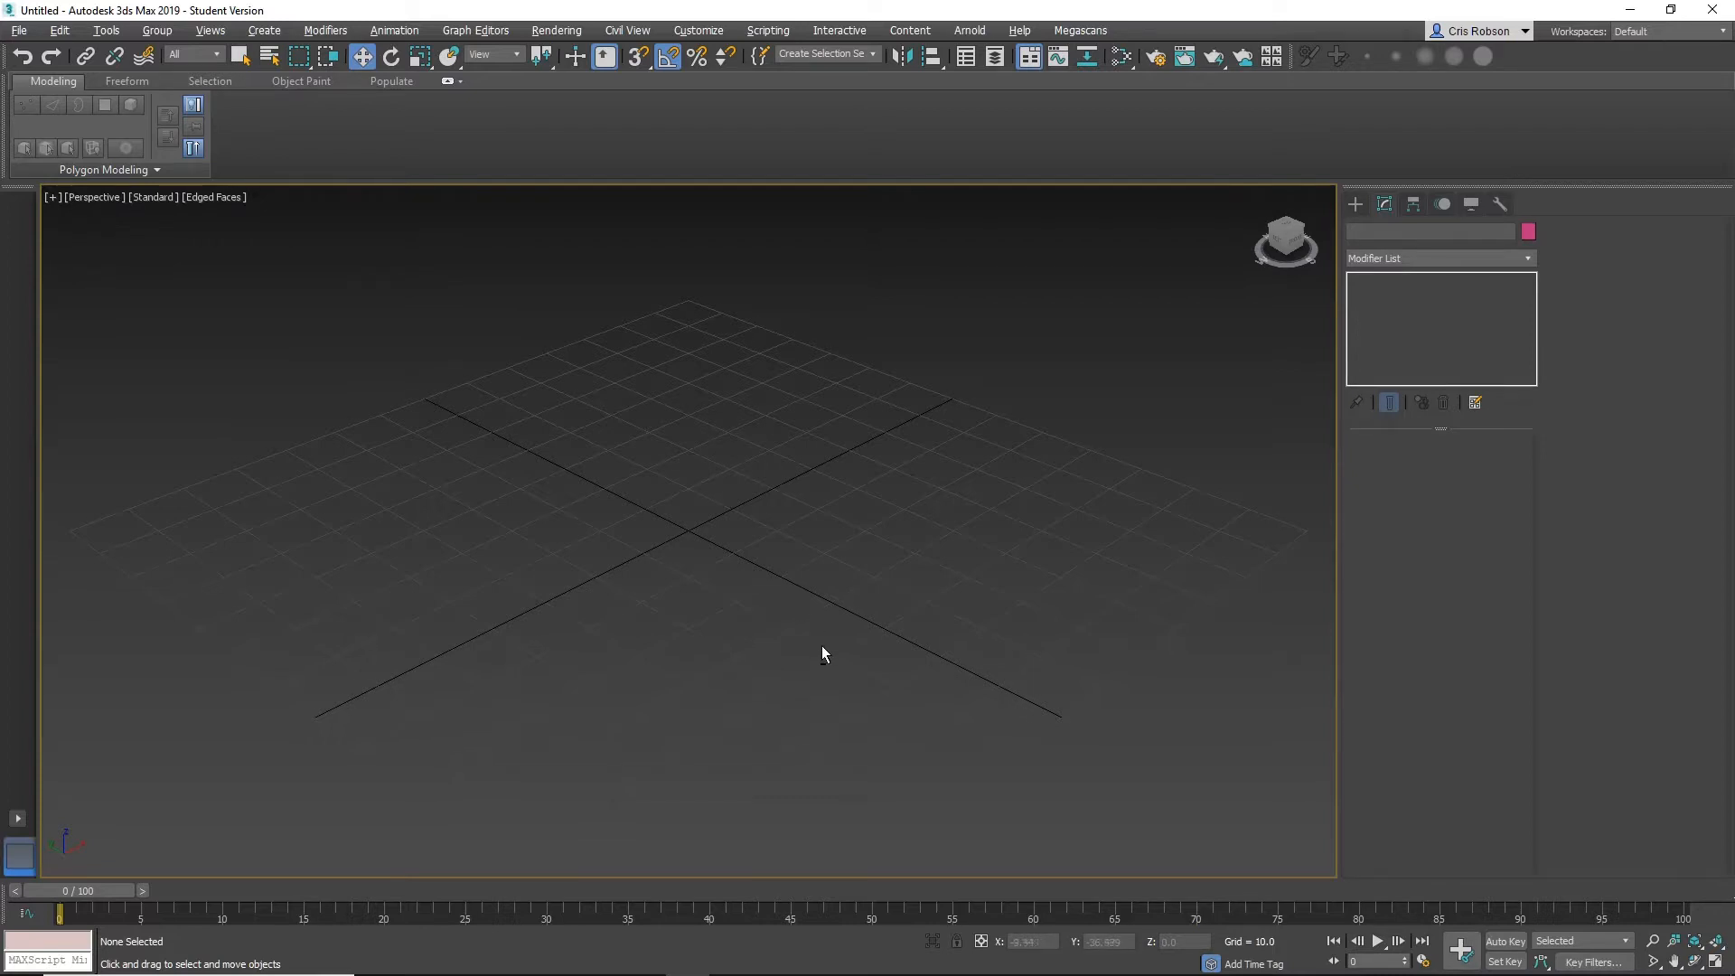
# Create a standard biped with the Skeleton body type on the ground grid and set its height to 180.
pyautogui.keyDown('alt'); pyautogui.moveTo(821, 651); pyautogui.dragTo(662, 664, button='middle'); pyautogui.keyUp('alt')
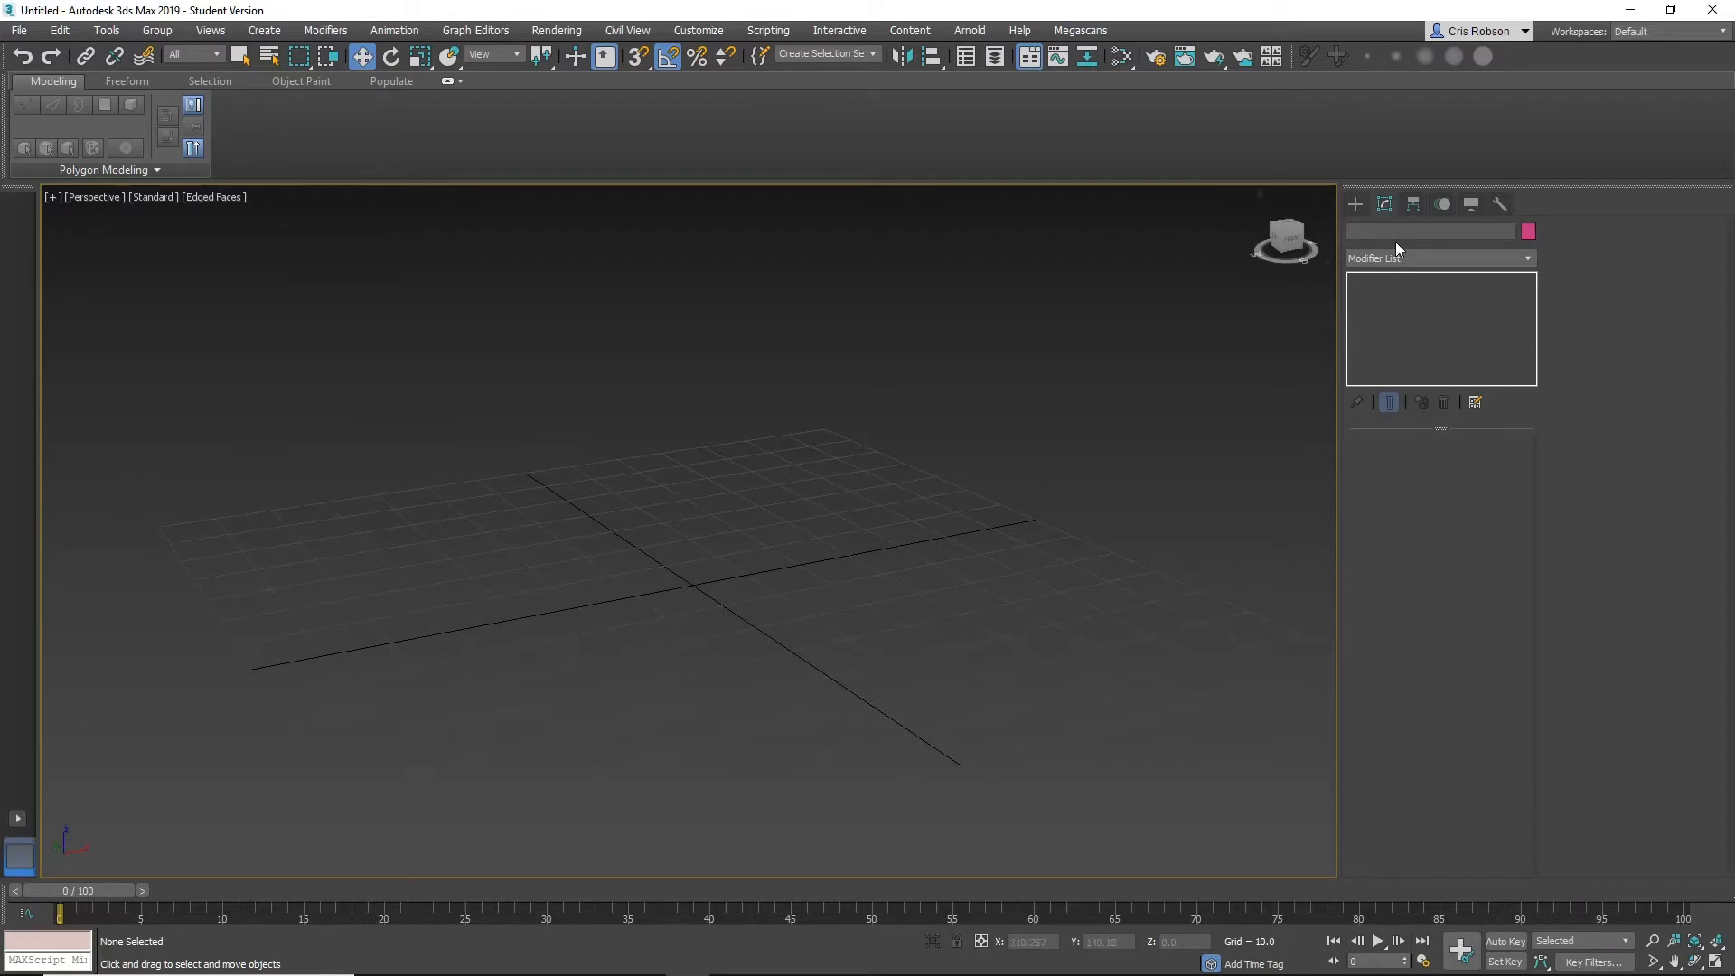
pyautogui.click(1355, 204)
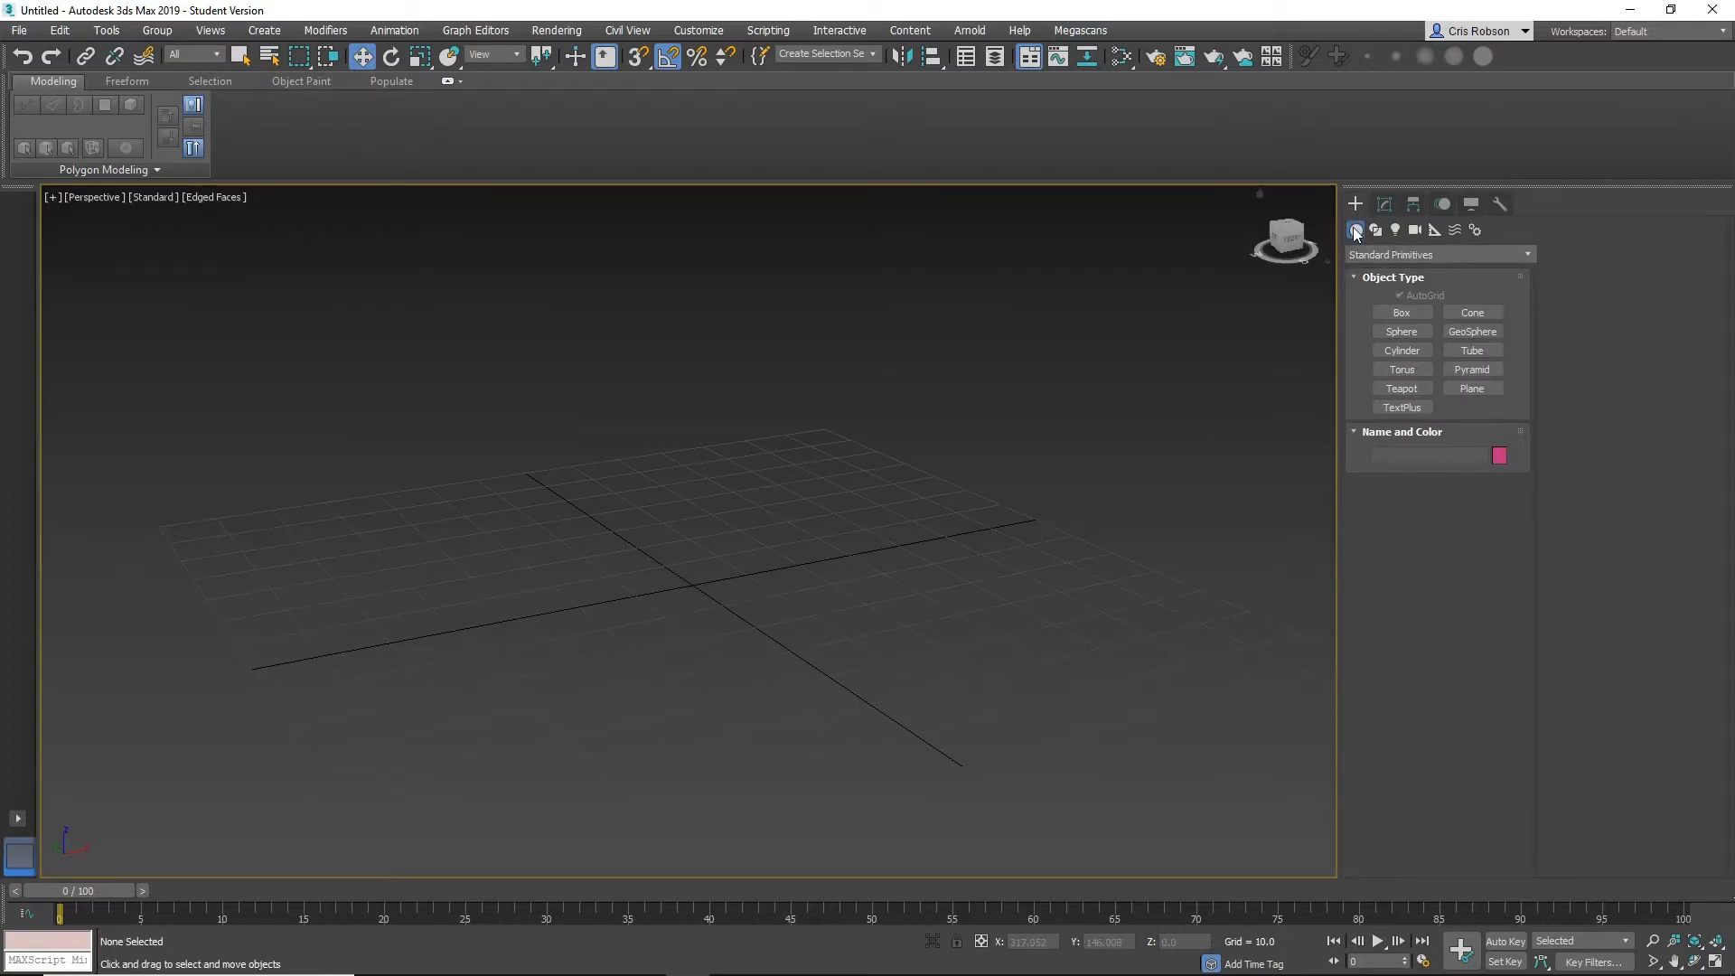
pyautogui.click(1474, 230)
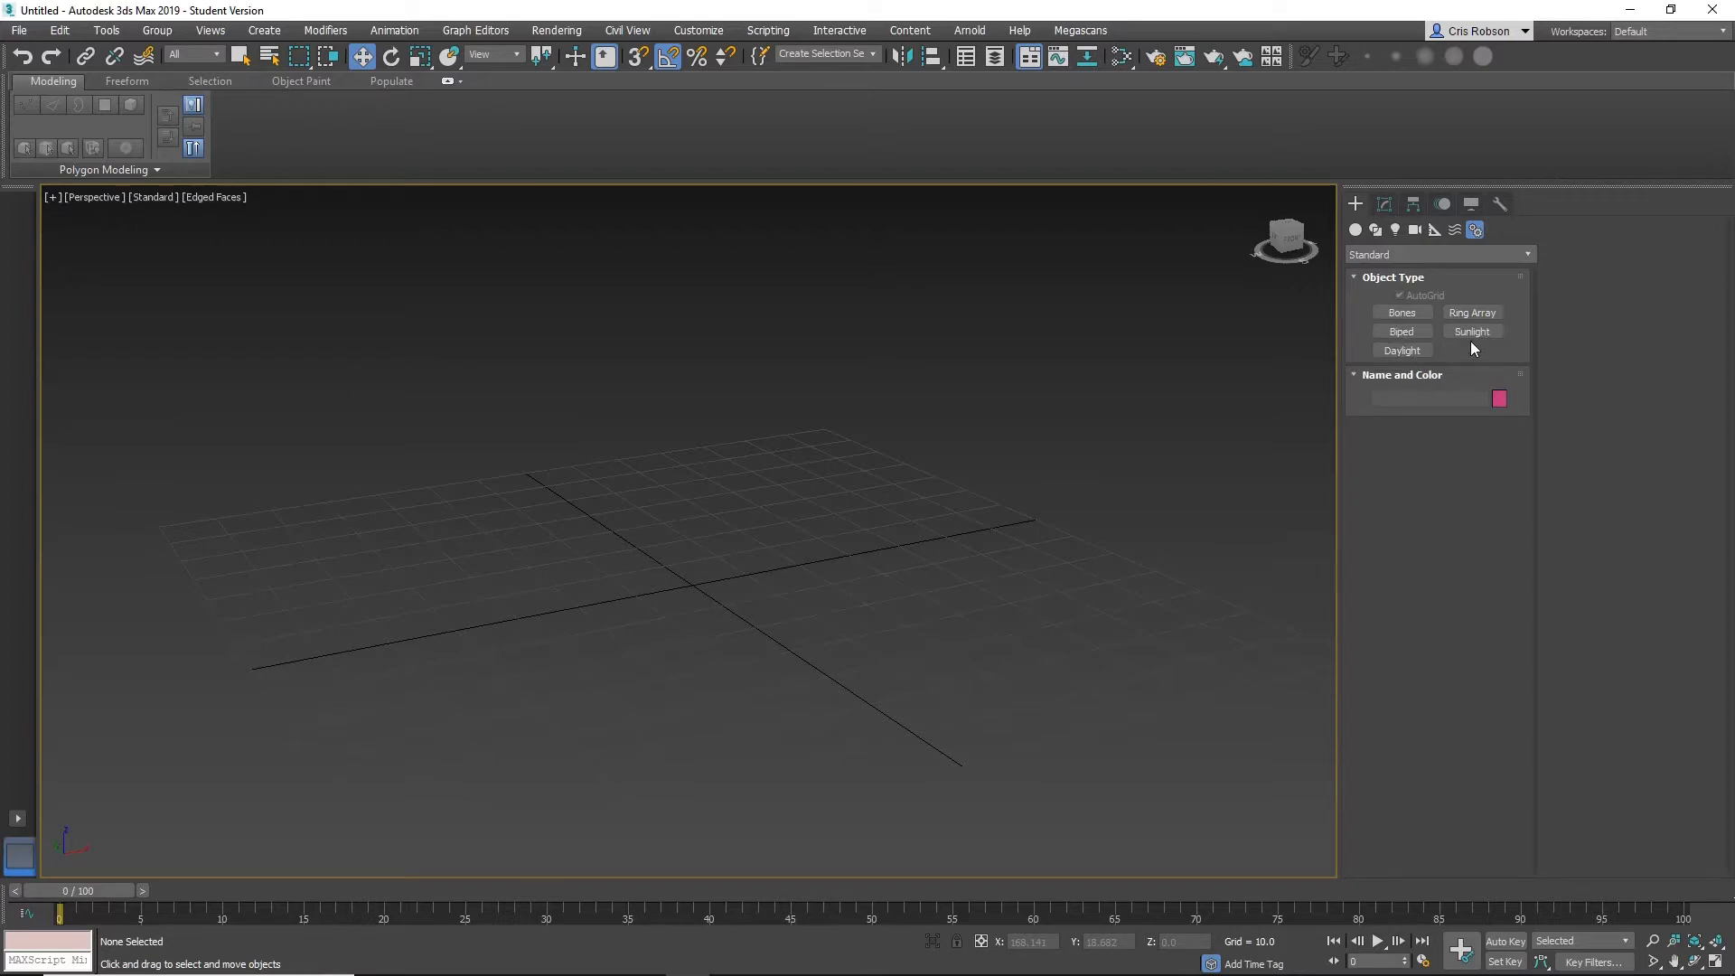
pyautogui.click(1411, 330)
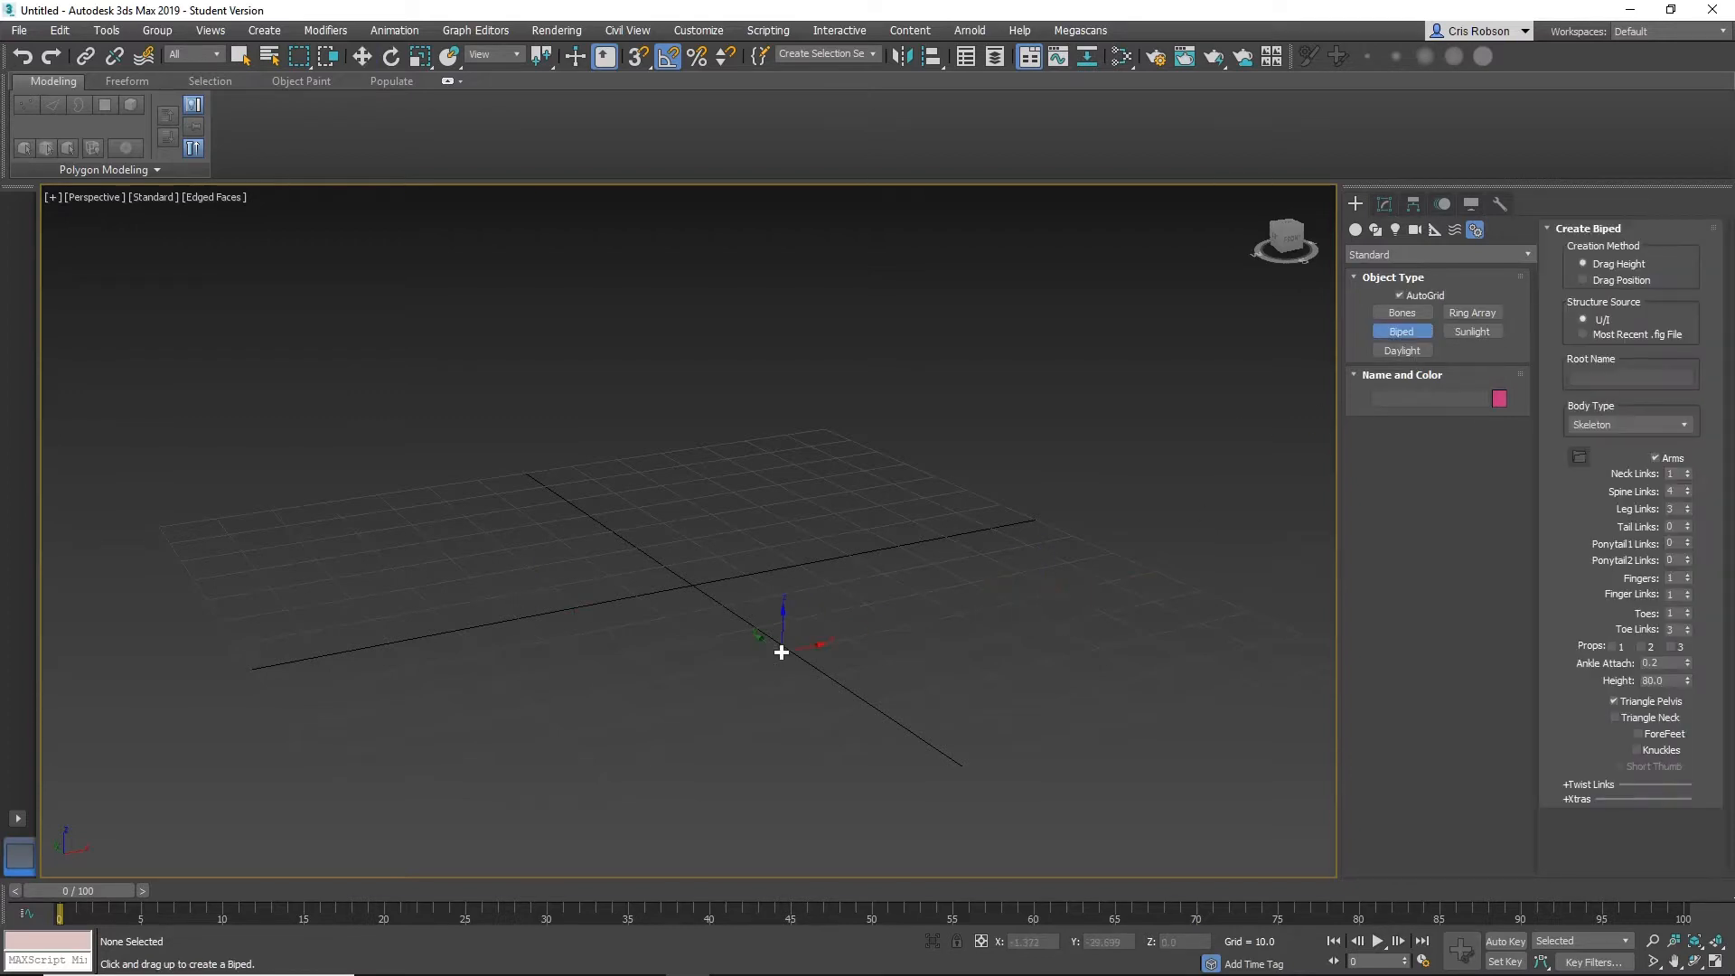
pyautogui.click(827, 675)
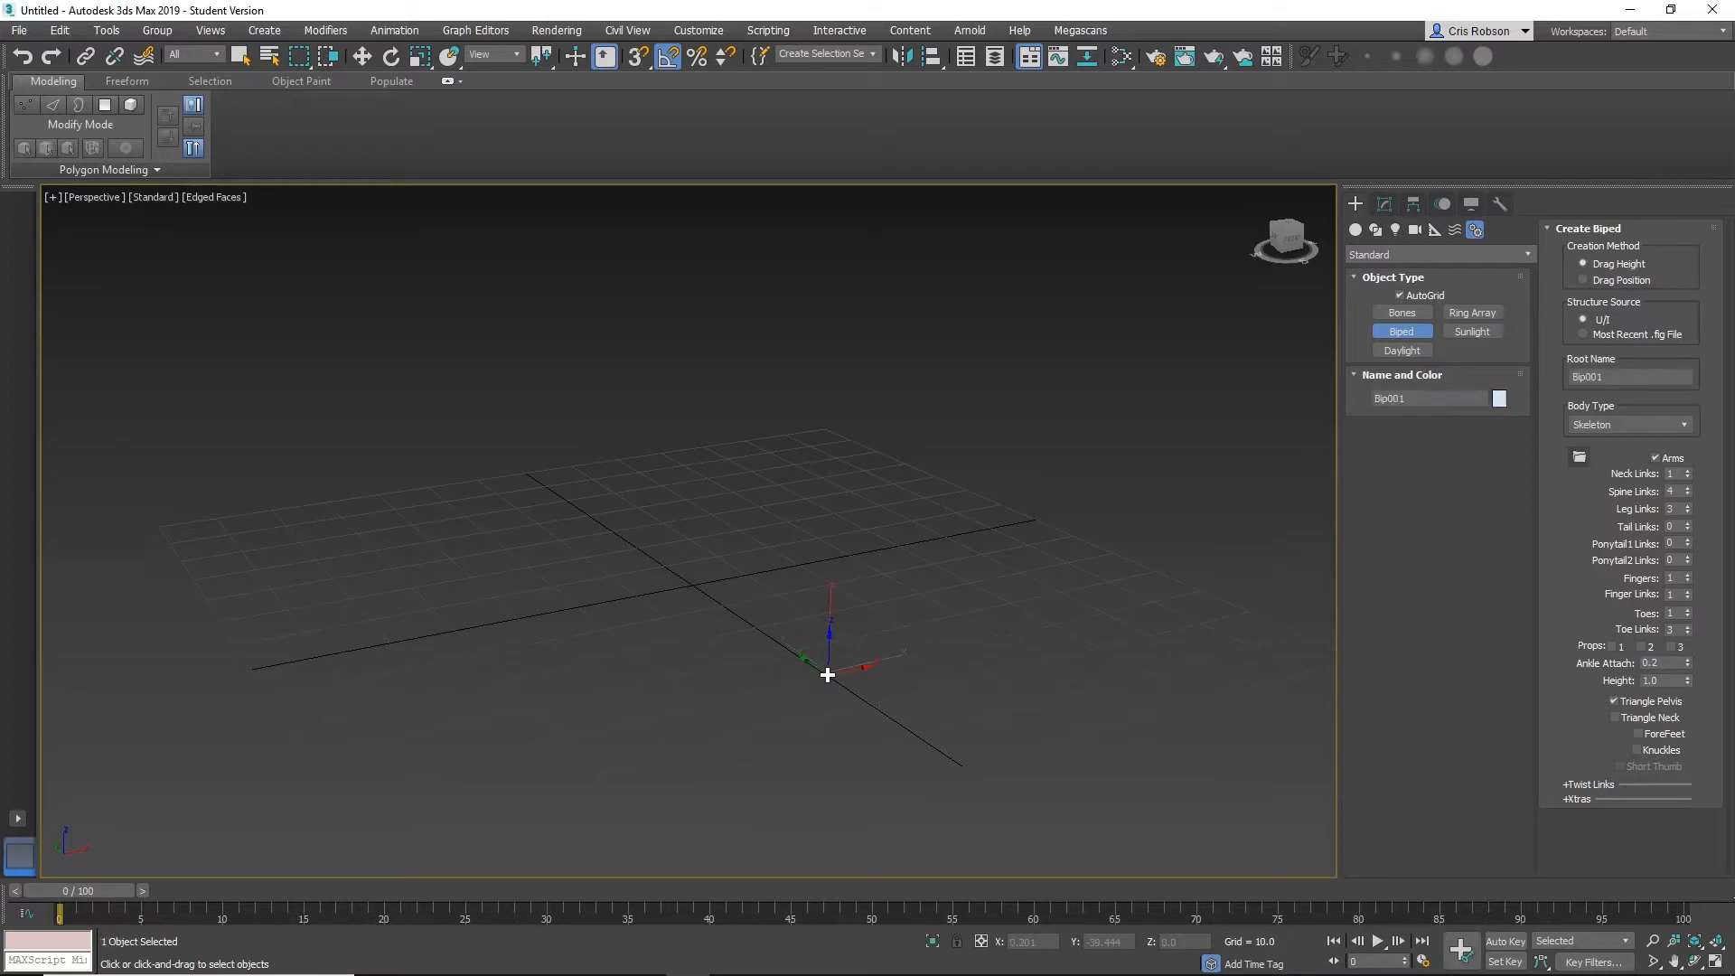
pyautogui.moveTo(827, 675); pyautogui.dragTo(886, 192)
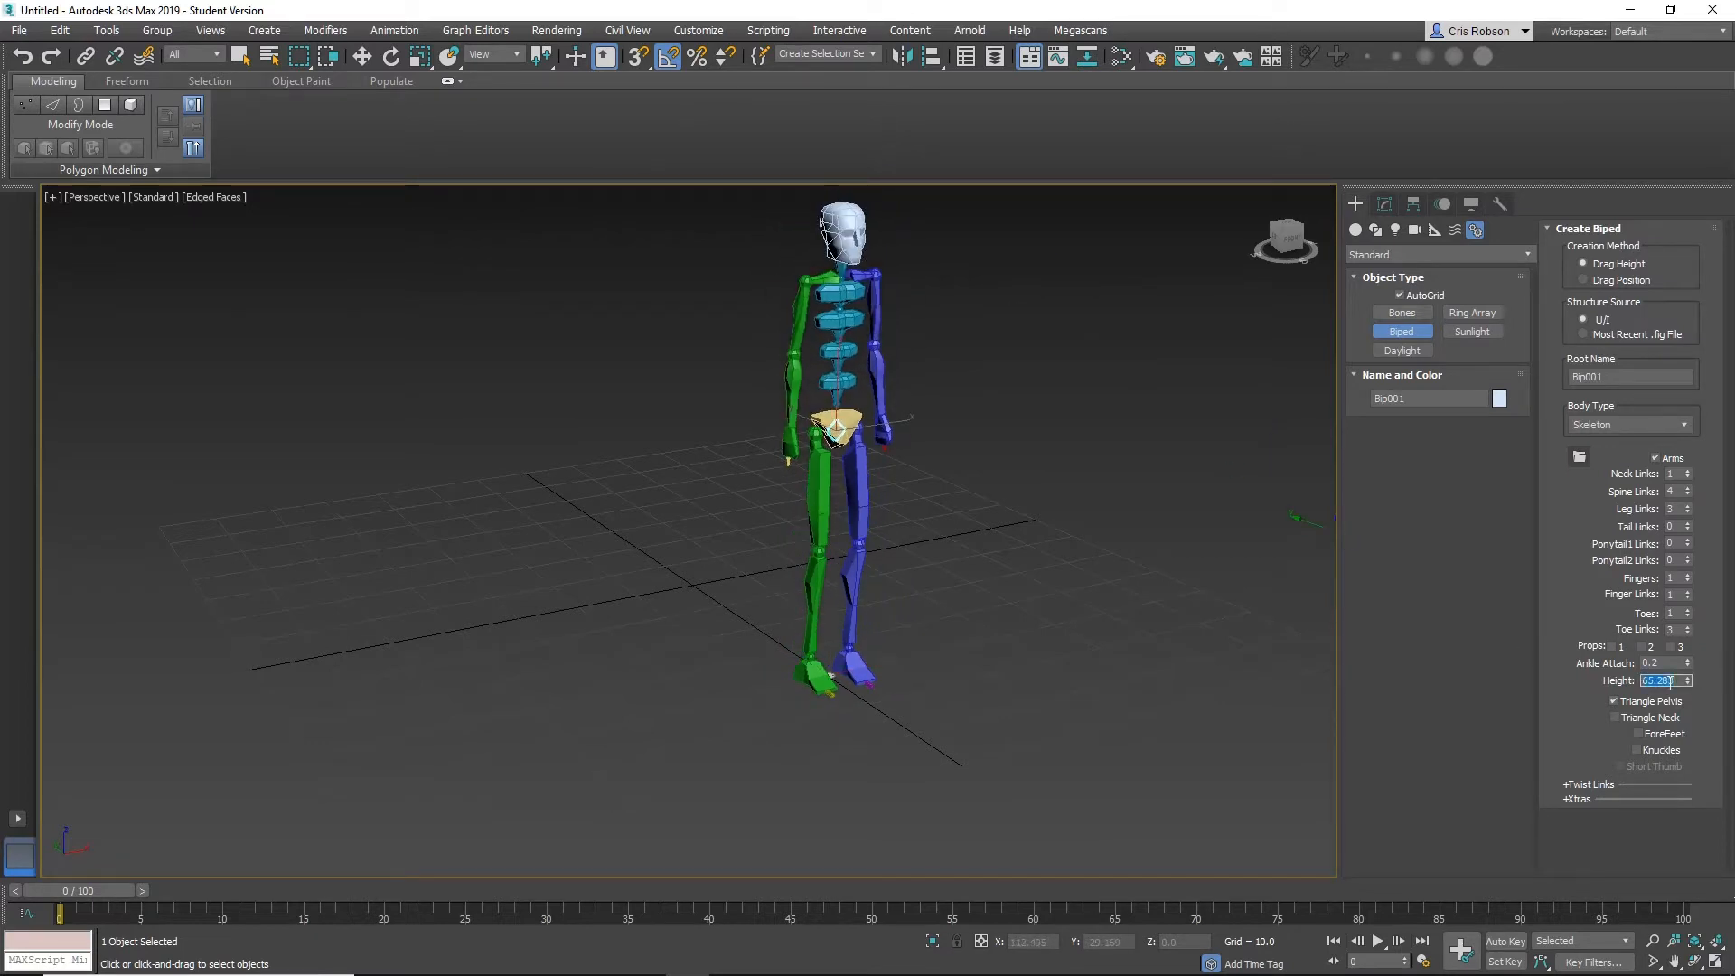
pyautogui.write('180')
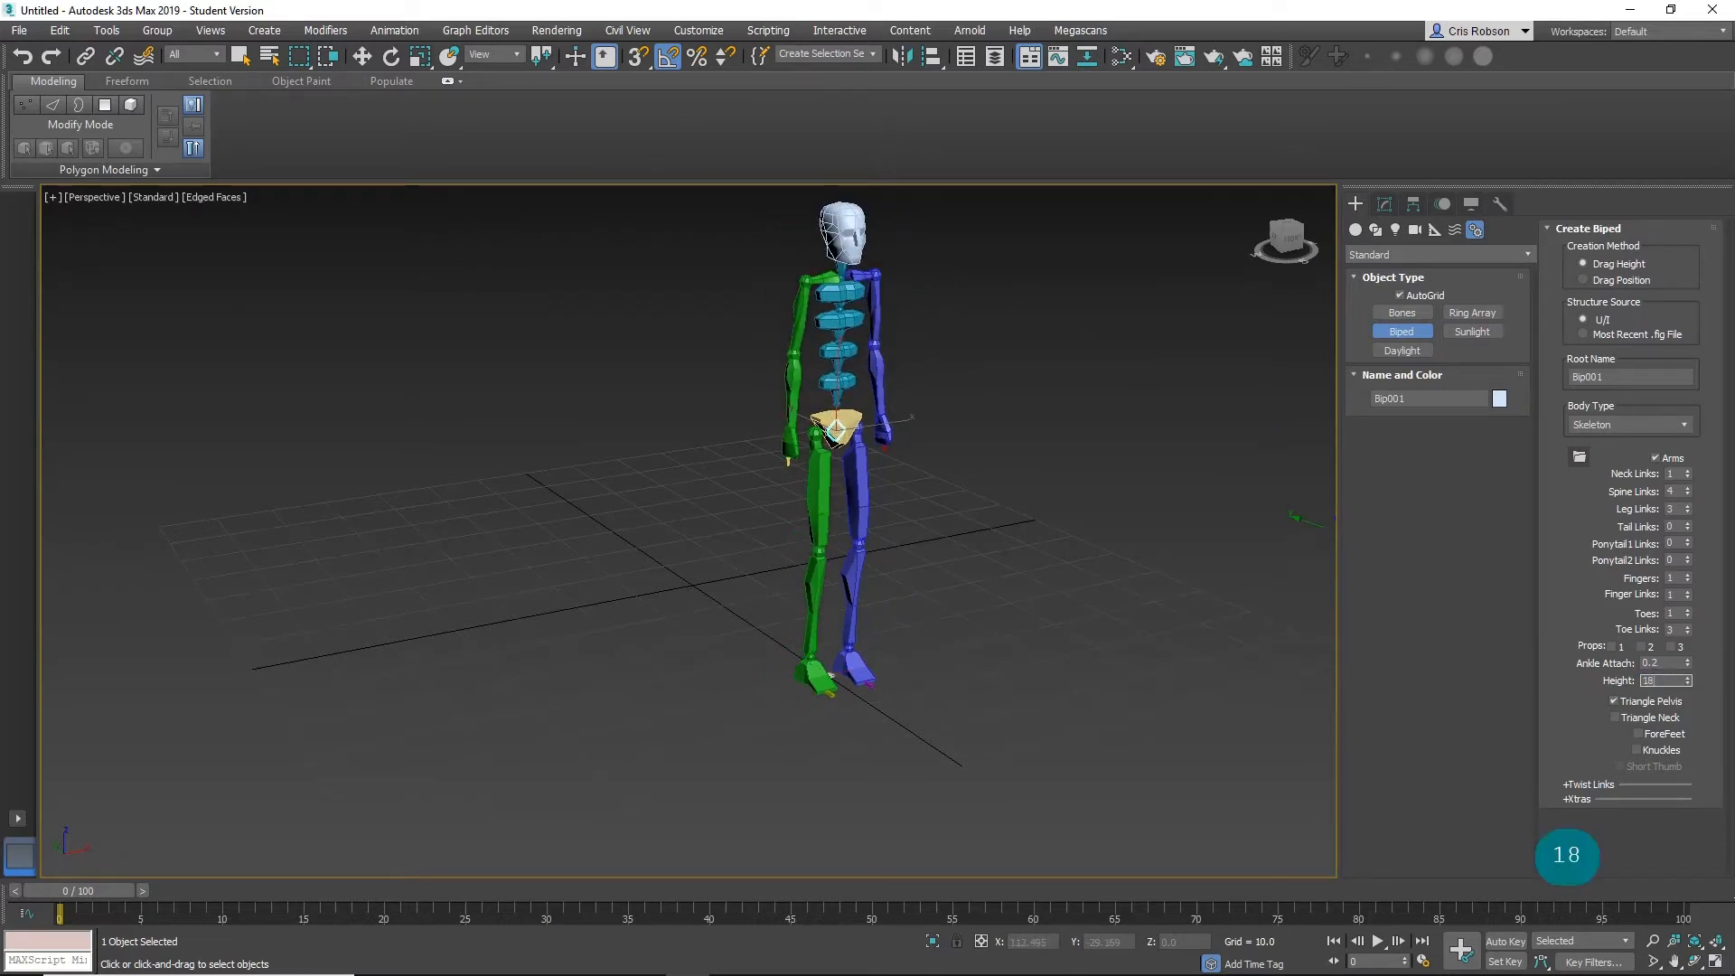
pyautogui.press('Return')
# Move the biped across the ground plane until it stands clear of the home grid, and deselect it.
pyautogui.scroll(-8, 1044, 700)
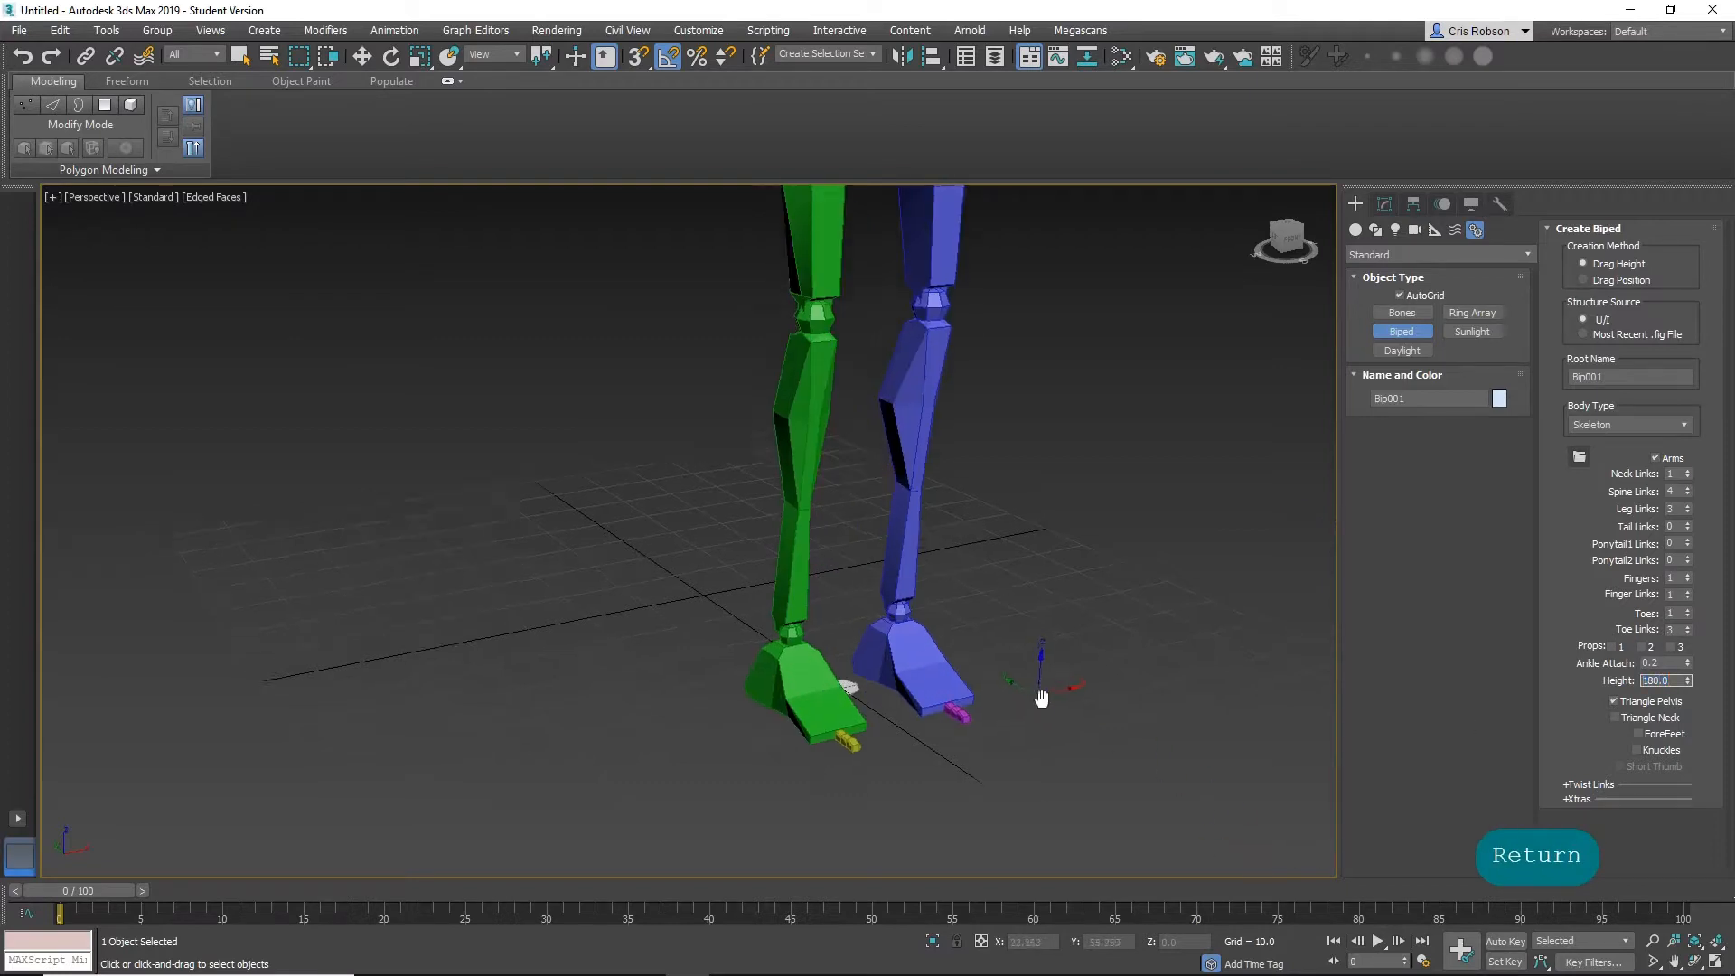
pyautogui.scroll(-3, 1047, 701)
pyautogui.moveTo(1047, 701); pyautogui.dragTo(1075, 641, button='middle')
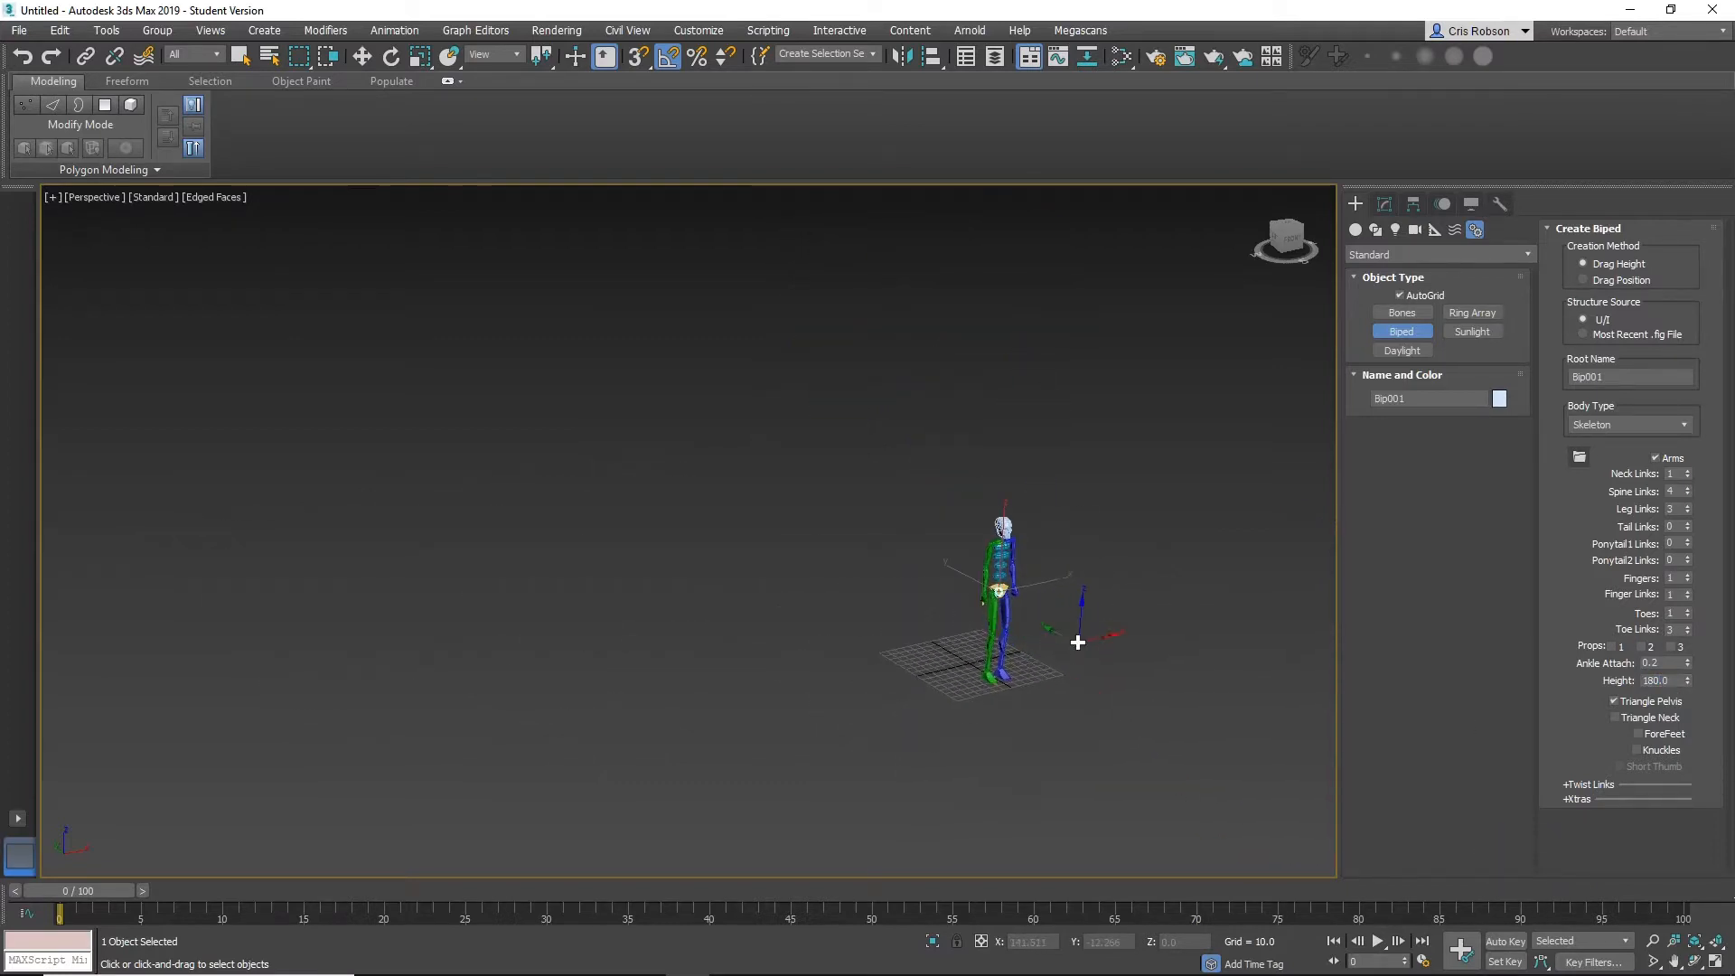
pyautogui.press('w')
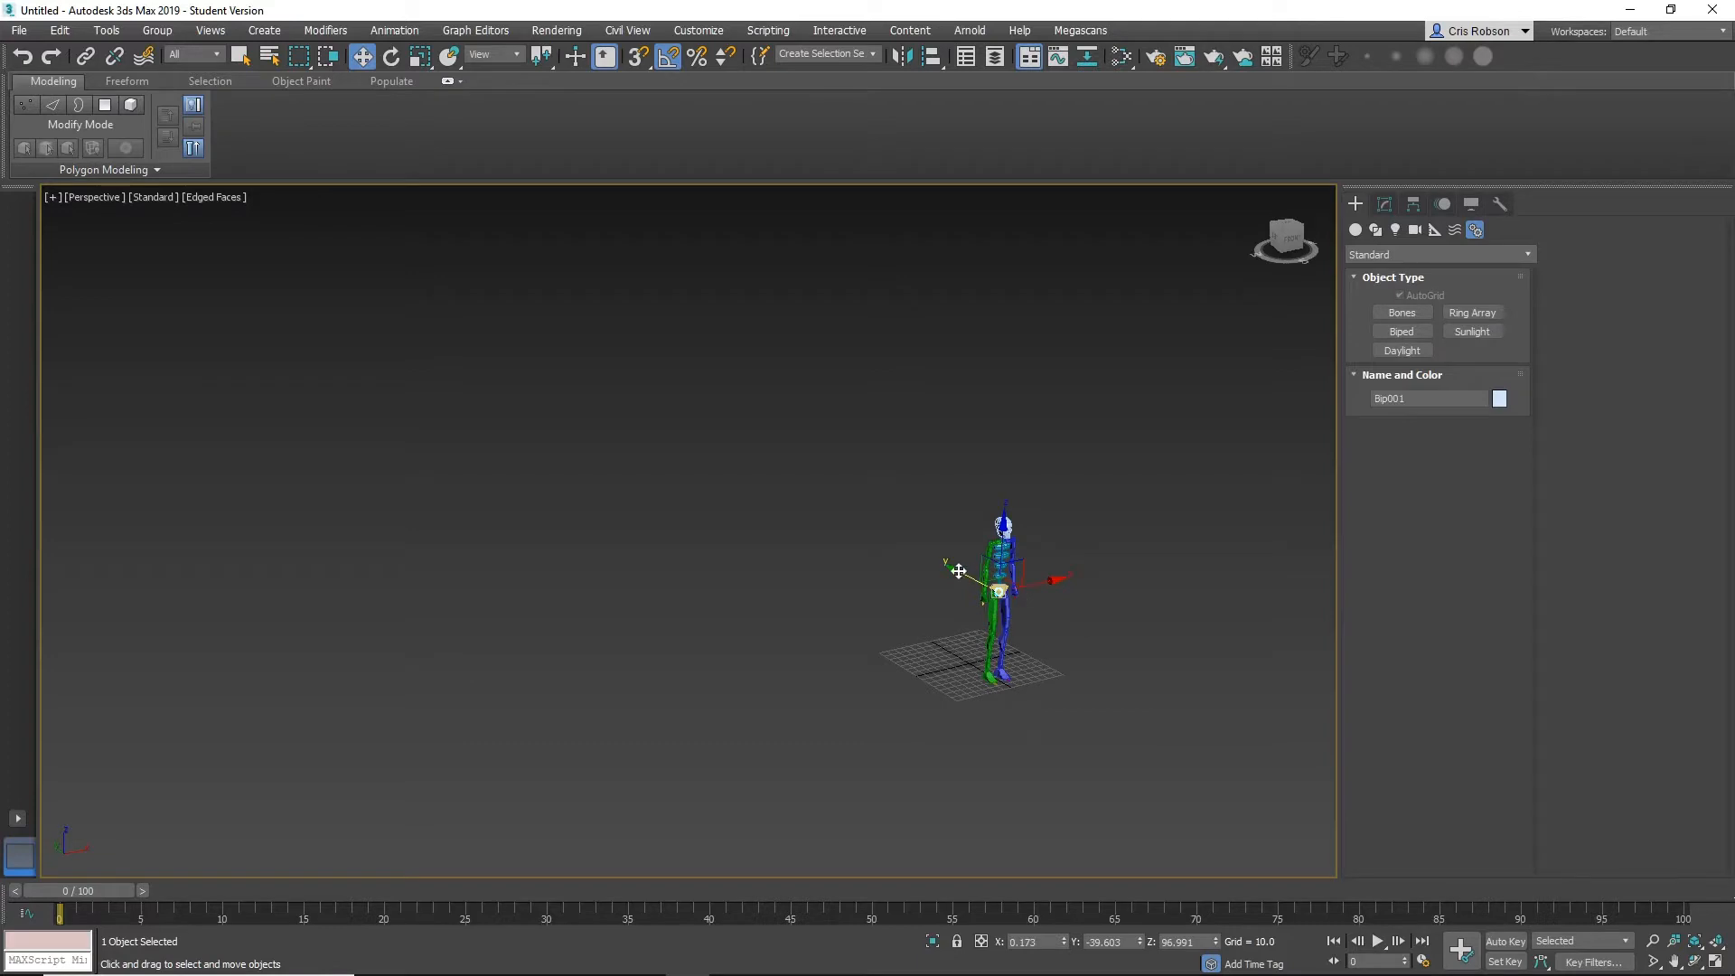
pyautogui.moveTo(1001, 641); pyautogui.dragTo(1121, 495)
pyautogui.click(1076, 773)
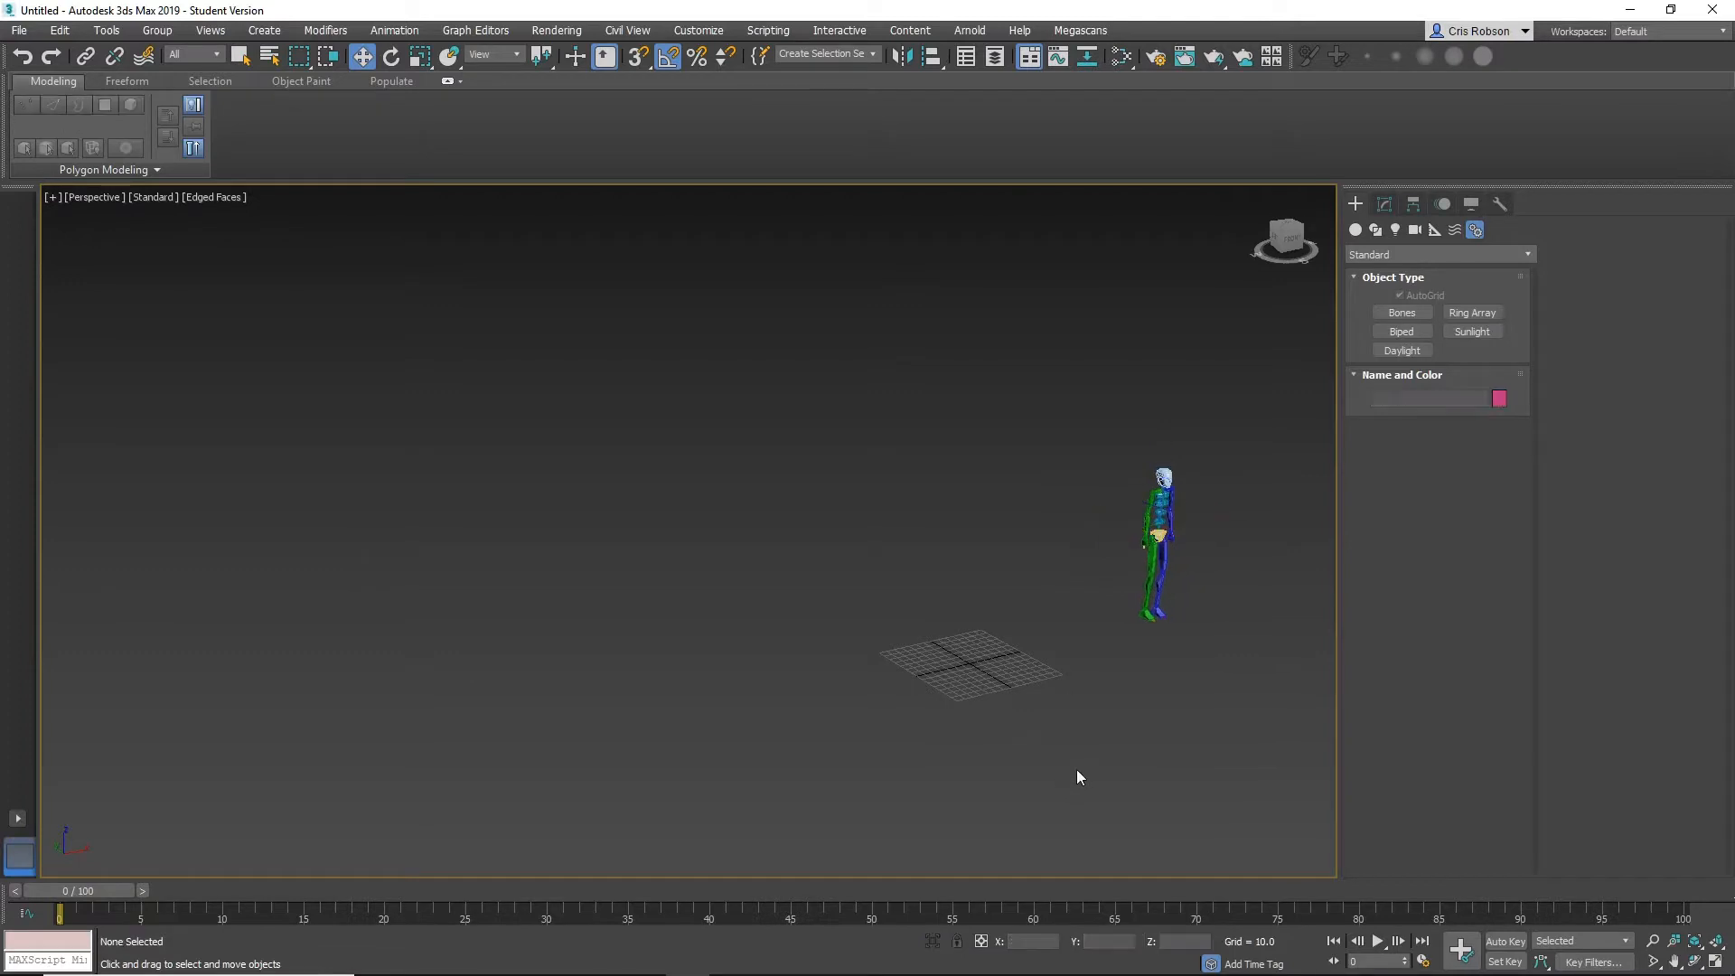
# Draw a long thin box beside the biped, about 14 long, 509 wide and 11 high.
pyautogui.keyDown('alt'); pyautogui.moveTo(1092, 755); pyautogui.dragTo(924, 686, button='middle'); pyautogui.keyUp('alt')
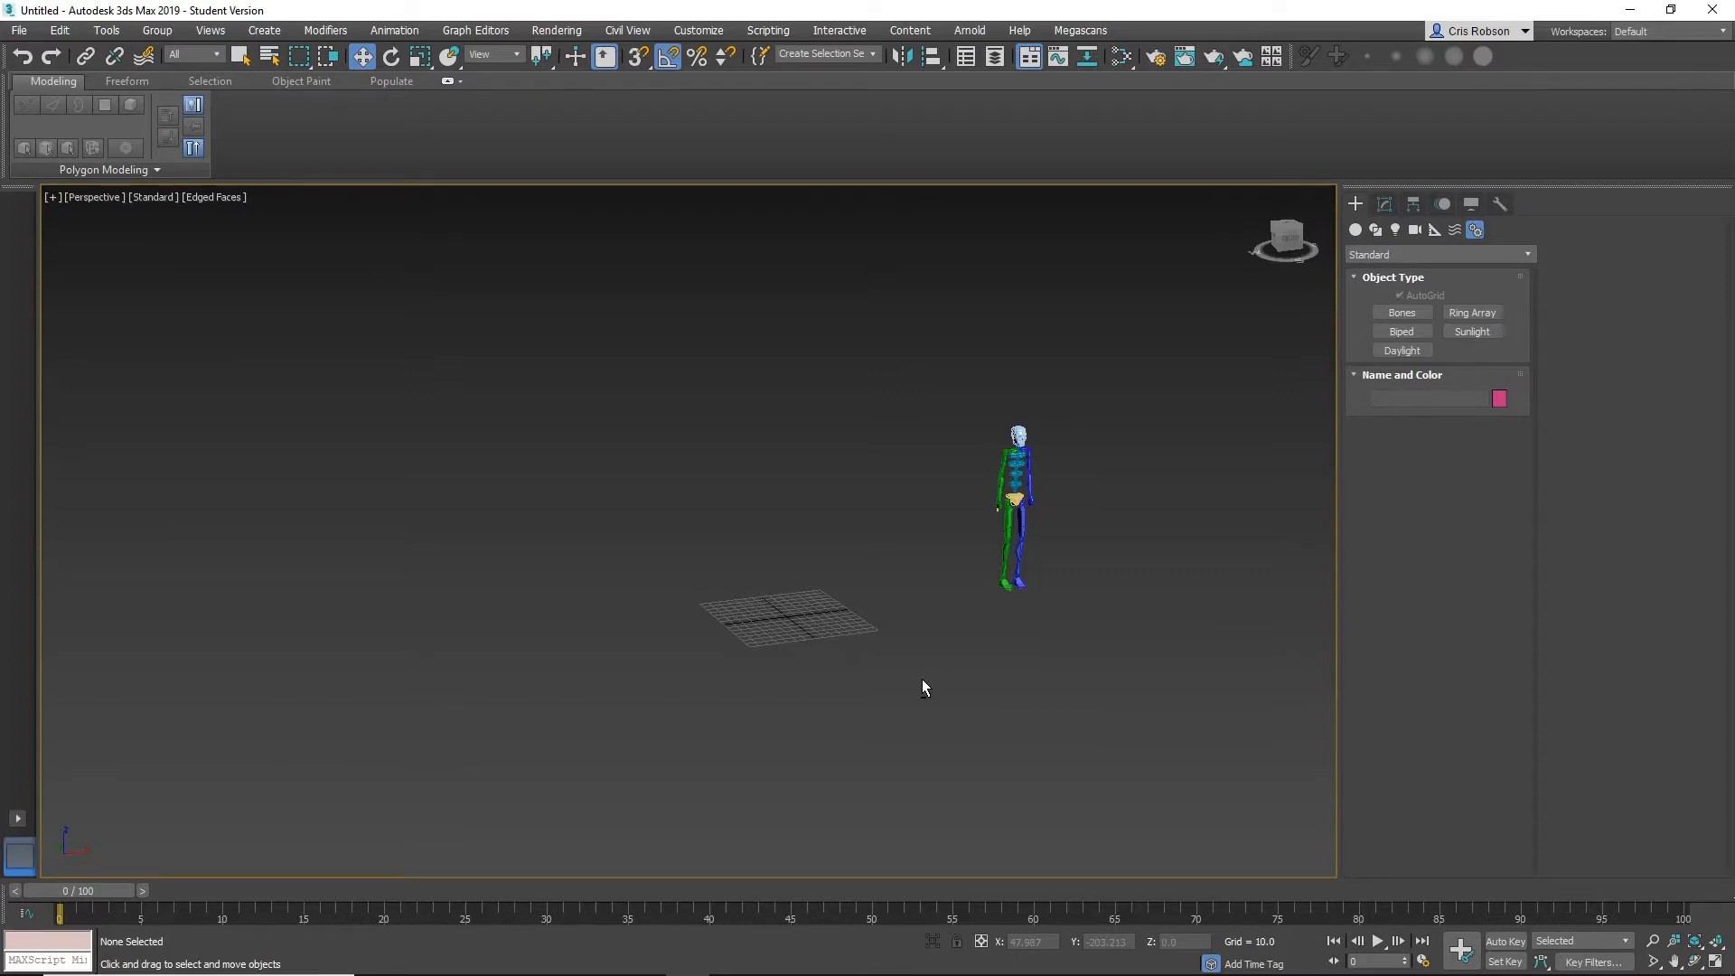
pyautogui.click(1355, 227)
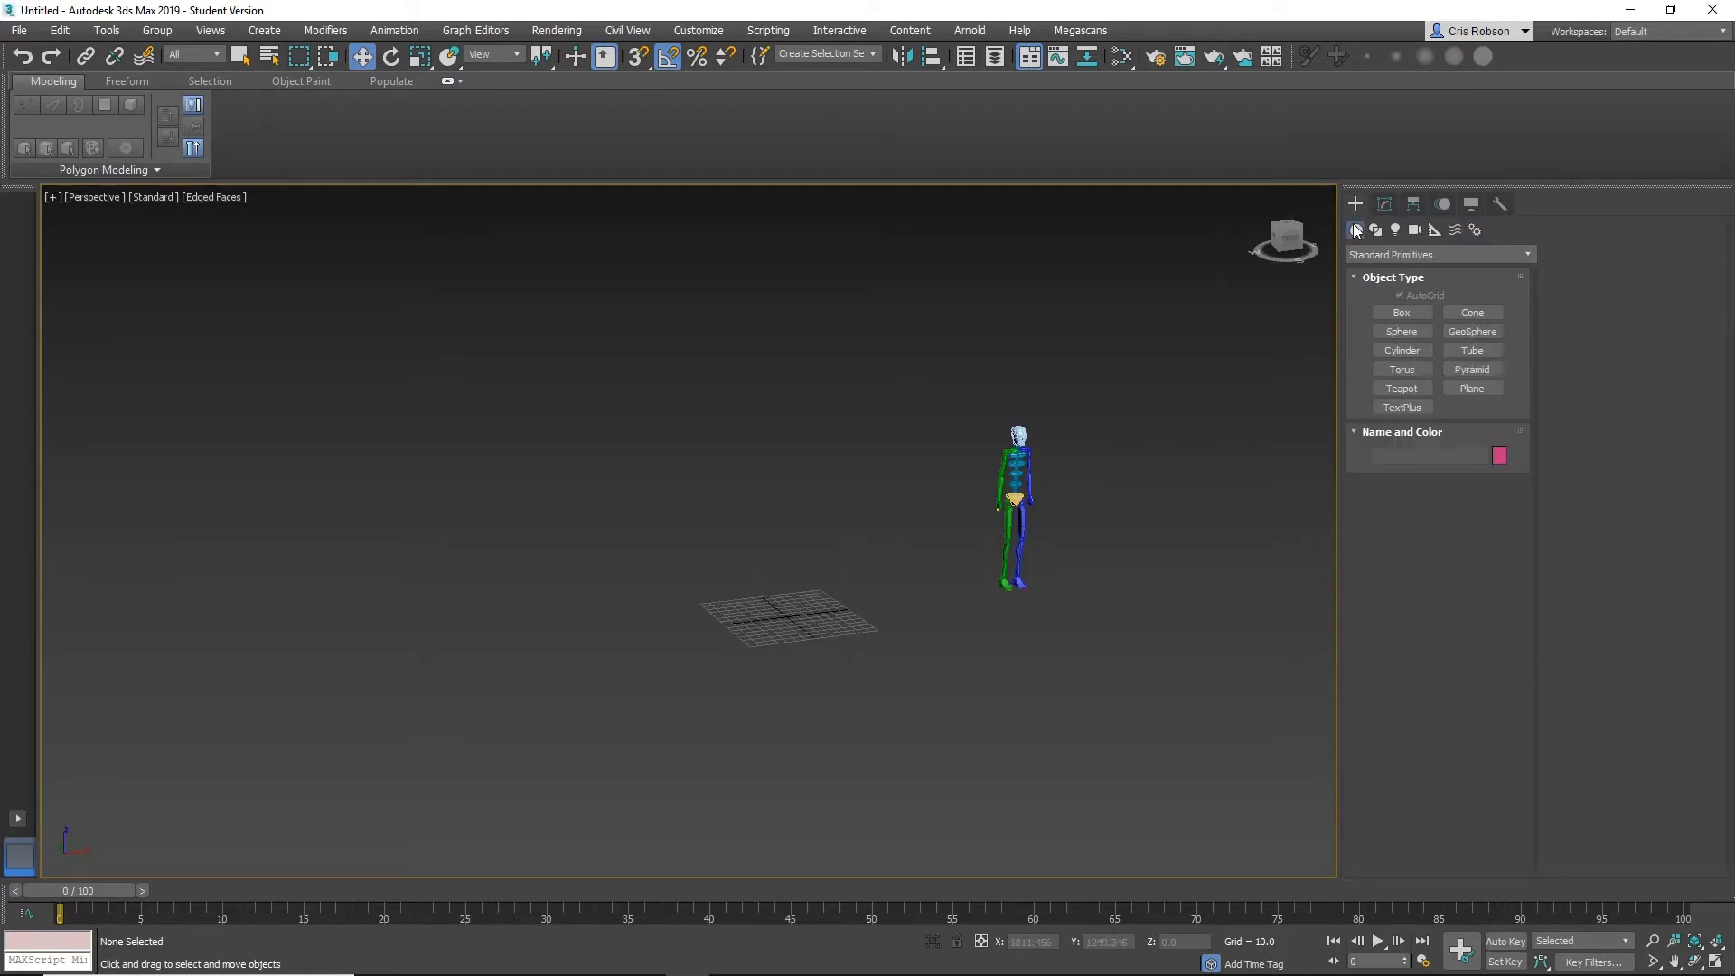
pyautogui.click(1401, 311)
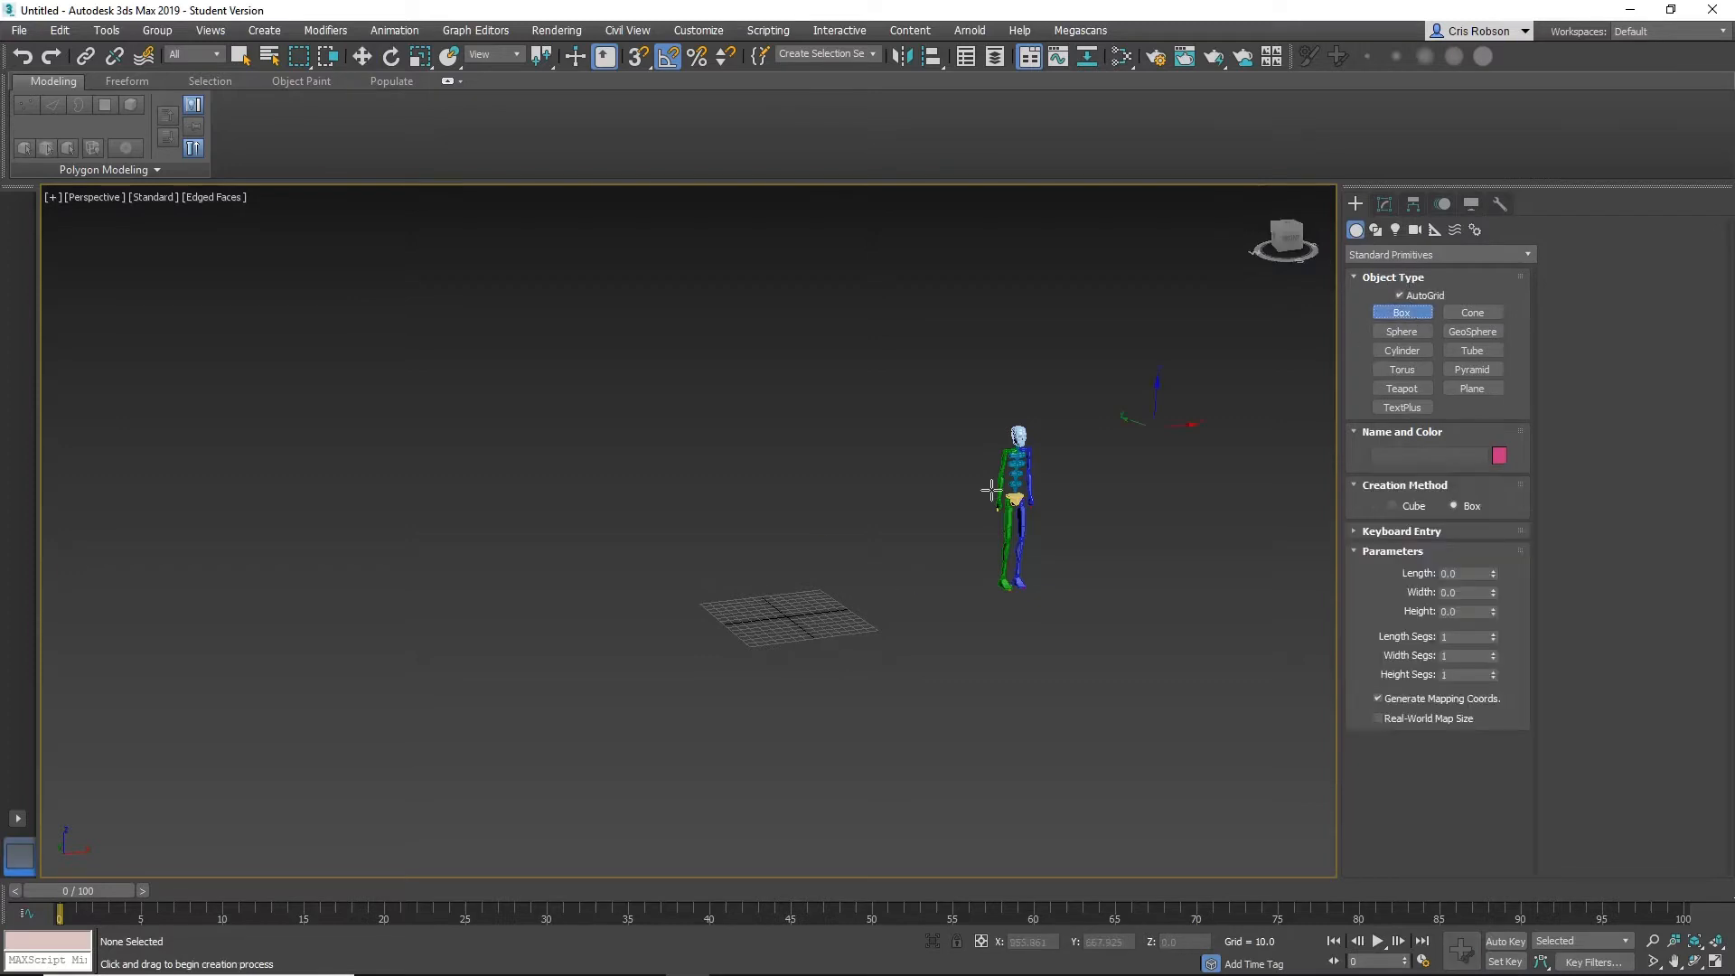
pyautogui.moveTo(914, 569); pyautogui.dragTo(465, 620)
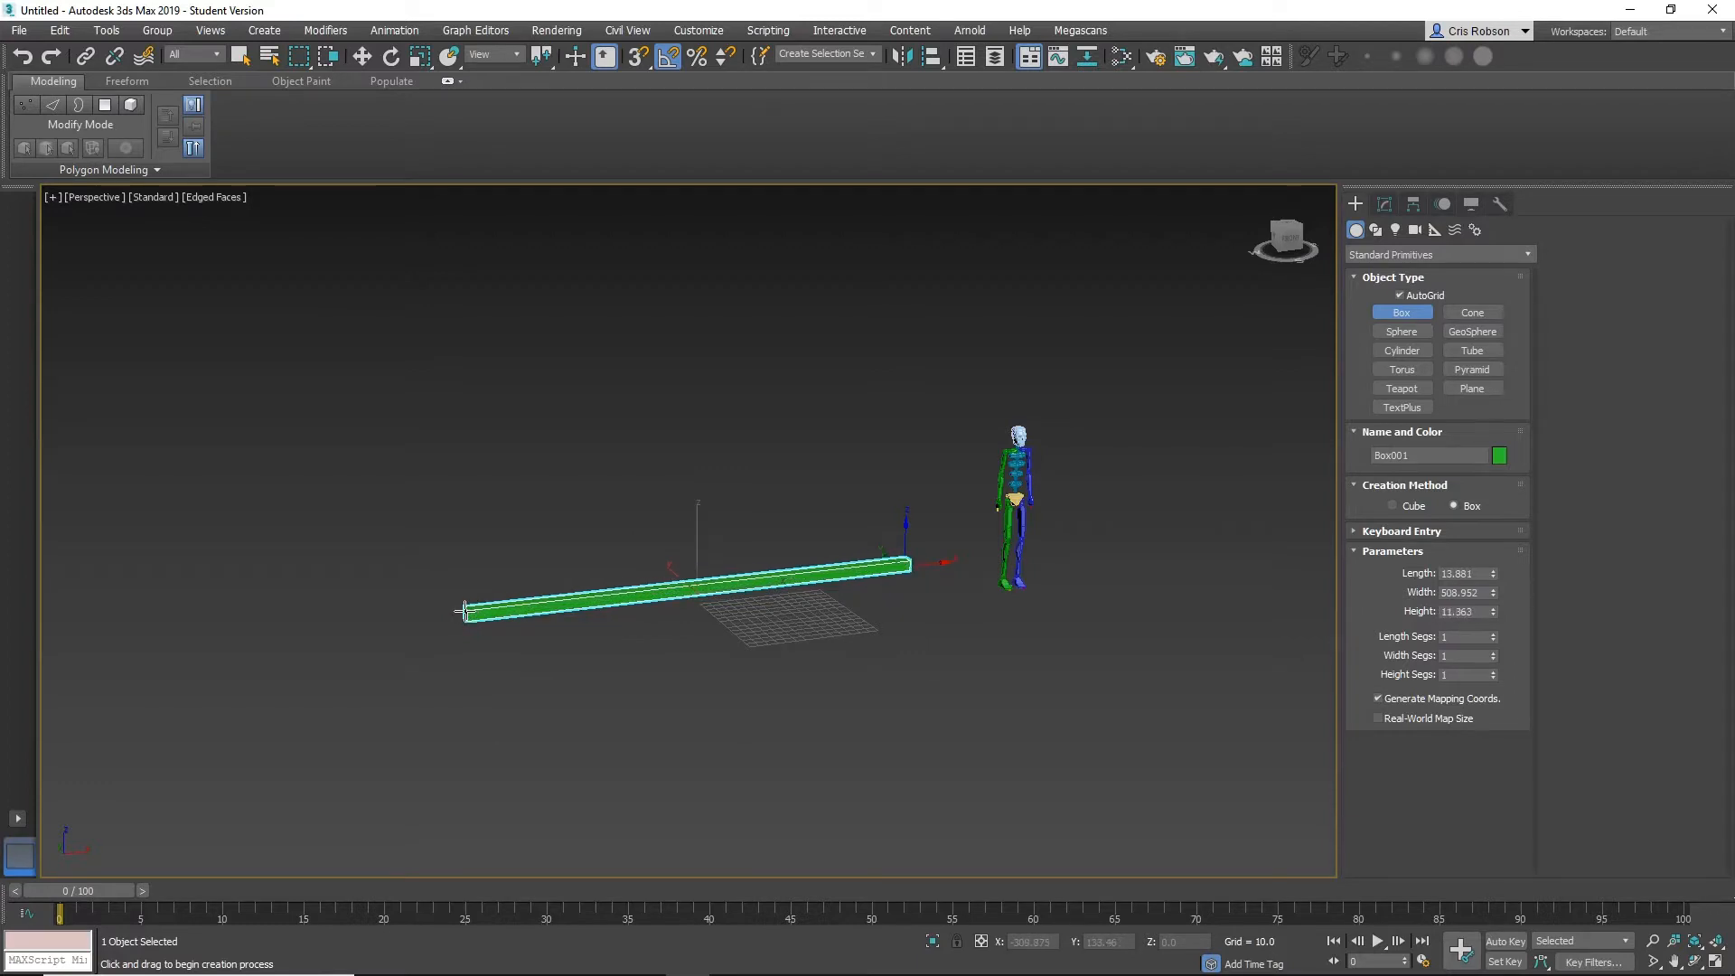
pyautogui.click(466, 612)
# Convert the long thin box to an Editable Poly.
pyautogui.moveTo(619, 669); pyautogui.dragTo(725, 652, button='middle')
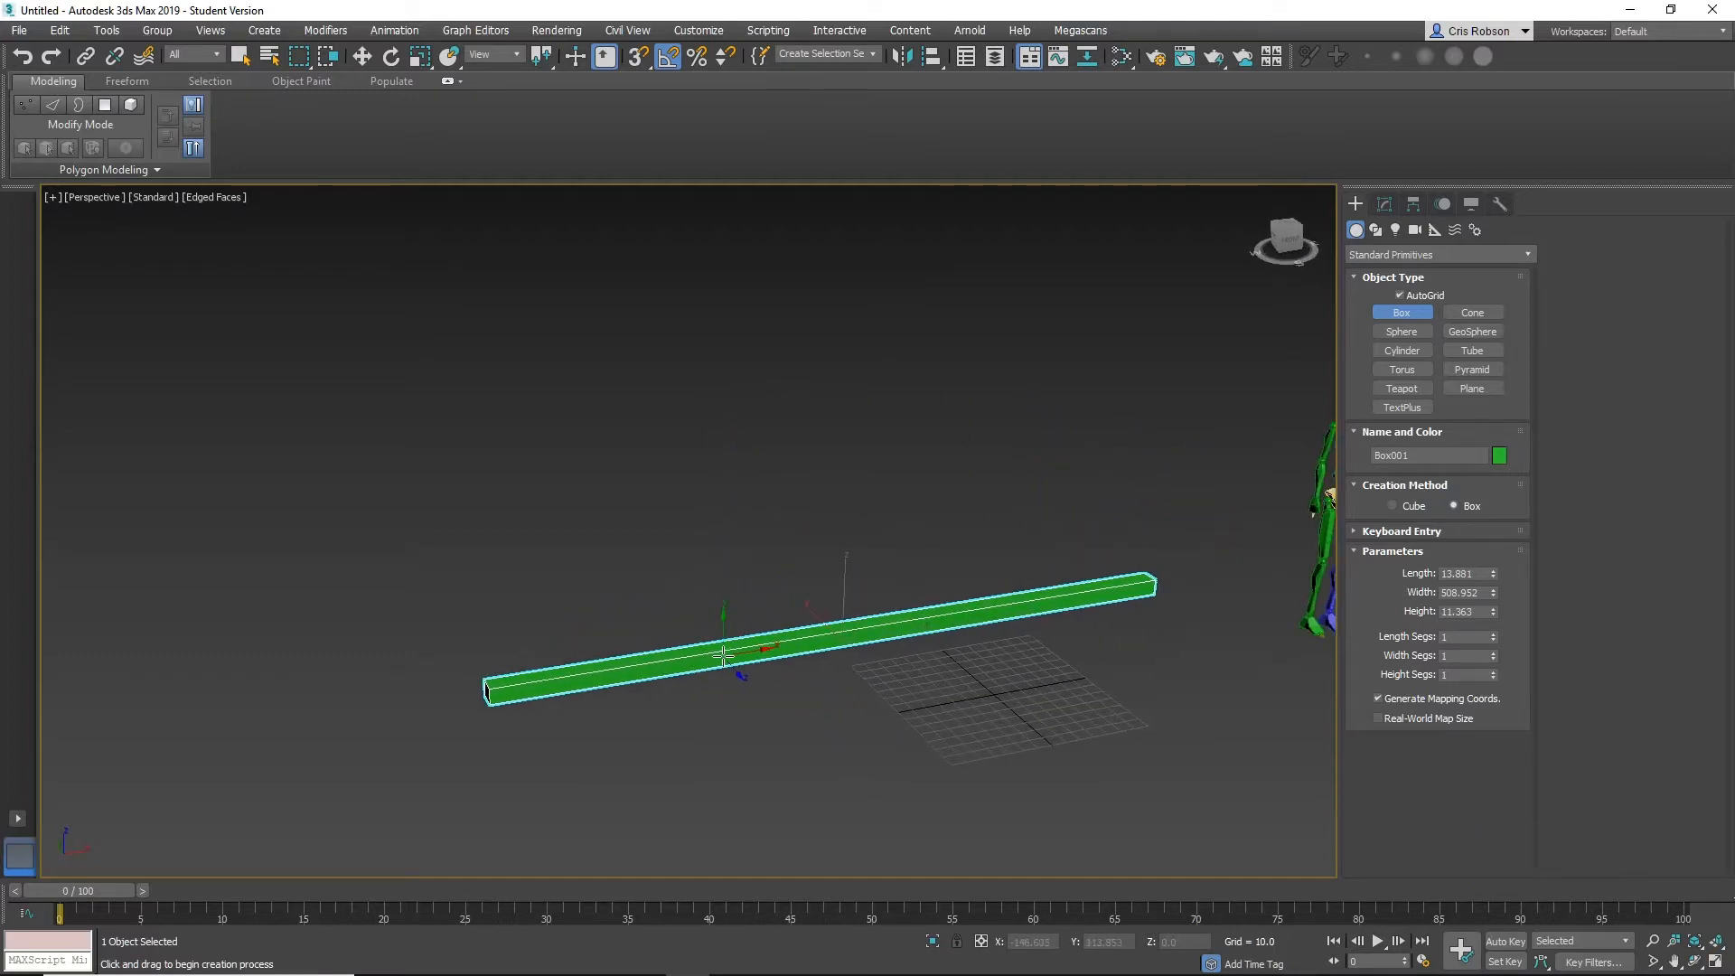
pyautogui.press('w')
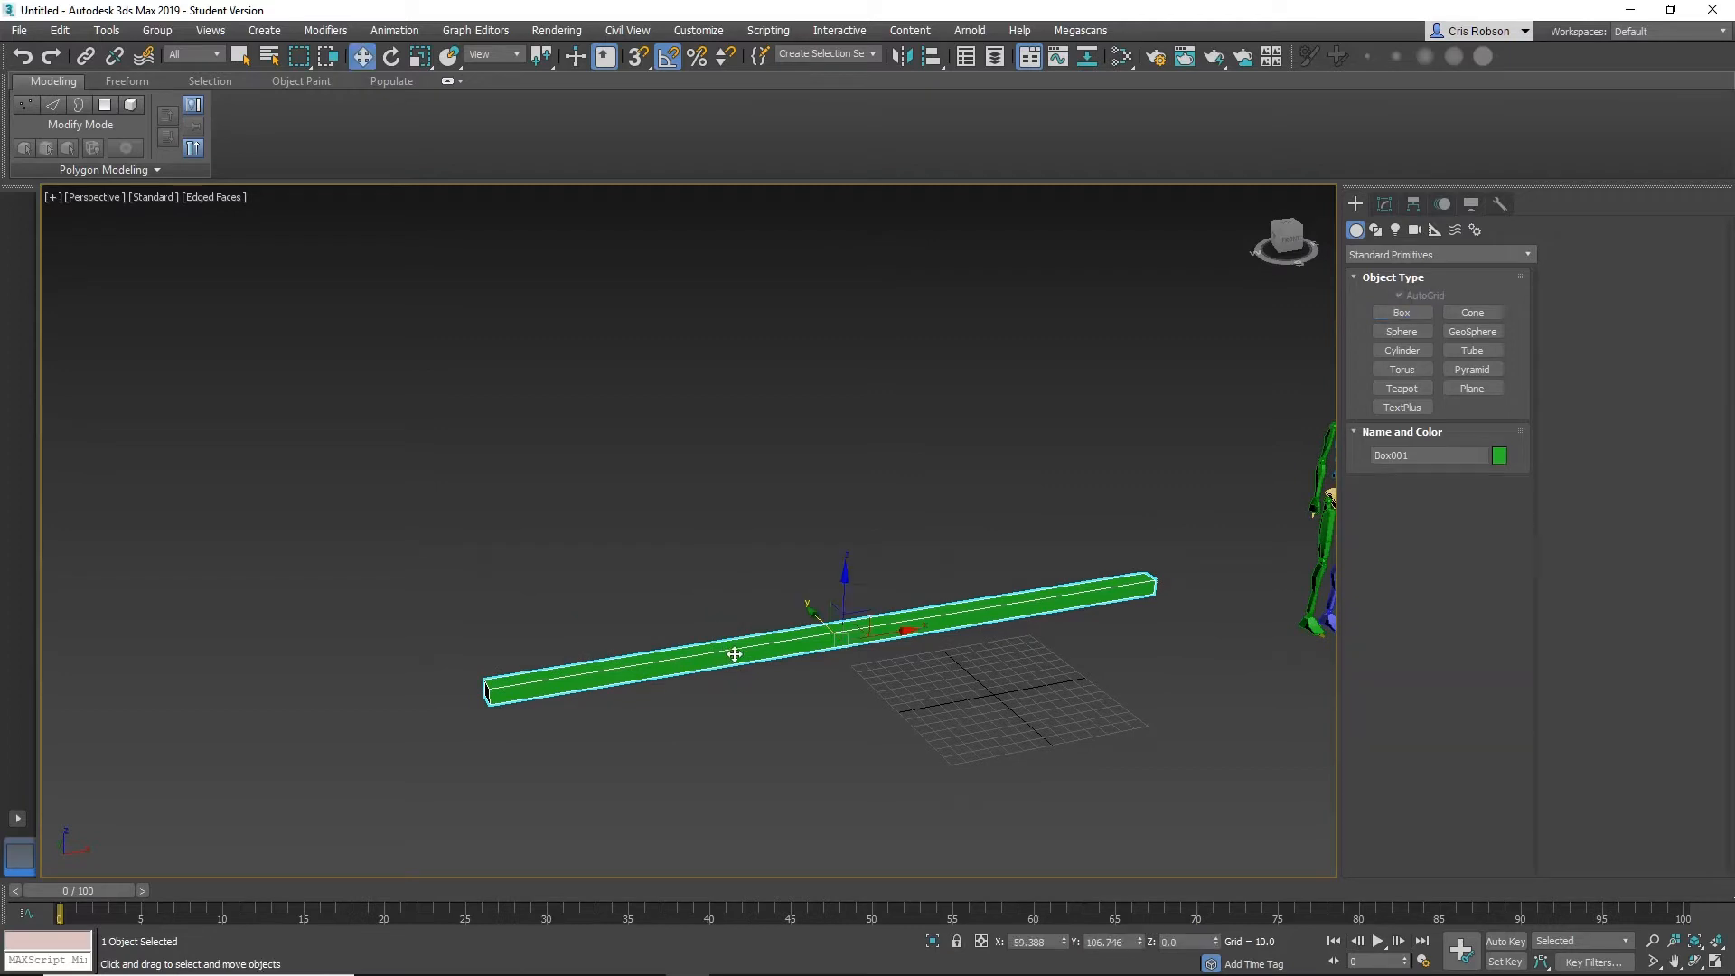
pyautogui.rightClick(862, 635)
pyautogui.moveTo(967, 815)
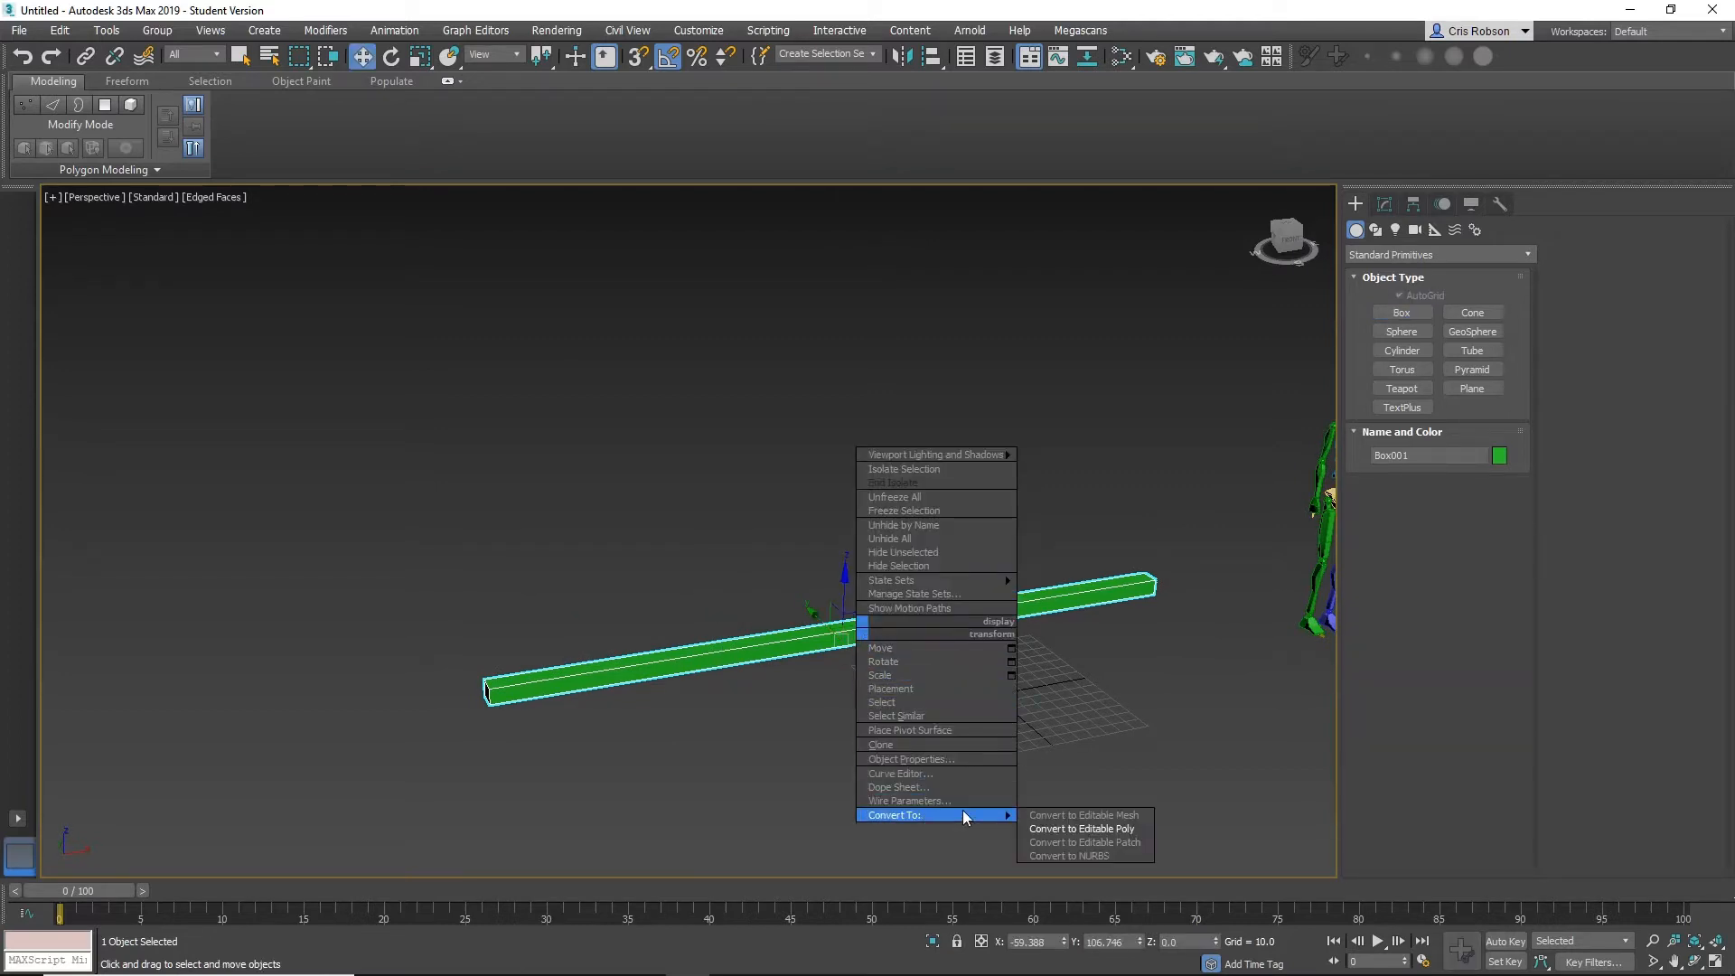
pyautogui.click(1086, 829)
# Hide the home grid in the perspective view and activate Swift Loop on the box.
pyautogui.keyDown('alt'); pyautogui.moveTo(984, 751); pyautogui.dragTo(940, 728, button='middle'); pyautogui.keyUp('alt')
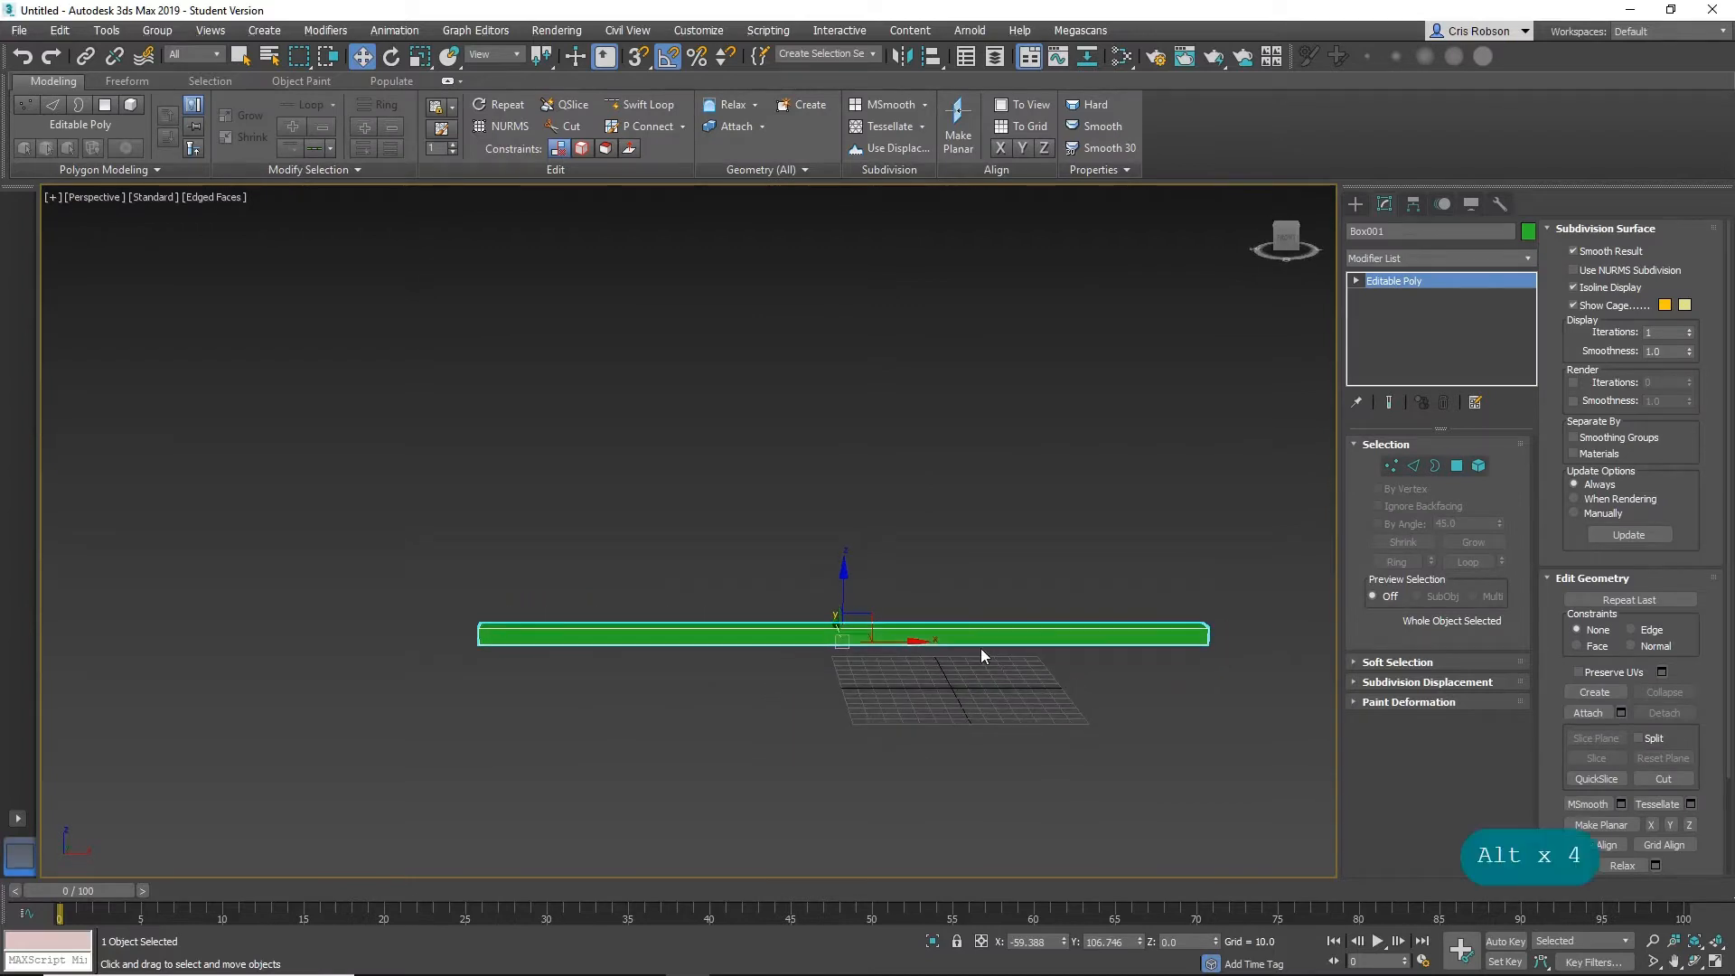
pyautogui.press('g')
pyautogui.press('g')
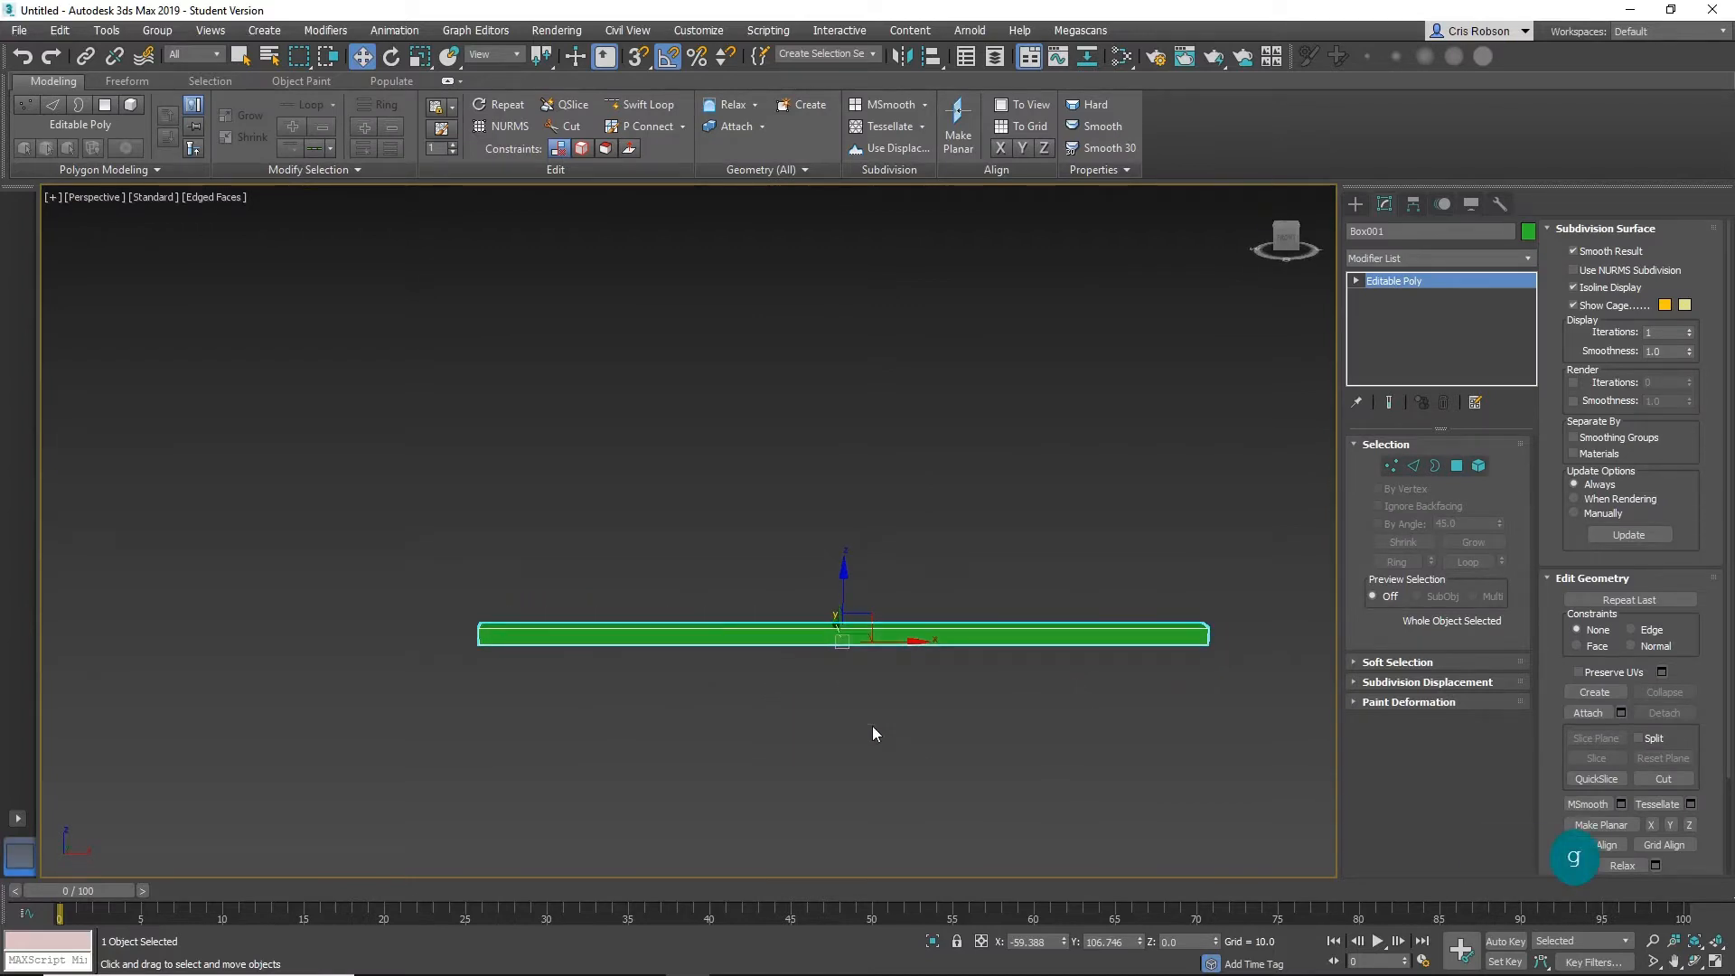
pyautogui.press('g')
pyautogui.press('g')
pyautogui.press('g')
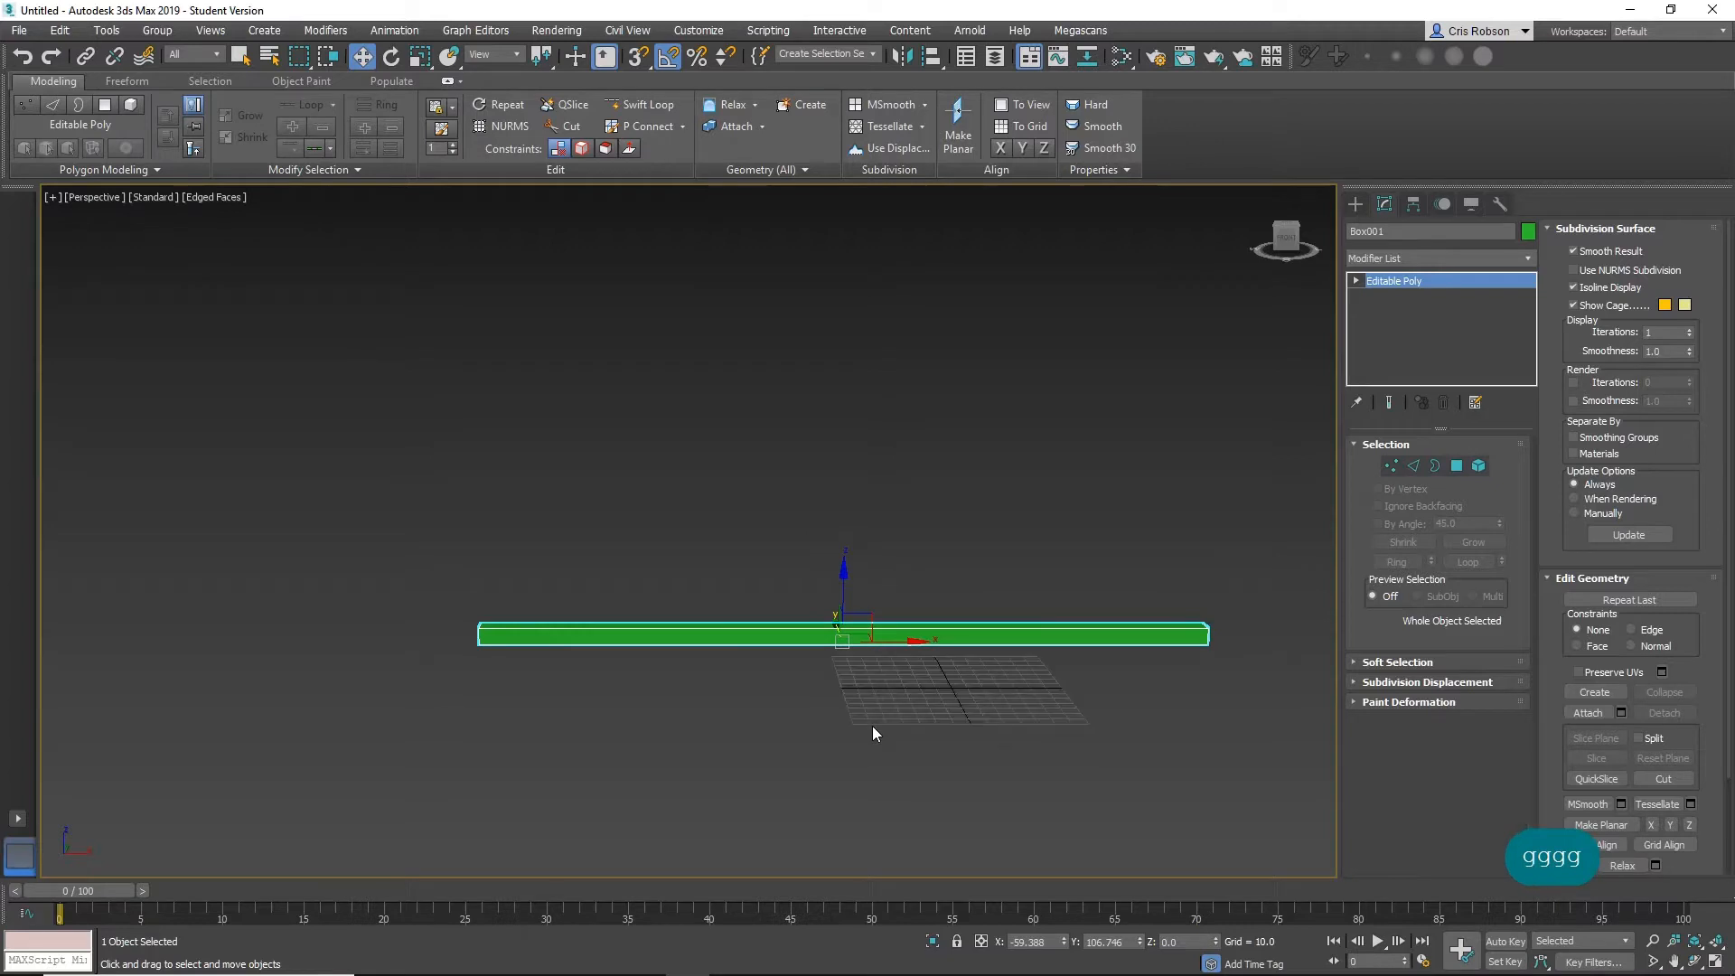
pyautogui.keyDown('alt'); pyautogui.moveTo(900, 702); pyautogui.dragTo(903, 658, button='middle'); pyautogui.keyUp('alt')
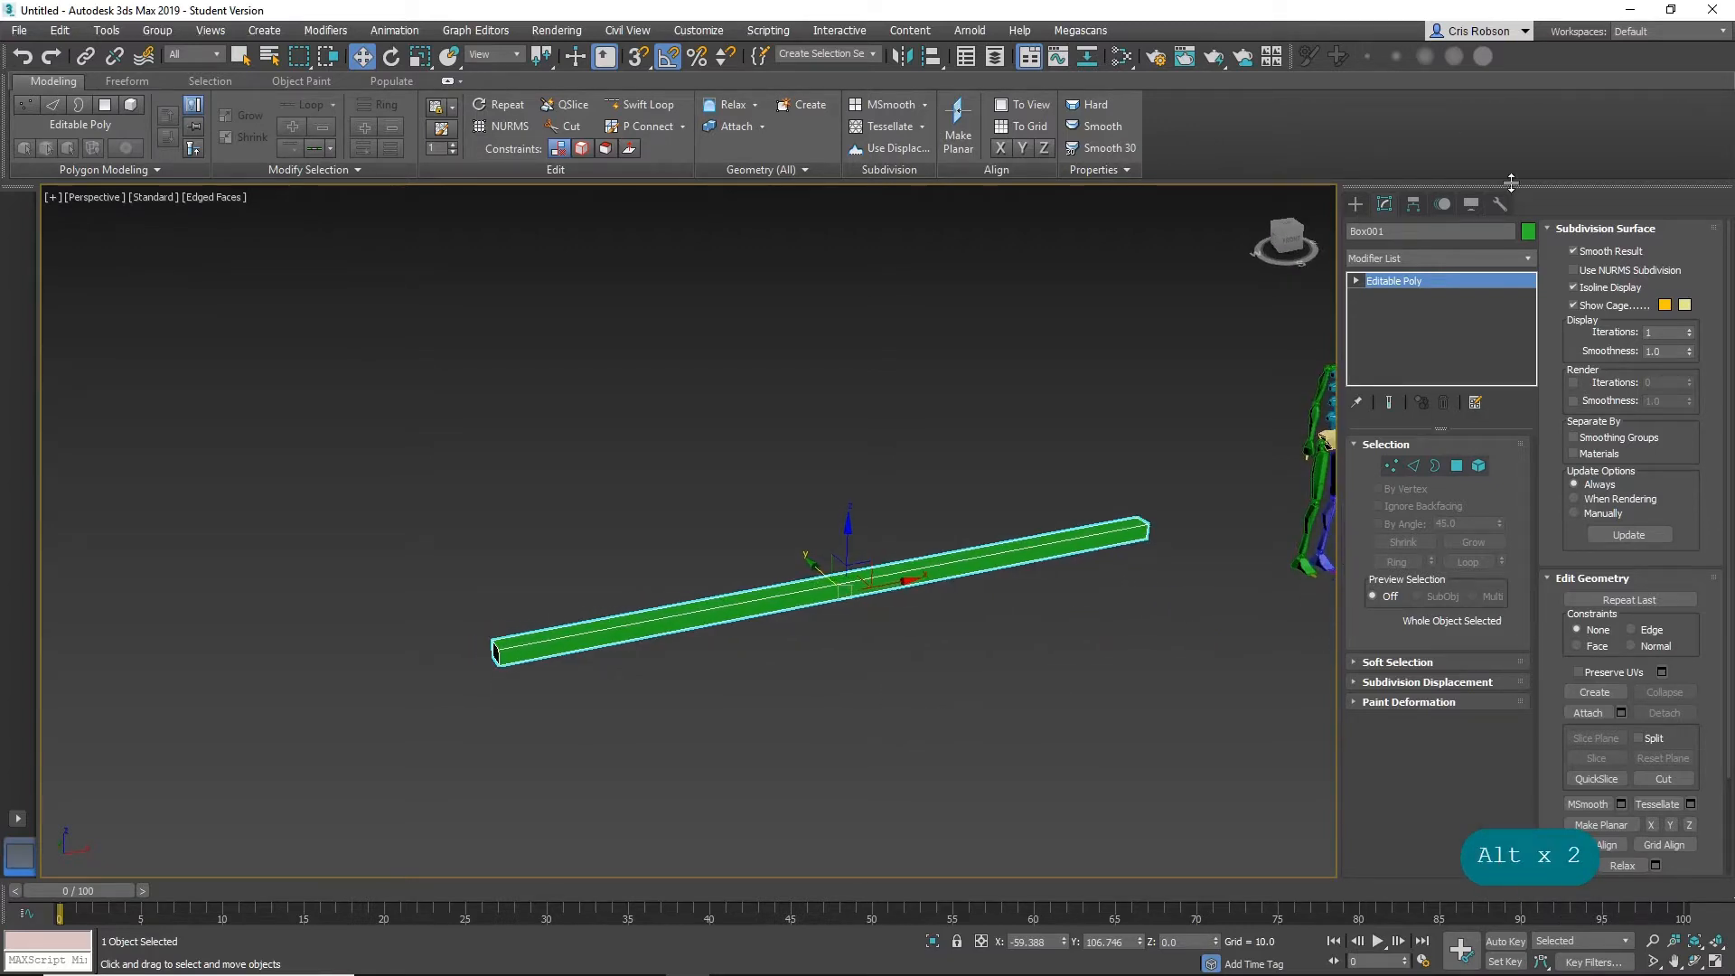
pyautogui.click(640, 104)
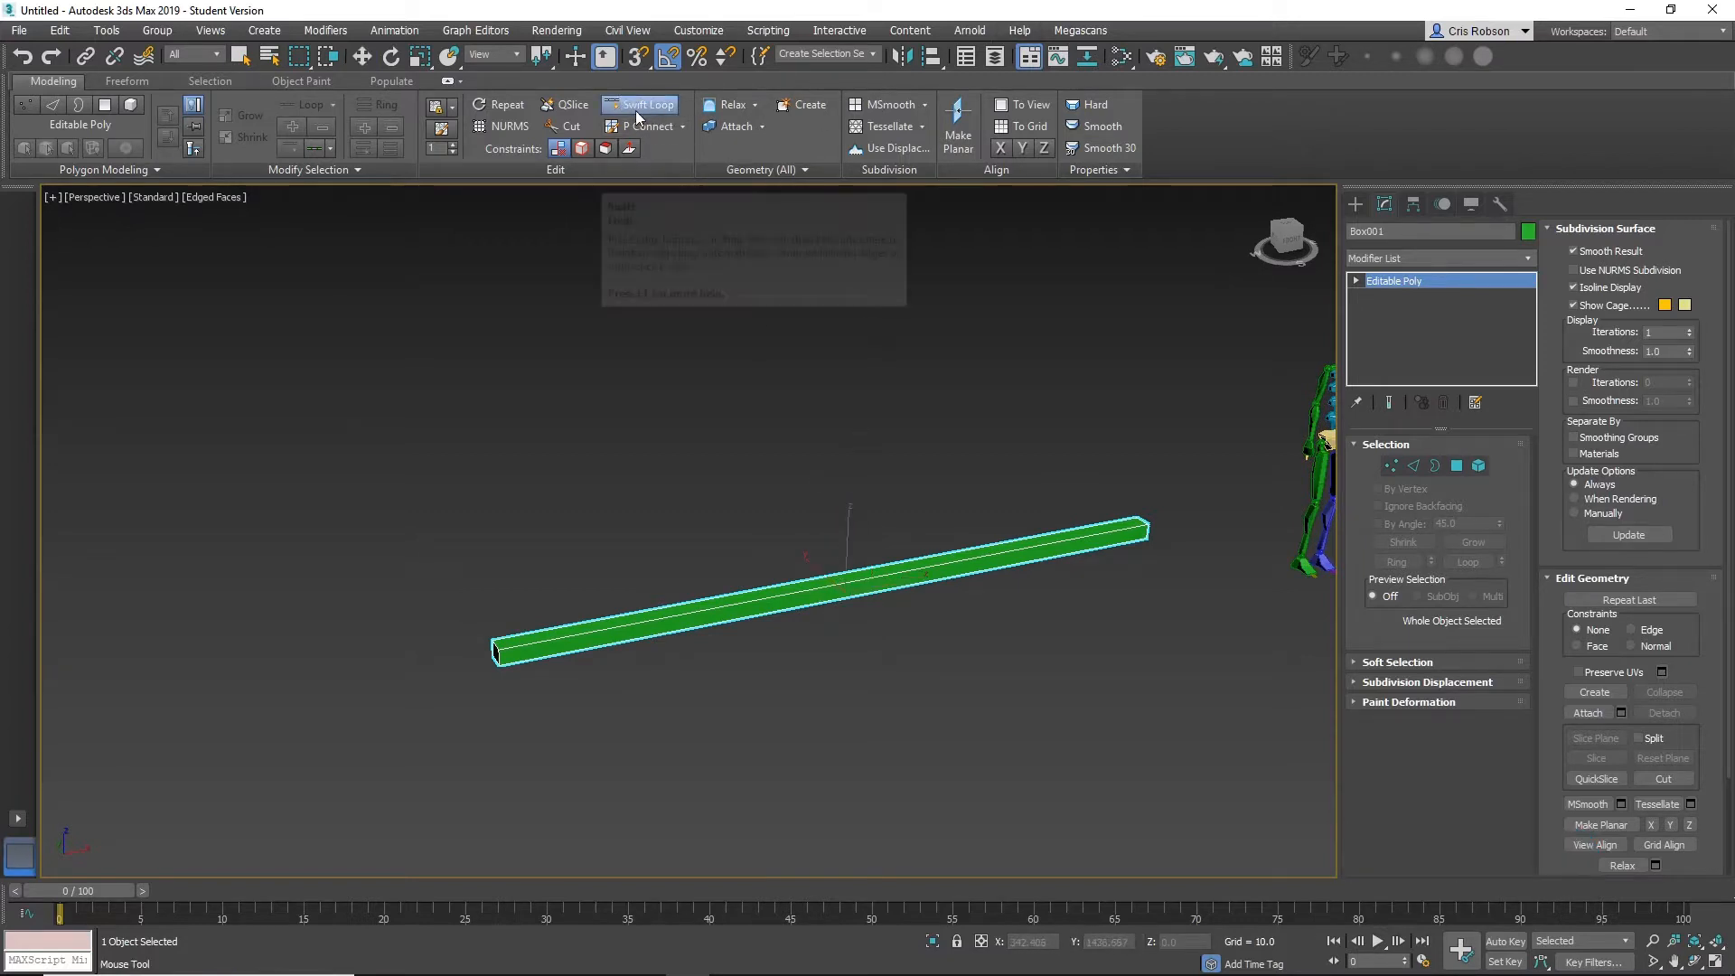
# Minimize the modeling ribbon to its panel titles and restore it to full size.
pyautogui.click(448, 80)
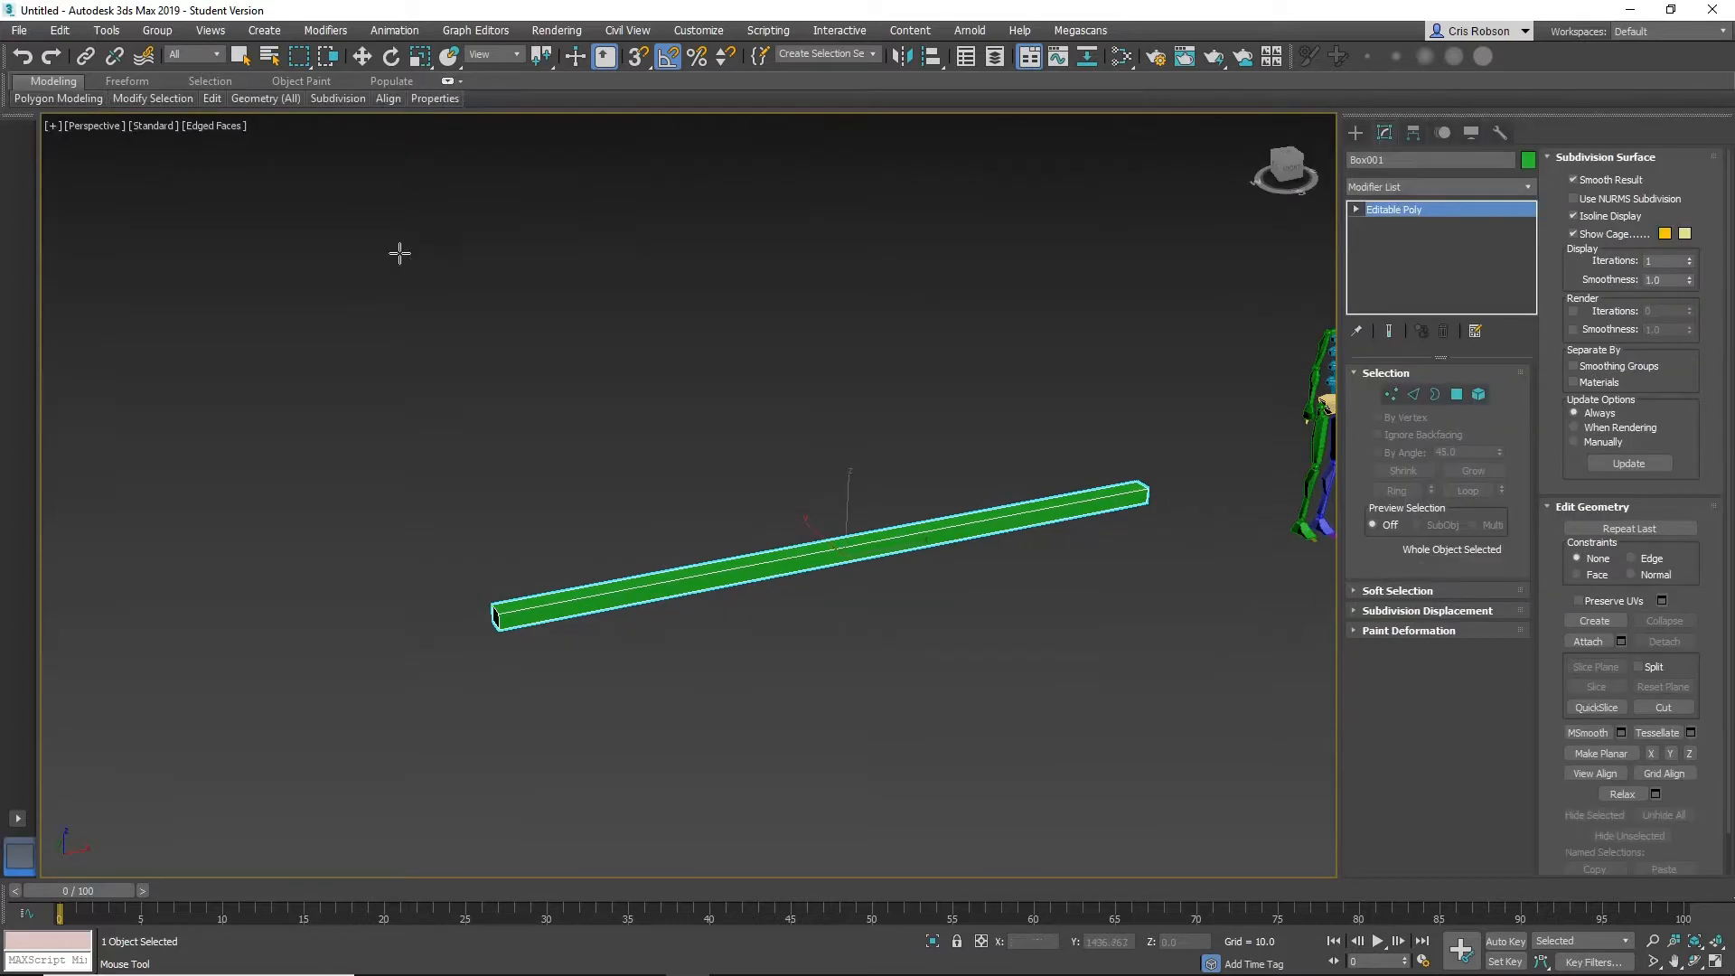
pyautogui.click(453, 80)
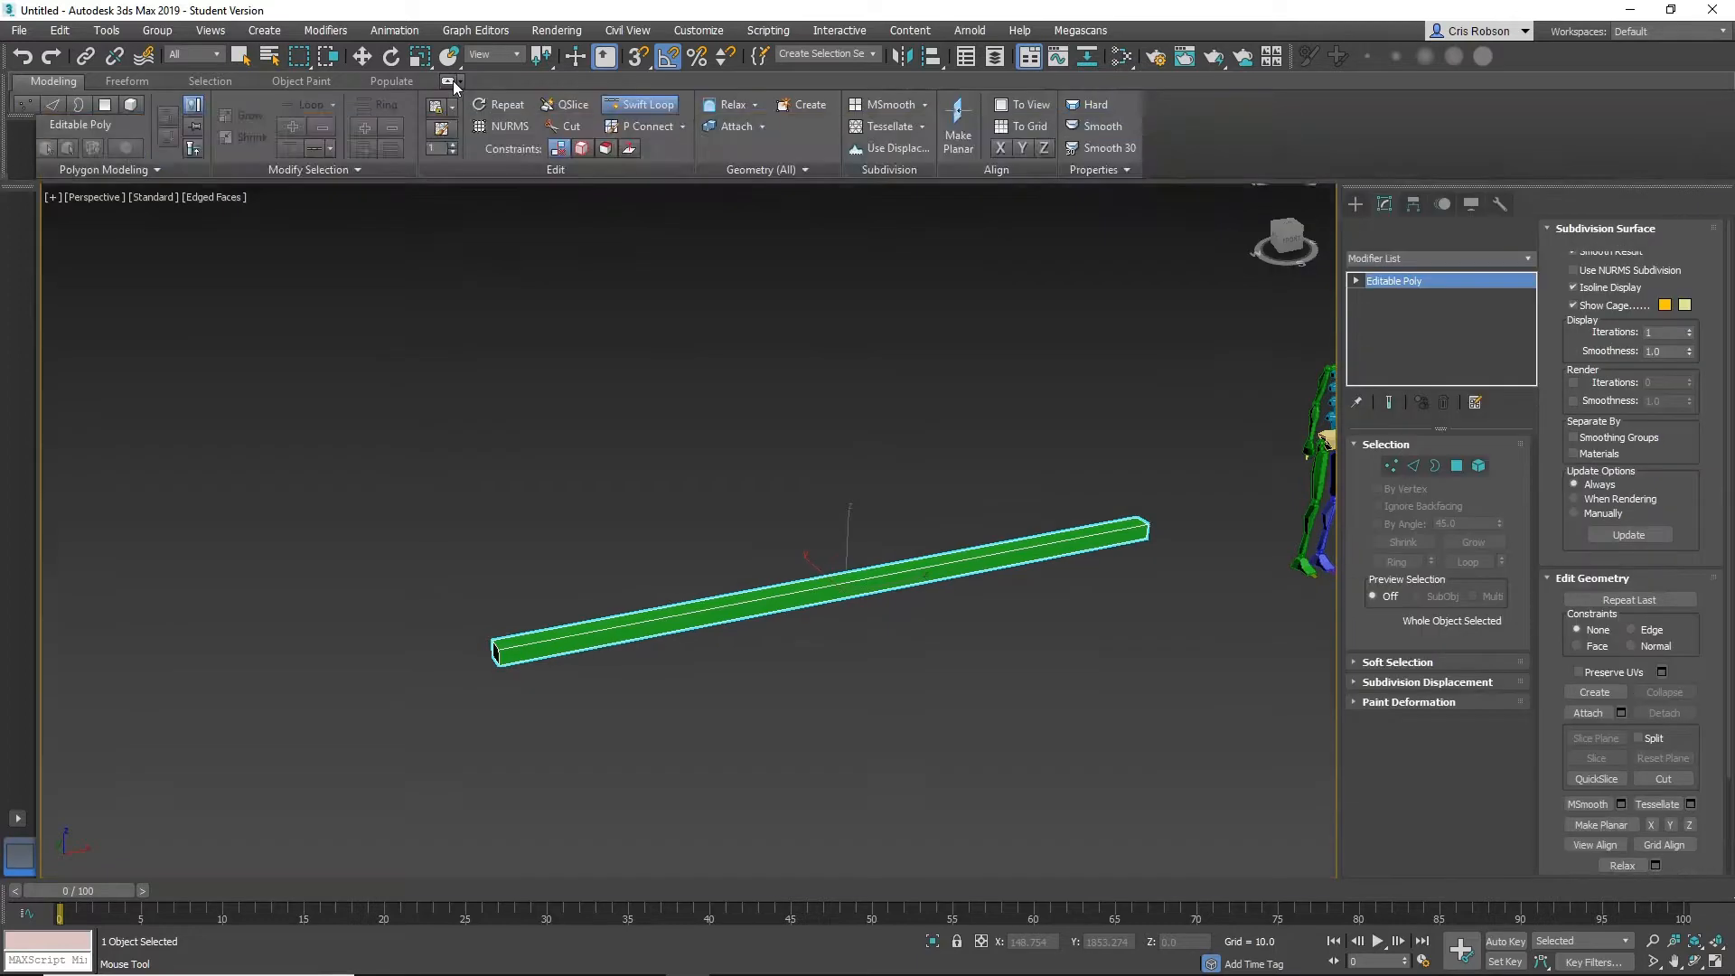
pyautogui.click(453, 80)
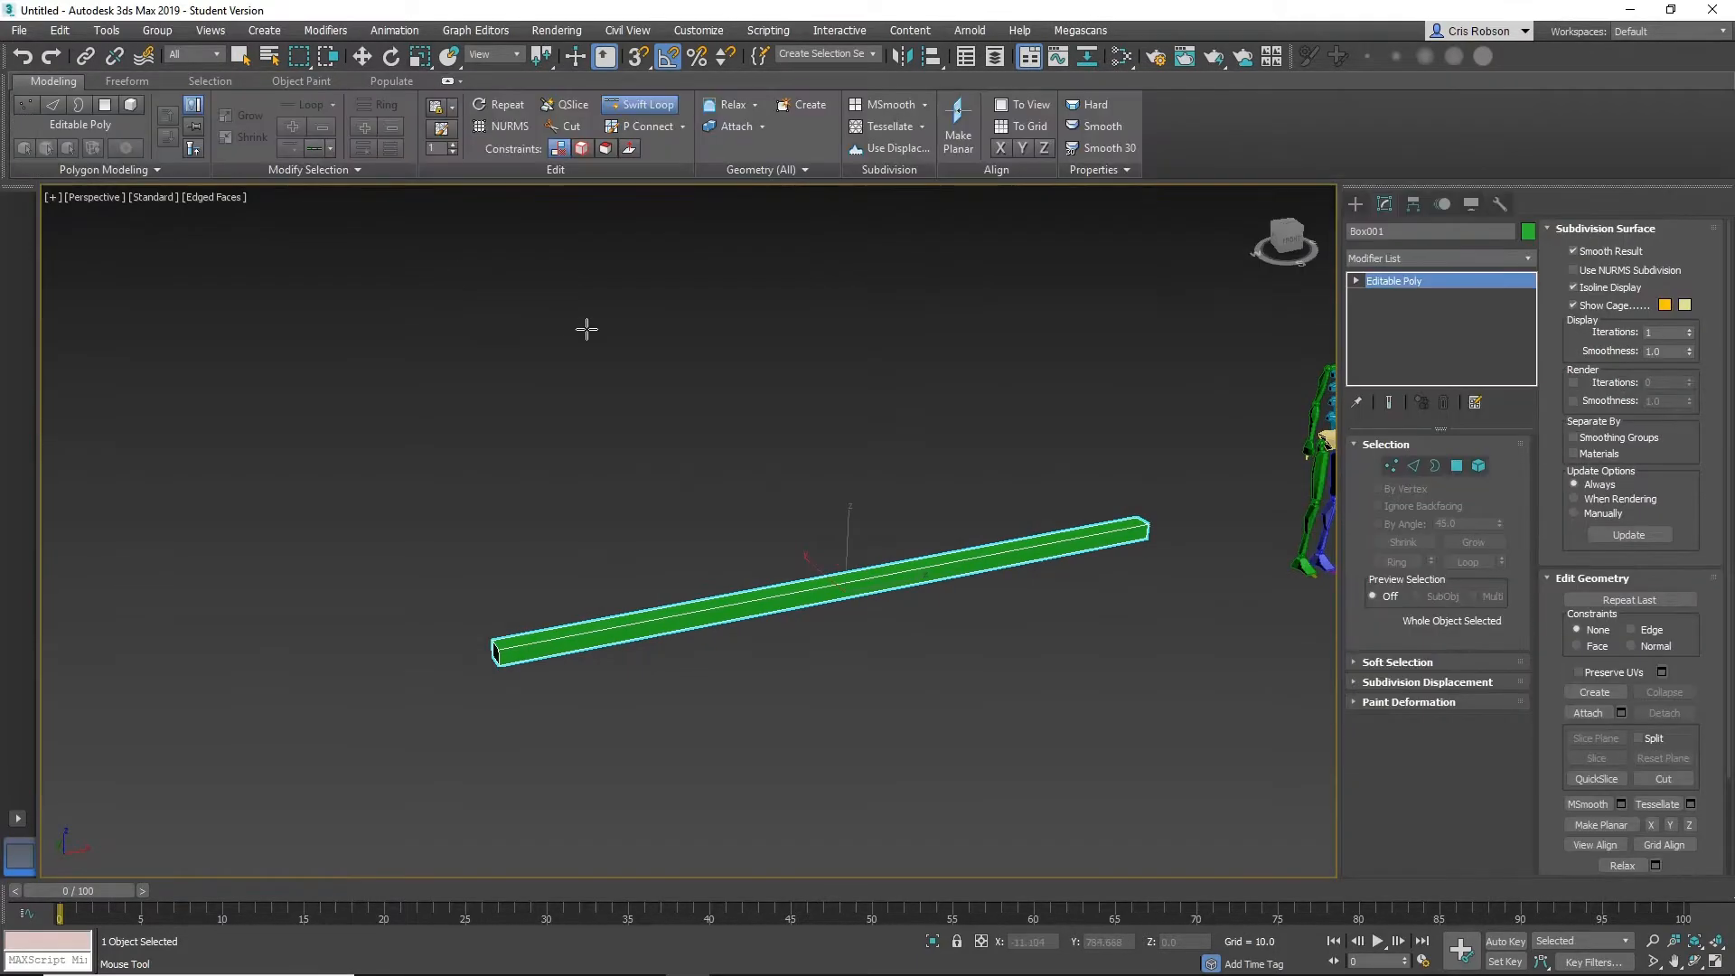
# Add three Swift Loop edge loops across the box, one at its middle and one halfway along each half.
pyautogui.keyDown('alt'); pyautogui.moveTo(707, 501); pyautogui.dragTo(662, 496, button='middle'); pyautogui.keyUp('alt')
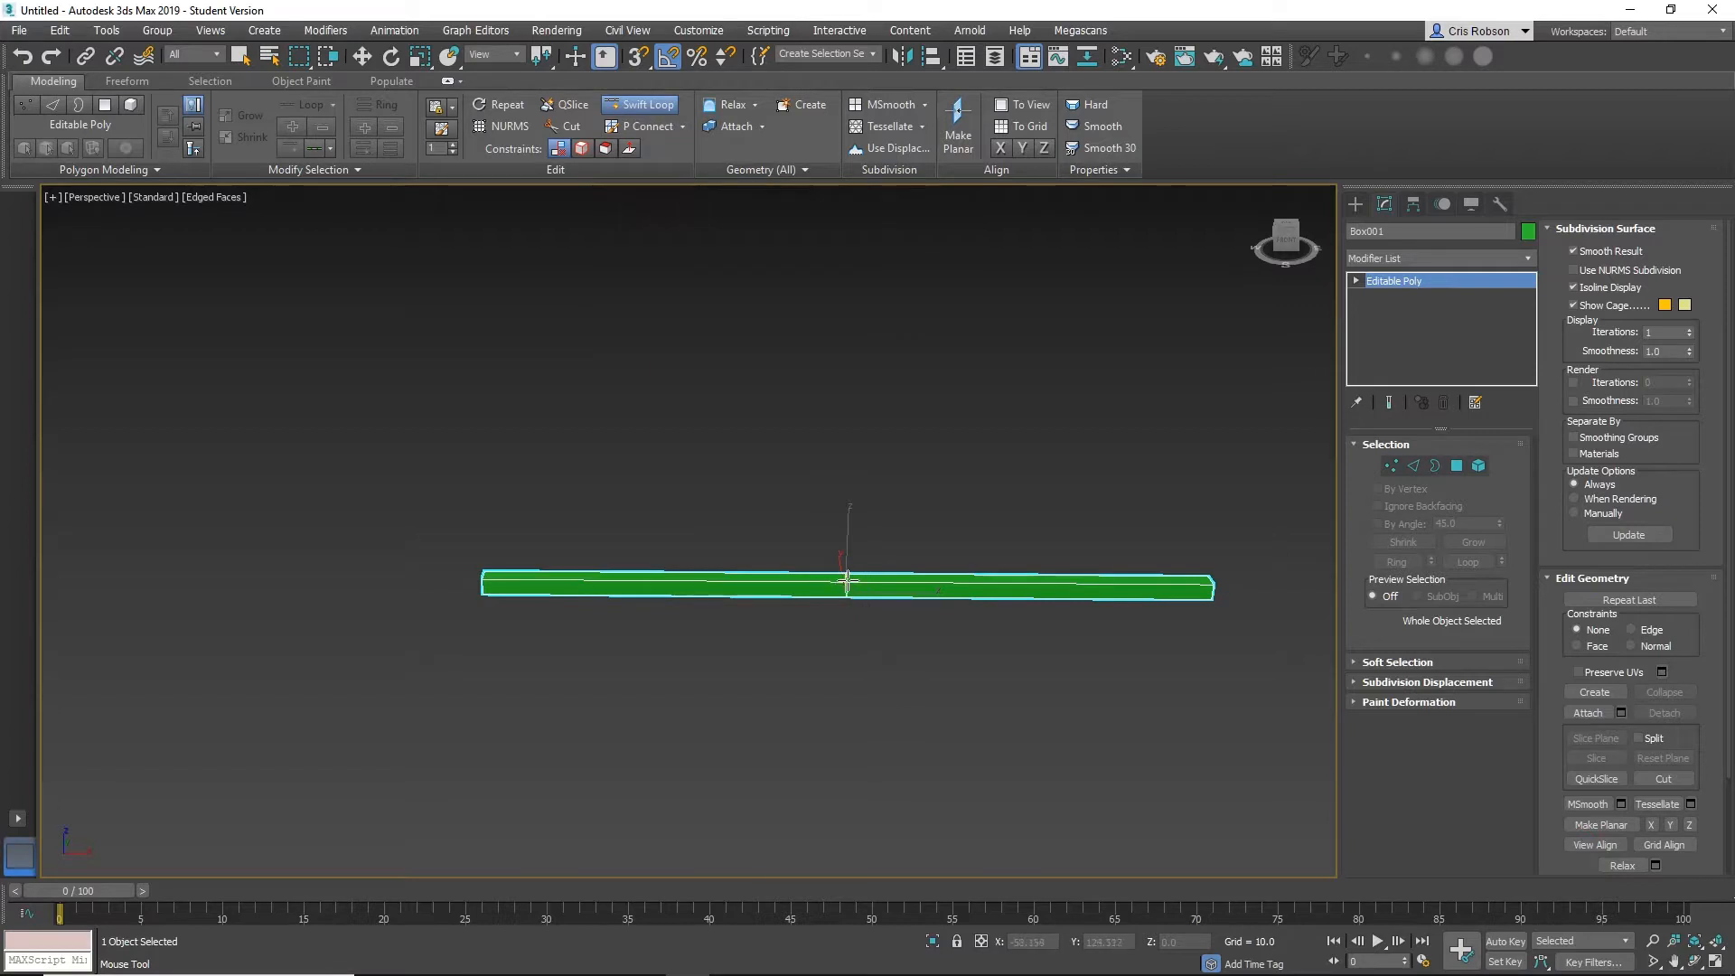
pyautogui.click(689, 584)
pyautogui.click(1033, 591)
pyautogui.press('w')
# Select the four vertices at the box end farthest from the biped and raise them to a Z of about 104.
pyautogui.moveTo(621, 667); pyautogui.dragTo(597, 725, button='middle')
pyautogui.keyDown('alt'); pyautogui.moveTo(597, 724); pyautogui.dragTo(767, 626, button='middle'); pyautogui.keyUp('alt')
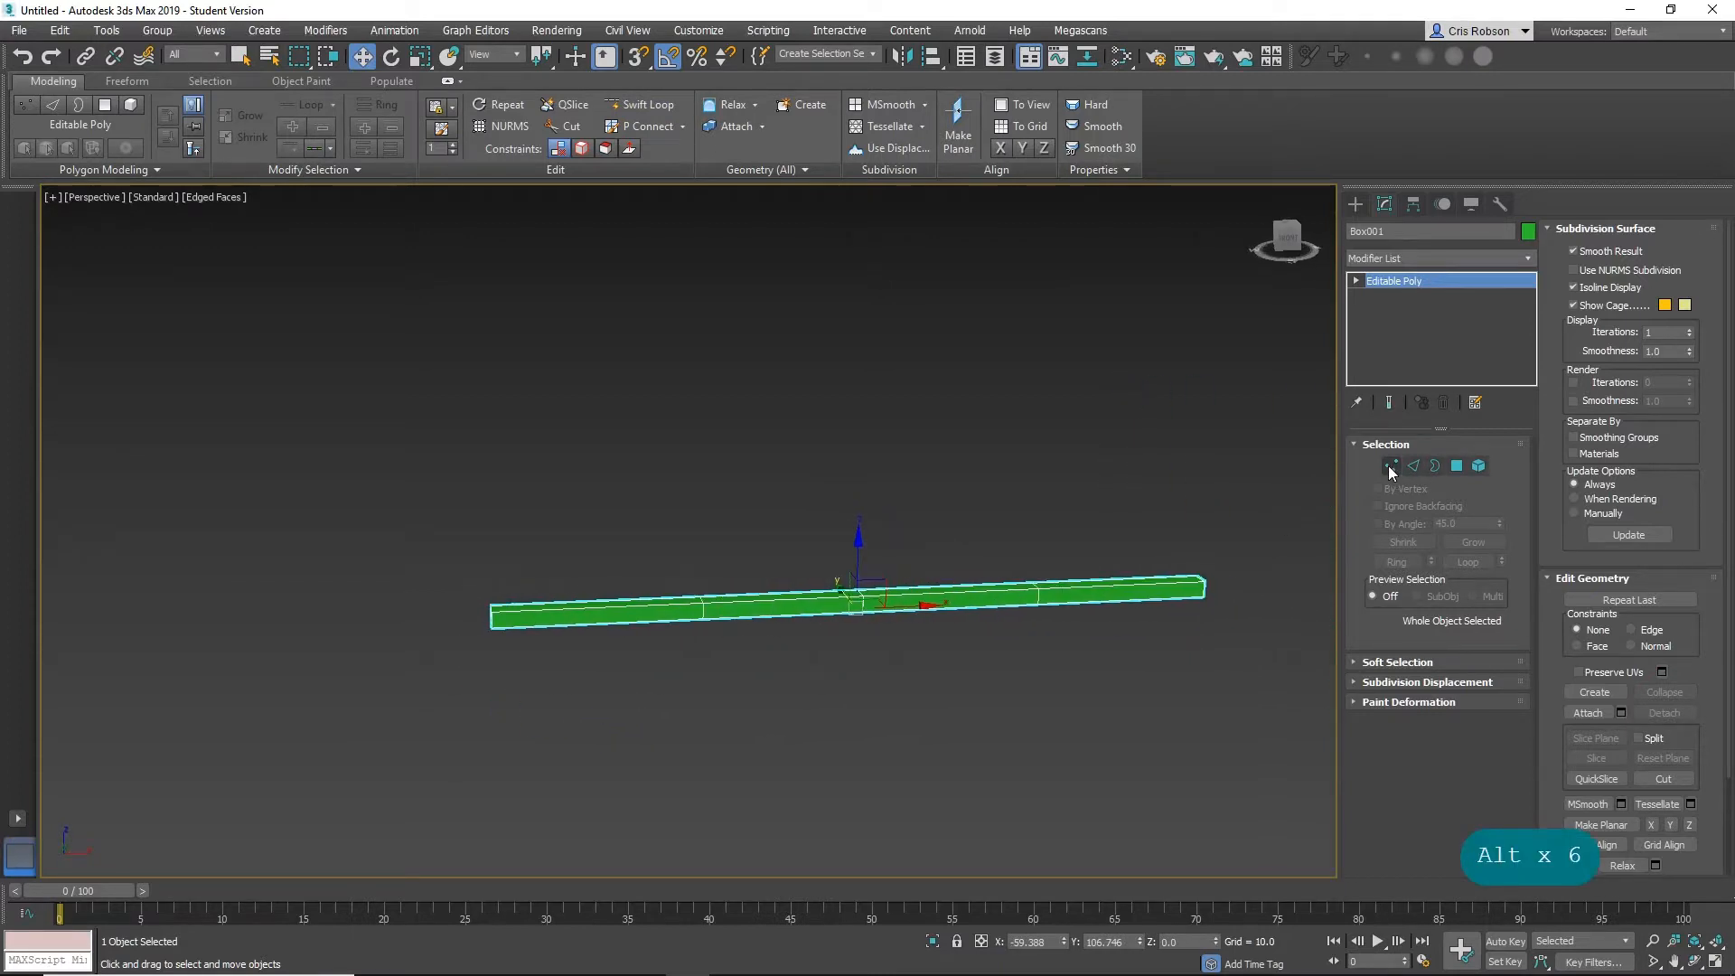
pyautogui.click(1390, 466)
pyautogui.moveTo(381, 562); pyautogui.dragTo(512, 680)
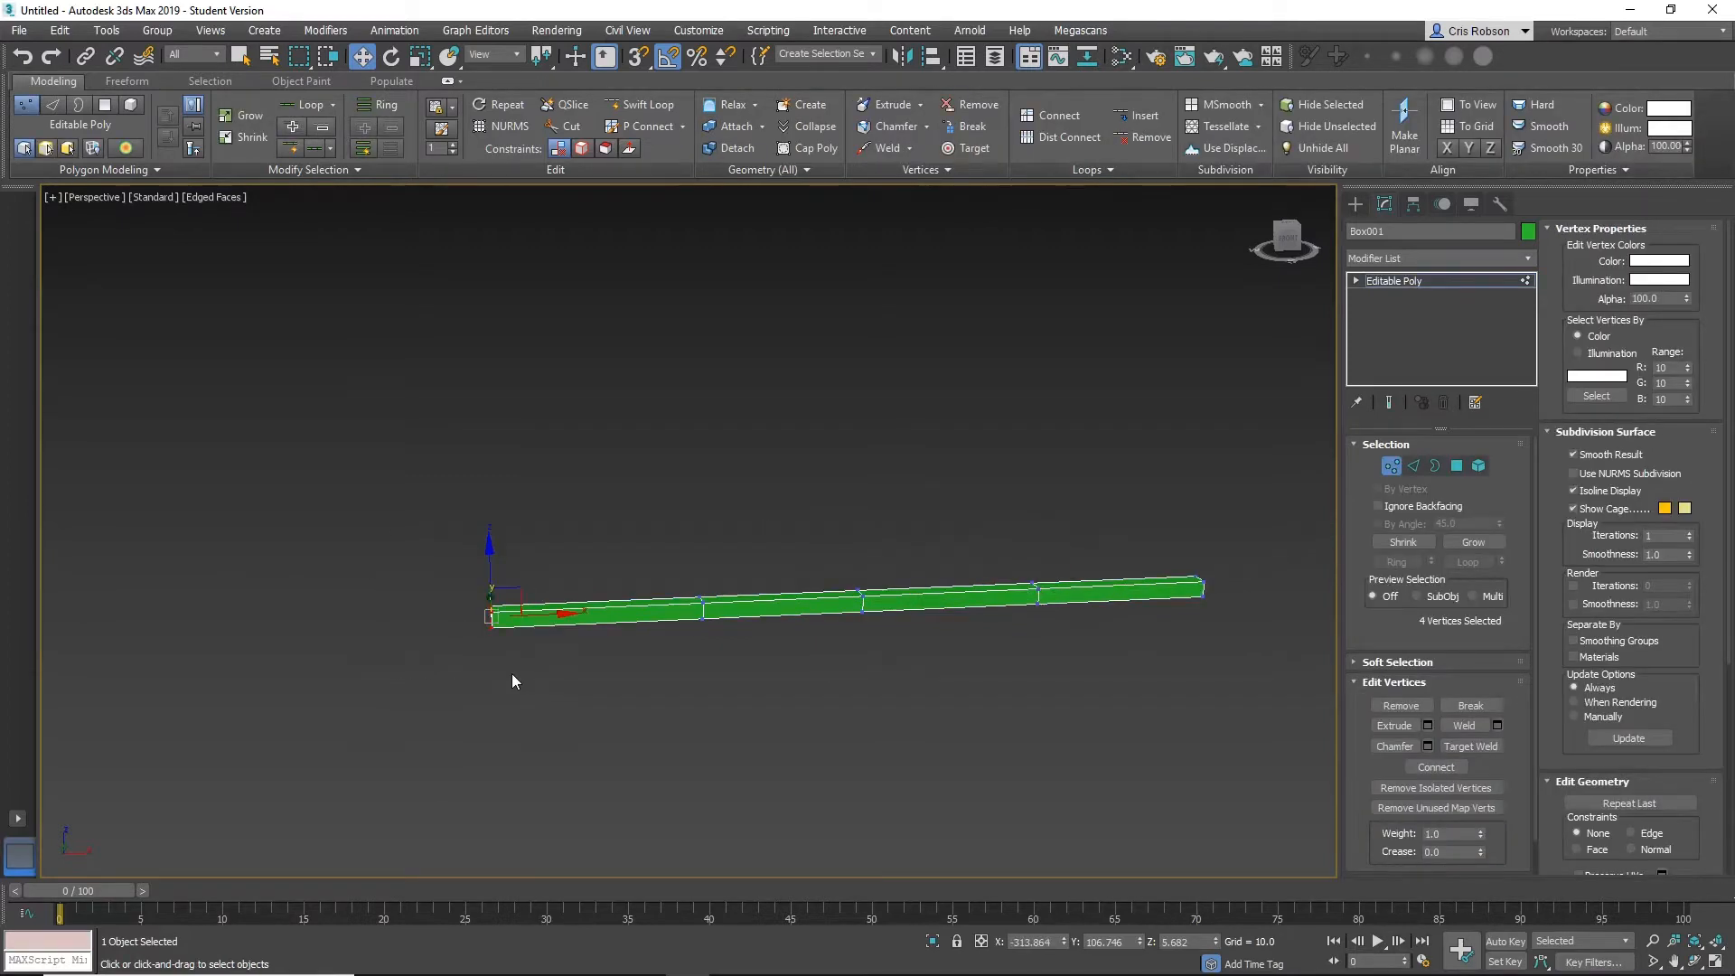
pyautogui.moveTo(511, 674)
pyautogui.keyDown('alt'); pyautogui.mouseDown(button='middle')
pyautogui.moveTo(613, 674)
pyautogui.moveTo(524, 688)
pyautogui.mouseUp(button='middle'); pyautogui.keyUp('alt')
pyautogui.click(365, 551)
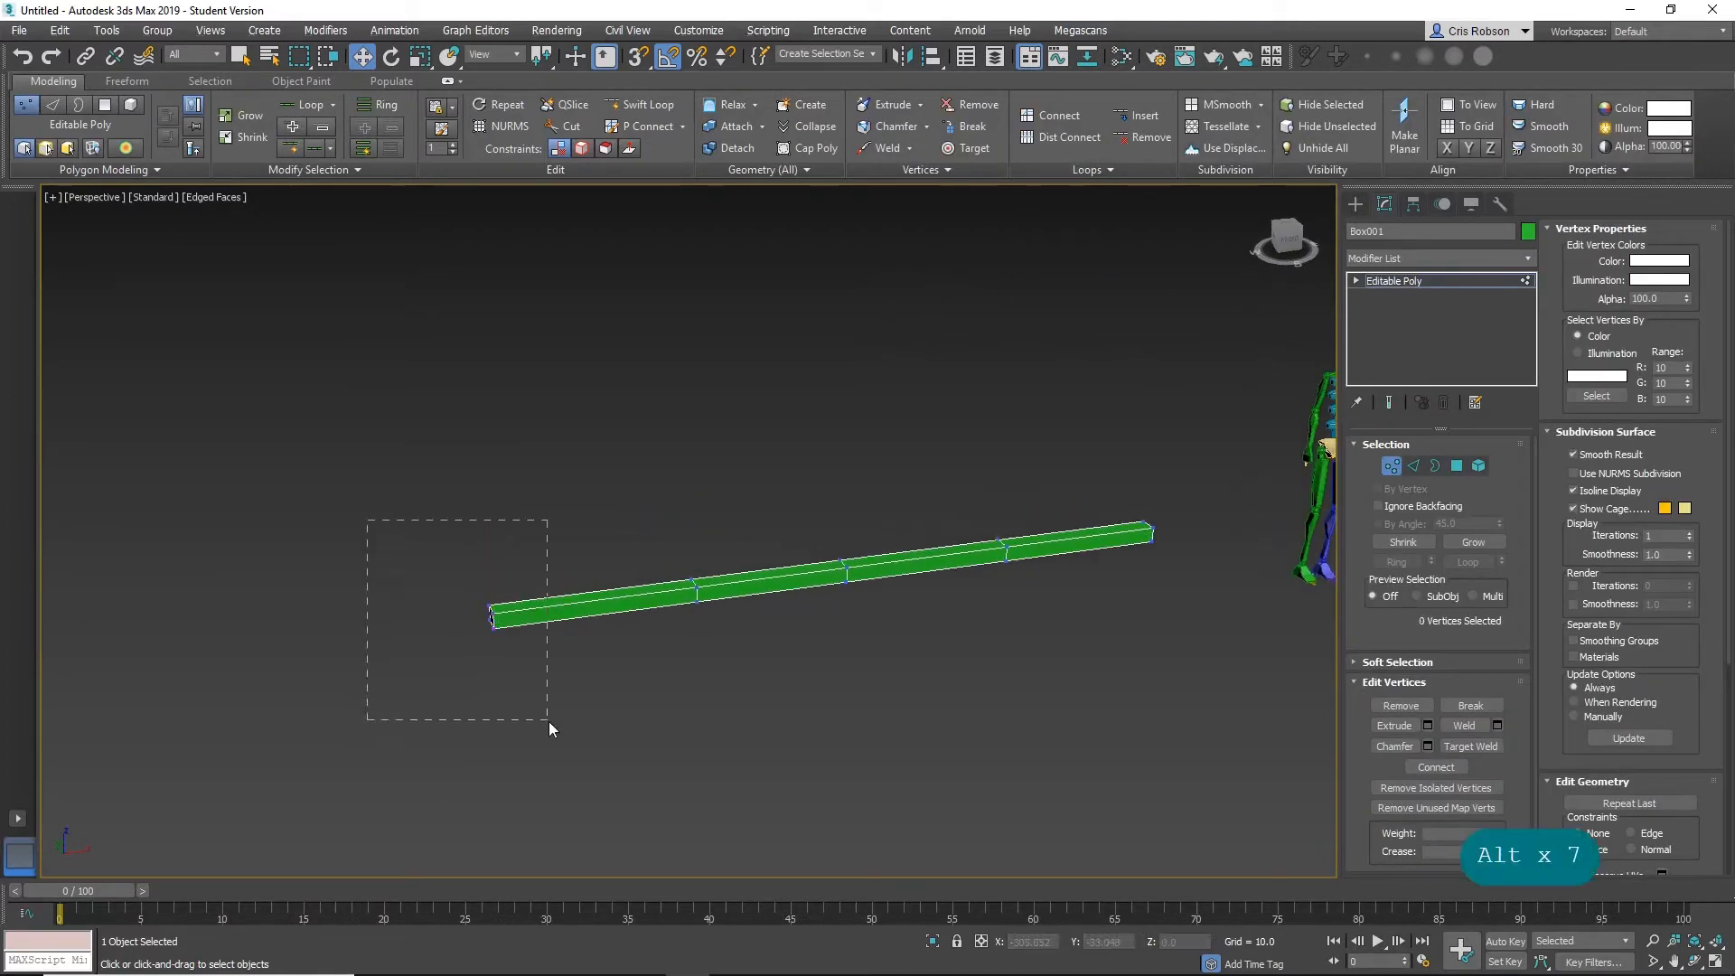
pyautogui.moveTo(550, 720); pyautogui.dragTo(547, 719)
pyautogui.keyDown('alt'); pyautogui.moveTo(547, 719); pyautogui.dragTo(486, 566, button='middle'); pyautogui.keyUp('alt')
pyautogui.moveTo(492, 560); pyautogui.dragTo(518, 417)
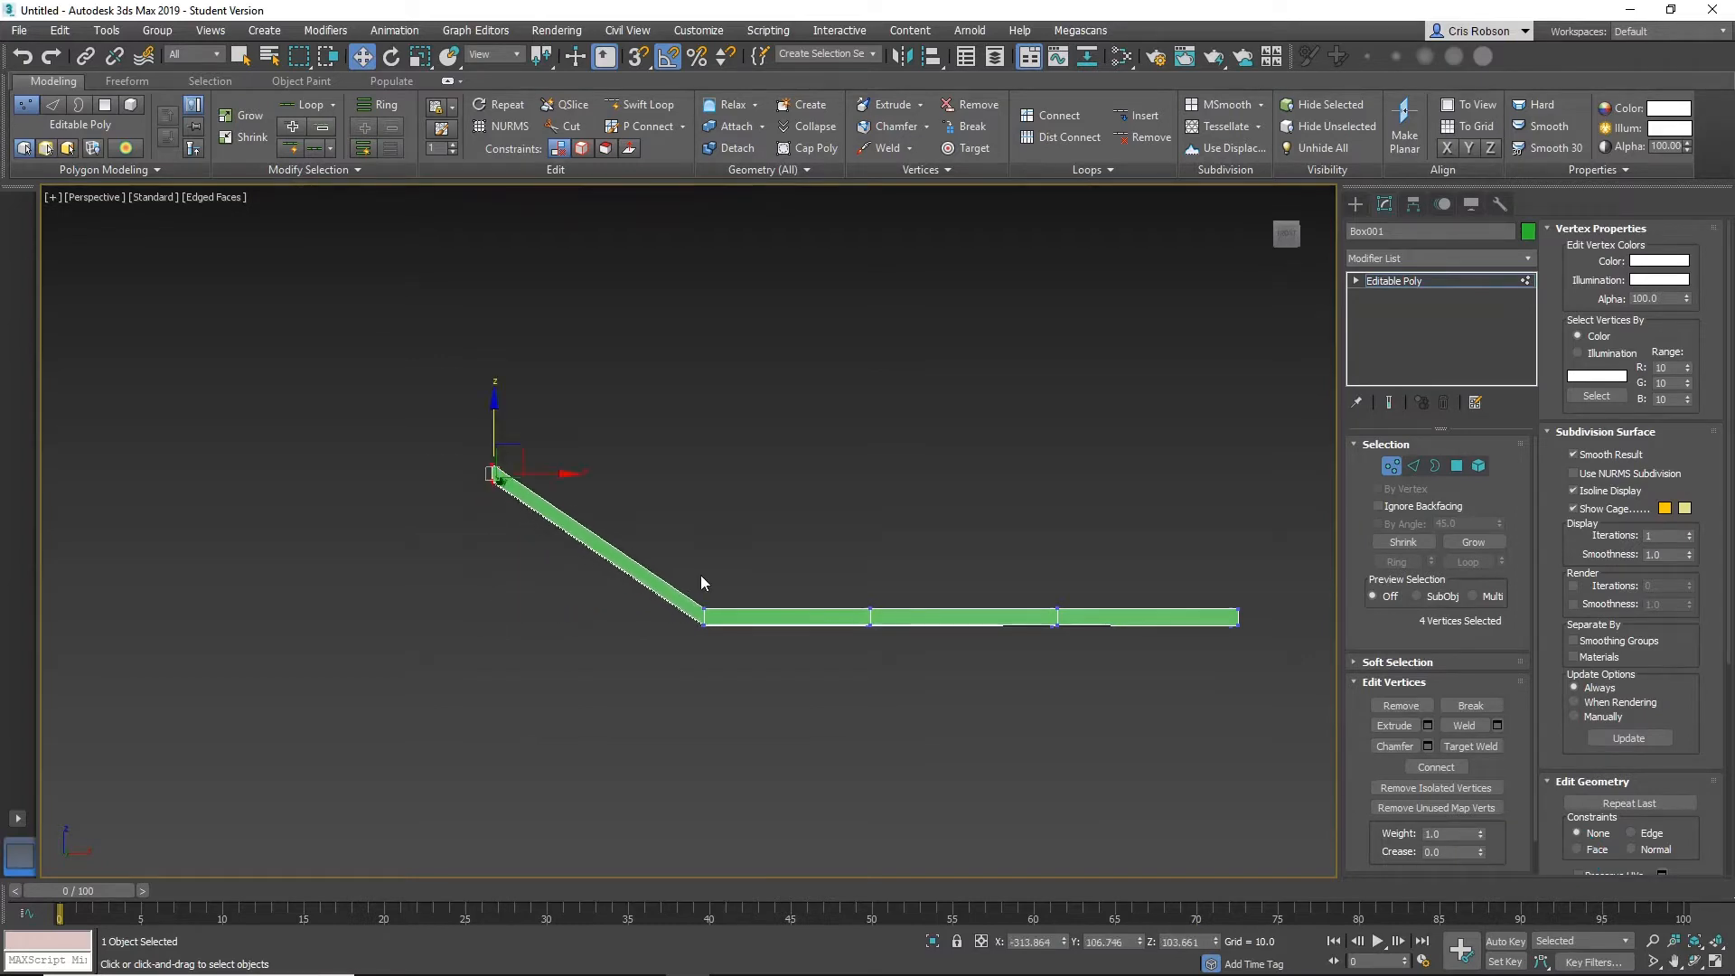
# Select the four vertices at the box end nearest the biped and raise them to a Z of about 104.
pyautogui.moveTo(701, 575); pyautogui.dragTo(424, 593, button='middle')
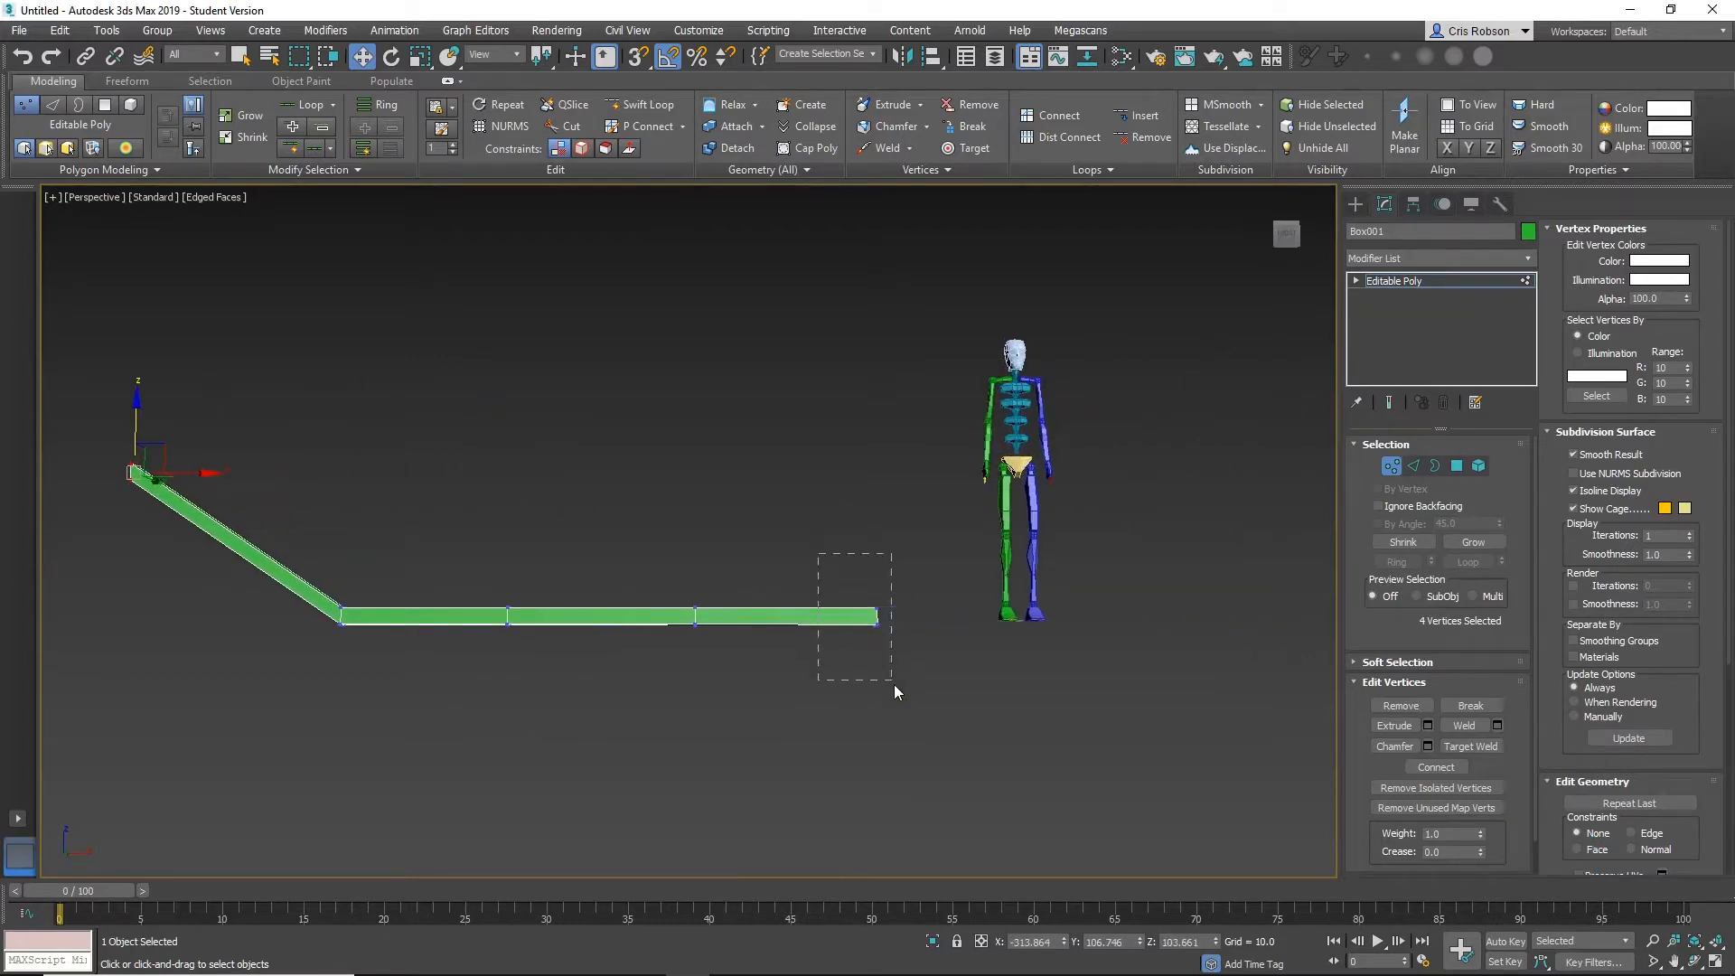
pyautogui.moveTo(893, 684); pyautogui.dragTo(892, 683)
pyautogui.moveTo(874, 555); pyautogui.dragTo(840, 440)
pyautogui.moveTo(840, 435); pyautogui.dragTo(518, 584, button='middle')
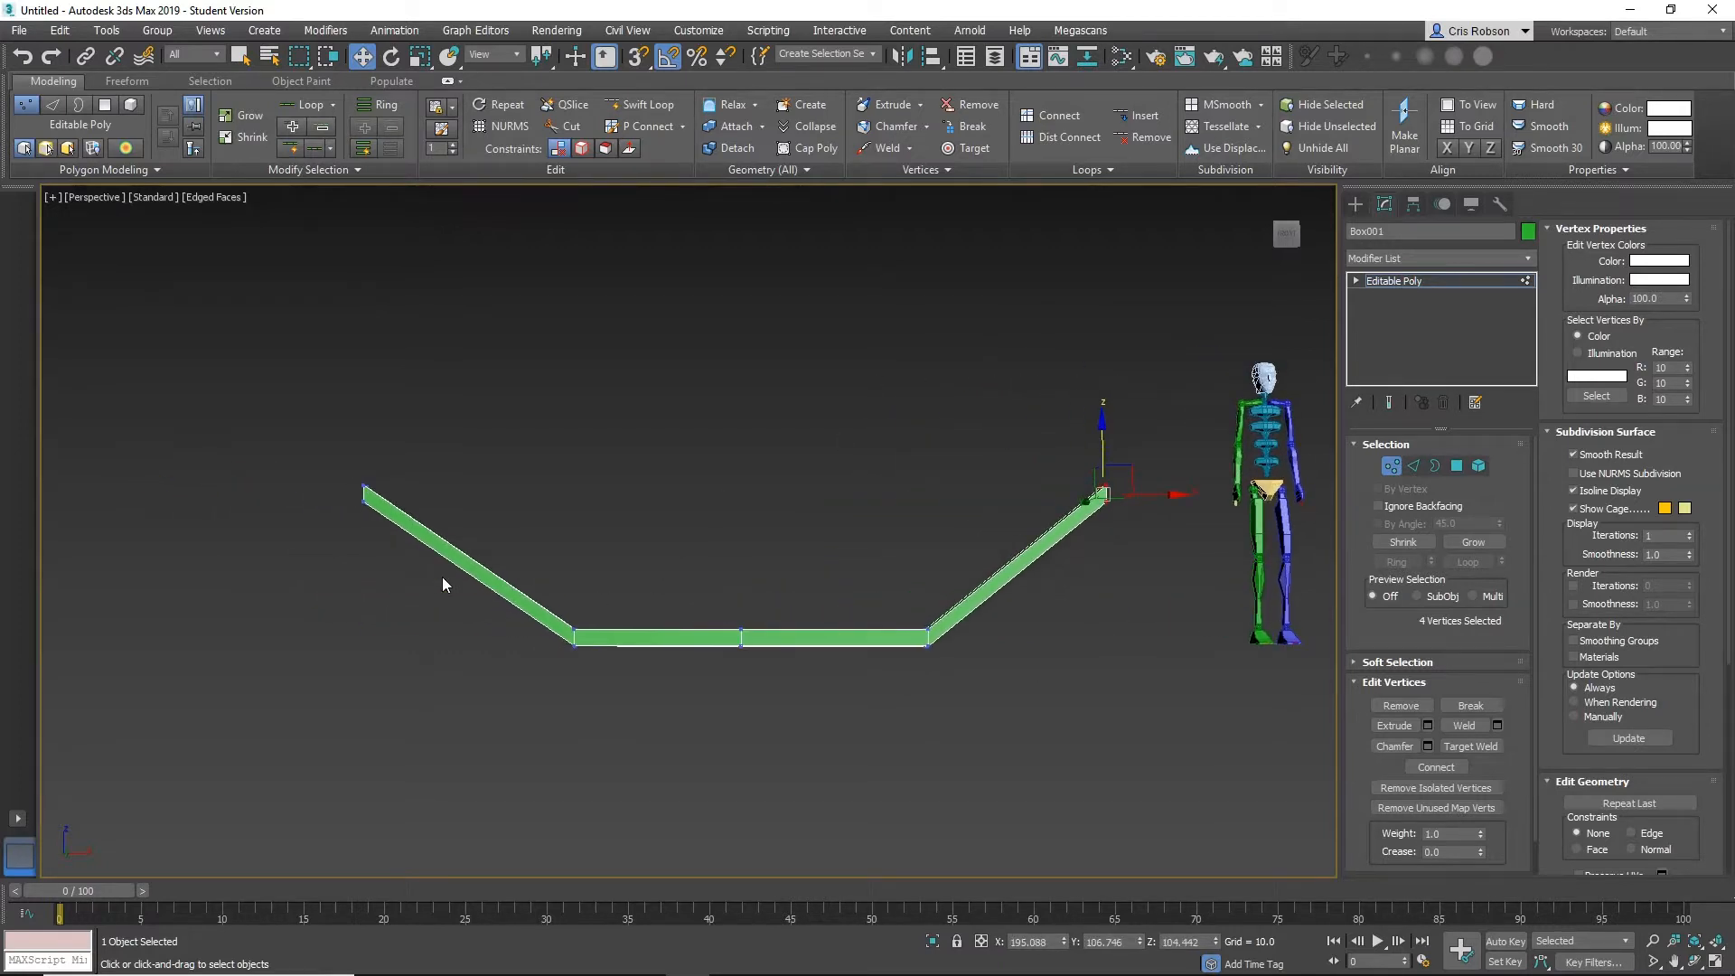
# Move the four vertices at the bend nearest the biped about 89 units along X toward the biped, steepening that end section.
pyautogui.keyDown('alt'); pyautogui.moveTo(442, 576); pyautogui.dragTo(679, 602, button='middle'); pyautogui.keyUp('alt')
pyautogui.moveTo(769, 589); pyautogui.dragTo(1037, 635)
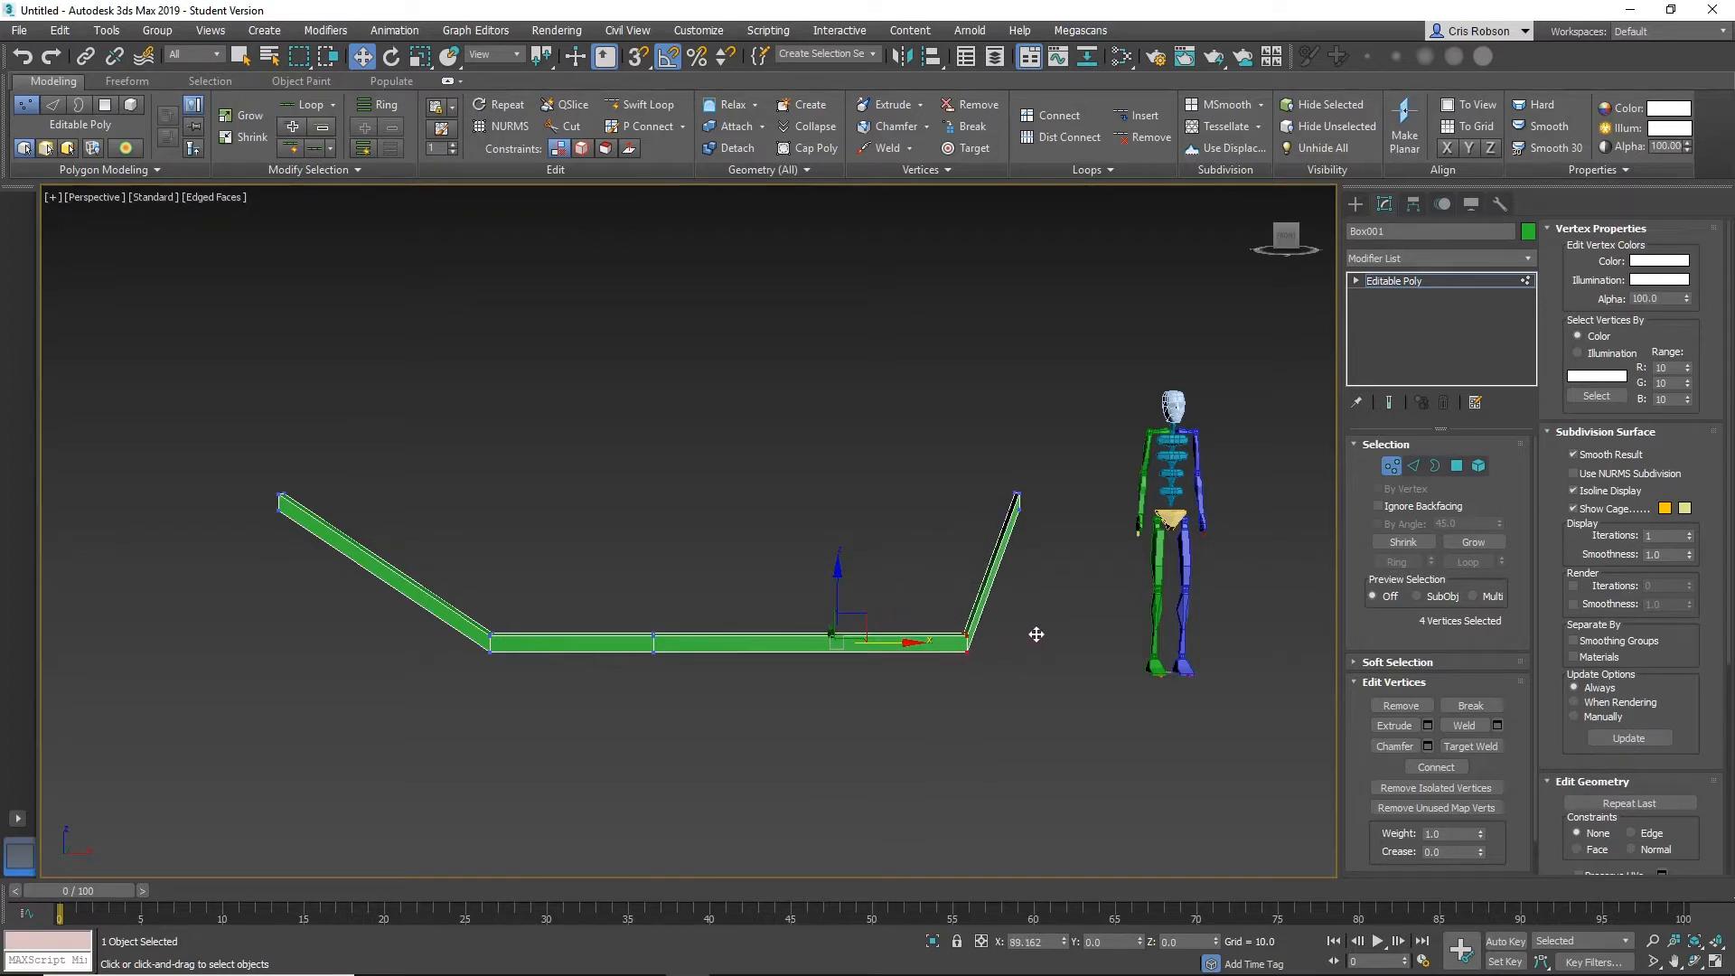
pyautogui.moveTo(510, 650); pyautogui.dragTo(636, 689, button='middle')
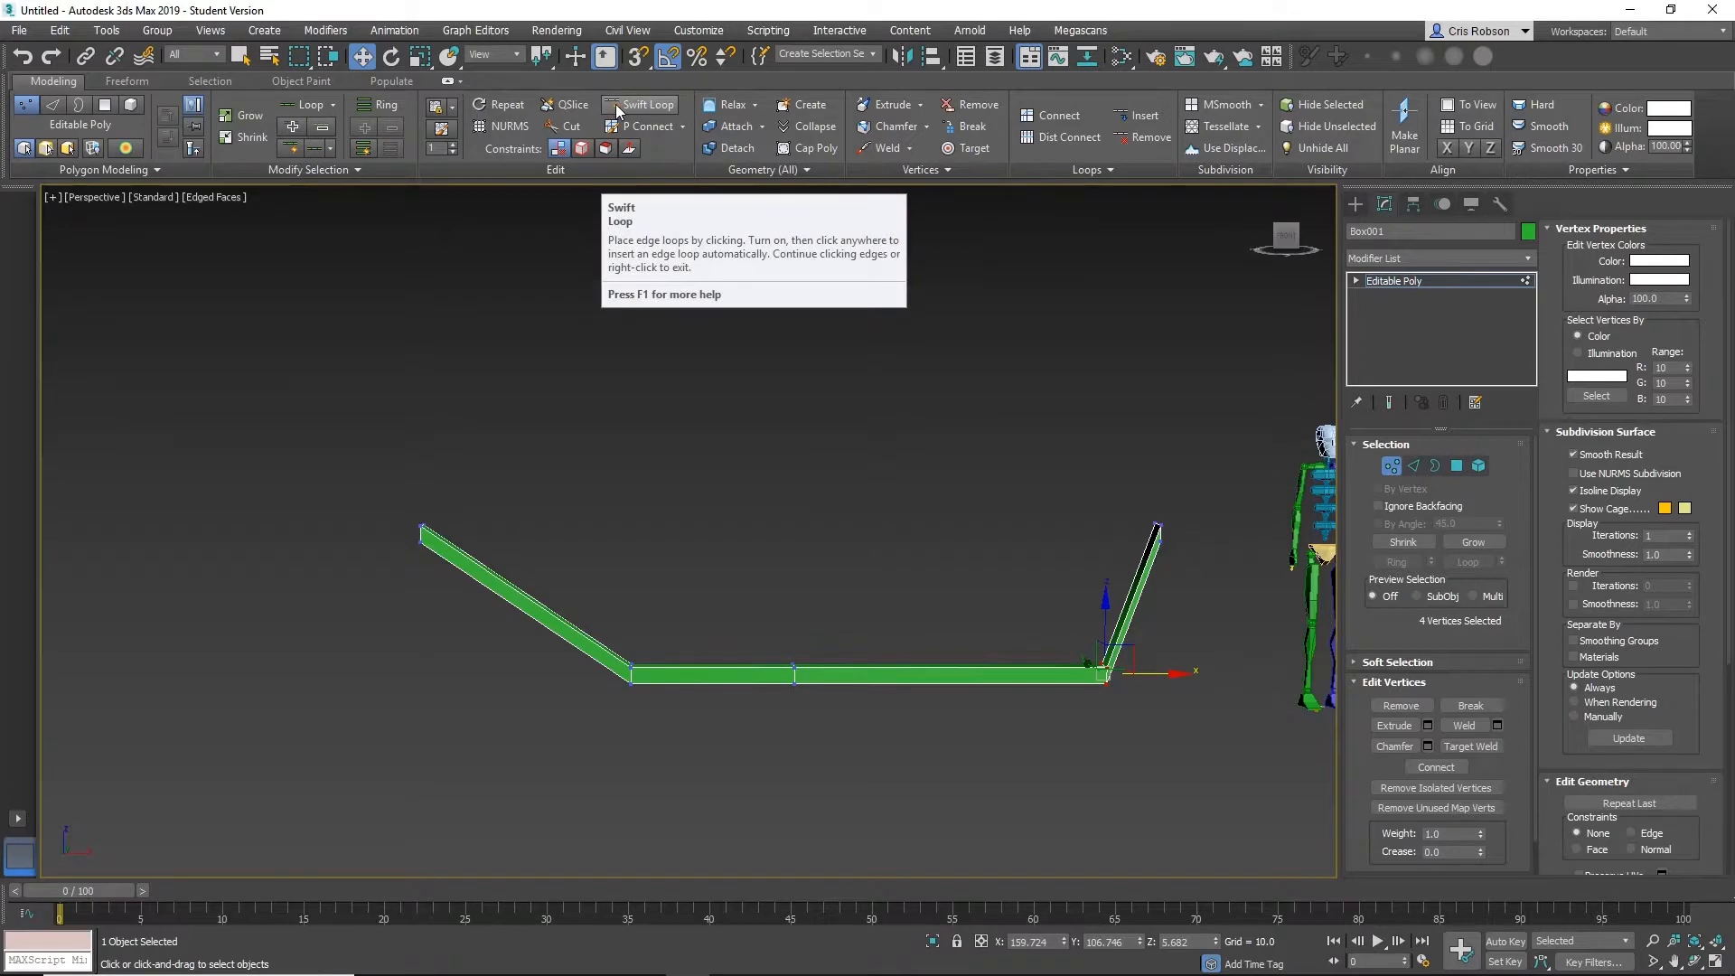
# Add a Swift Loop edge loop midway along the sloped section farthest from the biped and move it to about X -258, Z 50.
pyautogui.click(618, 107)
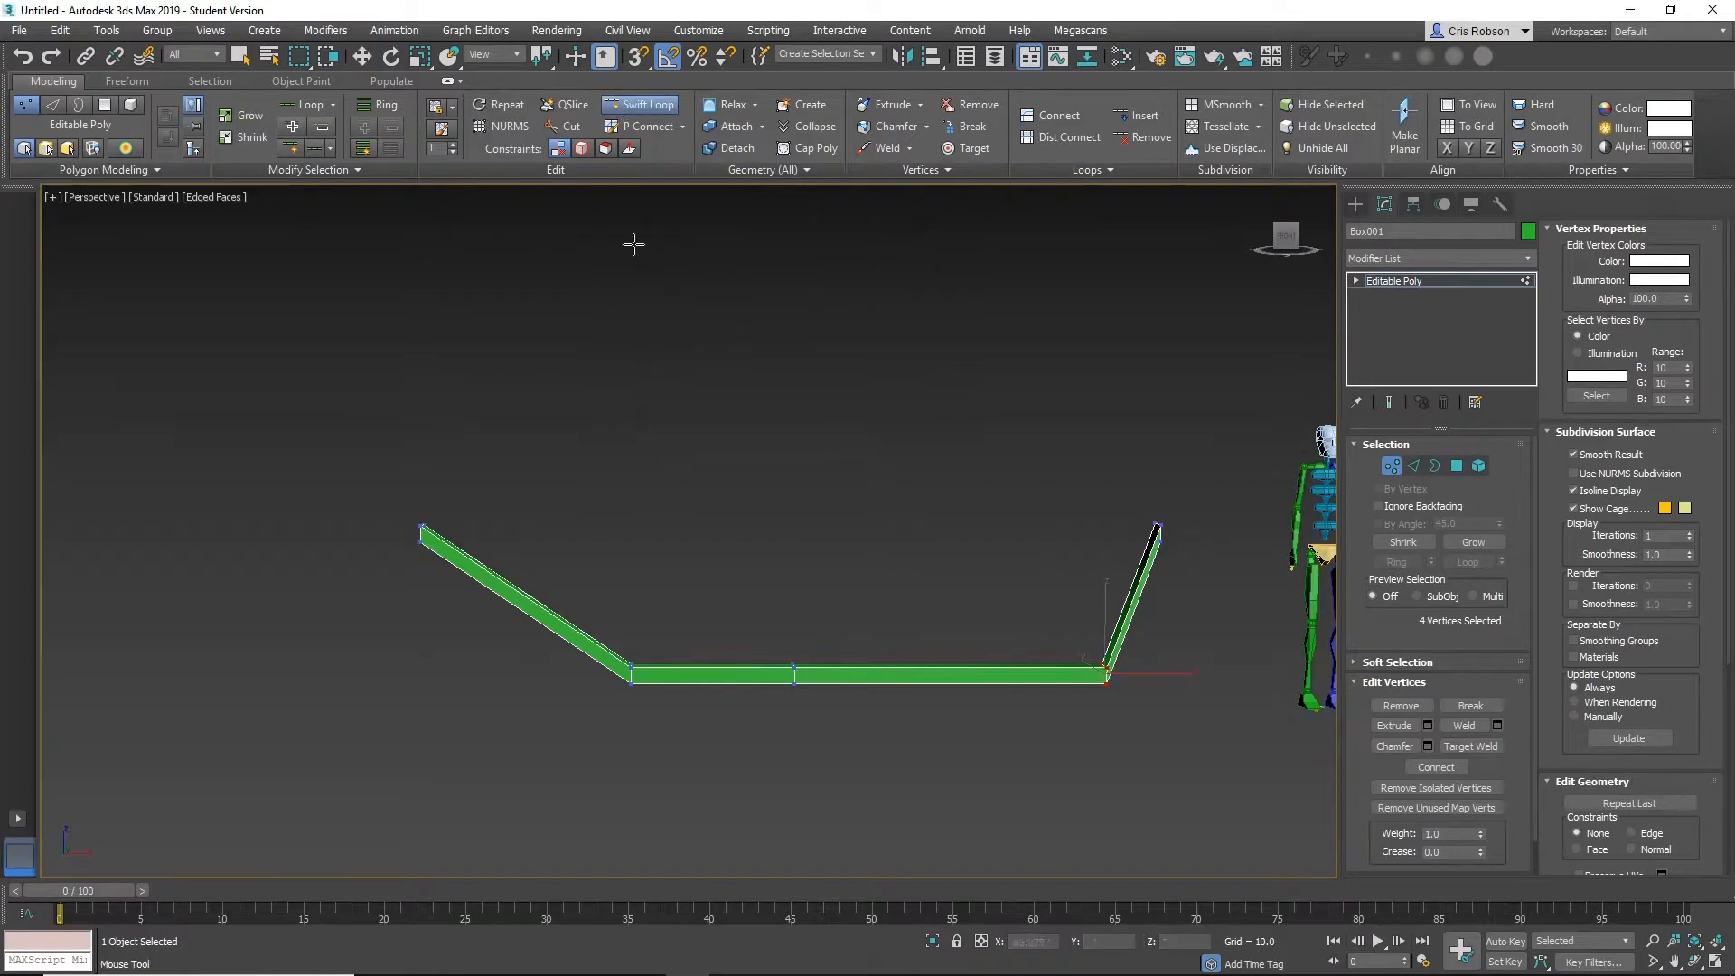
pyautogui.click(523, 598)
pyautogui.rightClick(550, 578)
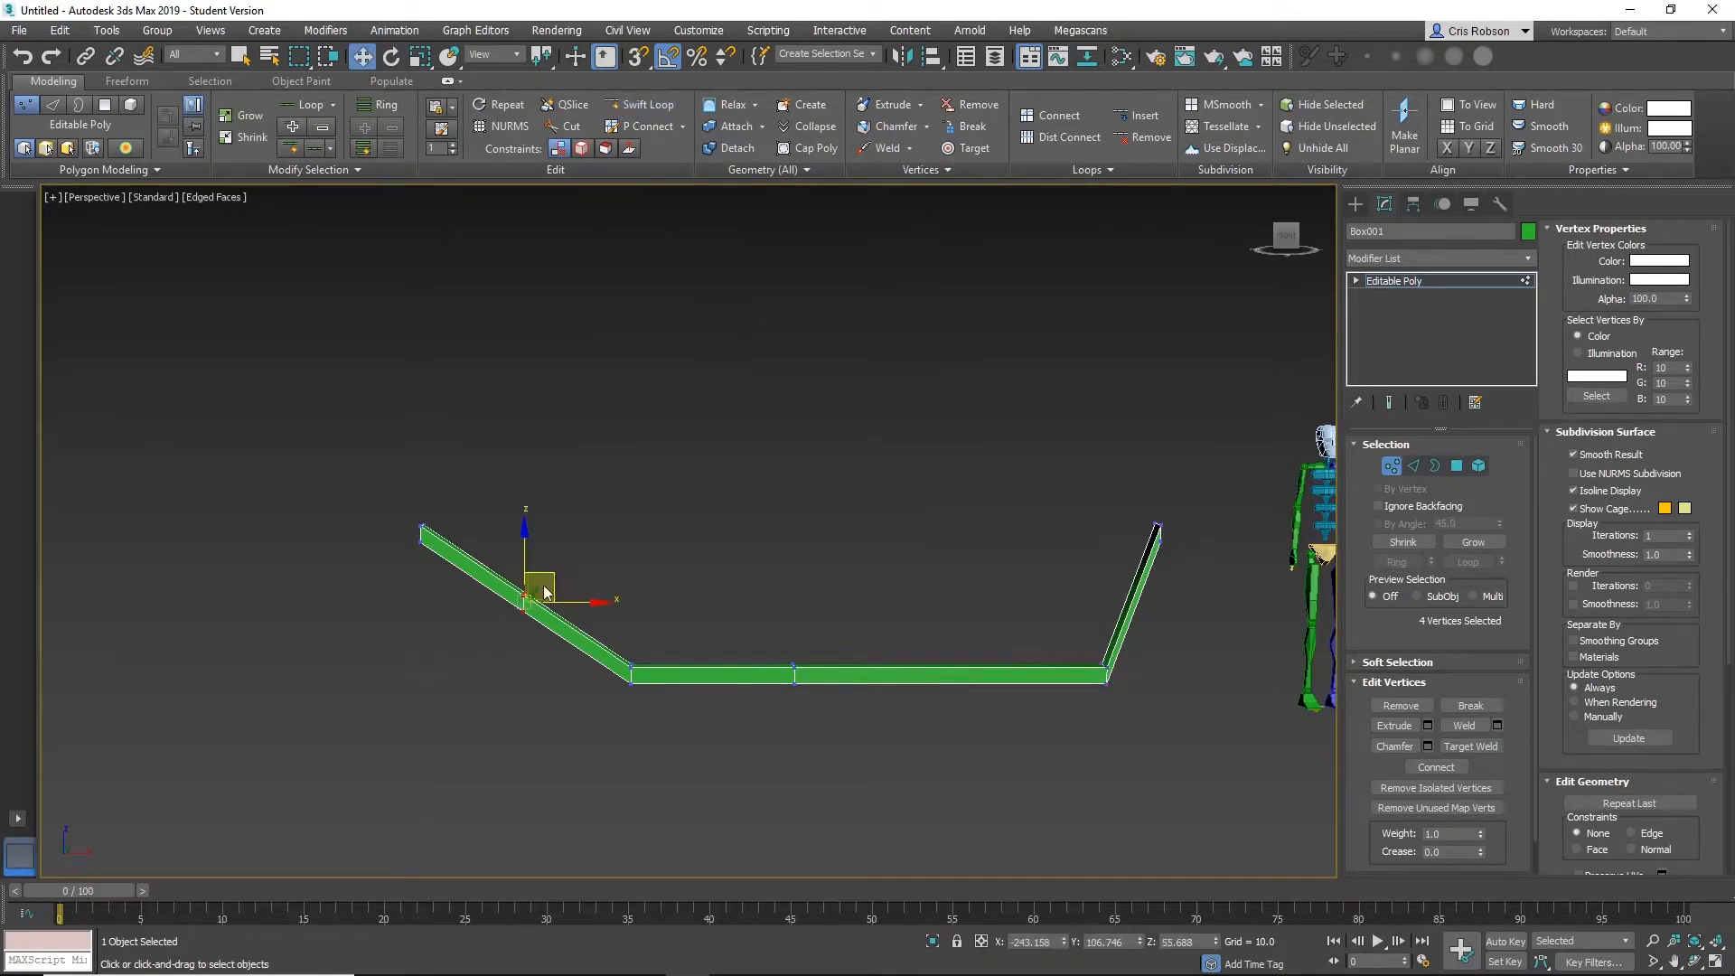
pyautogui.moveTo(555, 574); pyautogui.dragTo(532, 585)
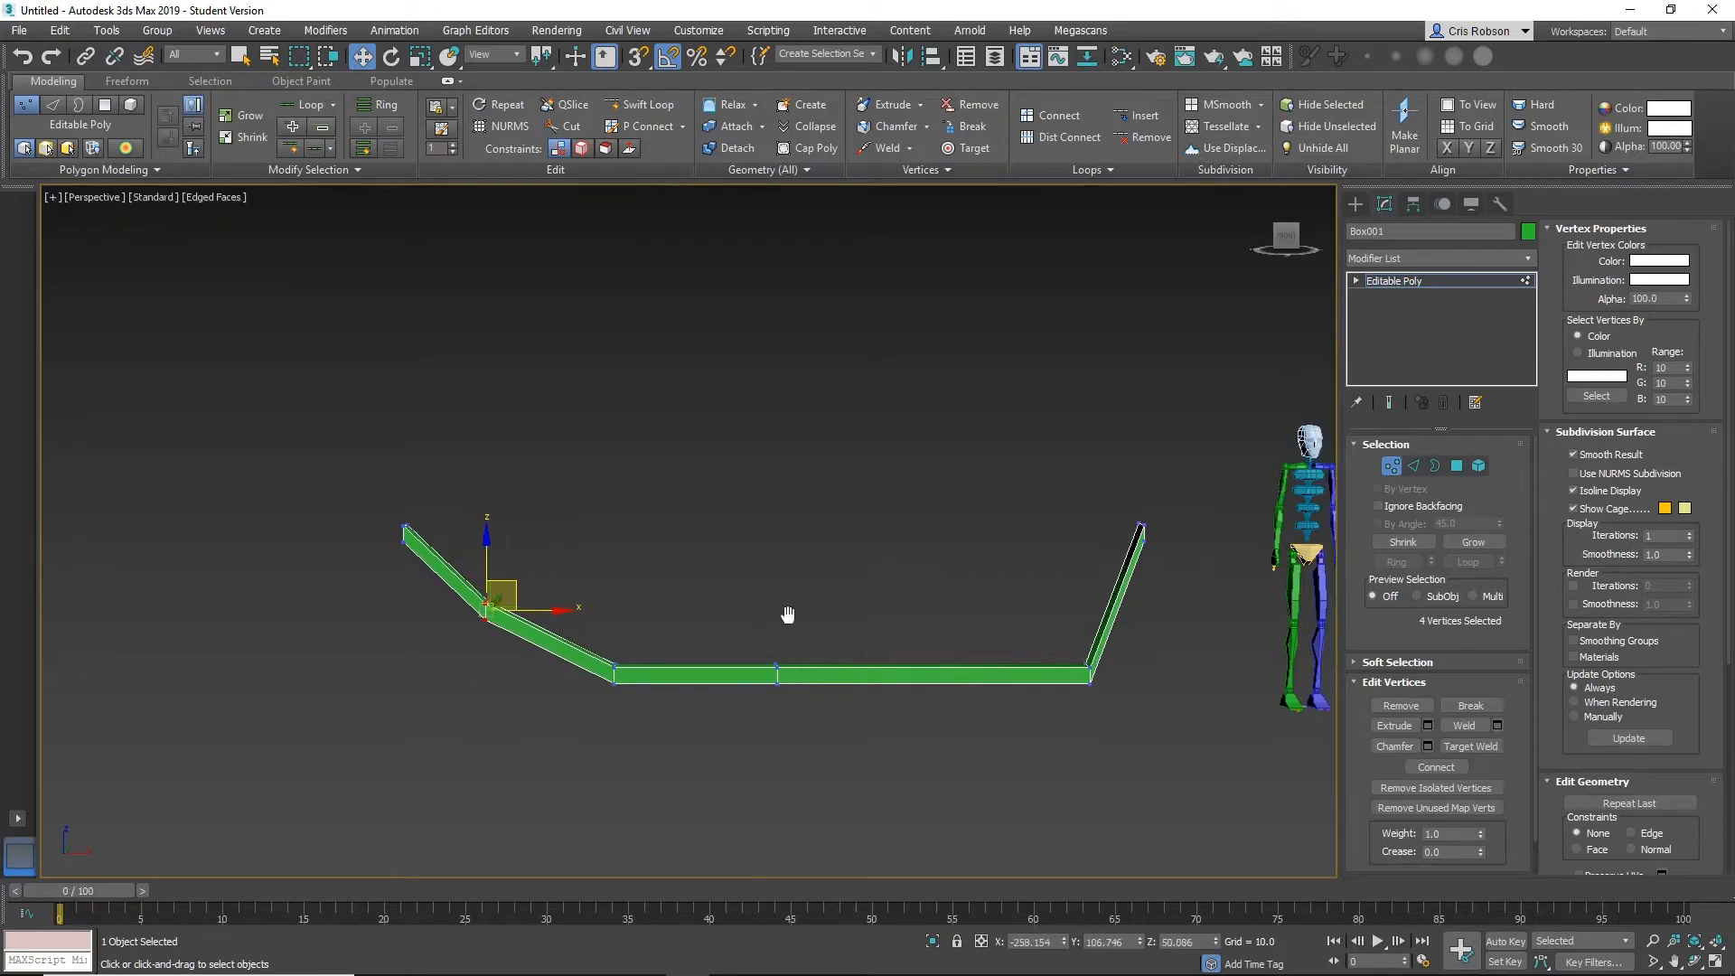
# Rotate the four vertices of the new edge loop 35 degrees about Y so the loop cuts squarely across the bend.
pyautogui.moveTo(789, 608); pyautogui.dragTo(789, 499, button='middle')
pyautogui.scroll(8, 692, 535)
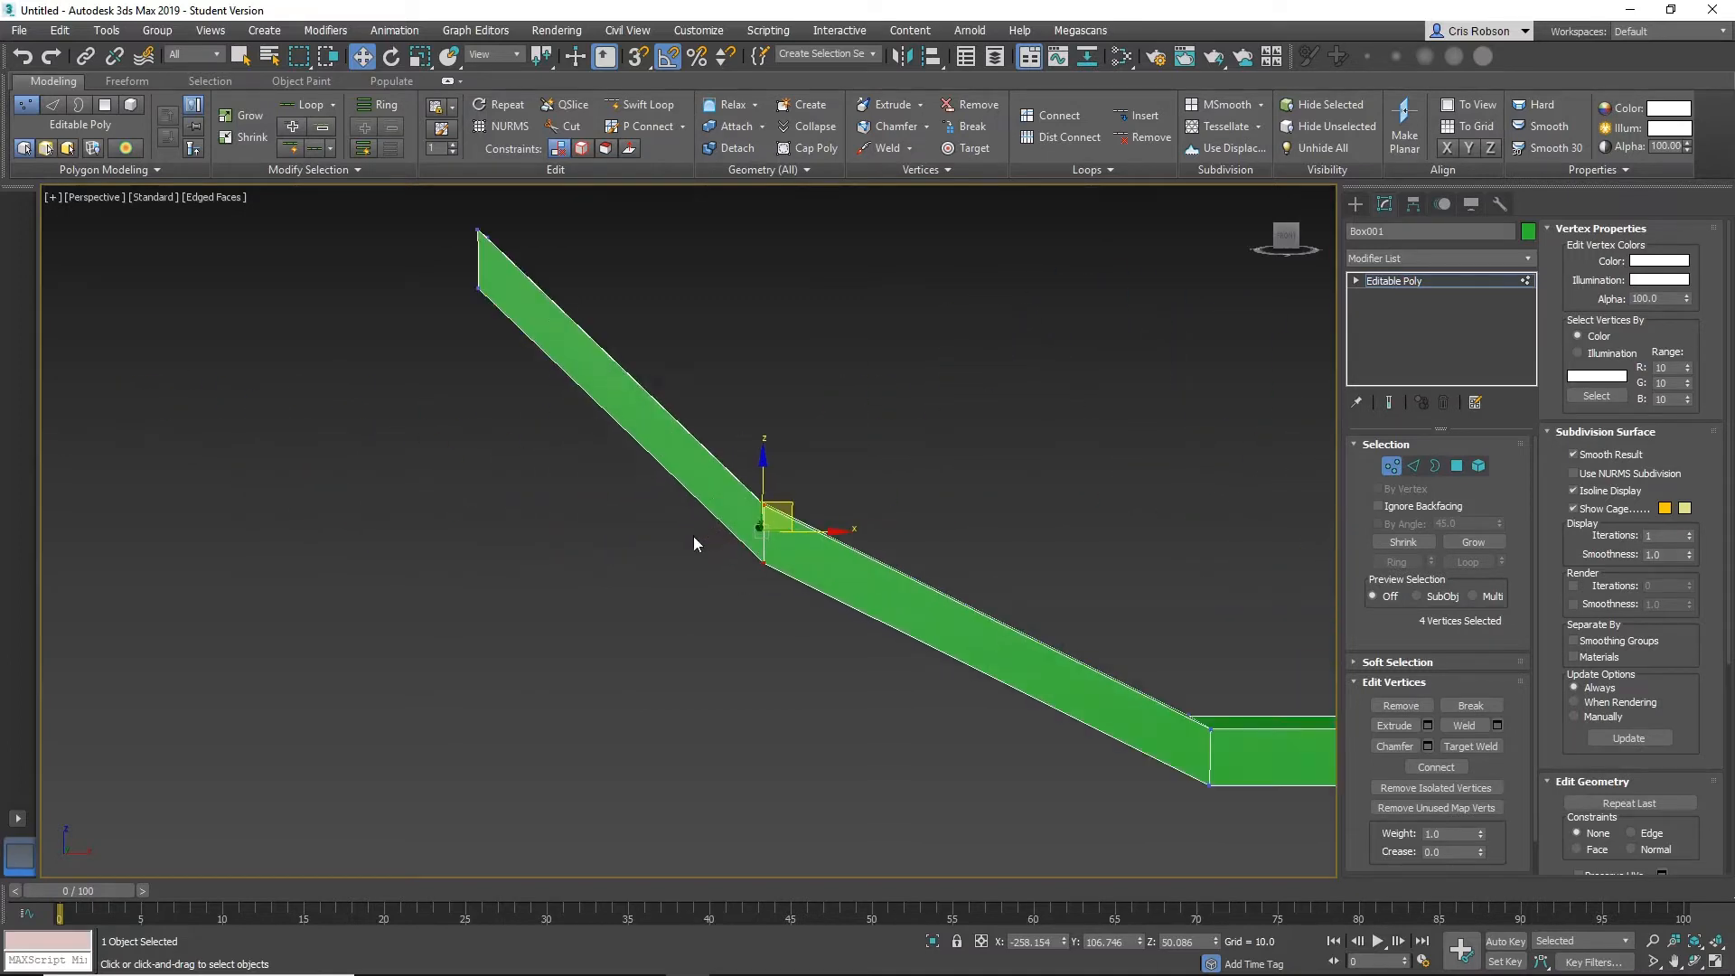
pyautogui.moveTo(813, 524); pyautogui.dragTo(774, 605, button='middle')
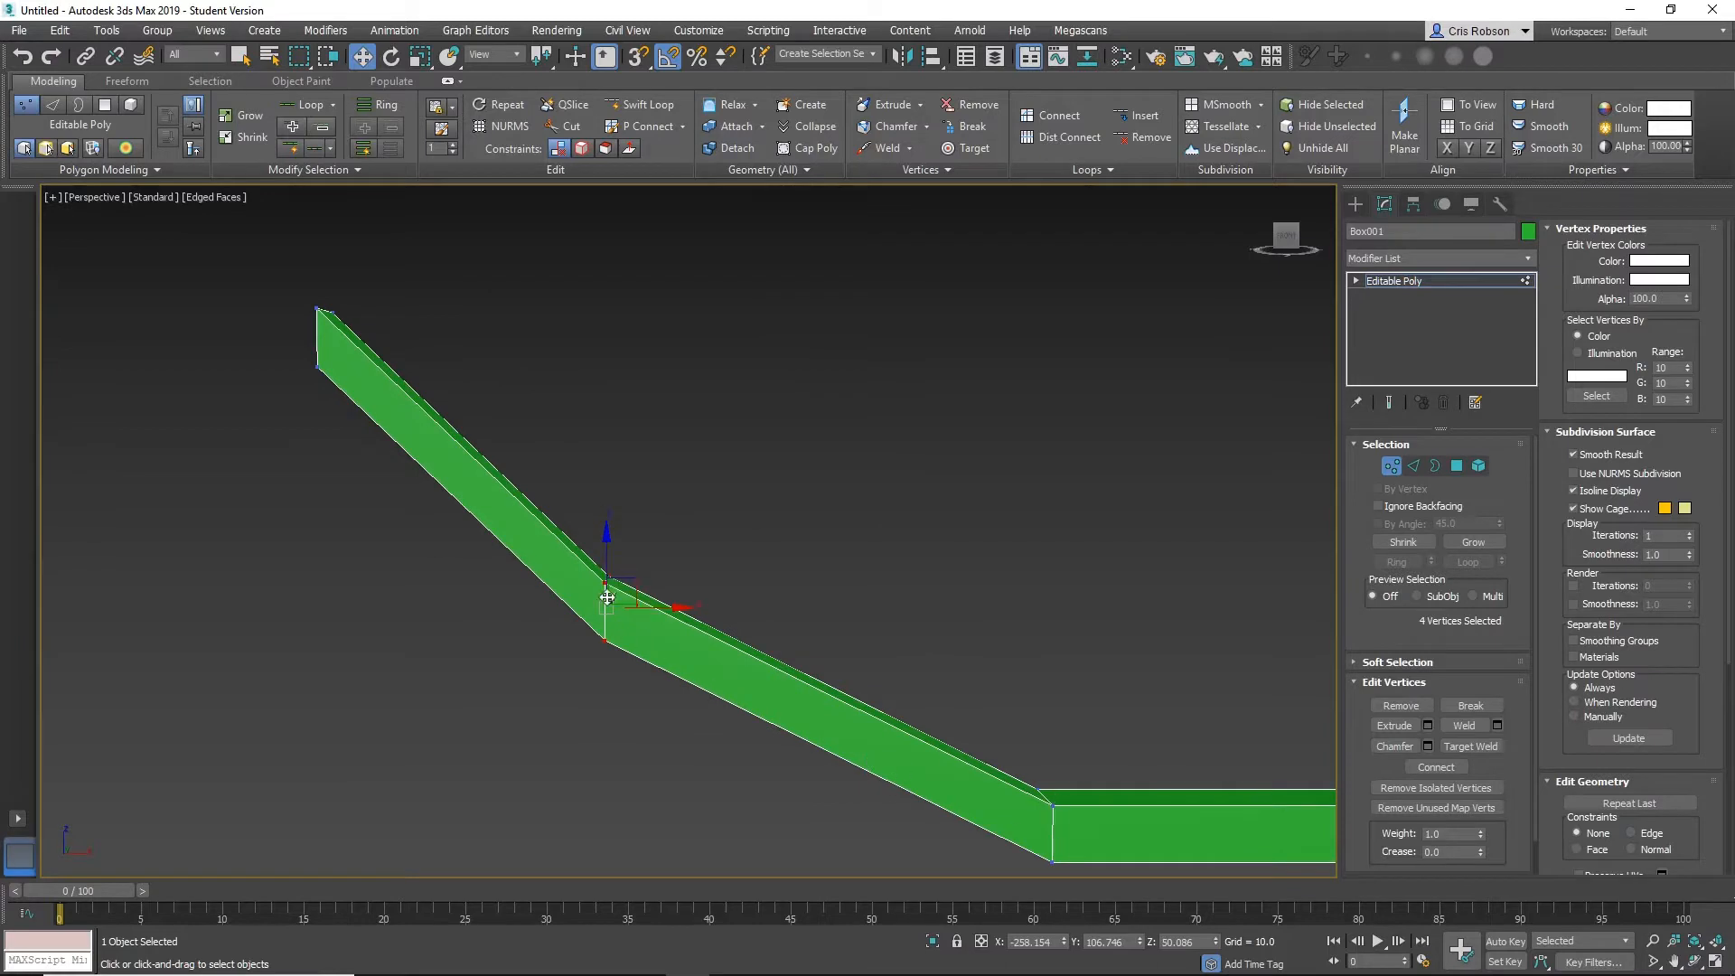
pyautogui.moveTo(589, 561); pyautogui.dragTo(590, 538, button='middle')
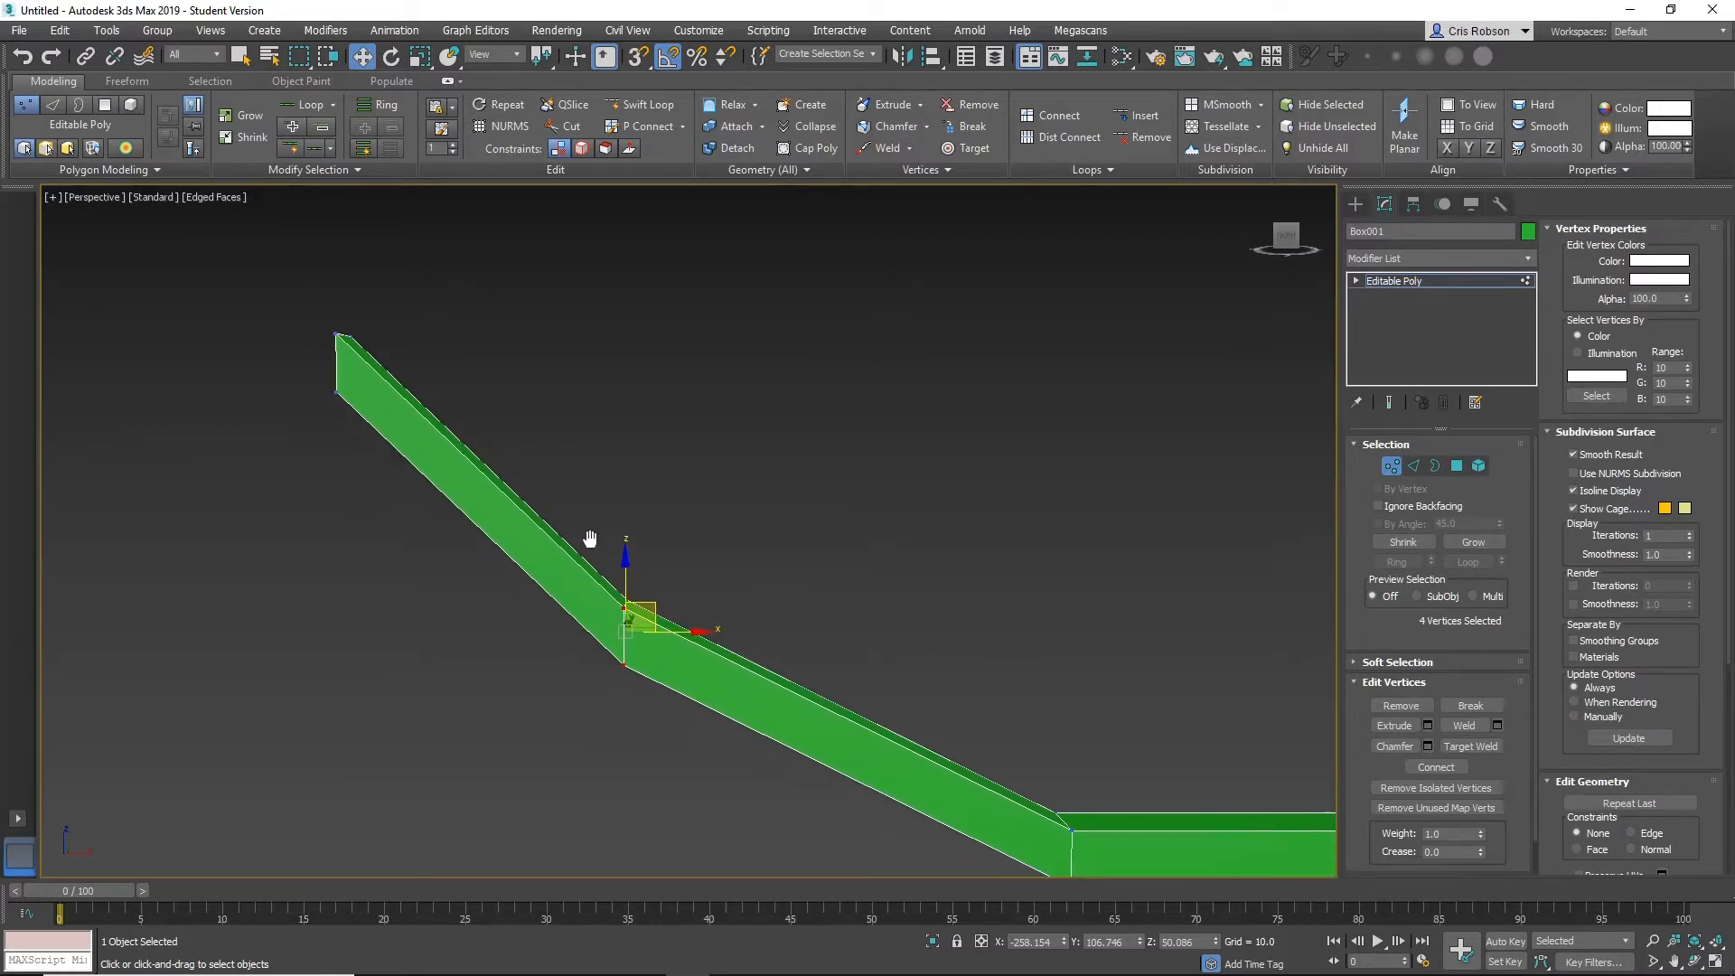
pyautogui.press('e')
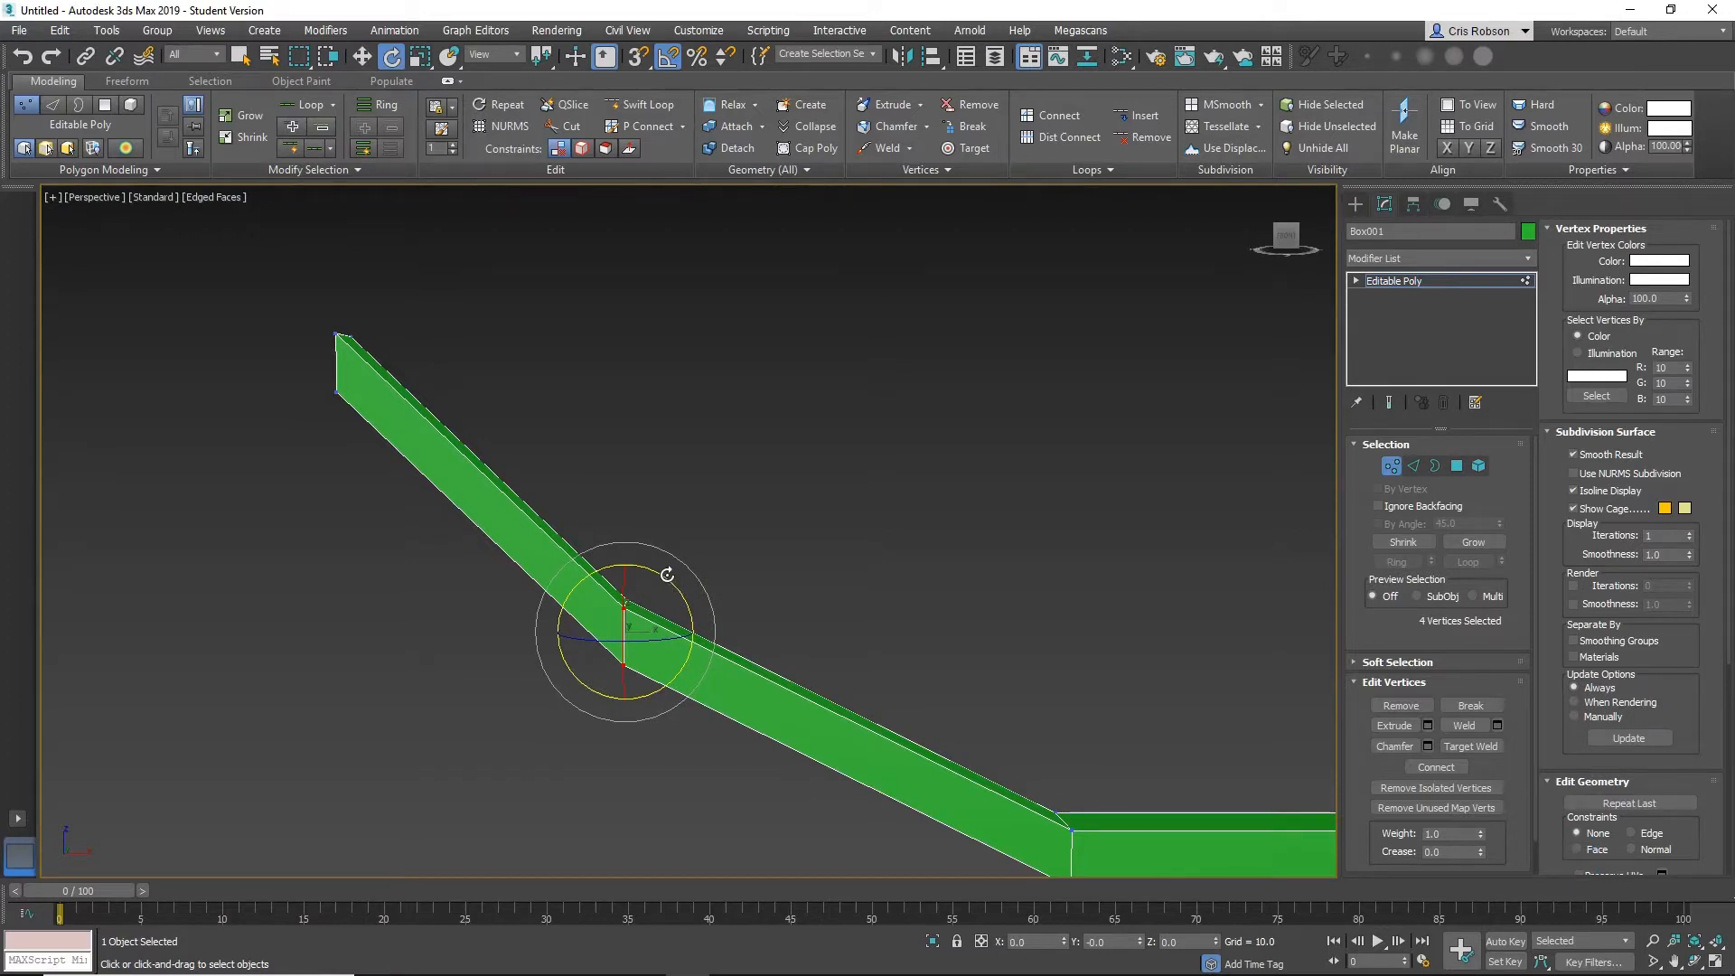
pyautogui.moveTo(668, 582); pyautogui.dragTo(699, 585)
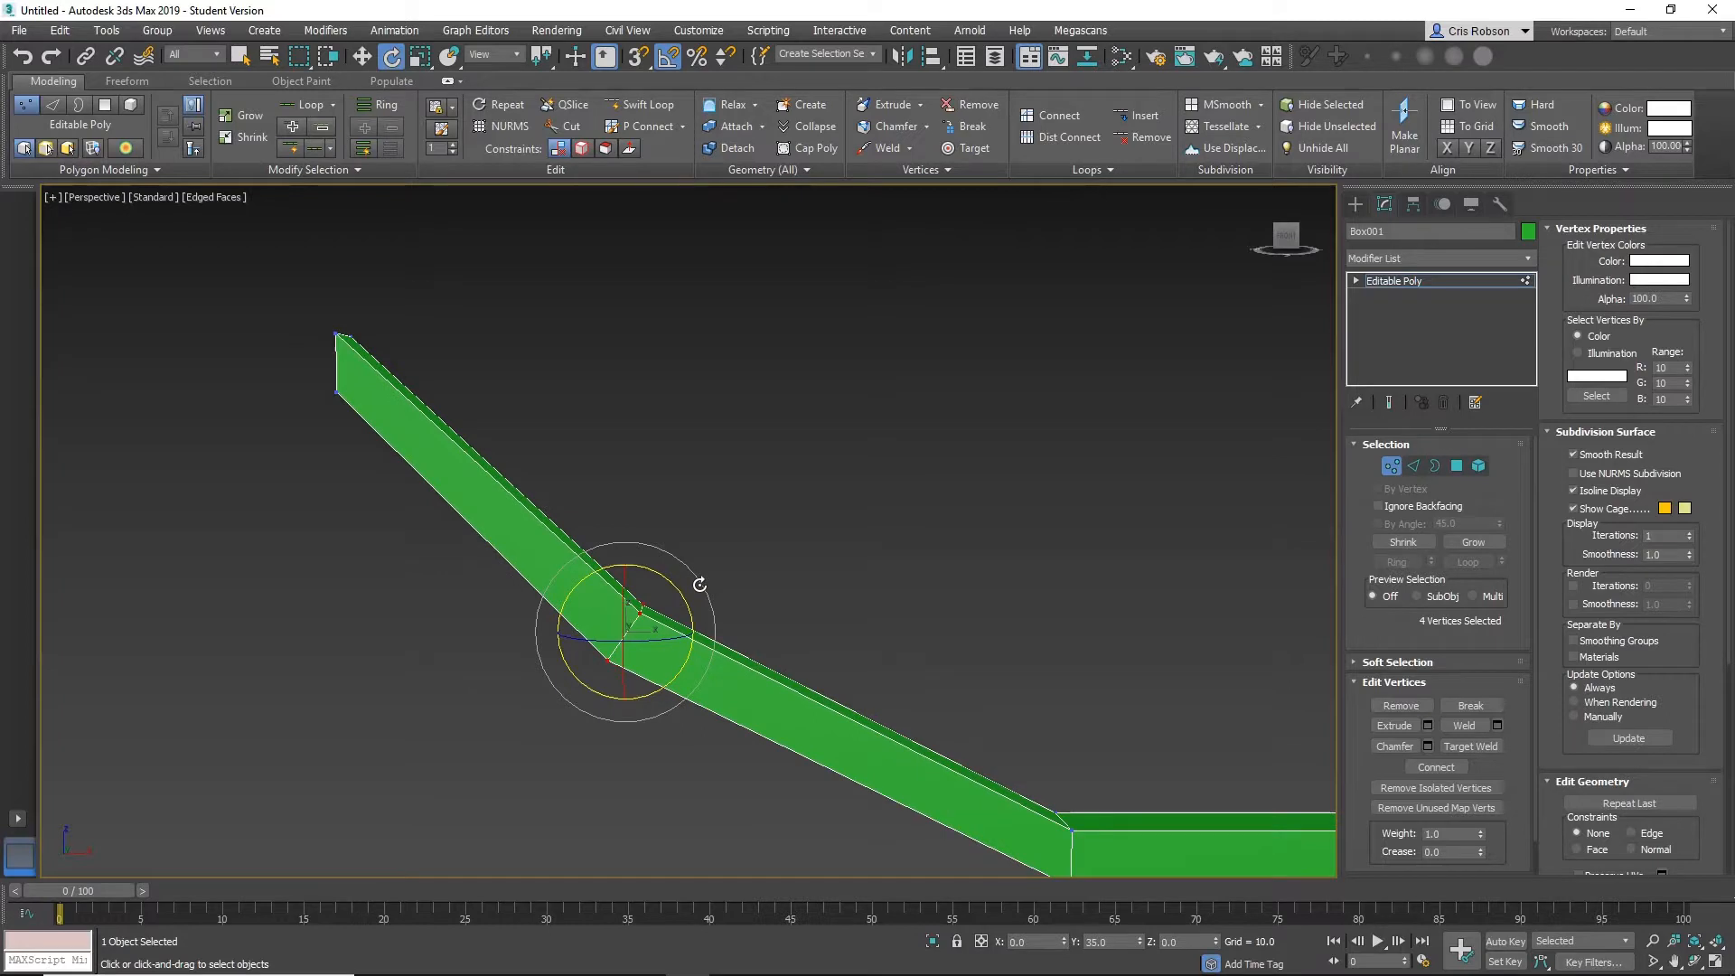
# Select the four vertices at the end farthest from the biped and rotate them about Y with angle snap until the end face is horizontal.
pyautogui.press('a')
pyautogui.moveTo(697, 588)
pyautogui.keyDown('alt'); pyautogui.mouseDown(button='middle')
pyautogui.moveTo(713, 616)
pyautogui.moveTo(674, 618)
pyautogui.moveTo(691, 620)
pyautogui.mouseUp(button='middle'); pyautogui.keyUp('alt')
pyautogui.moveTo(280, 383); pyautogui.dragTo(477, 589, button='middle')
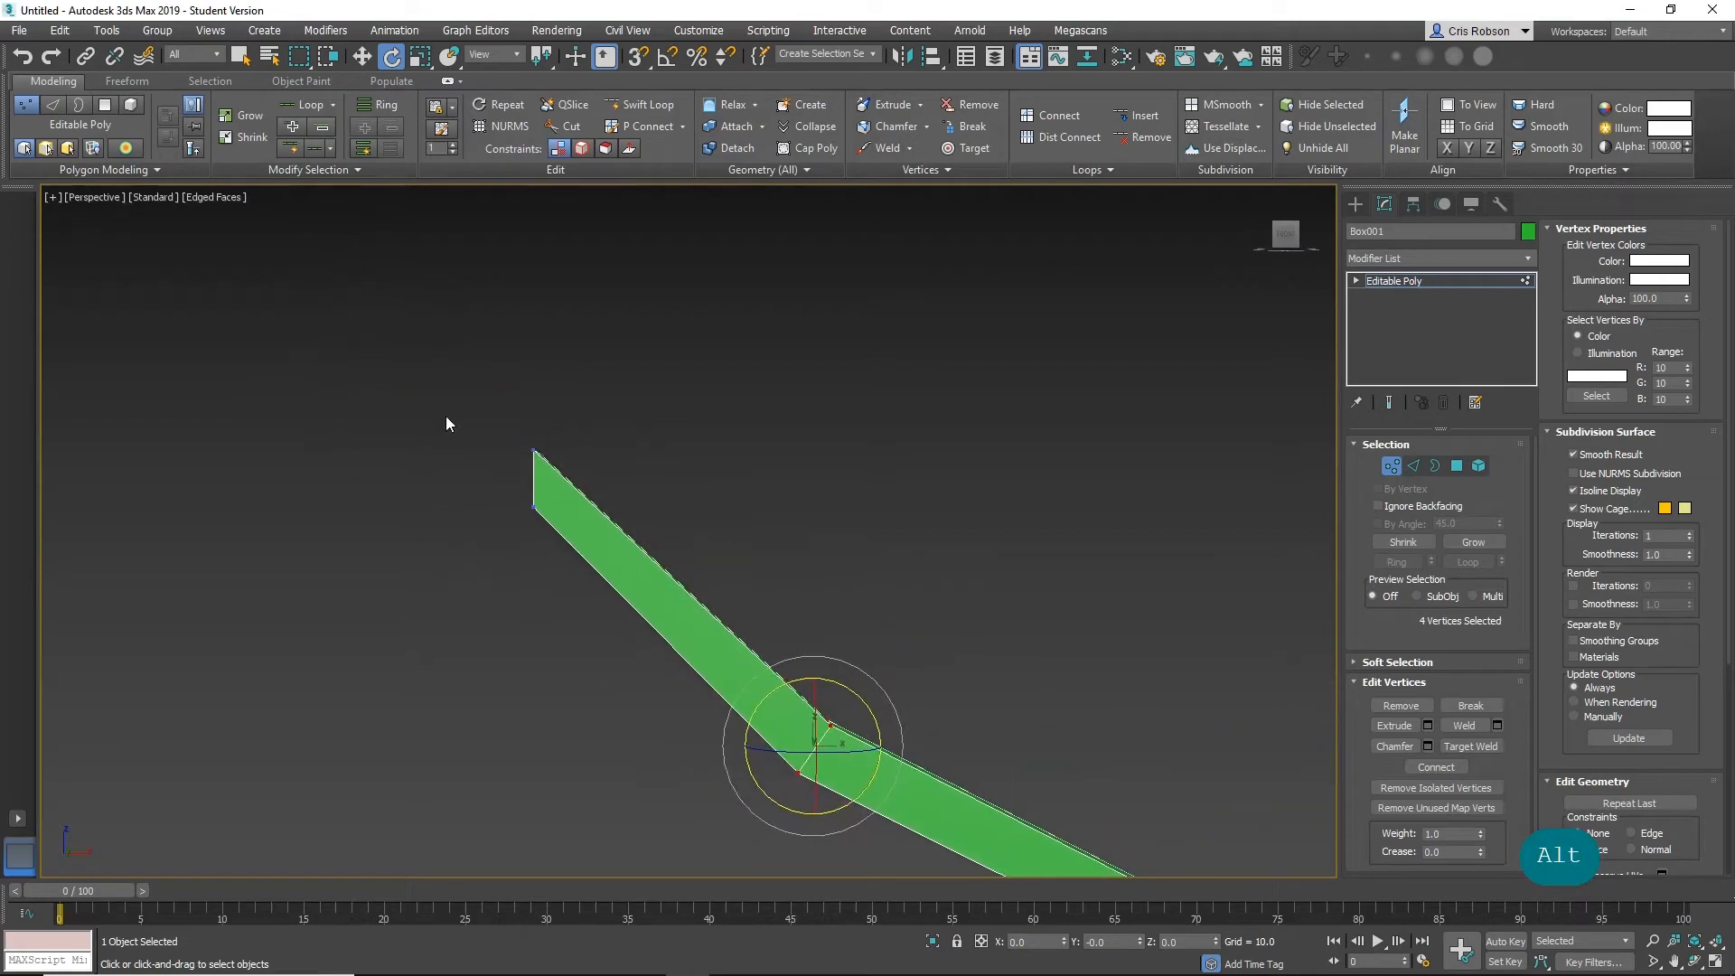
pyautogui.moveTo(526, 541); pyautogui.dragTo(545, 581)
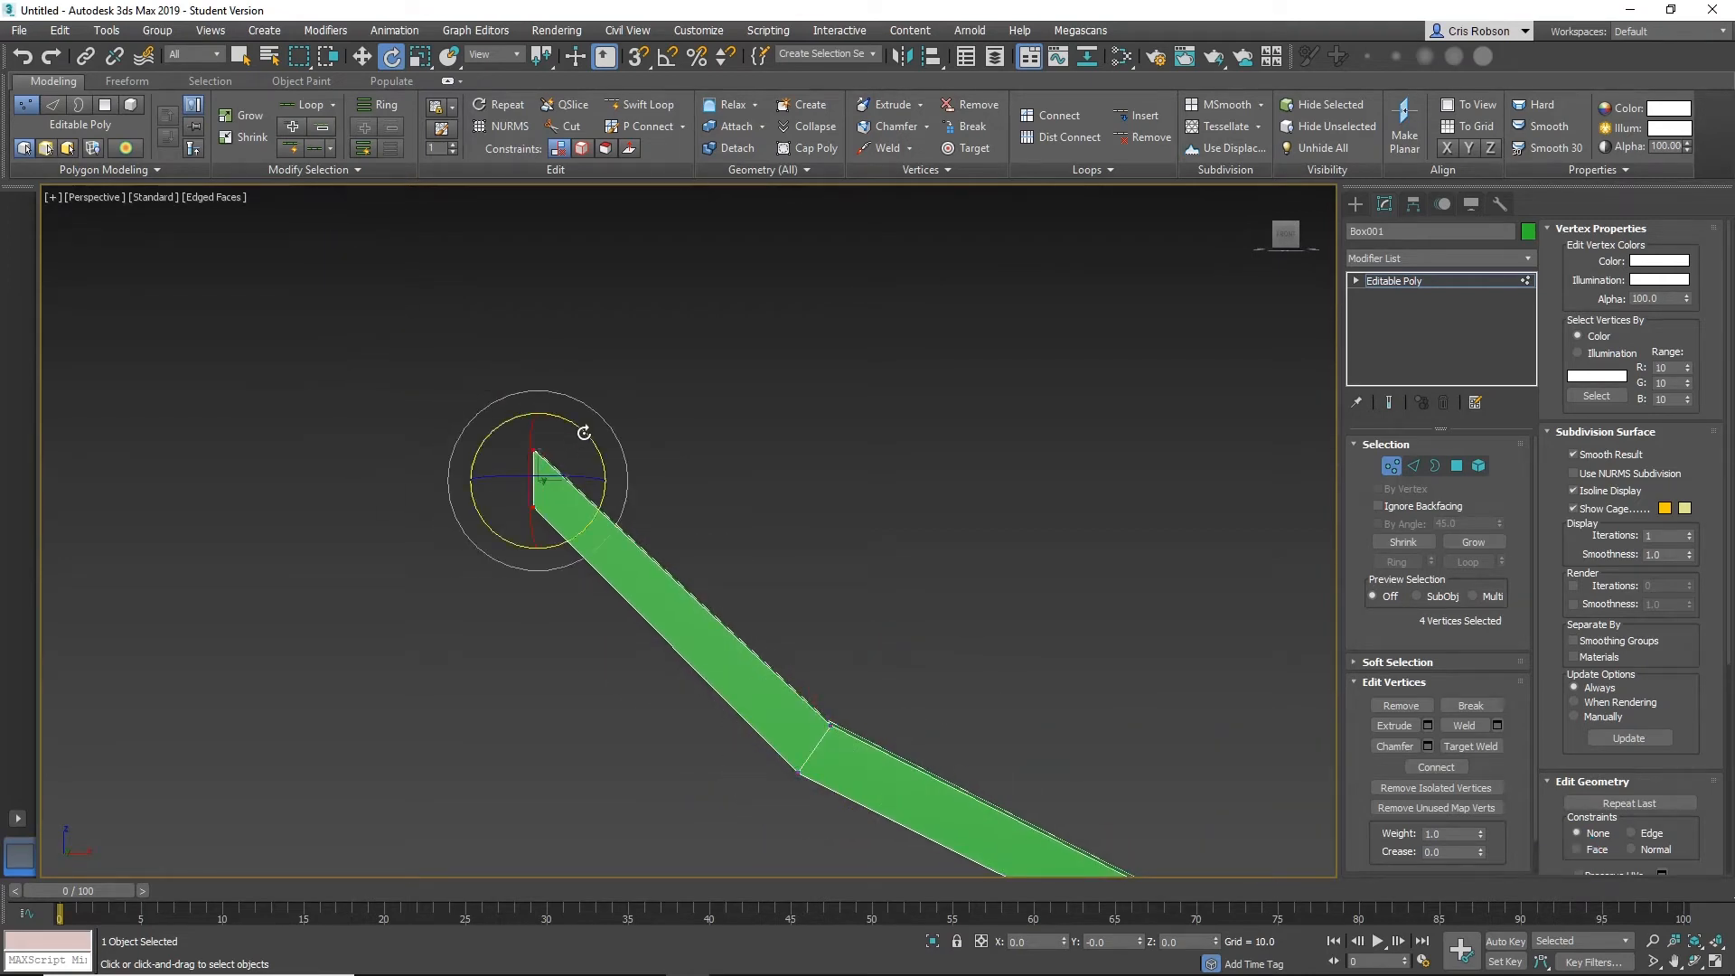
pyautogui.moveTo(581, 433); pyautogui.dragTo(643, 596)
pyautogui.hotkey('ctrl', 'z')
pyautogui.press('a')
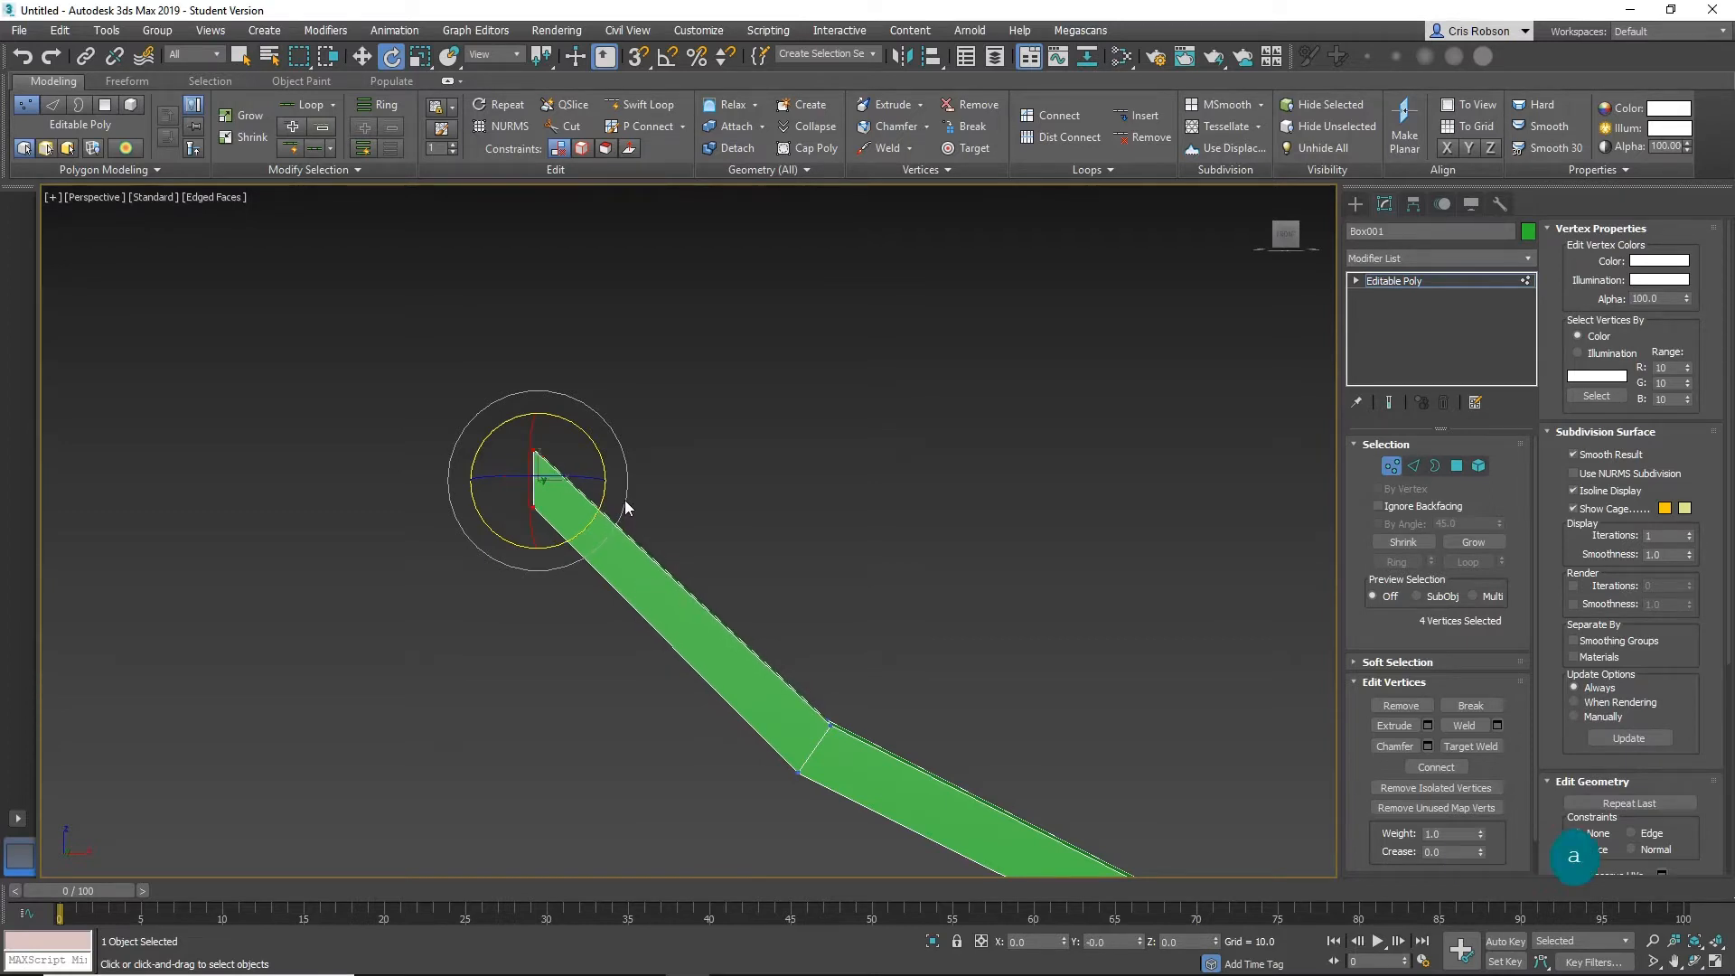
pyautogui.moveTo(588, 437); pyautogui.dragTo(576, 573)
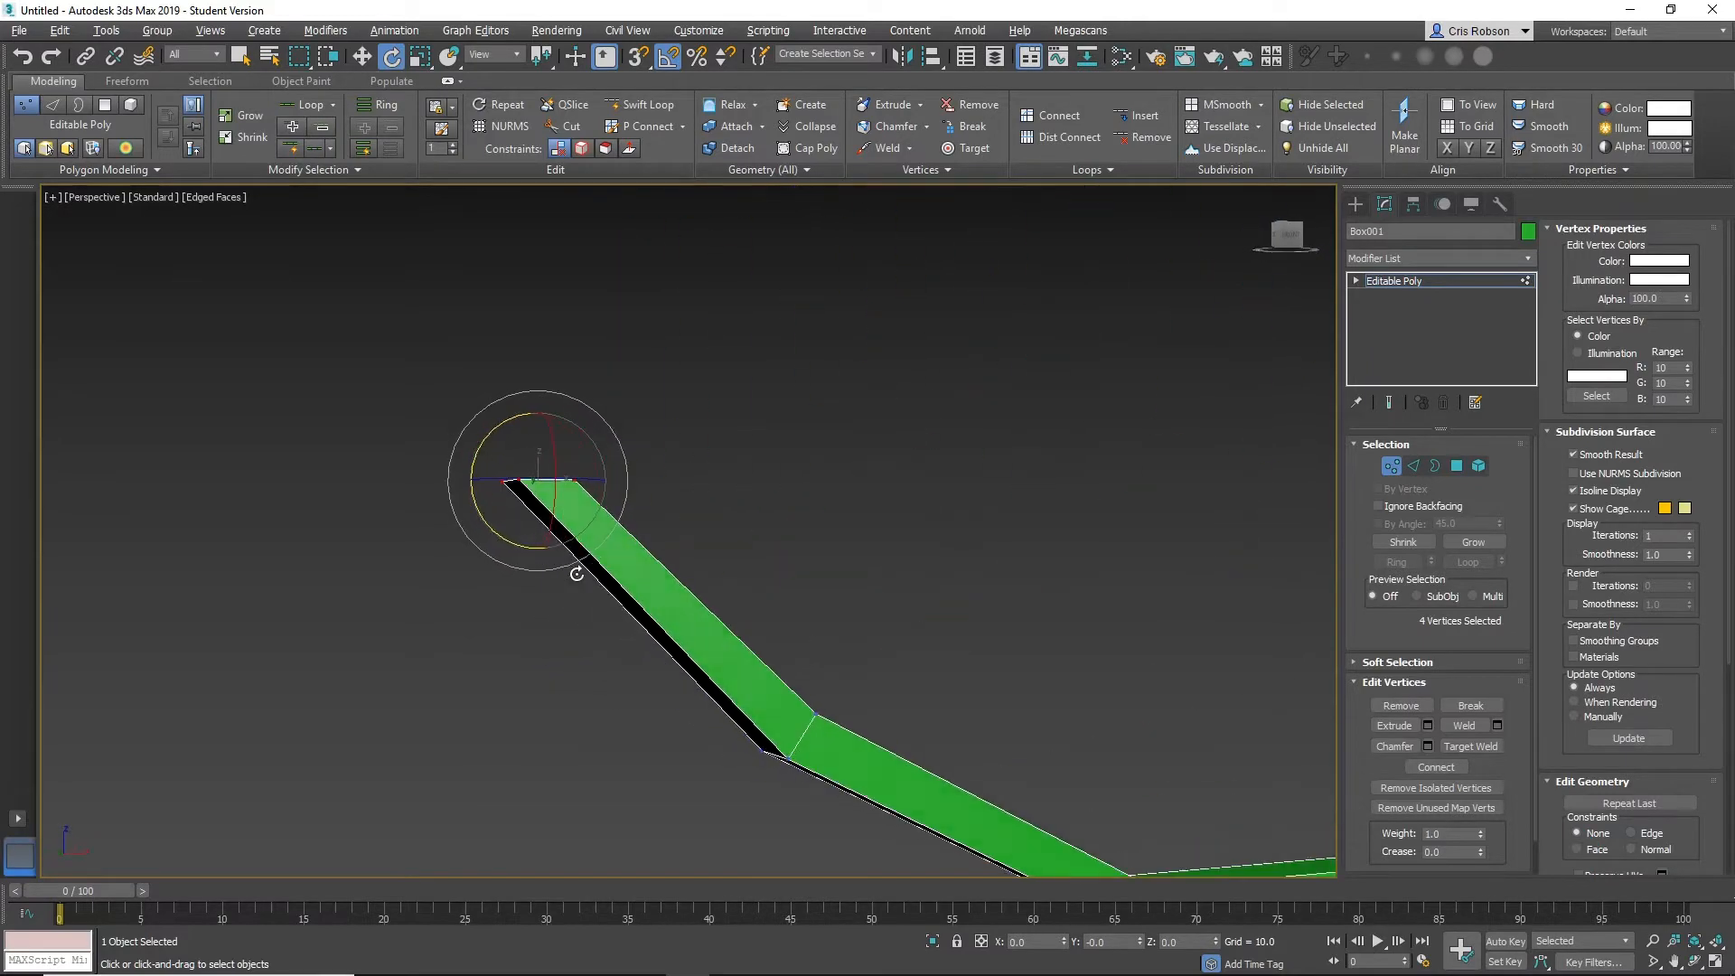
# Select the two upper vertices where the far slope meets the flat base and move them along X to about -166.
pyautogui.keyDown('alt'); pyautogui.moveTo(863, 730); pyautogui.dragTo(477, 515, button='middle'); pyautogui.keyUp('alt')
pyautogui.scroll(-4, 476, 515)
pyautogui.keyDown('alt'); pyautogui.moveTo(584, 553); pyautogui.dragTo(578, 533, button='middle'); pyautogui.keyUp('alt')
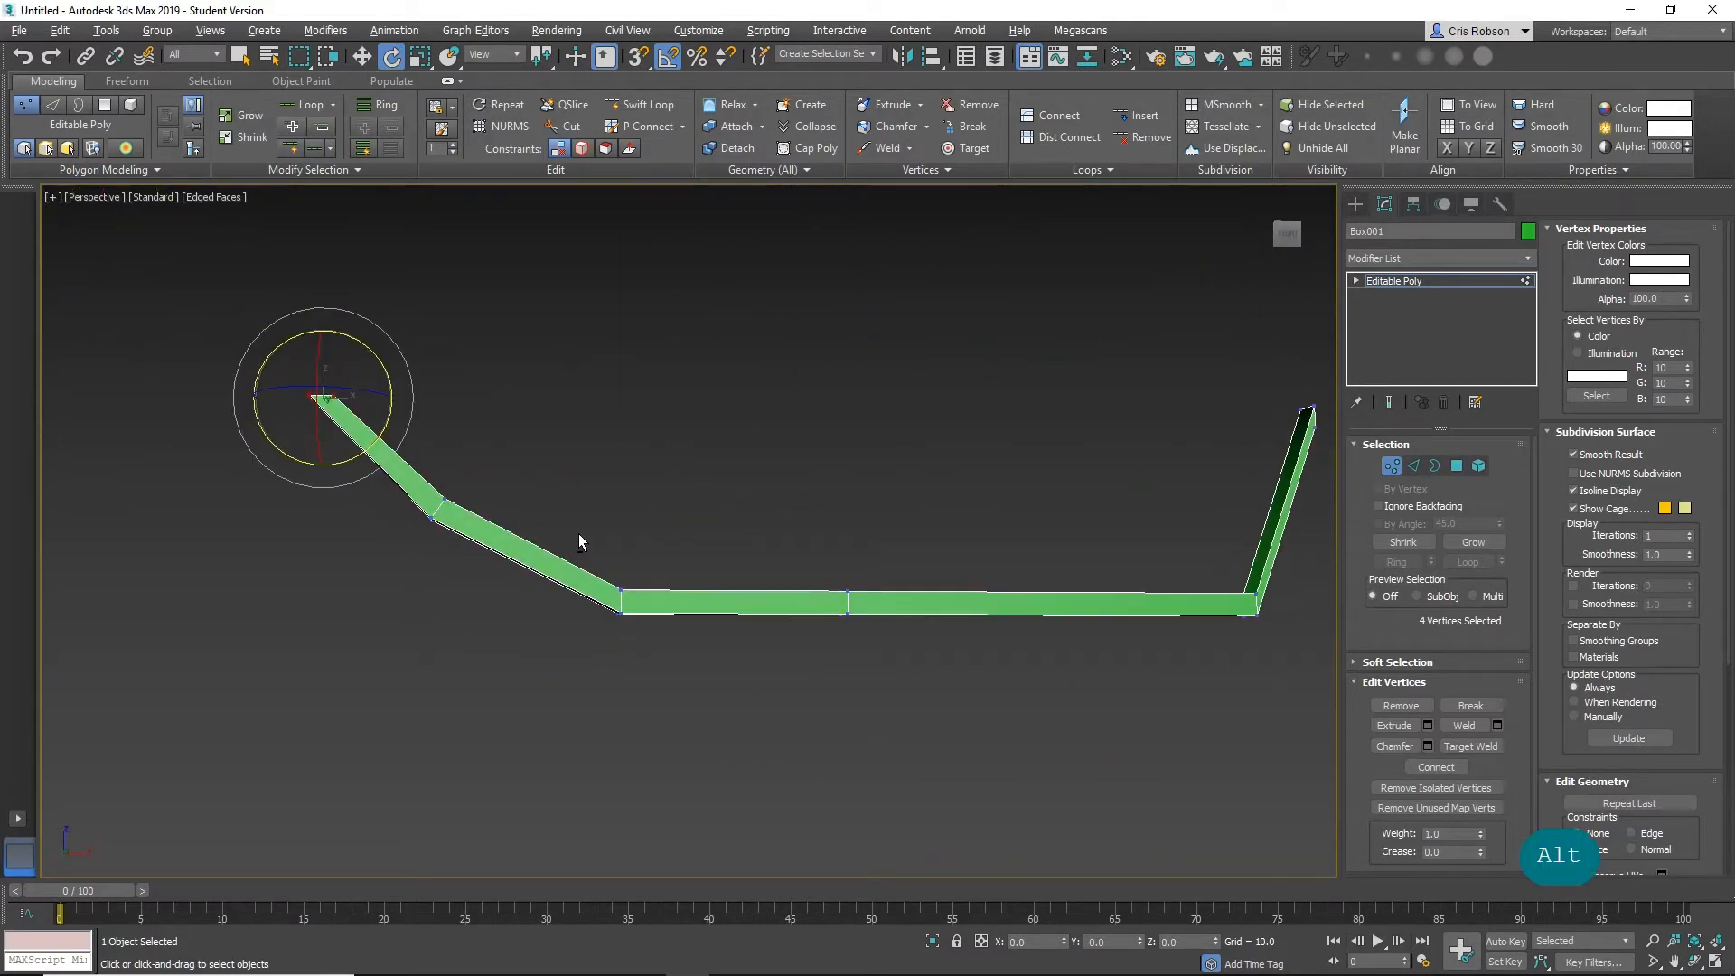
pyautogui.moveTo(616, 603)
pyautogui.keyDown('alt'); pyautogui.mouseDown(button='middle')
pyautogui.moveTo(601, 601)
pyautogui.moveTo(647, 611)
pyautogui.mouseUp(button='middle'); pyautogui.keyUp('alt')
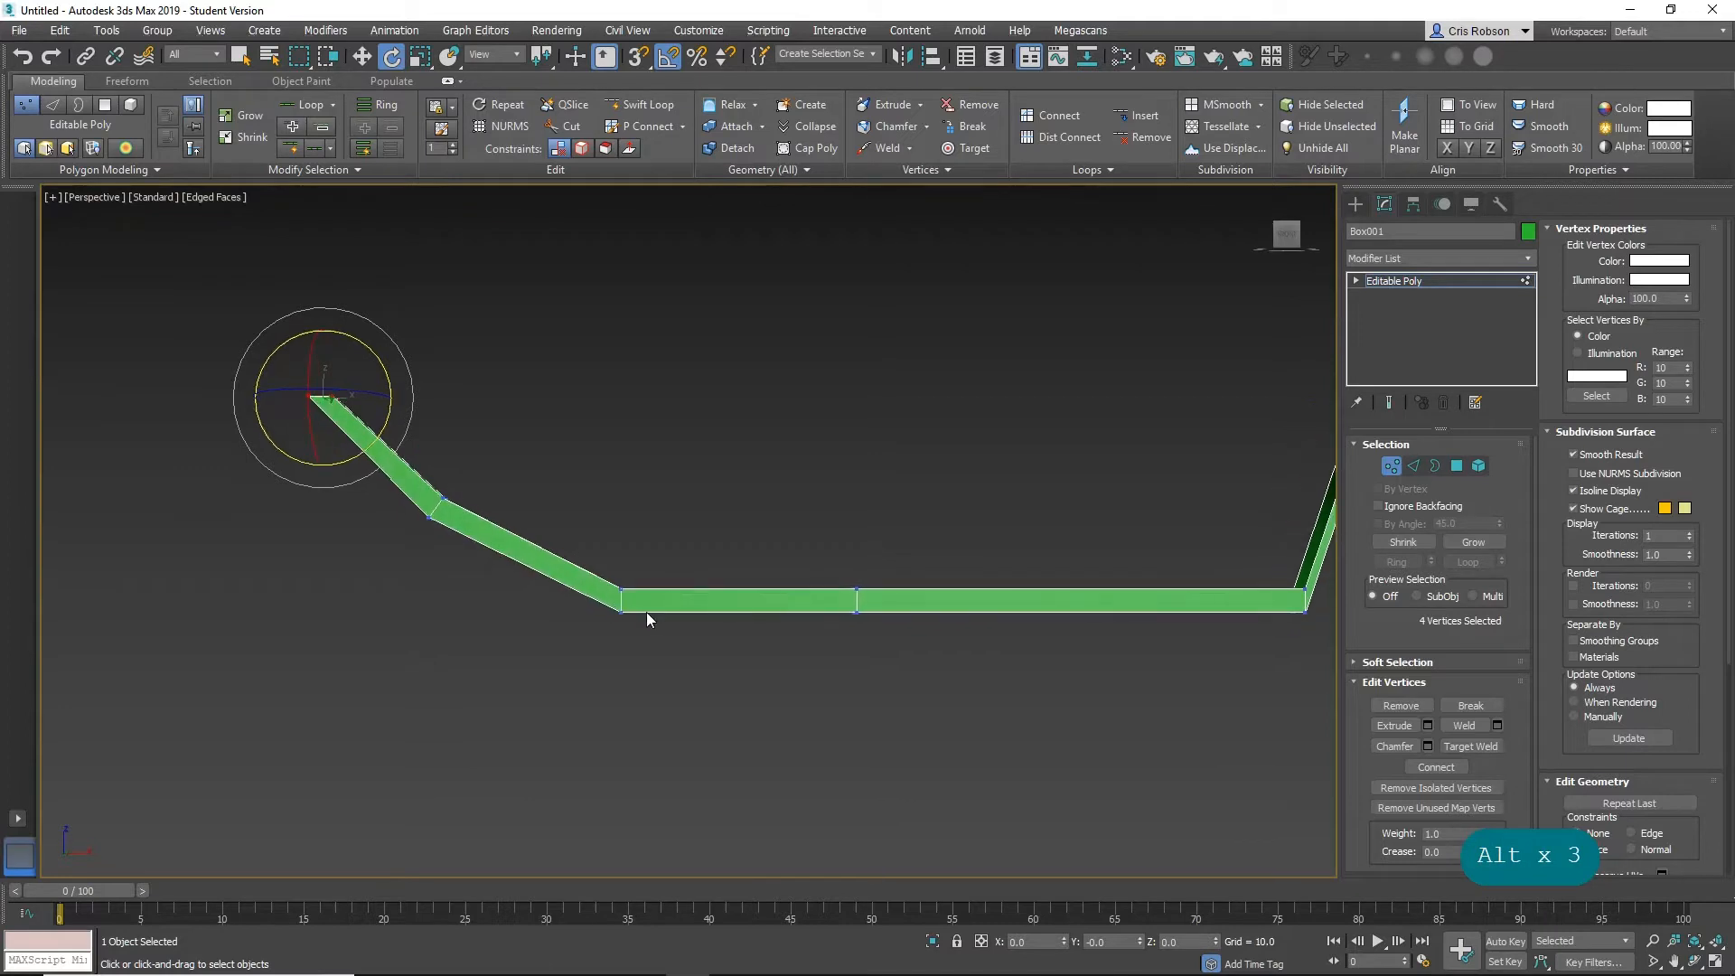
pyautogui.scroll(6, 645, 610)
pyautogui.moveTo(587, 535); pyautogui.dragTo(605, 586, button='middle')
pyautogui.moveTo(622, 537); pyautogui.dragTo(555, 605)
pyautogui.press('w')
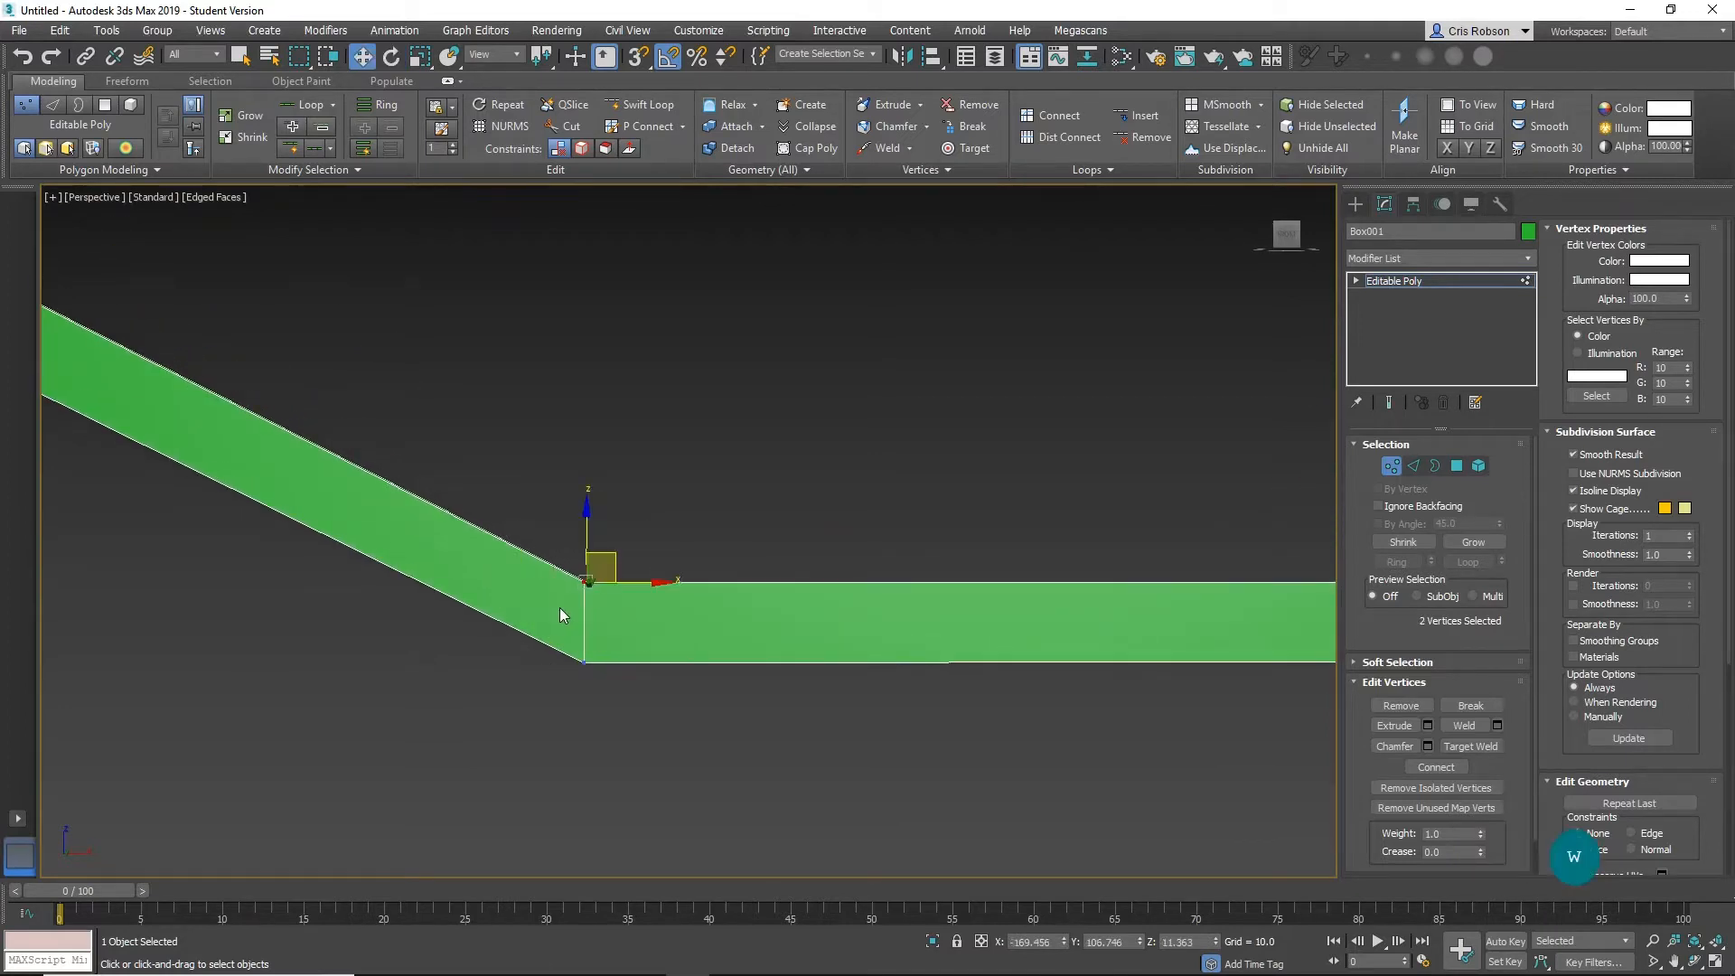
pyautogui.moveTo(660, 582); pyautogui.dragTo(679, 583)
# Select the upper vertices at the bend and tip of the section nearest the biped and move them about 8 units along X away from it.
pyautogui.moveTo(800, 623); pyautogui.dragTo(195, 630, button='middle')
pyautogui.scroll(-3, 199, 630)
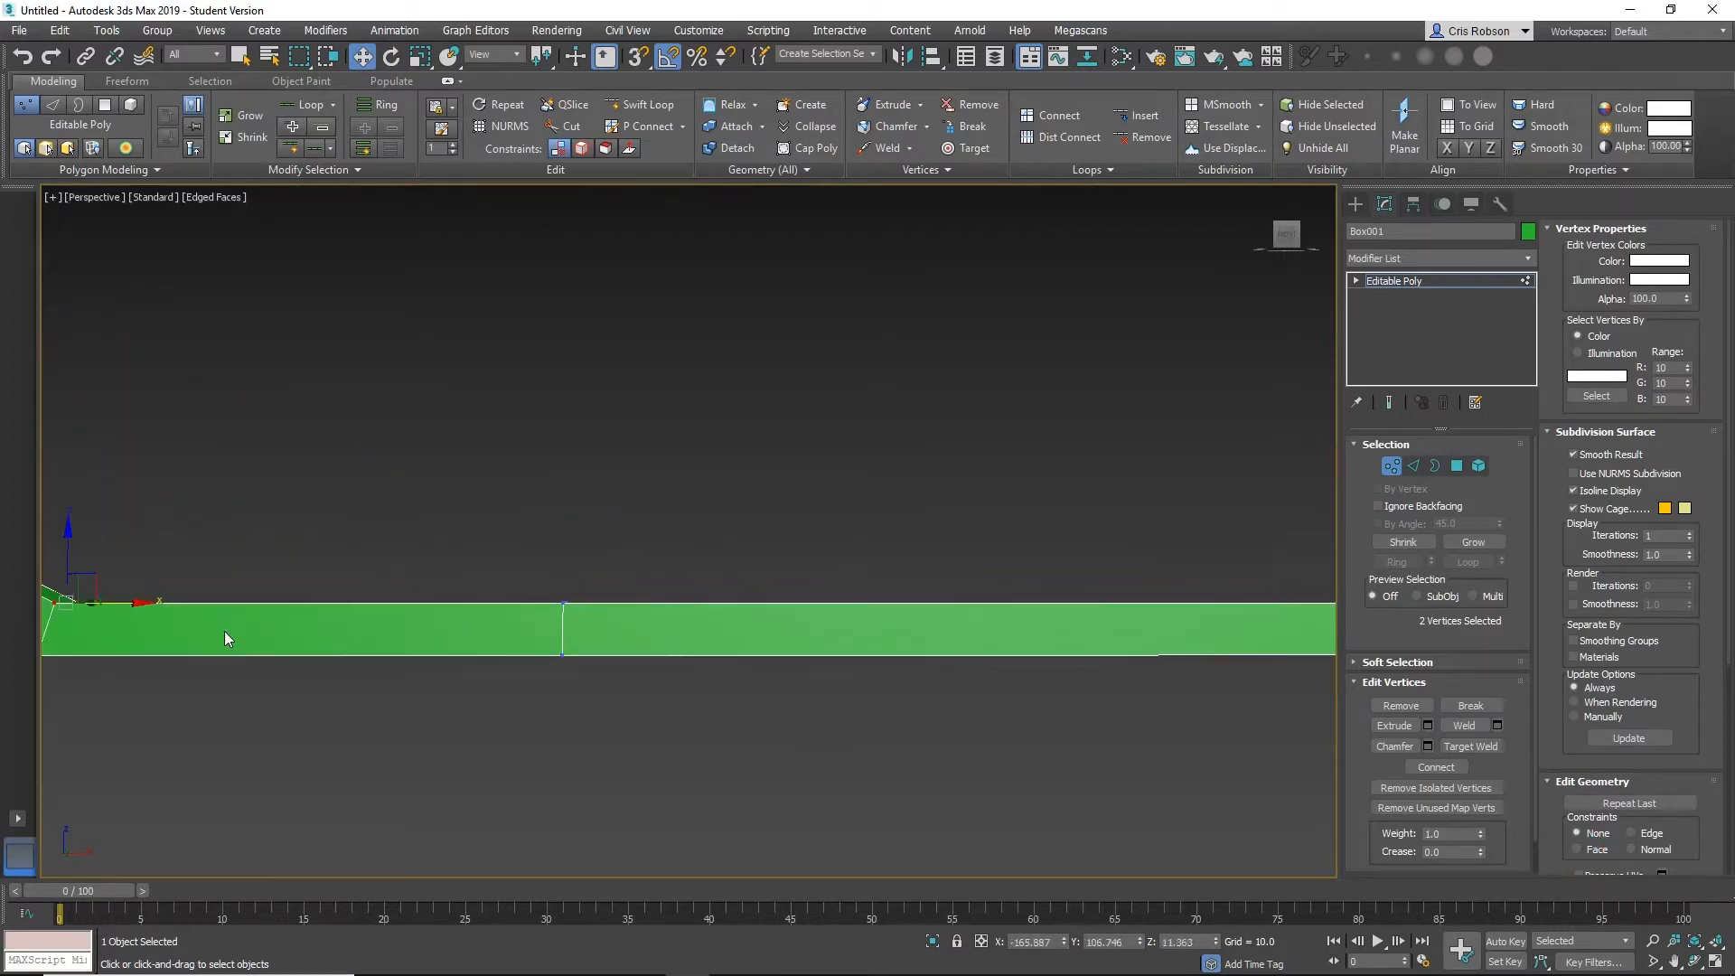
pyautogui.scroll(-2, 225, 630)
pyautogui.moveTo(651, 599); pyautogui.dragTo(354, 611, button='middle')
pyautogui.moveTo(474, 605)
pyautogui.keyDown('alt'); pyautogui.mouseDown(button='middle')
pyautogui.moveTo(453, 606)
pyautogui.moveTo(471, 610)
pyautogui.mouseUp(button='middle'); pyautogui.keyUp('alt')
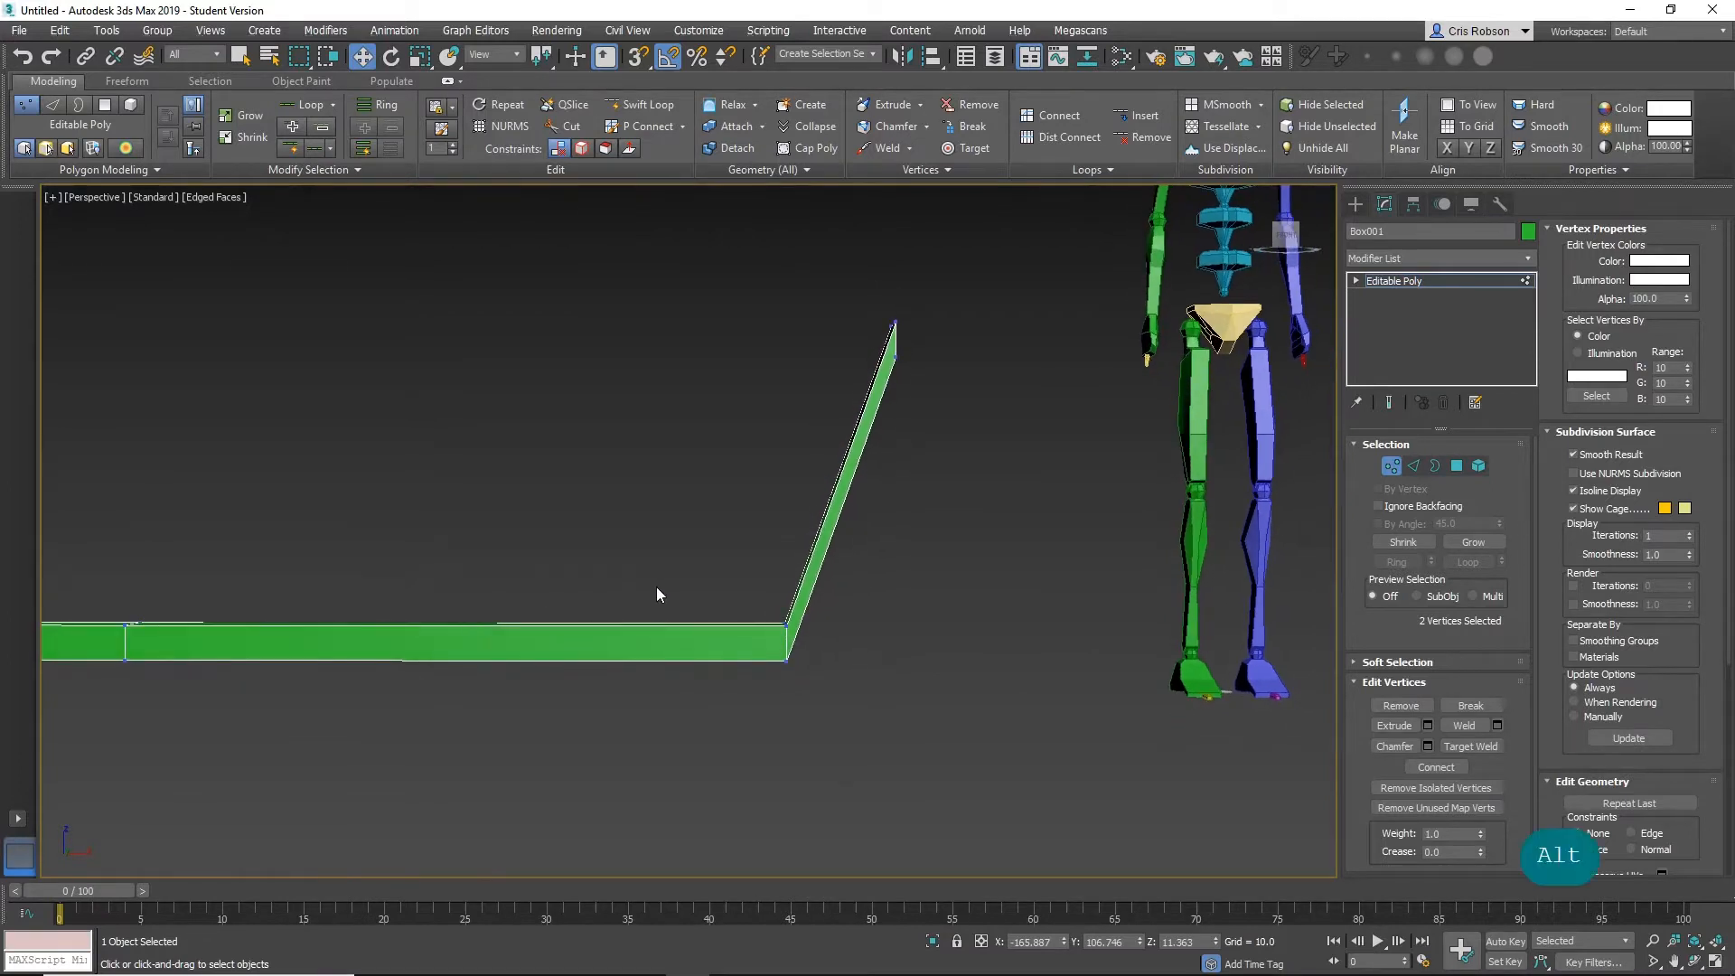
pyautogui.moveTo(732, 604); pyautogui.dragTo(794, 644)
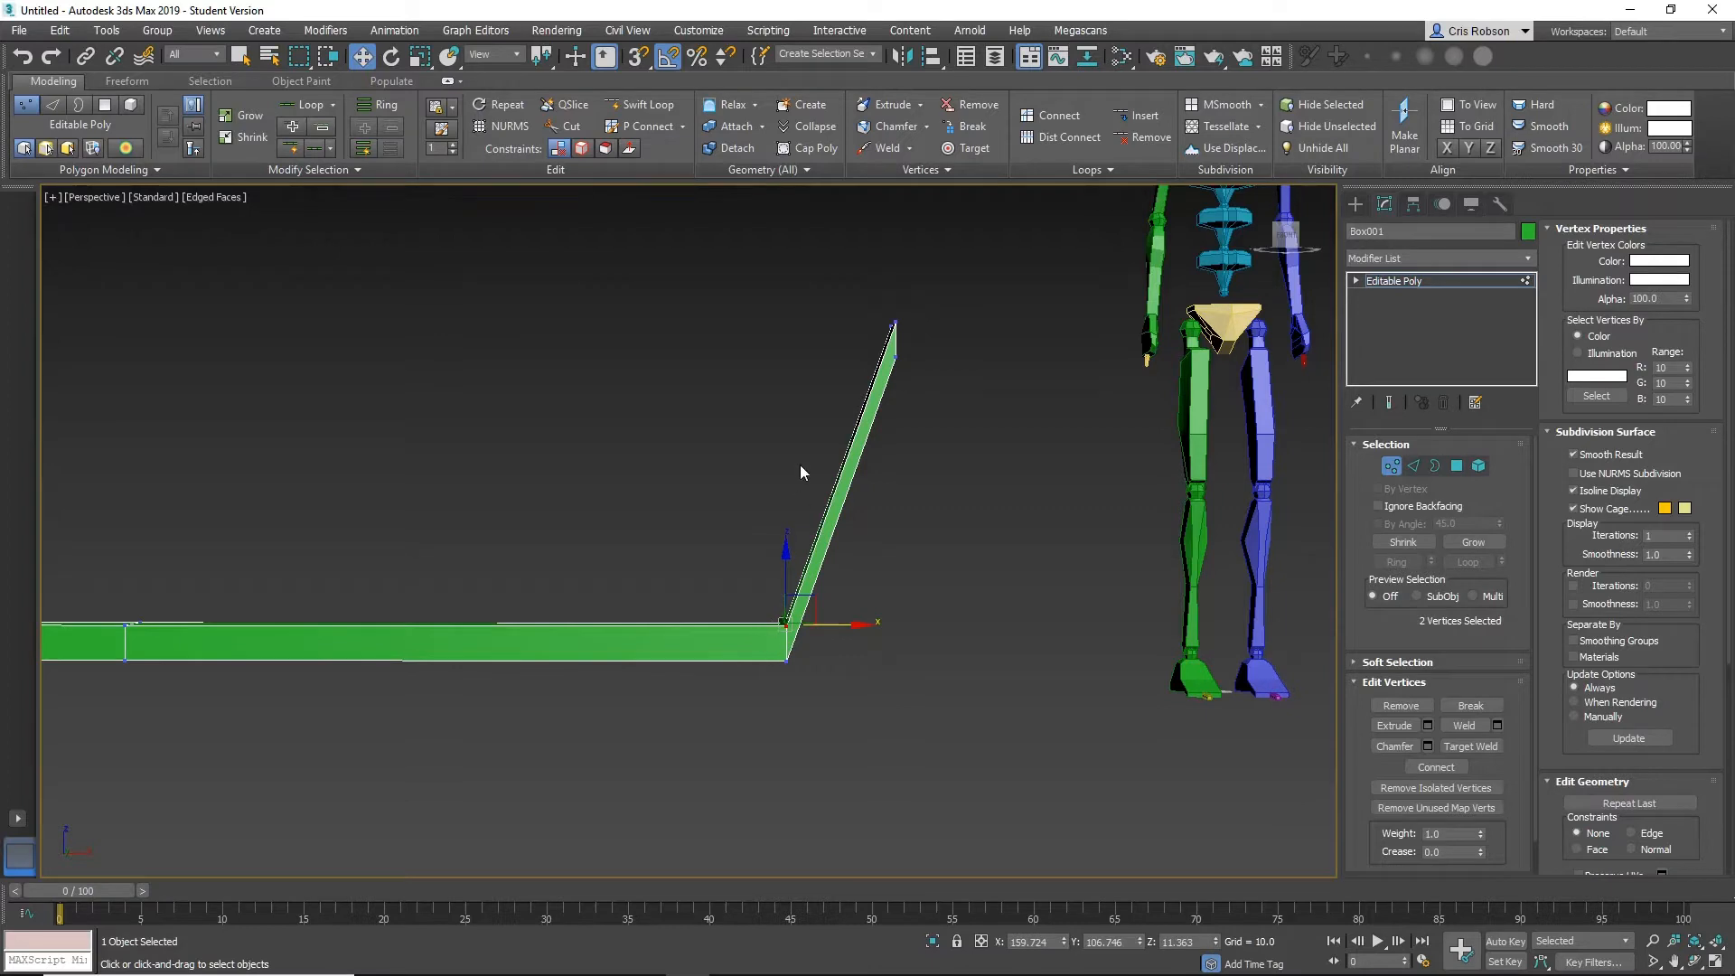
pyautogui.keyDown('ctrl'); pyautogui.moveTo(888, 321); pyautogui.dragTo(914, 339); pyautogui.keyUp('ctrl')
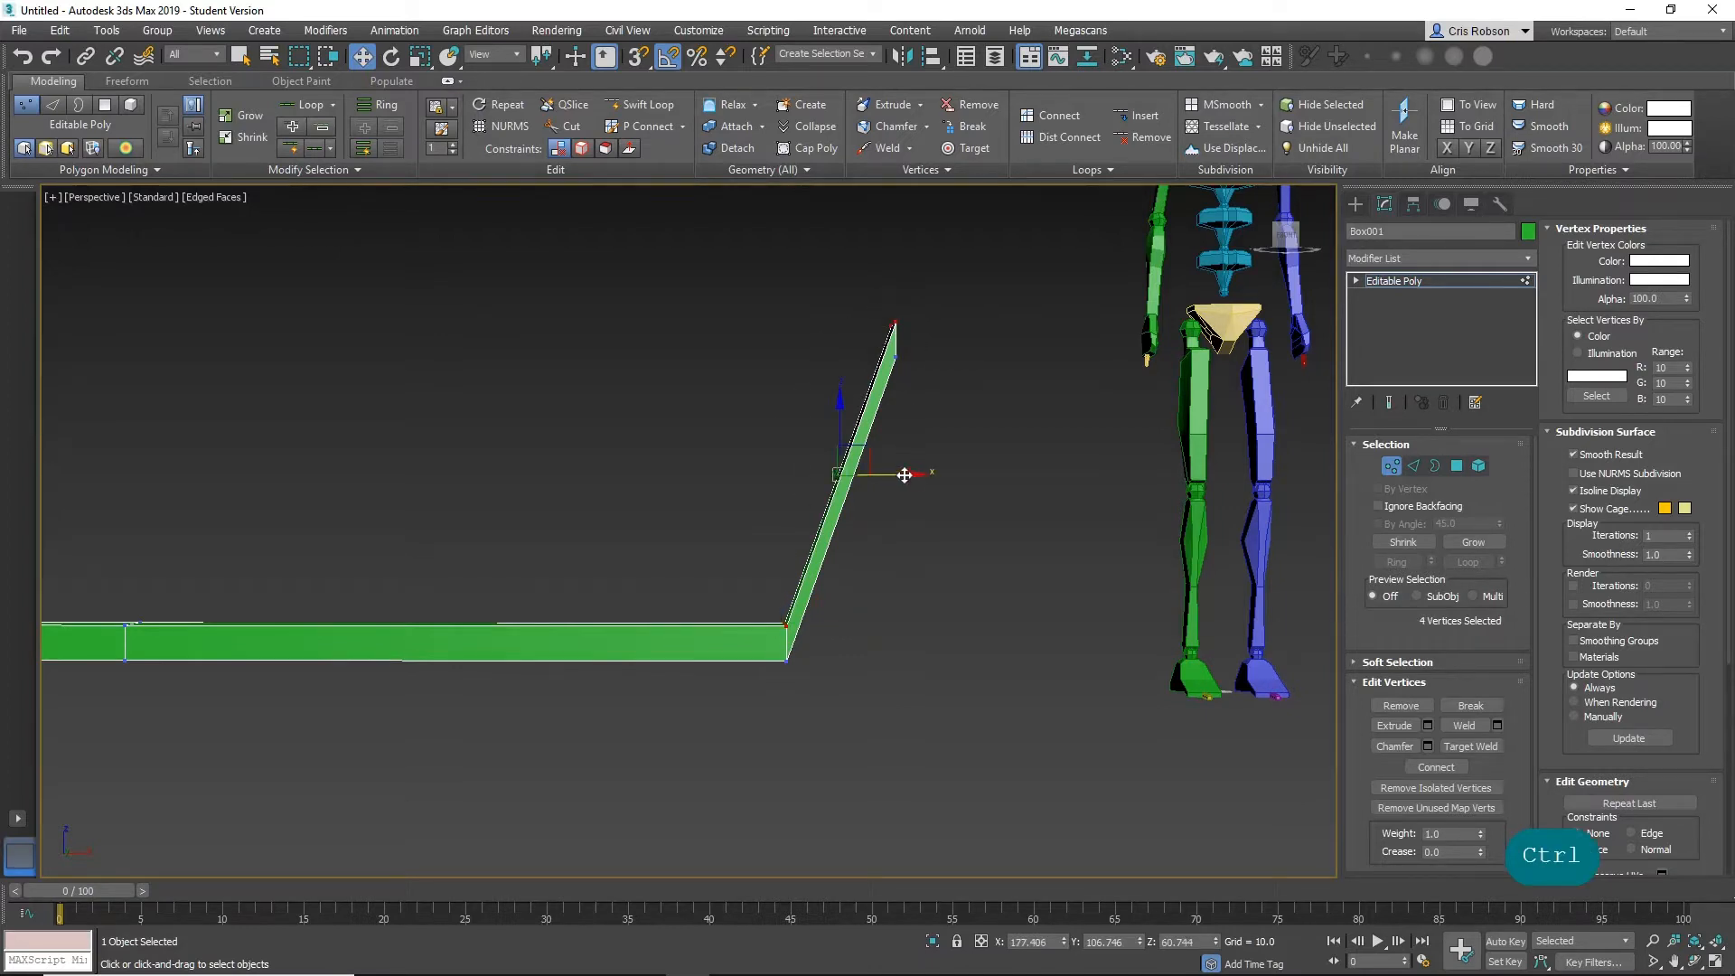
pyautogui.moveTo(908, 472); pyautogui.dragTo(879, 472)
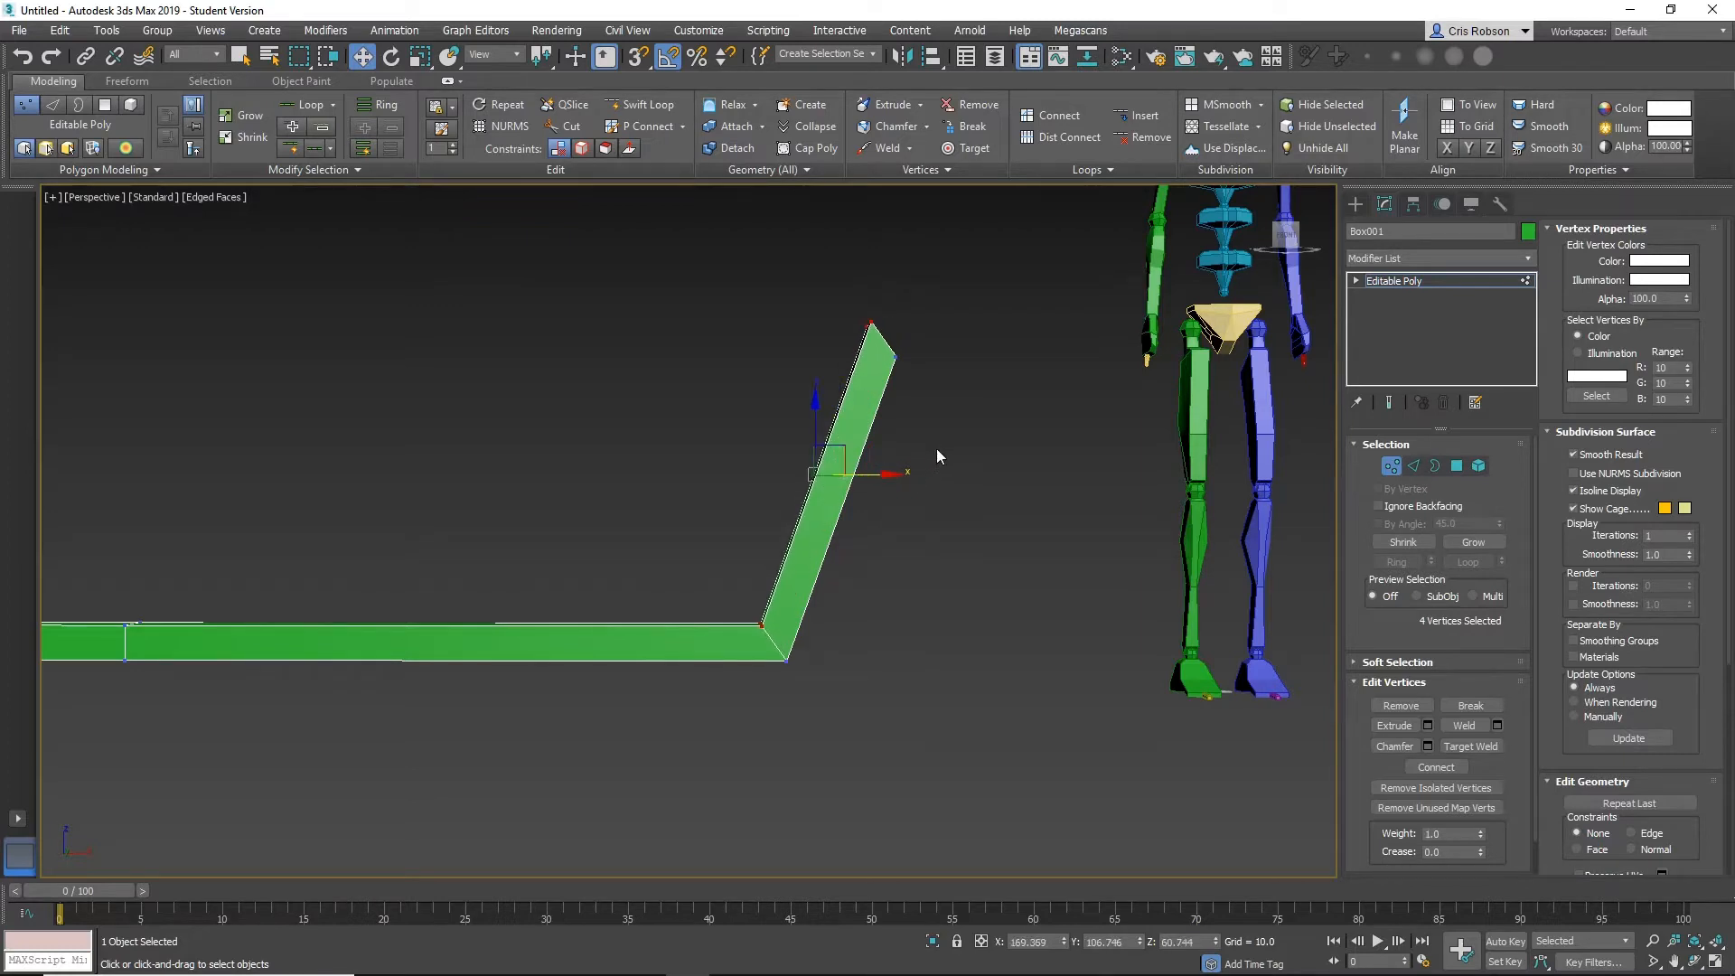
# Move the two lower vertices at the tip nearest the biped up and outward, level with the tip's upper vertices, then clear the selection.
pyautogui.moveTo(936, 449)
pyautogui.keyDown('alt'); pyautogui.mouseDown(button='middle')
pyautogui.moveTo(918, 449)
pyautogui.moveTo(916, 476)
pyautogui.mouseUp(button='middle'); pyautogui.keyUp('alt')
pyautogui.moveTo(934, 343); pyautogui.dragTo(874, 406)
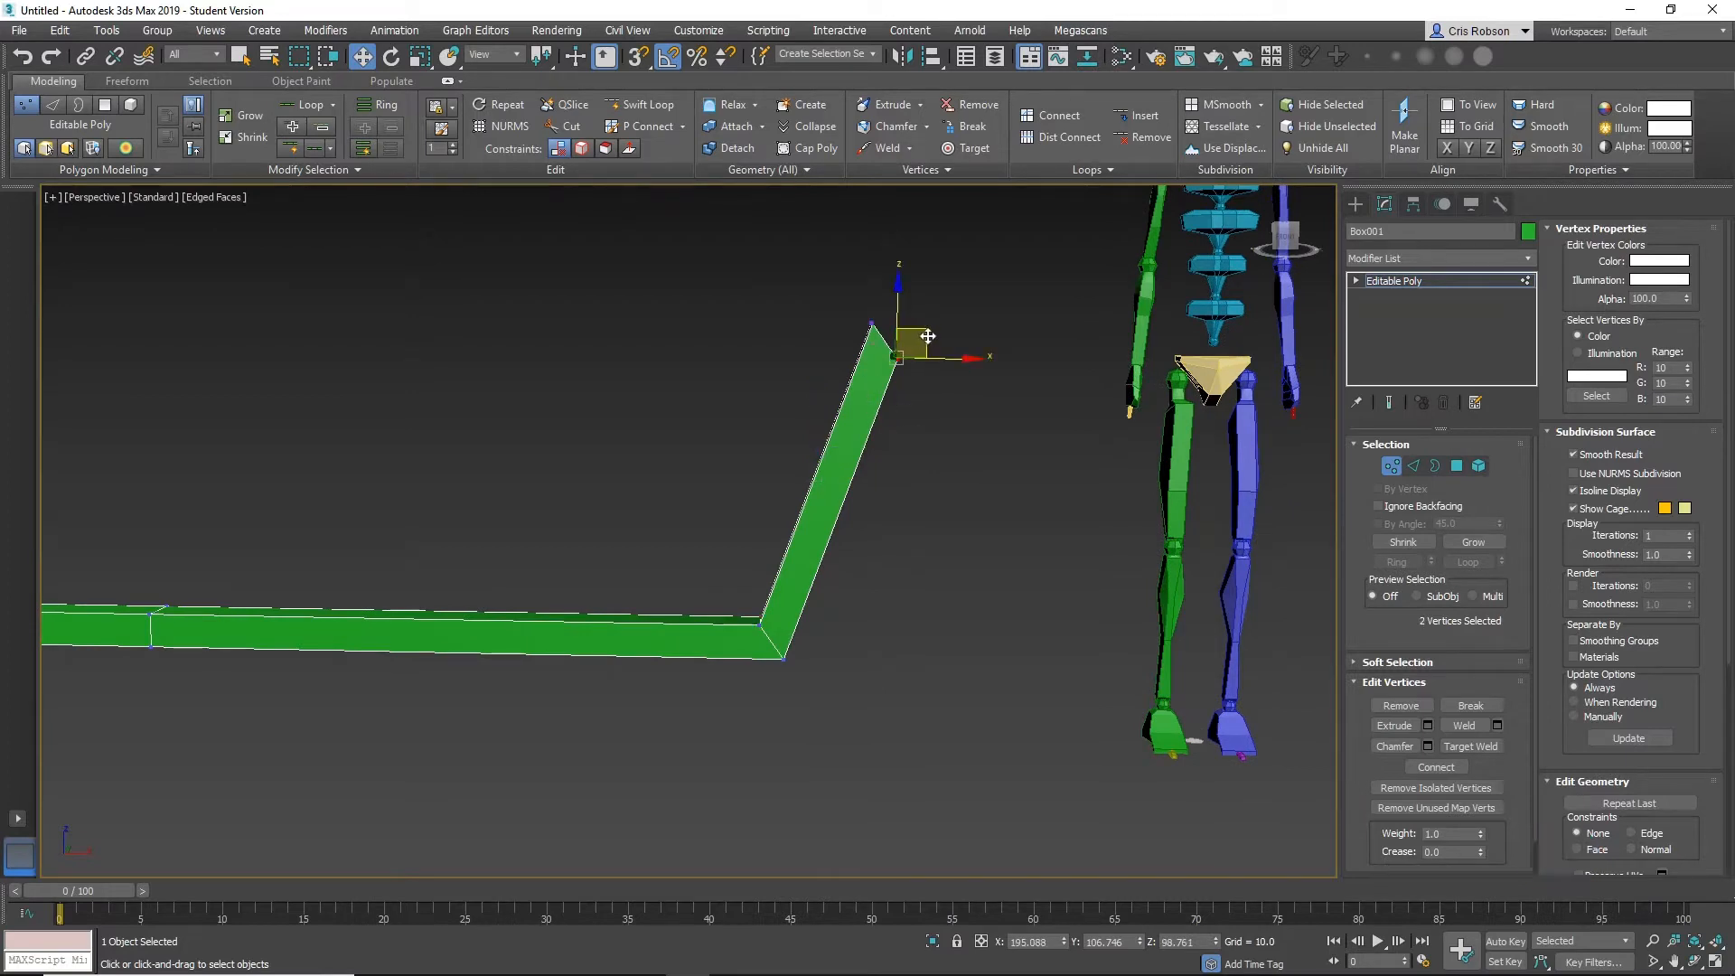
pyautogui.moveTo(927, 336); pyautogui.dragTo(942, 300)
pyautogui.click(977, 638)
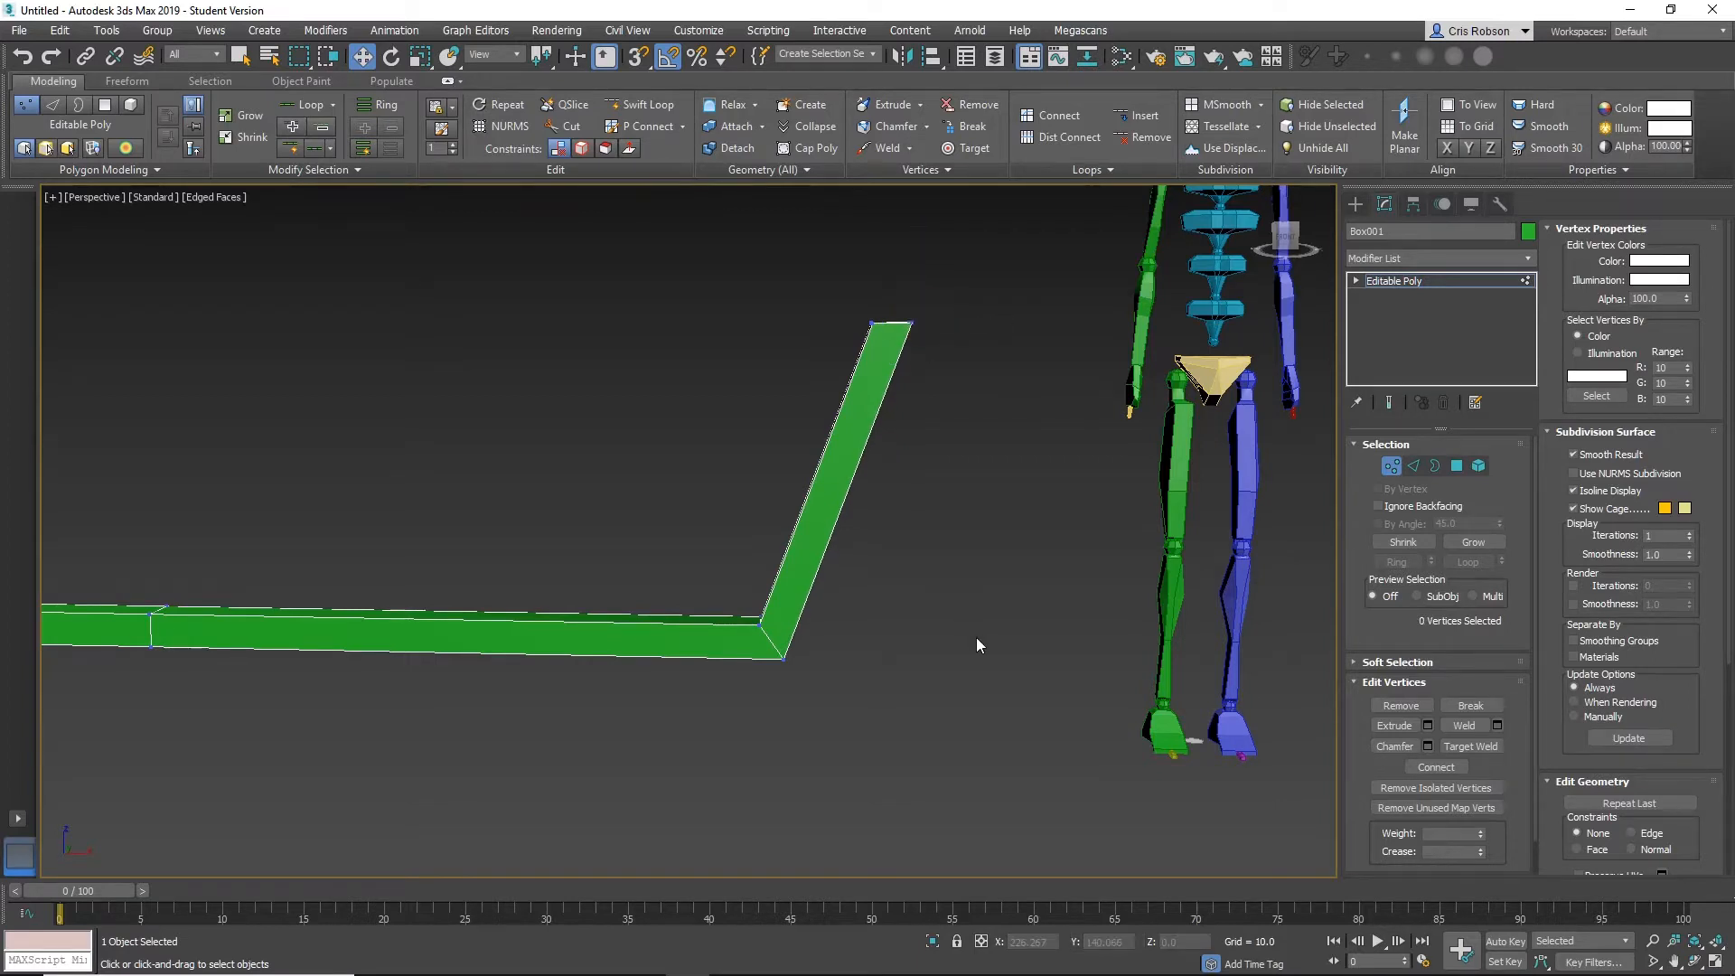
# In the Front view, move the four vertices at the end farthest from the biped to about X -316, Z 110.
pyautogui.press('l')
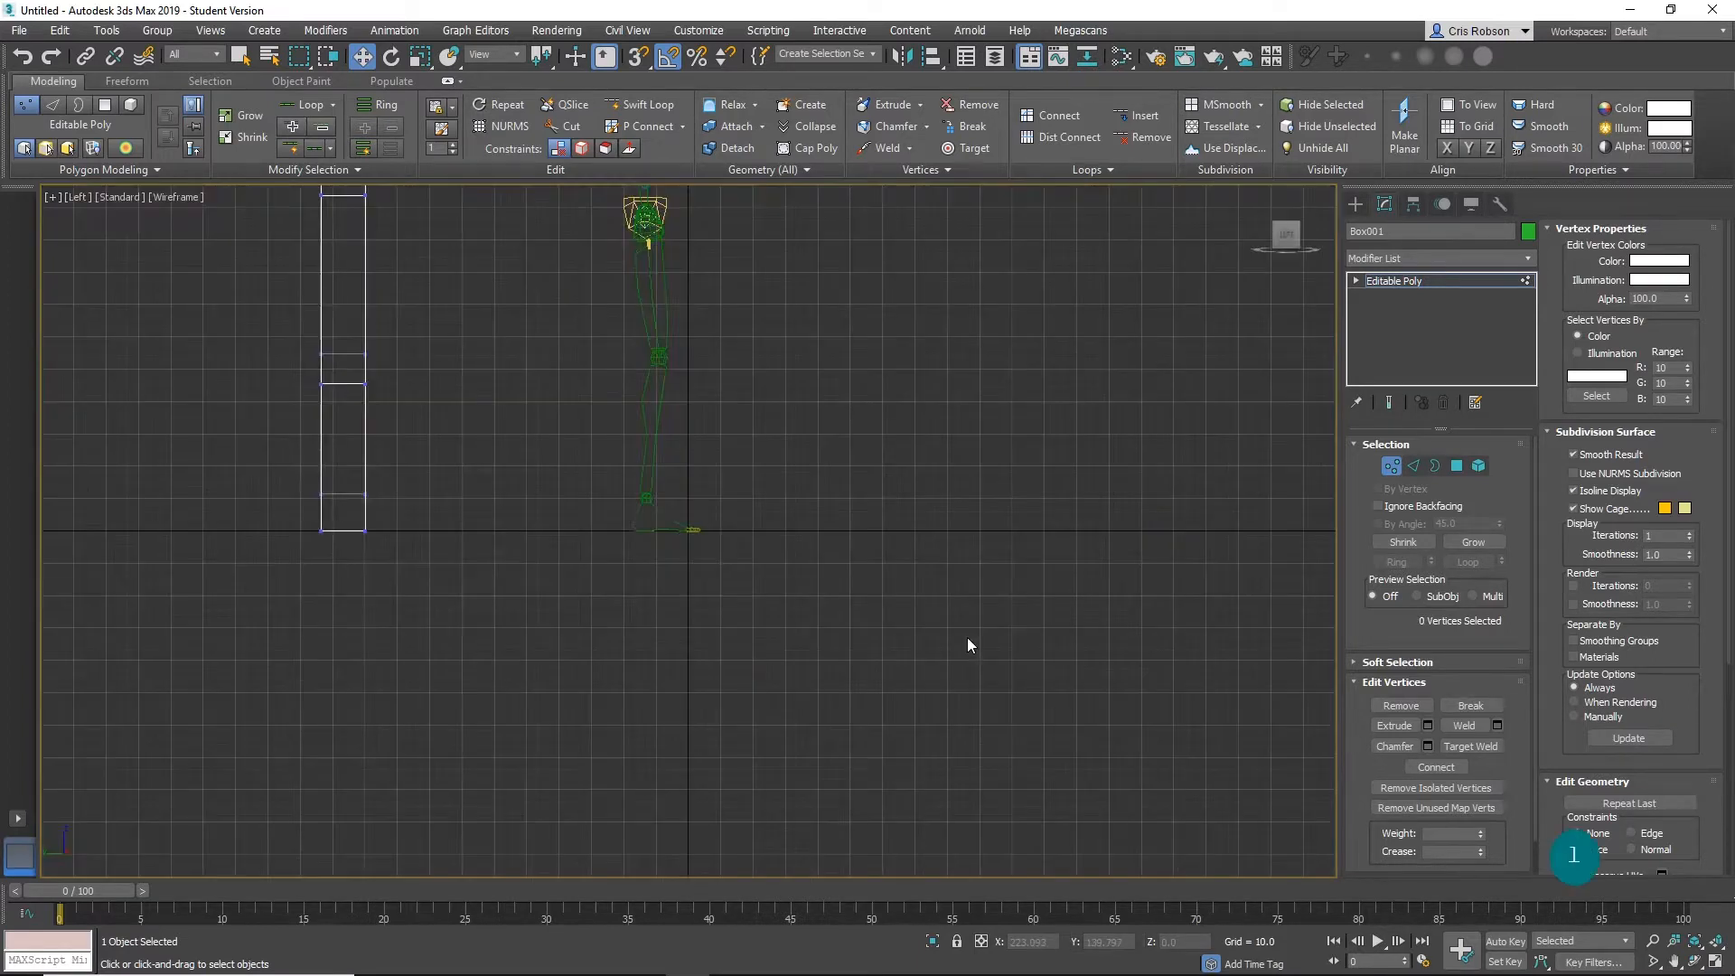
pyautogui.press('z')
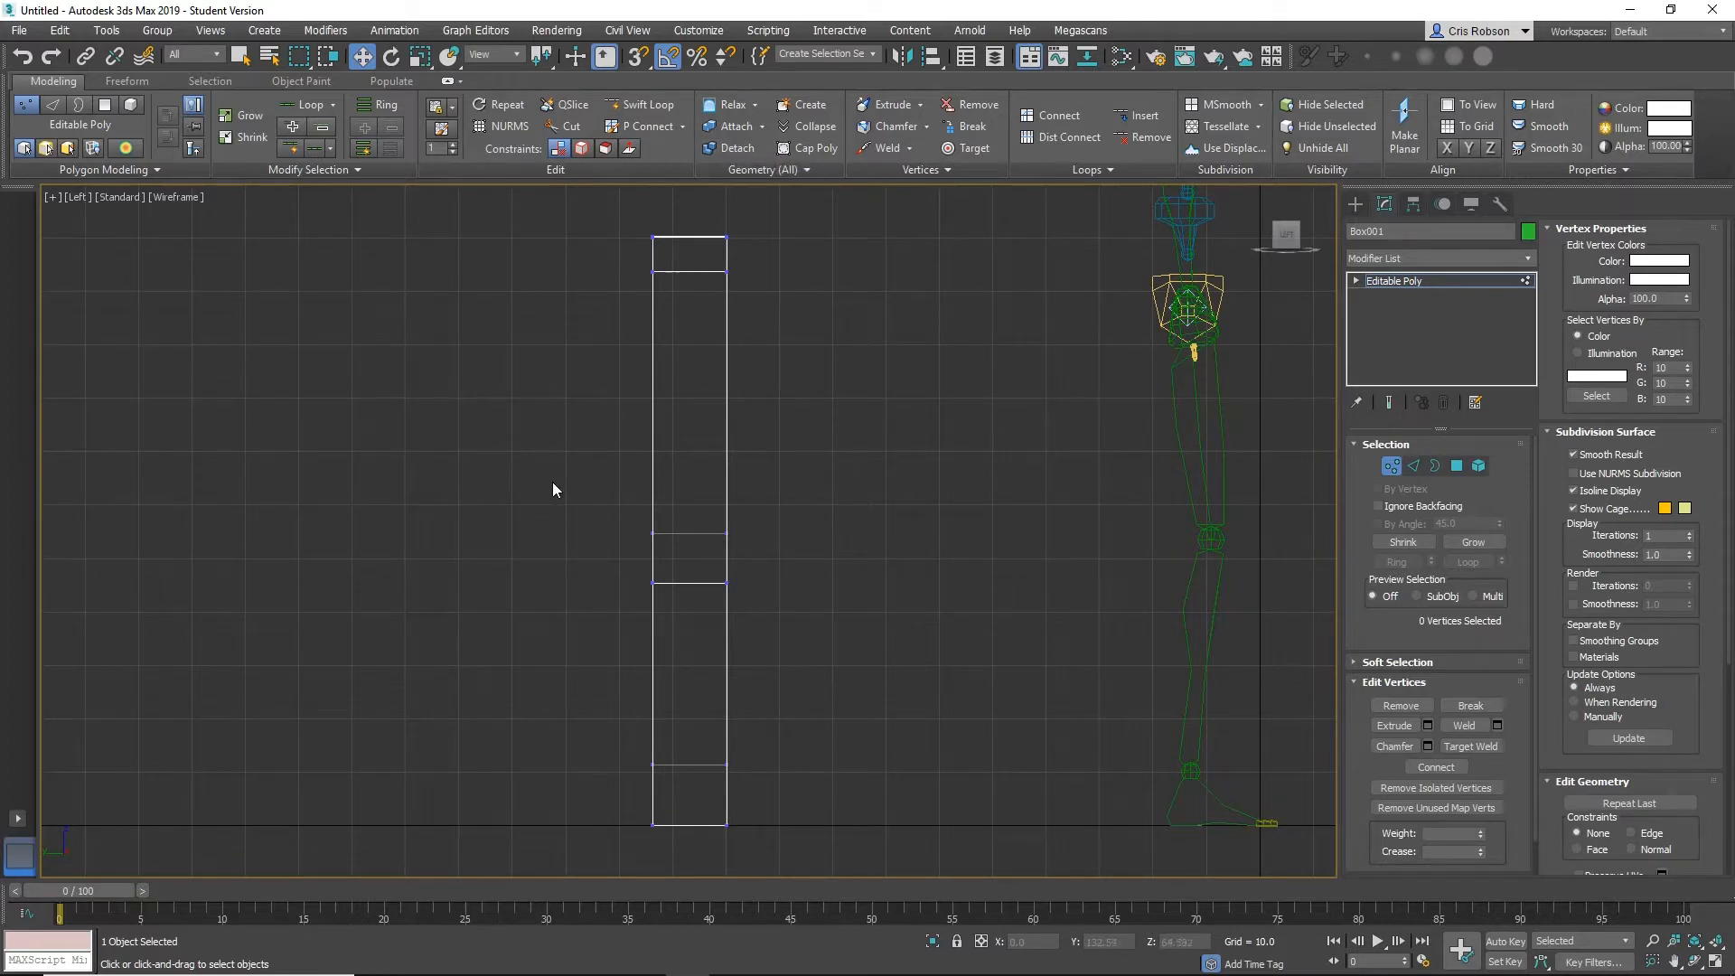
pyautogui.press('f')
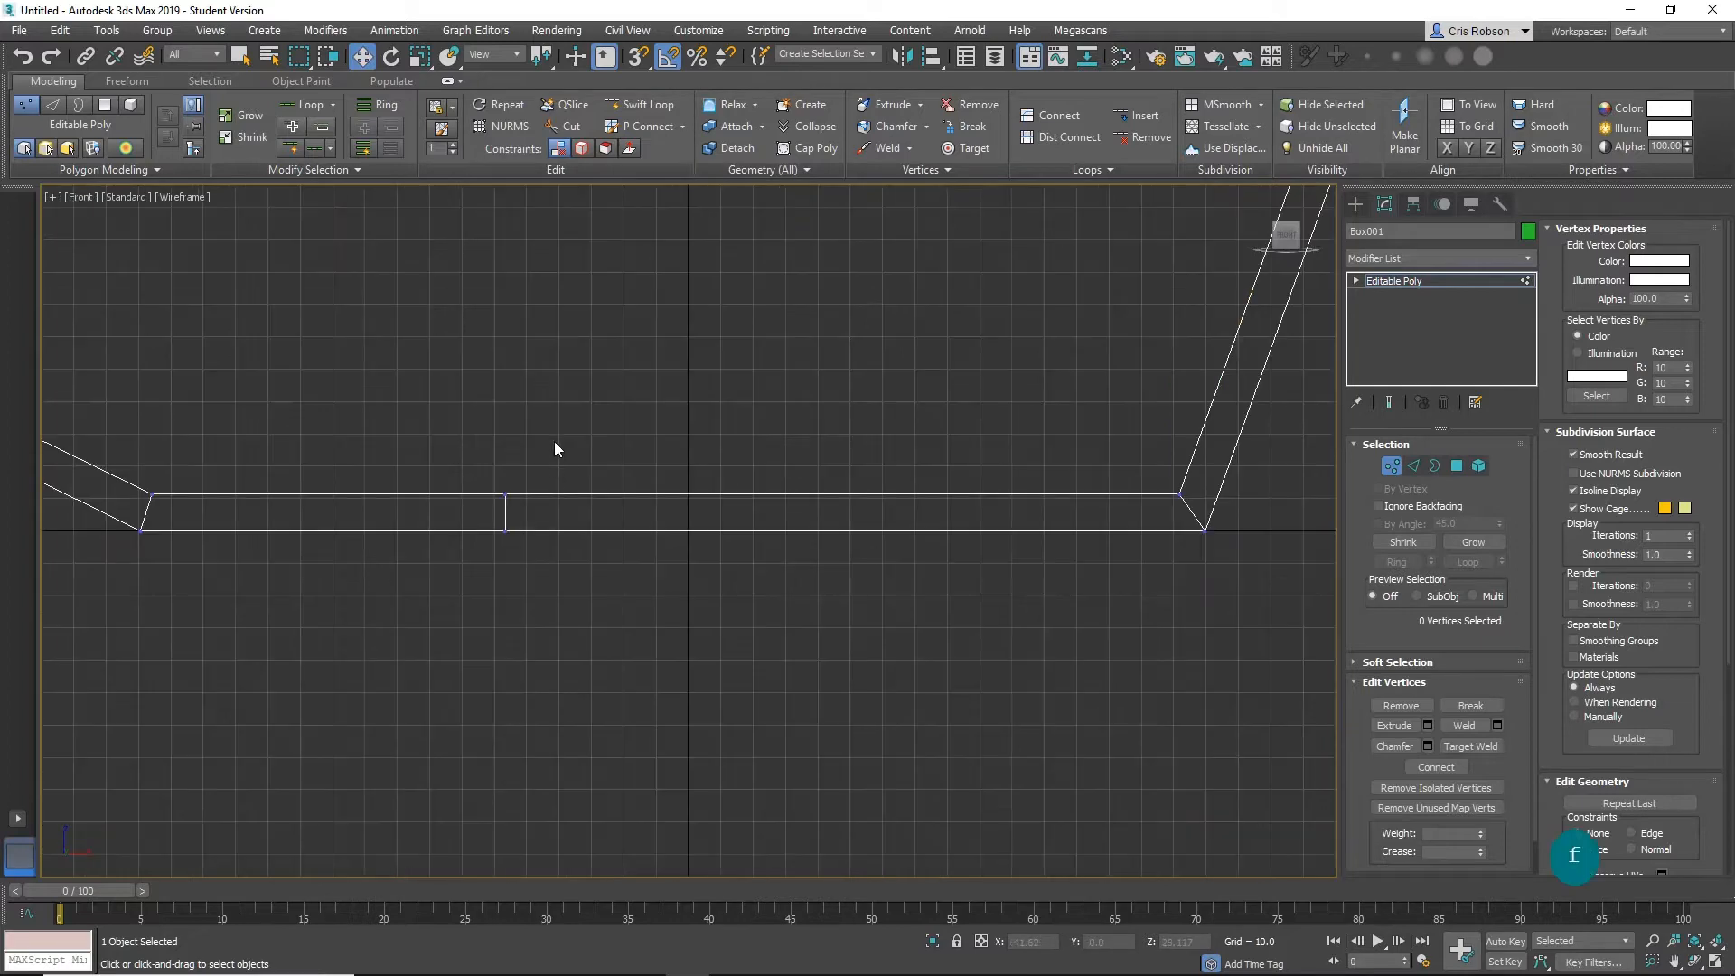
pyautogui.moveTo(554, 447); pyautogui.dragTo(688, 543, button='middle')
pyautogui.scroll(-3, 709, 565)
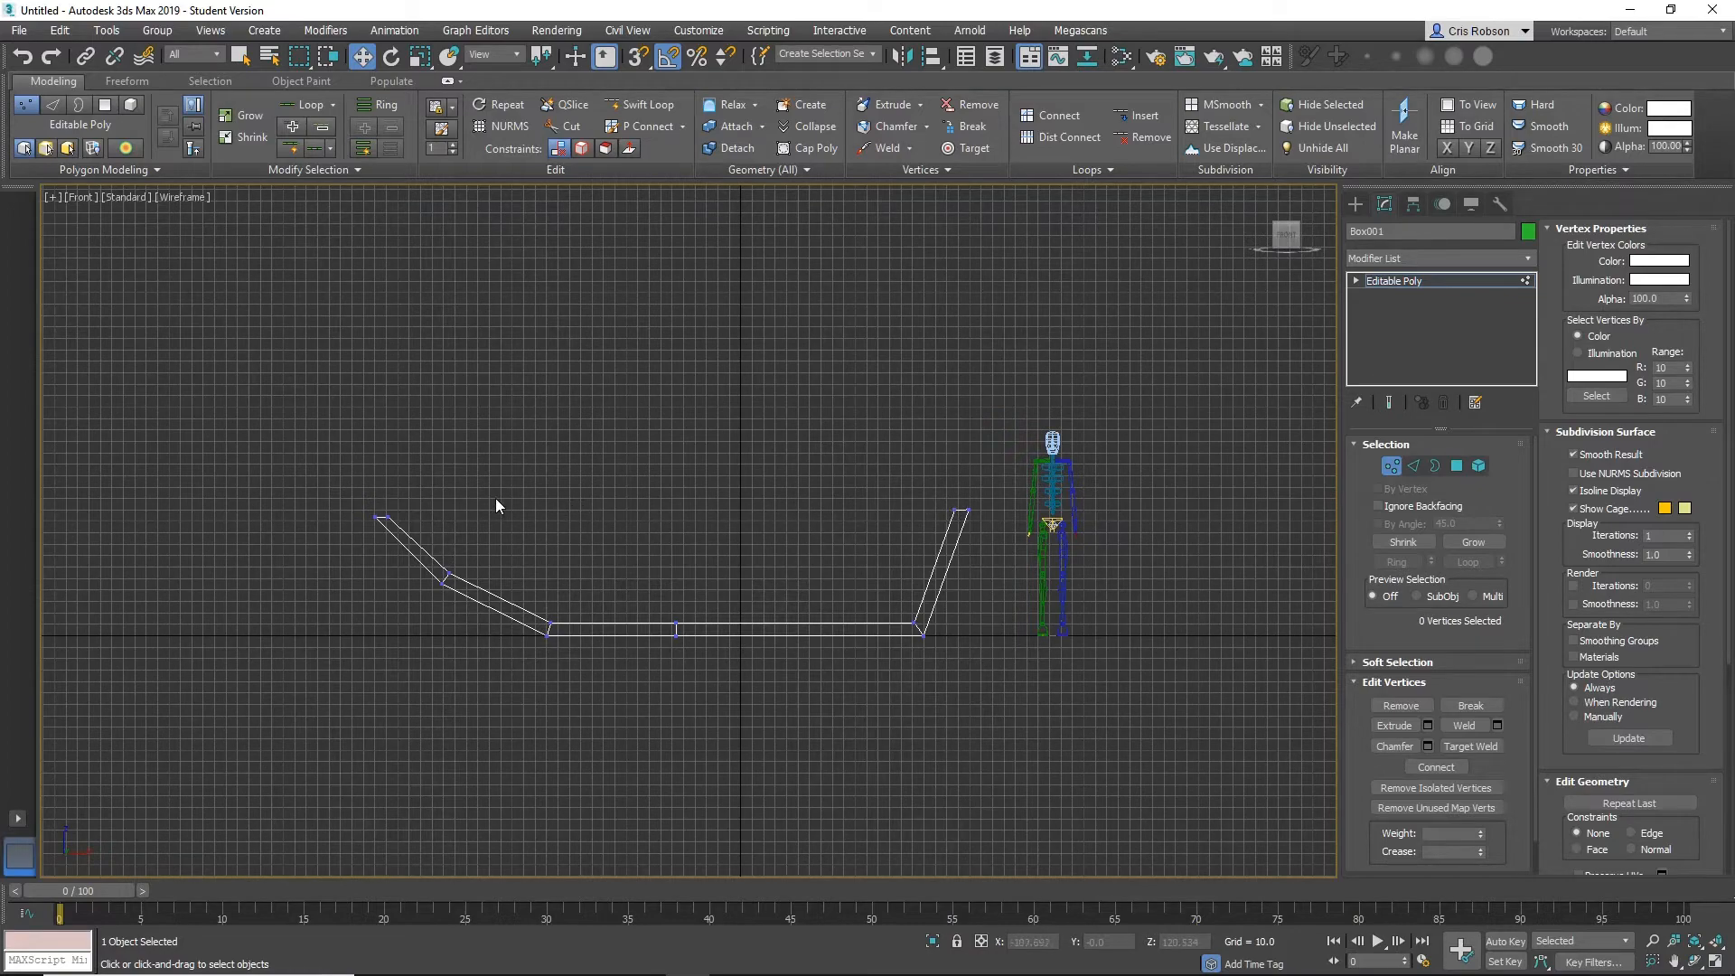
pyautogui.scroll(8, 360, 511)
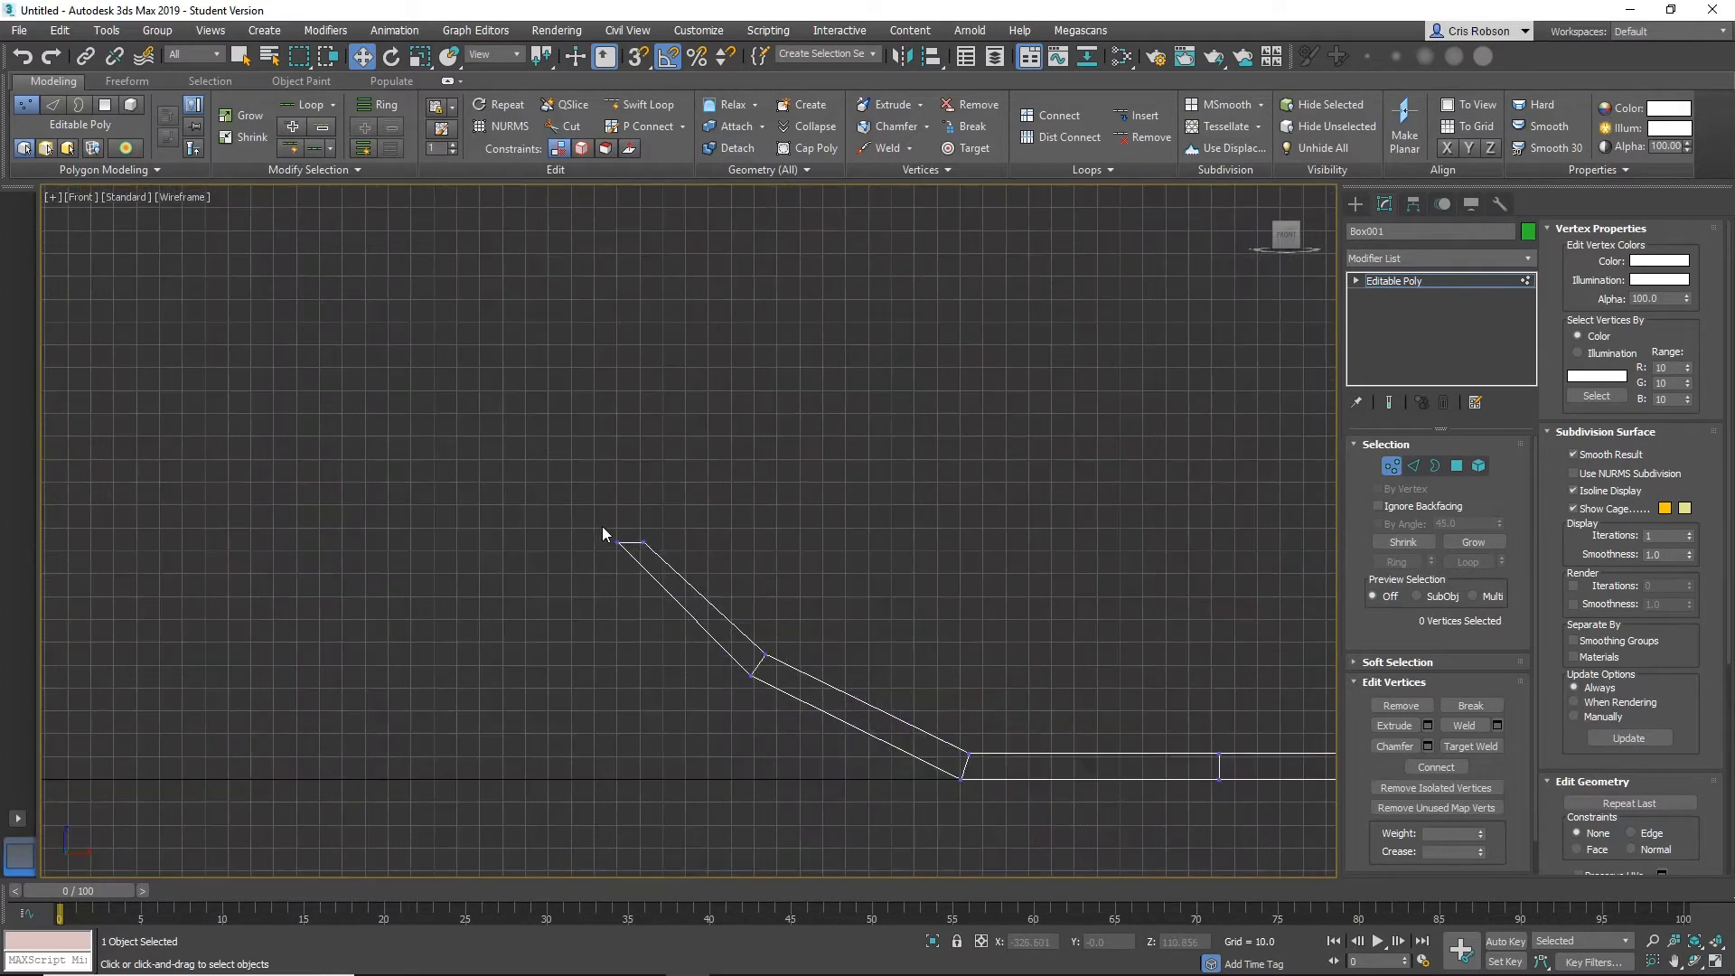
pyautogui.moveTo(732, 589); pyautogui.dragTo(739, 589)
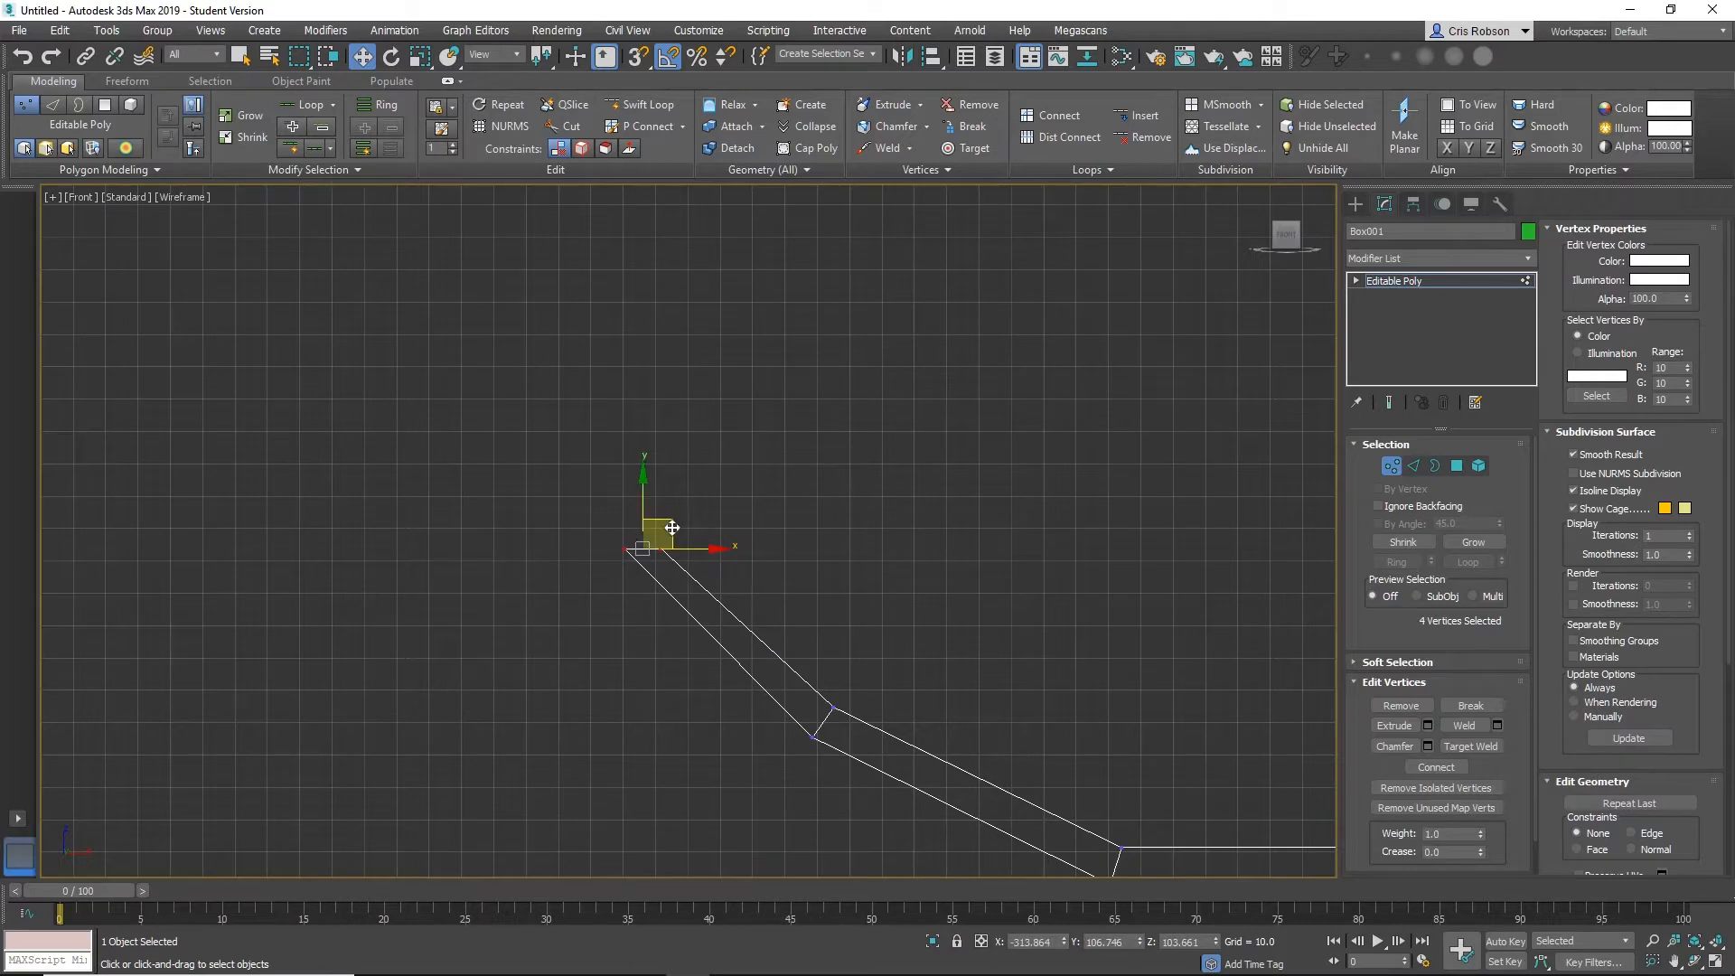
pyautogui.moveTo(671, 528); pyautogui.dragTo(664, 508)
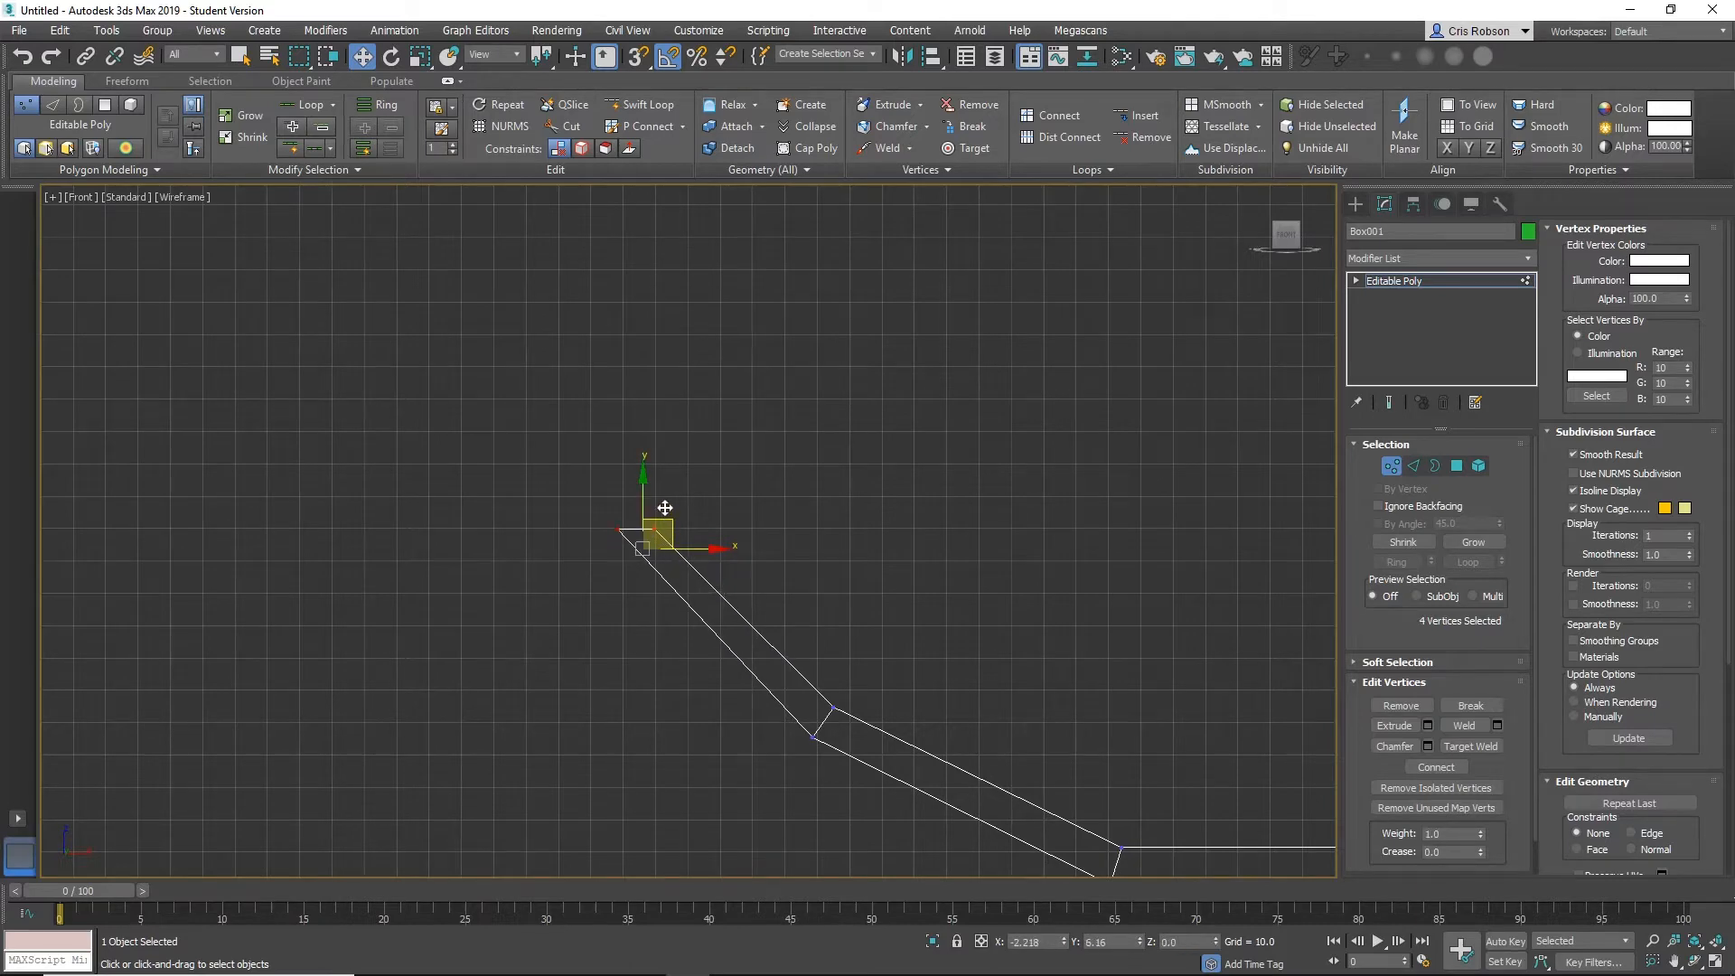
# Select the eight vertices at both raised ends of the profile and lower them together to a Z of about 90.
pyautogui.moveTo(954, 564); pyautogui.dragTo(213, 462, button='middle')
pyautogui.moveTo(809, 561); pyautogui.dragTo(729, 552, button='middle')
pyautogui.scroll(-3, 567, 500)
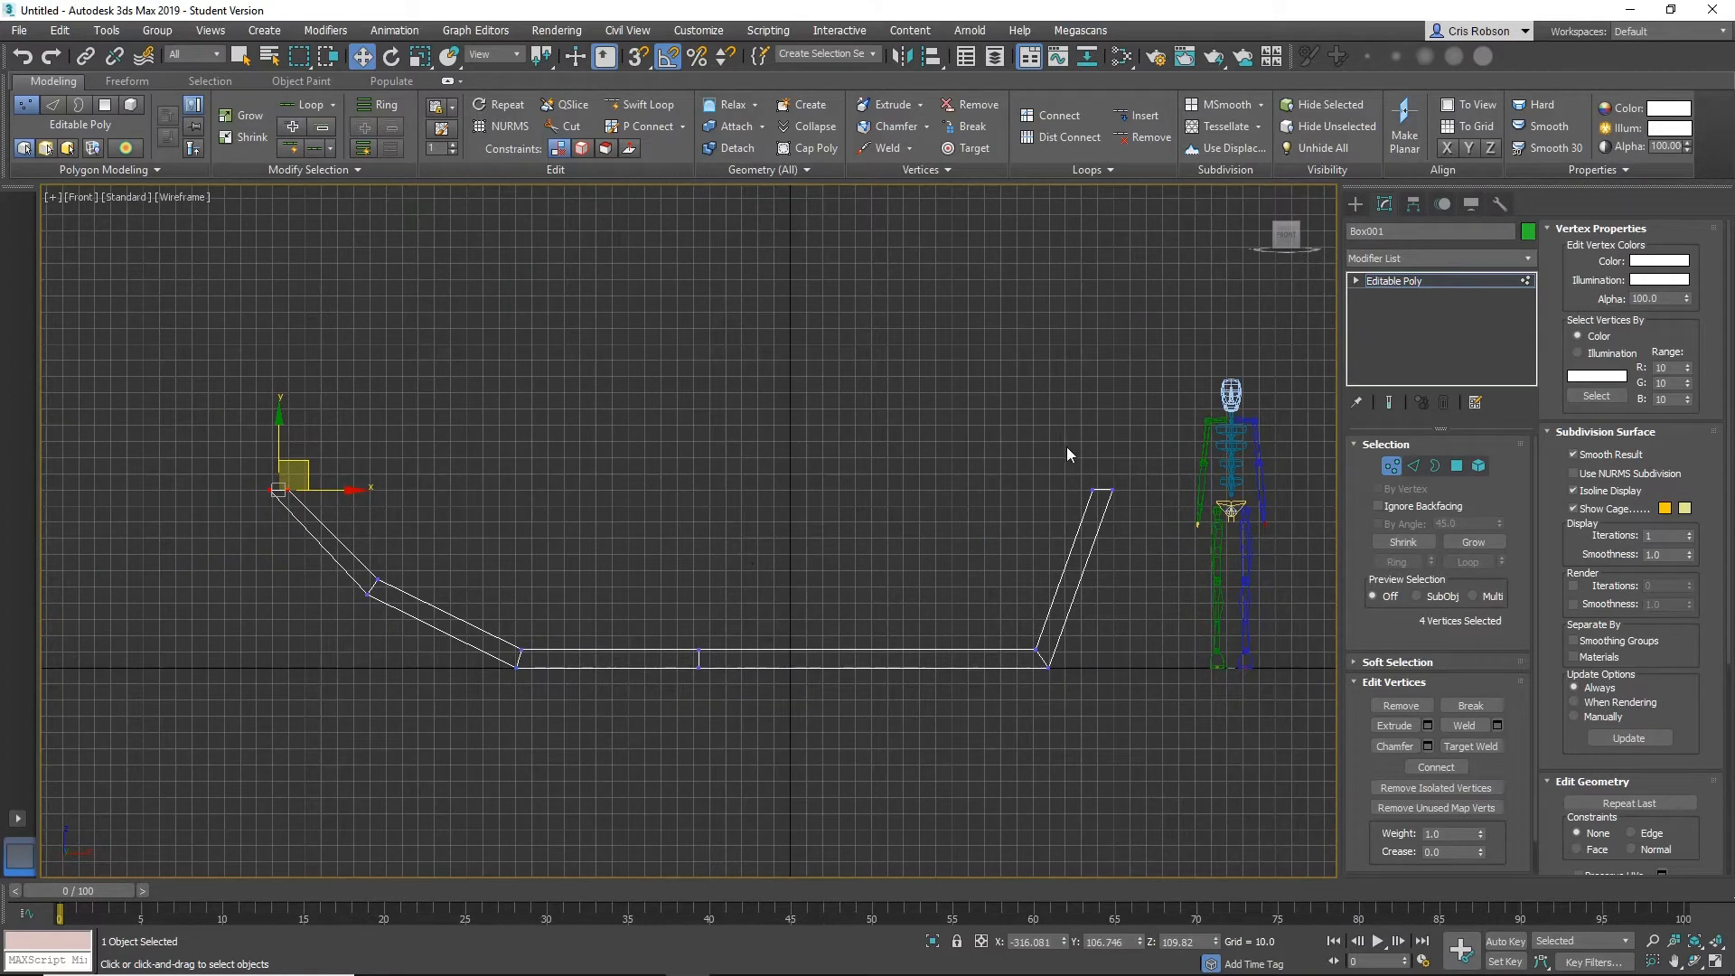
pyautogui.keyDown('ctrl'); pyautogui.moveTo(1163, 524); pyautogui.dragTo(1161, 522); pyautogui.keyUp('ctrl')
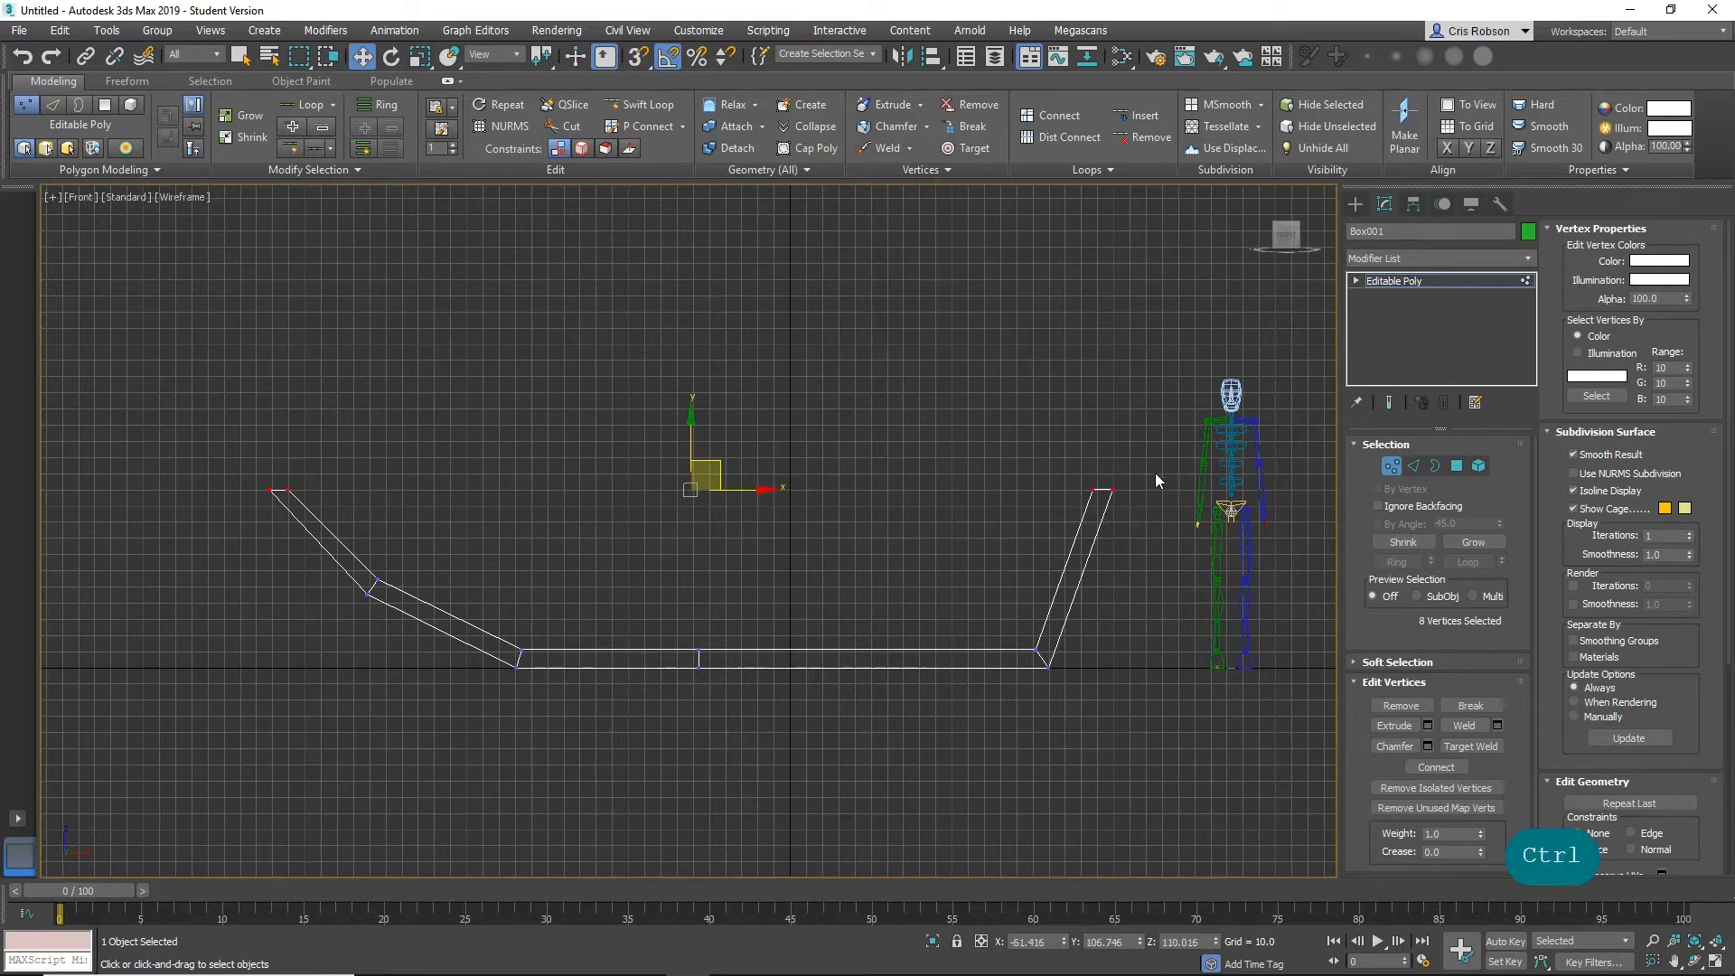
pyautogui.click(900, 433)
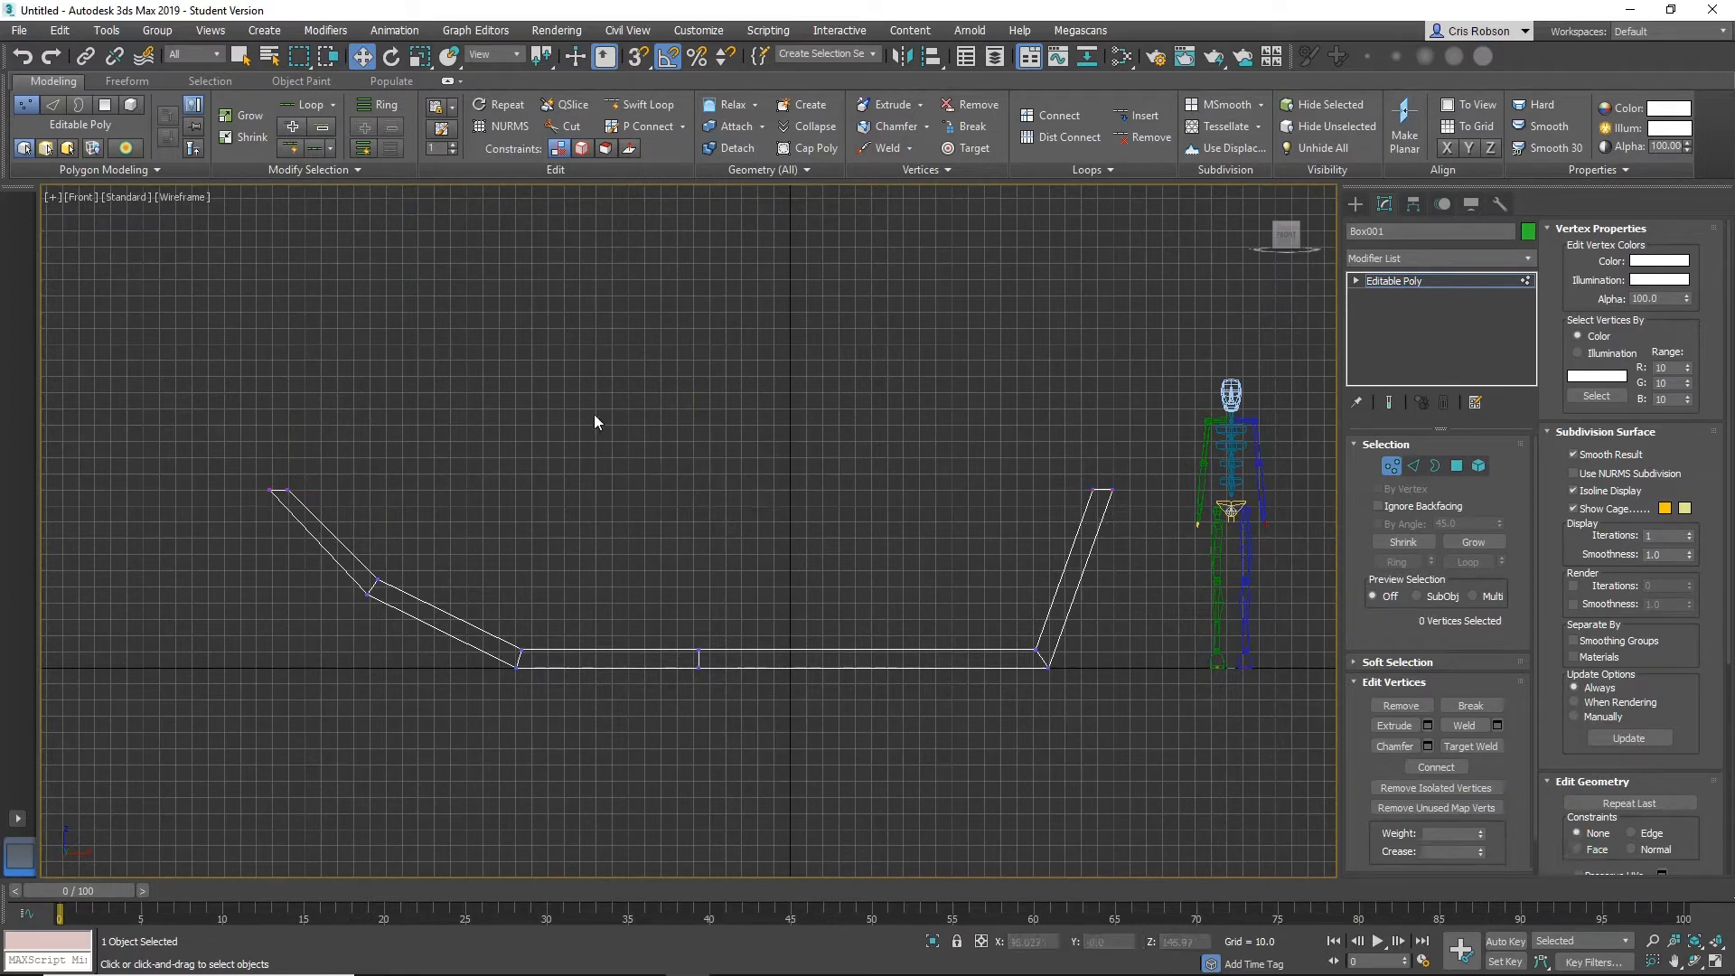
pyautogui.moveTo(325, 529); pyautogui.dragTo(326, 530)
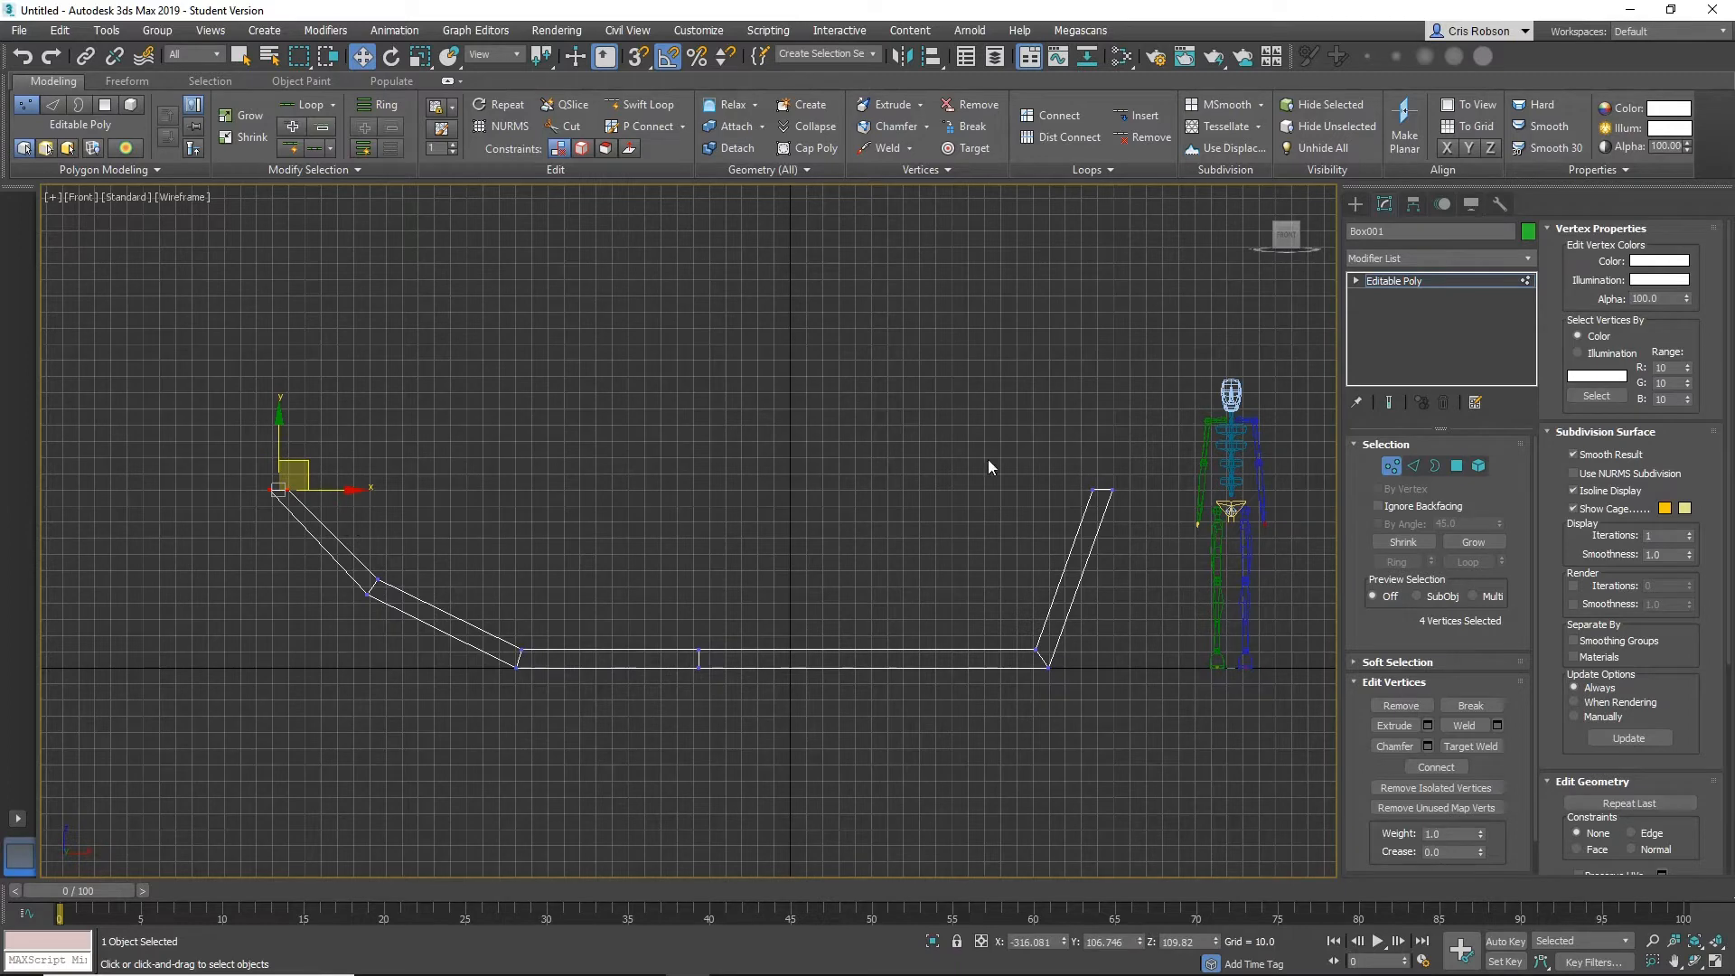
pyautogui.keyDown('ctrl'); pyautogui.moveTo(1124, 507); pyautogui.dragTo(1132, 512); pyautogui.keyUp('ctrl')
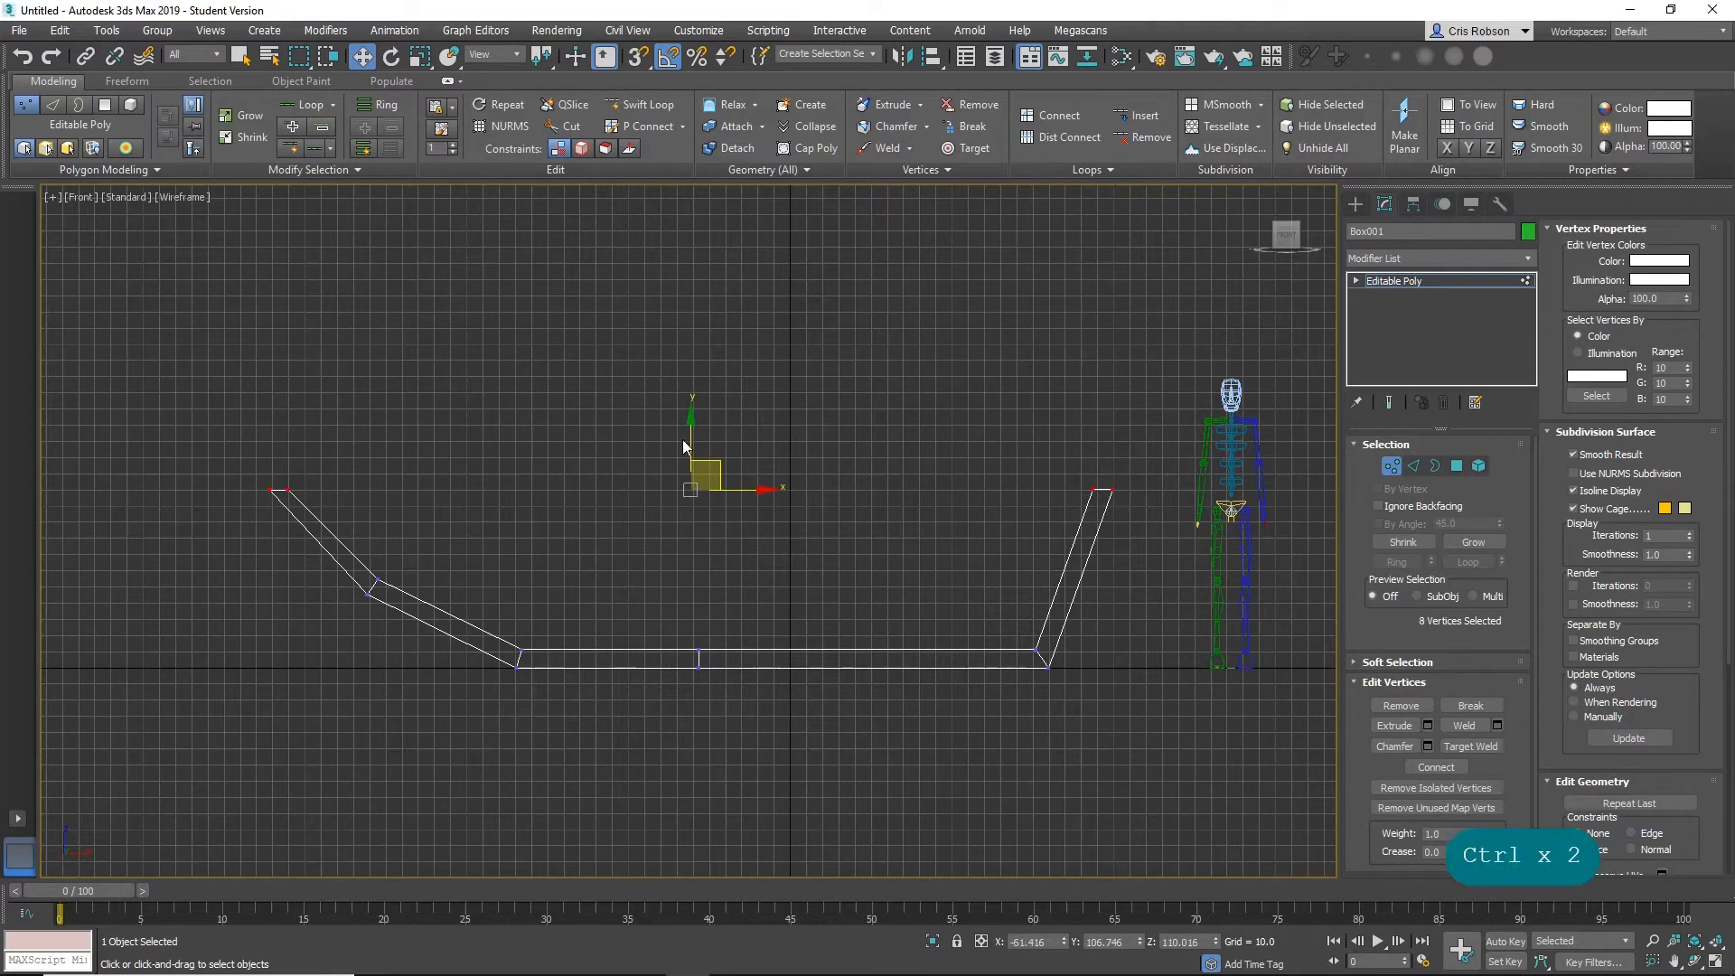
pyautogui.moveTo(692, 432); pyautogui.dragTo(689, 463)
pyautogui.scroll(3, 410, 596)
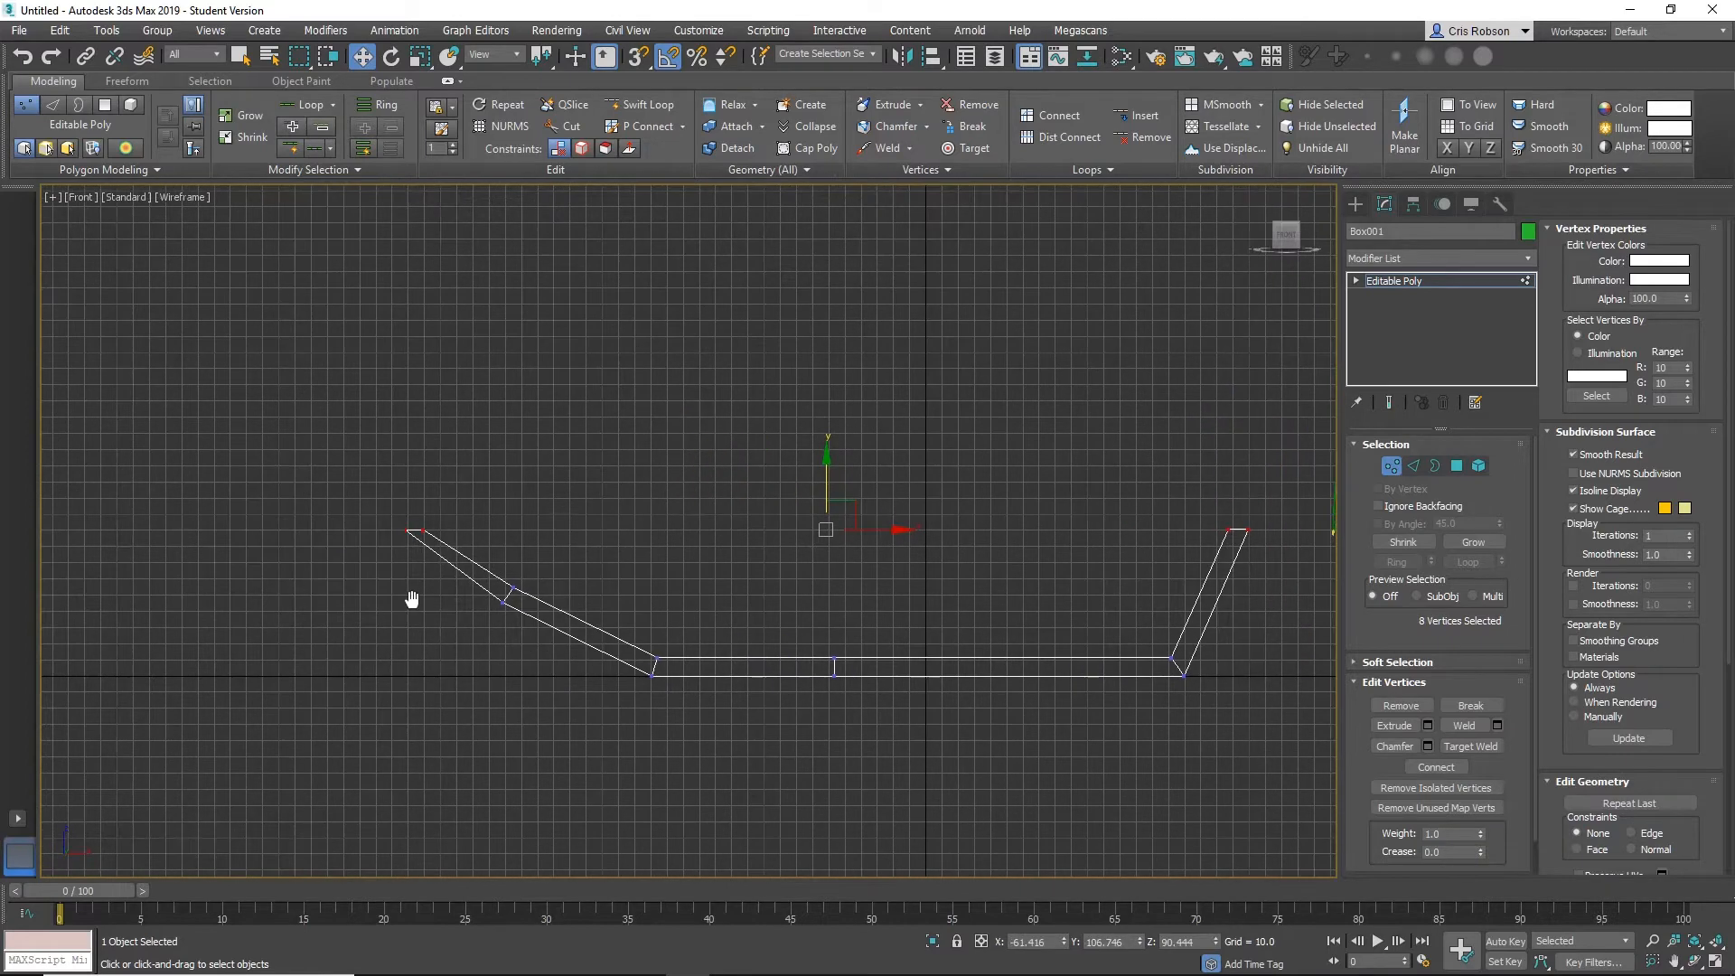
# Move the two inner vertices at the tip farthest from the biped along X to about -305, widening the tip, and clear the selection.
pyautogui.click(559, 492)
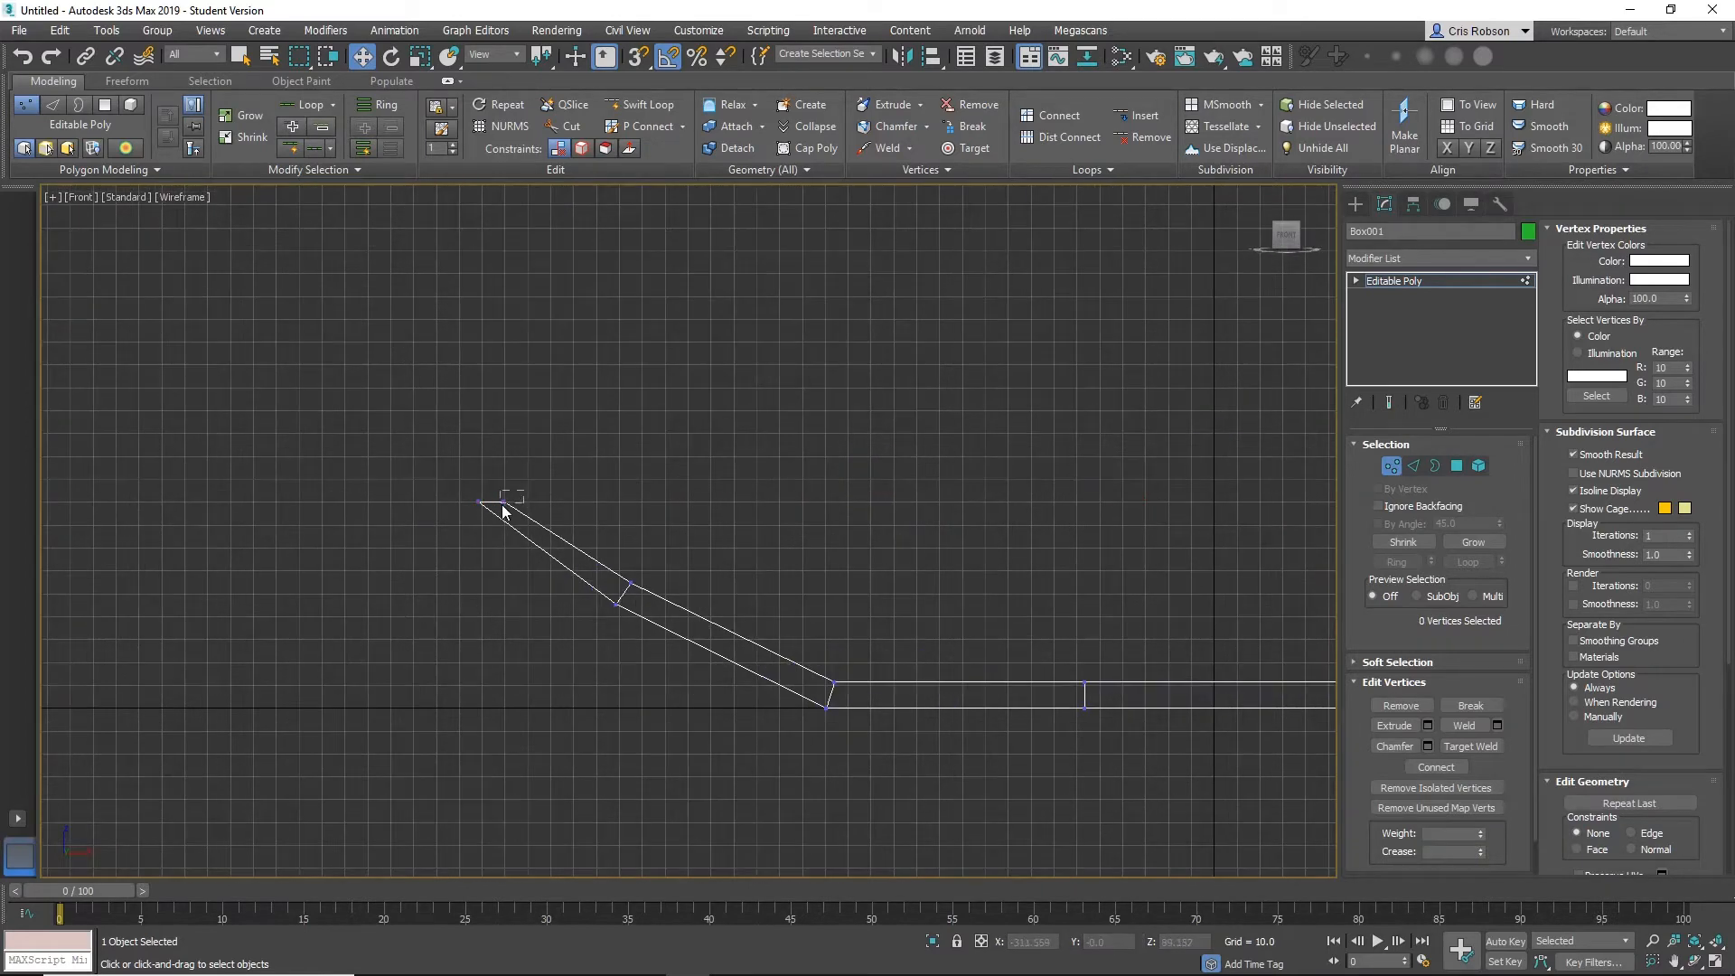
pyautogui.moveTo(500, 512); pyautogui.dragTo(502, 512)
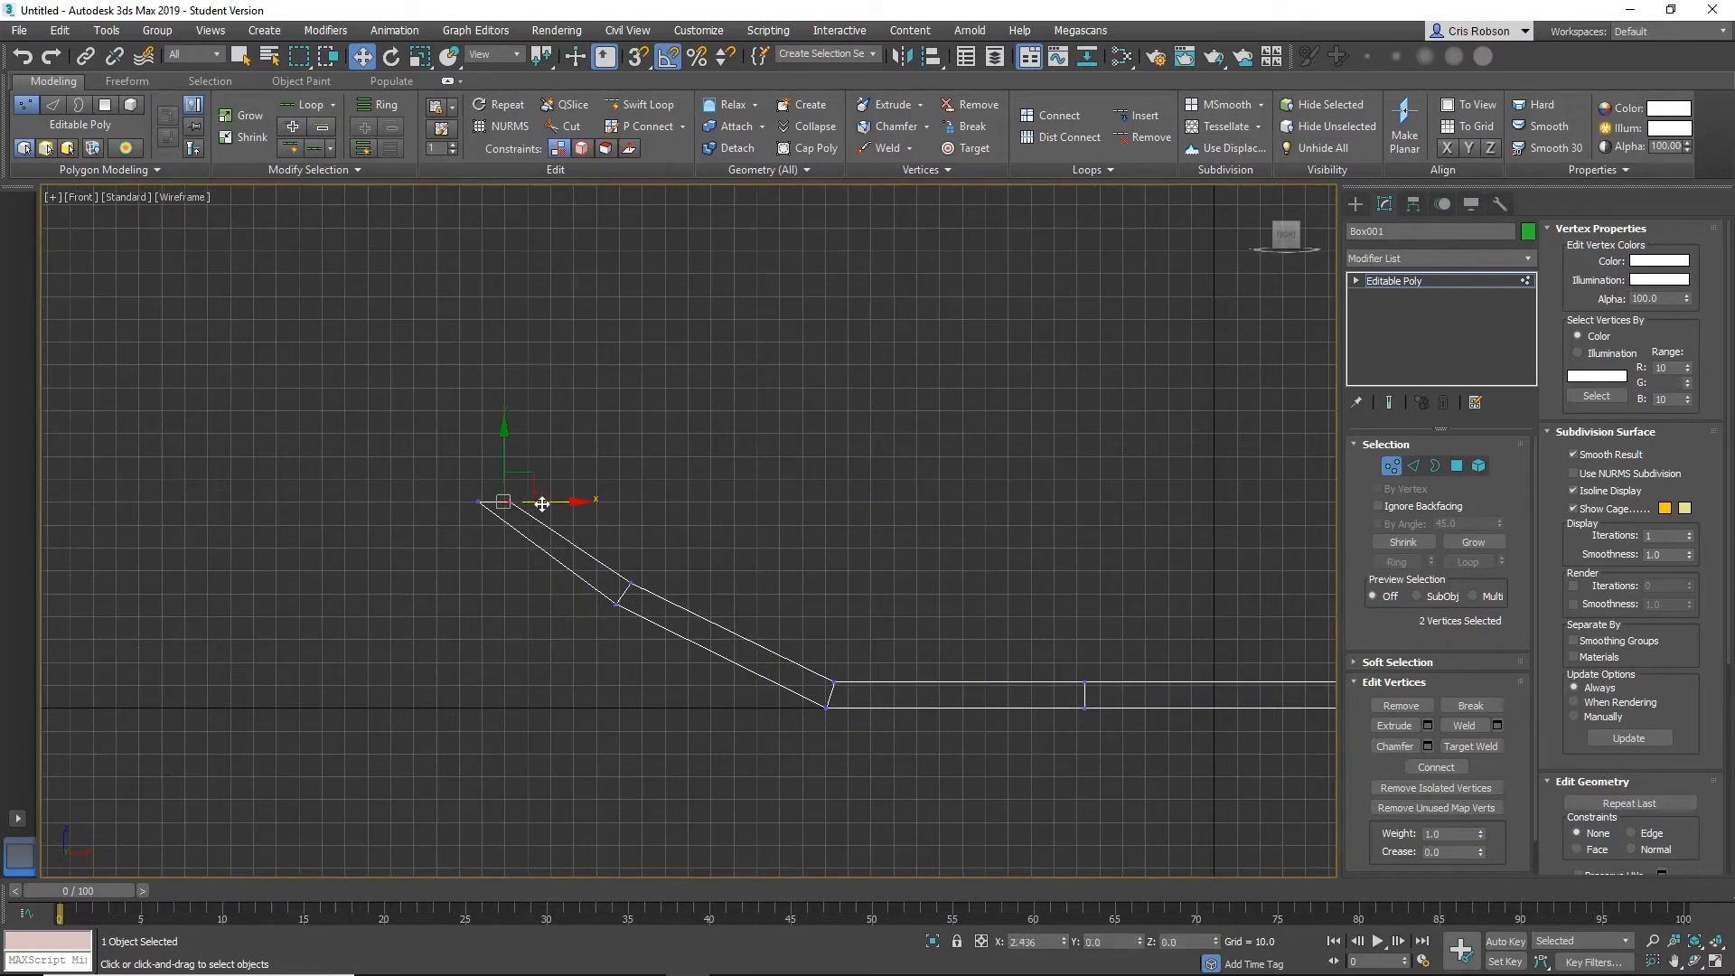
pyautogui.moveTo(543, 503); pyautogui.dragTo(555, 503)
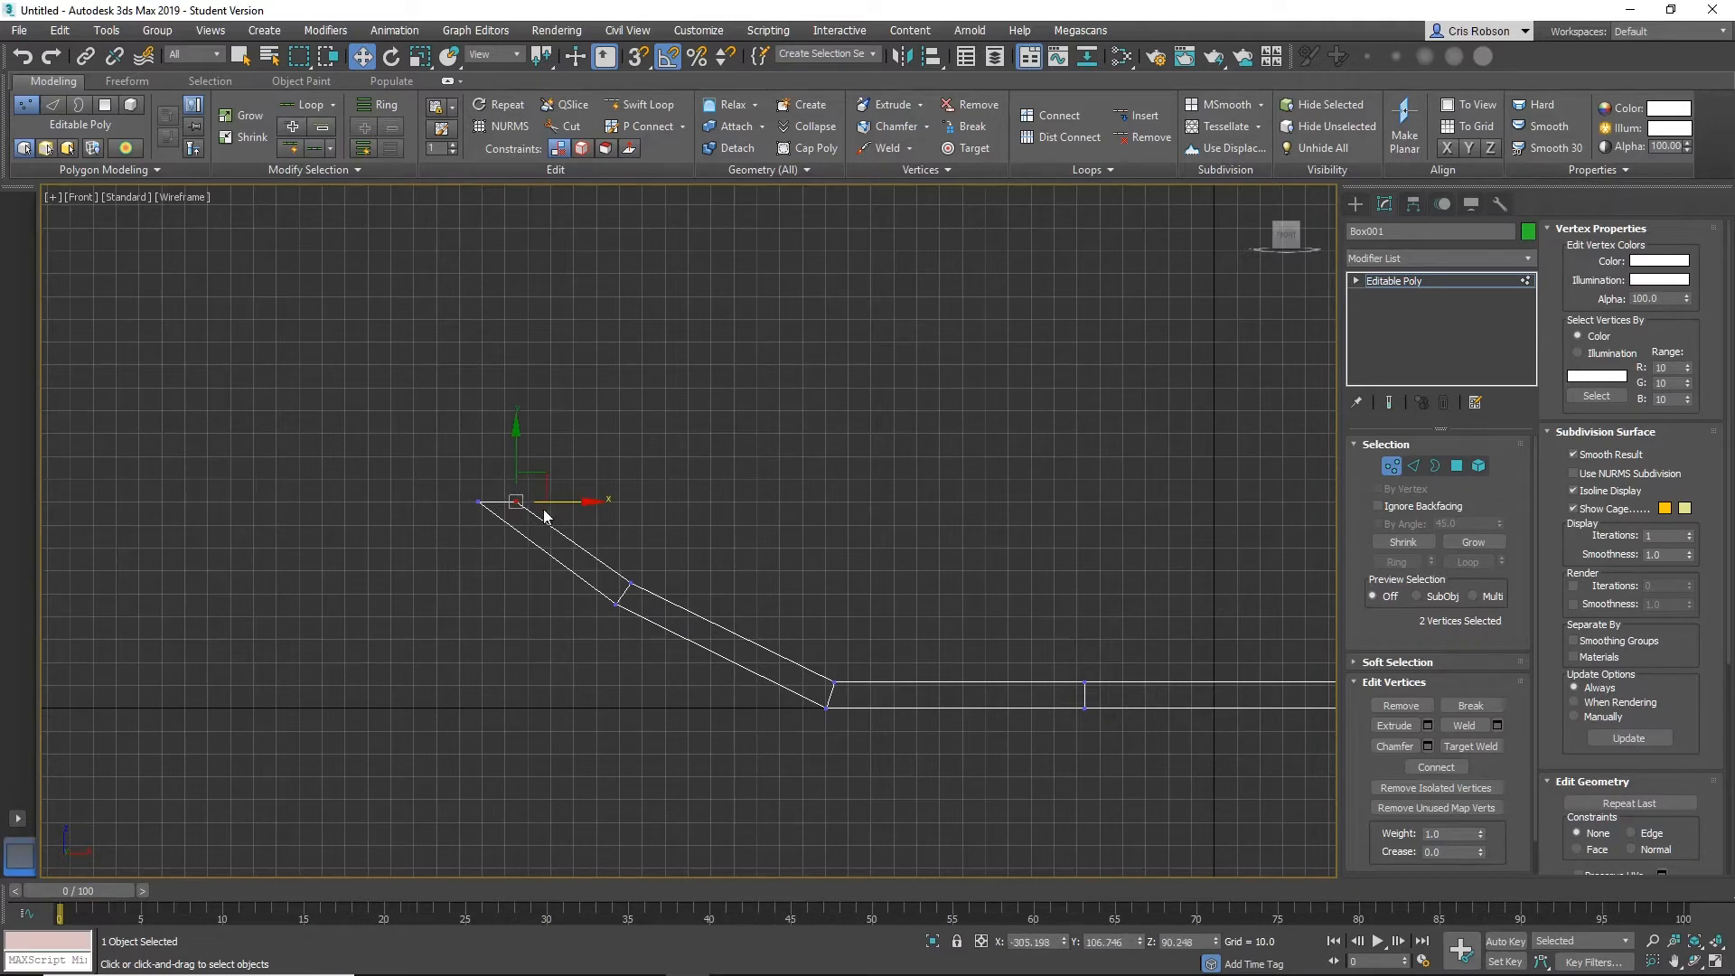
pyautogui.click(512, 597)
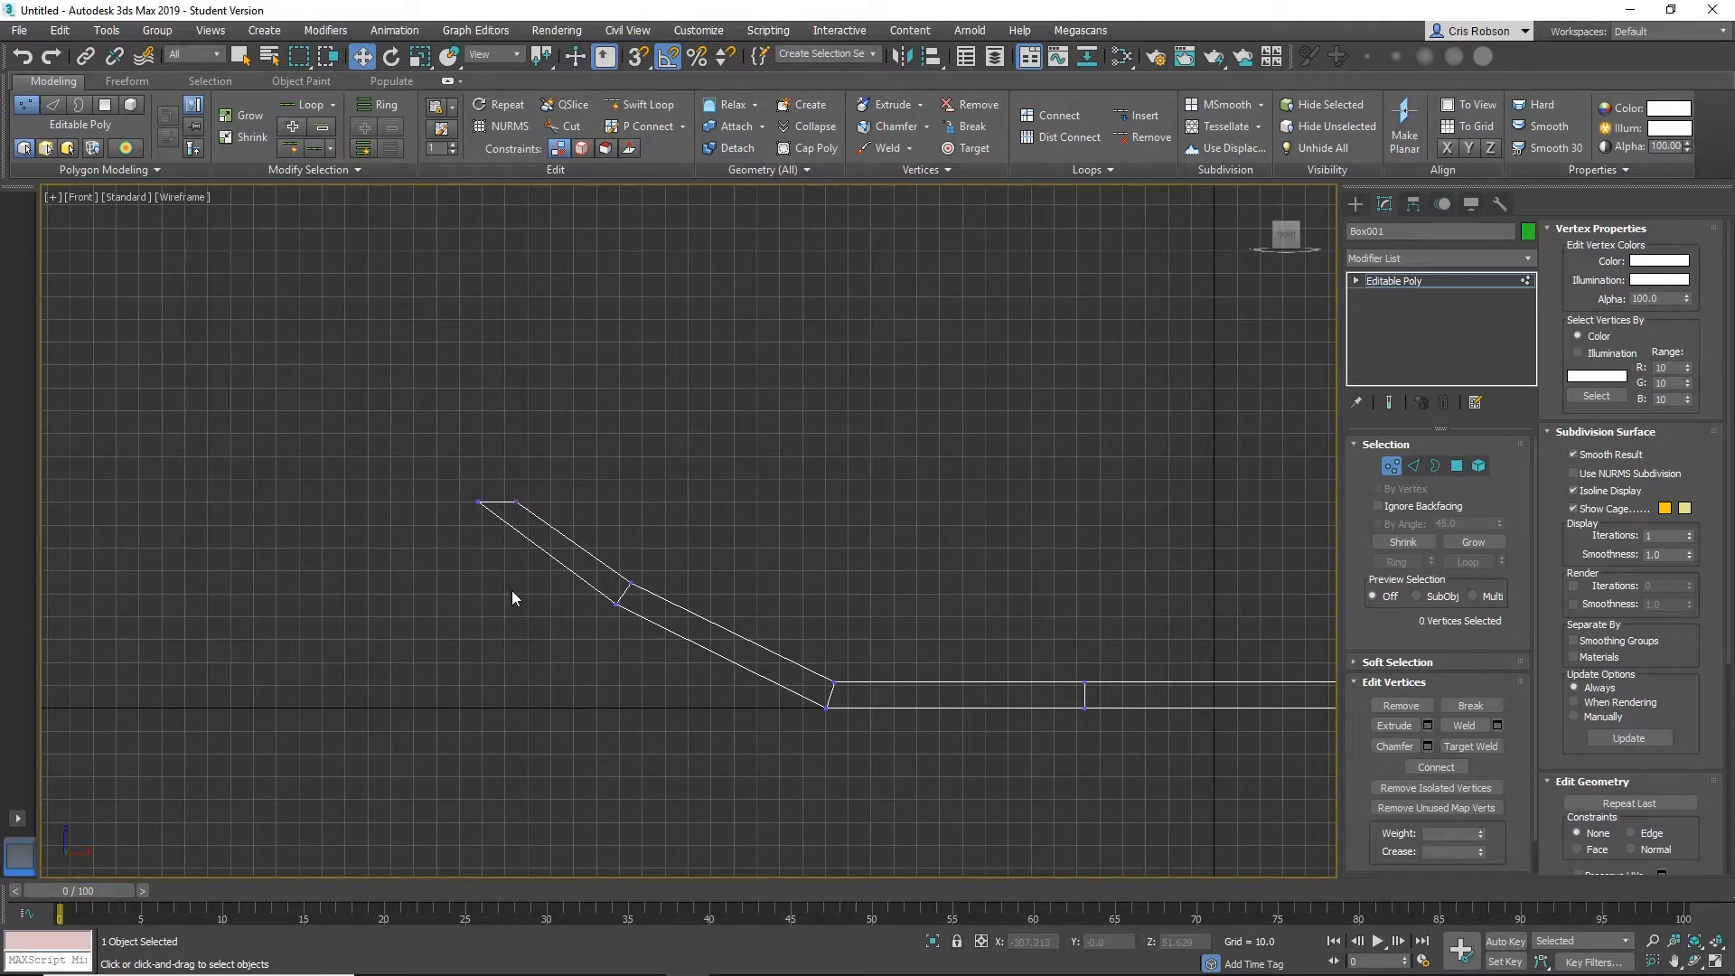
pyautogui.click(515, 501)
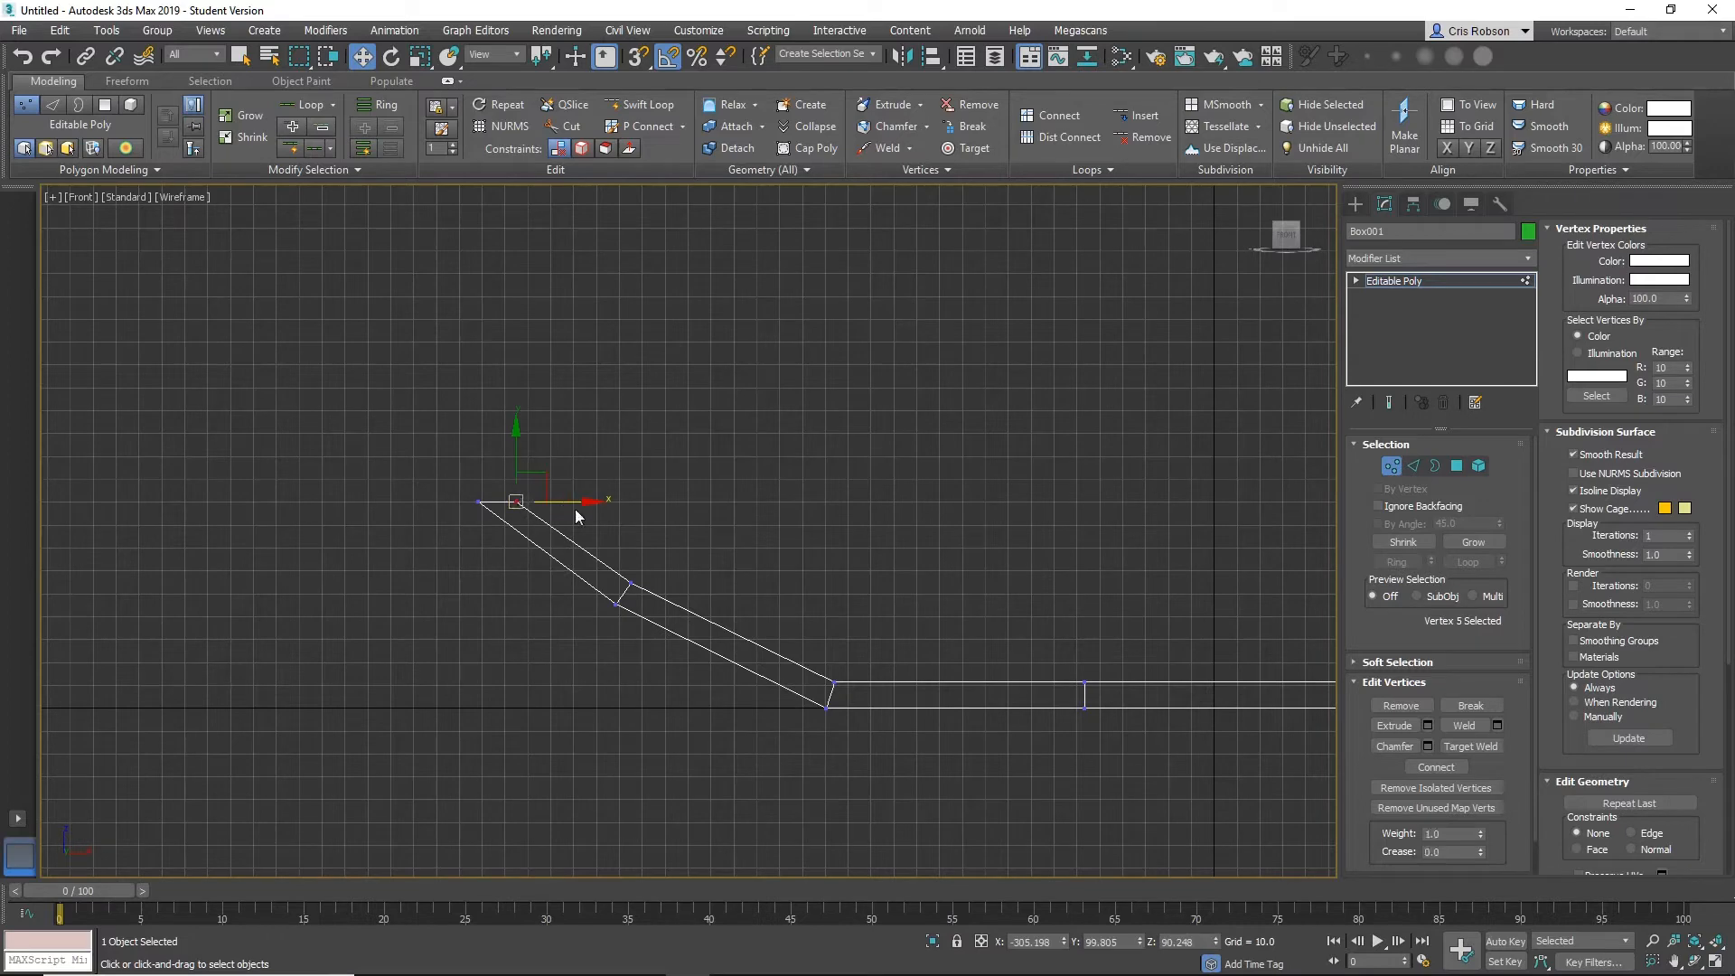
pyautogui.moveTo(575, 503)
pyautogui.mouseDown()
pyautogui.moveTo(609, 505)
pyautogui.moveTo(571, 509)
pyautogui.mouseUp()
pyautogui.hotkey('ctrl', 'z')
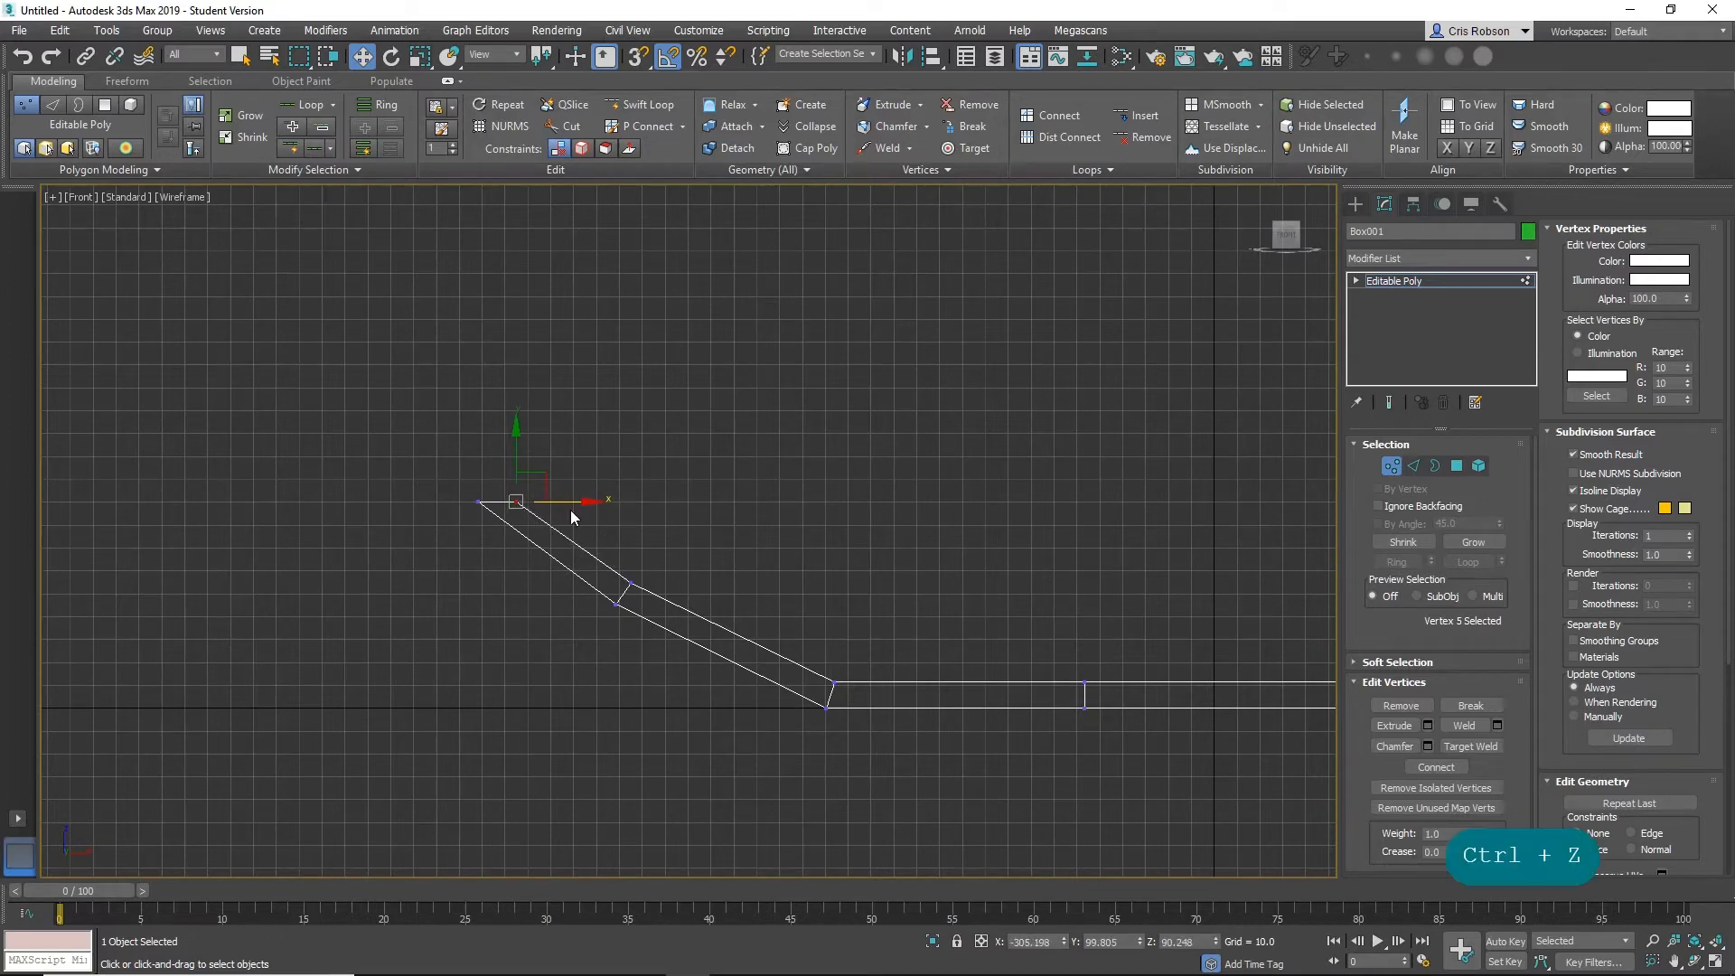
# Insert an edge loop across the middle of the raised section nearest the biped, move it outward to about X 179 and rotate it slightly.
pyautogui.moveTo(887, 663); pyautogui.dragTo(285, 551, button='middle')
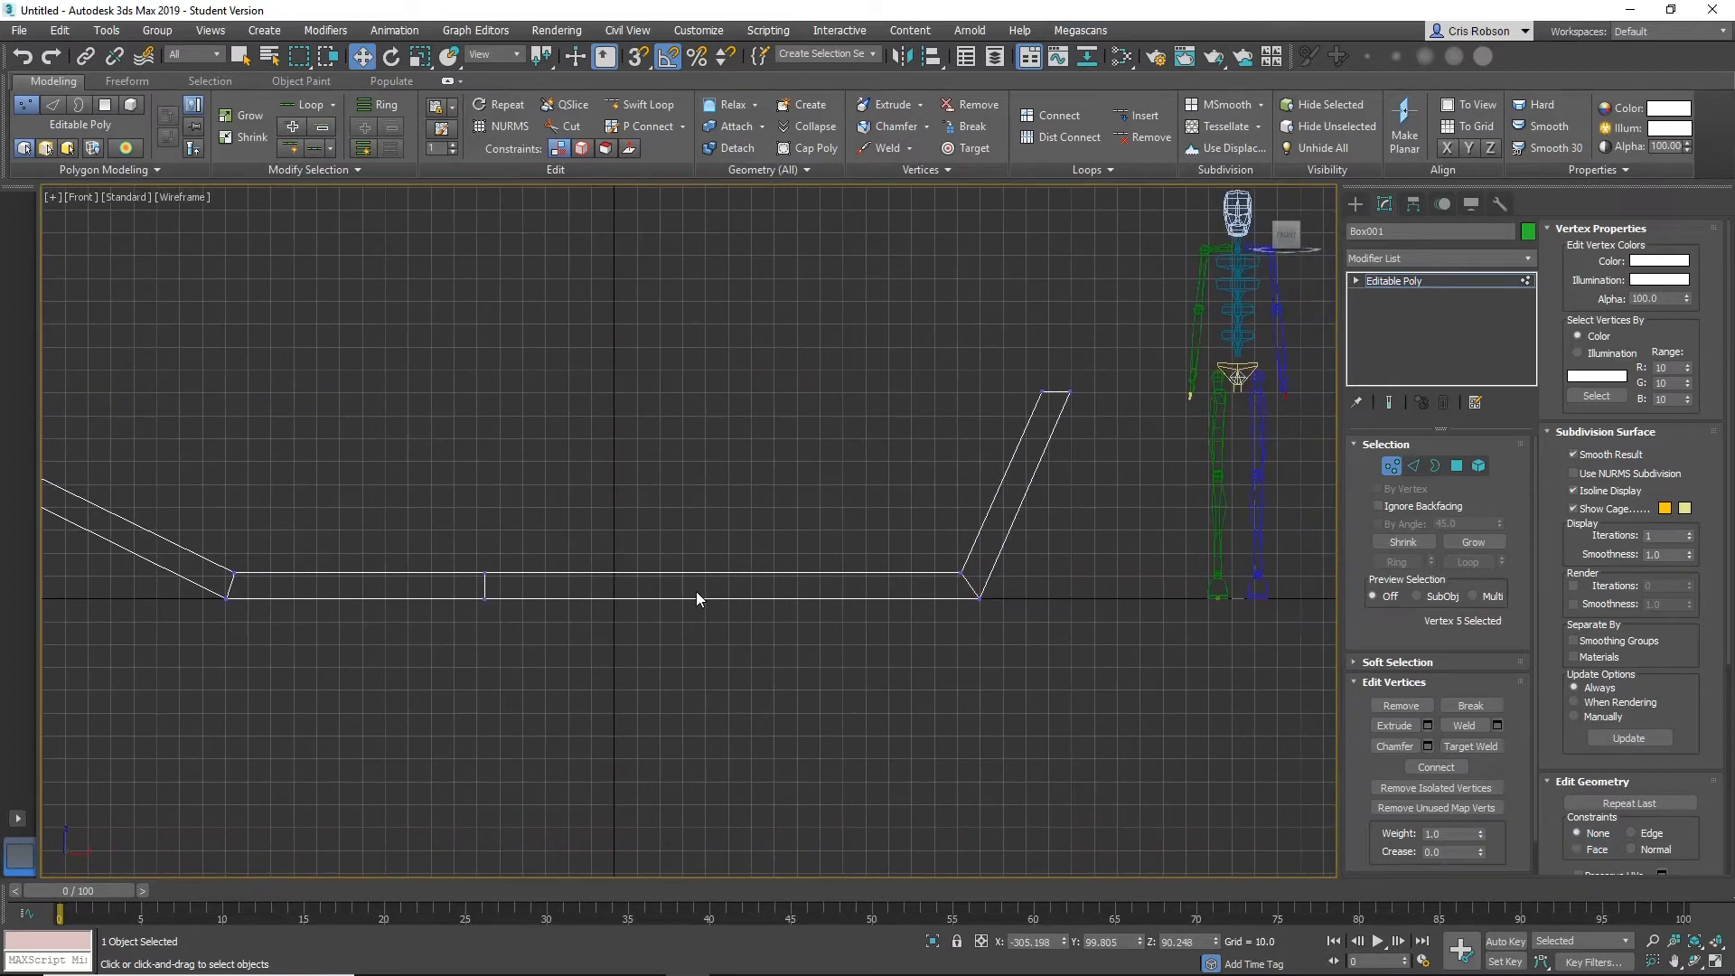
pyautogui.moveTo(562, 594); pyautogui.dragTo(580, 667, button='middle')
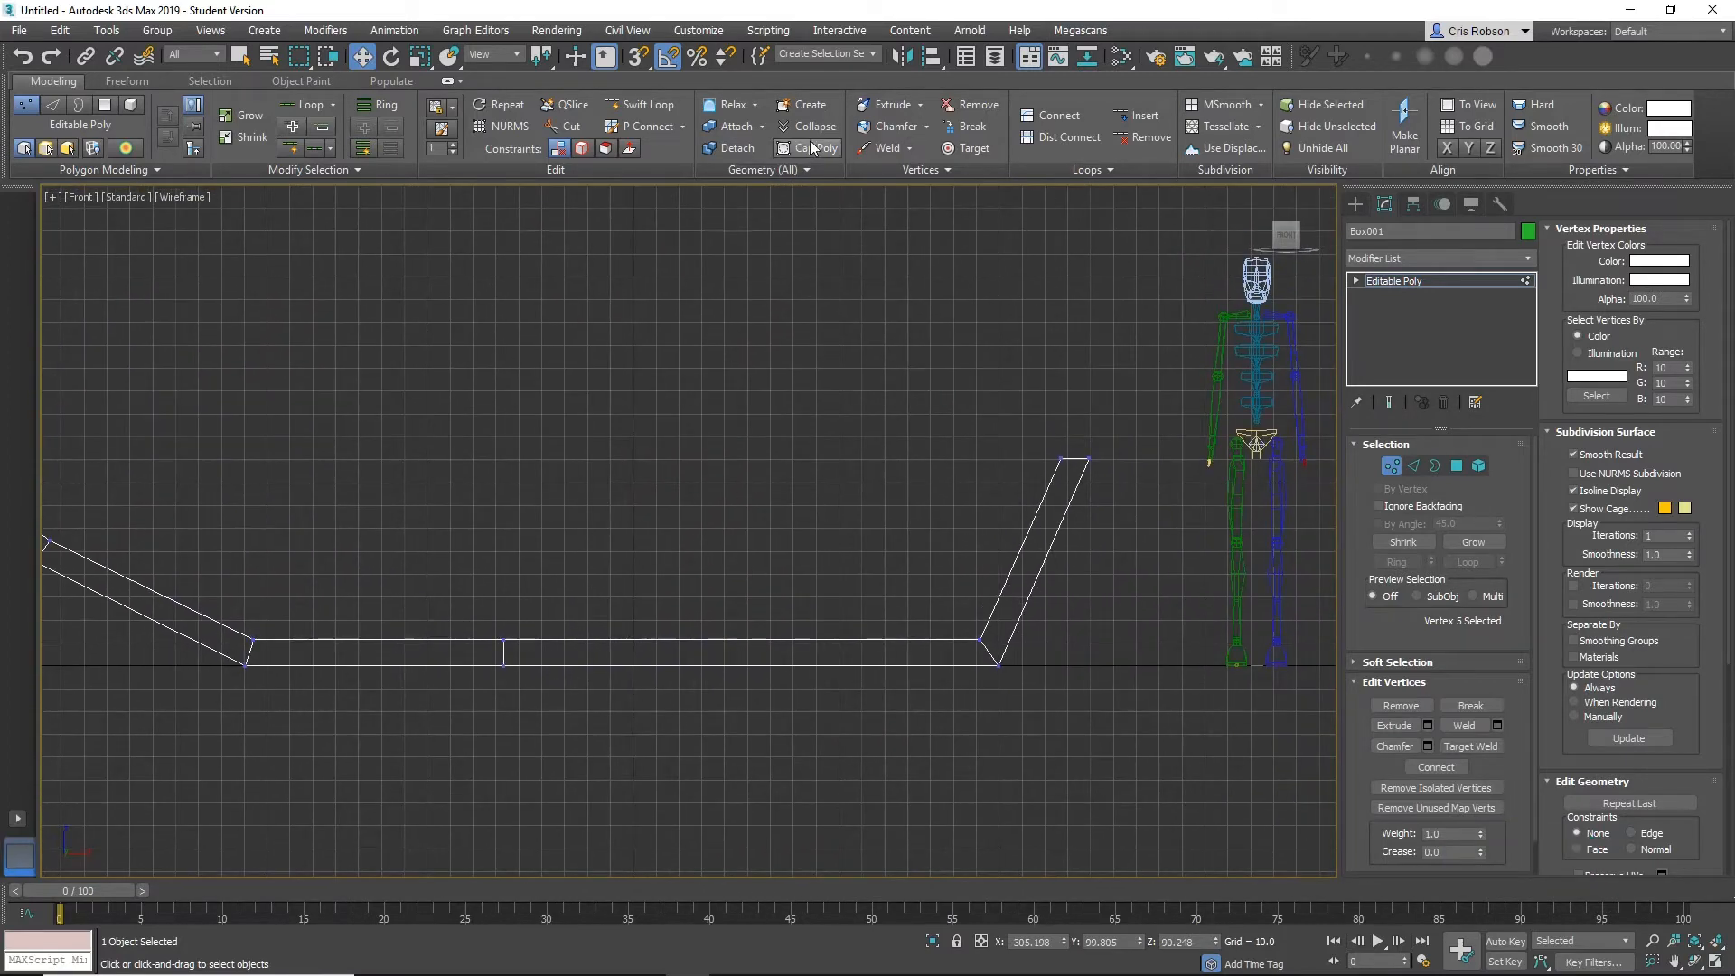
pyautogui.click(643, 105)
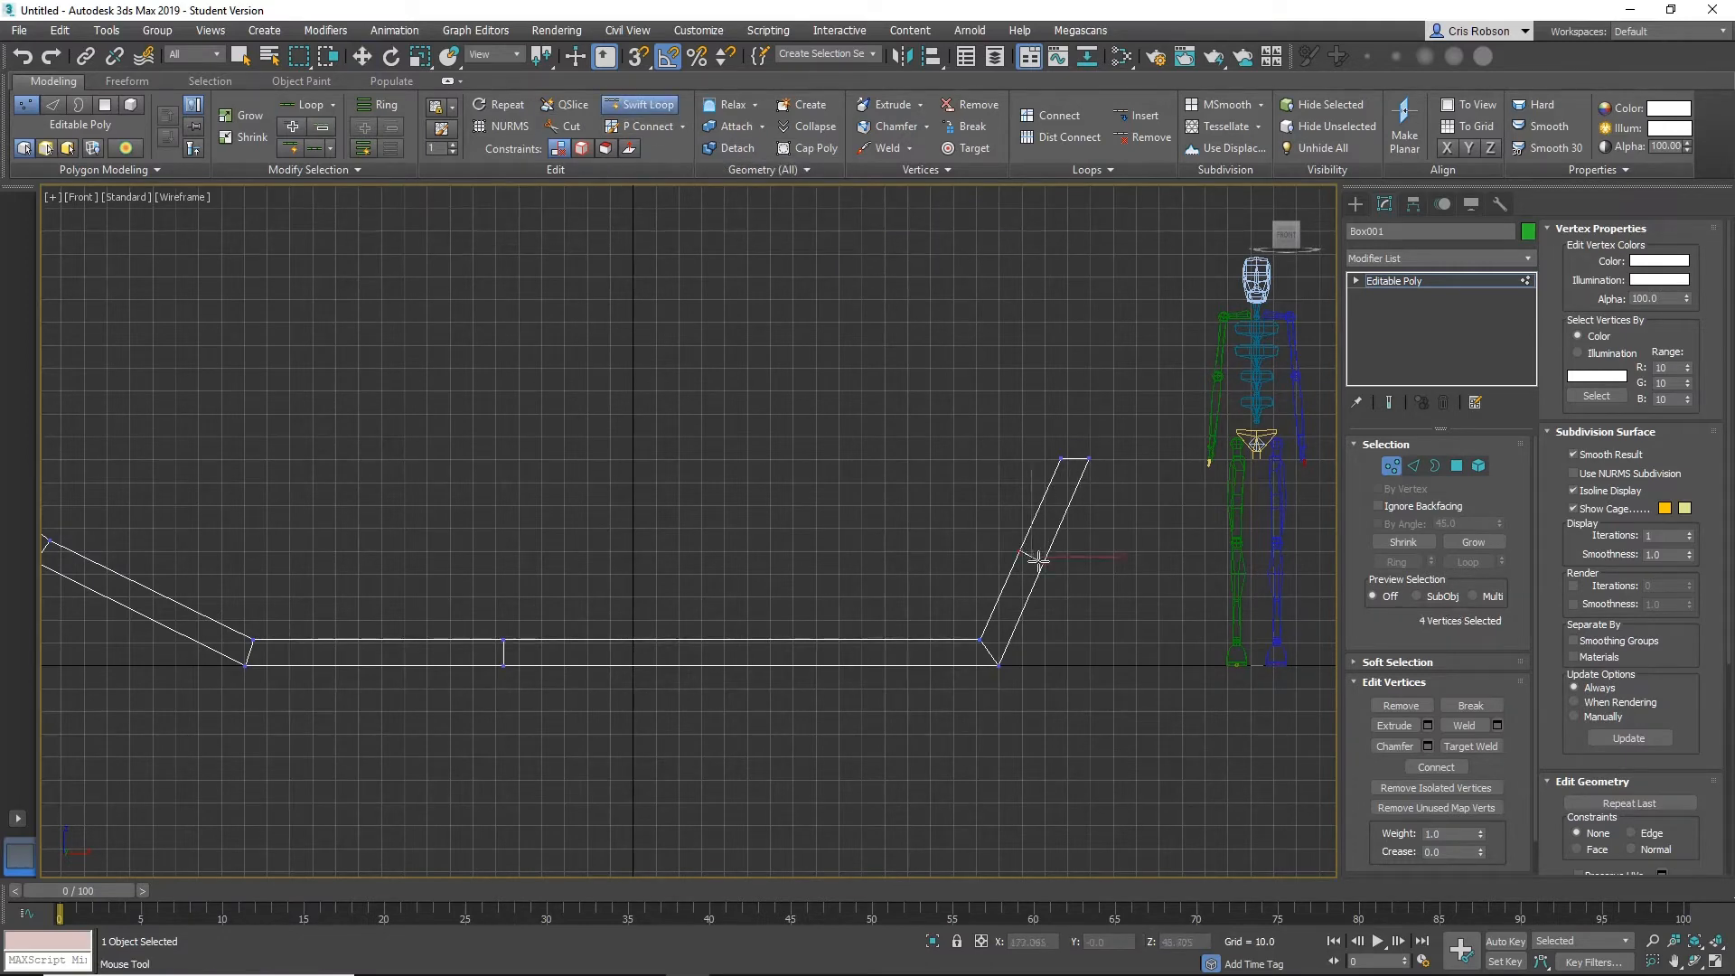
pyautogui.click(1030, 558)
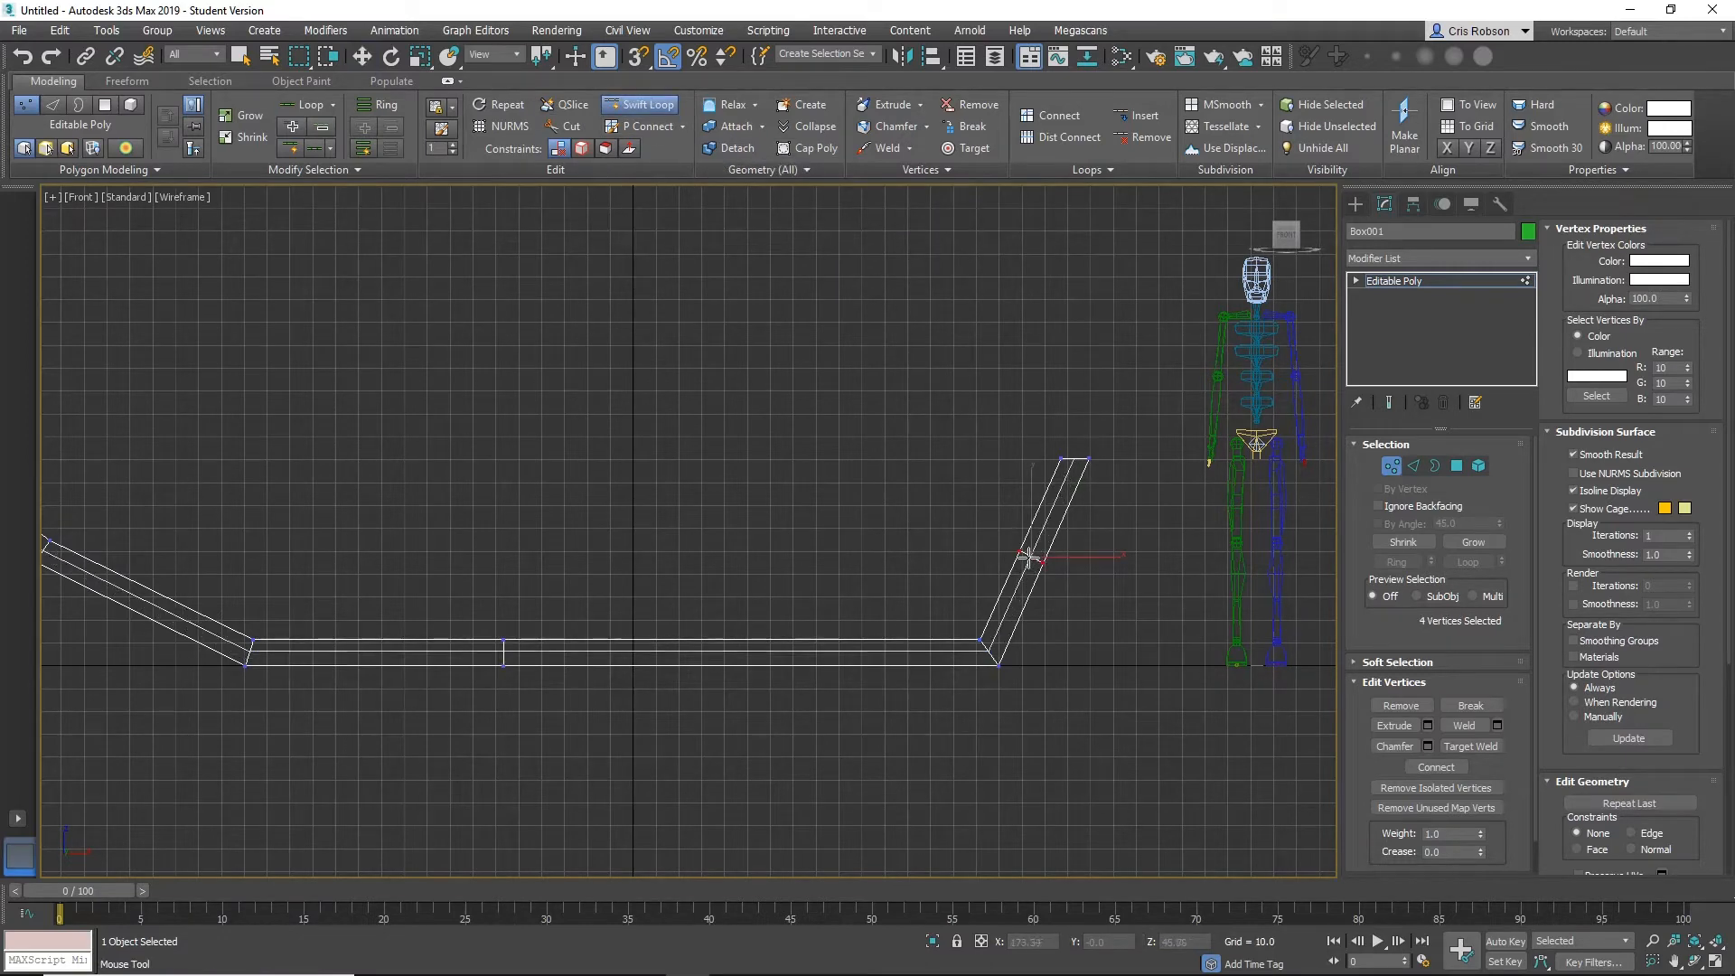
pyautogui.rightClick(946, 533)
pyautogui.moveTo(1084, 557); pyautogui.dragTo(1095, 560)
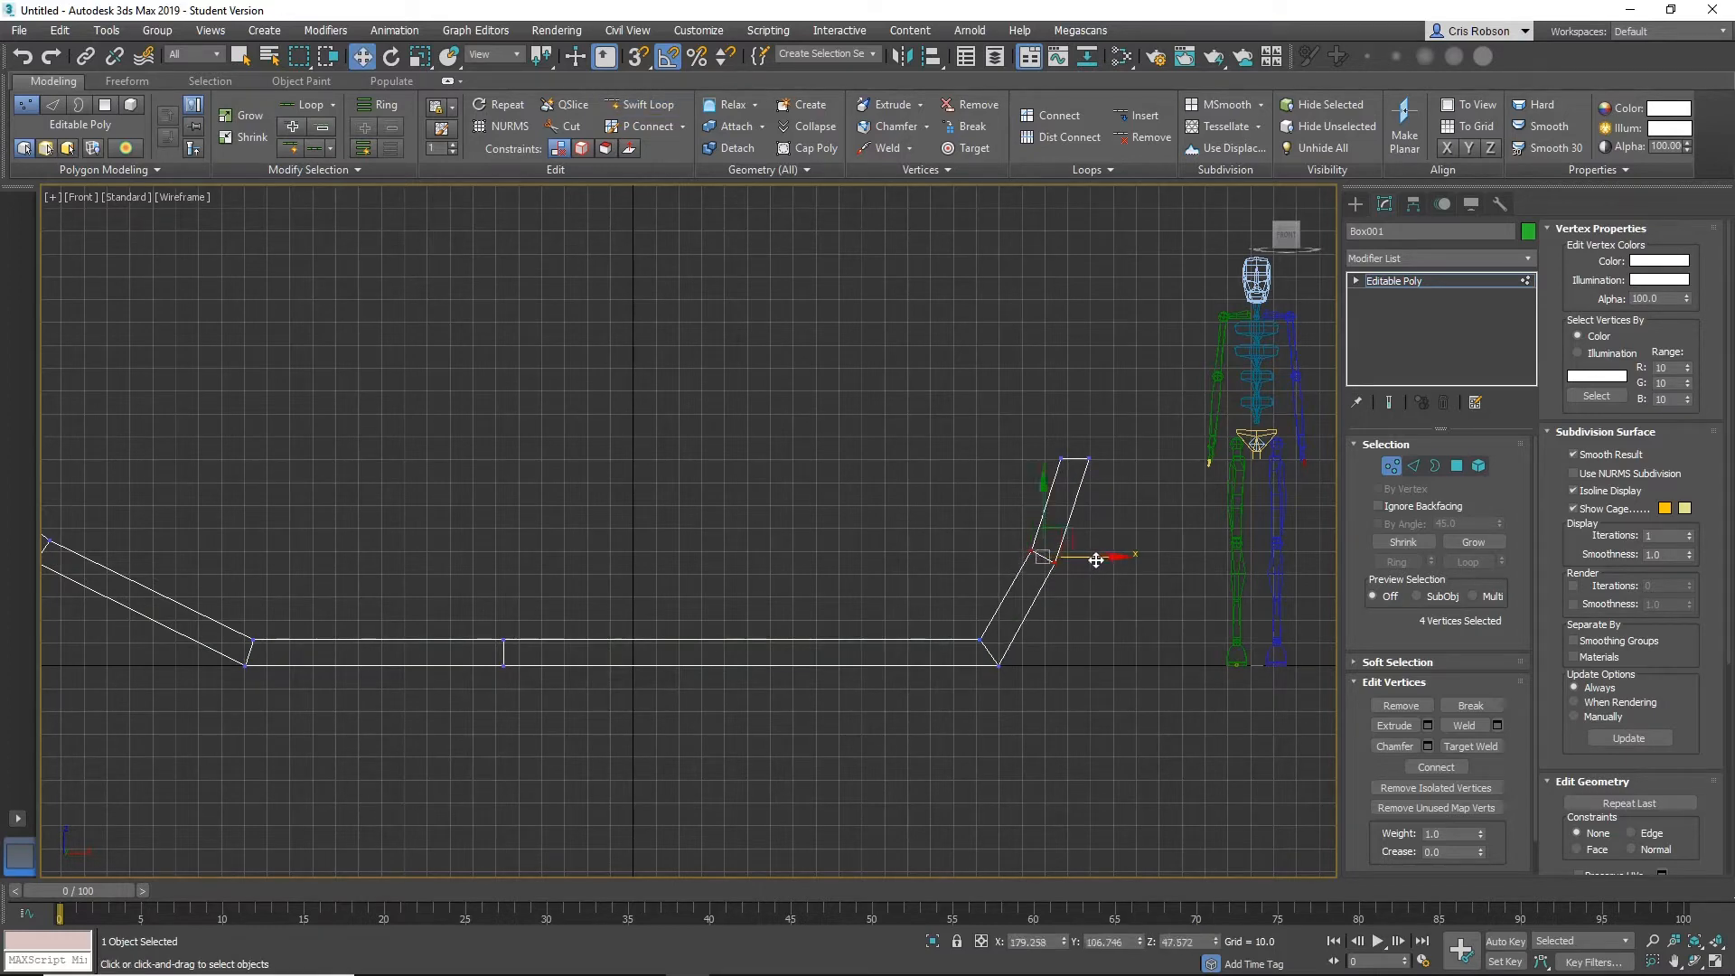
pyautogui.press('e')
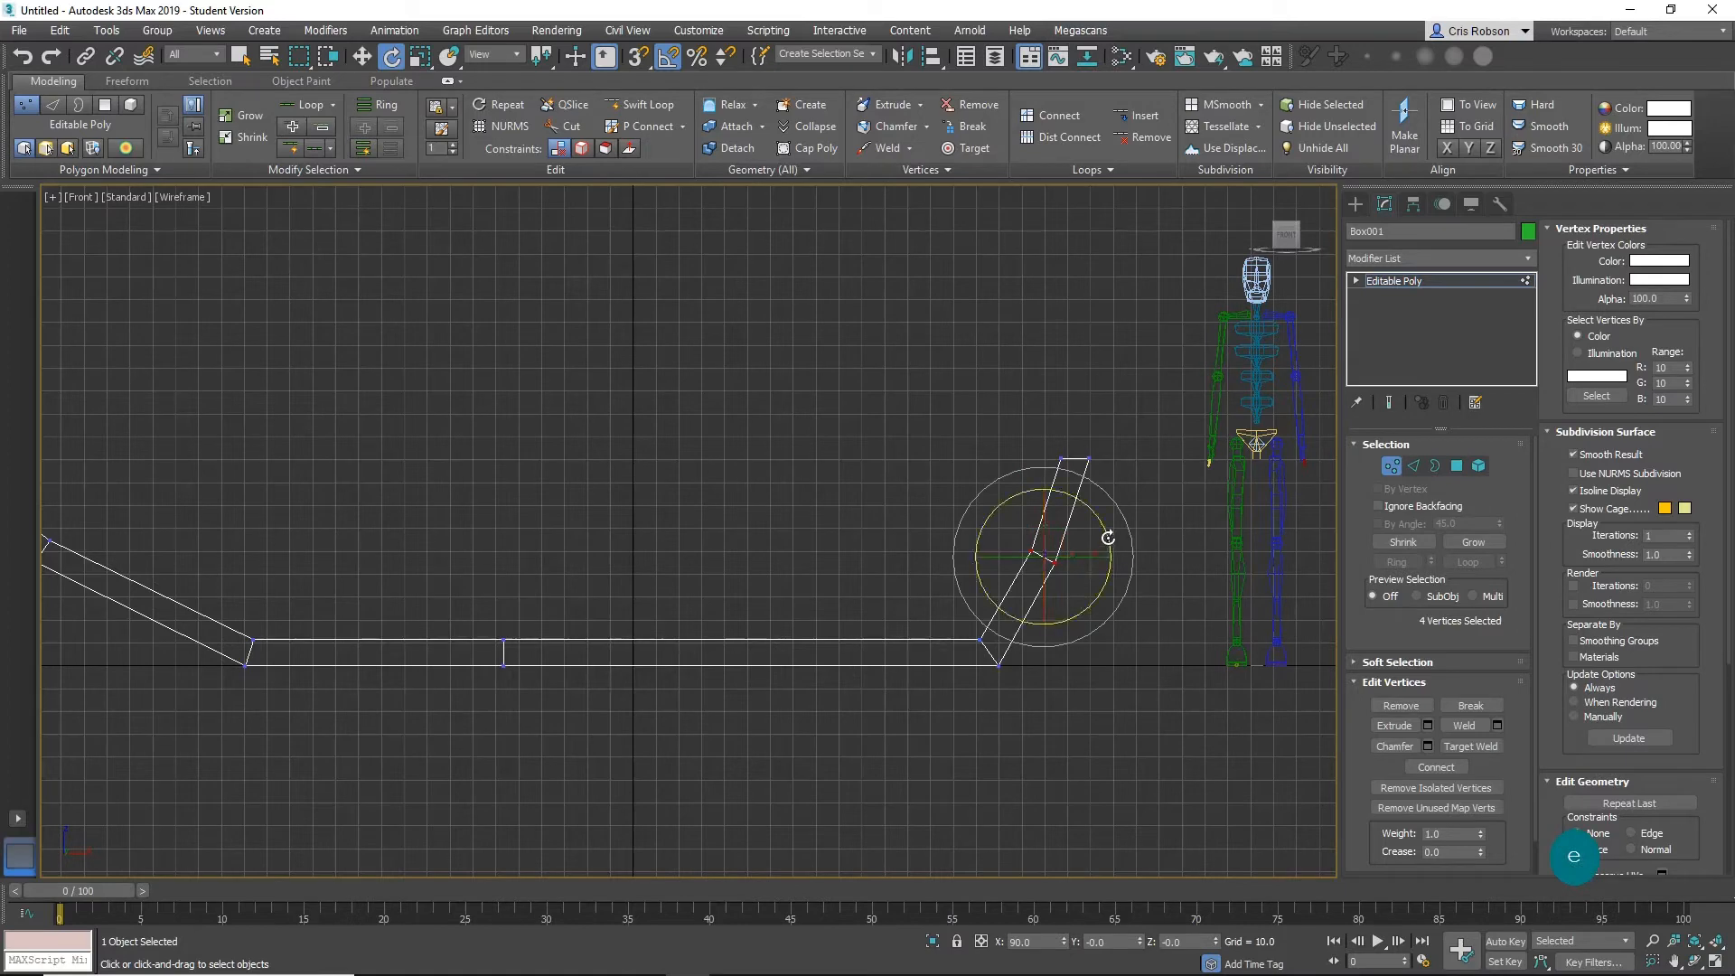
# Insert an edge loop across the lower sloped section at the end farthest from the biped and move it slightly downward to curve the bend.
pyautogui.moveTo(786, 530); pyautogui.dragTo(1101, 498, button='middle')
pyautogui.moveTo(385, 505); pyautogui.dragTo(327, 591)
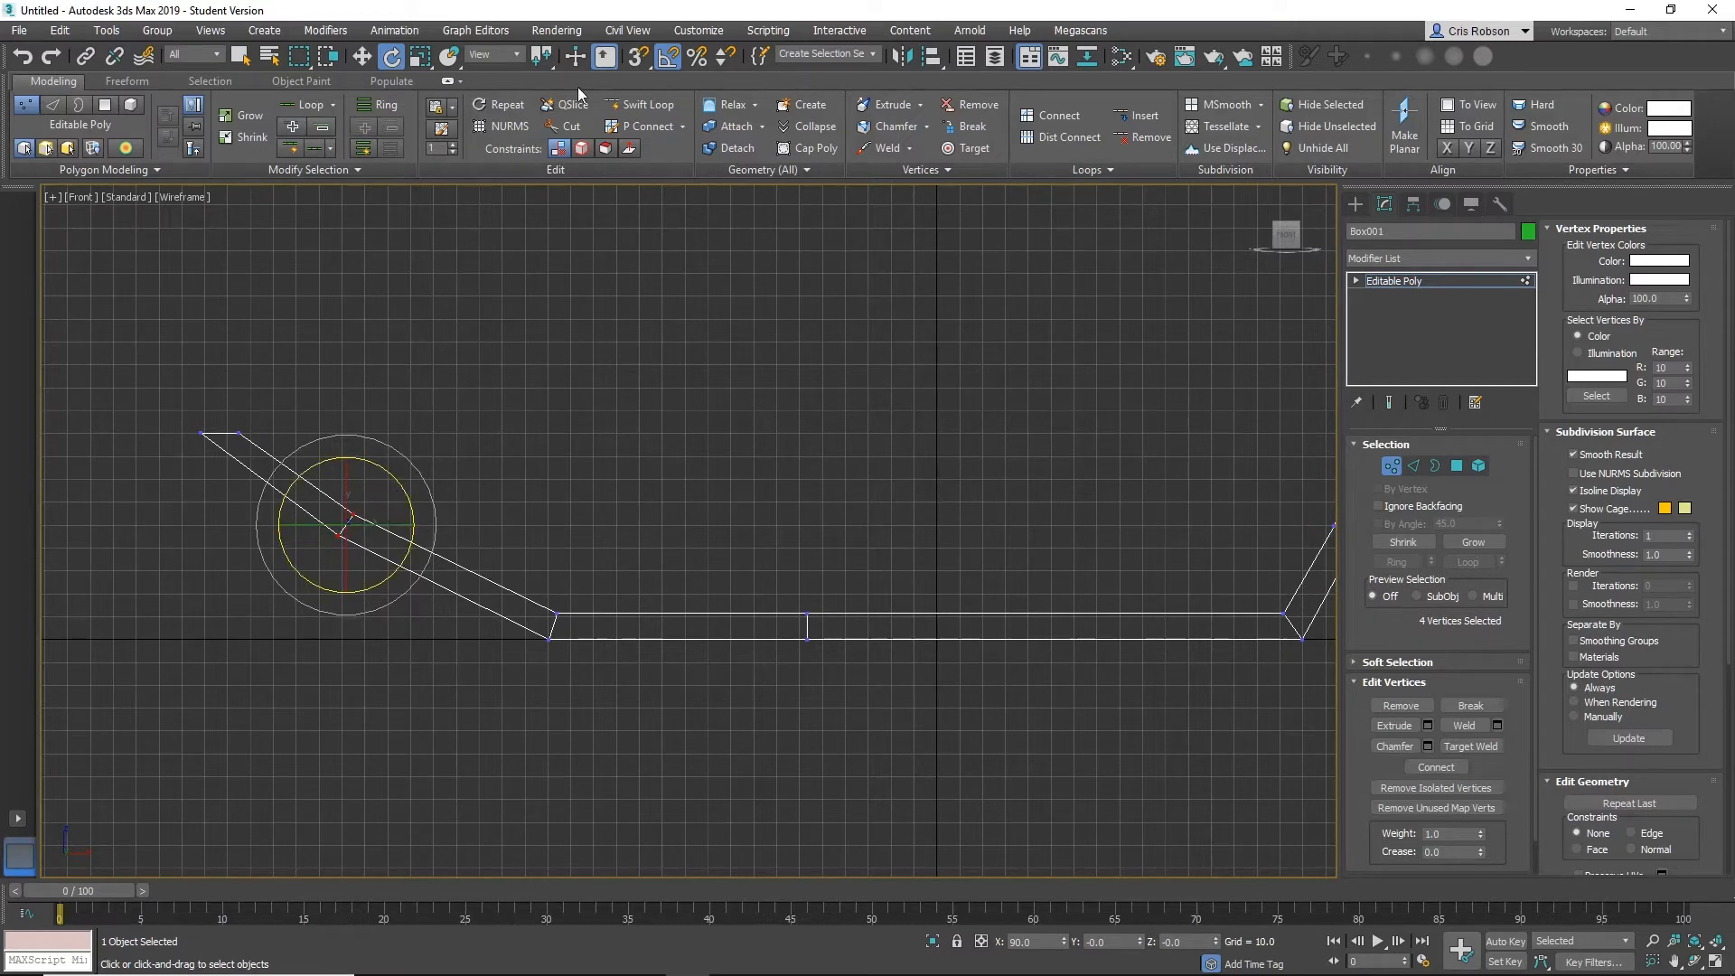
pyautogui.click(643, 104)
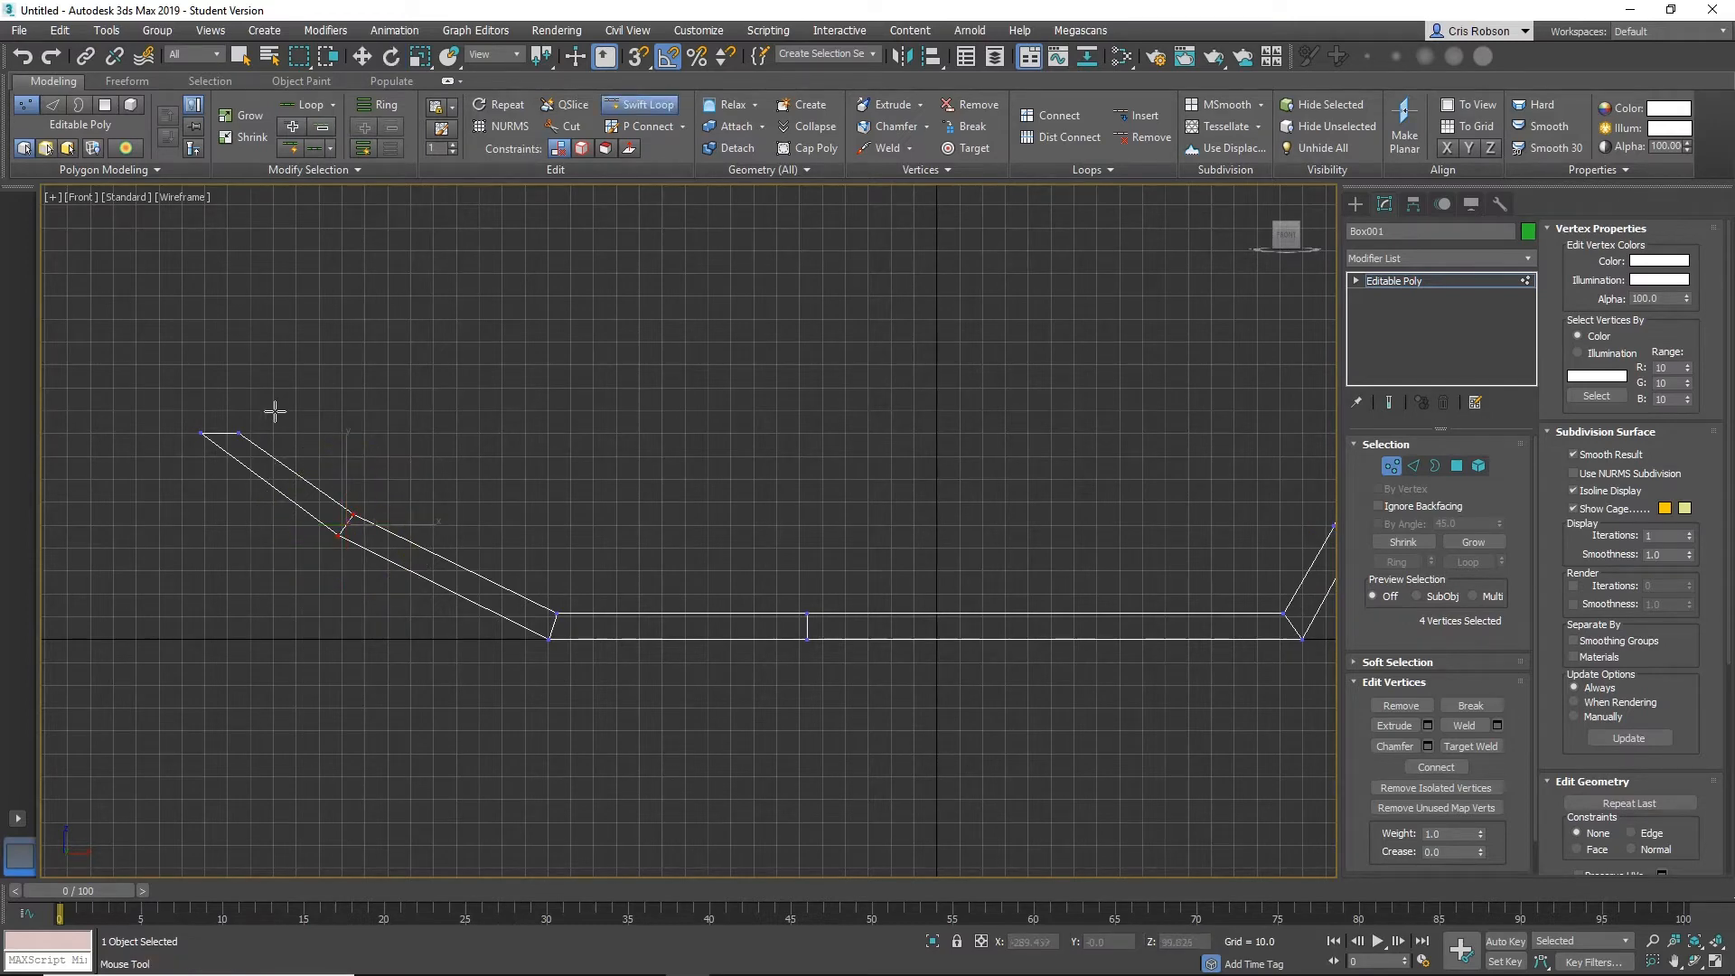
pyautogui.click(448, 575)
pyautogui.press('w')
pyautogui.moveTo(470, 547); pyautogui.dragTo(464, 560)
# Move the four vertices at the upper bend of the far end outward and down to about X -260, Z 48.
pyautogui.click(392, 468)
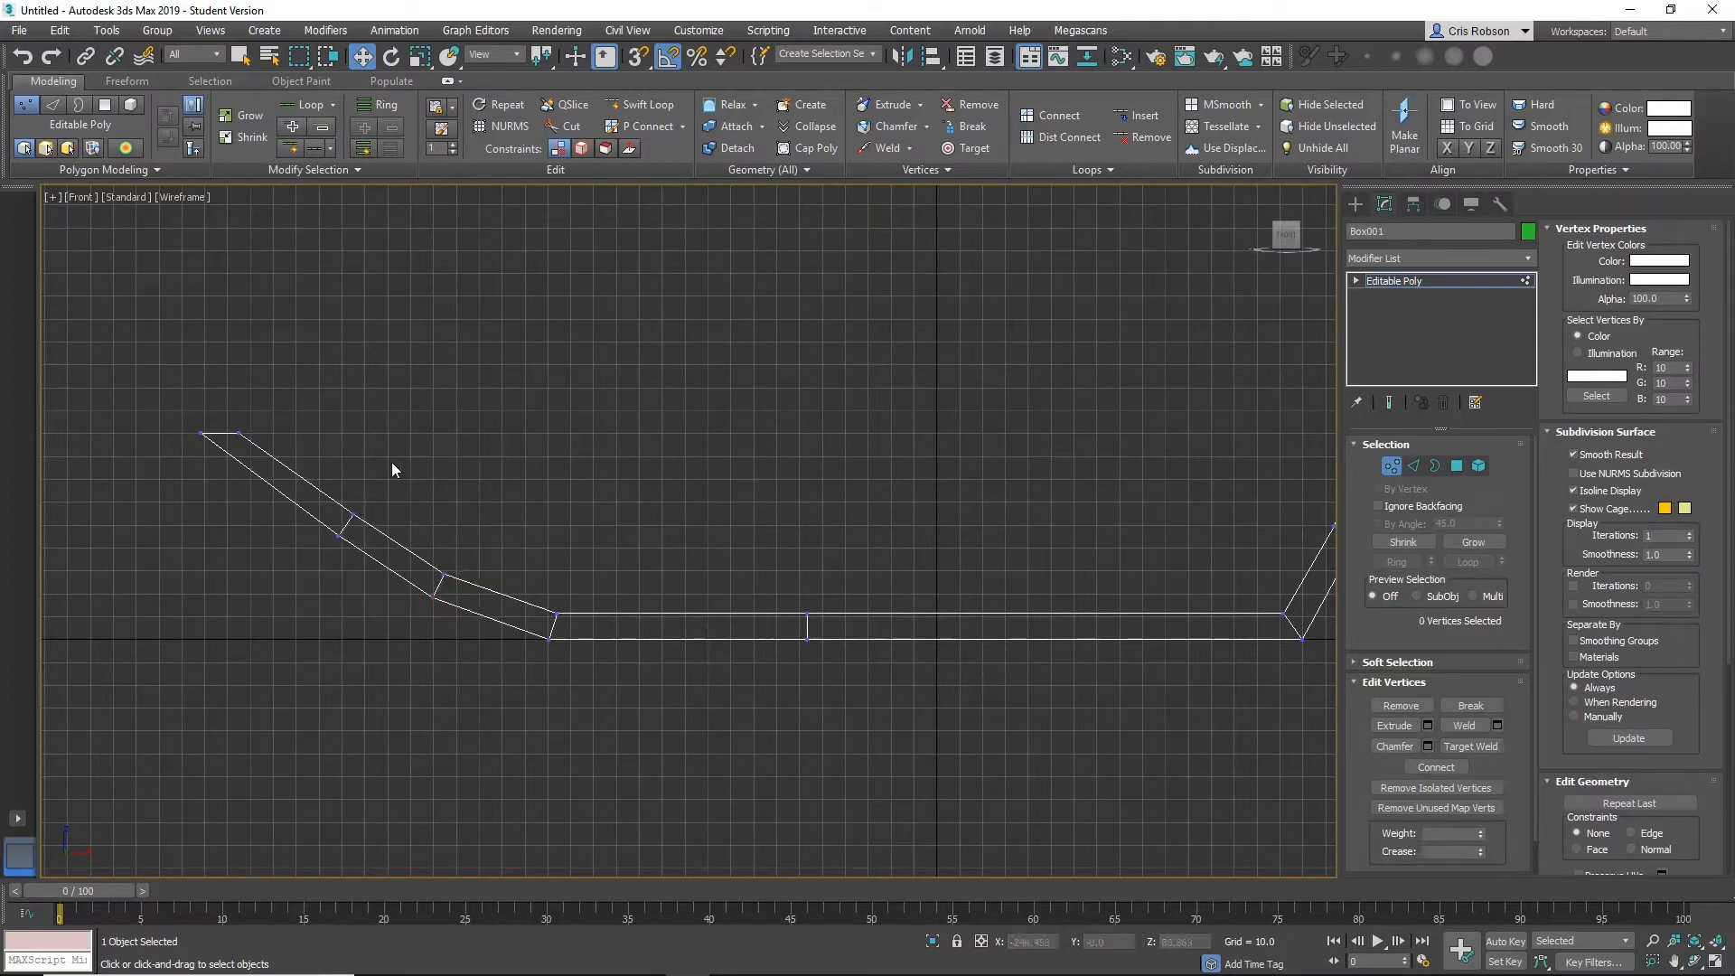
pyautogui.moveTo(318, 560); pyautogui.dragTo(318, 561)
pyautogui.moveTo(379, 499); pyautogui.dragTo(367, 512)
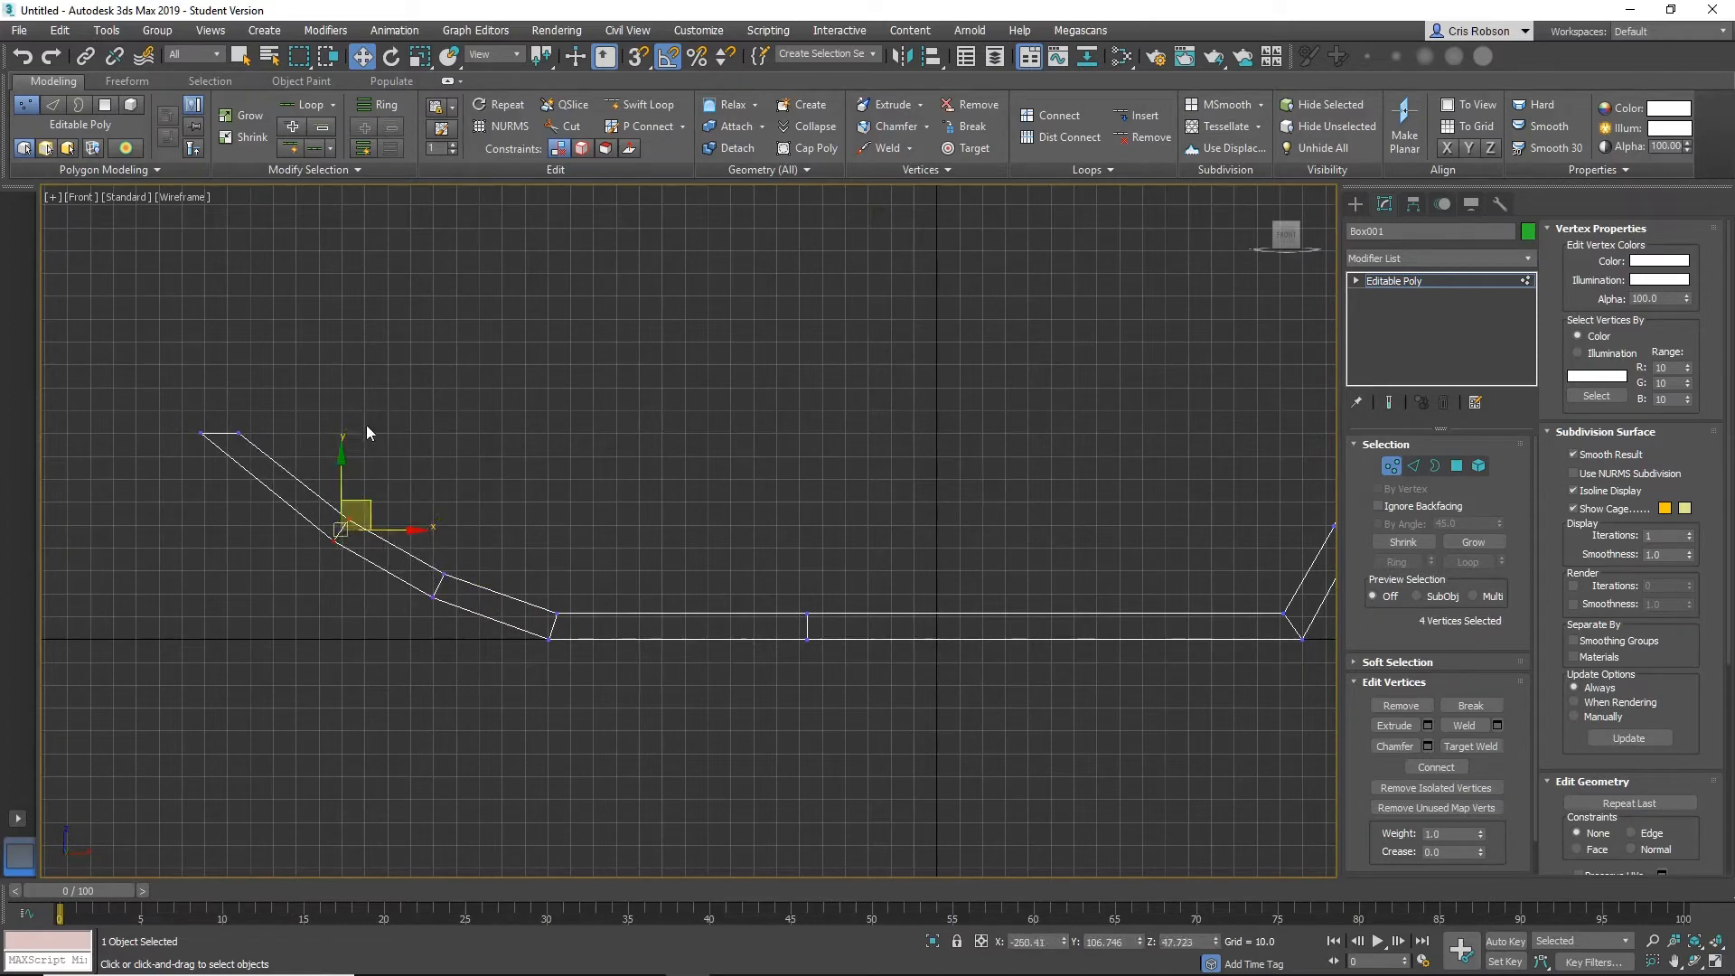
# Insert an edge loop across the uppermost section of the far end and move it to about X -289, Z 68.
pyautogui.click(642, 106)
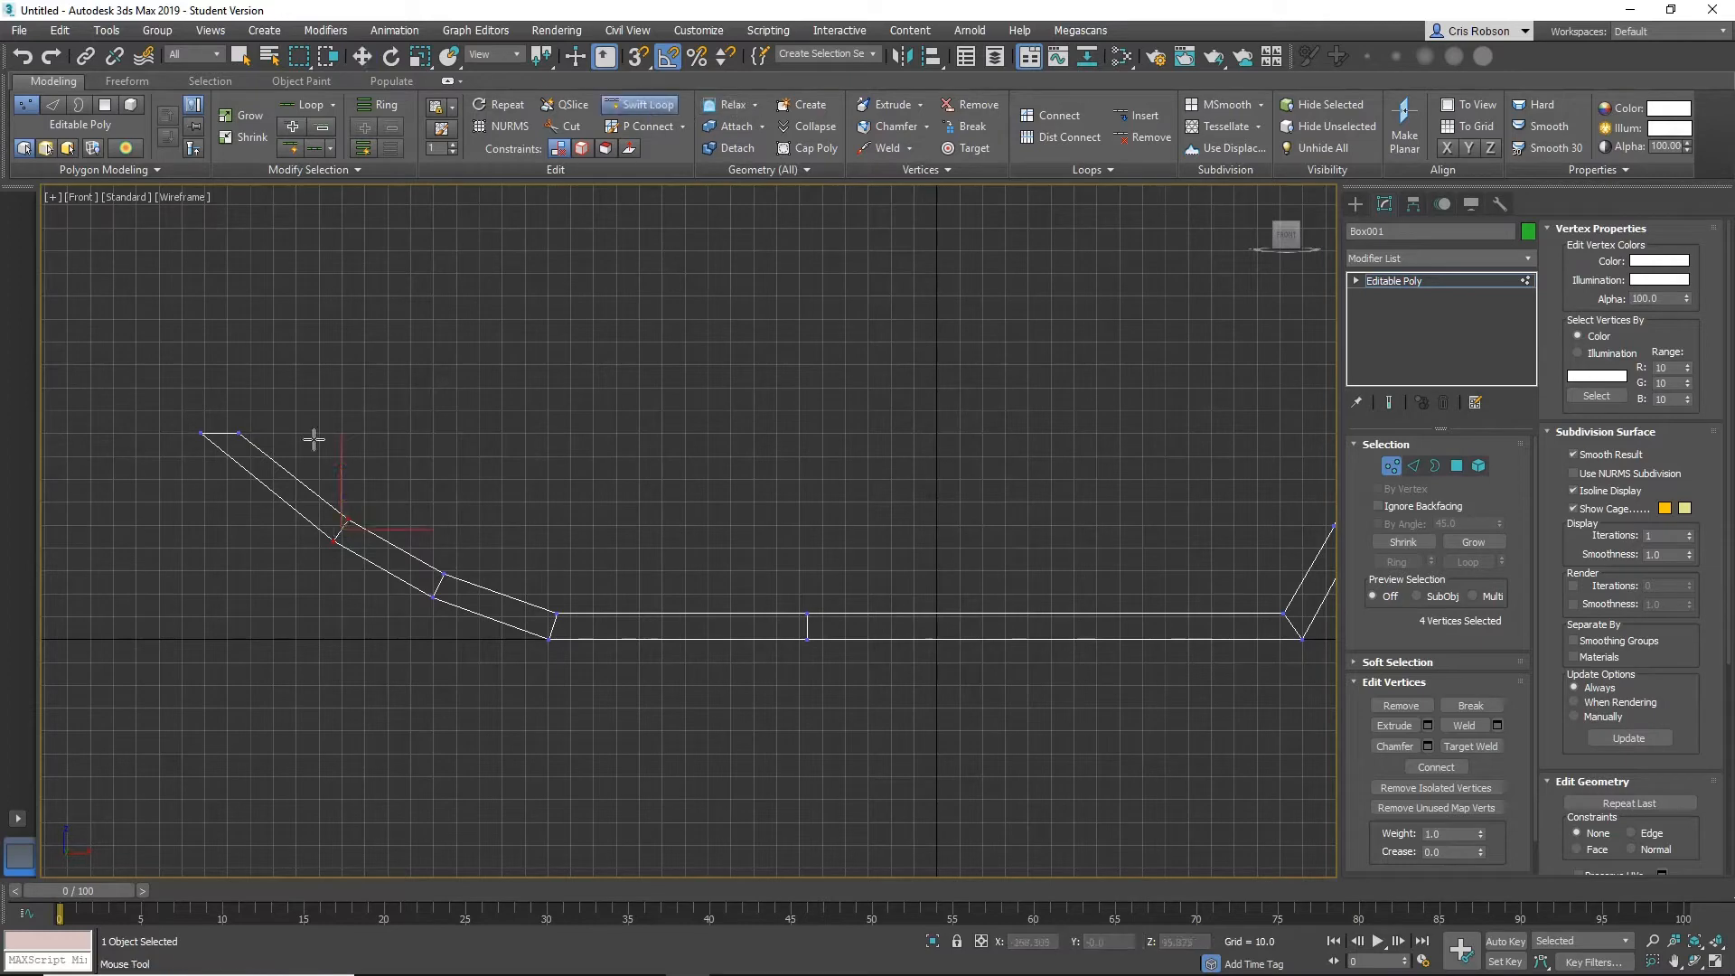
pyautogui.click(274, 488)
pyautogui.rightClick(274, 488)
pyautogui.moveTo(316, 463); pyautogui.dragTo(306, 462)
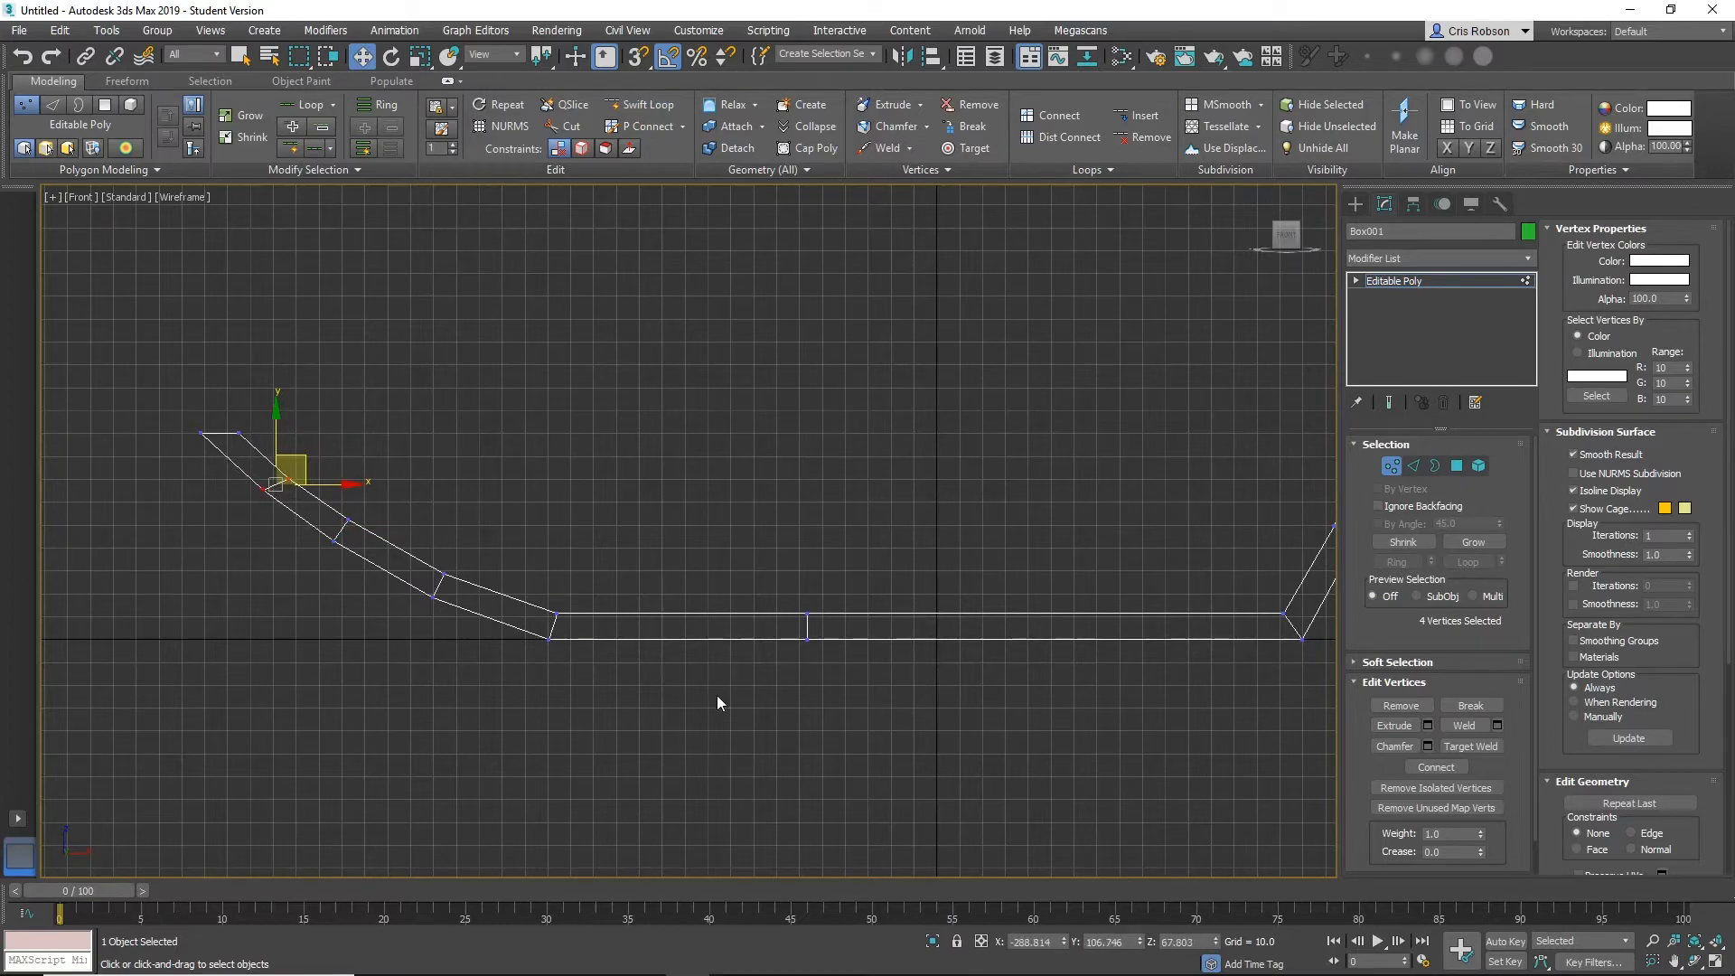
# In the Perspective view, insert a lengthwise edge loop around the whole profile, halfway through its thickness.
pyautogui.moveTo(717, 701); pyautogui.dragTo(528, 660, button='middle')
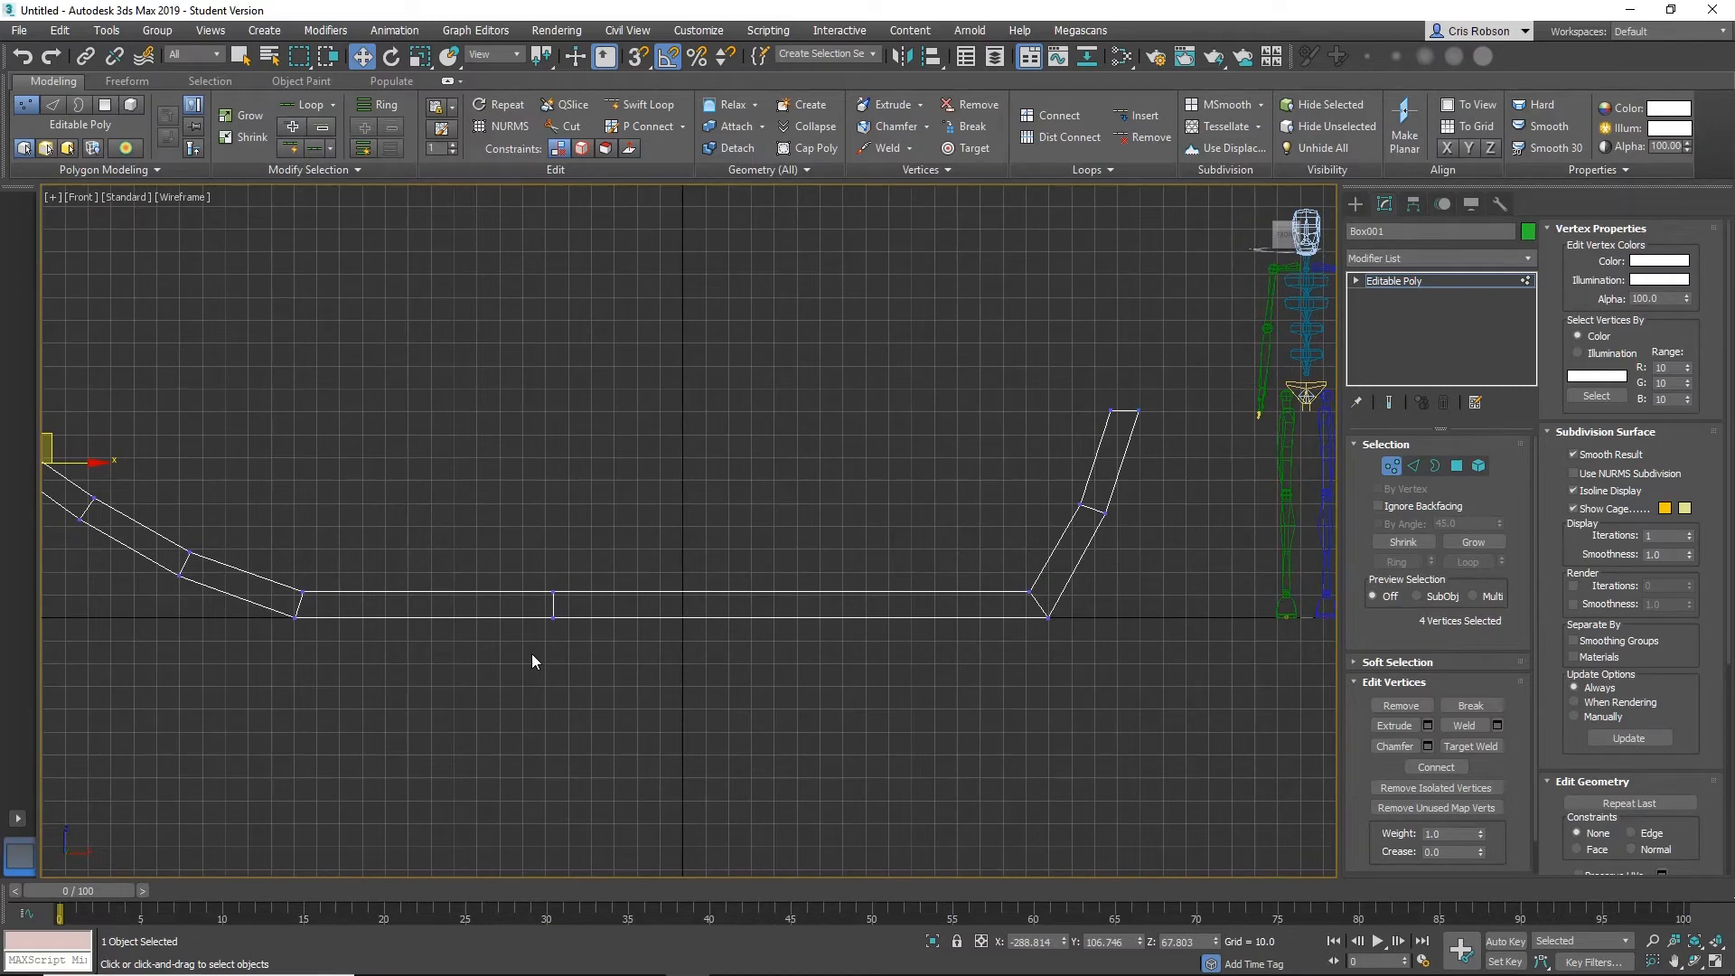
pyautogui.moveTo(568, 699); pyautogui.dragTo(682, 705, button='middle')
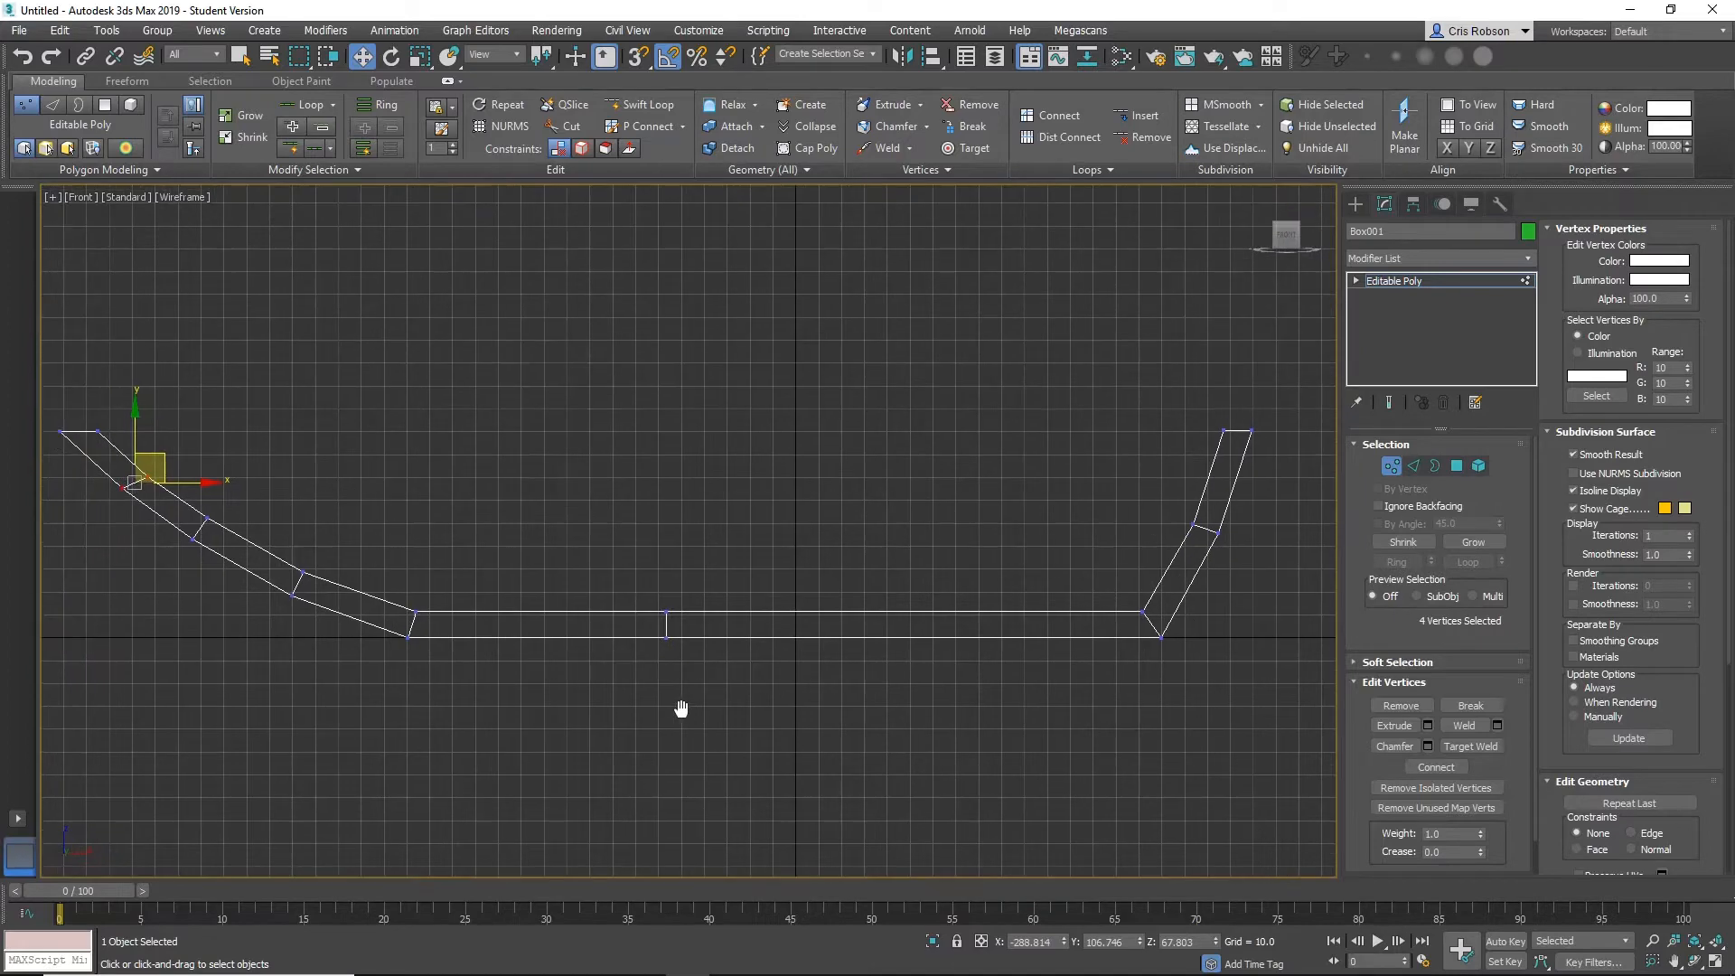
pyautogui.press('p')
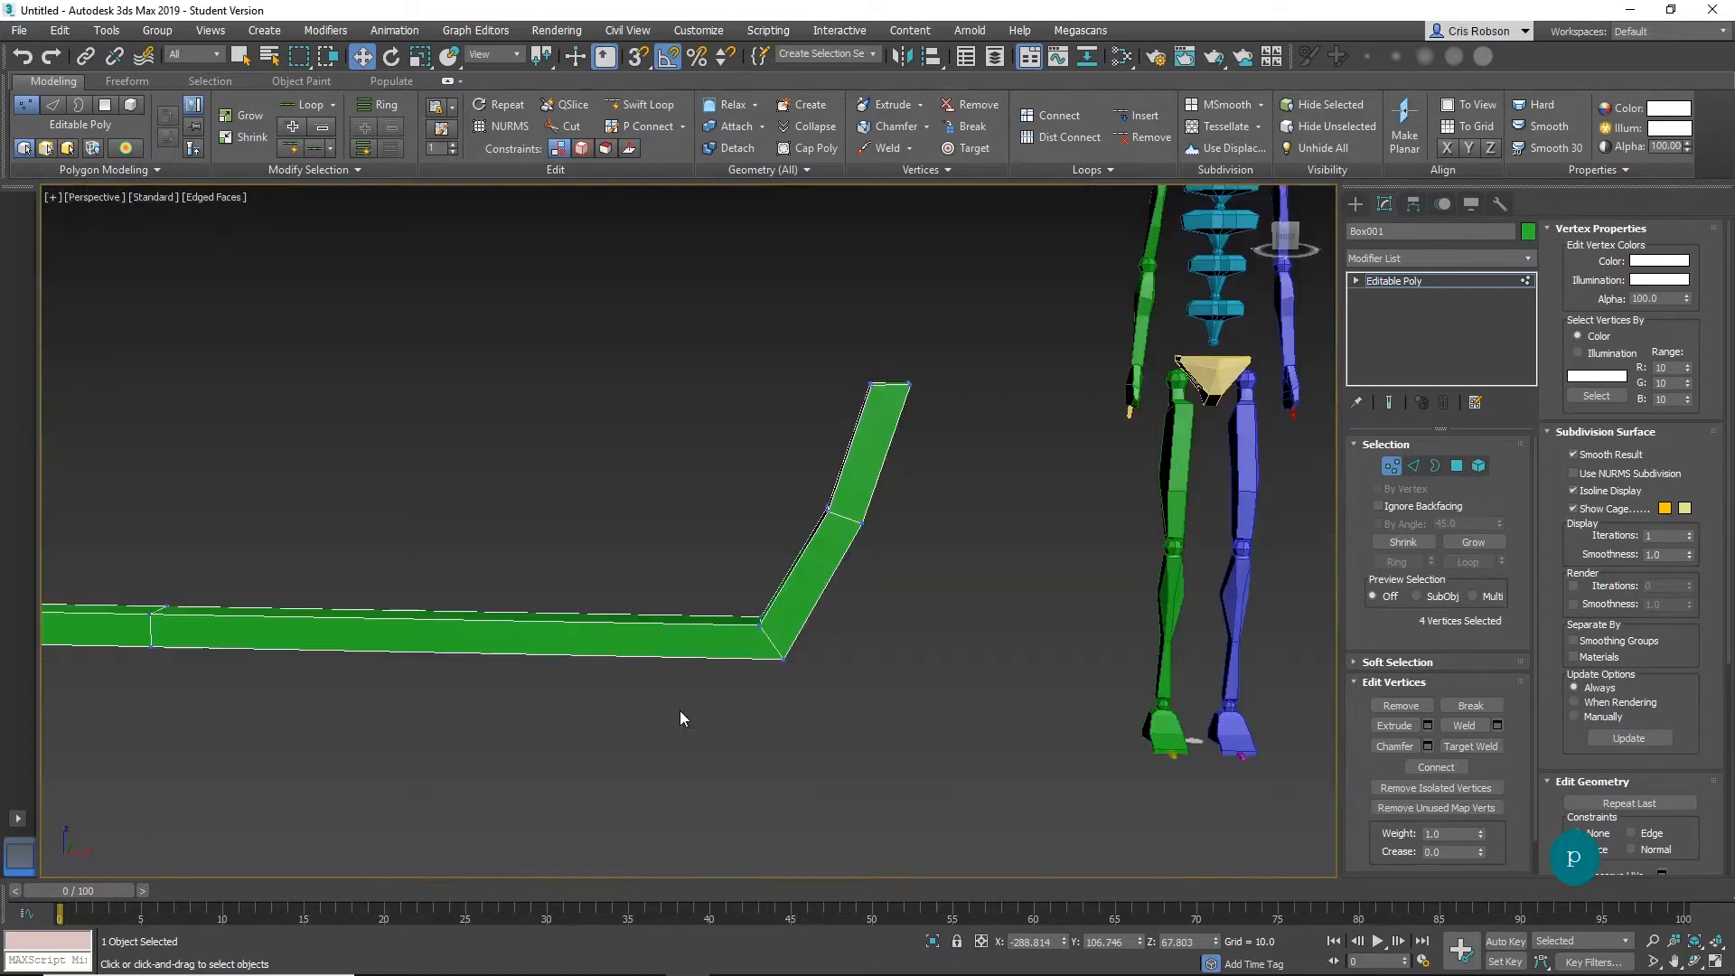
pyautogui.moveTo(681, 690)
pyautogui.keyDown('alt'); pyautogui.mouseDown(button='middle')
pyautogui.moveTo(743, 701)
pyautogui.moveTo(619, 645)
pyautogui.moveTo(779, 660)
pyautogui.moveTo(561, 666)
pyautogui.moveTo(527, 720)
pyautogui.moveTo(672, 684)
pyautogui.moveTo(654, 639)
pyautogui.moveTo(631, 648)
pyautogui.moveTo(705, 666)
pyautogui.moveTo(728, 600)
pyautogui.moveTo(600, 650)
pyautogui.moveTo(495, 653)
pyautogui.moveTo(704, 651)
pyautogui.moveTo(585, 632)
pyautogui.moveTo(635, 612)
pyautogui.moveTo(572, 701)
pyautogui.moveTo(544, 687)
pyautogui.mouseUp(button='middle'); pyautogui.keyUp('alt')
pyautogui.scroll(3, 635, 614)
pyautogui.keyDown('alt'); pyautogui.moveTo(576, 650); pyautogui.dragTo(578, 674, button='middle'); pyautogui.keyUp('alt')
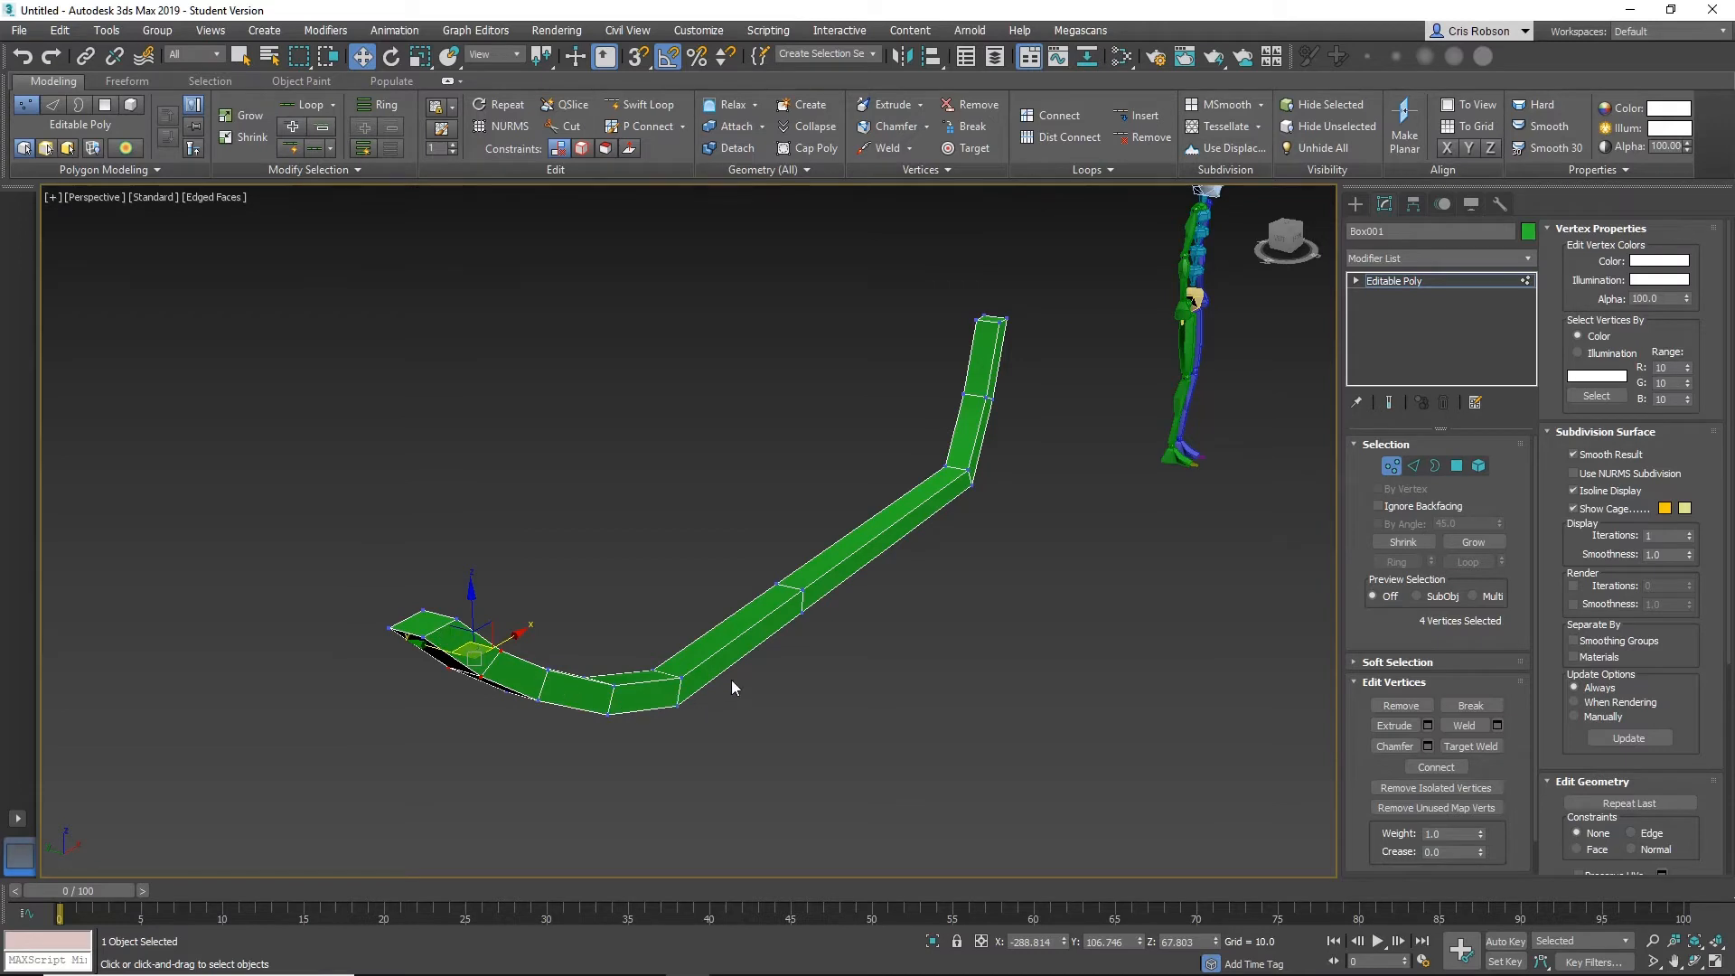
pyautogui.click(642, 104)
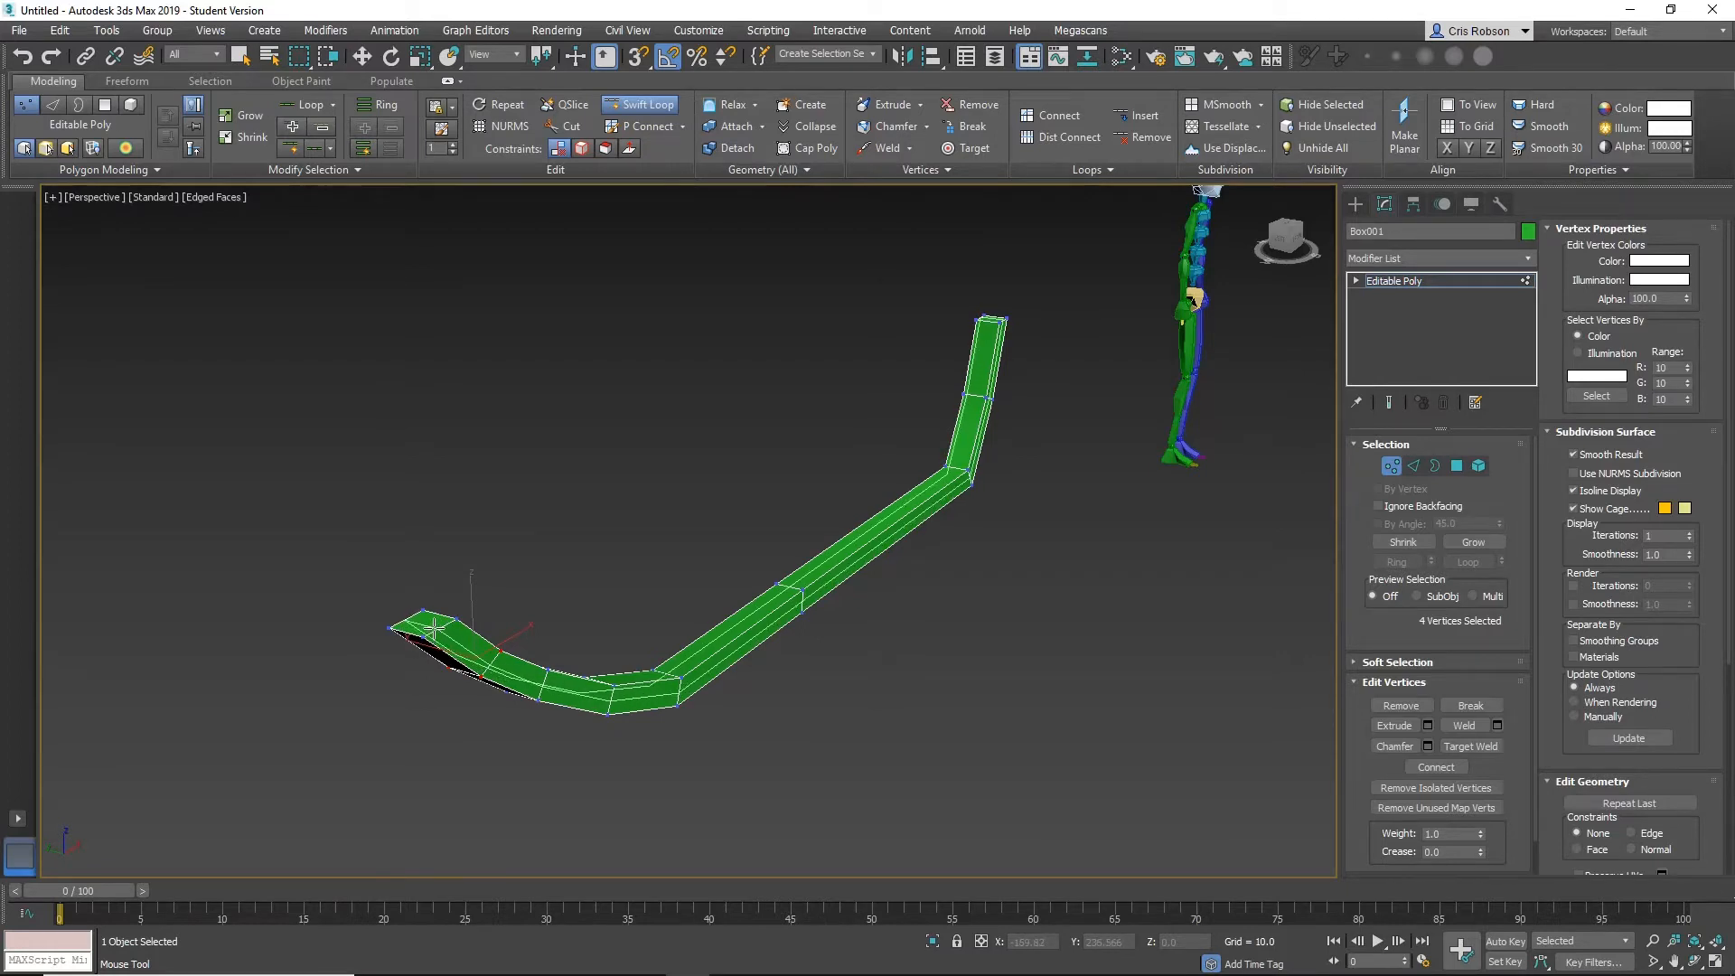
pyautogui.click(434, 626)
pyautogui.rightClick(296, 574)
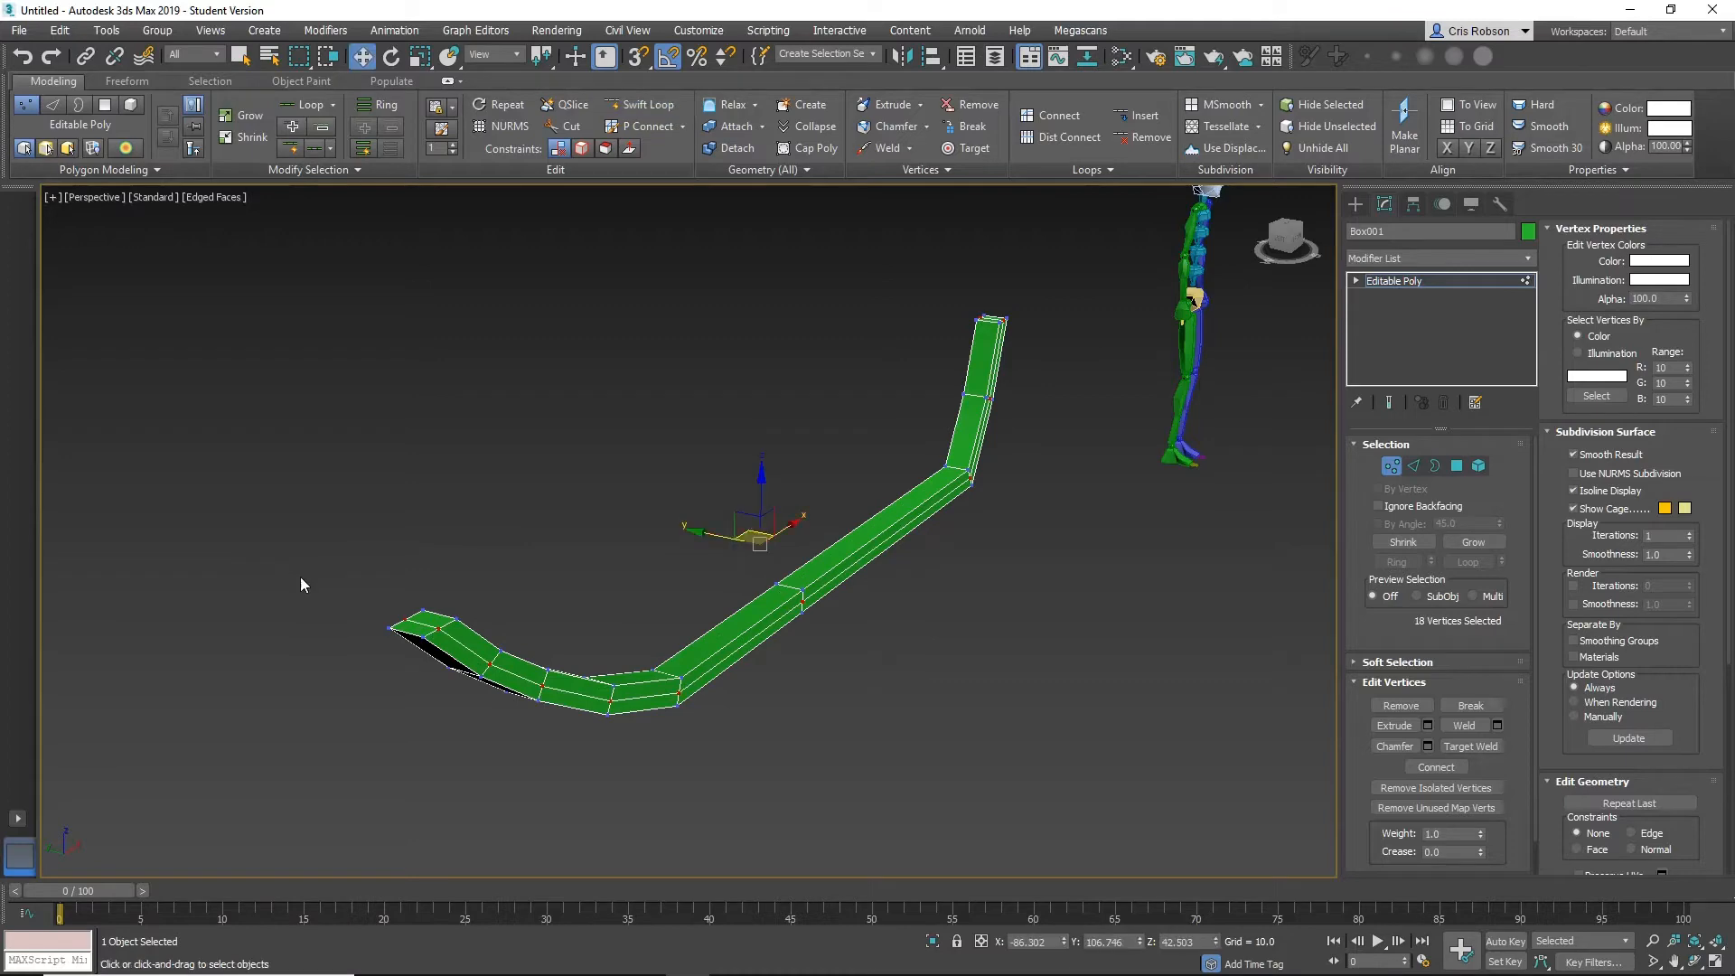
pyautogui.keyDown('alt'); pyautogui.moveTo(434, 574); pyautogui.dragTo(453, 538, button='middle'); pyautogui.keyUp('alt')
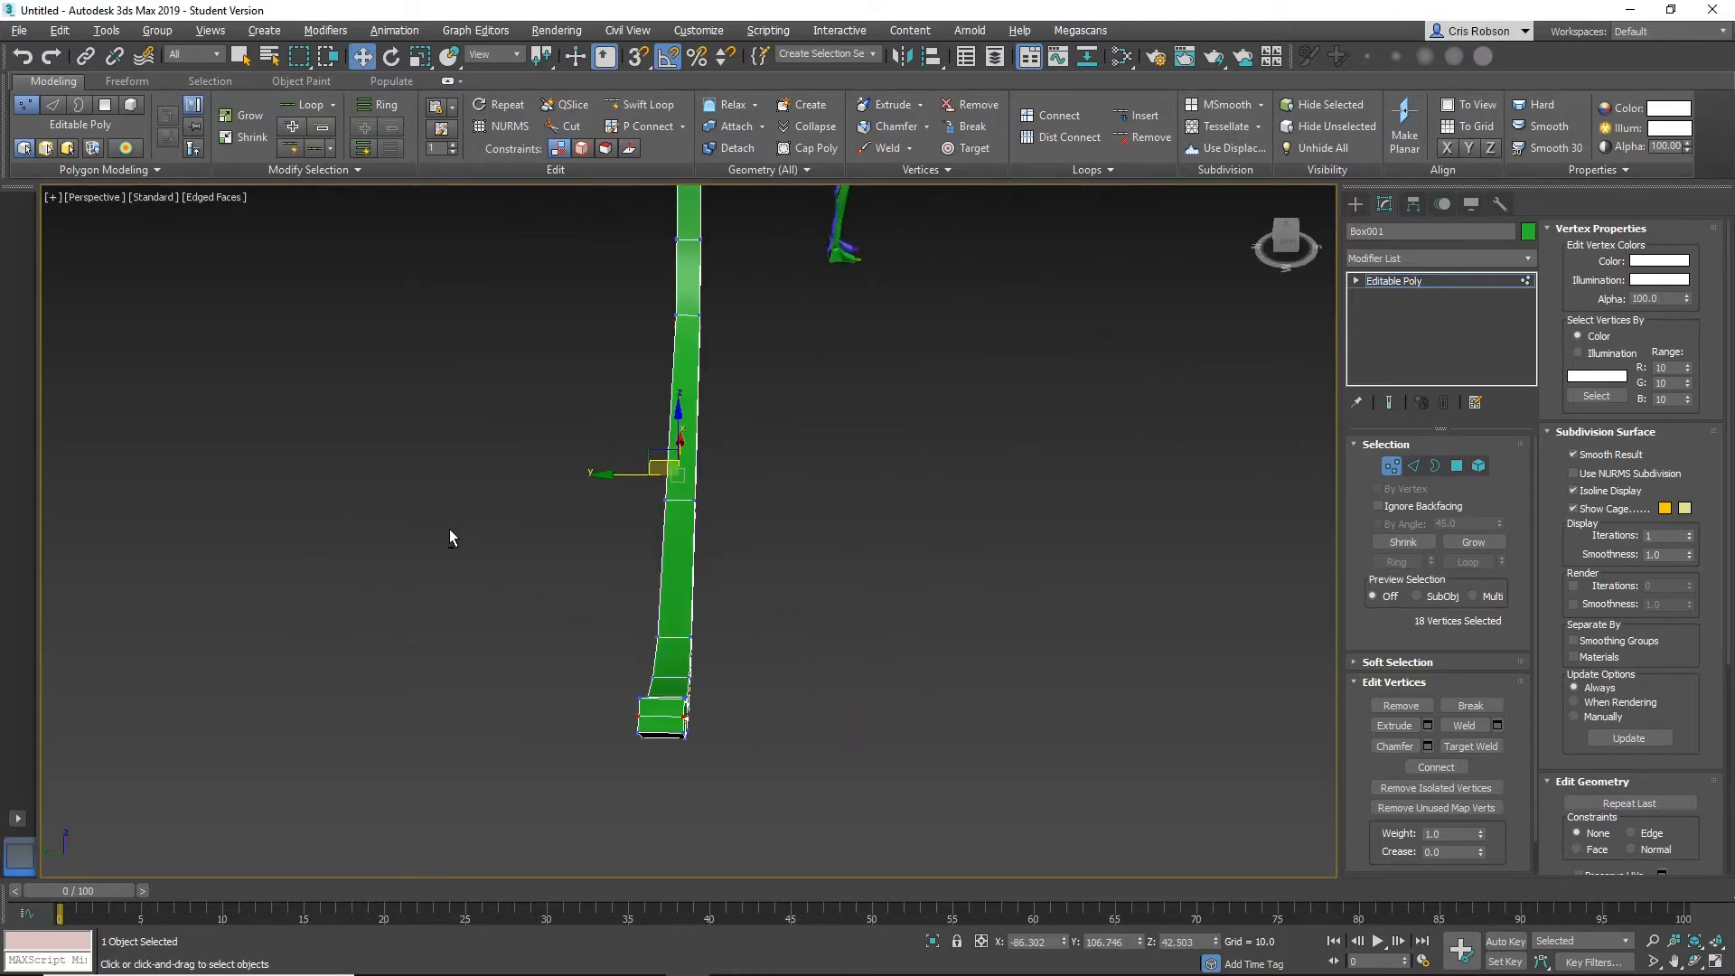
pyautogui.click(639, 104)
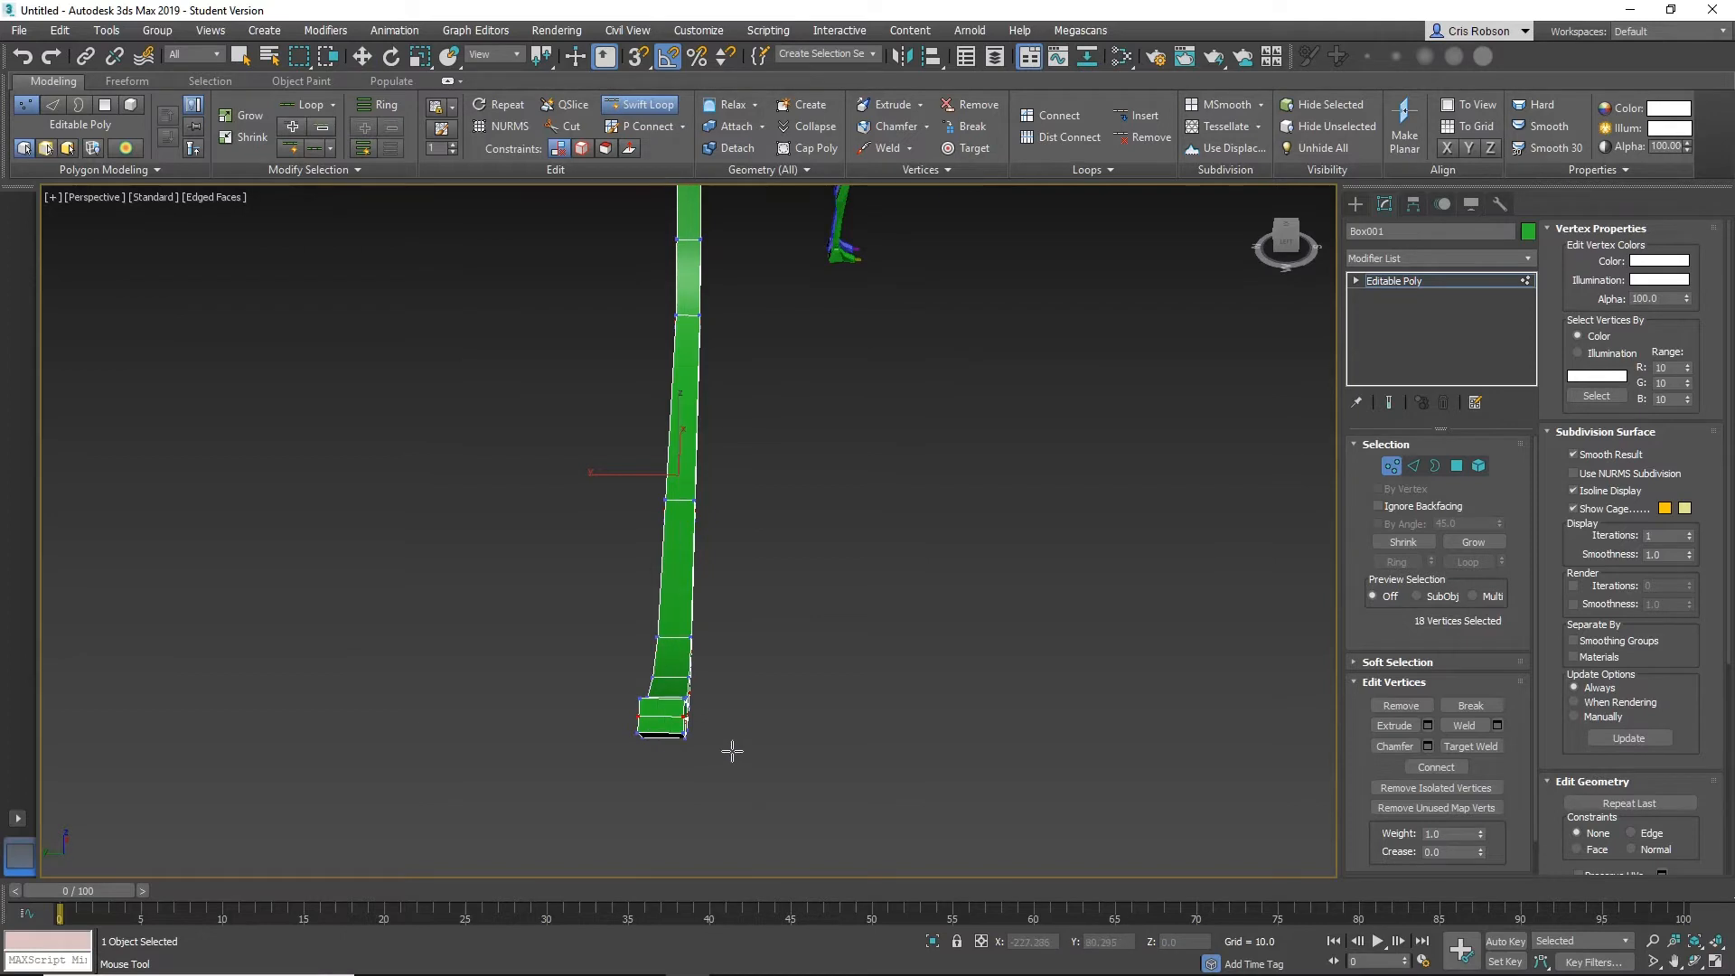
pyautogui.rightClick(400, 511)
# Select the ring of edges spanning the profile's width and connect them with one lengthwise edge loop down the centre.
pyautogui.moveTo(407, 596)
pyautogui.keyDown('alt'); pyautogui.mouseDown(button='middle')
pyautogui.moveTo(453, 604)
pyautogui.moveTo(417, 588)
pyautogui.moveTo(421, 607)
pyautogui.mouseUp(button='middle'); pyautogui.keyUp('alt')
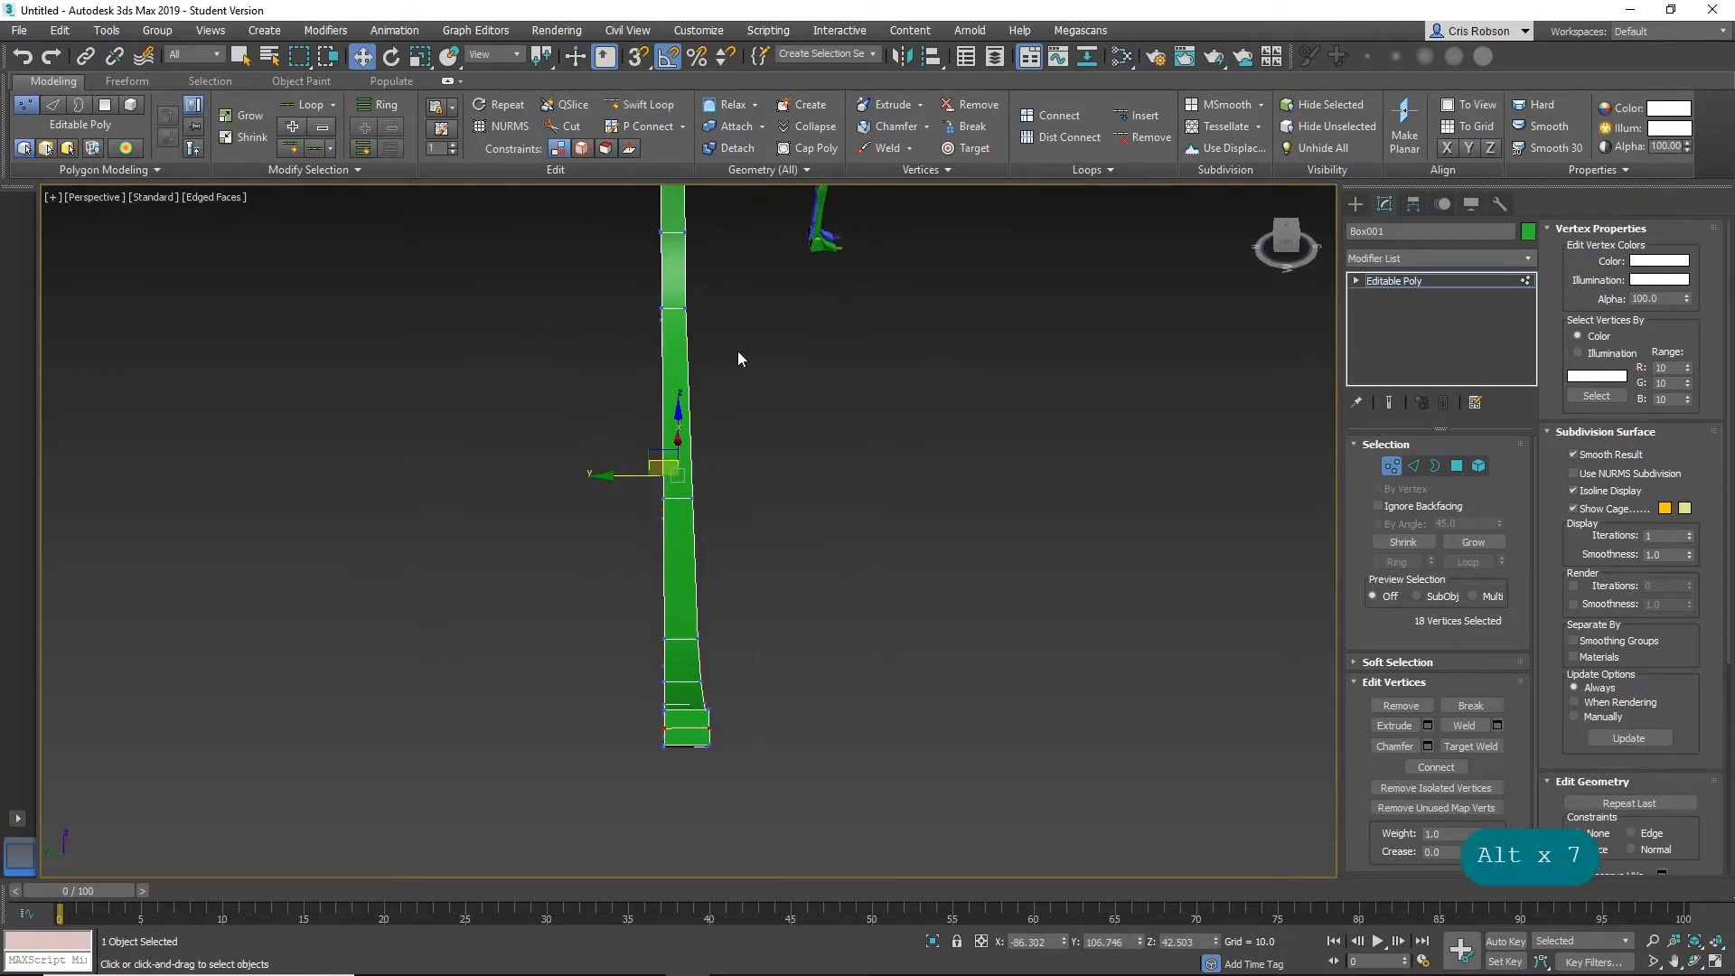
pyautogui.keyDown('alt'); pyautogui.moveTo(749, 506); pyautogui.dragTo(693, 566, button='middle'); pyautogui.keyUp('alt')
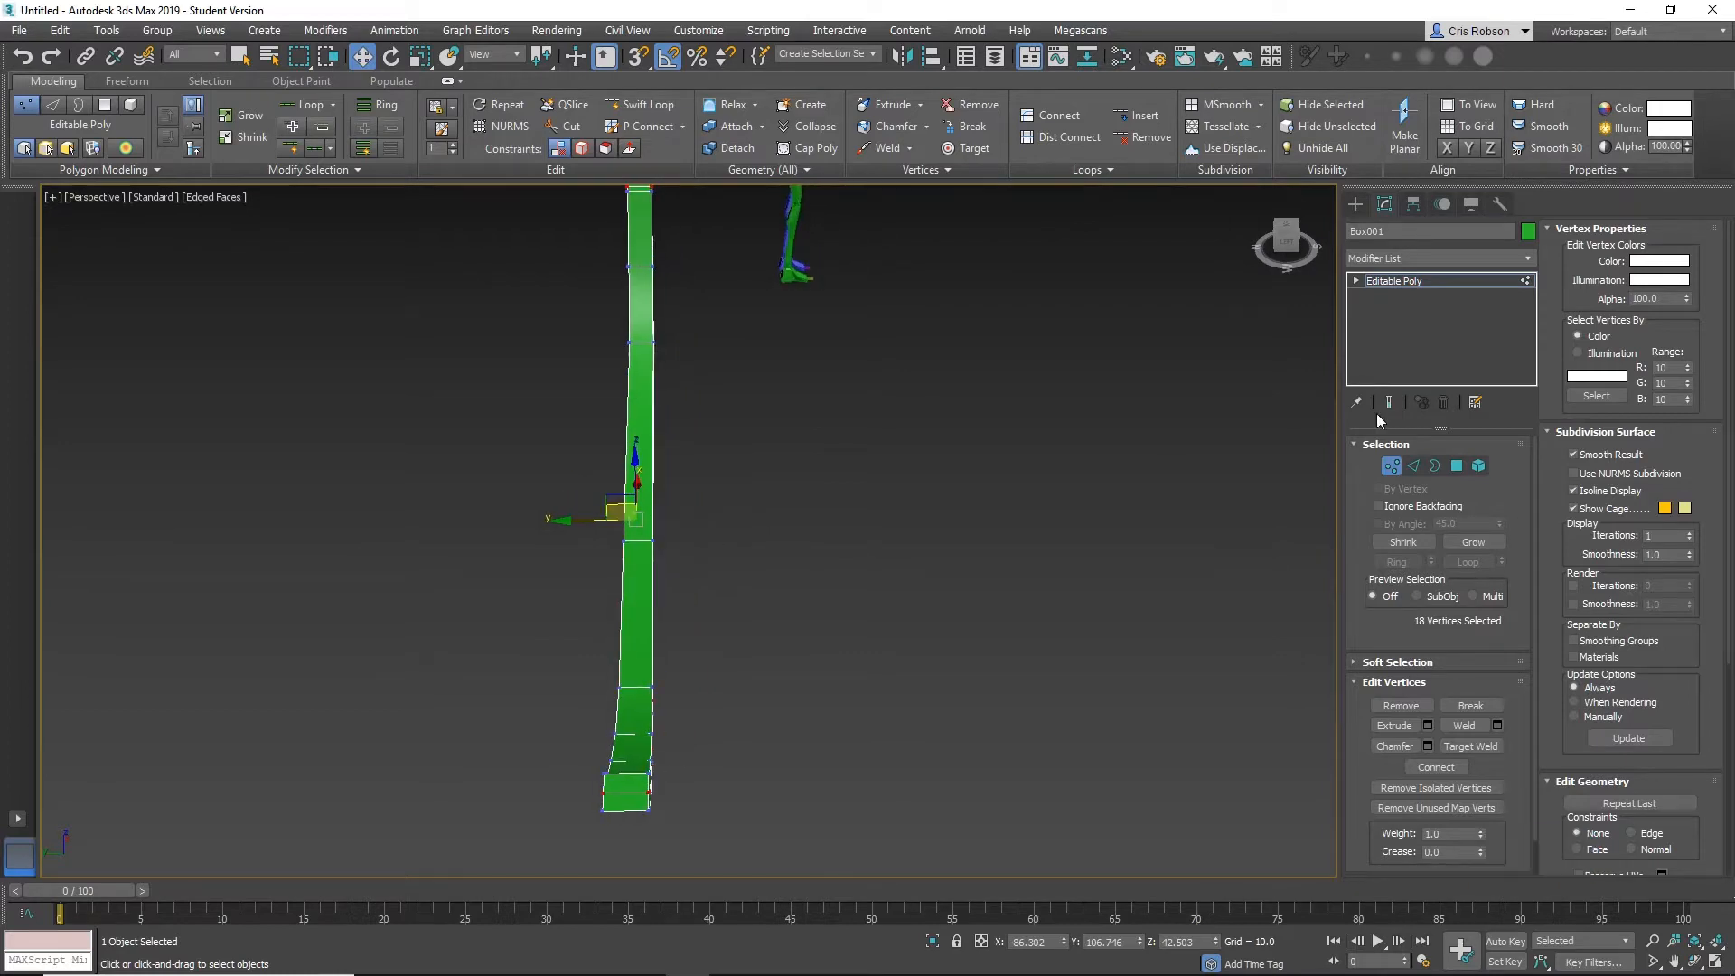
pyautogui.click(1412, 465)
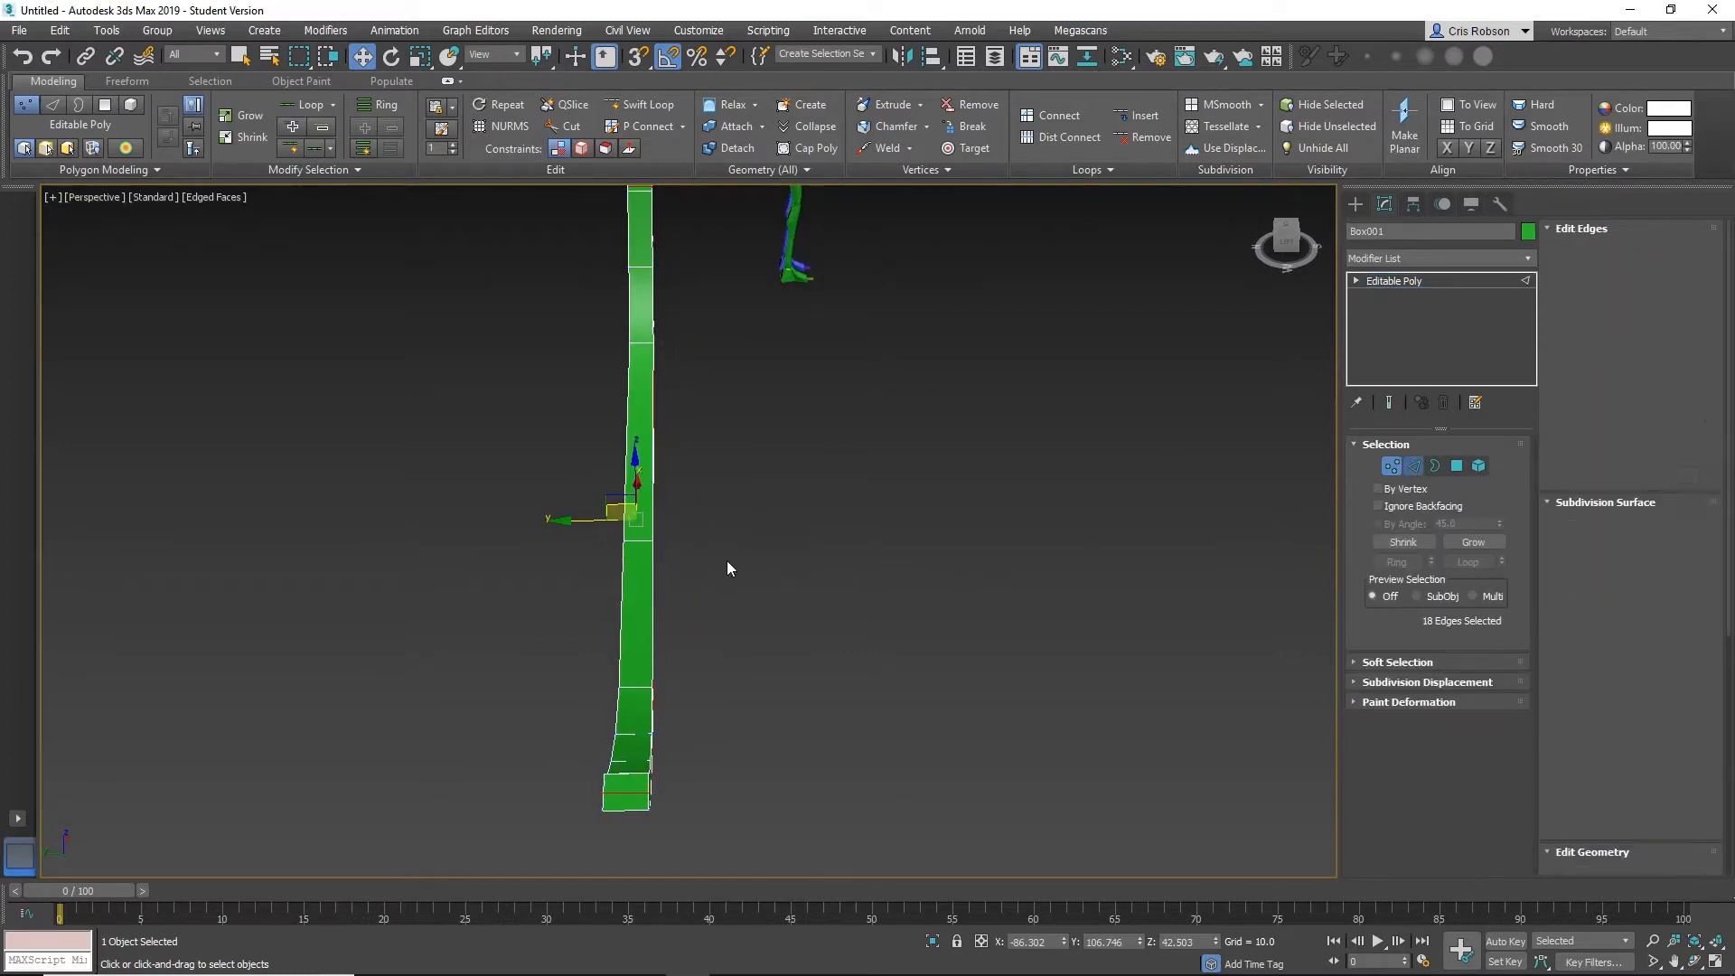
pyautogui.click(635, 540)
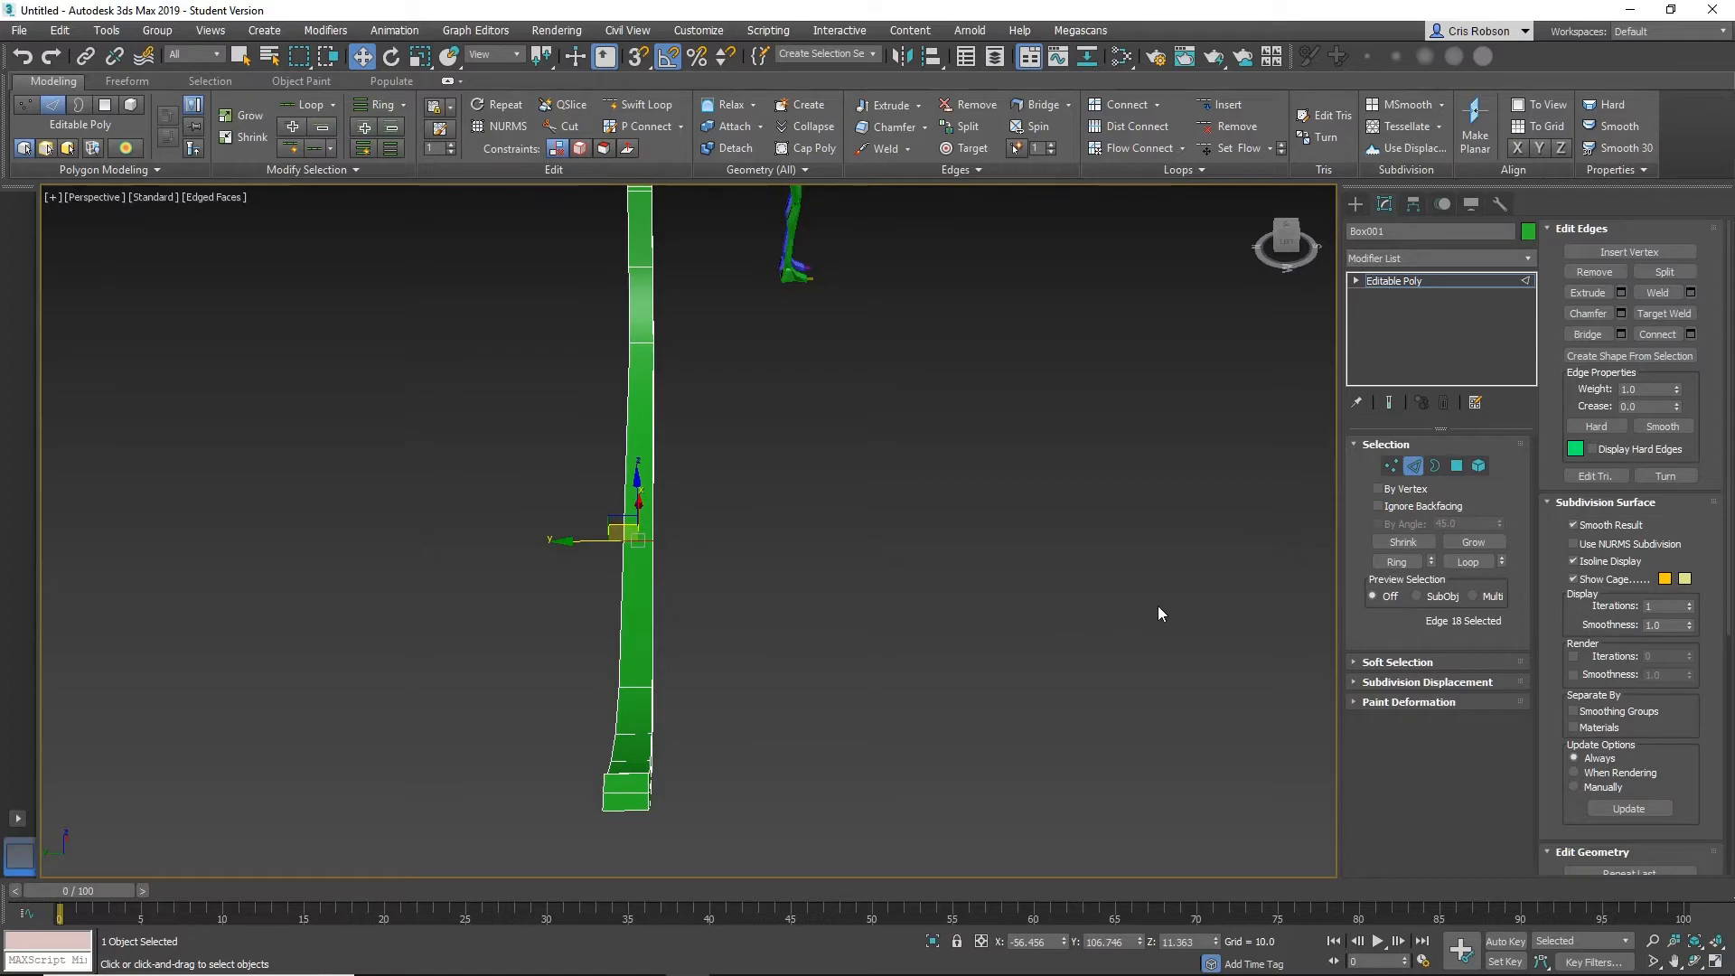
pyautogui.click(1406, 562)
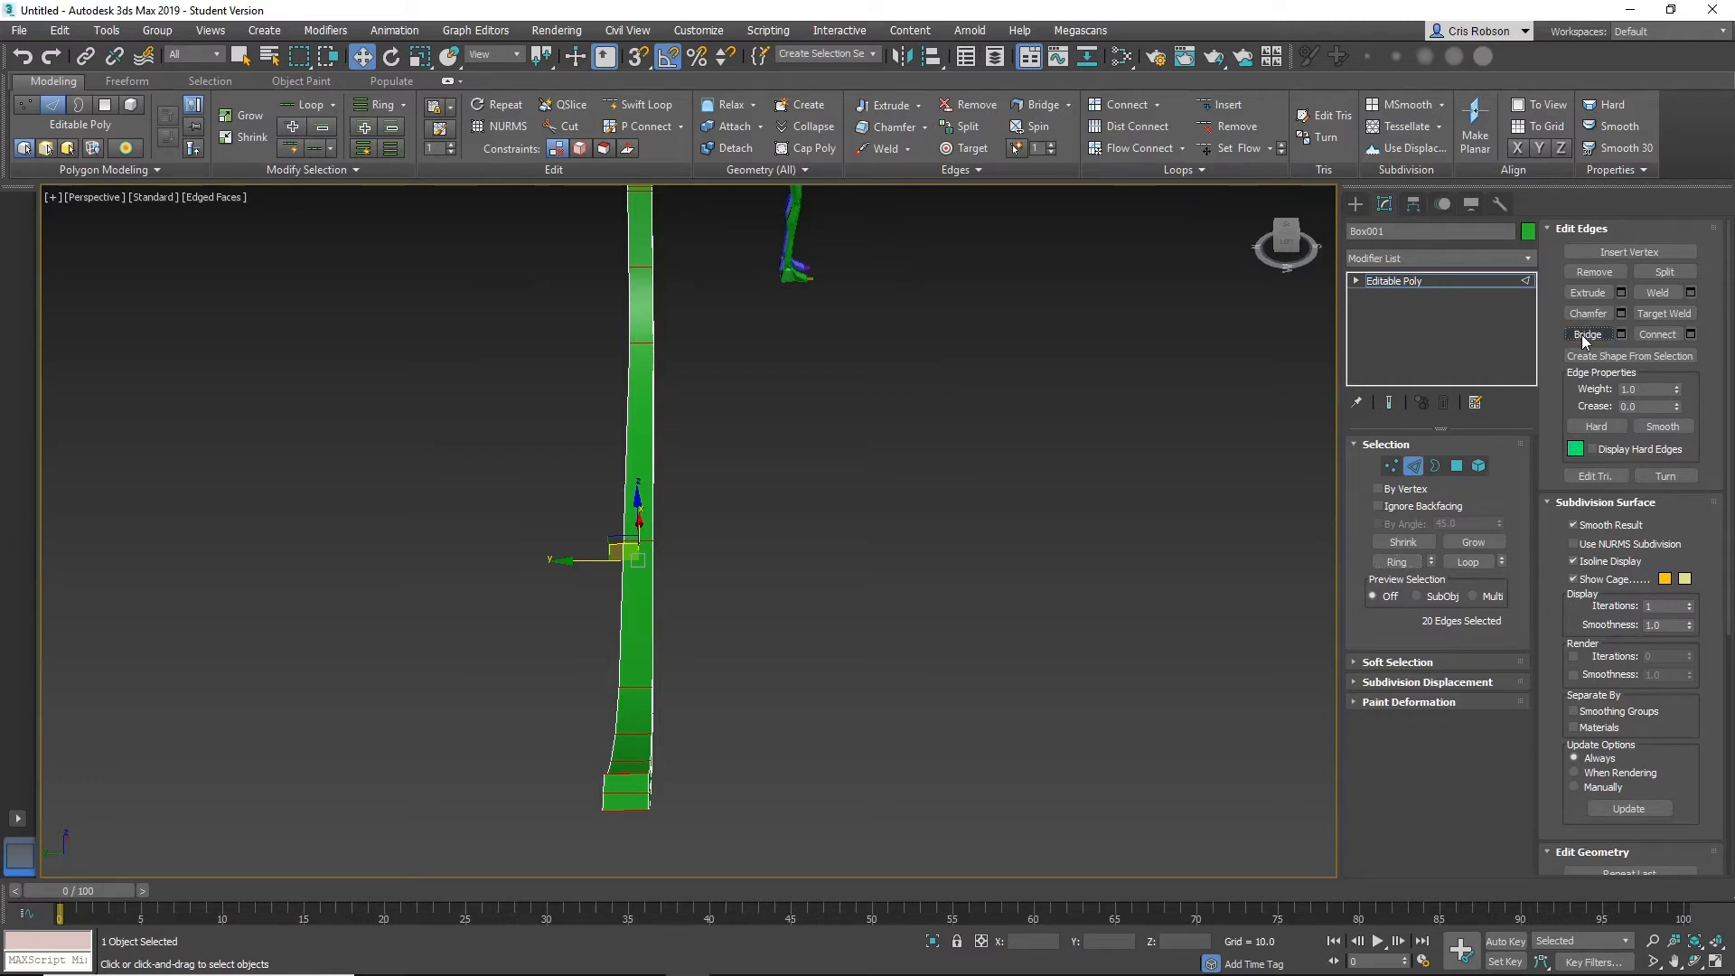
pyautogui.hotkey('ctrl', 'z')
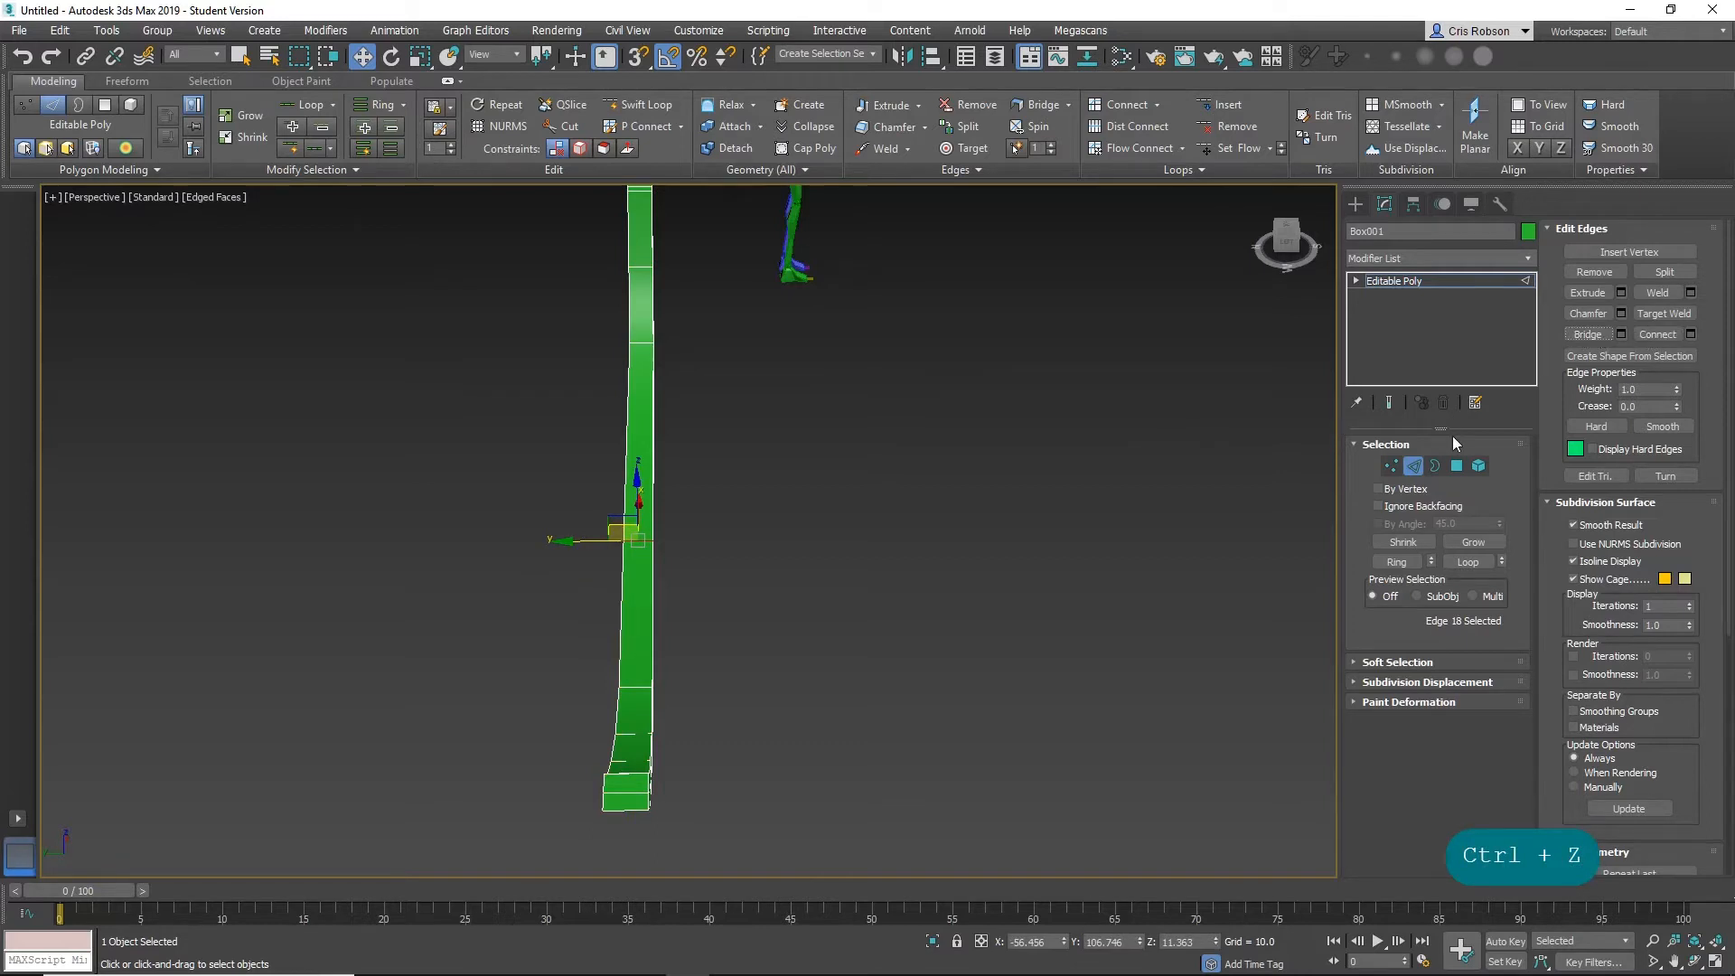
pyautogui.click(1396, 559)
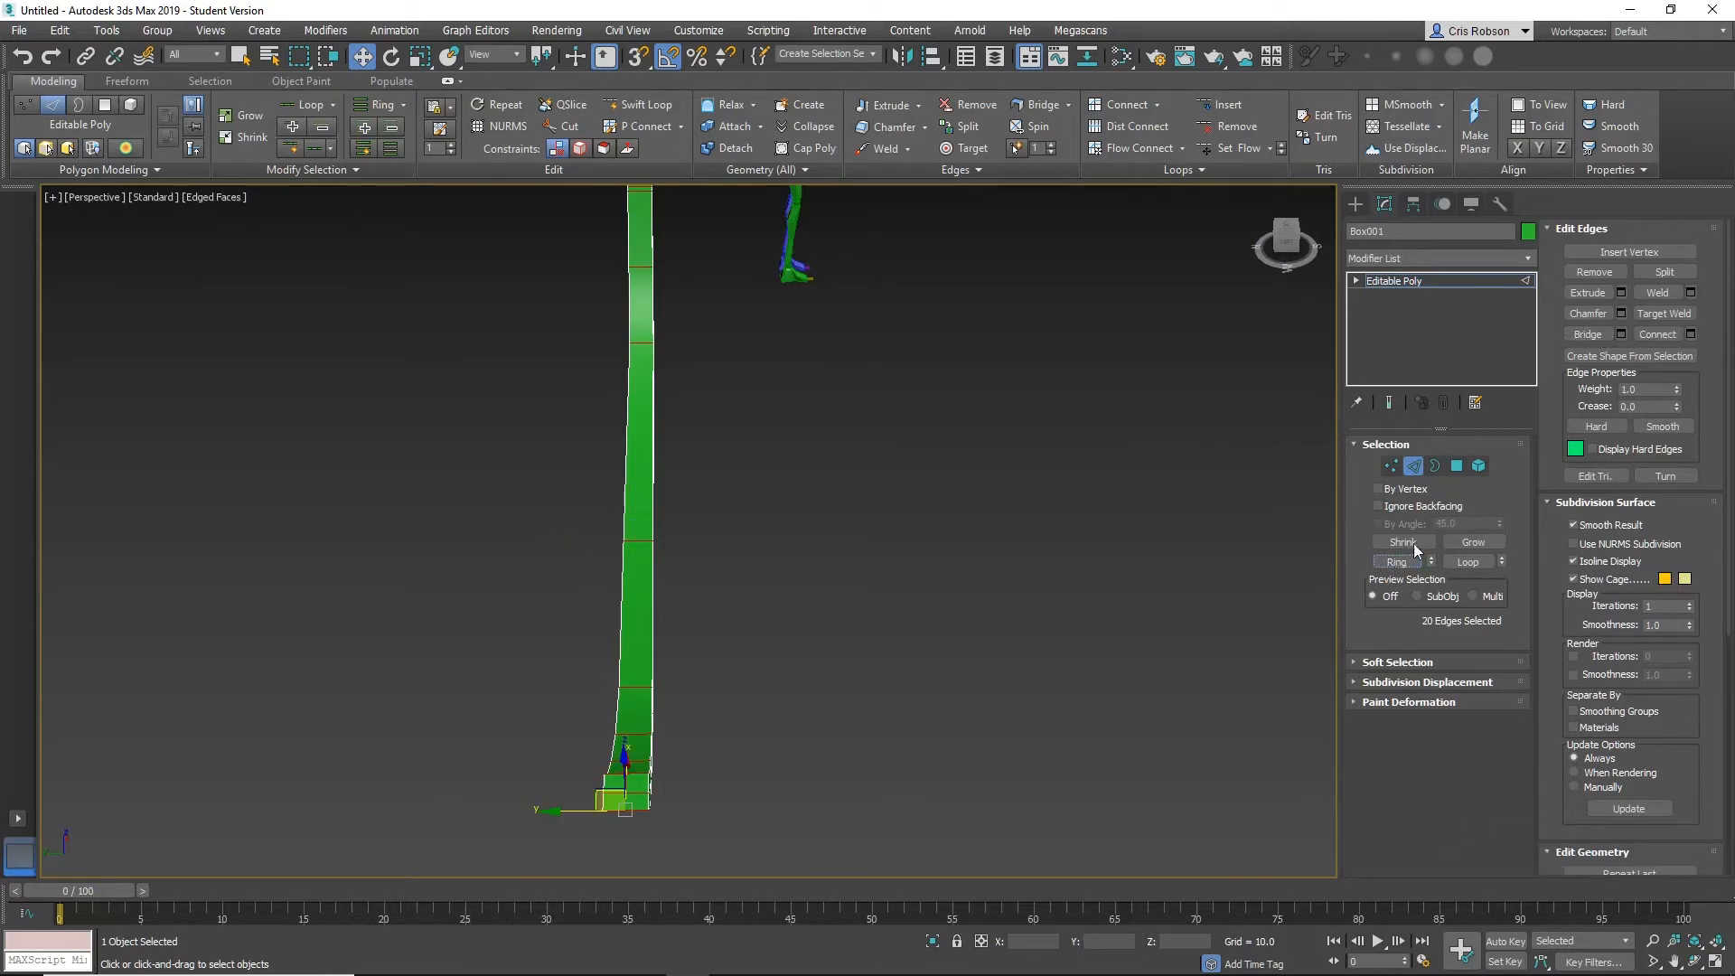
pyautogui.click(1654, 334)
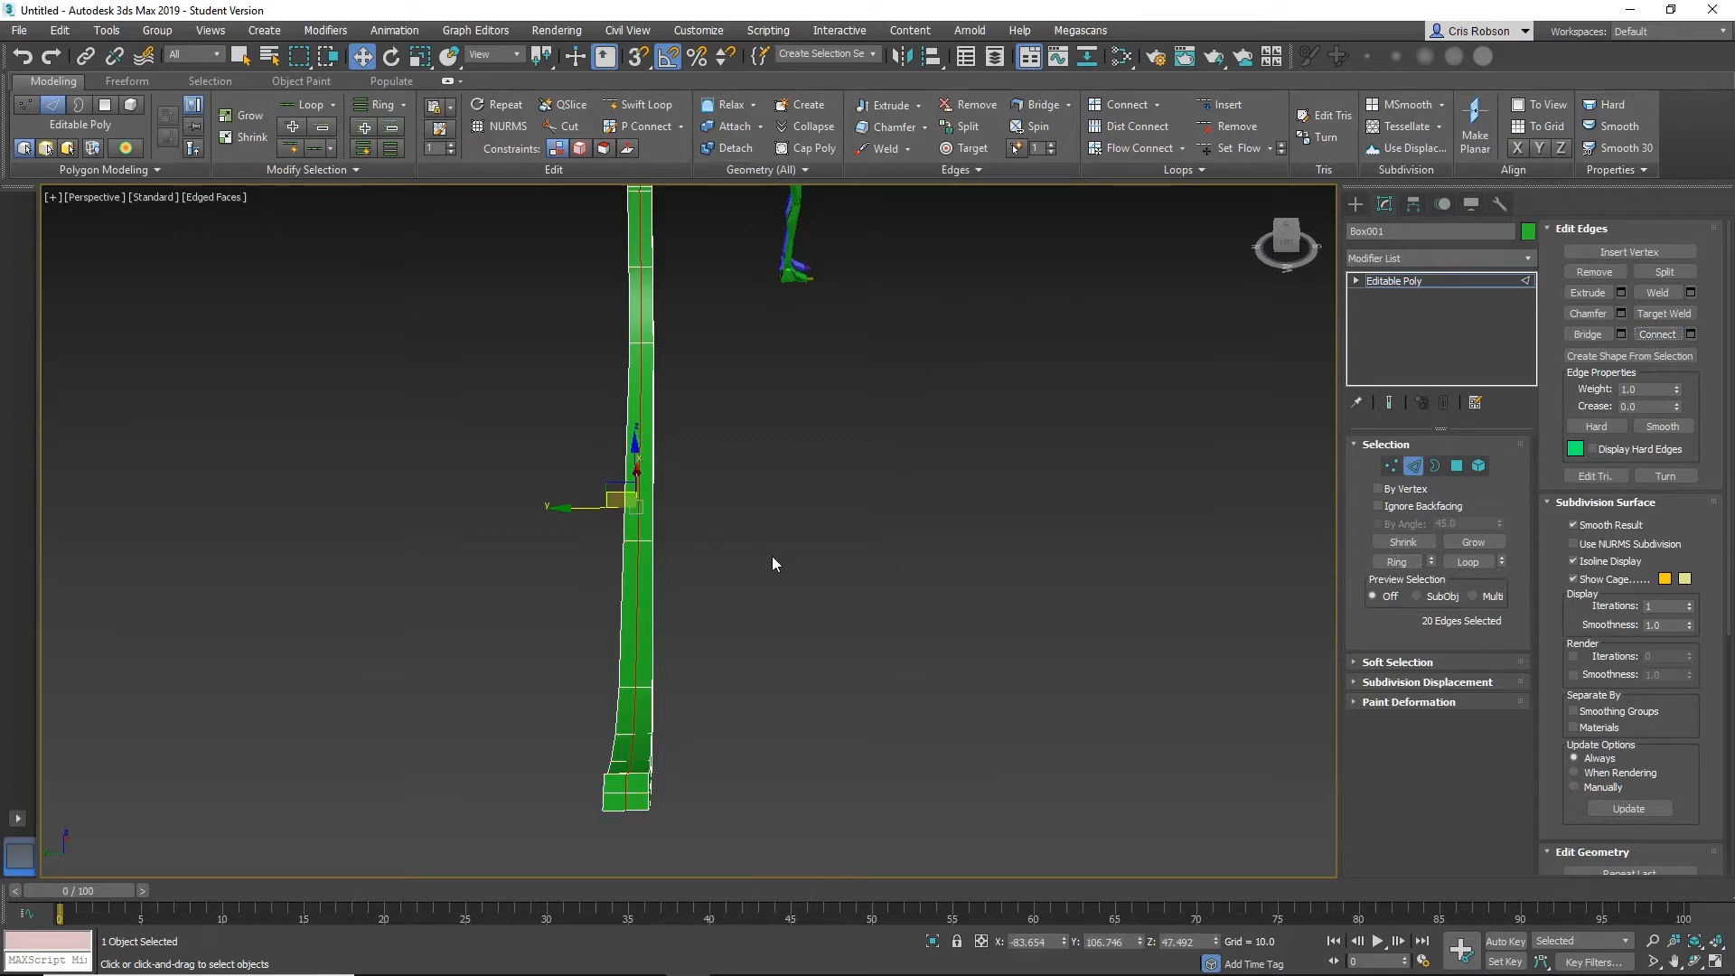
pyautogui.keyDown('alt'); pyautogui.moveTo(879, 622); pyautogui.dragTo(835, 568, button='middle'); pyautogui.keyUp('alt')
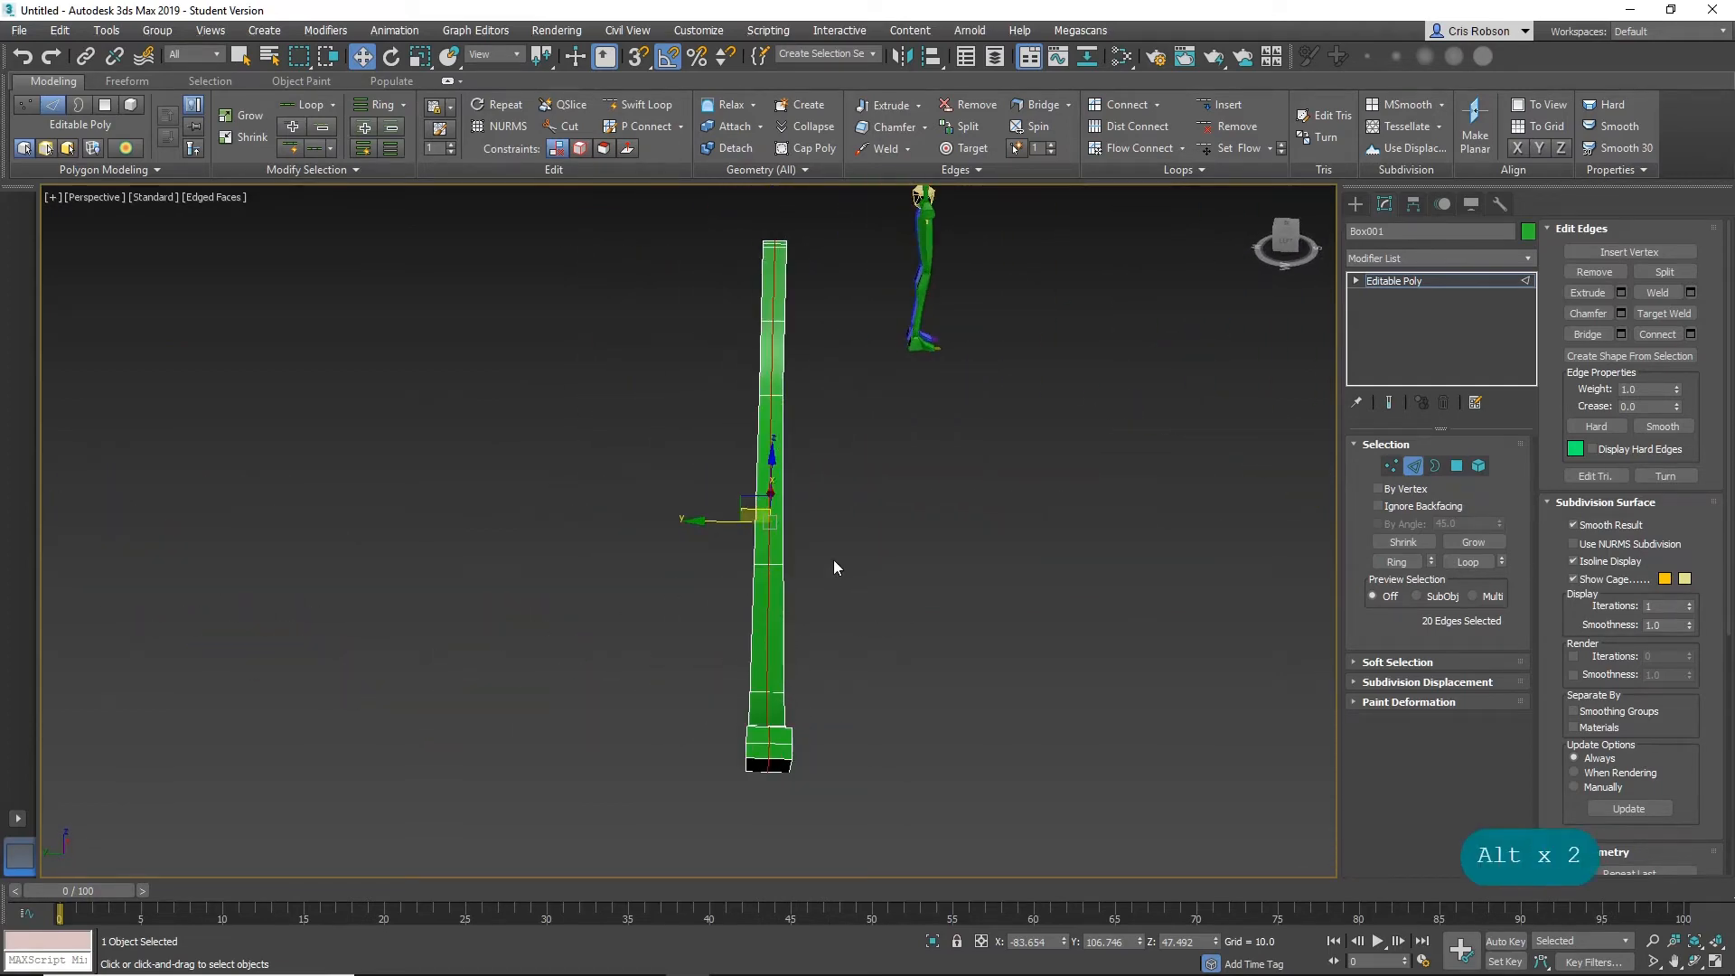
# In the Top view, delete all polygons on the +Y side of the lengthwise centre loop and return to the Perspective view.
pyautogui.press('t')
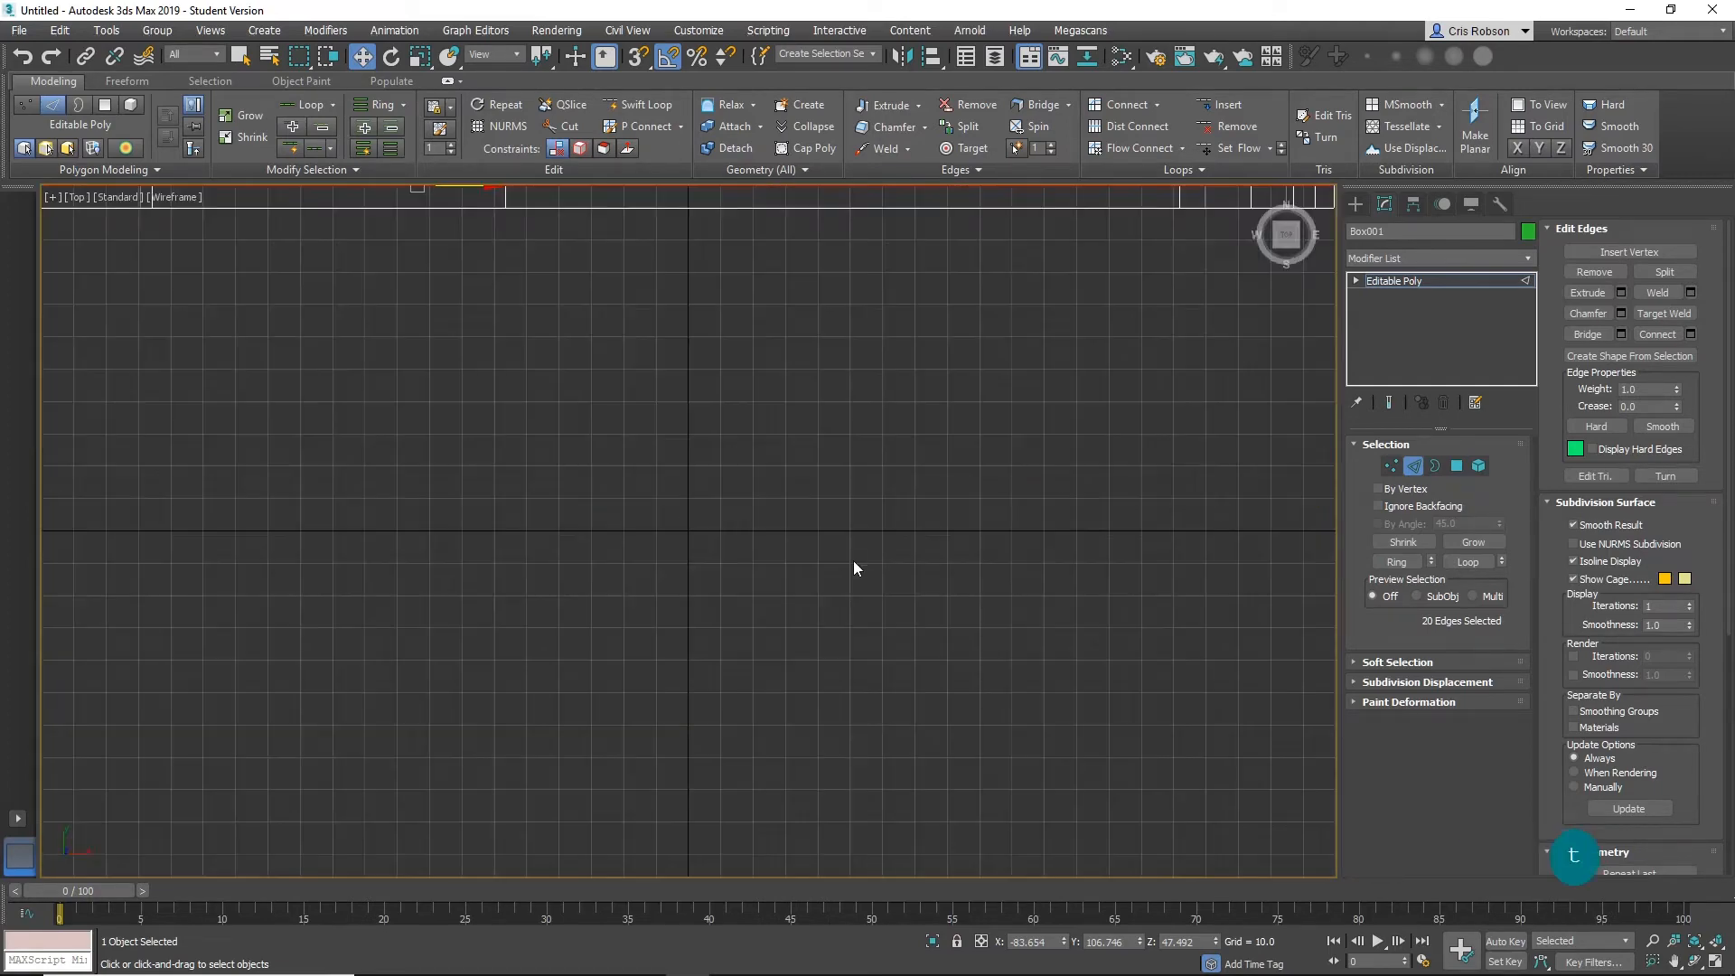
pyautogui.press('z')
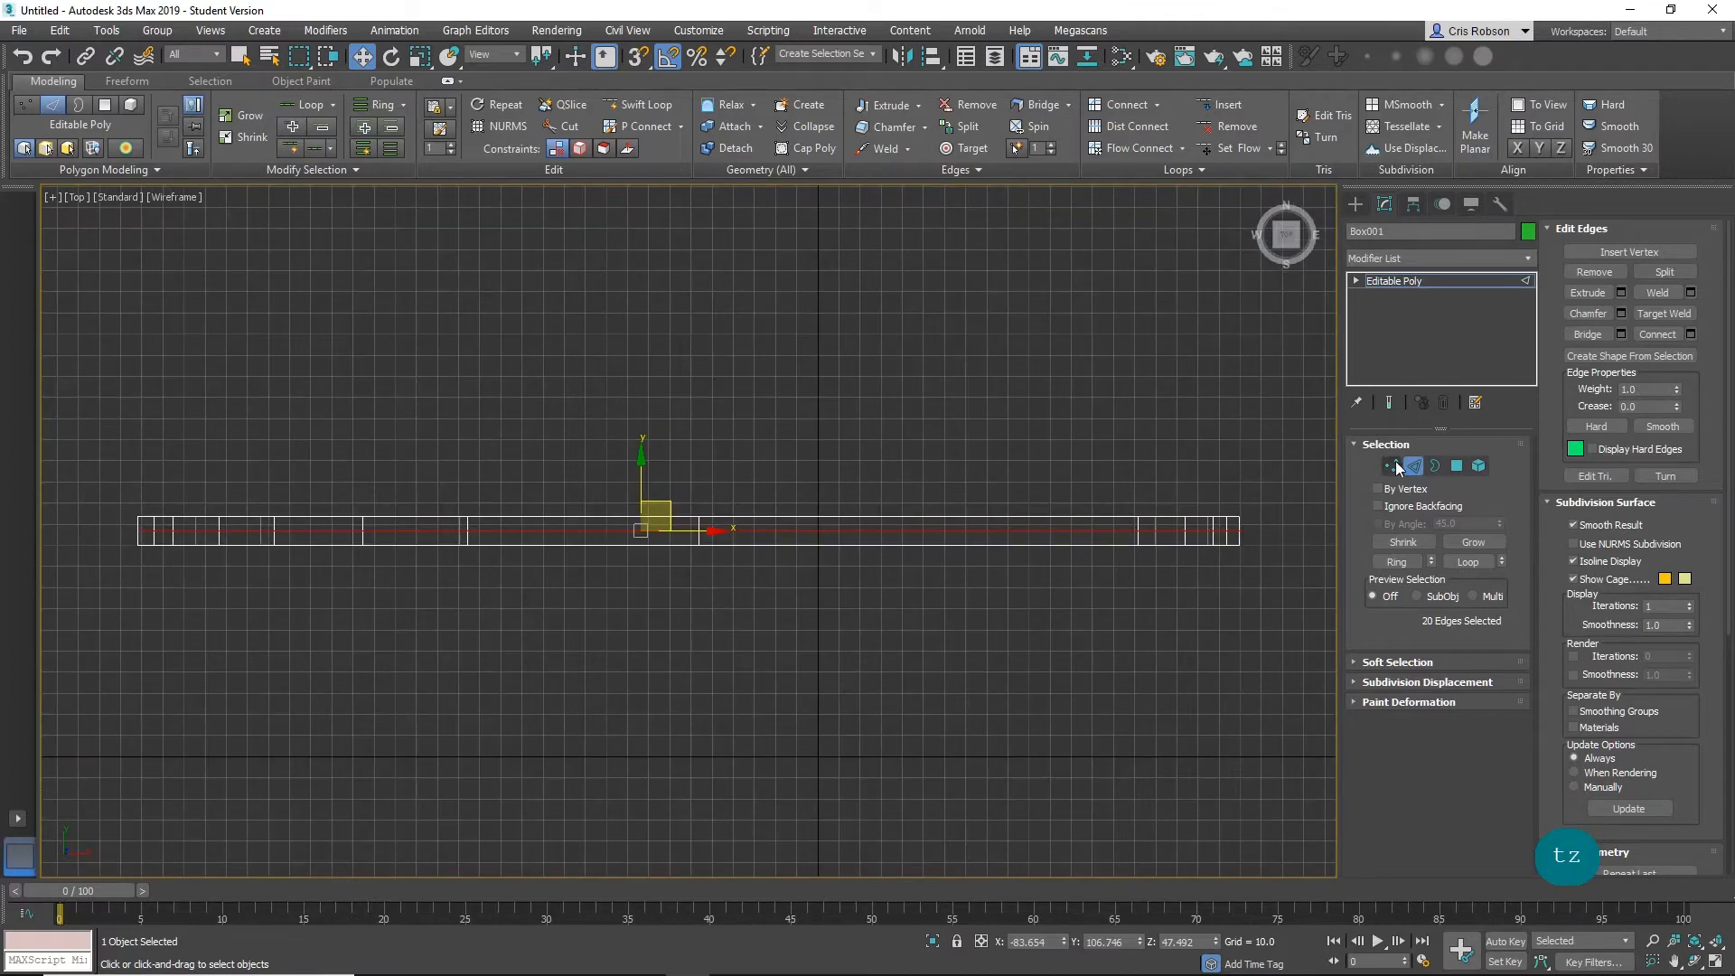
pyautogui.click(1451, 460)
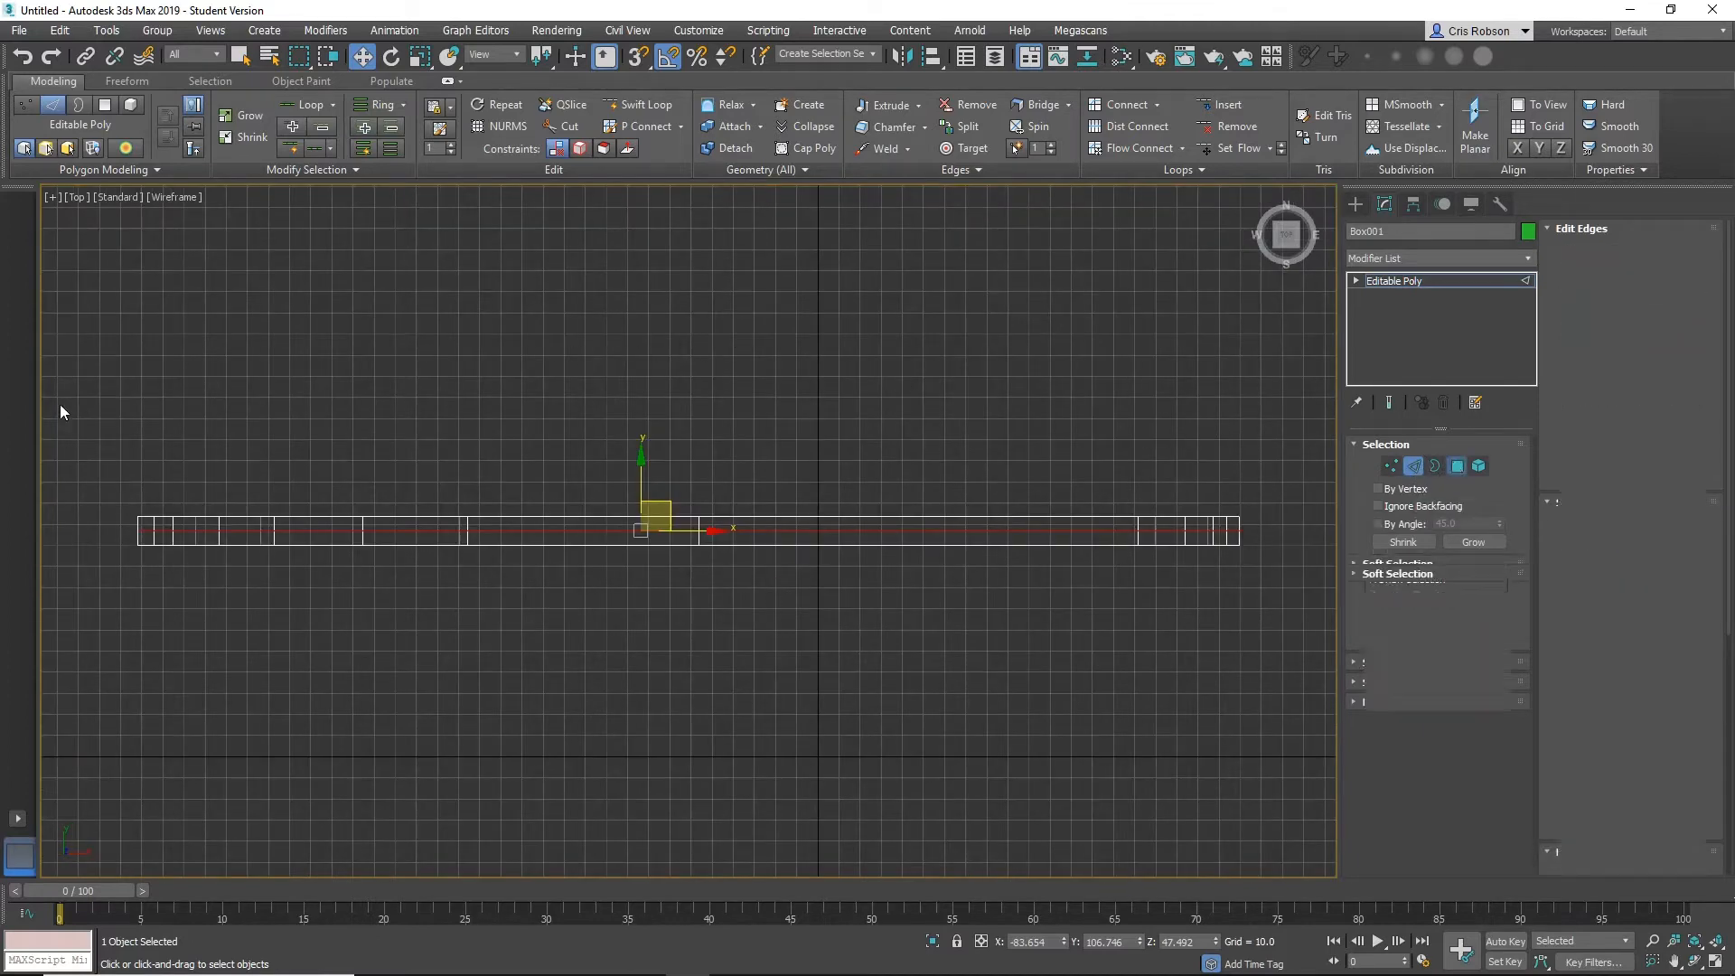
pyautogui.moveTo(60, 418); pyautogui.dragTo(1093, 511)
pyautogui.moveTo(1277, 532); pyautogui.dragTo(1278, 532)
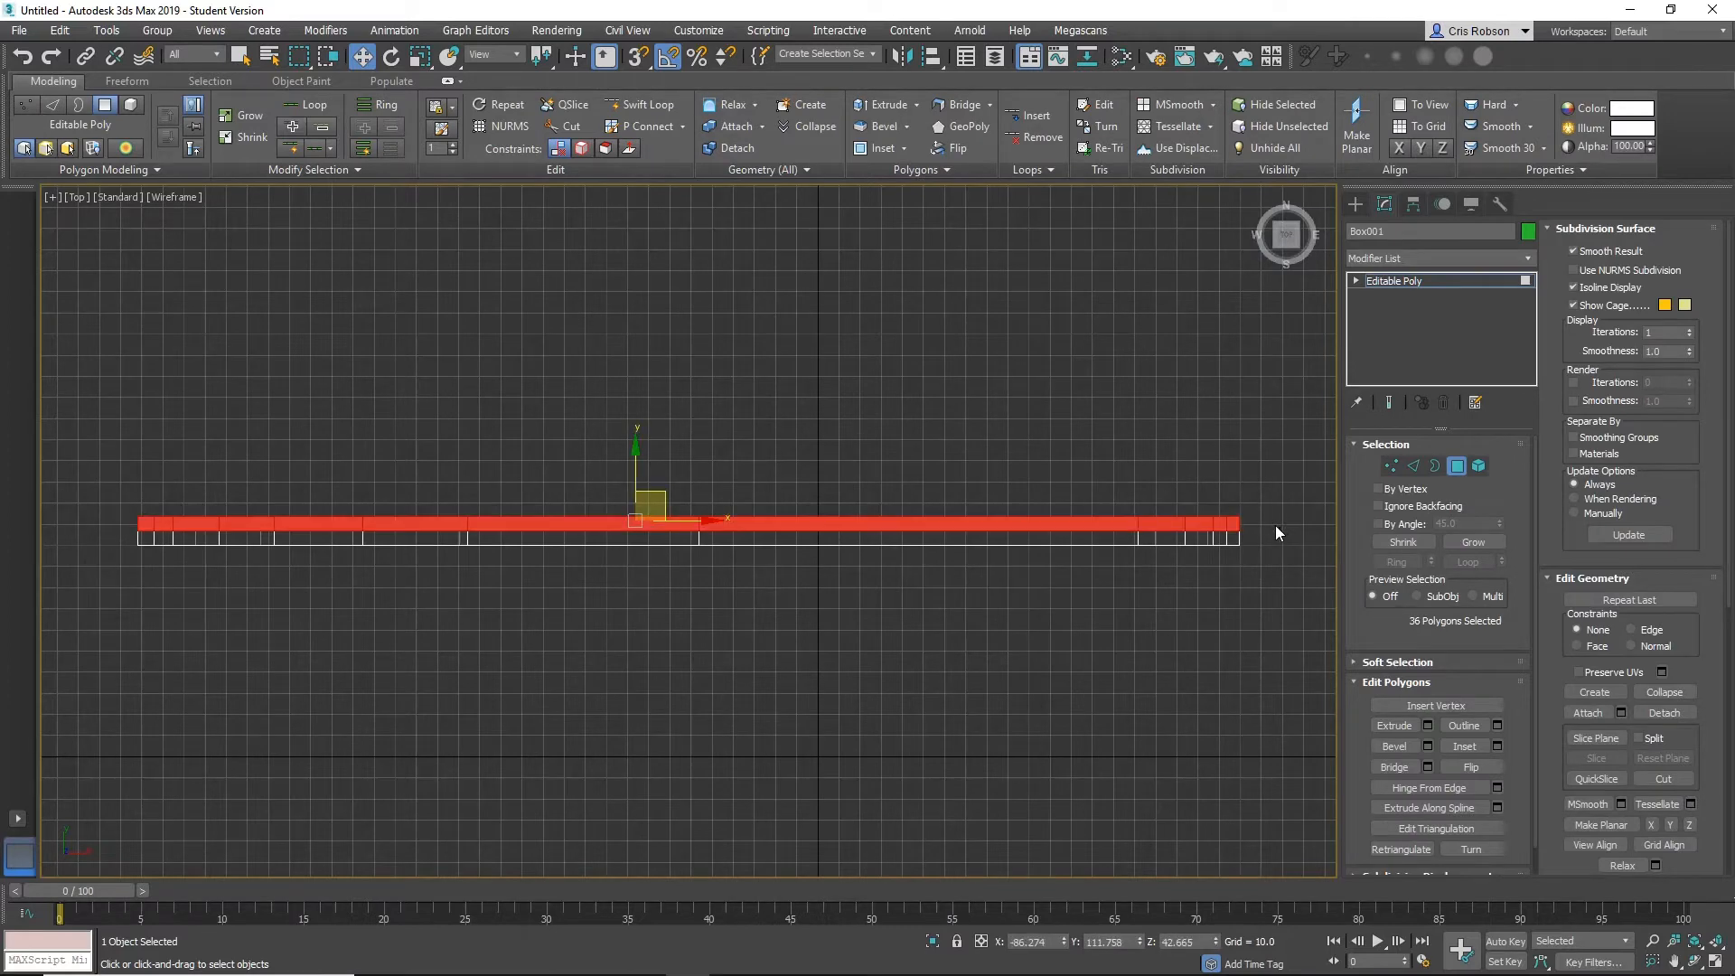
pyautogui.press('Delete')
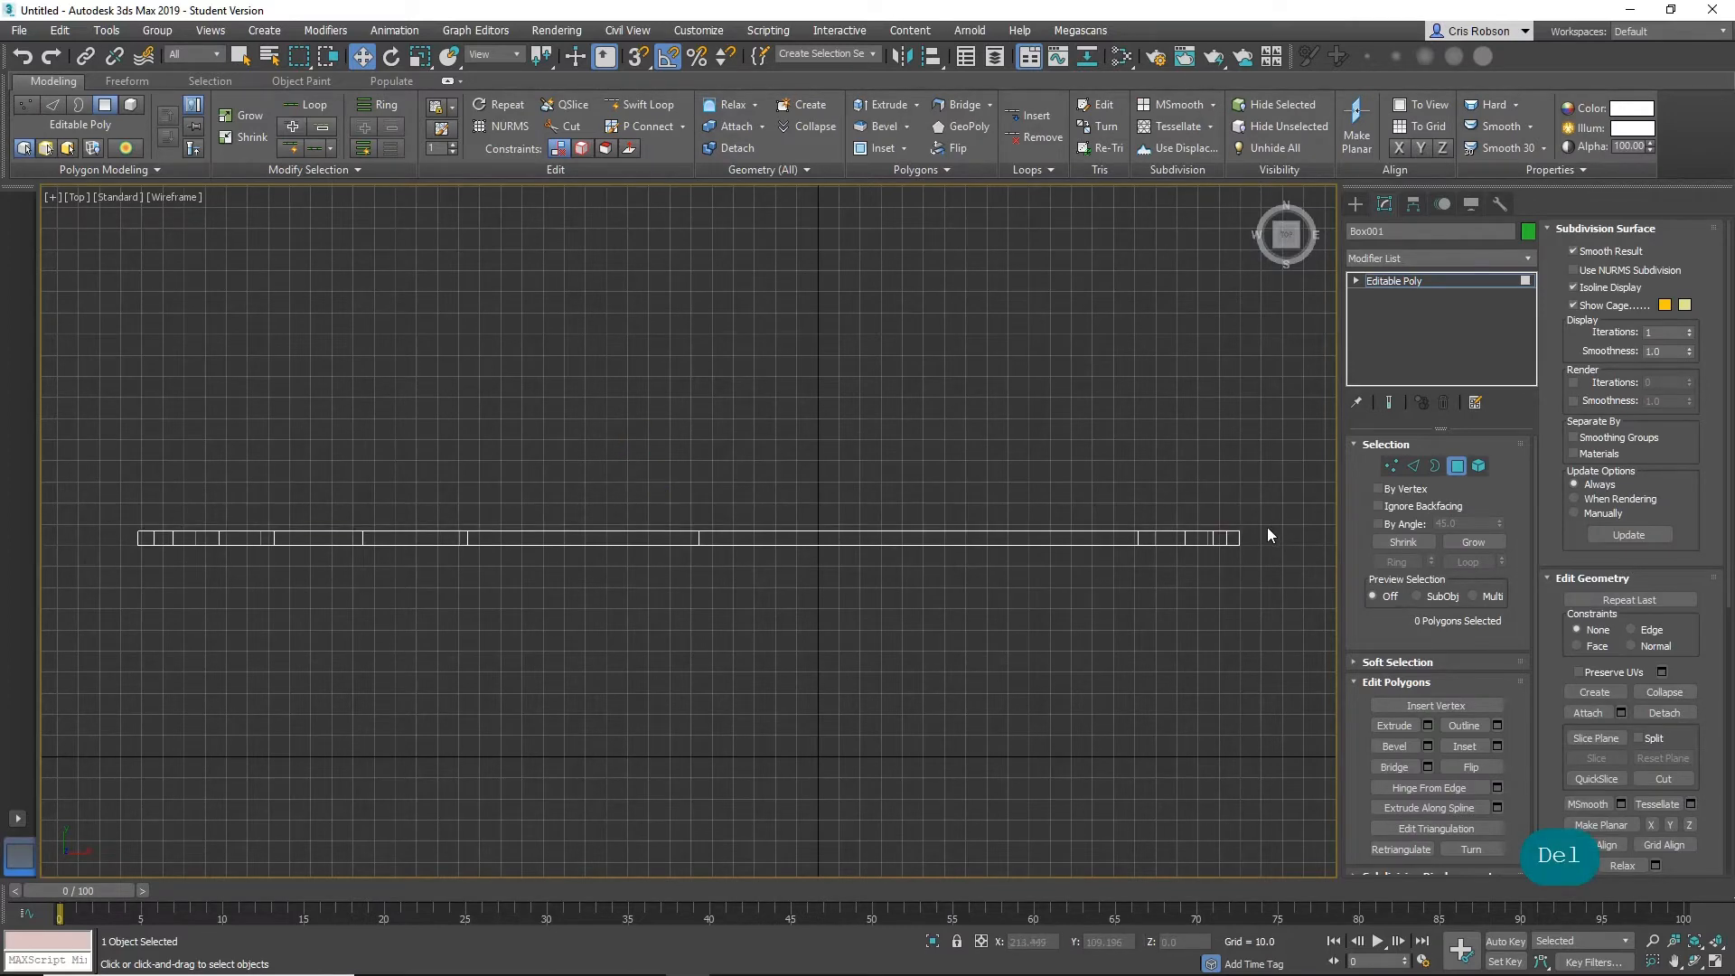
pyautogui.press('p')
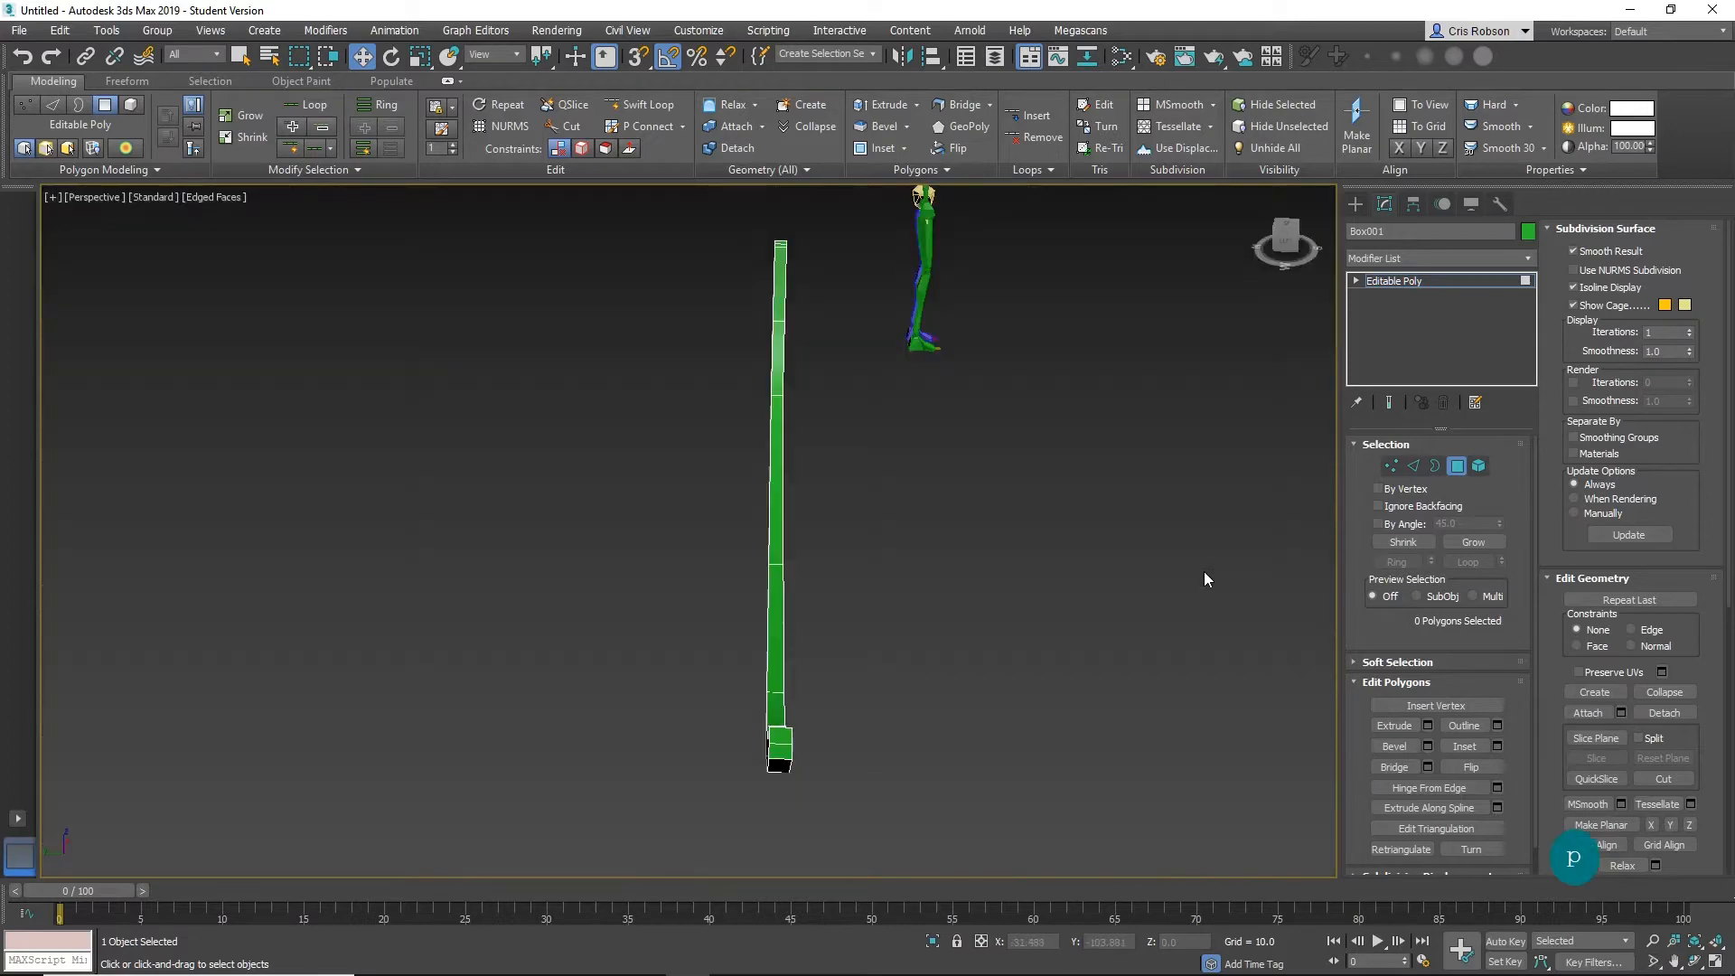
pyautogui.press('z')
pyautogui.keyDown('alt'); pyautogui.moveTo(1092, 599); pyautogui.dragTo(1138, 548, button='middle'); pyautogui.keyUp('alt')
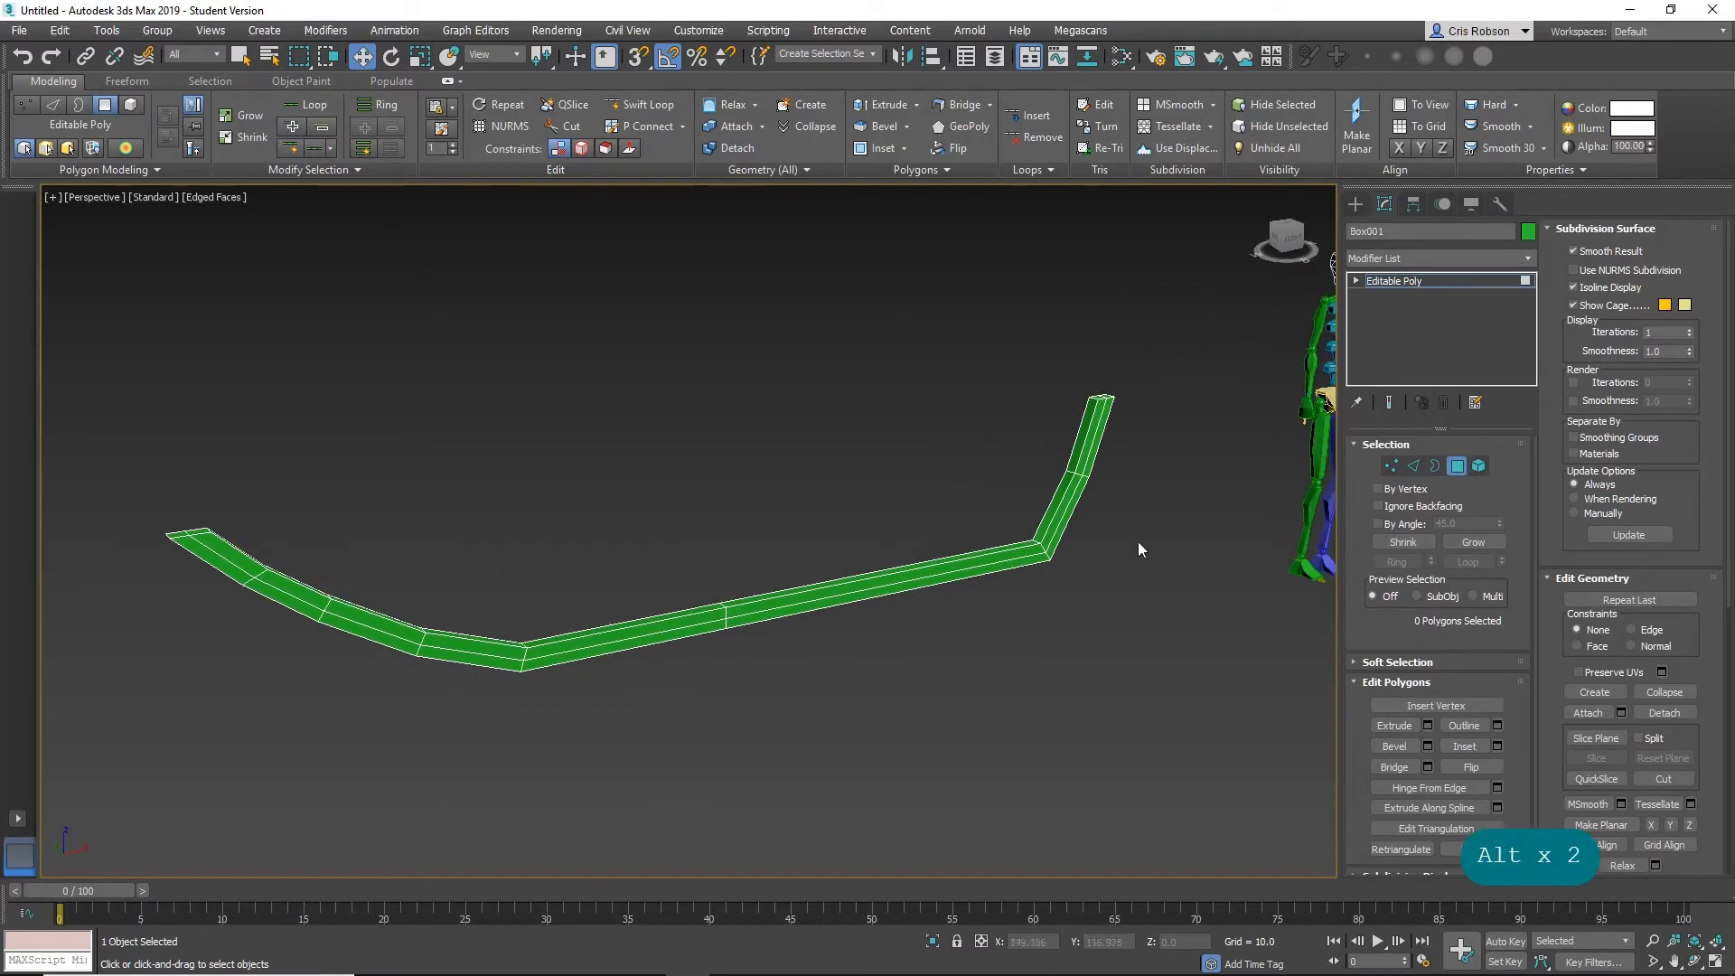
pyautogui.keyDown('alt'); pyautogui.moveTo(1049, 468); pyautogui.dragTo(967, 502, button='middle'); pyautogui.keyUp('alt')
pyautogui.scroll(3, 968, 502)
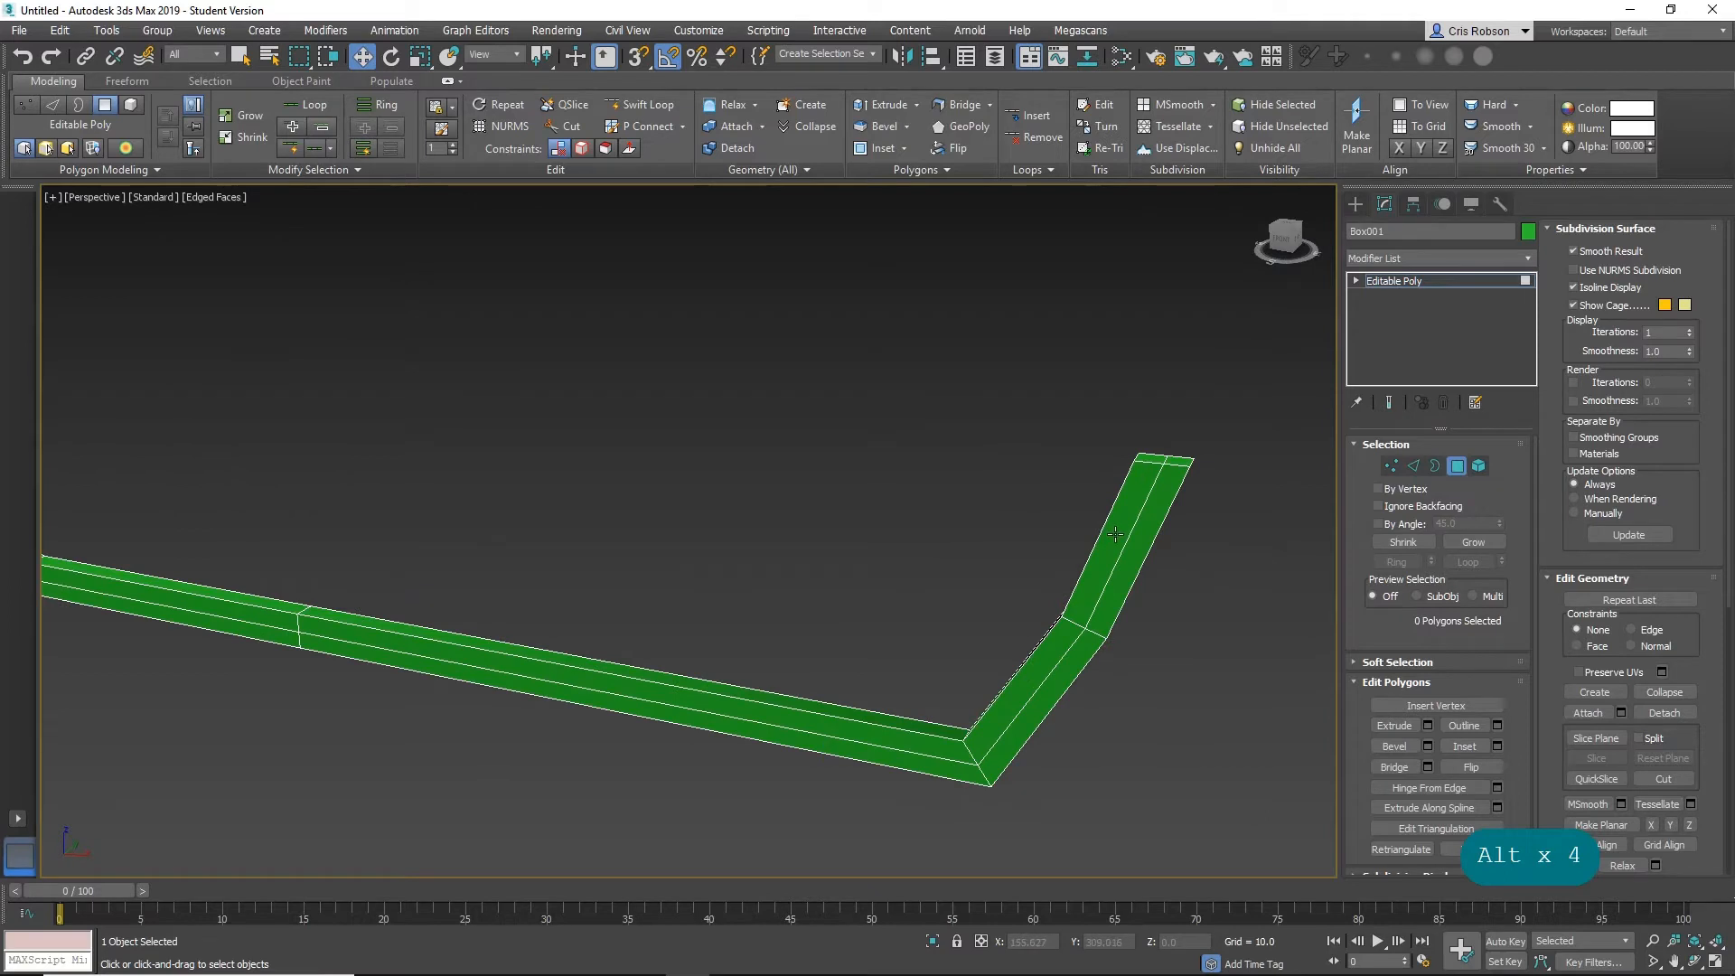
pyautogui.click(1114, 533)
pyautogui.keyDown('ctrl'); pyautogui.click(1028, 690); pyautogui.keyUp('ctrl')
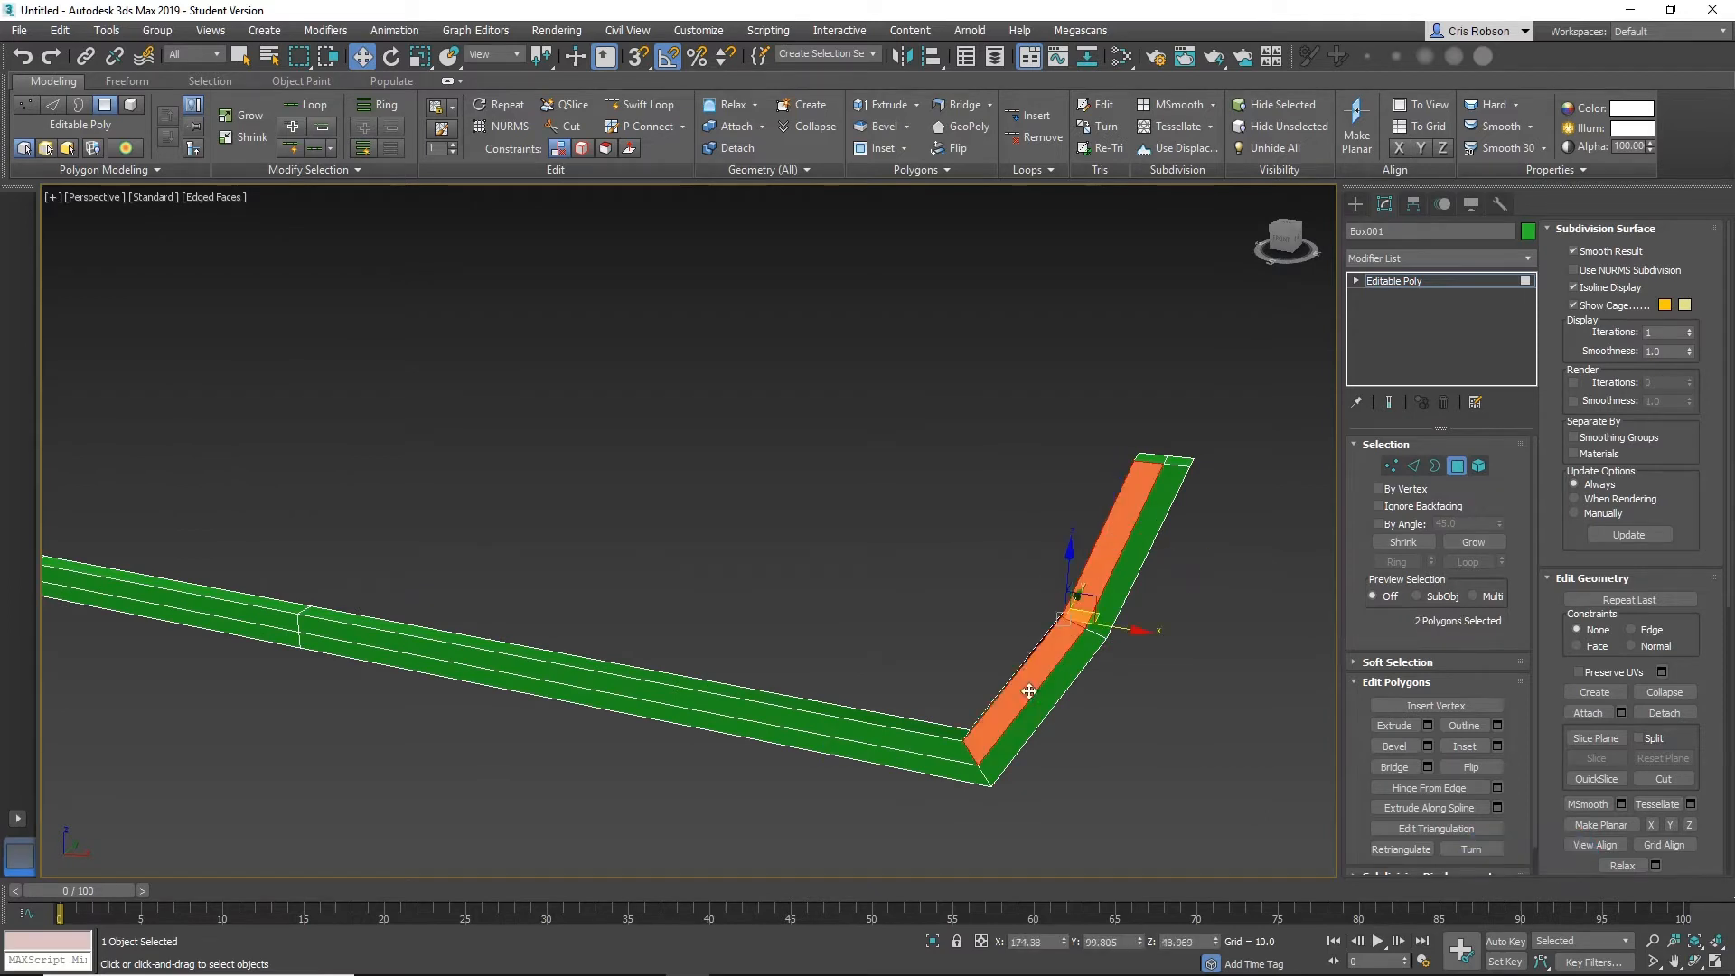
pyautogui.keyDown('ctrl'); pyautogui.click(847, 732); pyautogui.keyUp('ctrl')
pyautogui.moveTo(599, 699)
pyautogui.mouseDown(button='middle')
pyautogui.moveTo(651, 696)
pyautogui.moveTo(579, 698)
pyautogui.mouseUp(button='middle')
pyautogui.click(559, 798)
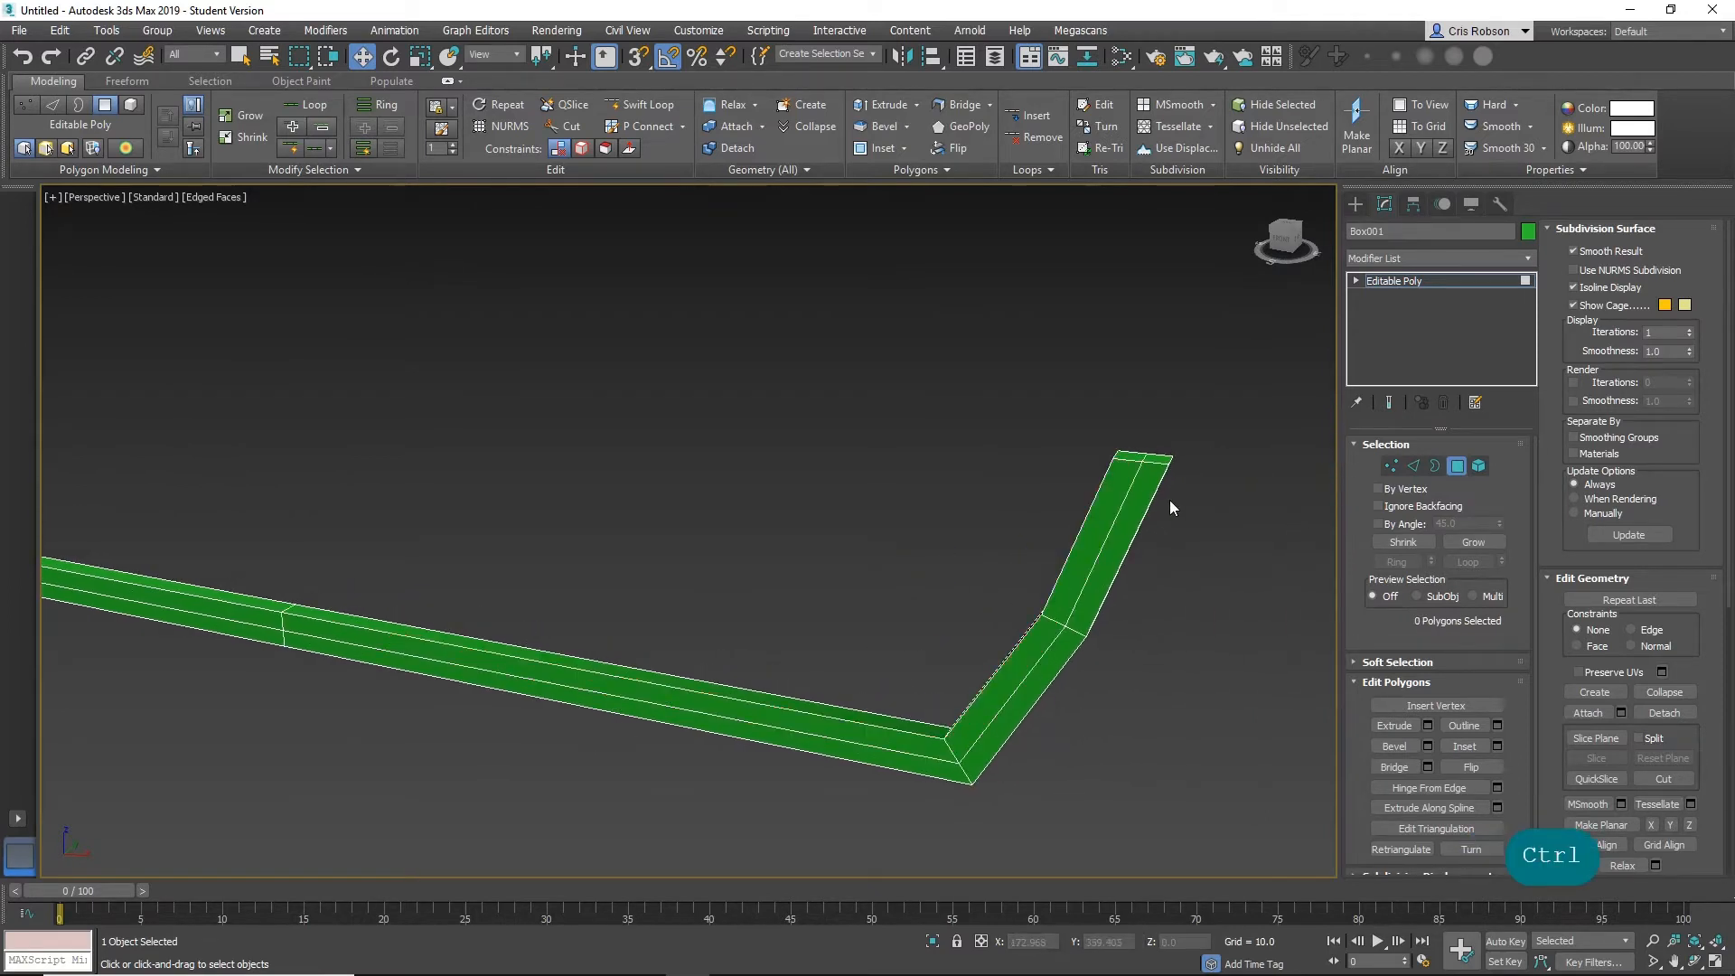
# Select the eight polygons forming the upper row along the profile's outer side, from one upturned end to the other.
pyautogui.click(1093, 518)
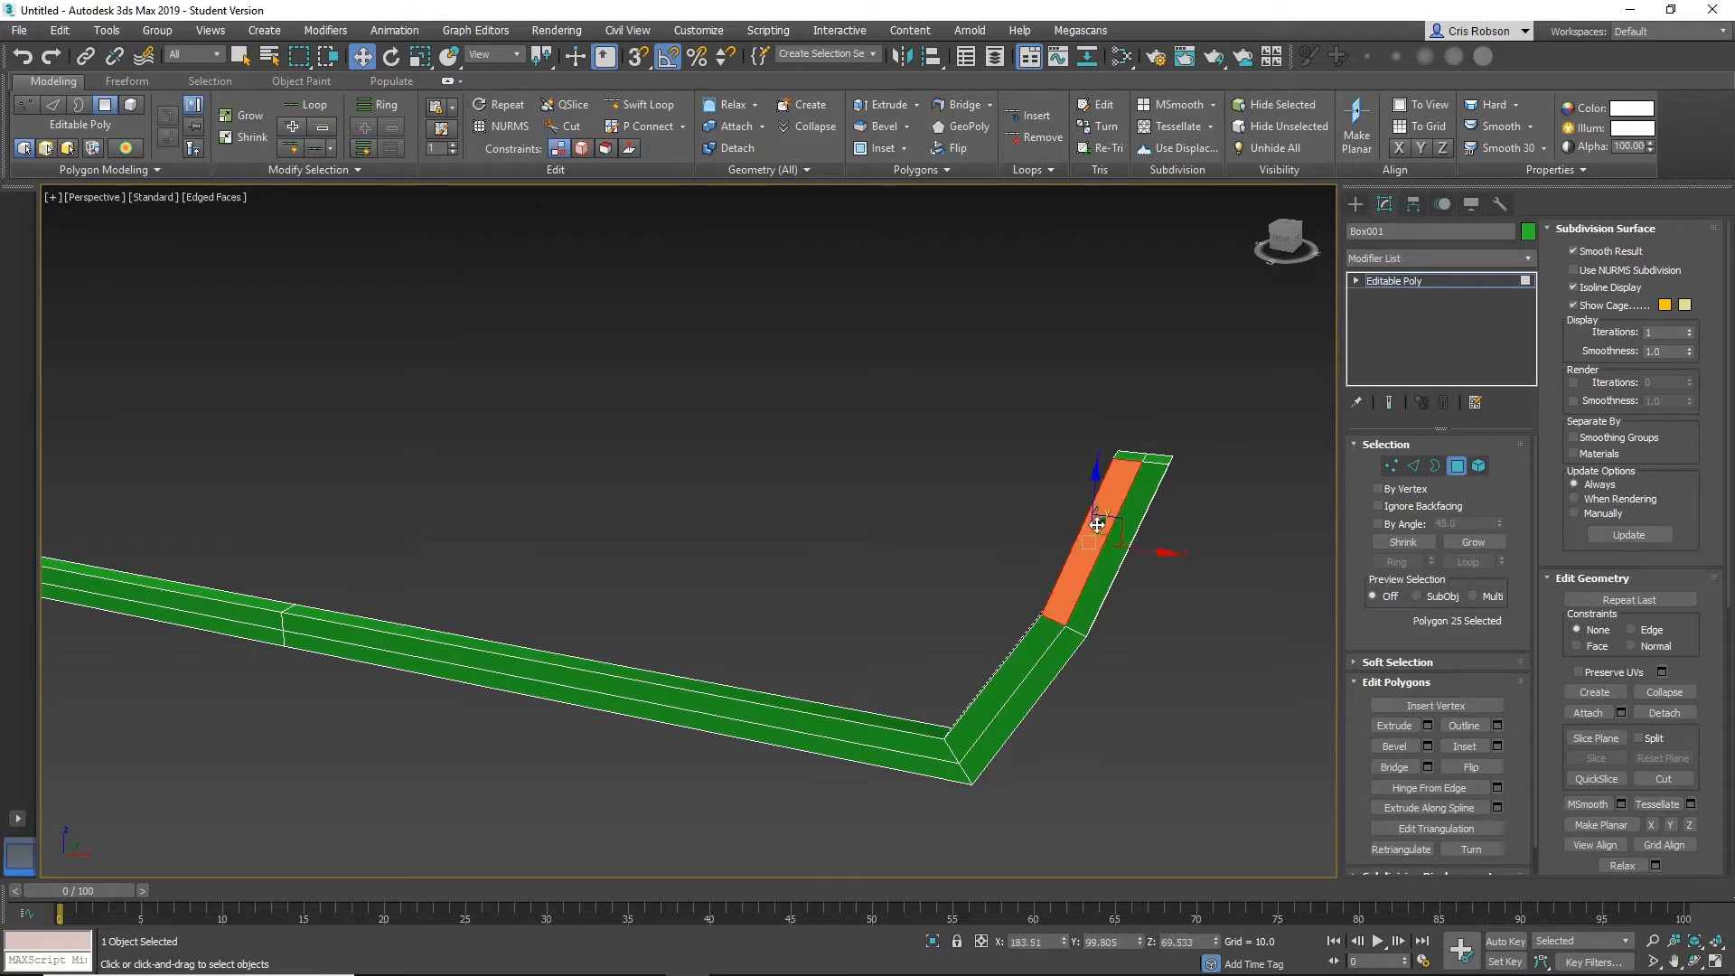
pyautogui.keyDown('ctrl'); pyautogui.click(1014, 668); pyautogui.keyUp('ctrl')
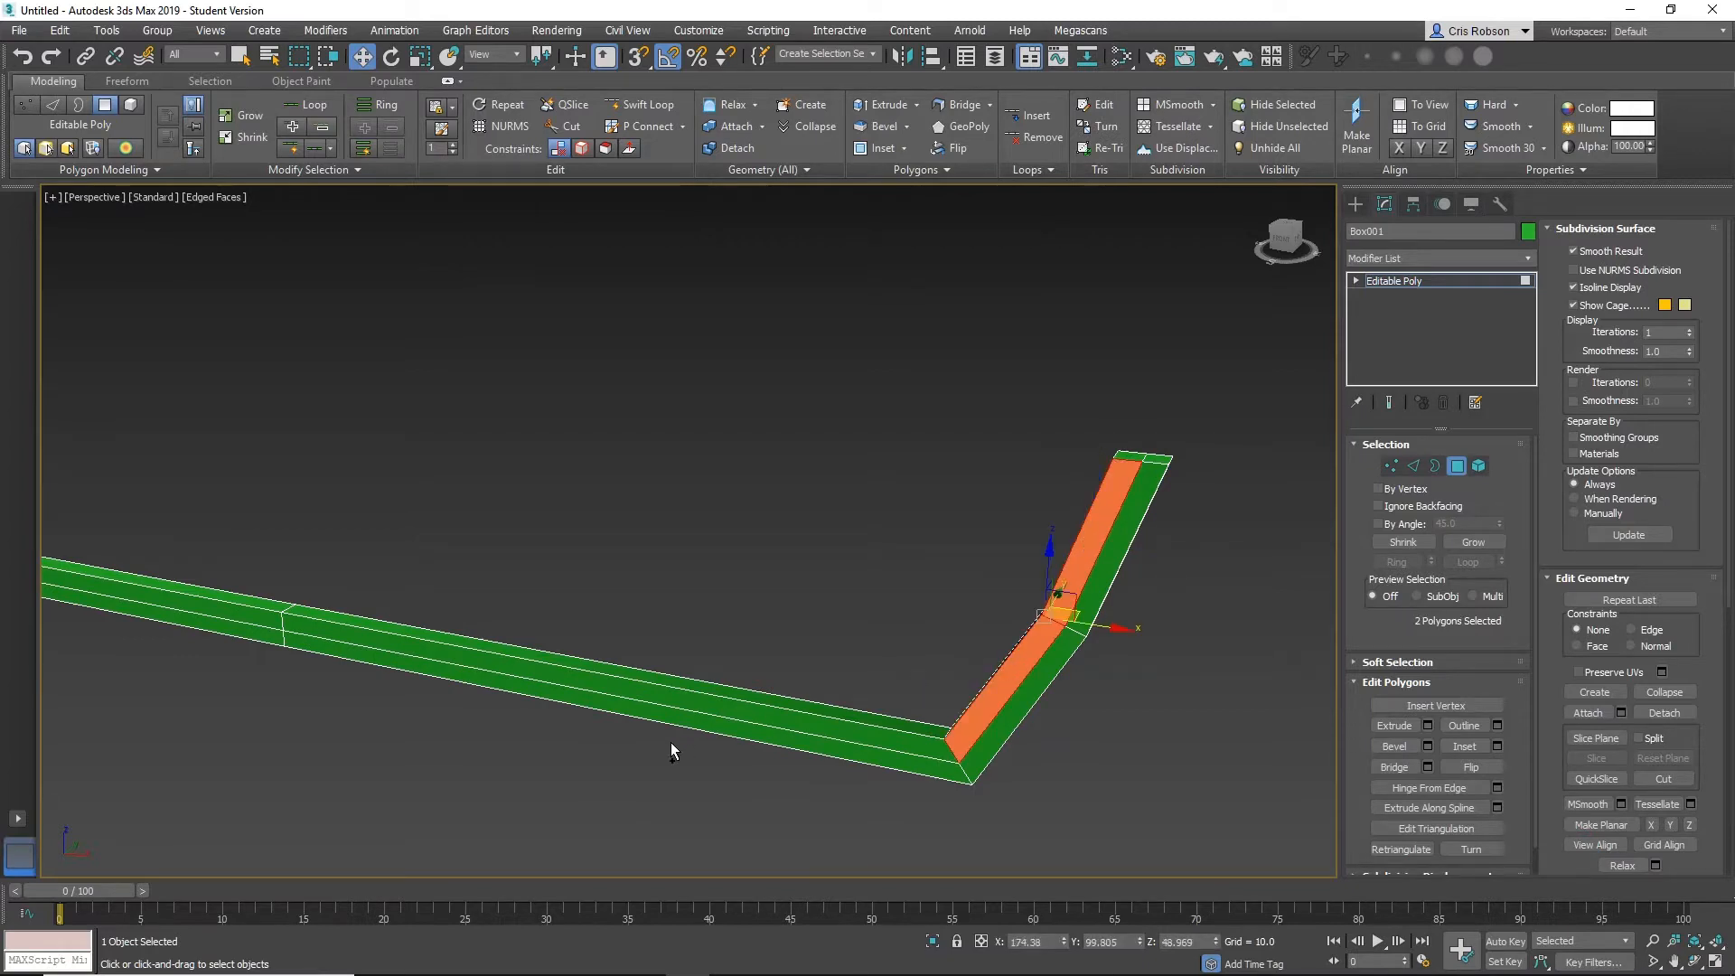
pyautogui.keyDown('ctrl'); pyautogui.click(644, 692); pyautogui.keyUp('ctrl')
pyautogui.moveTo(615, 686); pyautogui.dragTo(835, 715, button='middle')
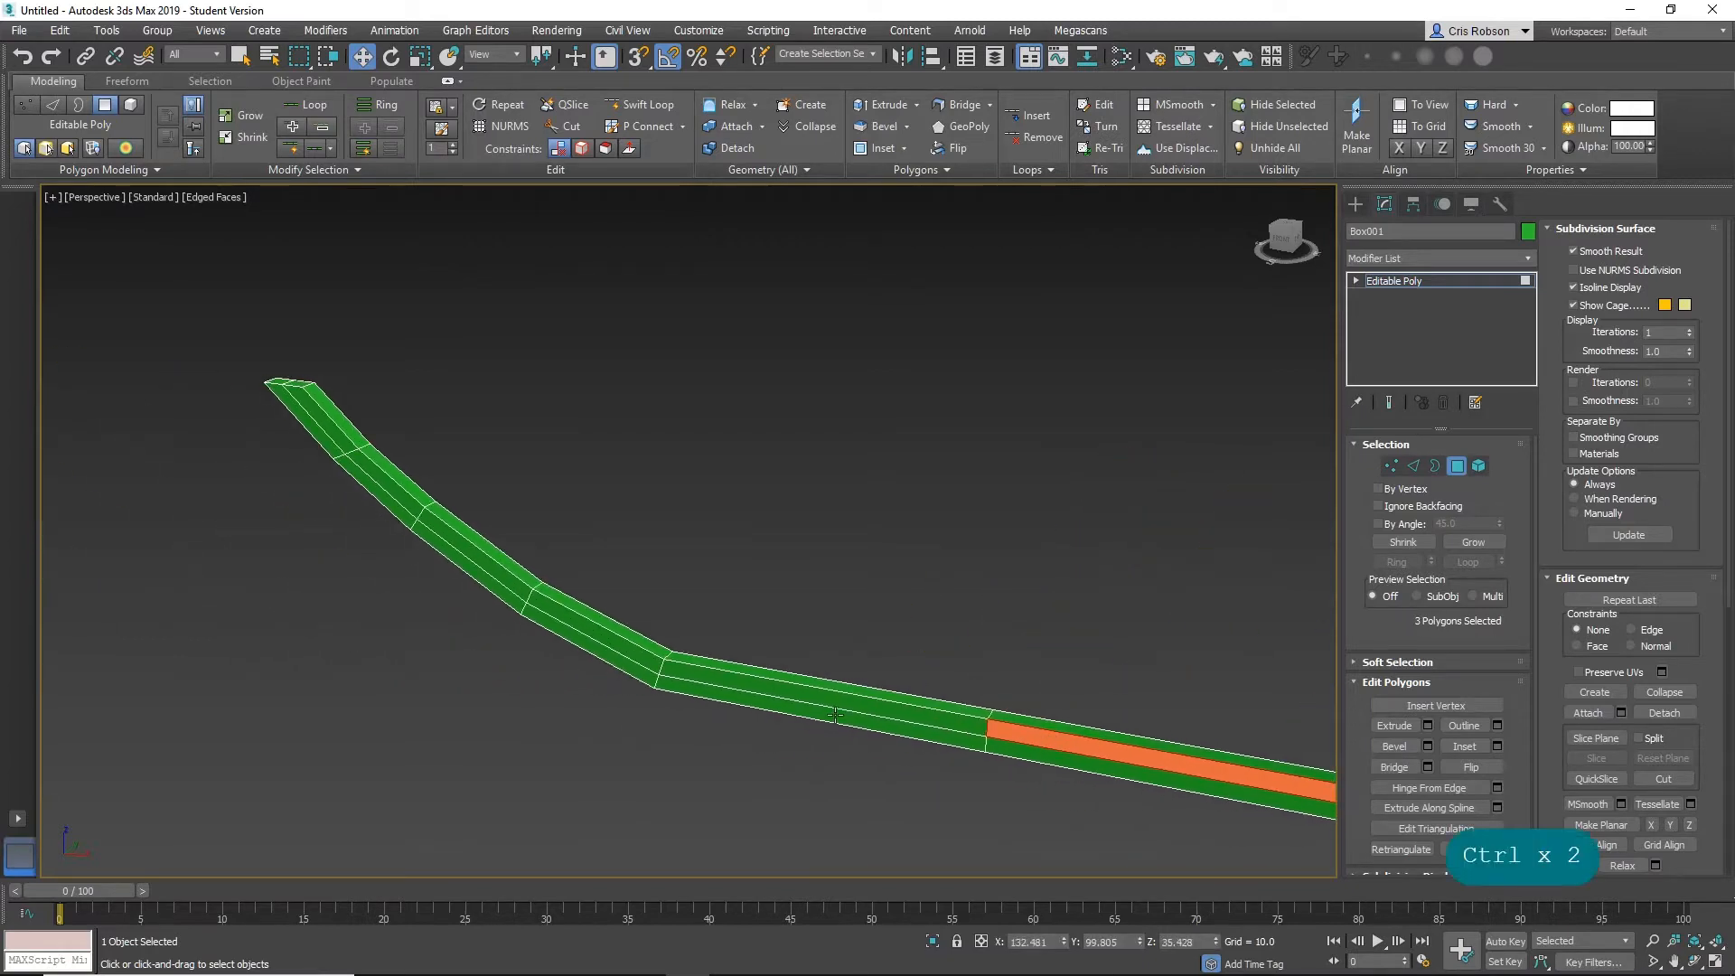
pyautogui.keyDown('ctrl'); pyautogui.click(811, 698); pyautogui.keyUp('ctrl')
pyautogui.keyDown('ctrl'); pyautogui.click(606, 638); pyautogui.keyUp('ctrl')
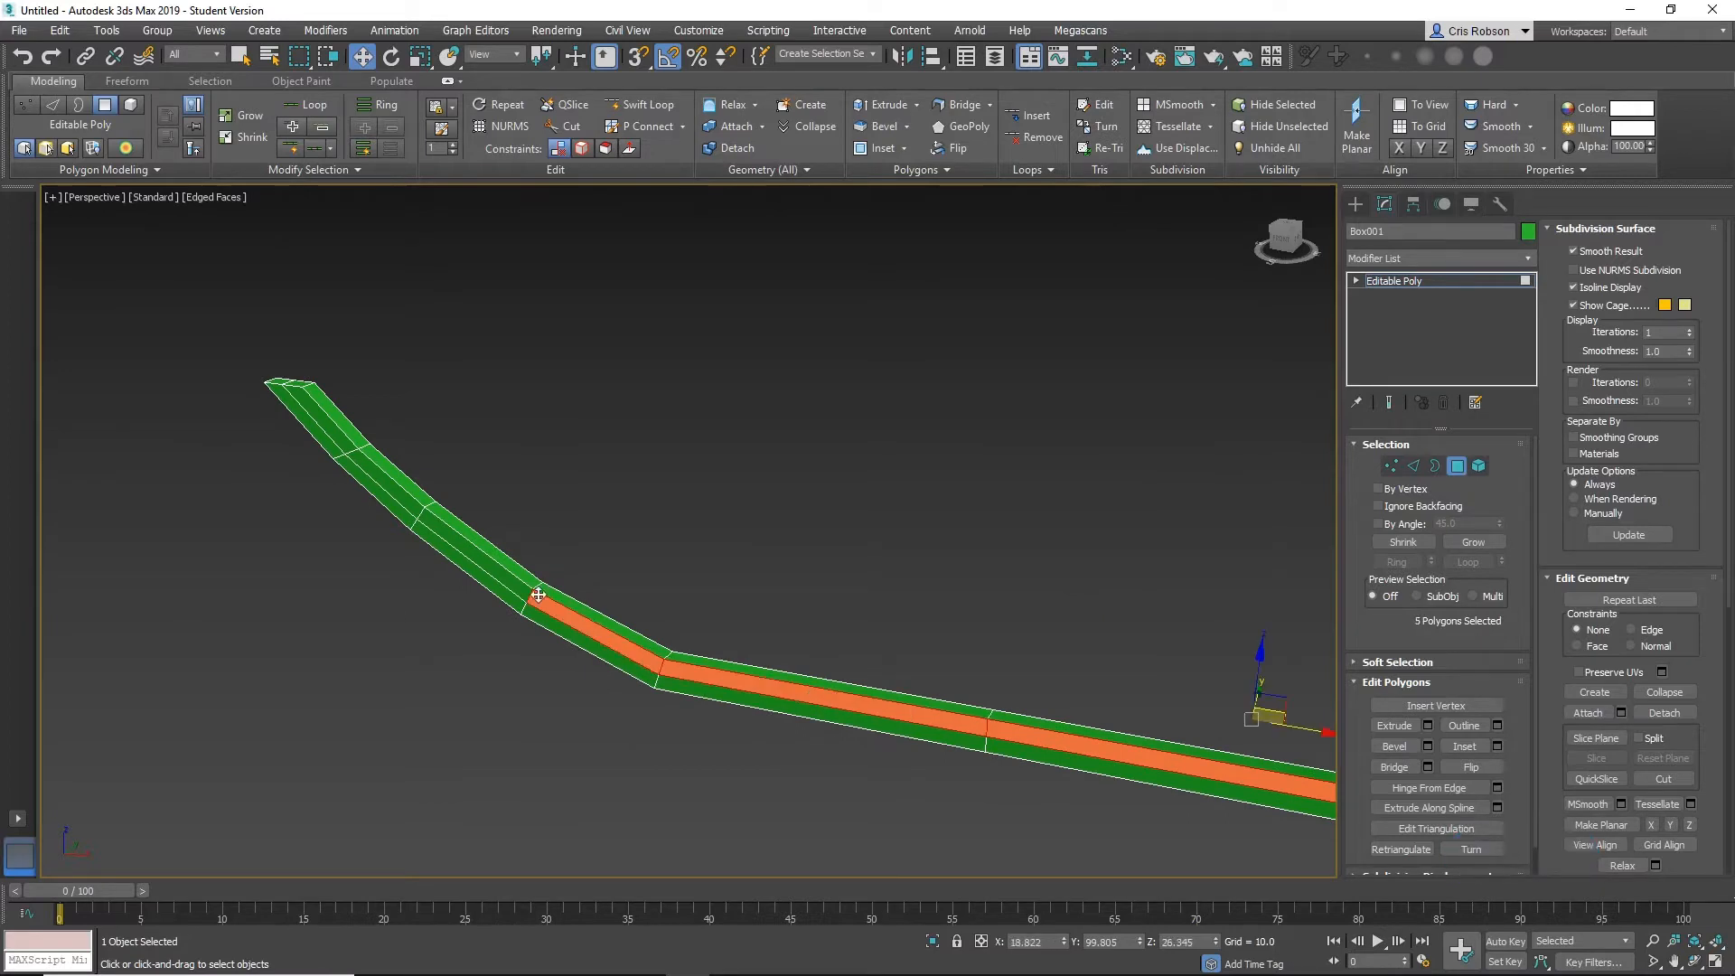
pyautogui.keyDown('ctrl'); pyautogui.click(505, 577); pyautogui.keyUp('ctrl')
pyautogui.keyDown('ctrl'); pyautogui.click(384, 473); pyautogui.keyUp('ctrl')
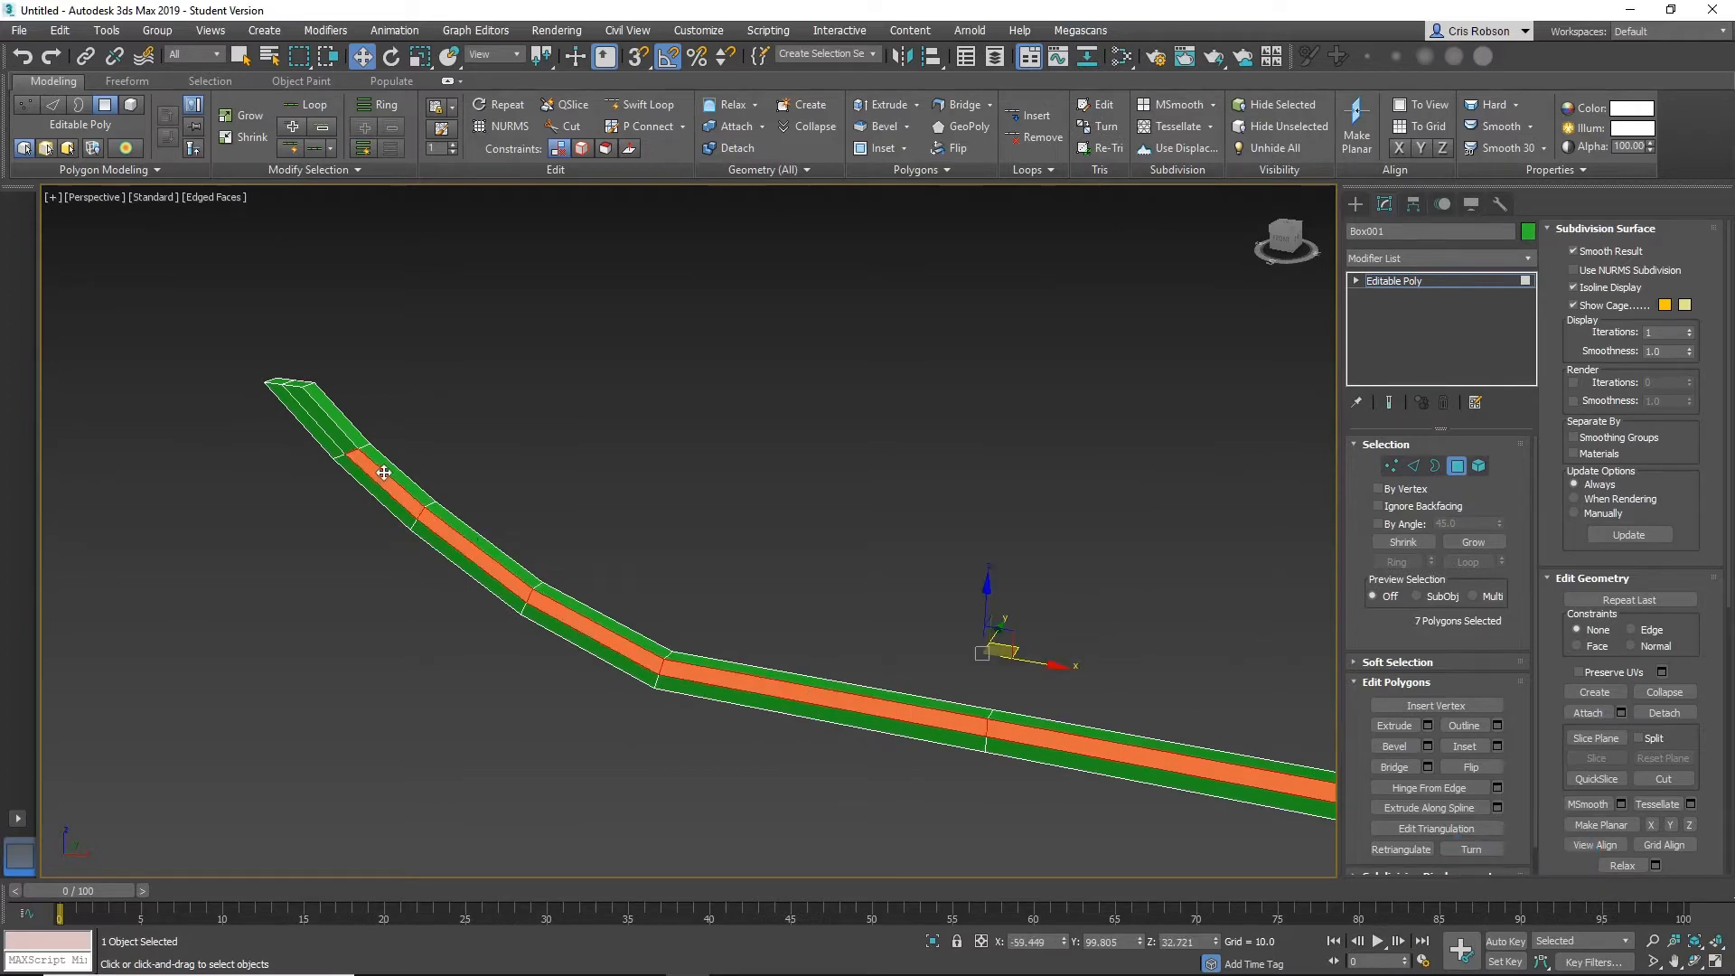
pyautogui.keyDown('ctrl'); pyautogui.click(320, 413); pyautogui.keyUp('ctrl')
pyautogui.keyDown('alt'); pyautogui.moveTo(319, 514); pyautogui.dragTo(726, 680, button='middle'); pyautogui.keyUp('alt')
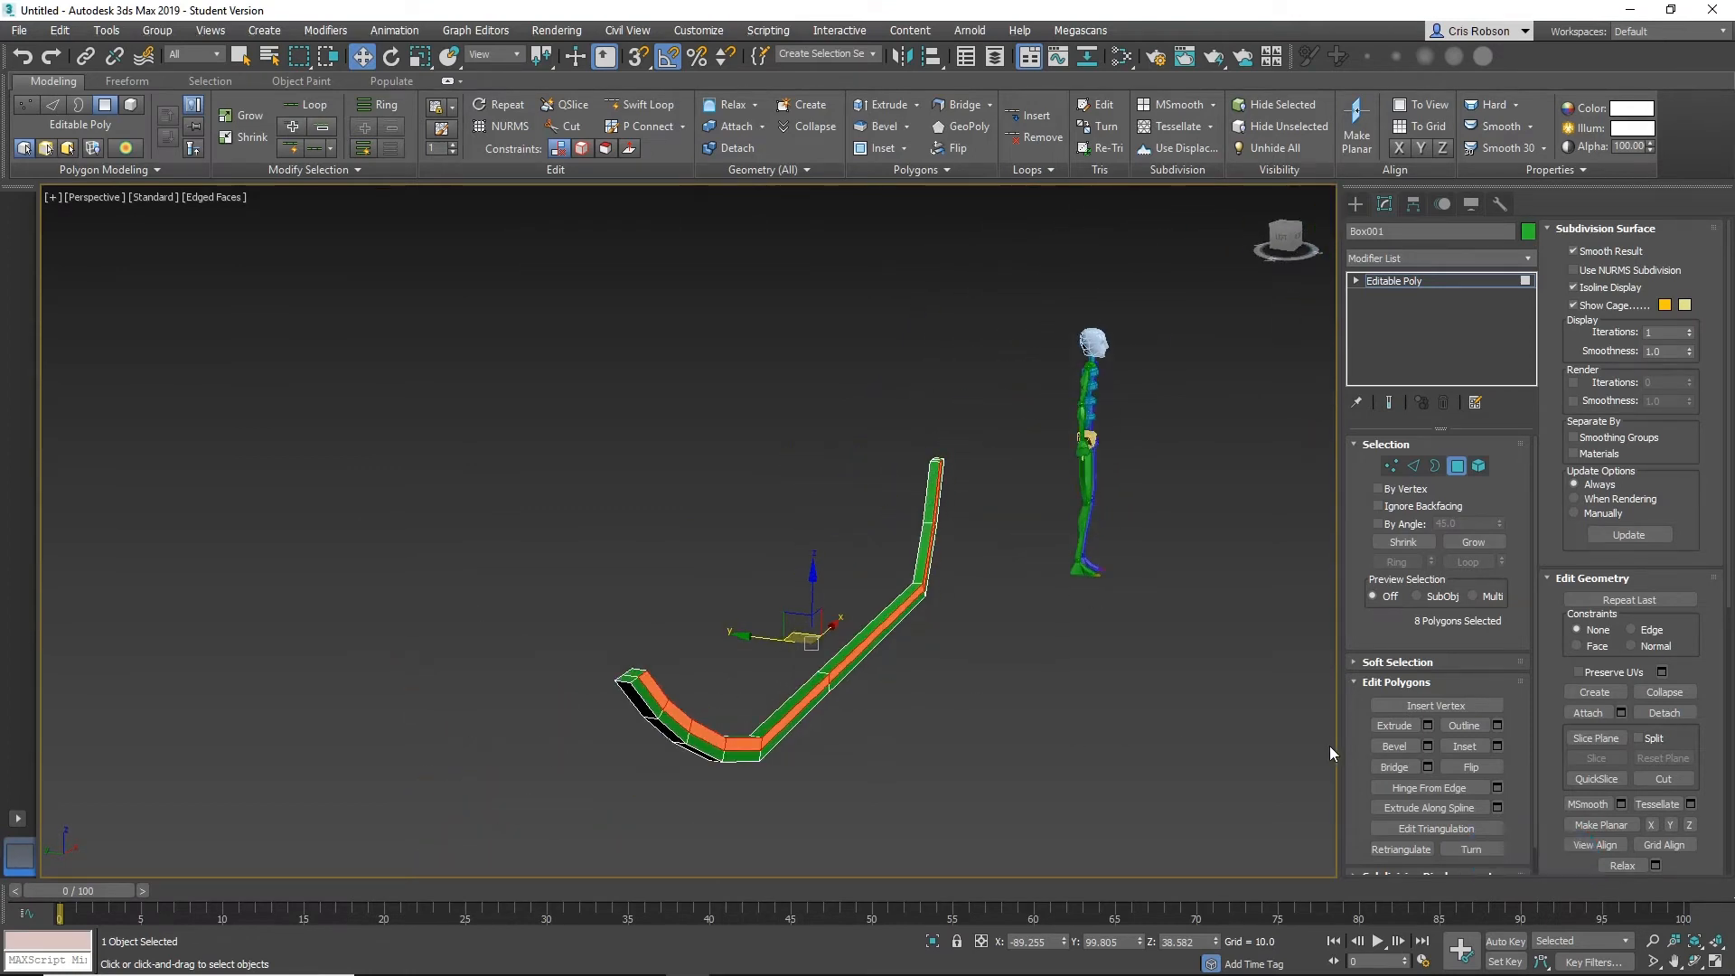
# Extrude the selected side strip outward to about Y 83 and rotate it -90 degrees about the X axis.
pyautogui.click(1393, 726)
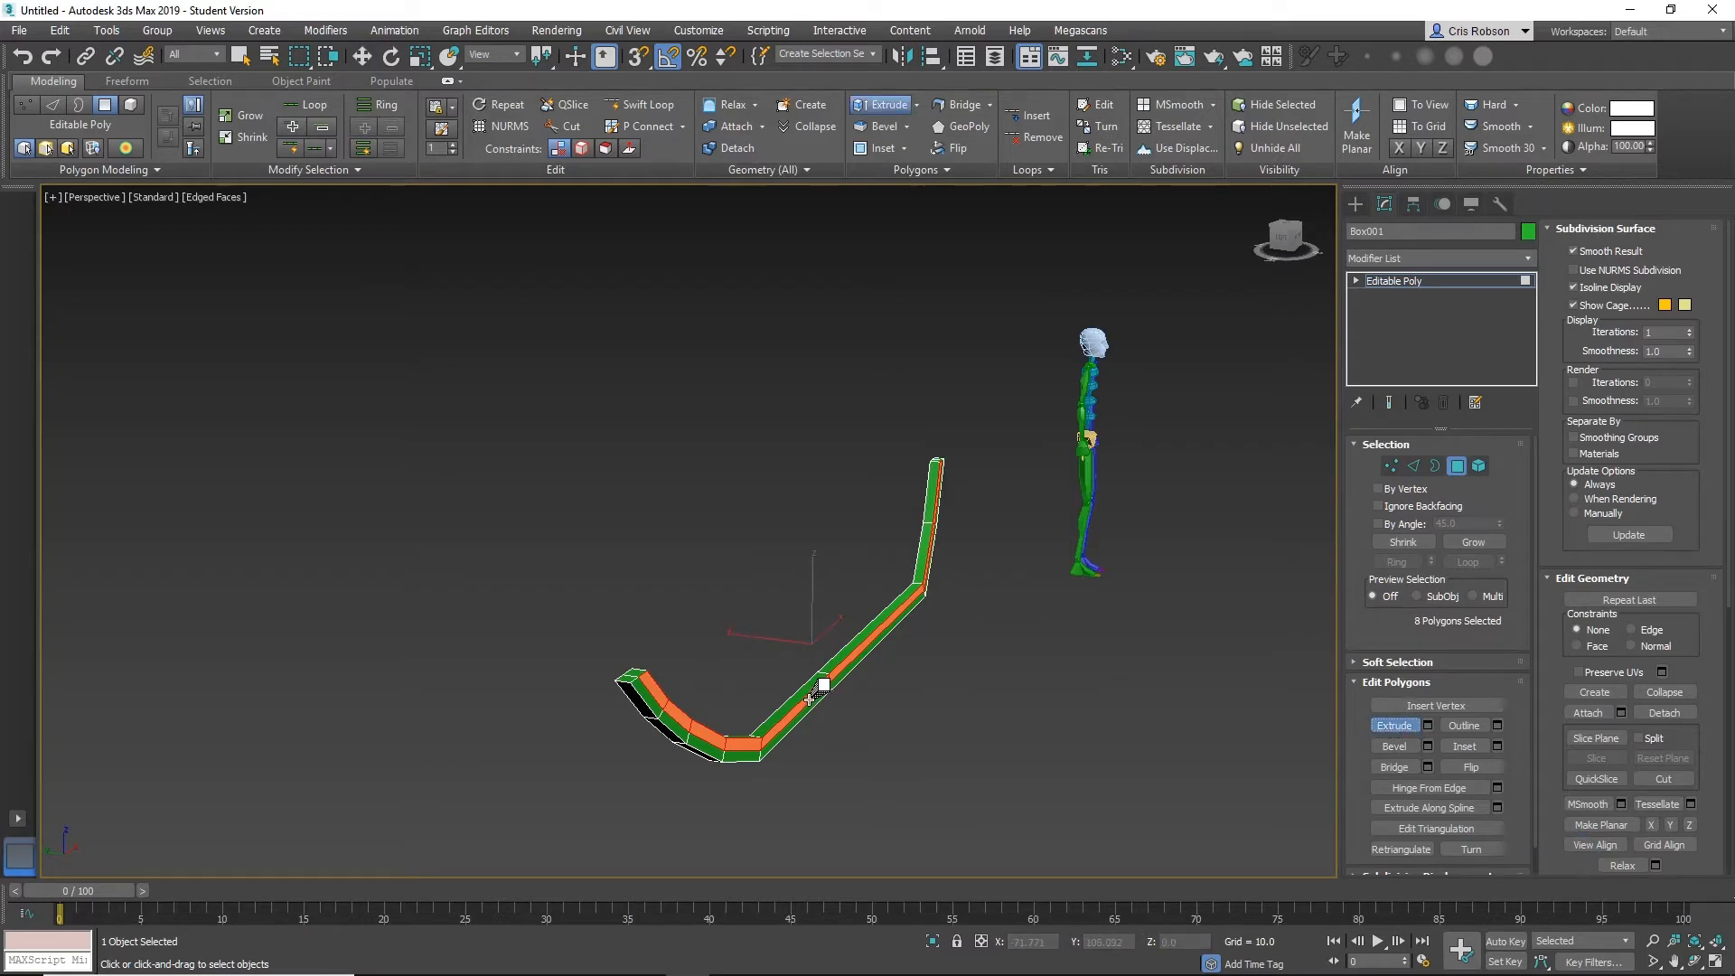
pyautogui.moveTo(810, 699); pyautogui.dragTo(969, 567)
pyautogui.rightClick(993, 596)
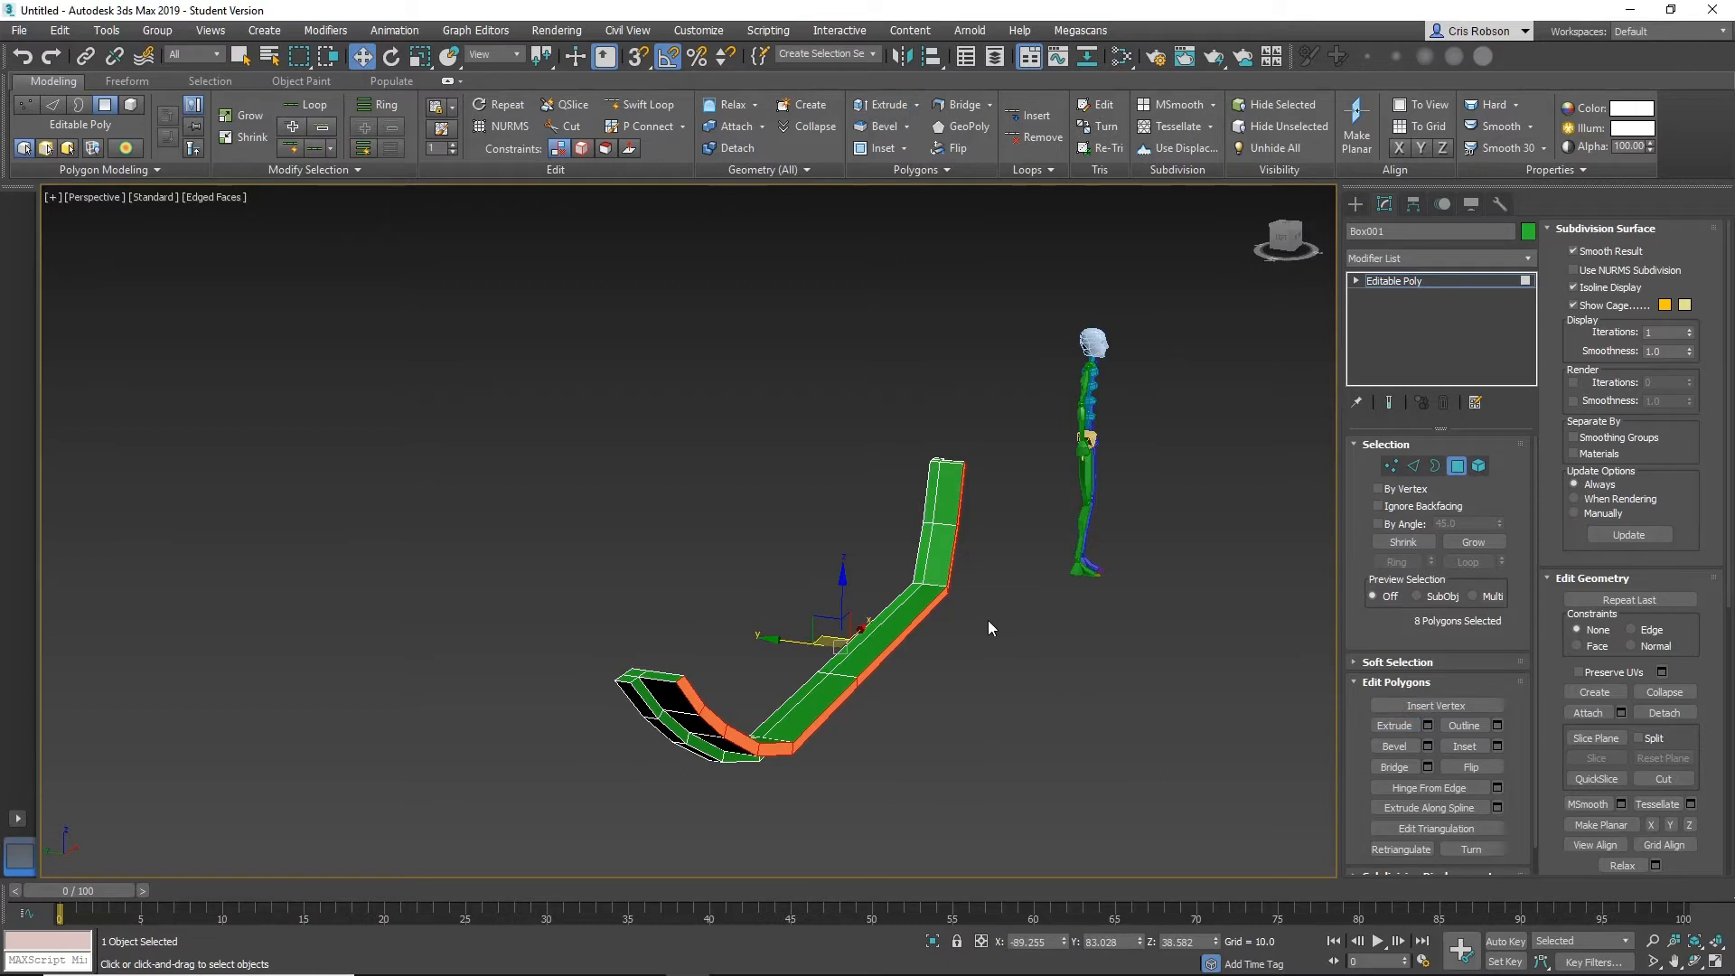
pyautogui.press('e')
pyautogui.moveTo(889, 616); pyautogui.dragTo(825, 561)
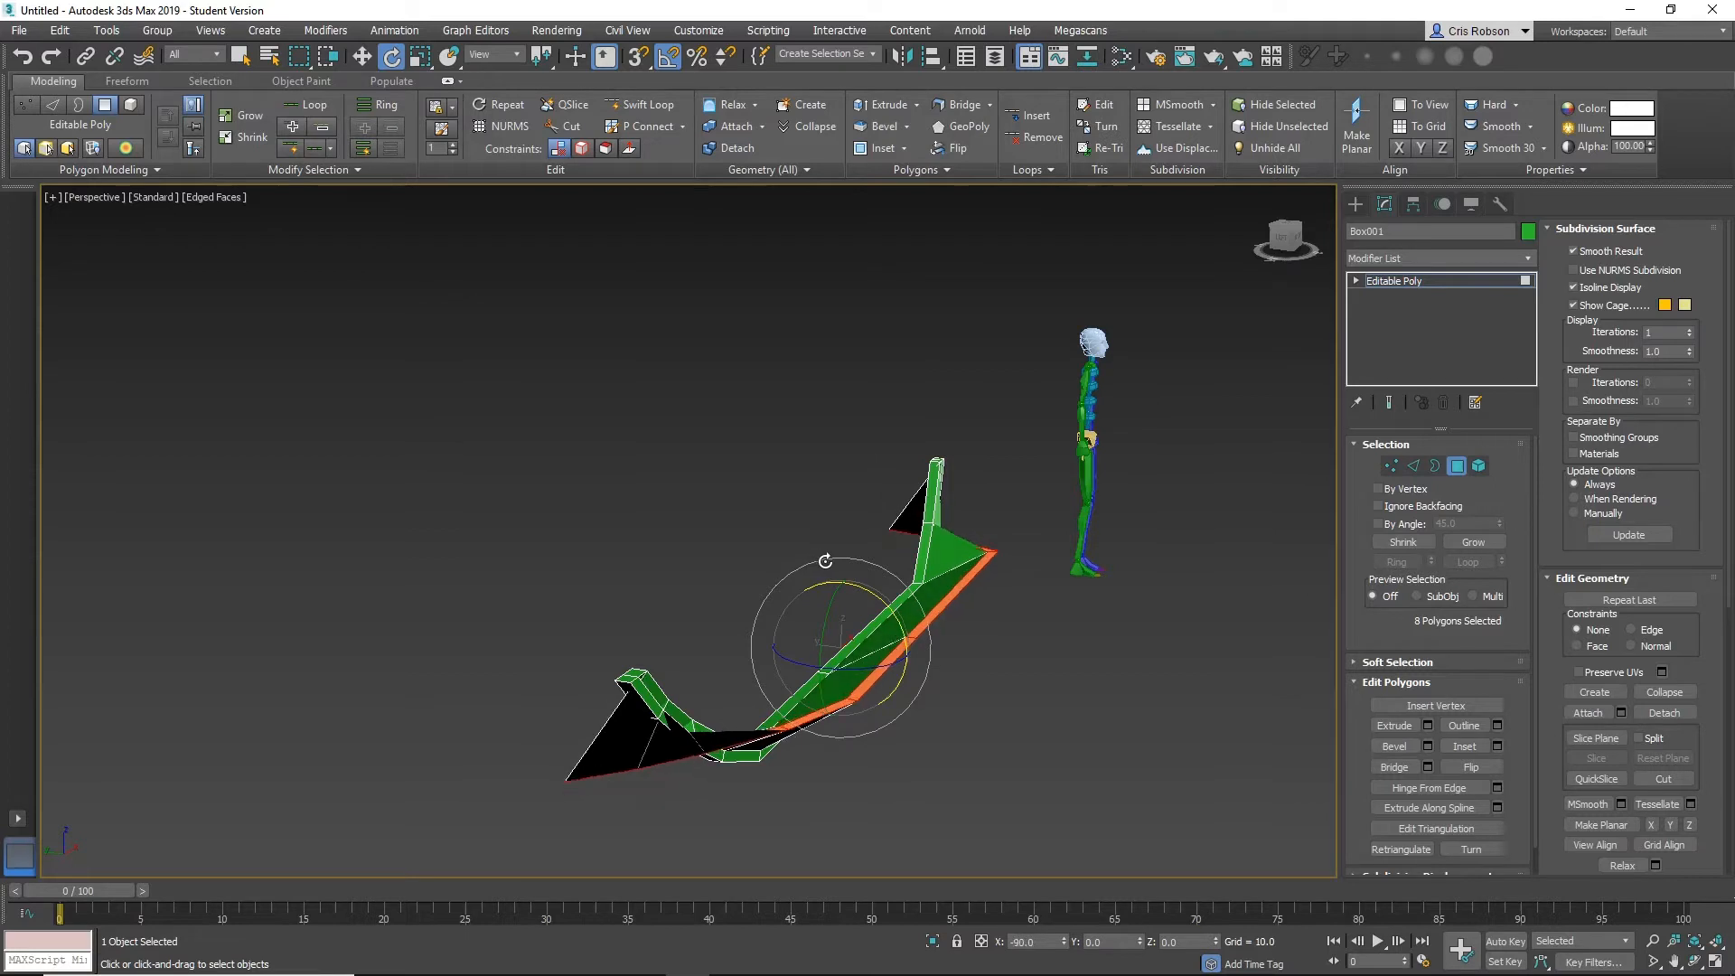
# Move the rotated strip outward and upward to about Y 45, Z 91.
pyautogui.press('w')
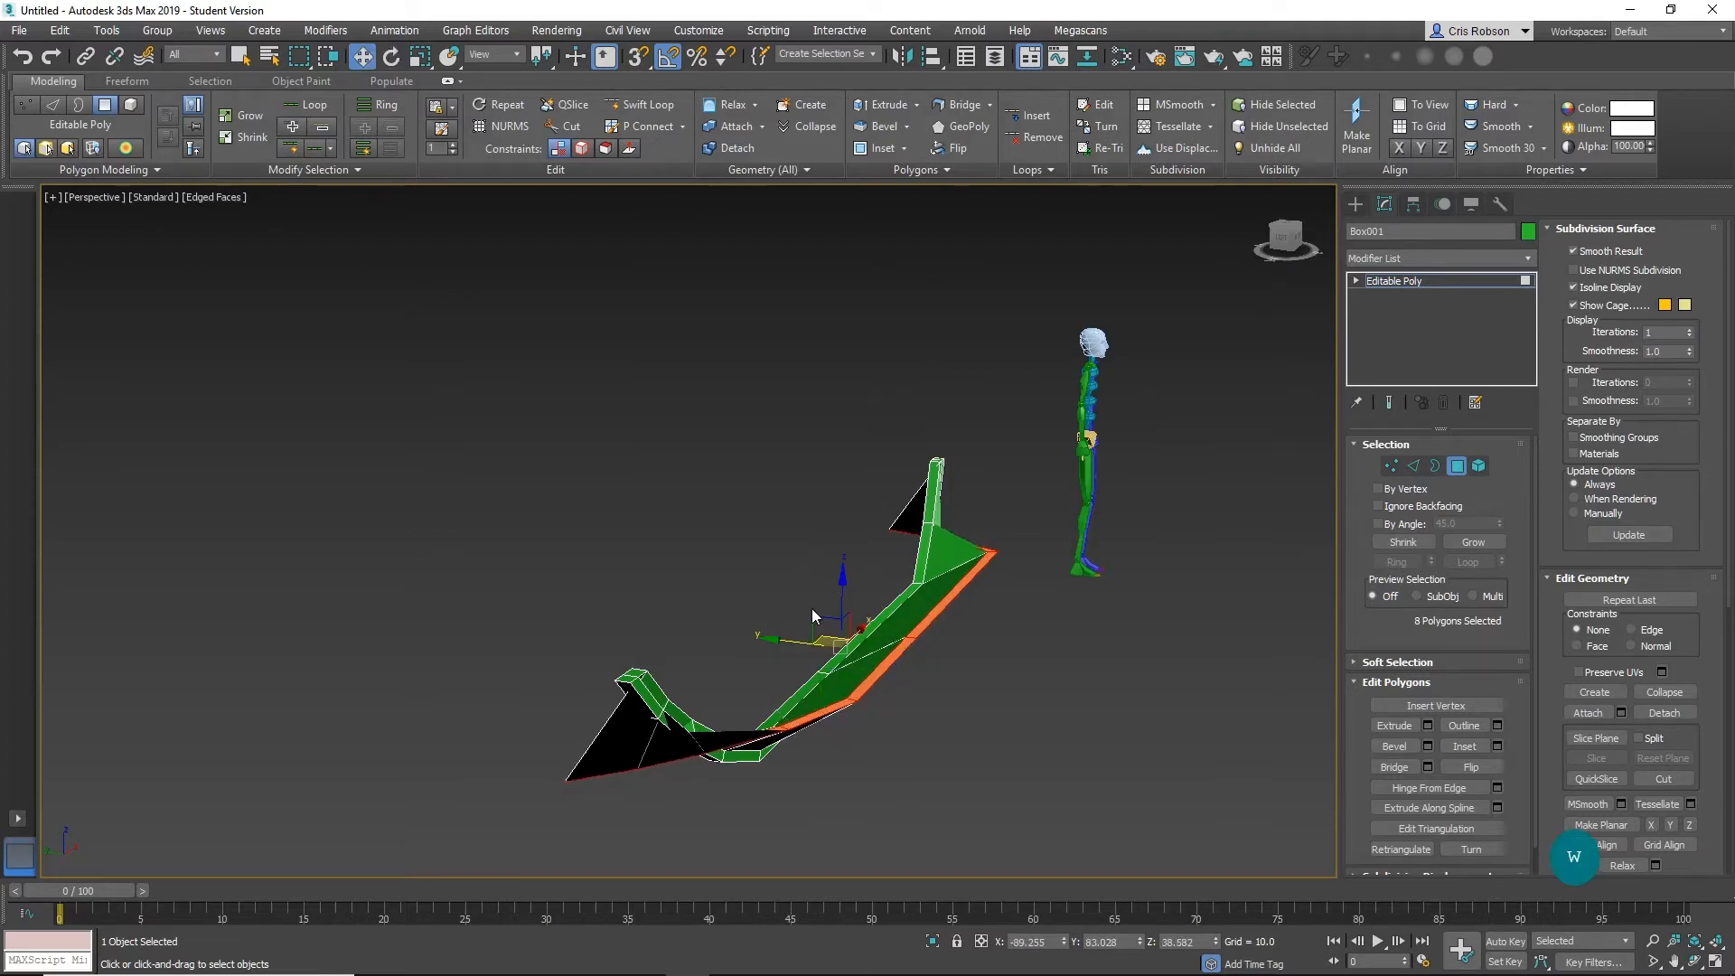
pyautogui.moveTo(820, 614); pyautogui.dragTo(888, 530)
pyautogui.keyDown('alt'); pyautogui.moveTo(1037, 648); pyautogui.dragTo(907, 659, button='middle'); pyautogui.keyUp('alt')
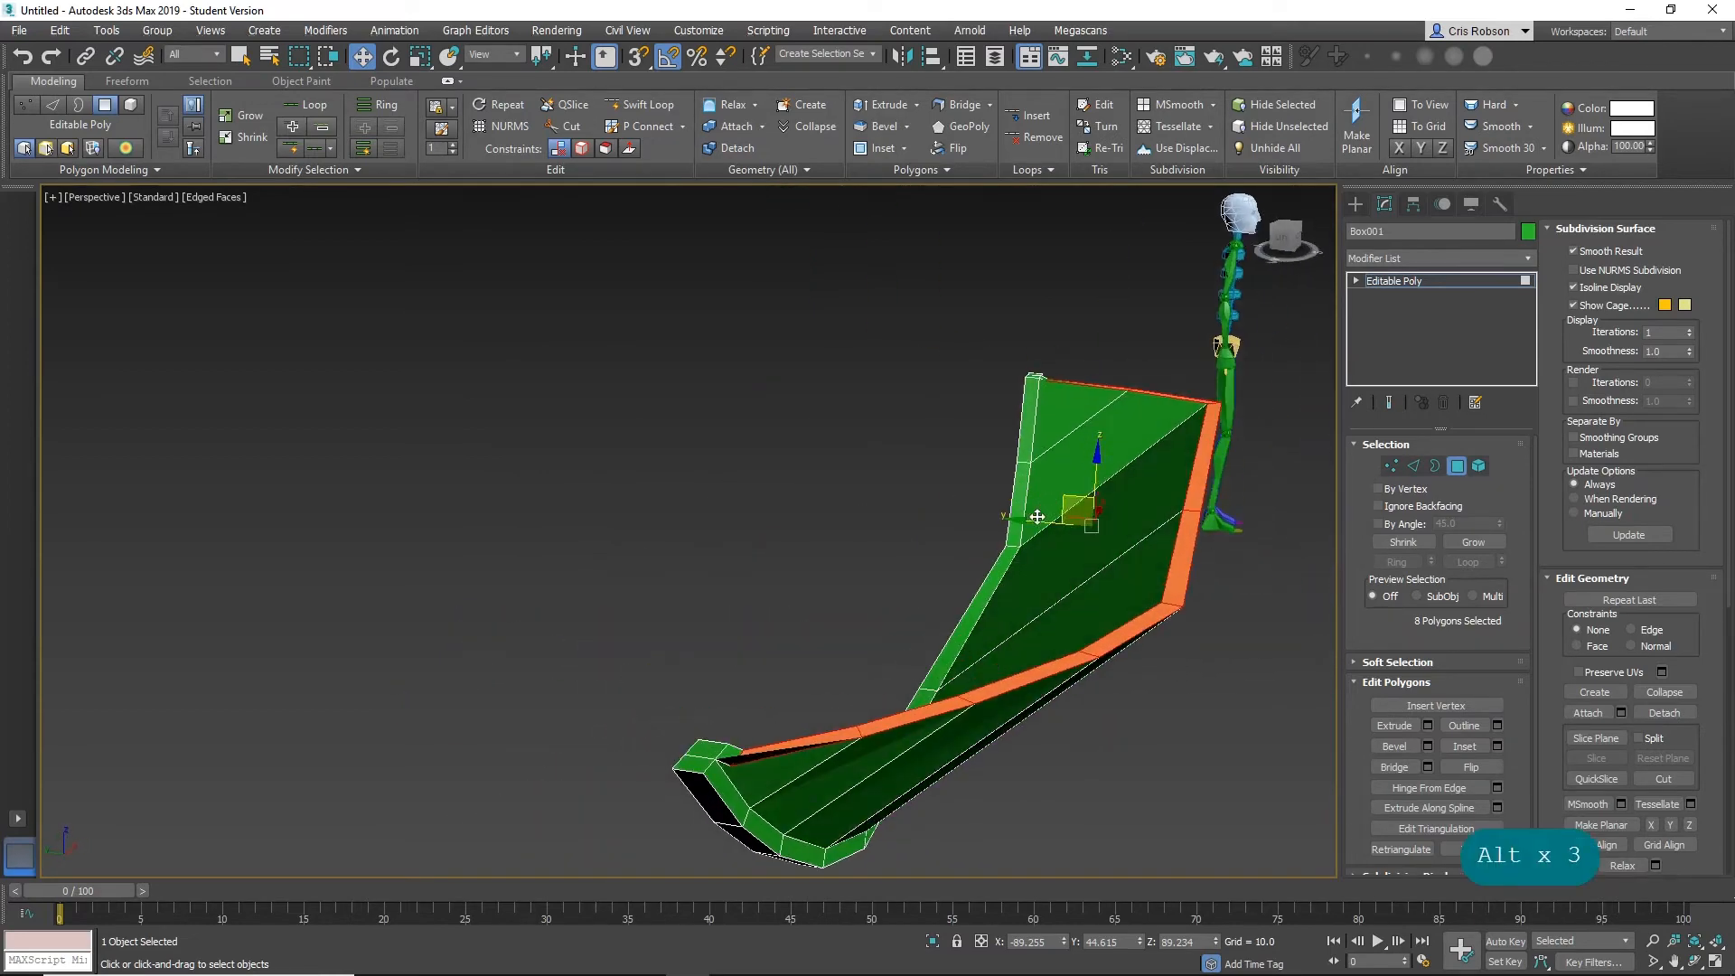
pyautogui.moveTo(1019, 511); pyautogui.dragTo(1020, 511)
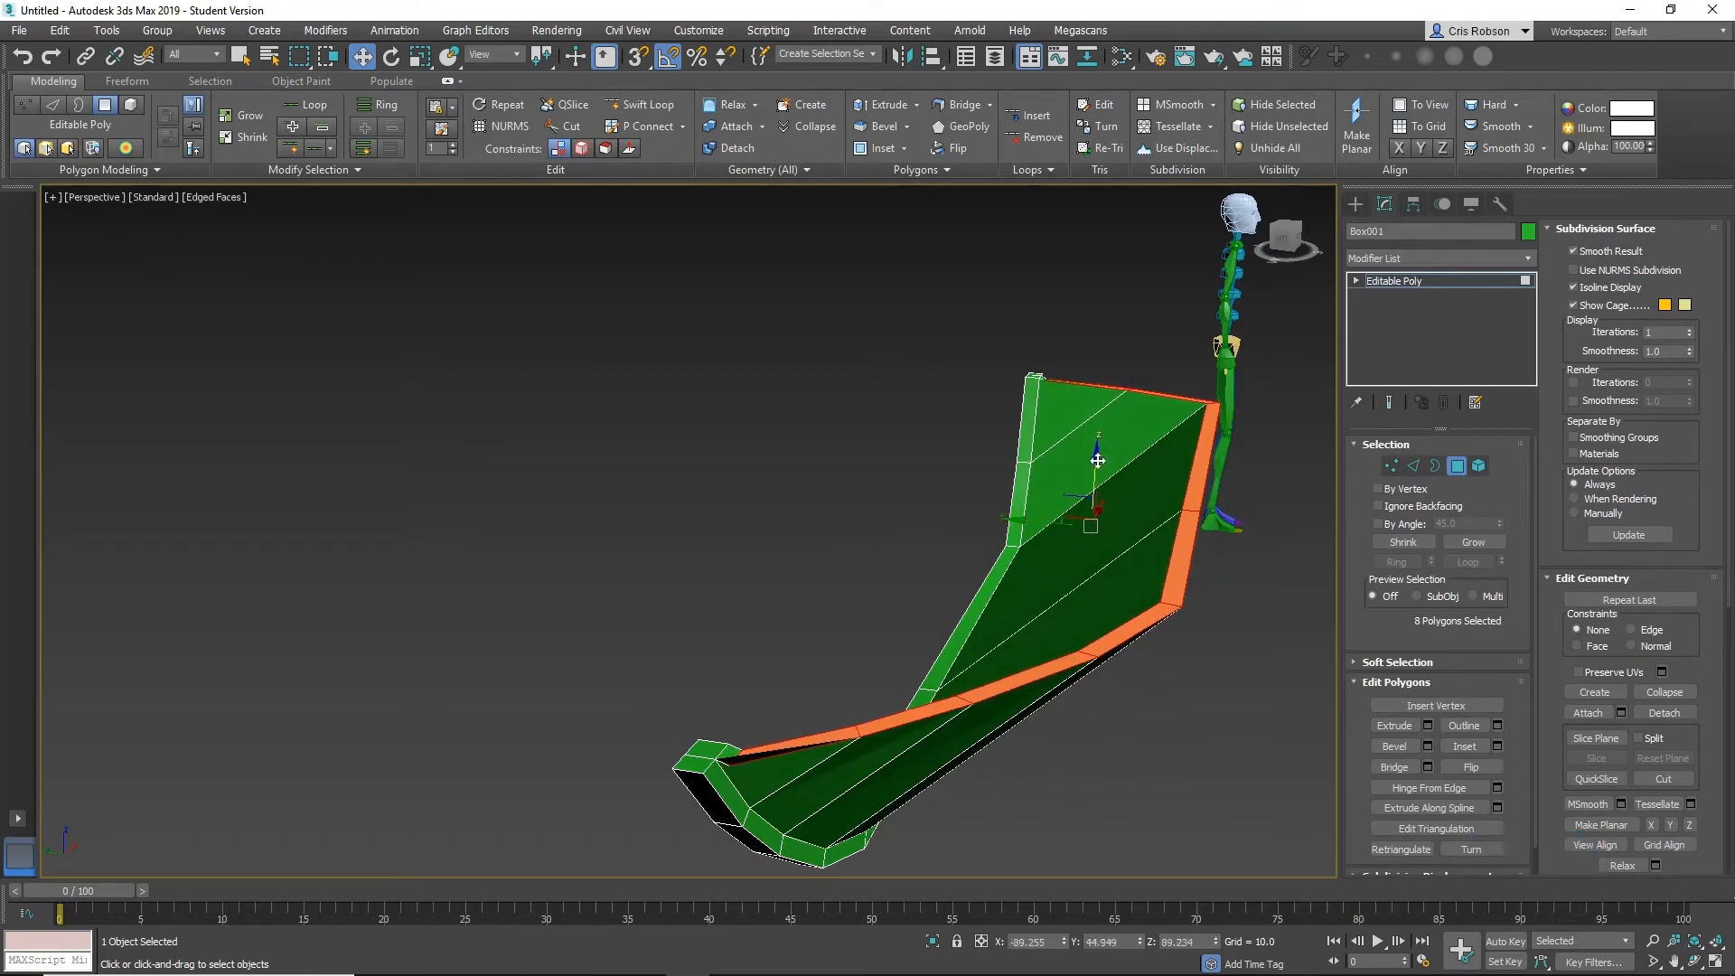
pyautogui.moveTo(1097, 459); pyautogui.dragTo(1100, 455)
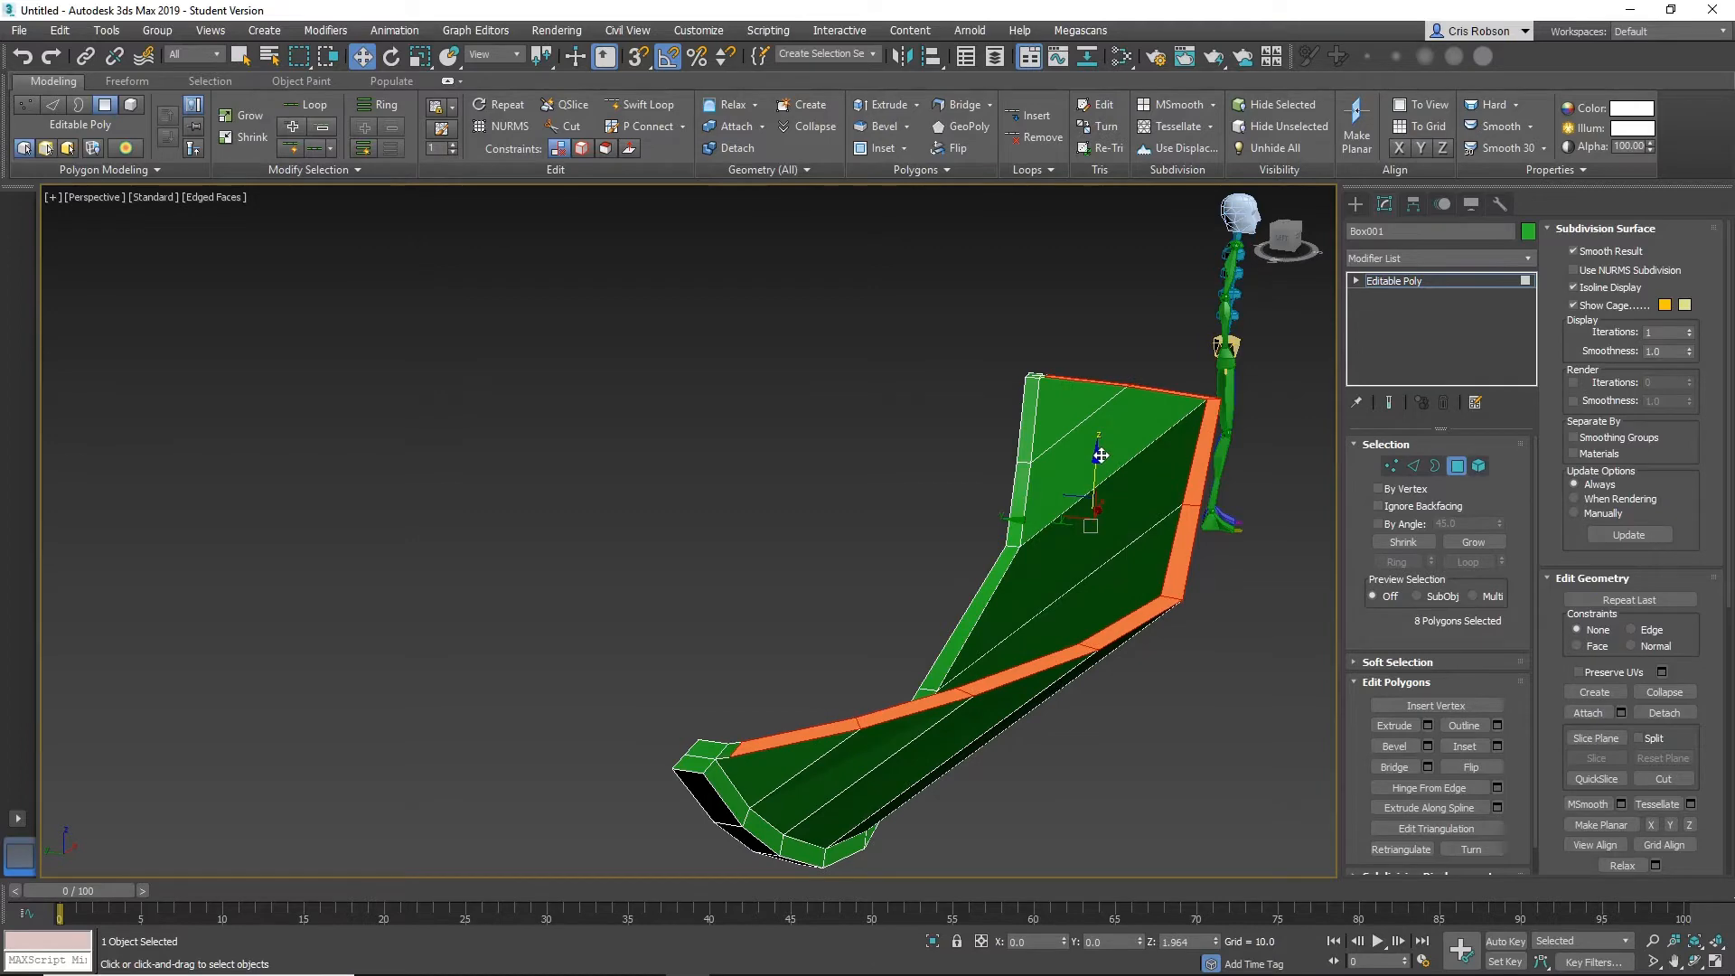
# Try a wider outward offset for the strip, and settle its sideways position at about Y 44.
pyautogui.keyDown('alt'); pyautogui.moveTo(1101, 456); pyautogui.dragTo(882, 606, button='middle'); pyautogui.keyUp('alt')
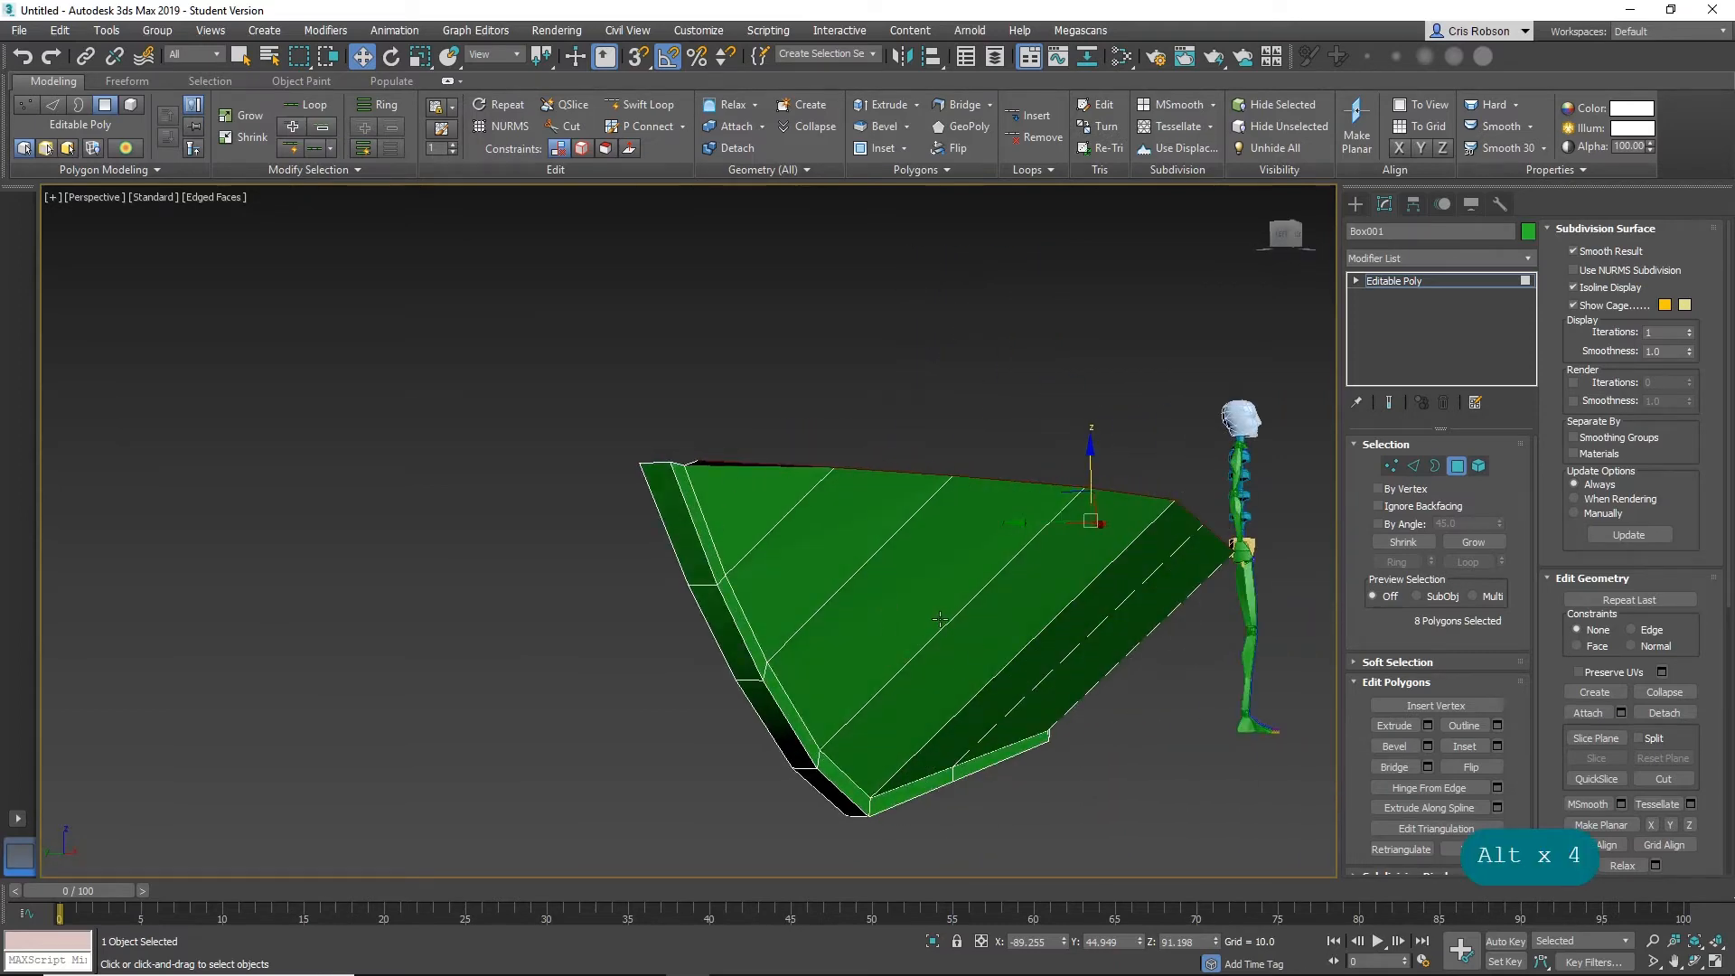
pyautogui.keyDown('alt'); pyautogui.moveTo(880, 558); pyautogui.dragTo(957, 548, button='middle'); pyautogui.keyUp('alt')
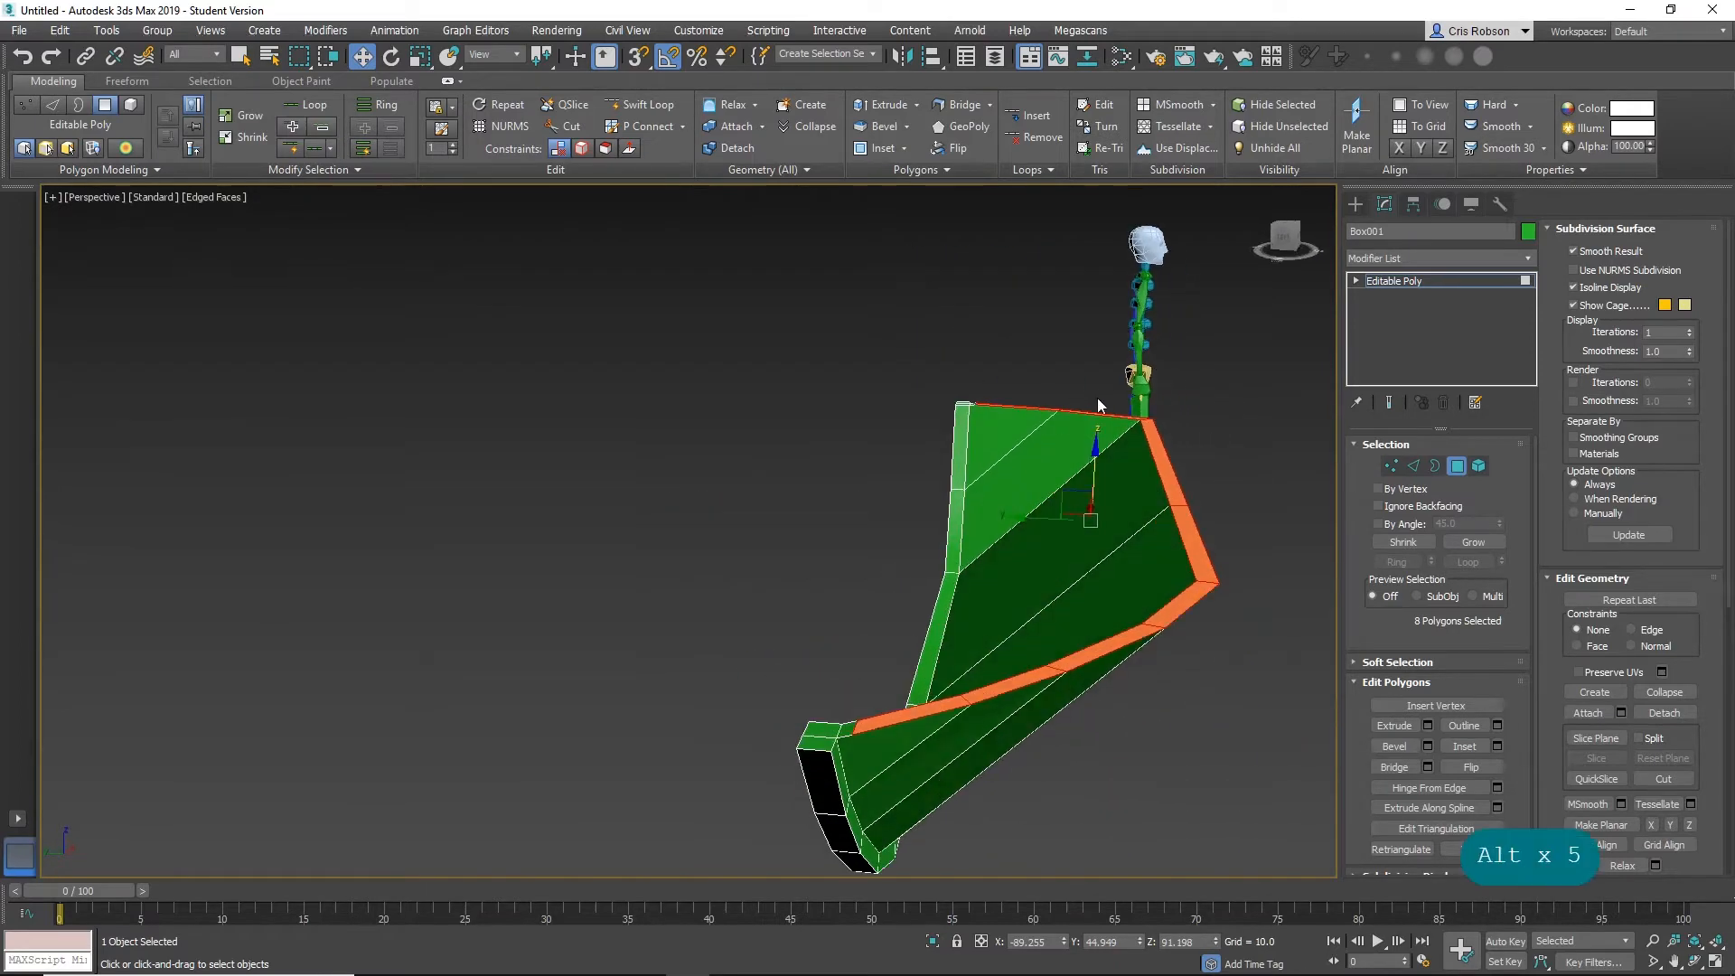
pyautogui.keyDown('alt'); pyautogui.moveTo(963, 479); pyautogui.dragTo(967, 571, button='middle'); pyautogui.keyUp('alt')
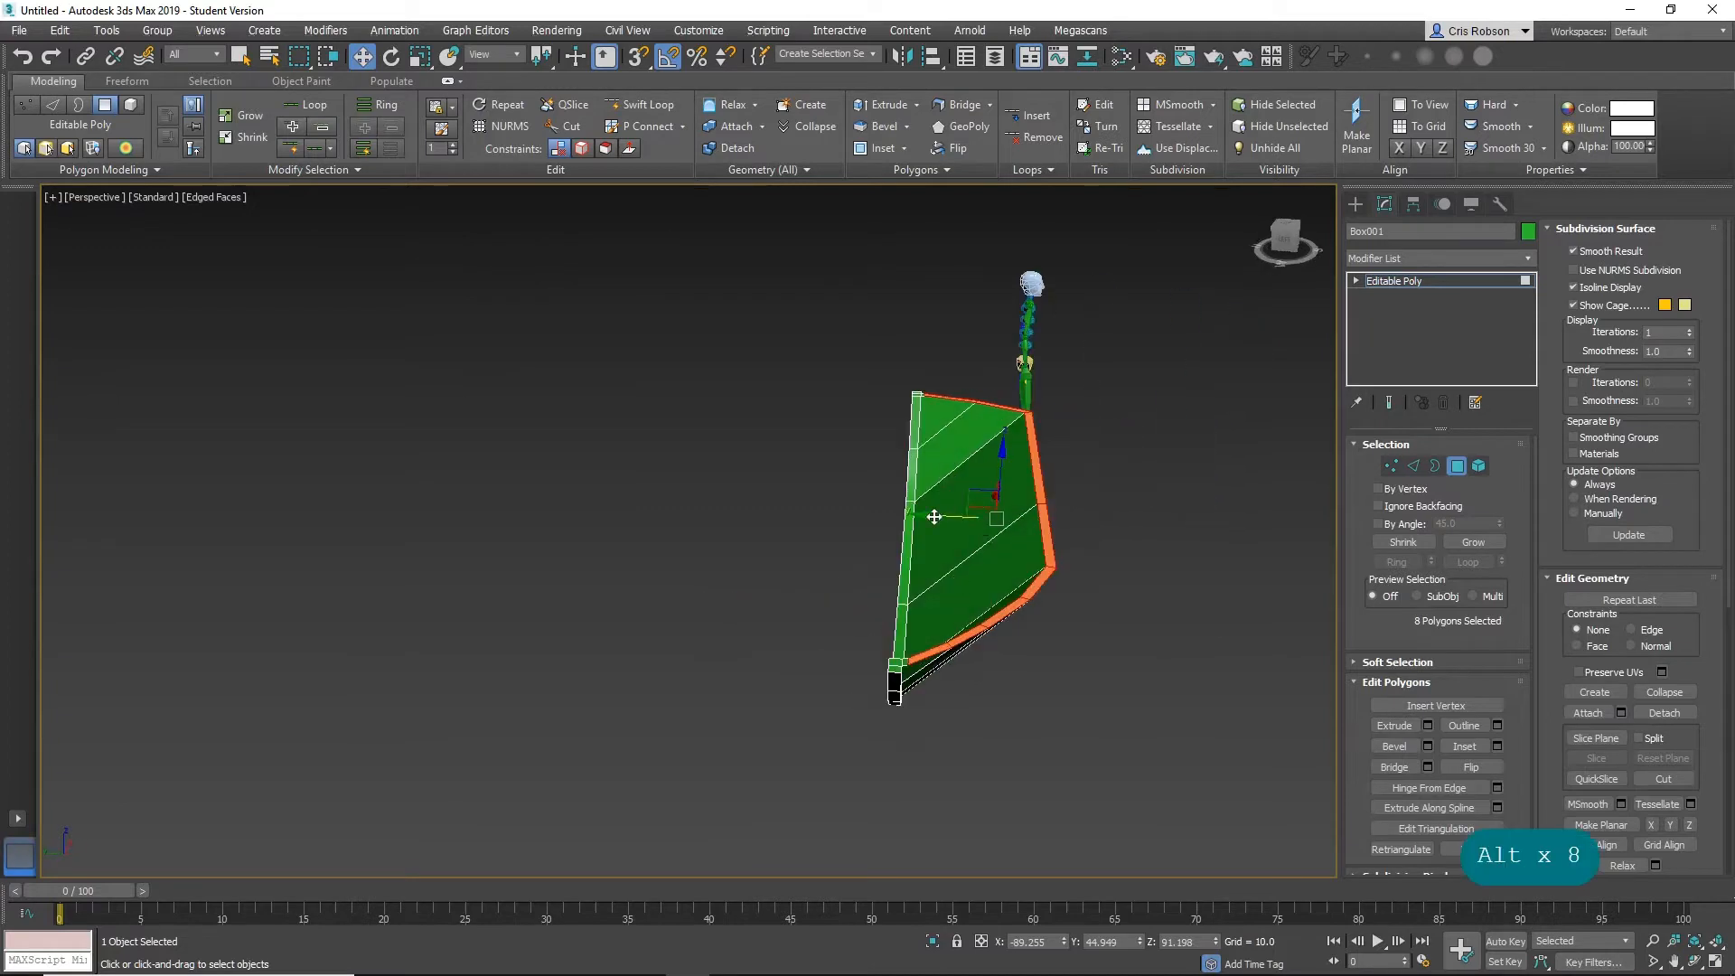
pyautogui.moveTo(937, 518); pyautogui.dragTo(975, 520)
pyautogui.moveTo(974, 519)
pyautogui.keyDown('alt'); pyautogui.mouseDown(button='middle')
pyautogui.moveTo(970, 557)
pyautogui.moveTo(987, 542)
pyautogui.mouseUp(button='middle'); pyautogui.keyUp('alt')
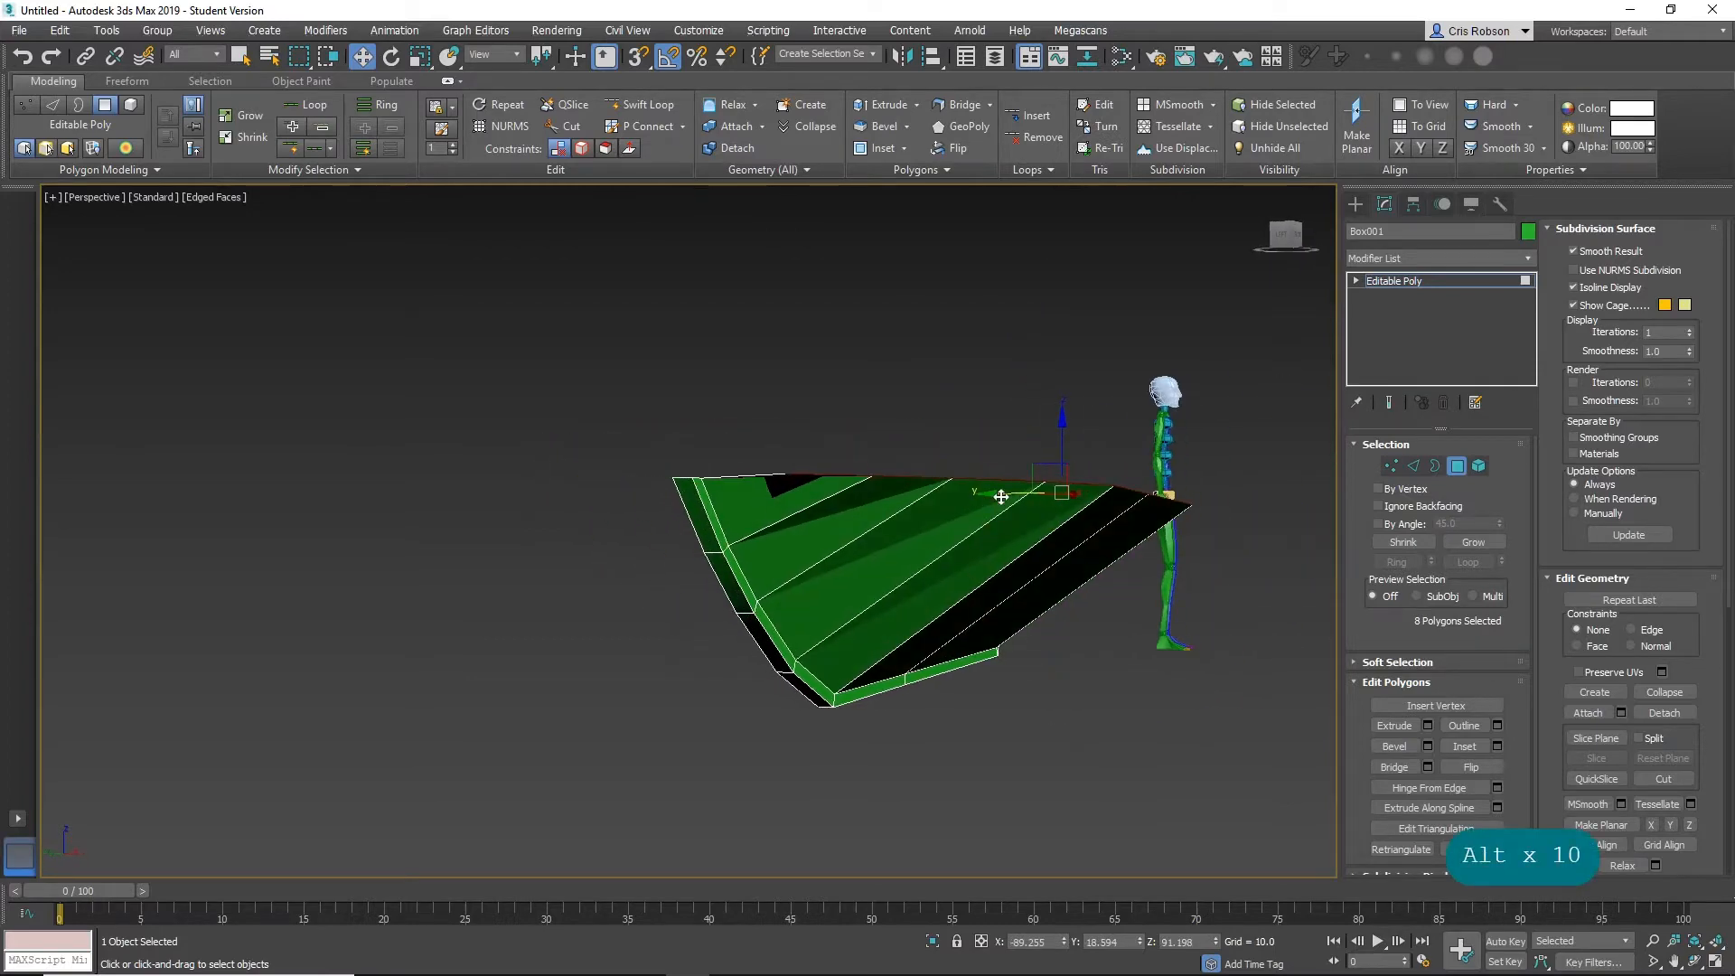
pyautogui.moveTo(1001, 496); pyautogui.dragTo(945, 506)
pyautogui.keyDown('alt'); pyautogui.moveTo(945, 506); pyautogui.dragTo(979, 434, button='middle'); pyautogui.keyUp('alt')
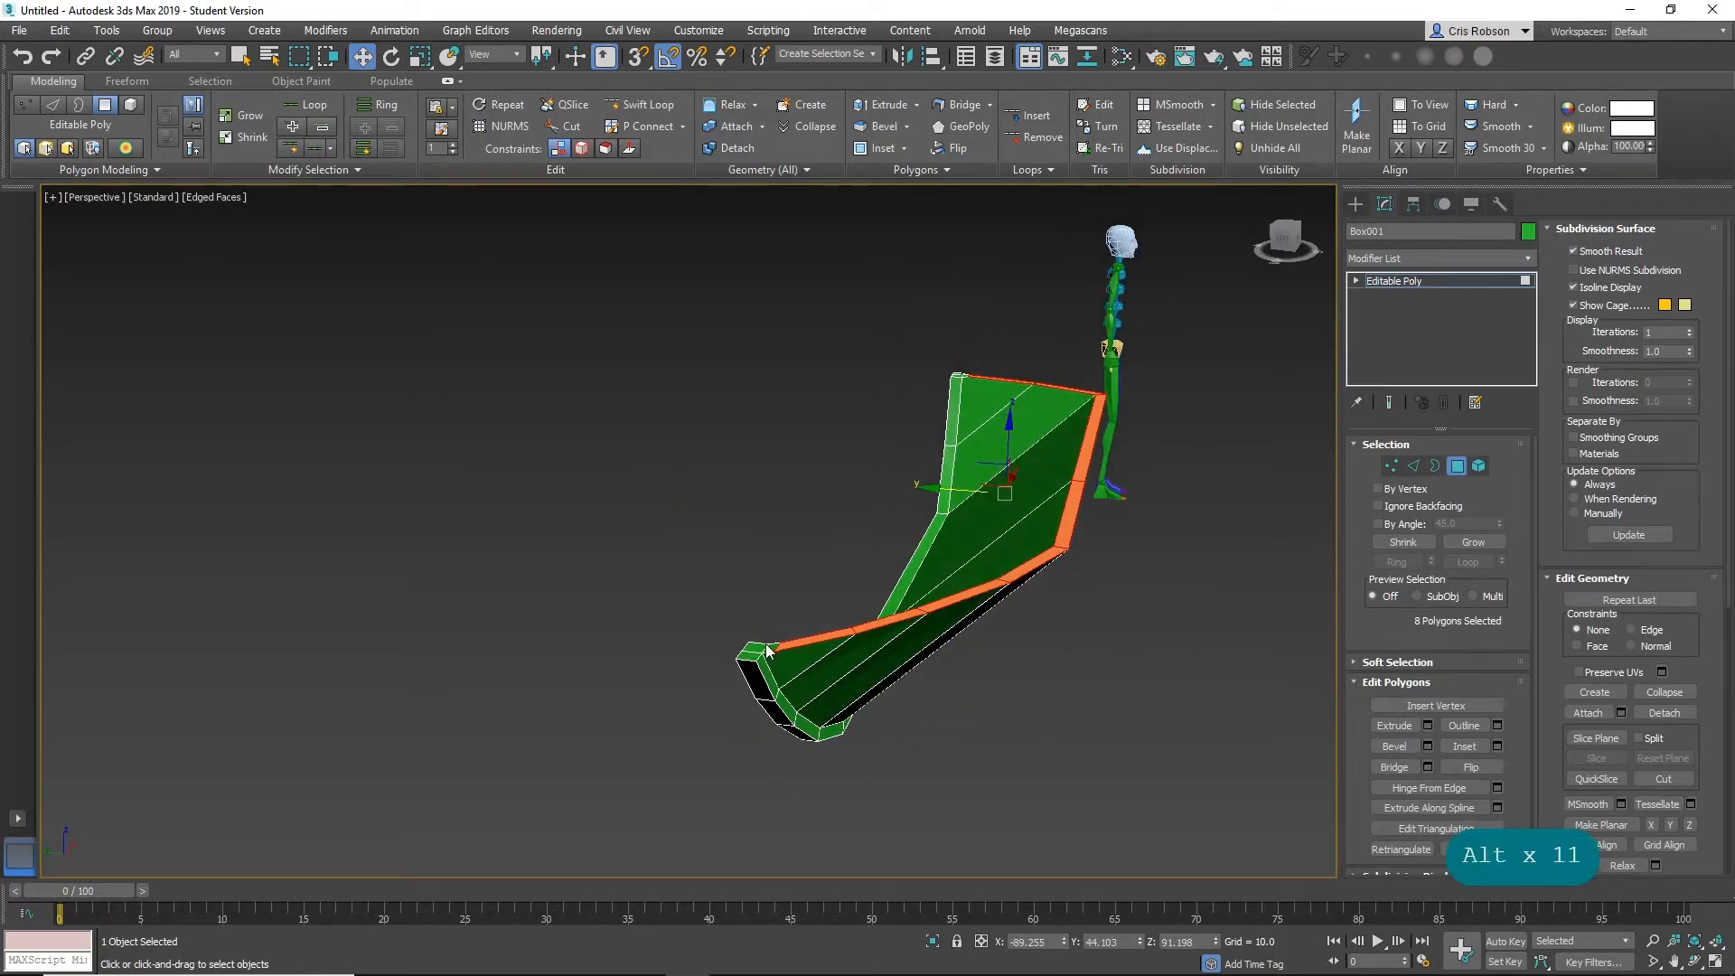
# Delete the three polygons of the flared side surface closest to the tip of the more gently curved end.
pyautogui.keyDown('alt'); pyautogui.moveTo(928, 535); pyautogui.dragTo(626, 540, button='middle'); pyautogui.keyUp('alt')
pyautogui.keyDown('alt'); pyautogui.moveTo(1099, 701); pyautogui.dragTo(1104, 562, button='middle'); pyautogui.keyUp('alt')
pyautogui.scroll(3, 1003, 569)
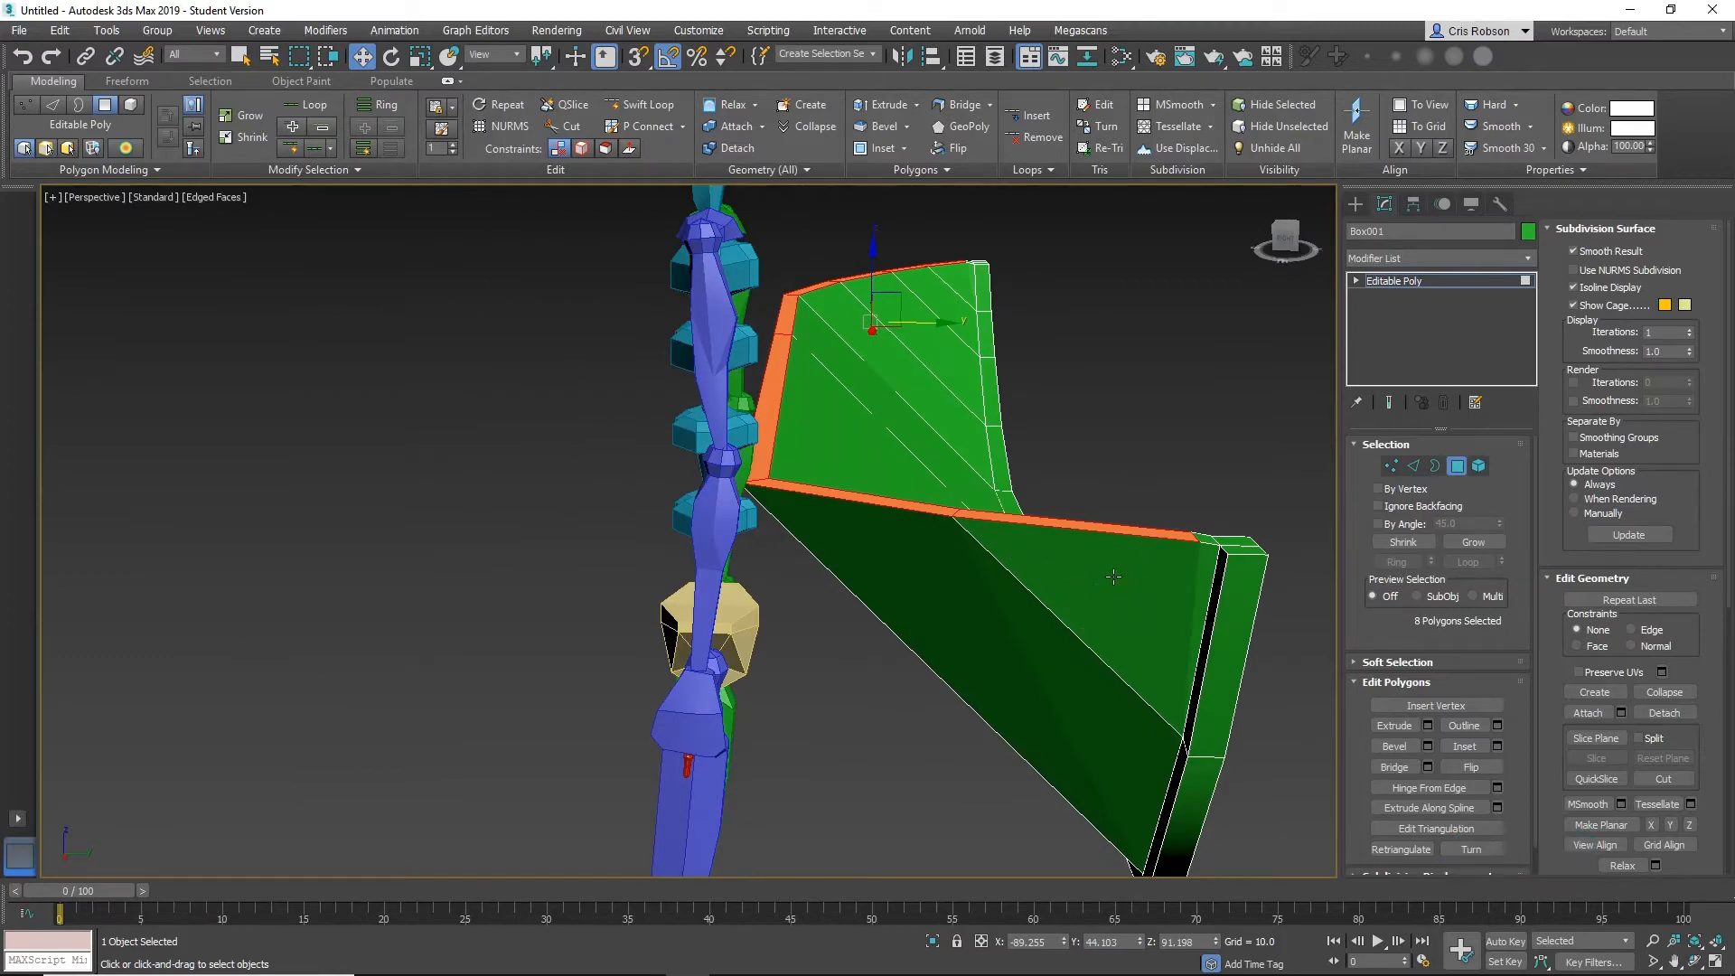
pyautogui.keyDown('alt'); pyautogui.moveTo(888, 581); pyautogui.dragTo(779, 587, button='middle'); pyautogui.keyUp('alt')
pyautogui.click(891, 323)
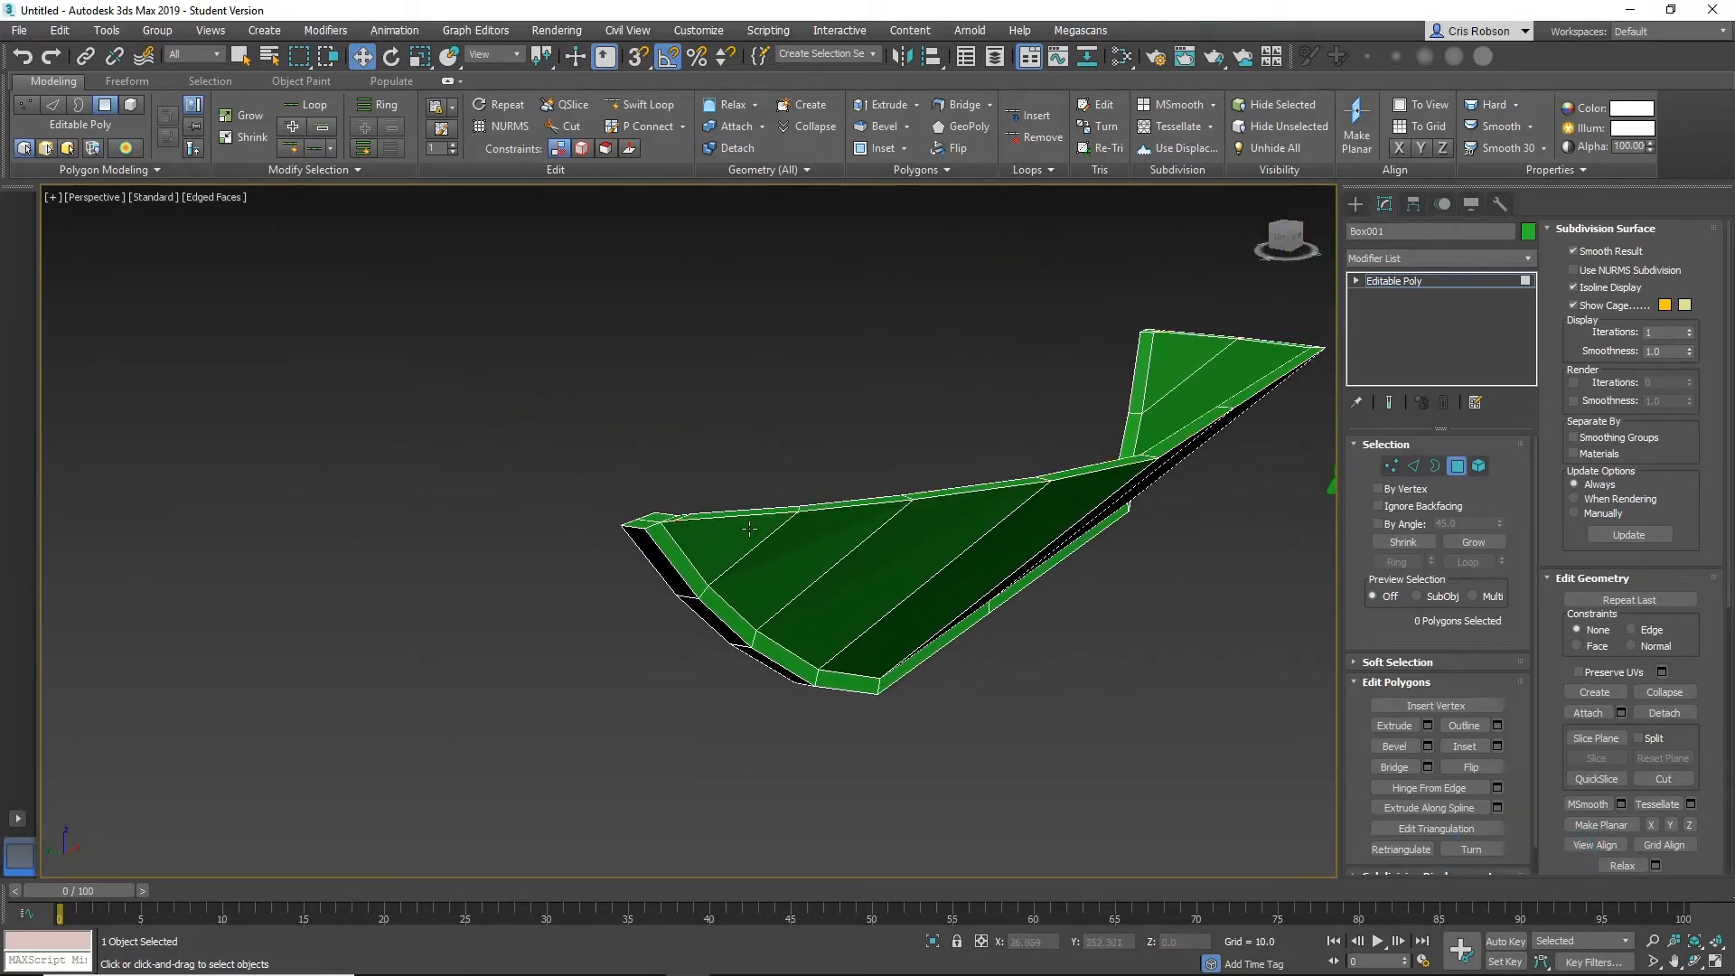
pyautogui.click(749, 529)
pyautogui.keyDown('ctrl'); pyautogui.click(759, 512); pyautogui.keyUp('ctrl')
pyautogui.keyDown('alt'); pyautogui.moveTo(683, 516); pyautogui.dragTo(867, 547, button='middle'); pyautogui.keyUp('alt')
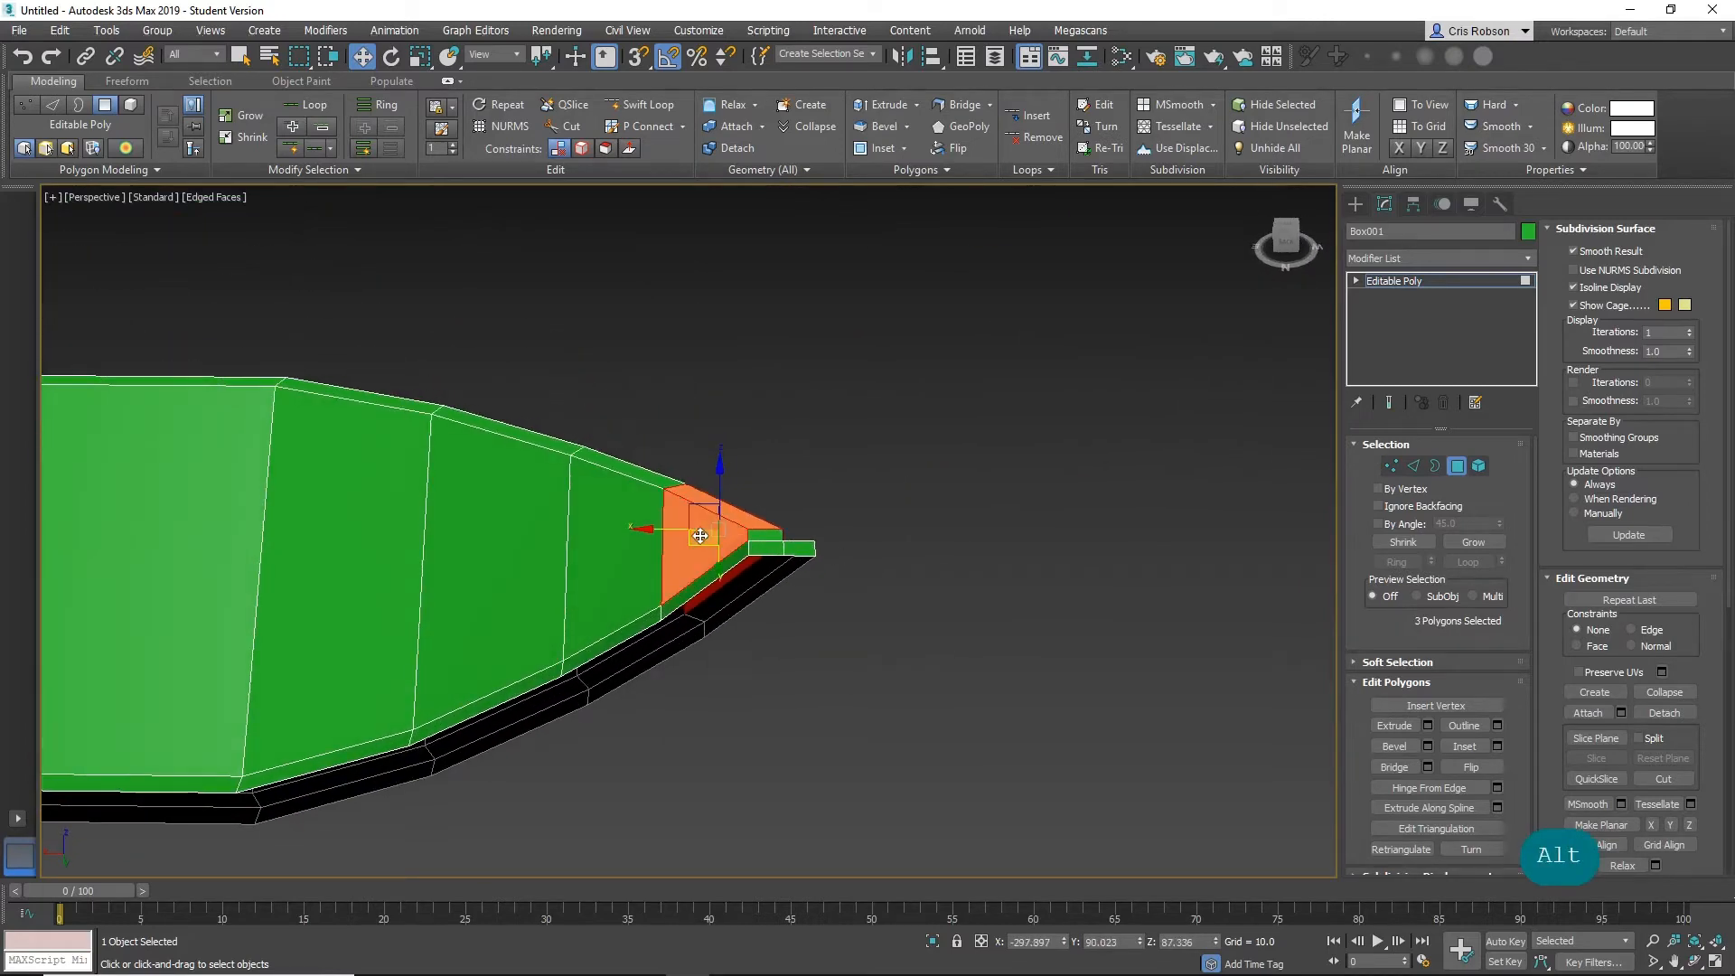
pyautogui.press('Delete')
# Delete the three polygons of the flared side surface closest to the tip of the opposite, steeper end.
pyautogui.moveTo(500, 534); pyautogui.dragTo(713, 582, button='middle')
pyautogui.click(656, 530)
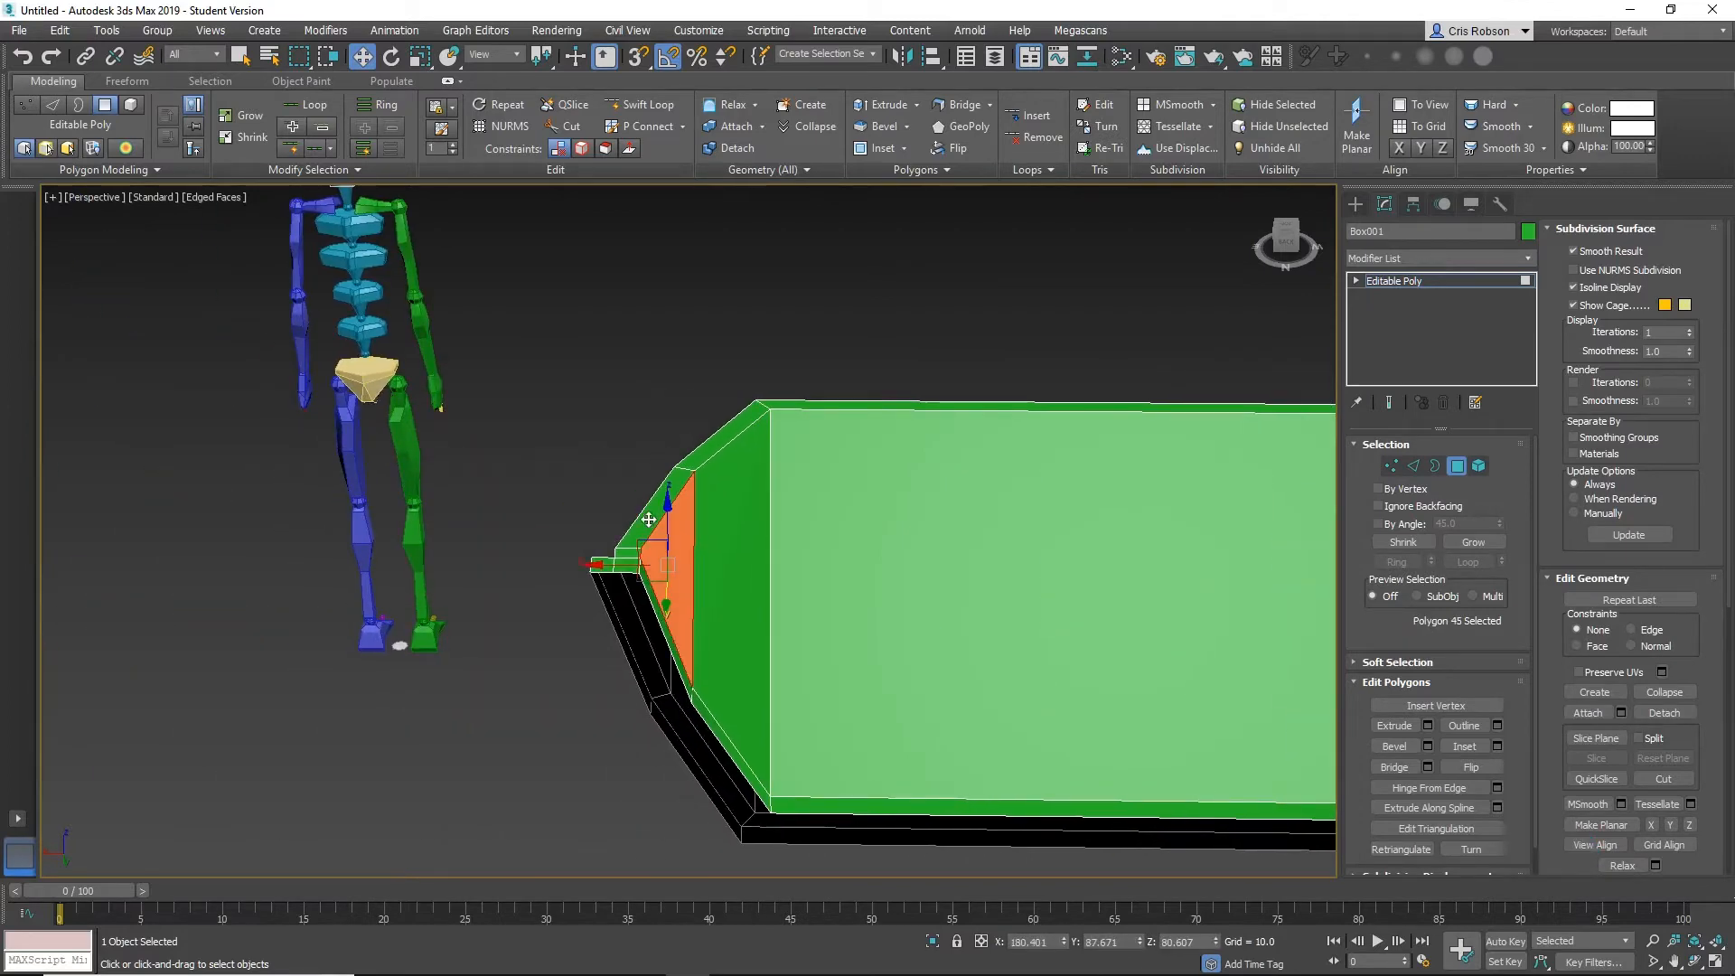
pyautogui.keyDown('ctrl'); pyautogui.click(648, 519); pyautogui.keyUp('ctrl')
pyautogui.keyDown('alt'); pyautogui.moveTo(512, 578); pyautogui.dragTo(694, 562, button='middle'); pyautogui.keyUp('alt')
pyautogui.keyDown('ctrl'); pyautogui.click(688, 560); pyautogui.keyUp('ctrl')
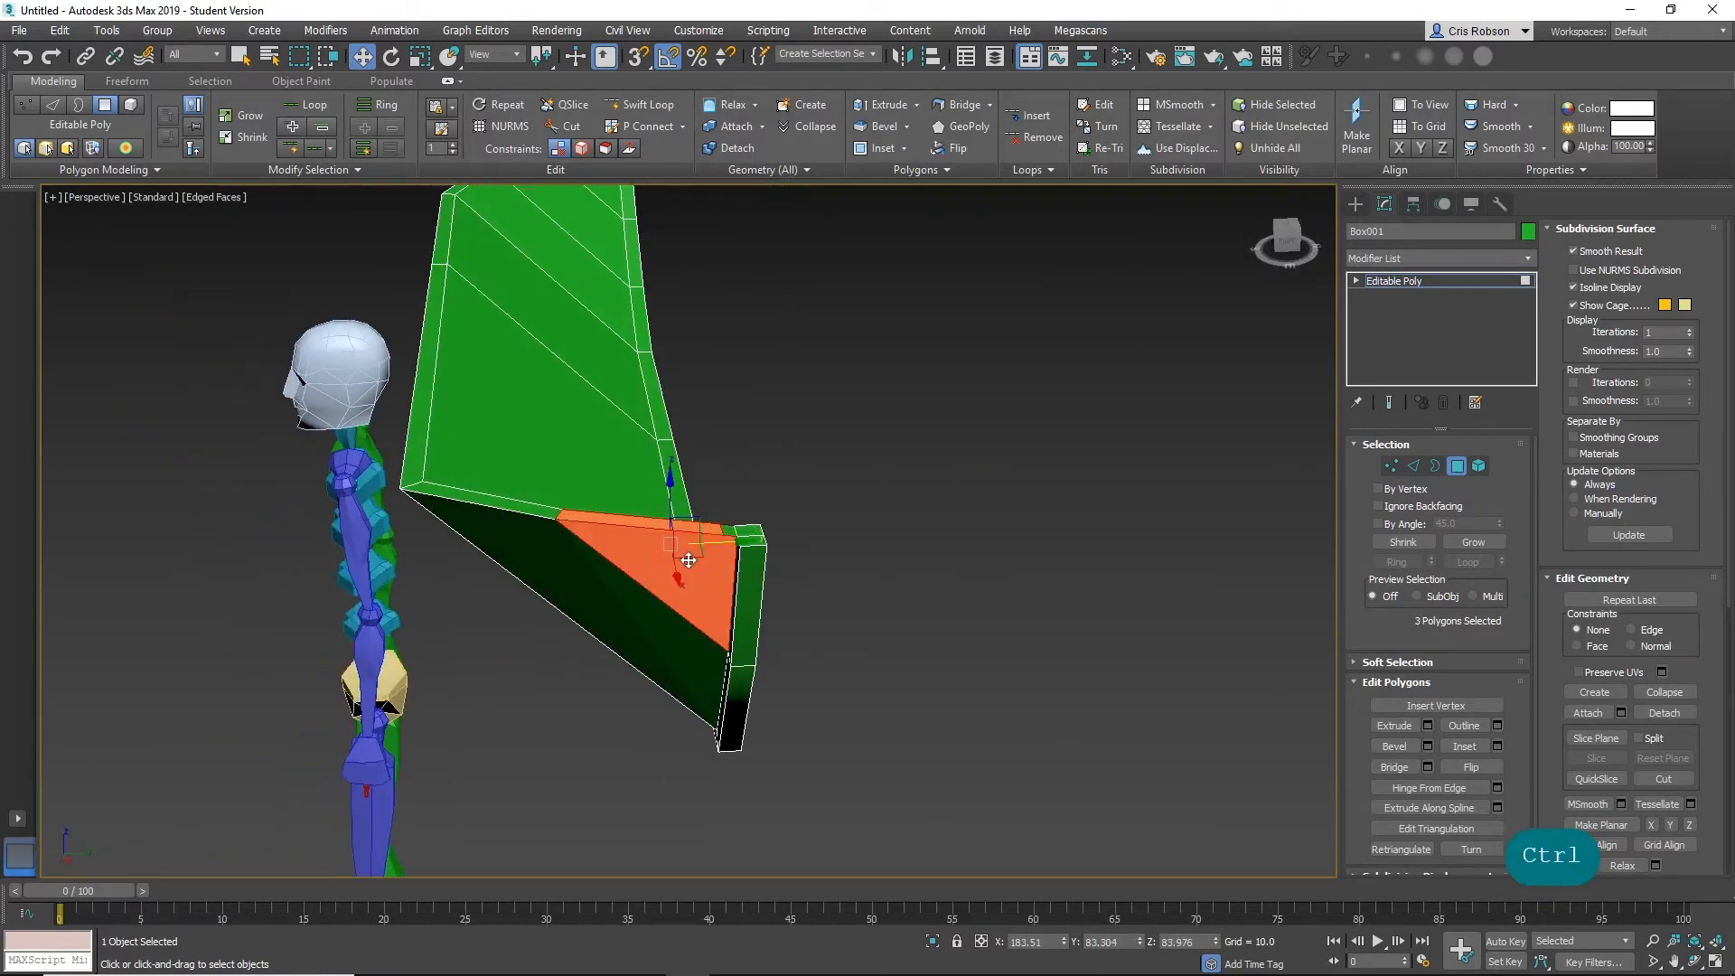
pyautogui.press('Delete')
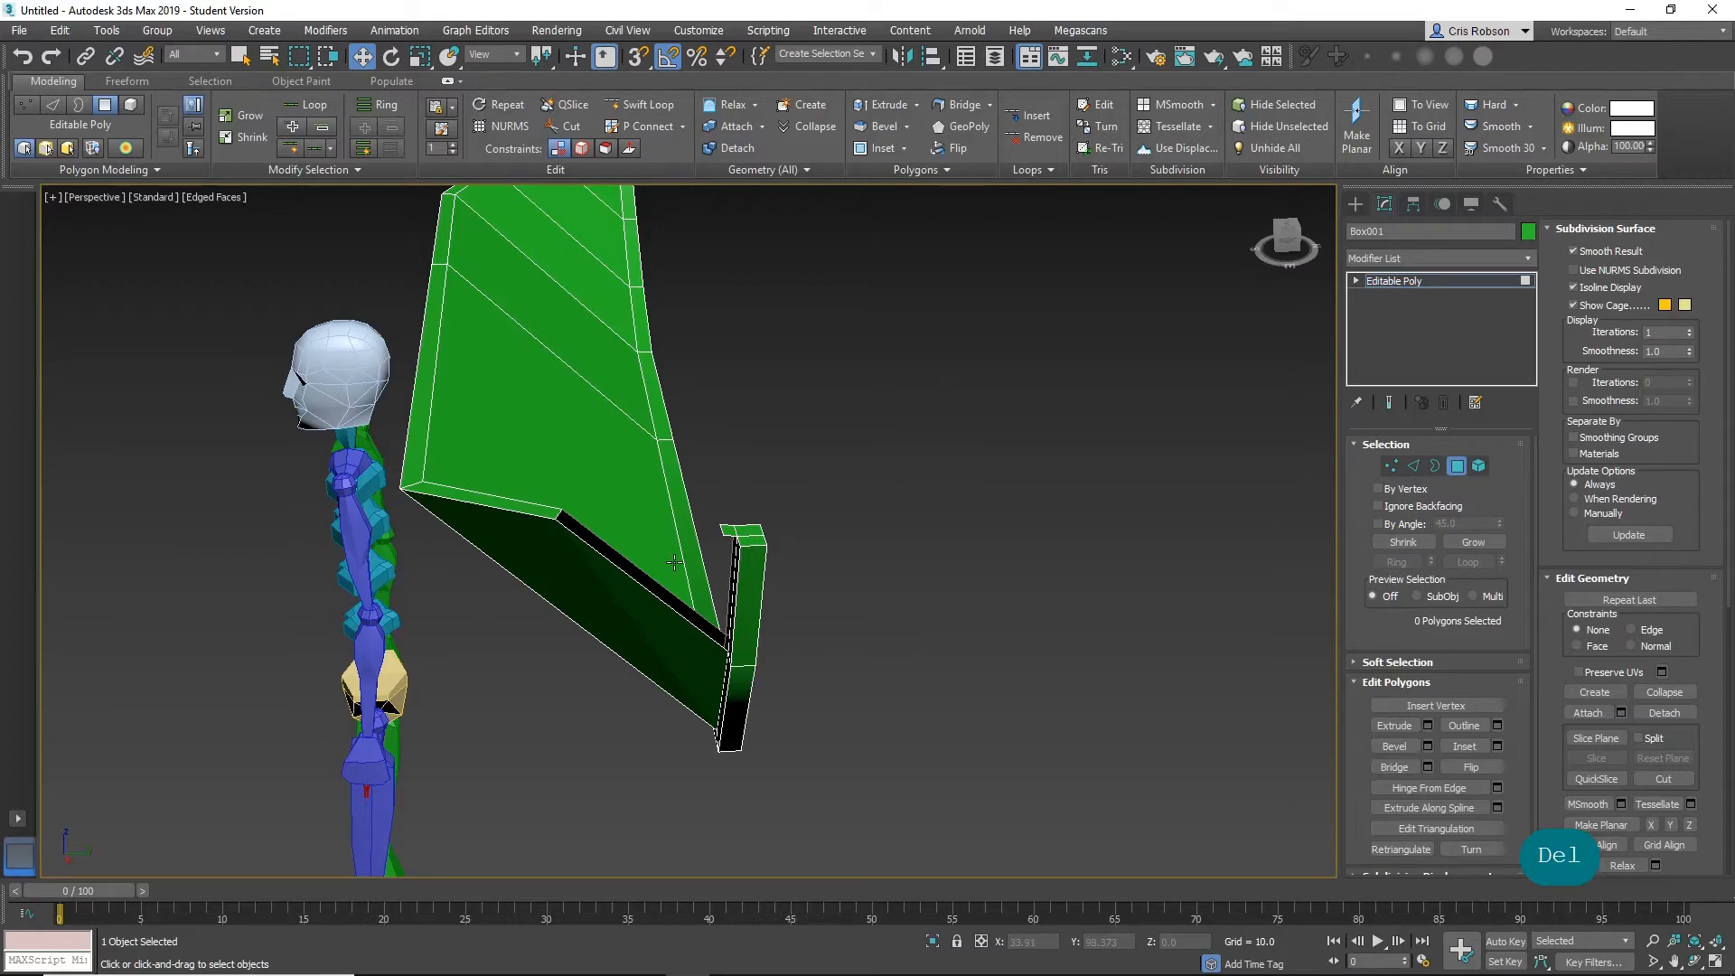
pyautogui.keyDown('alt'); pyautogui.moveTo(697, 560); pyautogui.dragTo(1131, 638, button='middle'); pyautogui.keyUp('alt')
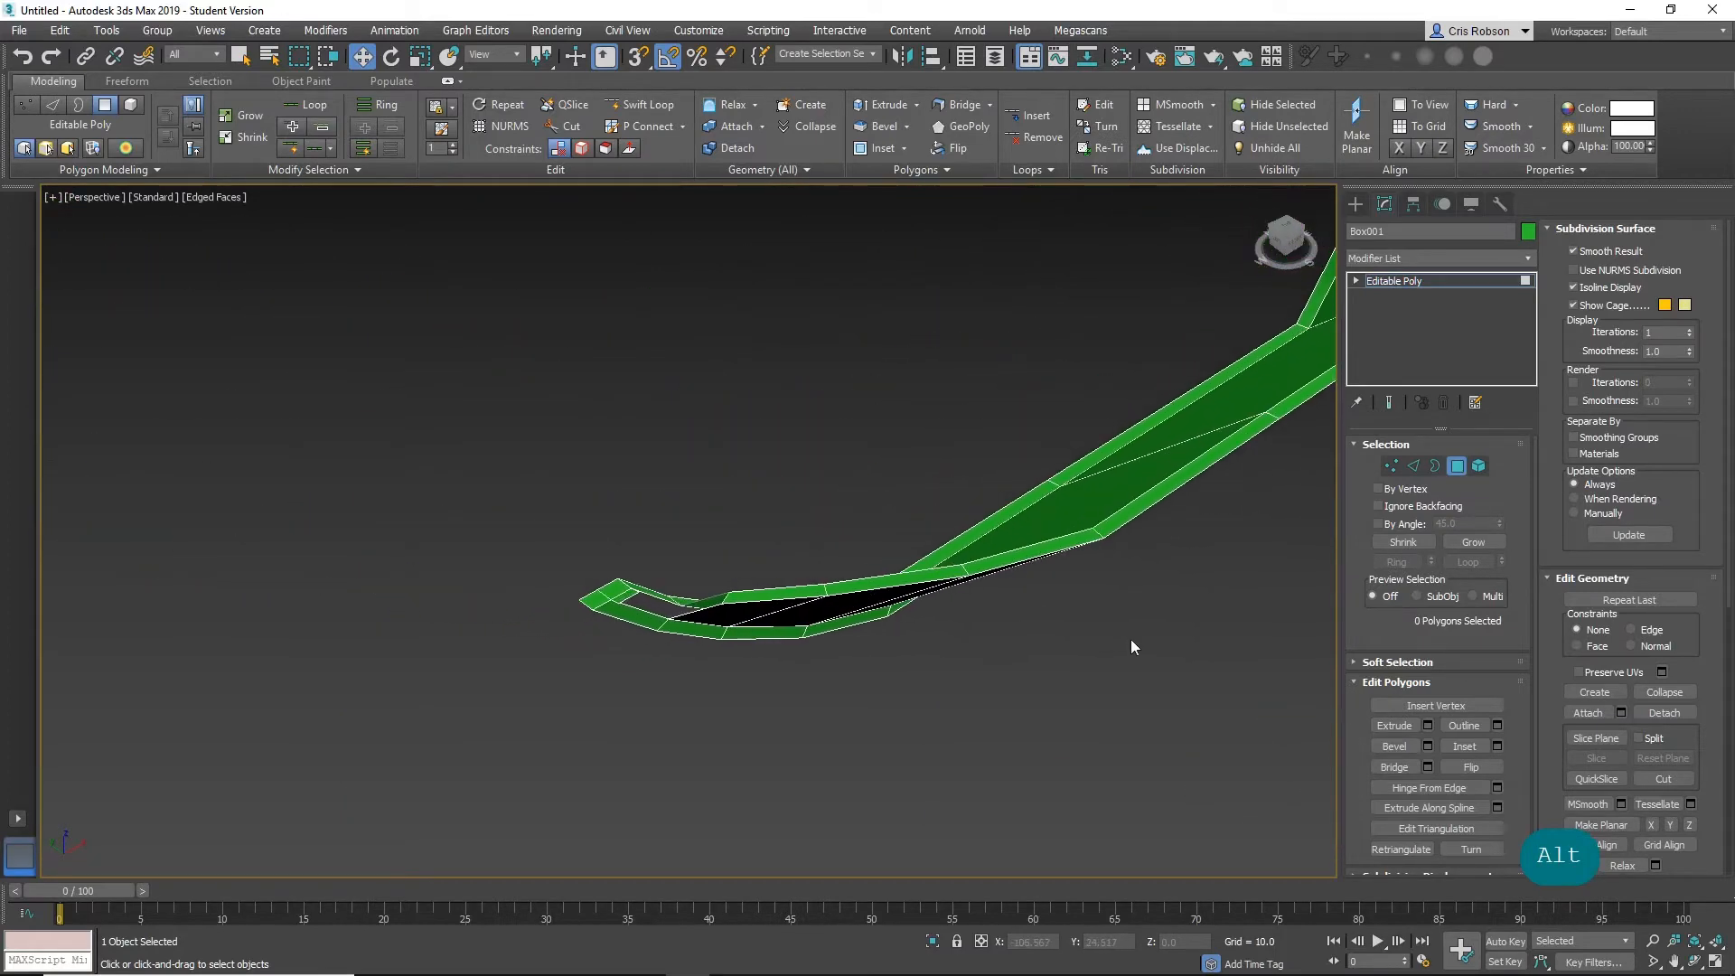
# Add a lengthwise edge loop with Swift Loop along both the inner and outer surfaces of the flared side.
pyautogui.scroll(5, 957, 616)
pyautogui.scroll(-2, 758, 577)
pyautogui.moveTo(668, 542); pyautogui.dragTo(976, 618, button='middle')
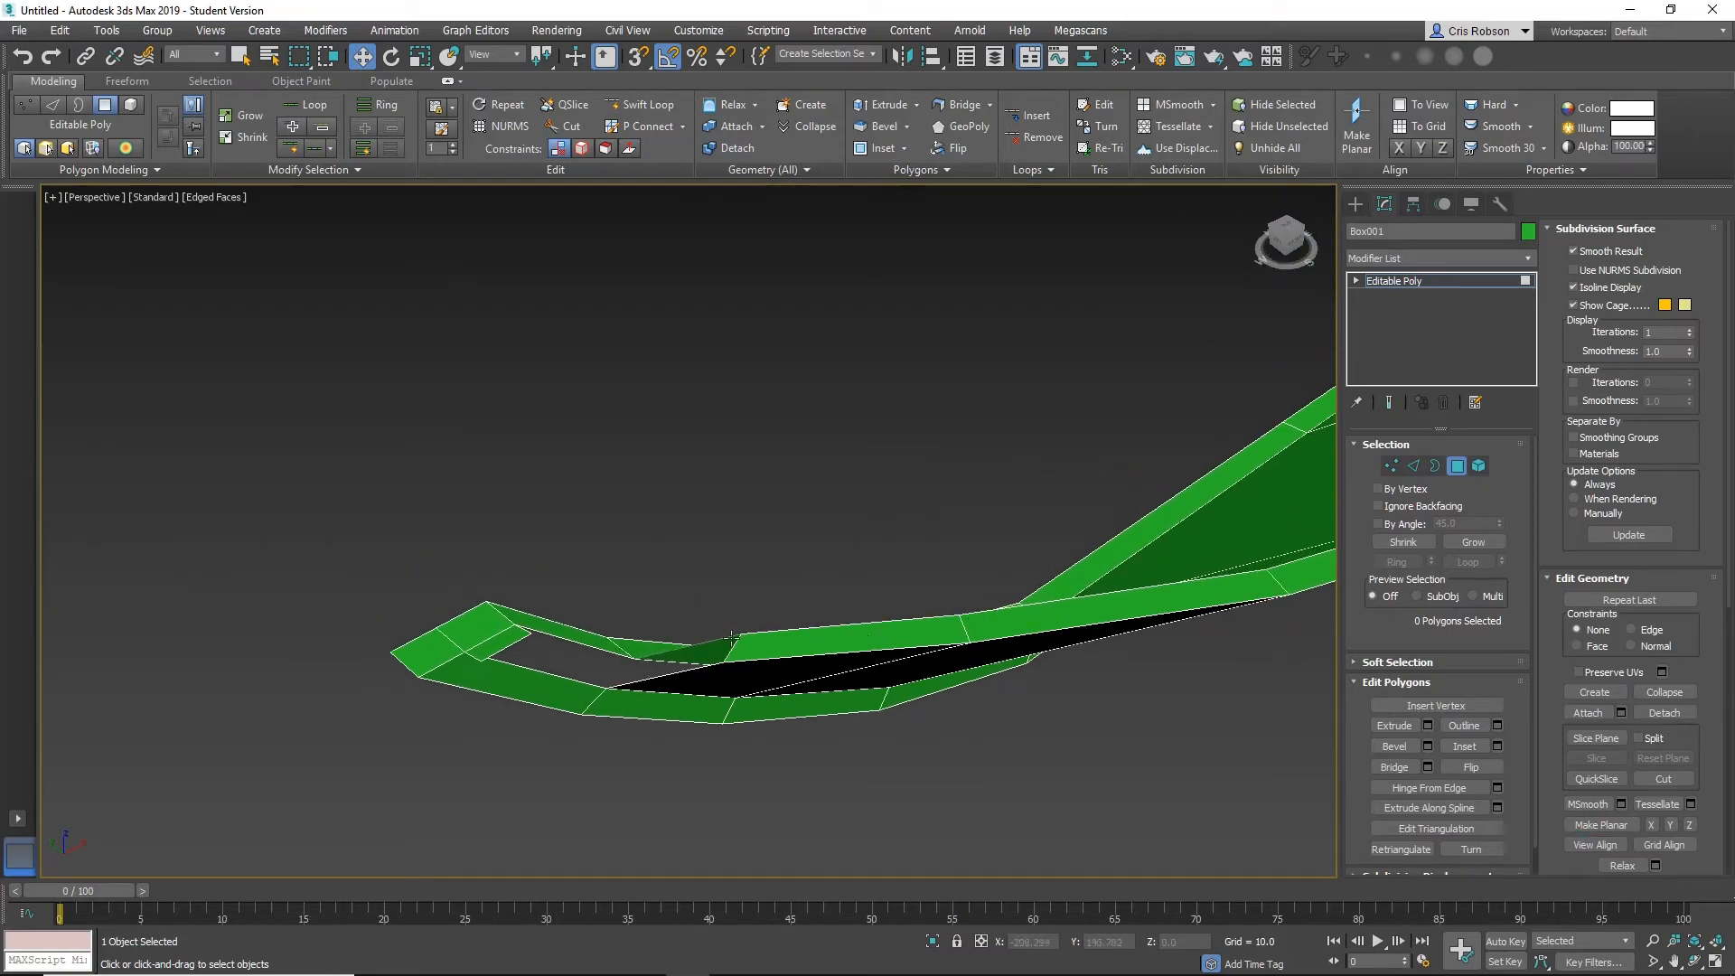
pyautogui.keyDown('alt'); pyautogui.moveTo(765, 654); pyautogui.dragTo(937, 537, button='middle'); pyautogui.keyUp('alt')
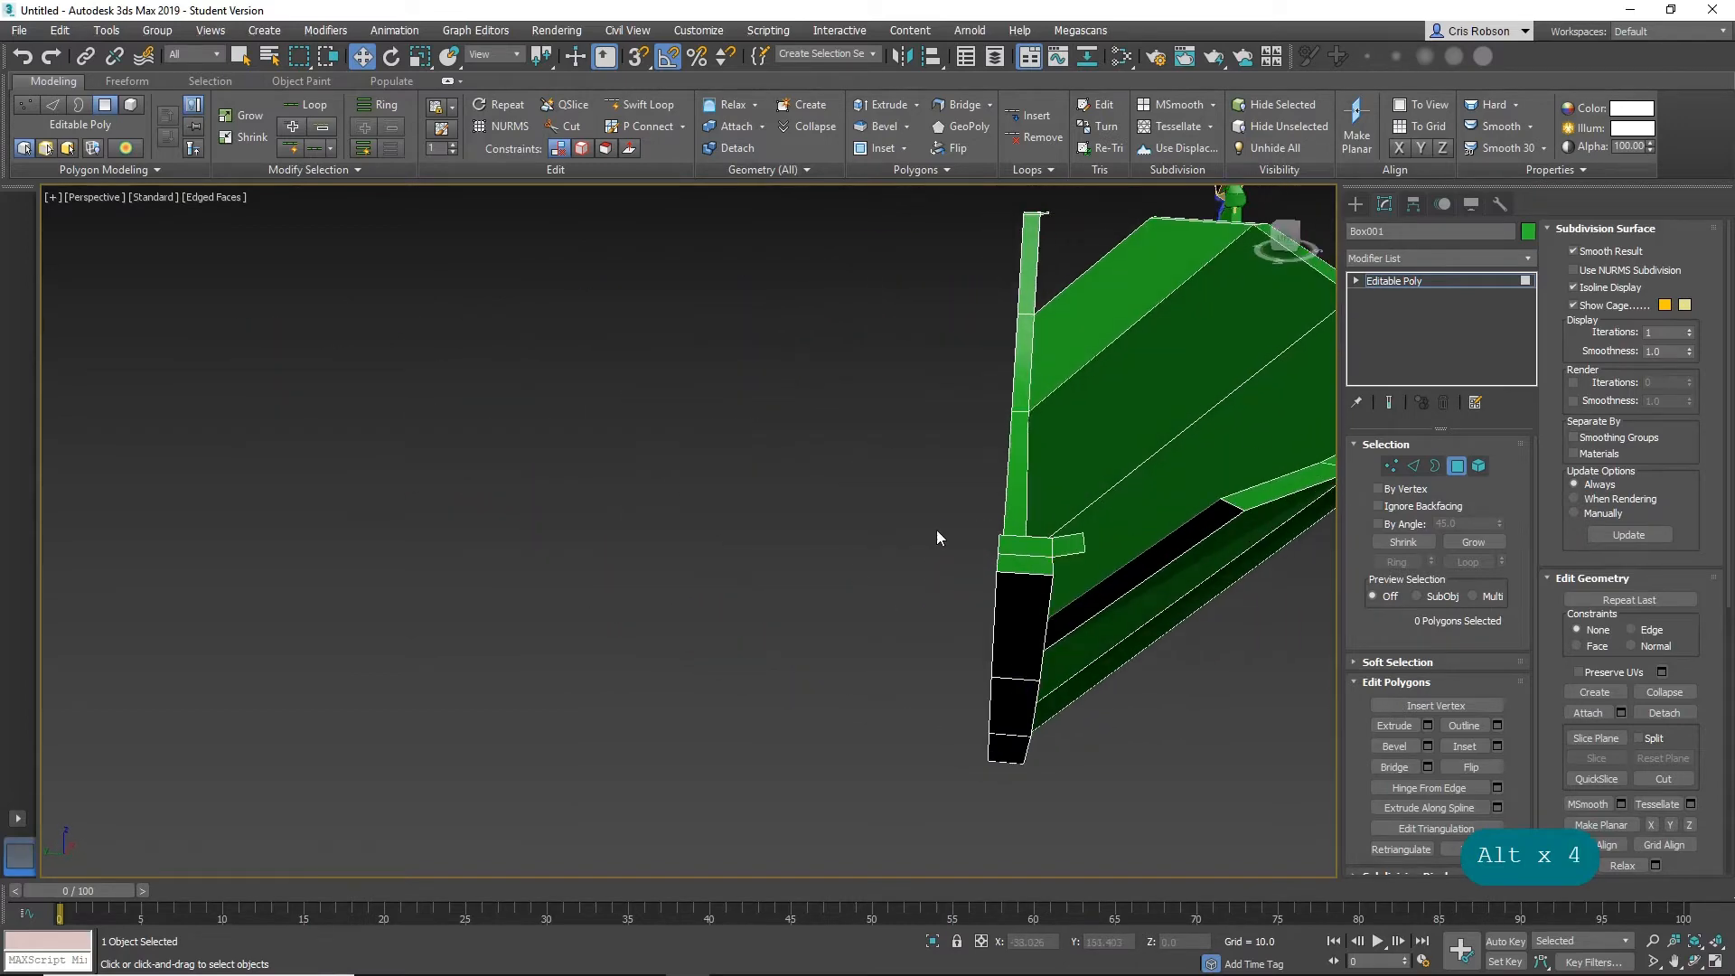
pyautogui.click(1414, 466)
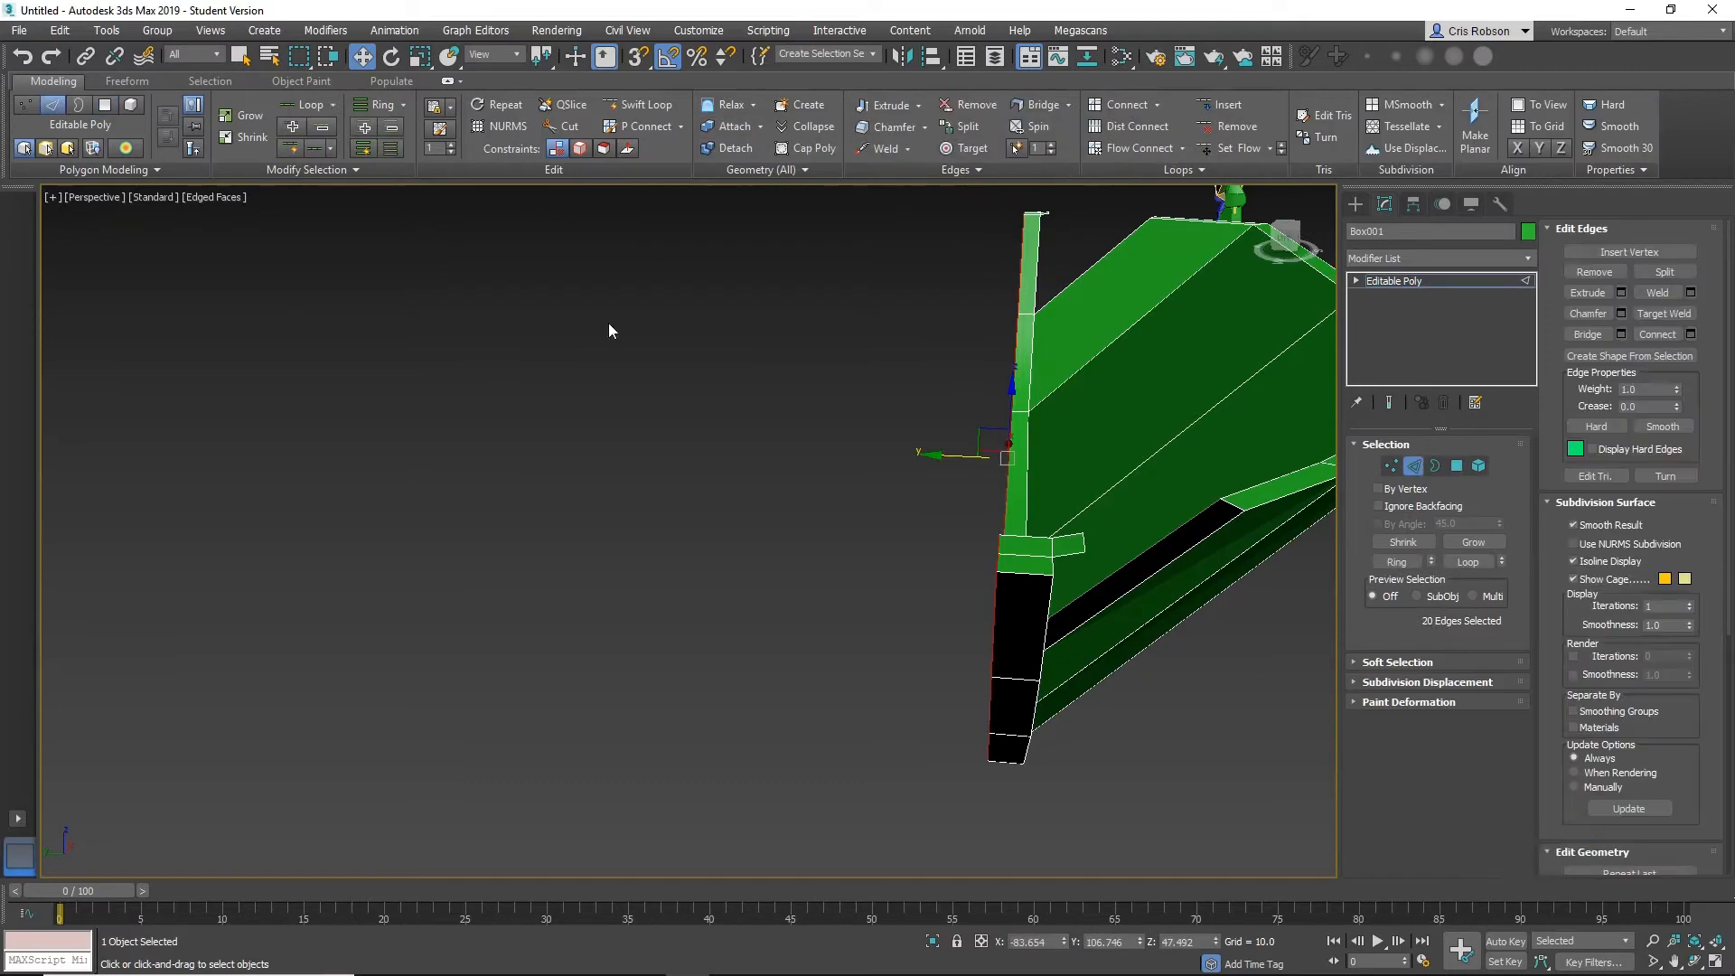
pyautogui.click(638, 107)
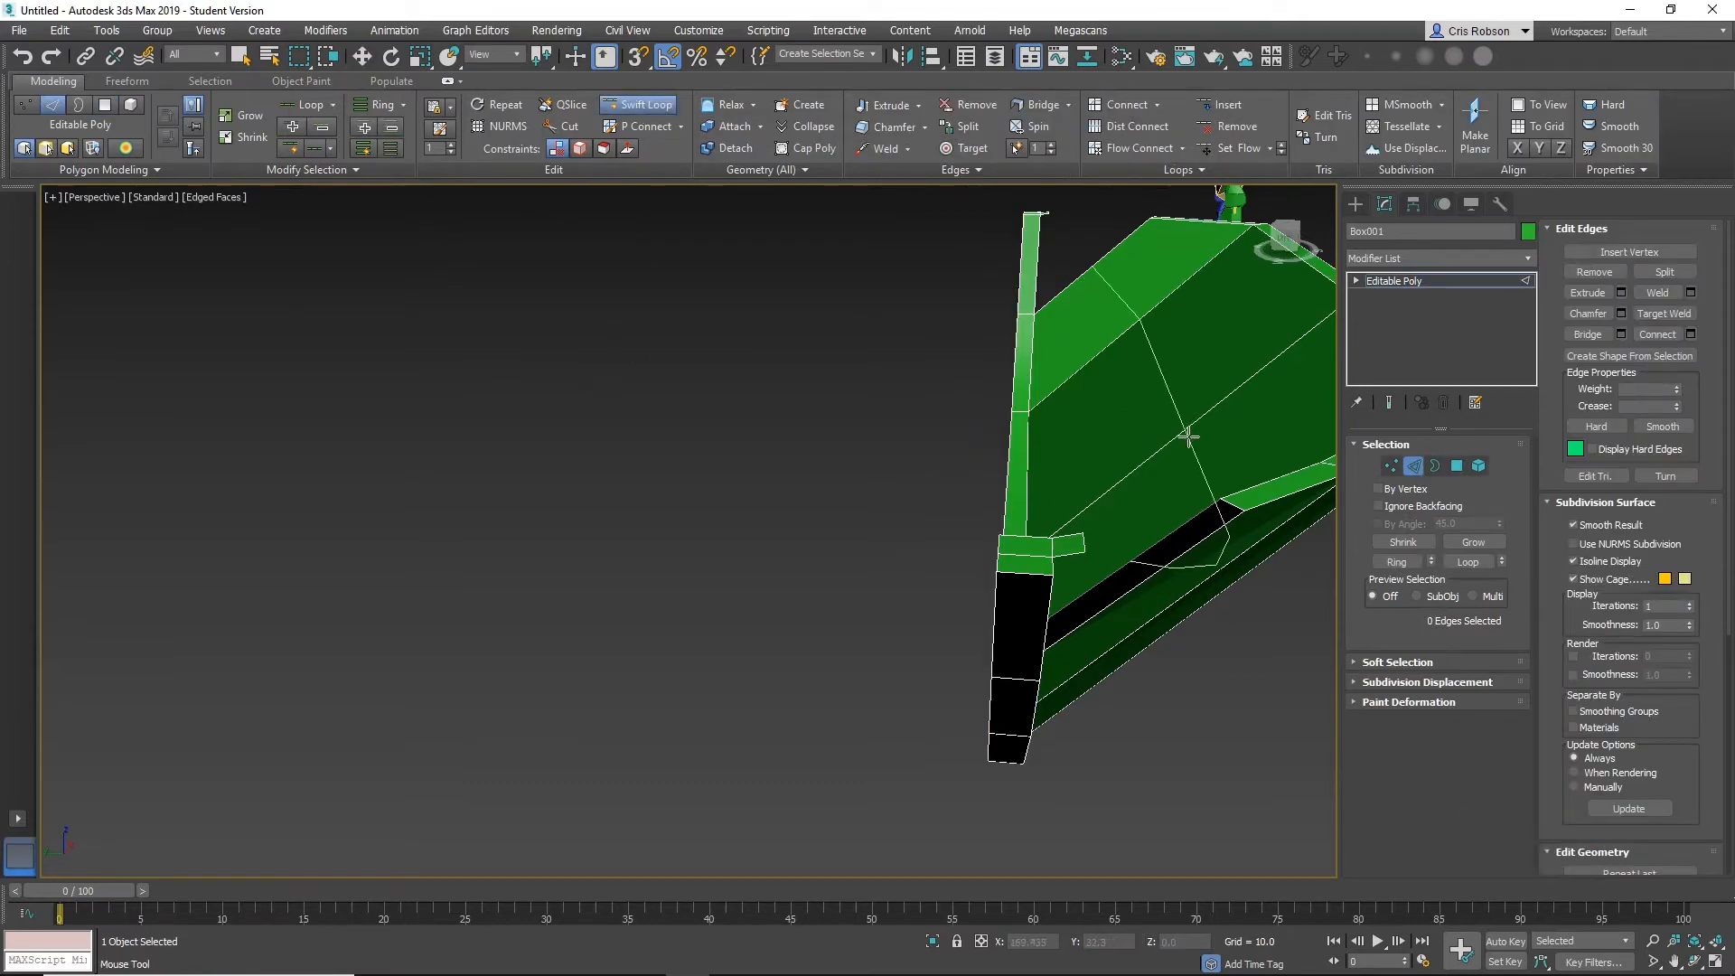
pyautogui.click(1184, 436)
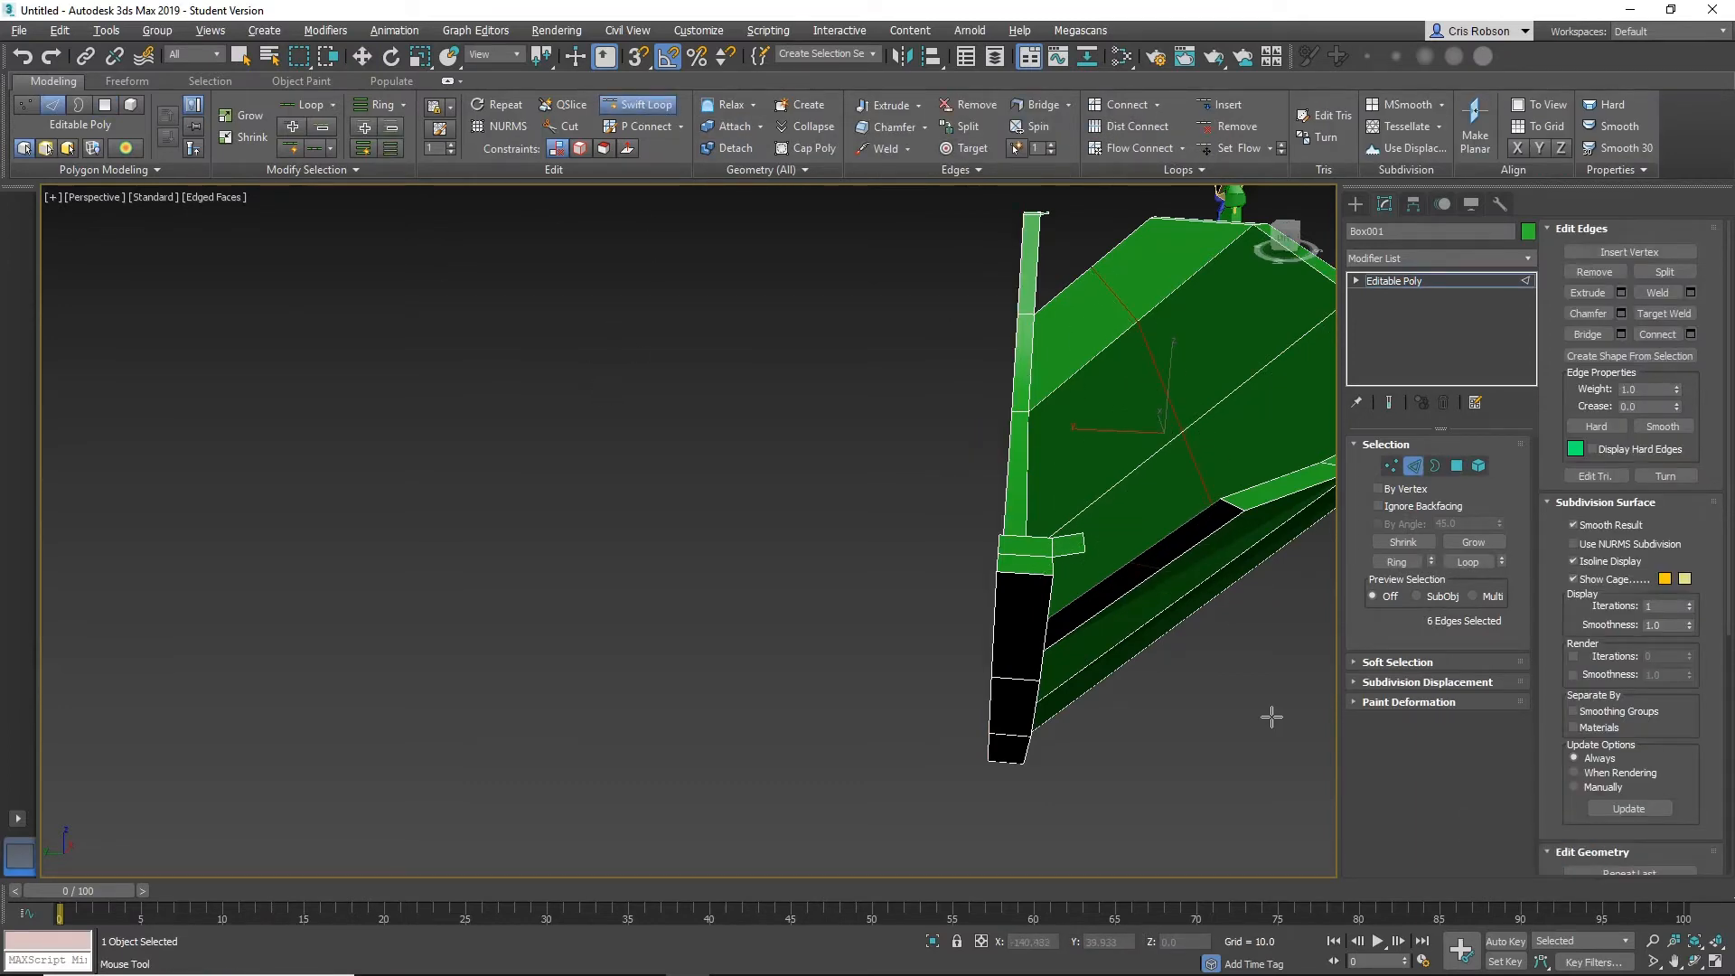
pyautogui.keyDown('alt'); pyautogui.moveTo(1270, 717); pyautogui.dragTo(1162, 461, button='middle'); pyautogui.keyUp('alt')
pyautogui.click(1158, 458)
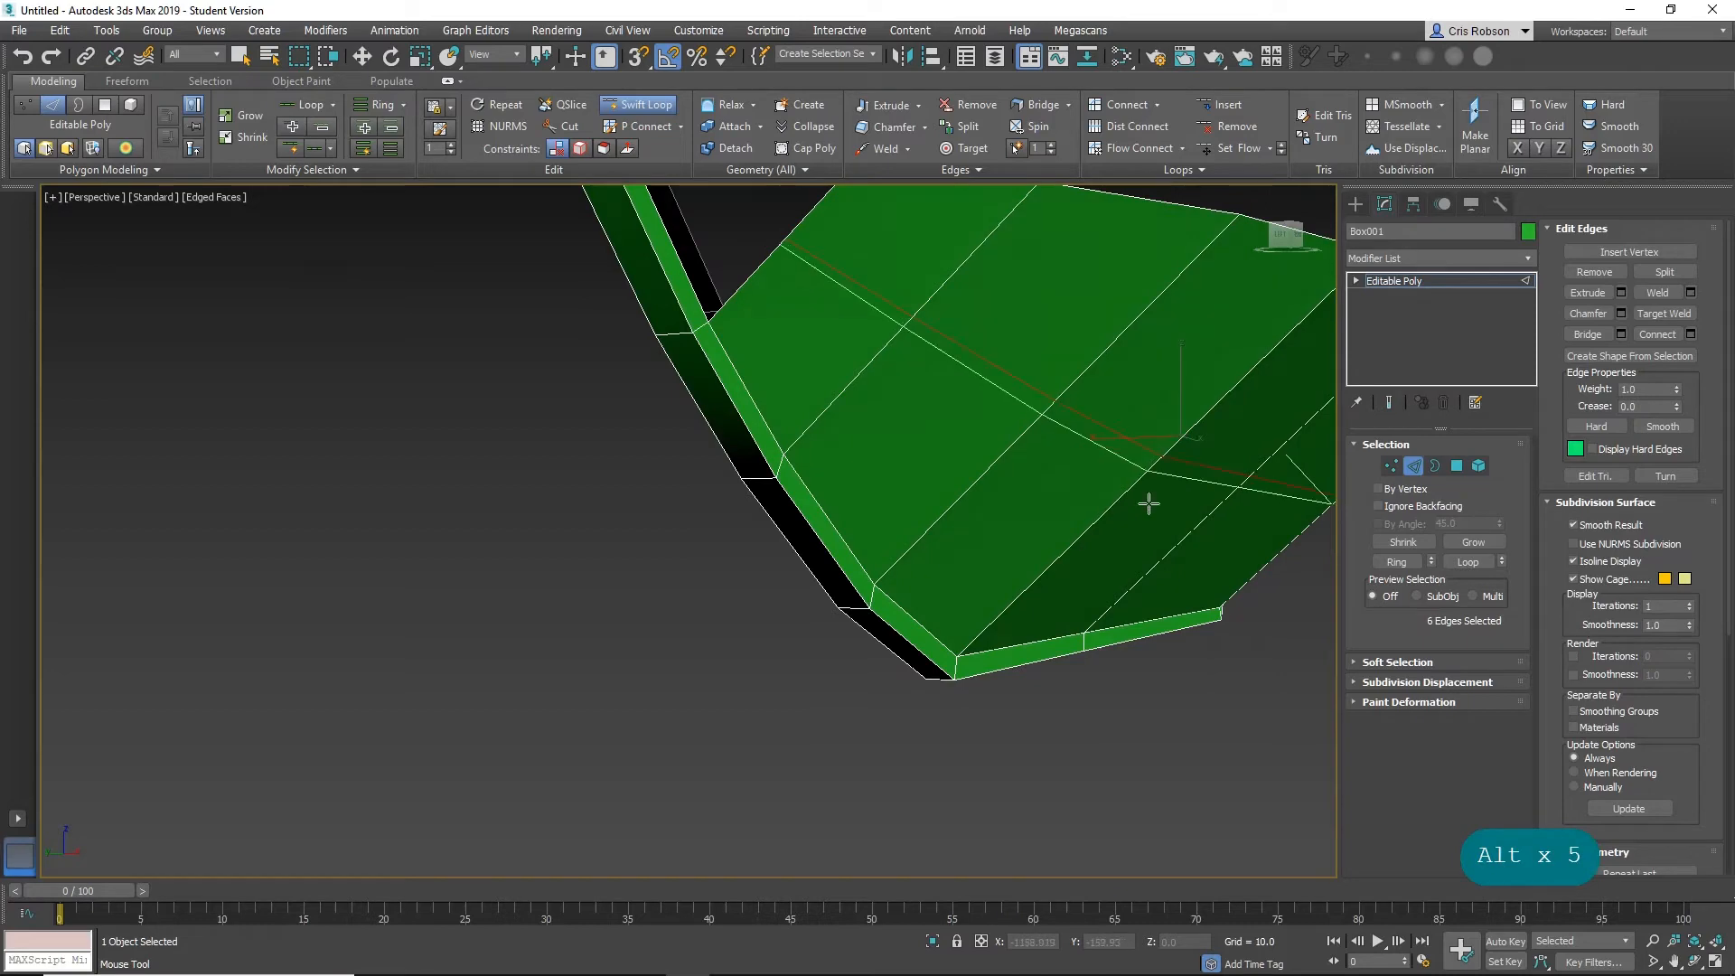
pyautogui.rightClick(878, 717)
# Select both new lengthwise loops and move them outward and downward to form a crease along the hull side.
pyautogui.keyDown('alt'); pyautogui.moveTo(877, 717); pyautogui.dragTo(852, 724, button='middle'); pyautogui.keyUp('alt')
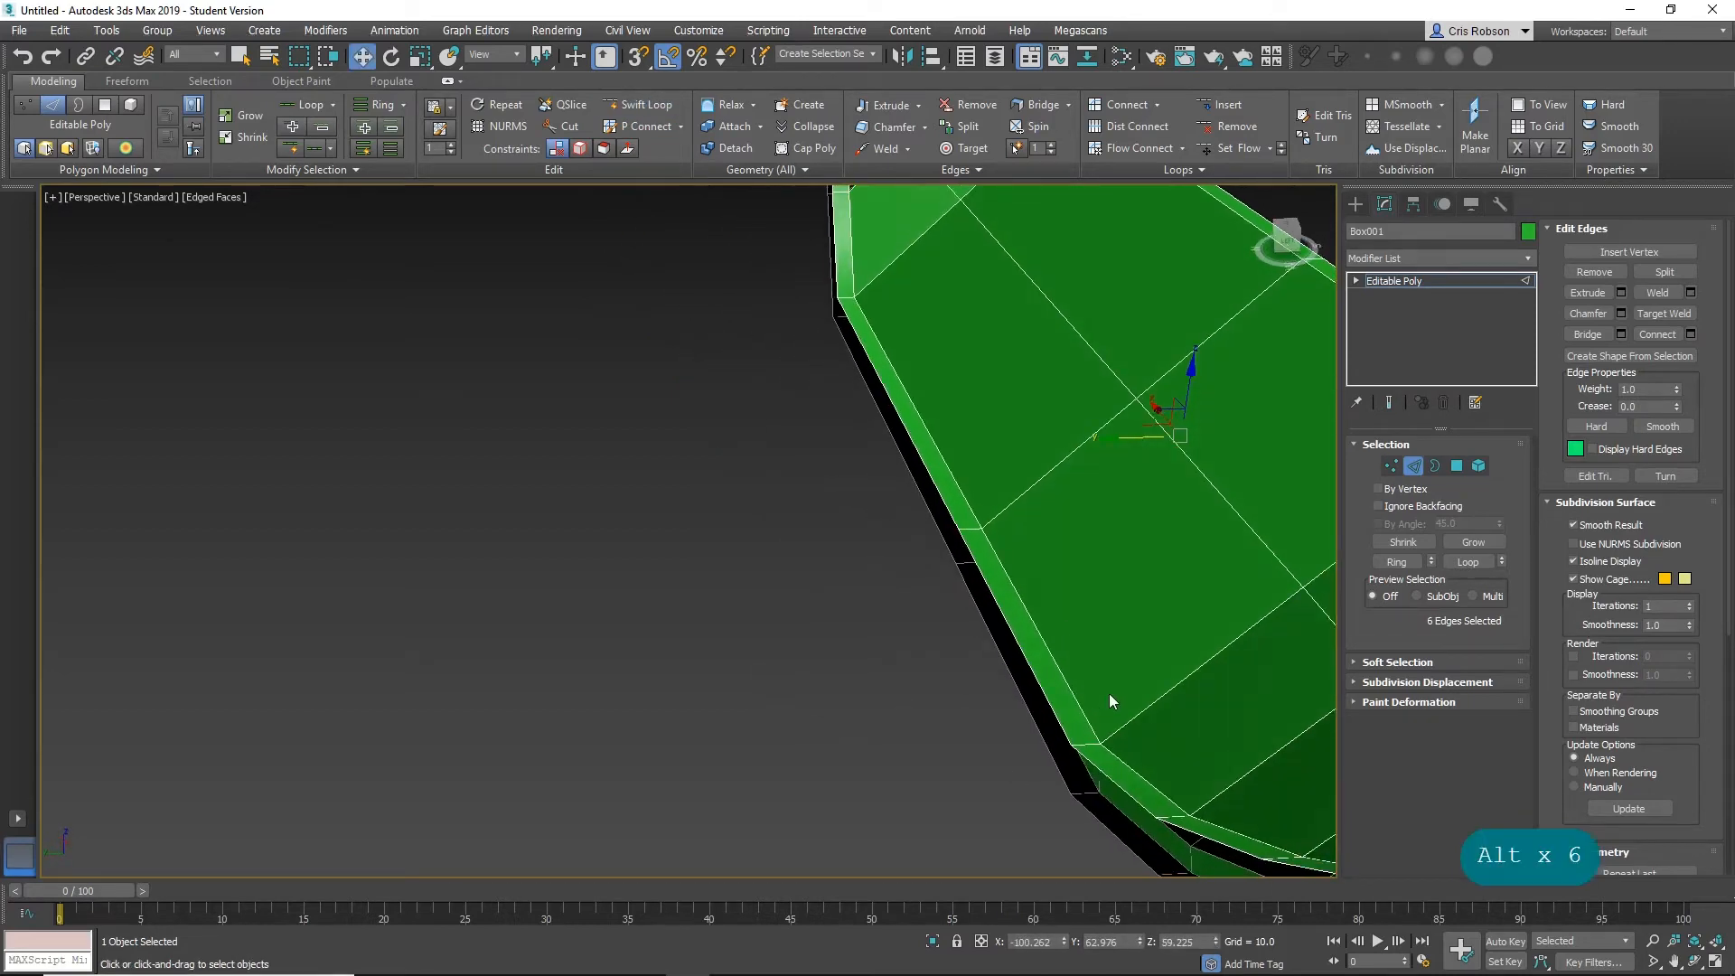
pyautogui.keyDown('alt'); pyautogui.moveTo(1111, 696); pyautogui.dragTo(980, 454, button='middle'); pyautogui.keyUp('alt')
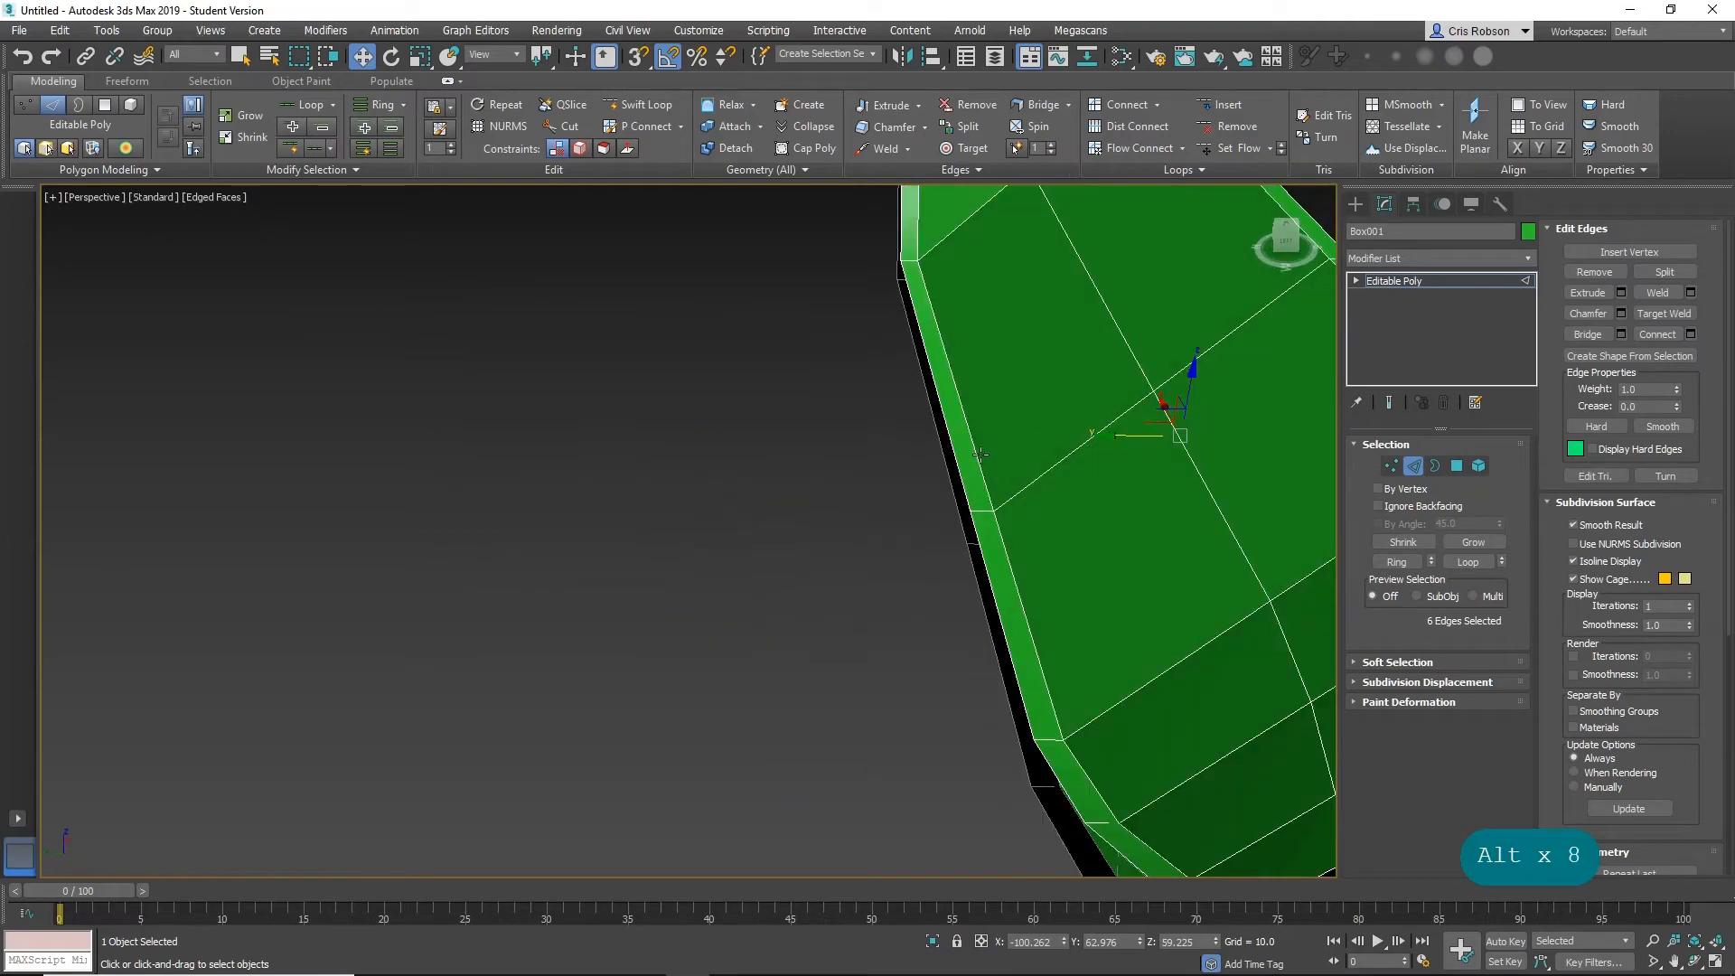
pyautogui.keyDown('ctrl'); pyautogui.doubleClick(1190, 460); pyautogui.keyUp('ctrl')
pyautogui.scroll(-3, 1178, 573)
pyautogui.keyDown('alt'); pyautogui.moveTo(1178, 573); pyautogui.dragTo(1055, 469, button='middle'); pyautogui.keyUp('alt')
pyautogui.scroll(-3, 1110, 548)
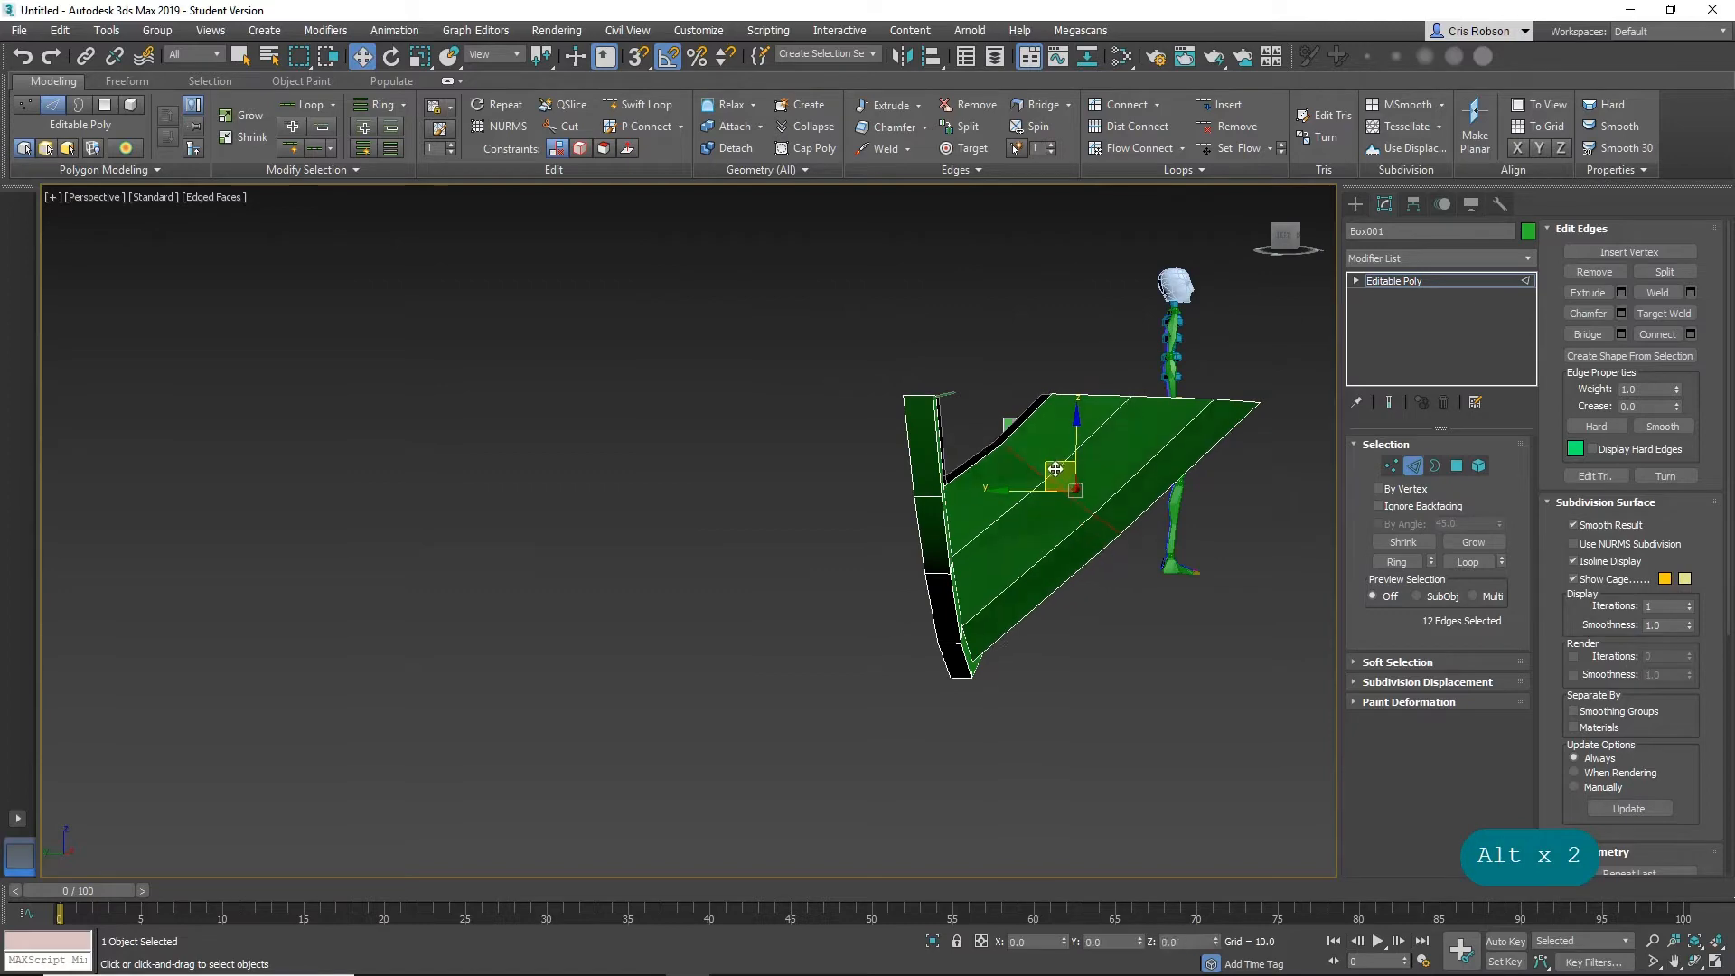
pyautogui.moveTo(1055, 469); pyautogui.dragTo(1121, 538)
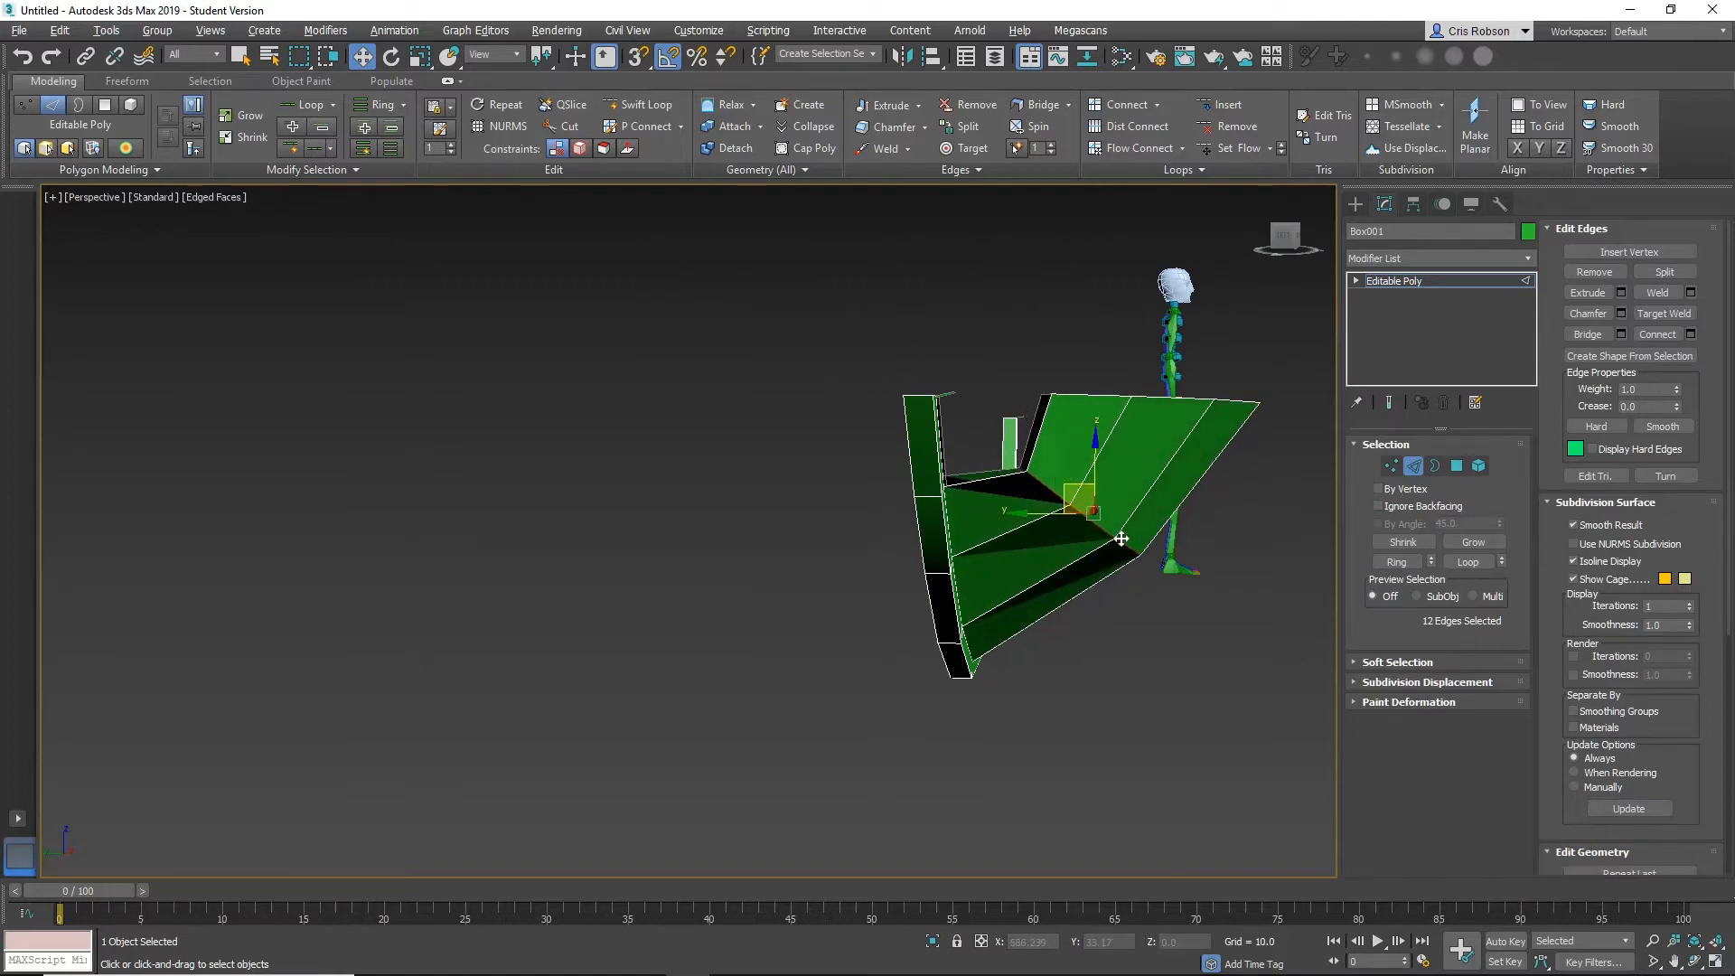
pyautogui.keyDown('alt'); pyautogui.moveTo(1122, 538); pyautogui.dragTo(1012, 543, button='middle'); pyautogui.keyUp('alt')
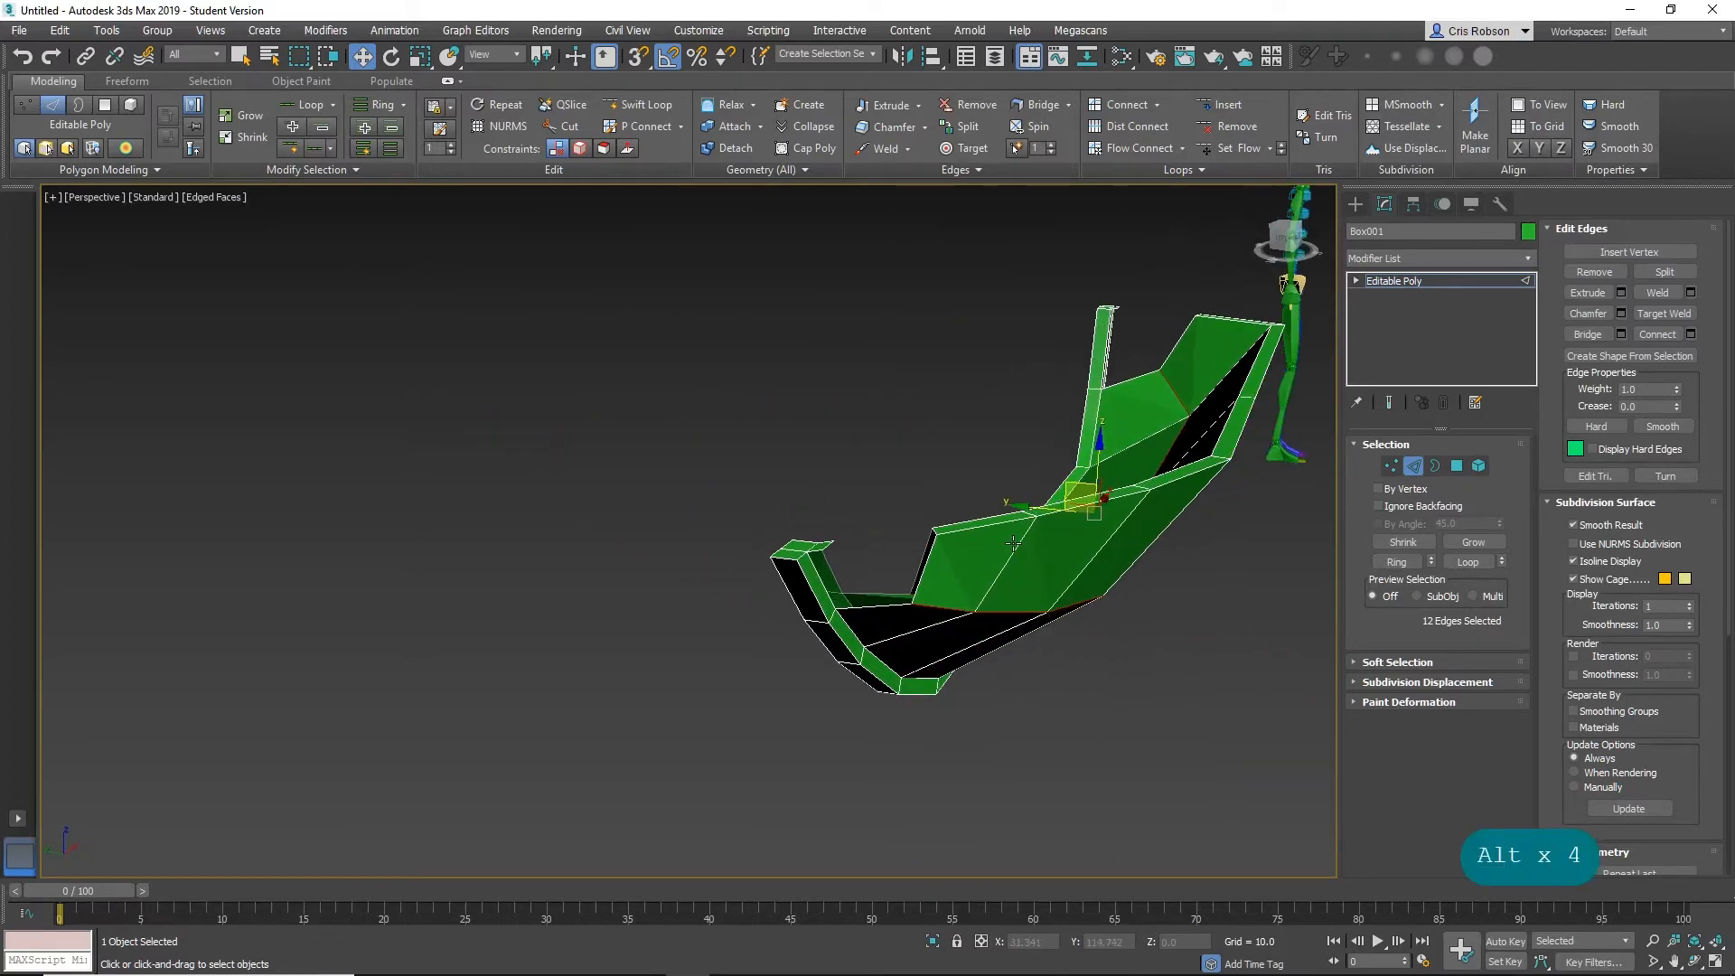
# Move the two crease end vertices at the gently curved end toward the keel and upward, to about Y 86, Z 76.
pyautogui.scroll(4, 1012, 542)
pyautogui.moveTo(790, 562); pyautogui.dragTo(1097, 502, button='middle')
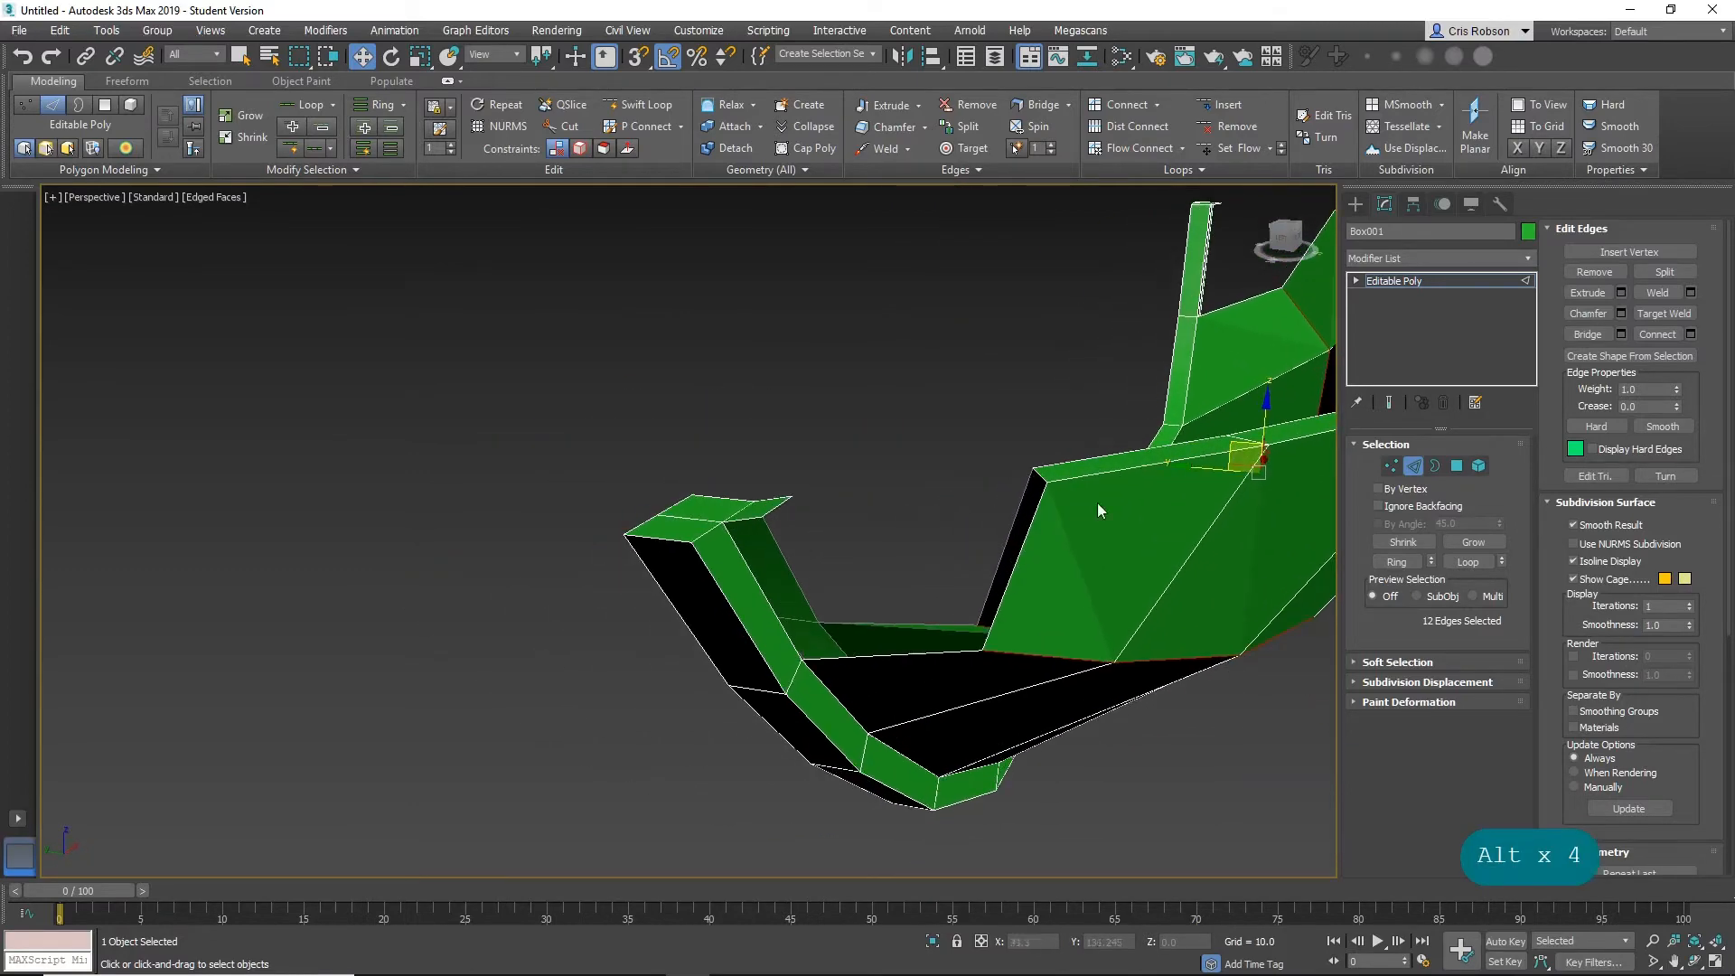
pyautogui.click(1394, 464)
pyautogui.click(978, 624)
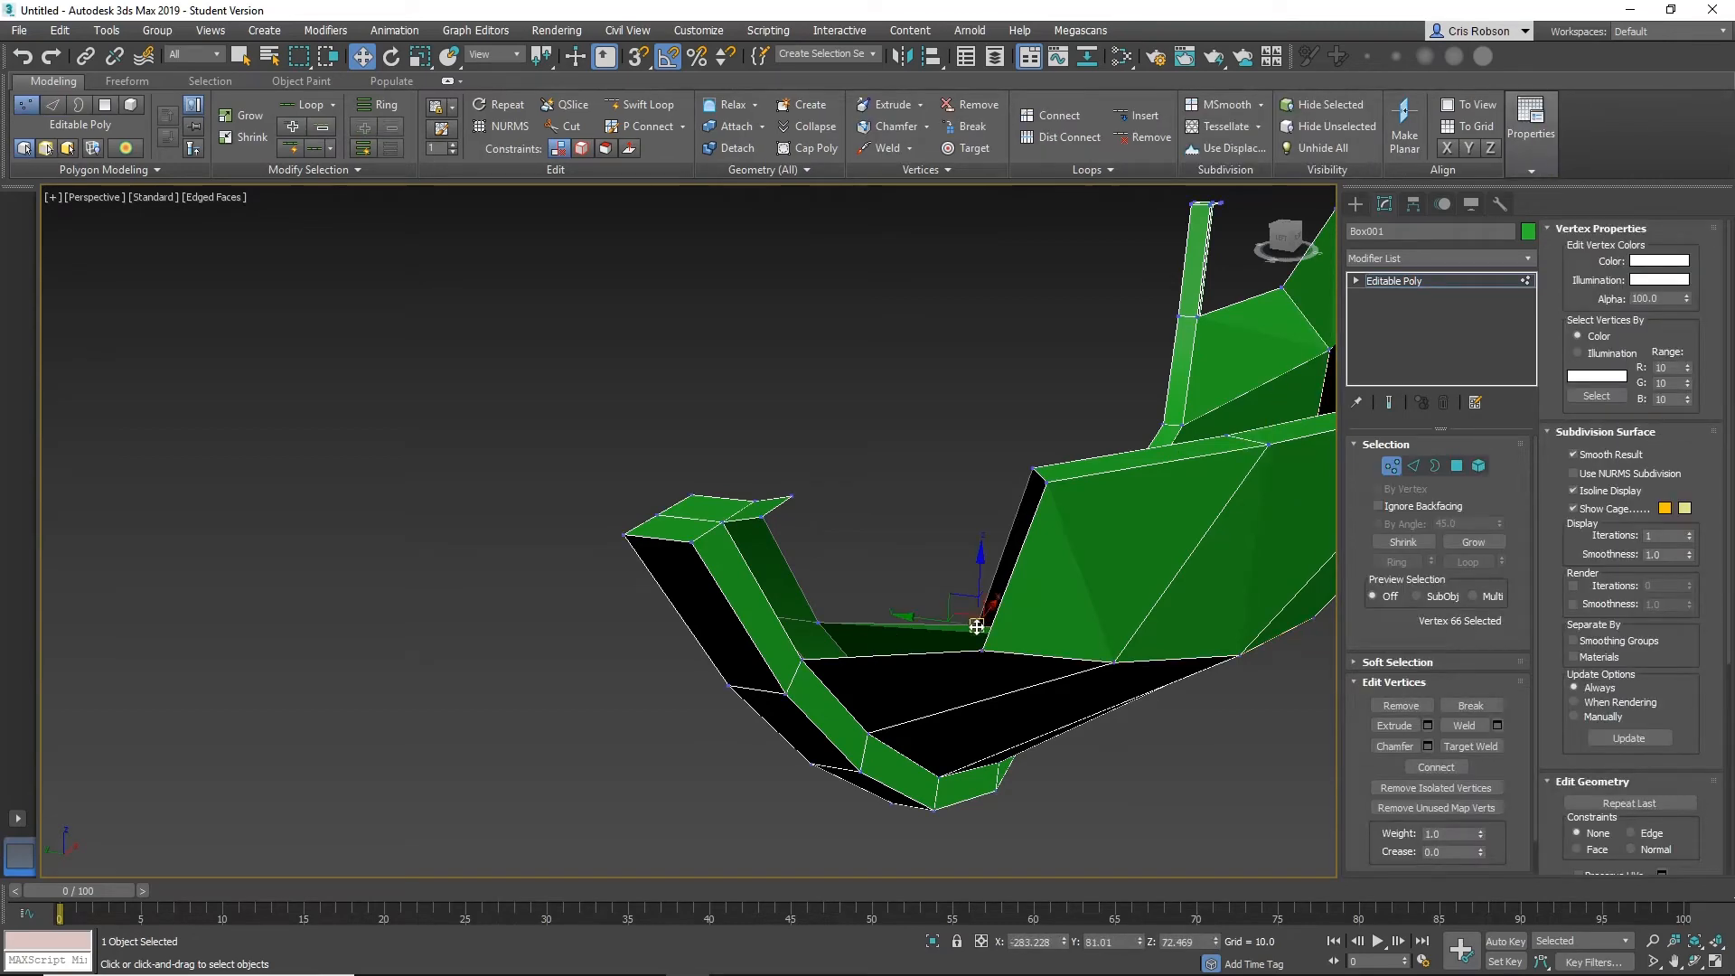
pyautogui.keyDown('ctrl'); pyautogui.click(981, 649); pyautogui.keyUp('ctrl')
pyautogui.keyDown('alt'); pyautogui.moveTo(851, 614); pyautogui.dragTo(907, 607, button='middle'); pyautogui.keyUp('alt')
pyautogui.moveTo(955, 618); pyautogui.dragTo(909, 581)
# Leave vertex editing of the hull and delete the biped from the scene.
pyautogui.keyDown('alt'); pyautogui.moveTo(906, 633); pyautogui.dragTo(996, 653, button='middle'); pyautogui.keyUp('alt')
pyautogui.keyDown('alt'); pyautogui.moveTo(851, 636); pyautogui.dragTo(788, 570, button='middle'); pyautogui.keyUp('alt')
pyautogui.keyDown('alt'); pyautogui.moveTo(1038, 656); pyautogui.dragTo(466, 549, button='middle'); pyautogui.keyUp('alt')
pyautogui.keyDown('alt'); pyautogui.moveTo(666, 640); pyautogui.dragTo(614, 594, button='middle'); pyautogui.keyUp('alt')
pyautogui.moveTo(614, 594); pyautogui.dragTo(1171, 514, button='middle')
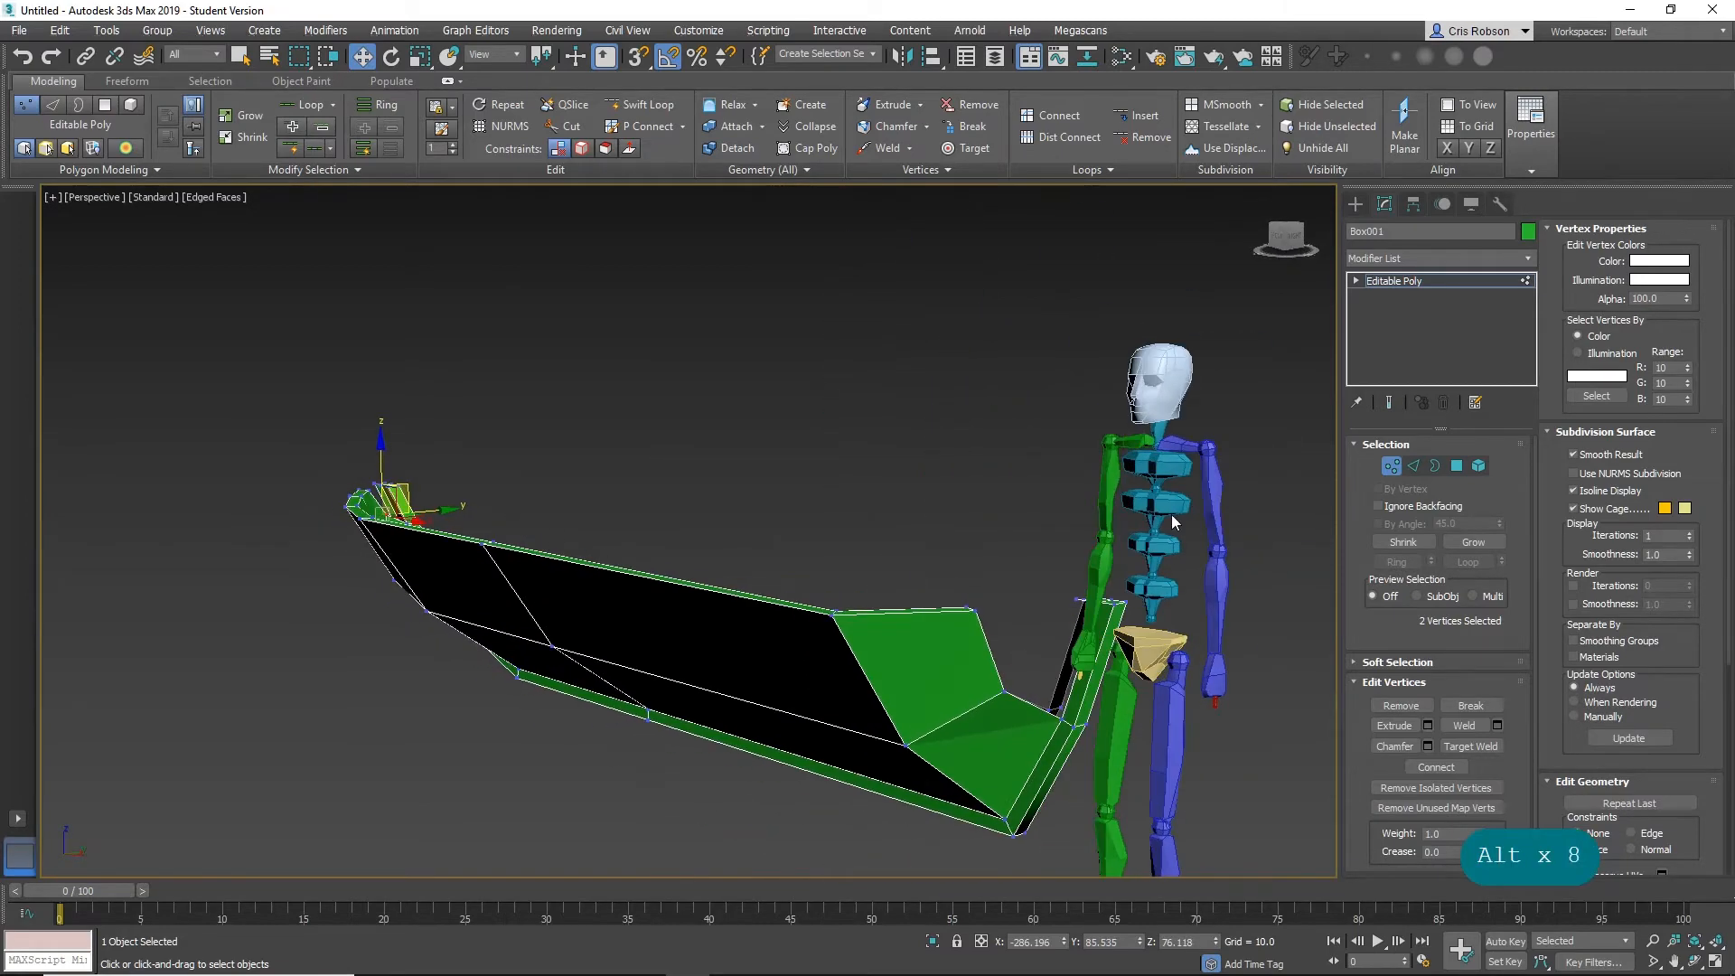
pyautogui.click(1395, 466)
pyautogui.keyDown('alt'); pyautogui.moveTo(1066, 579); pyautogui.dragTo(984, 488, button='middle'); pyautogui.keyUp('alt')
pyautogui.moveTo(1201, 384); pyautogui.dragTo(1043, 463)
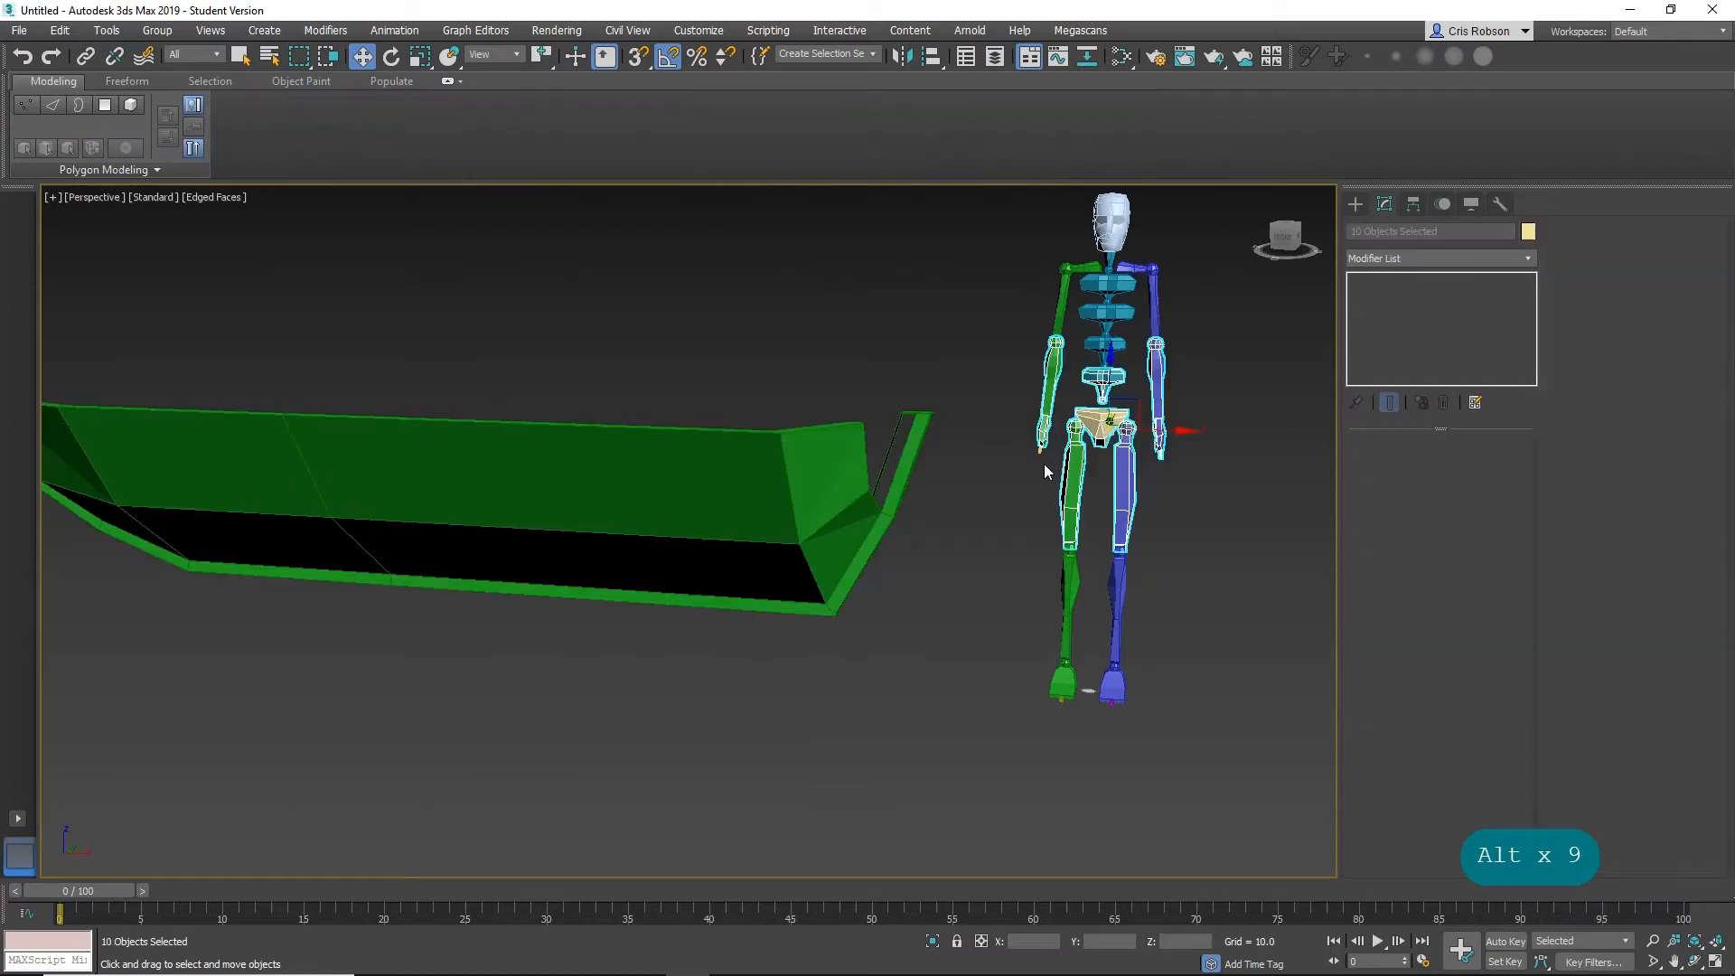
pyautogui.press('Delete')
pyautogui.keyDown('alt'); pyautogui.moveTo(1050, 492); pyautogui.dragTo(1023, 497, button='middle'); pyautogui.keyUp('alt')
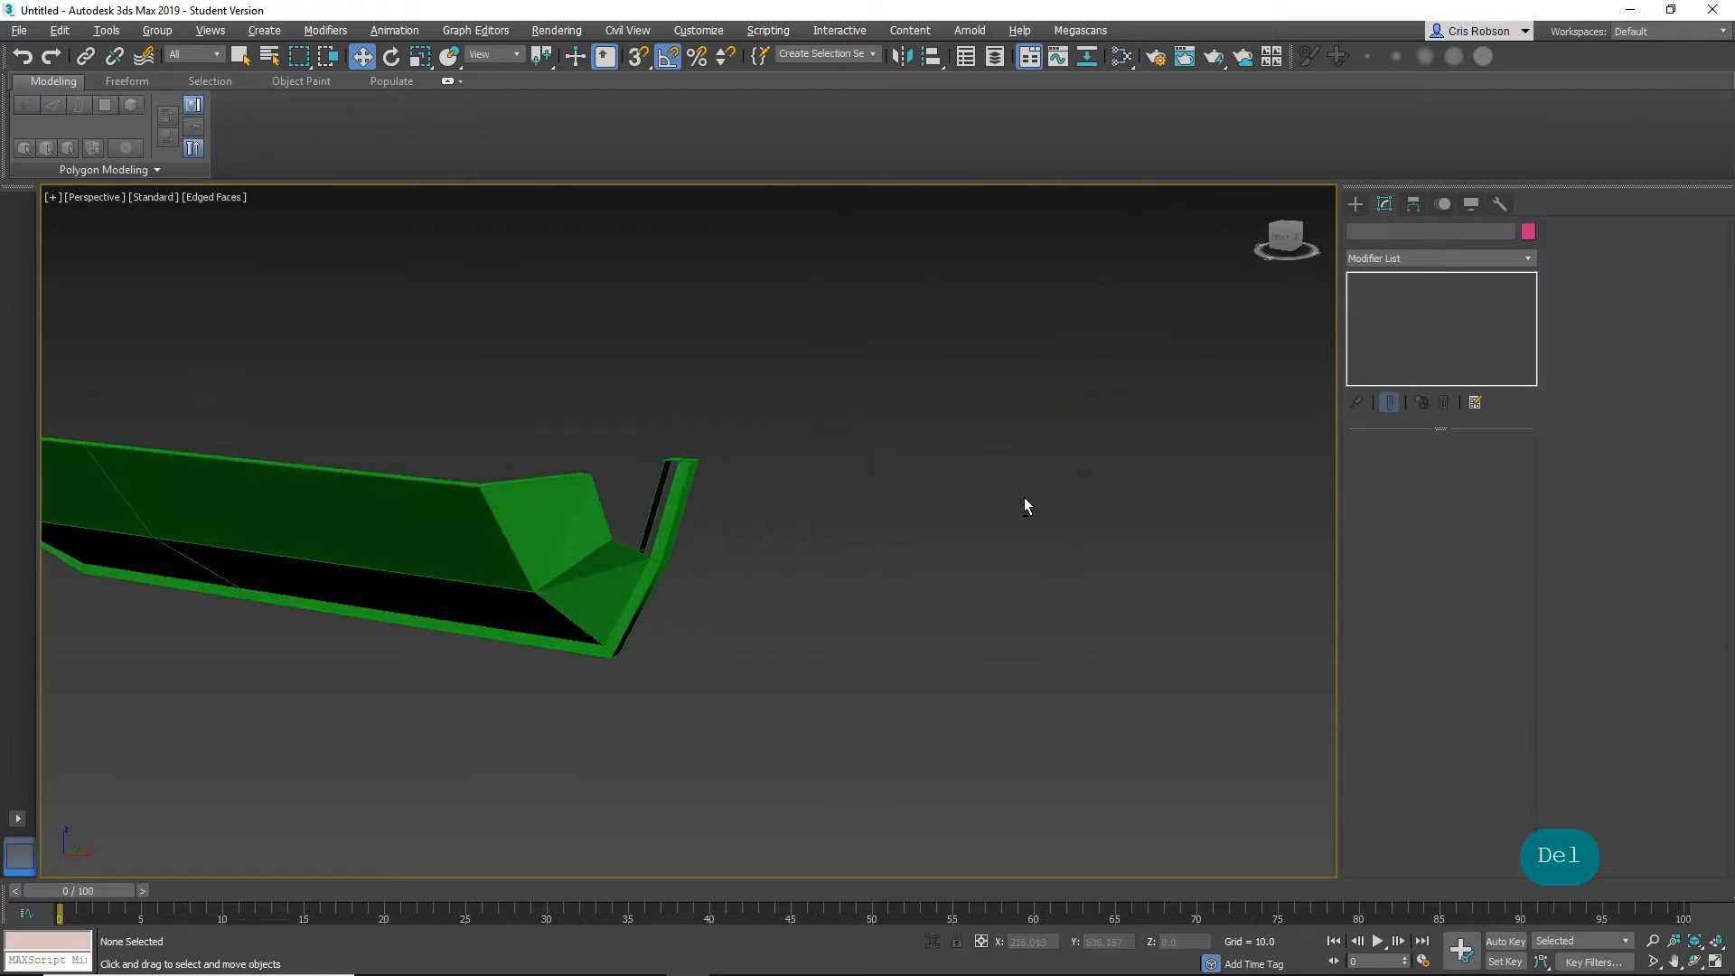
# Delete the leftover protruding polygon on the hull side of the keel tip at the steeper end.
pyautogui.scroll(5, 681, 553)
pyautogui.click(626, 630)
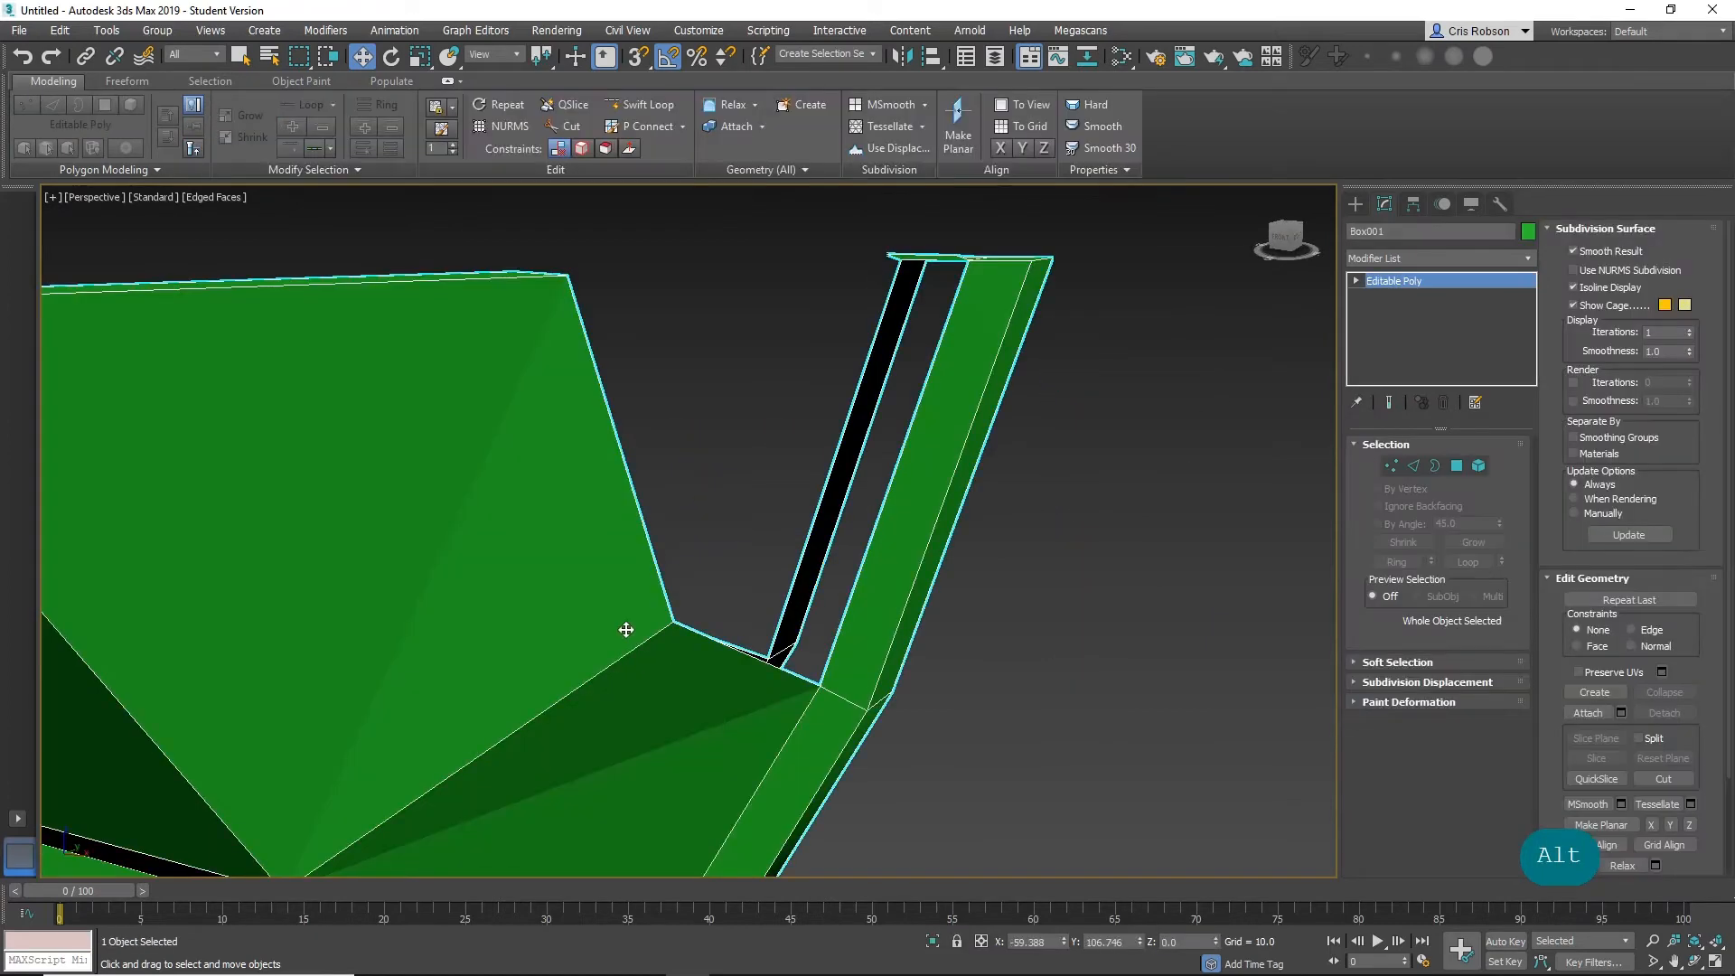
pyautogui.keyDown('alt'); pyautogui.moveTo(626, 630); pyautogui.dragTo(706, 471, button='middle'); pyautogui.keyUp('alt')
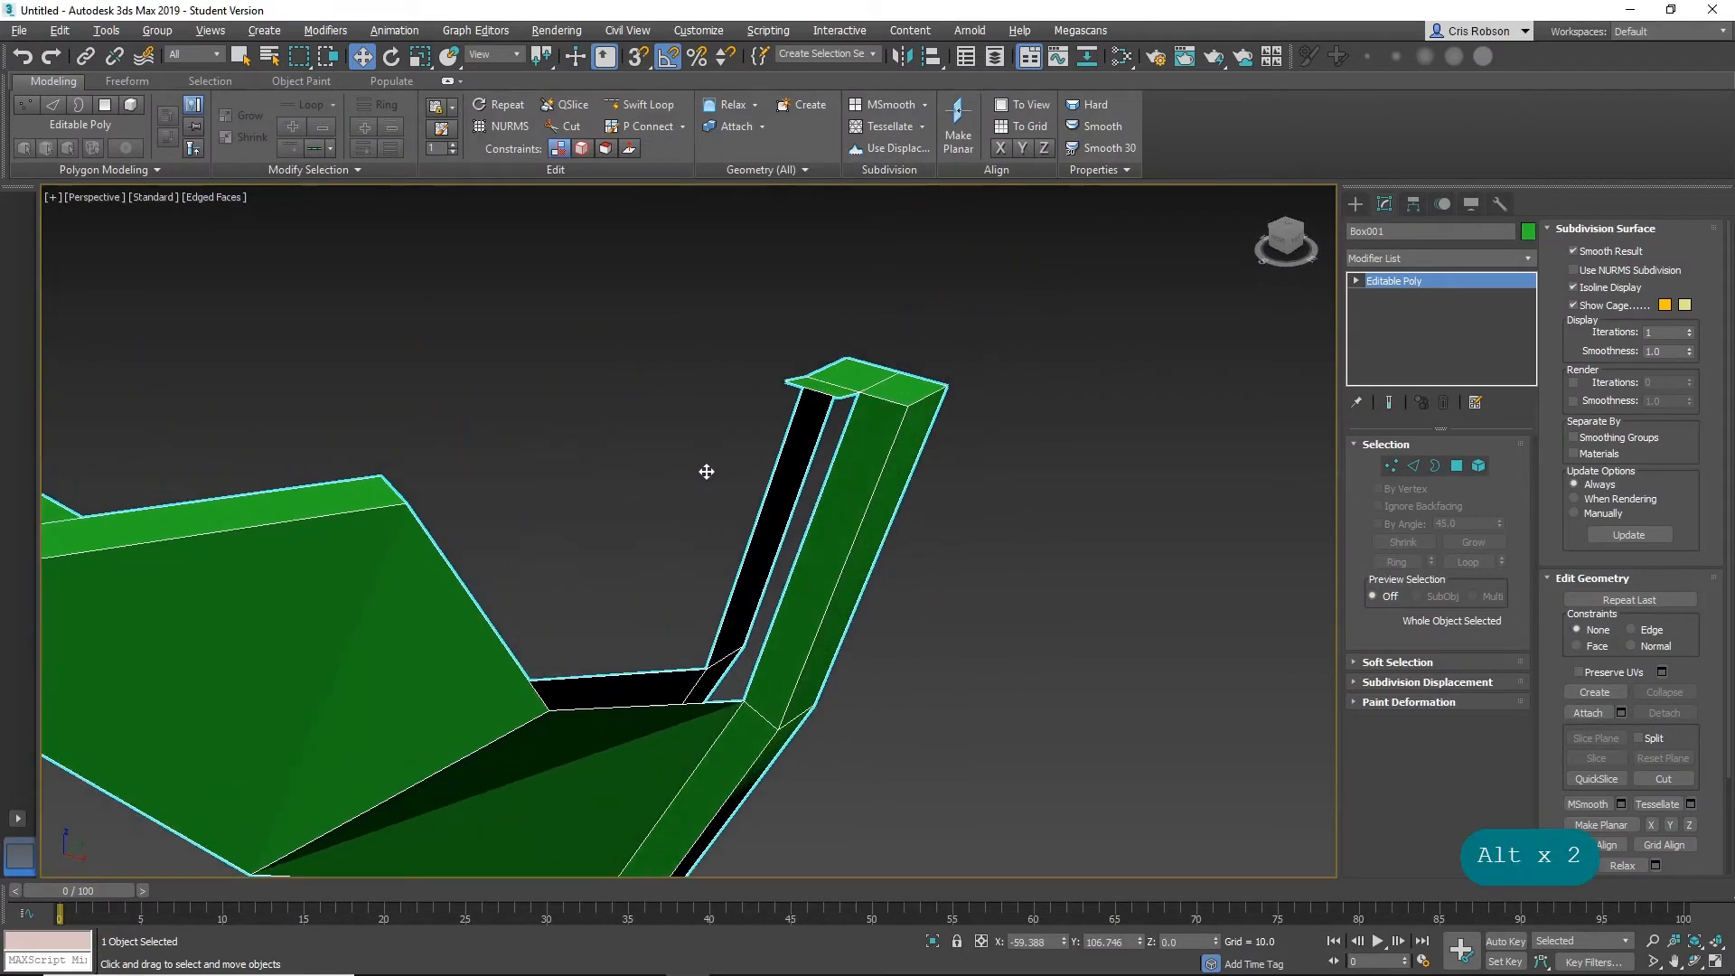
pyautogui.click(1456, 464)
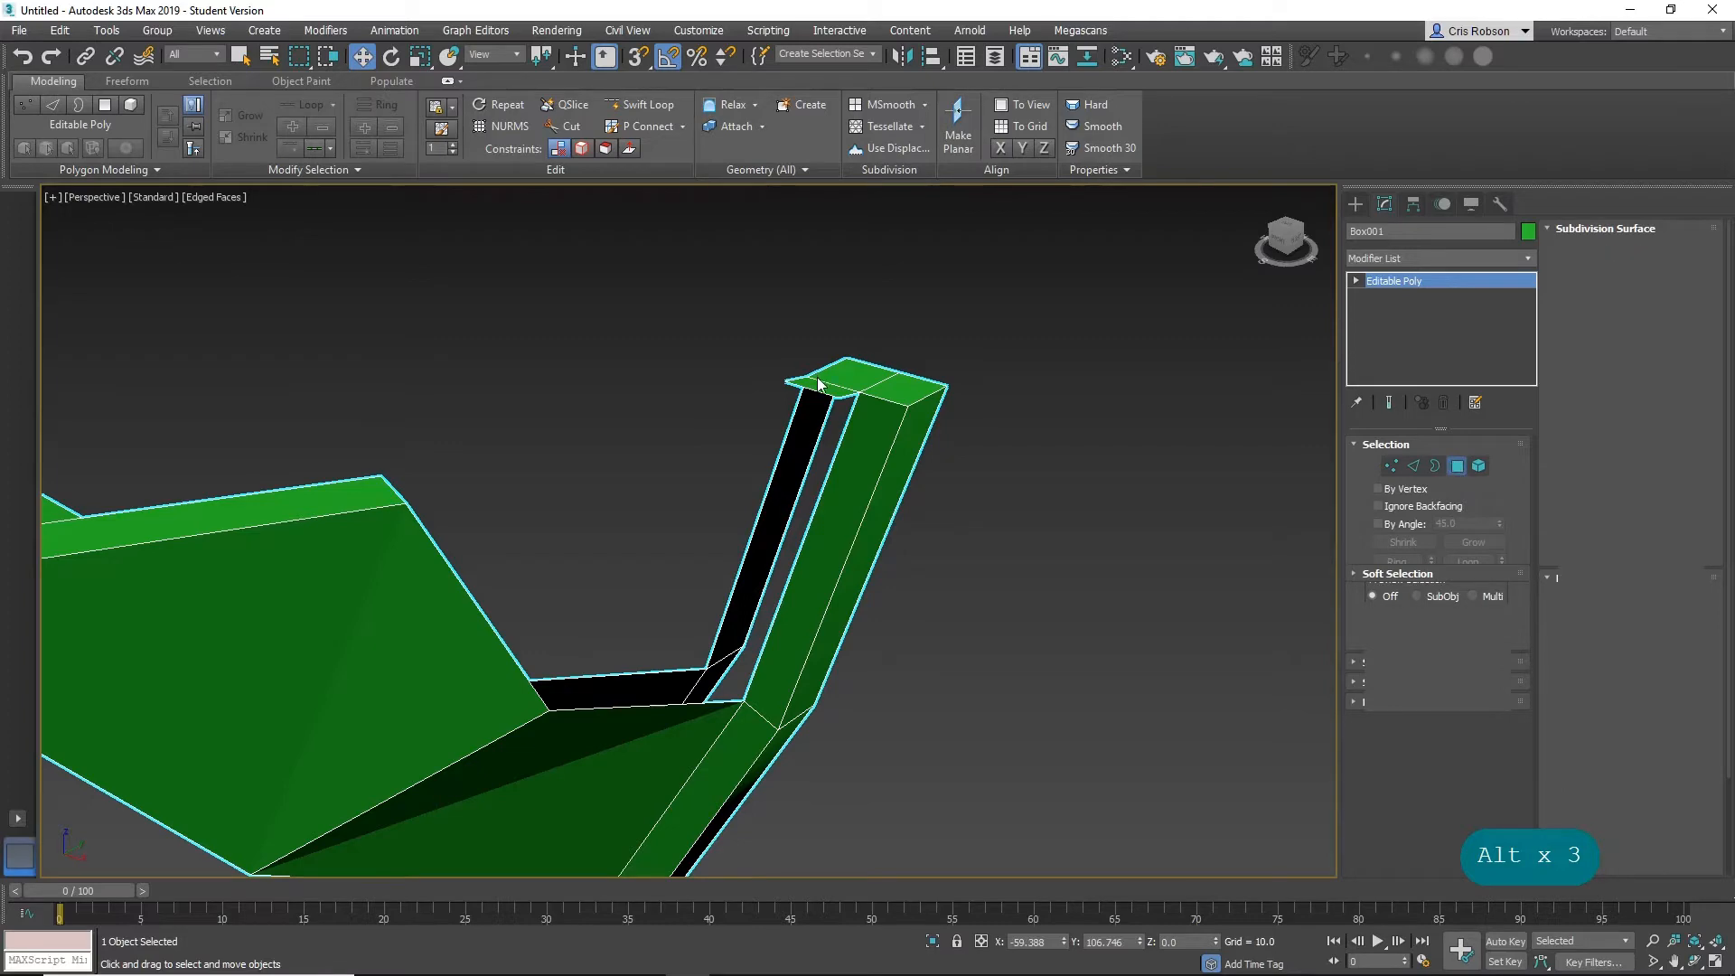
pyautogui.click(817, 388)
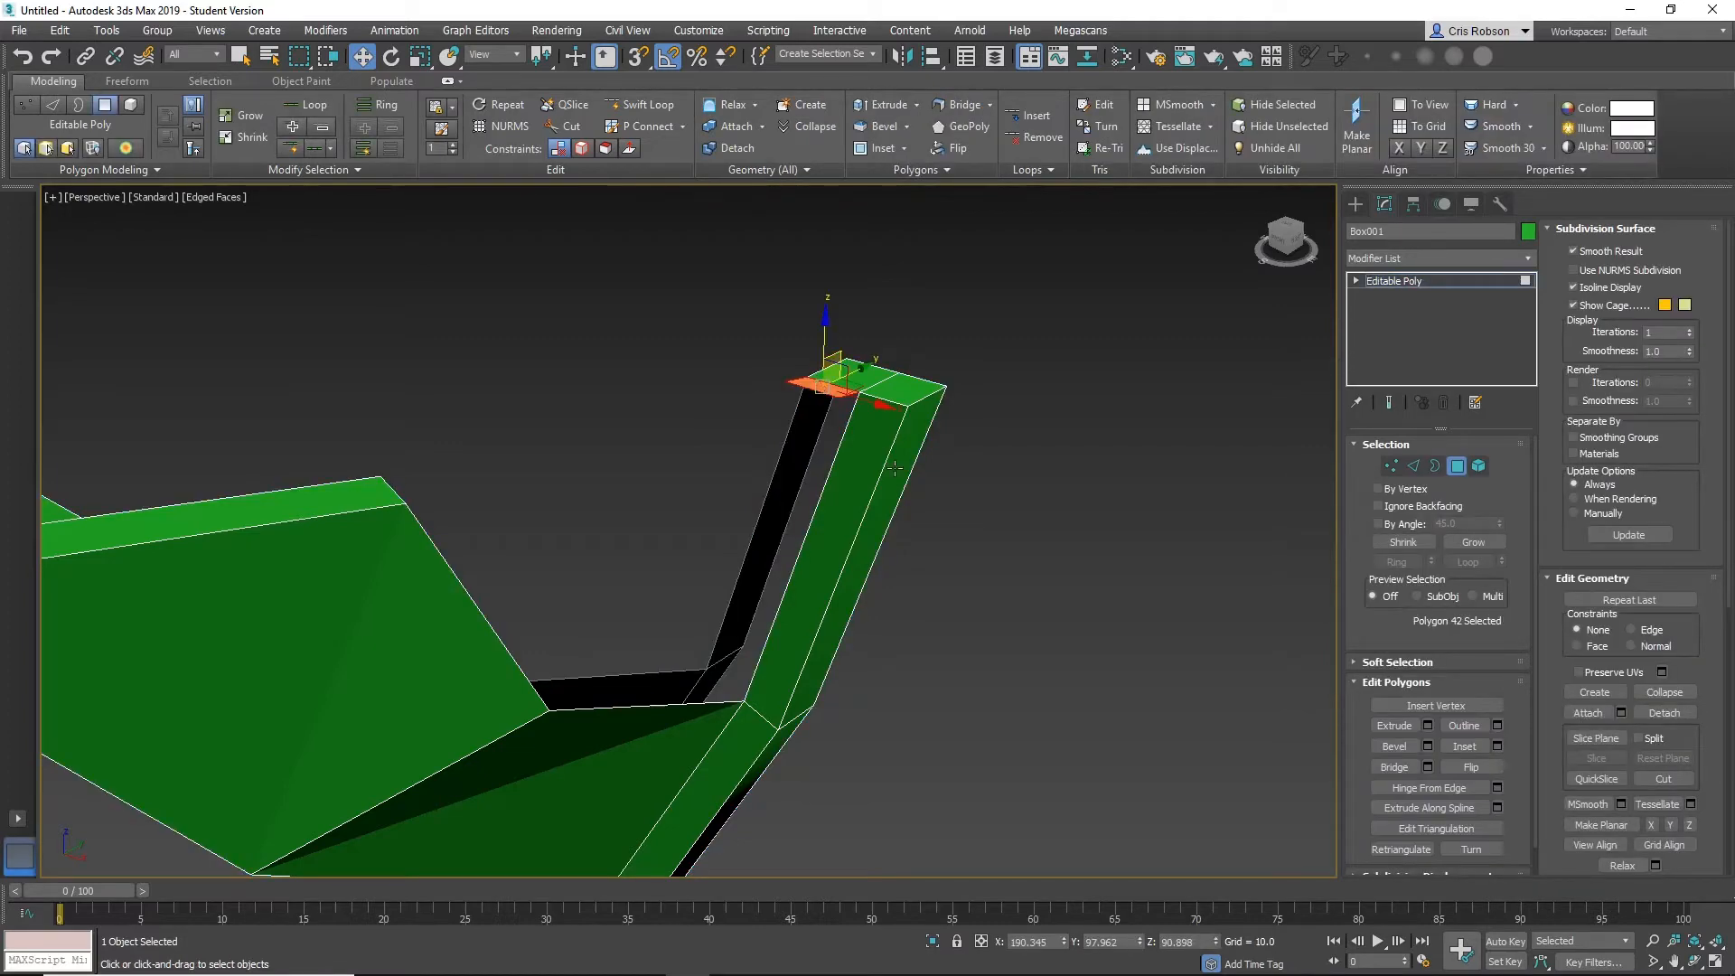
pyautogui.press('Delete')
# Delete the matching leftover polygon at the keel tip of the gently curved end.
pyautogui.moveTo(406, 440); pyautogui.dragTo(840, 462, button='middle')
pyautogui.scroll(-4, 840, 462)
pyautogui.moveTo(392, 366); pyautogui.dragTo(819, 542, button='middle')
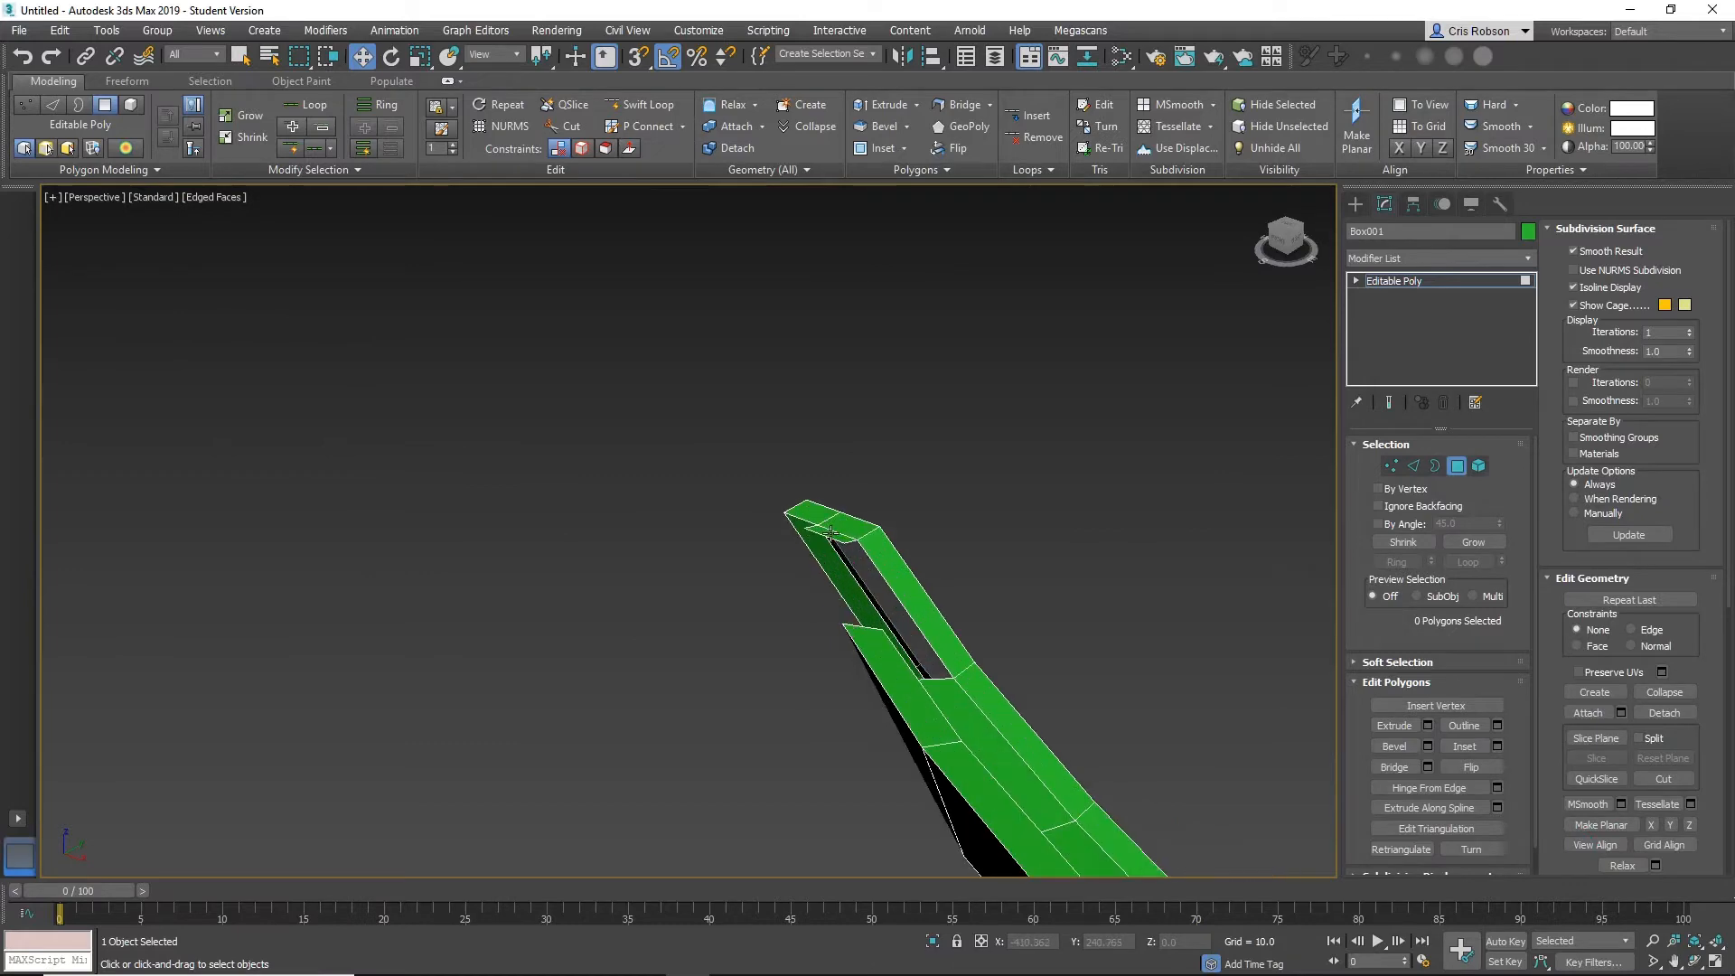
pyautogui.click(830, 533)
pyautogui.press('Delete')
# Bridge the open outer edges of the flared side and the keel tip at the steeper end.
pyautogui.moveTo(1030, 649); pyautogui.dragTo(638, 351, button='middle')
pyautogui.scroll(-6, 713, 410)
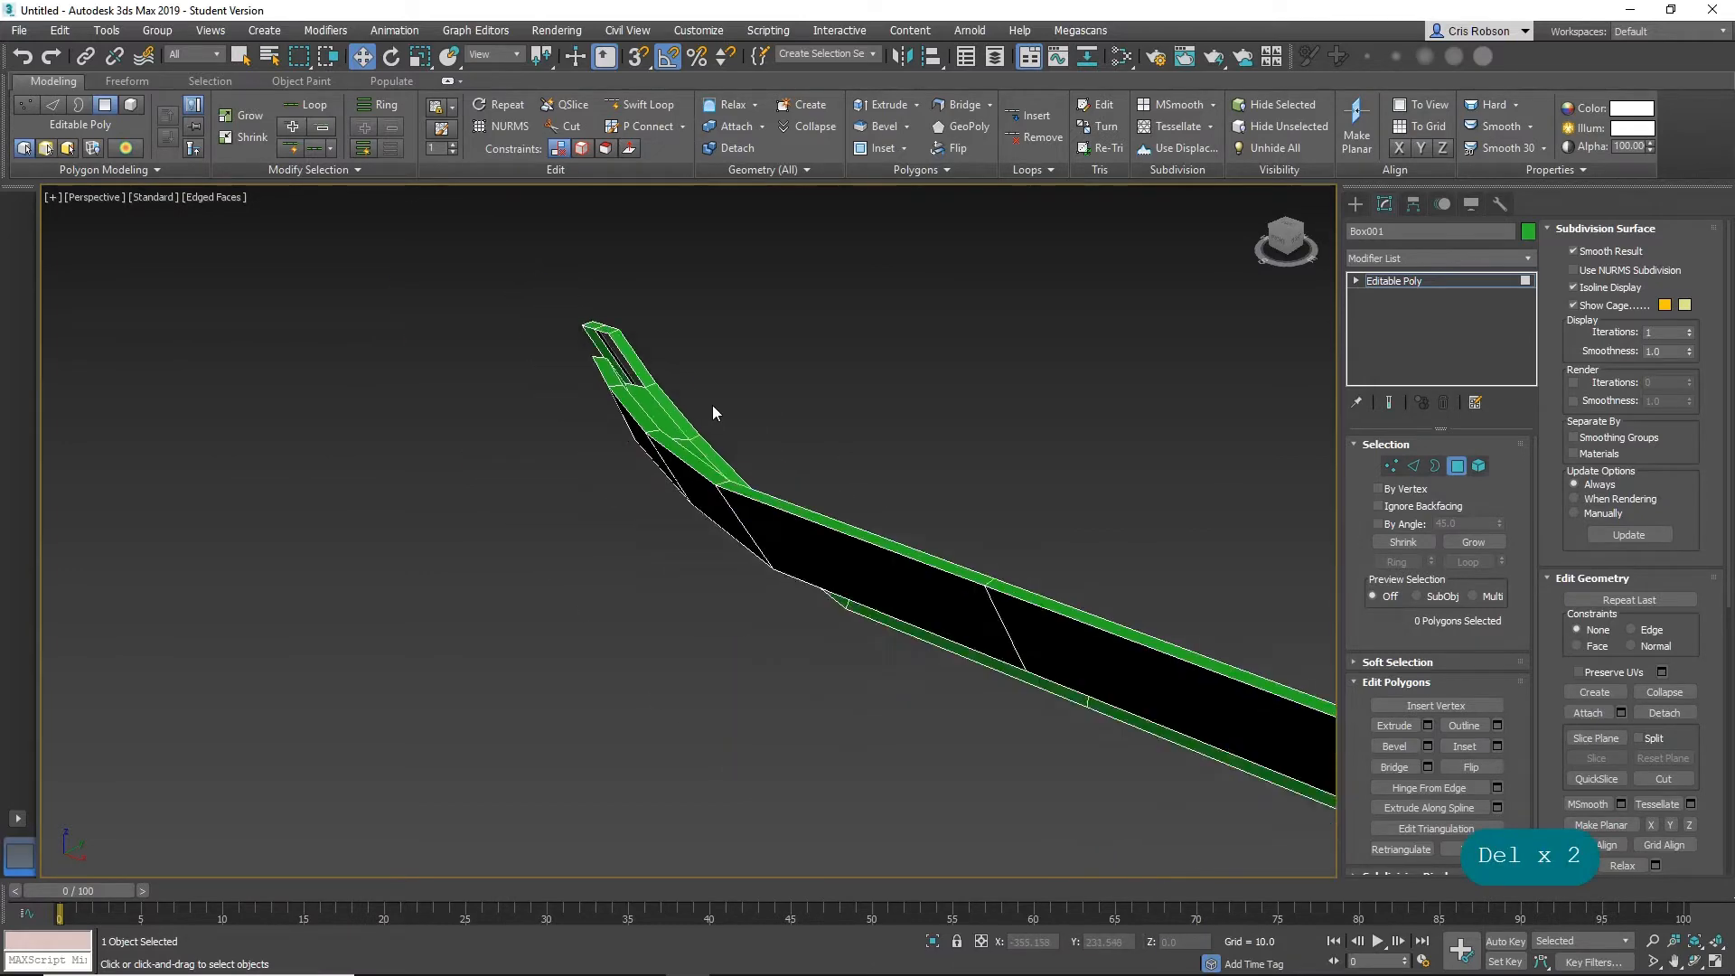
pyautogui.moveTo(1043, 556); pyautogui.dragTo(682, 483, button='middle')
pyautogui.moveTo(795, 541)
pyautogui.keyDown('alt'); pyautogui.mouseDown(button='middle')
pyautogui.moveTo(840, 548)
pyautogui.moveTo(818, 527)
pyautogui.mouseUp(button='middle'); pyautogui.keyUp('alt')
pyautogui.scroll(5, 812, 518)
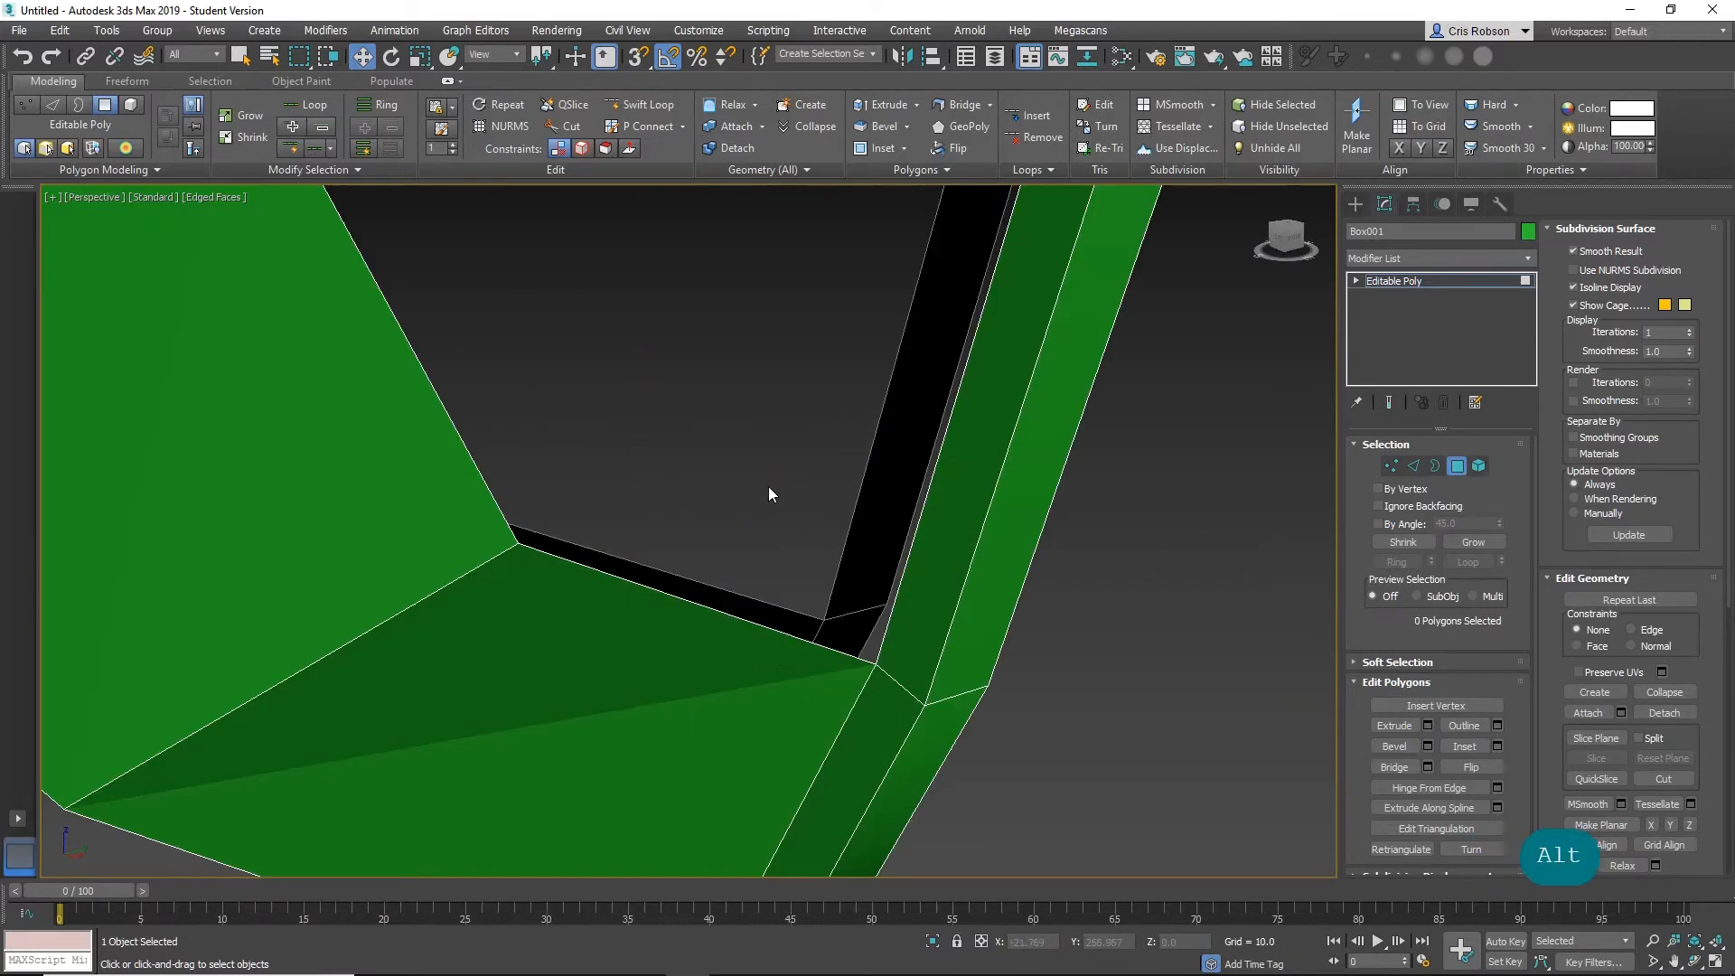
pyautogui.scroll(-3, 776, 483)
pyautogui.moveTo(768, 471); pyautogui.dragTo(843, 530, button='middle')
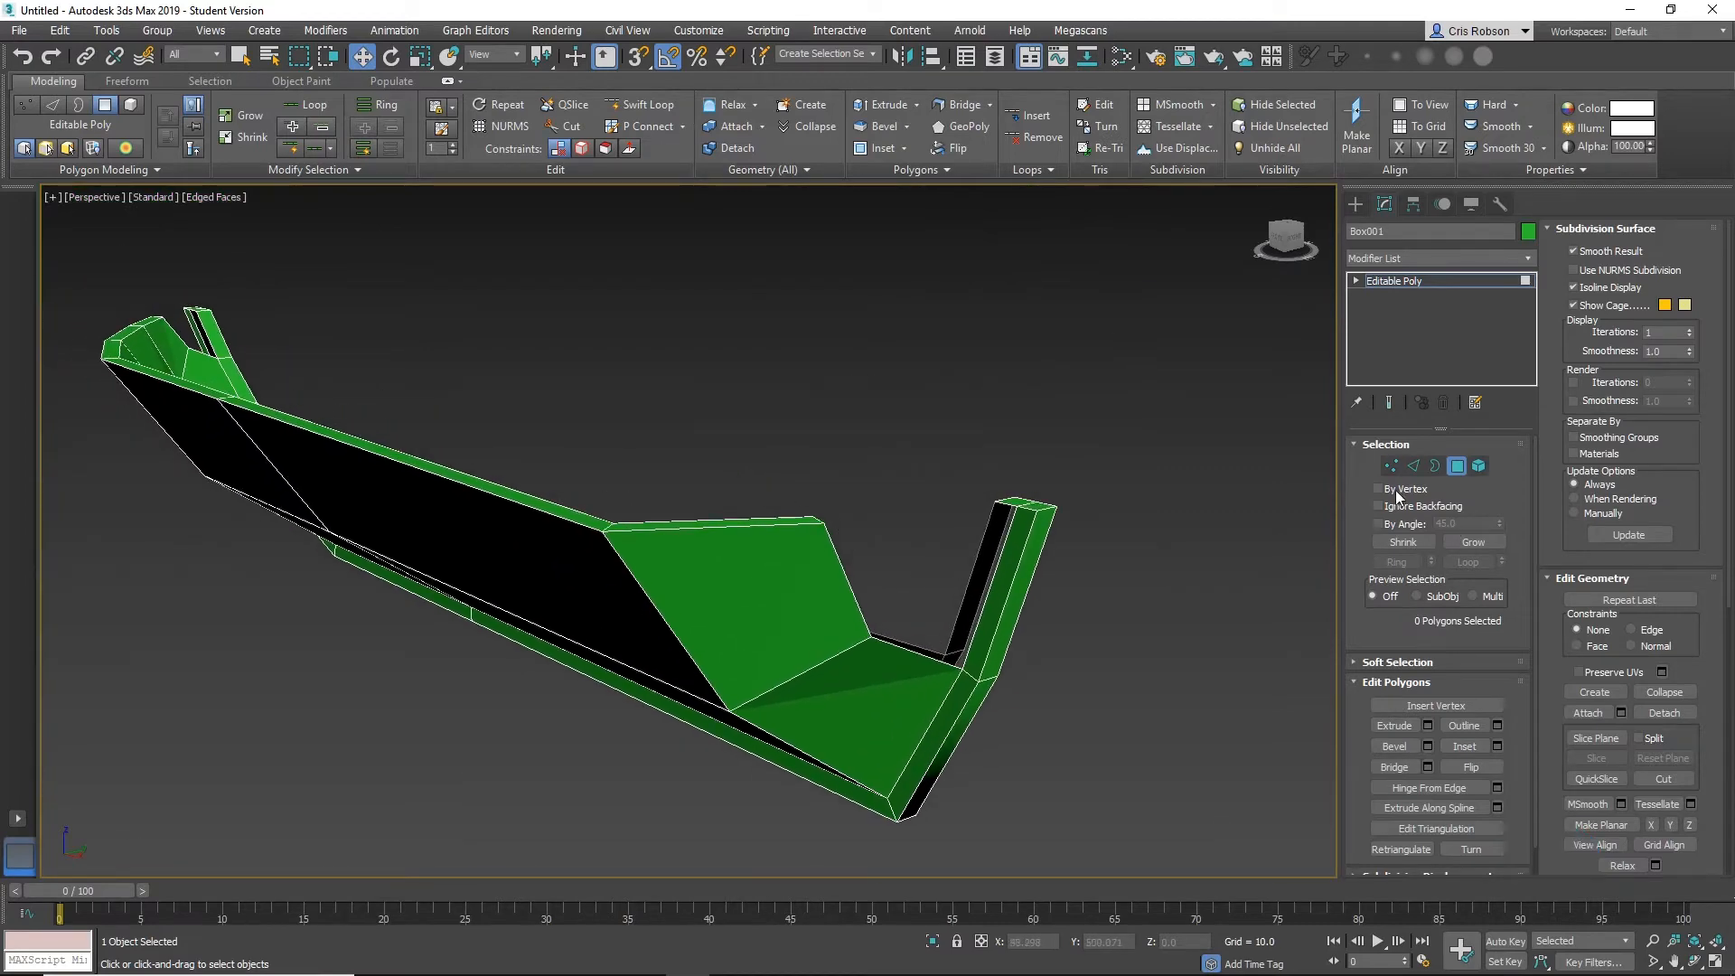
pyautogui.click(1414, 472)
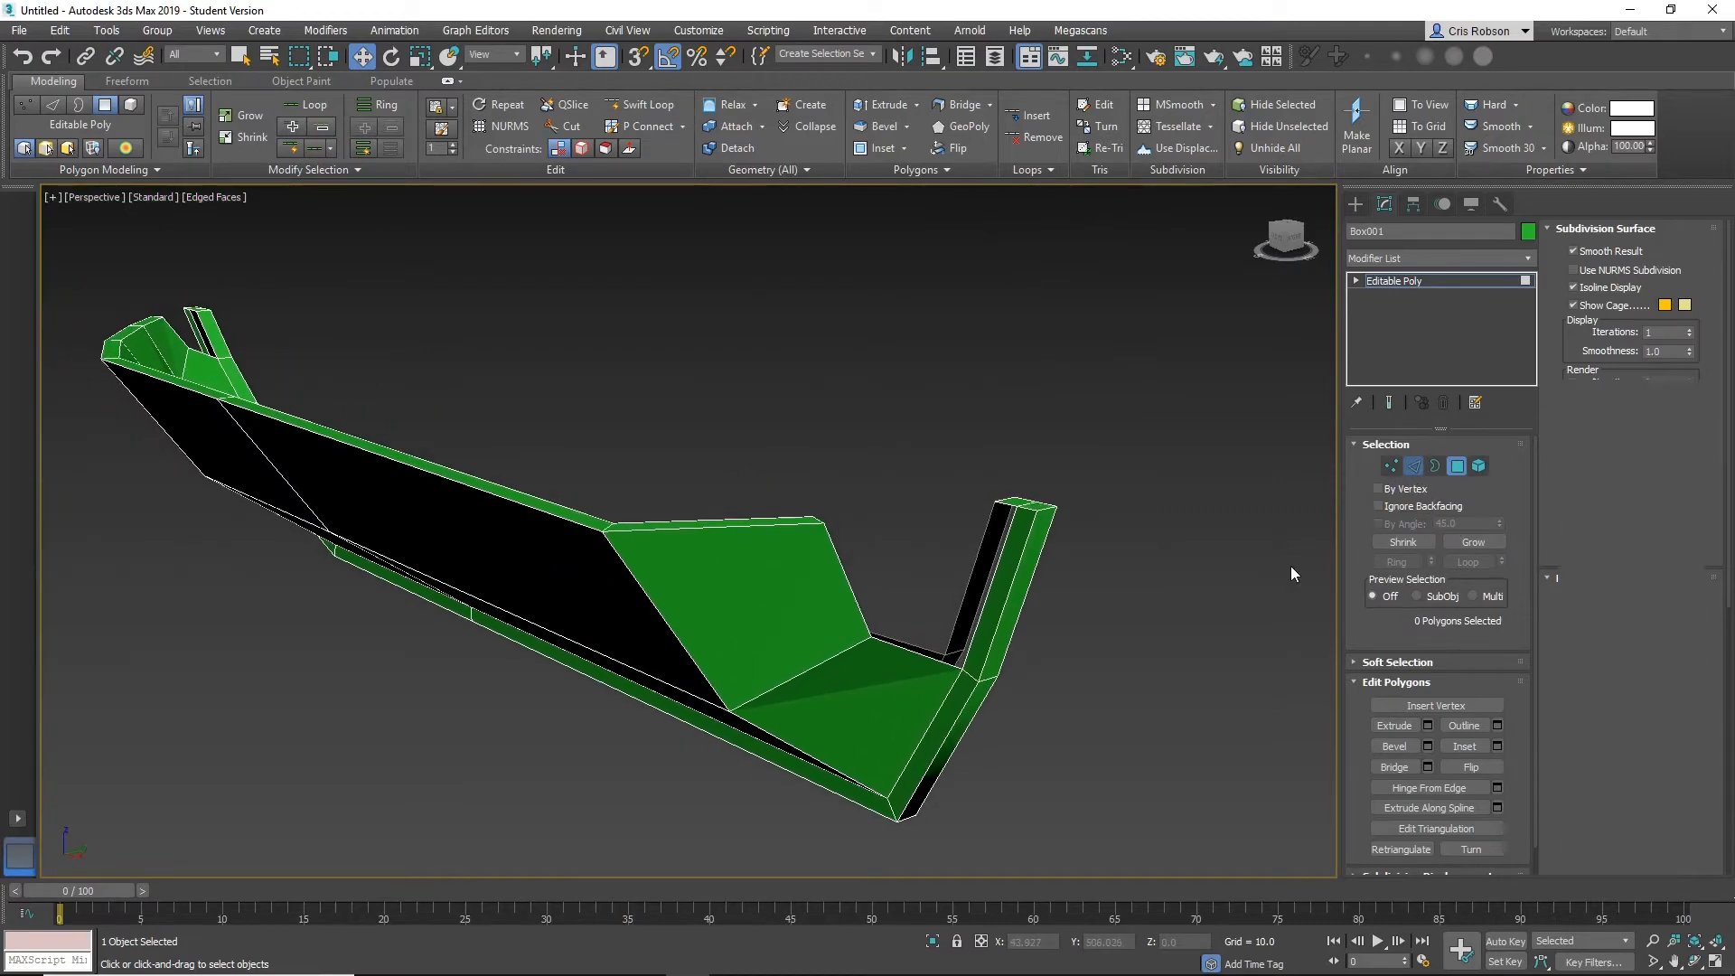
pyautogui.click(1247, 623)
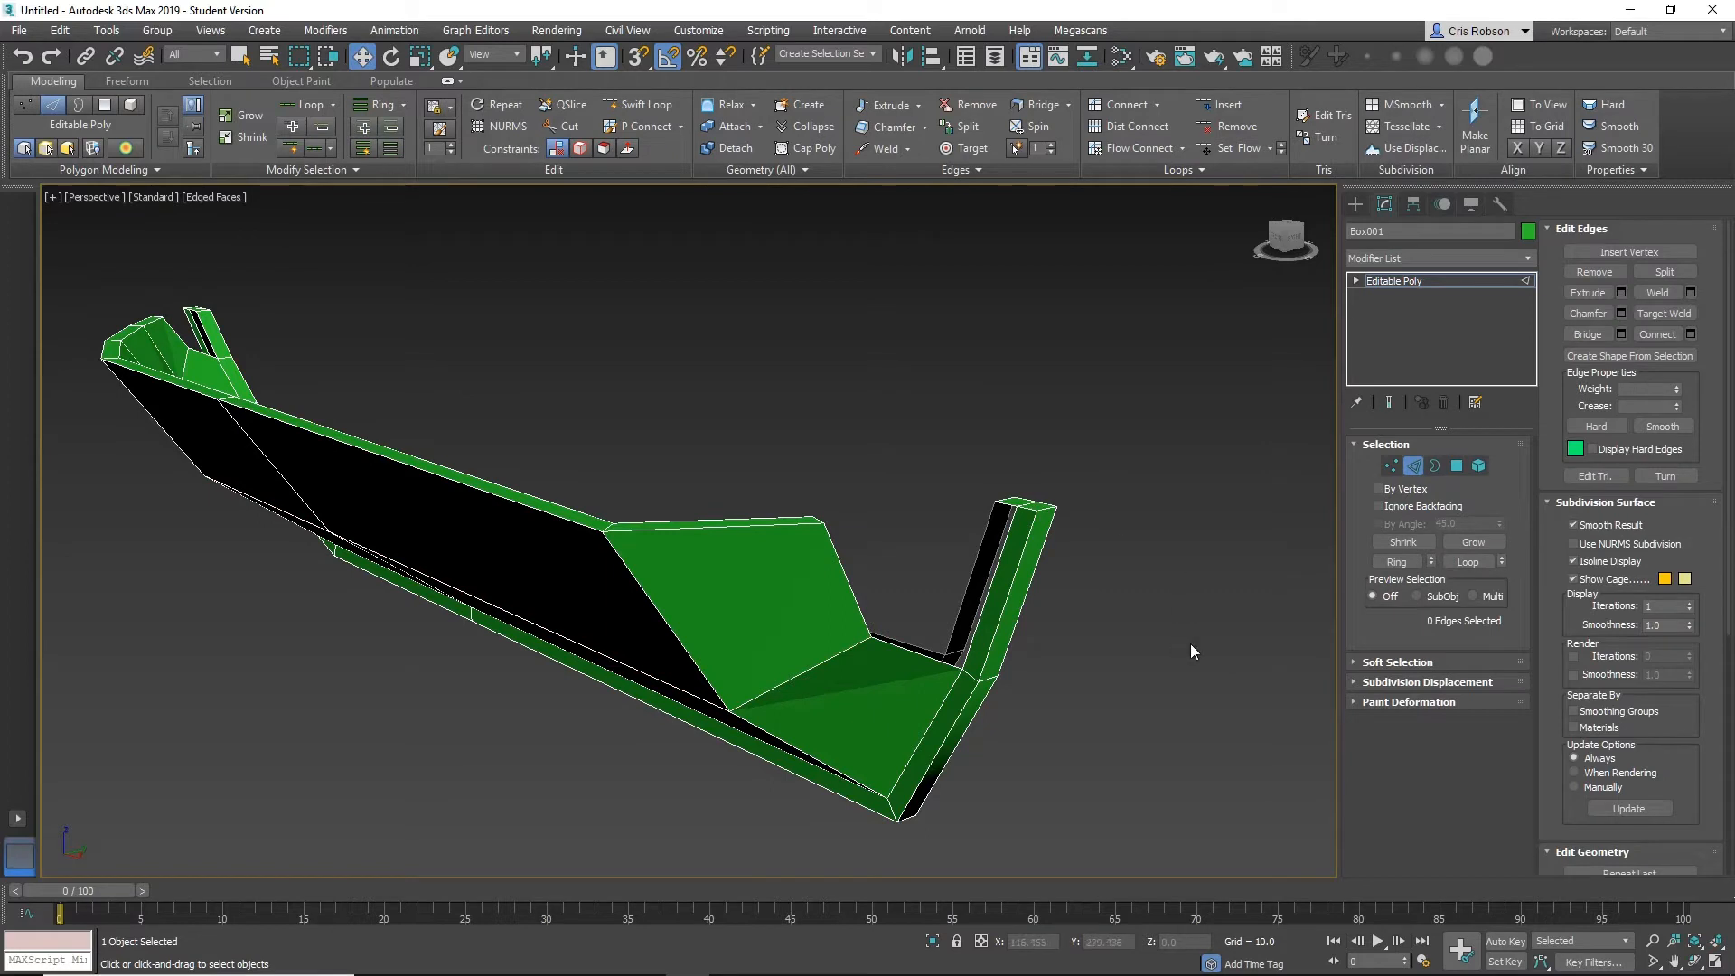
pyautogui.click(1595, 340)
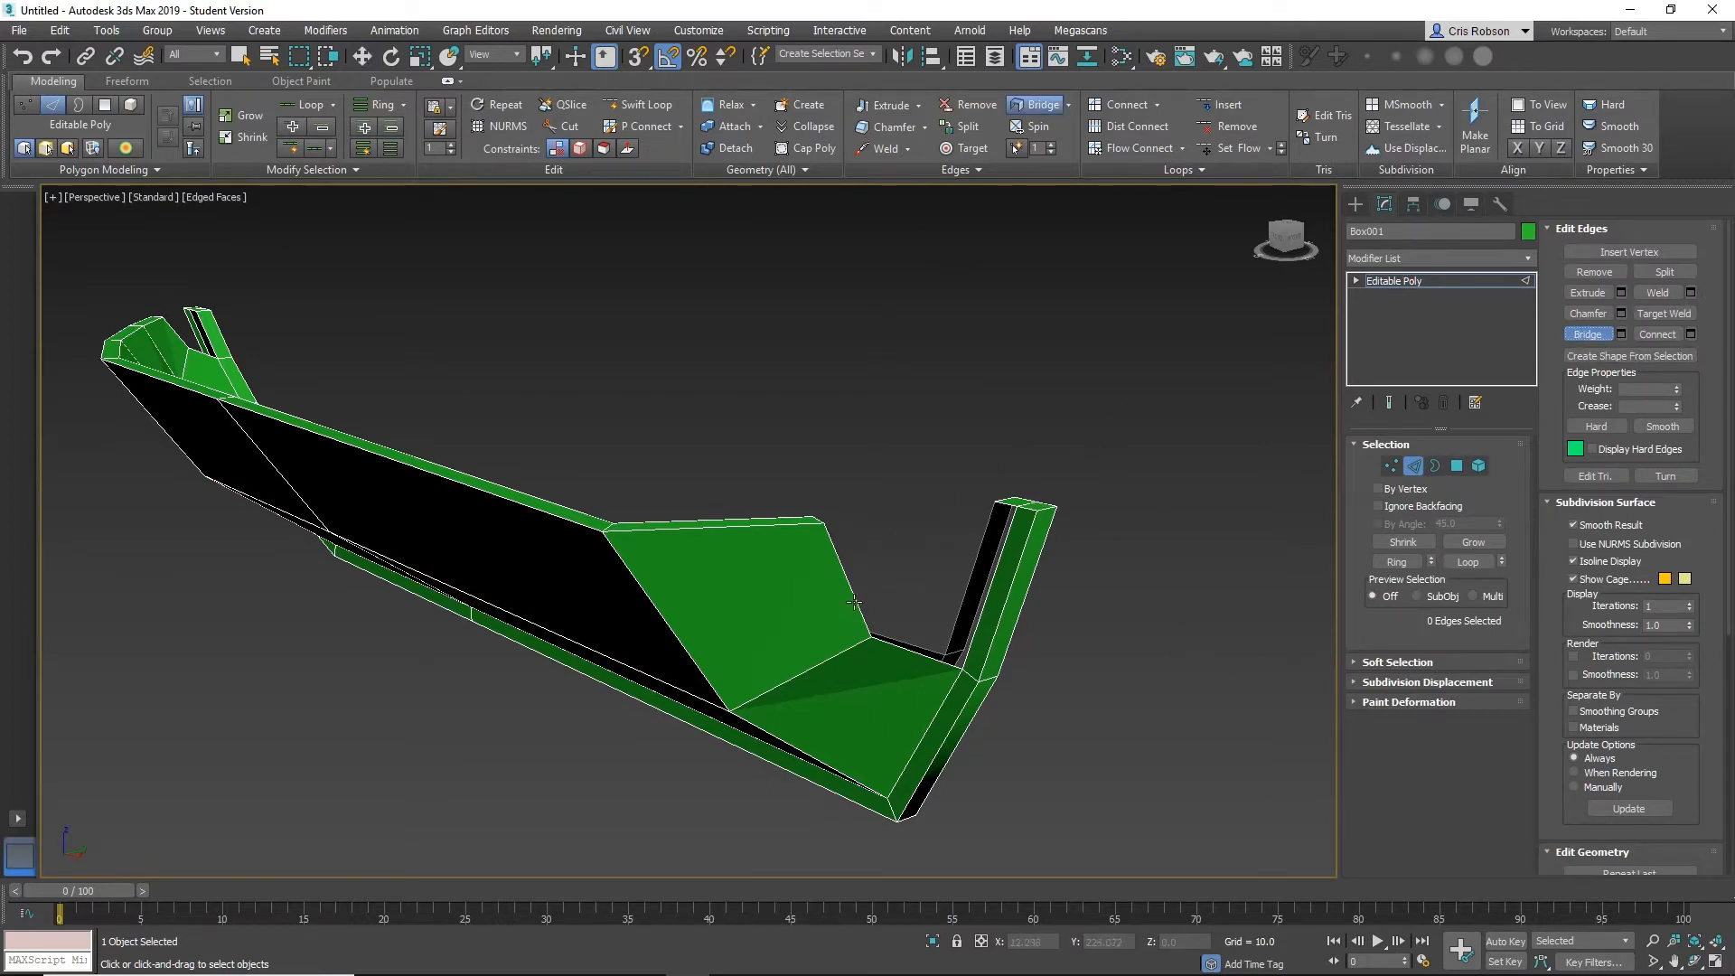
pyautogui.click(980, 613)
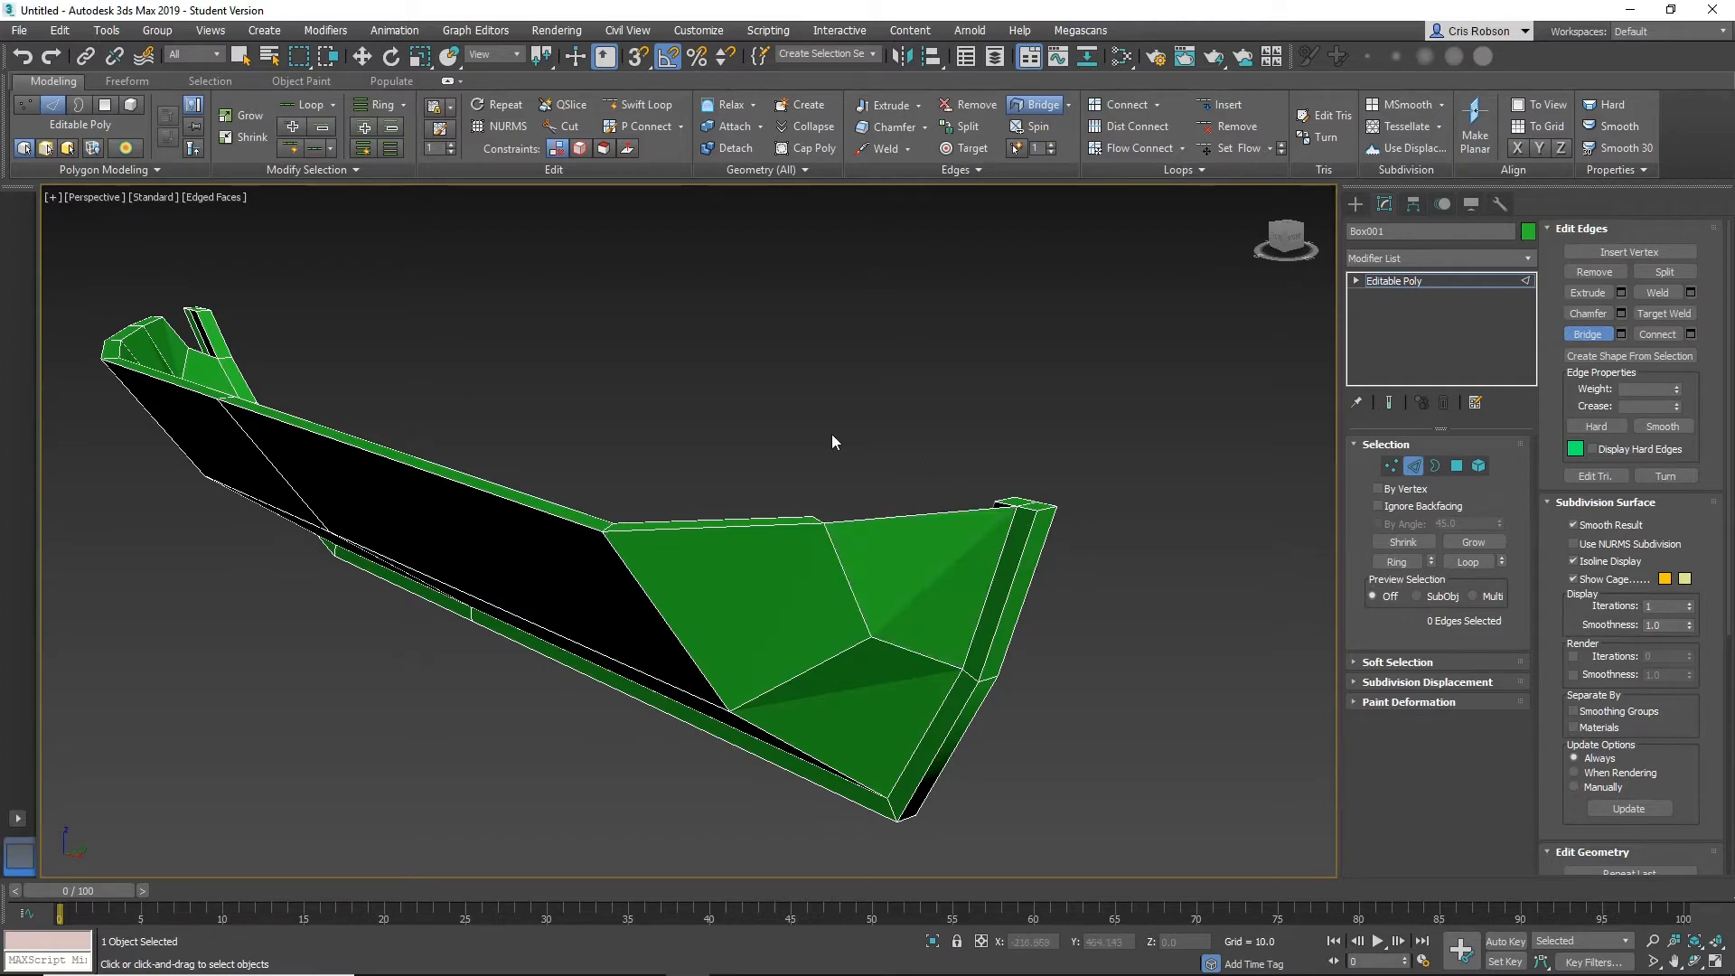
# Bridge the inner surface and rim of the flared side to the keel tip at the steeper end.
pyautogui.keyDown('alt'); pyautogui.moveTo(833, 441); pyautogui.dragTo(900, 688, button='middle'); pyautogui.keyUp('alt')
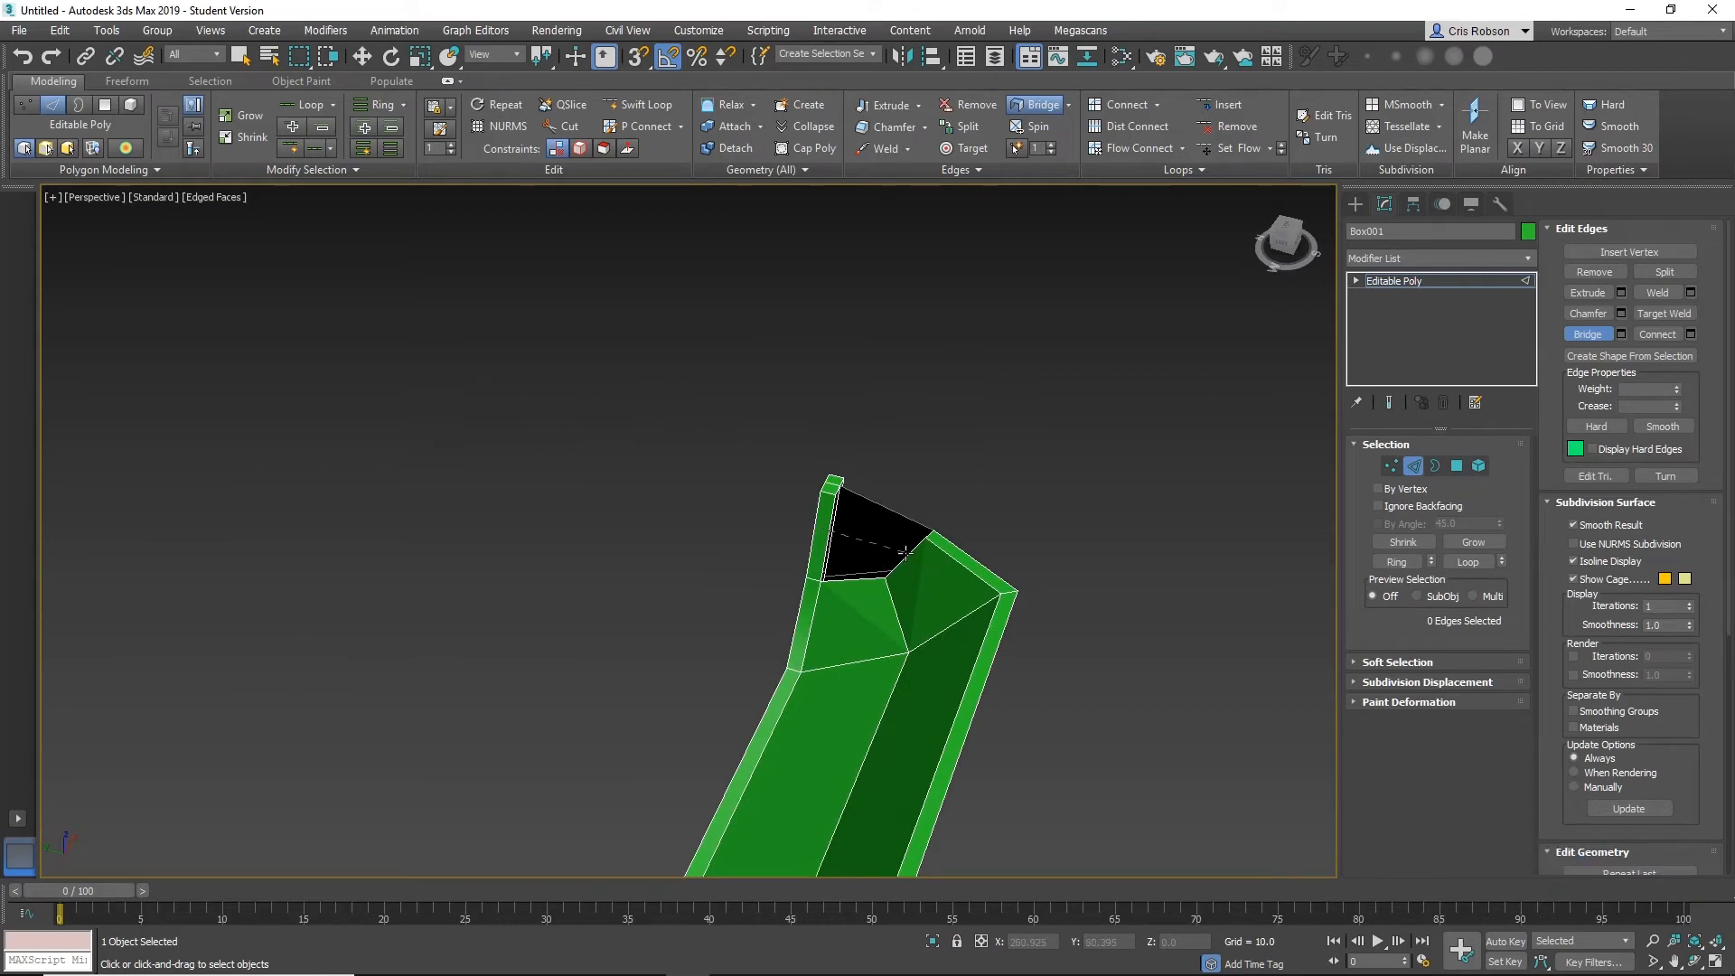
pyautogui.keyDown('alt'); pyautogui.moveTo(907, 553); pyautogui.dragTo(856, 533, button='middle'); pyautogui.keyUp('alt')
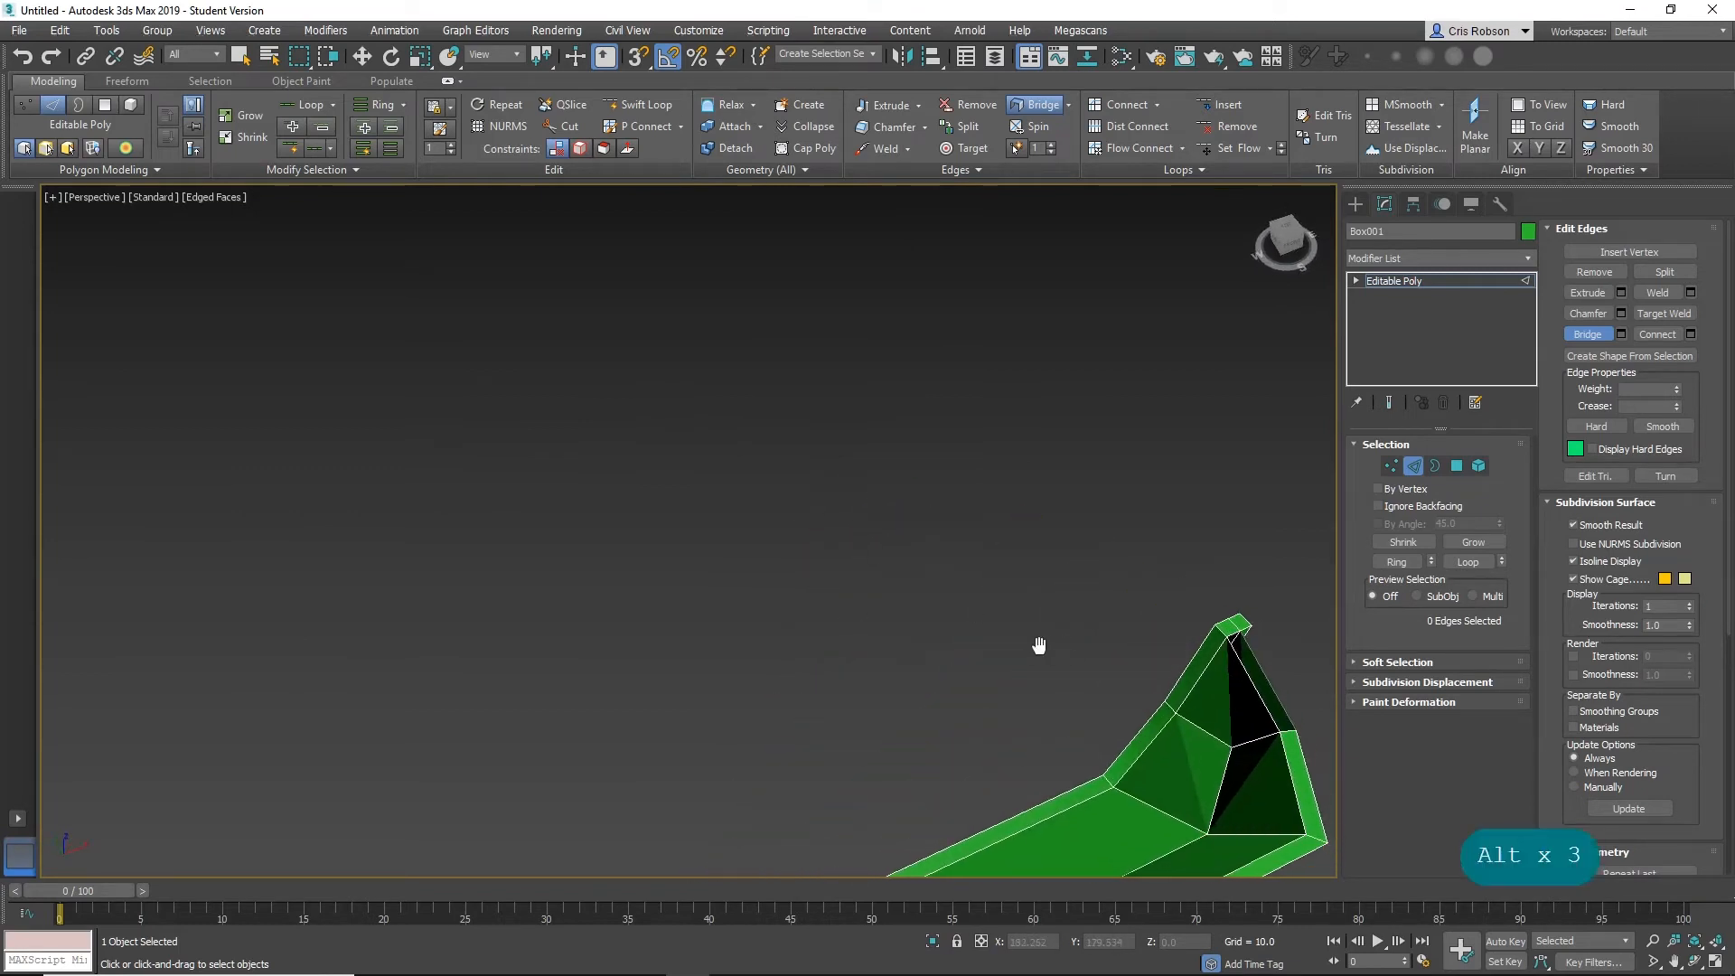
pyautogui.moveTo(1038, 647); pyautogui.dragTo(672, 577, button='middle')
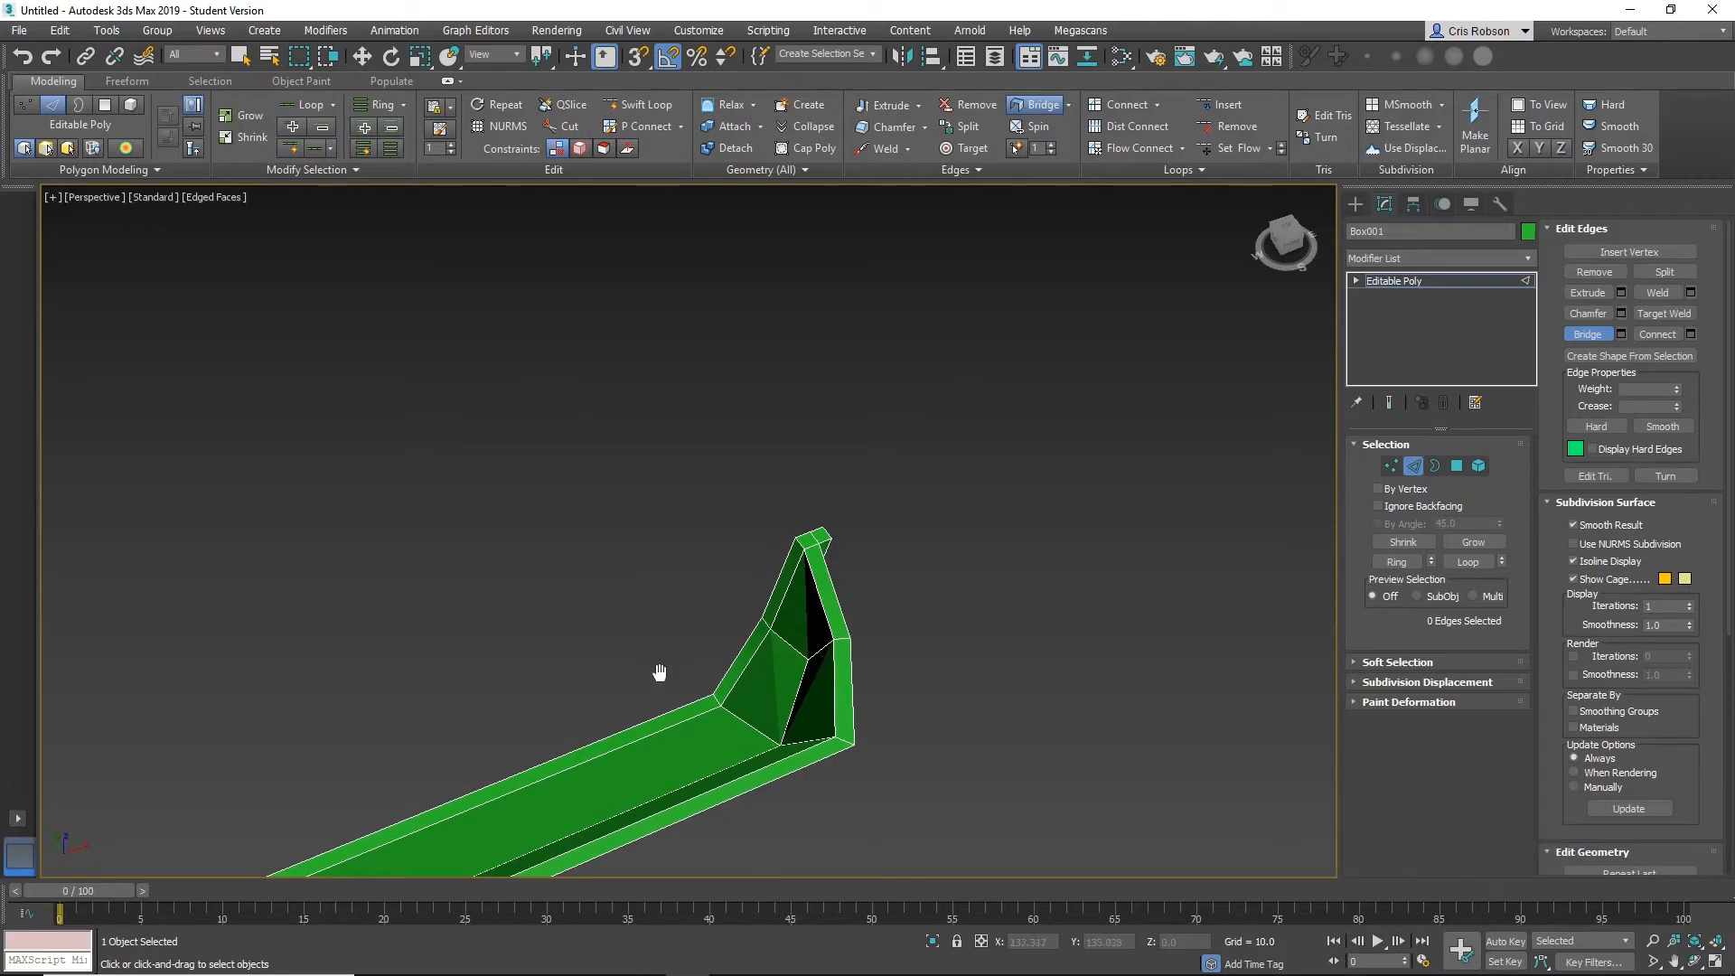
# Bridge the upper inner edge of the flared side to the keel tip at the gently curved end.
pyautogui.scroll(-5, 875, 529)
pyautogui.keyDown('alt'); pyautogui.moveTo(561, 669); pyautogui.dragTo(1018, 558, button='middle'); pyautogui.keyUp('alt')
pyautogui.scroll(5, 1017, 558)
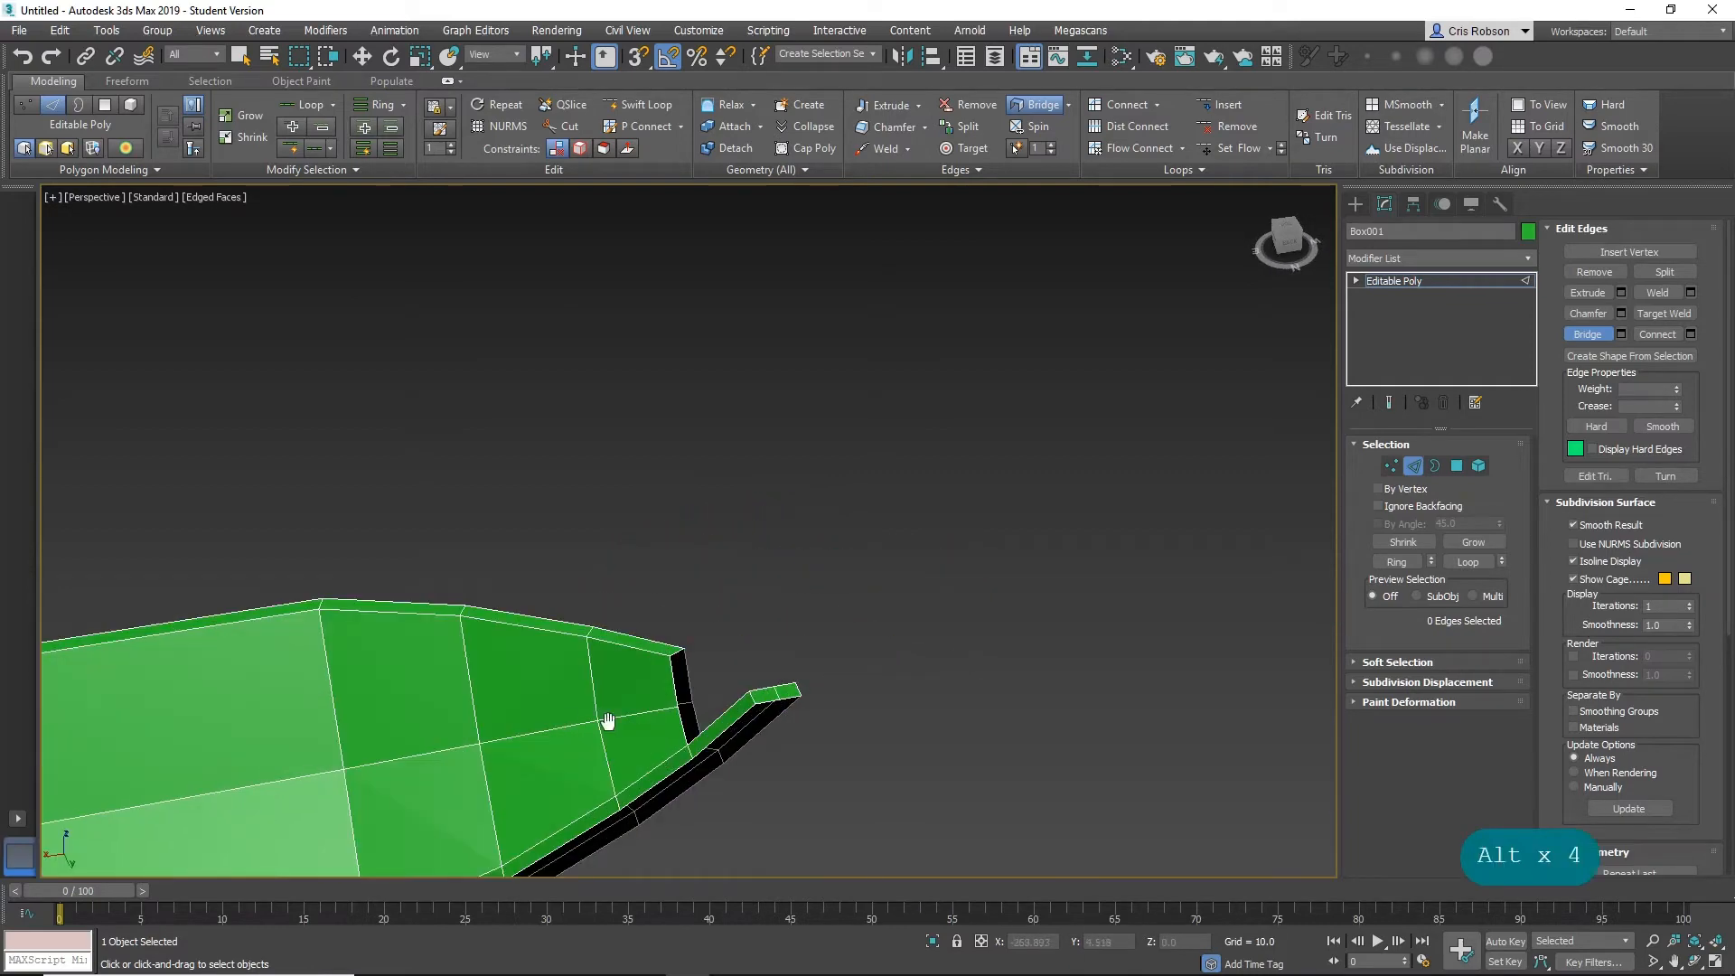
pyautogui.moveTo(608, 720); pyautogui.dragTo(902, 636, button='middle')
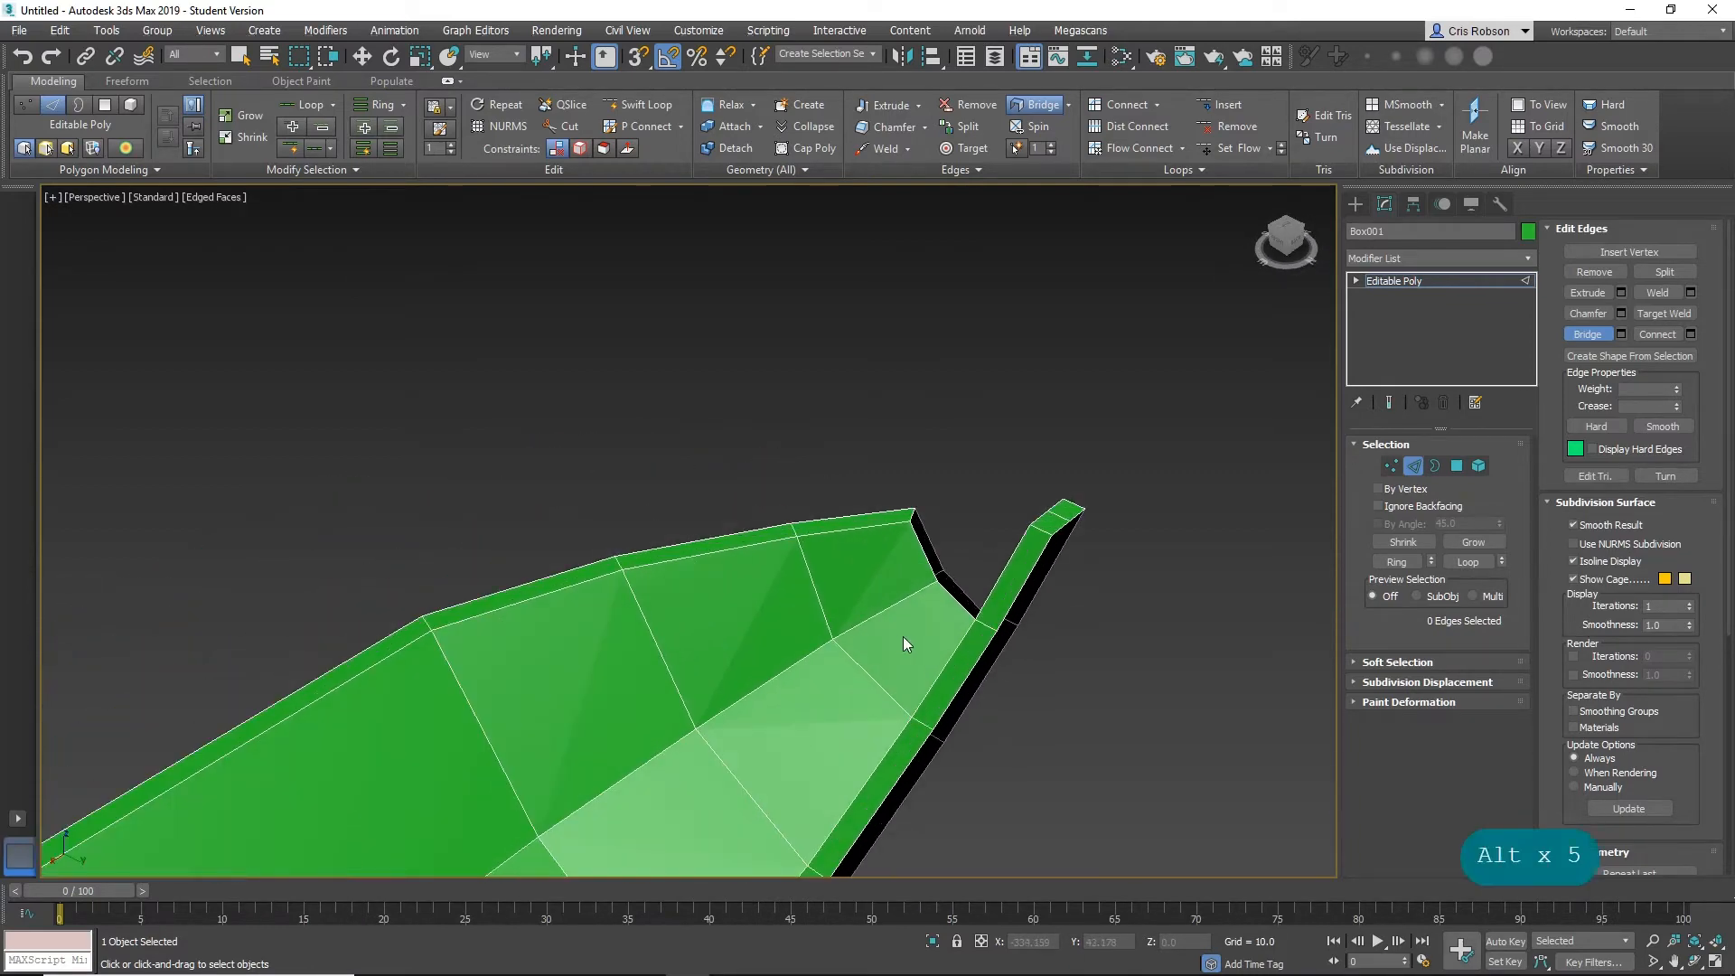
pyautogui.click(1006, 566)
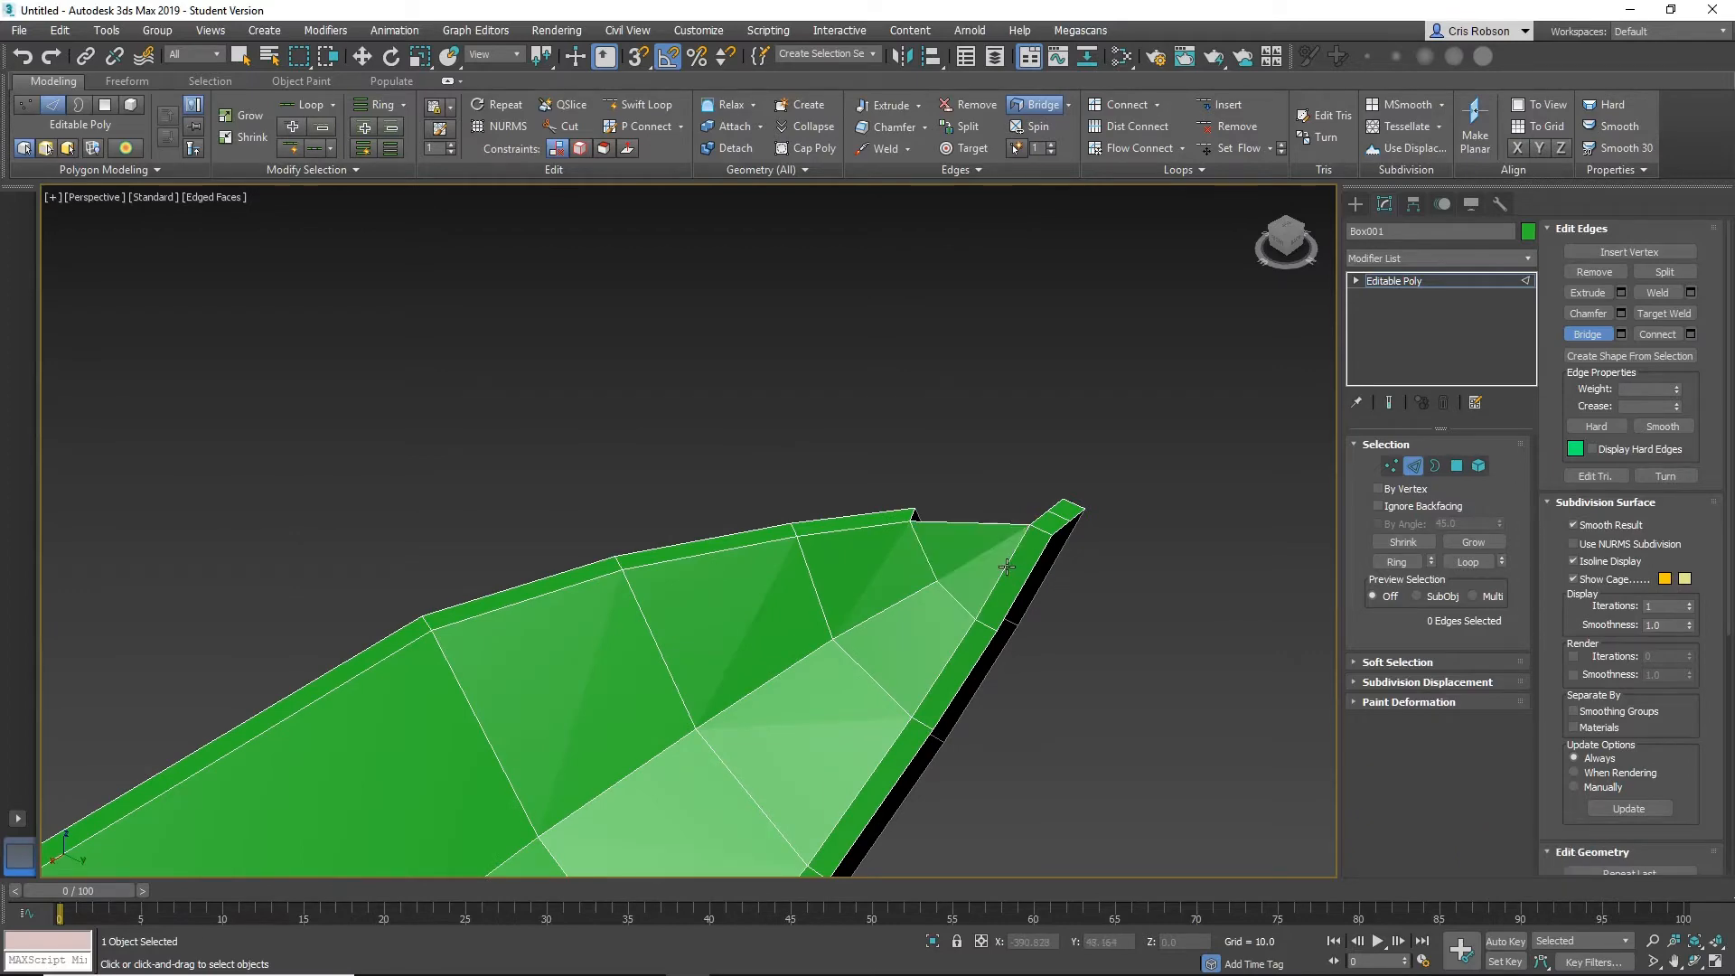
pyautogui.keyDown('alt'); pyautogui.moveTo(1035, 604); pyautogui.dragTo(1090, 613, button='middle'); pyautogui.keyUp('alt')
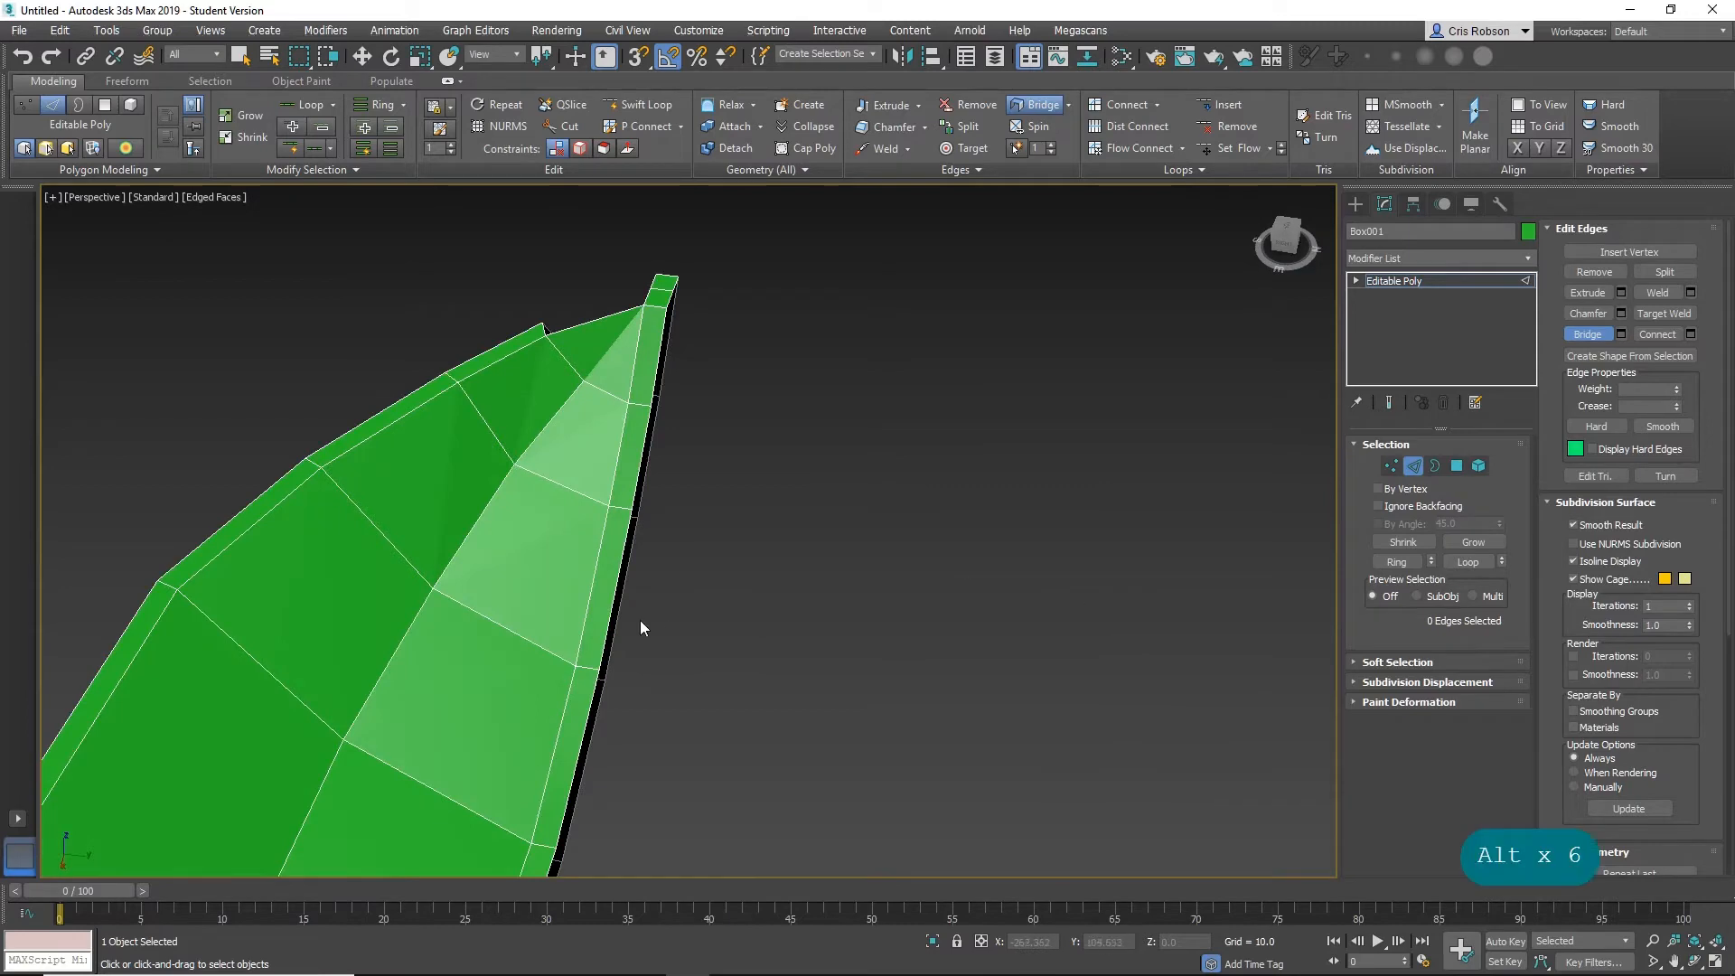
# Bridge the remaining inner side and rim gaps between the flared side and the keel tip at the gently curved end.
pyautogui.keyDown('alt'); pyautogui.moveTo(639, 620); pyautogui.dragTo(972, 652, button='middle'); pyautogui.keyUp('alt')
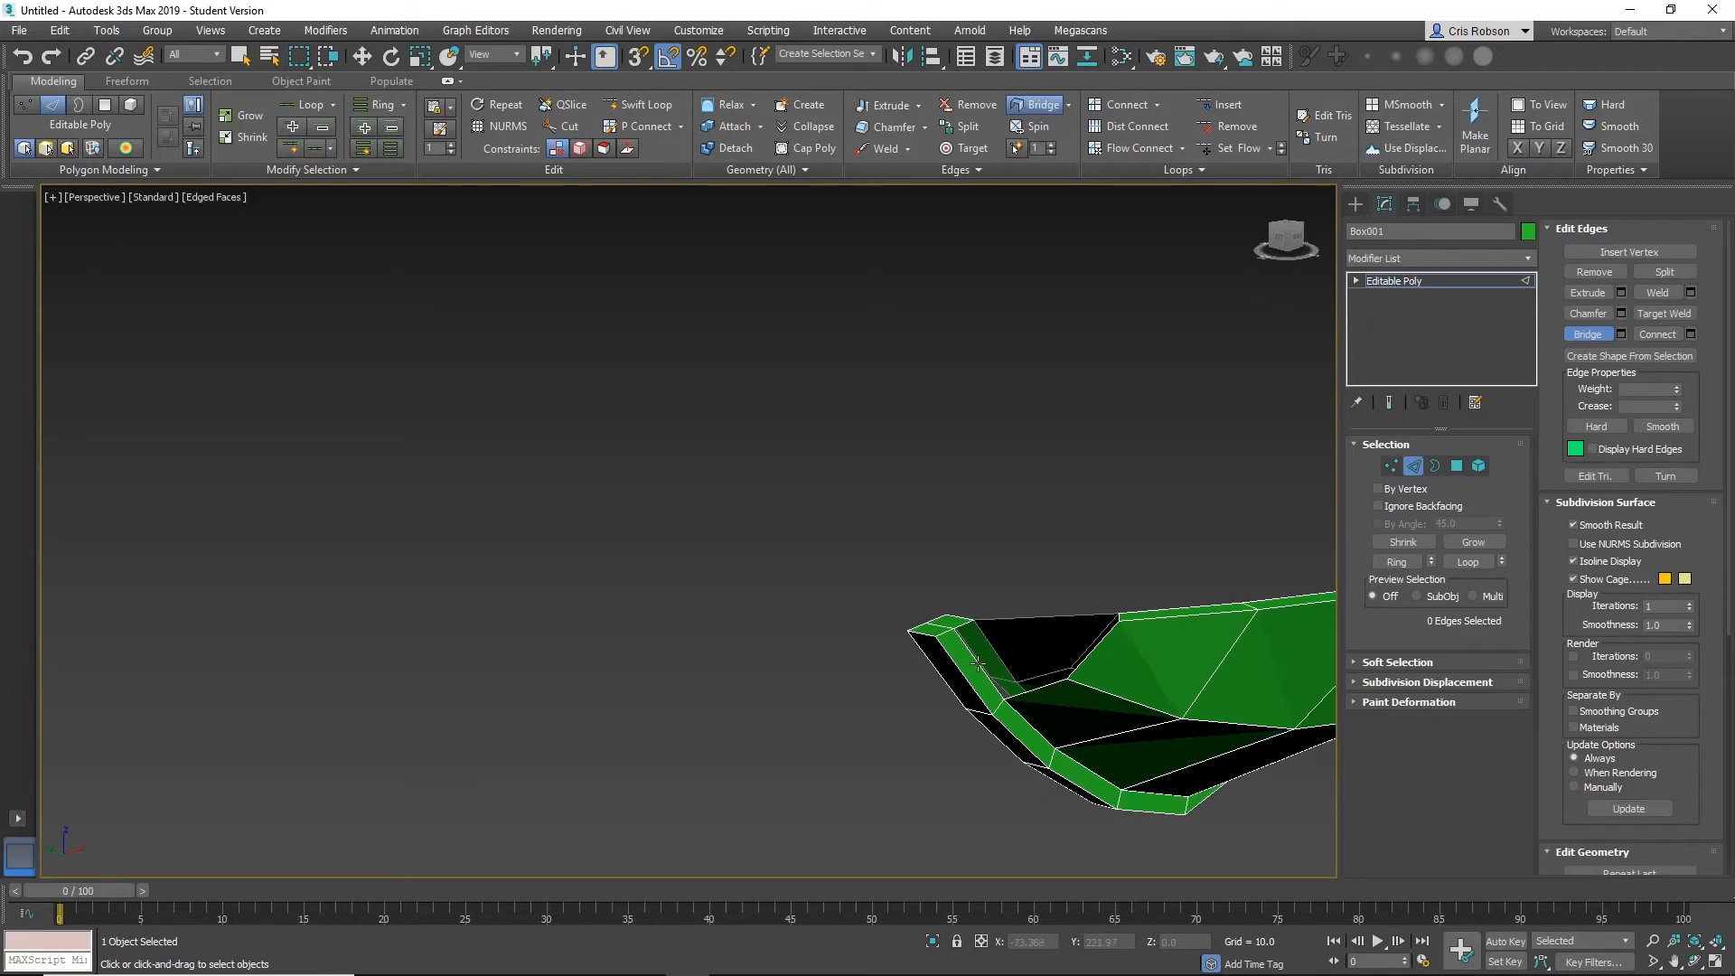
pyautogui.click(1091, 659)
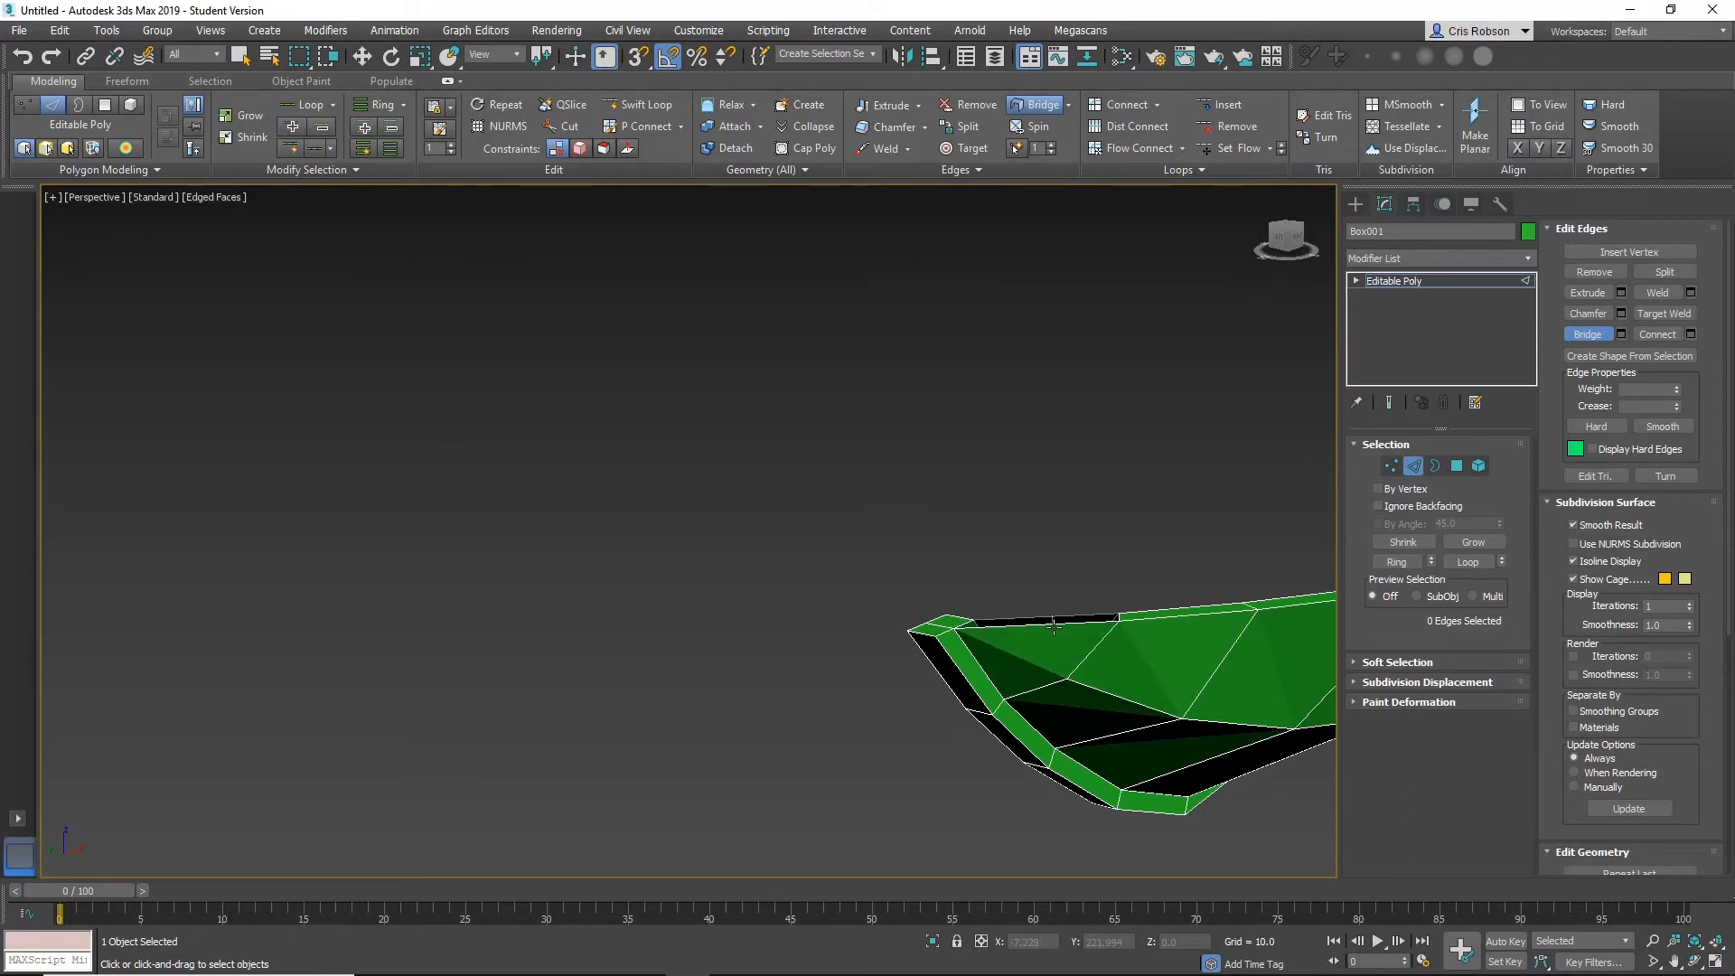
pyautogui.moveTo(734, 634); pyautogui.dragTo(614, 600, button='middle')
pyautogui.scroll(-4, 615, 601)
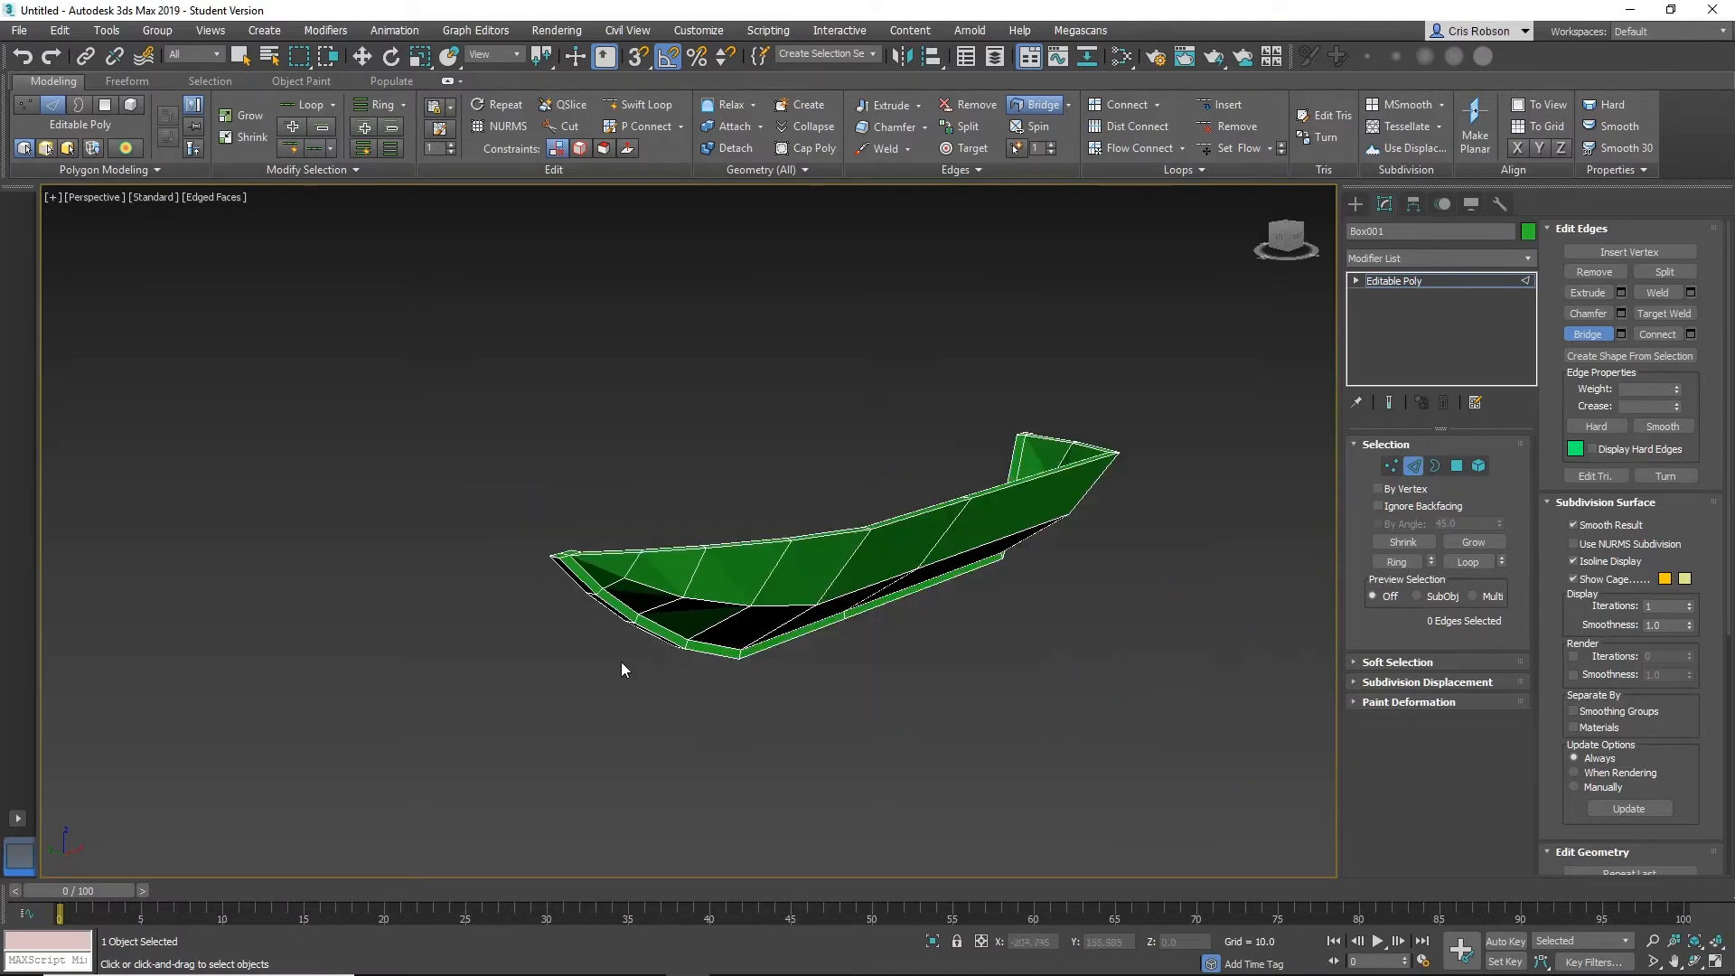
pyautogui.keyDown('alt'); pyautogui.moveTo(488, 681); pyautogui.dragTo(519, 698, button='middle'); pyautogui.keyUp('alt')
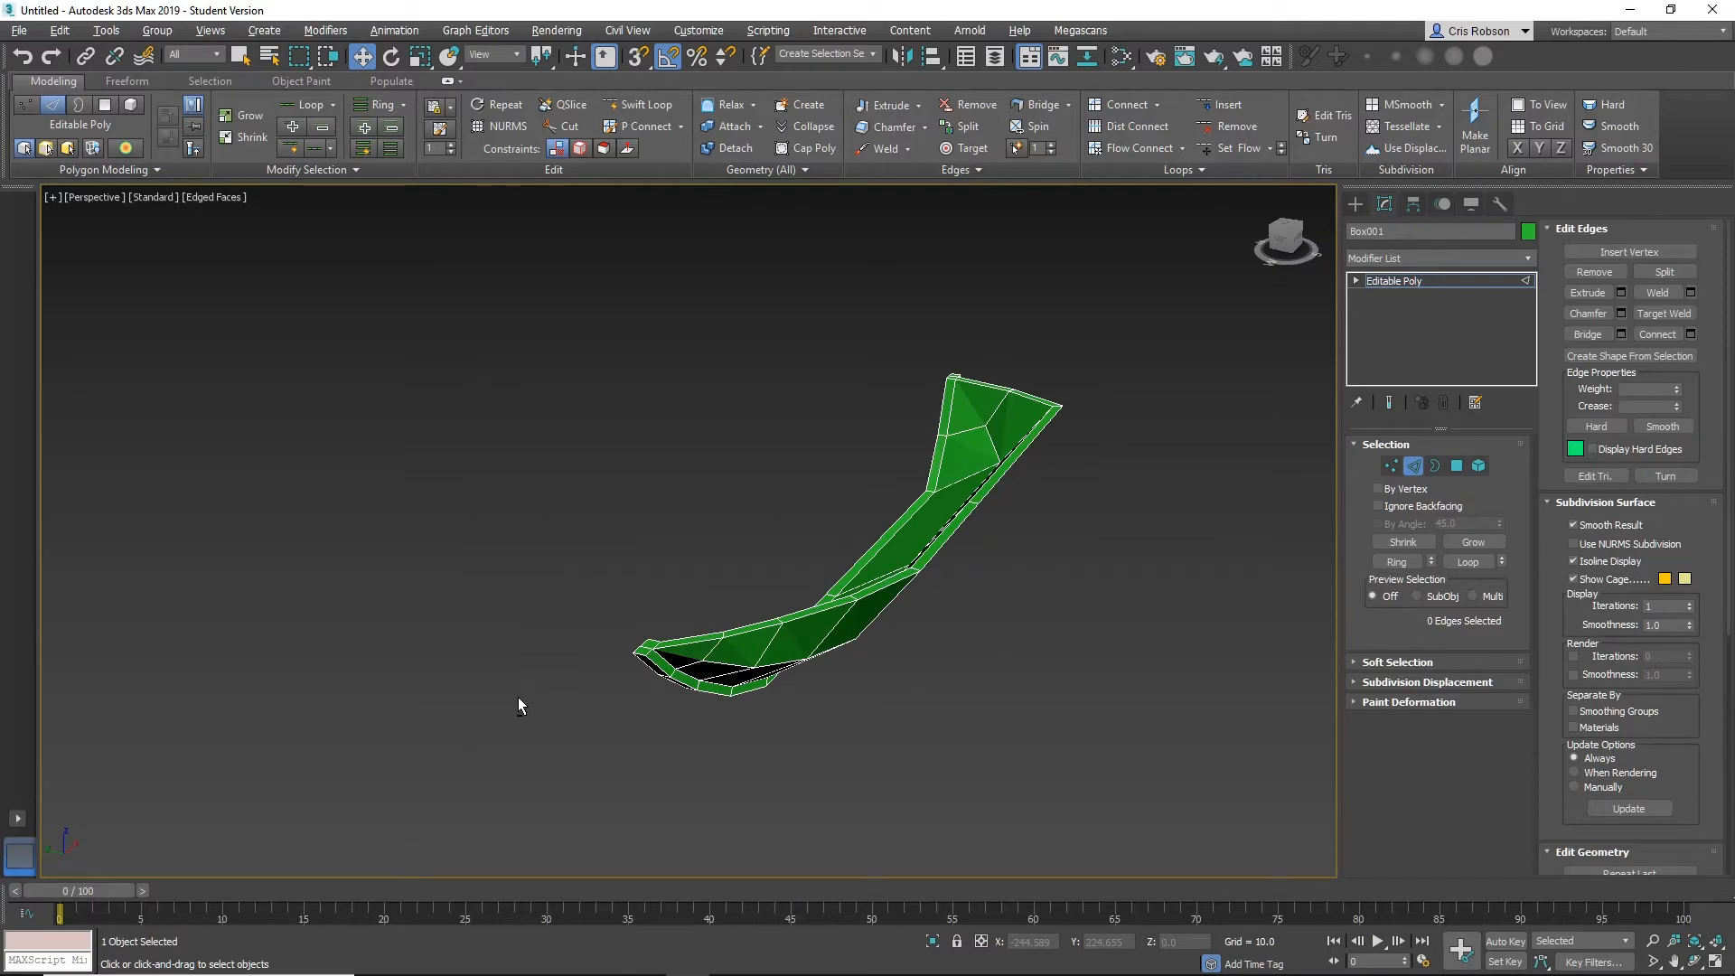
# Add a lengthwise edge loop through the upper flared side with Swift Loop and convert it to a vertex selection in the Left view.
pyautogui.click(638, 106)
pyautogui.keyDown('alt'); pyautogui.moveTo(507, 375); pyautogui.dragTo(468, 364, button='middle'); pyautogui.keyUp('alt')
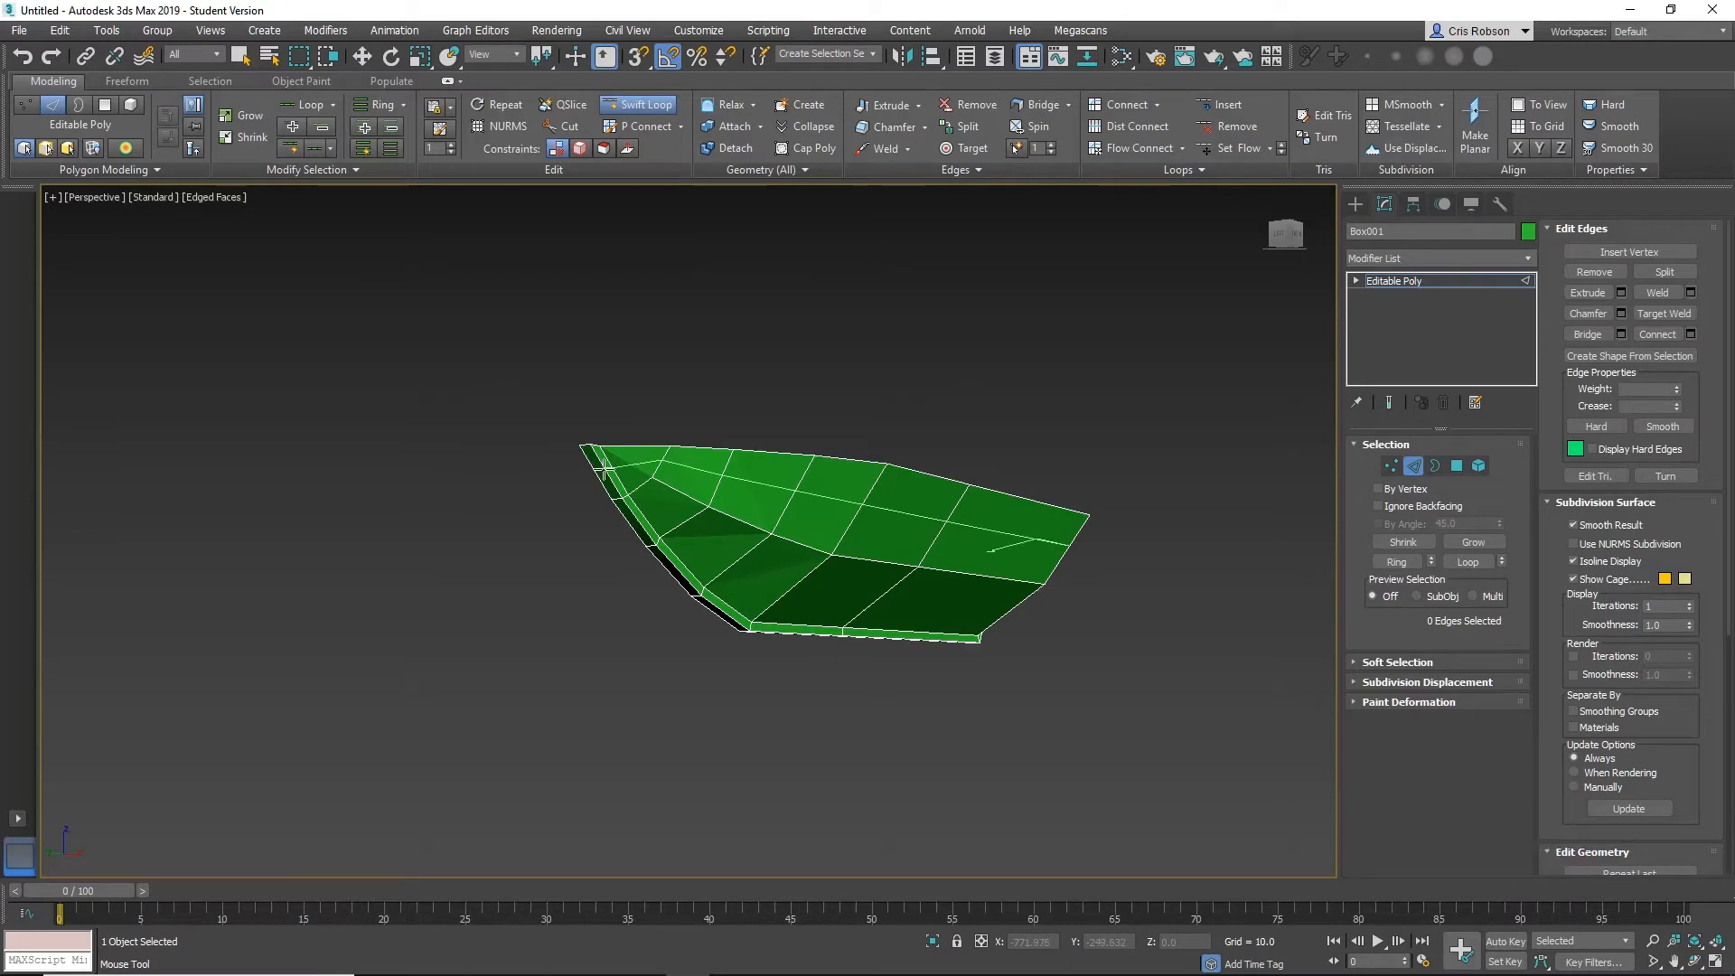
pyautogui.keyDown('alt'); pyautogui.moveTo(586, 496); pyautogui.dragTo(705, 531, button='middle'); pyautogui.keyUp('alt')
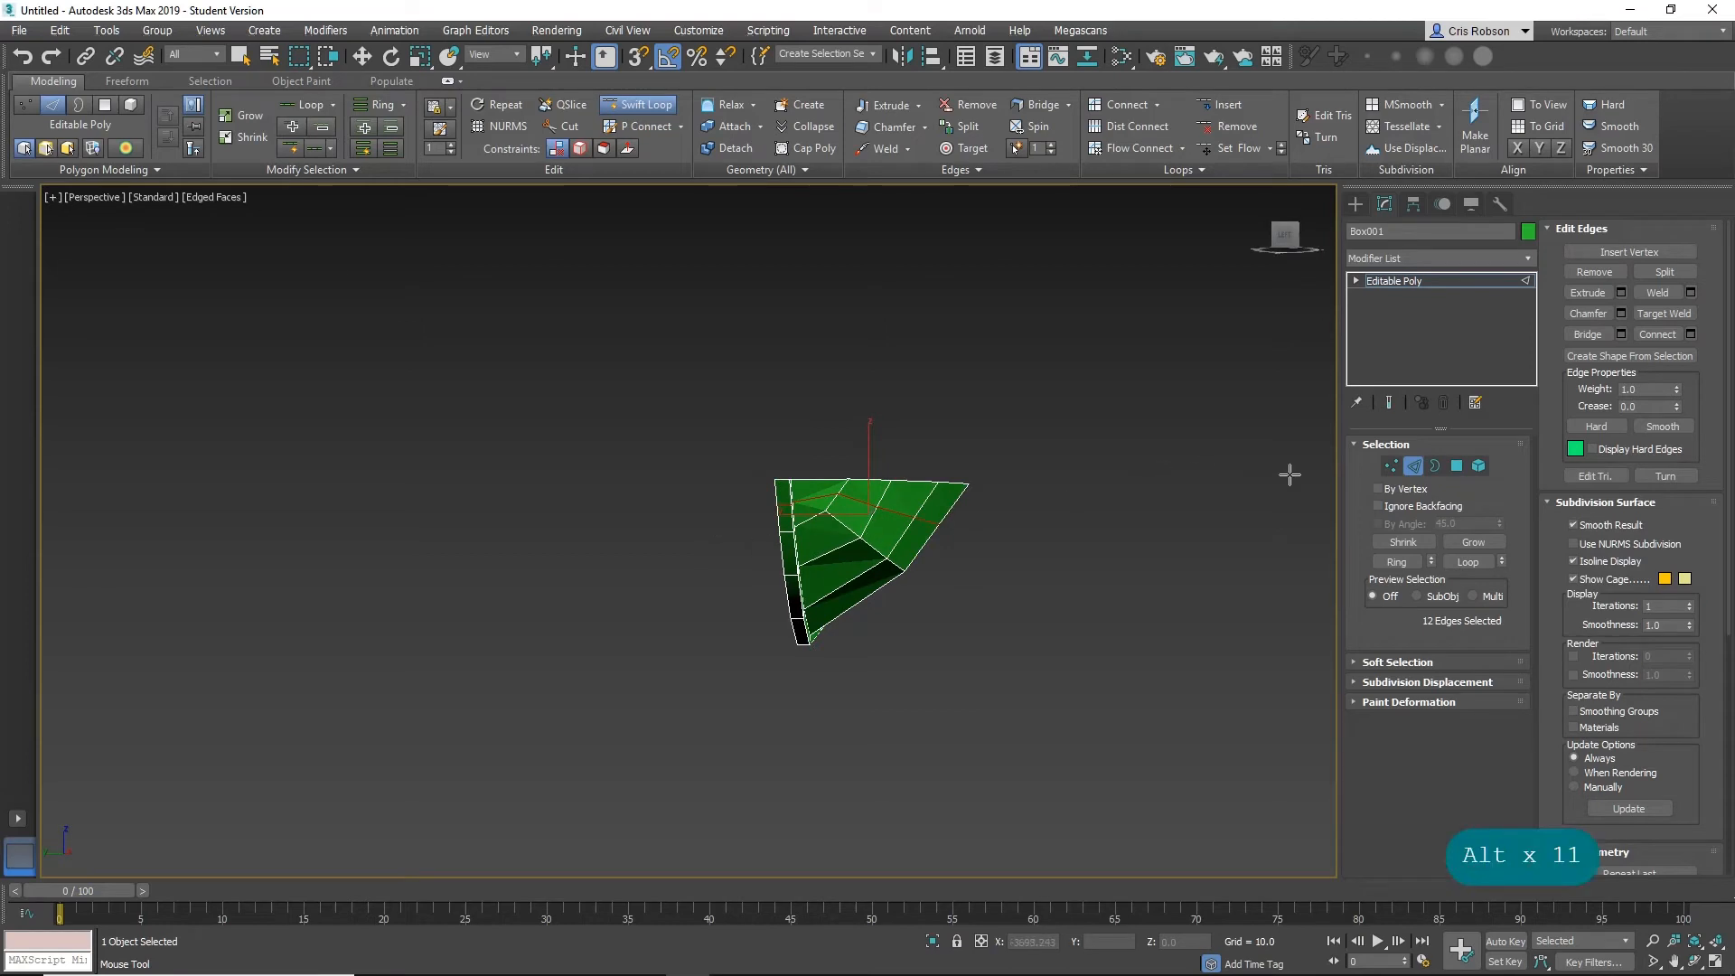
pyautogui.press('l')
pyautogui.moveTo(1134, 531); pyautogui.dragTo(1022, 538, button='middle')
pyautogui.keyDown('ctrl'); pyautogui.click(1382, 466); pyautogui.keyUp('ctrl')
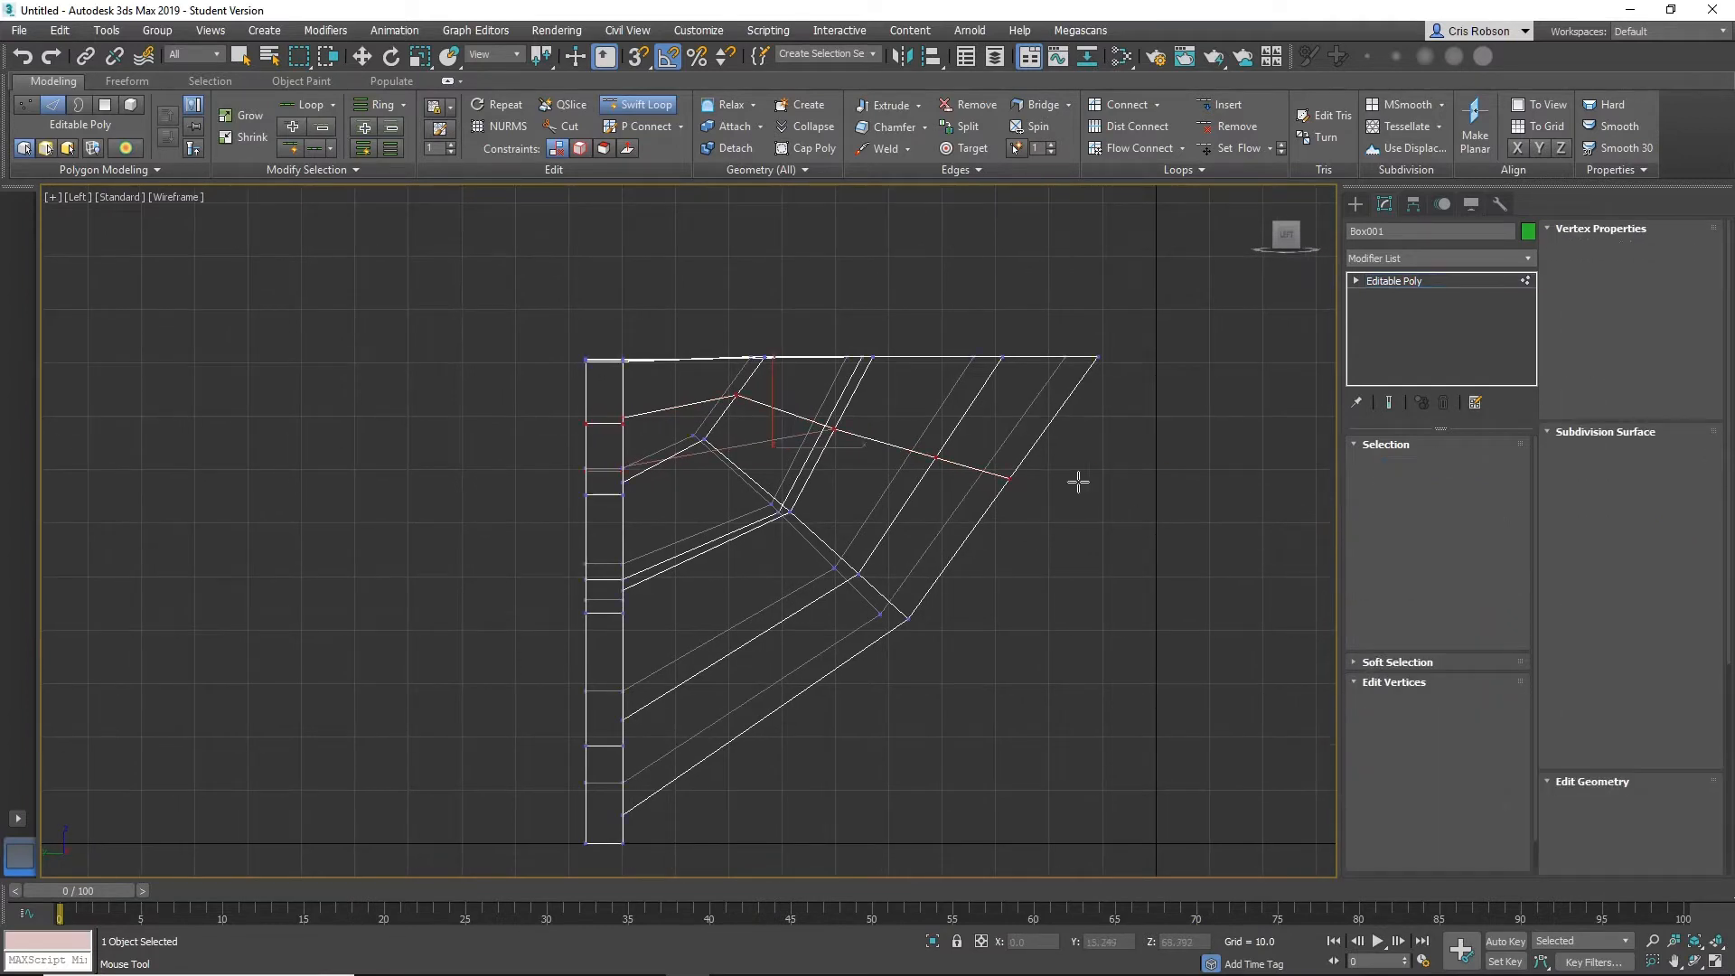
pyautogui.click(777, 466)
pyautogui.rightClick(1055, 530)
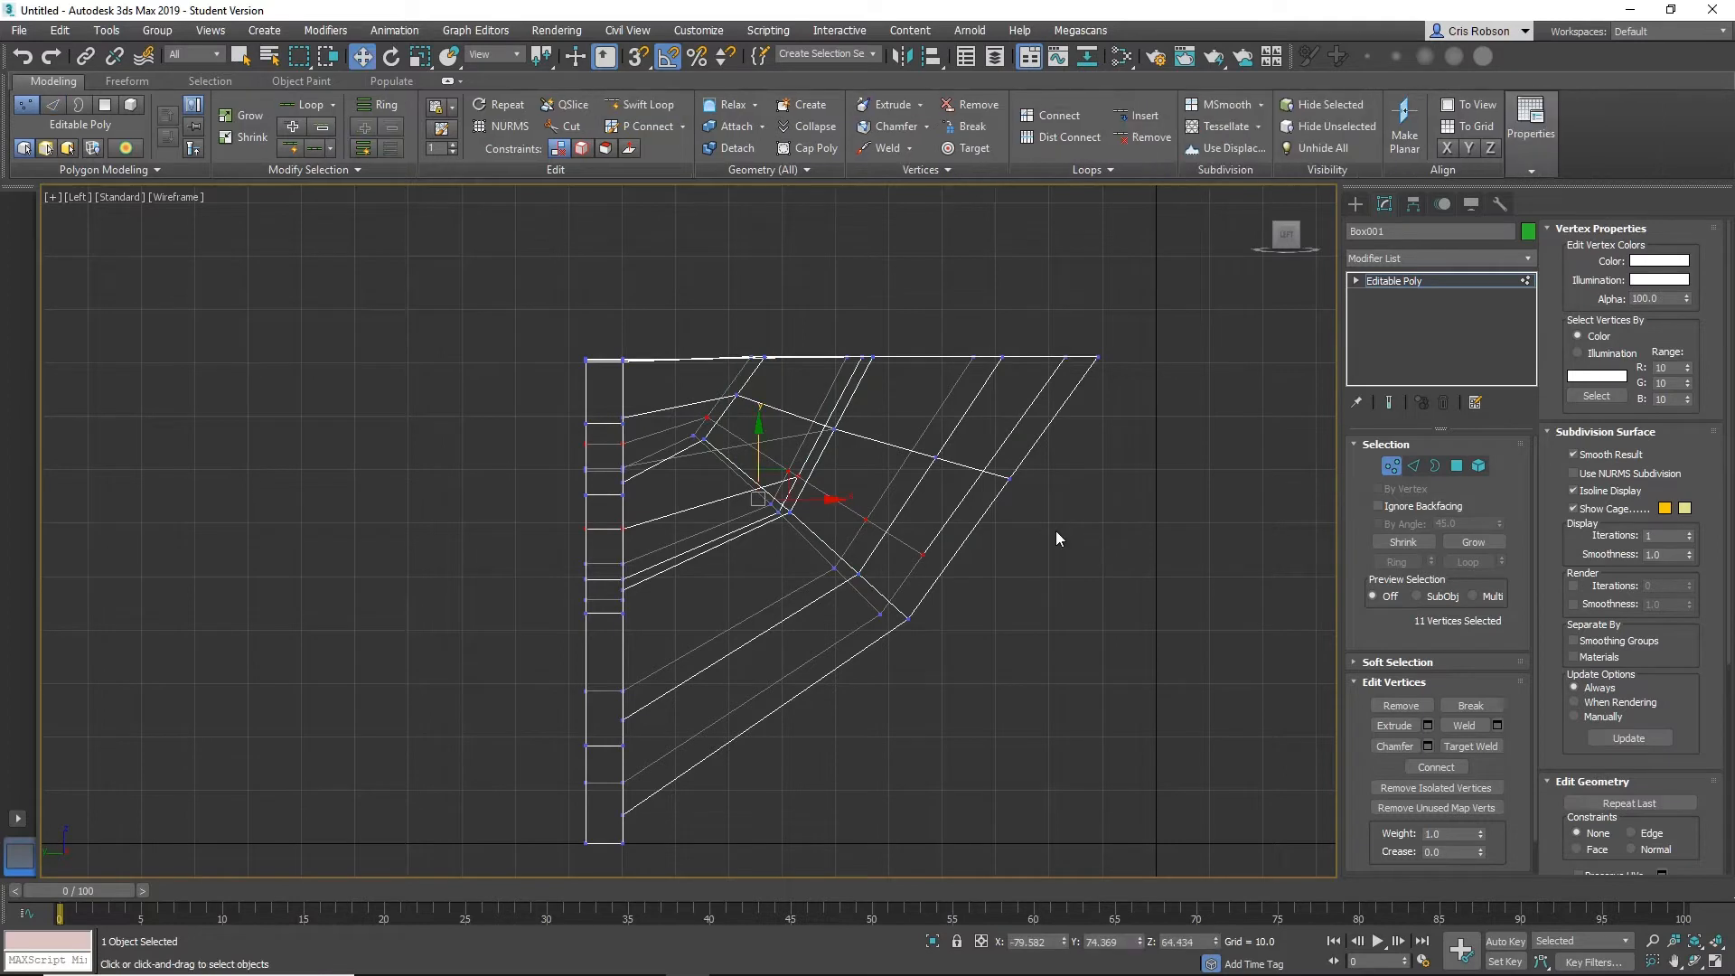
pyautogui.hotkey('ctrl', 'z')
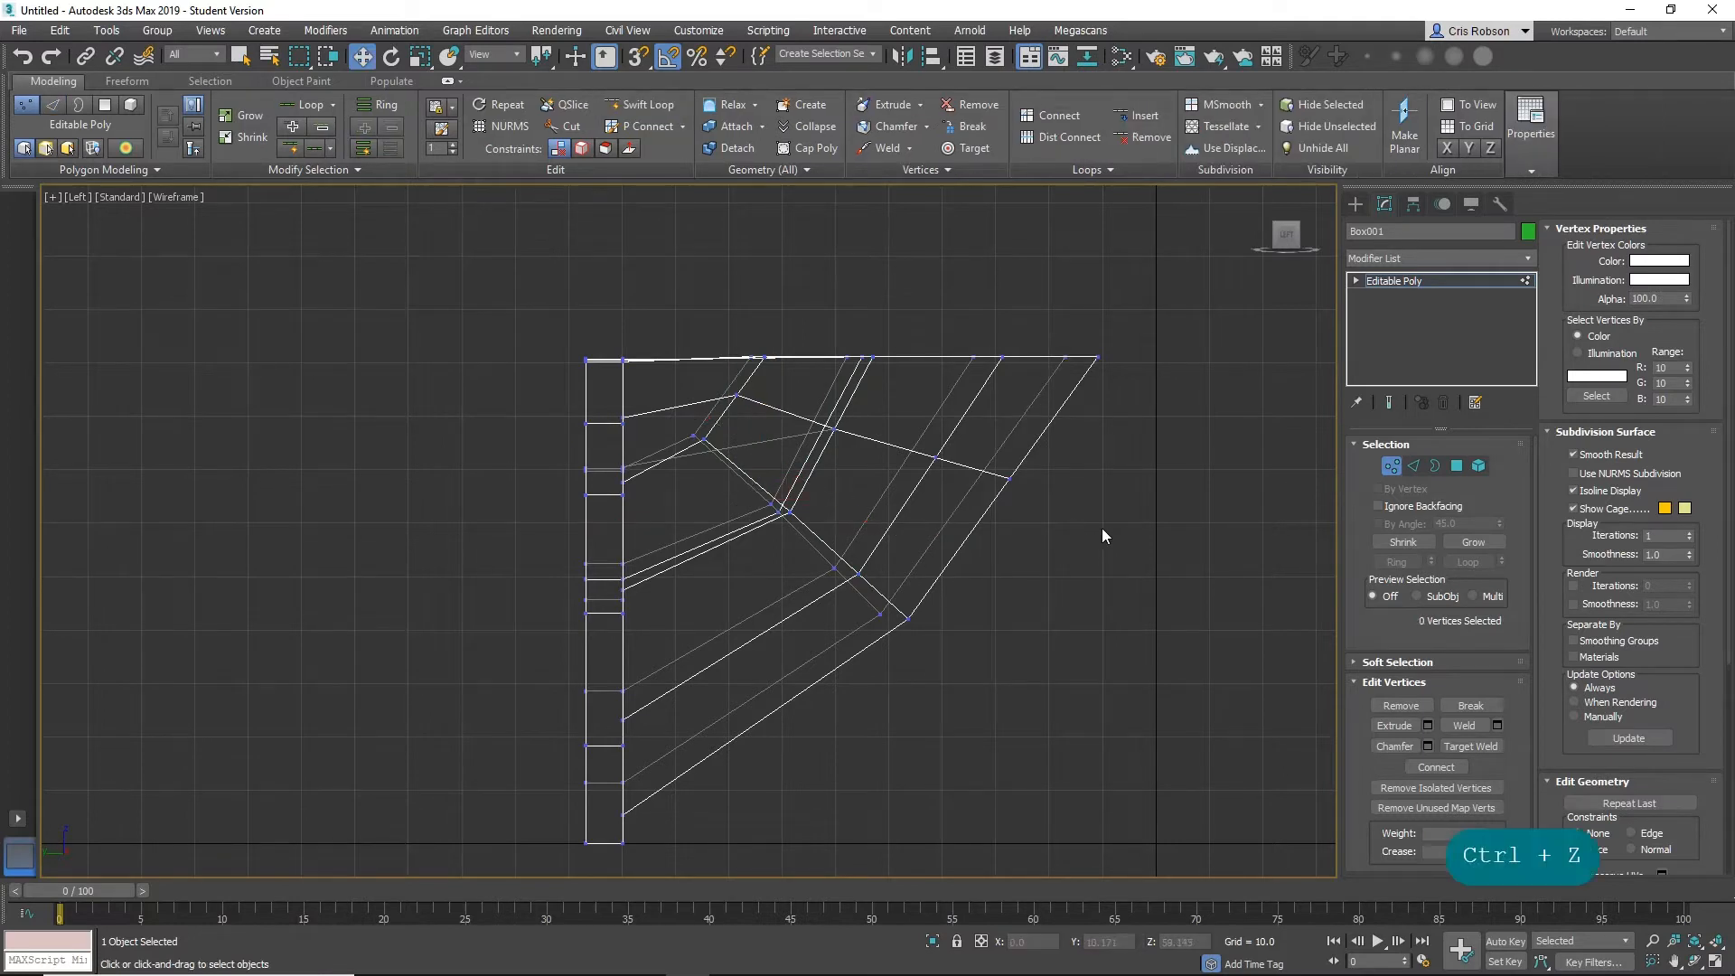
# Move the new loop's six outer vertices outward, add the neighbouring vertex nearer the keel to the selection, and lower them all slightly.
pyautogui.moveTo(858, 436); pyautogui.dragTo(822, 410)
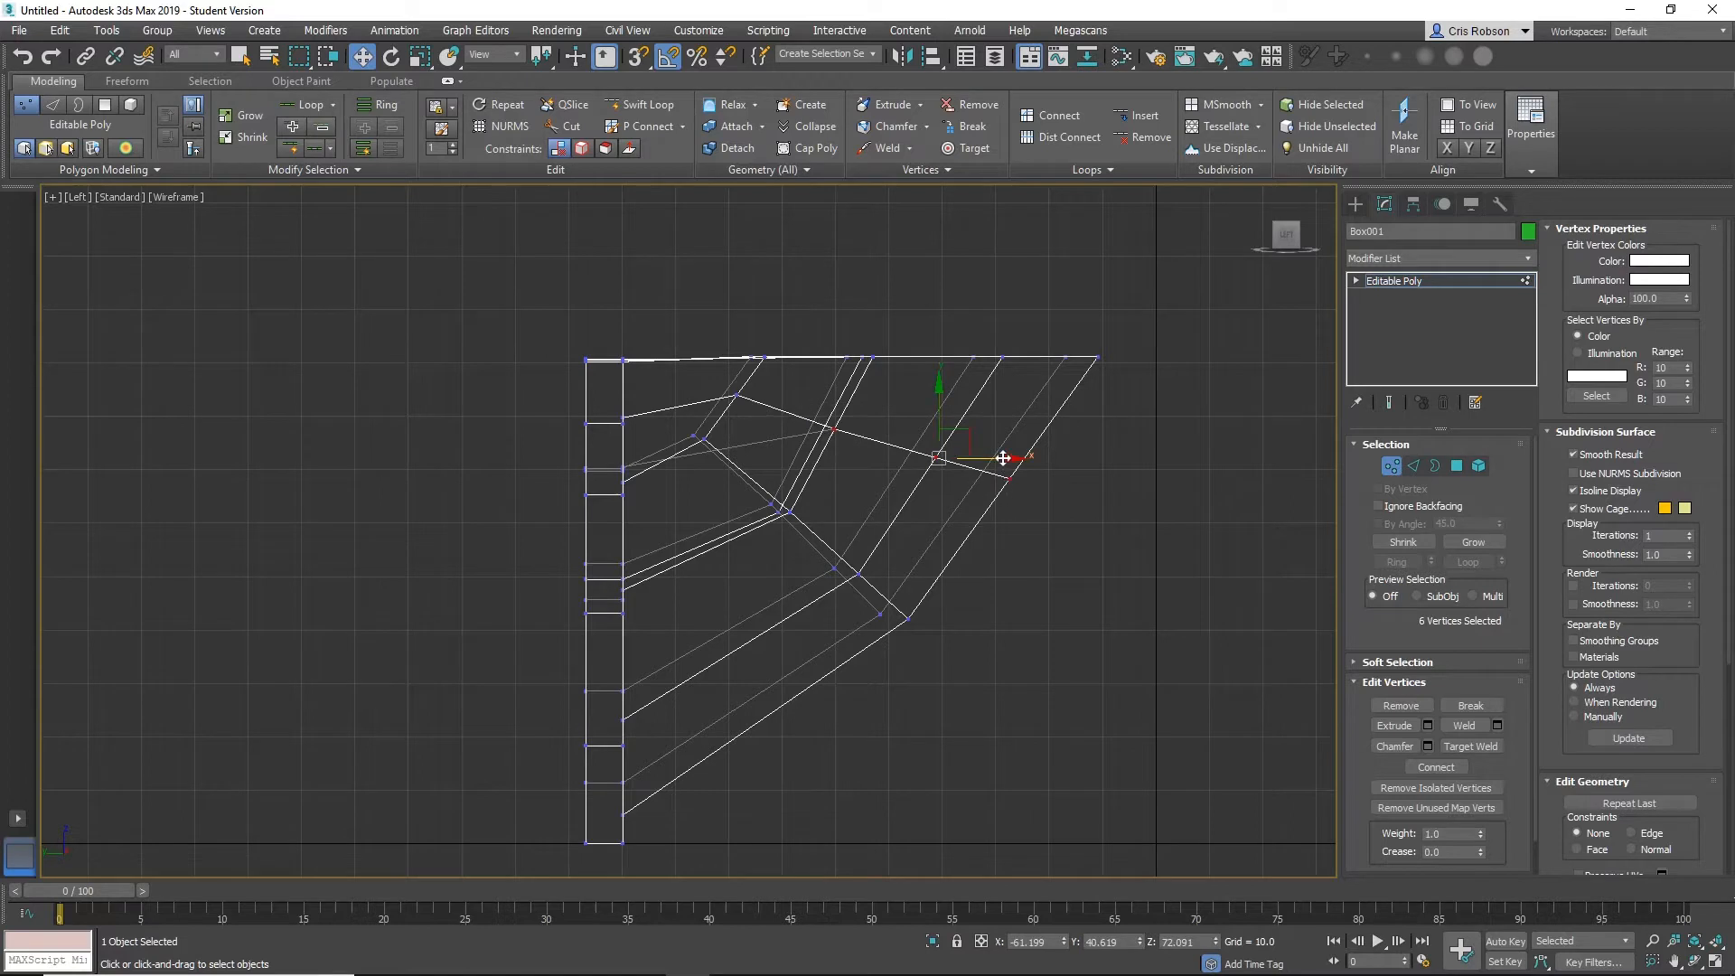
pyautogui.moveTo(1002, 458); pyautogui.dragTo(1016, 458)
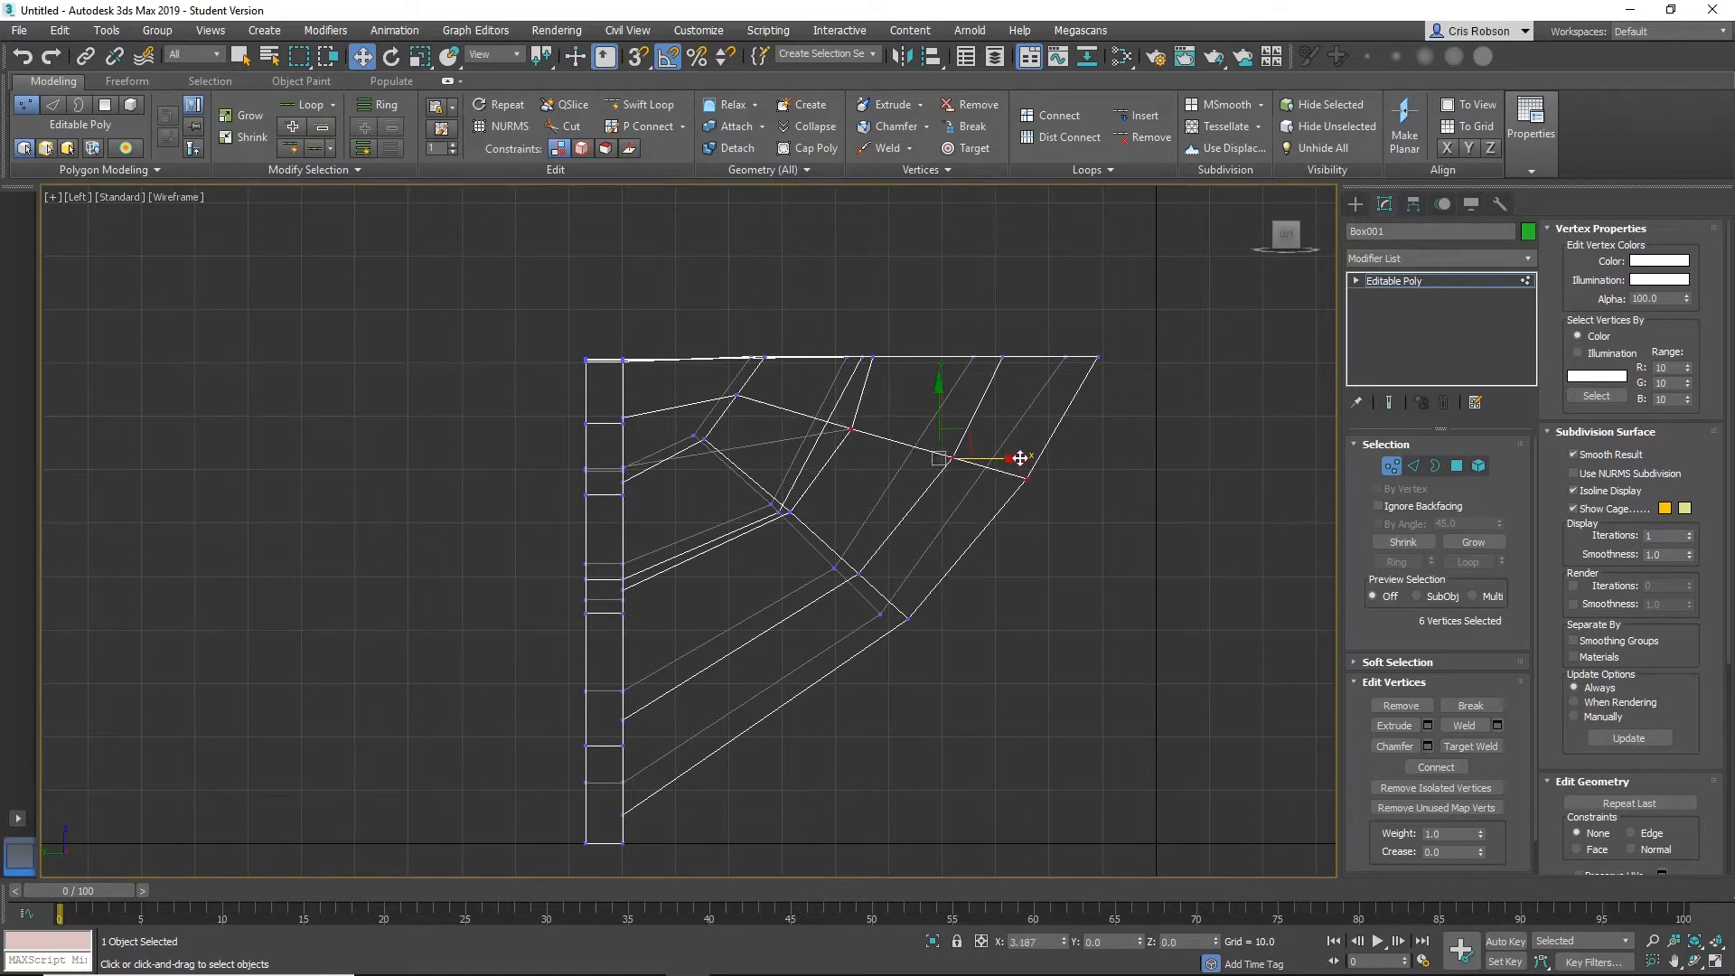
pyautogui.moveTo(982, 436); pyautogui.dragTo(977, 449)
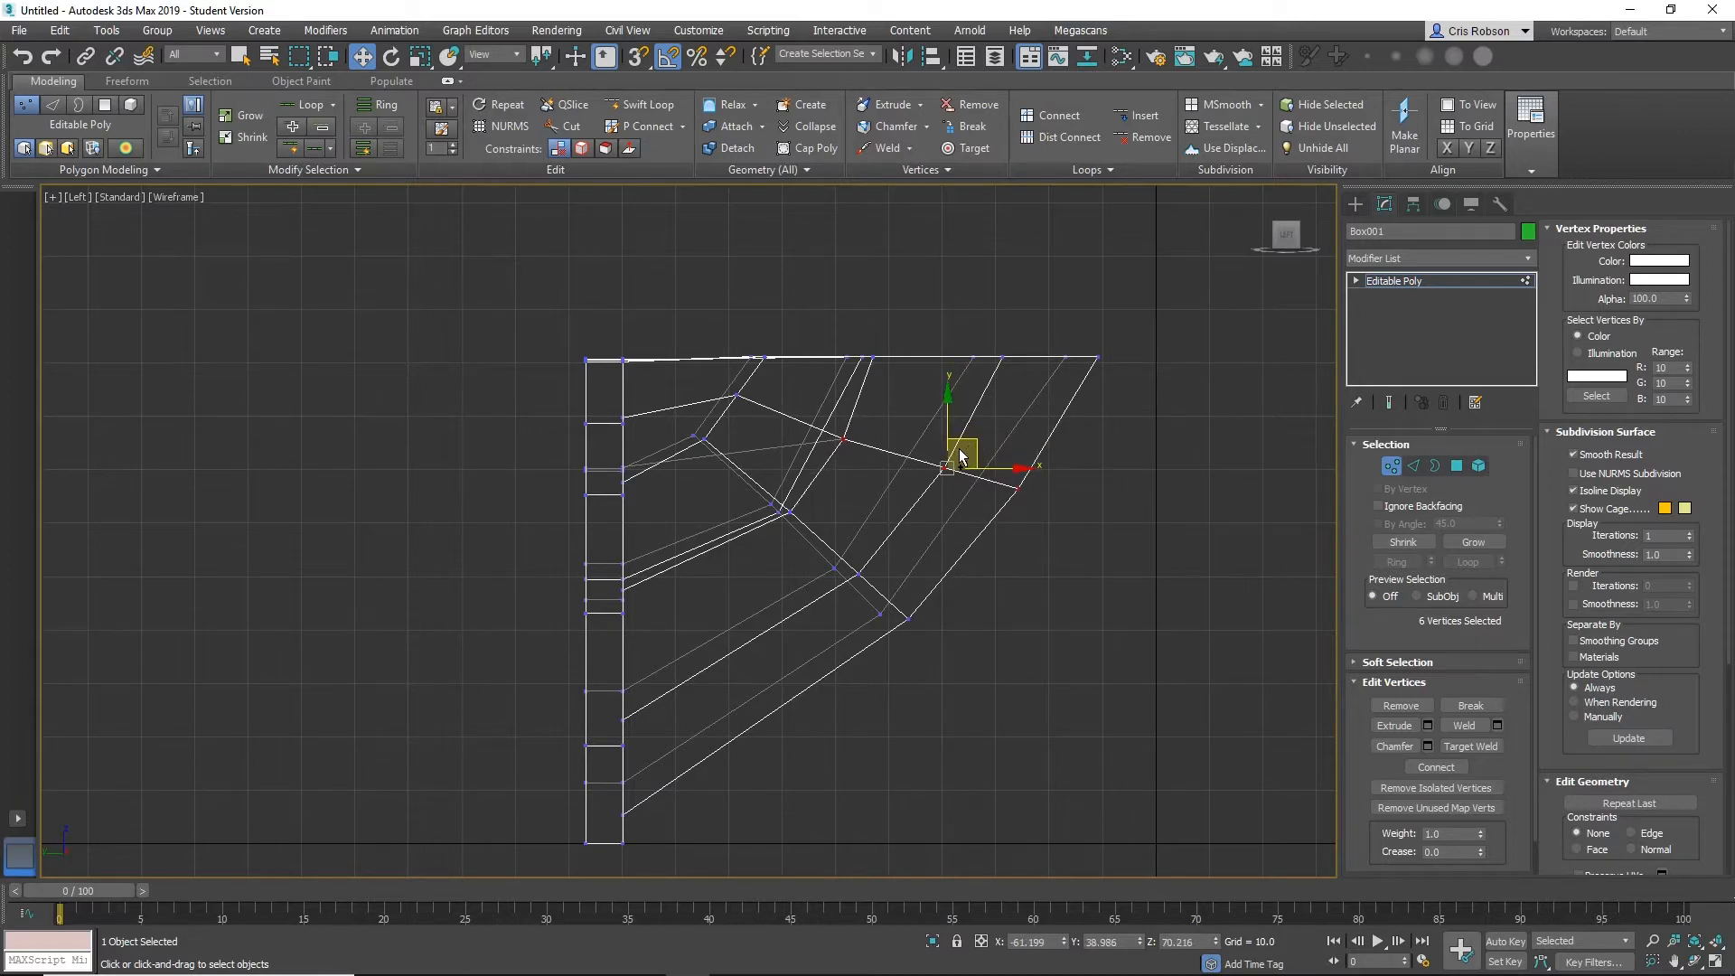
pyautogui.hotkey('ctrl', 'z')
pyautogui.hotkey('ctrl', 'z')
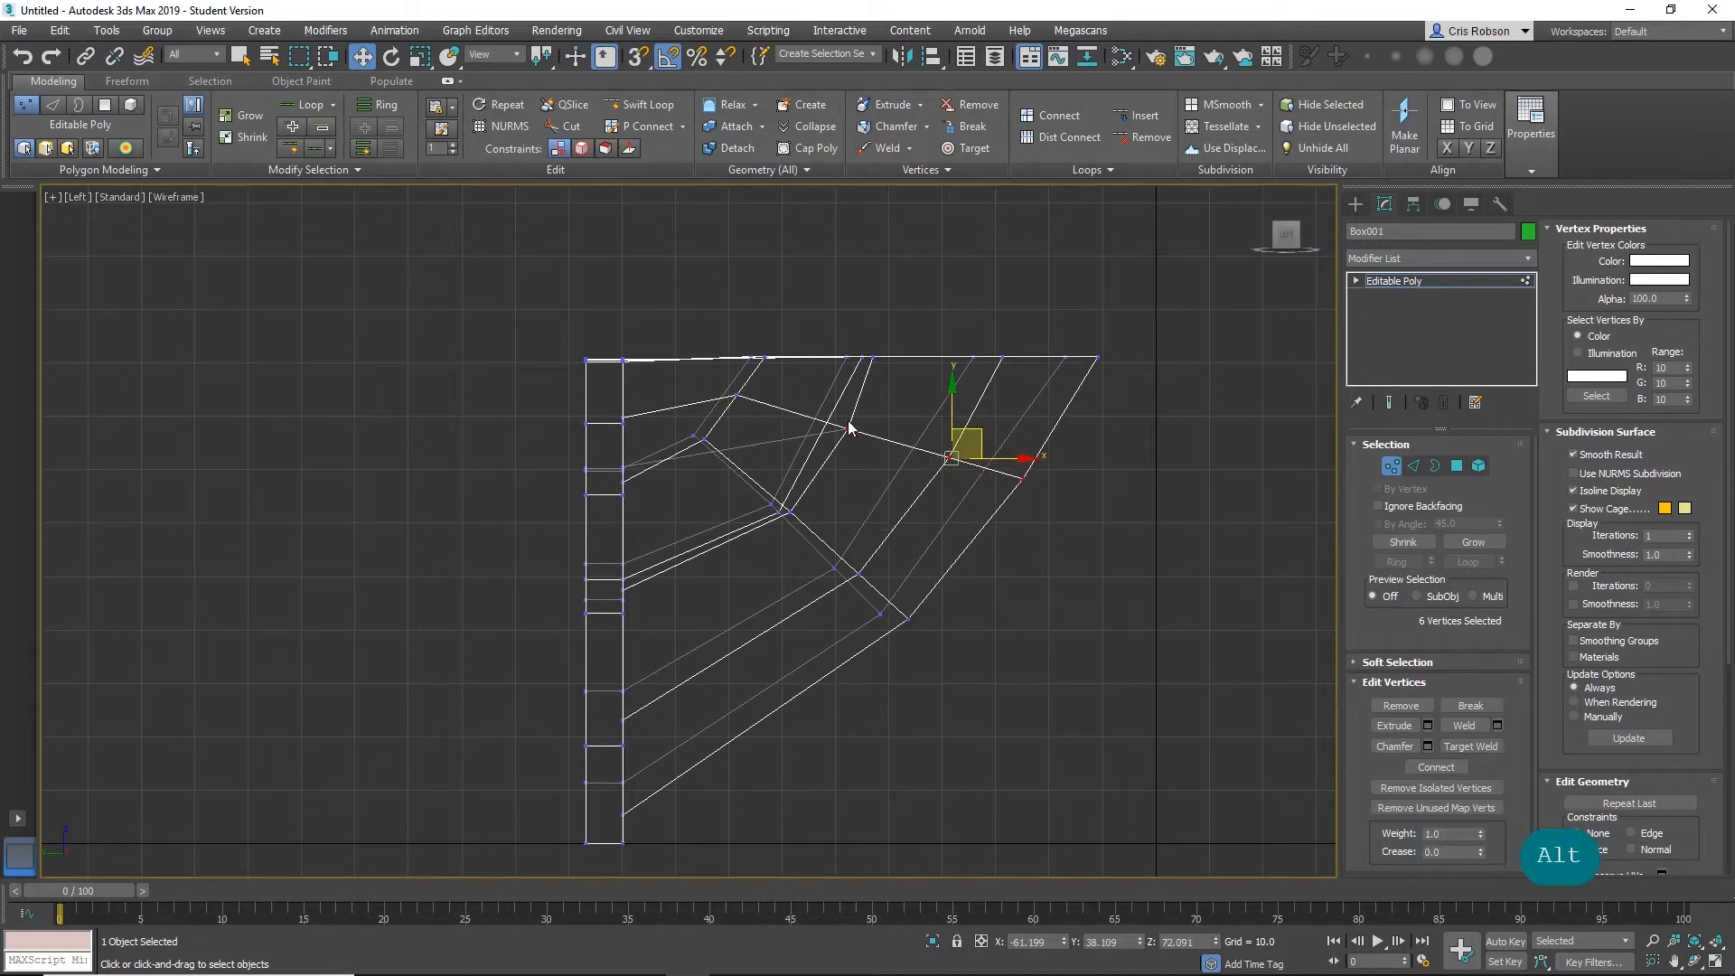
pyautogui.keyDown('ctrl'); pyautogui.moveTo(756, 402); pyautogui.dragTo(757, 403); pyautogui.keyUp('ctrl')
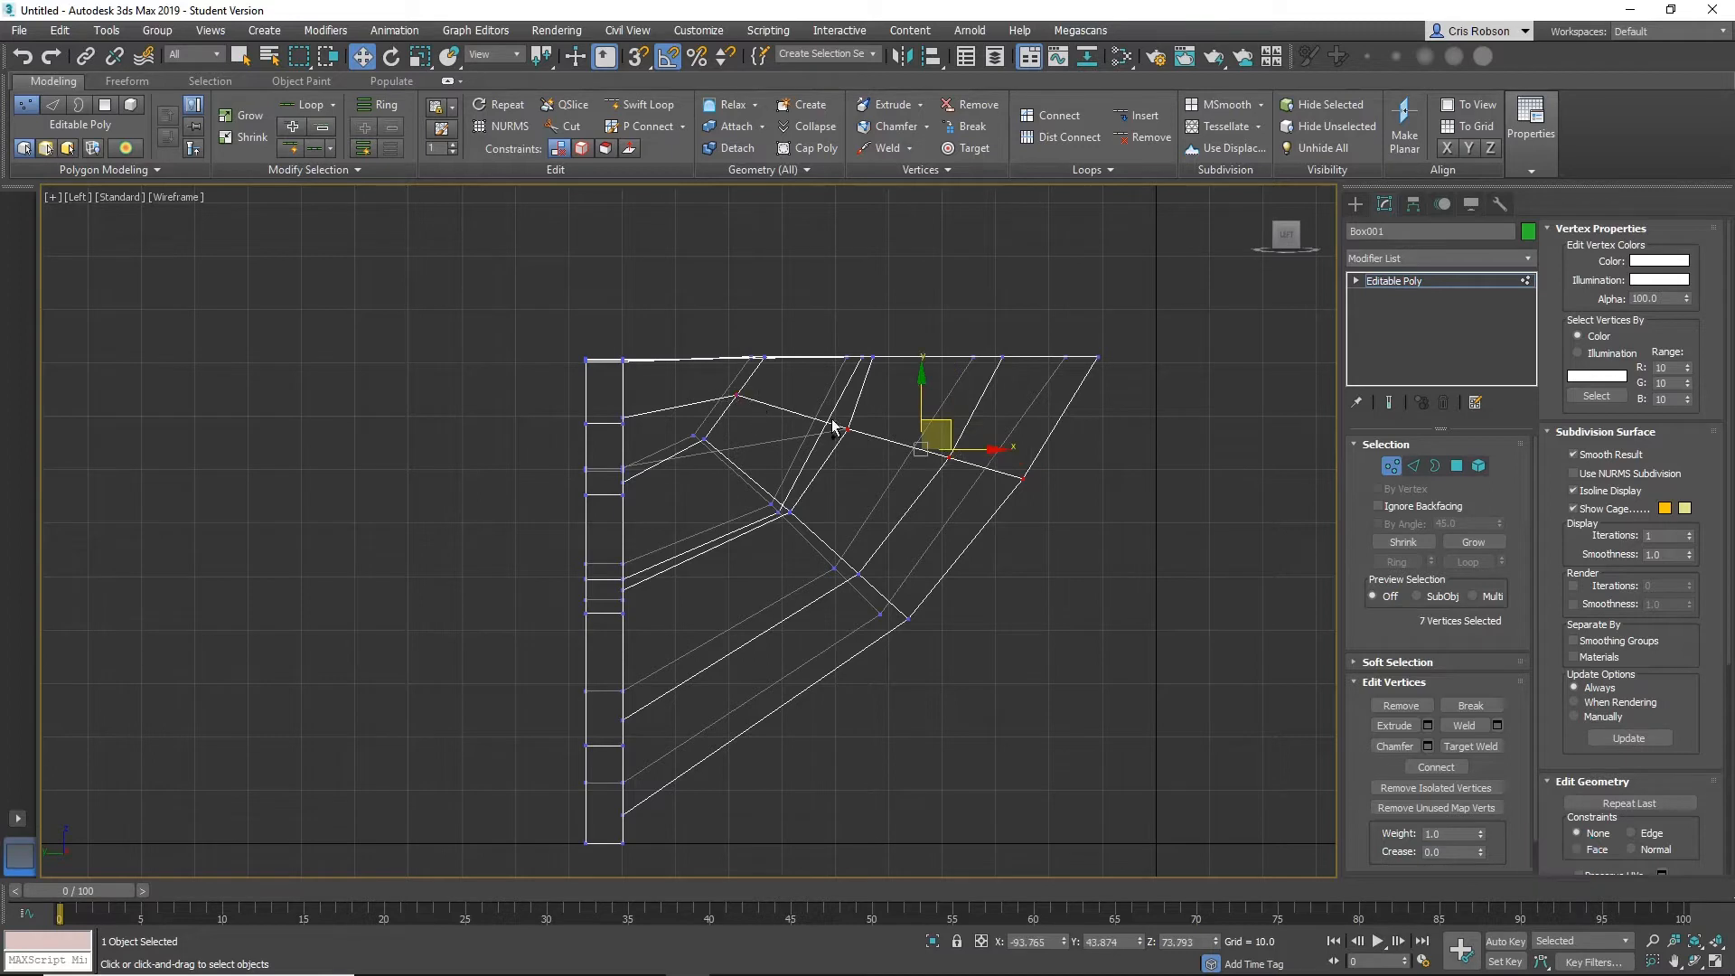
pyautogui.moveTo(950, 428); pyautogui.dragTo(948, 439)
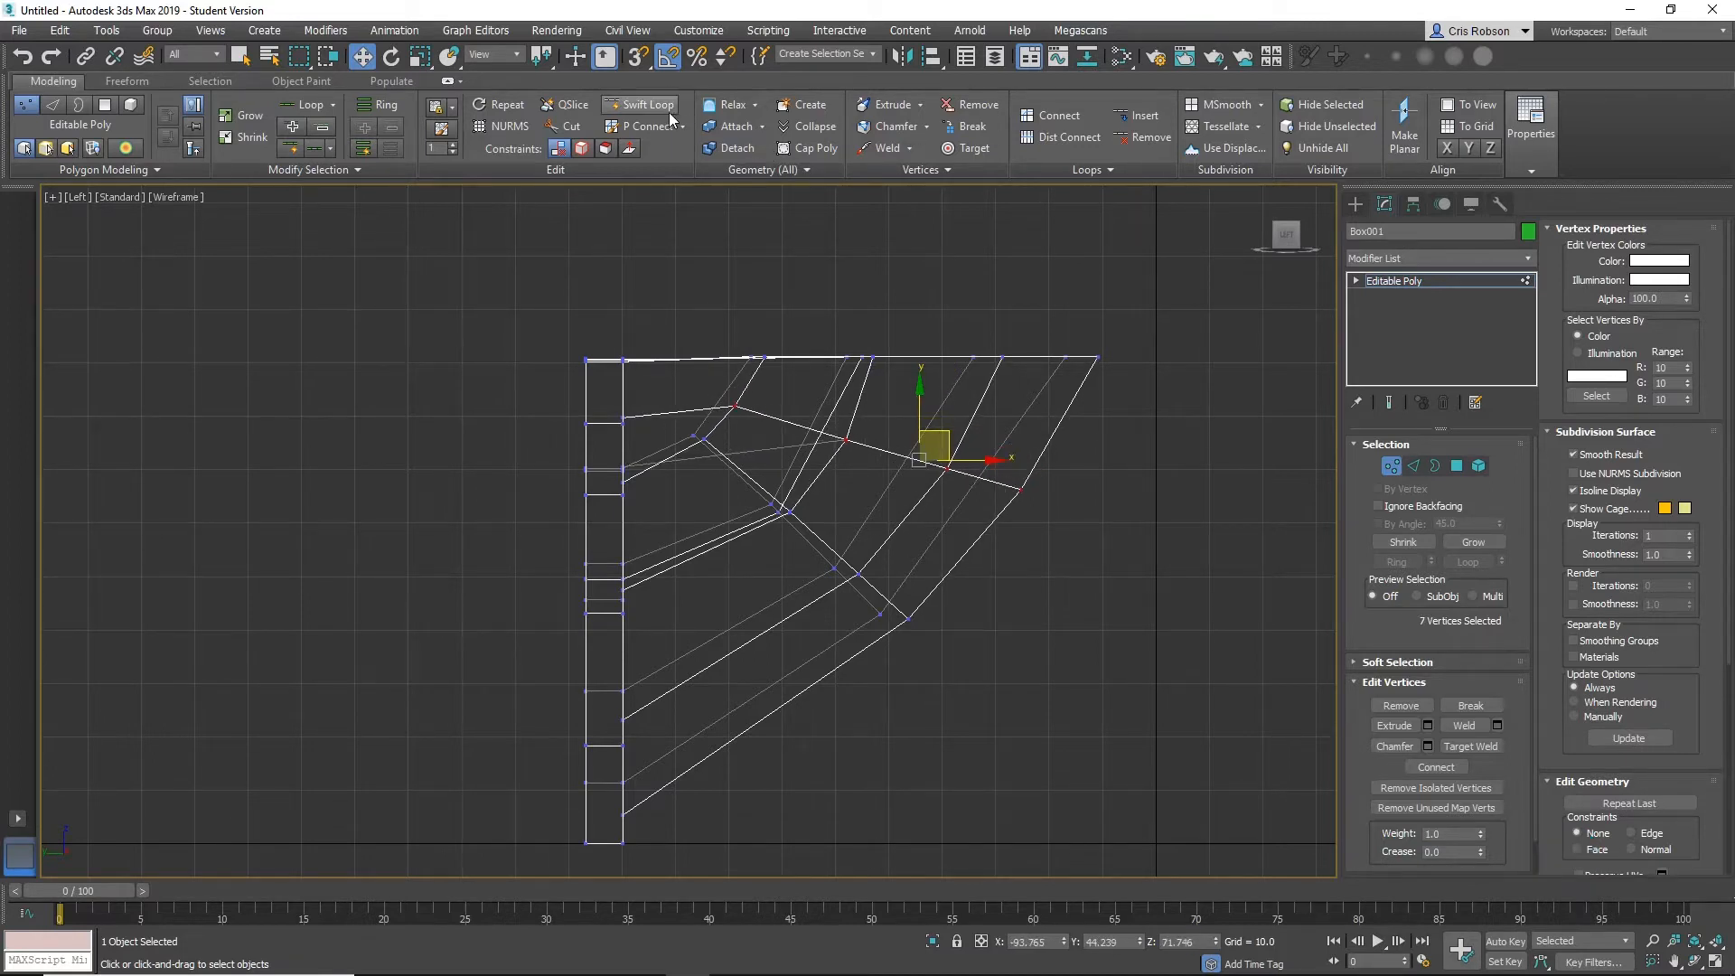
# Add a second lengthwise edge loop with Swift Loop through the lower hull panel between the keel and the crease.
pyautogui.click(641, 103)
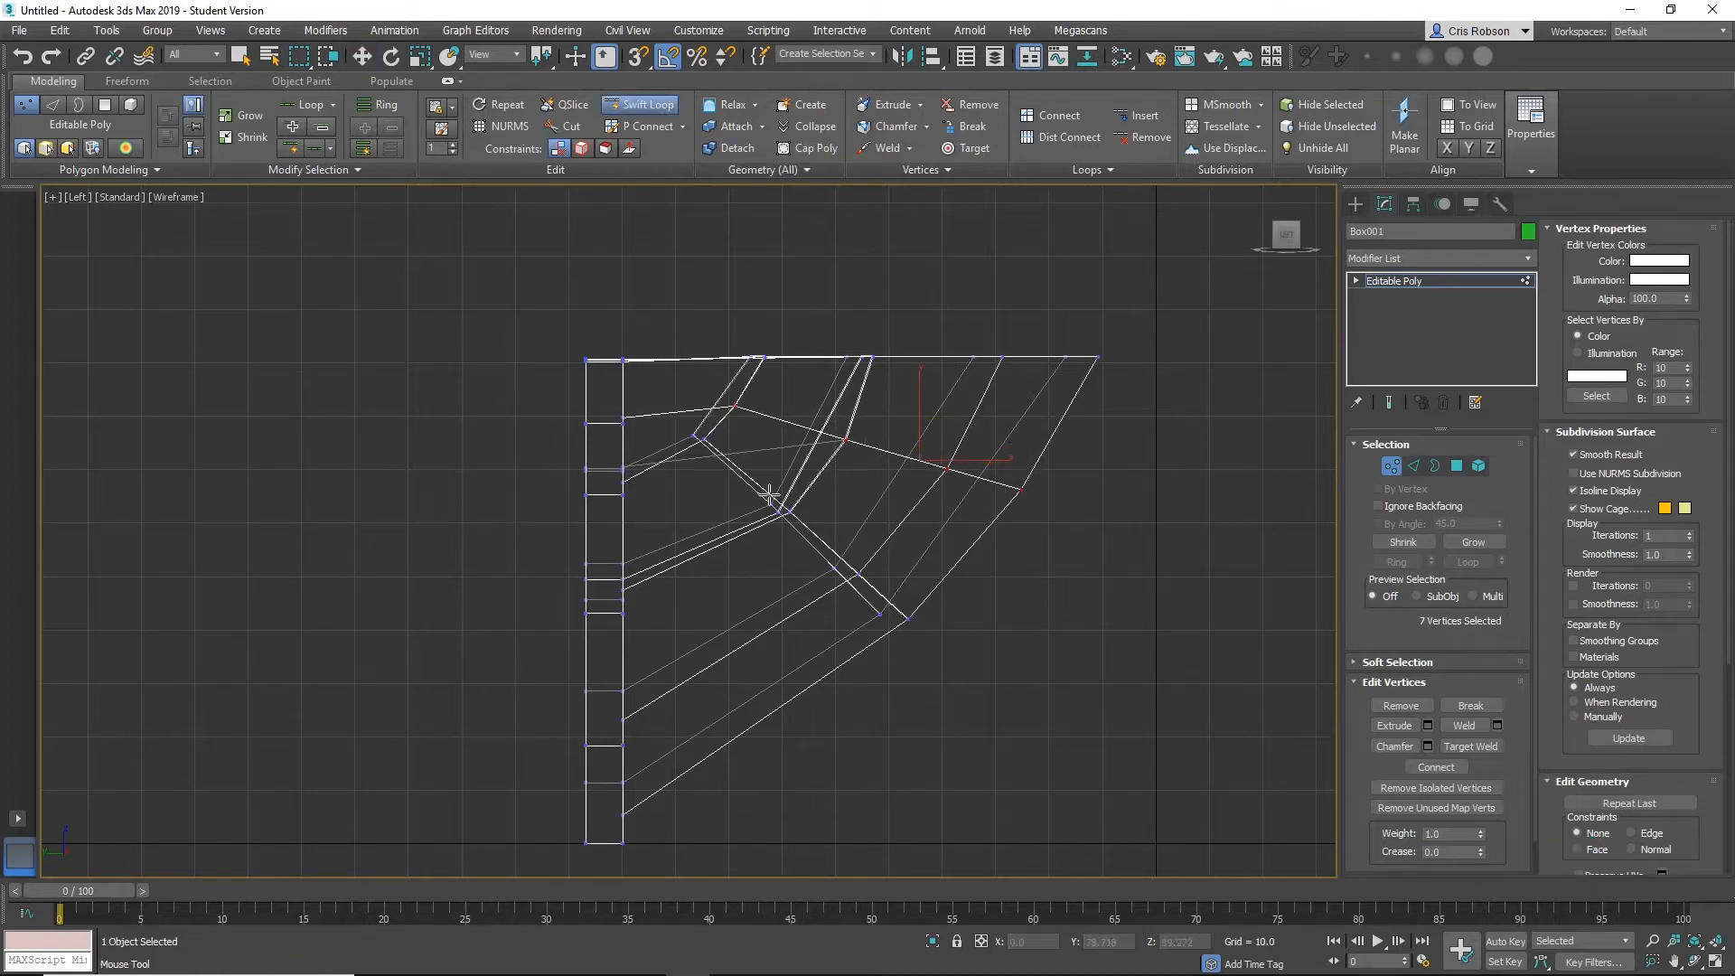
pyautogui.click(739, 705)
pyautogui.press('w')
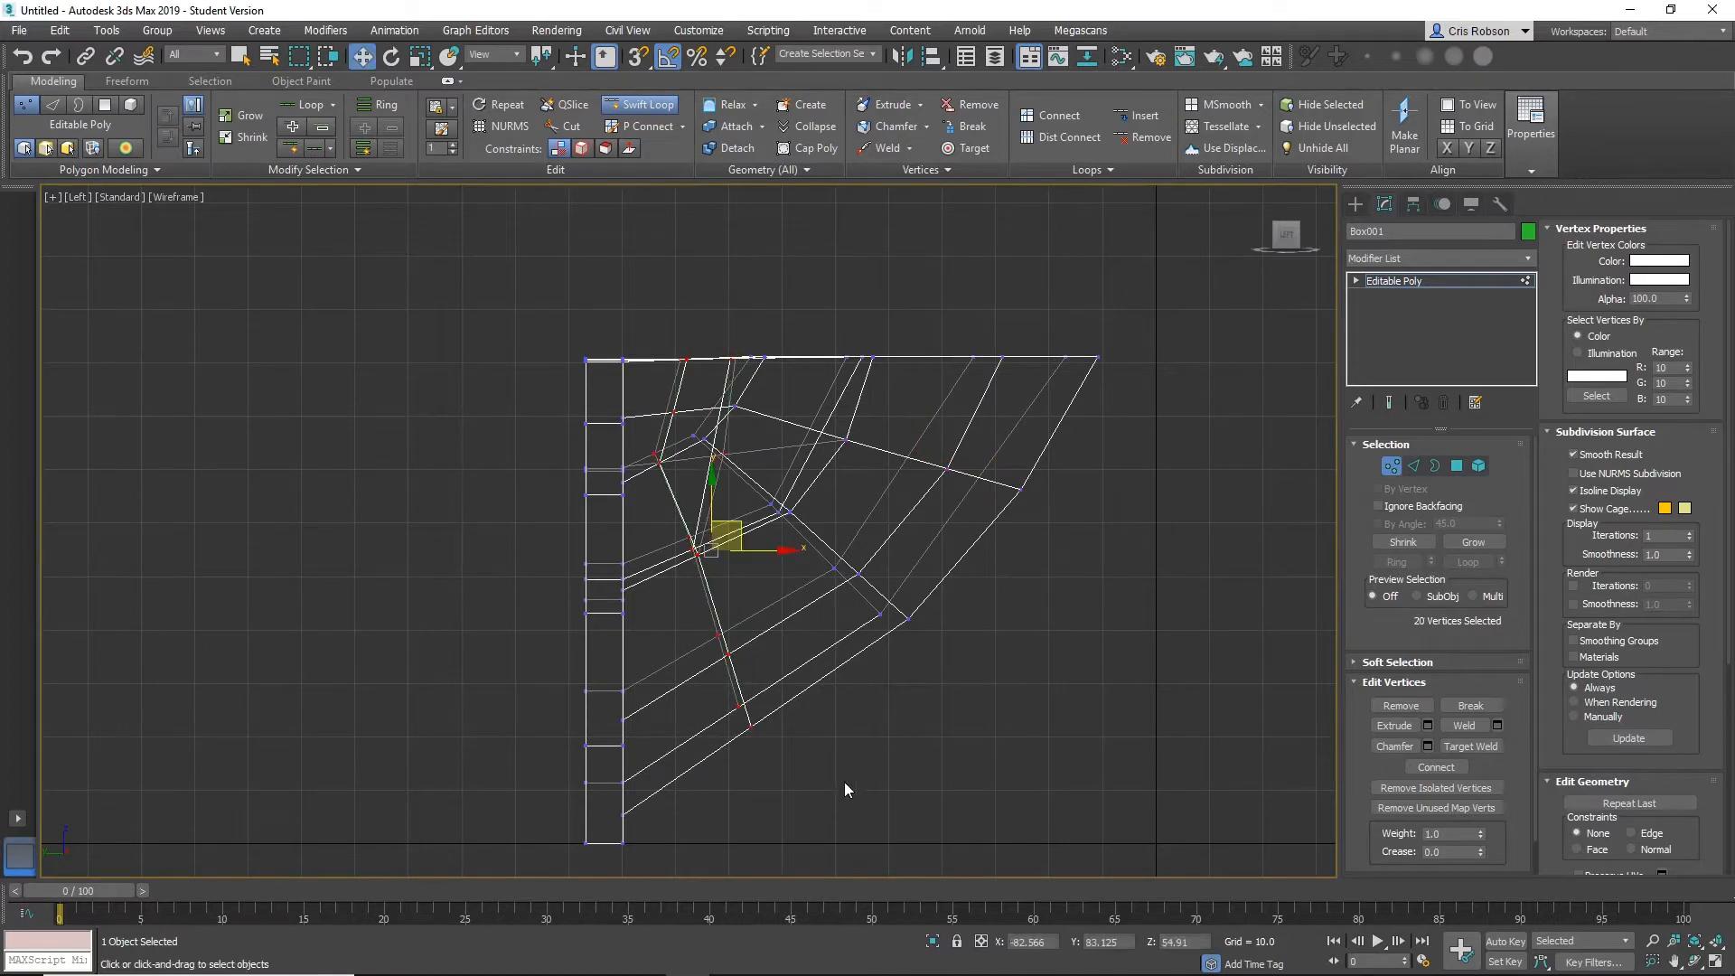
# Select the twelve lower vertices of the second loop, move them up and toward the keel, and return to the Perspective view.
pyautogui.moveTo(808, 783); pyautogui.dragTo(704, 614)
pyautogui.keyDown('ctrl'); pyautogui.moveTo(666, 537); pyautogui.dragTo(664, 484); pyautogui.keyUp('ctrl')
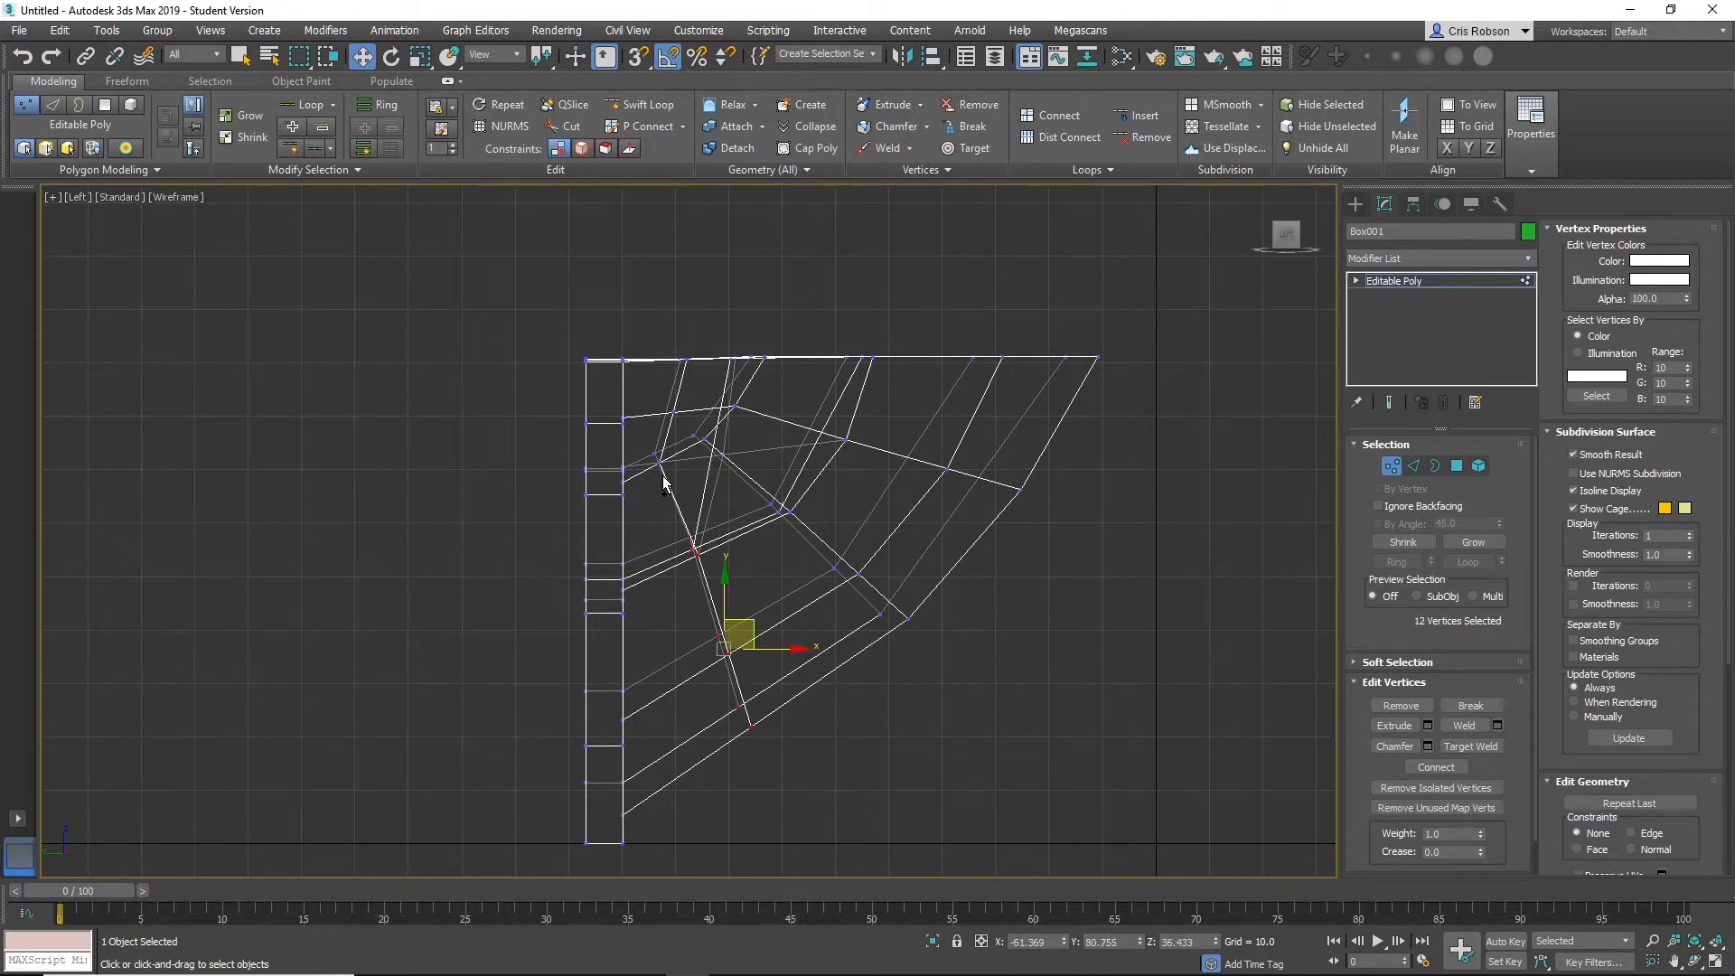
pyautogui.moveTo(753, 624); pyautogui.dragTo(740, 607)
pyautogui.moveTo(1019, 637); pyautogui.dragTo(997, 667, button='middle')
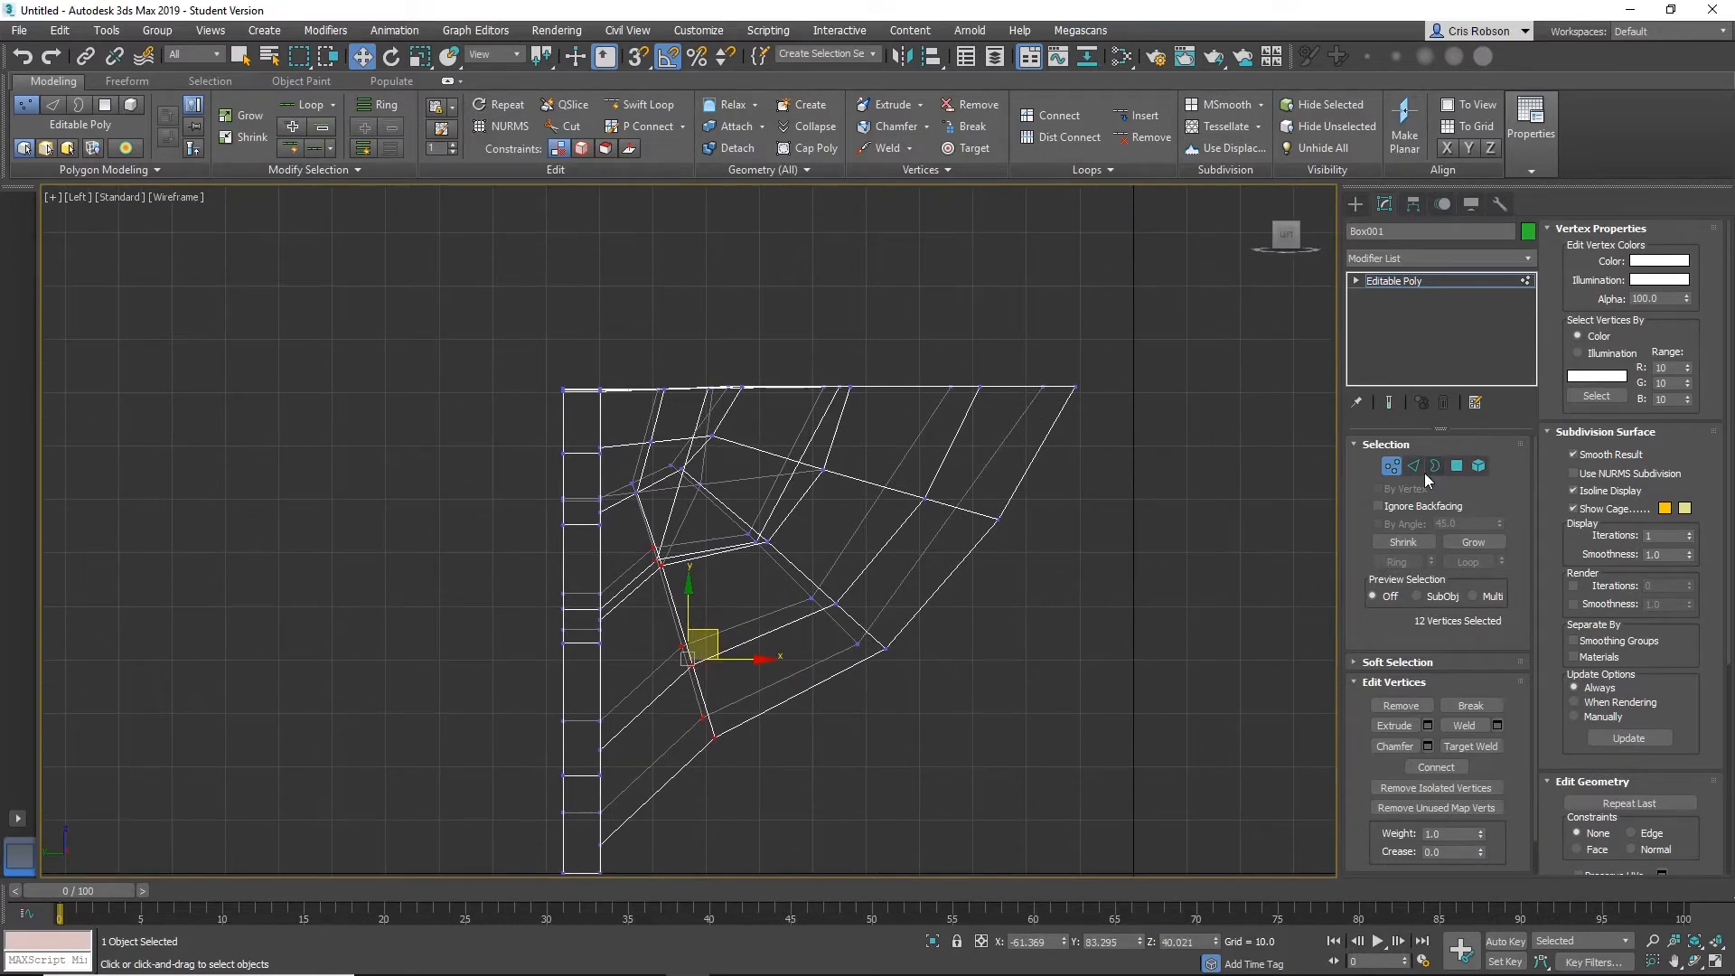
pyautogui.click(1391, 466)
pyautogui.click(1225, 593)
pyautogui.press('p')
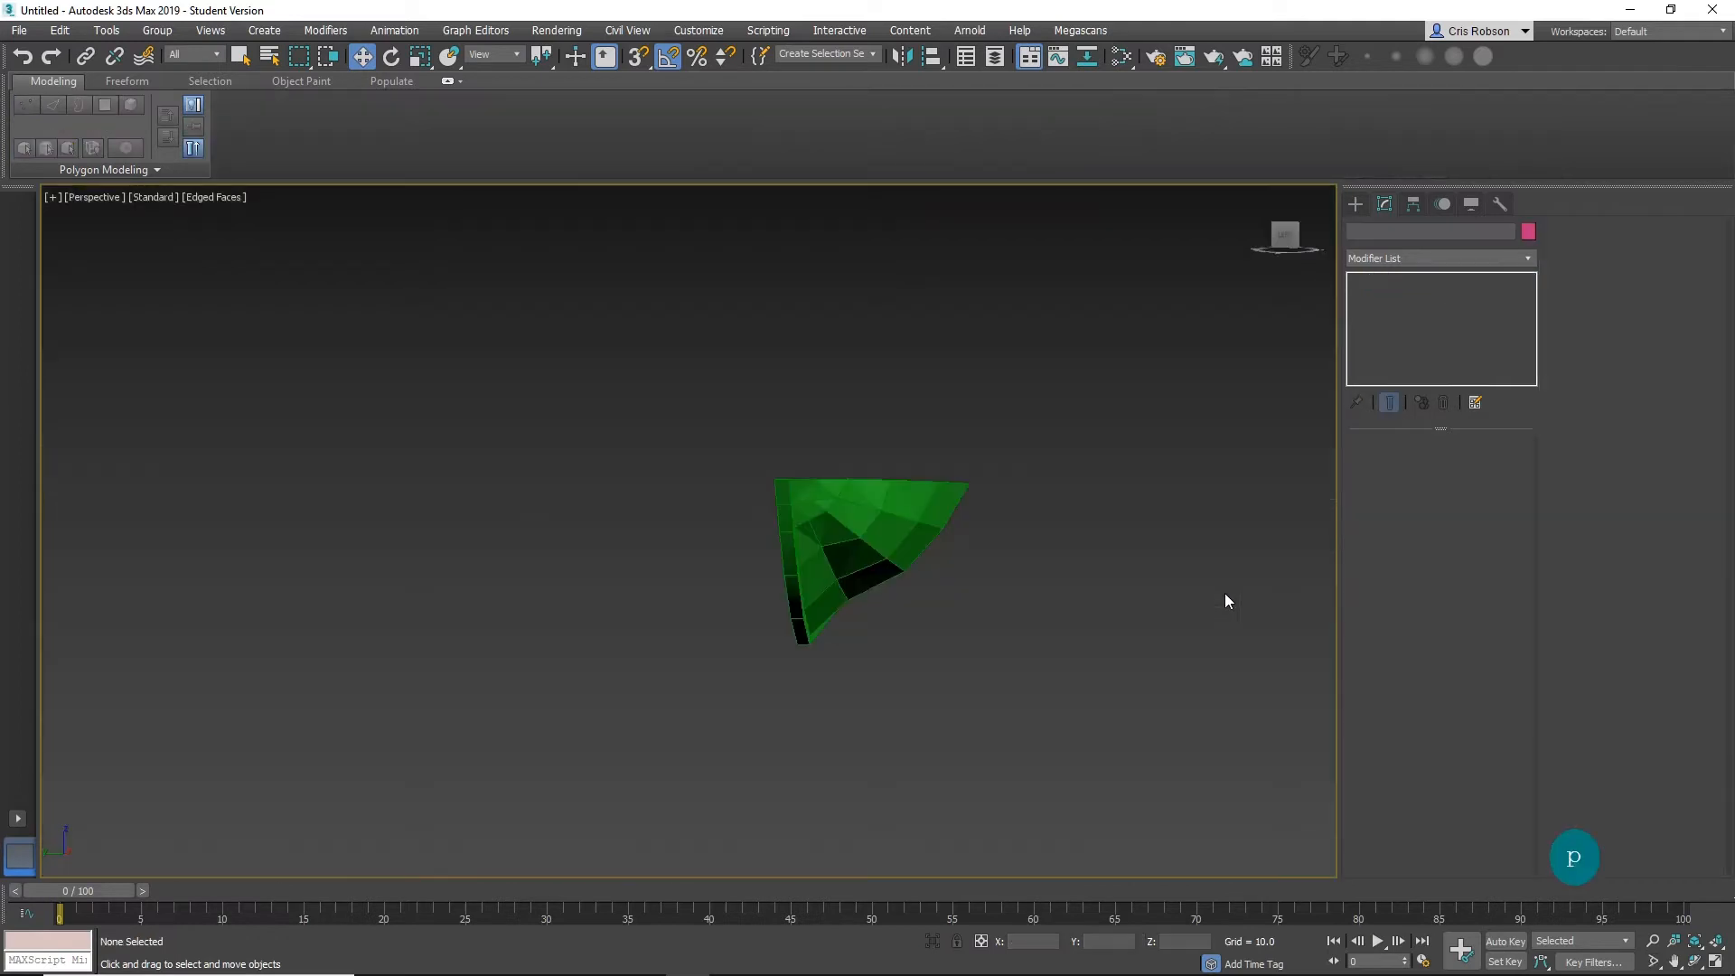
# Move the single crease vertex beside the keel at the steeper end inward along the hull's length.
pyautogui.press('z')
pyautogui.scroll(-10, 1183, 593)
pyautogui.keyDown('alt'); pyautogui.moveTo(1014, 561); pyautogui.dragTo(898, 529, button='middle'); pyautogui.keyUp('alt')
pyautogui.moveTo(1017, 557); pyautogui.dragTo(735, 600, button='middle')
pyautogui.scroll(4, 921, 561)
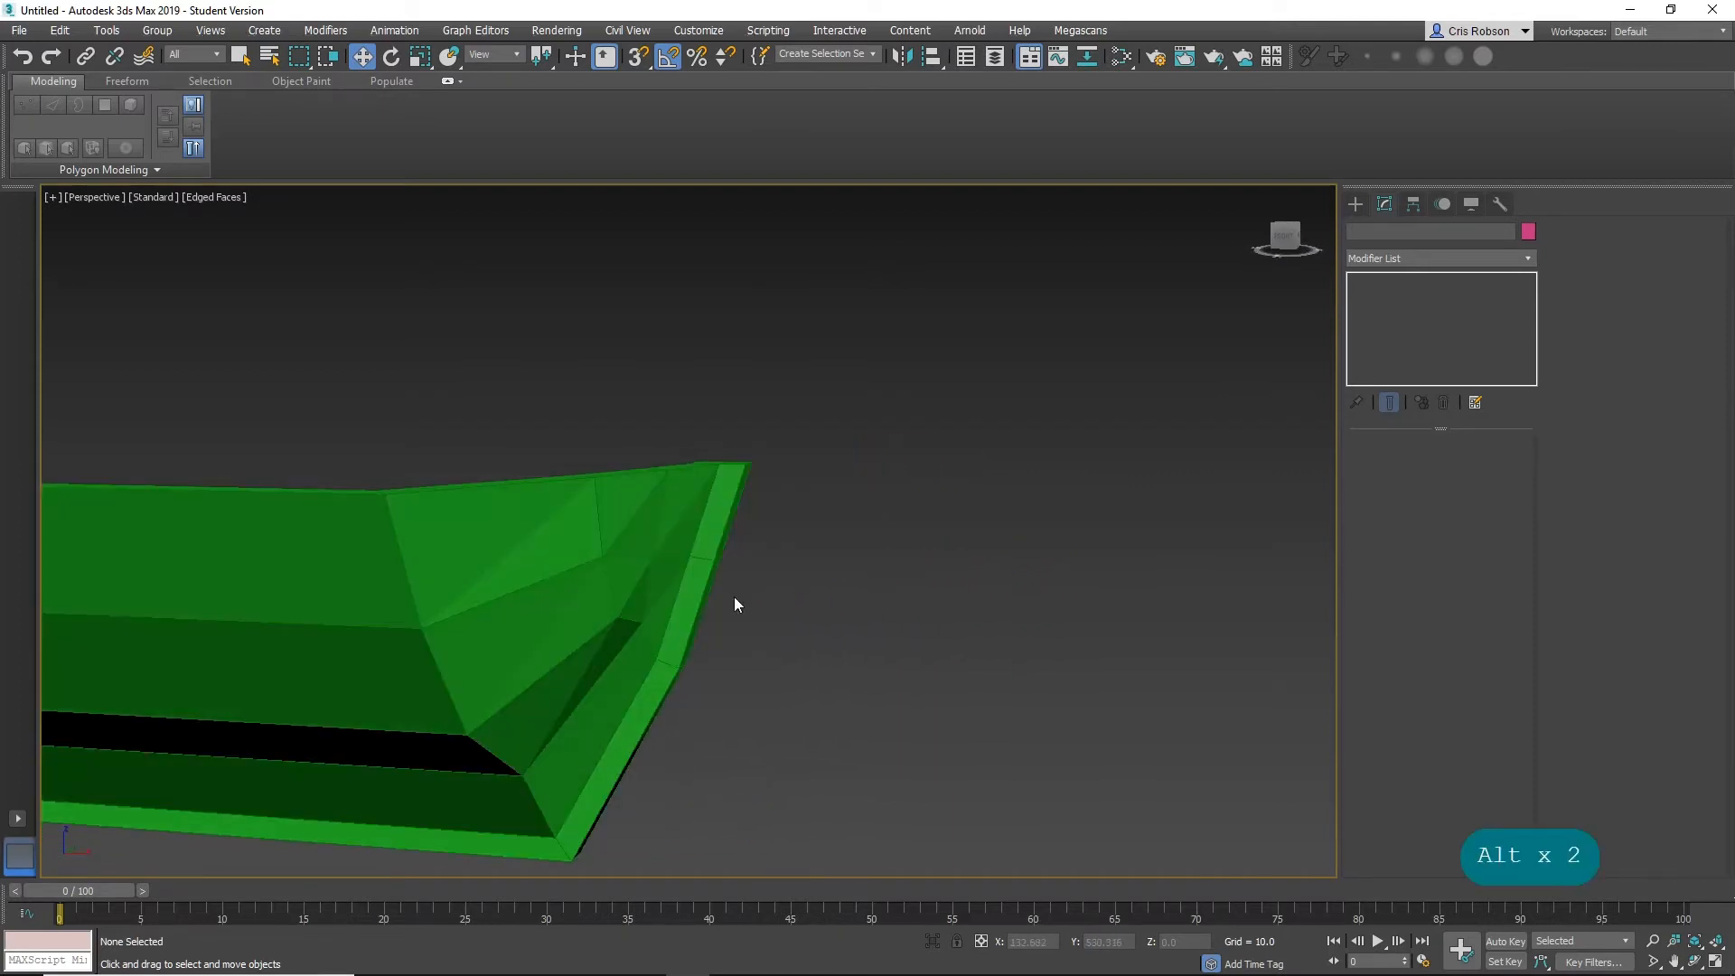
pyautogui.click(624, 611)
pyautogui.keyDown('alt'); pyautogui.moveTo(620, 608); pyautogui.dragTo(832, 477, button='middle'); pyautogui.keyUp('alt')
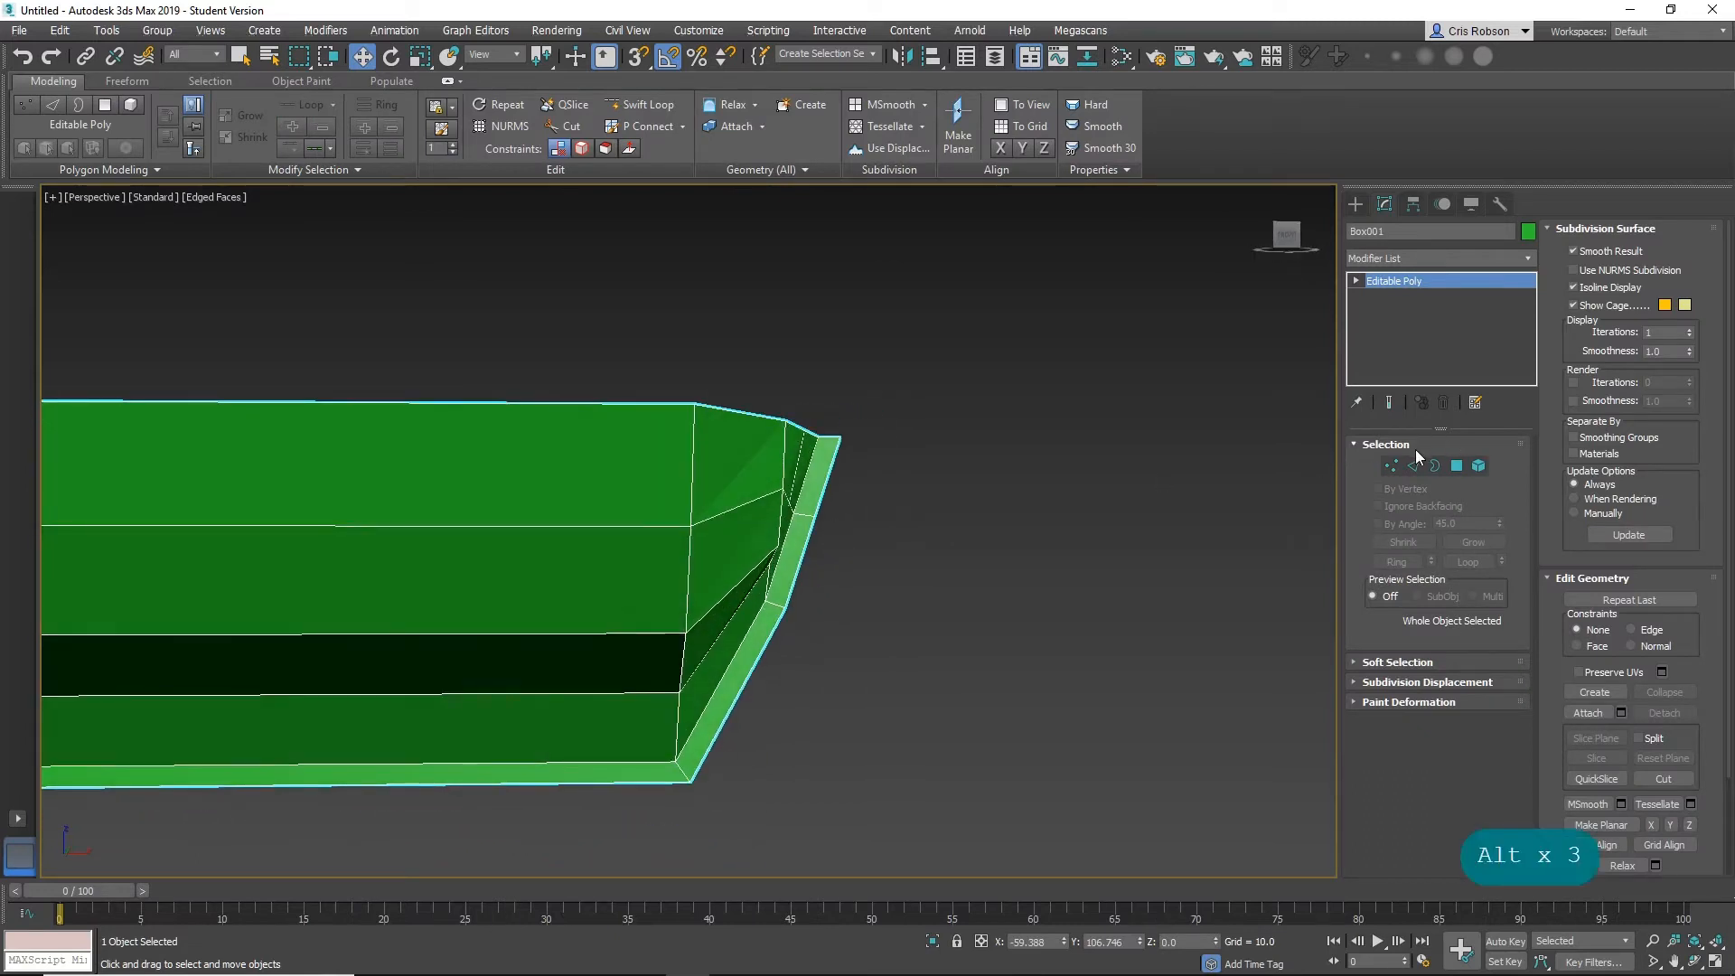
pyautogui.click(1392, 465)
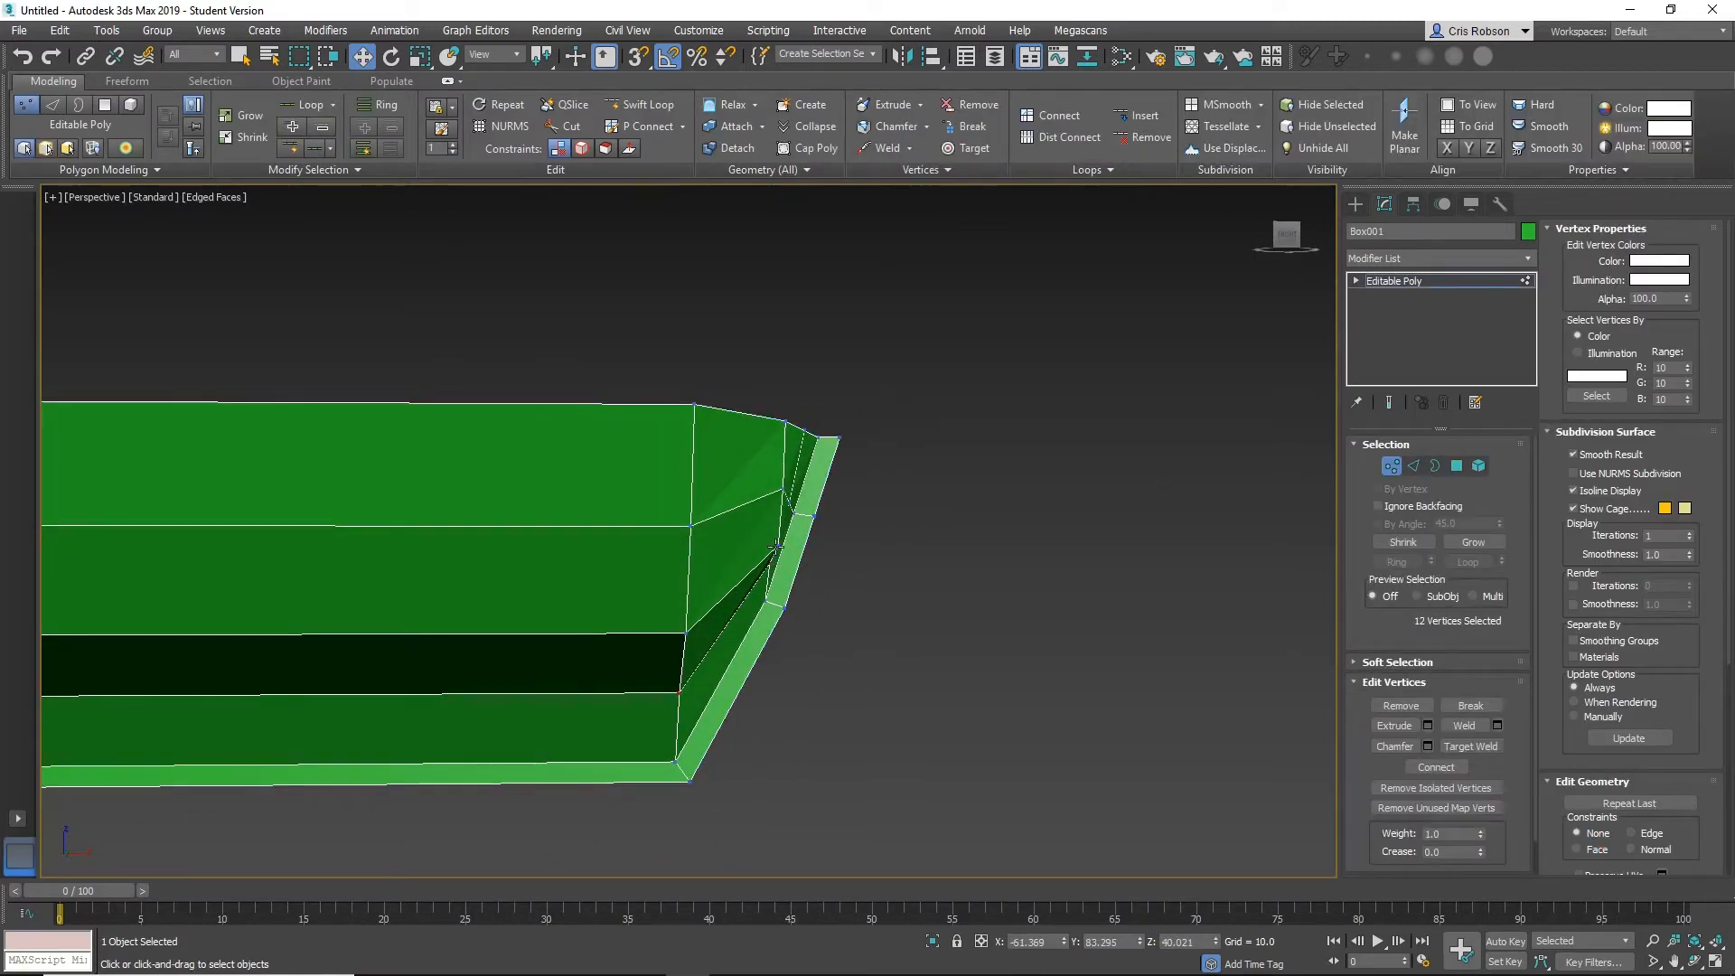
pyautogui.click(776, 547)
pyautogui.moveTo(843, 546); pyautogui.dragTo(817, 546)
pyautogui.moveTo(807, 585); pyautogui.dragTo(843, 566, button='middle')
pyautogui.scroll(-3, 847, 561)
pyautogui.moveTo(607, 579); pyautogui.dragTo(848, 555, button='middle')
pyautogui.scroll(-4, 844, 583)
pyautogui.scroll(2, 818, 571)
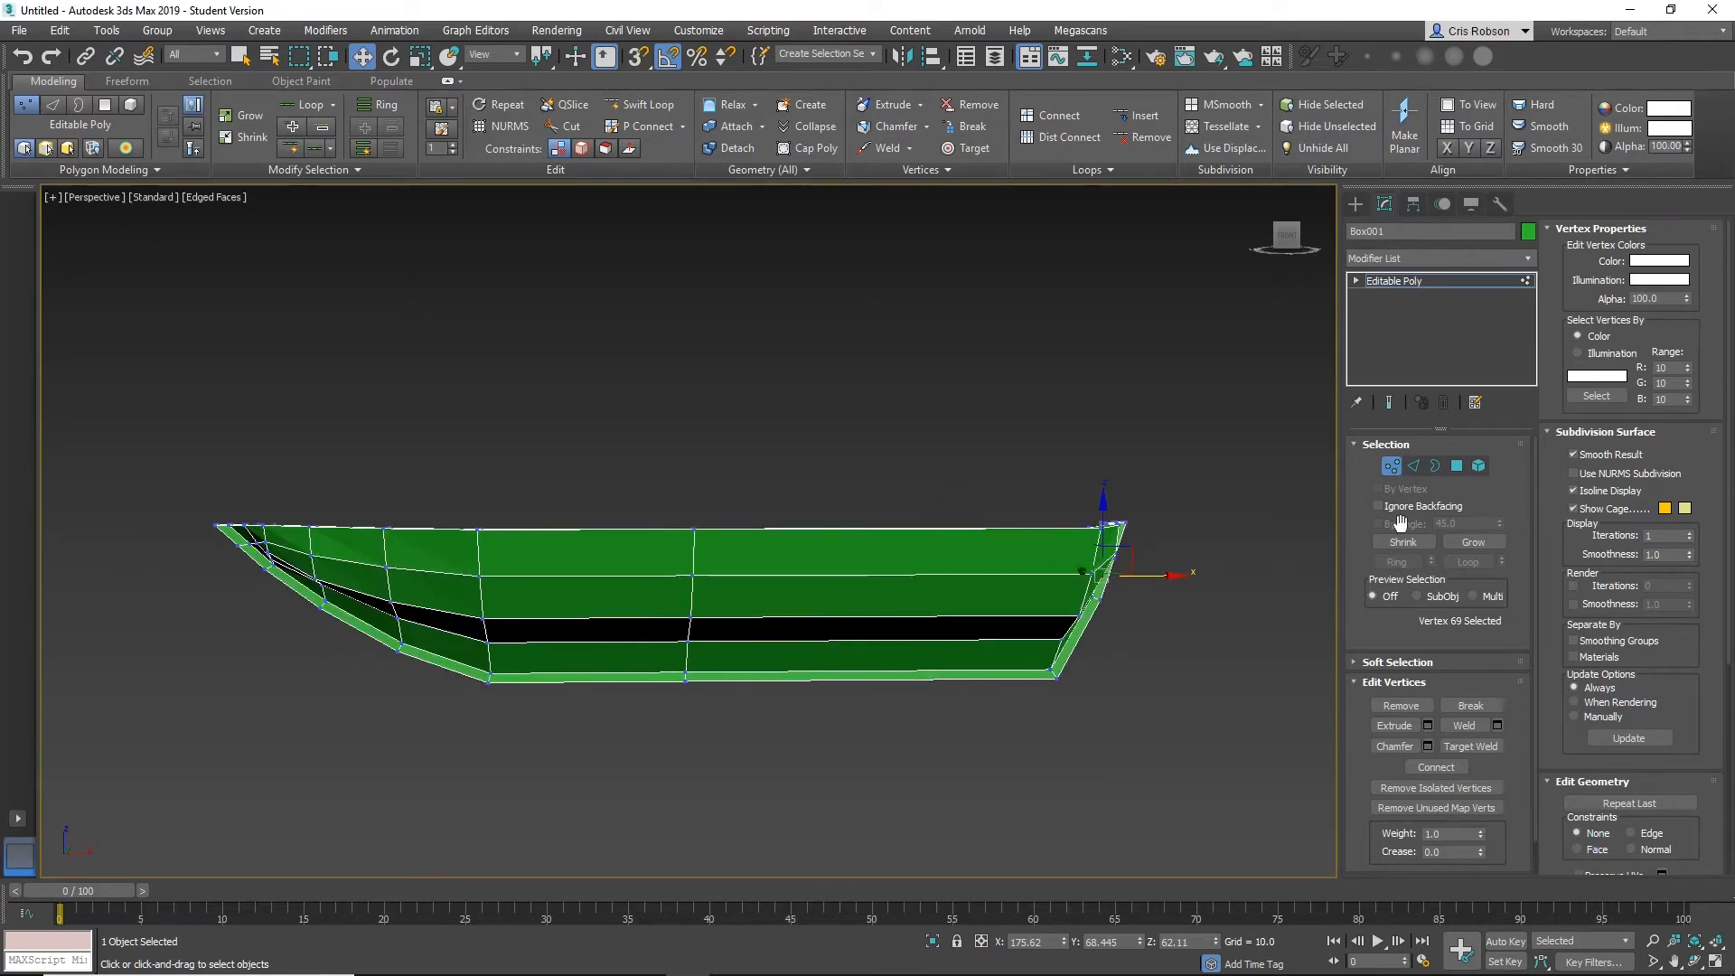
# Leave vertex editing and apply an FFD 4x4x4 modifier to the hull.
pyautogui.click(1392, 466)
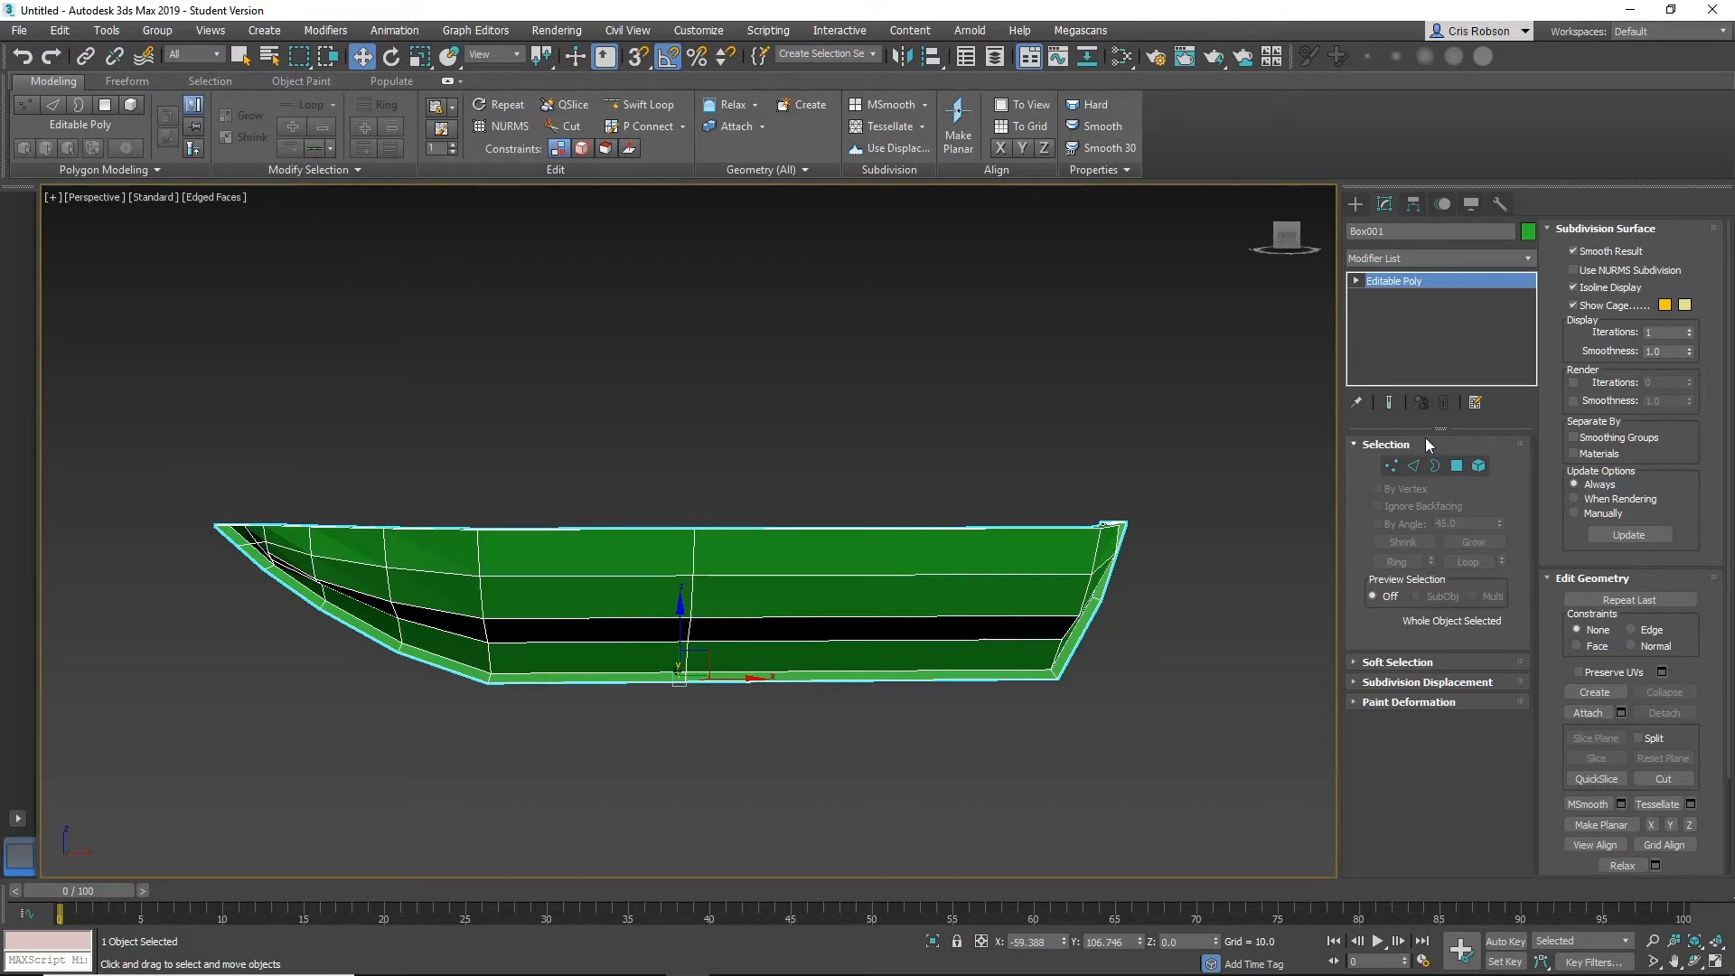
pyautogui.click(1527, 261)
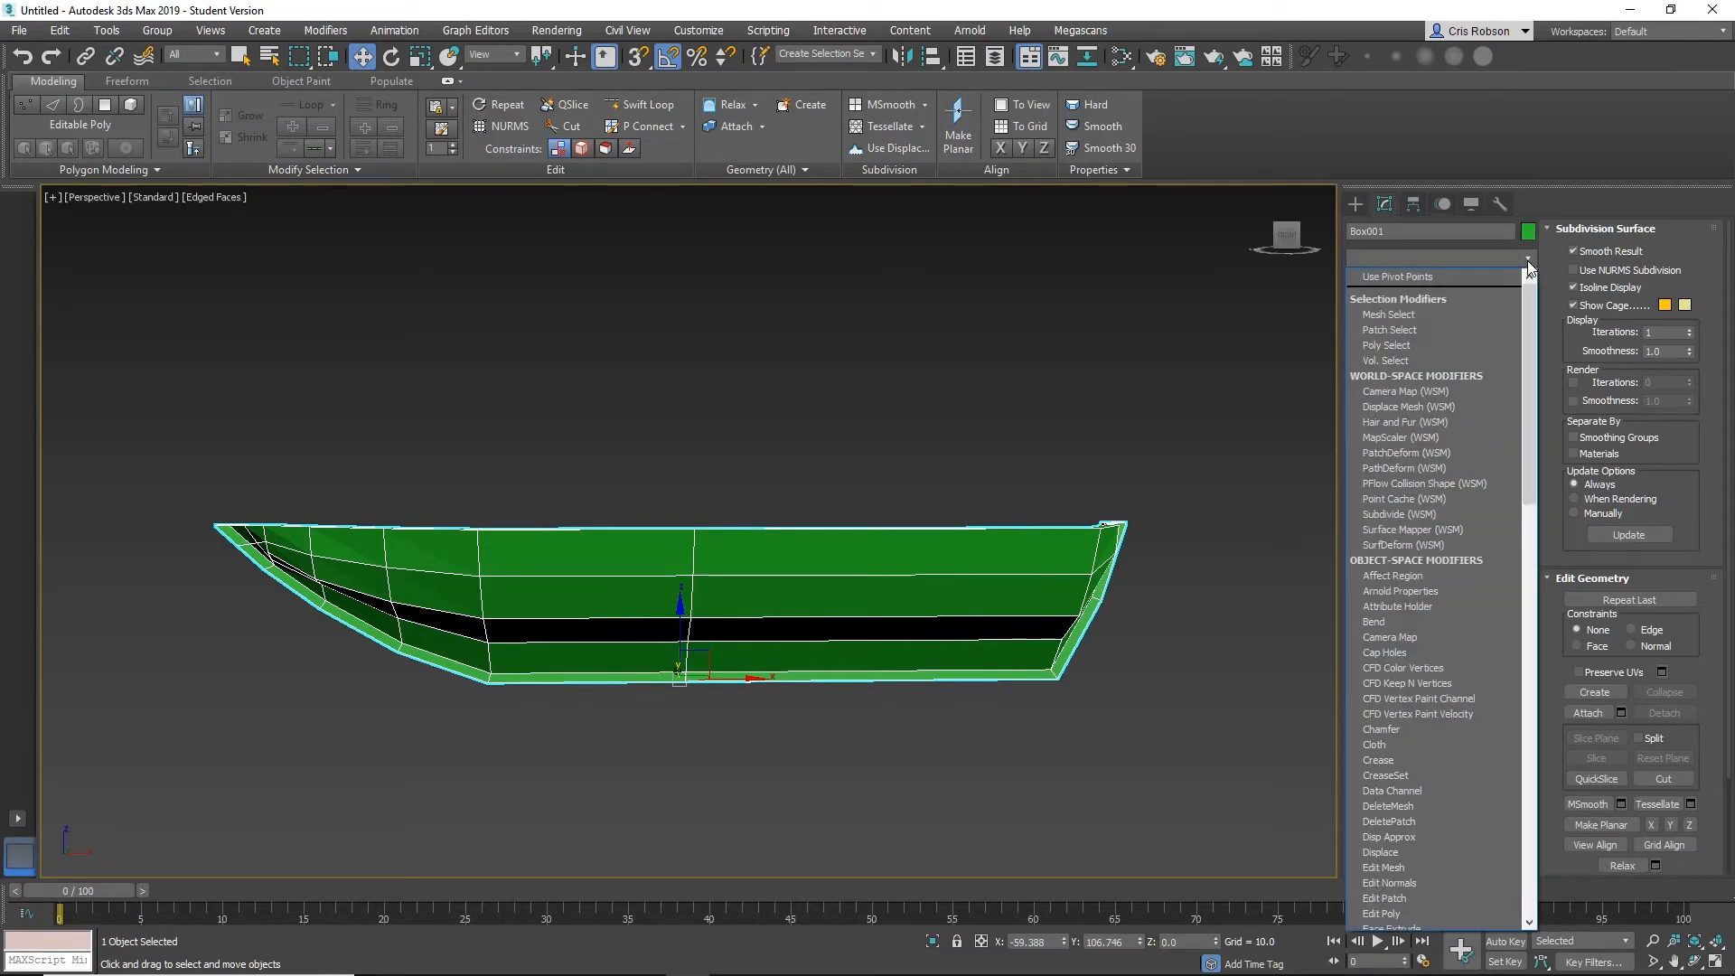
pyautogui.moveTo(1530, 331); pyautogui.dragTo(1531, 383)
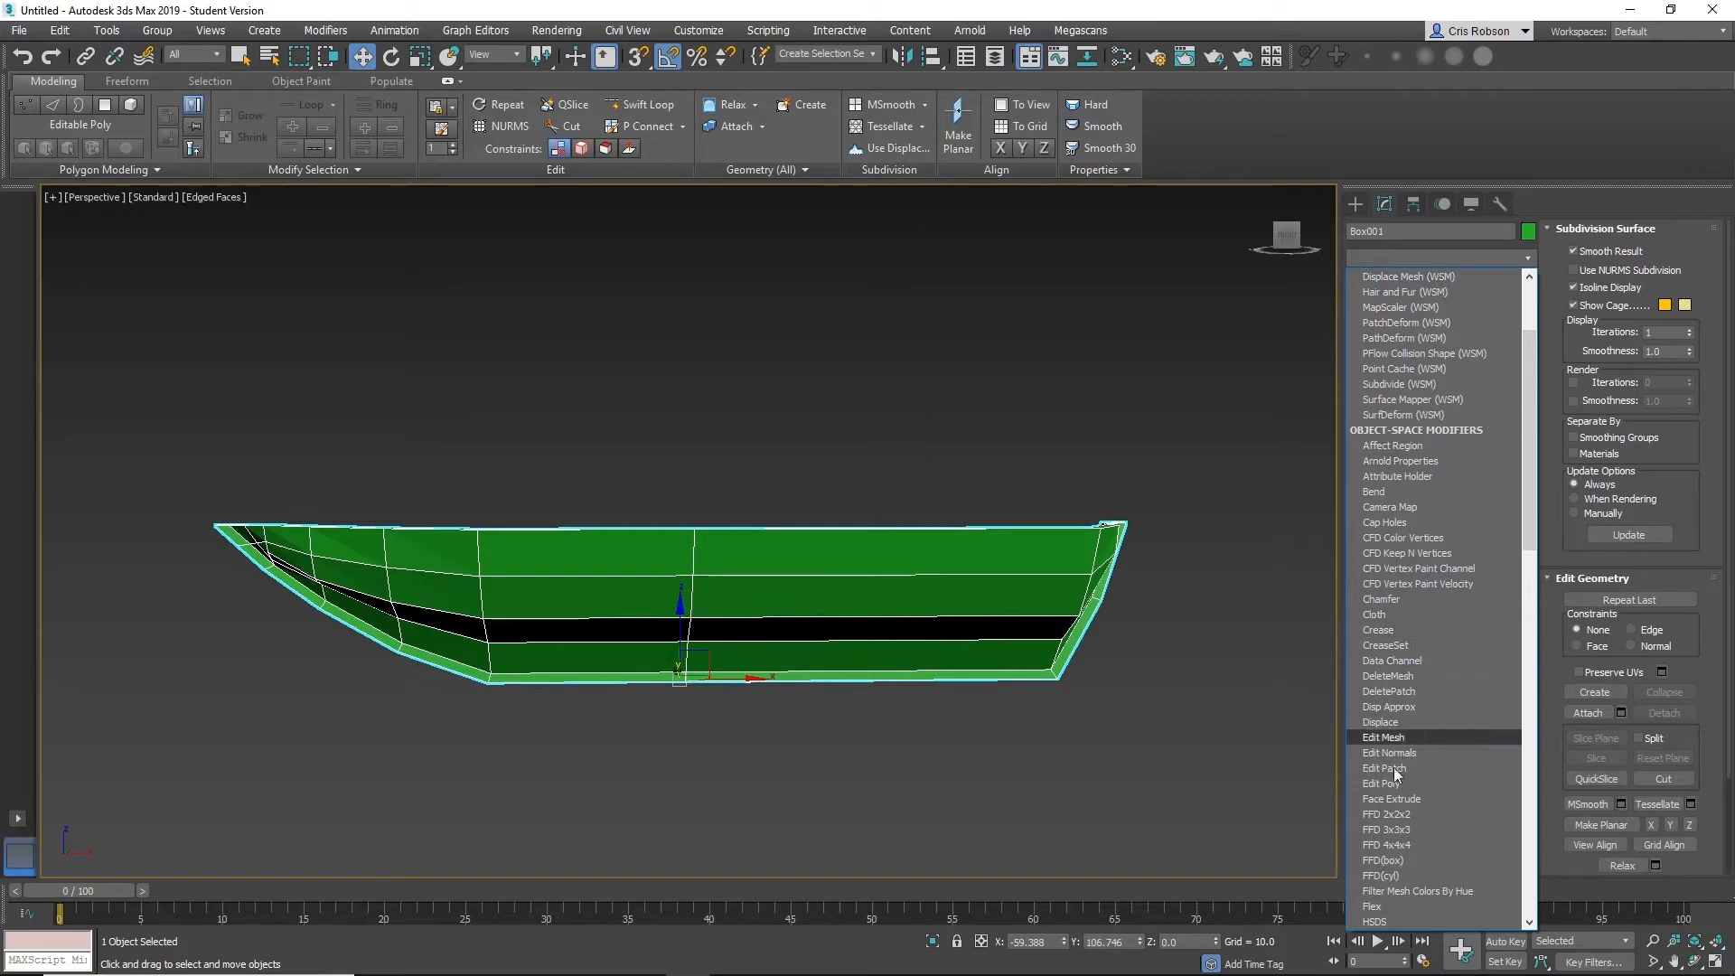
pyautogui.click(1391, 844)
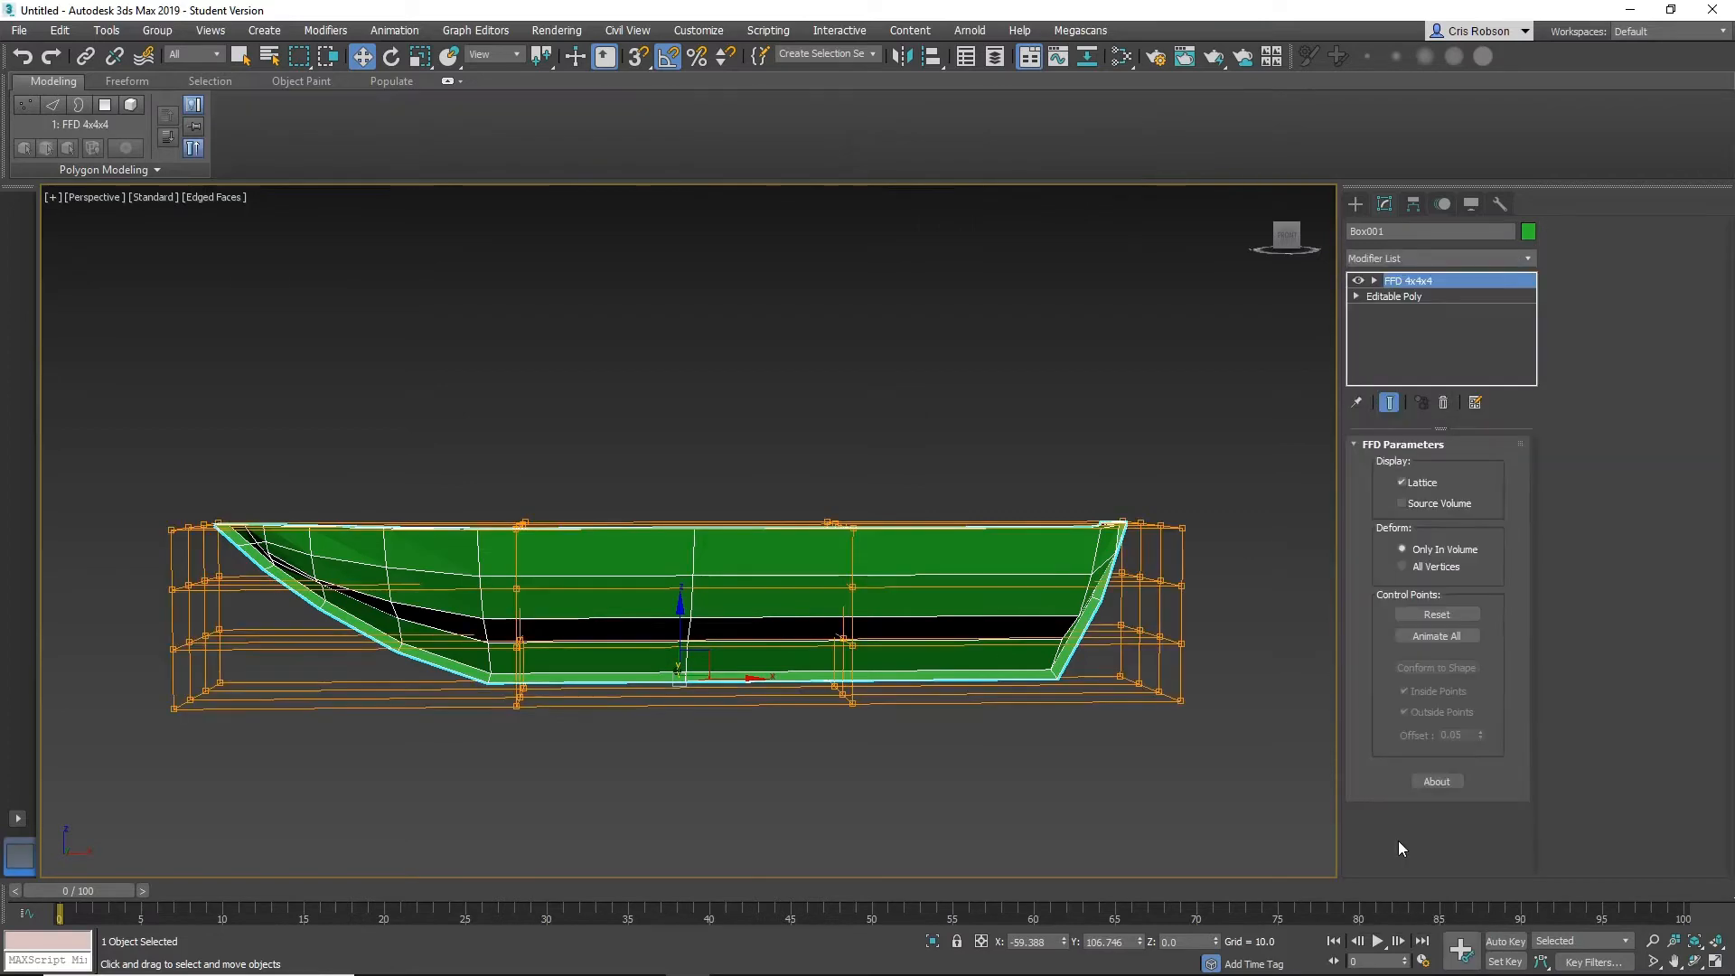
pyautogui.moveTo(860, 647); pyautogui.dragTo(938, 613, button='middle')
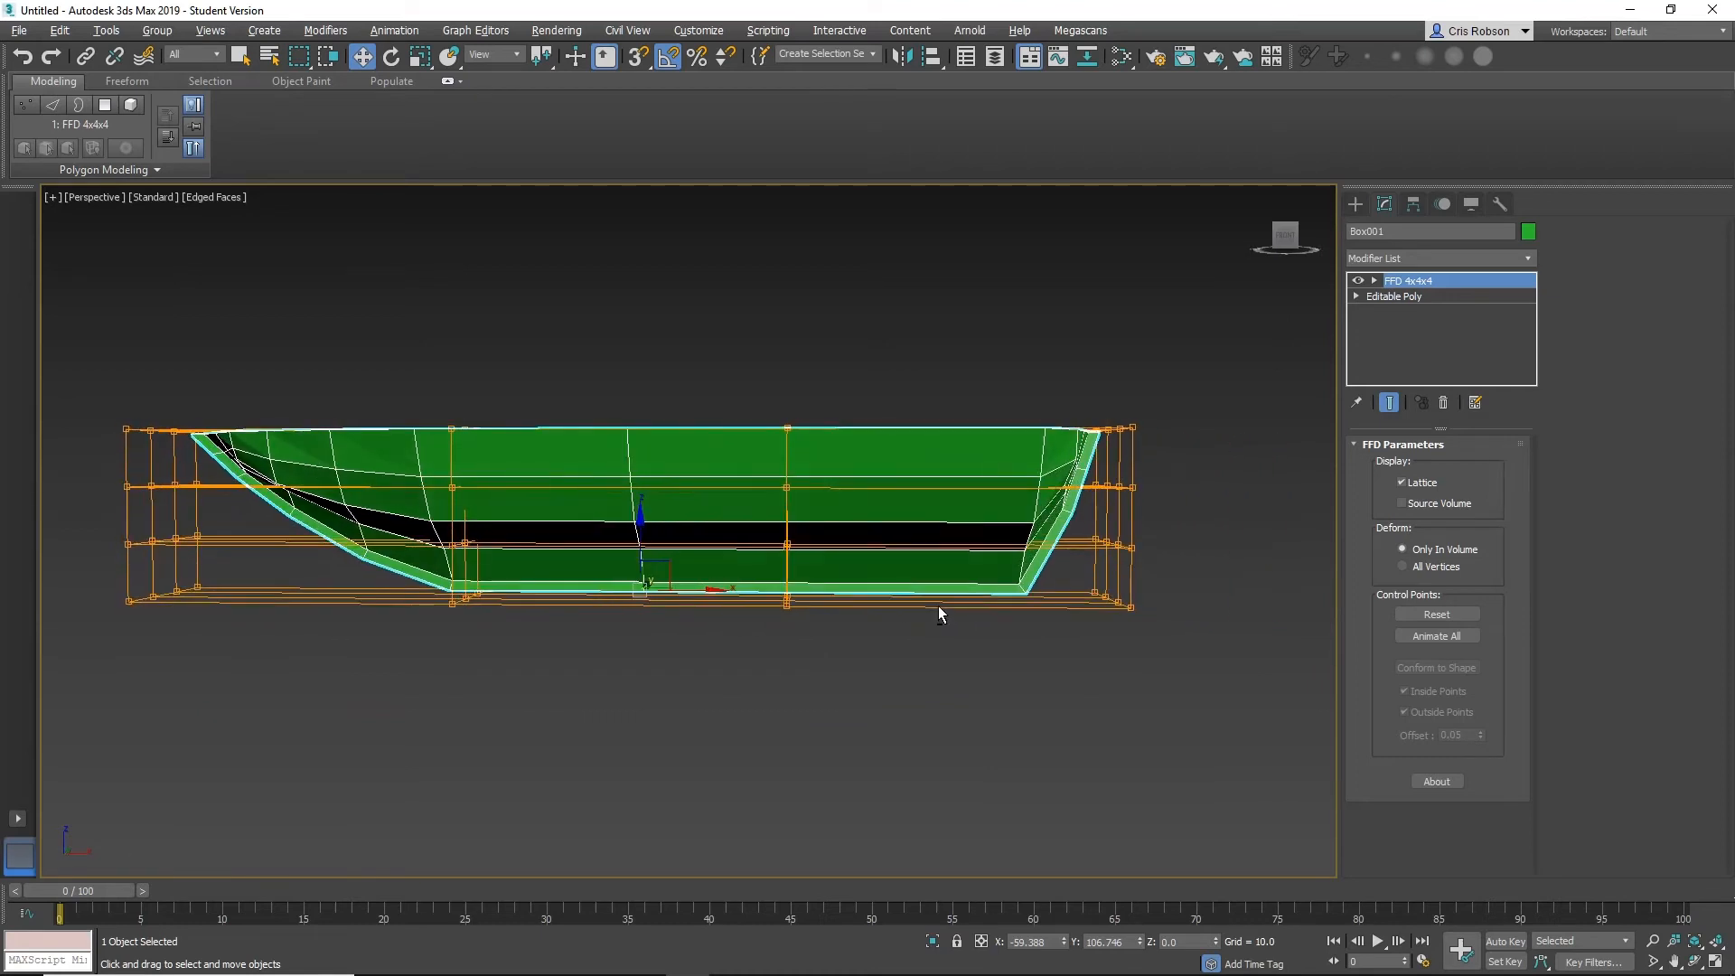
pyautogui.keyDown('alt'); pyautogui.moveTo(1075, 546); pyautogui.dragTo(1163, 485, button='middle'); pyautogui.keyUp('alt')
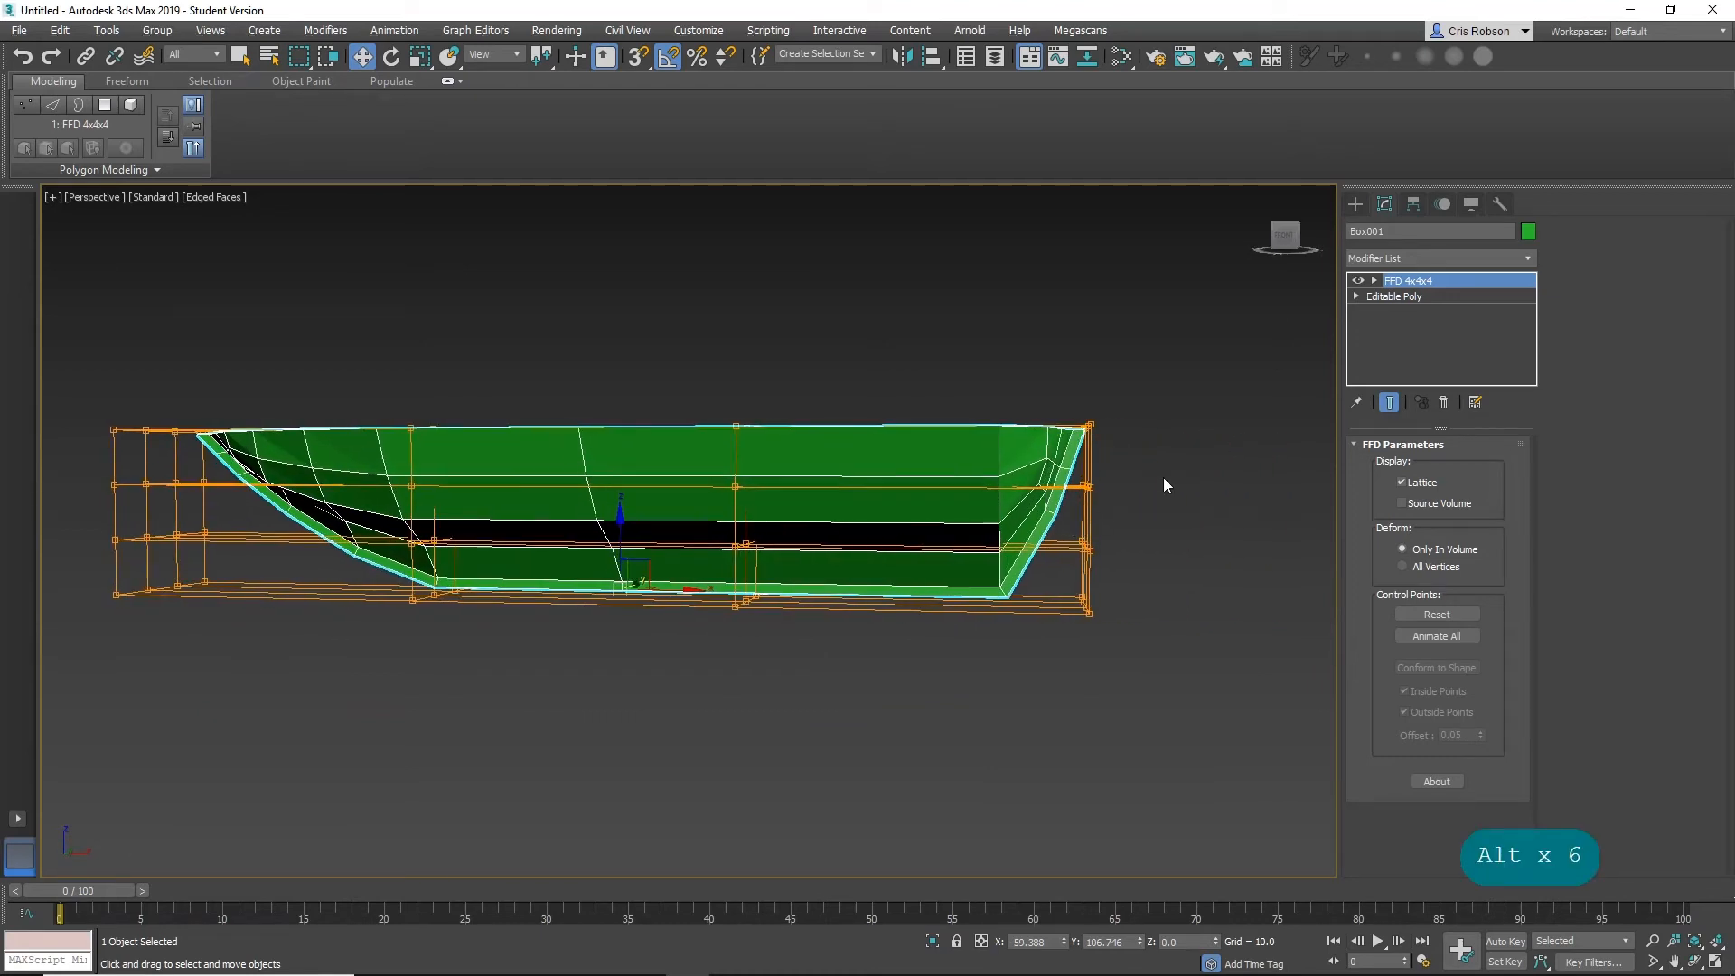
# Shift the FFD control points at the steeper end outward along X, and ease the top row slightly back inward.
pyautogui.click(1374, 281)
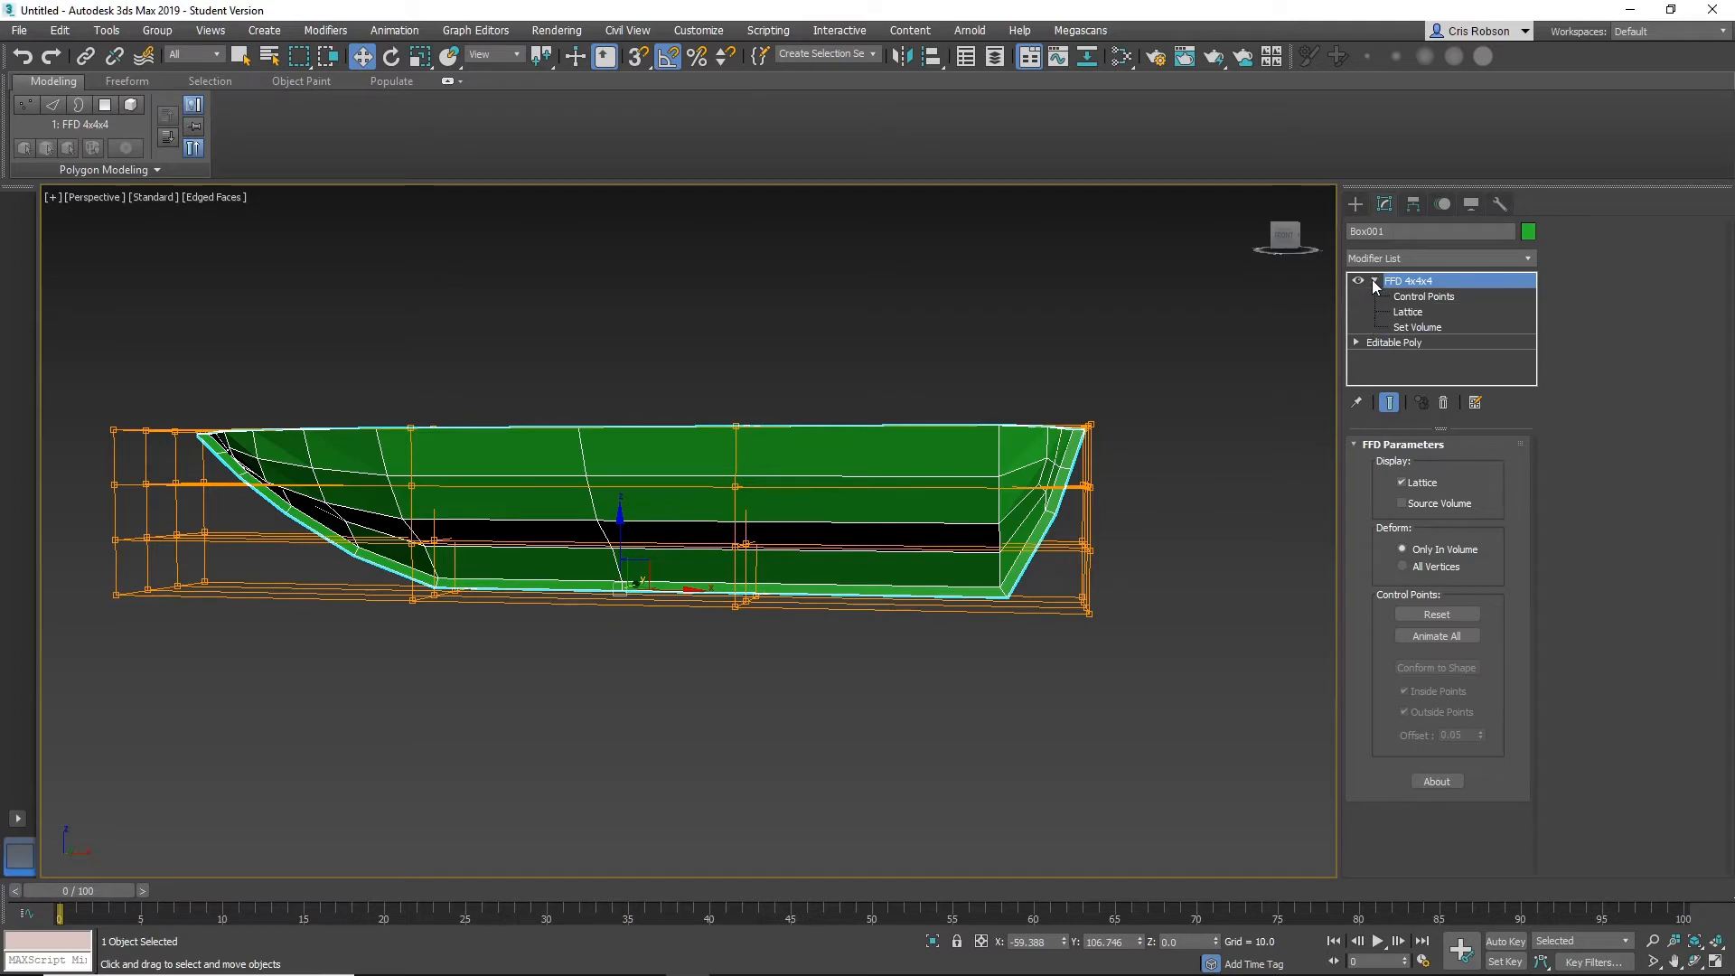
pyautogui.click(1421, 297)
pyautogui.moveTo(1098, 390); pyautogui.dragTo(994, 583)
pyautogui.moveTo(1155, 487); pyautogui.dragTo(1170, 486)
pyautogui.moveTo(1175, 374); pyautogui.dragTo(1055, 511)
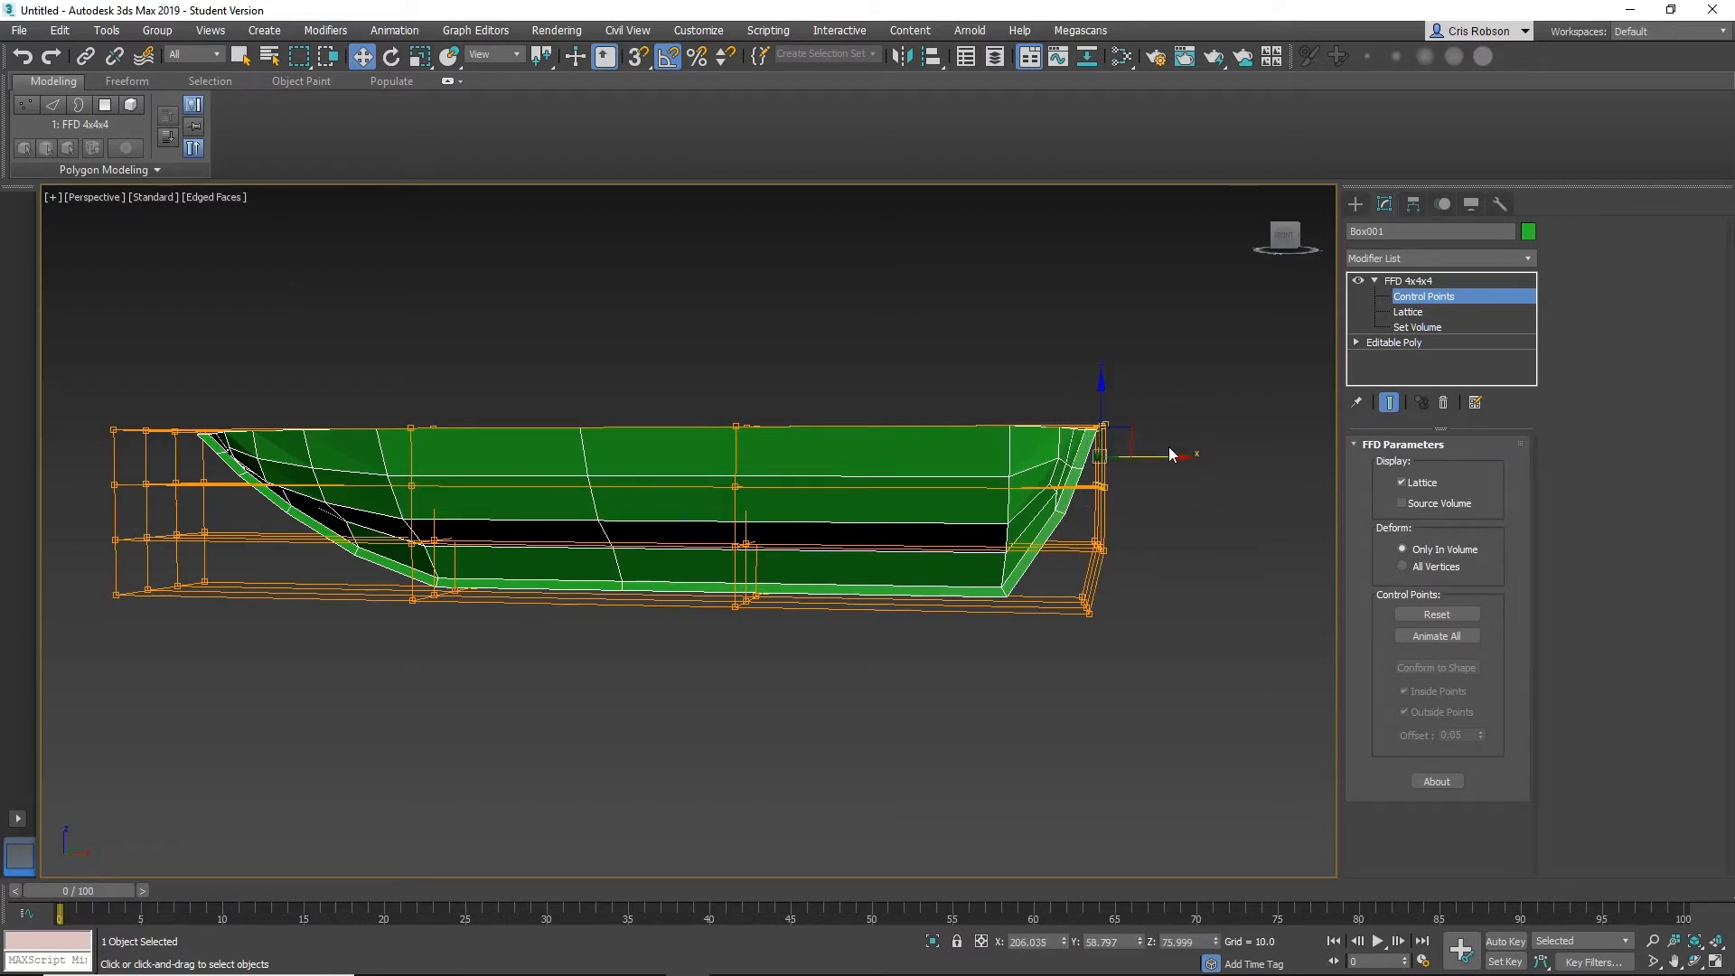
pyautogui.moveTo(1170, 451); pyautogui.dragTo(1143, 425)
# Try to move a row of FFD control points near the hull's middle, undo the change, and leave control-point editing.
pyautogui.scroll(-5, 713, 601)
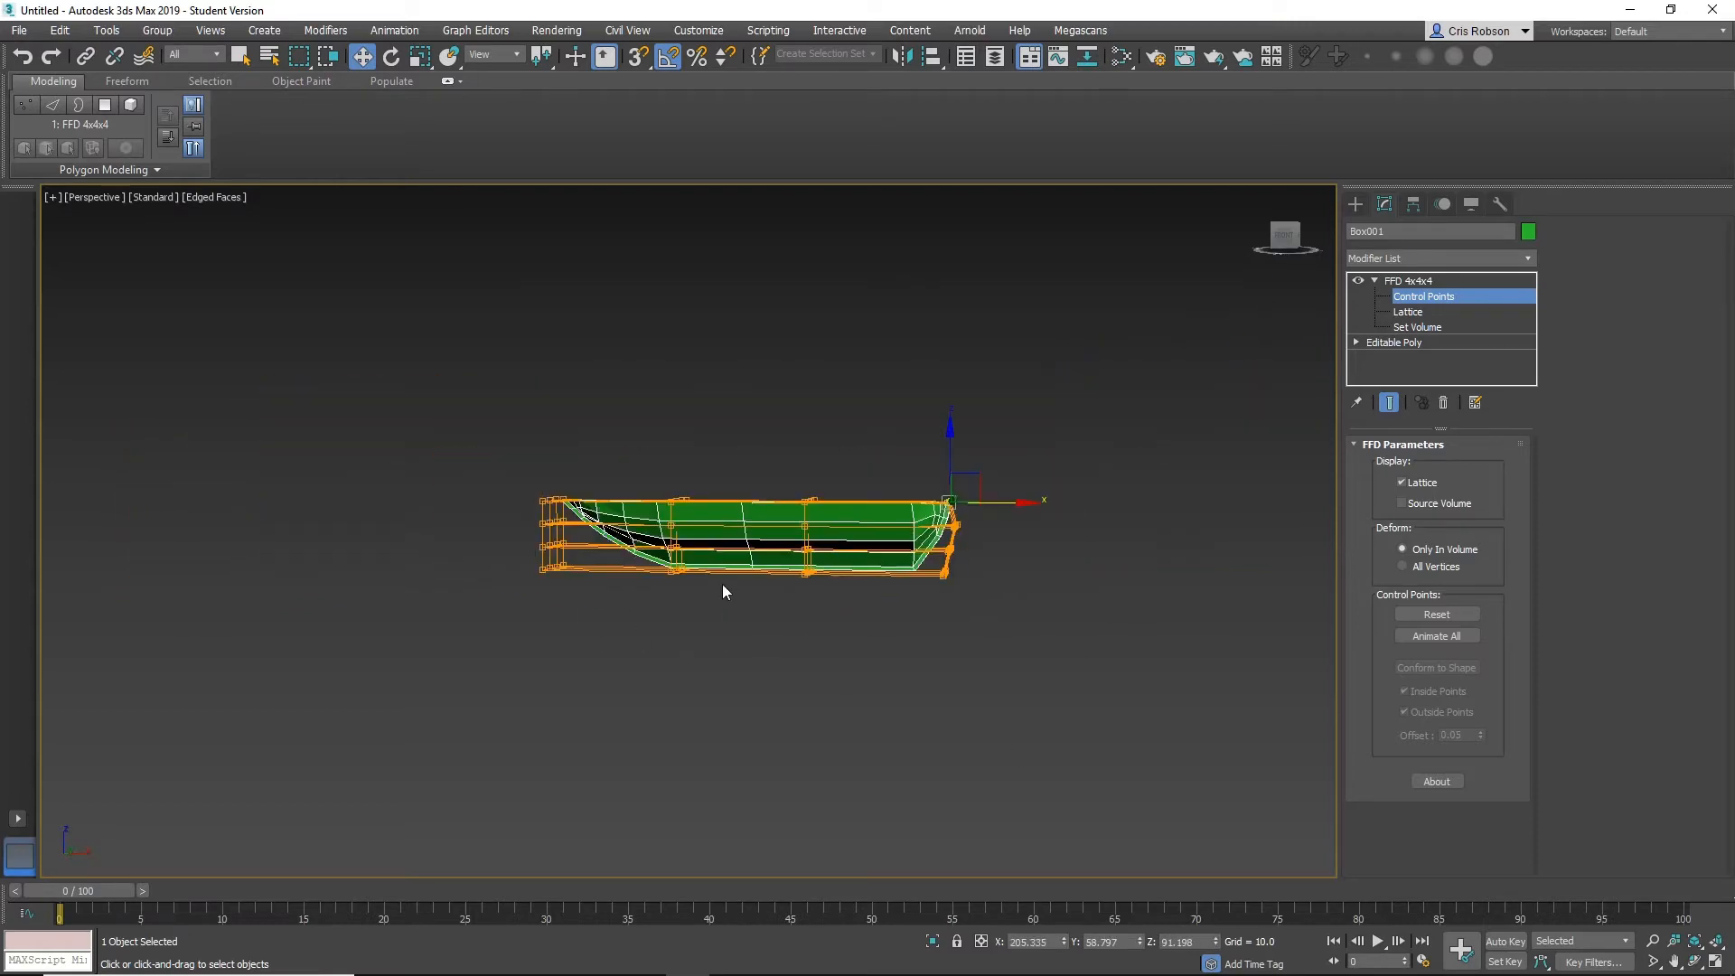
pyautogui.keyDown('alt'); pyautogui.moveTo(723, 593); pyautogui.dragTo(958, 691, button='middle'); pyautogui.keyUp('alt')
pyautogui.moveTo(969, 687); pyautogui.dragTo(949, 470, button='middle')
pyautogui.moveTo(948, 470)
pyautogui.keyDown('alt'); pyautogui.mouseDown(button='middle')
pyautogui.moveTo(956, 510)
pyautogui.moveTo(972, 396)
pyautogui.moveTo(944, 469)
pyautogui.moveTo(975, 464)
pyautogui.mouseUp(button='middle'); pyautogui.keyUp('alt')
pyautogui.moveTo(826, 502); pyautogui.dragTo(868, 491)
pyautogui.hotkey('ctrl', 'z')
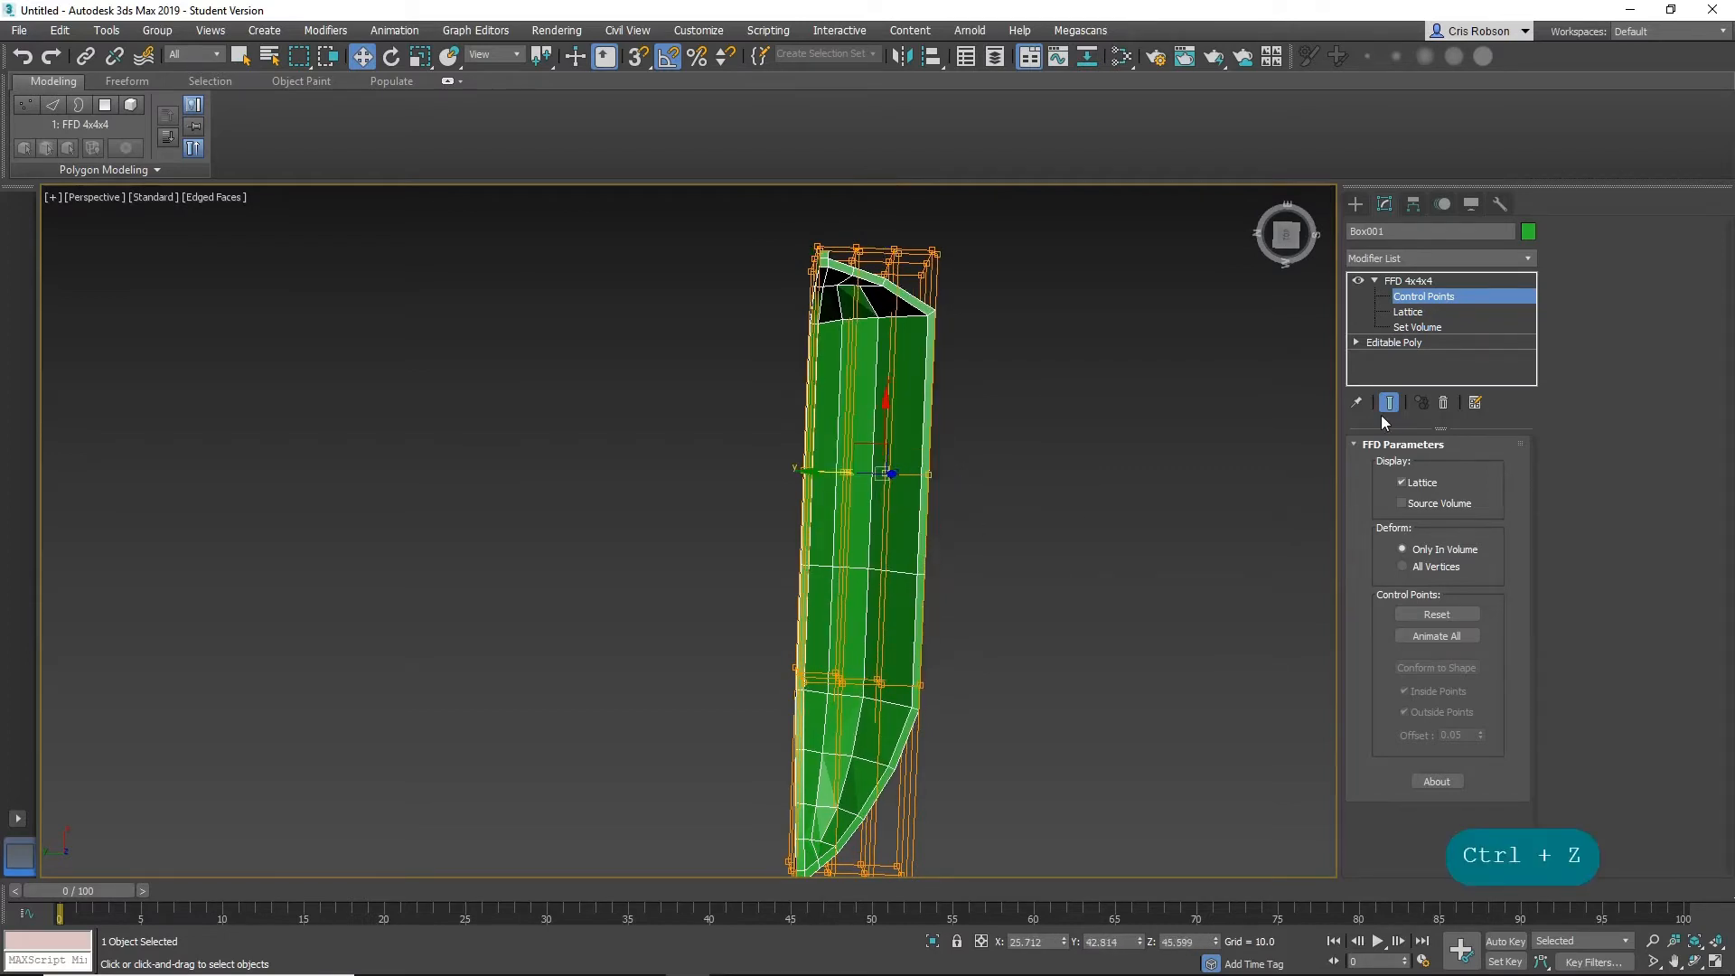
pyautogui.click(1410, 281)
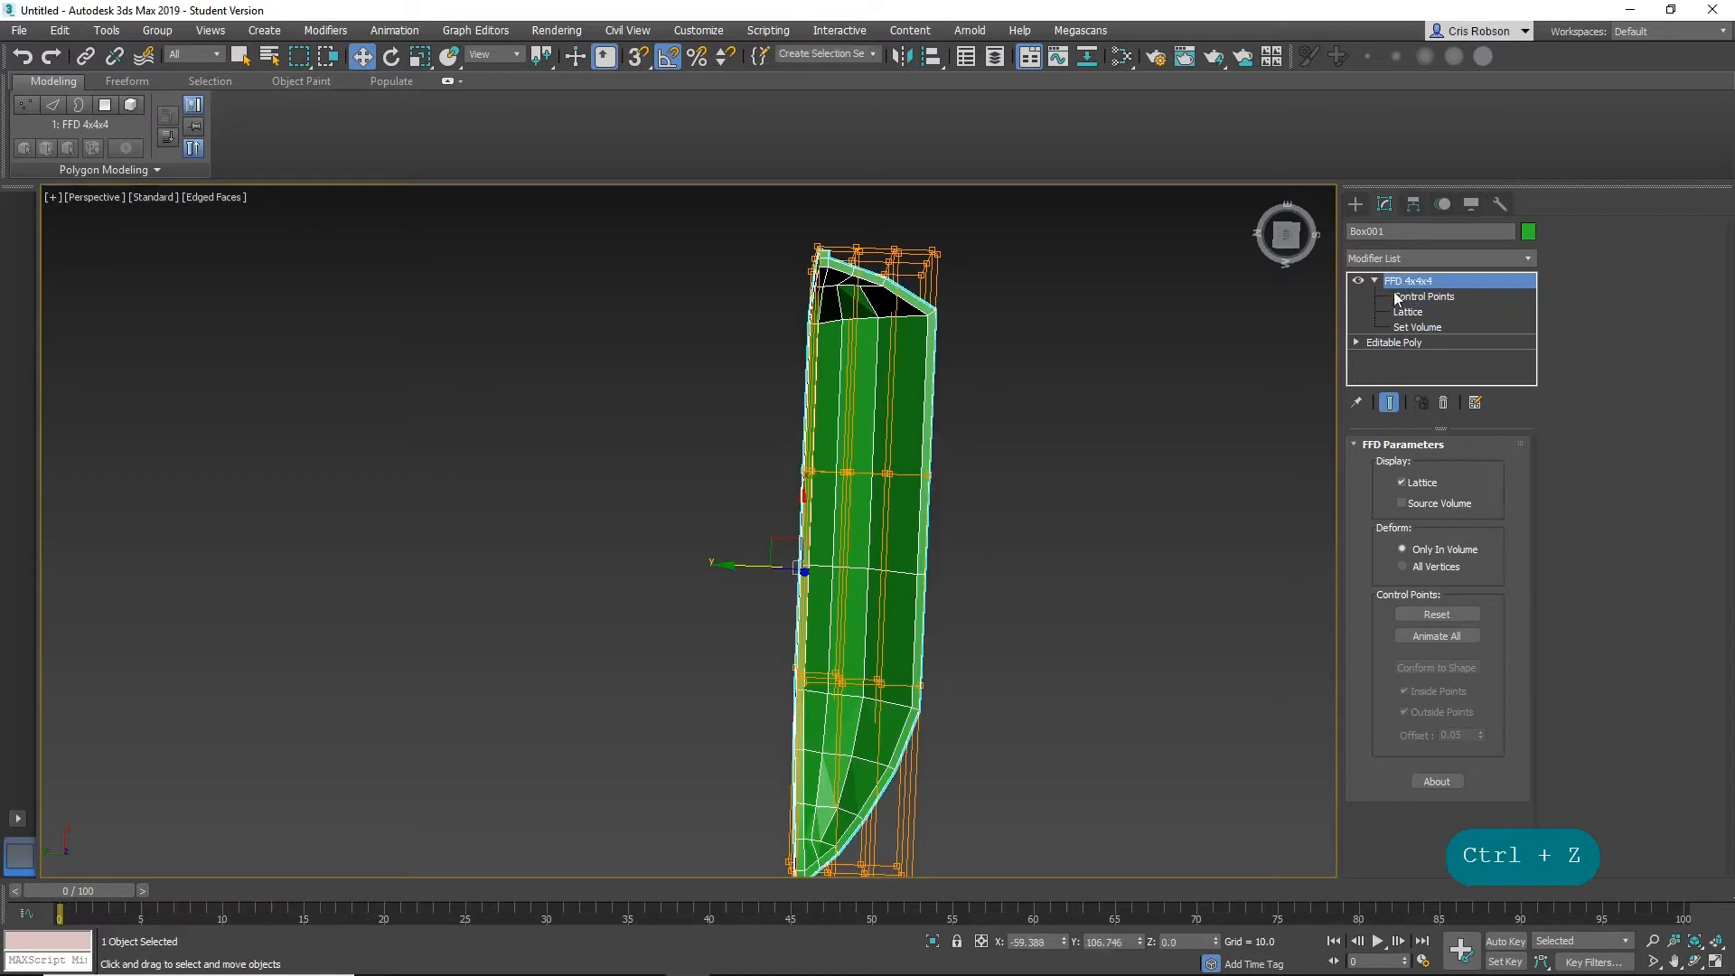
pyautogui.rightClick(907, 495)
pyautogui.moveTo(975, 677)
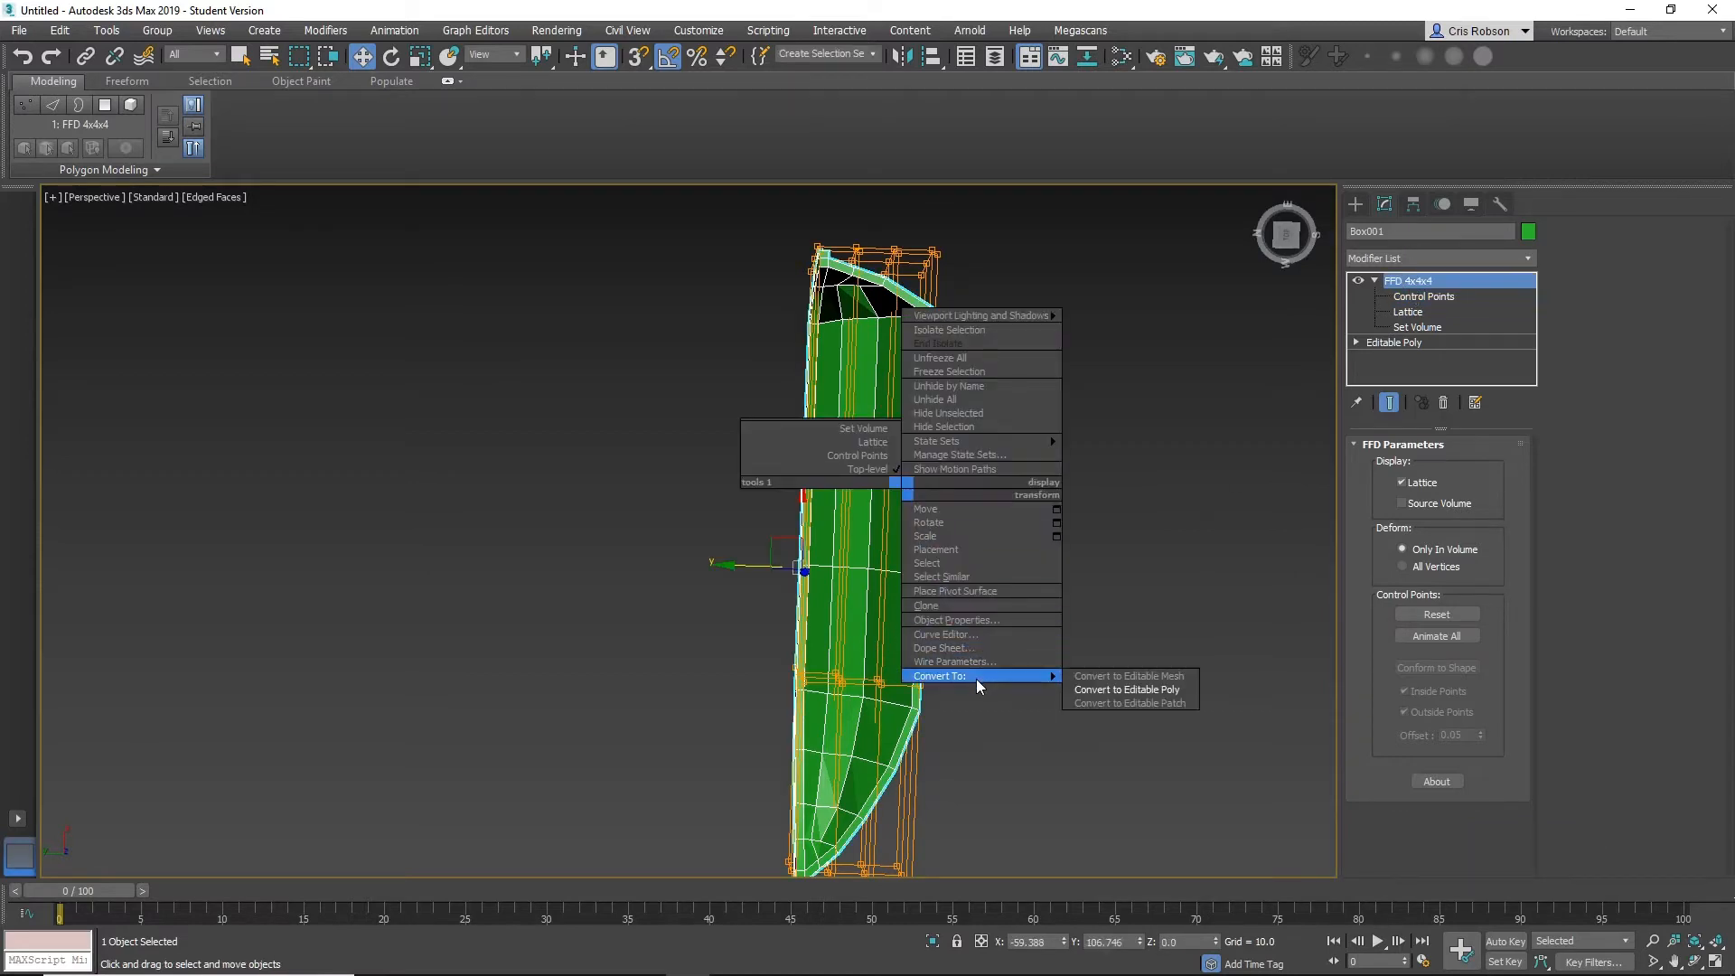
pyautogui.click(1136, 688)
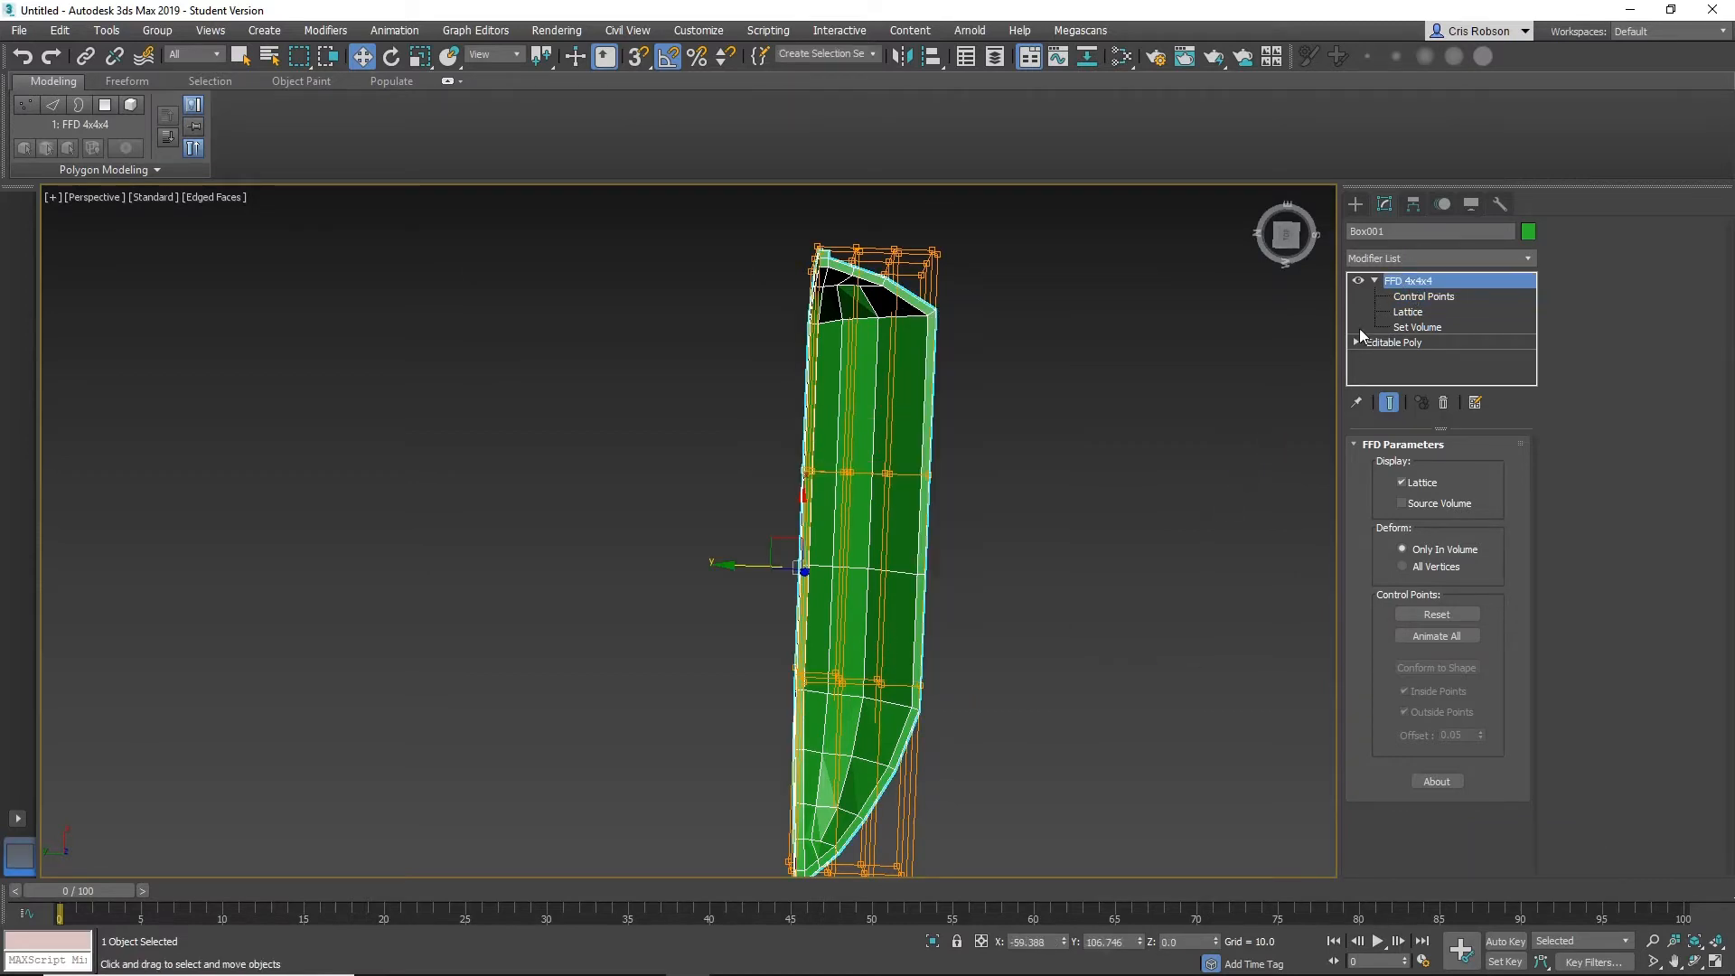
# Add an Edit Poly modifier to the hull on top of the existing FFD 4x4x4 modifier.
pyautogui.click(1374, 281)
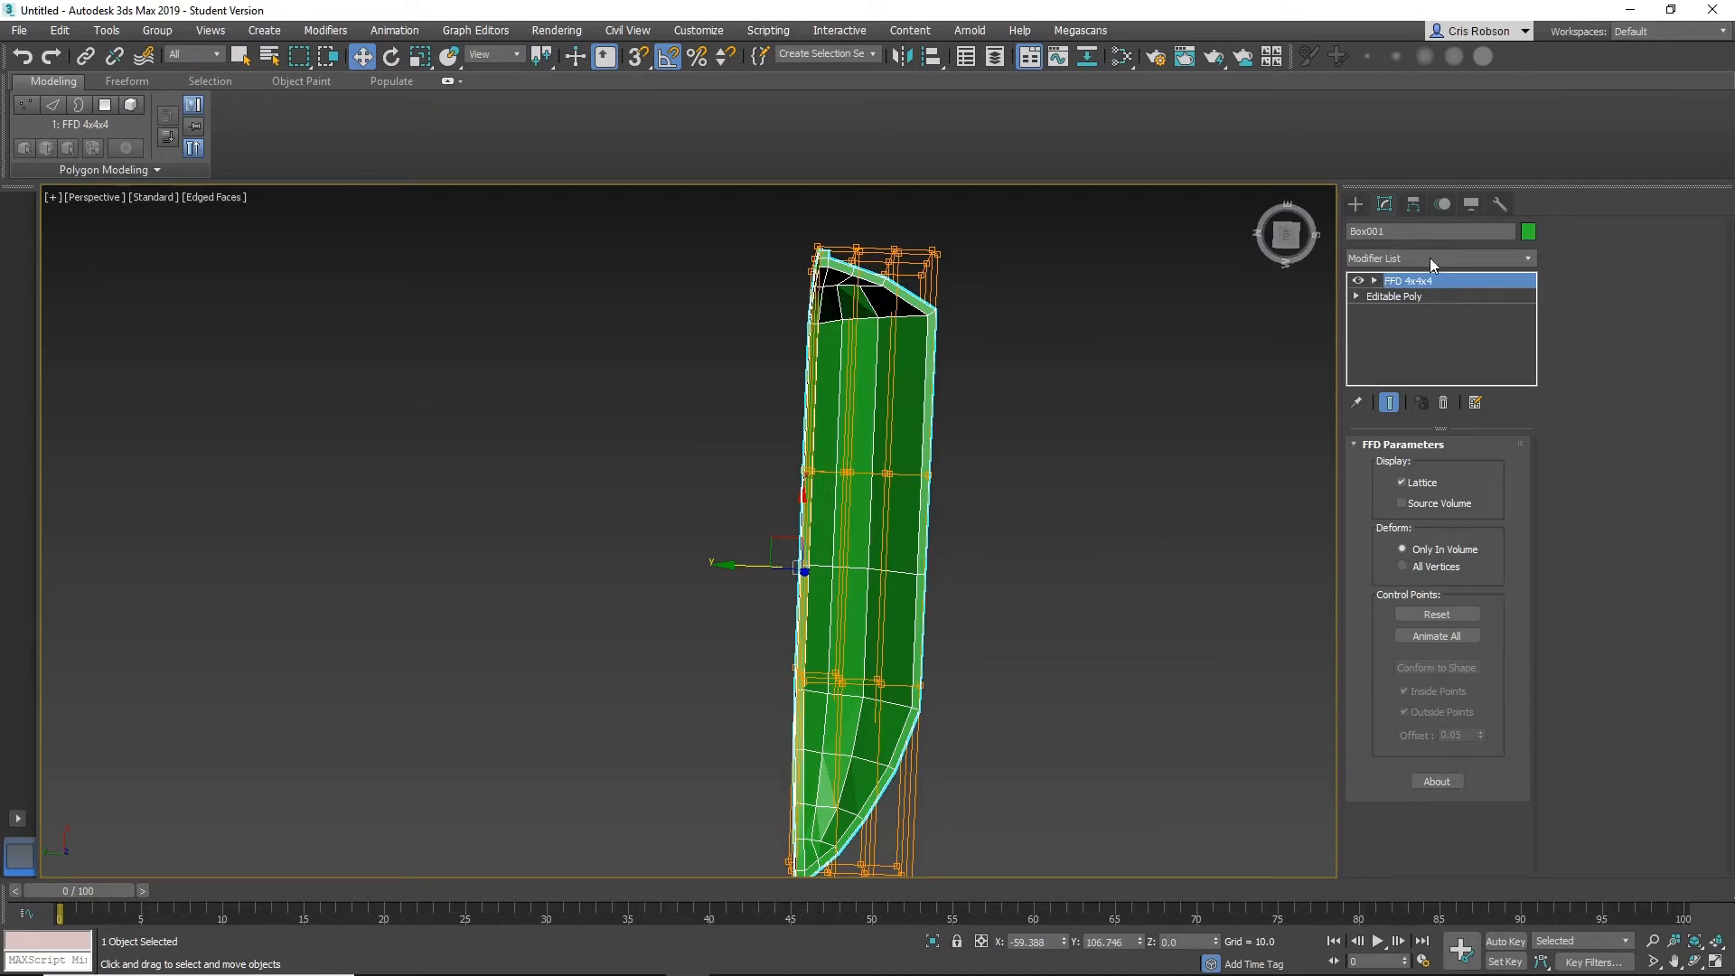
pyautogui.click(1429, 257)
pyautogui.press('e')
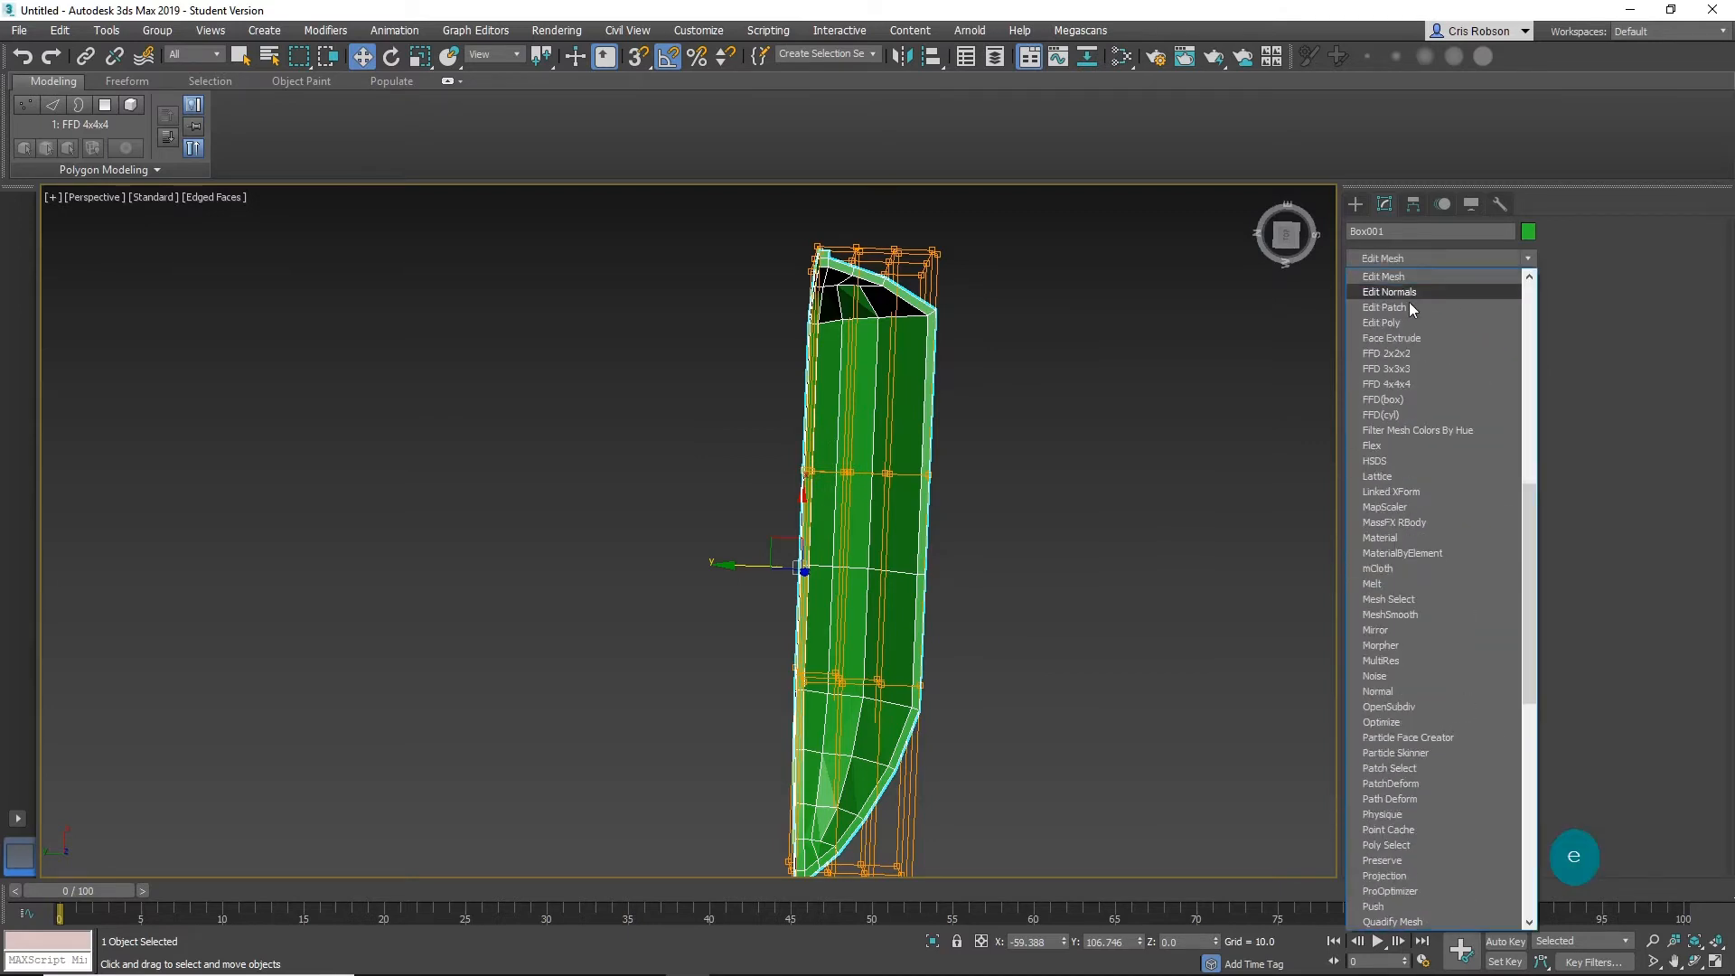
pyautogui.click(1402, 324)
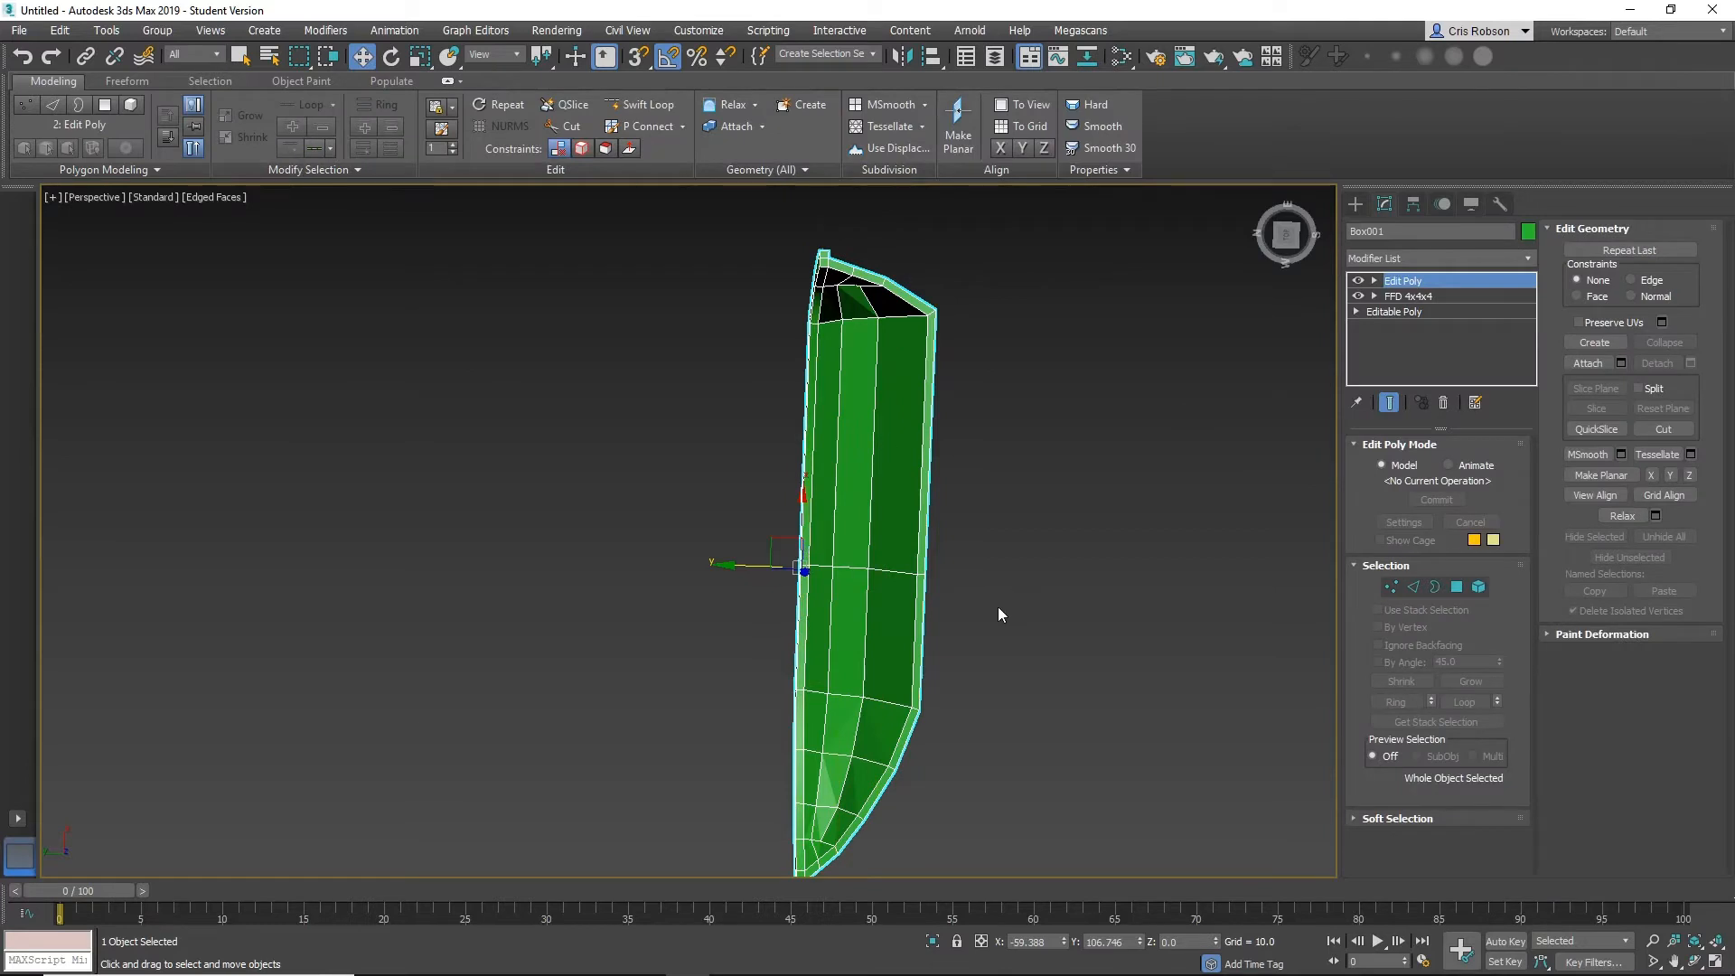
# Insert four crosswise edge loops with Swift Loop, three between the hull's middle and steeper end and one toward the pointed end, and leave edge editing.
pyautogui.keyDown('alt'); pyautogui.moveTo(1005, 615); pyautogui.dragTo(916, 469, button='middle'); pyautogui.keyUp('alt')
pyautogui.click(639, 104)
pyautogui.keyDown('alt'); pyautogui.moveTo(697, 251); pyautogui.dragTo(969, 524, button='middle'); pyautogui.keyUp('alt')
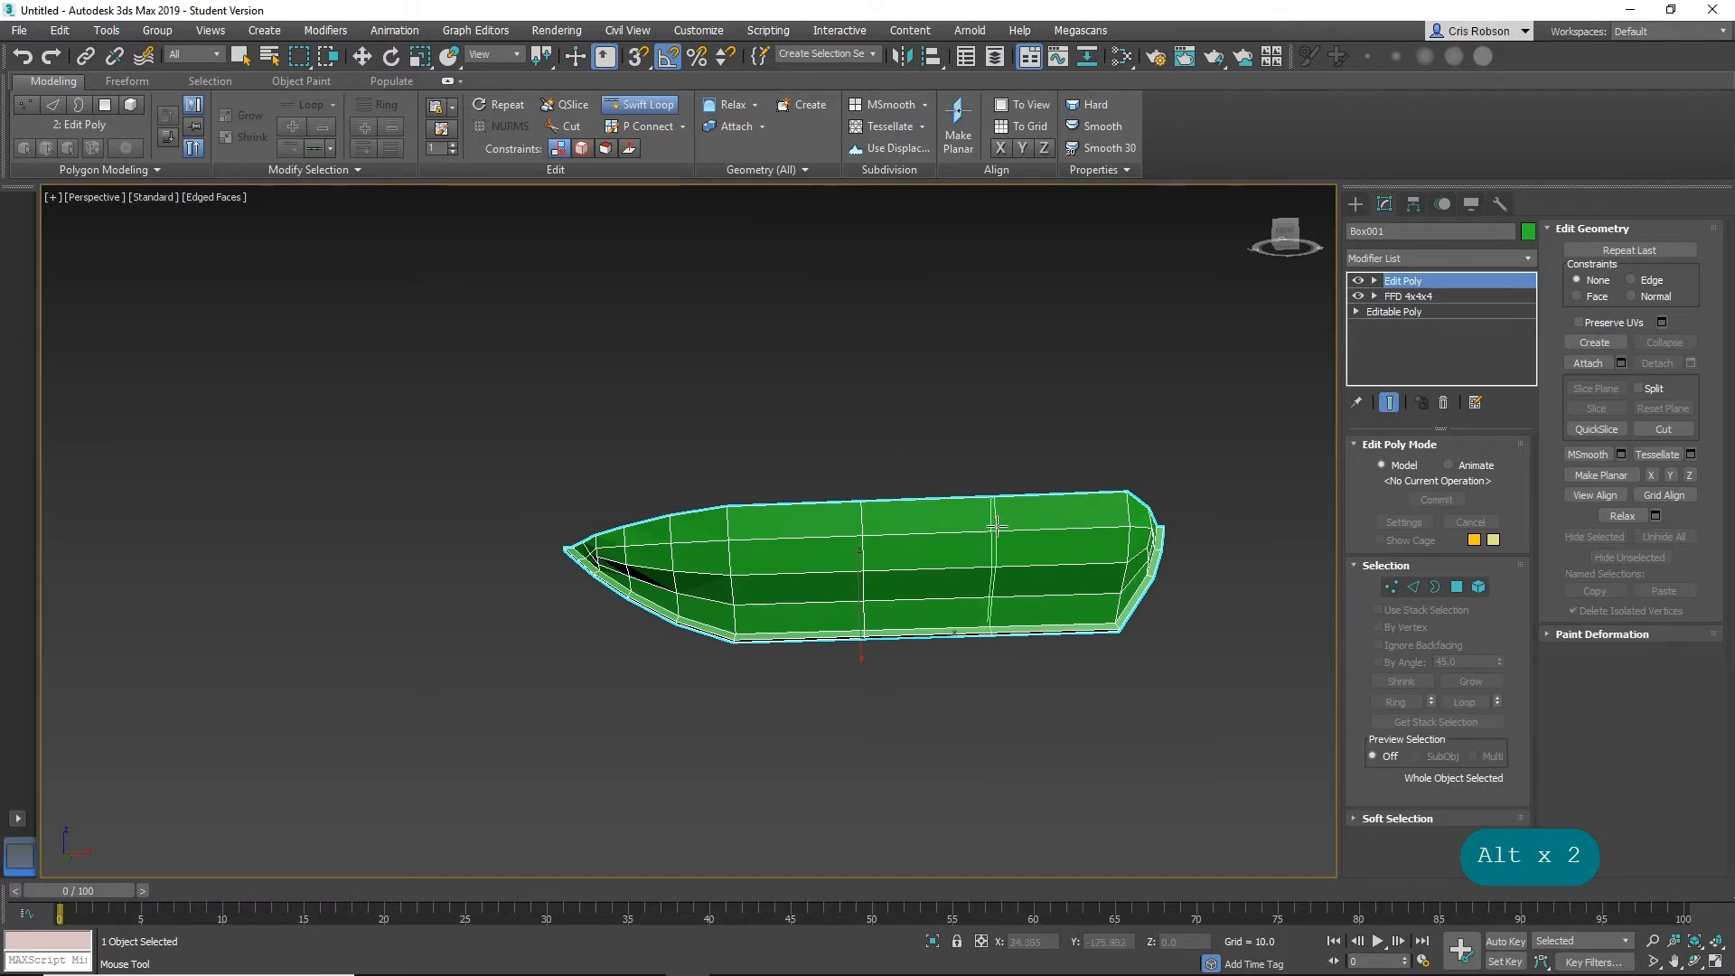
pyautogui.click(999, 527)
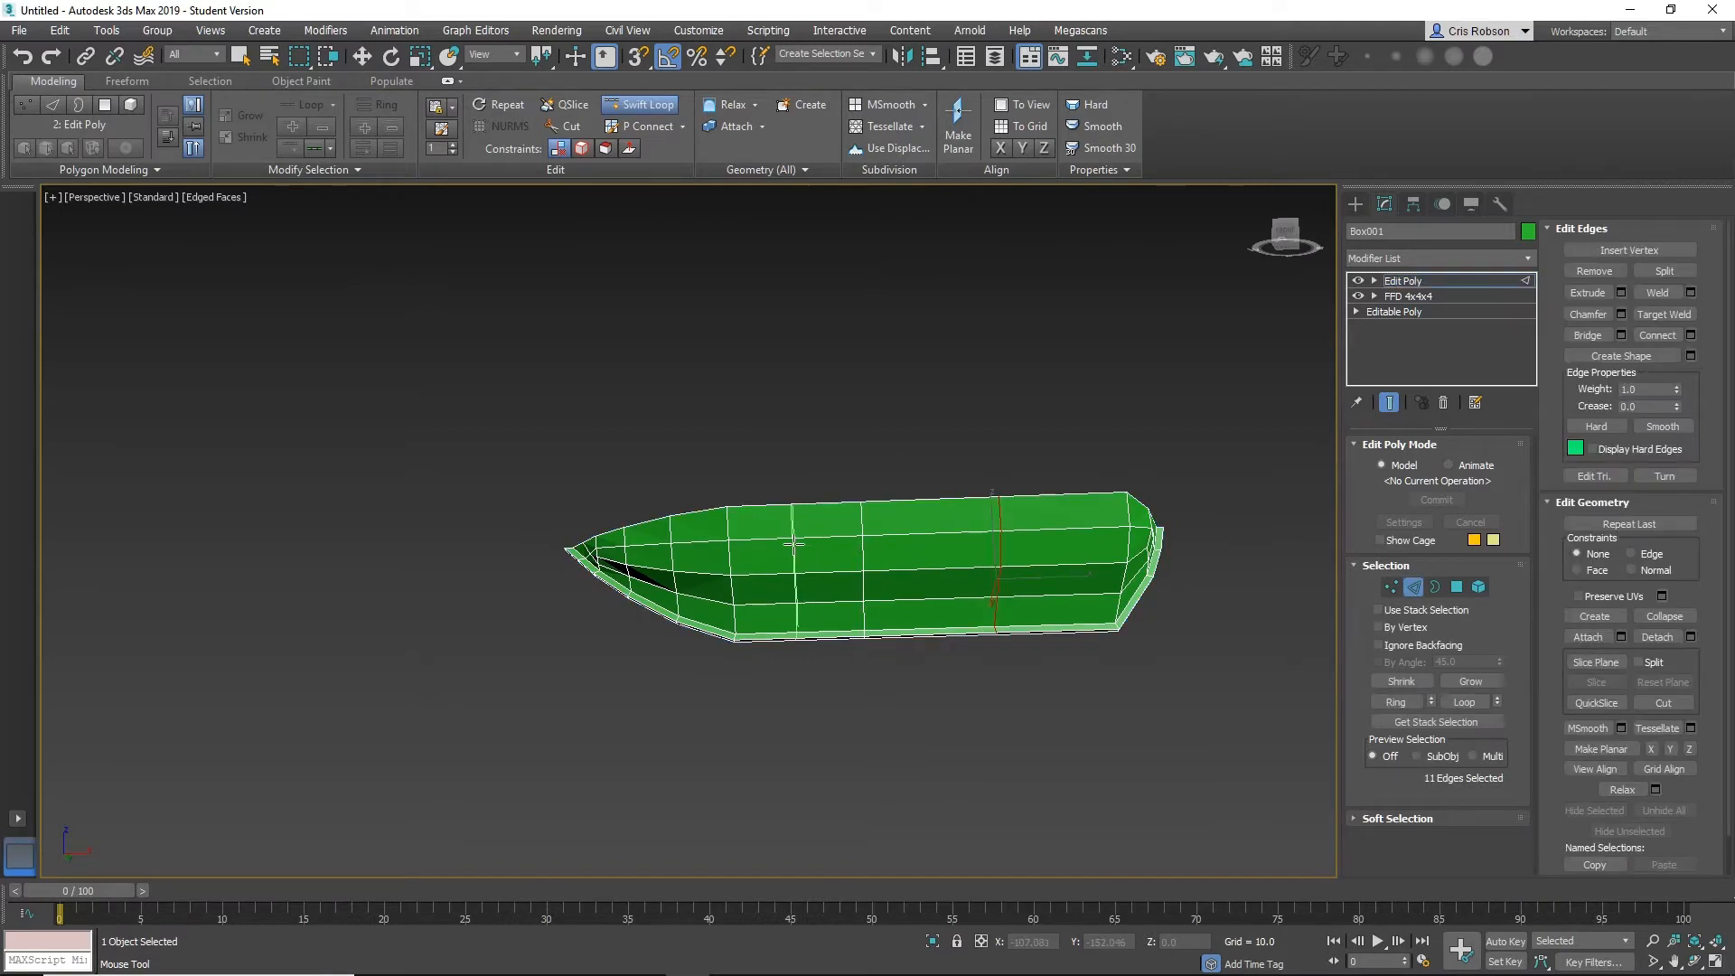
pyautogui.click(793, 544)
pyautogui.click(1068, 541)
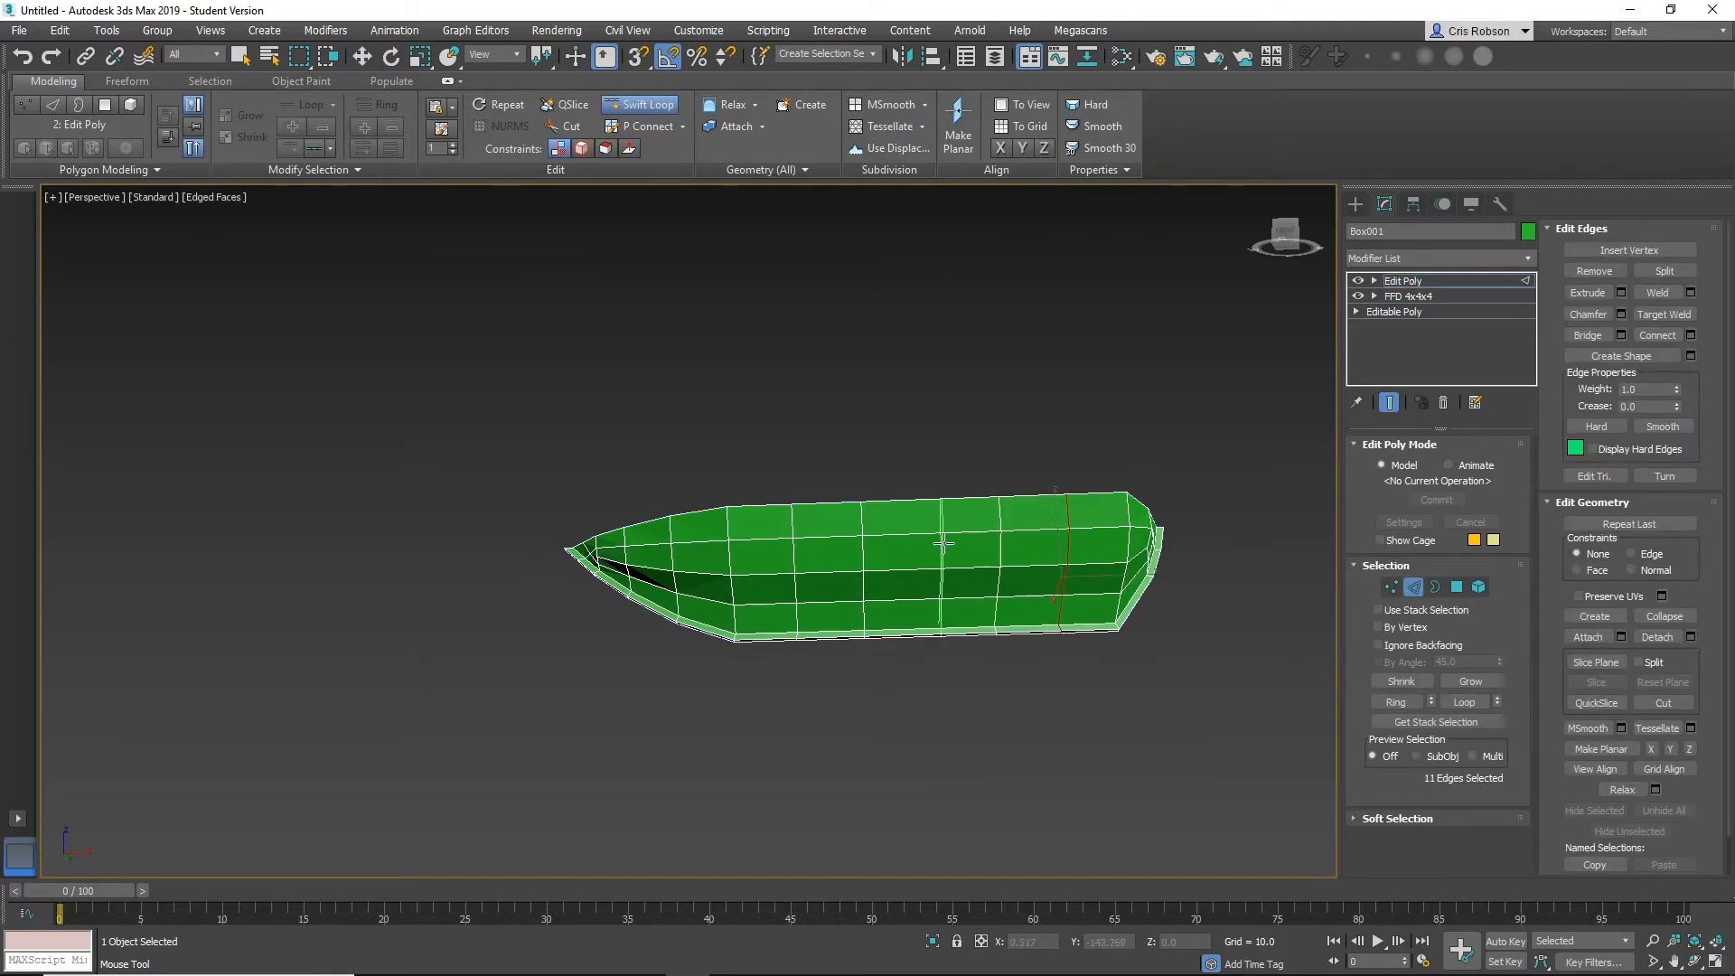
pyautogui.press('w')
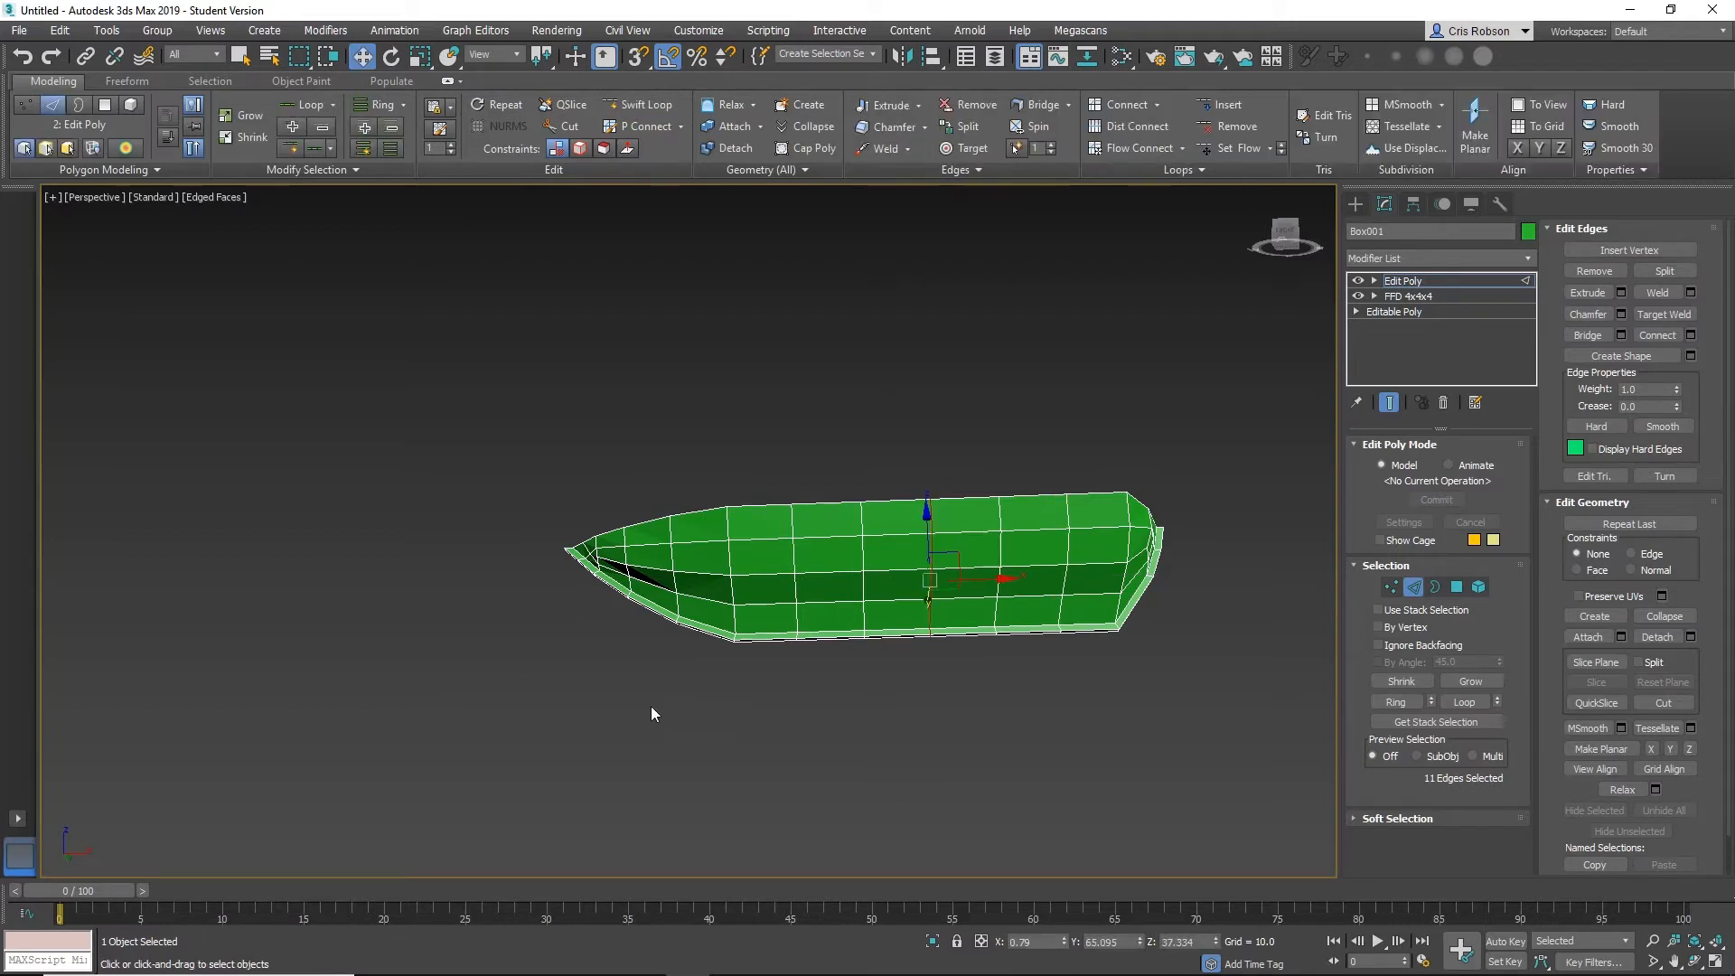
pyautogui.keyDown('alt'); pyautogui.moveTo(650, 708); pyautogui.dragTo(634, 759, button='middle'); pyautogui.keyUp('alt')
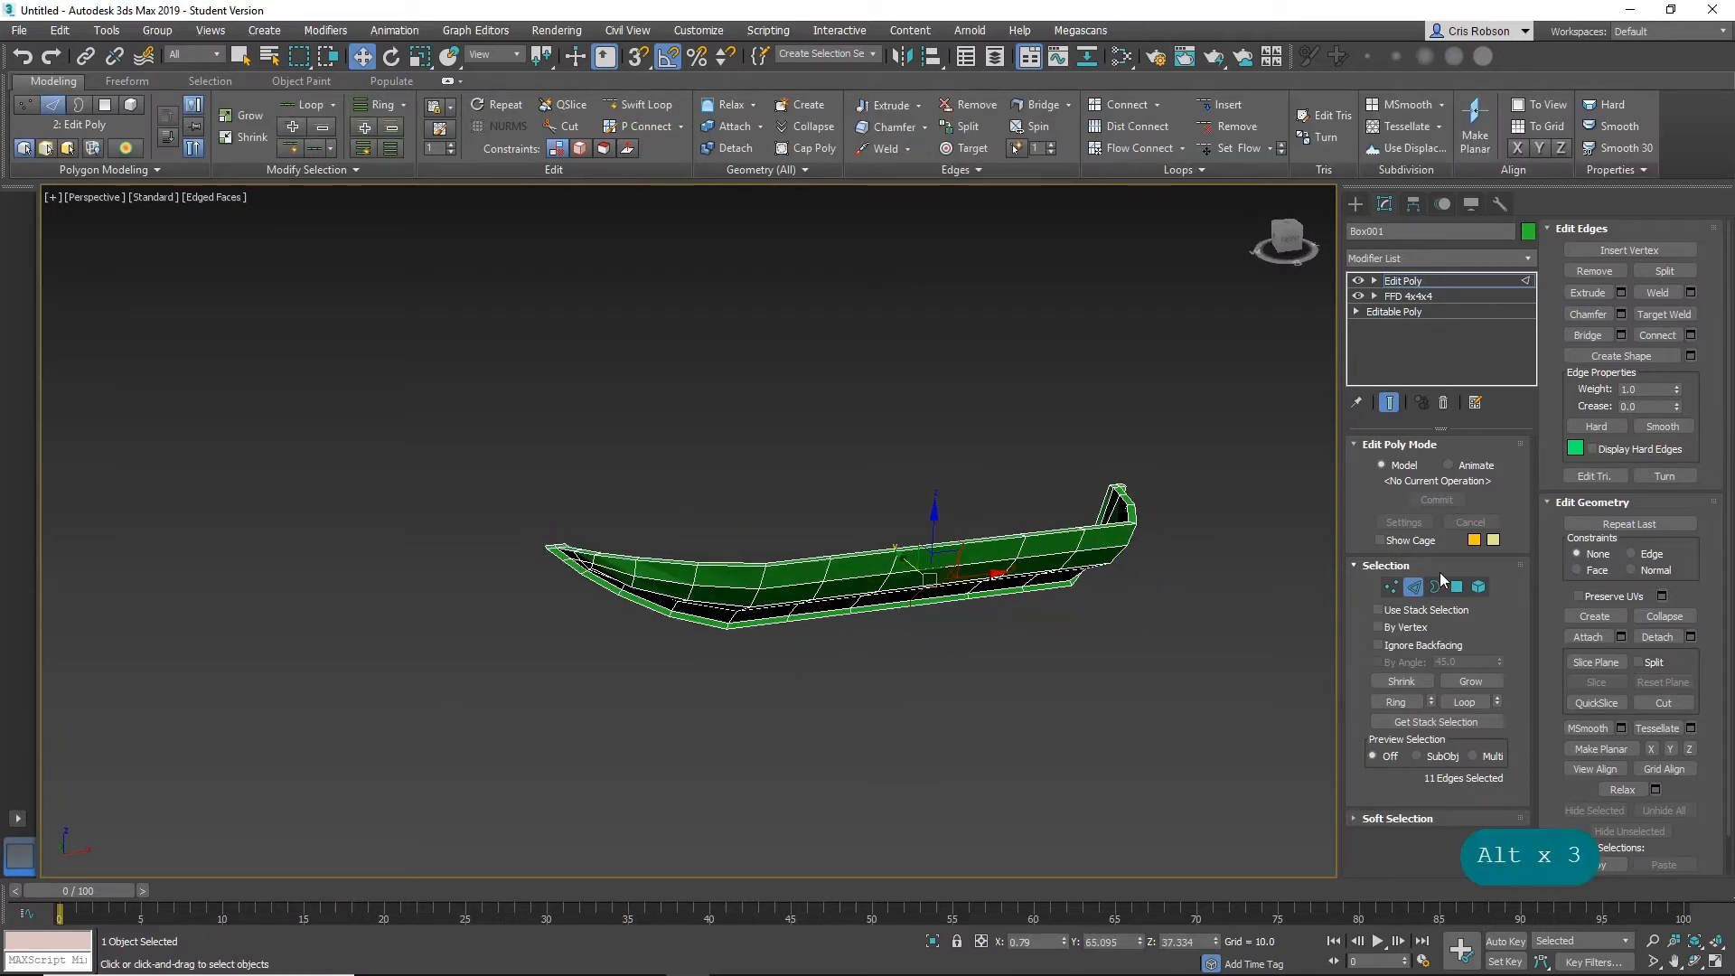
pyautogui.click(1413, 587)
# Apply a second FFD 4x4x4 modifier above the Edit Poly and enter its control-point editing.
pyautogui.click(1493, 260)
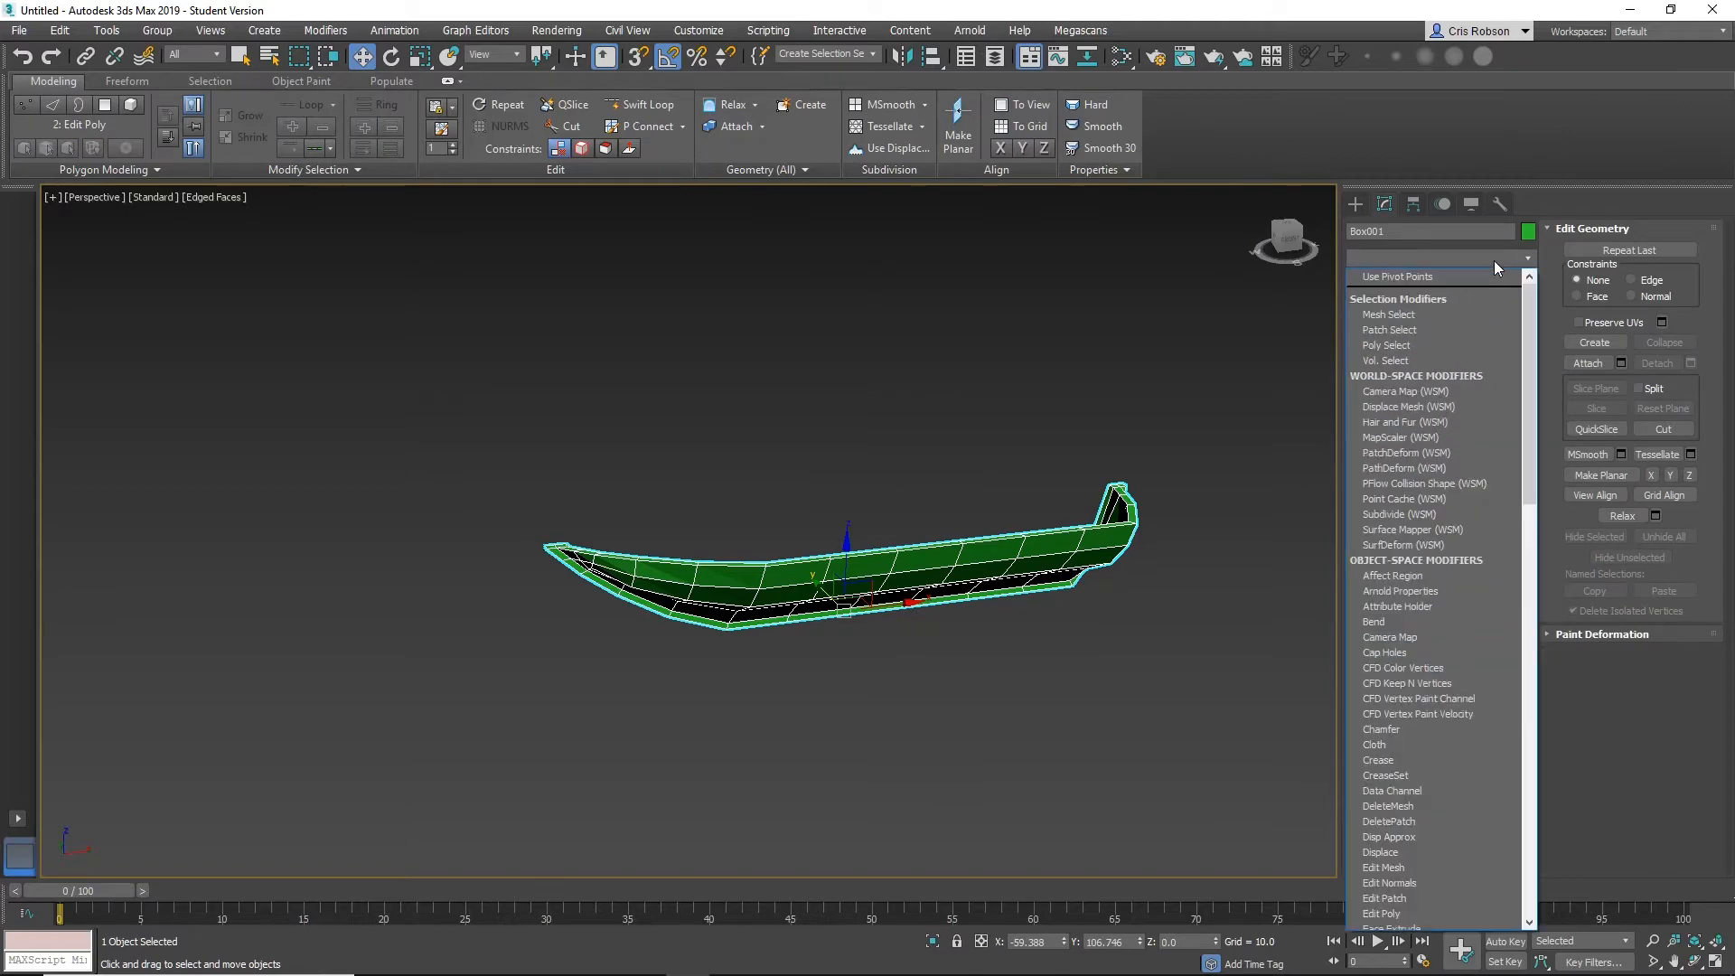
pyautogui.press('f')
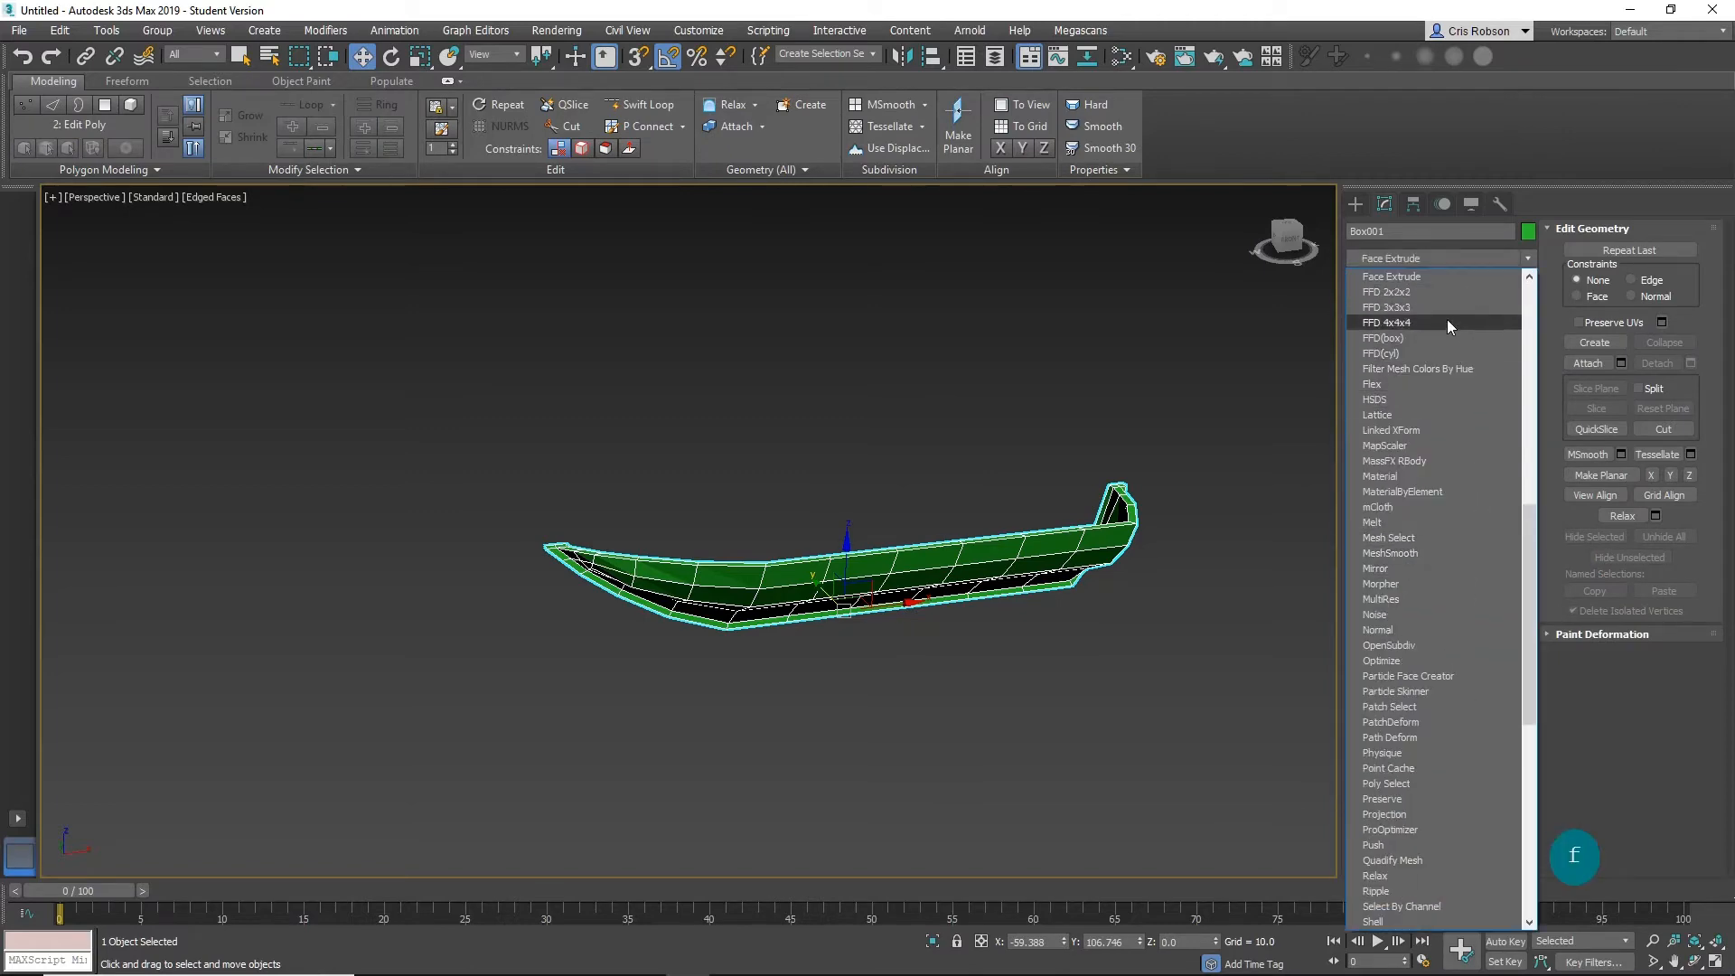
pyautogui.click(1446, 323)
pyautogui.keyDown('alt'); pyautogui.moveTo(971, 546); pyautogui.dragTo(700, 492, button='middle'); pyautogui.keyUp('alt')
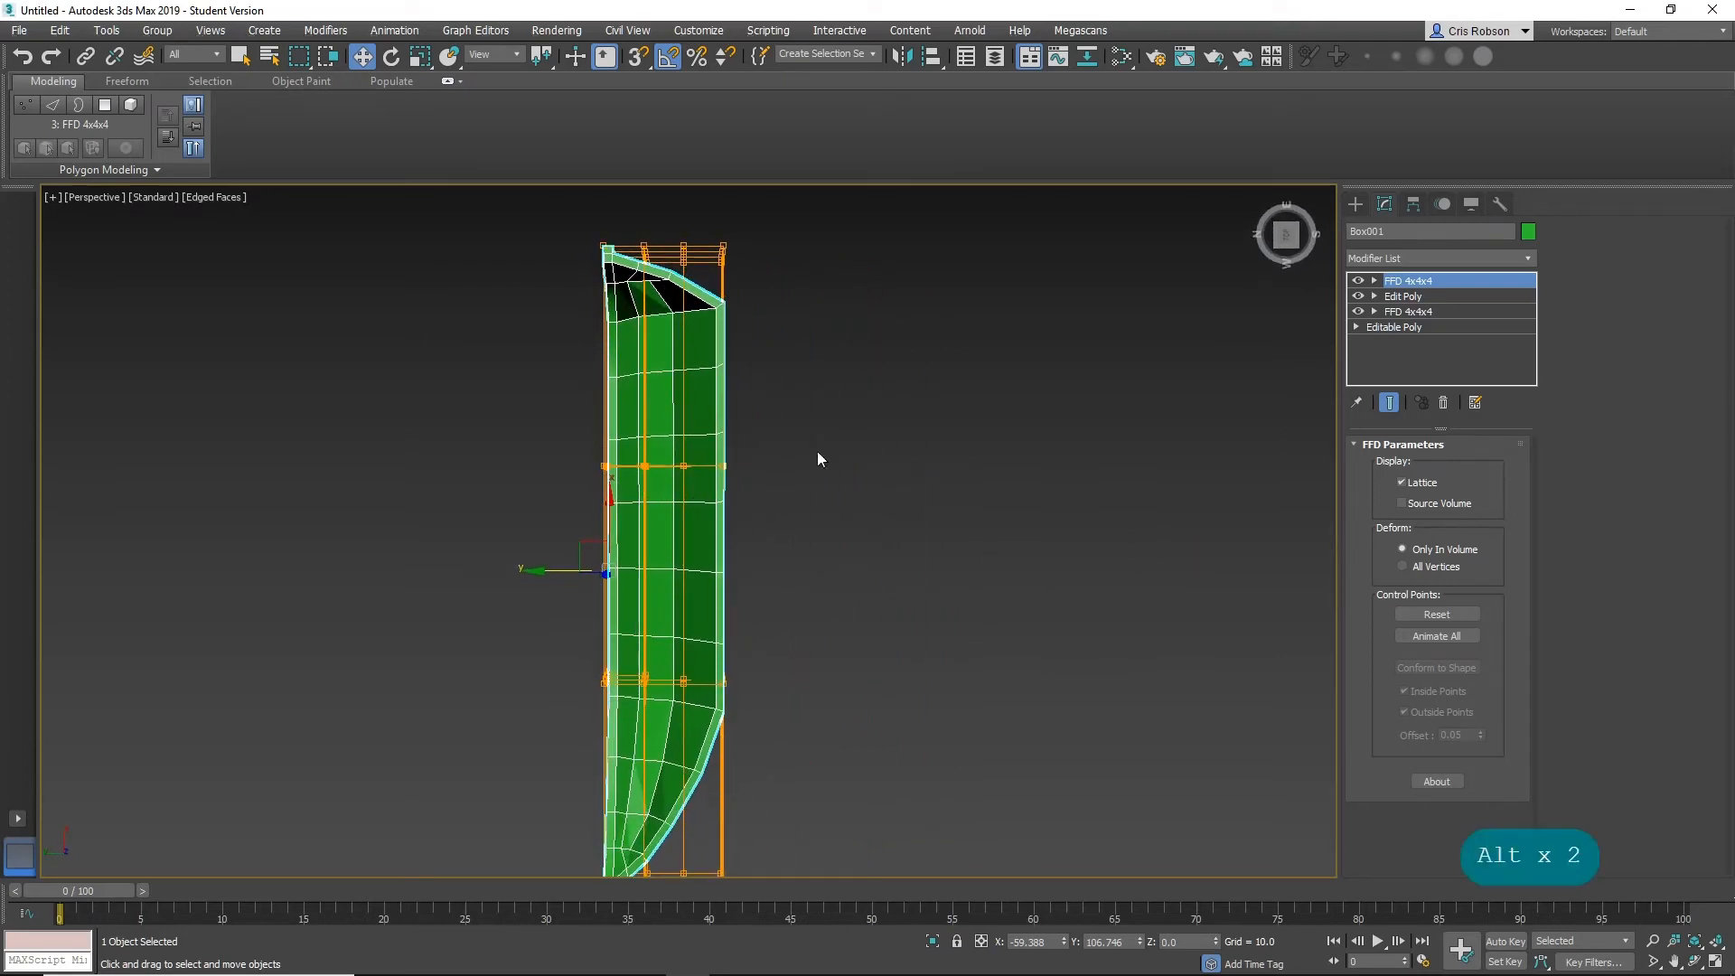
pyautogui.click(1374, 280)
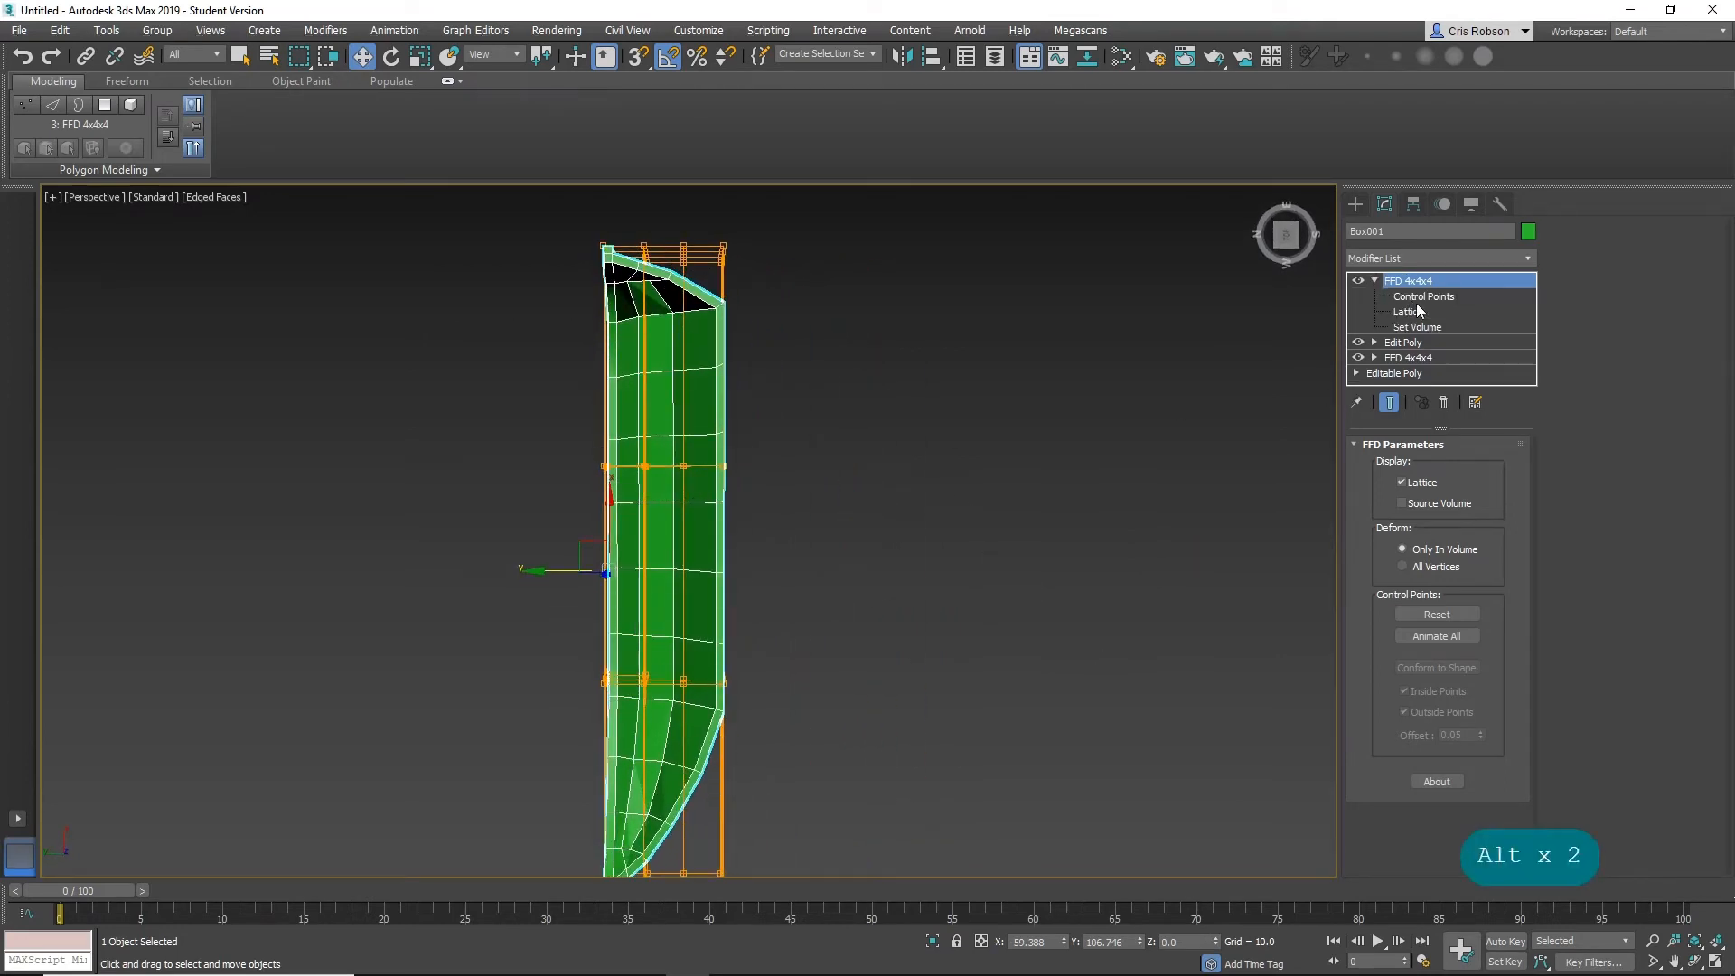
pyautogui.click(1421, 297)
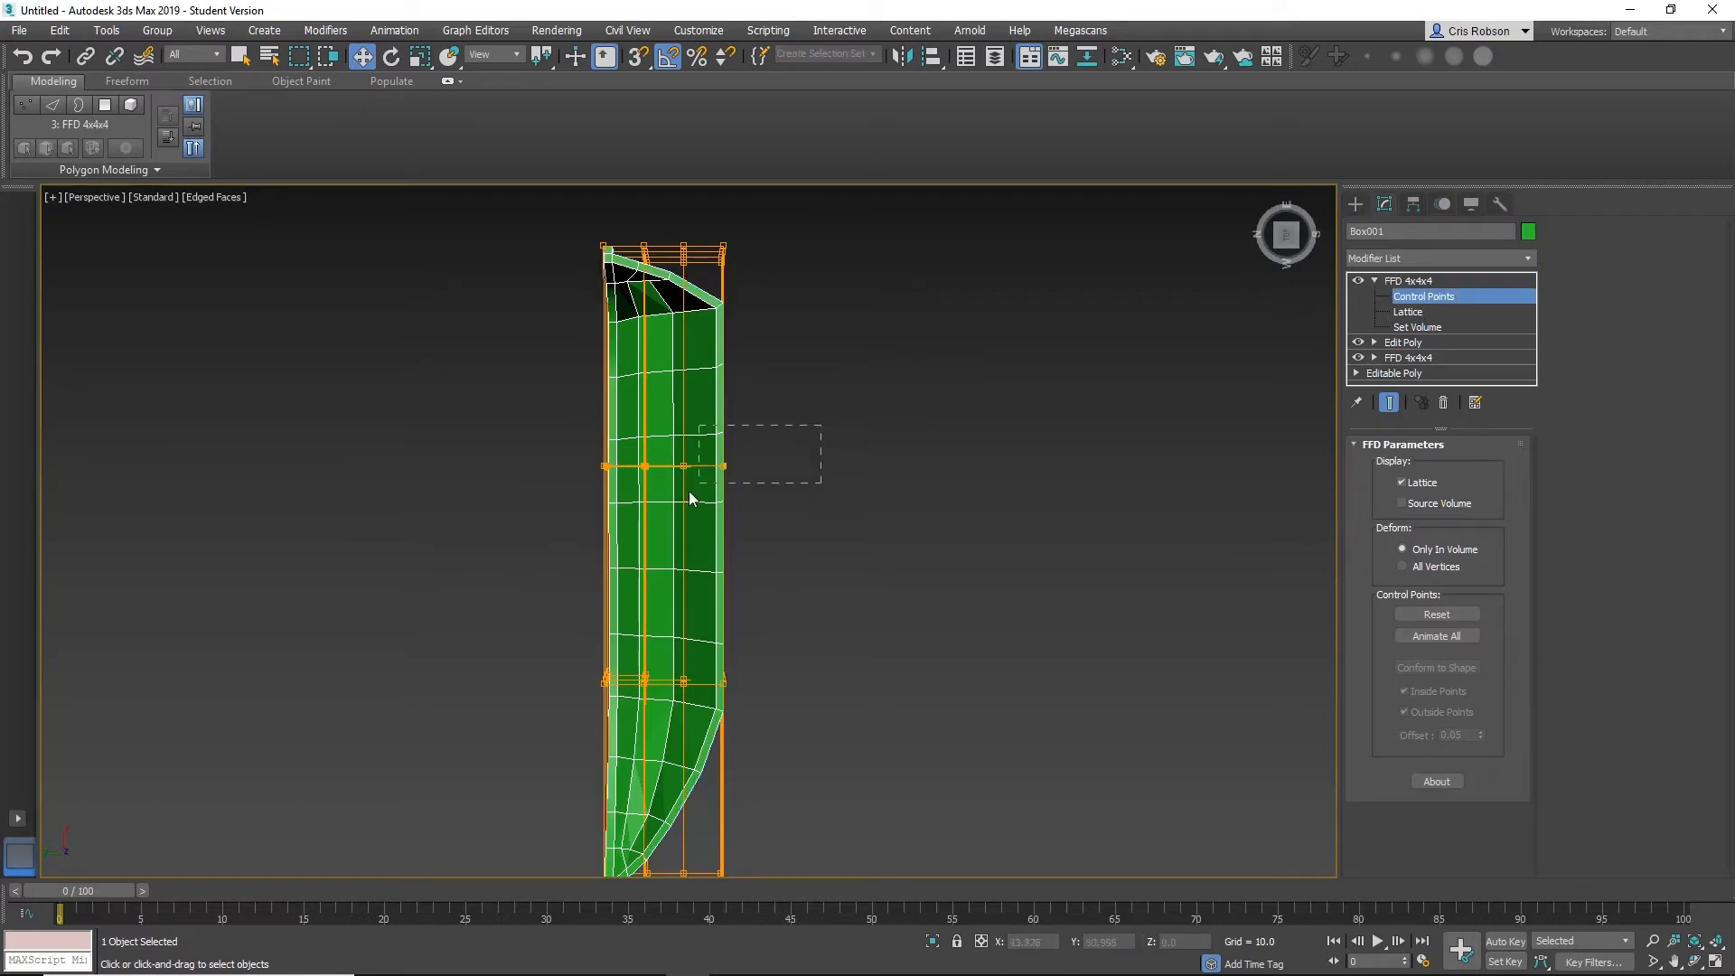
# Pull the outer two columns of control points in the lattice row nearer the steeper end outward along Y, after undoing a first try.
pyautogui.moveTo(623, 518); pyautogui.dragTo(648, 478)
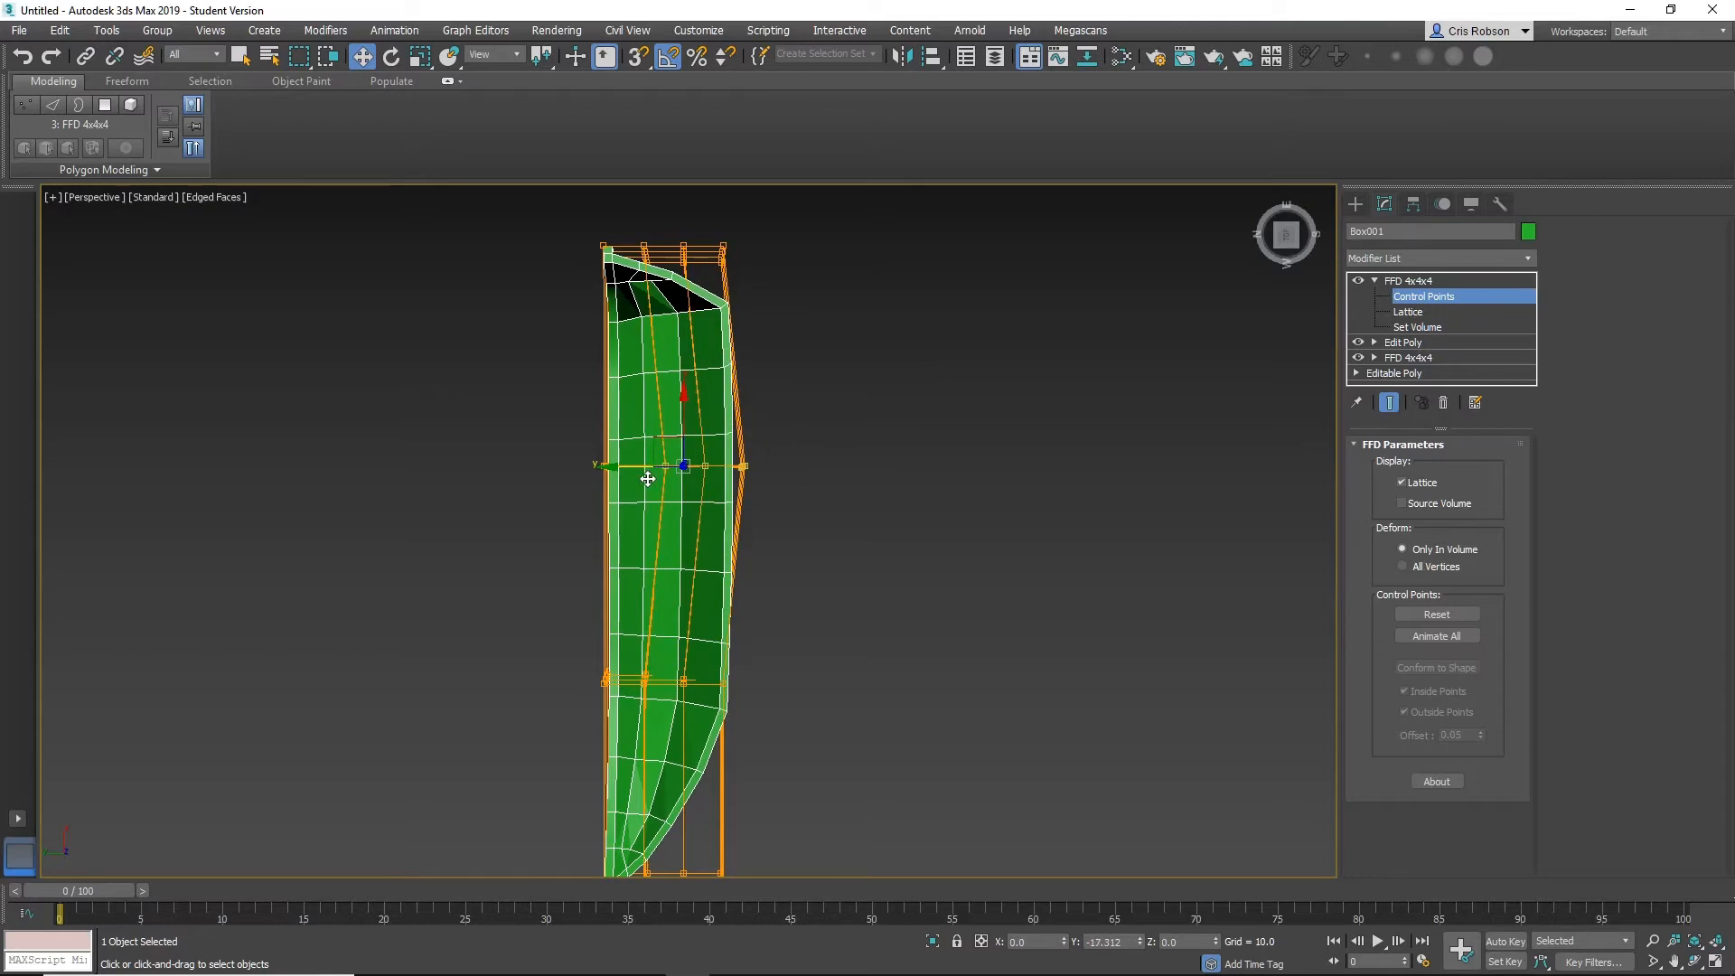
pyautogui.hotkey('ctrl', 'z')
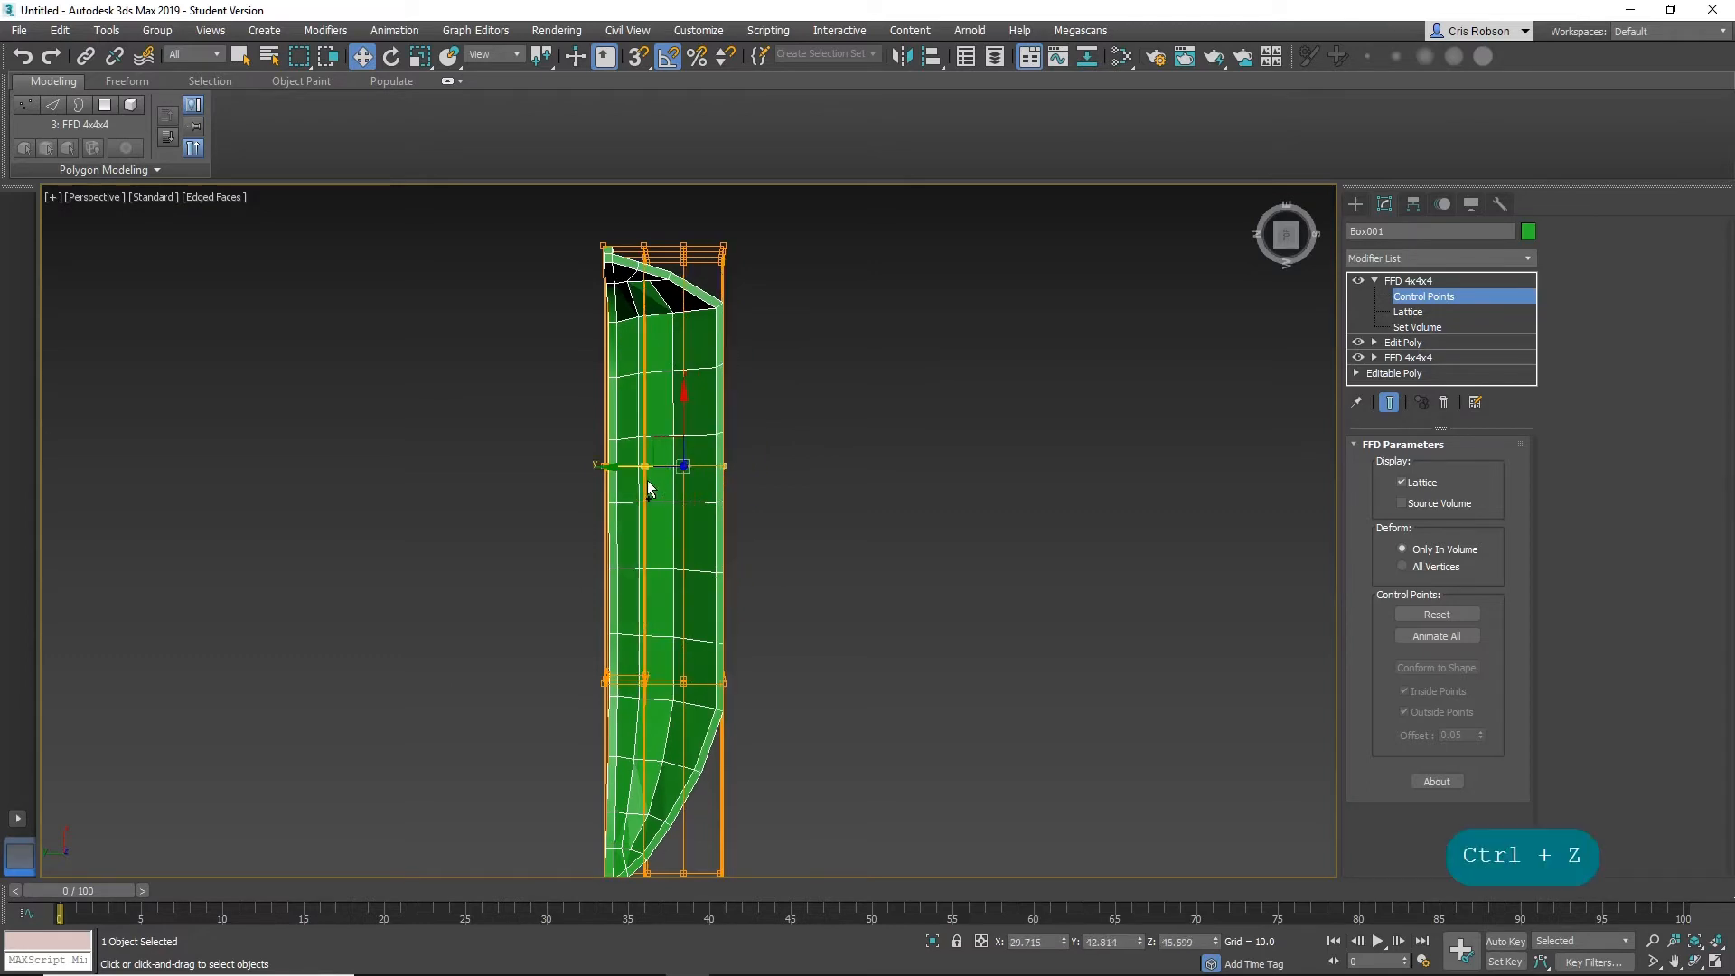
pyautogui.moveTo(778, 441); pyautogui.dragTo(715, 466)
pyautogui.click(799, 449)
# Pull the outer two columns of control points in the lattice row nearer the pointed end slightly outward along Y.
pyautogui.moveTo(890, 684); pyautogui.dragTo(924, 511, button='middle')
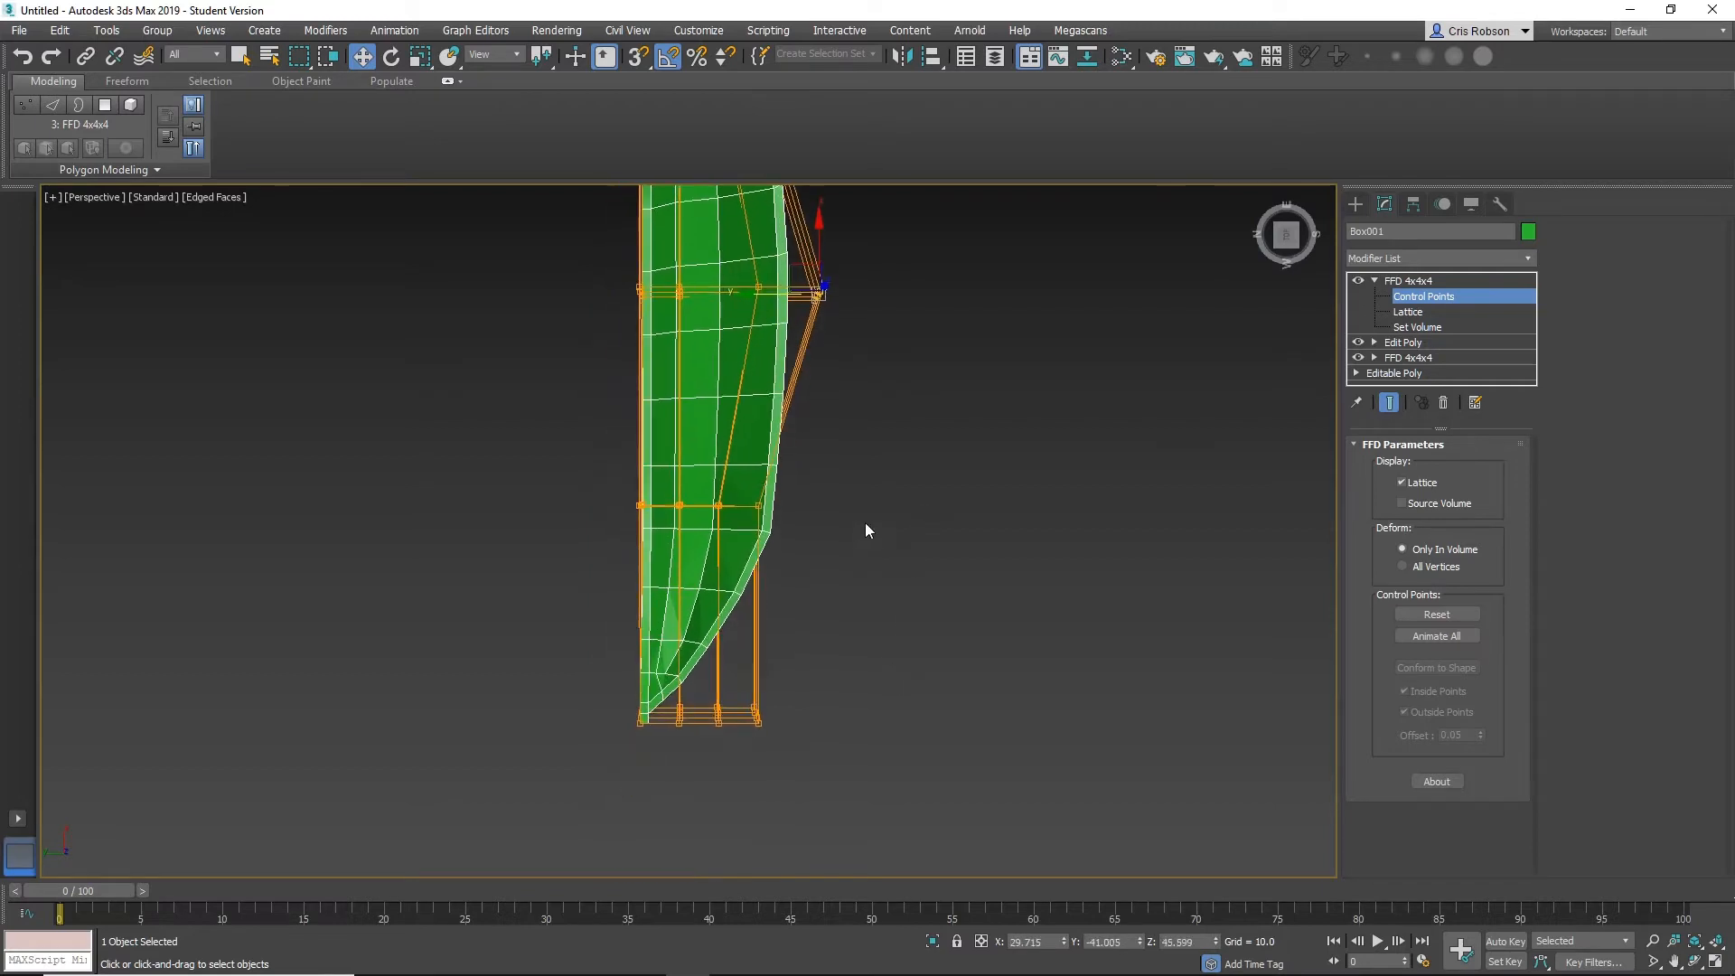
pyautogui.click(824, 480)
pyautogui.moveTo(704, 540); pyautogui.dragTo(728, 505)
pyautogui.click(824, 501)
pyautogui.click(869, 524)
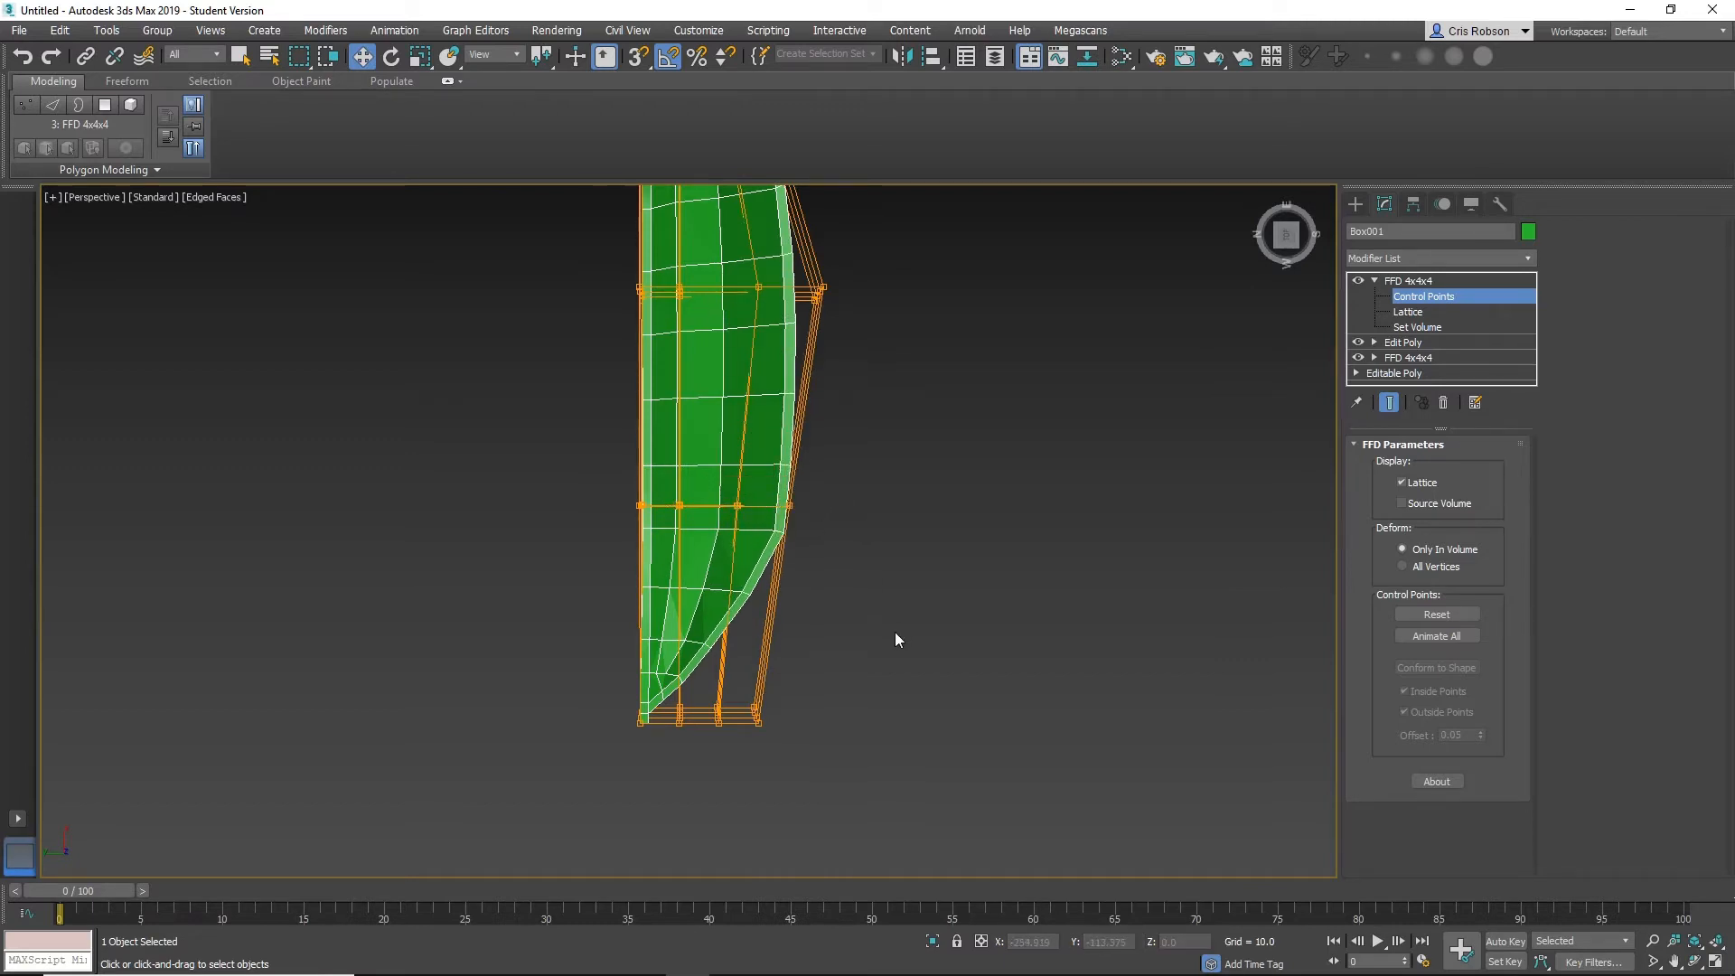
# Shift the outer corner control points at the pointed end slightly toward the hull's middle, and leave control-point editing.
pyautogui.moveTo(747, 693); pyautogui.dragTo(745, 666)
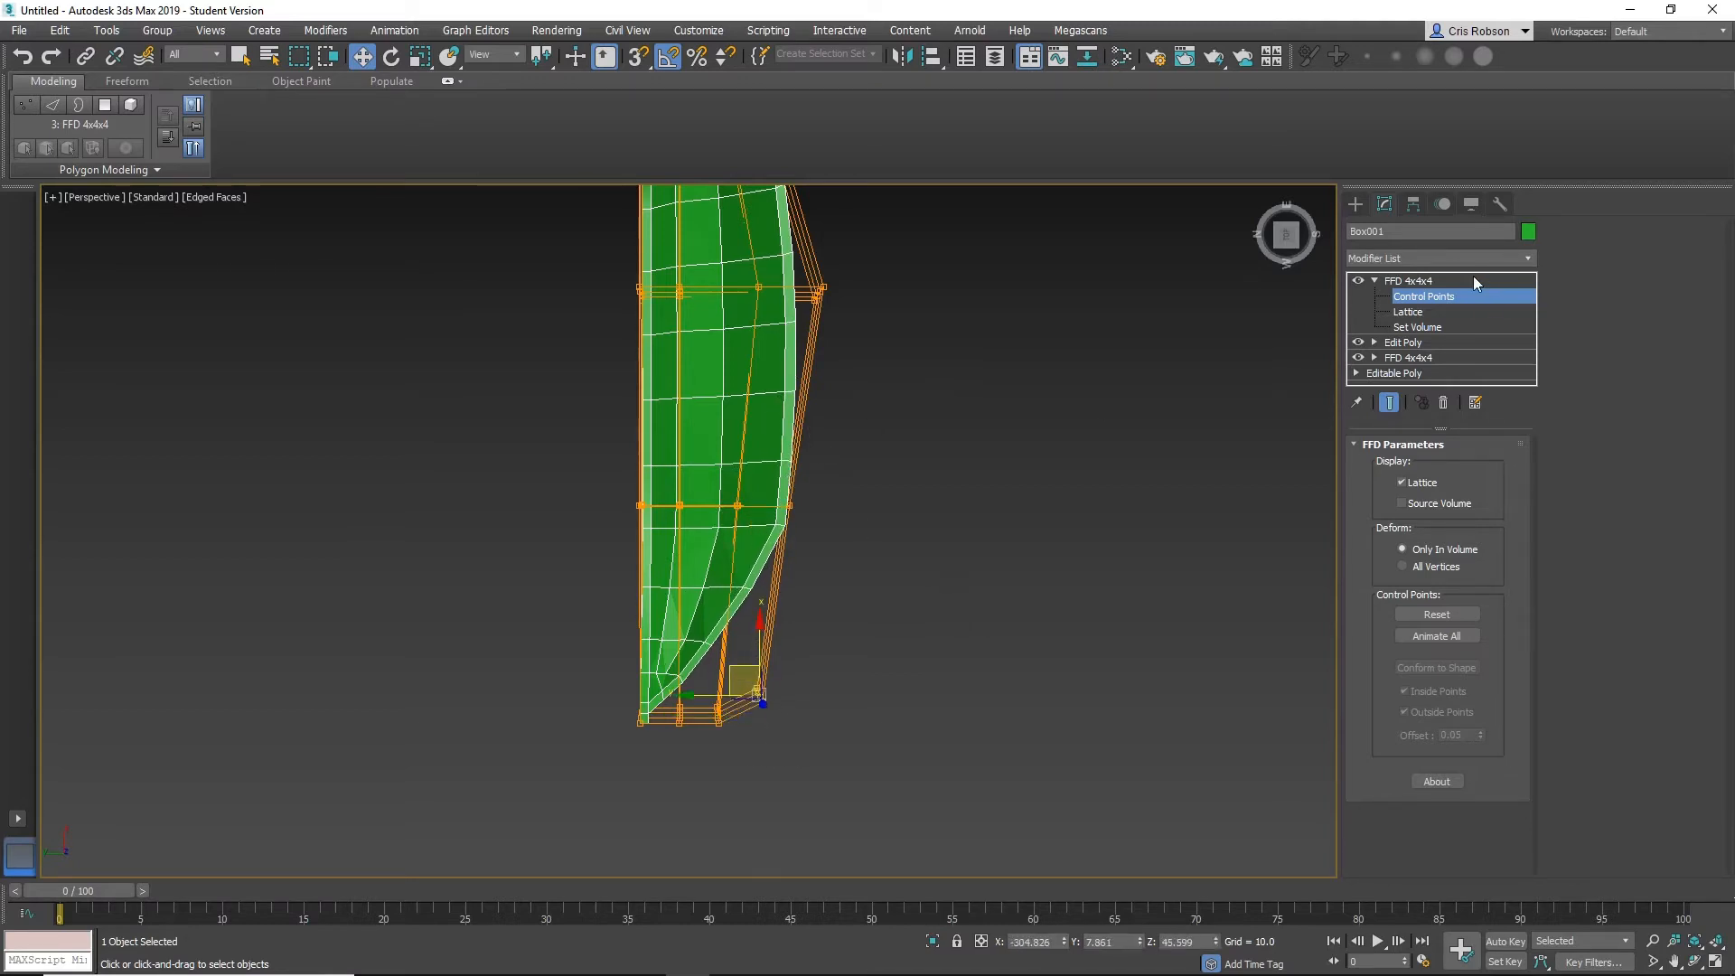
pyautogui.click(1457, 295)
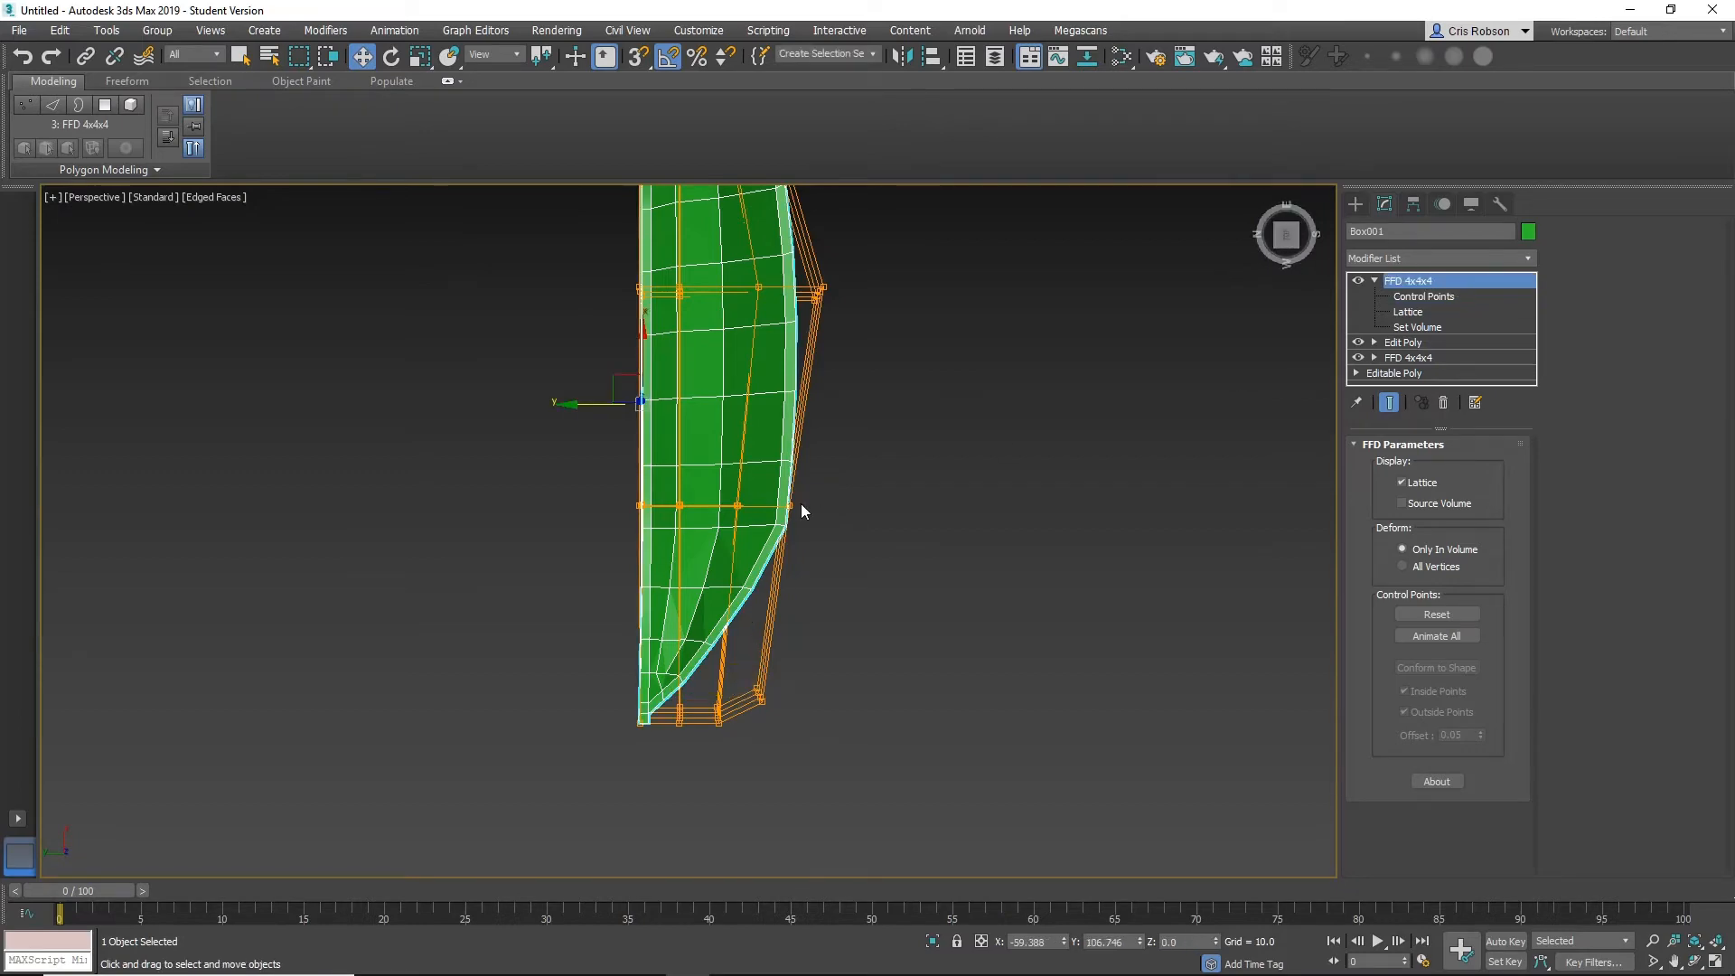
pyautogui.keyDown('alt'); pyautogui.moveTo(846, 593); pyautogui.dragTo(996, 470, button='middle'); pyautogui.keyUp('alt')
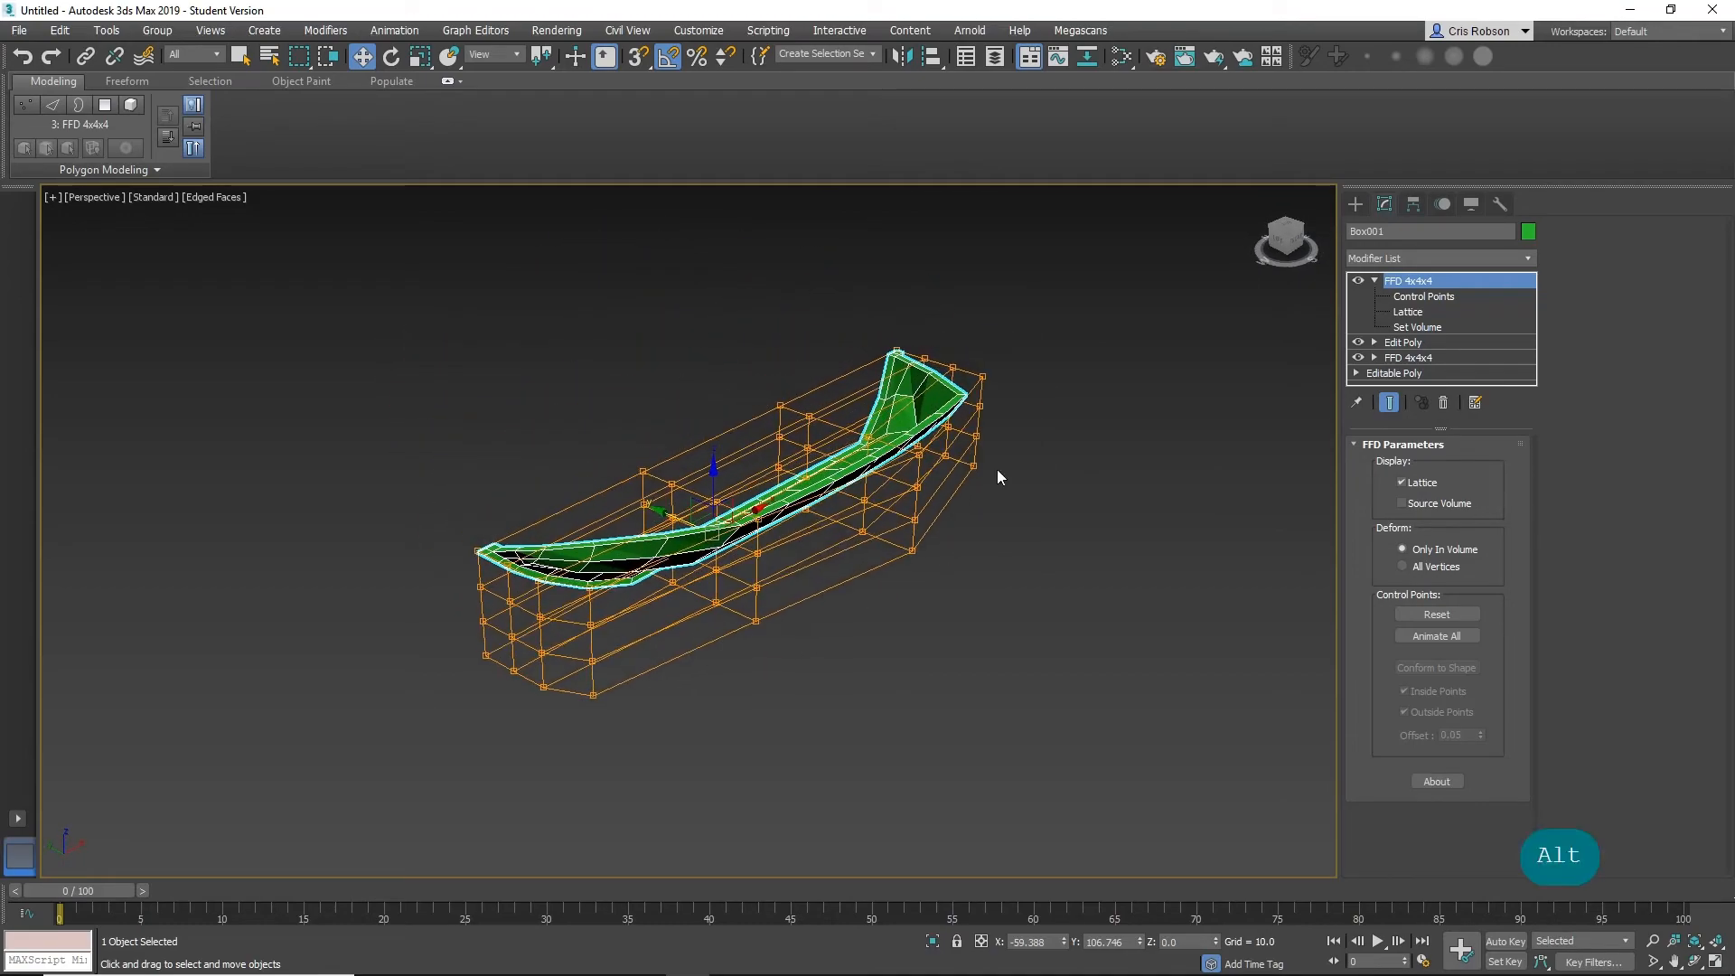
# Browse the available object-space modifiers for the hull.
pyautogui.click(1373, 281)
pyautogui.click(1410, 262)
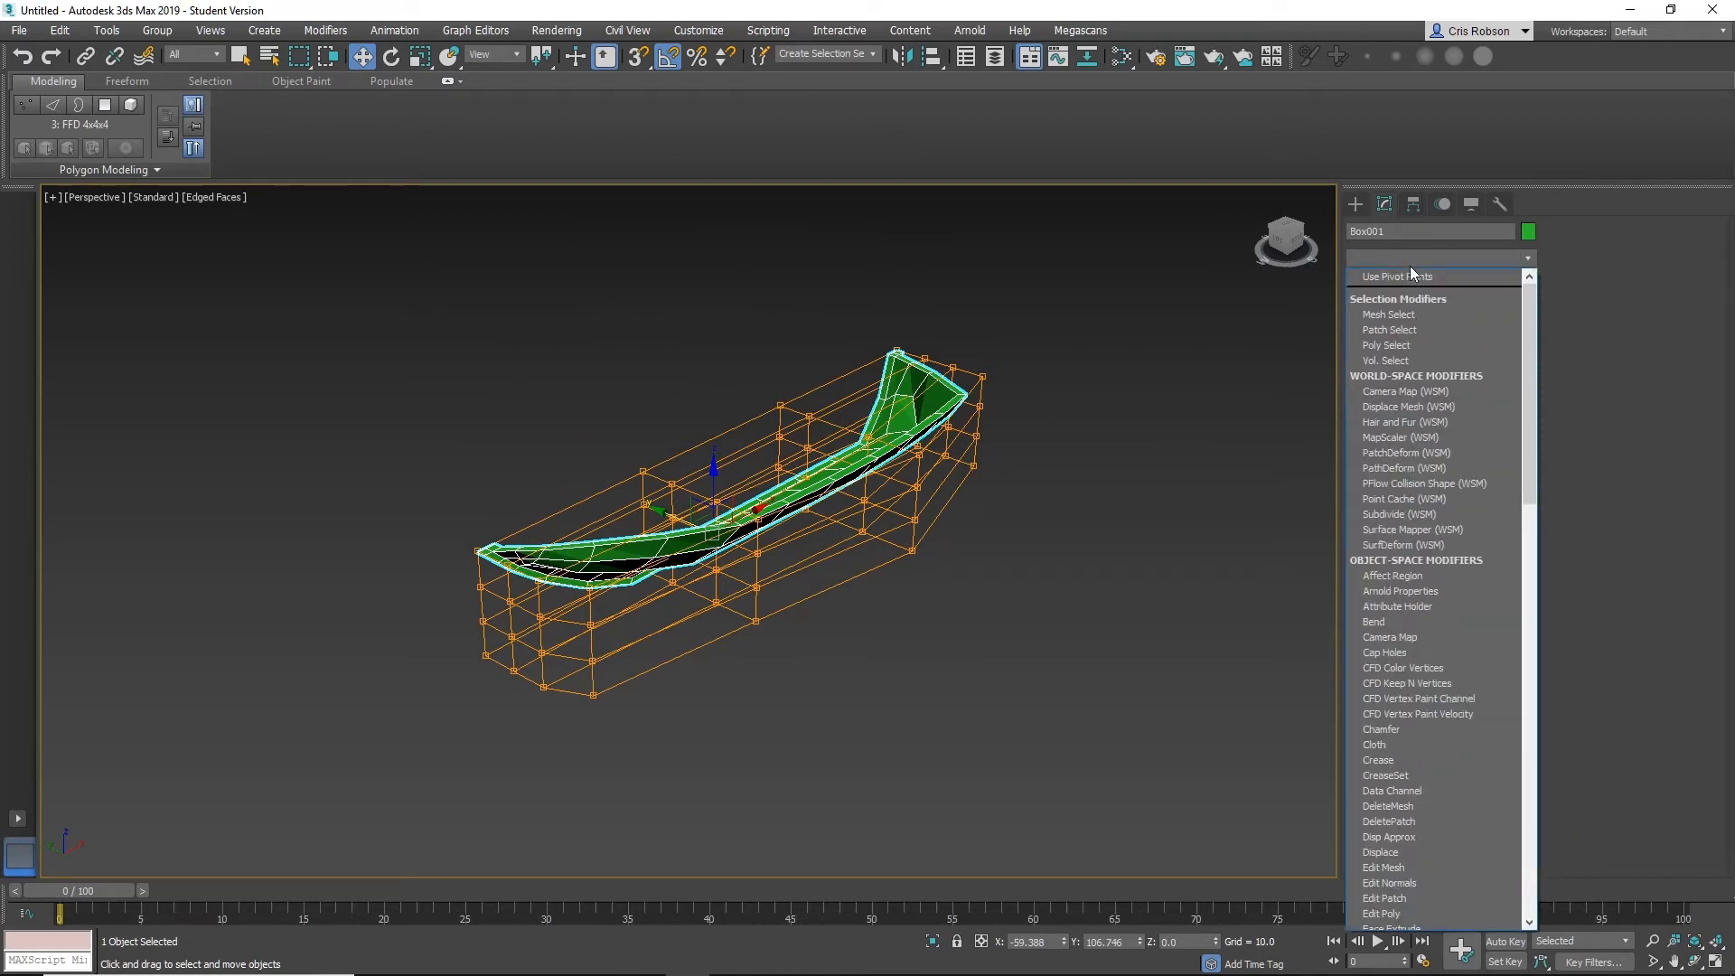
pyautogui.scroll(-5, 1451, 471)
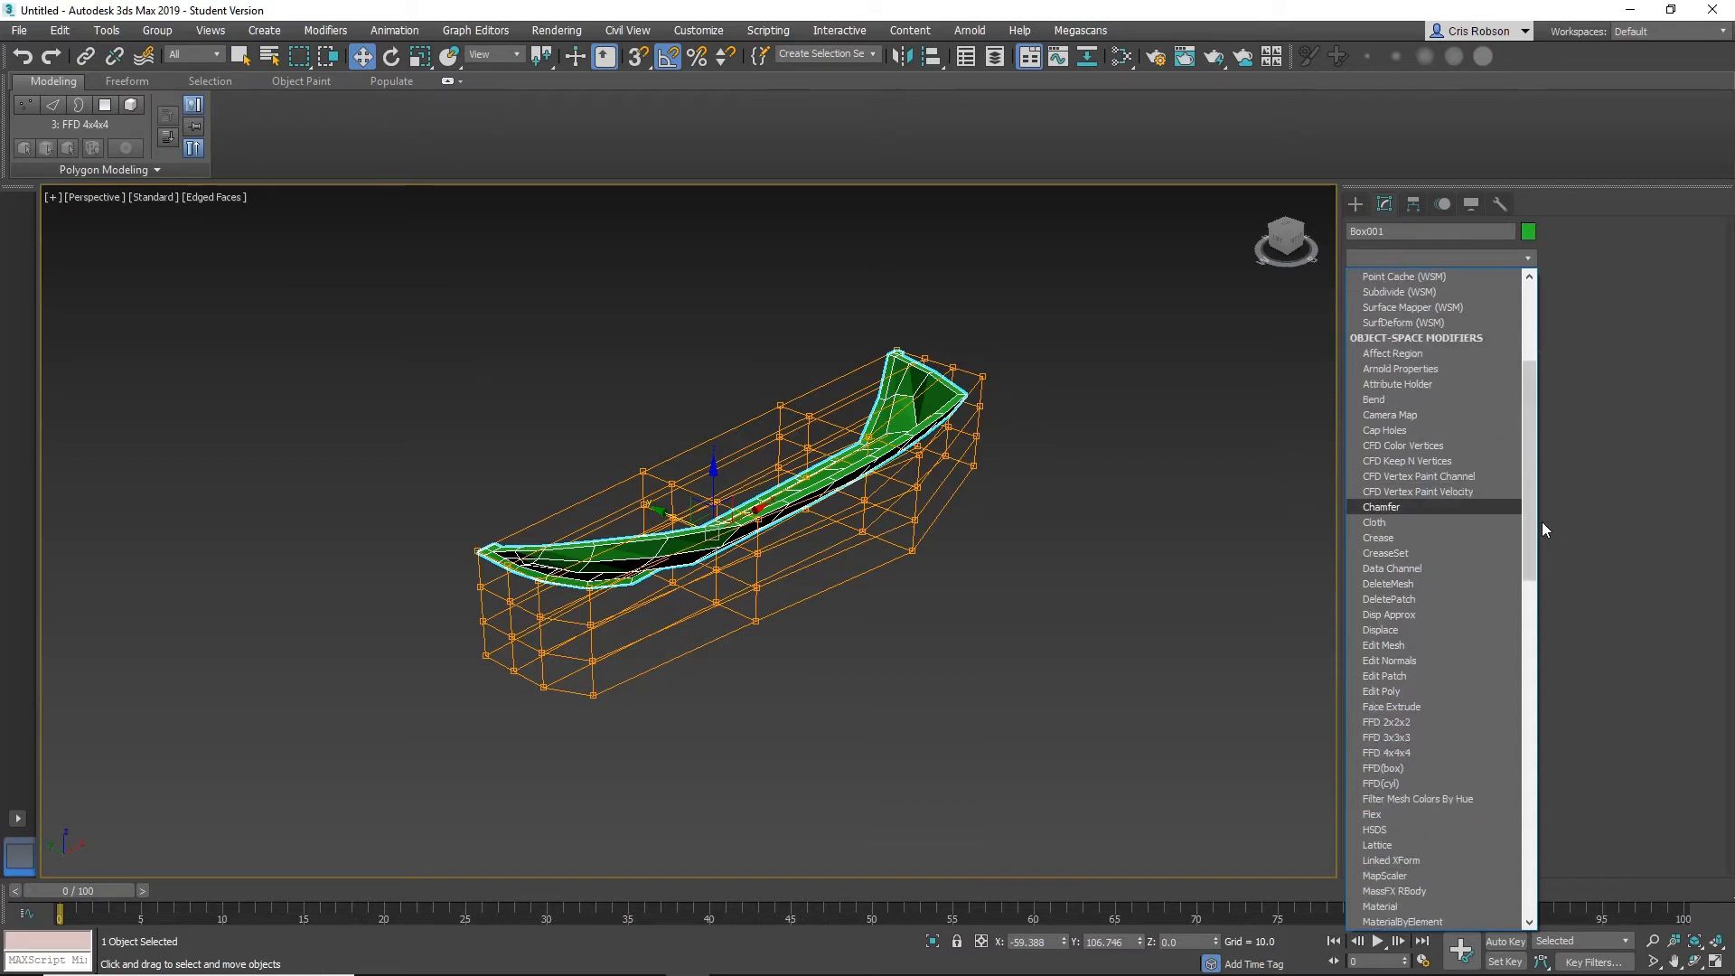
# Add a Symmetry modifier to the half hull, mirrored on the Y axis with Flip enabled.
pyautogui.moveTo(1536, 524); pyautogui.dragTo(1521, 712)
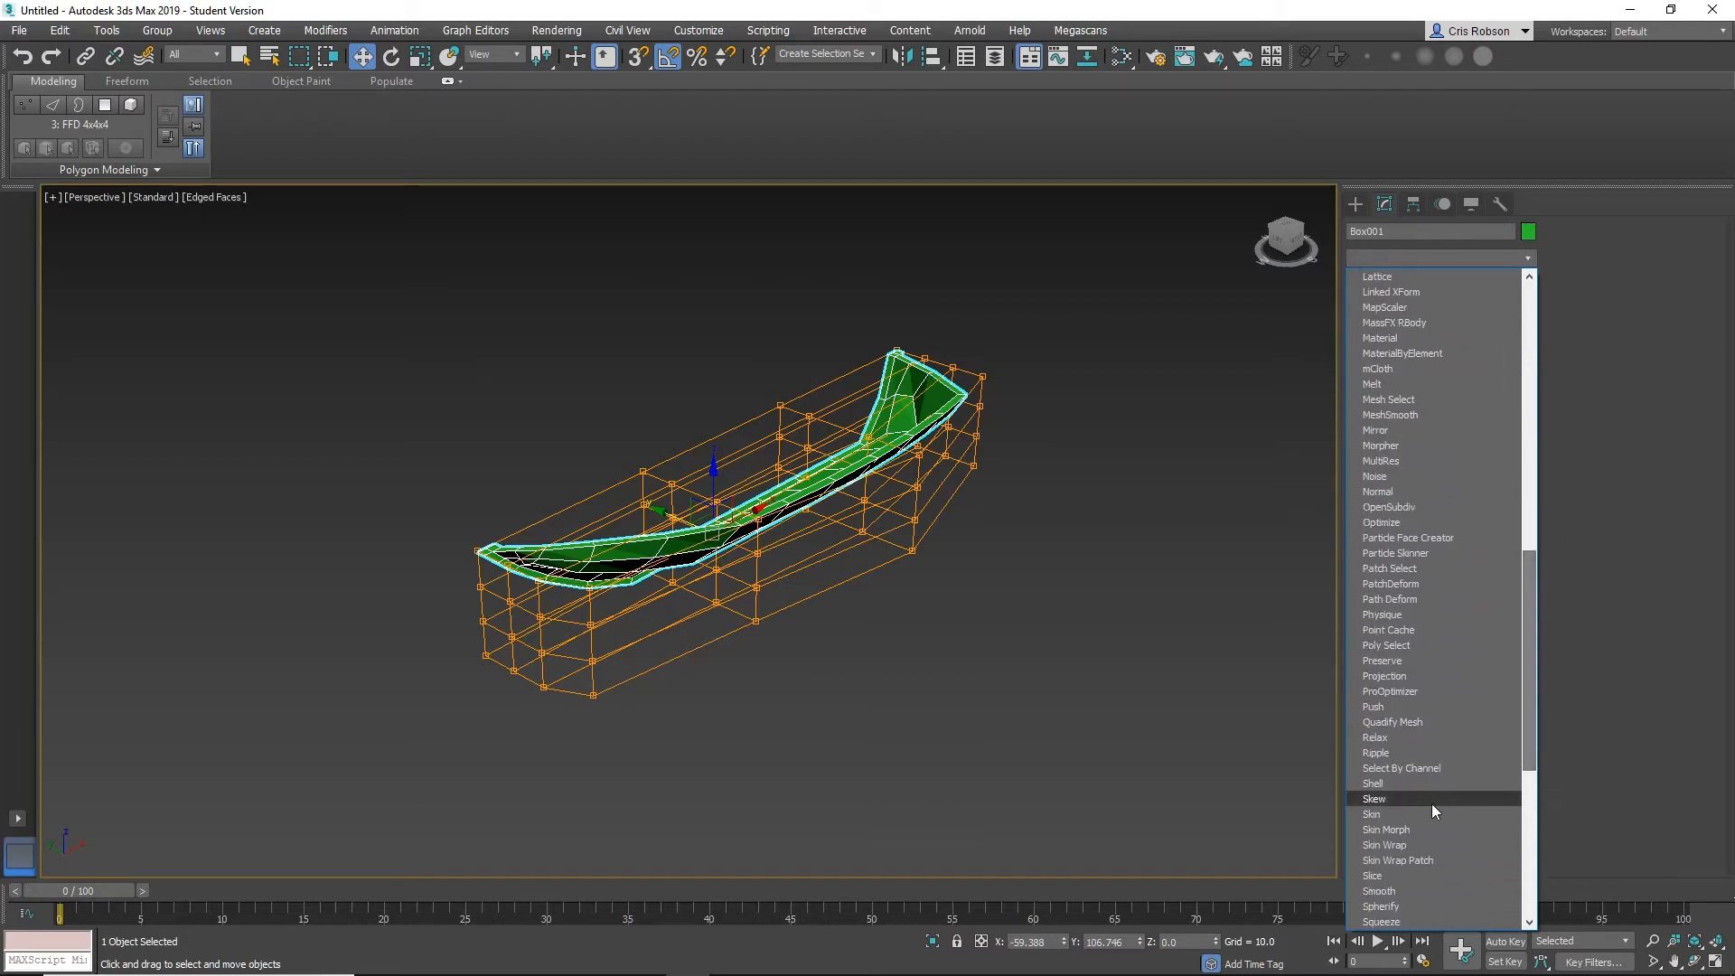
pyautogui.scroll(-3, 1427, 805)
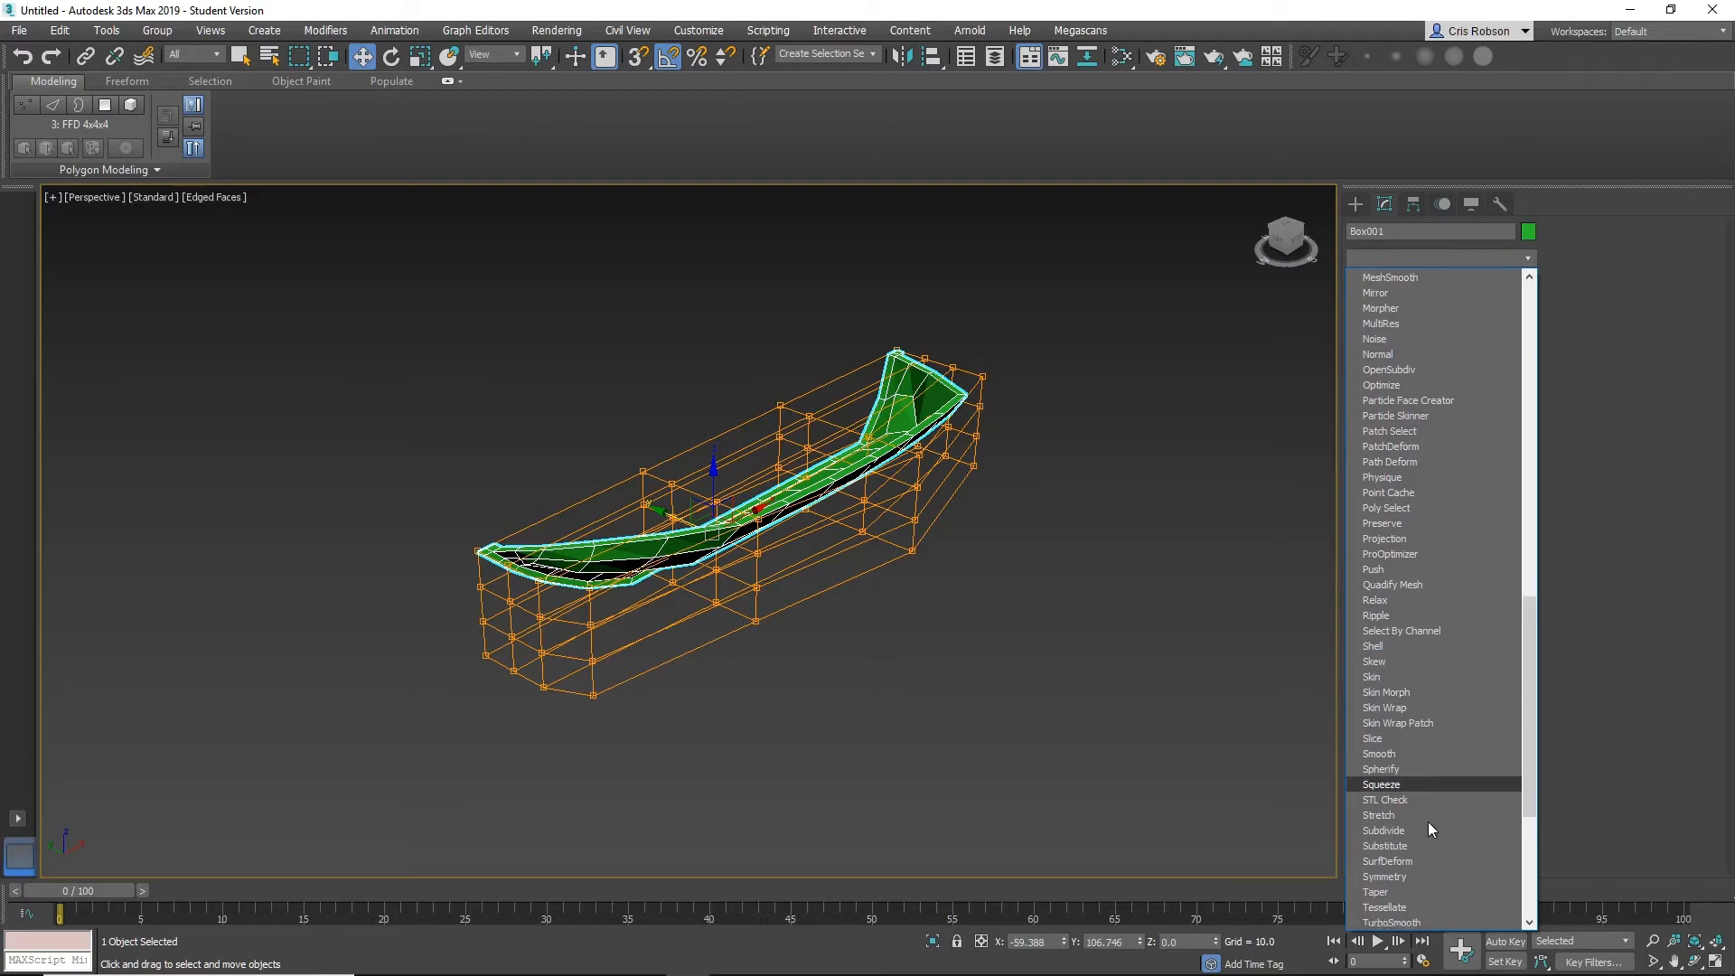
pyautogui.click(1404, 875)
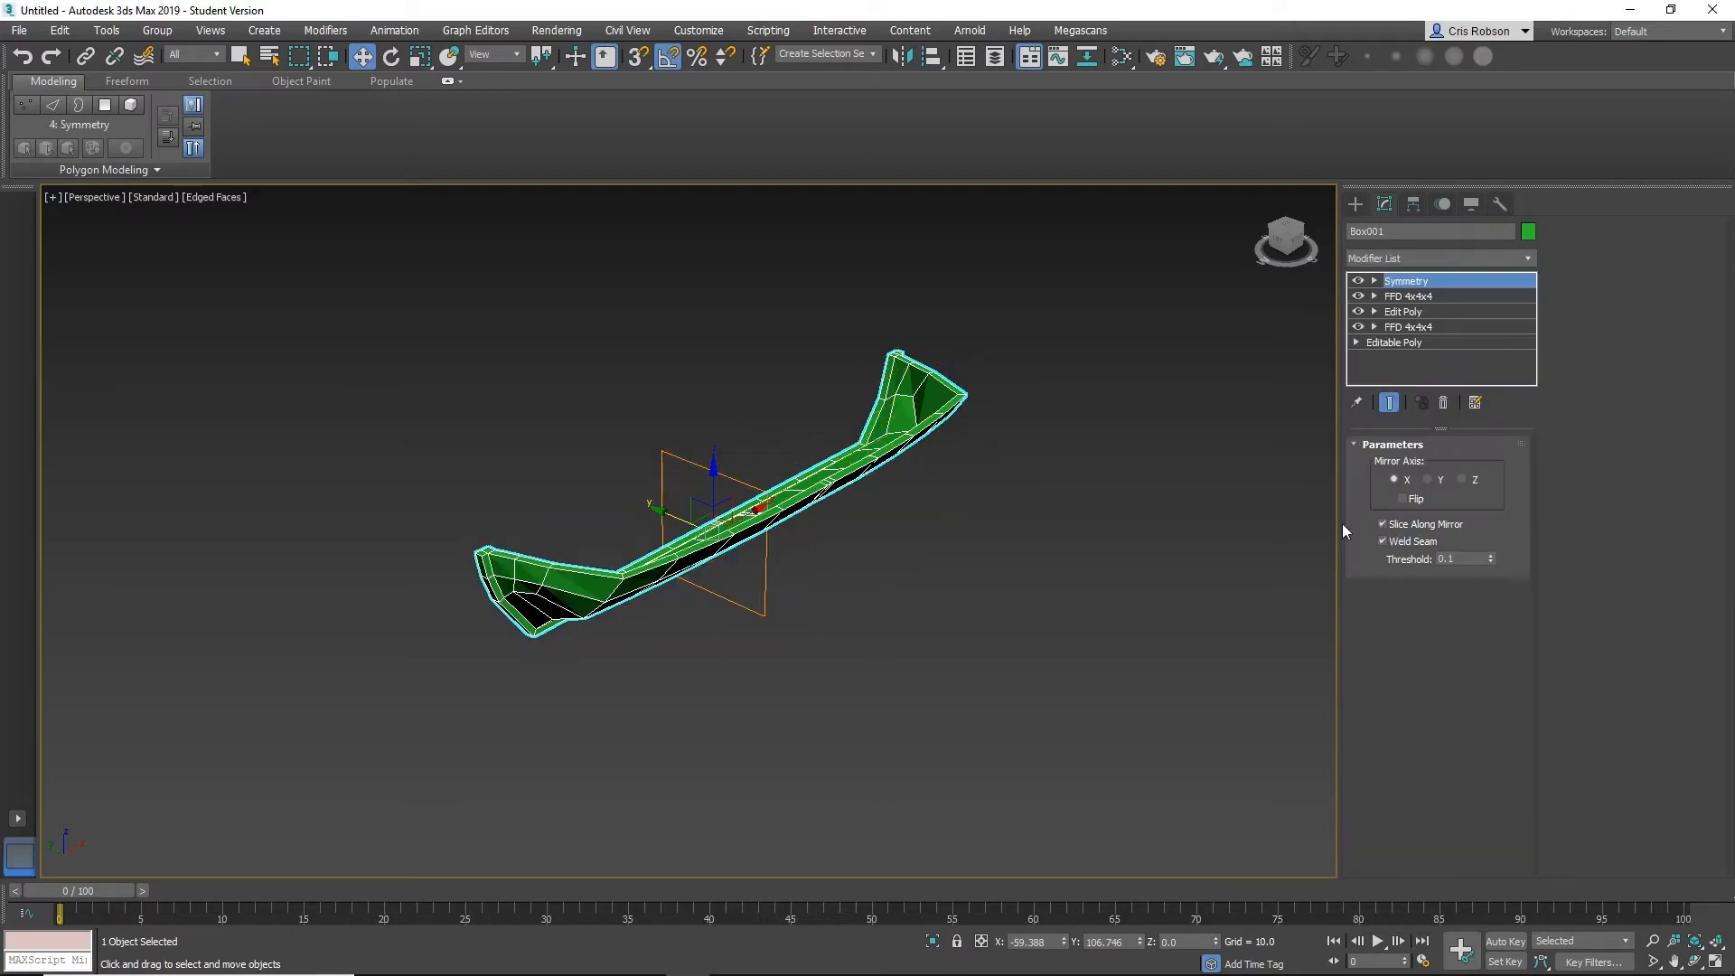
pyautogui.keyDown('alt'); pyautogui.moveTo(740, 600); pyautogui.dragTo(857, 594, button='middle'); pyautogui.keyUp('alt')
pyautogui.keyDown('alt'); pyautogui.moveTo(946, 557); pyautogui.dragTo(881, 588, button='middle'); pyautogui.keyUp('alt')
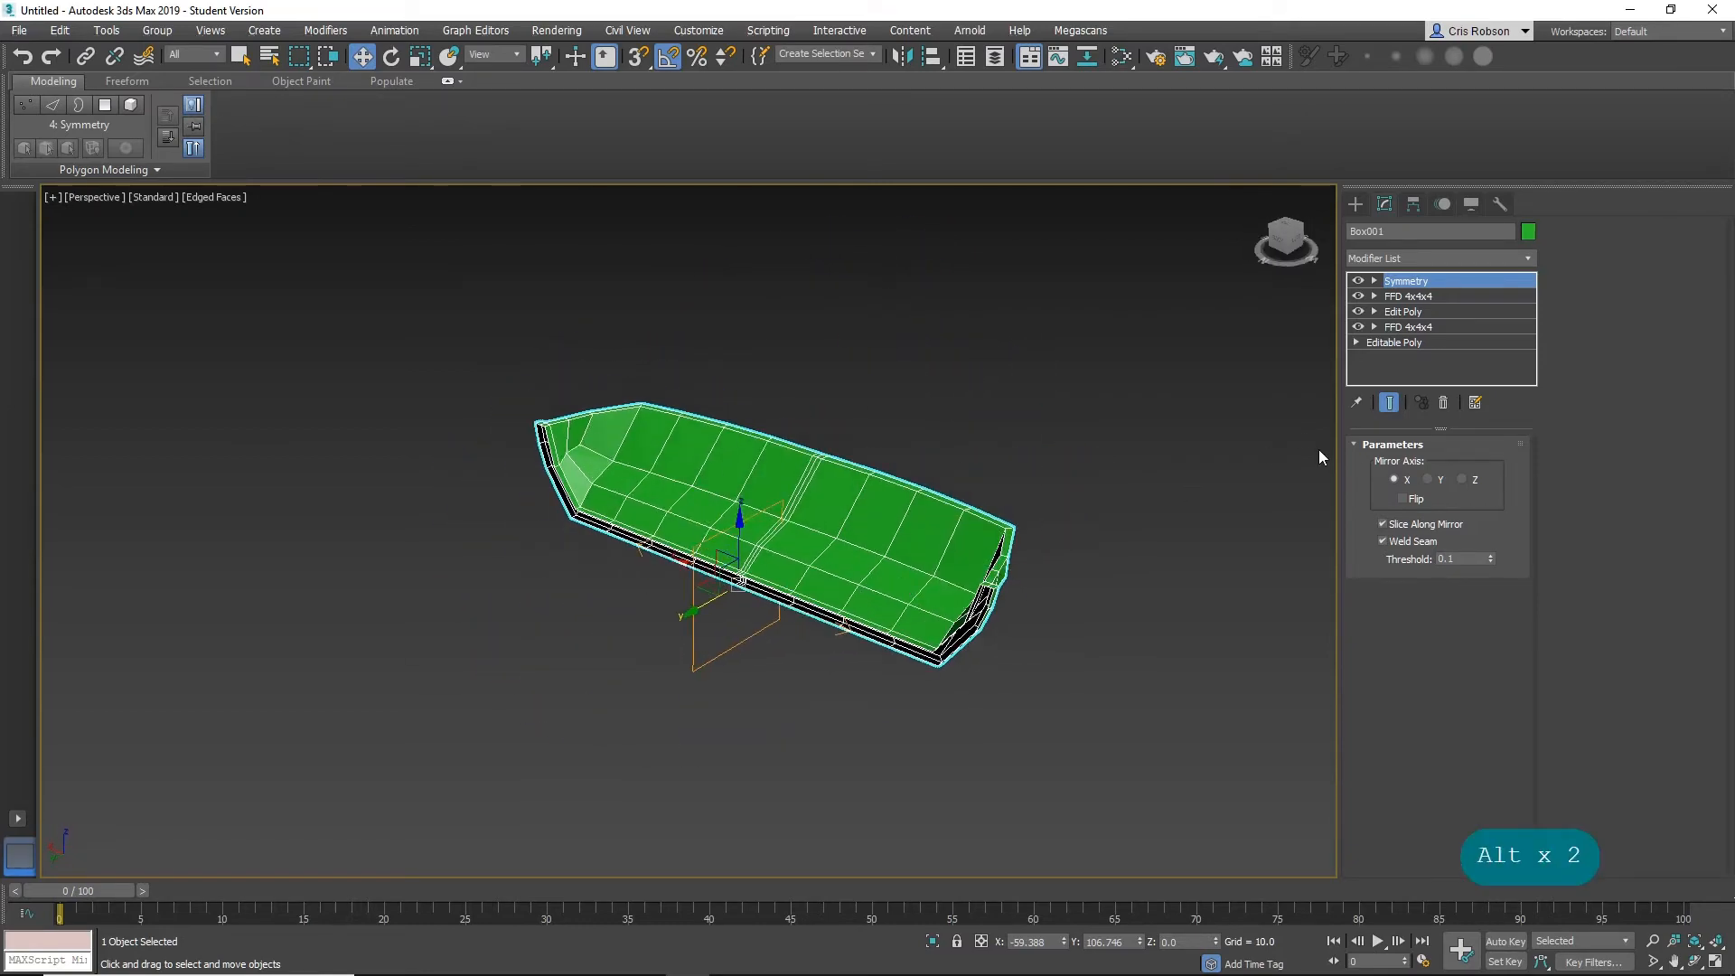
pyautogui.click(1427, 479)
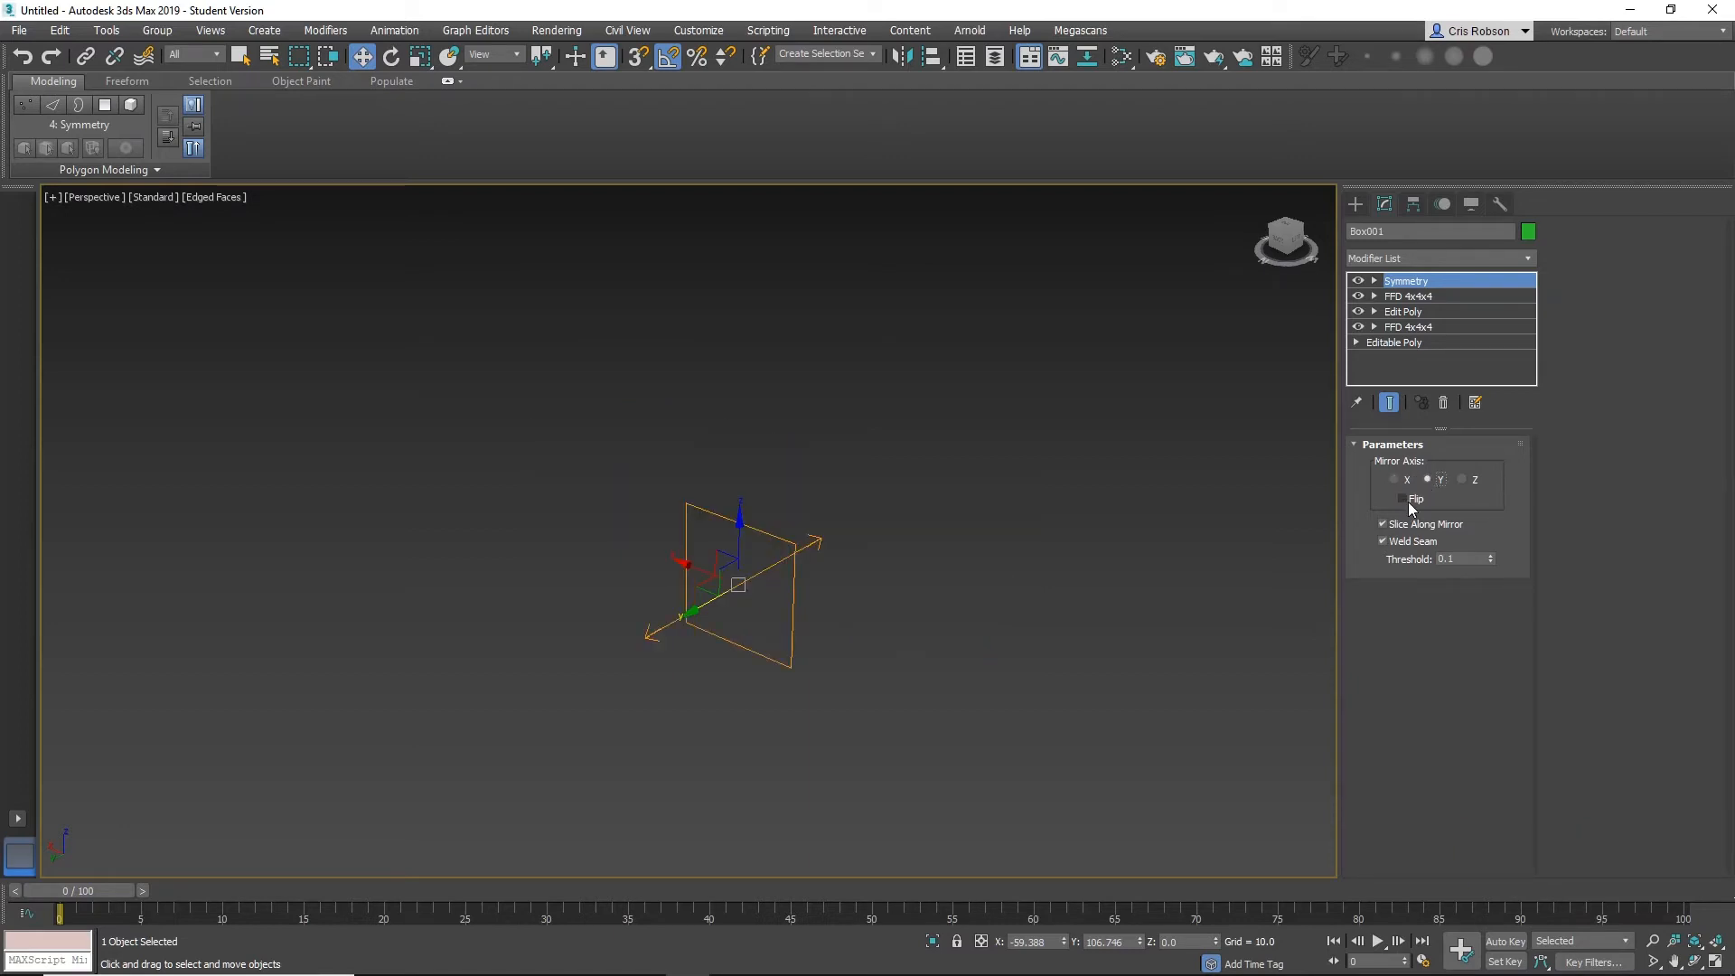
pyautogui.click(1402, 499)
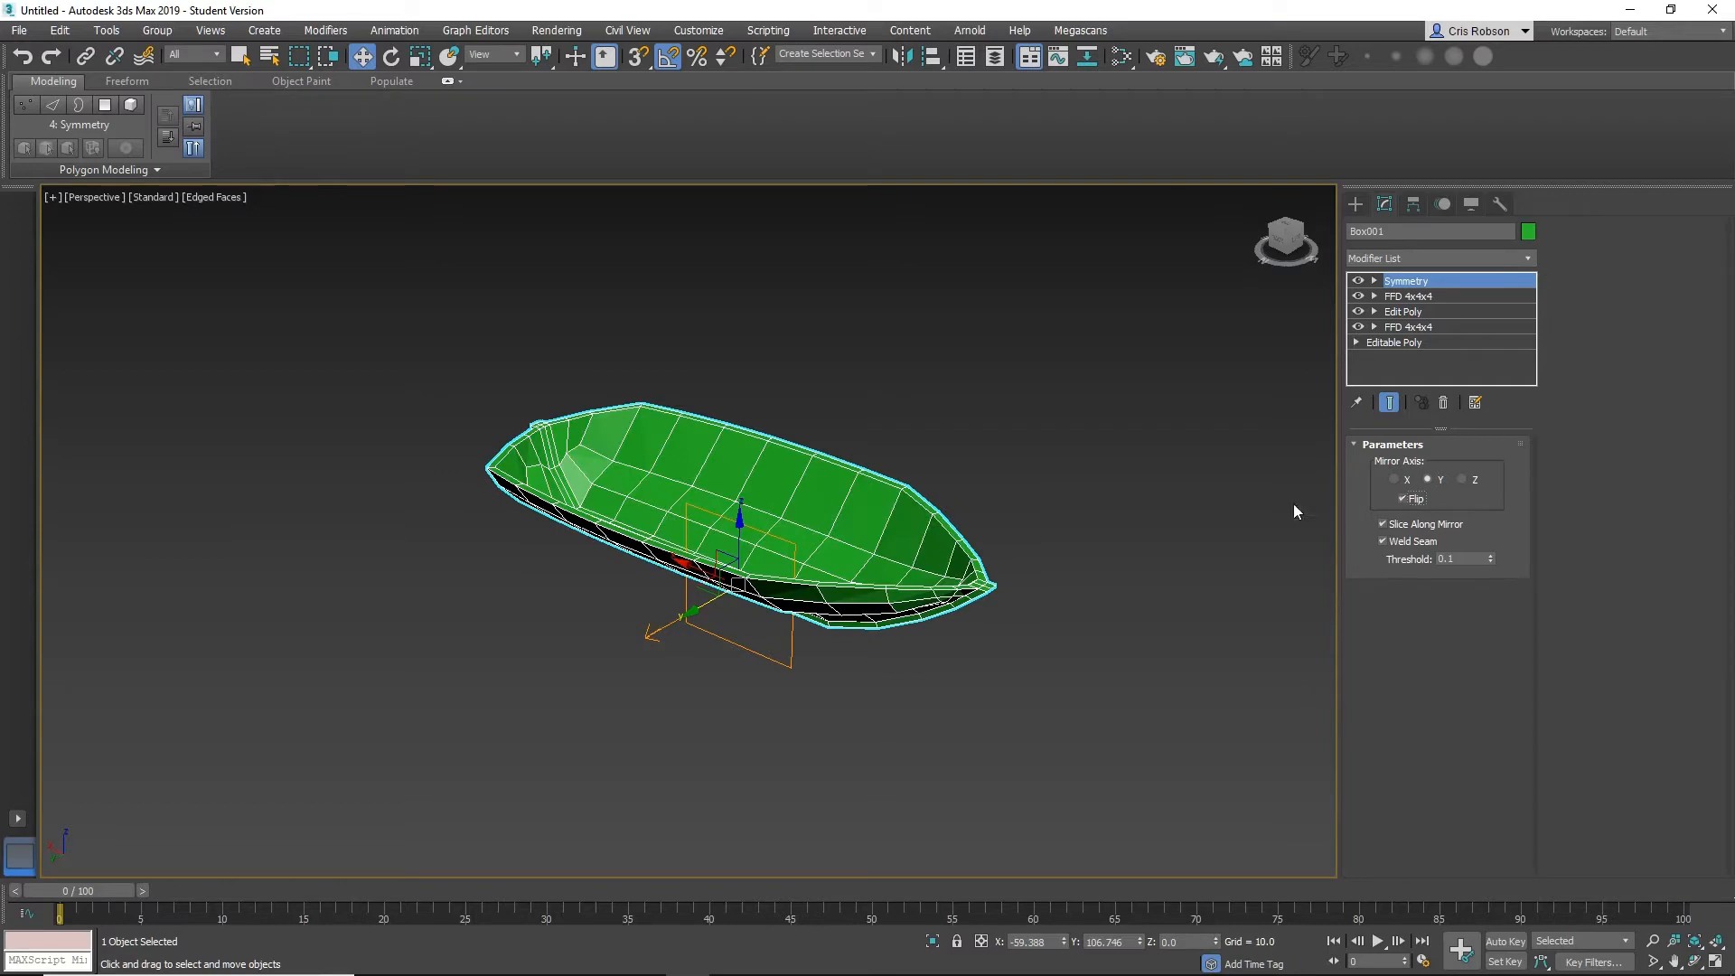
pyautogui.keyDown('alt'); pyautogui.moveTo(1297, 503); pyautogui.dragTo(684, 548, button='middle'); pyautogui.keyUp('alt')
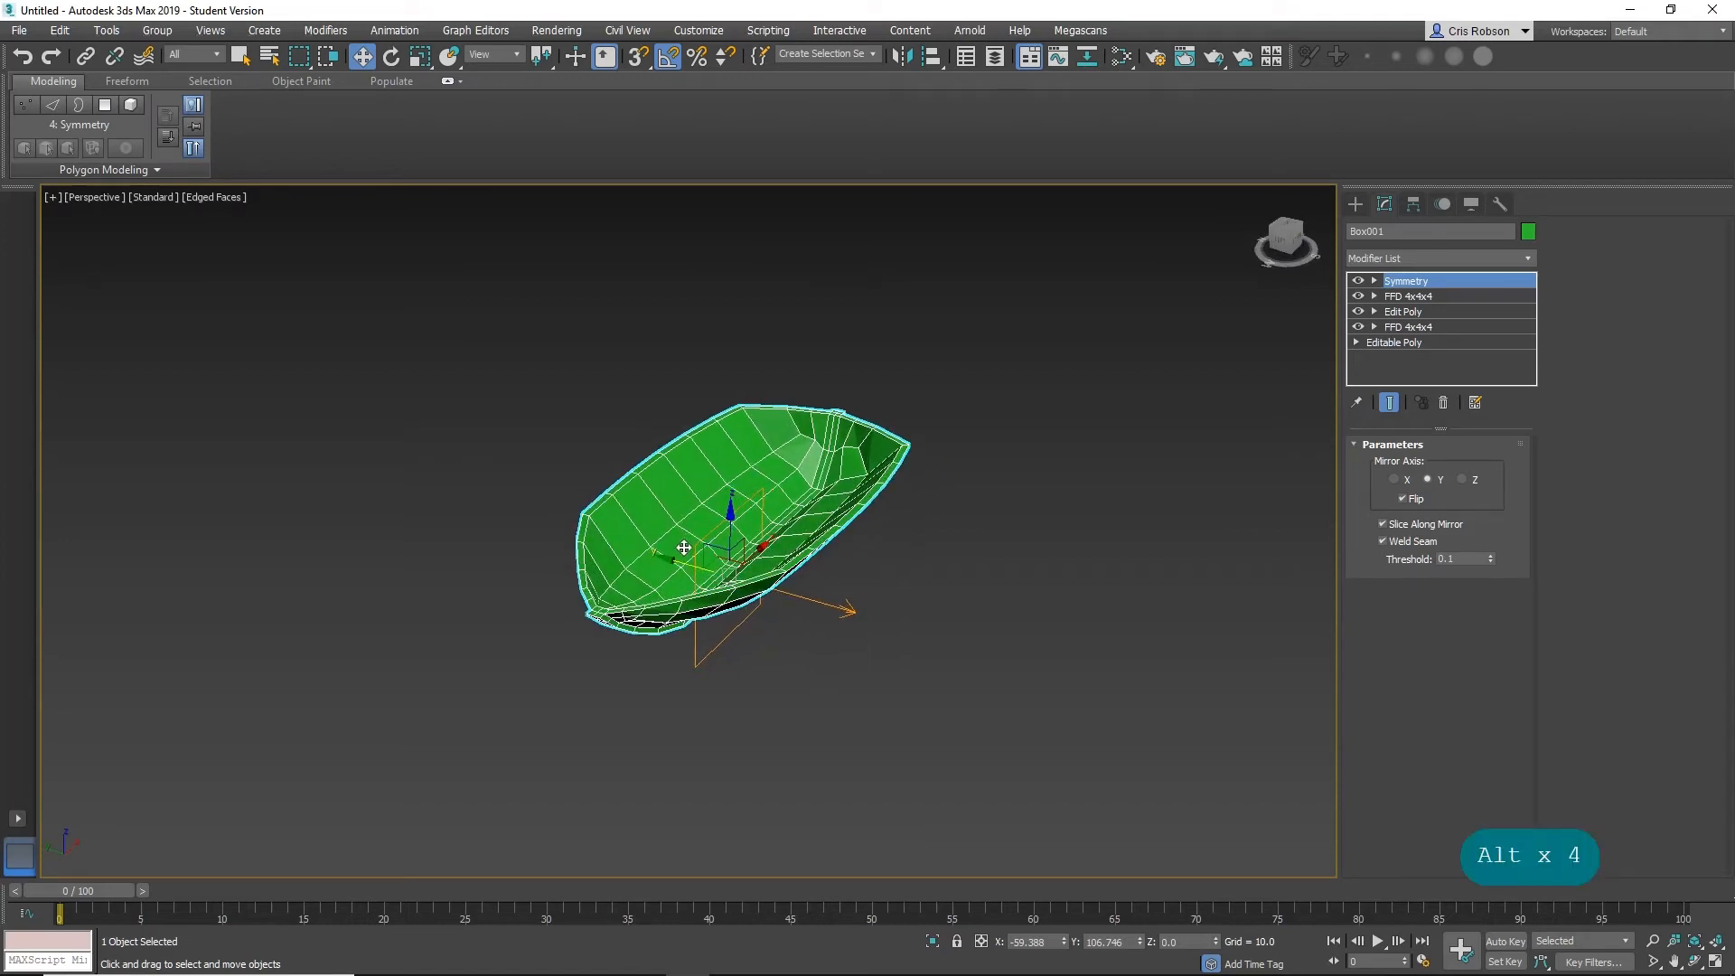
# Collapse the boat's entire modifier stack into a single Editable Poly.
pyautogui.rightClick(769, 521)
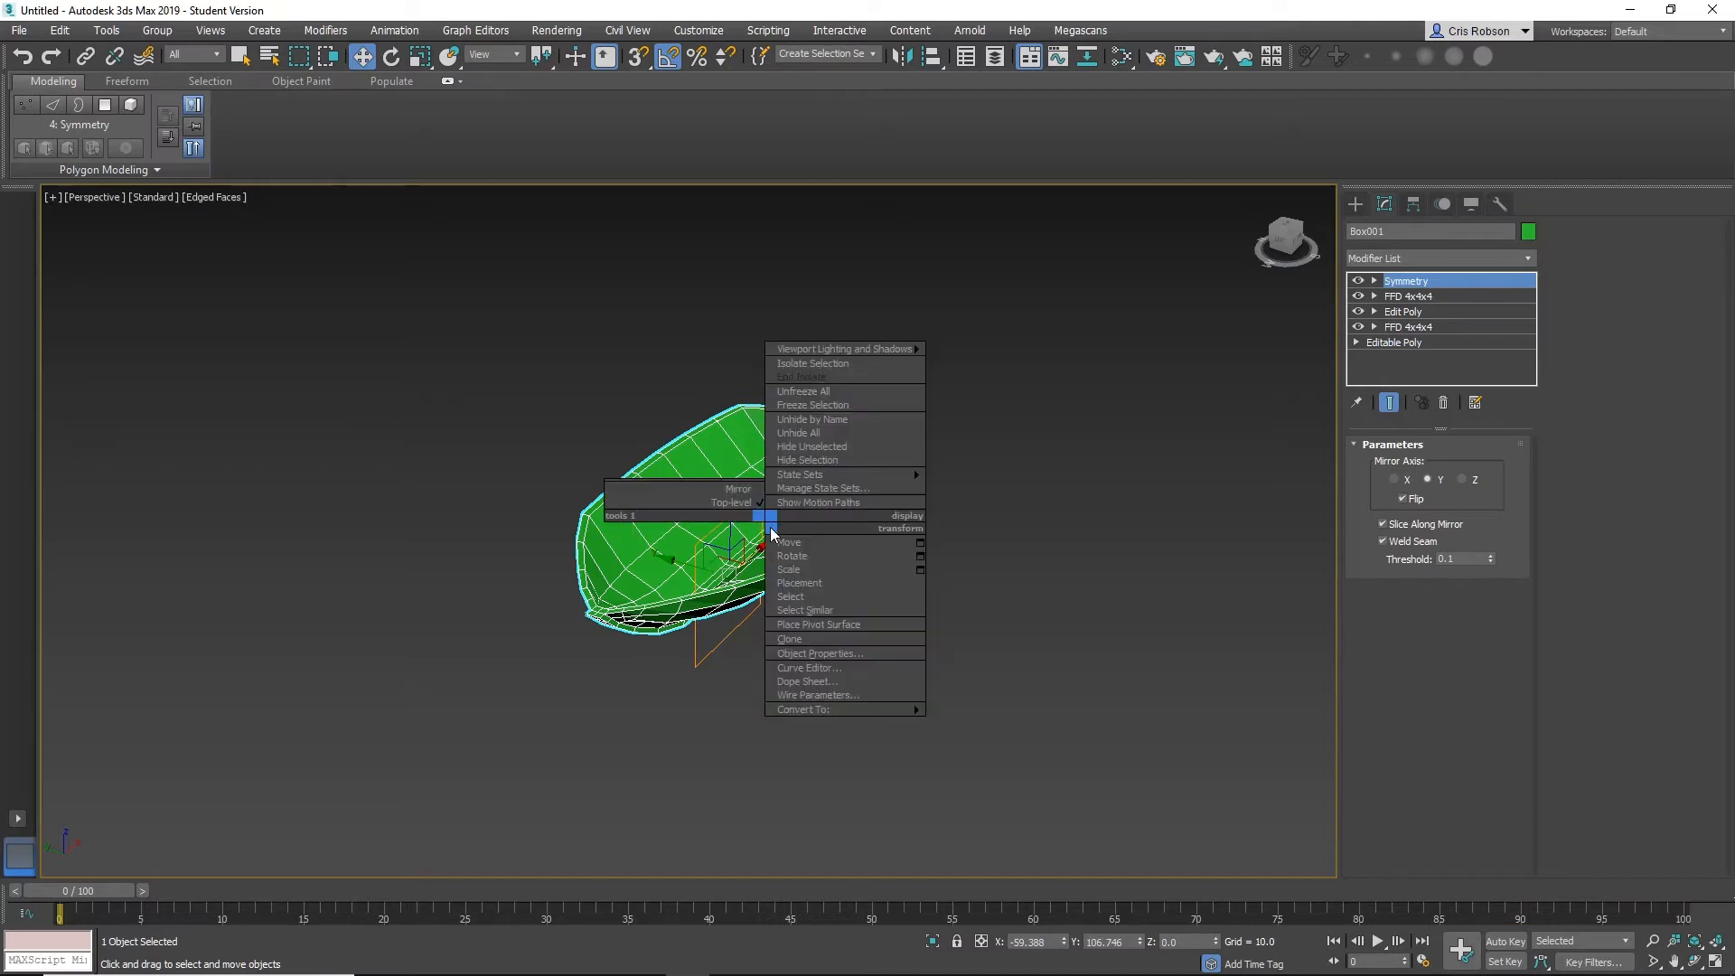
pyautogui.moveTo(821, 710)
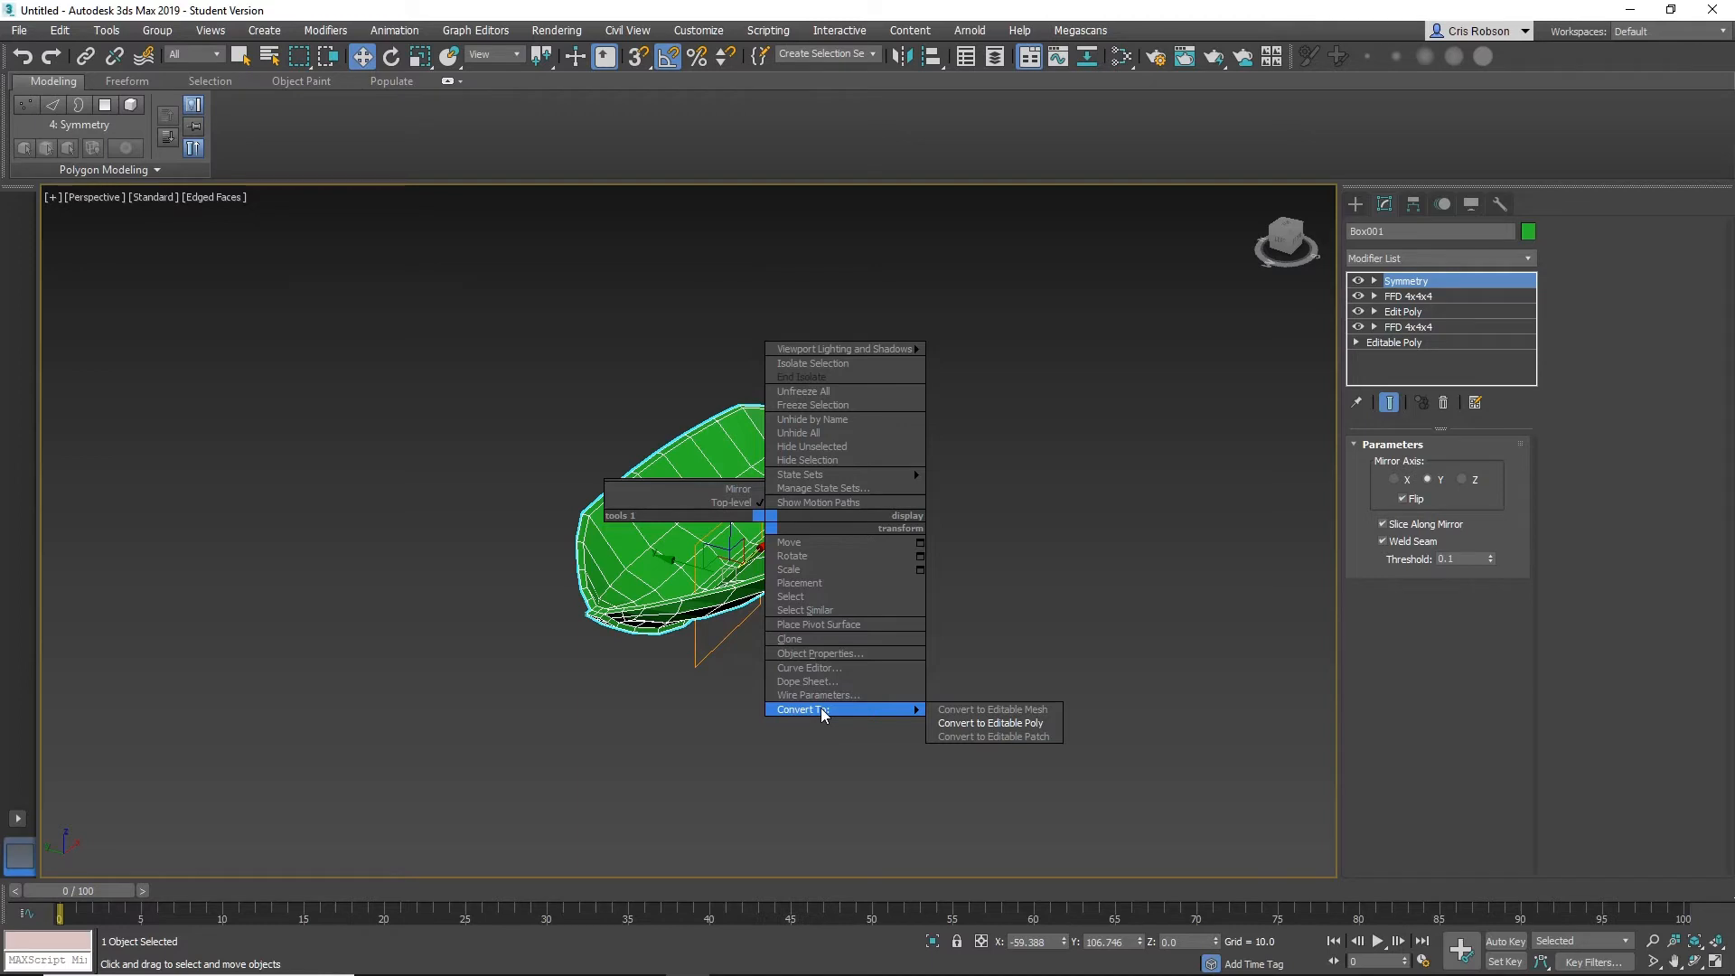
pyautogui.click(1425, 287)
pyautogui.rightClick(1426, 287)
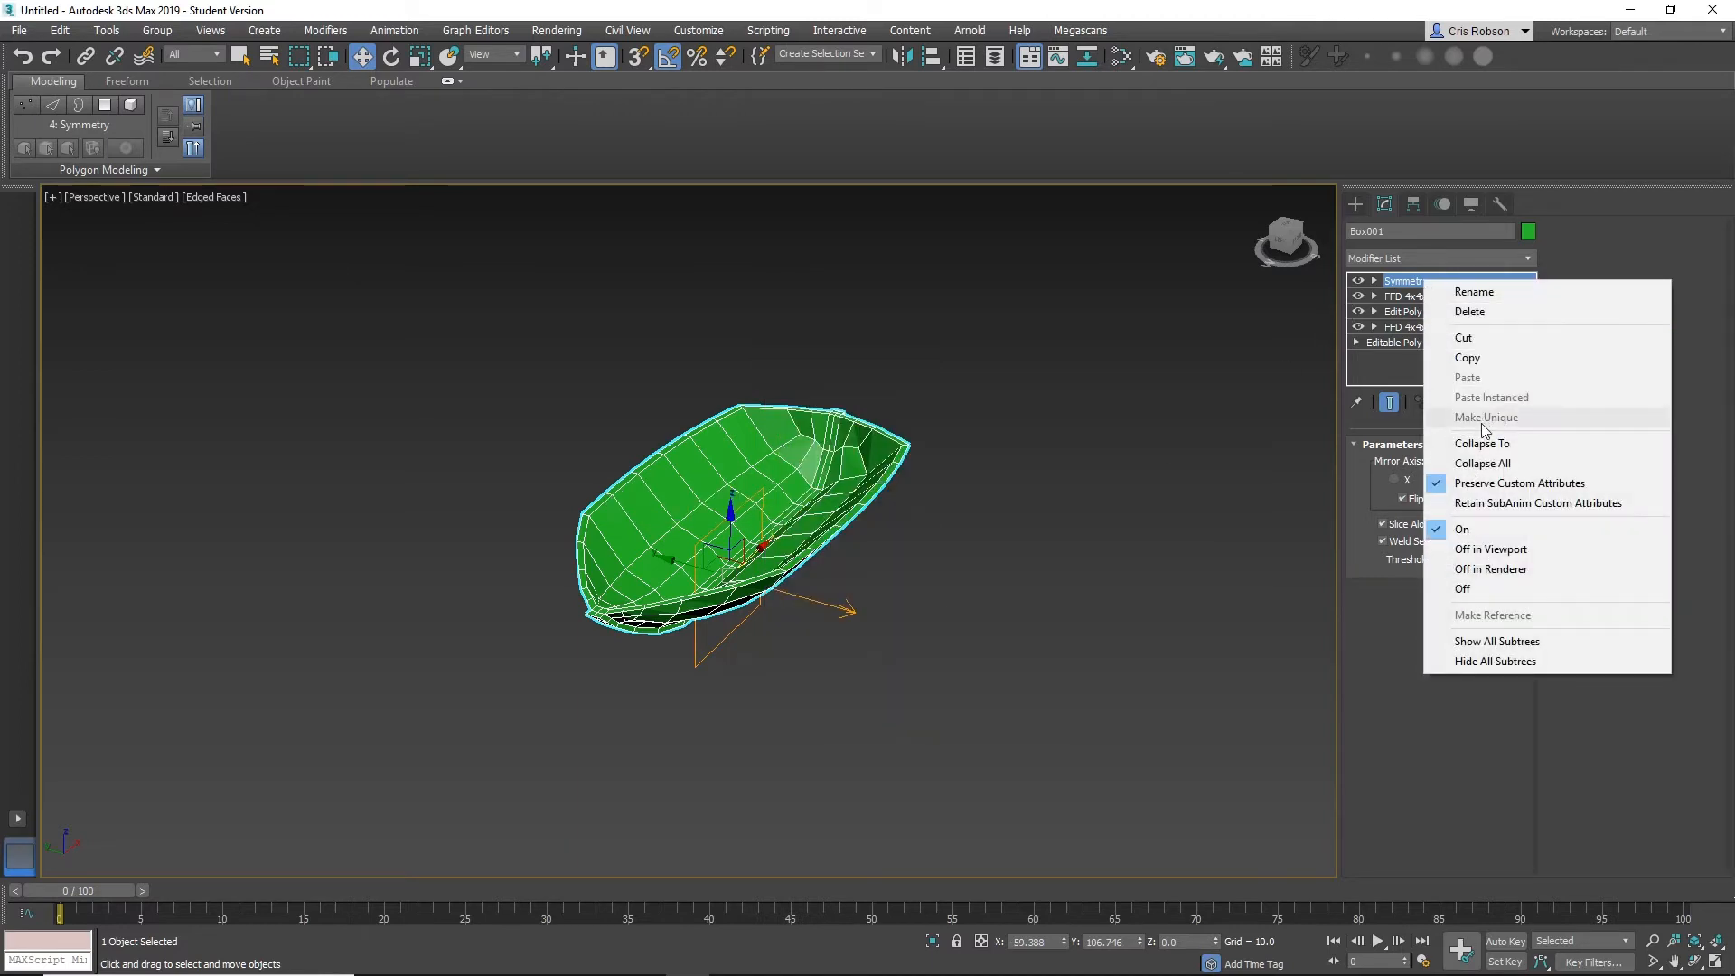
pyautogui.click(1483, 463)
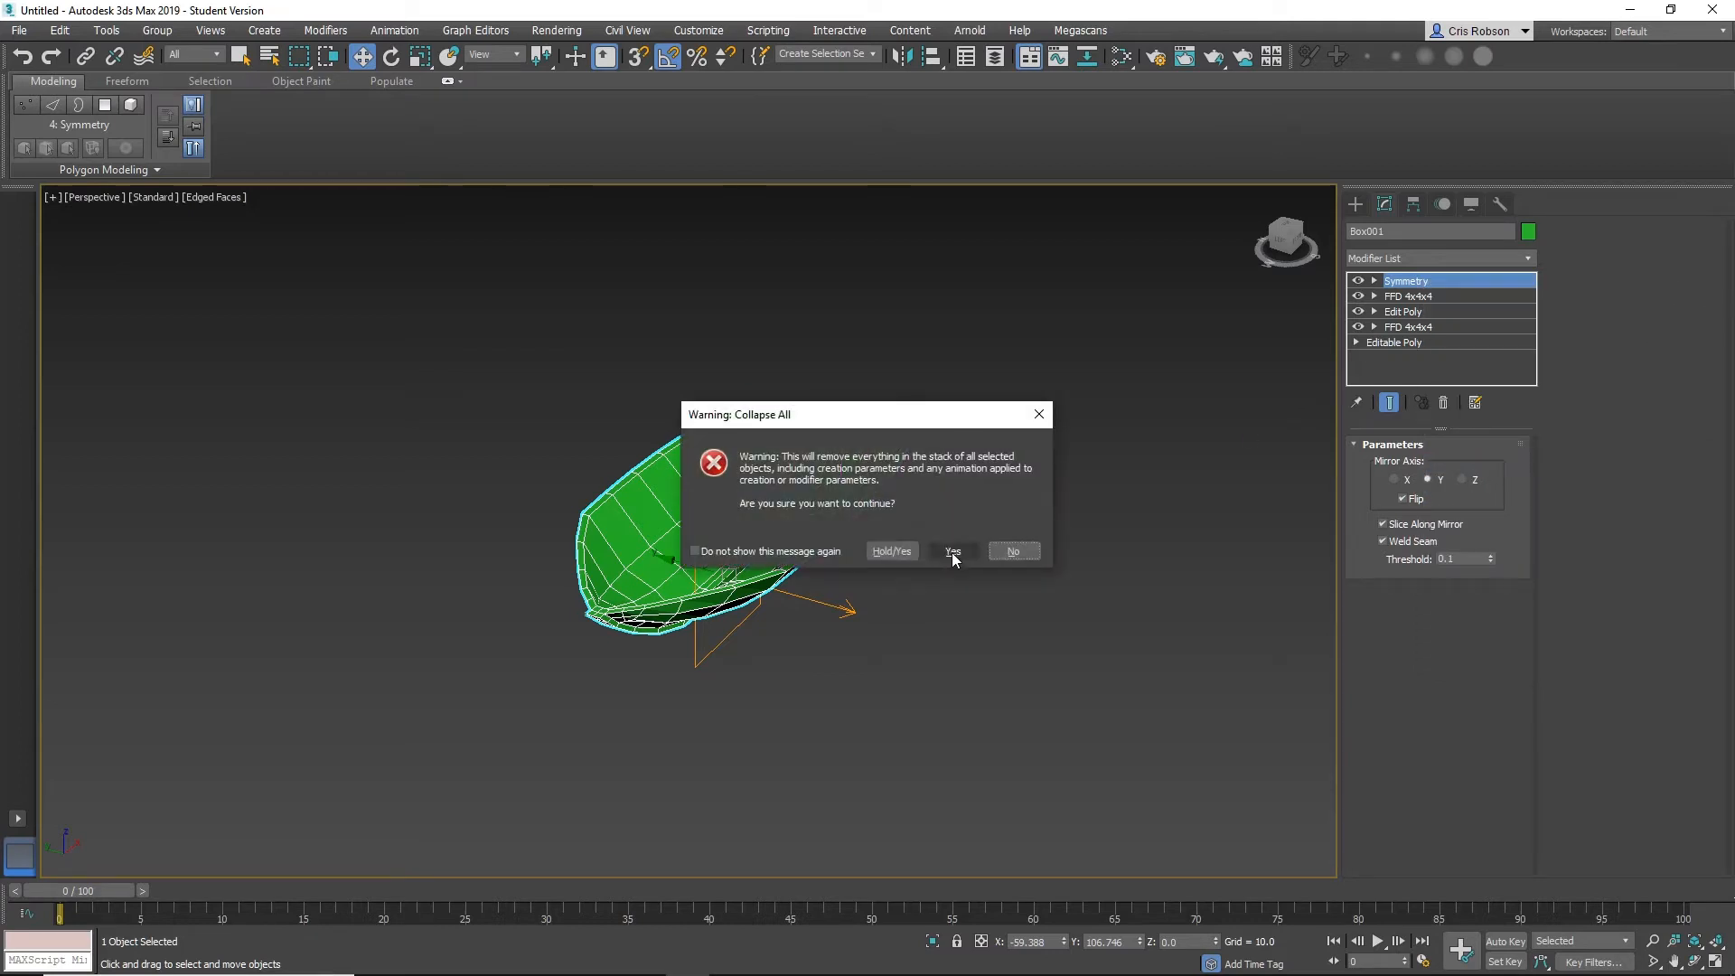
pyautogui.click(953, 553)
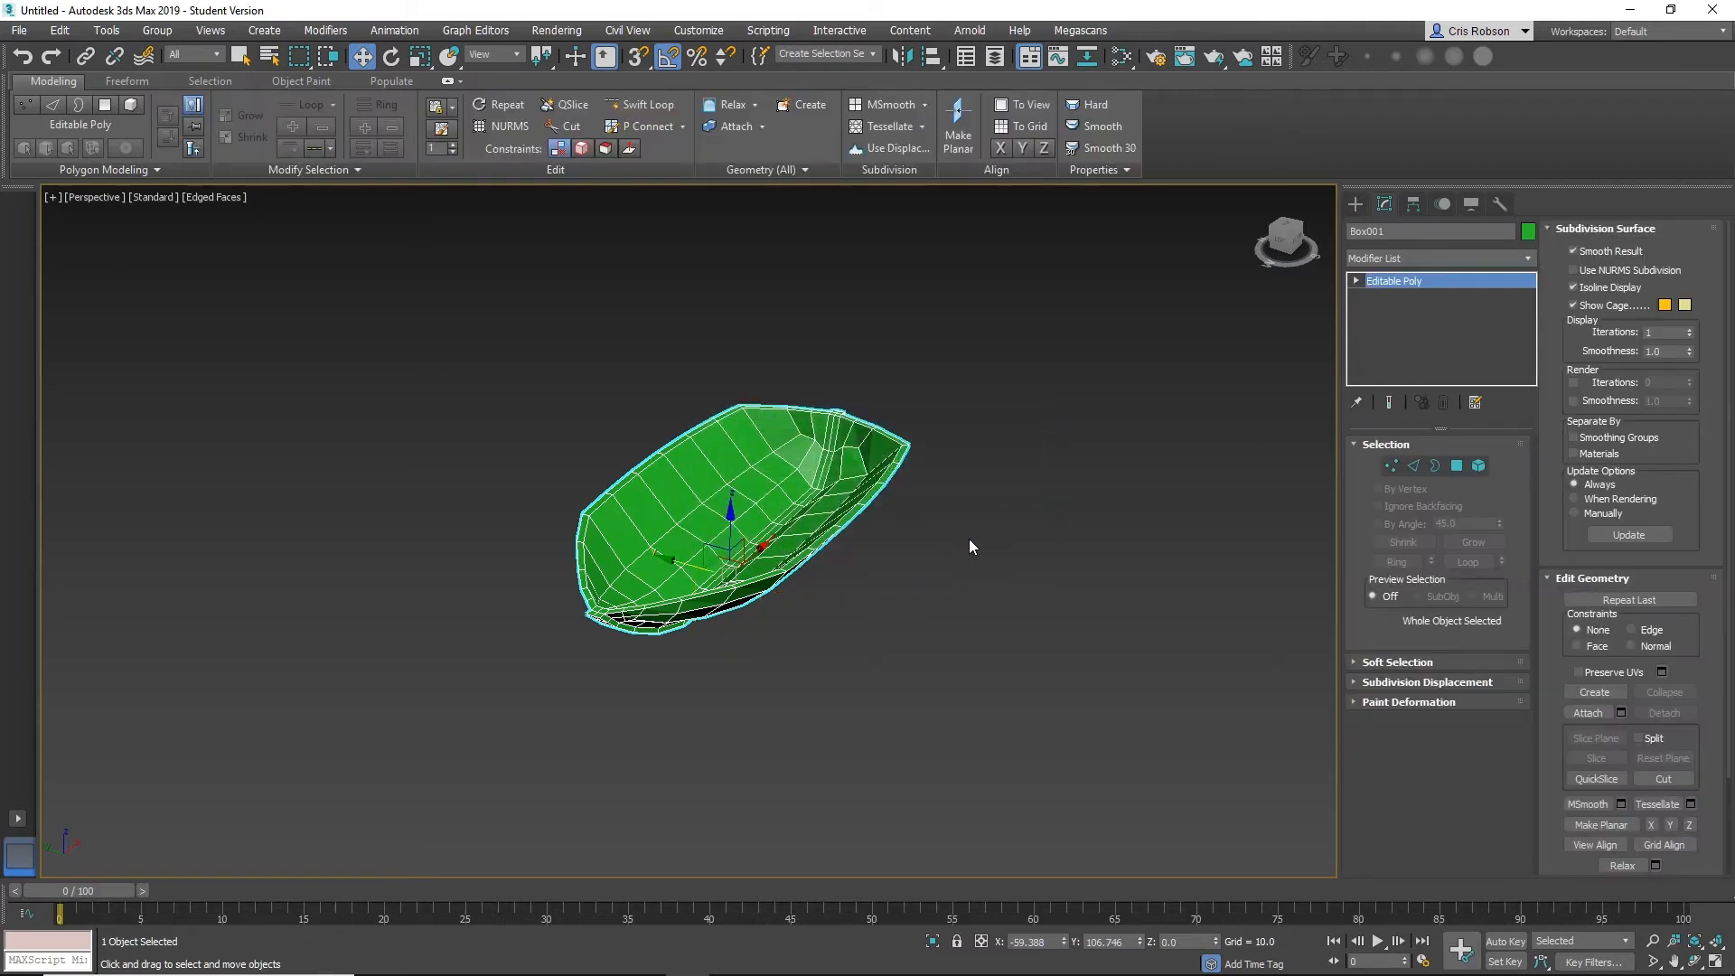
# Narrow the whole boat by scaling it along its Y axis to about 66%.
pyautogui.keyDown('alt'); pyautogui.moveTo(803, 580); pyautogui.dragTo(833, 609, button='middle'); pyautogui.keyUp('alt')
pyautogui.press('r')
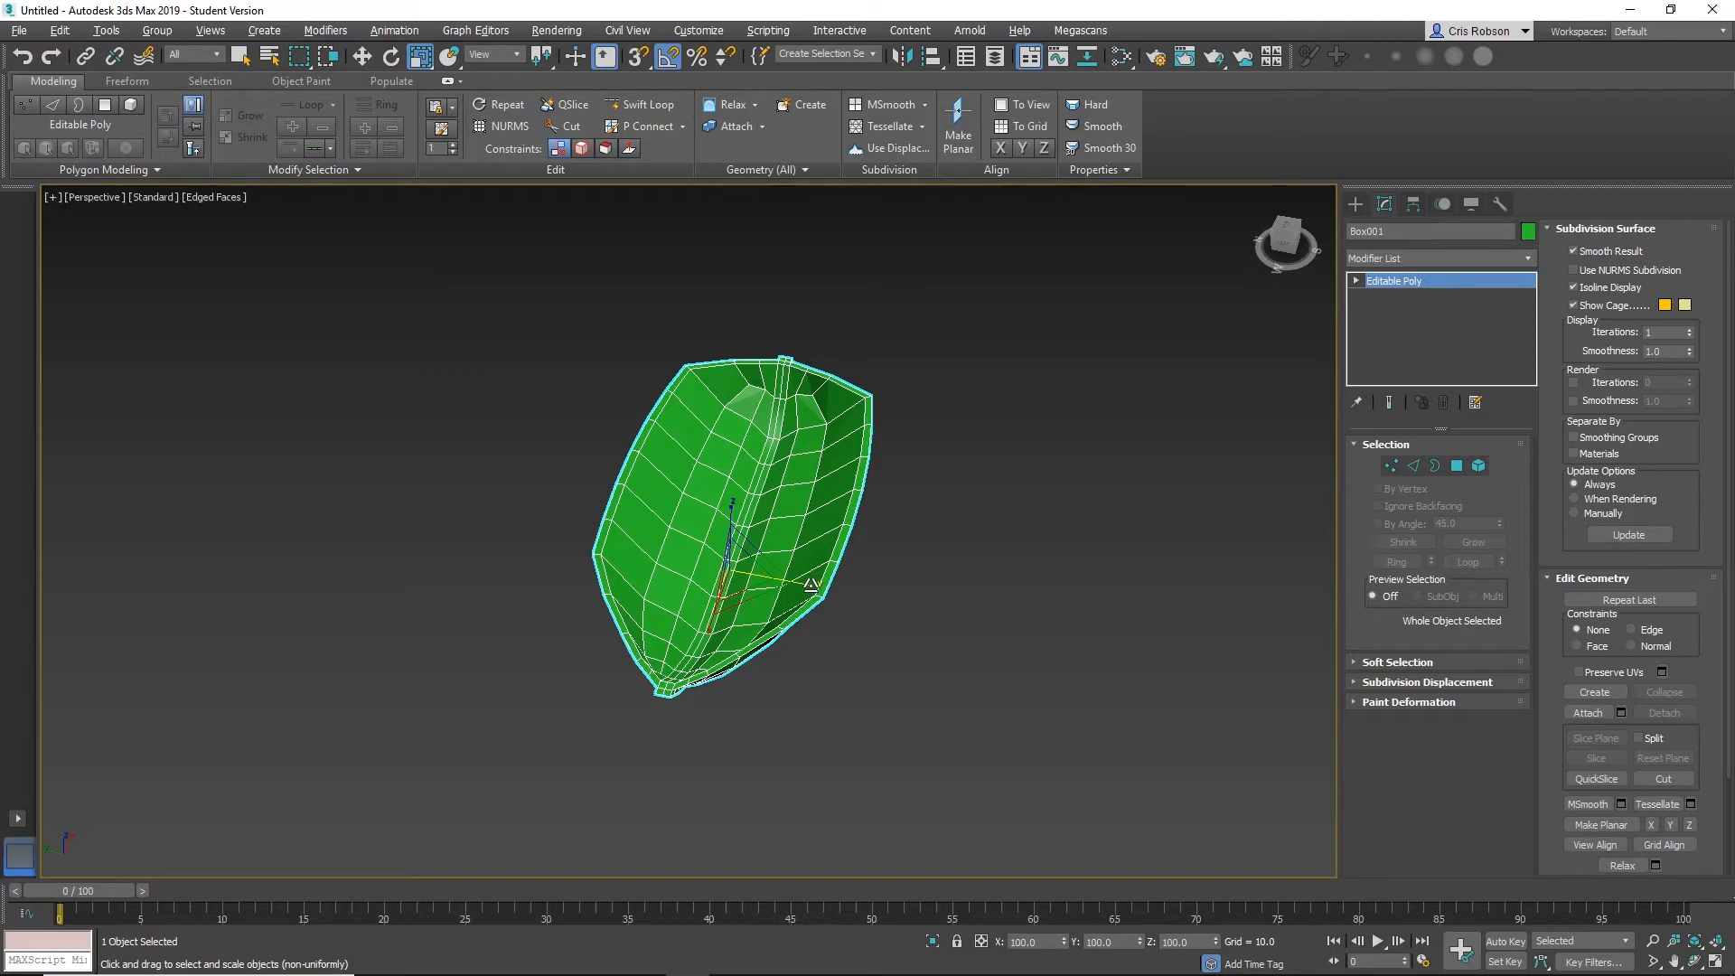
pyautogui.moveTo(810, 584); pyautogui.dragTo(776, 583)
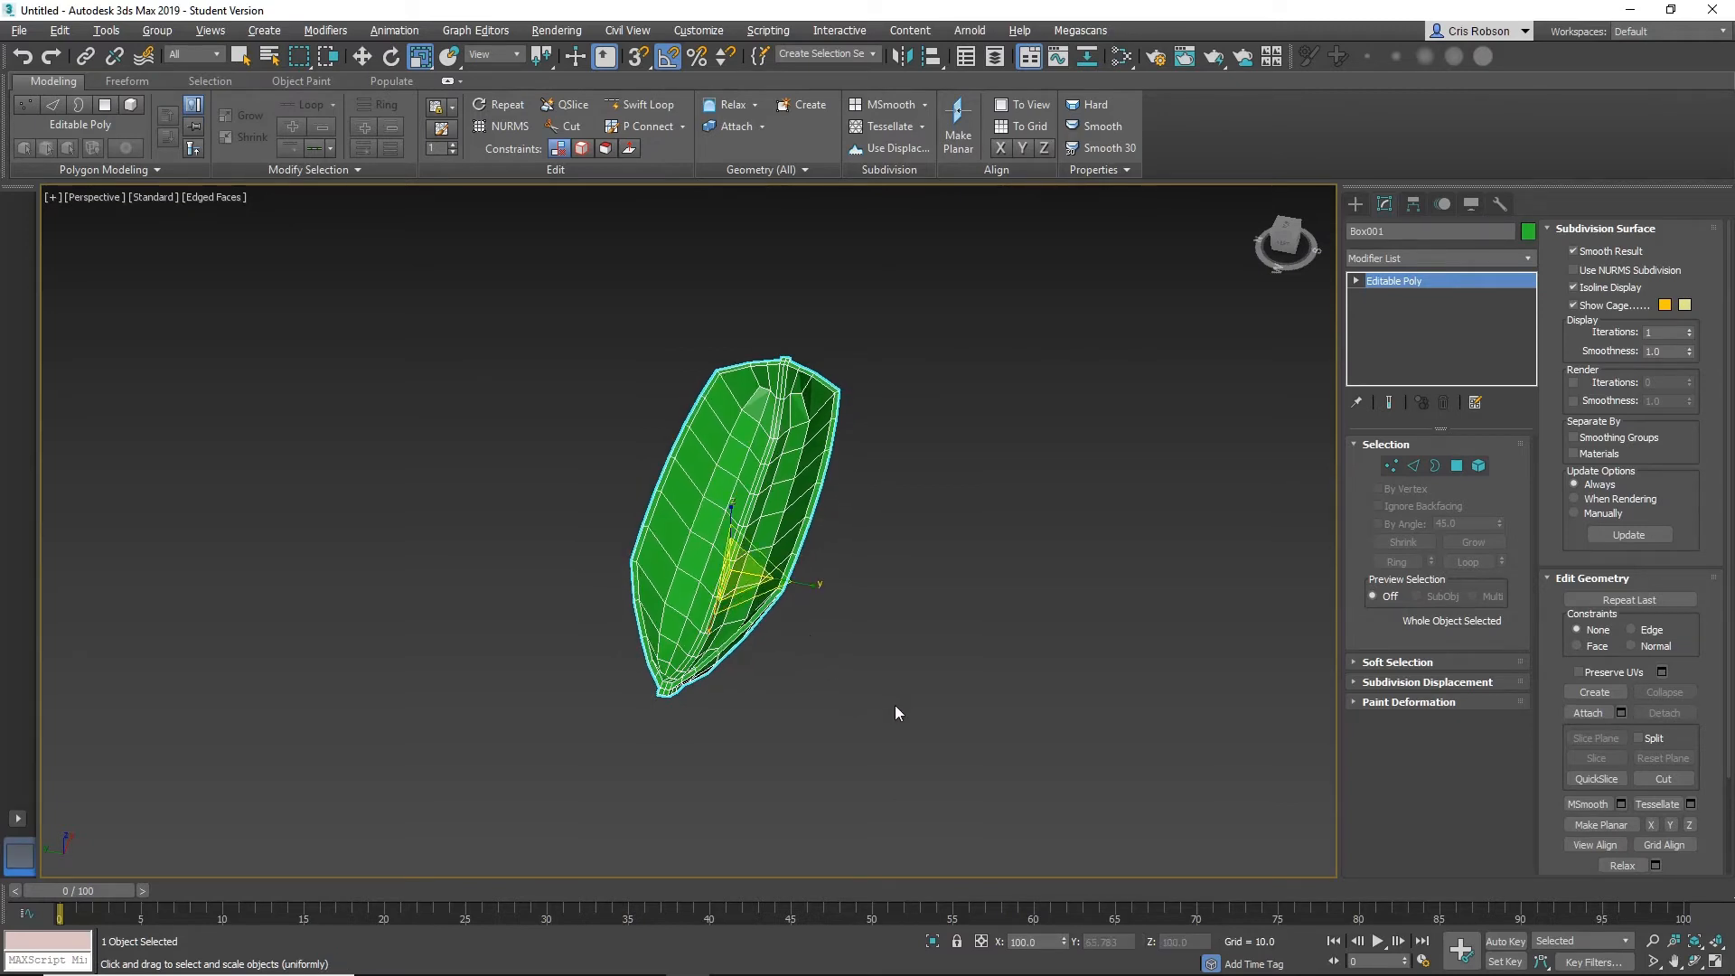
pyautogui.keyDown('alt'); pyautogui.moveTo(895, 705); pyautogui.dragTo(798, 633, button='middle'); pyautogui.keyUp('alt')
pyautogui.press('alt')
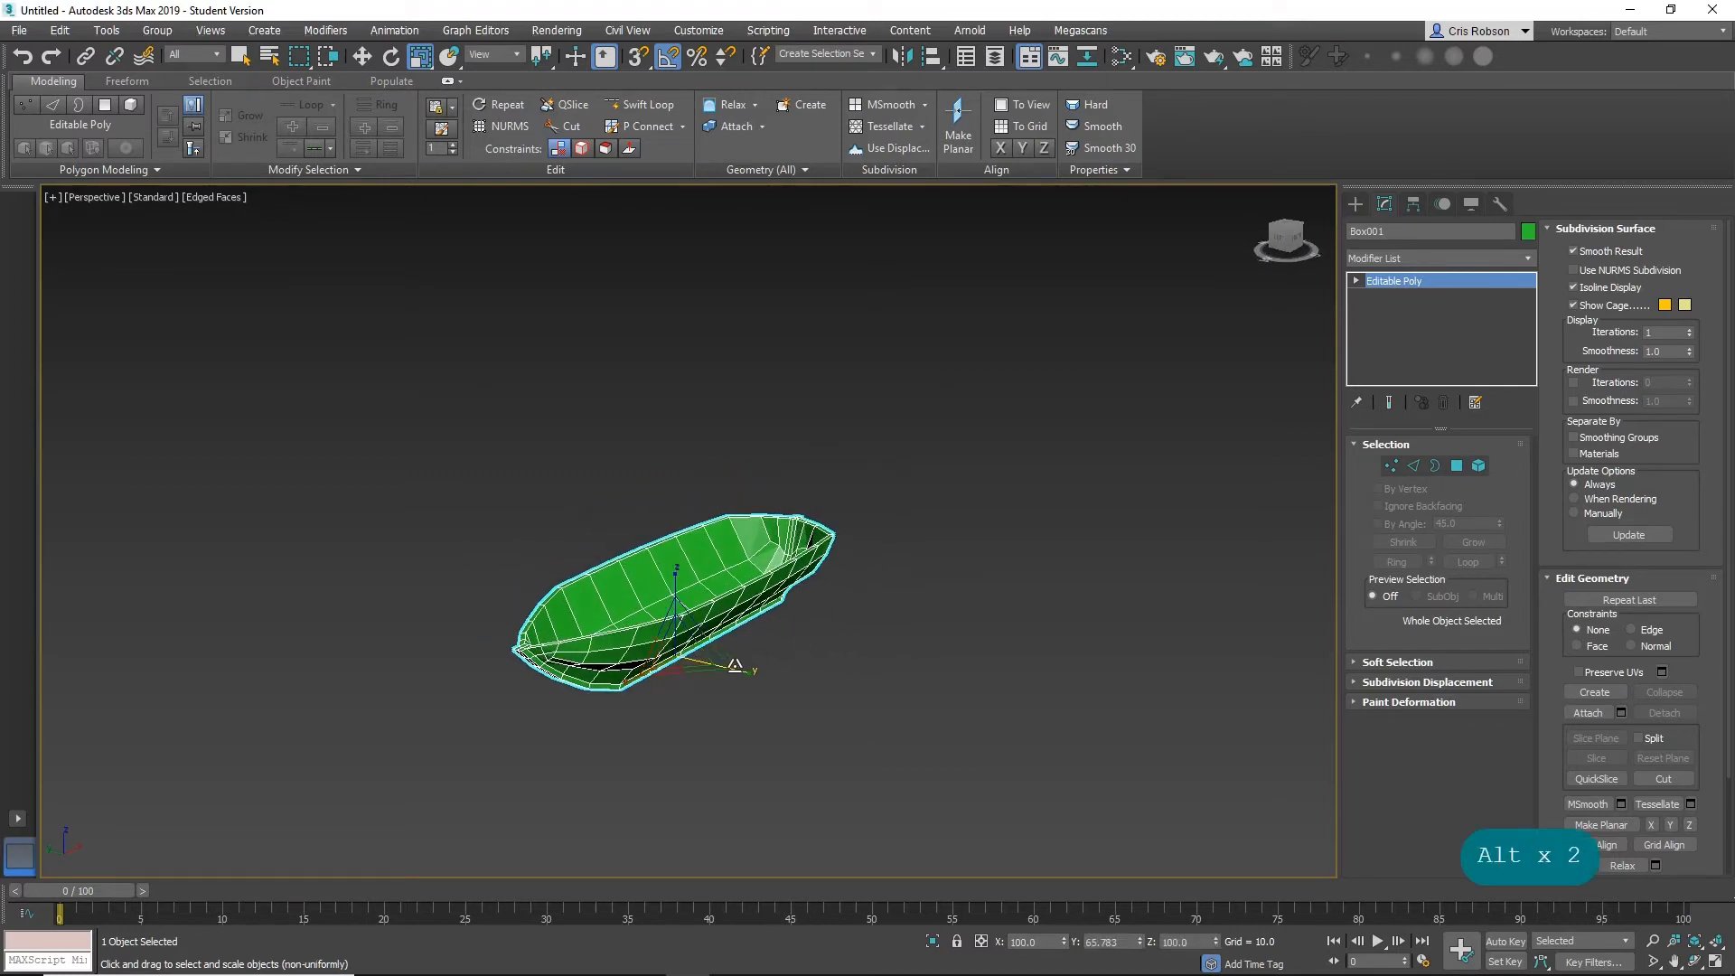
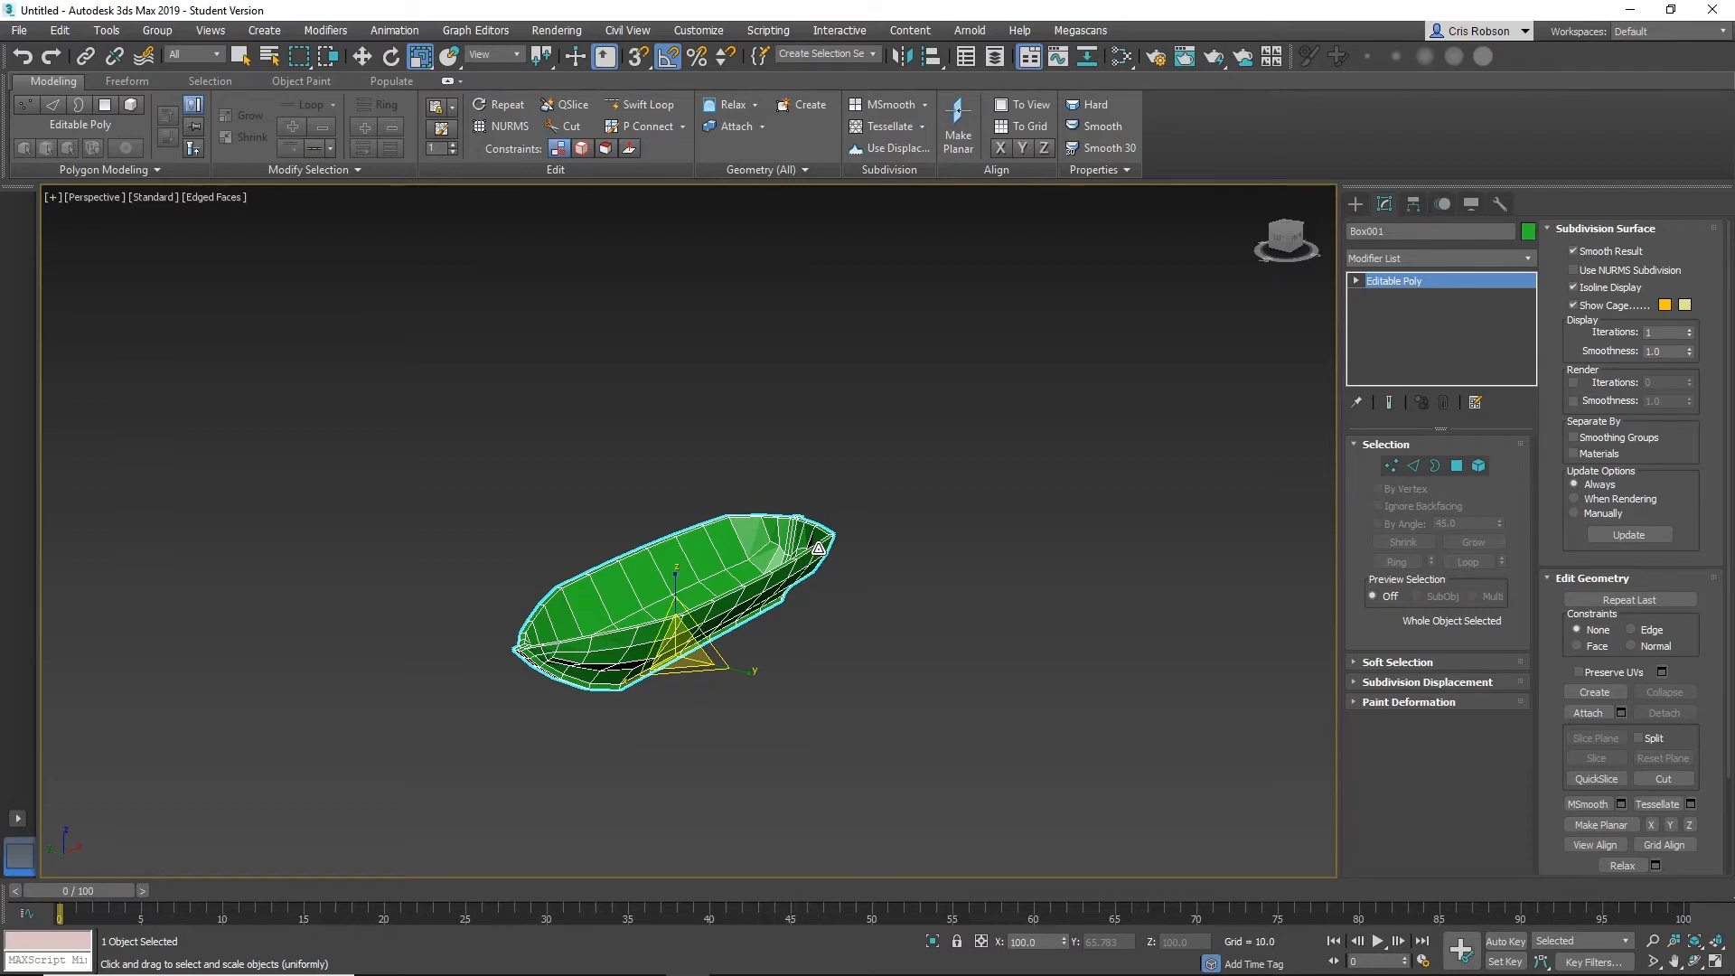
# Reset the boat's transform with the Reset XForm utility and convert it to an Editable Poly.
pyautogui.click(1498, 205)
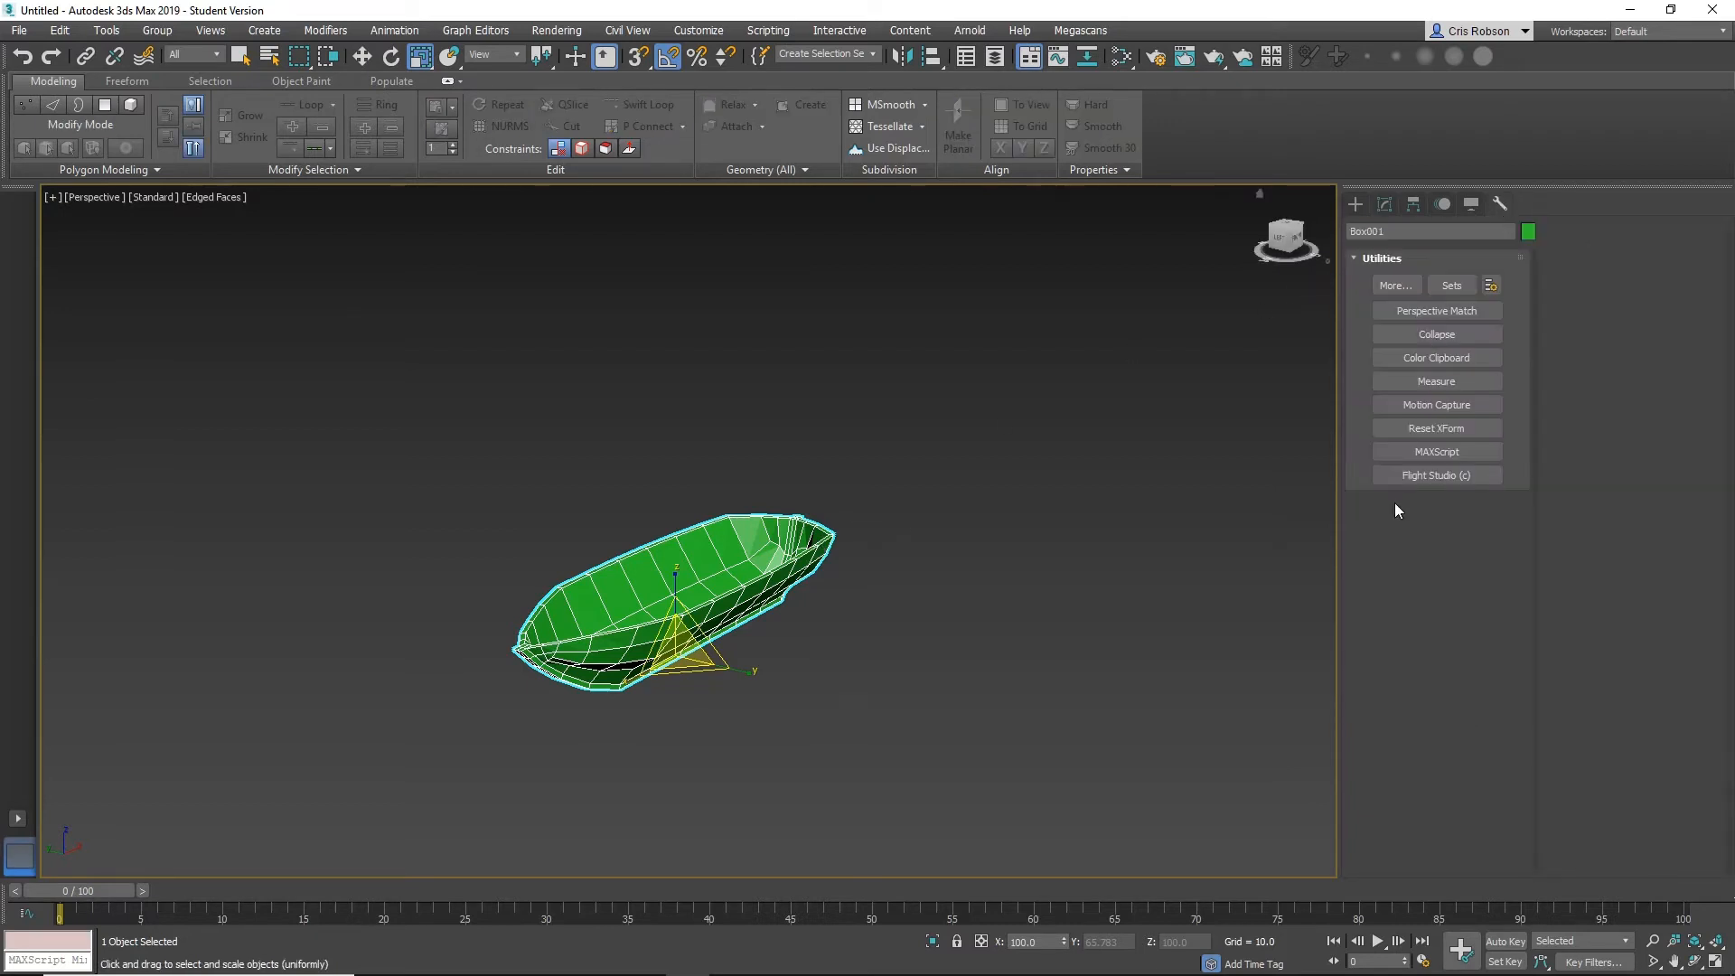
pyautogui.click(1439, 432)
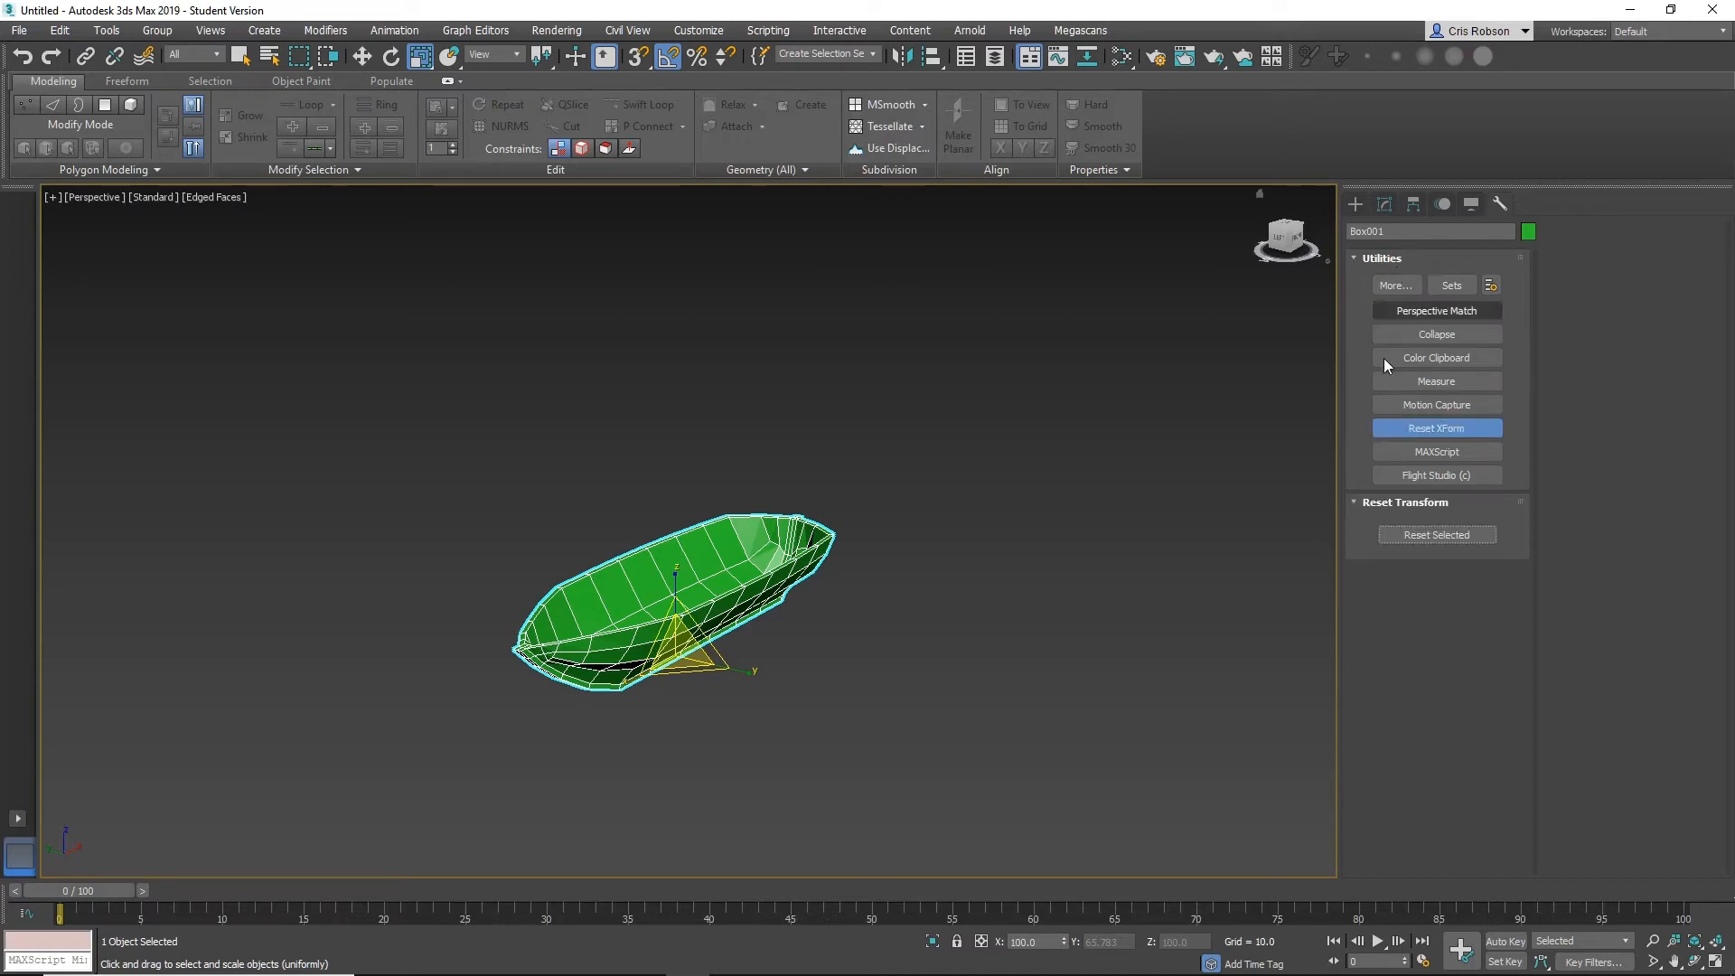
pyautogui.click(1405, 535)
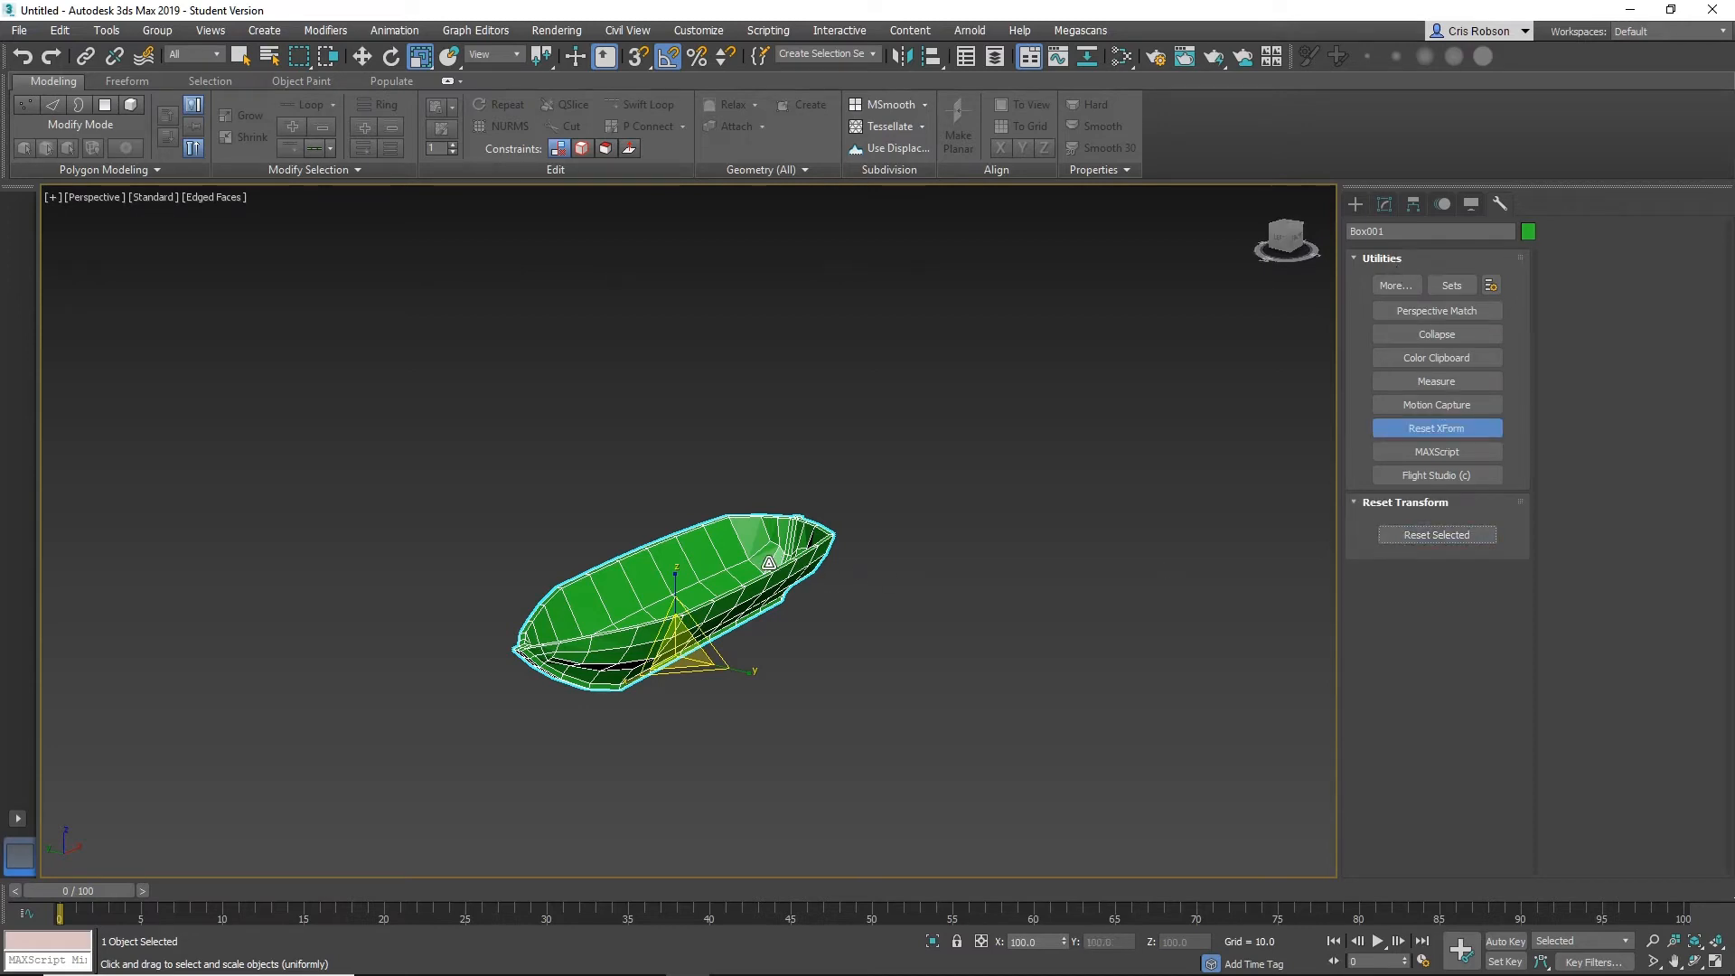
pyautogui.rightClick(761, 554)
pyautogui.moveTo(828, 728)
pyautogui.click(1010, 763)
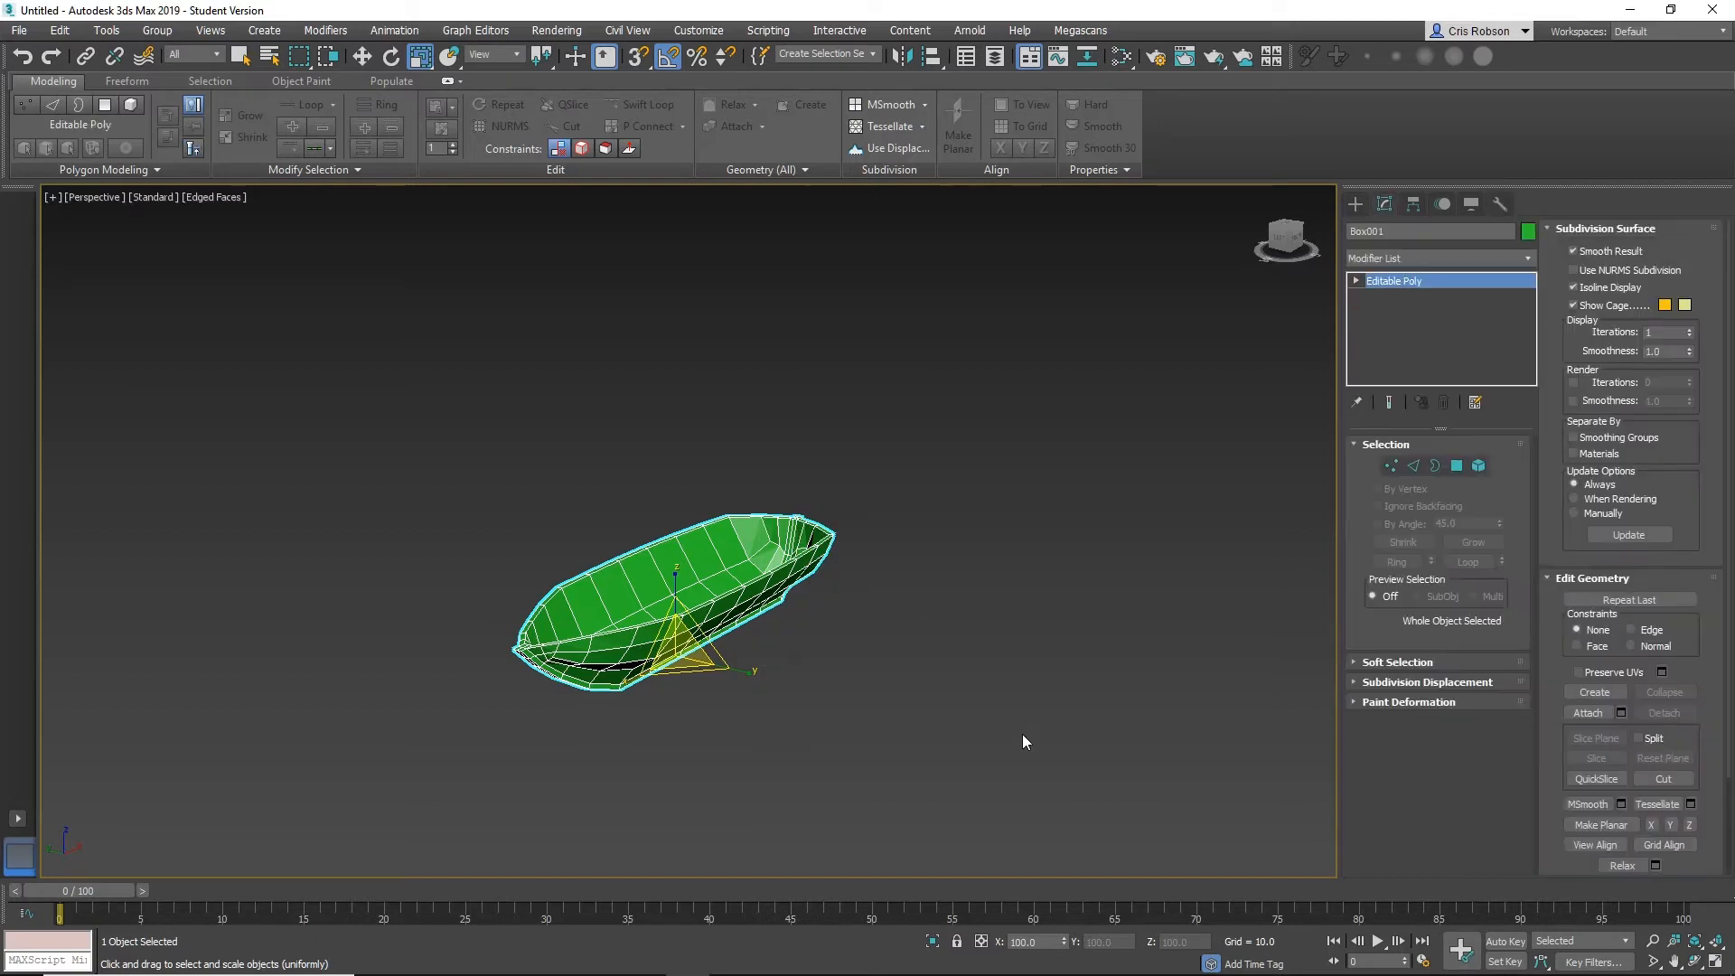
# Add an XForm modifier to the boat and convert the object to an Editable Poly again.
pyautogui.click(1423, 258)
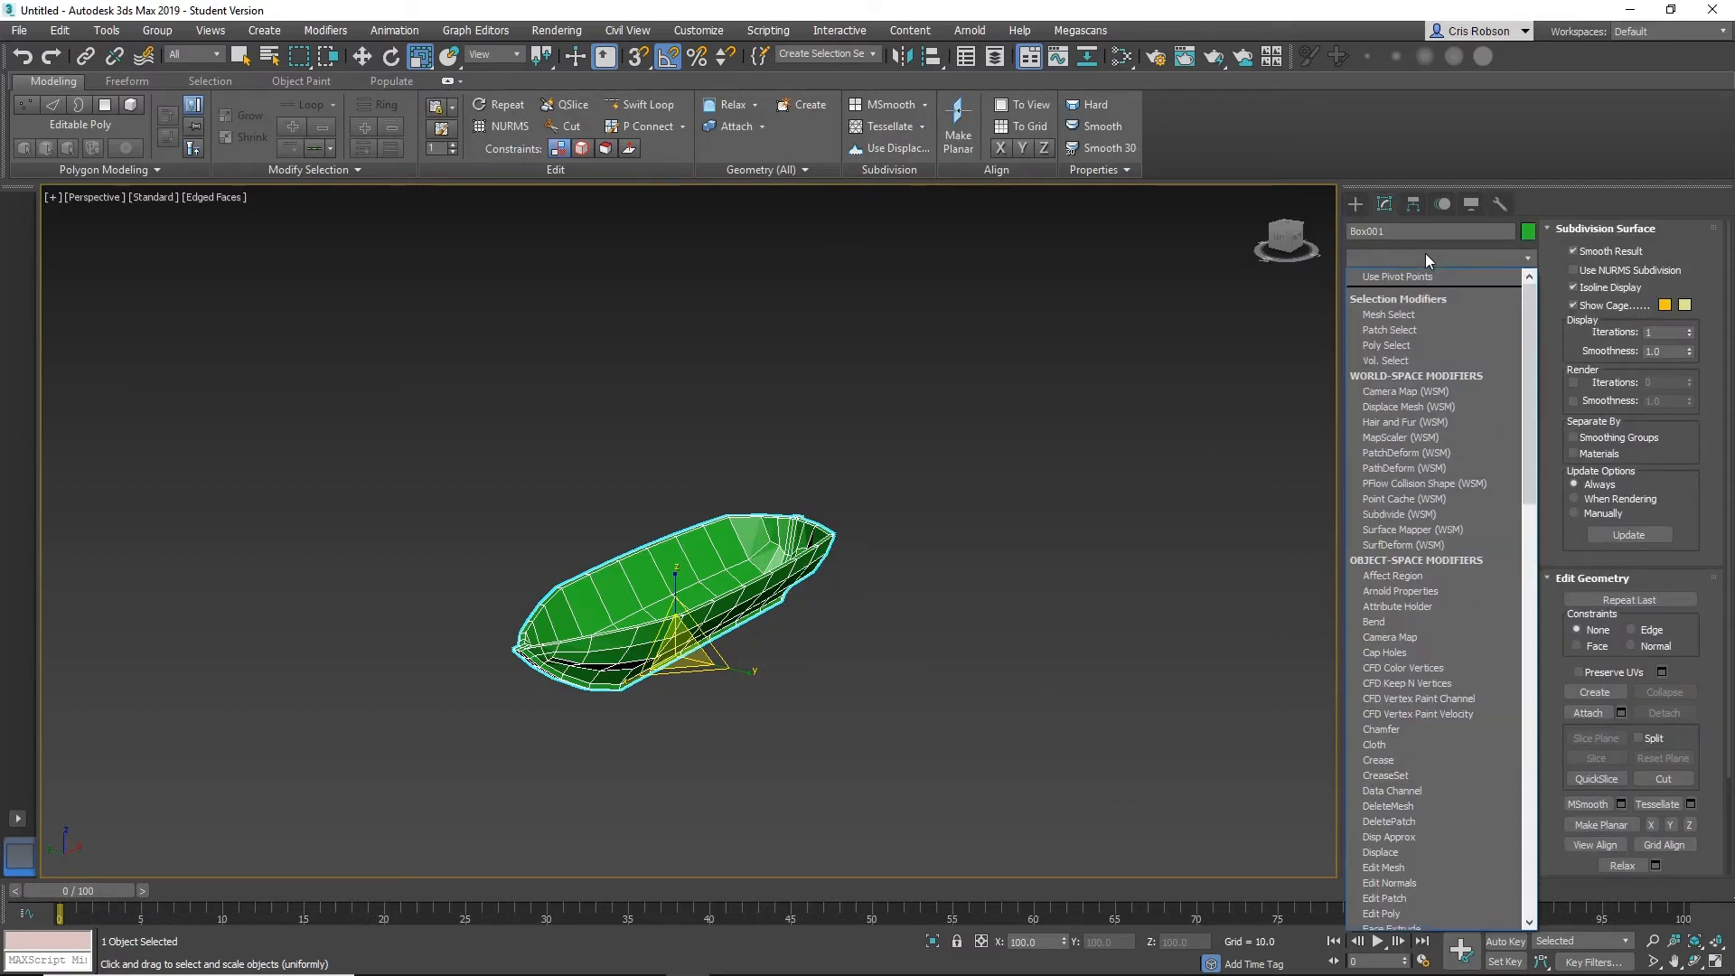
pyautogui.press('End')
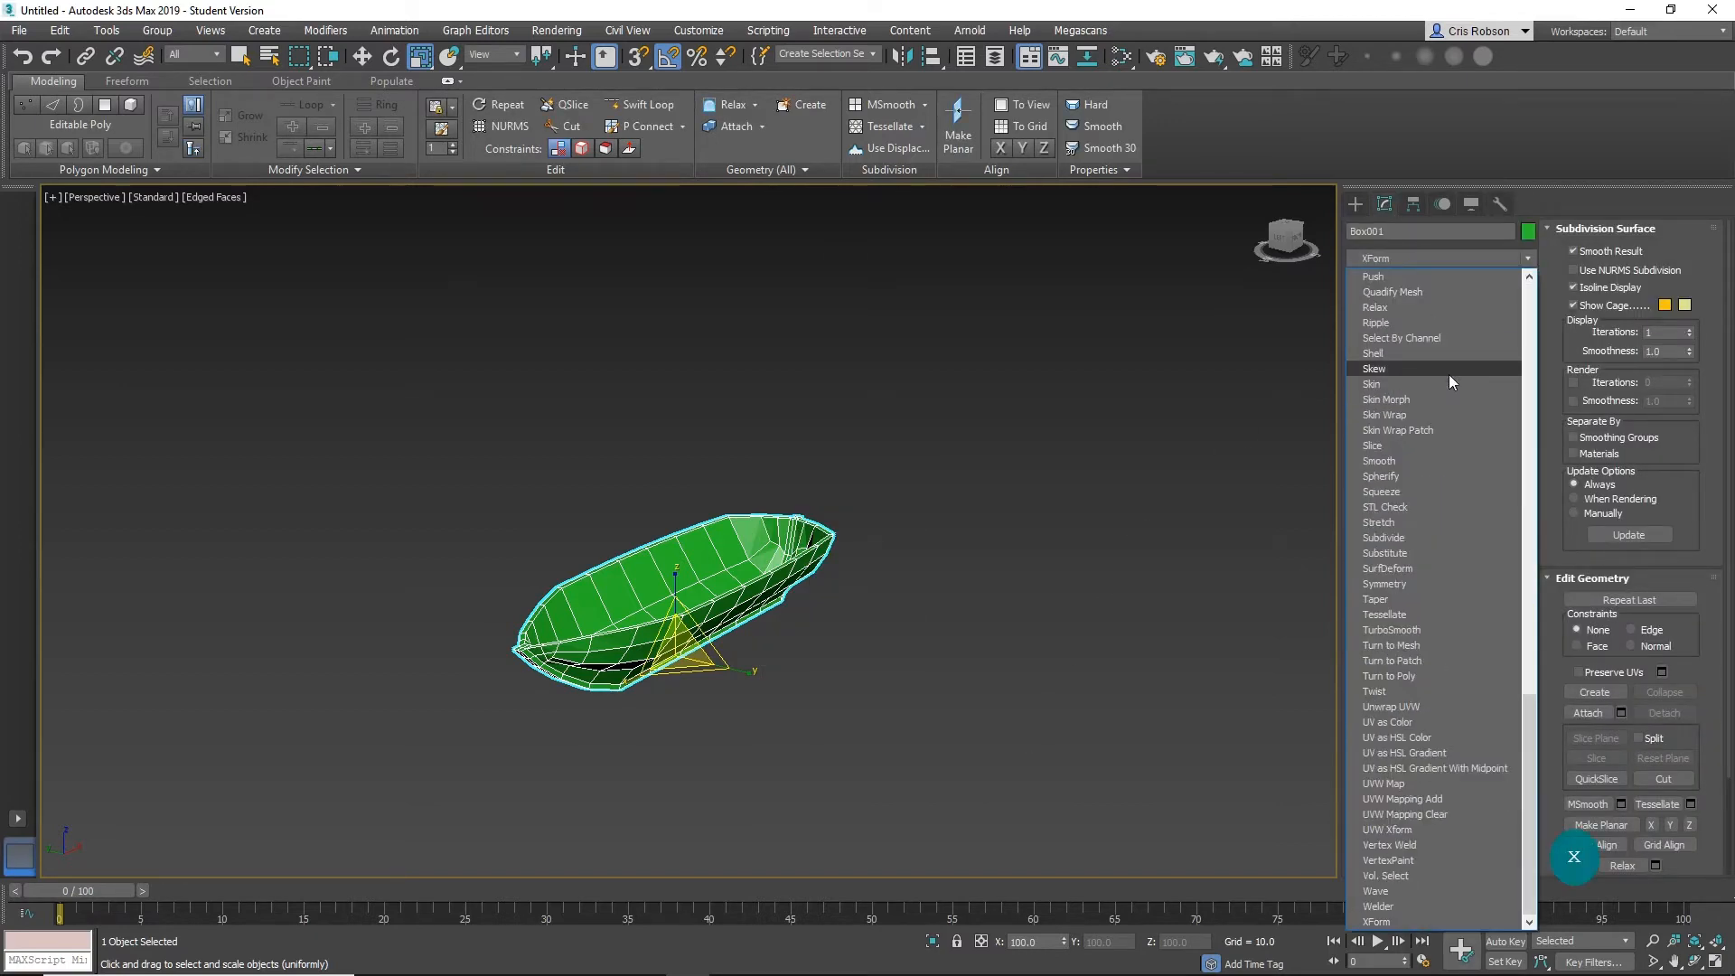
pyautogui.click(1417, 920)
pyautogui.rightClick(621, 611)
pyautogui.moveTo(723, 797)
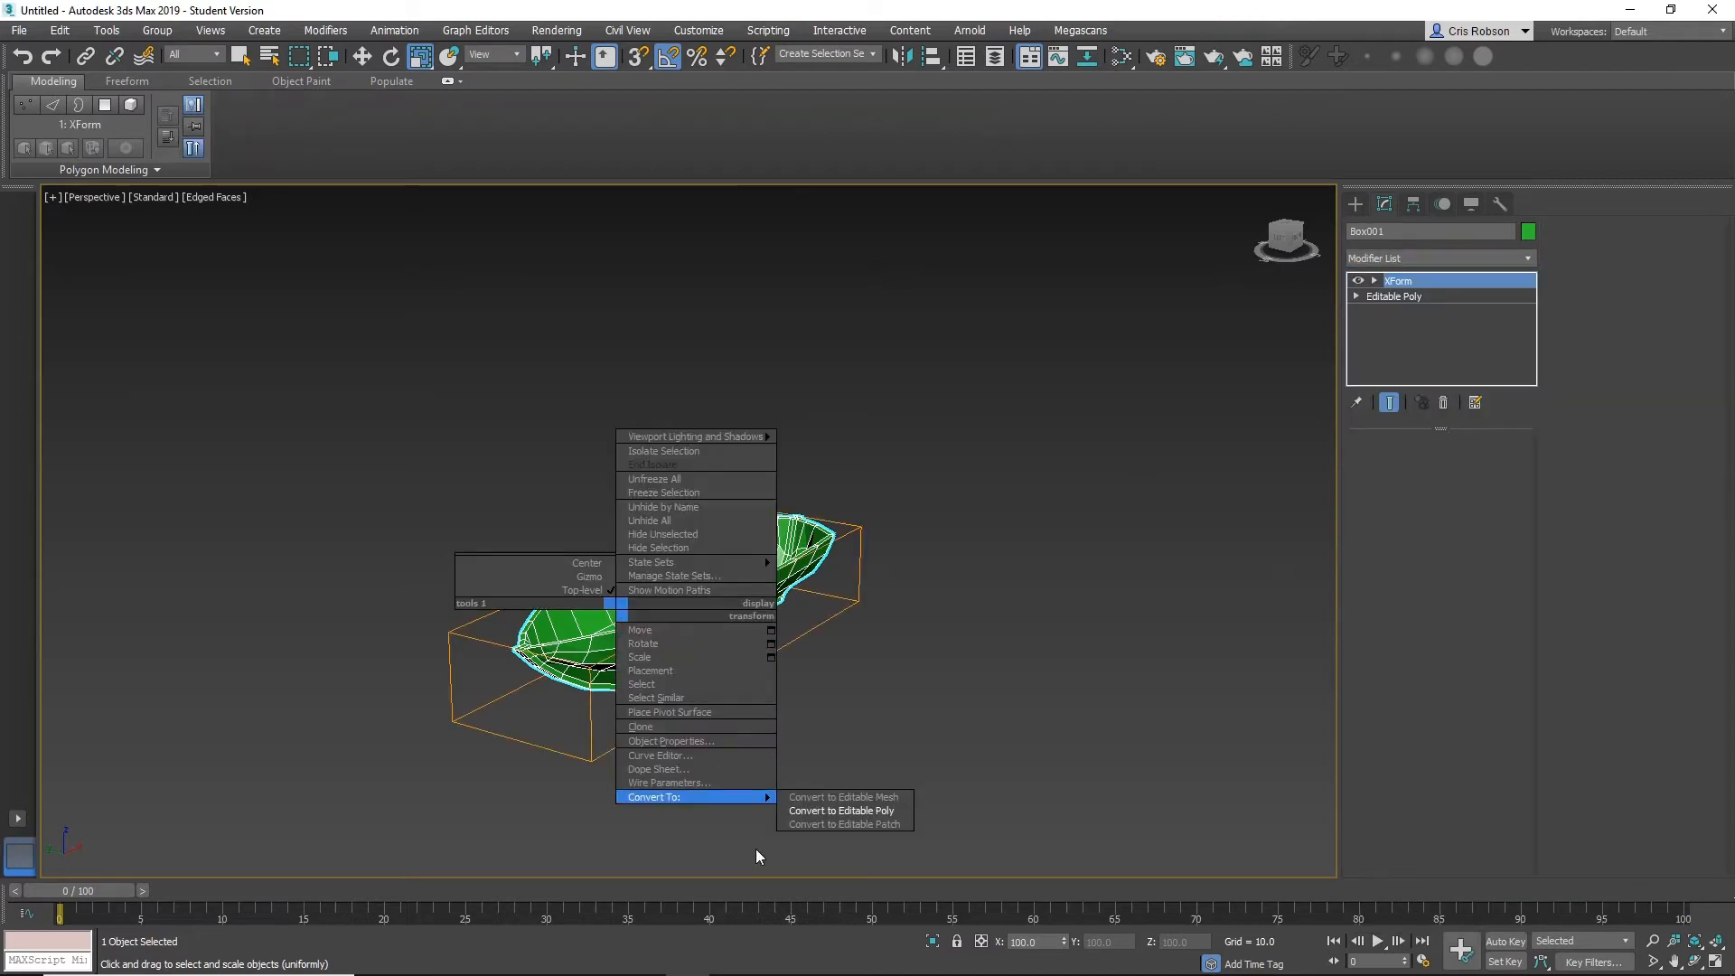
pyautogui.click(828, 807)
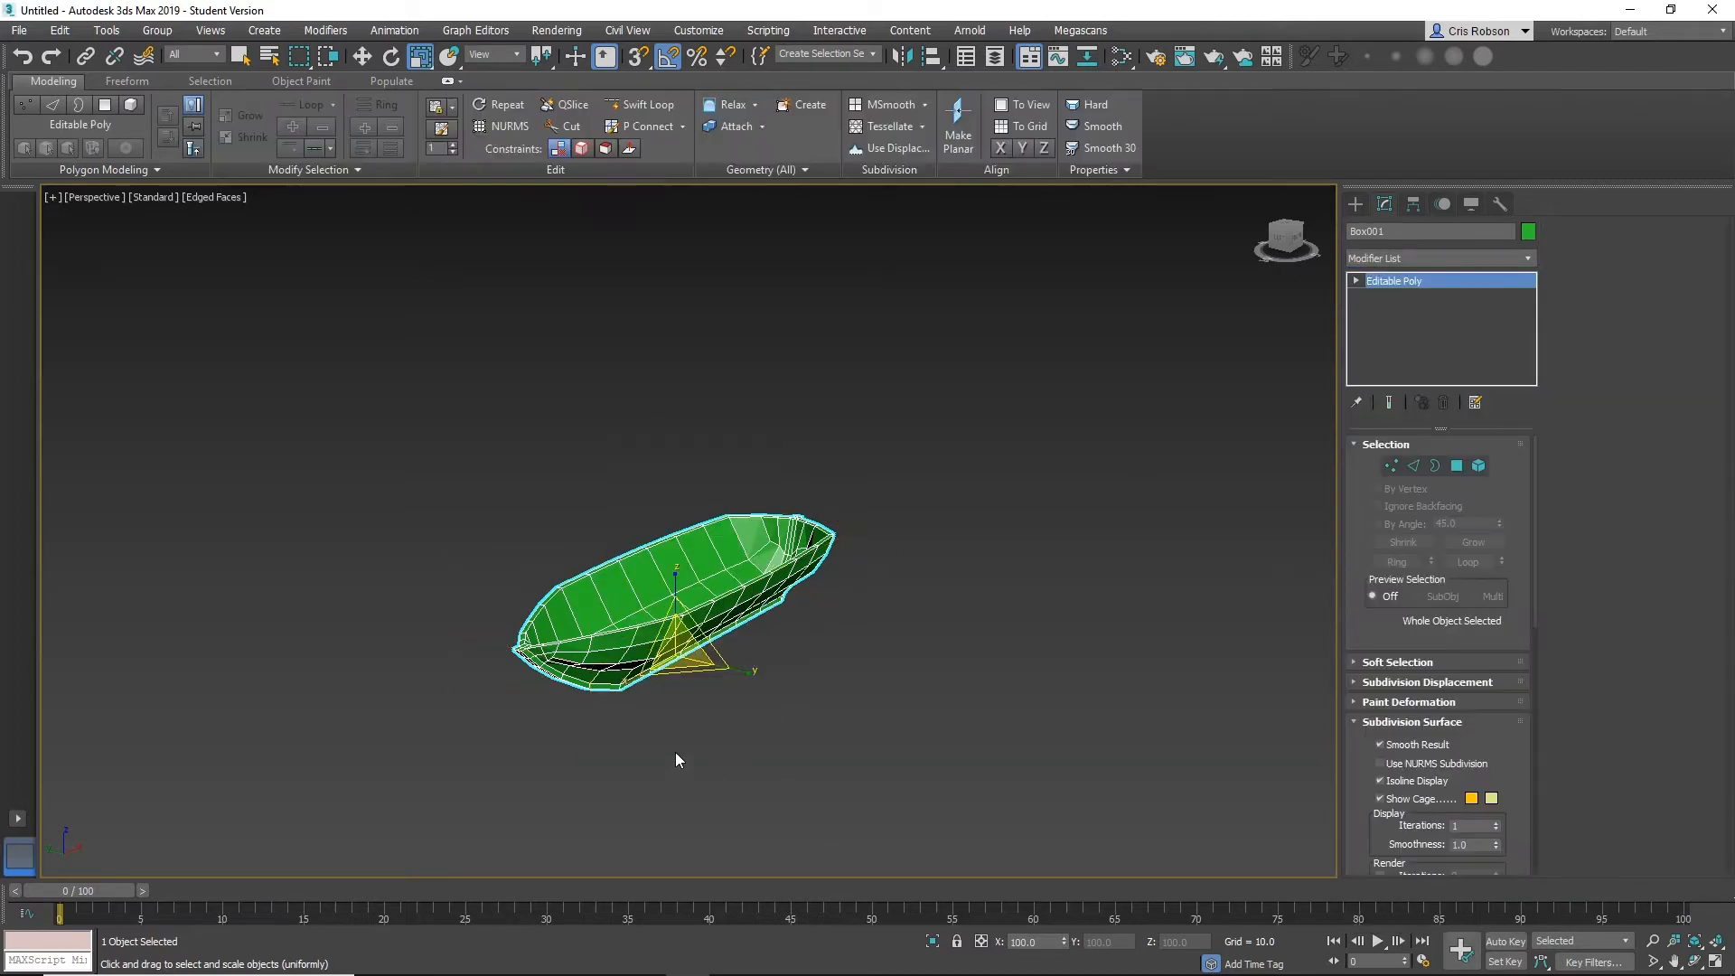
# Select the centre edge loop running lengthwise along the keel strip and remove it together with its vertices.
pyautogui.moveTo(675, 751)
pyautogui.keyDown('alt'); pyautogui.mouseDown(button='middle')
pyautogui.moveTo(691, 722)
pyautogui.moveTo(892, 692)
pyautogui.moveTo(723, 690)
pyautogui.moveTo(610, 755)
pyautogui.moveTo(381, 718)
pyautogui.moveTo(581, 798)
pyautogui.moveTo(666, 772)
pyautogui.mouseUp(button='middle'); pyautogui.keyUp('alt')
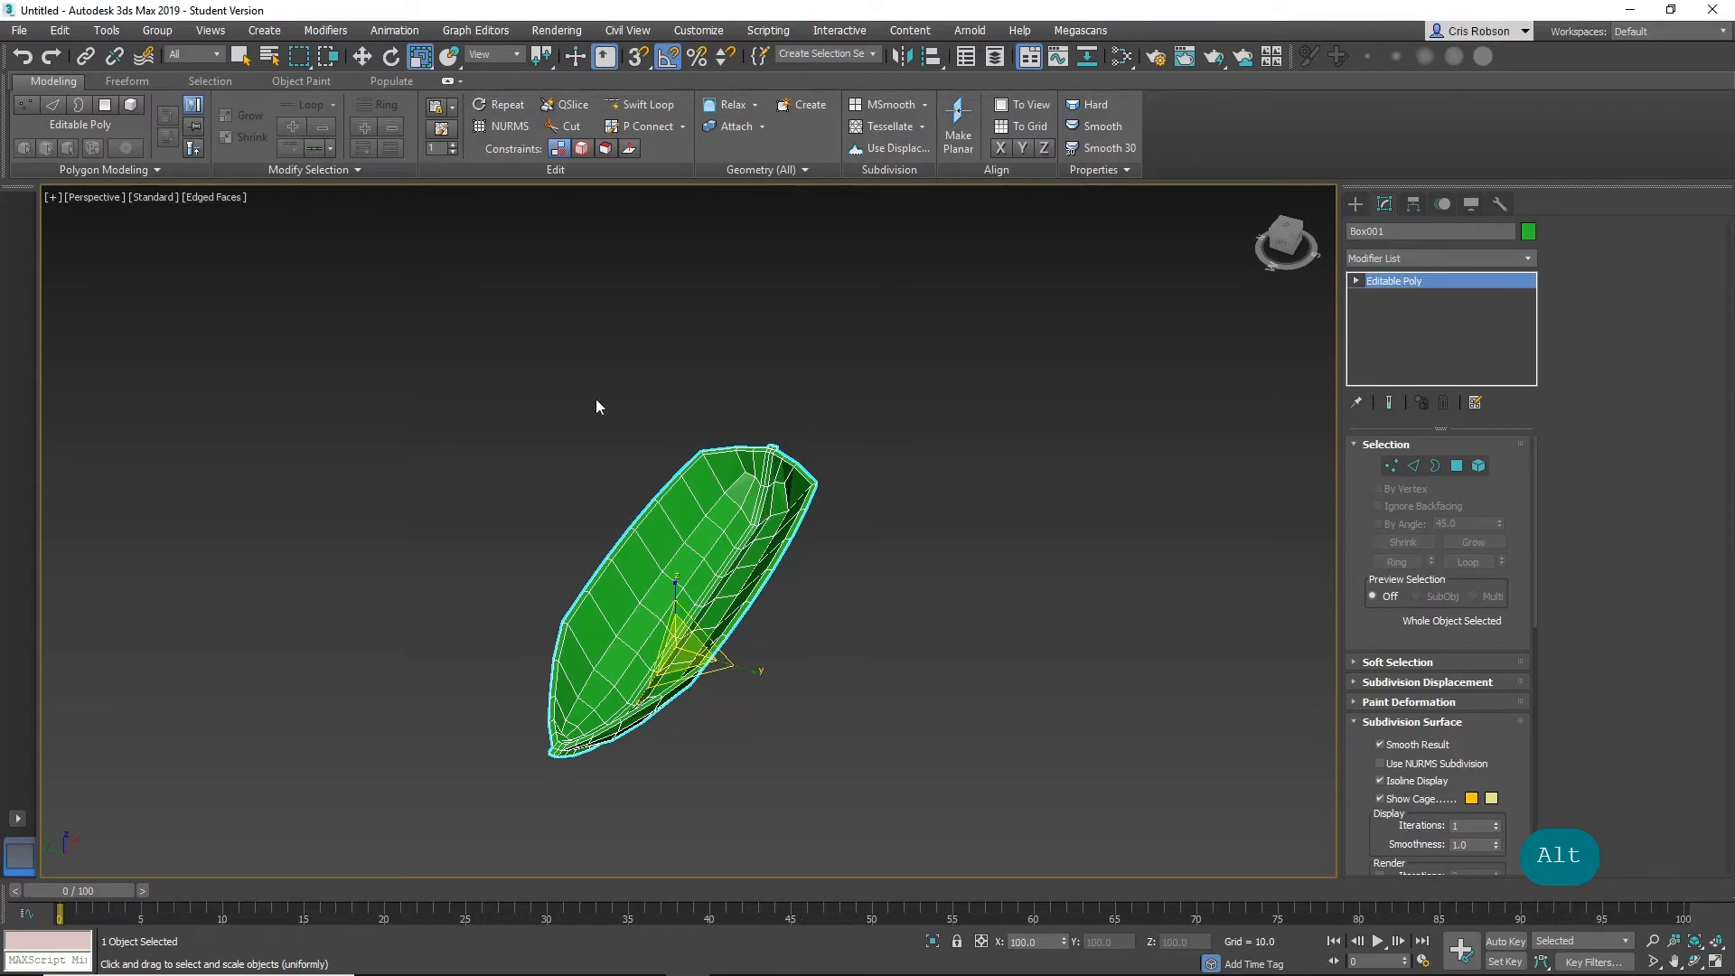
pyautogui.moveTo(632, 503); pyautogui.dragTo(693, 596, button='middle')
pyautogui.scroll(5, 693, 596)
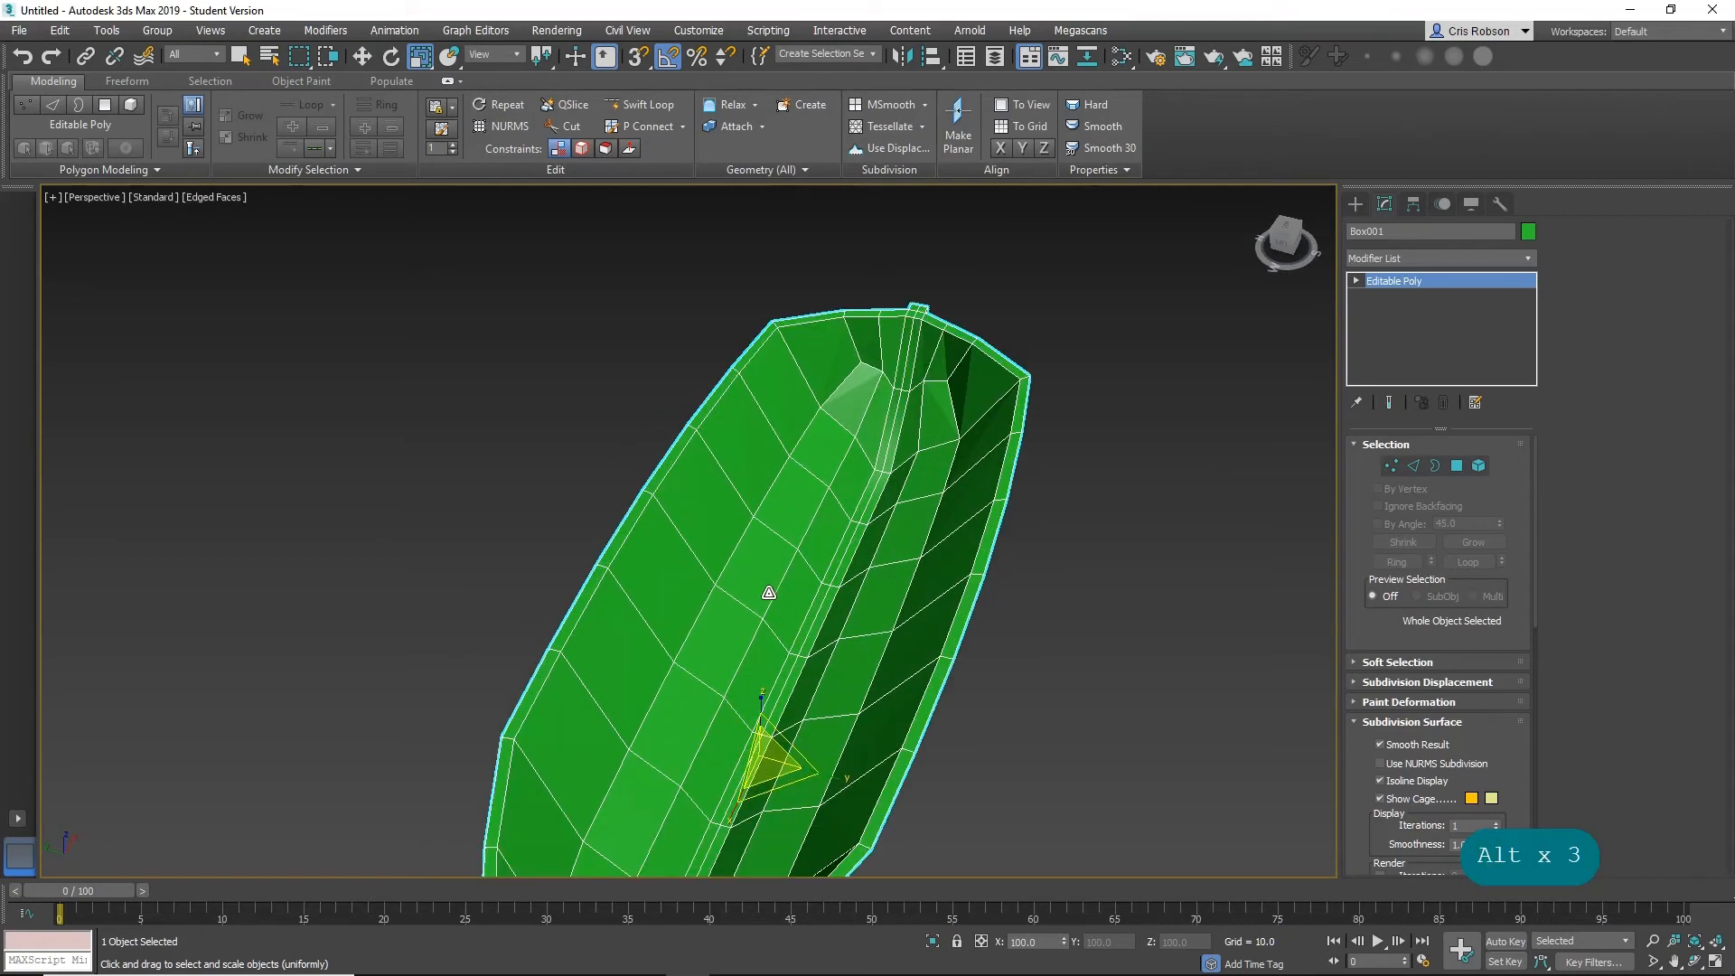
pyautogui.keyDown('alt'); pyautogui.moveTo(798, 597); pyautogui.dragTo(615, 632, button='middle'); pyautogui.keyUp('alt')
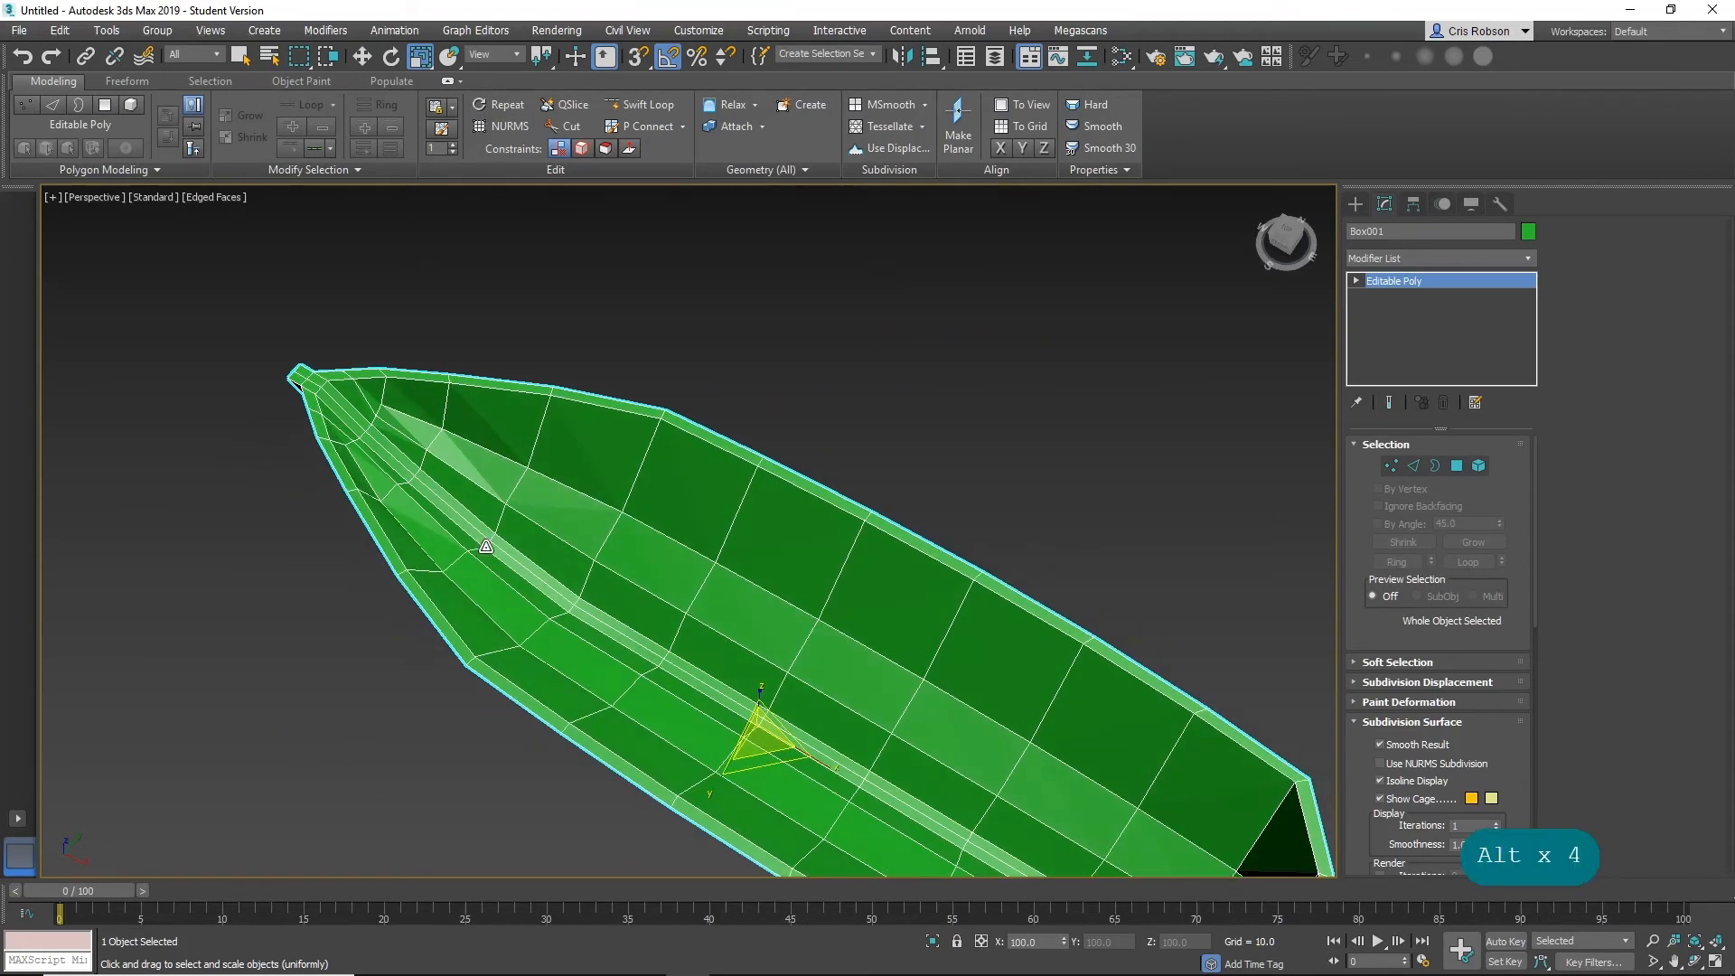
pyautogui.moveTo(486, 546)
pyautogui.keyDown('alt'); pyautogui.mouseDown(button='middle')
pyautogui.moveTo(592, 553)
pyautogui.moveTo(502, 537)
pyautogui.mouseUp(button='middle'); pyautogui.keyUp('alt')
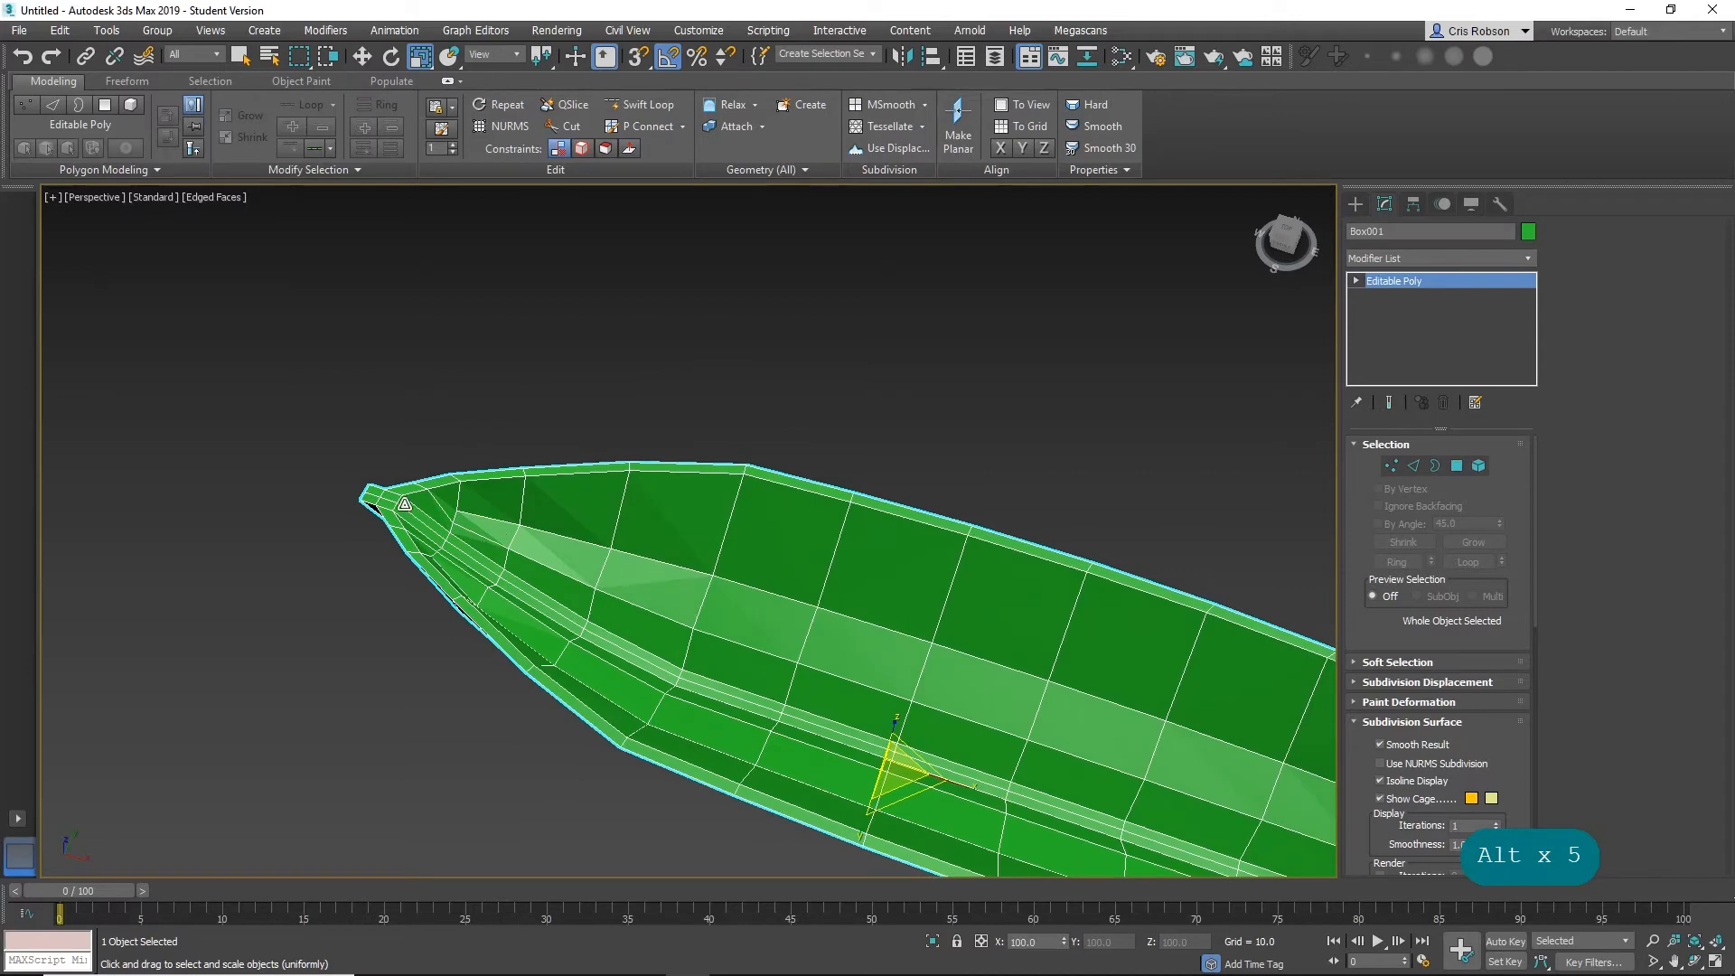
pyautogui.click(1456, 466)
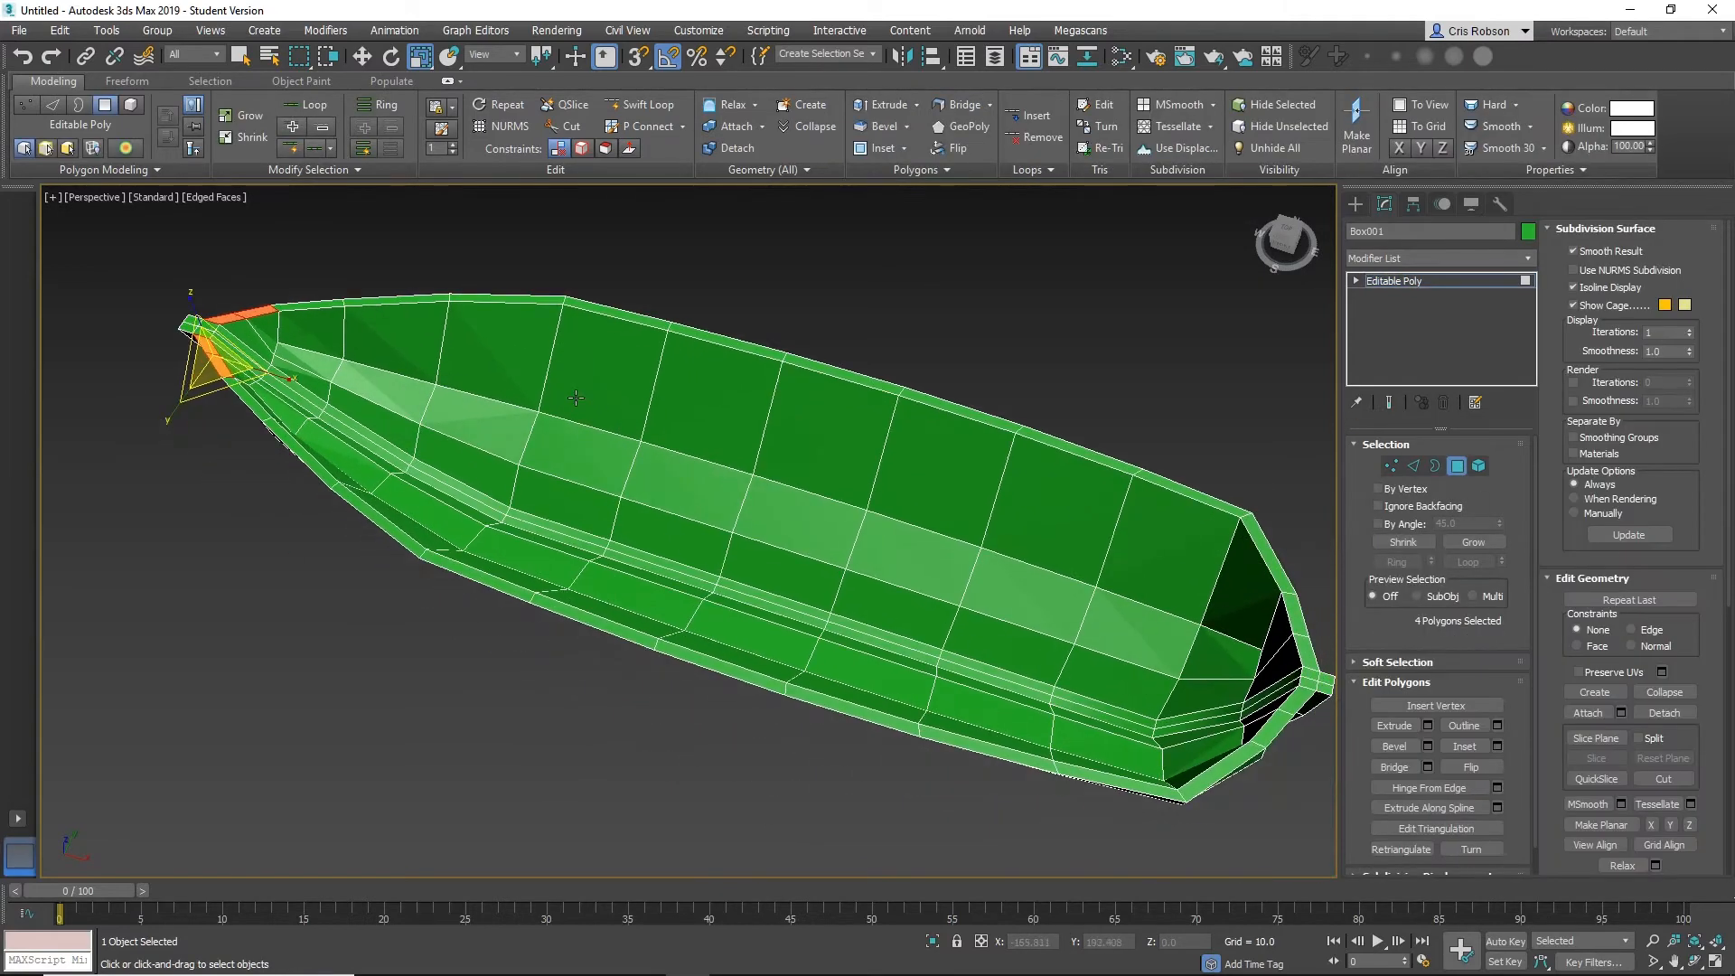
pyautogui.keyDown('alt'); pyautogui.moveTo(506, 397); pyautogui.dragTo(598, 344, button='middle'); pyautogui.keyUp('alt')
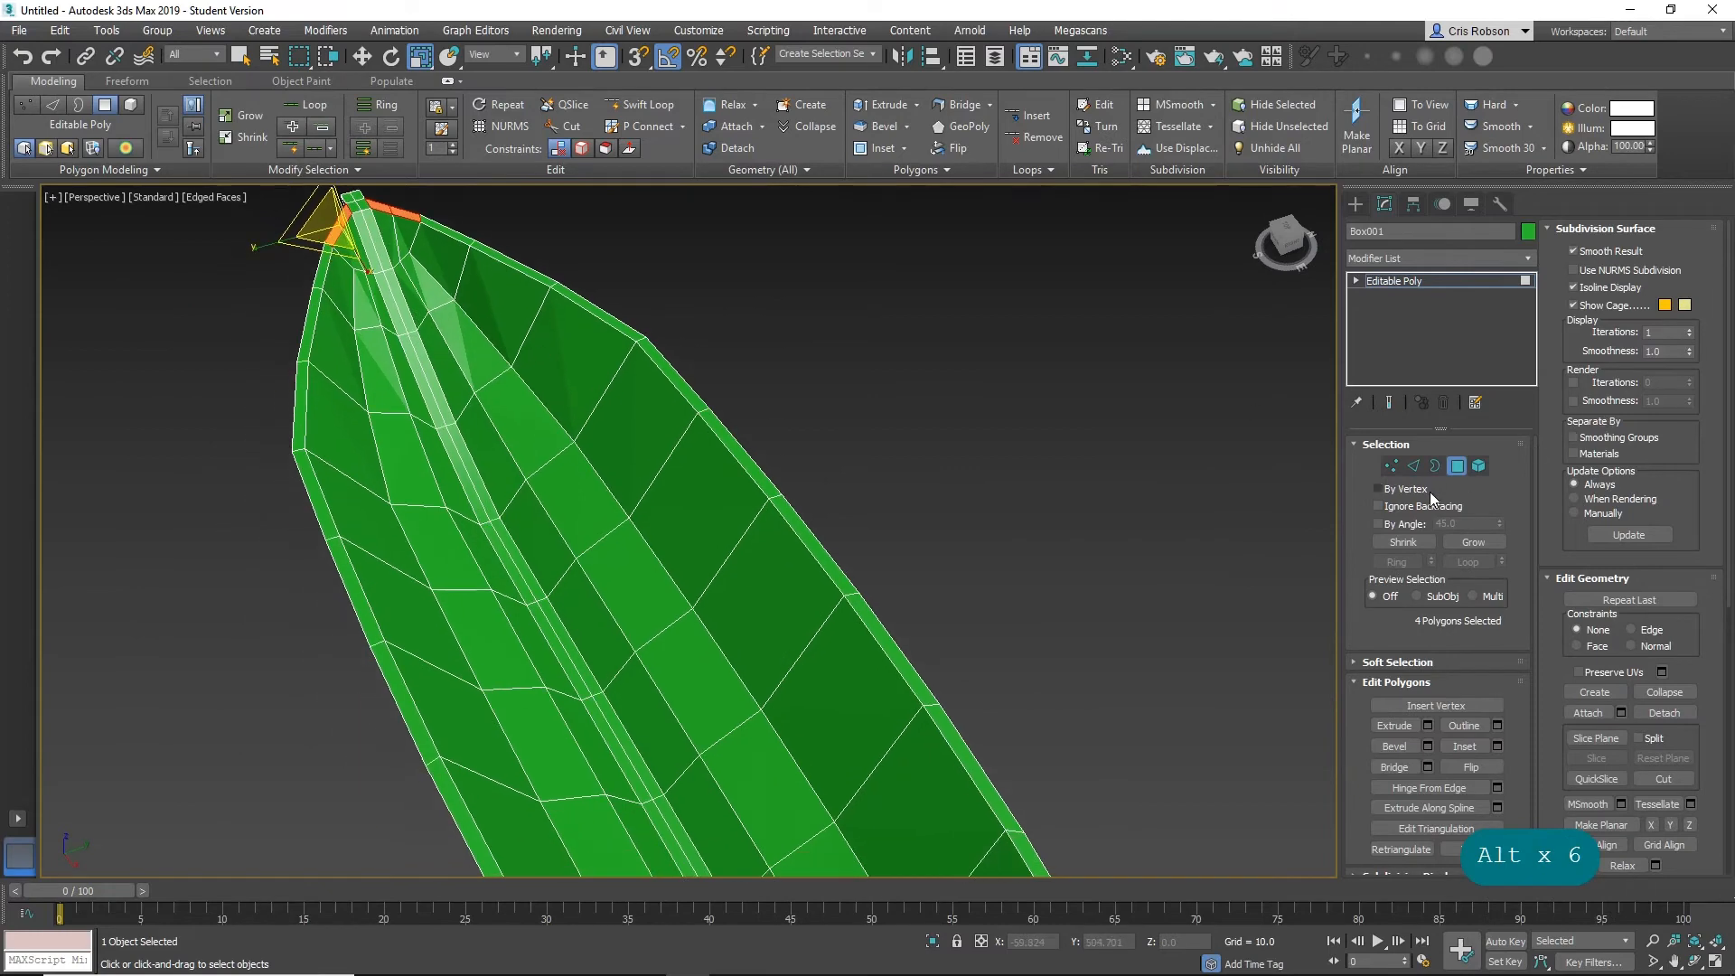
pyautogui.click(1413, 466)
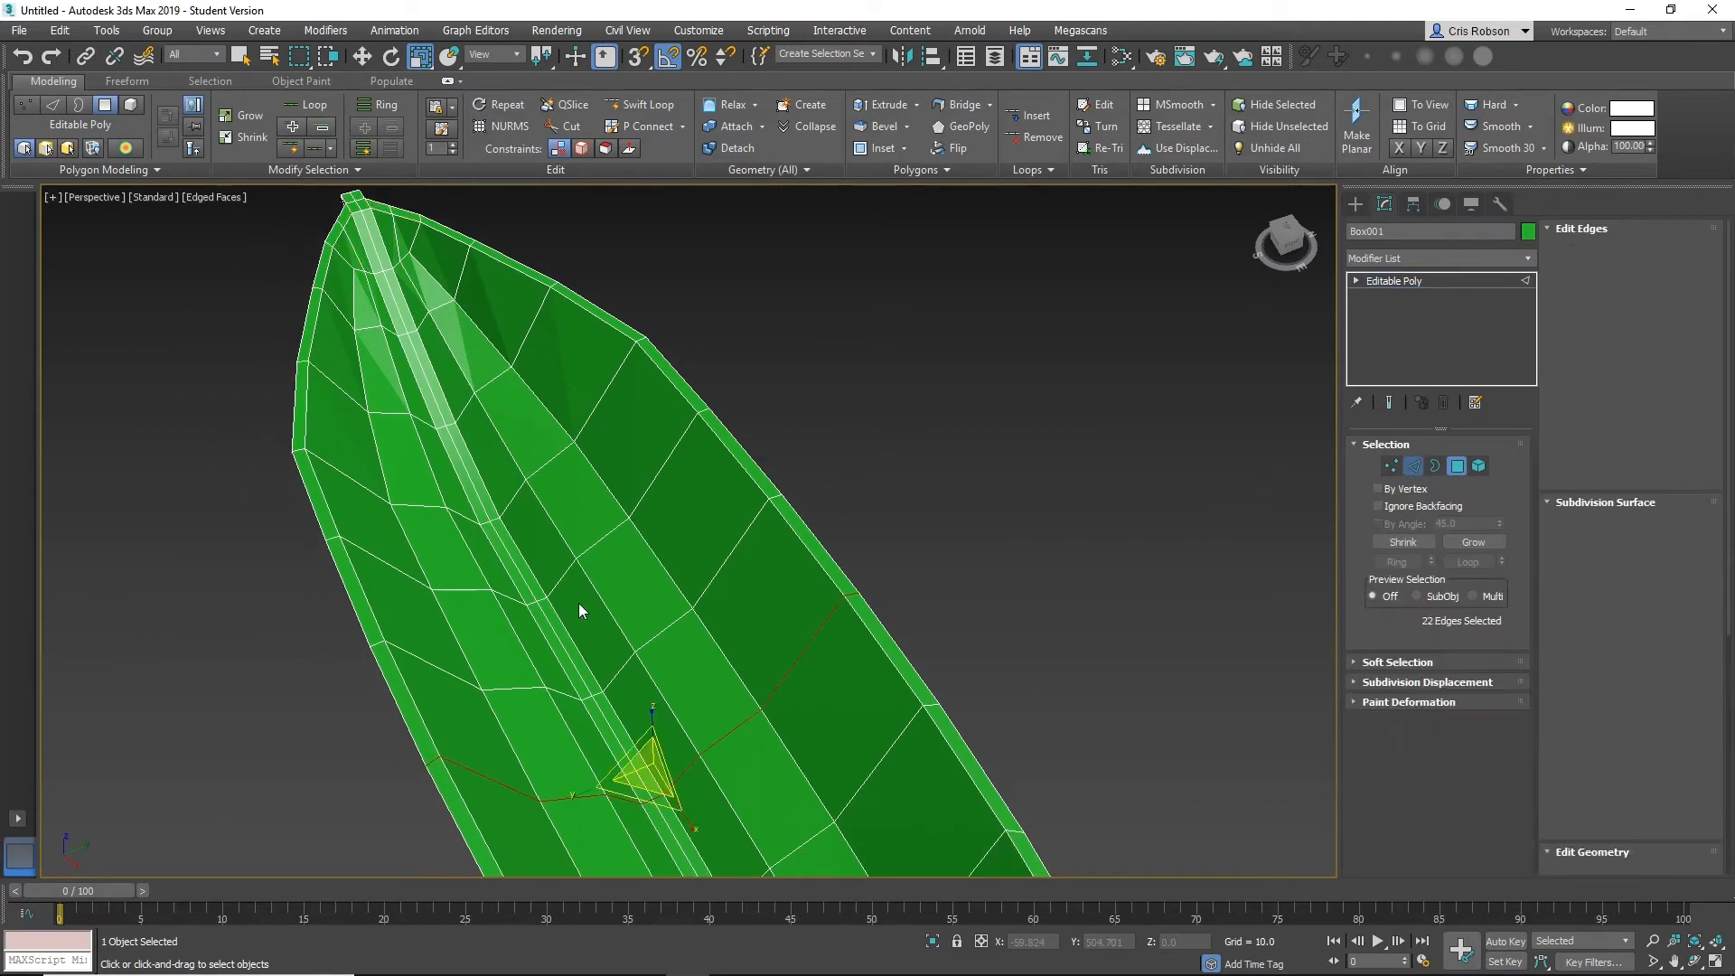
pyautogui.doubleClick(520, 575)
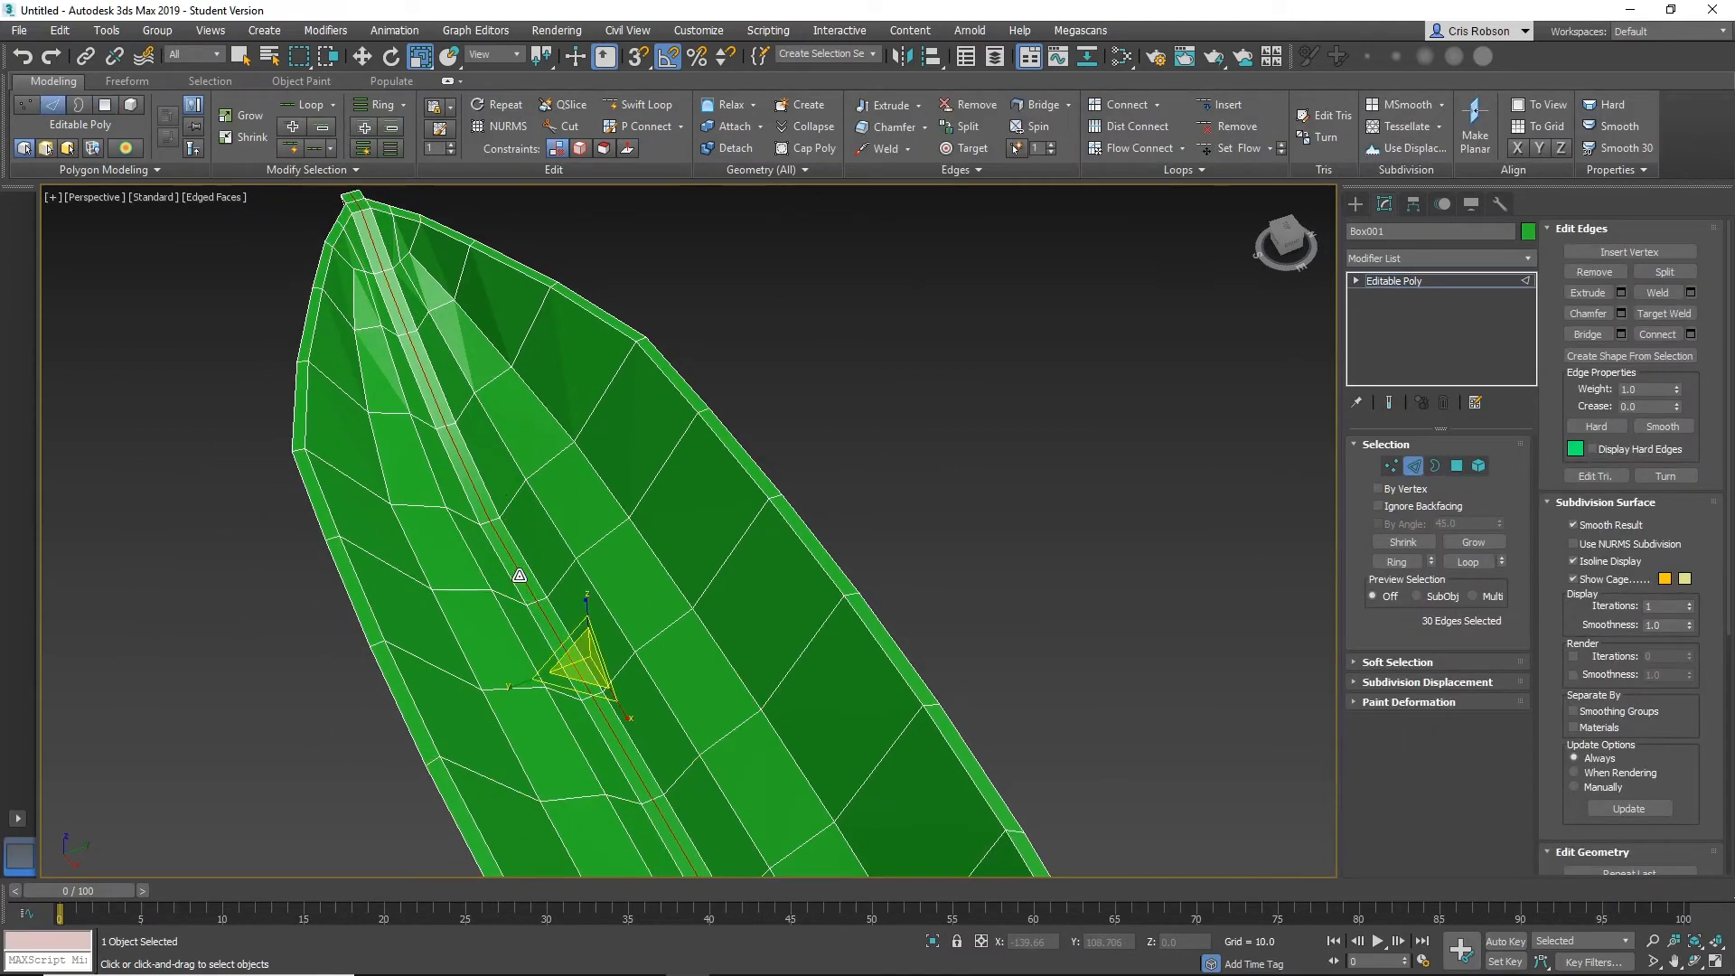
pyautogui.hotkey('ctrl', 'BackSpace')
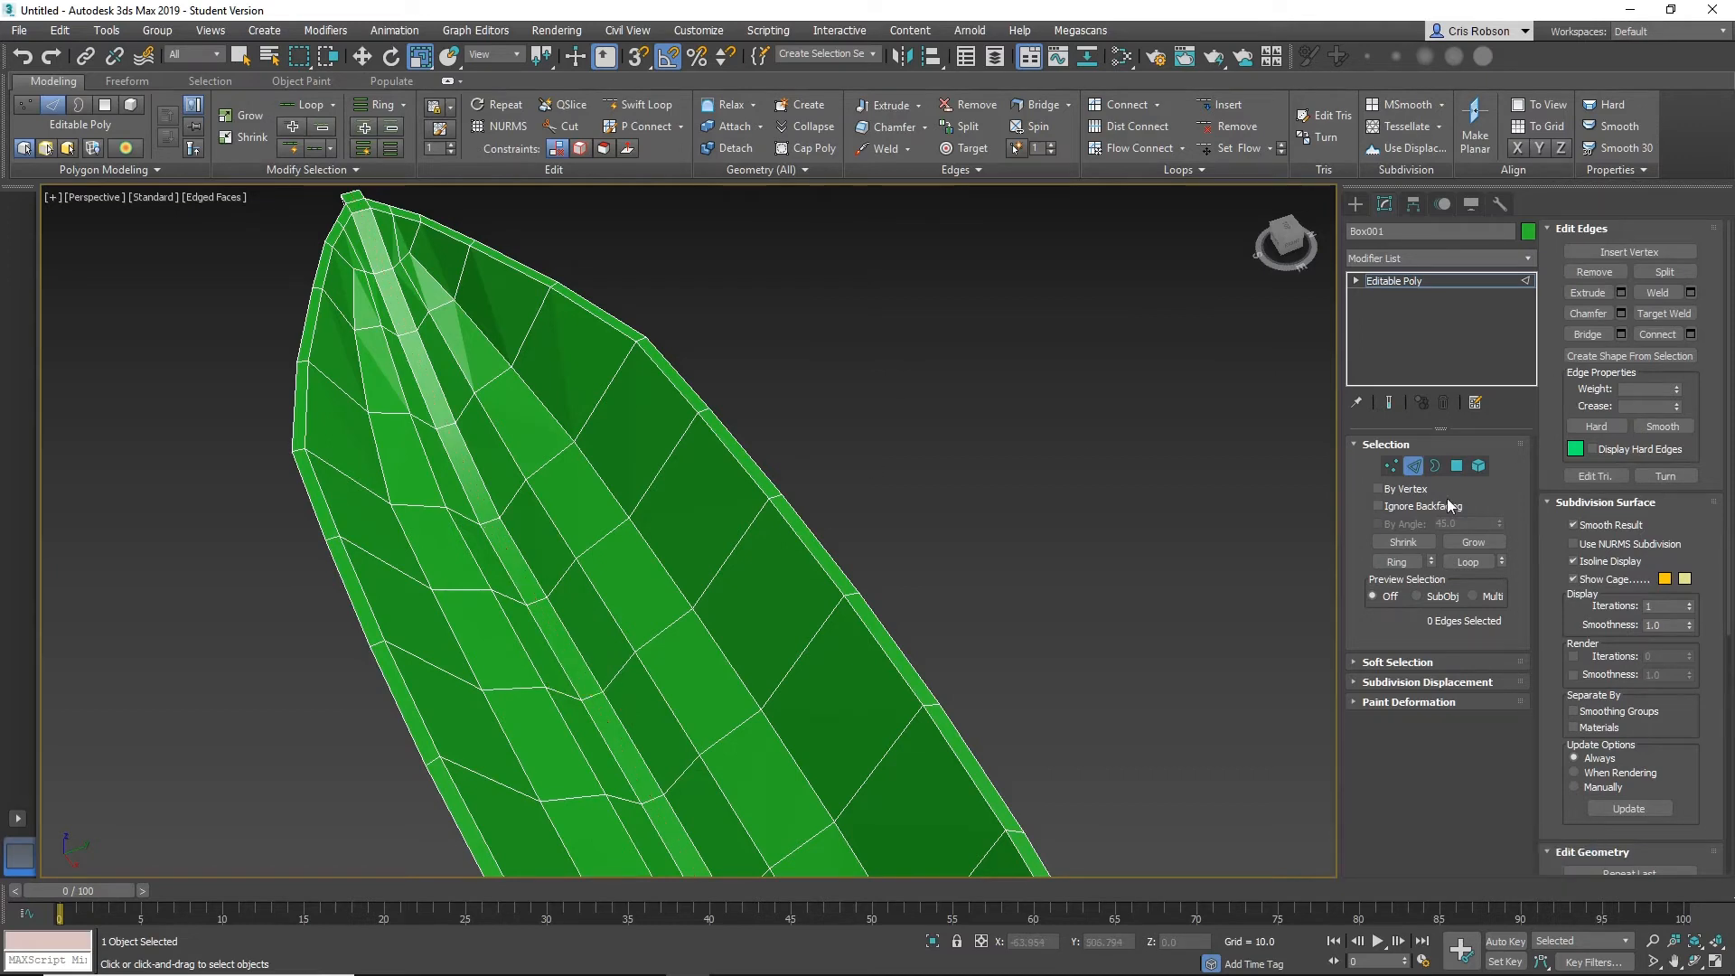
# Select the polygons of the narrow centre keel strip along the hull's interior, from the bow up to the stern.
pyautogui.click(1457, 465)
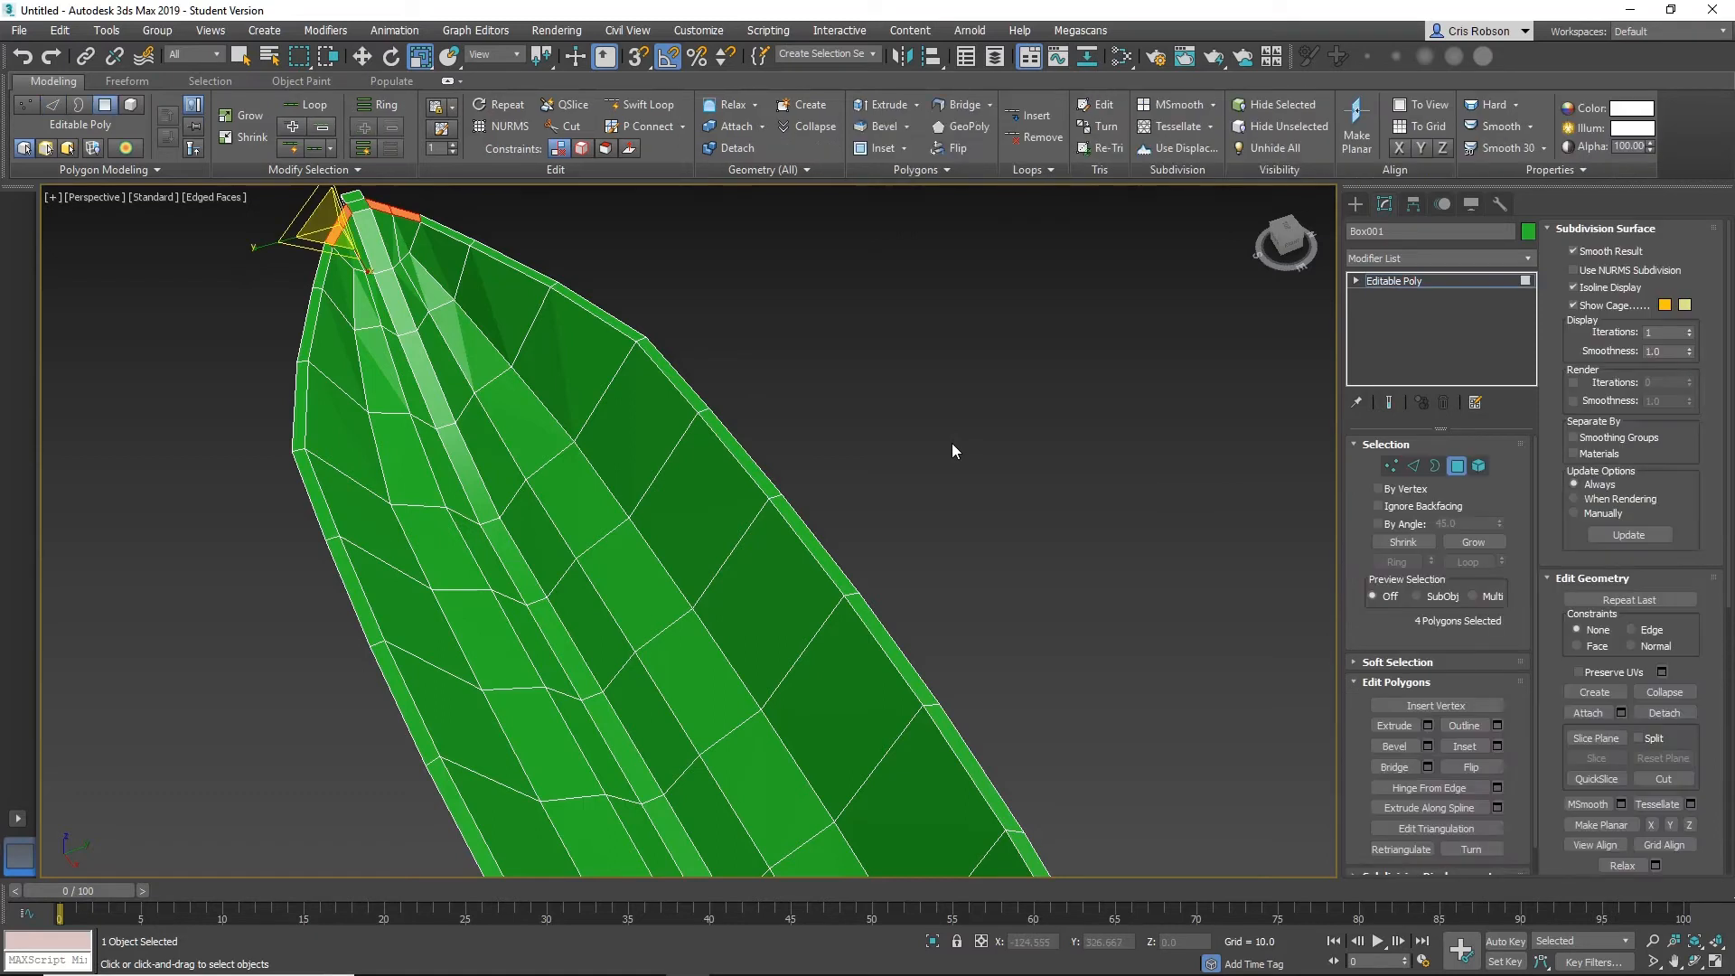
pyautogui.click(376, 229)
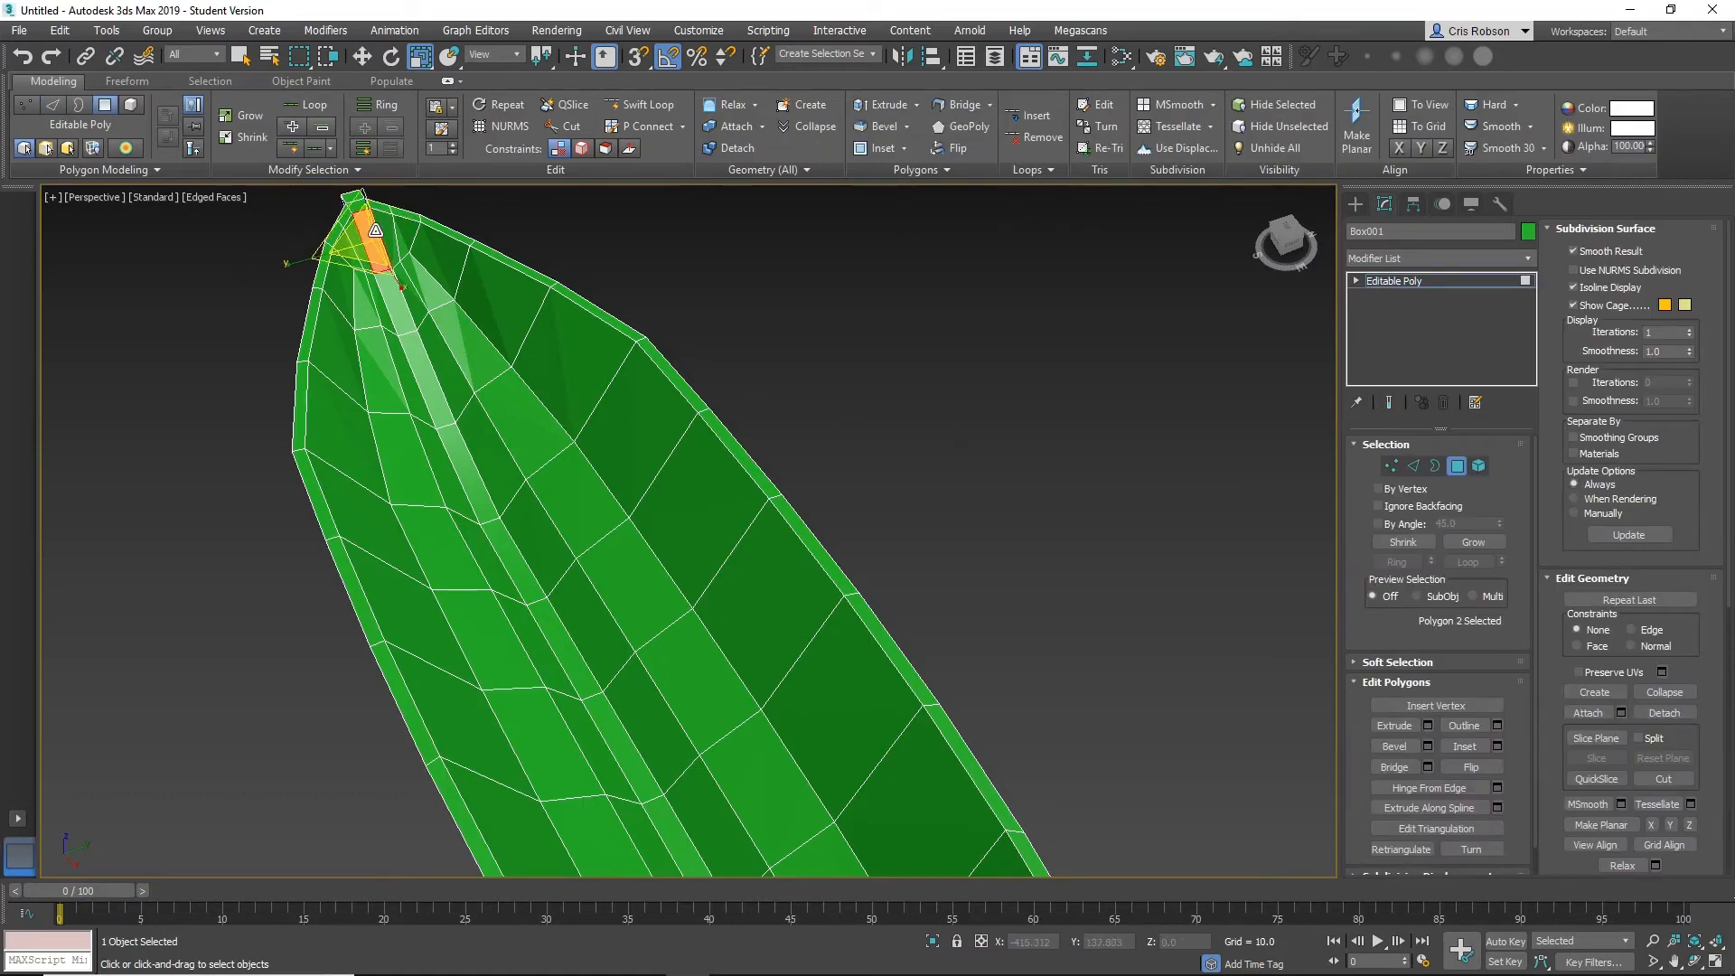
pyautogui.keyDown('ctrl'); pyautogui.click(443, 413); pyautogui.keyUp('ctrl')
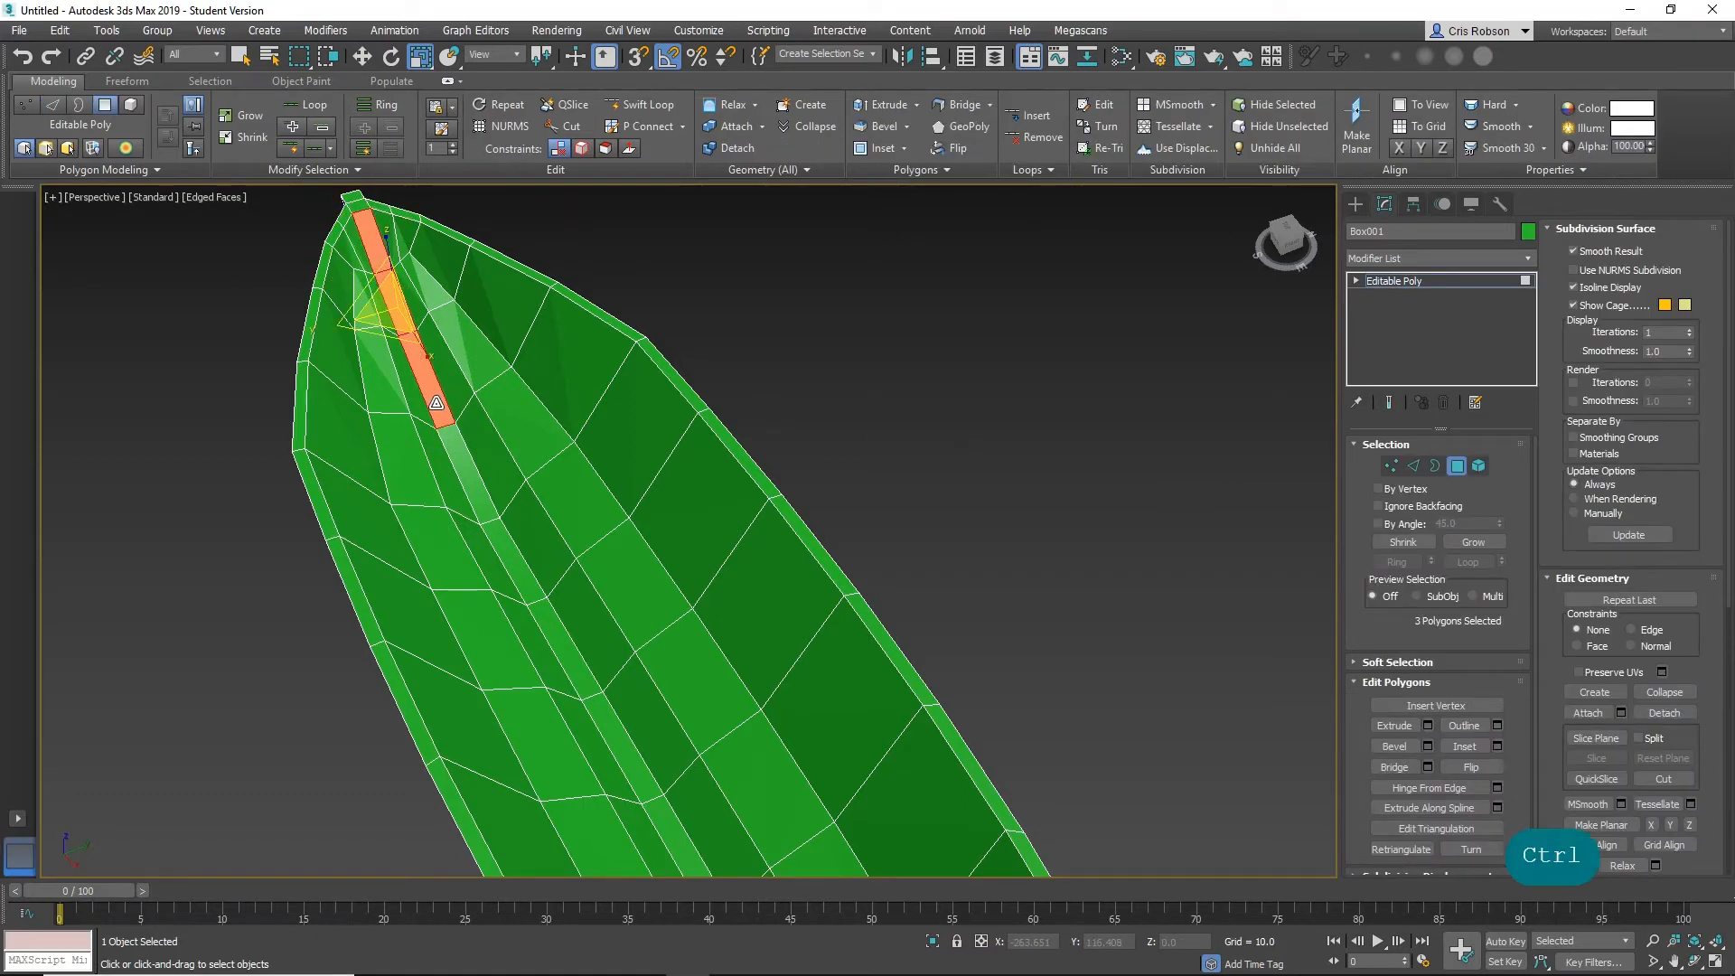
pyautogui.press('q')
pyautogui.keyDown('ctrl'); pyautogui.click(466, 461); pyautogui.keyUp('ctrl')
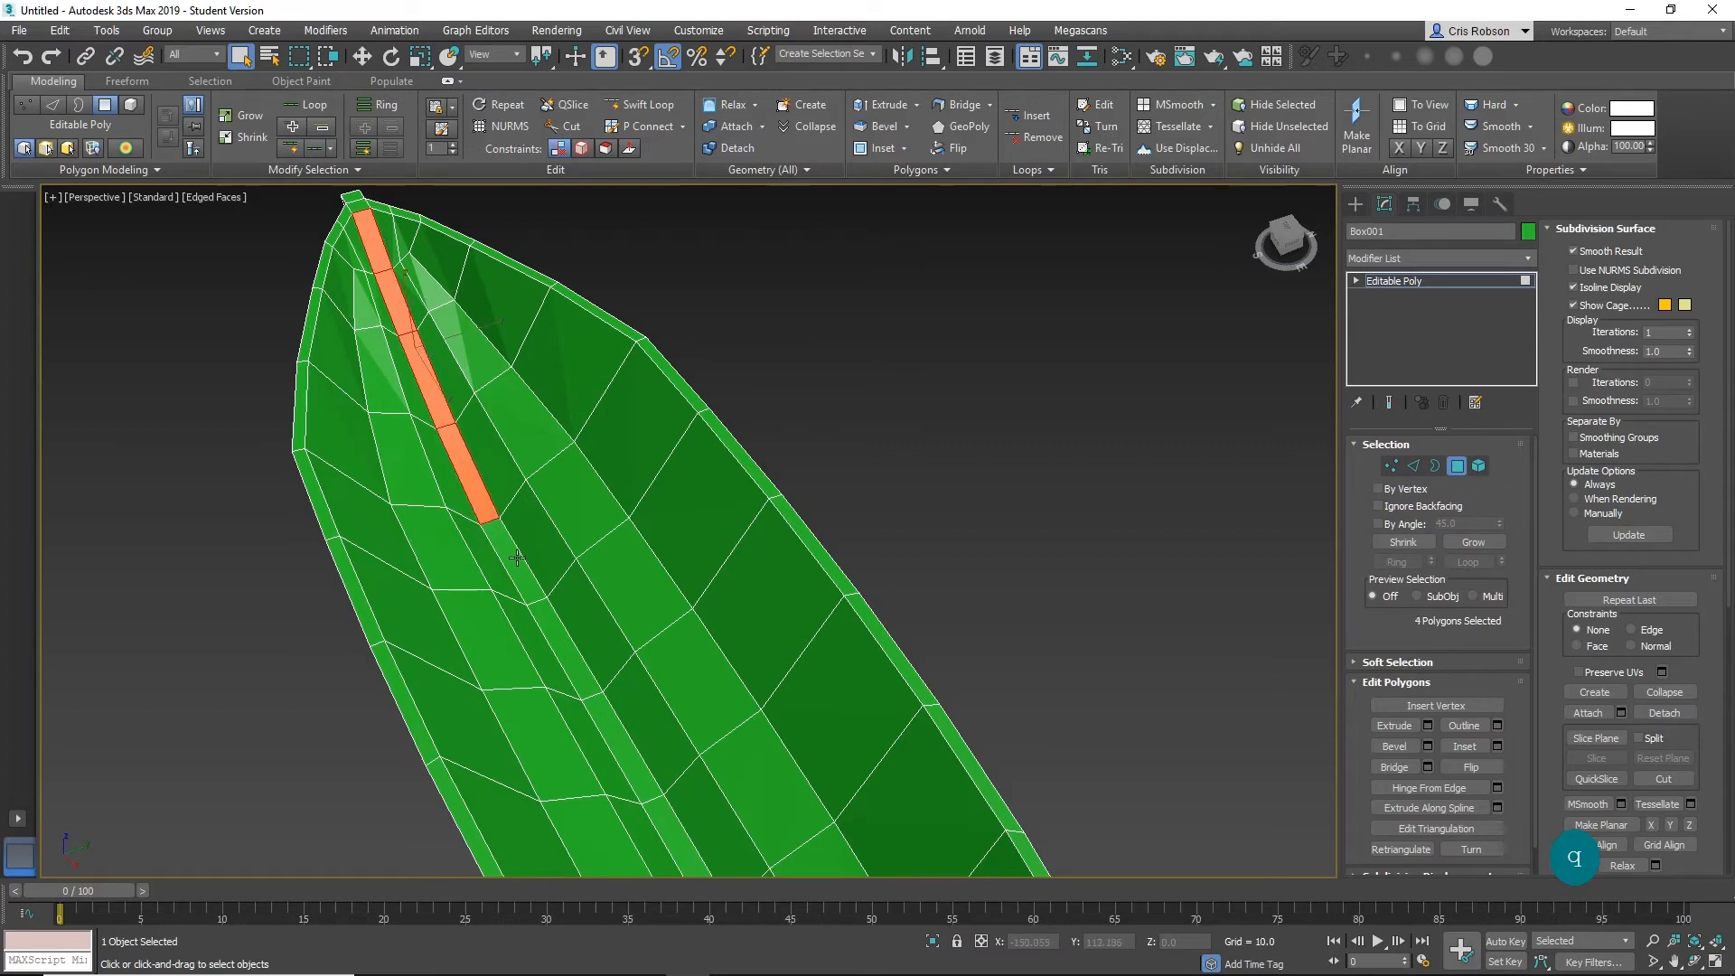
pyautogui.keyDown('ctrl'); pyautogui.click(518, 559); pyautogui.keyUp('ctrl')
pyautogui.moveTo(589, 587); pyautogui.dragTo(587, 475, button='middle')
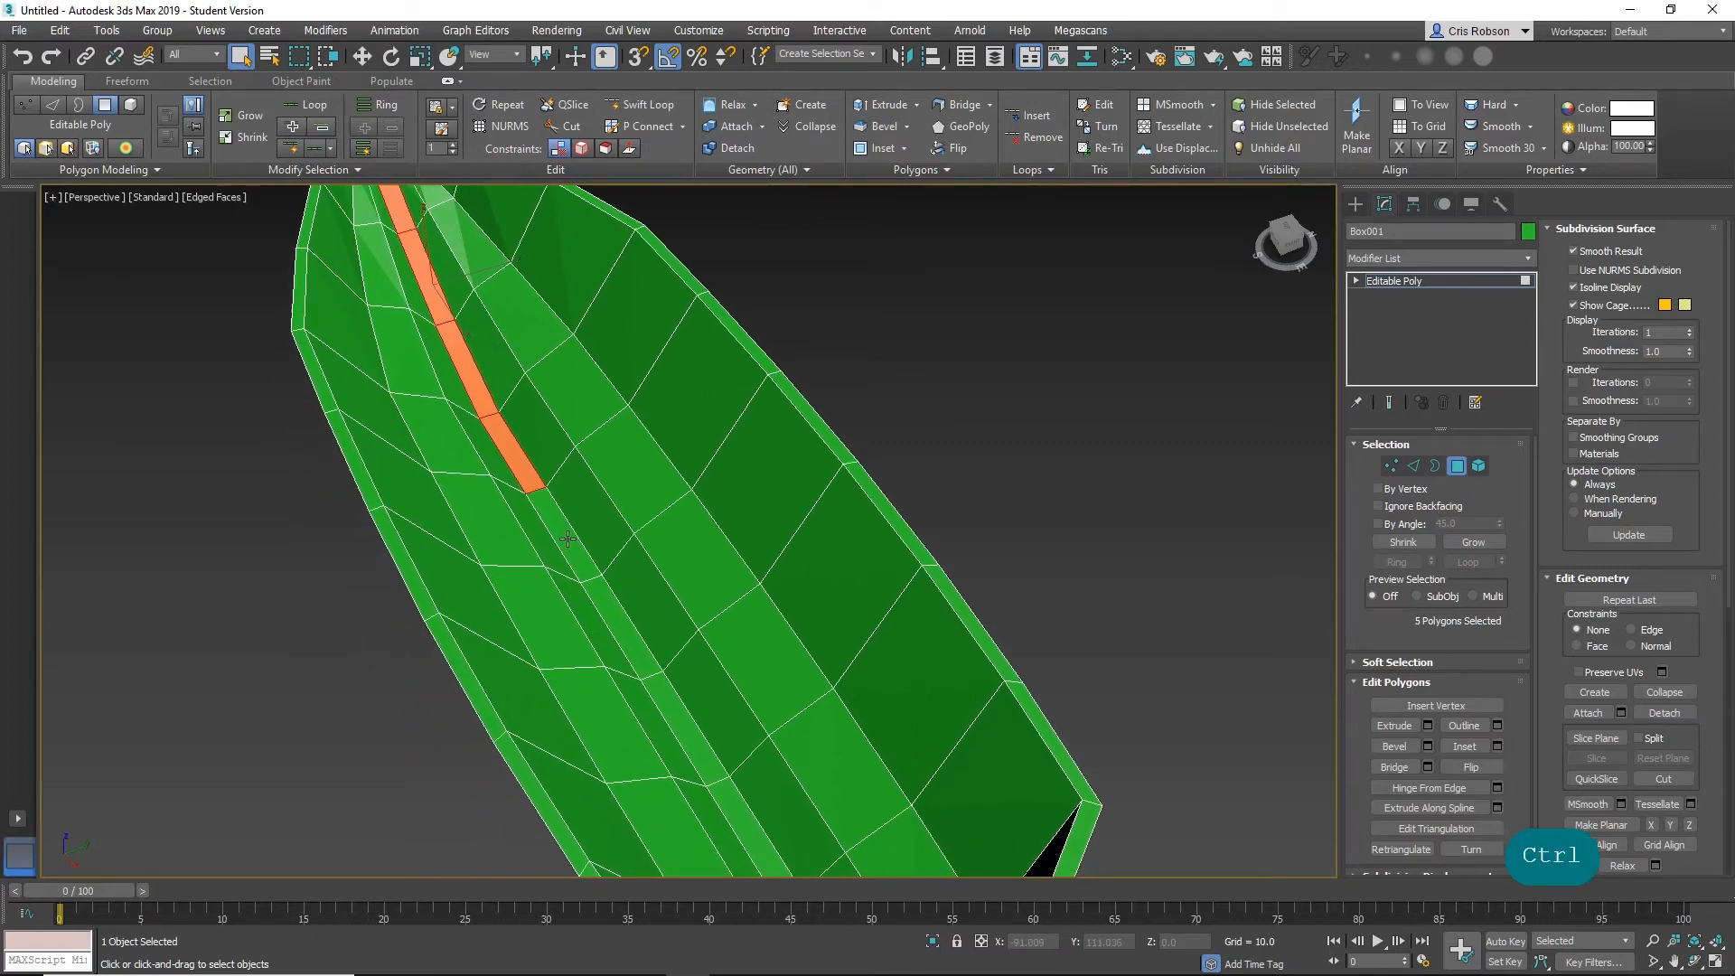
pyautogui.keyDown('ctrl'); pyautogui.click(567, 540); pyautogui.keyUp('ctrl')
pyautogui.keyDown('ctrl'); pyautogui.click(624, 627); pyautogui.keyUp('ctrl')
pyautogui.keyDown('ctrl'); pyautogui.click(692, 726); pyautogui.keyUp('ctrl')
pyautogui.moveTo(723, 726); pyautogui.dragTo(733, 586, button='middle')
pyautogui.keyDown('ctrl'); pyautogui.click(756, 688); pyautogui.keyUp('ctrl')
pyautogui.keyDown('alt'); pyautogui.moveTo(739, 680); pyautogui.dragTo(991, 502, button='middle'); pyautogui.keyUp('alt')
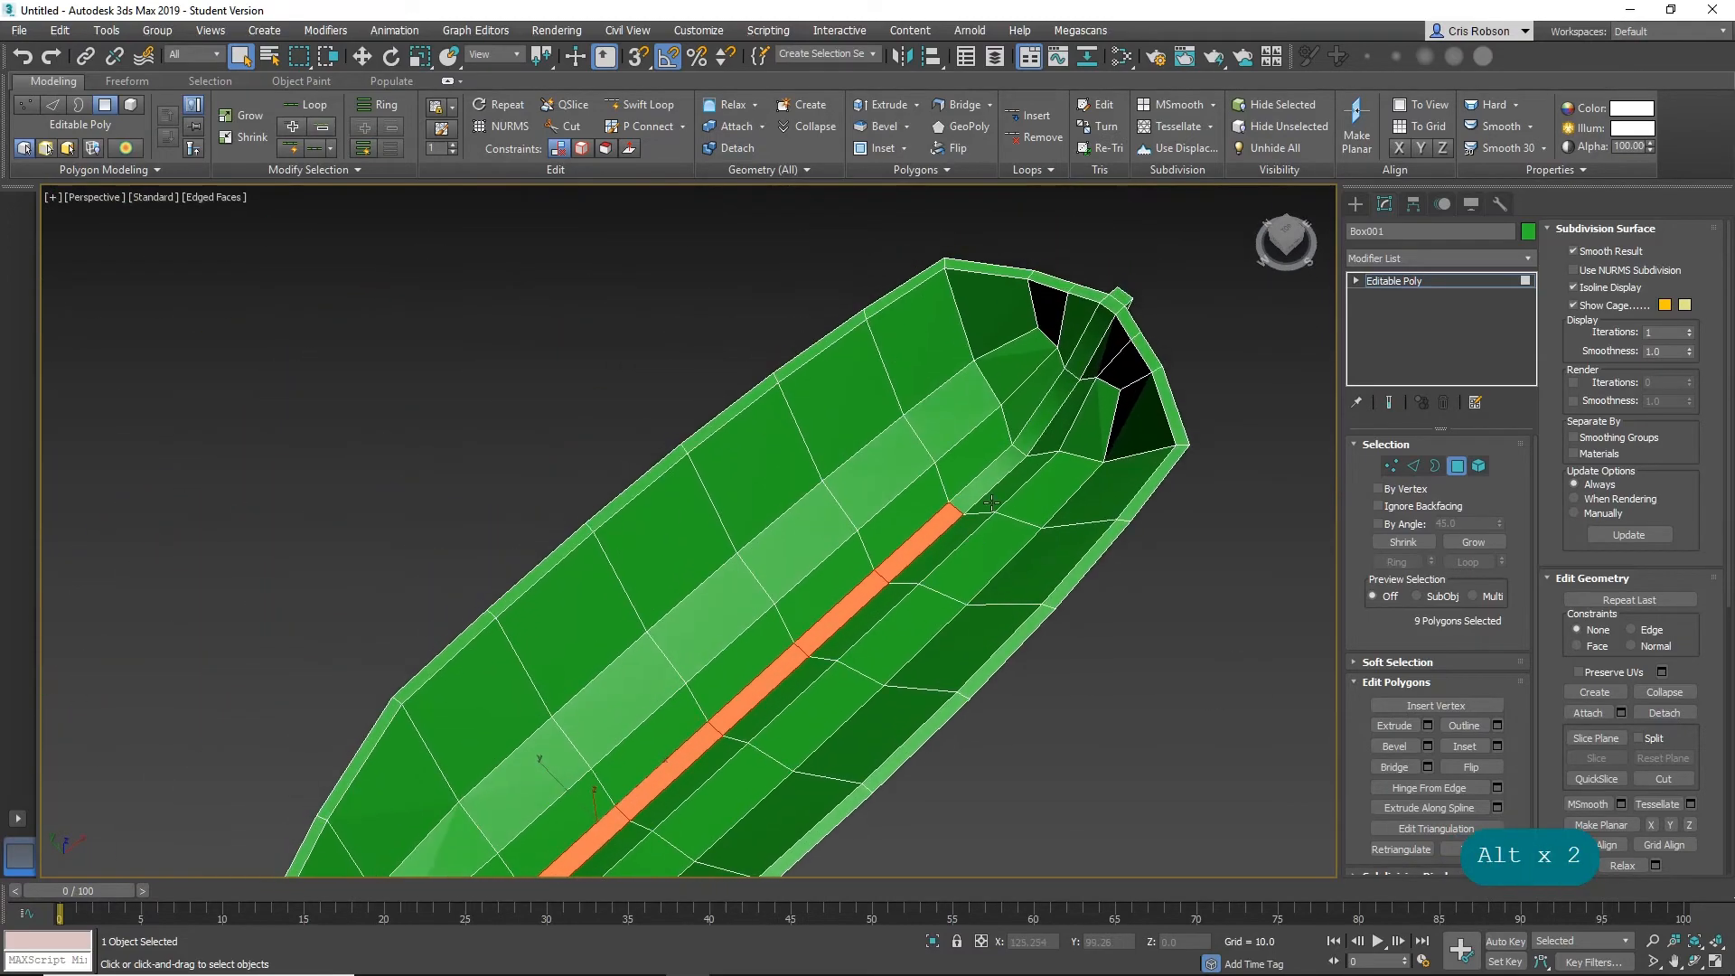
pyautogui.keyDown('ctrl'); pyautogui.click(989, 477); pyautogui.keyUp('ctrl')
pyautogui.keyDown('ctrl'); pyautogui.click(1048, 411); pyautogui.keyUp('ctrl')
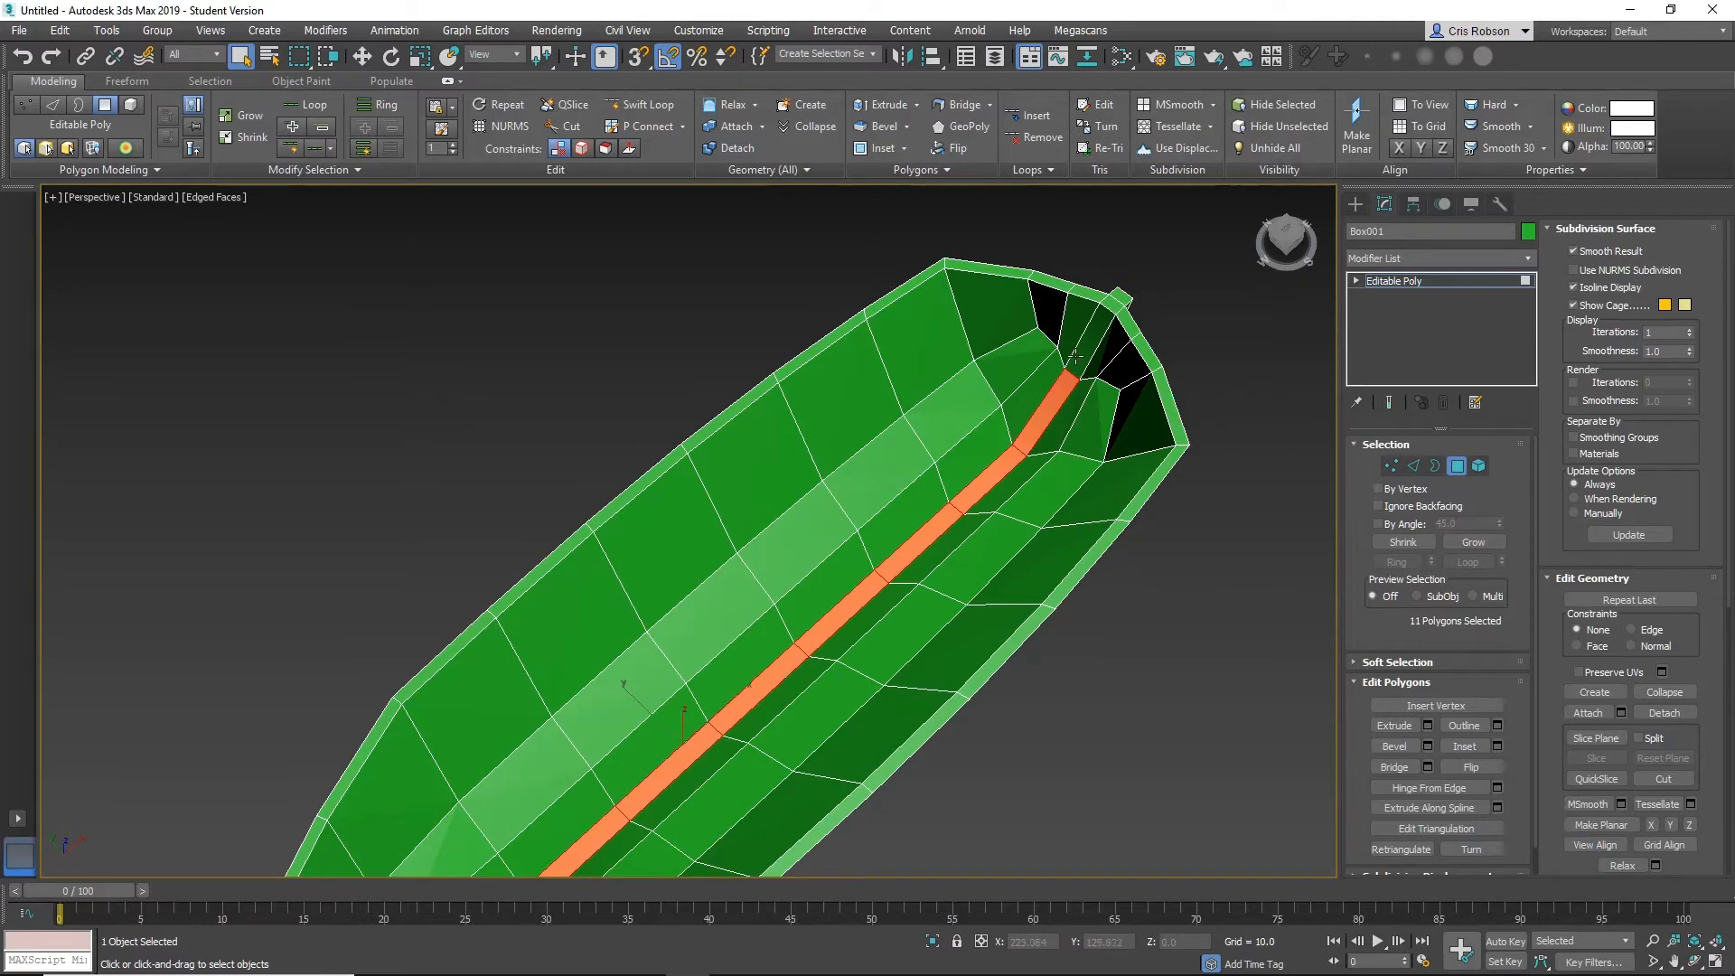
pyautogui.keyDown('ctrl'); pyautogui.click(1075, 357); pyautogui.keyUp('ctrl')
pyautogui.keyDown('alt'); pyautogui.moveTo(1075, 357); pyautogui.dragTo(714, 520, button='middle'); pyautogui.keyUp('alt')
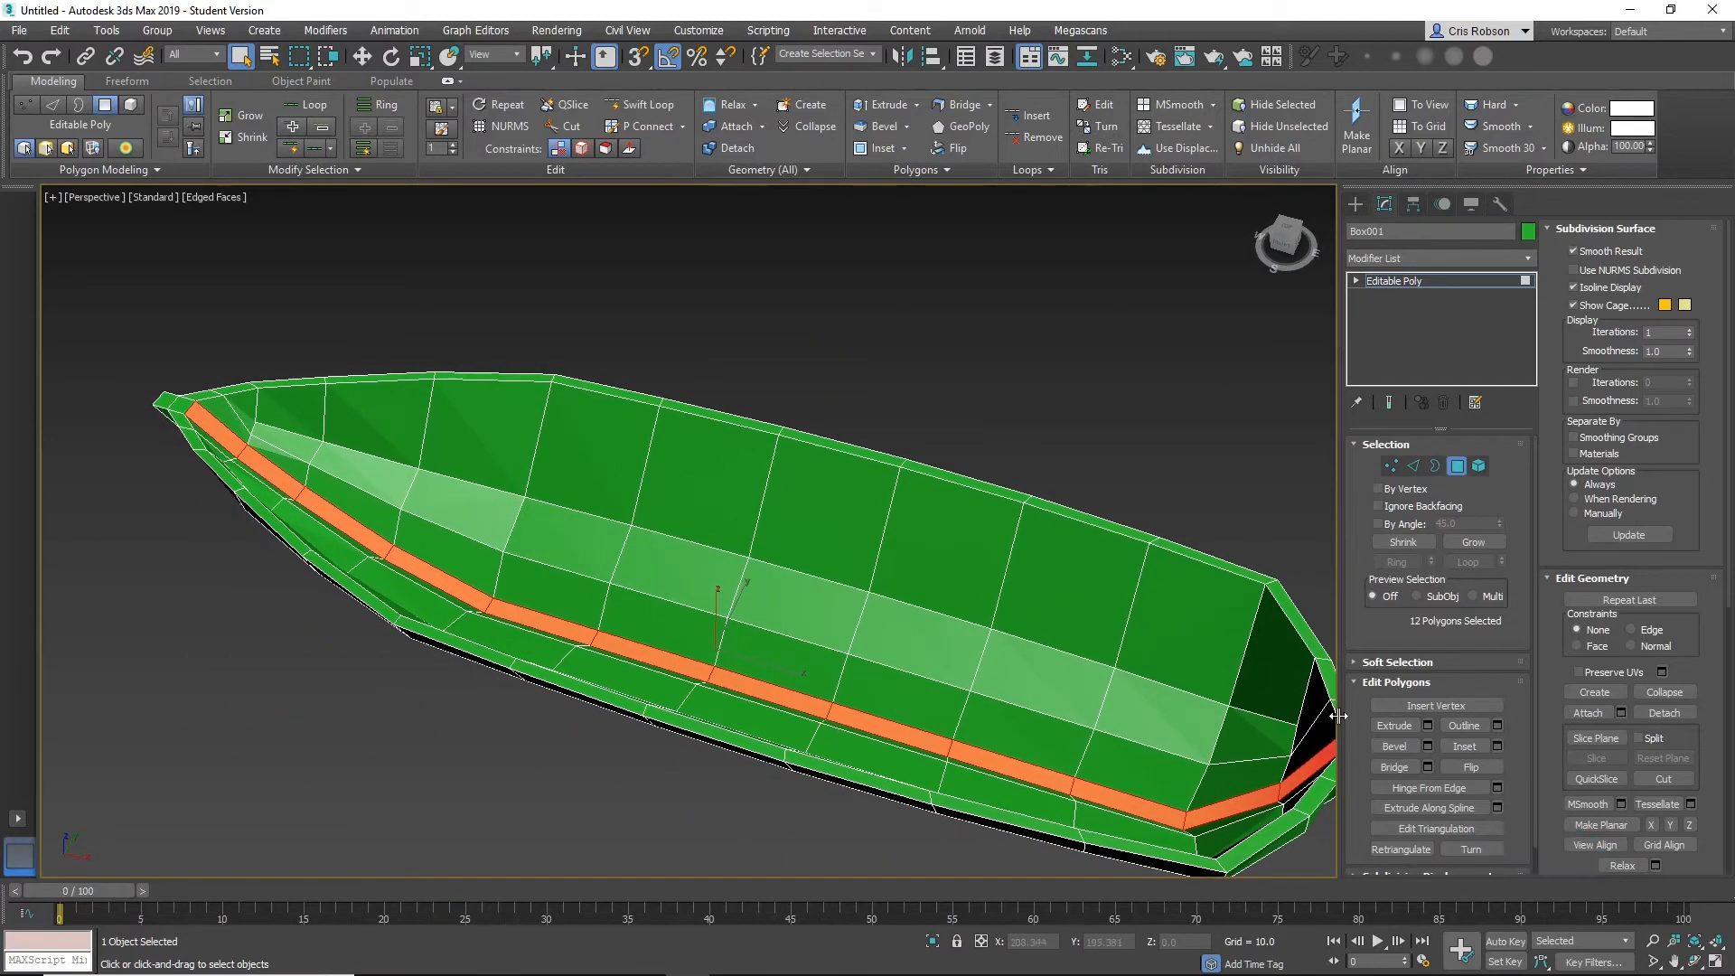
pyautogui.click(1394, 724)
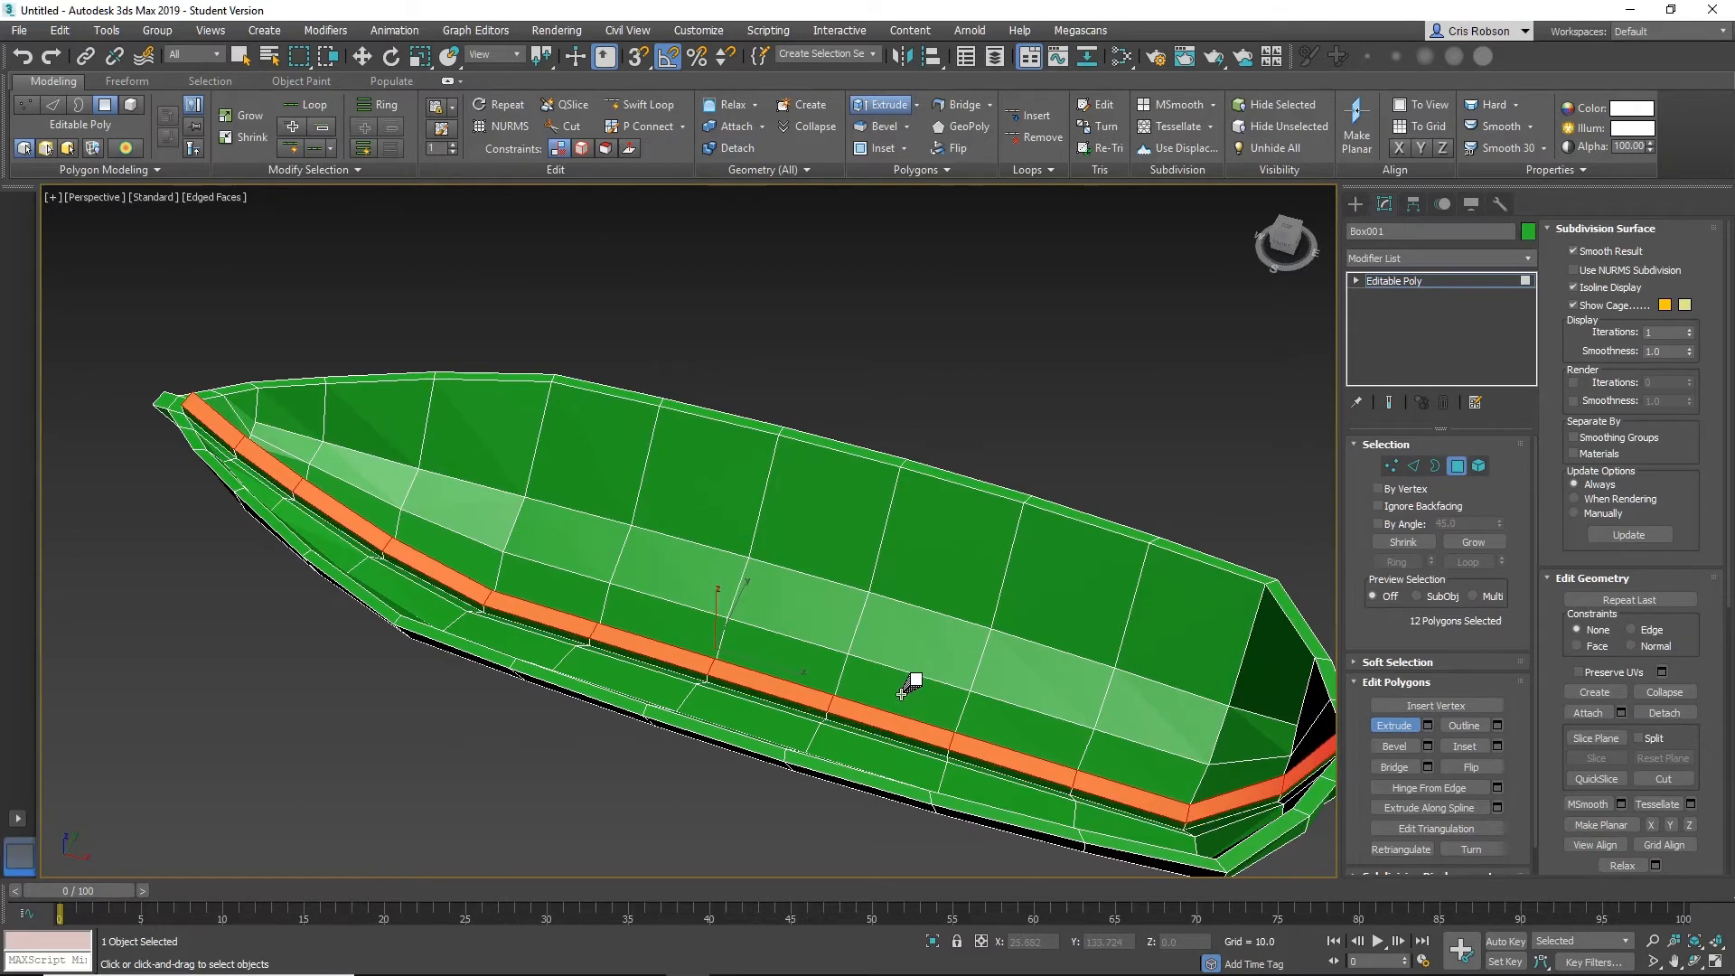
pyautogui.moveTo(907, 688); pyautogui.dragTo(948, 619)
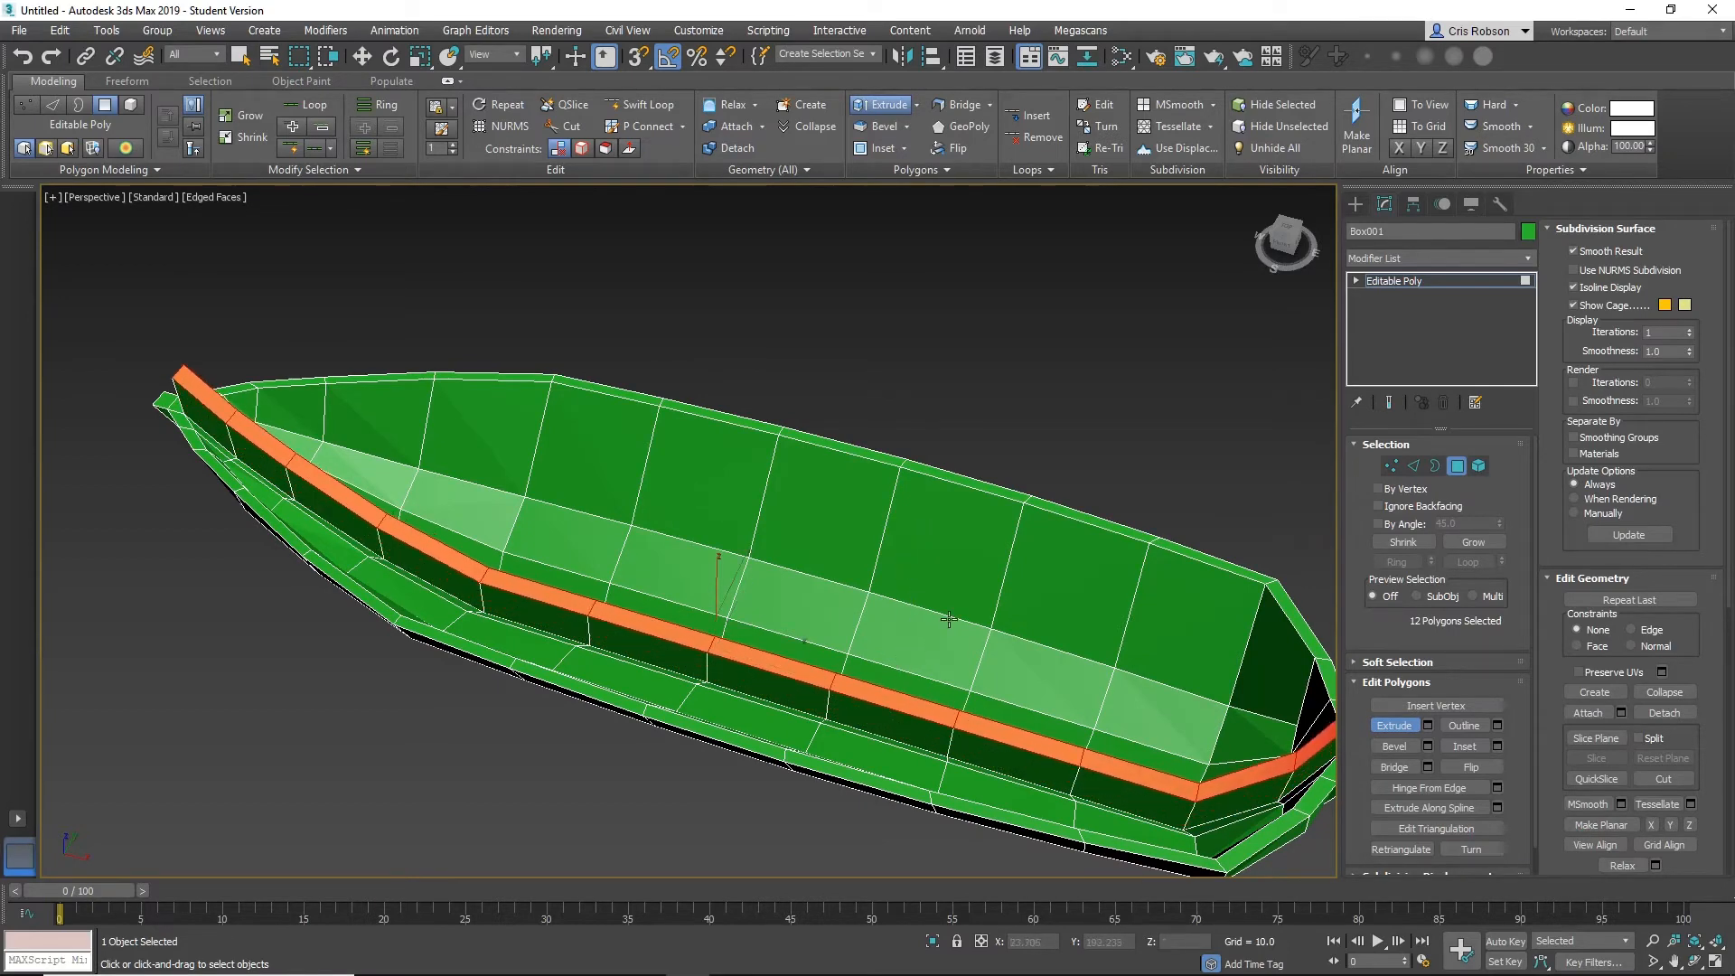
pyautogui.moveTo(948, 619); pyautogui.dragTo(759, 486, button='middle')
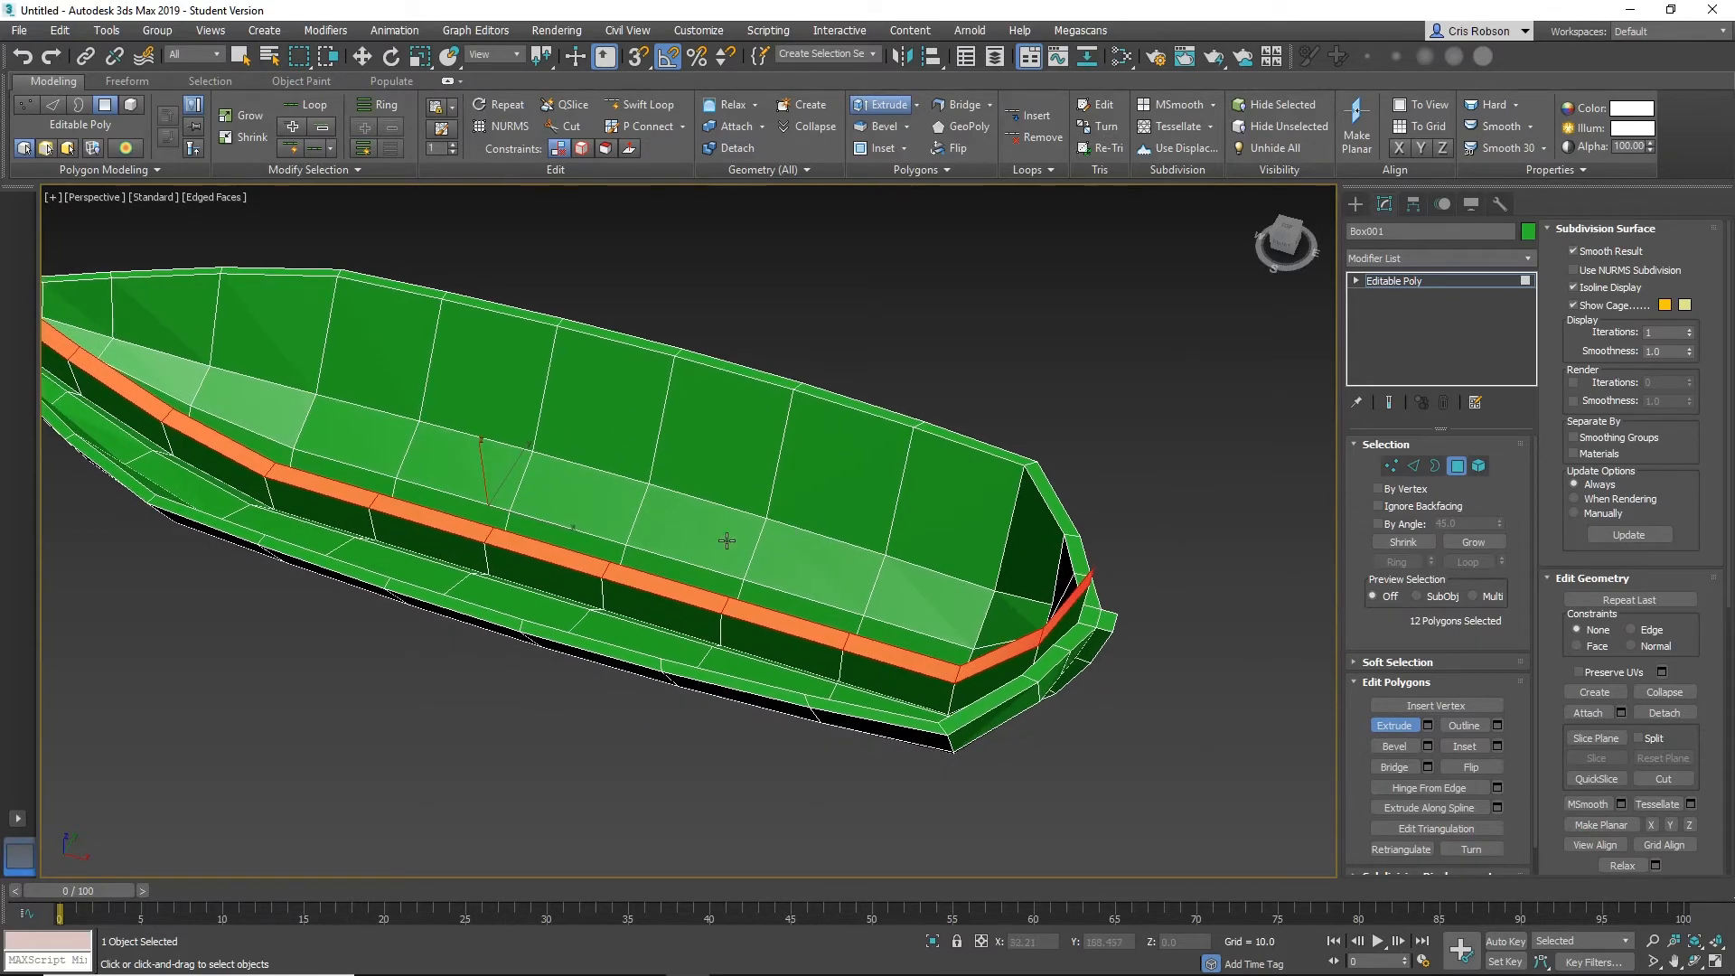
pyautogui.hotkey('ctrl', 'z')
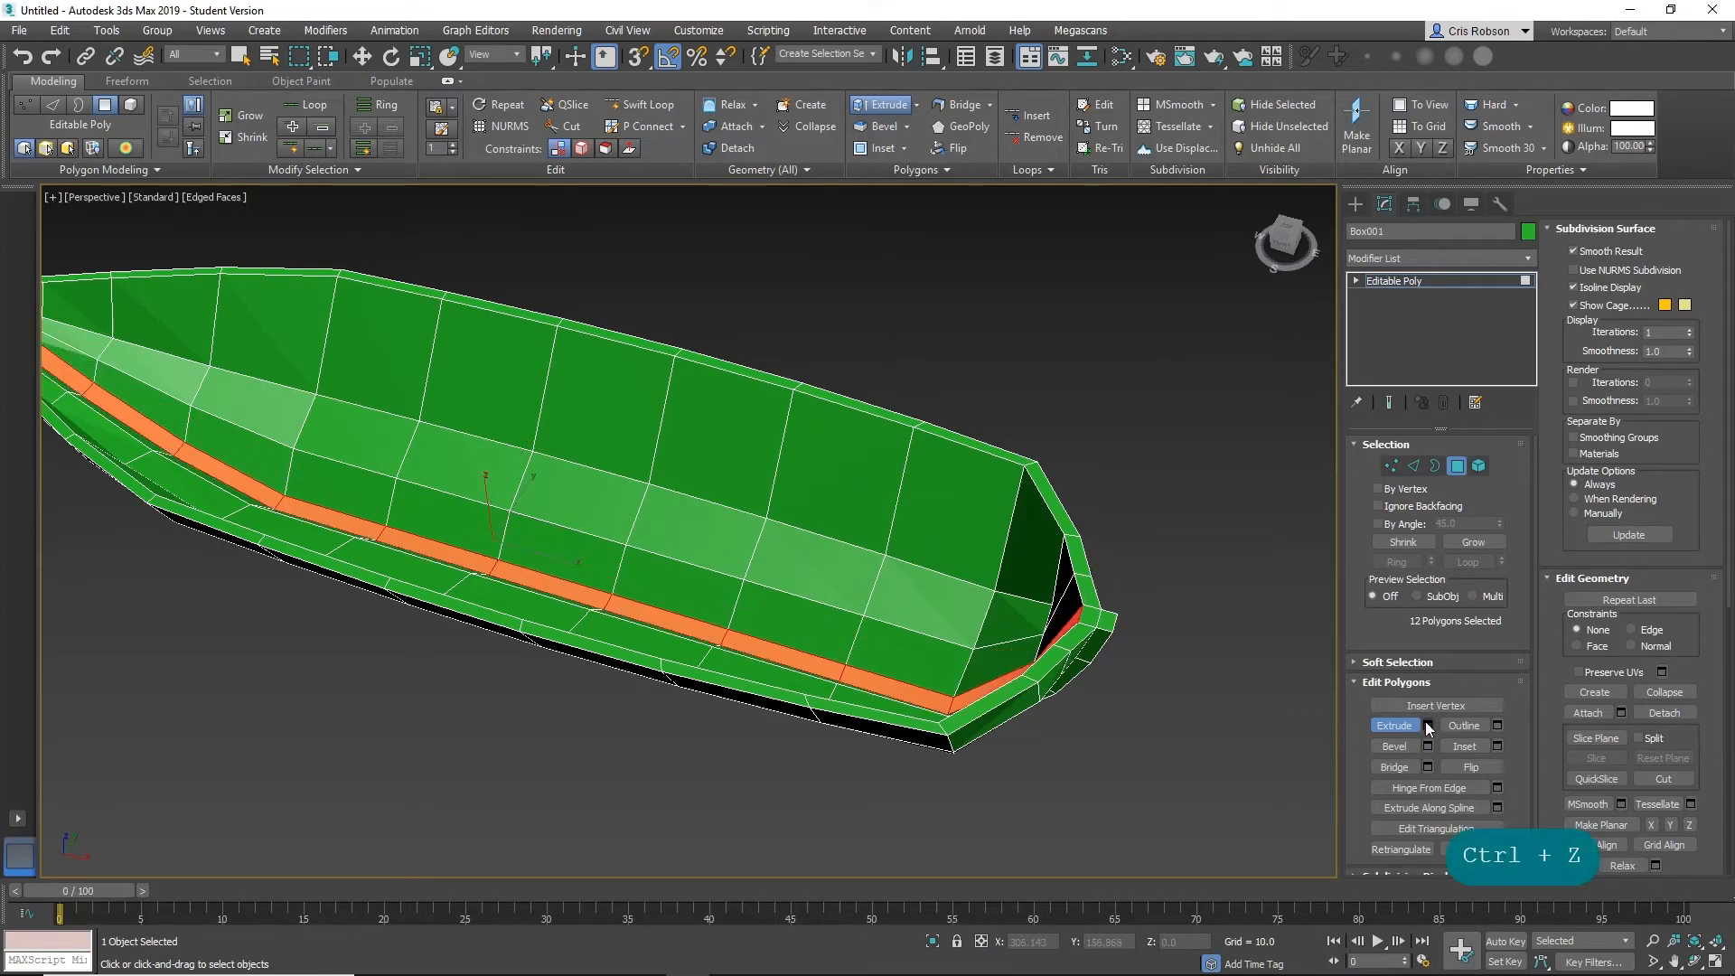
# Extrude the selected interior keel strip along local normals with a height of 7.752.
pyautogui.hotkey('shift', 'e')
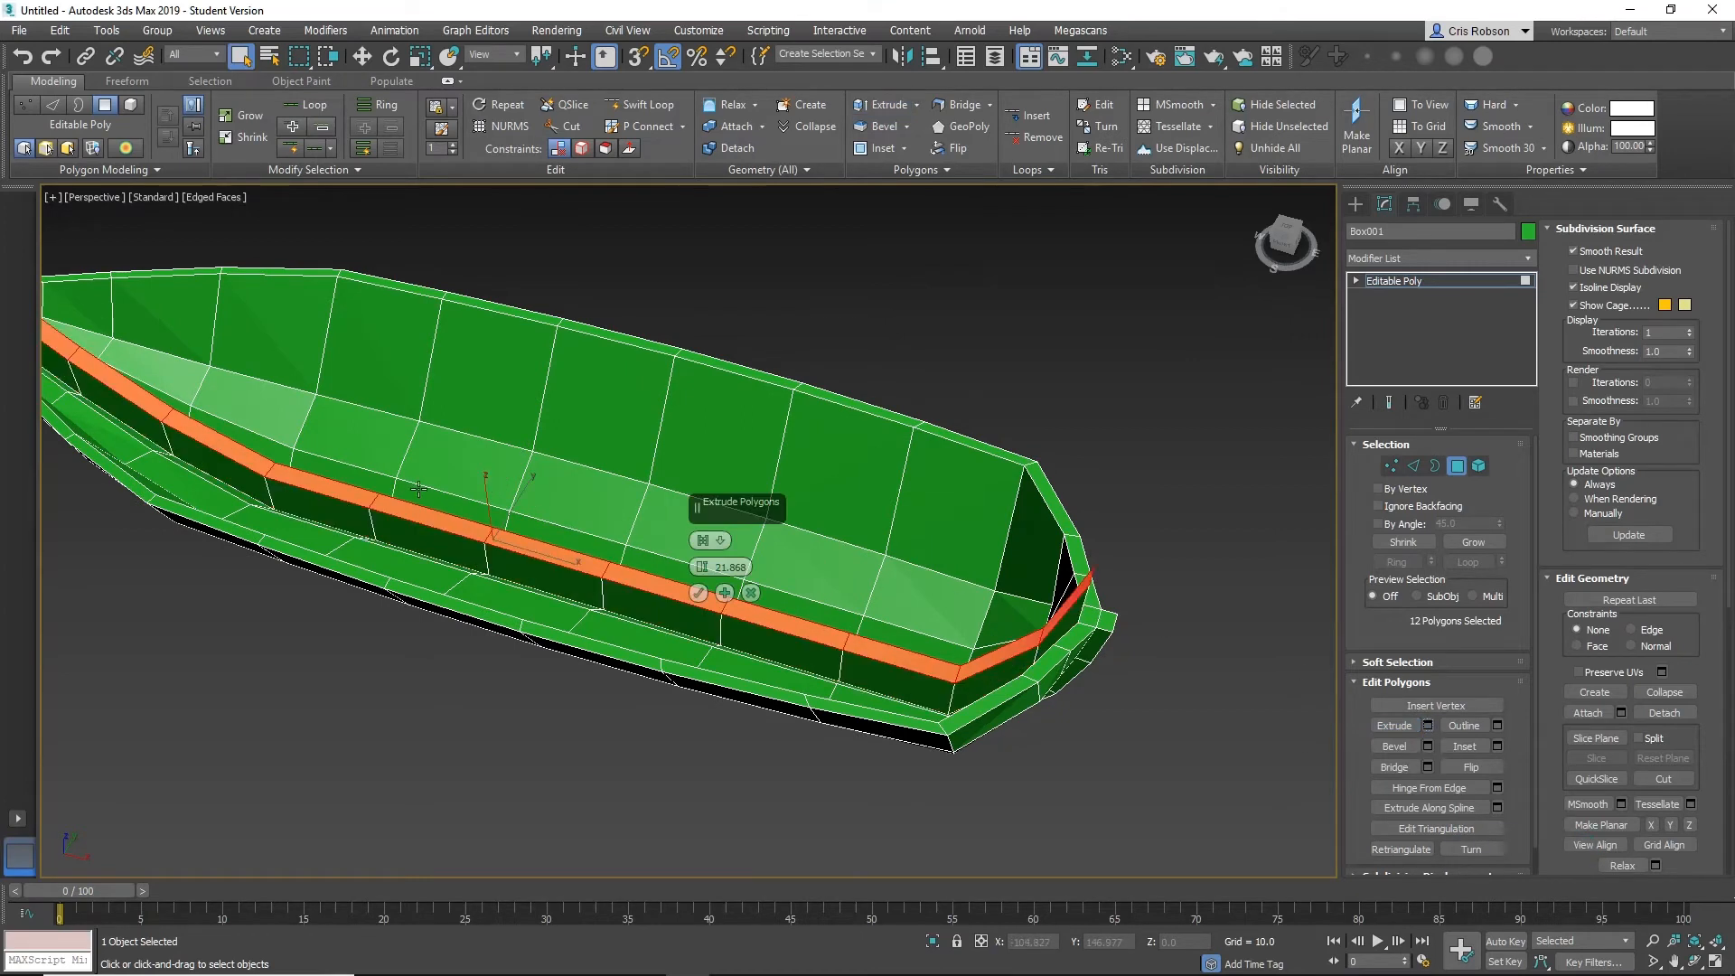
pyautogui.click(720, 542)
pyautogui.click(747, 576)
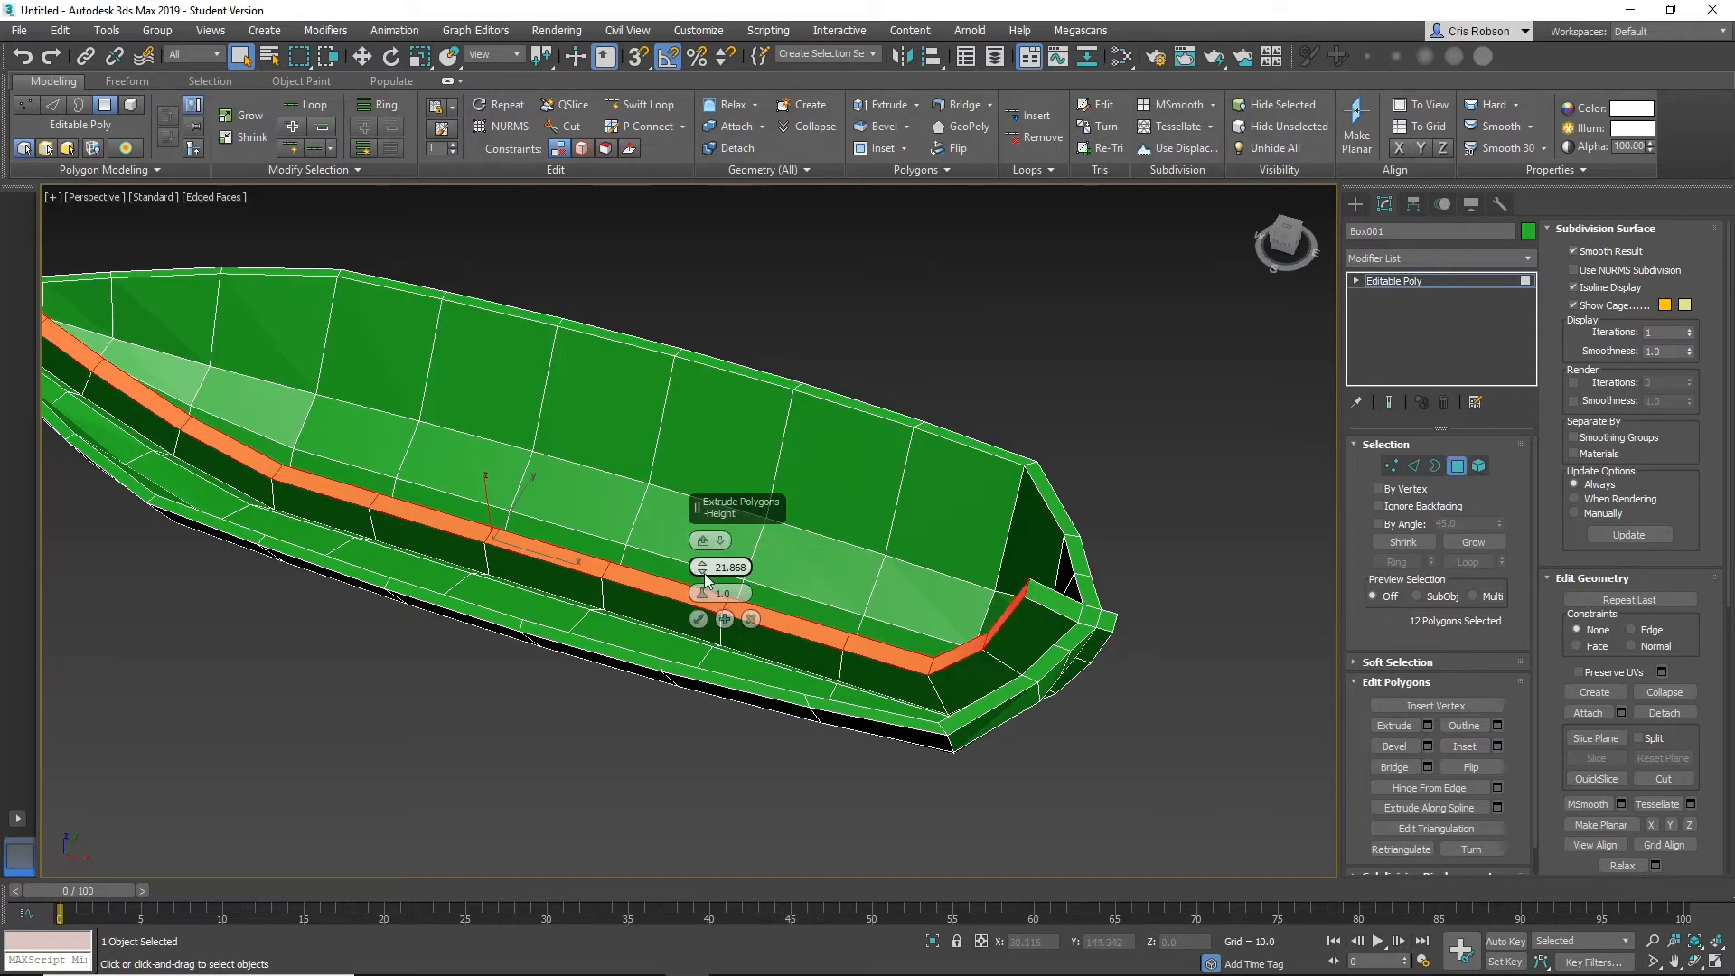
pyautogui.moveTo(703, 568); pyautogui.dragTo(736, 681)
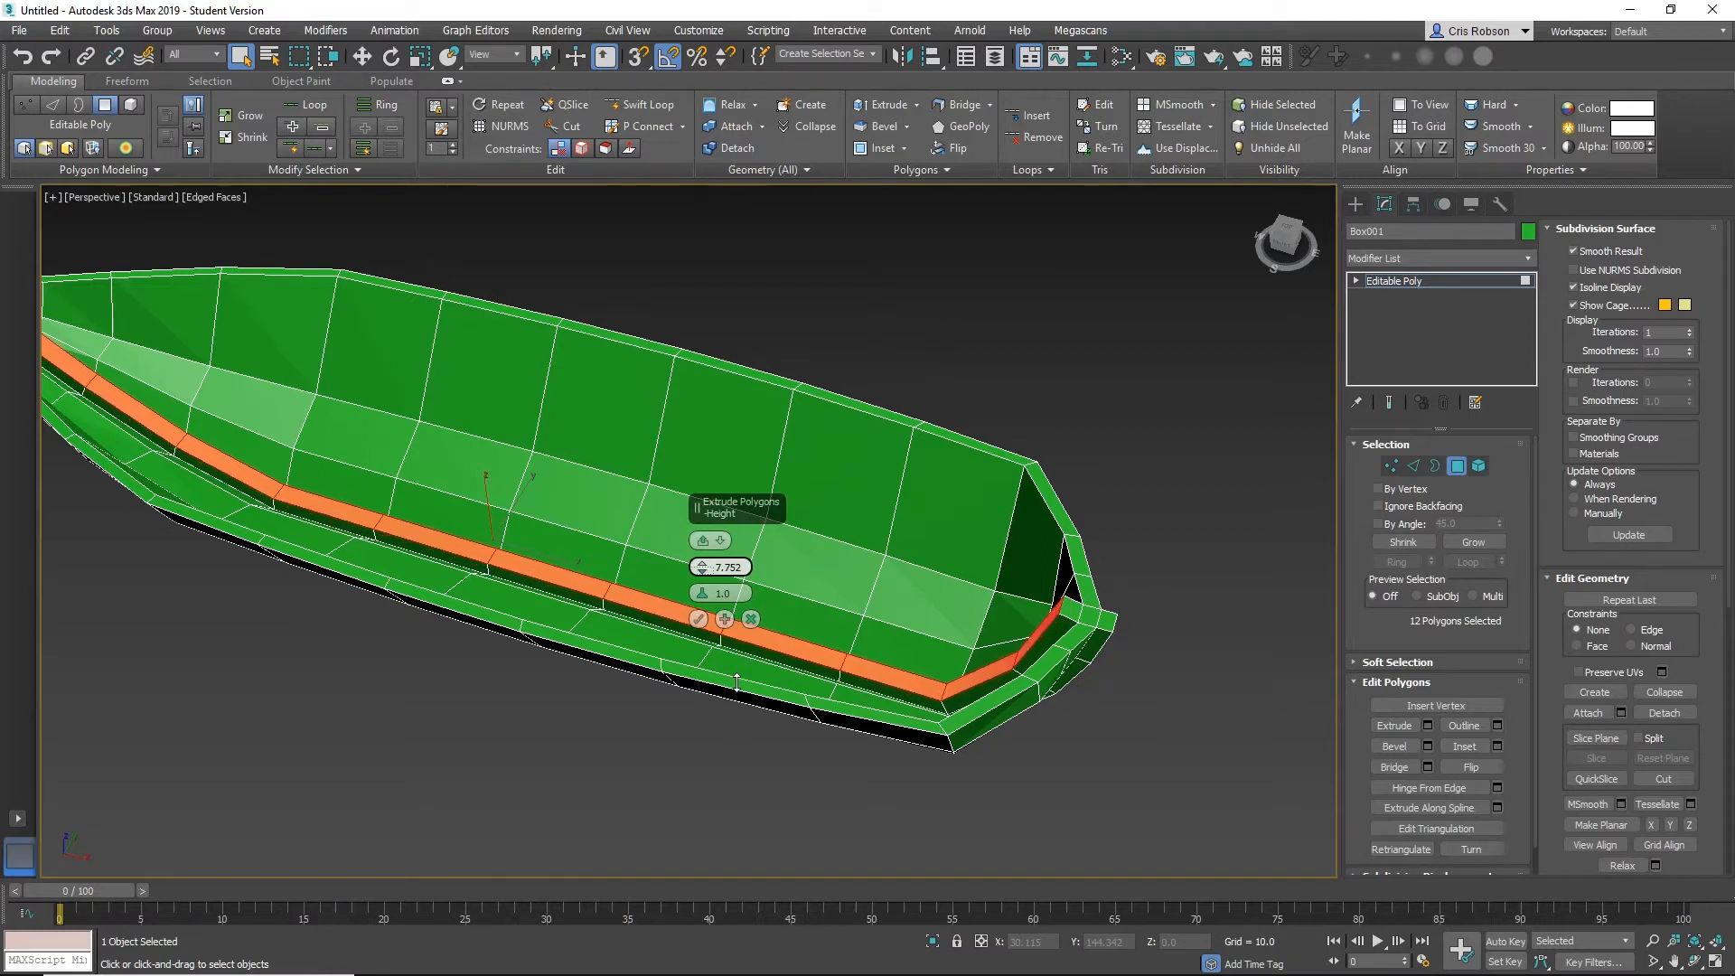
pyautogui.click(700, 625)
pyautogui.moveTo(527, 575); pyautogui.dragTo(681, 606, button='middle')
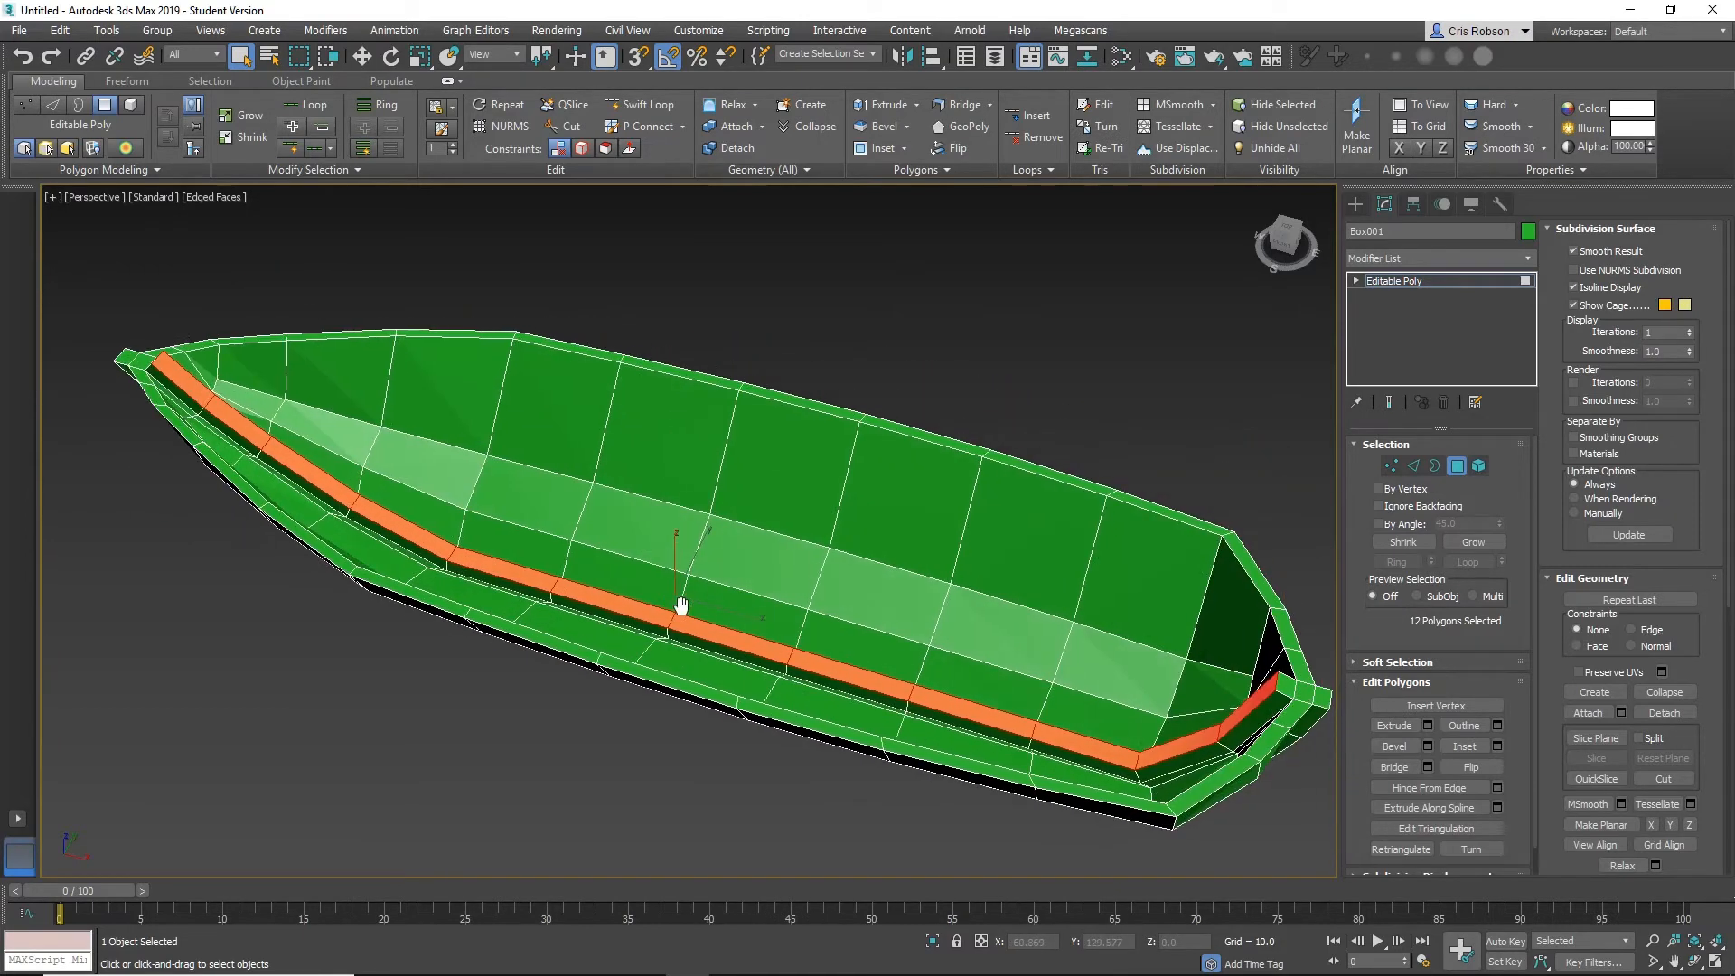
# Select the end edges of the raised keel strip at the bow and stern and lower them slightly along Z.
pyautogui.click(1412, 465)
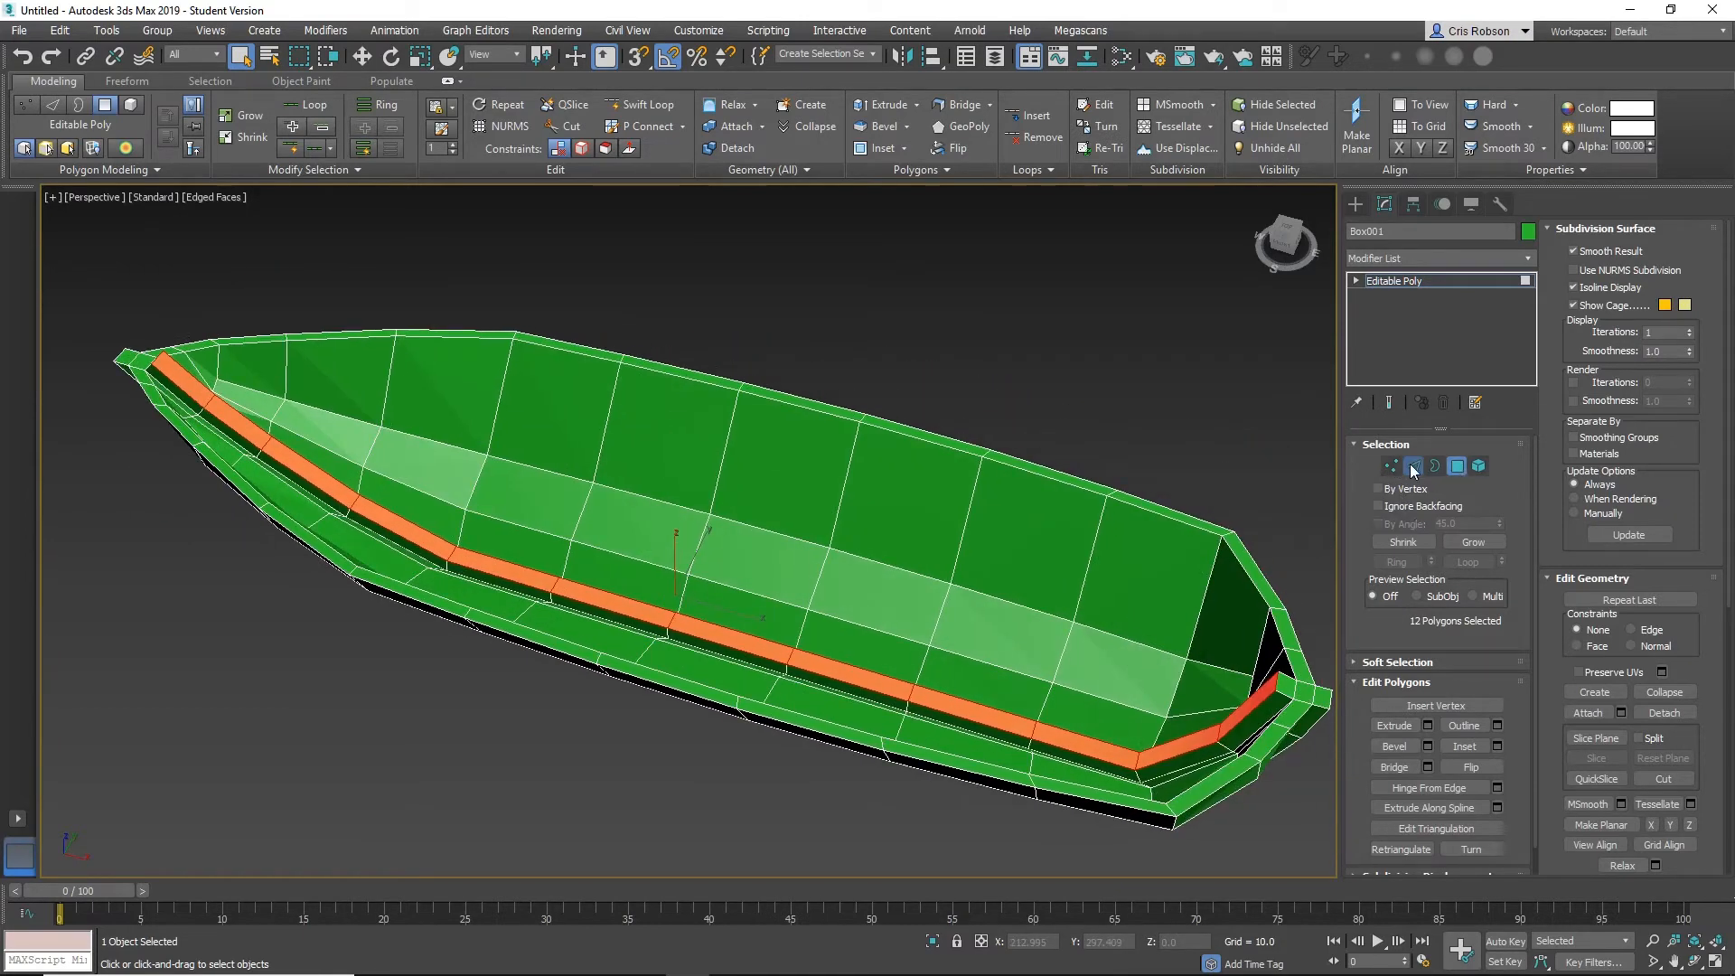
pyautogui.click(1276, 681)
pyautogui.scroll(6, 677, 549)
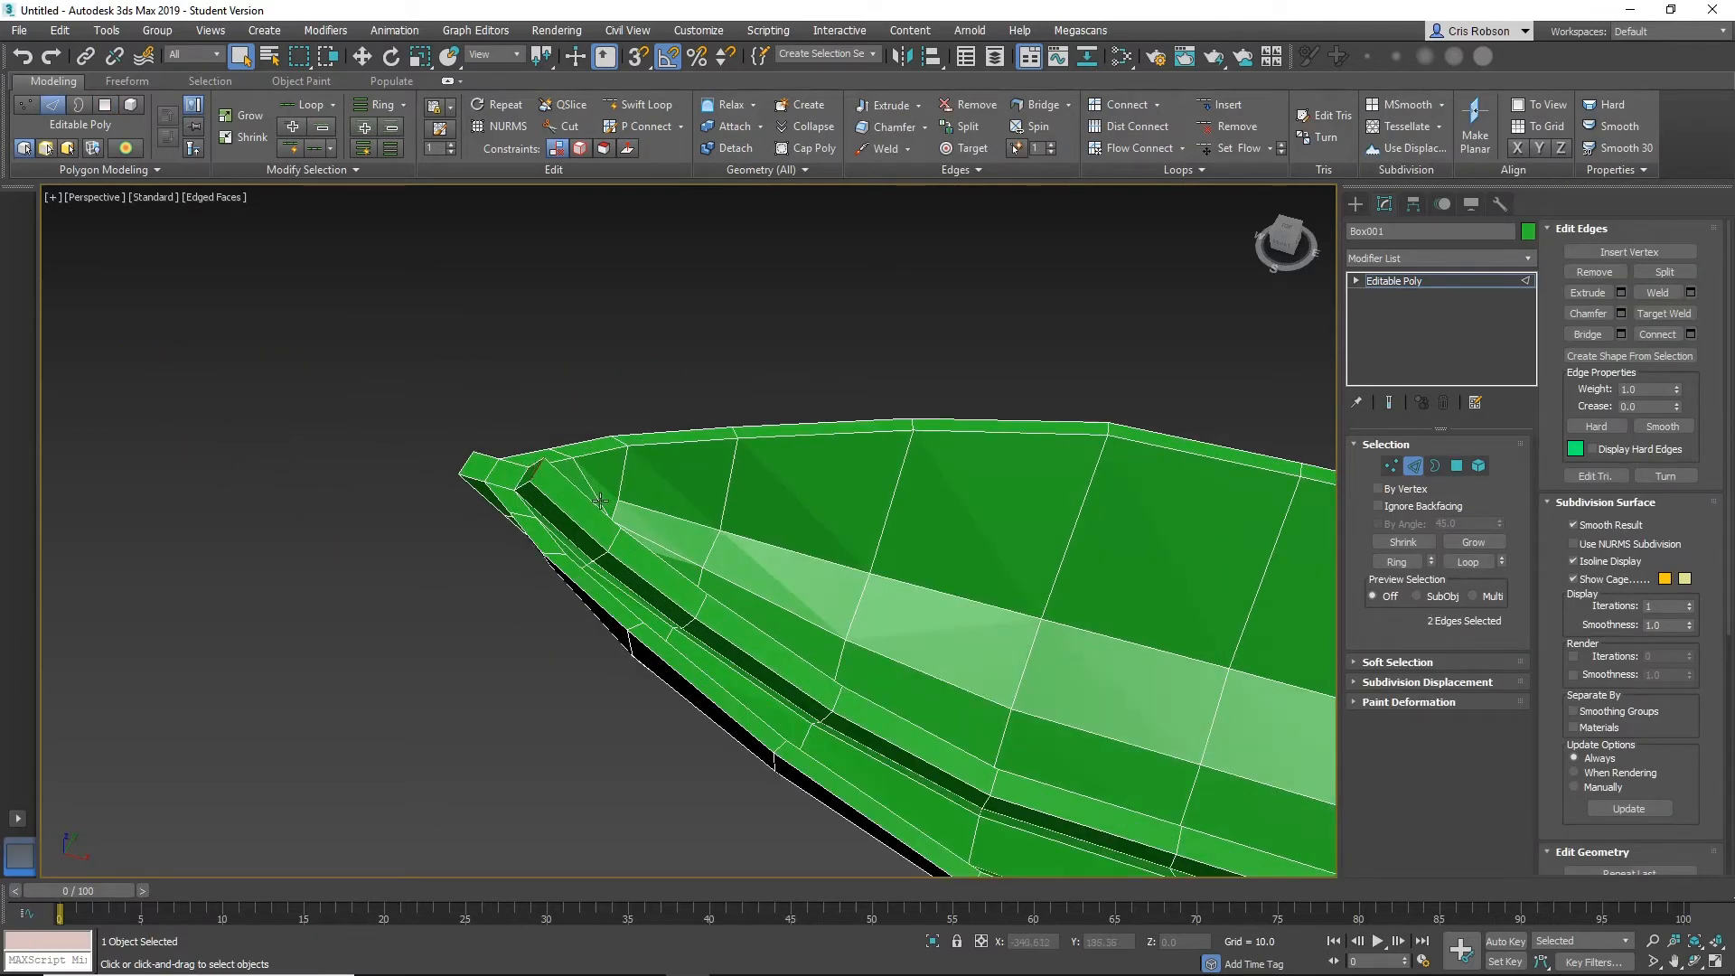
pyautogui.keyDown('ctrl'); pyautogui.moveTo(999, 689); pyautogui.dragTo(100, 348, button='middle'); pyautogui.keyUp('ctrl')
pyautogui.keyDown('ctrl'); pyautogui.moveTo(1026, 648); pyautogui.dragTo(766, 594, button='middle'); pyautogui.keyUp('ctrl')
pyautogui.scroll(-2, 766, 594)
pyautogui.scroll(2, 767, 594)
pyautogui.press('w')
pyautogui.keyDown('alt'); pyautogui.moveTo(982, 647); pyautogui.dragTo(953, 598, button='middle'); pyautogui.keyUp('alt')
pyautogui.moveTo(1053, 500); pyautogui.dragTo(1049, 526)
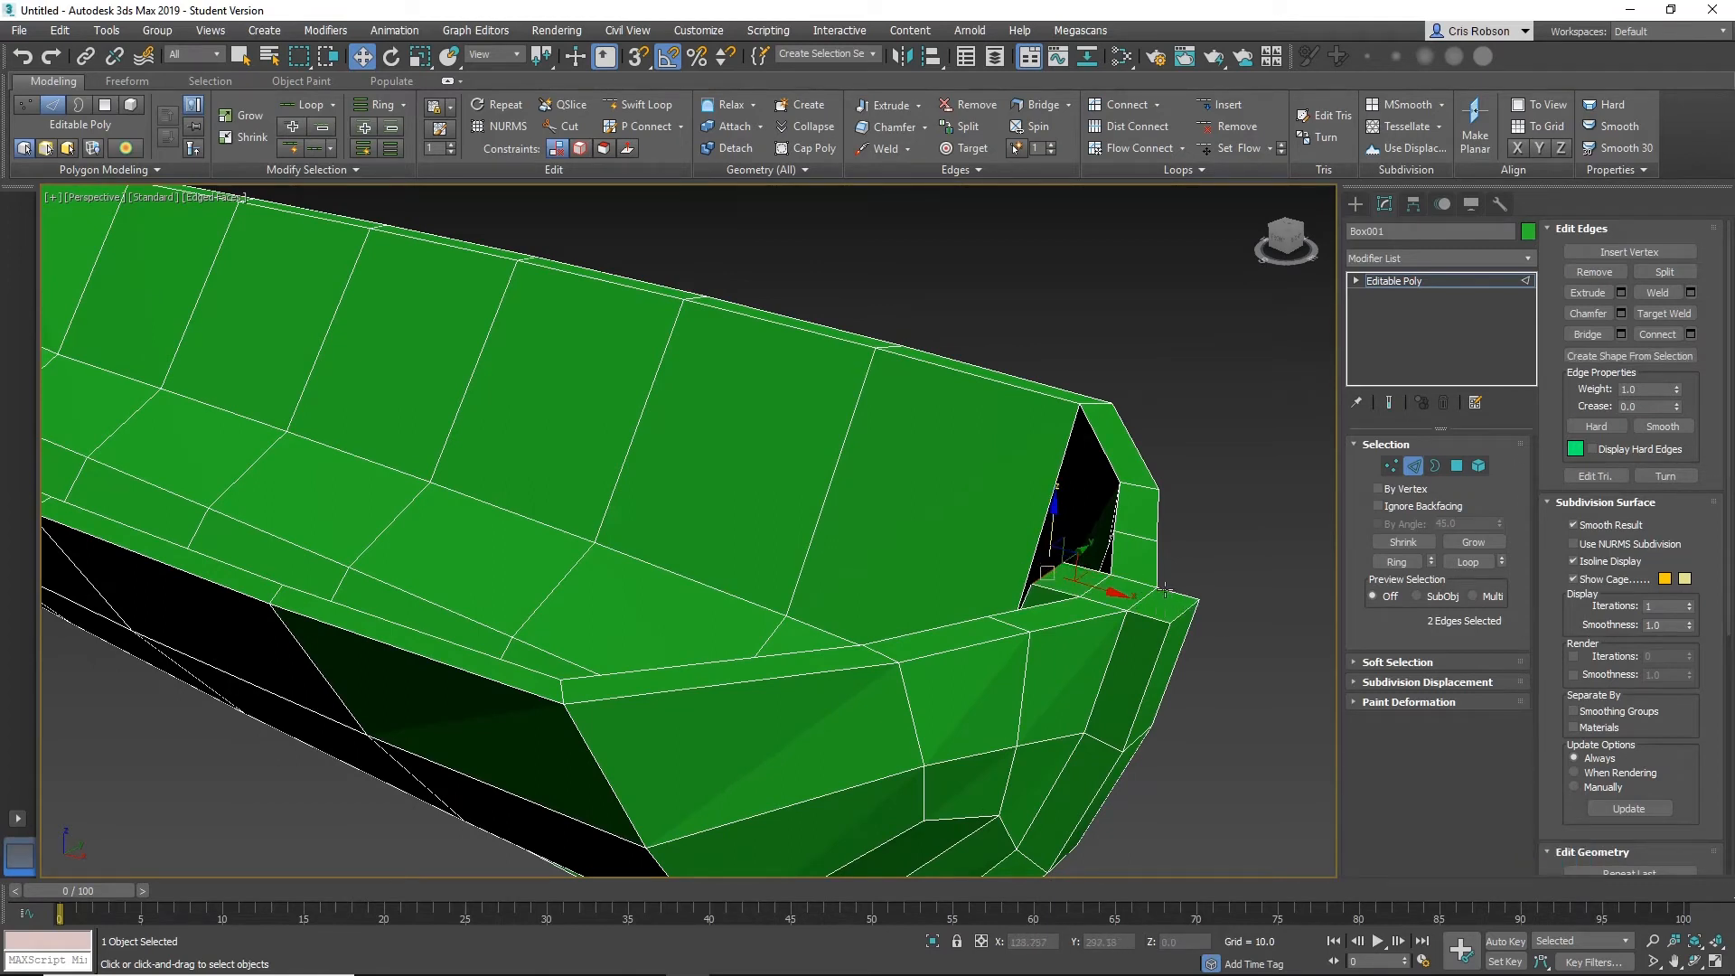
# Select only the keel strip's bow end edge and move it to about X -299.234, Z 90.454.
pyautogui.keyDown('alt'); pyautogui.moveTo(678, 516); pyautogui.dragTo(1130, 438, button='middle'); pyautogui.keyUp('alt')
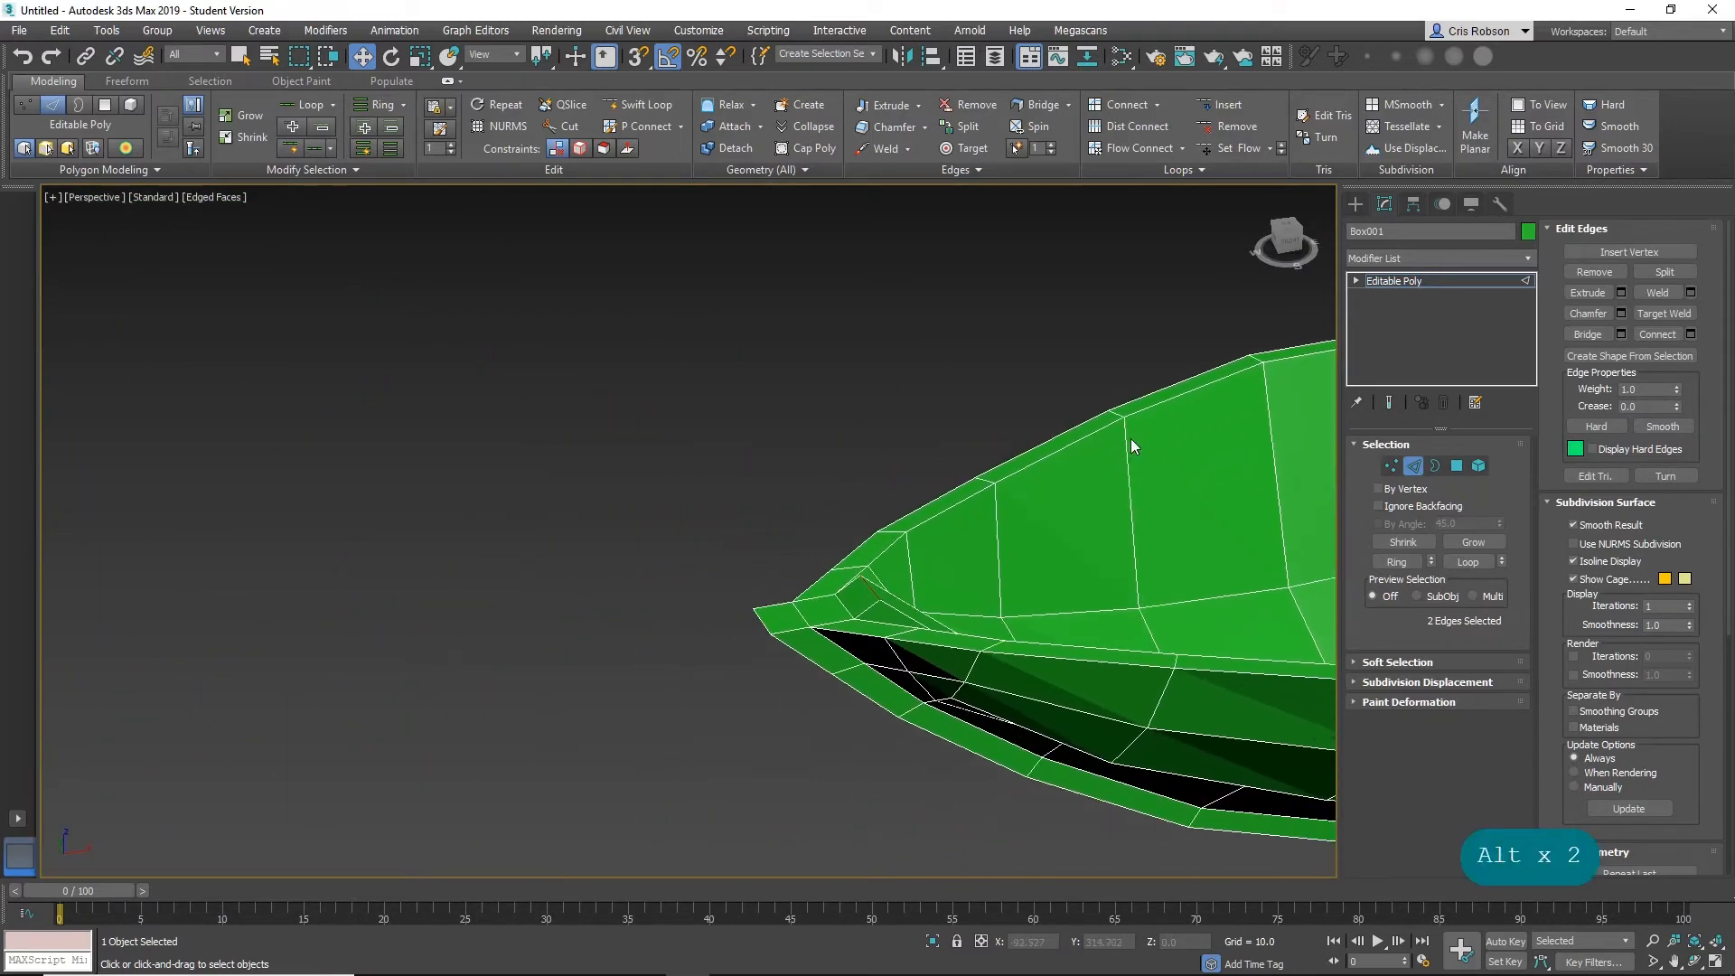
pyautogui.click(869, 588)
pyautogui.click(911, 602)
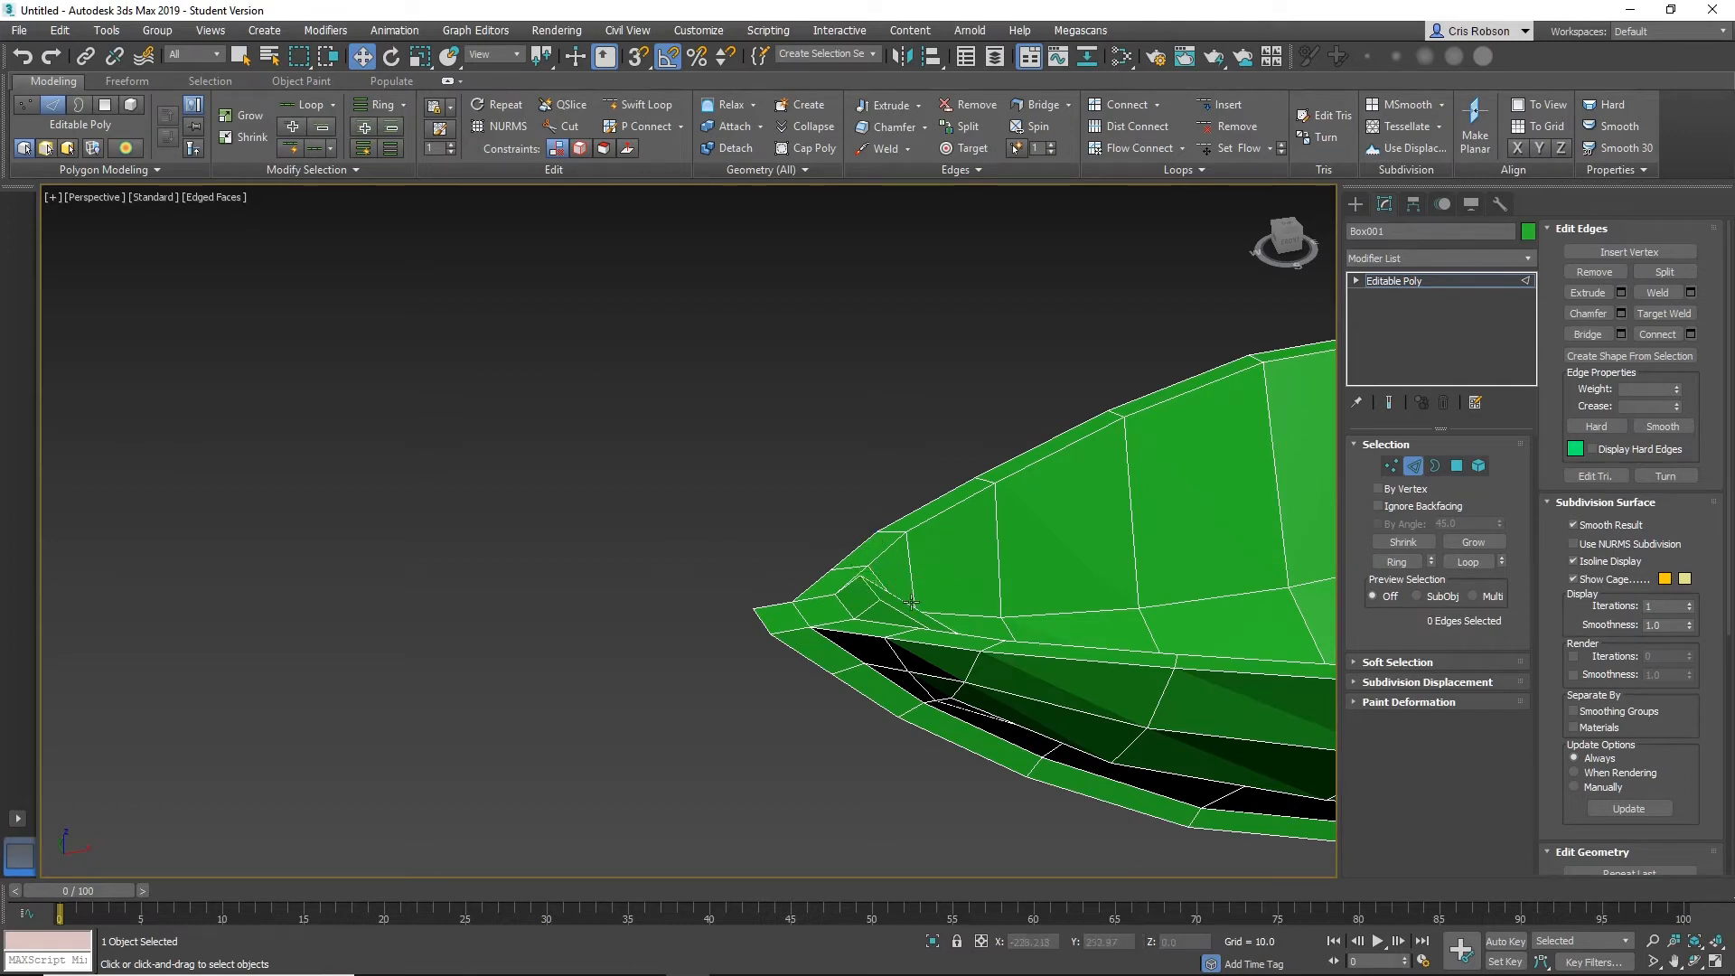
pyautogui.click(870, 587)
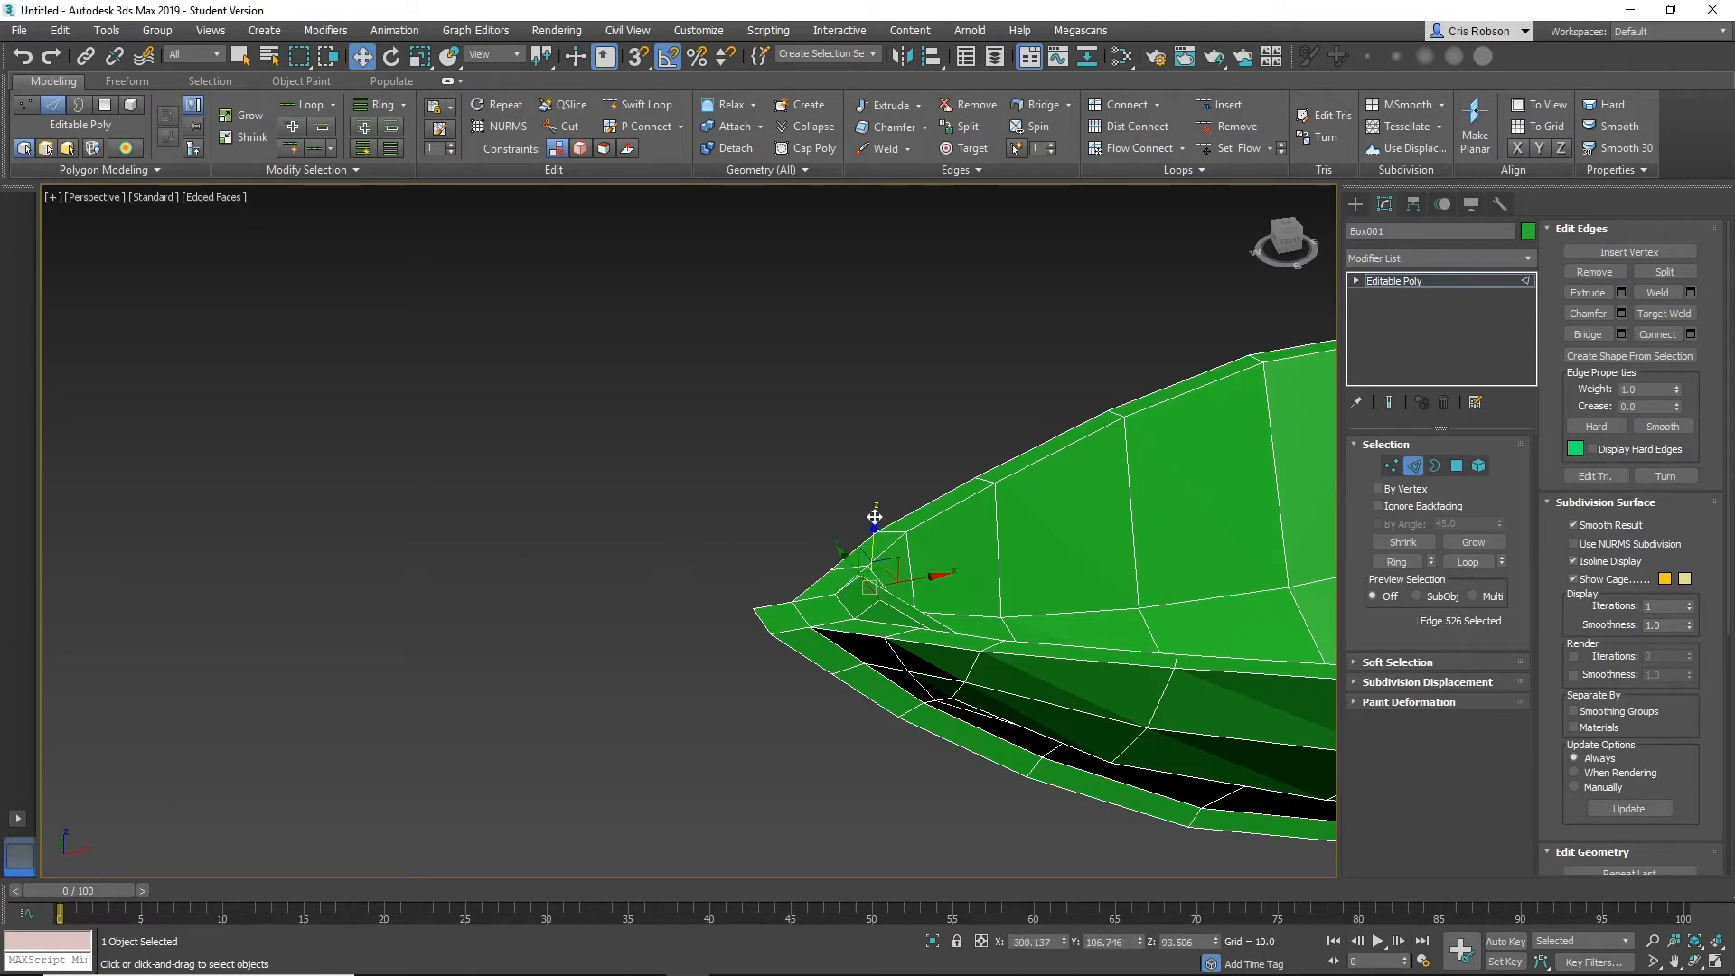
pyautogui.moveTo(873, 522); pyautogui.dragTo(873, 534)
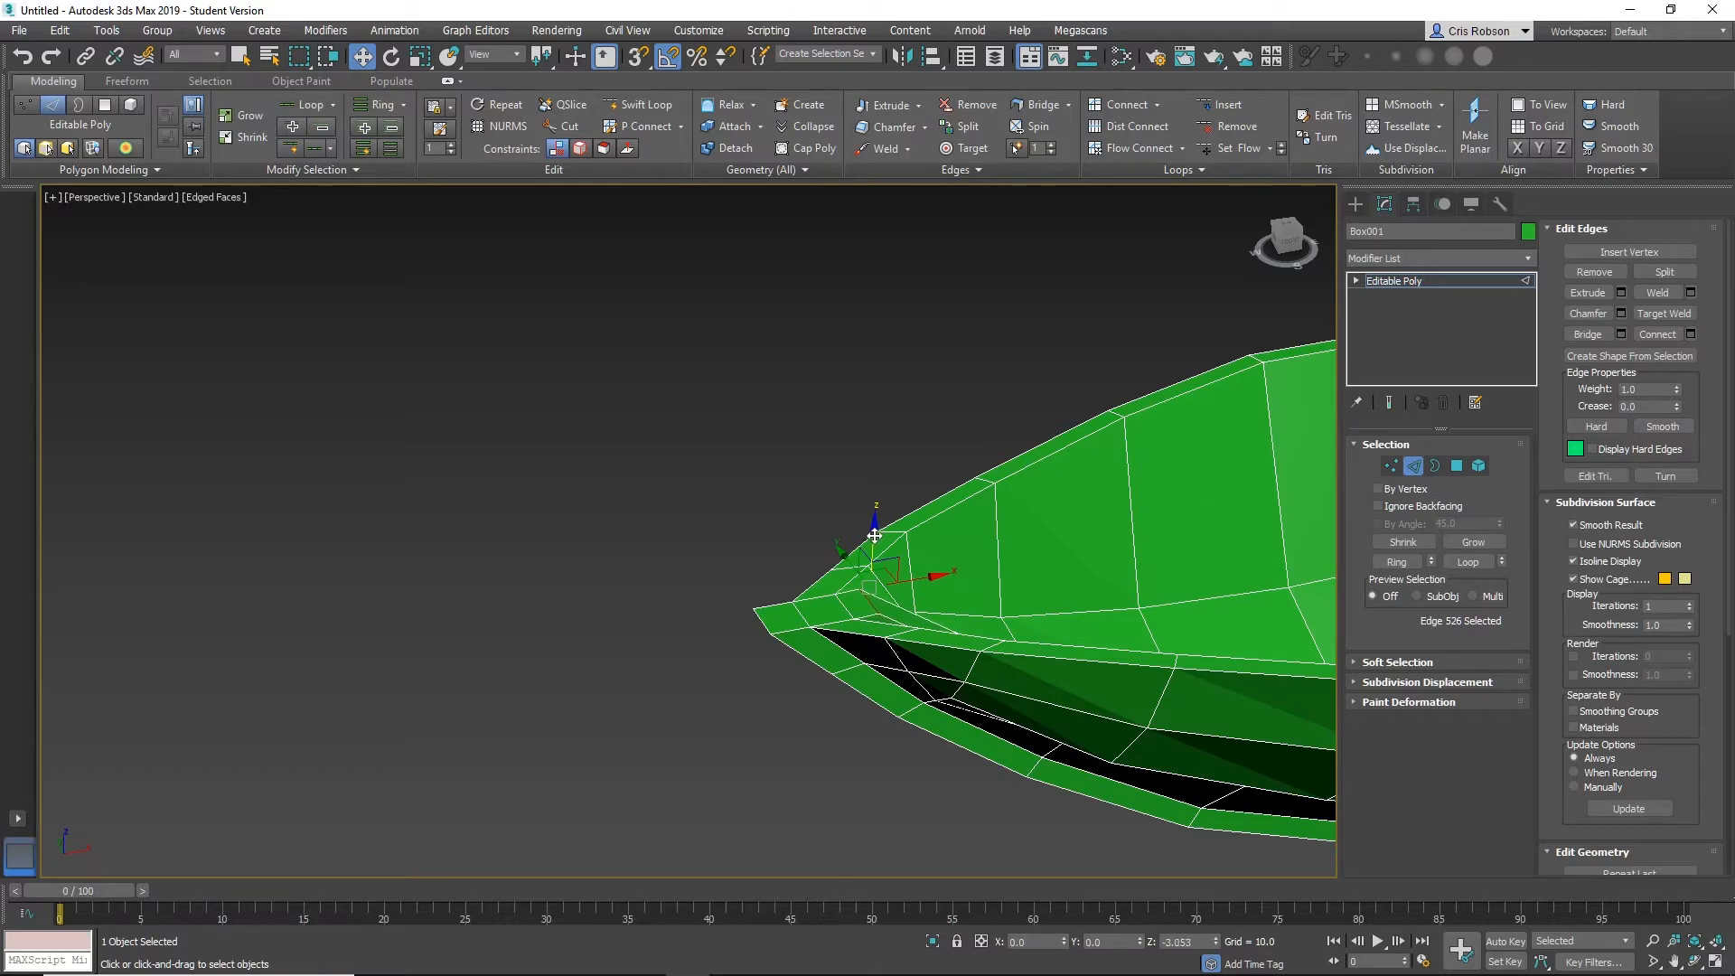
pyautogui.moveTo(874, 535); pyautogui.dragTo(941, 591)
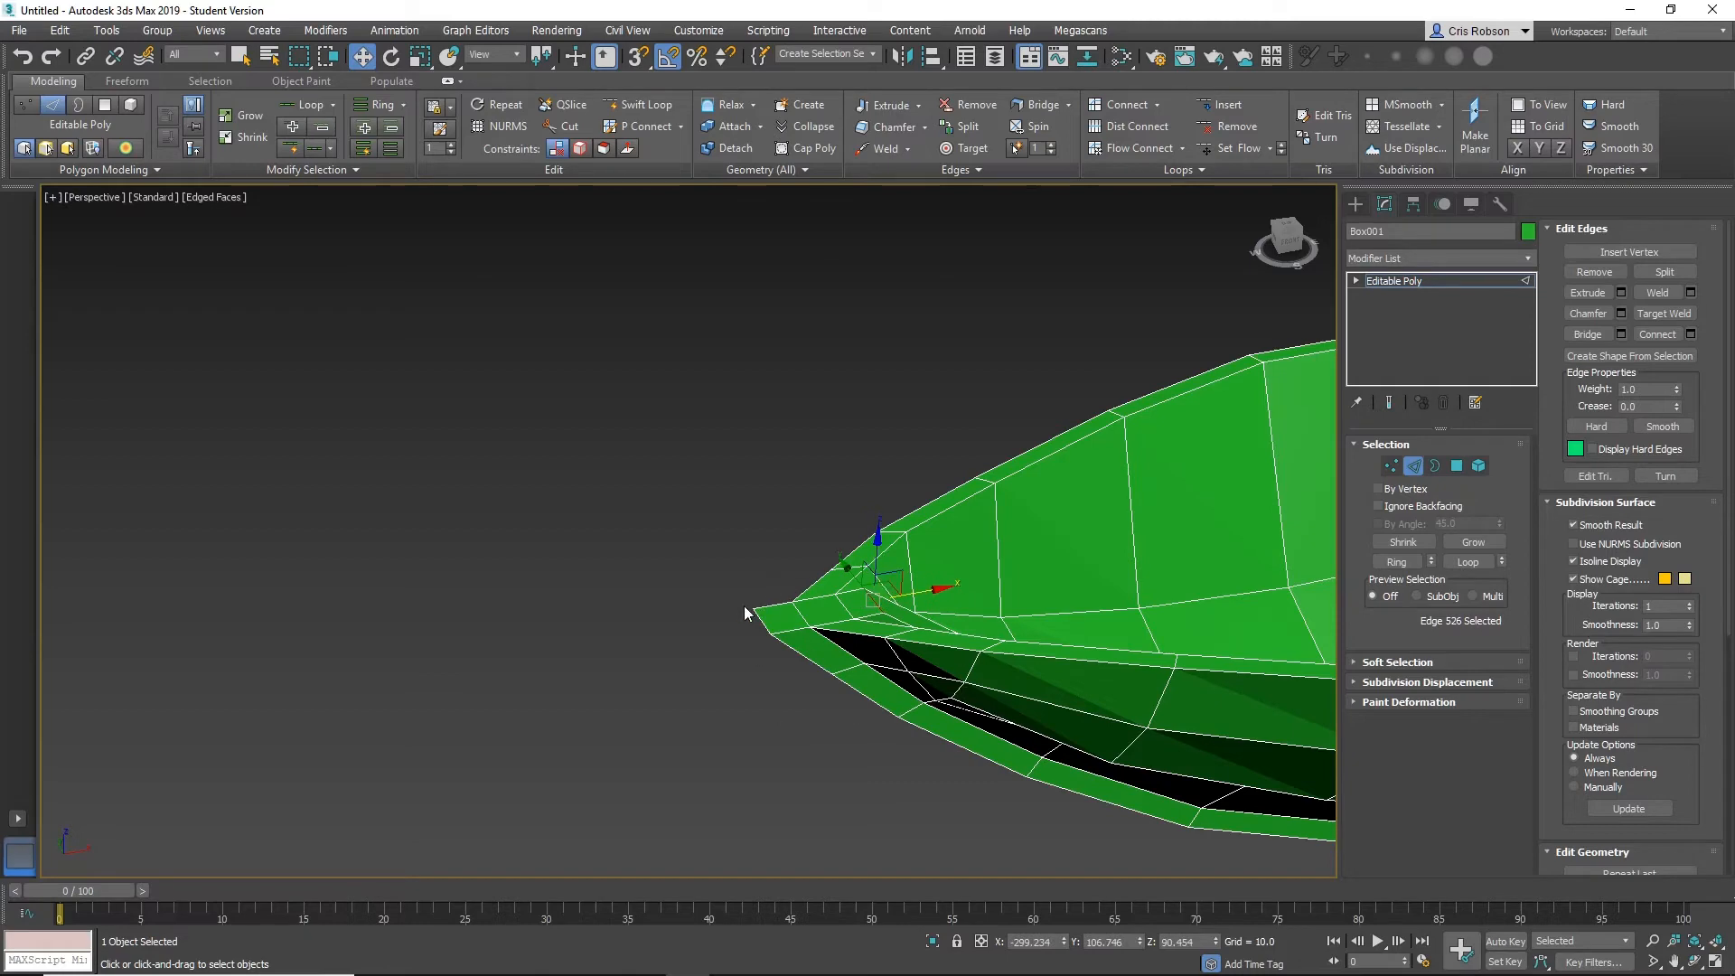
# Select the outer hull polygons wrapping around the bow tip just below the rim and inset them slightly.
pyautogui.moveTo(775, 702); pyautogui.dragTo(948, 686, button='middle')
pyautogui.scroll(-3, 932, 664)
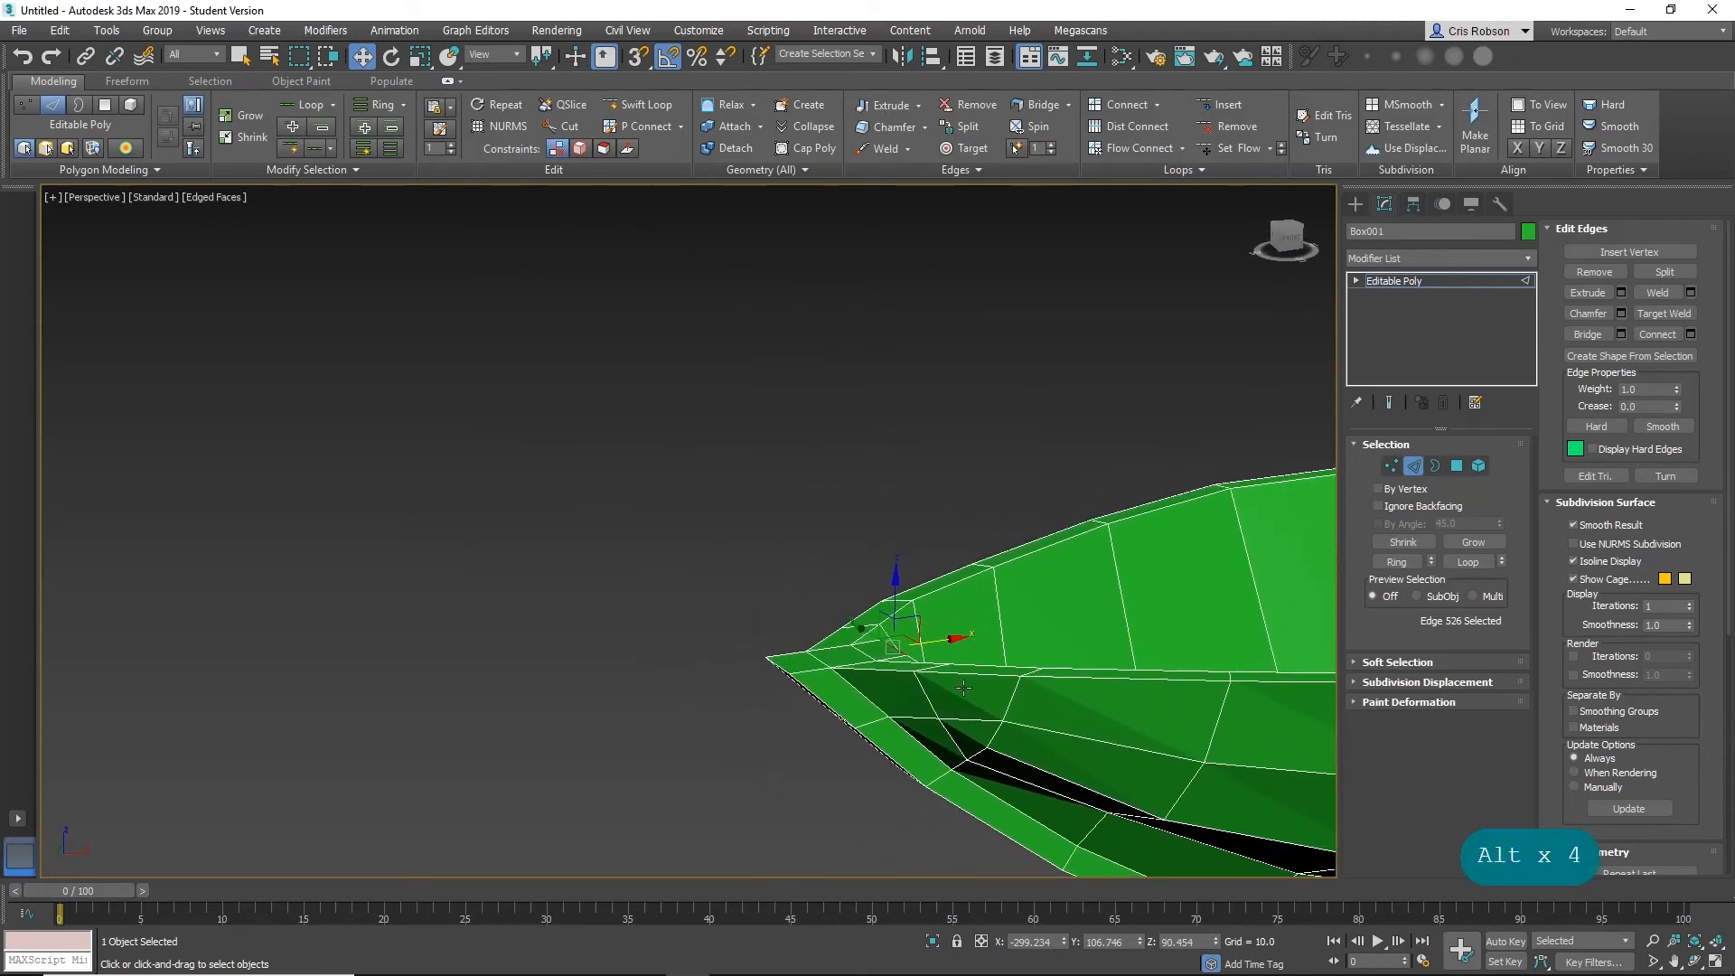
pyautogui.click(1450, 467)
pyautogui.click(975, 695)
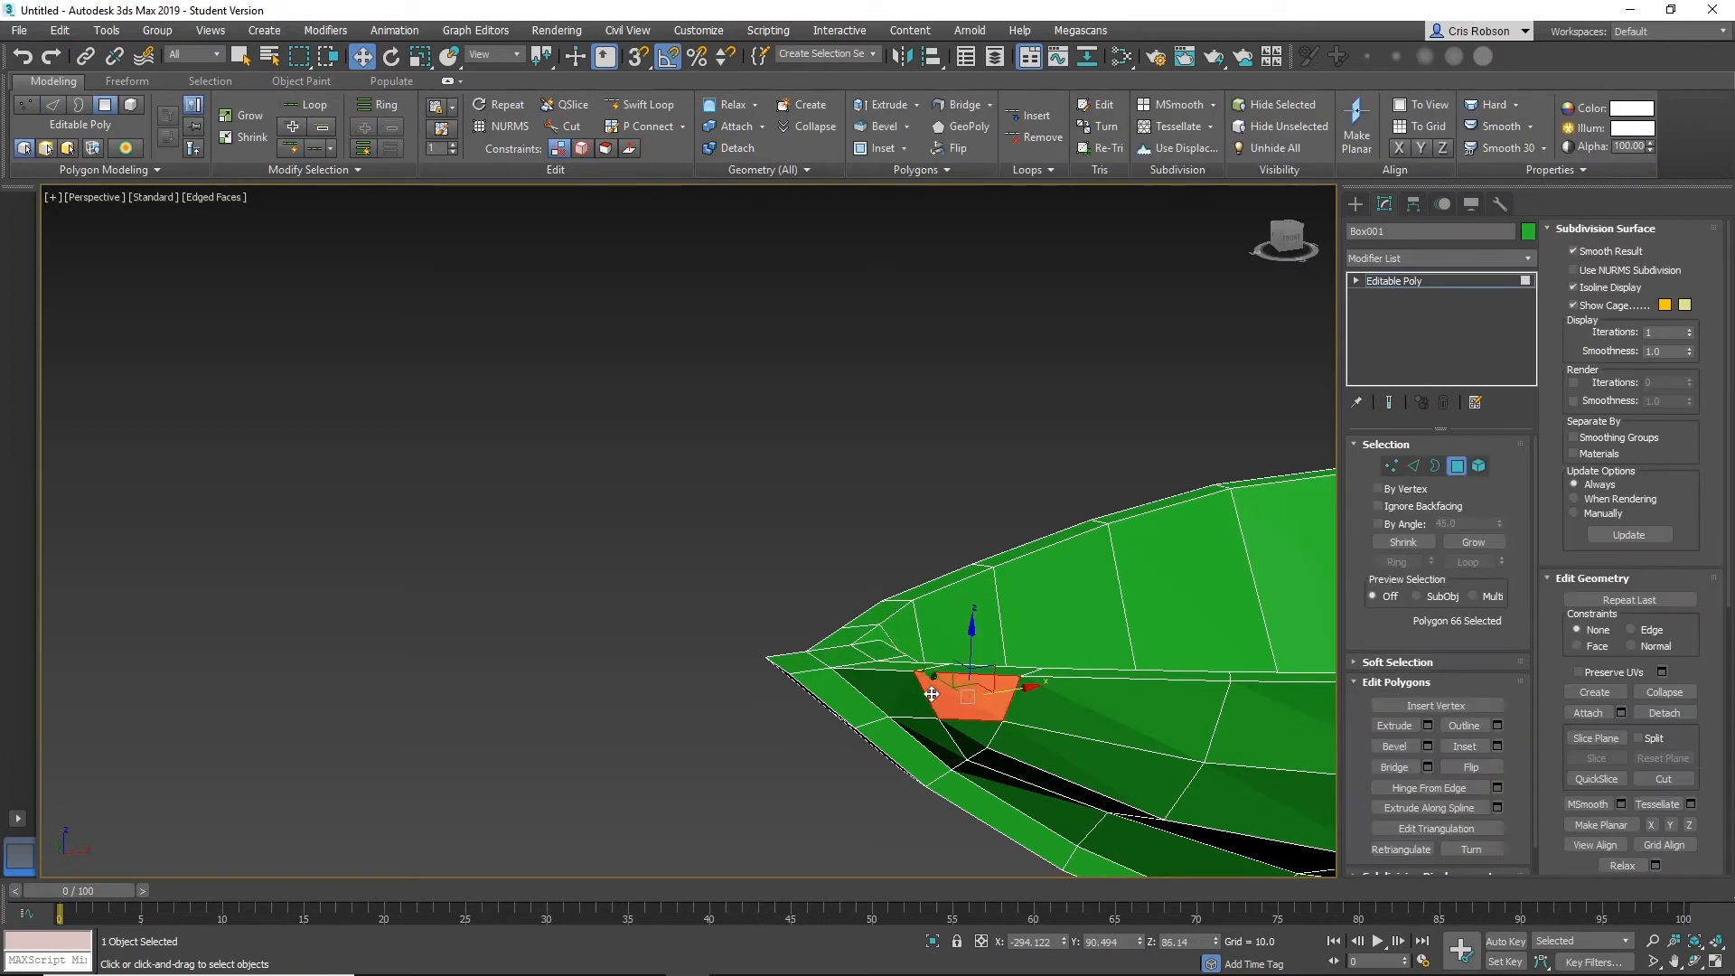
pyautogui.keyDown('ctrl'); pyautogui.click(930, 694); pyautogui.keyUp('ctrl')
pyautogui.keyDown('ctrl'); pyautogui.click(835, 702); pyautogui.keyUp('ctrl')
pyautogui.keyDown('alt'); pyautogui.moveTo(835, 701); pyautogui.dragTo(823, 659, button='middle'); pyautogui.keyUp('alt')
pyautogui.keyDown('ctrl'); pyautogui.click(903, 714); pyautogui.keyUp('ctrl')
pyautogui.keyDown('ctrl'); pyautogui.click(849, 722); pyautogui.keyUp('ctrl')
pyautogui.keyDown('ctrl'); pyautogui.click(800, 711); pyautogui.keyUp('ctrl')
pyautogui.keyDown('ctrl'); pyautogui.click(773, 703); pyautogui.keyUp('ctrl')
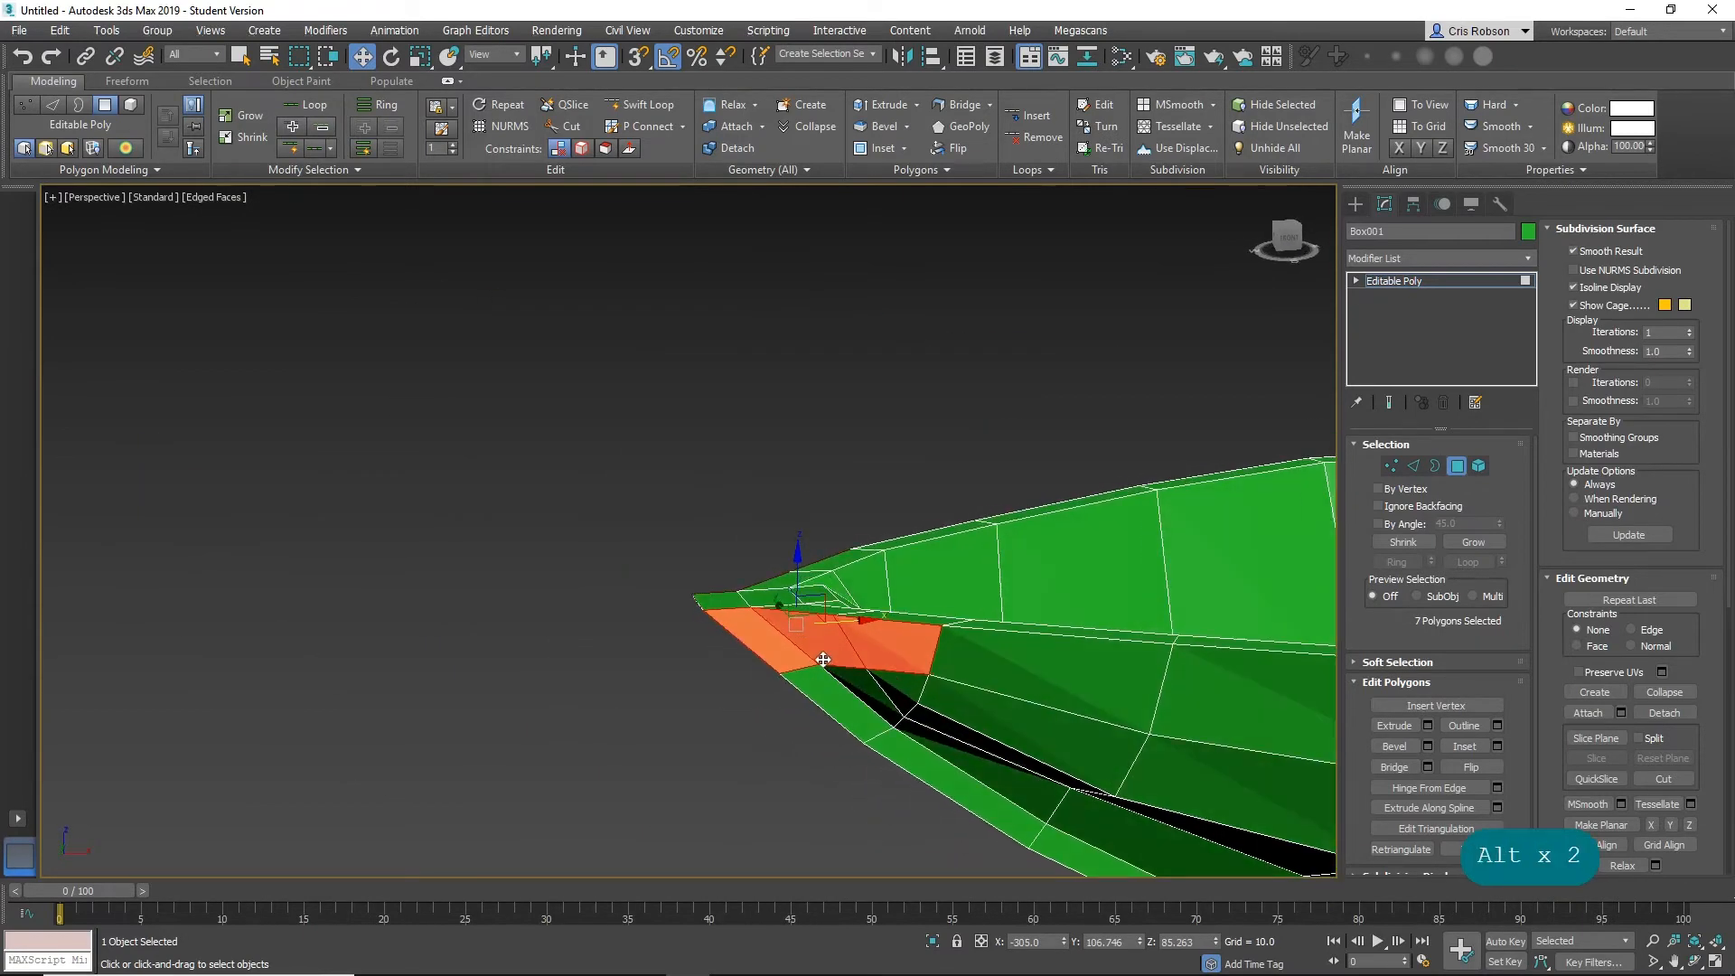
pyautogui.click(1464, 746)
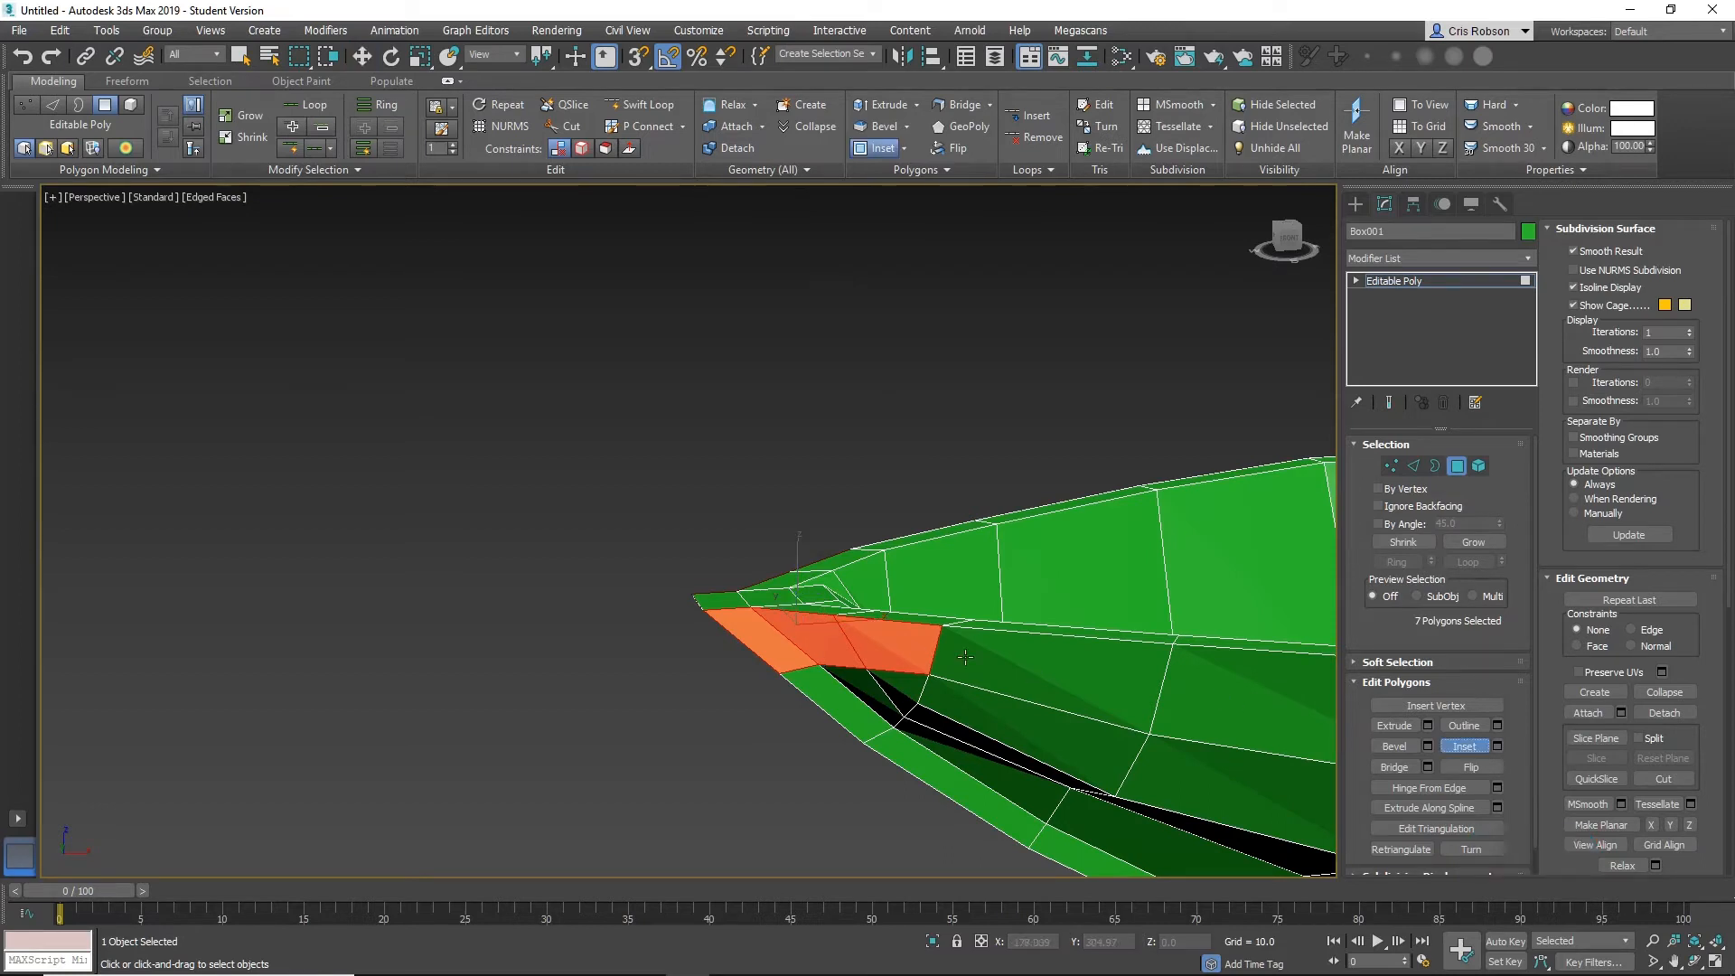
pyautogui.moveTo(876, 638); pyautogui.dragTo(878, 635)
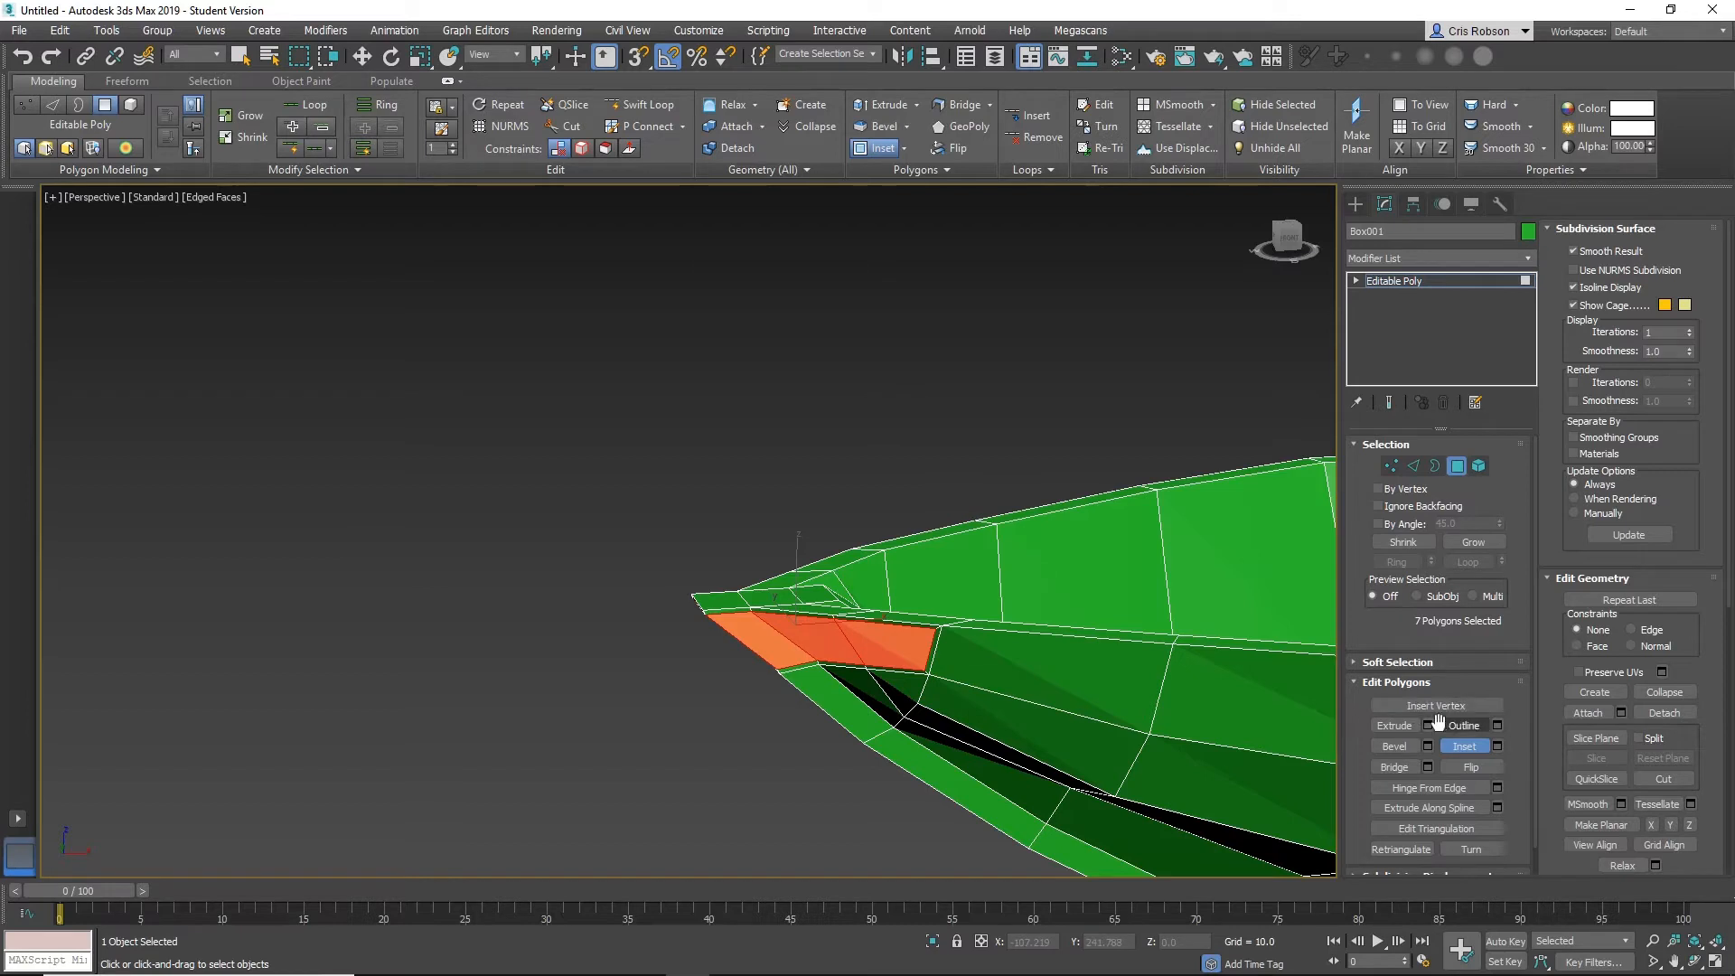
pyautogui.click(1394, 725)
pyautogui.moveTo(887, 652); pyautogui.dragTo(895, 640)
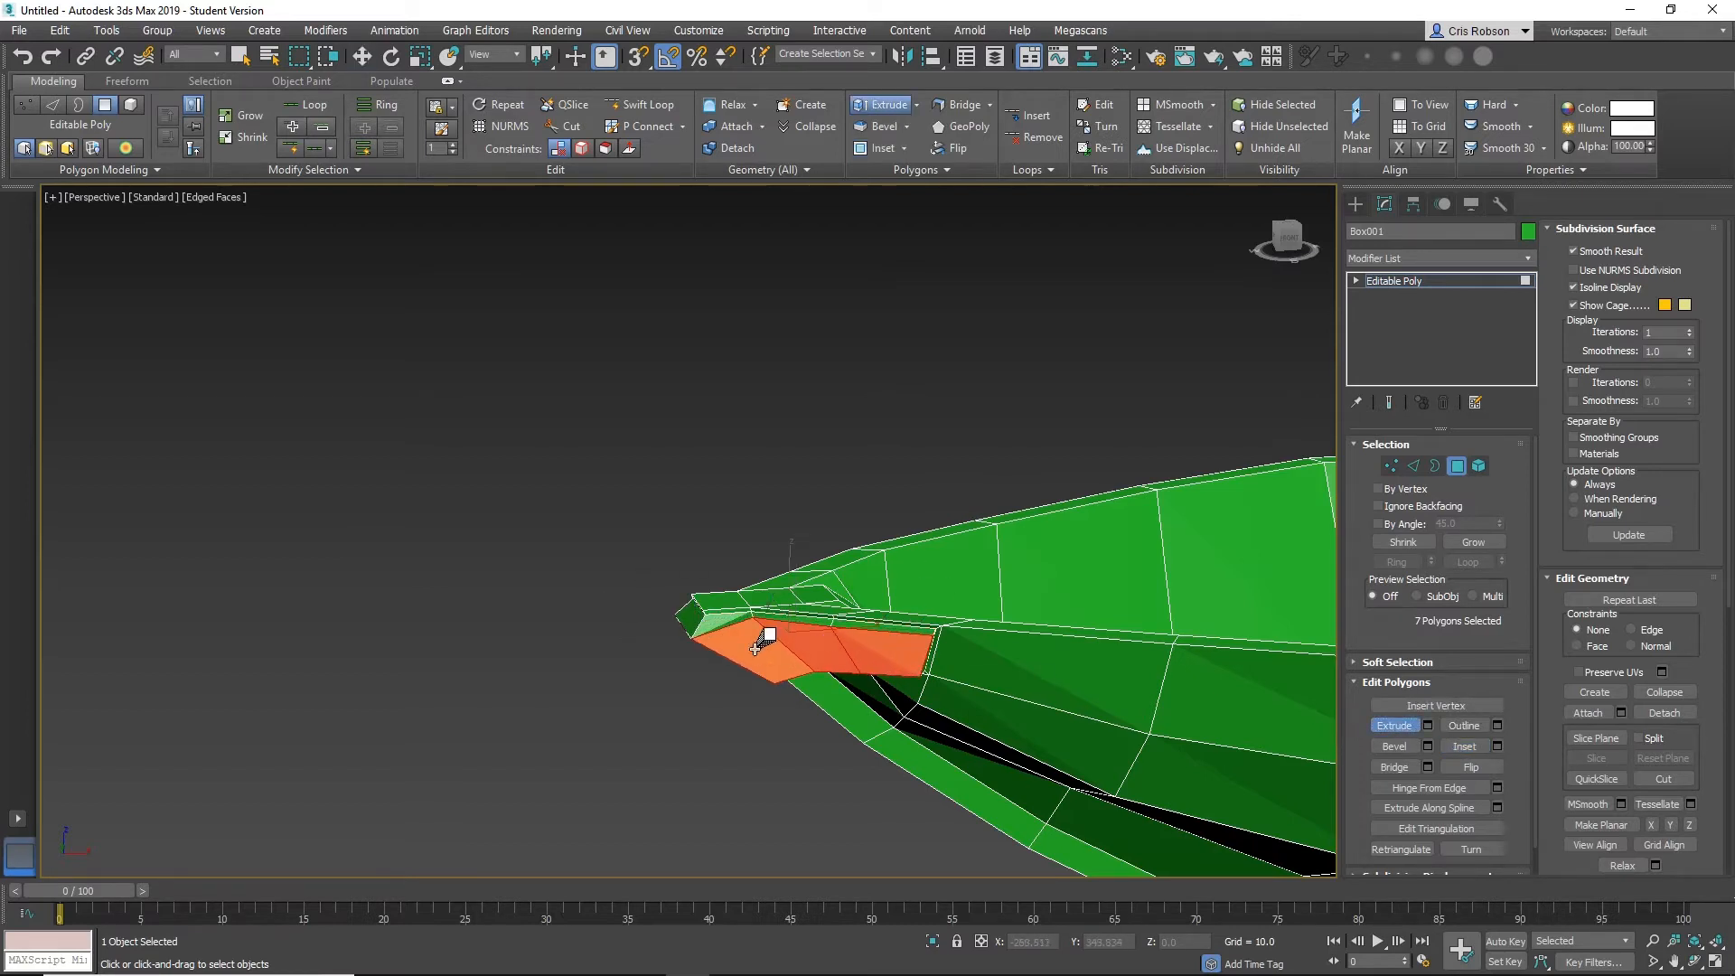
pyautogui.press('ctrl')
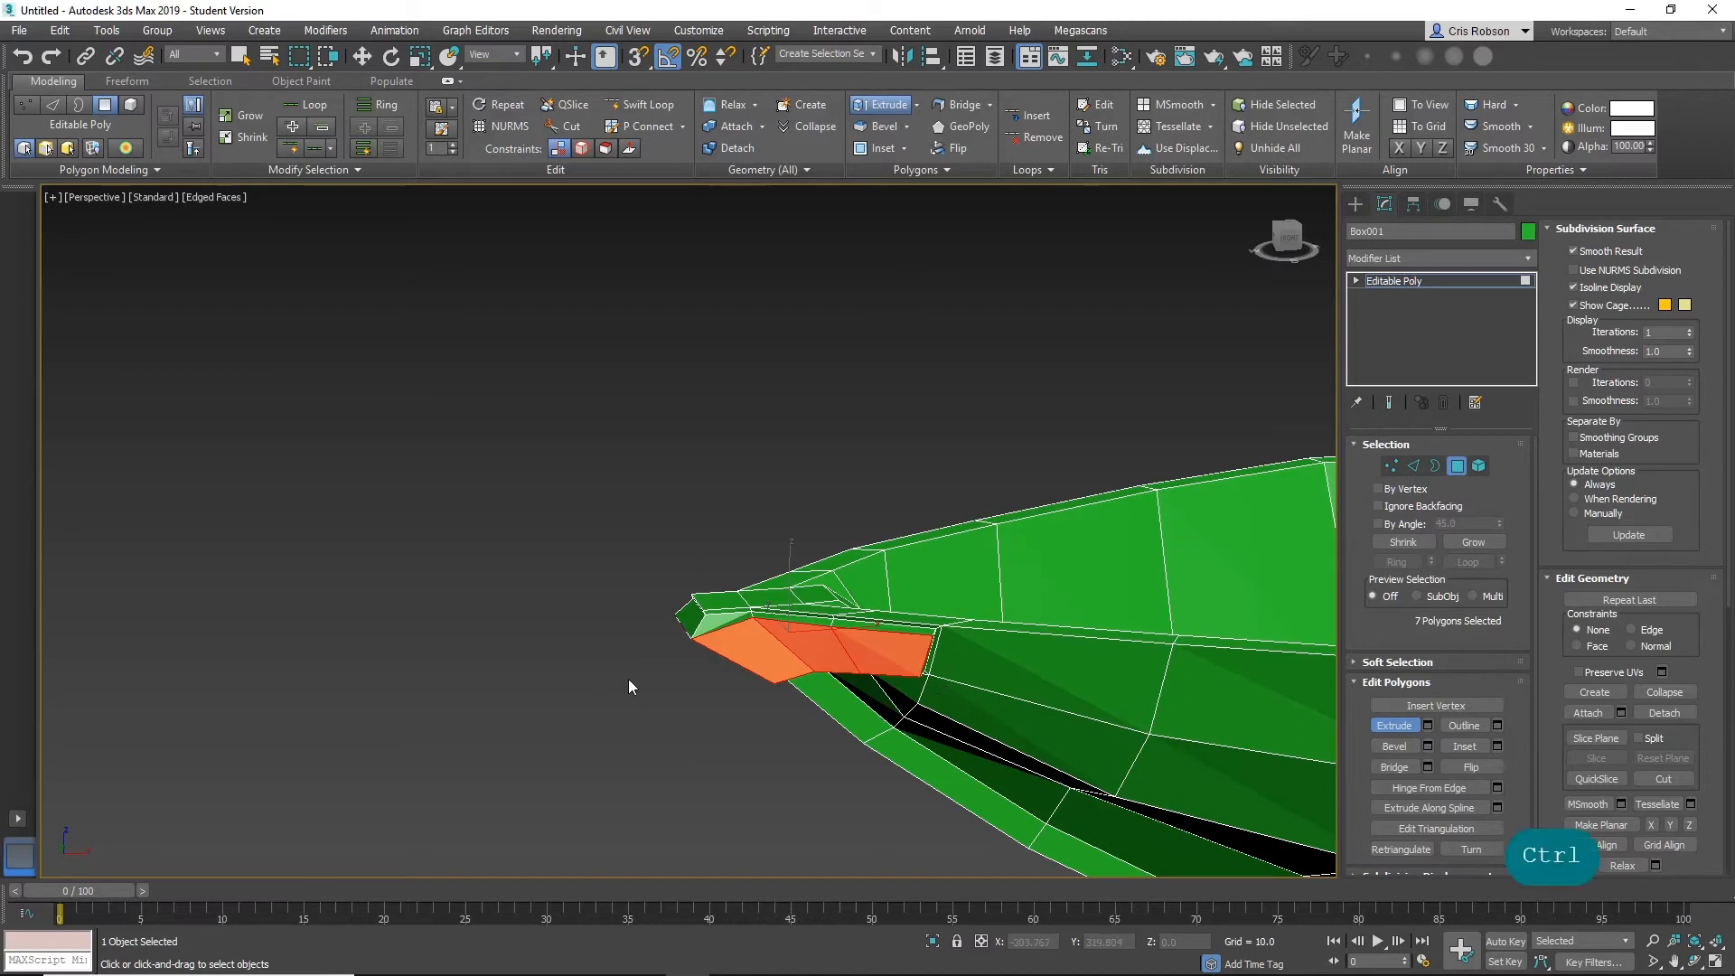
pyautogui.hotkey('ctrl', 'z')
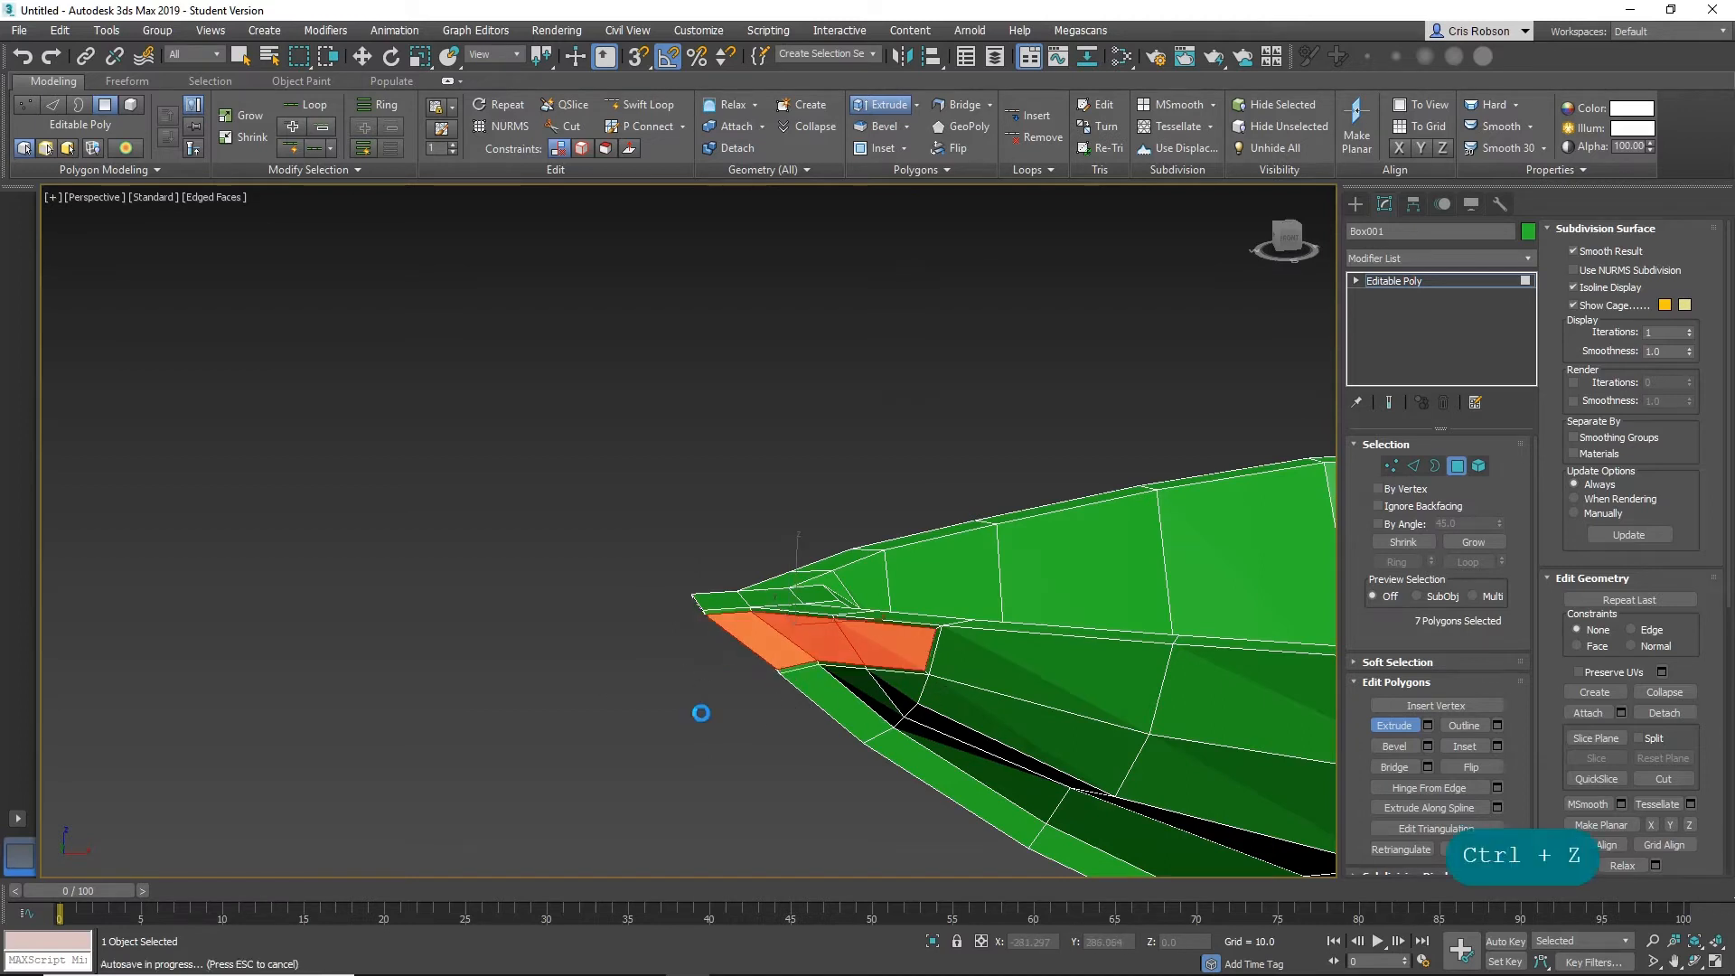
# Extrude the selected polygons around the bow tip by 1.851 with the Group extrusion type.
pyautogui.click(1428, 726)
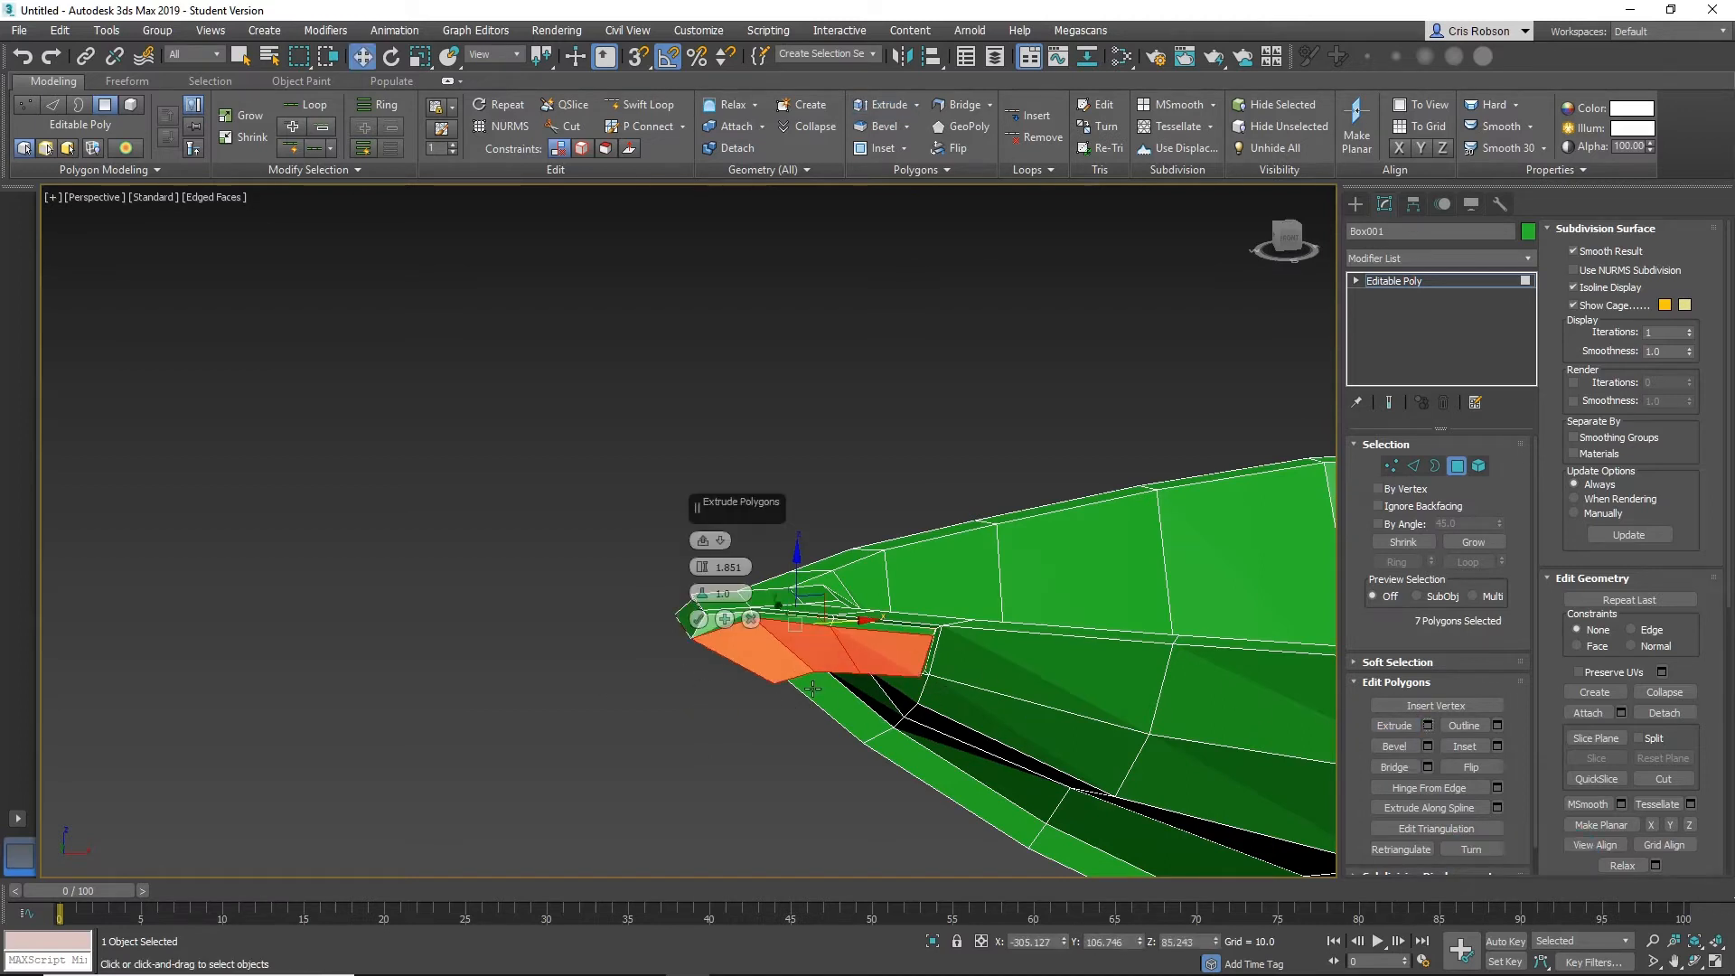
pyautogui.click(713, 543)
pyautogui.click(729, 555)
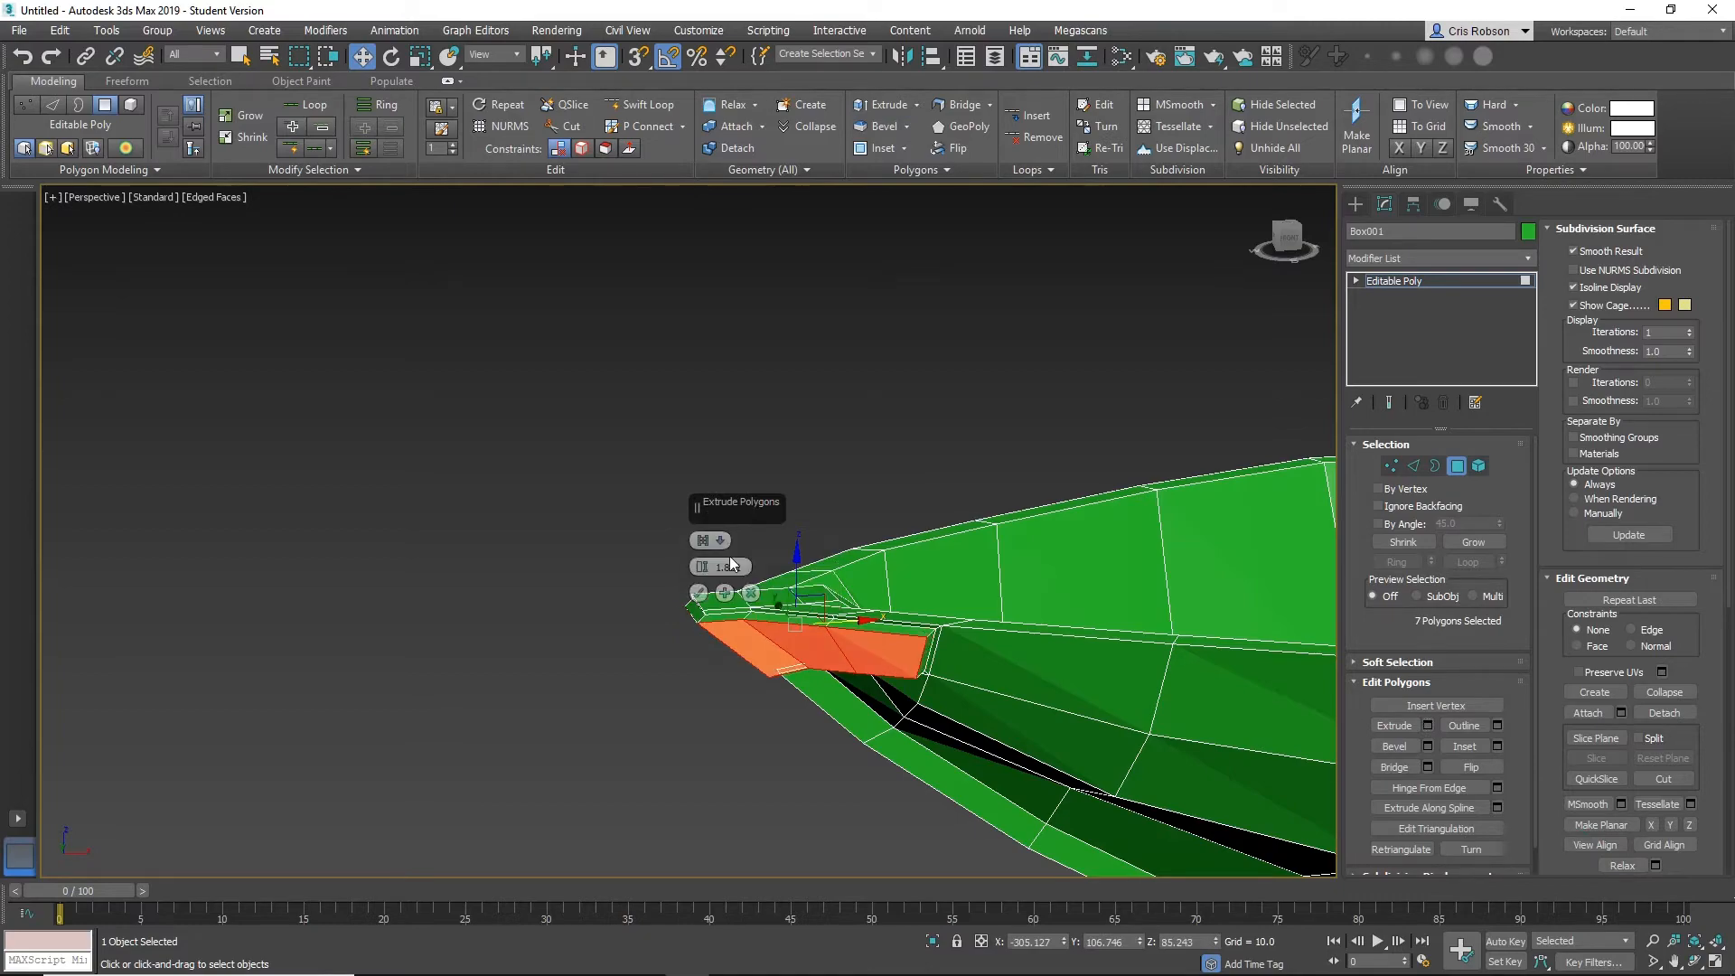
# Move the extruded bow polygons forward to about X -314.679 and raise them to about Z 85.869.
pyautogui.keyDown('alt'); pyautogui.moveTo(489, 664); pyautogui.dragTo(797, 644, button='middle'); pyautogui.keyUp('alt')
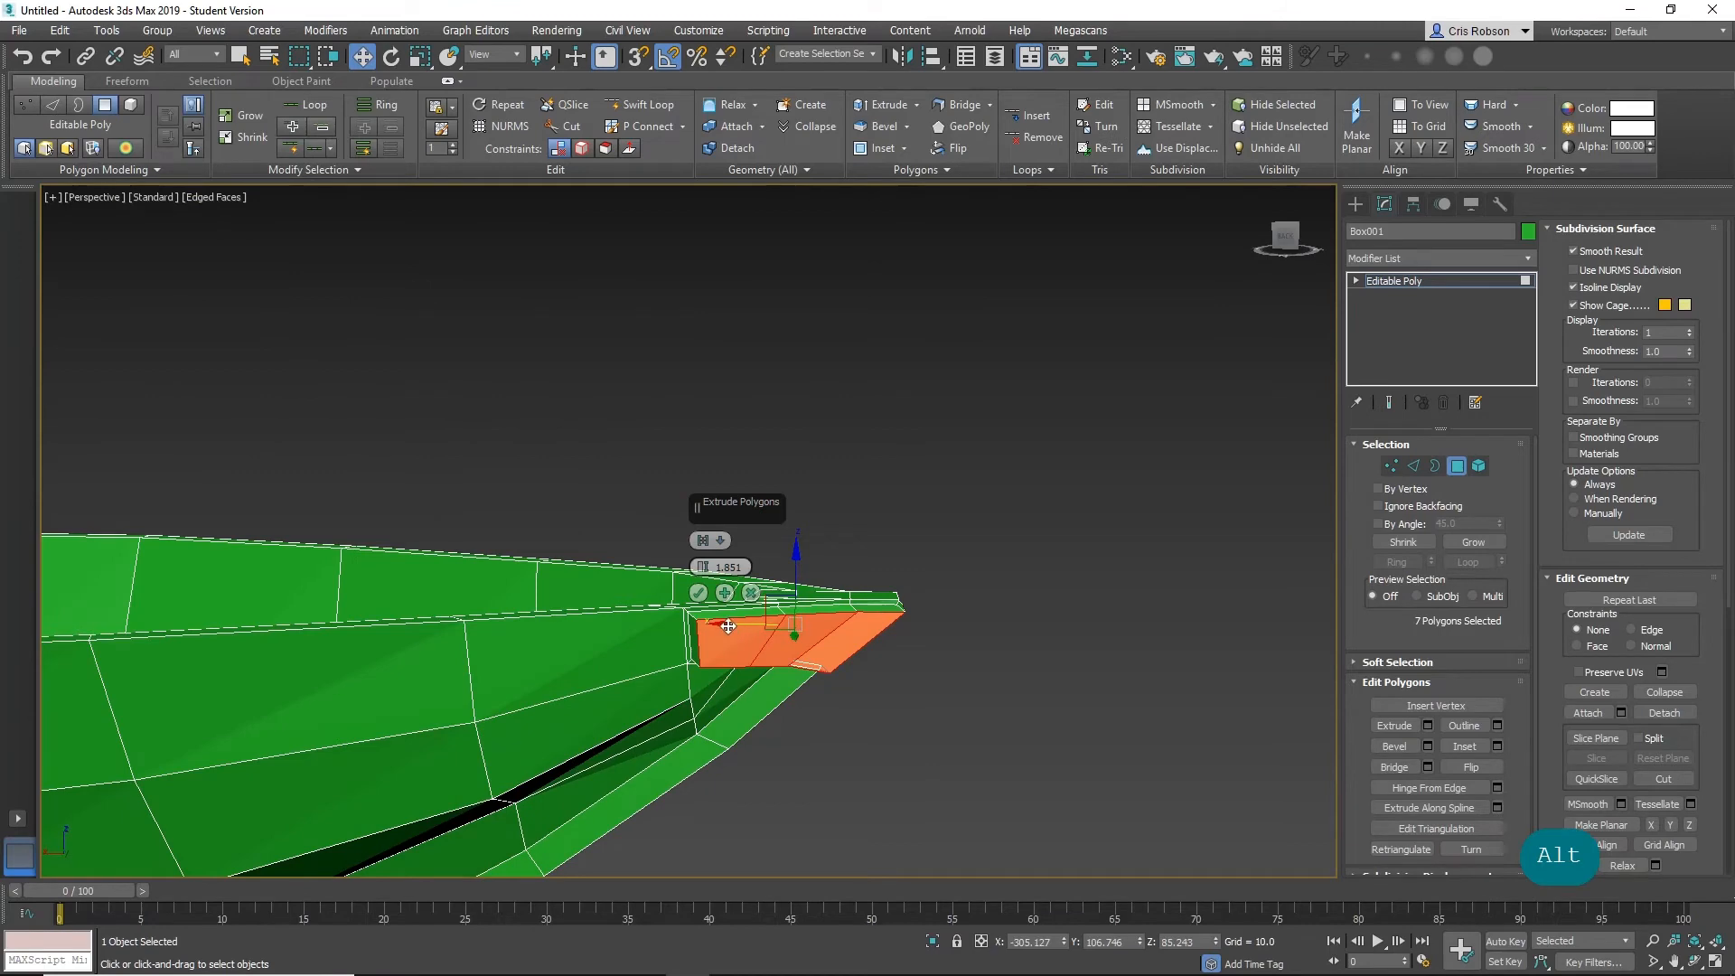
pyautogui.moveTo(743, 626); pyautogui.dragTo(857, 643)
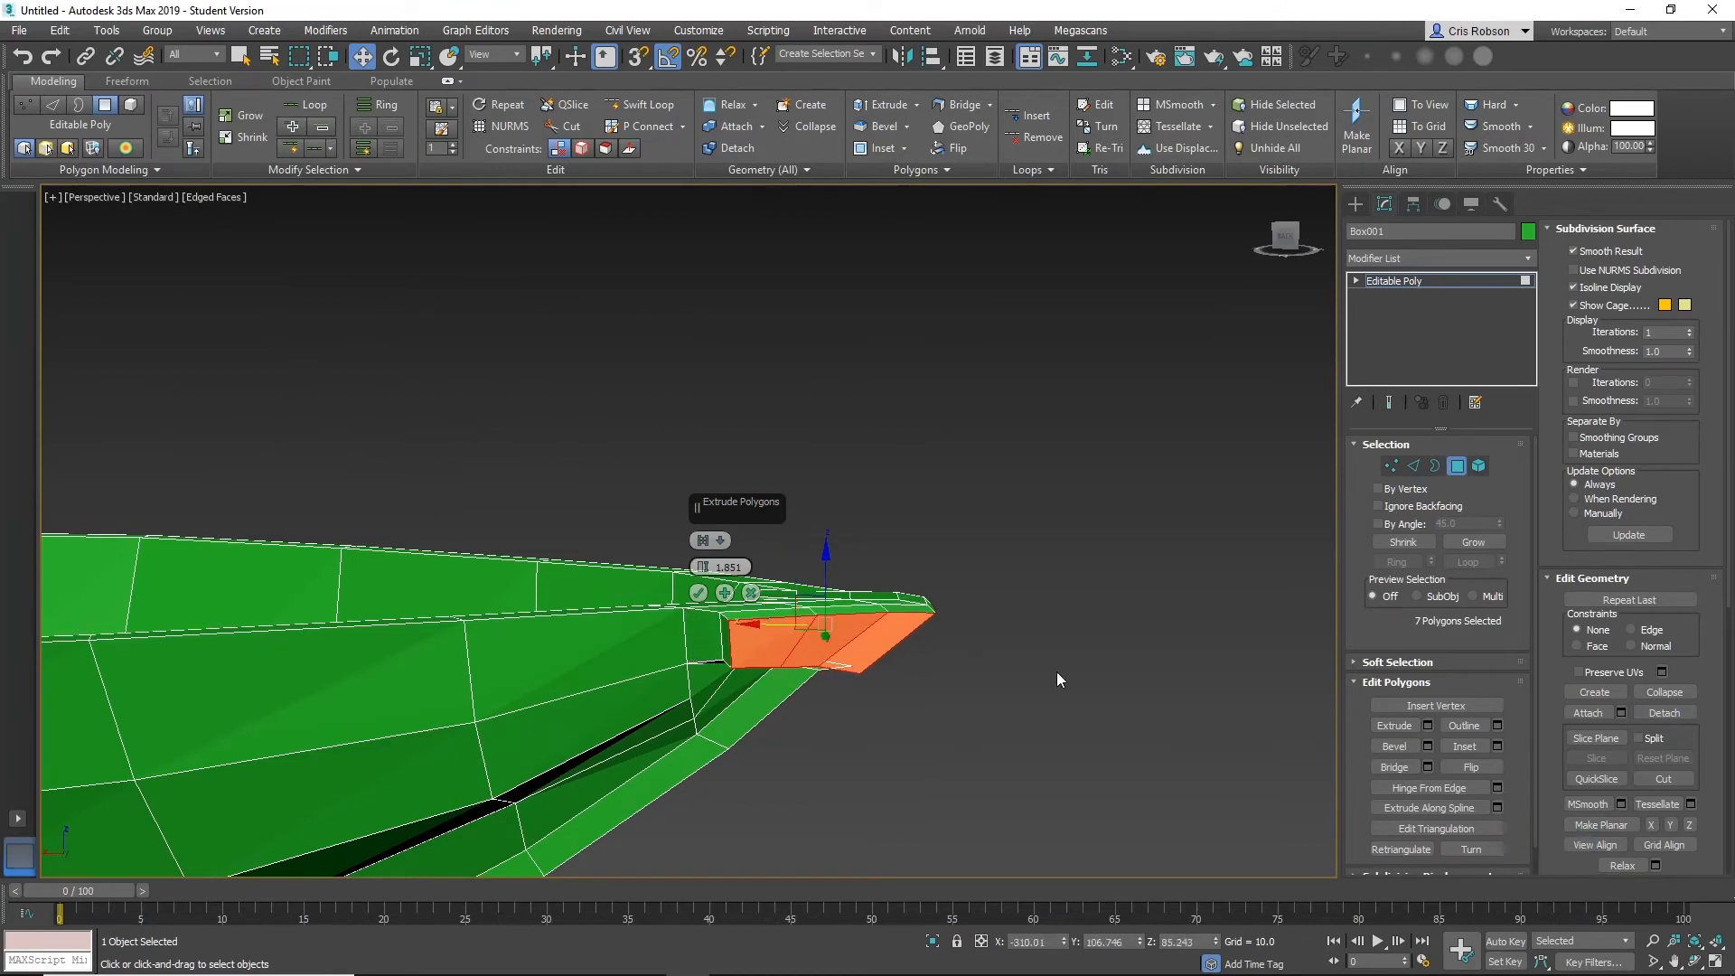
pyautogui.keyDown('alt'); pyautogui.moveTo(1055, 670); pyautogui.dragTo(745, 659, button='middle'); pyautogui.keyUp('alt')
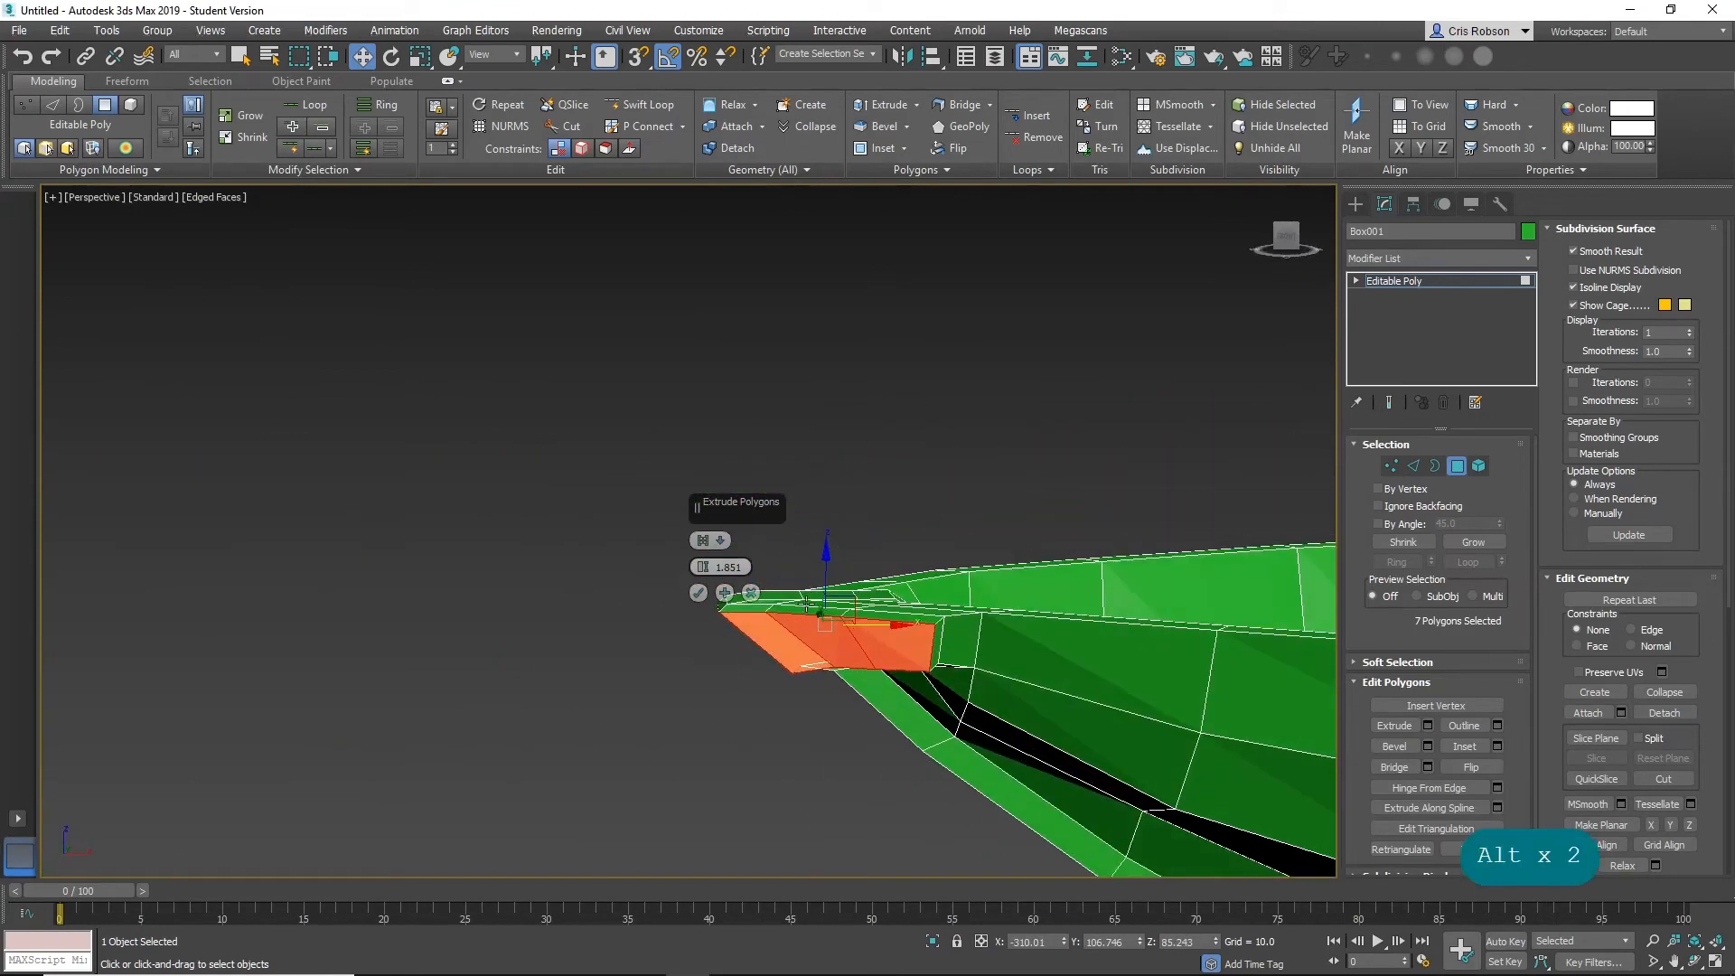
pyautogui.moveTo(825, 570); pyautogui.dragTo(826, 566)
pyautogui.hotkey('ctrl', 'alt', 'z')
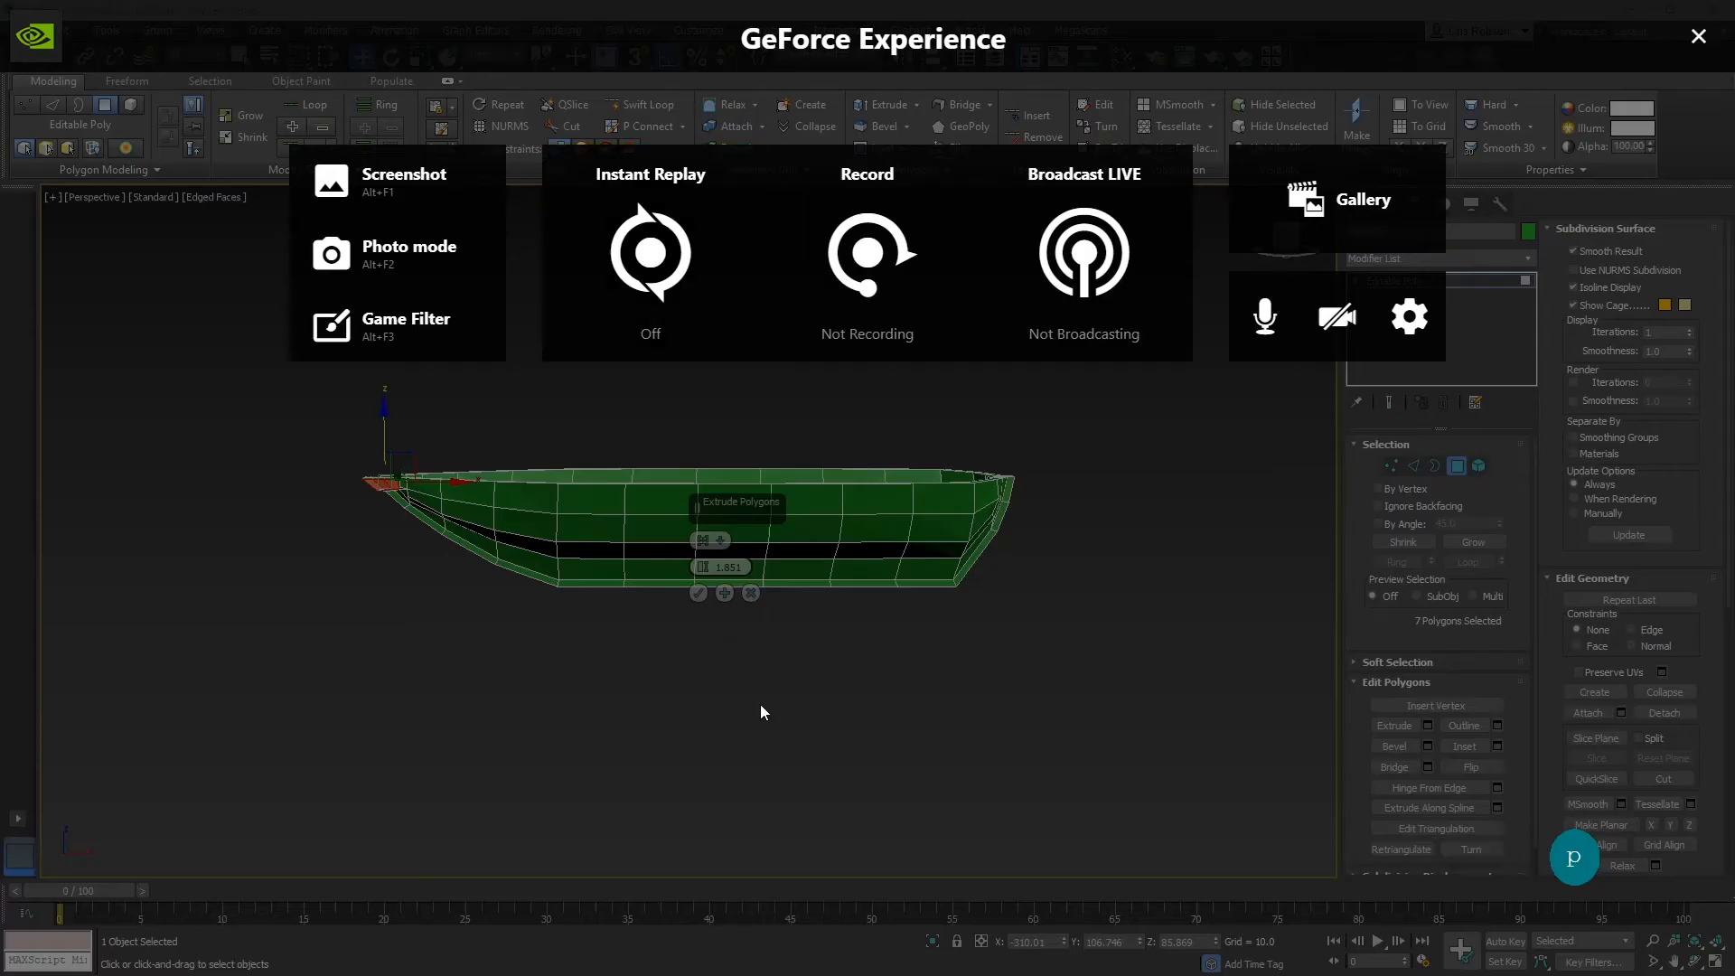
pyautogui.press('Escape')
pyautogui.press('Escape')
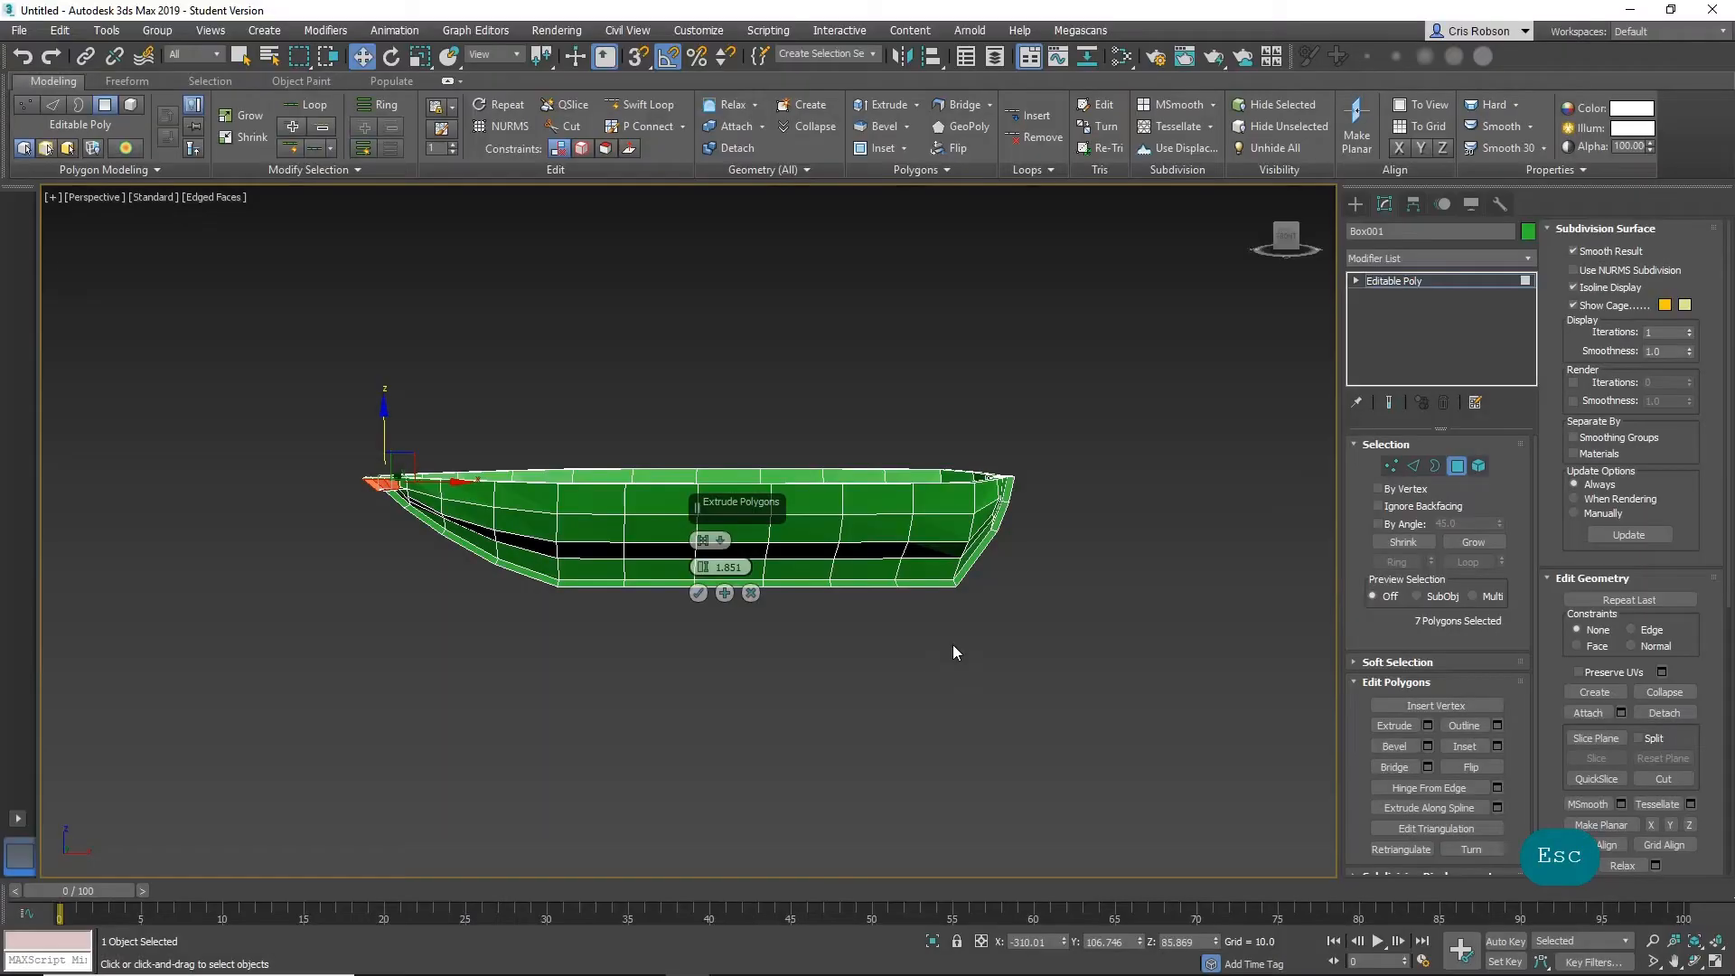
pyautogui.moveTo(611, 658); pyautogui.dragTo(735, 684, button='middle')
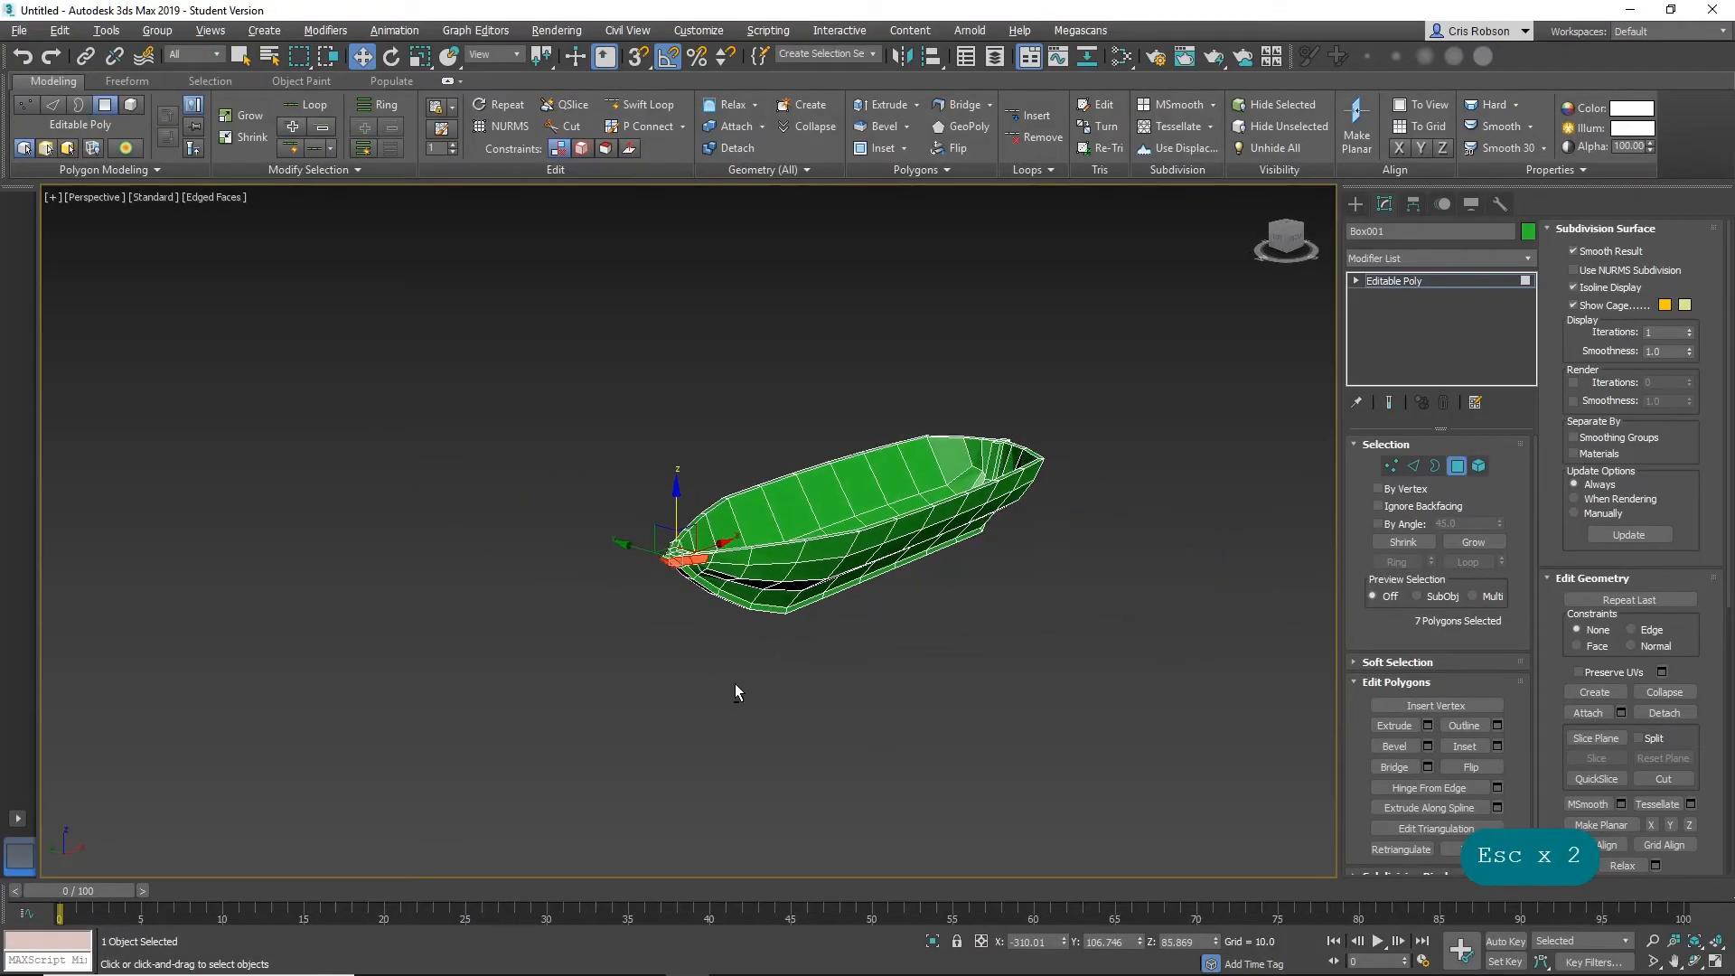
pyautogui.scroll(5, 681, 616)
pyautogui.moveTo(750, 522); pyautogui.dragTo(863, 654, button='middle')
pyautogui.keyDown('alt'); pyautogui.moveTo(880, 749); pyautogui.dragTo(867, 642, button='middle'); pyautogui.keyUp('alt')
pyautogui.keyDown('alt'); pyautogui.moveTo(710, 630); pyautogui.dragTo(458, 634, button='middle'); pyautogui.keyUp('alt')
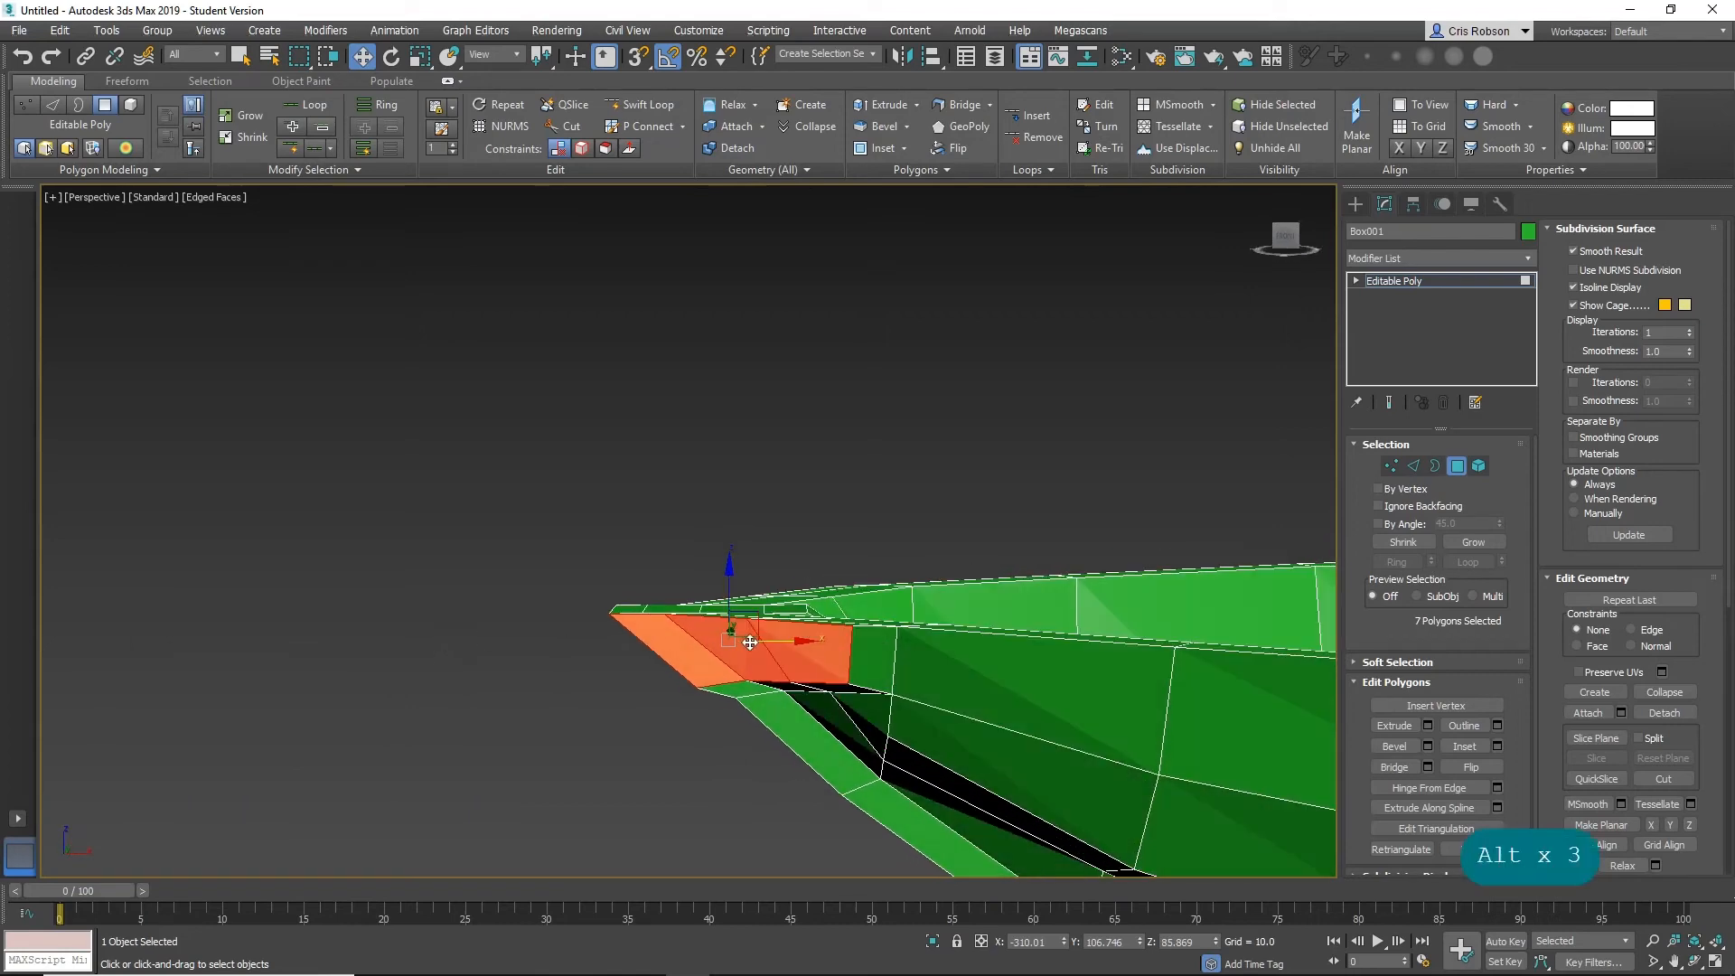
pyautogui.keyDown('alt'); pyautogui.moveTo(792, 641); pyautogui.dragTo(771, 705, button='middle'); pyautogui.keyUp('alt')
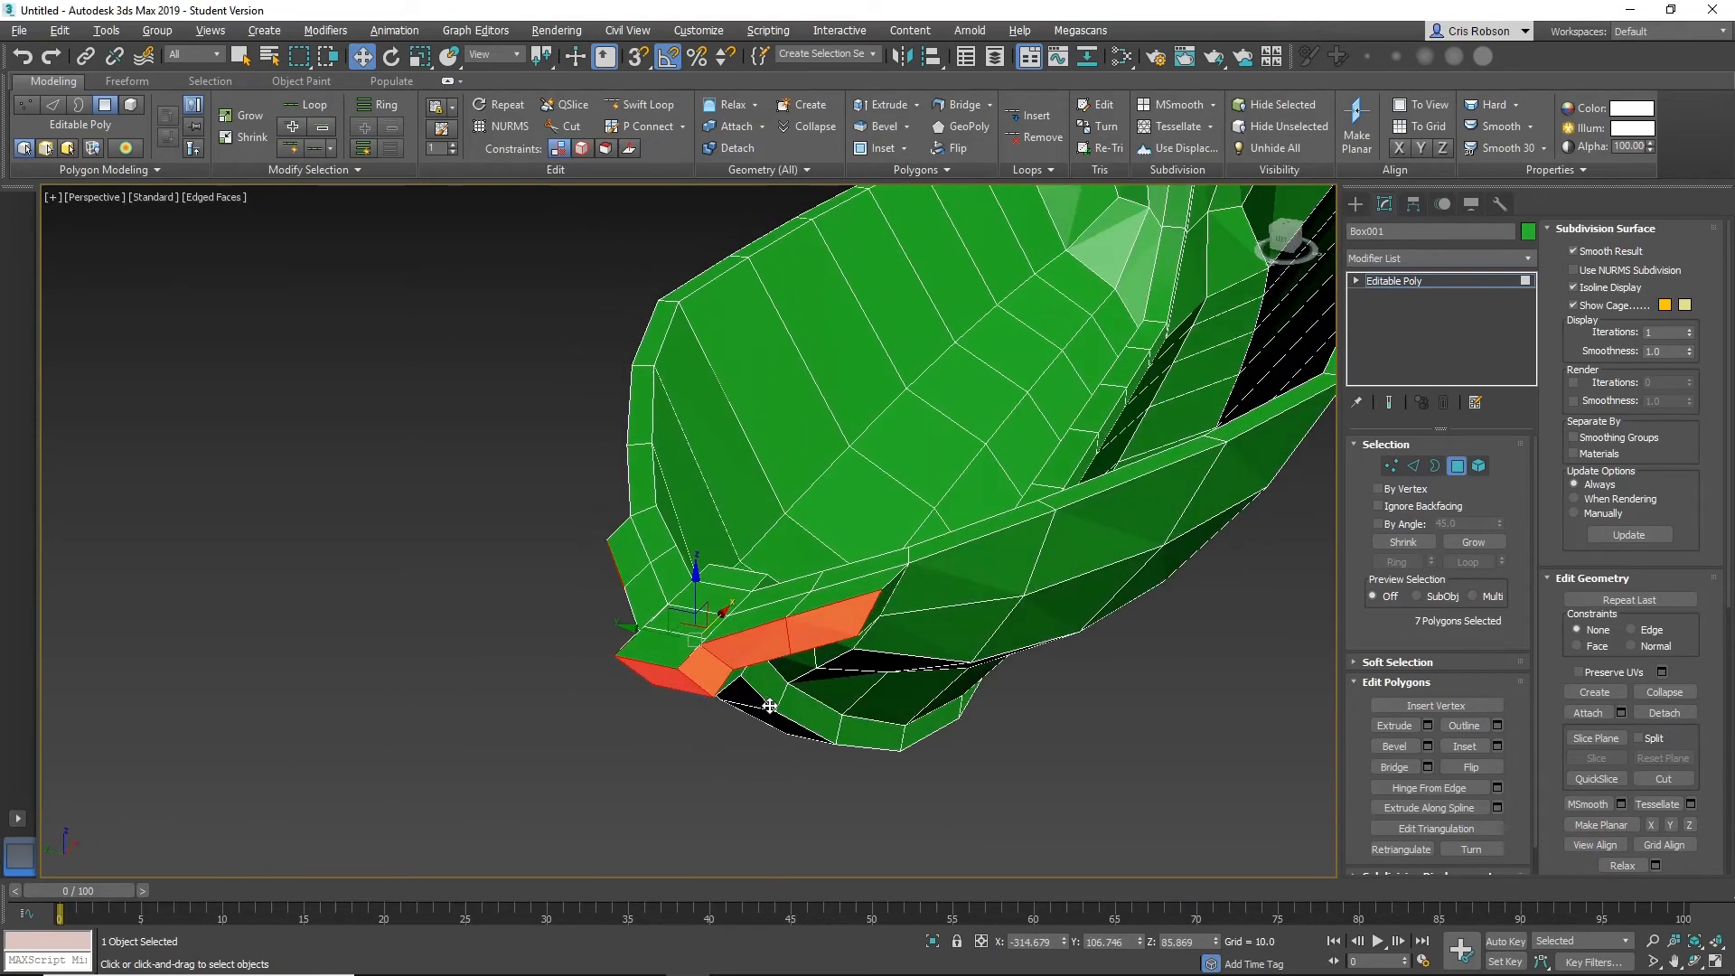
# Move the two extruded side polygons on each flank of the bow outward, to about Y 90.728 and Y 122.257.
pyautogui.click(783, 637)
pyautogui.keyDown('ctrl'); pyautogui.click(819, 627); pyautogui.keyUp('ctrl')
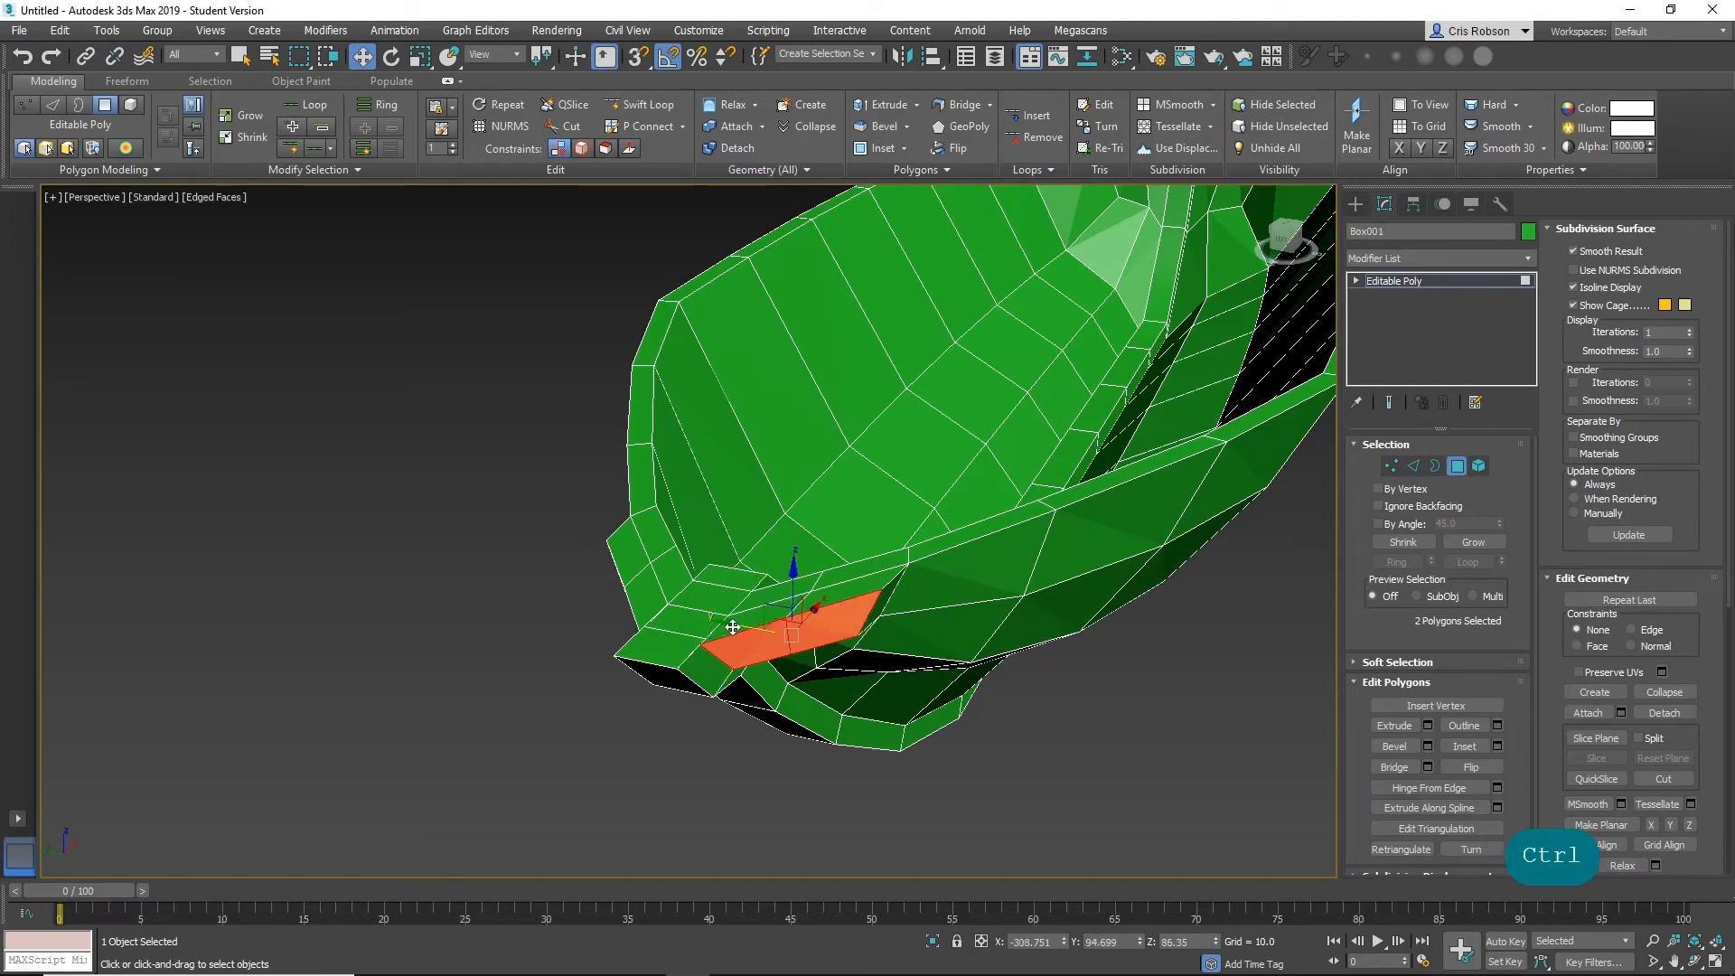
pyautogui.moveTo(732, 626); pyautogui.dragTo(759, 630)
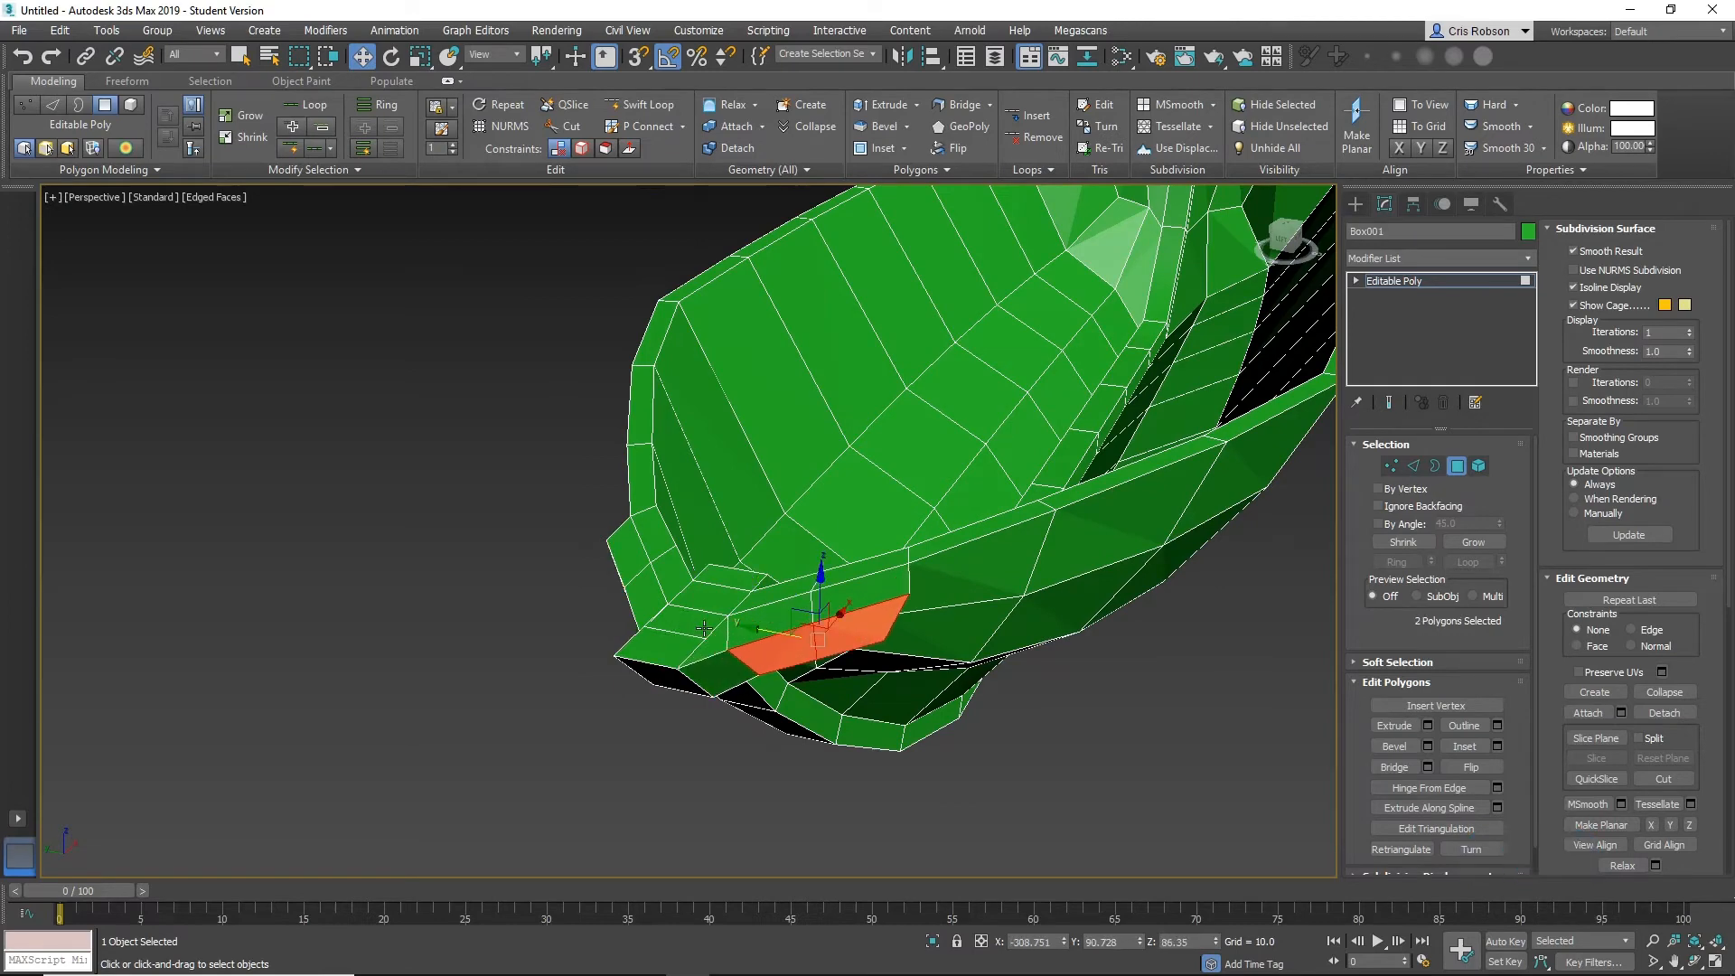
pyautogui.keyDown('alt'); pyautogui.moveTo(703, 627); pyautogui.dragTo(696, 637, button='middle'); pyautogui.keyUp('alt')
pyautogui.click(605, 657)
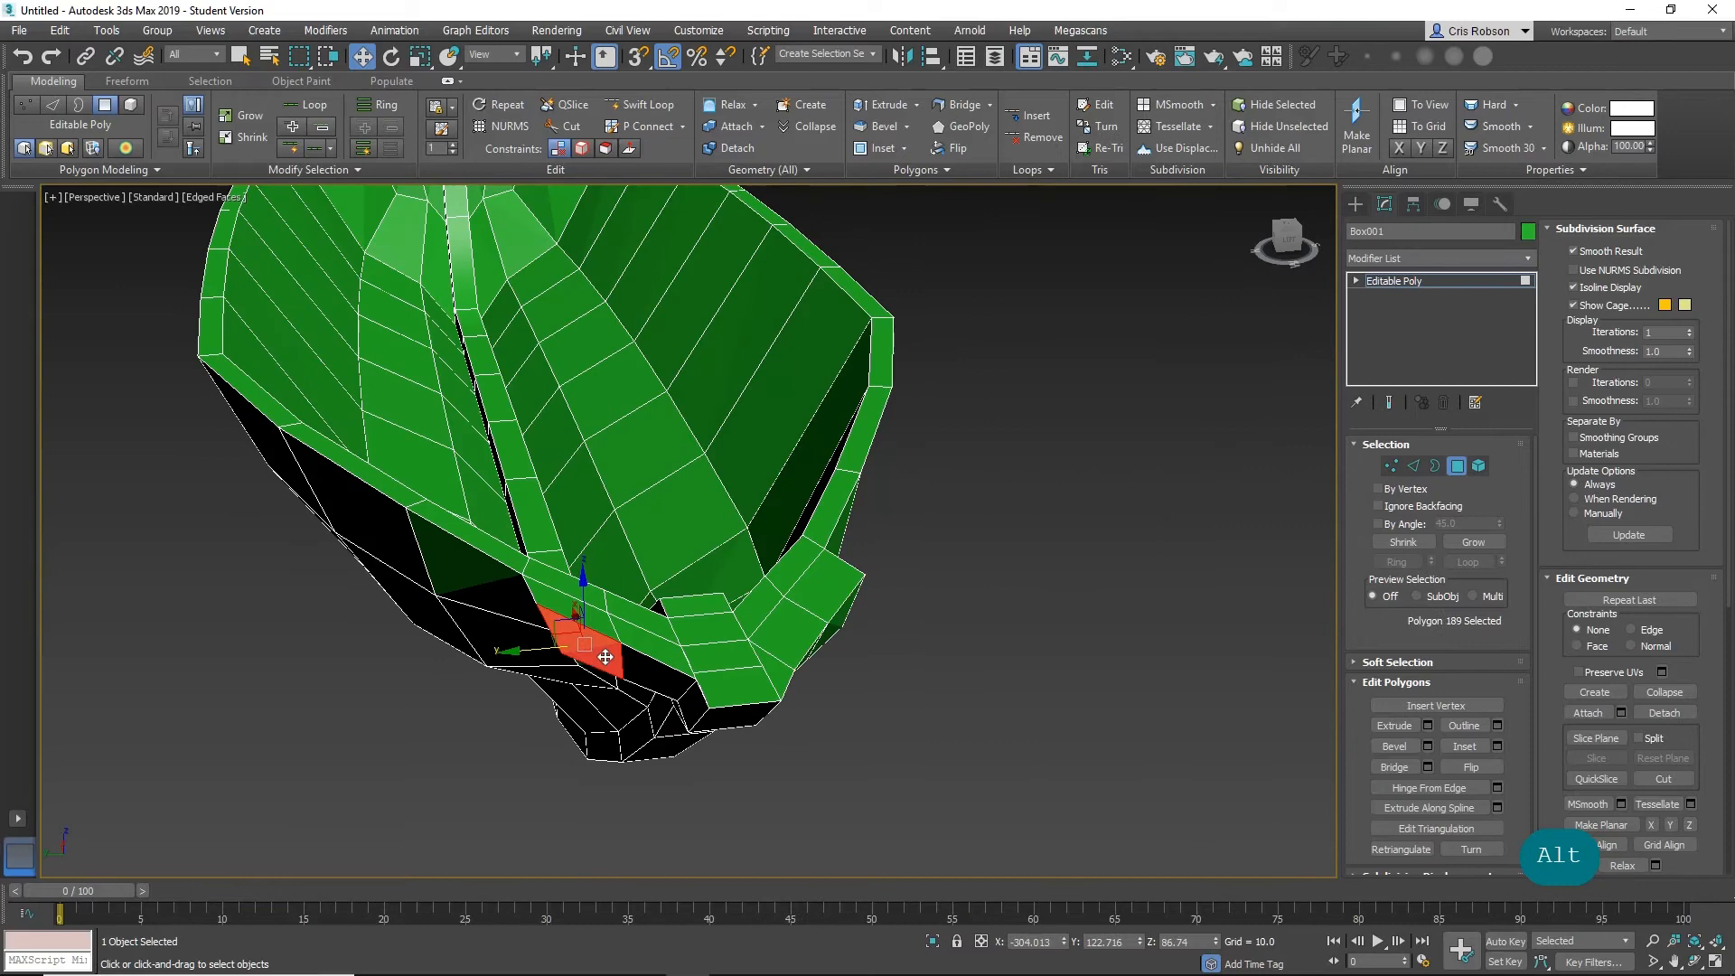
pyautogui.keyDown('ctrl'); pyautogui.click(663, 677); pyautogui.keyUp('ctrl')
pyautogui.moveTo(546, 668); pyautogui.dragTo(519, 669)
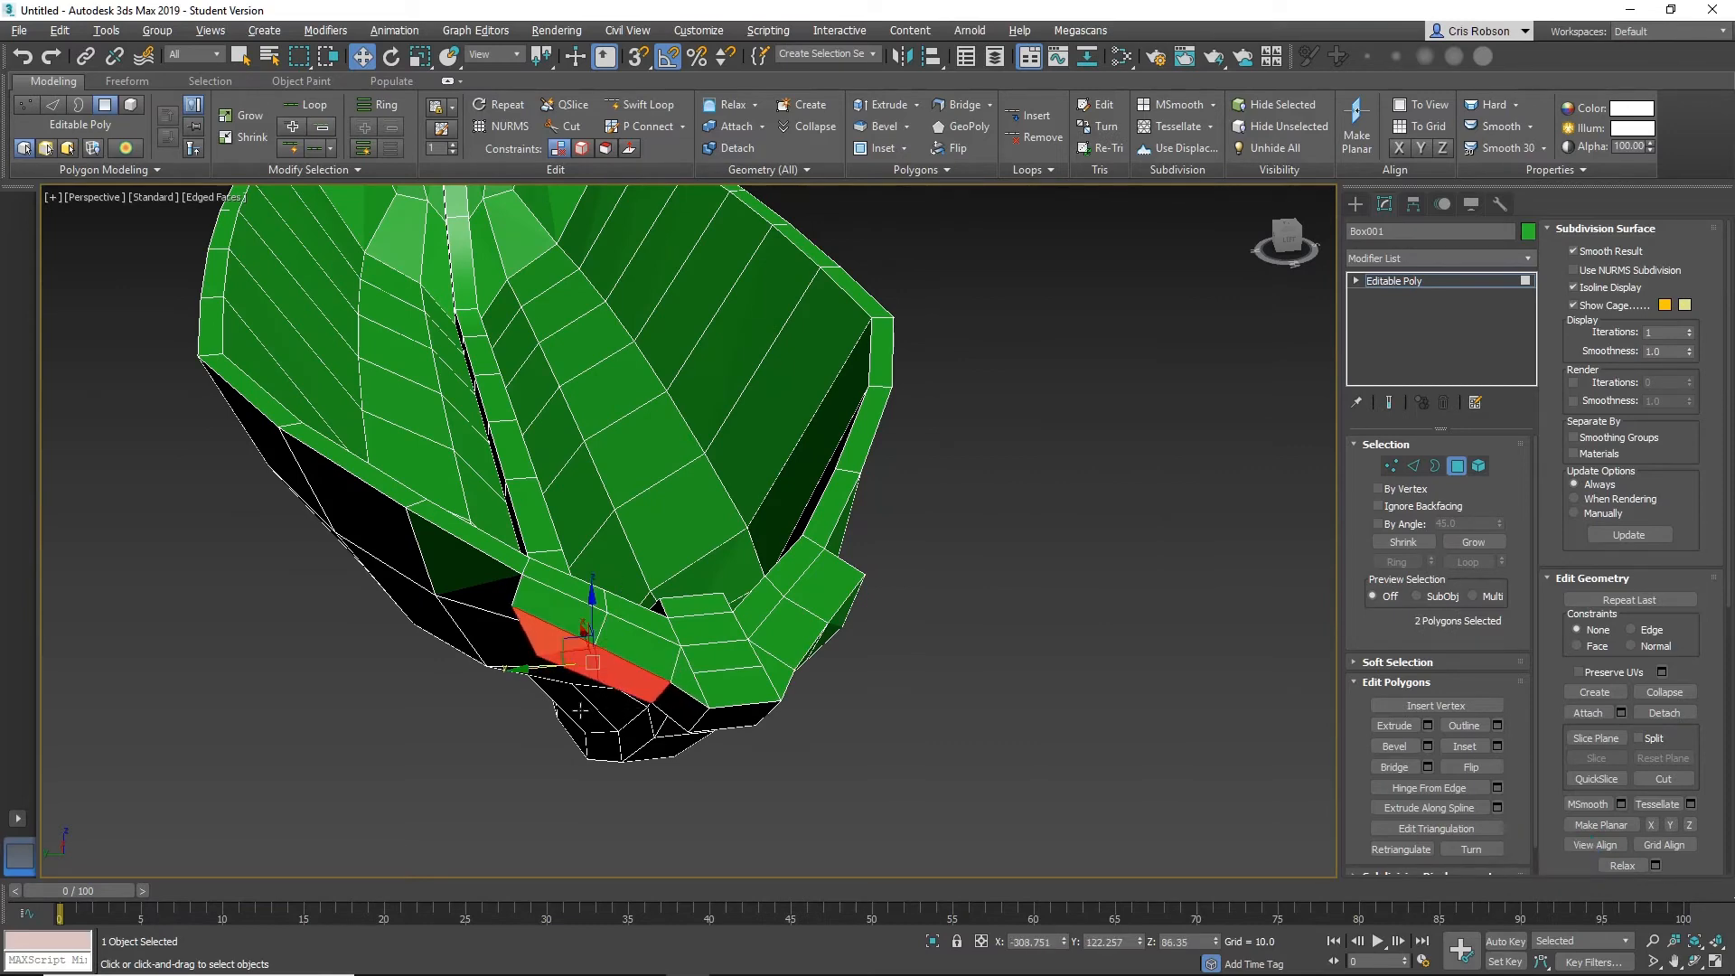
pyautogui.keyDown('alt'); pyautogui.moveTo(580, 711); pyautogui.dragTo(449, 498, button='middle'); pyautogui.keyUp('alt')
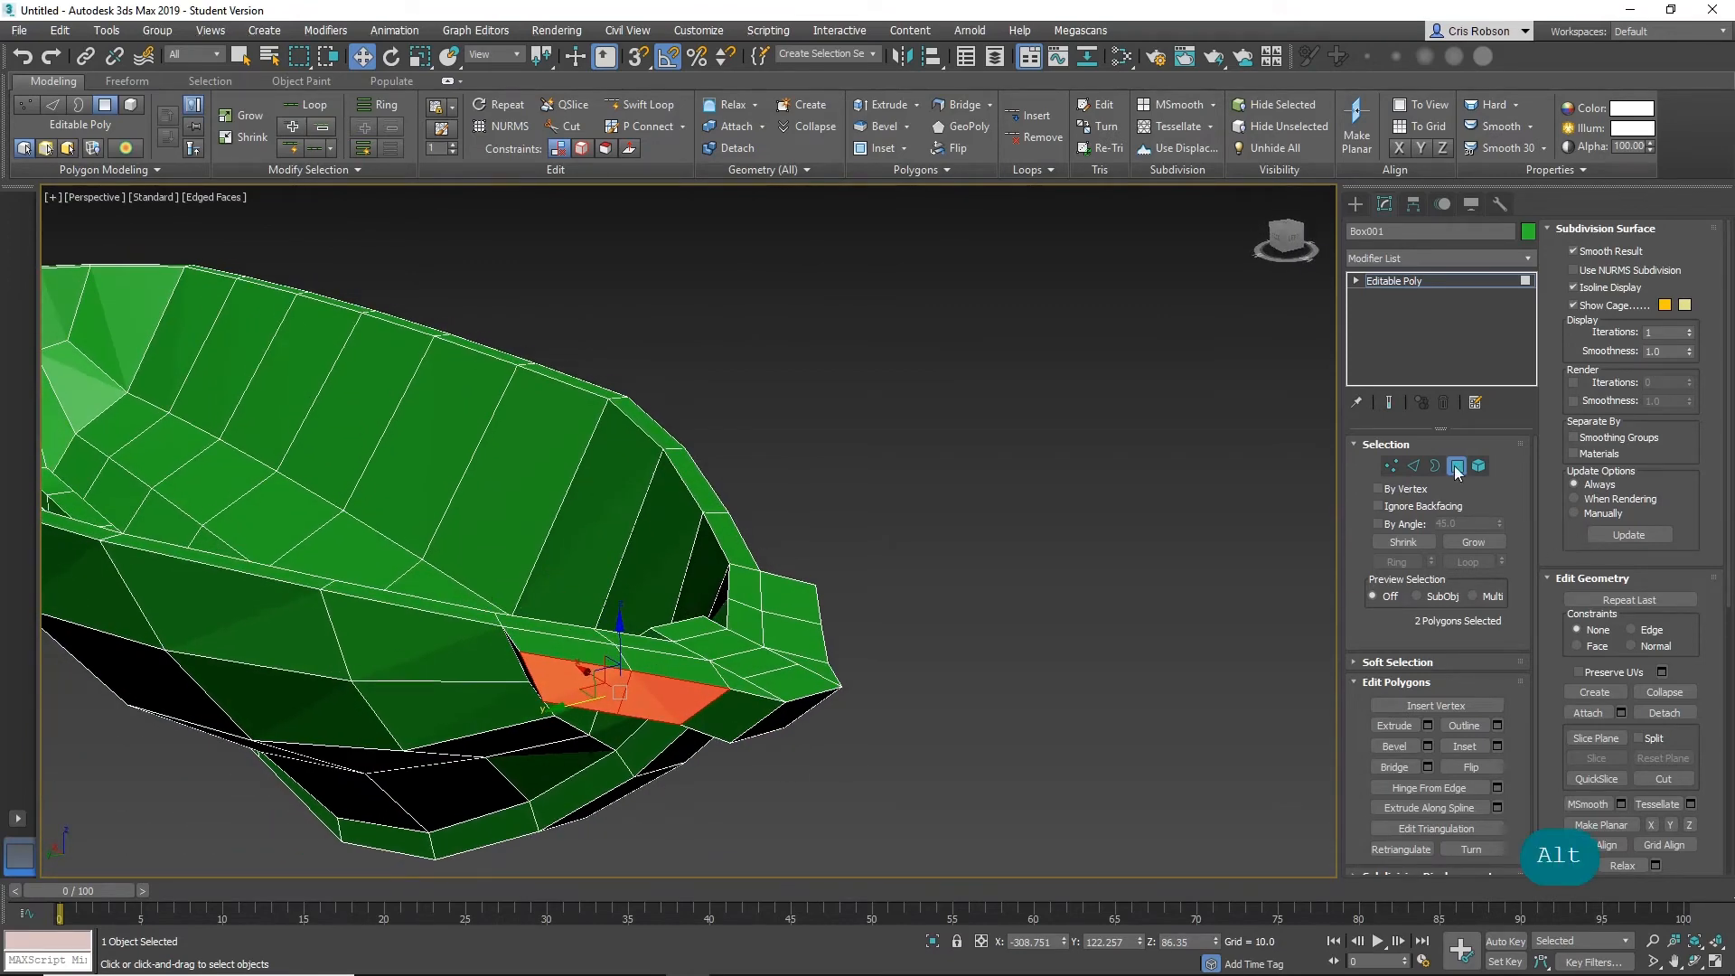
# Undo the sideways moves, the forward and upward moves, and the group extrusion of the bow polygons.
pyautogui.click(1415, 467)
pyautogui.click(671, 621)
pyautogui.moveTo(669, 615)
pyautogui.keyDown('alt'); pyautogui.mouseDown(button='middle')
pyautogui.moveTo(727, 585)
pyautogui.moveTo(735, 554)
pyautogui.moveTo(689, 638)
pyautogui.mouseUp(button='middle'); pyautogui.keyUp('alt')
pyautogui.hotkey('ctrl', 'z')
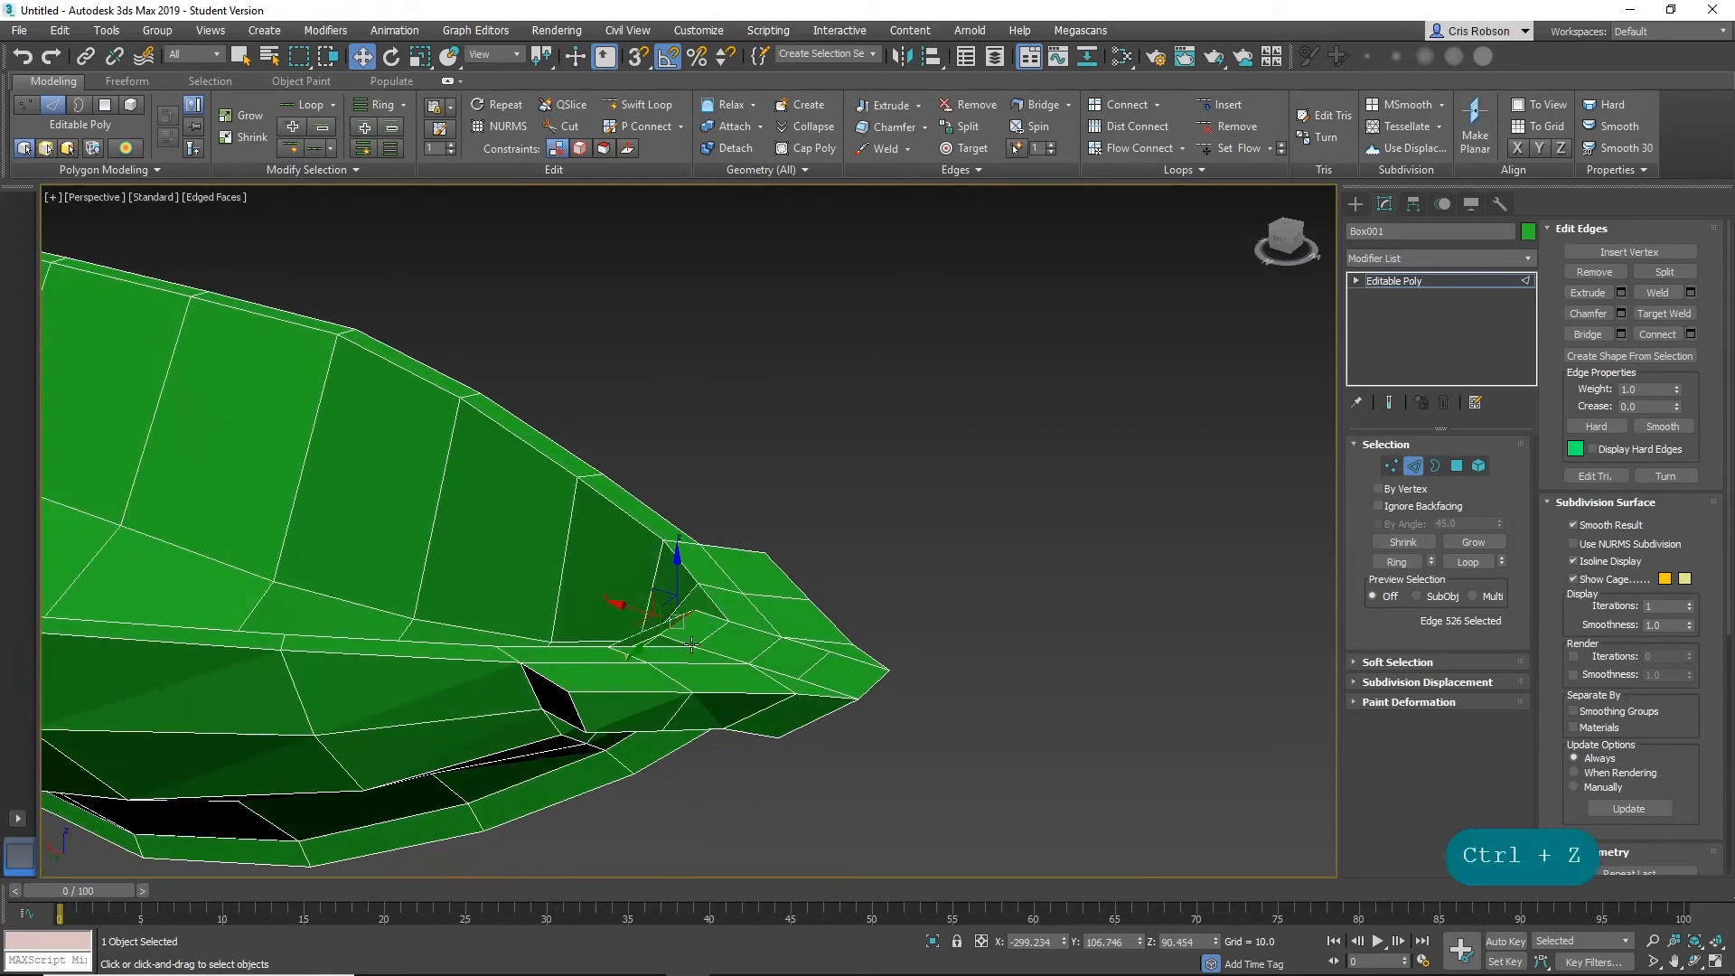
pyautogui.hotkey('ctrl', 'z')
pyautogui.hotkey('ctrl', 'z')
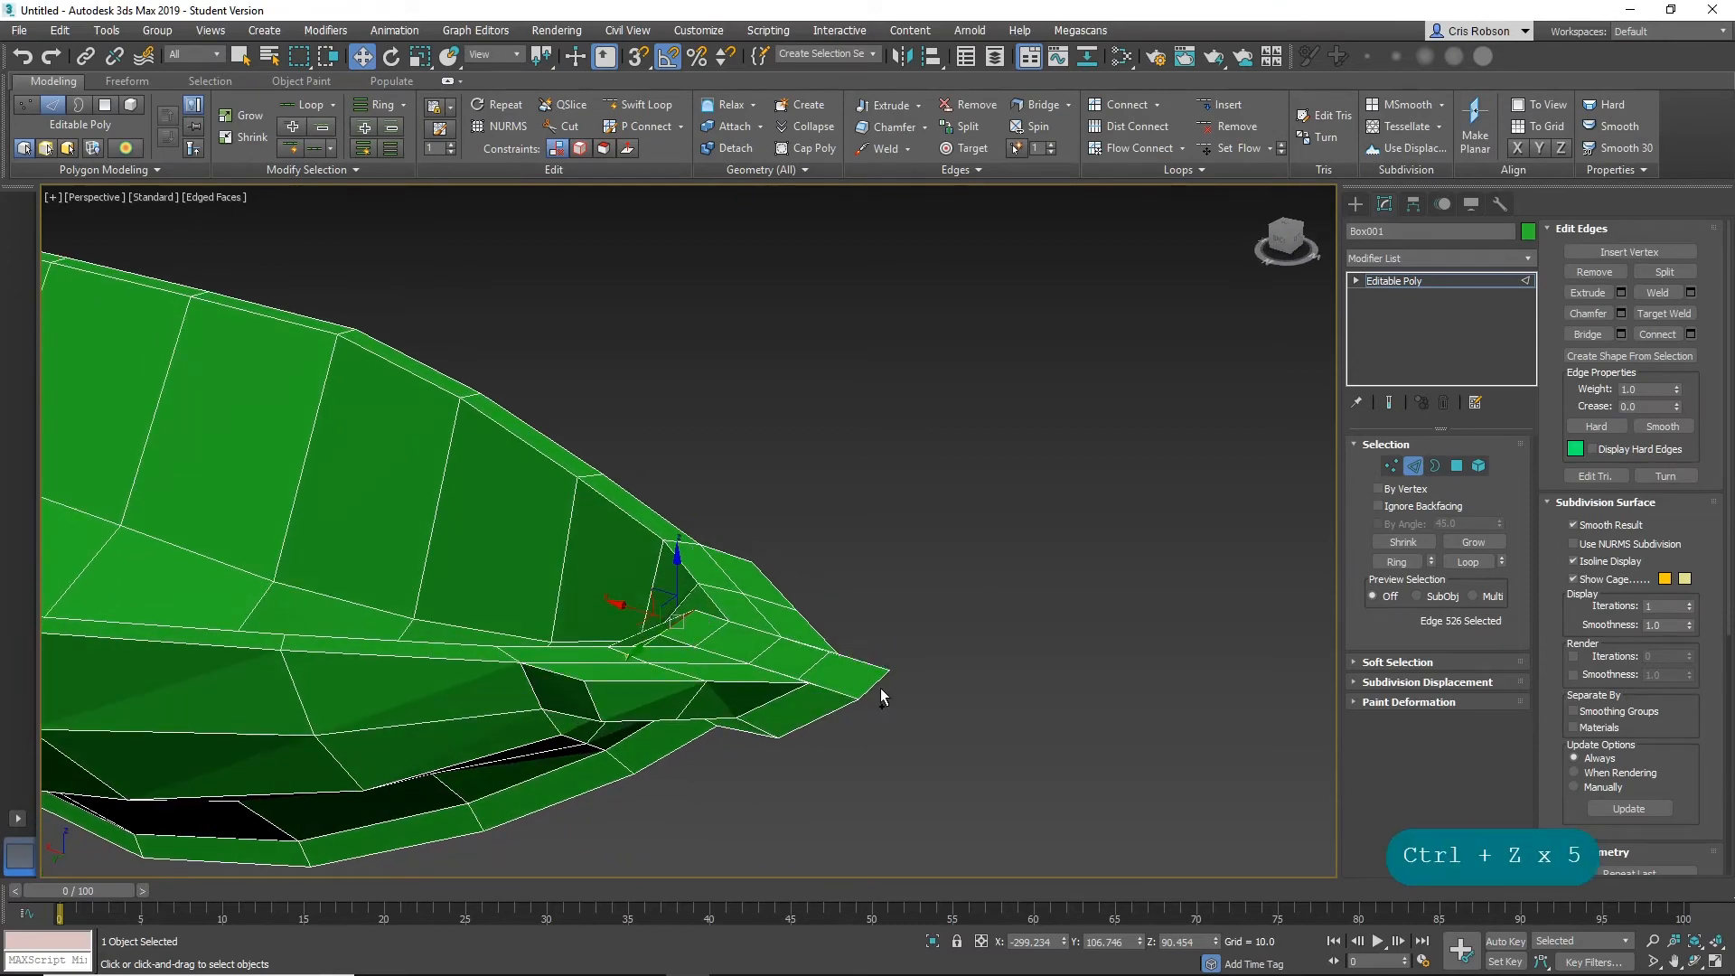
pyautogui.hotkey('ctrl', 'z')
pyautogui.hotkey('ctrl', 'z')
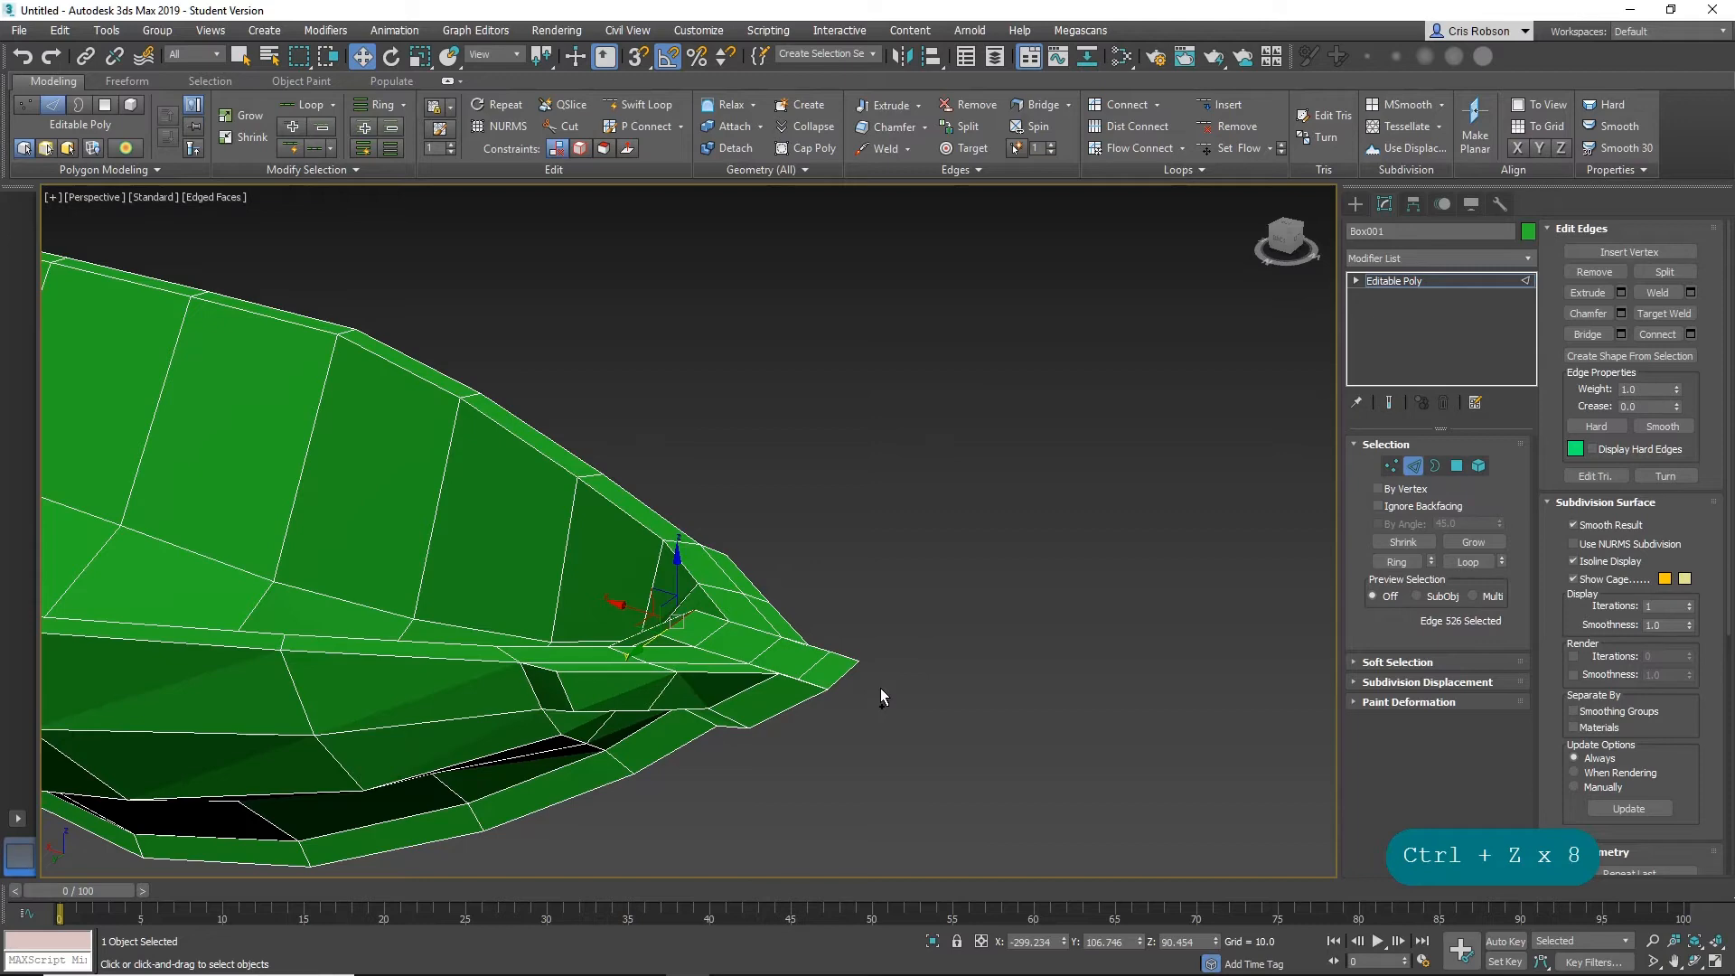
pyautogui.hotkey('ctrl', 'z')
# Select all seven inset polygons wrapping around both sides and the front of the bow tip.
pyautogui.keyDown('alt'); pyautogui.moveTo(804, 690); pyautogui.dragTo(621, 654, button='middle'); pyautogui.keyUp('alt')
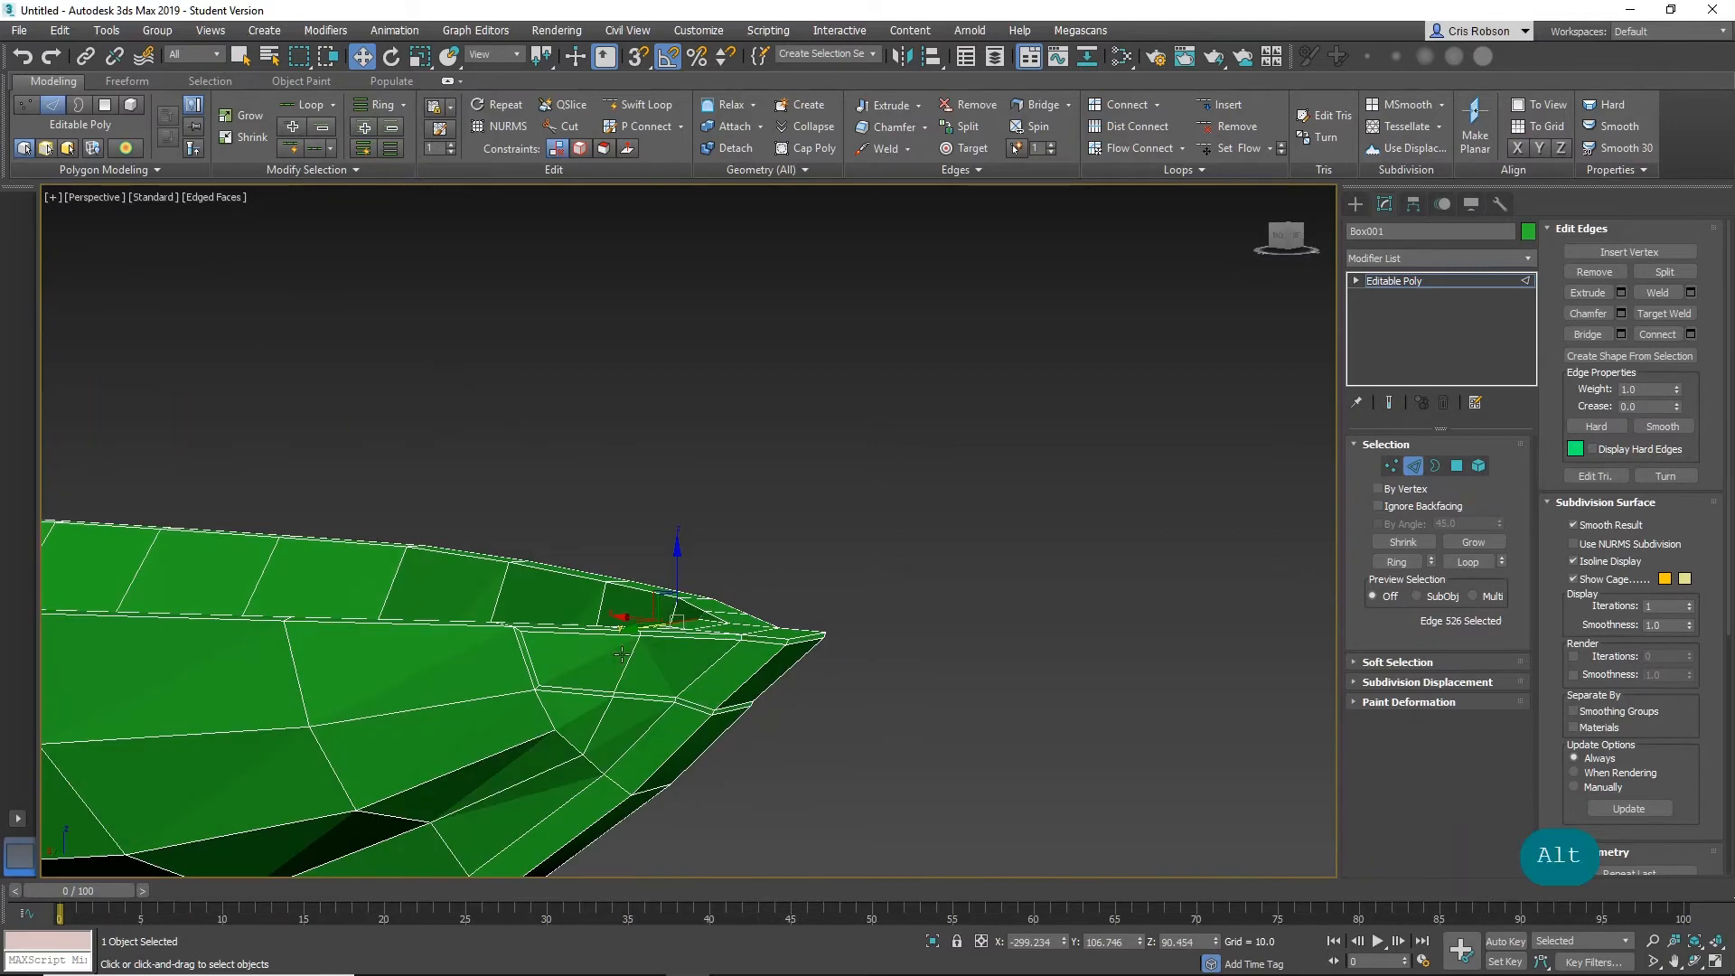
pyautogui.click(1455, 466)
pyautogui.click(601, 651)
pyautogui.click(601, 651)
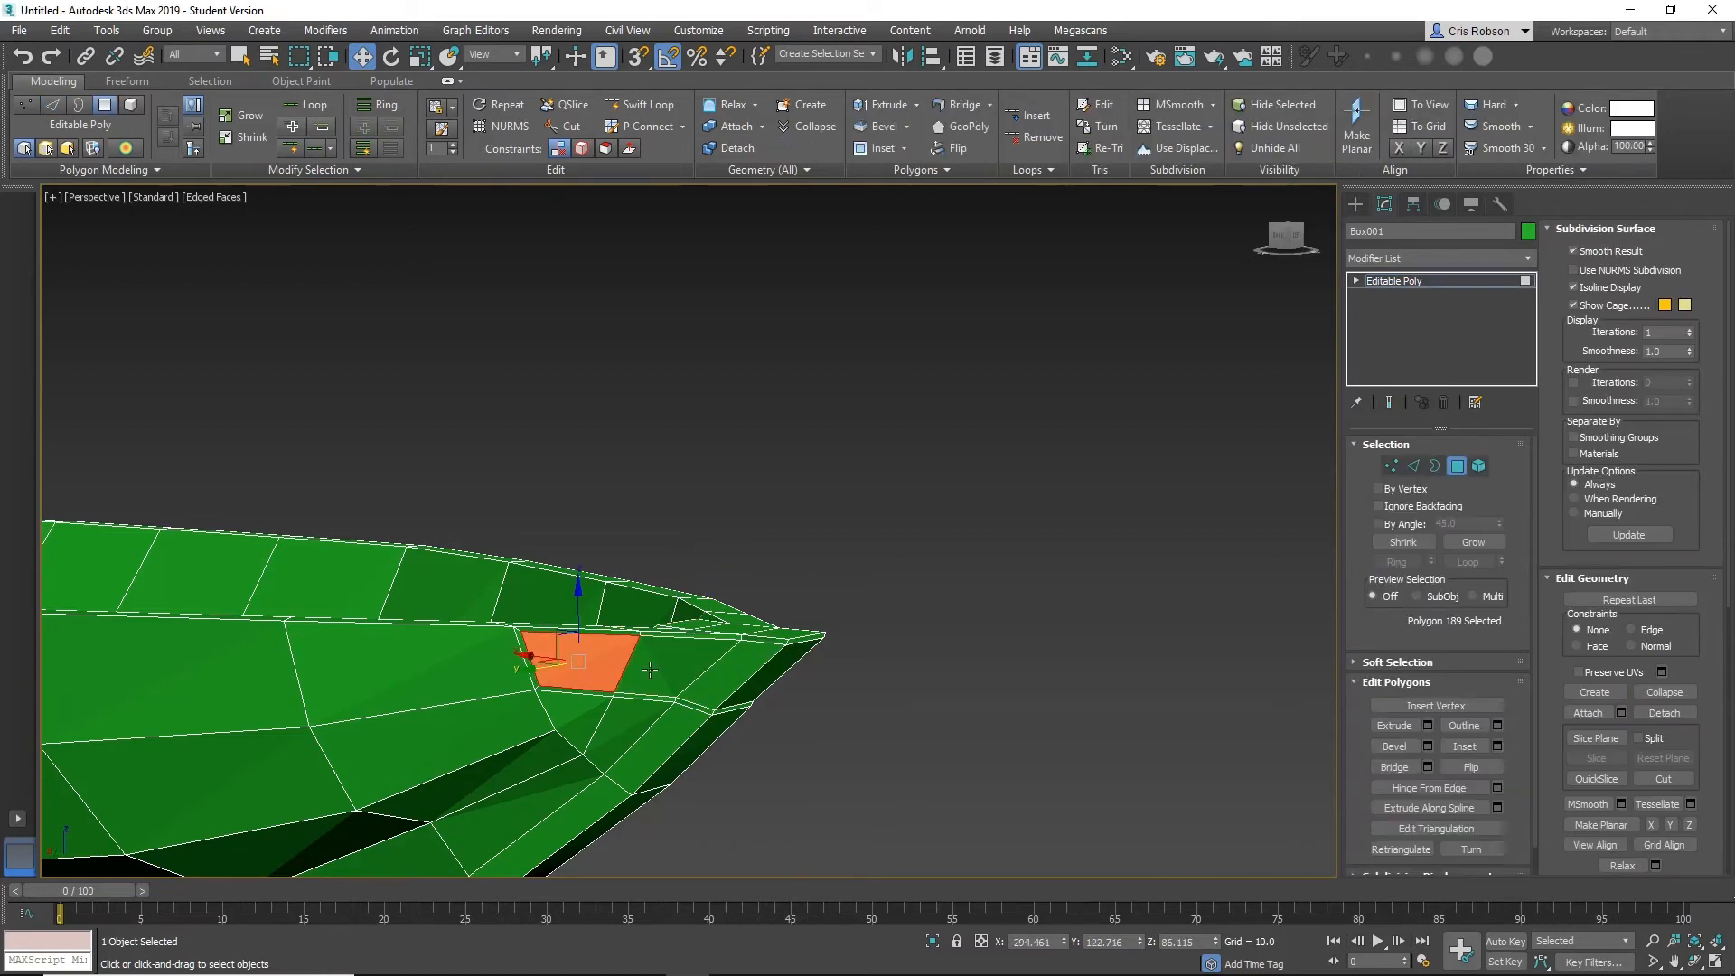
pyautogui.keyDown('ctrl'); pyautogui.click(658, 669); pyautogui.keyUp('ctrl')
pyautogui.keyDown('ctrl'); pyautogui.click(727, 680); pyautogui.keyUp('ctrl')
pyautogui.keyDown('alt'); pyautogui.moveTo(868, 686); pyautogui.dragTo(686, 693, button='middle'); pyautogui.keyUp('alt')
pyautogui.keyDown('ctrl'); pyautogui.click(693, 685); pyautogui.keyUp('ctrl')
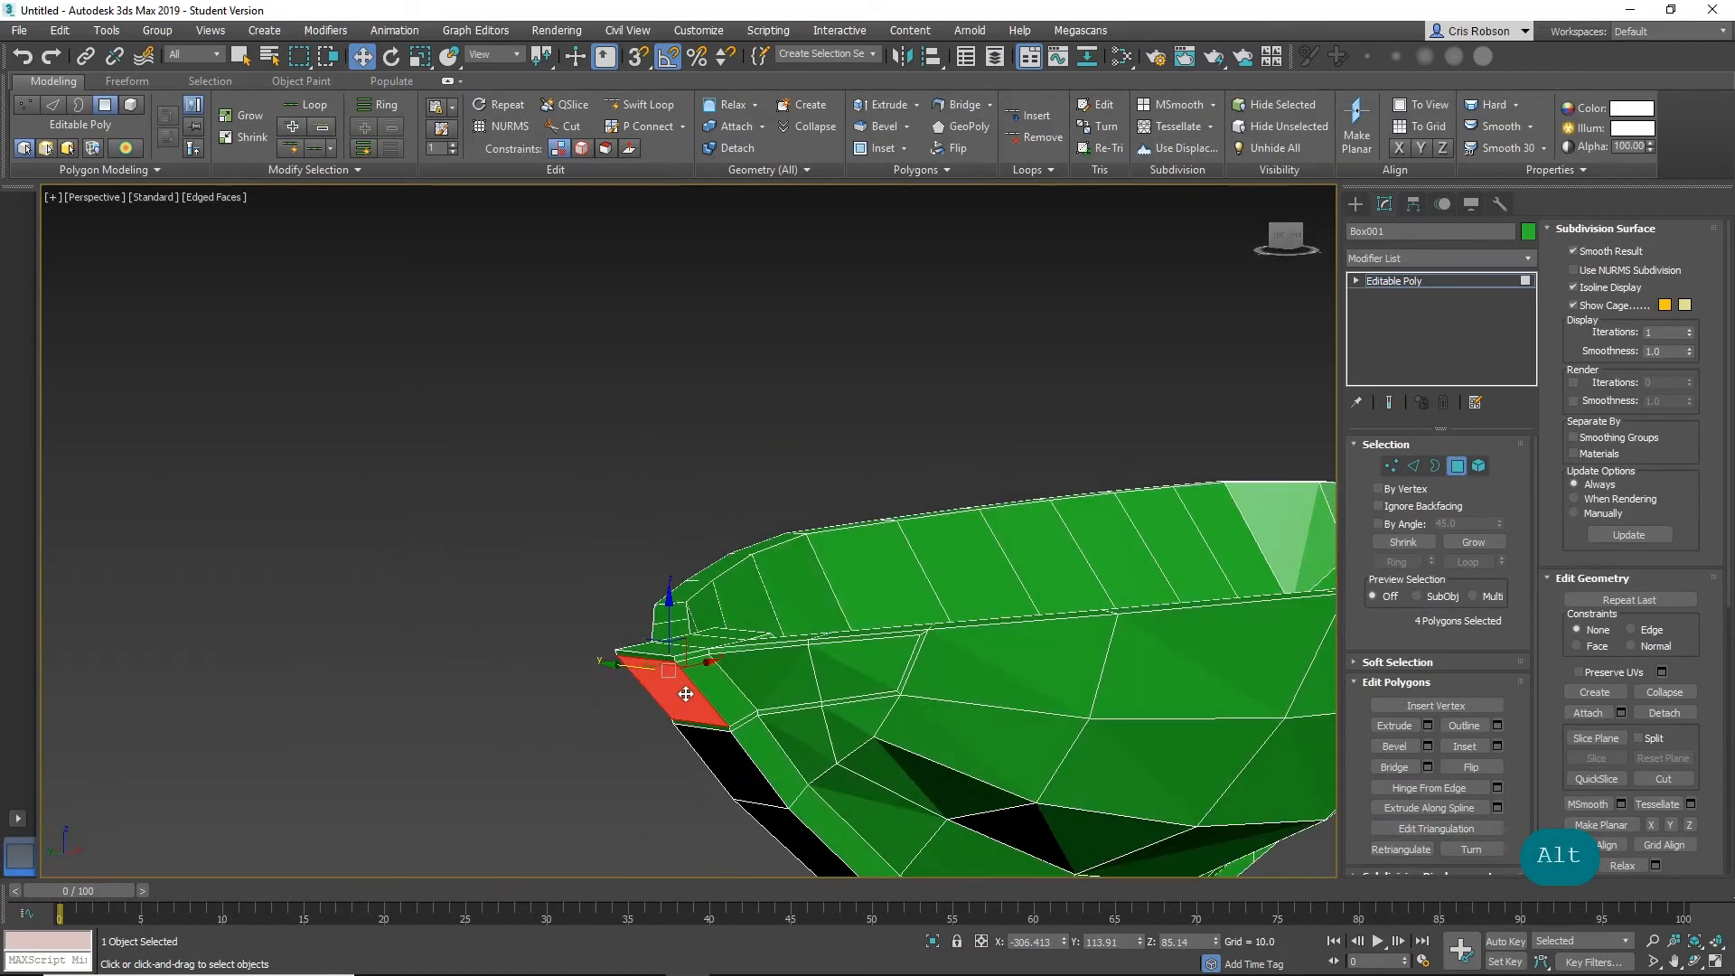
pyautogui.keyDown('ctrl'); pyautogui.click(720, 696); pyautogui.keyUp('ctrl')
pyautogui.keyDown('ctrl'); pyautogui.click(806, 684); pyautogui.keyUp('ctrl')
pyautogui.keyDown('ctrl'); pyautogui.click(860, 676); pyautogui.keyUp('ctrl')
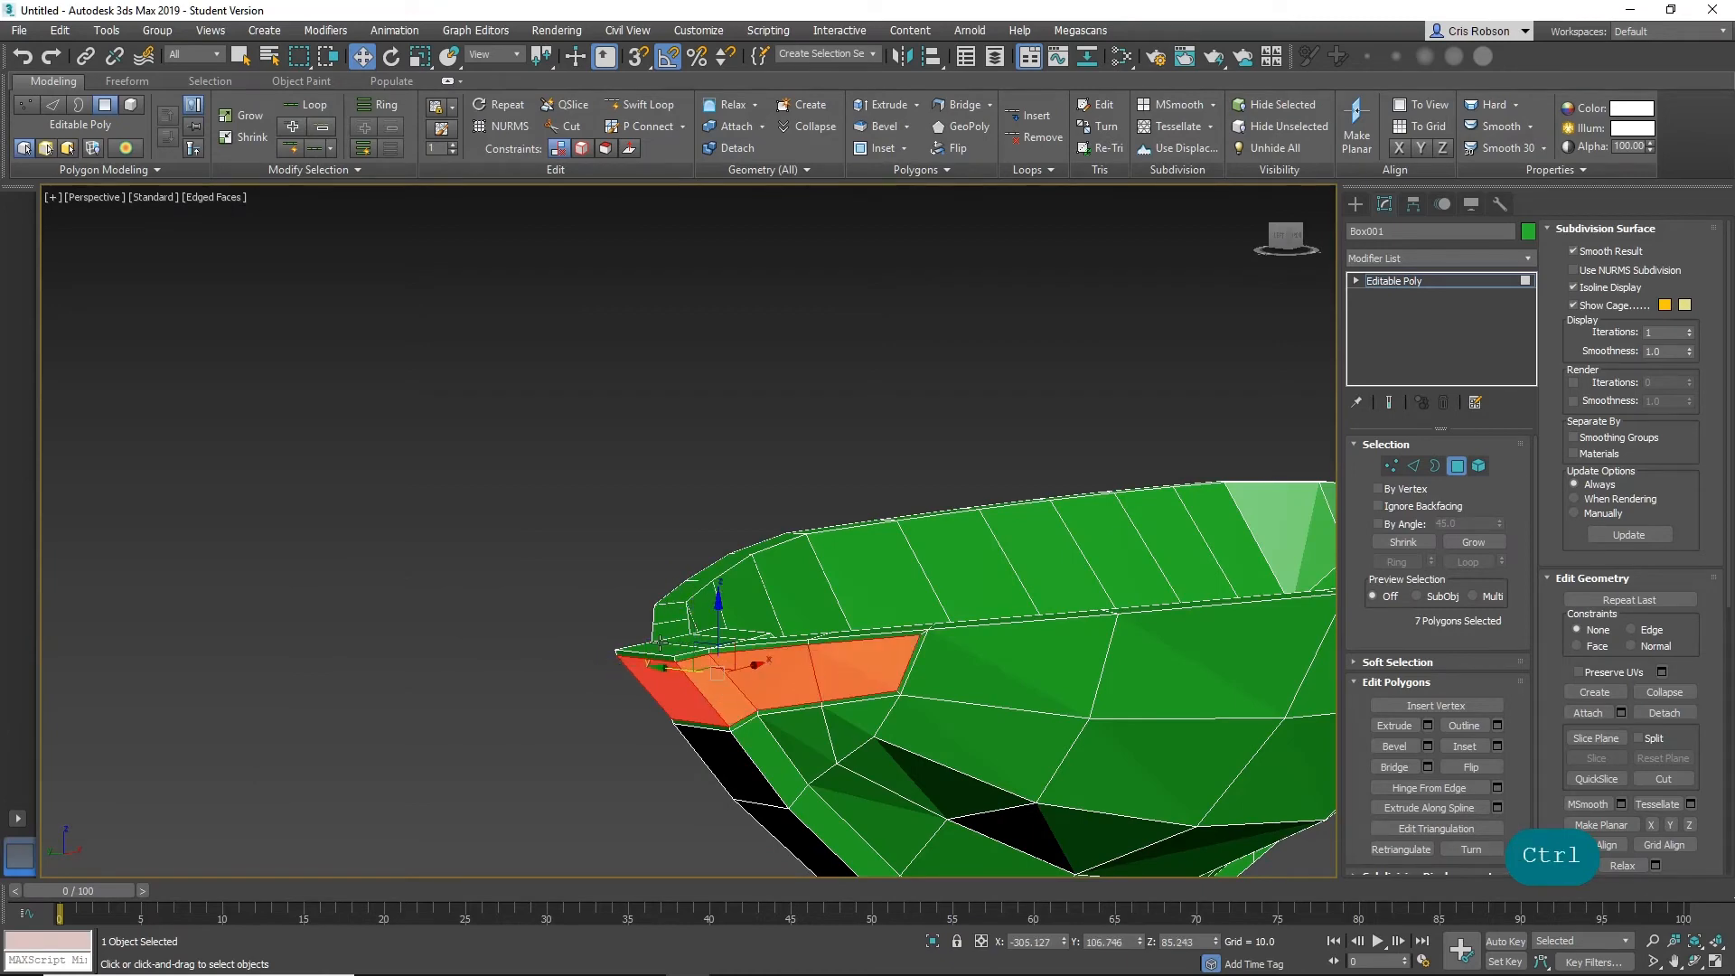
# Extrude the selected bow polygons outward freehand and raise them along Z to about 85.041.
pyautogui.keyDown('alt'); pyautogui.moveTo(860, 676); pyautogui.dragTo(831, 664, button='middle'); pyautogui.keyUp('alt')
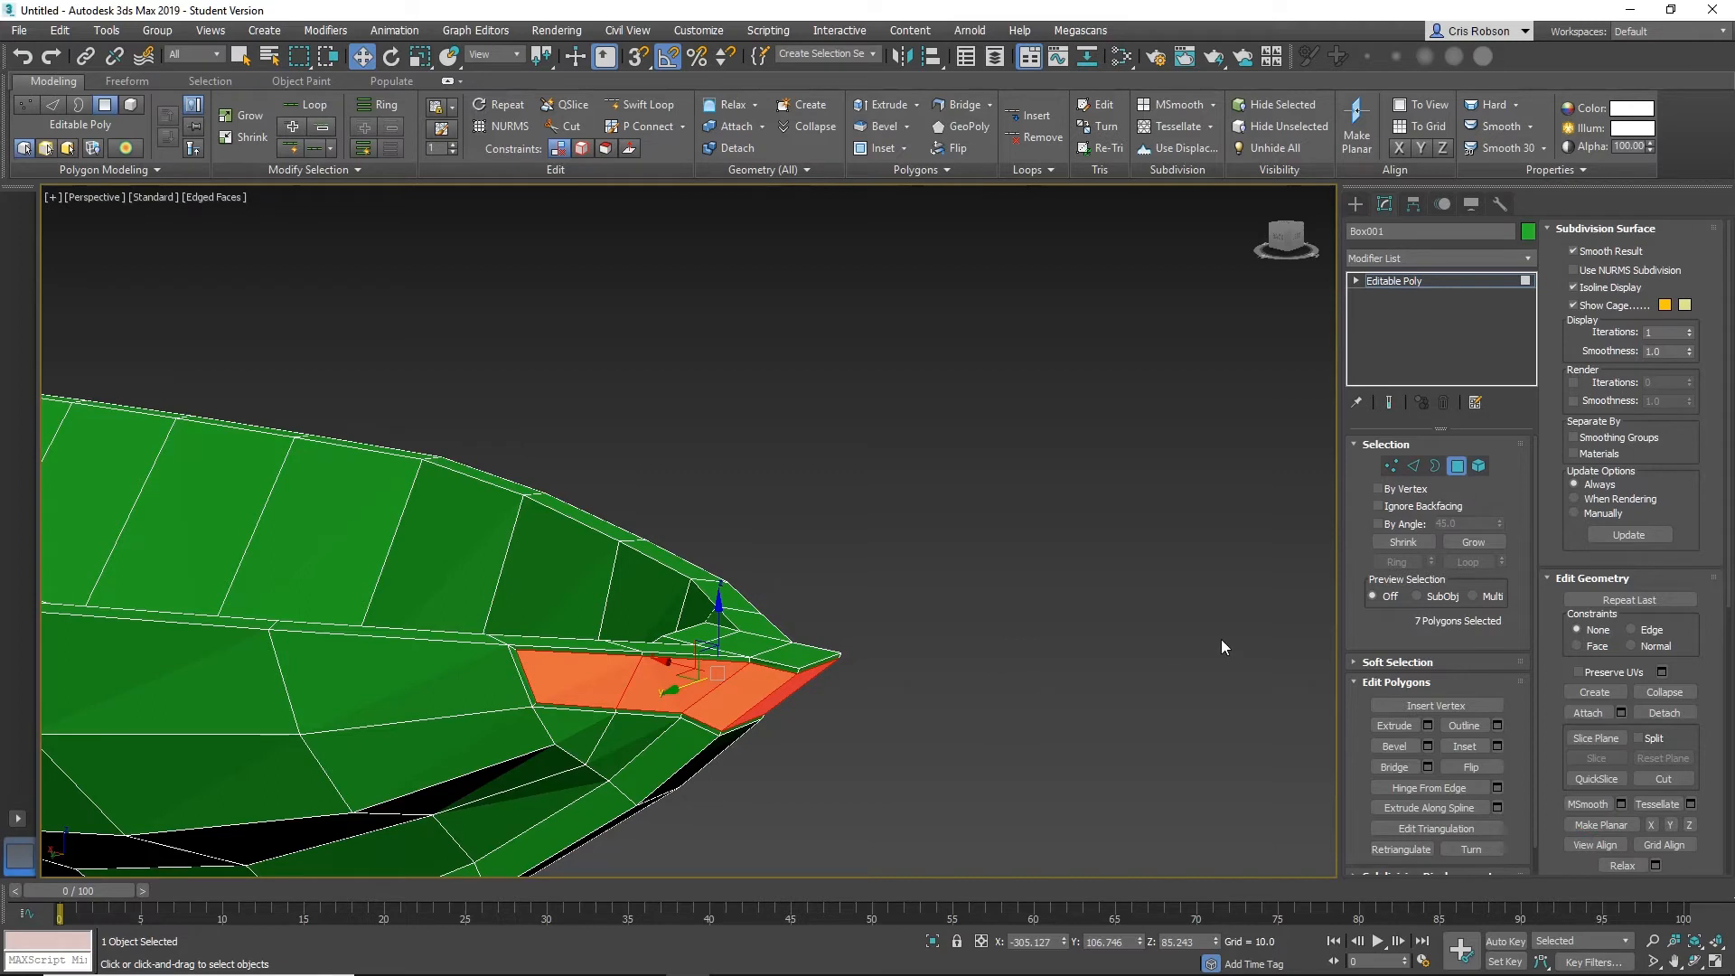
pyautogui.click(1392, 724)
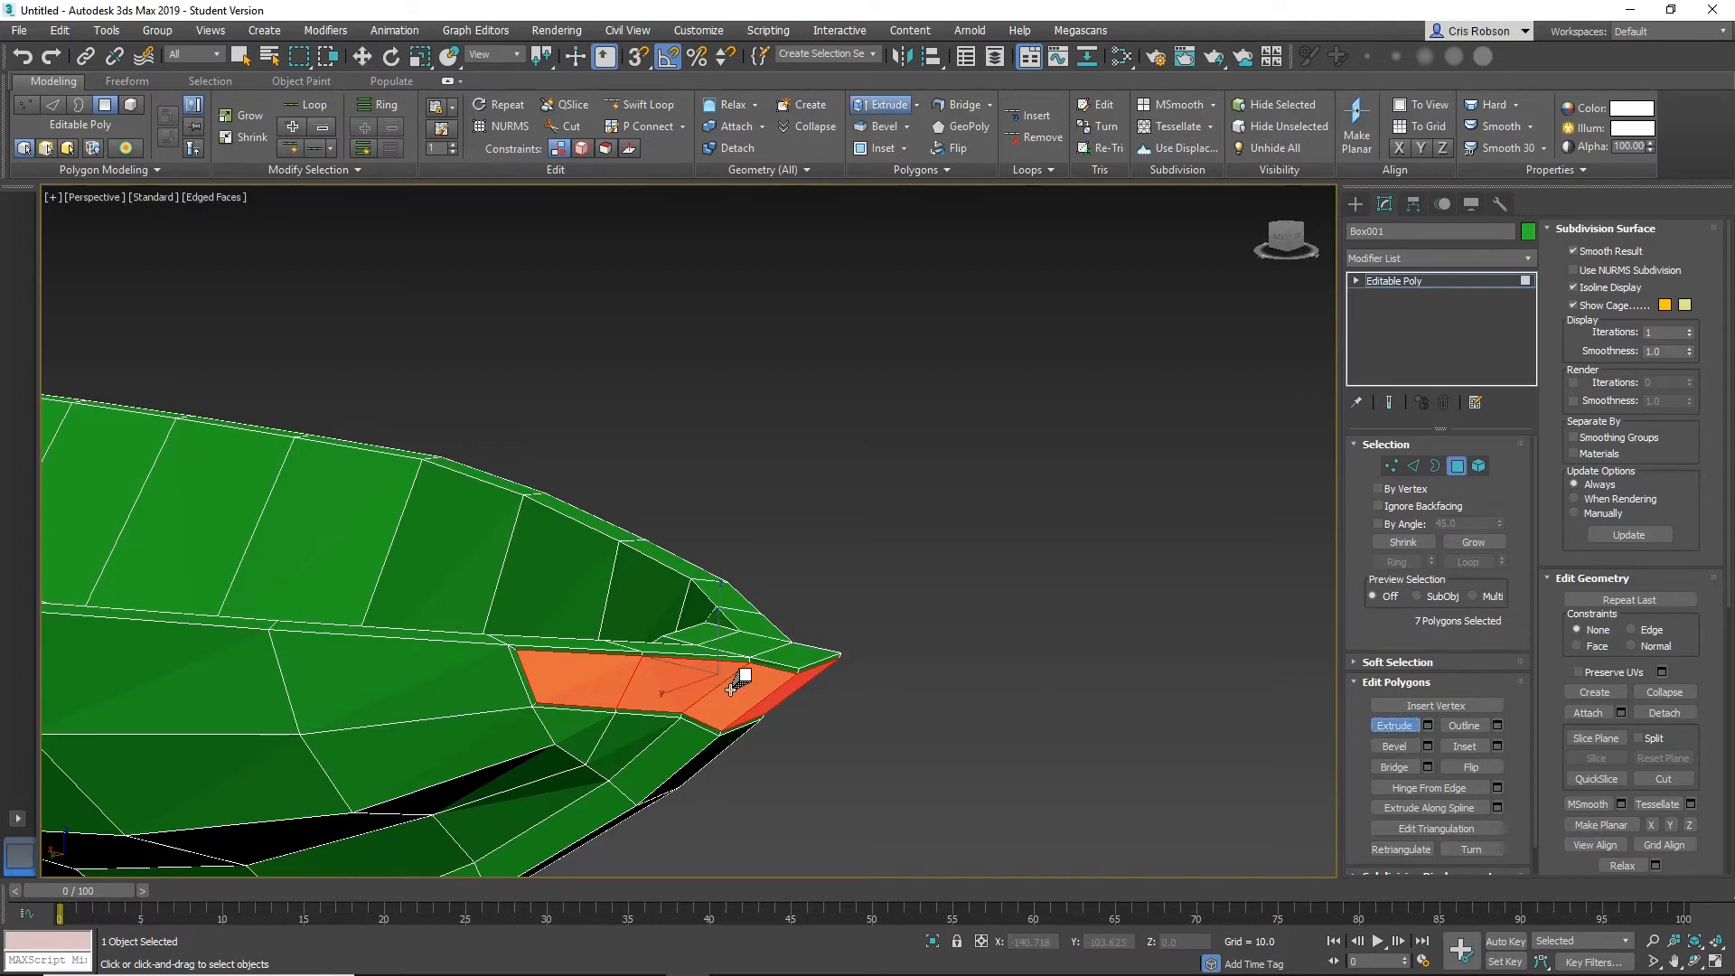
pyautogui.moveTo(740, 678); pyautogui.dragTo(755, 646)
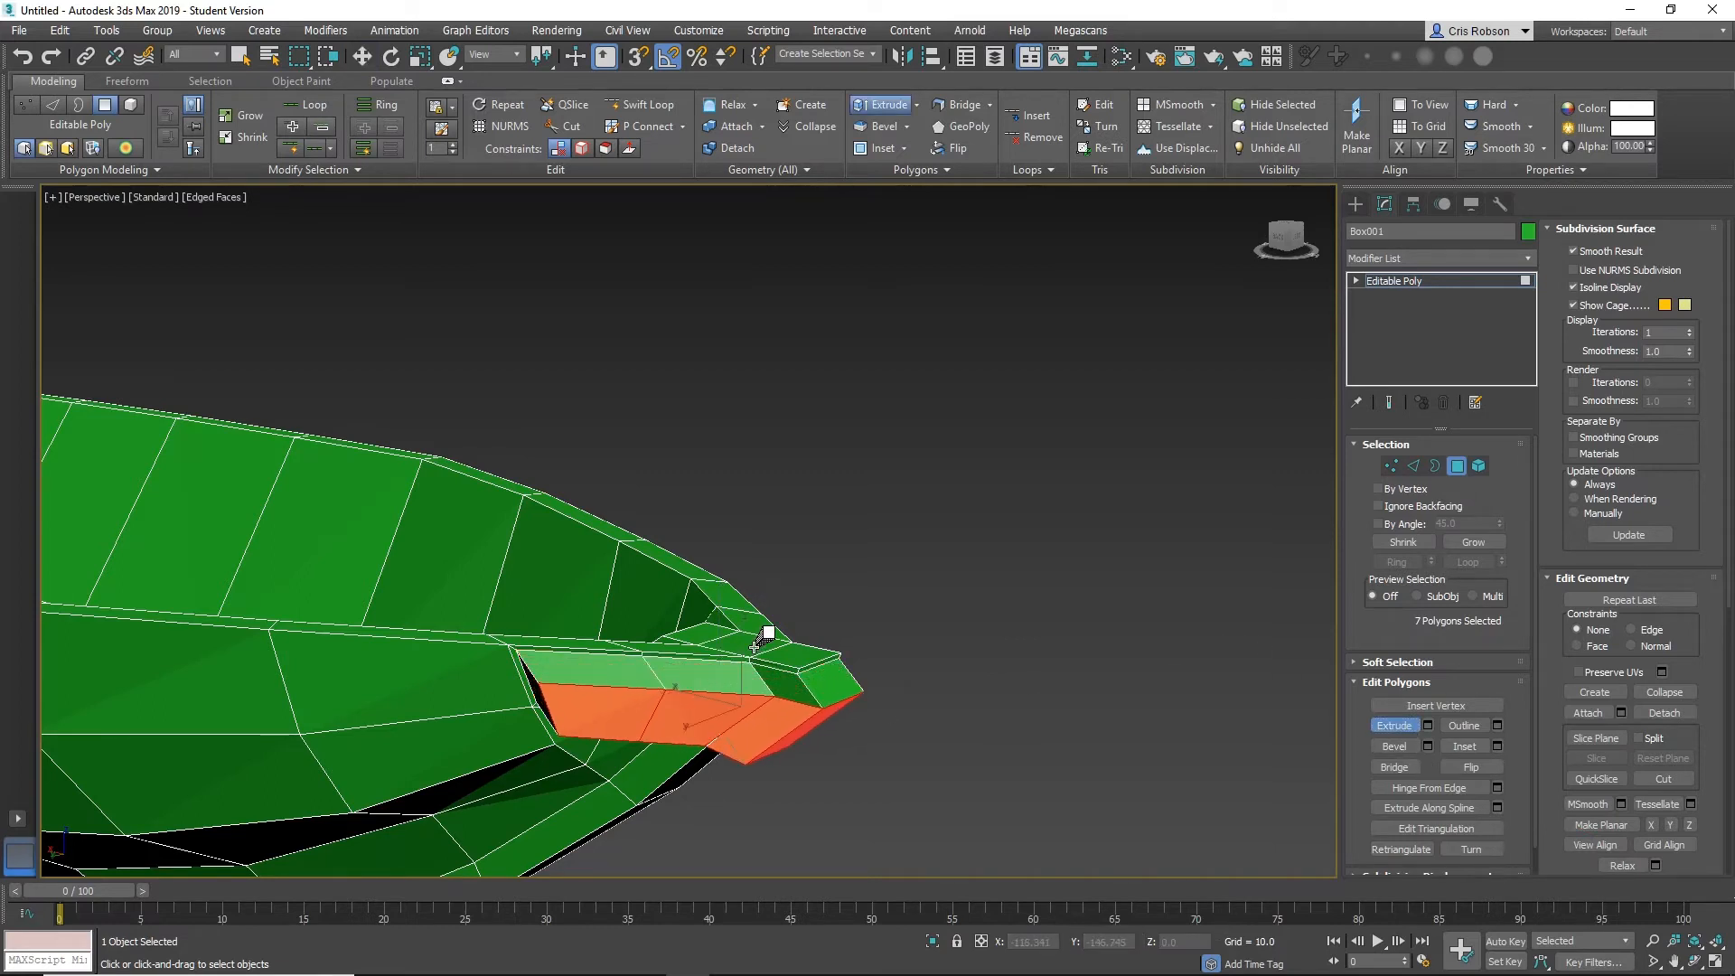
pyautogui.keyDown('alt'); pyautogui.moveTo(790, 711); pyautogui.dragTo(871, 666, button='middle'); pyautogui.keyUp('alt')
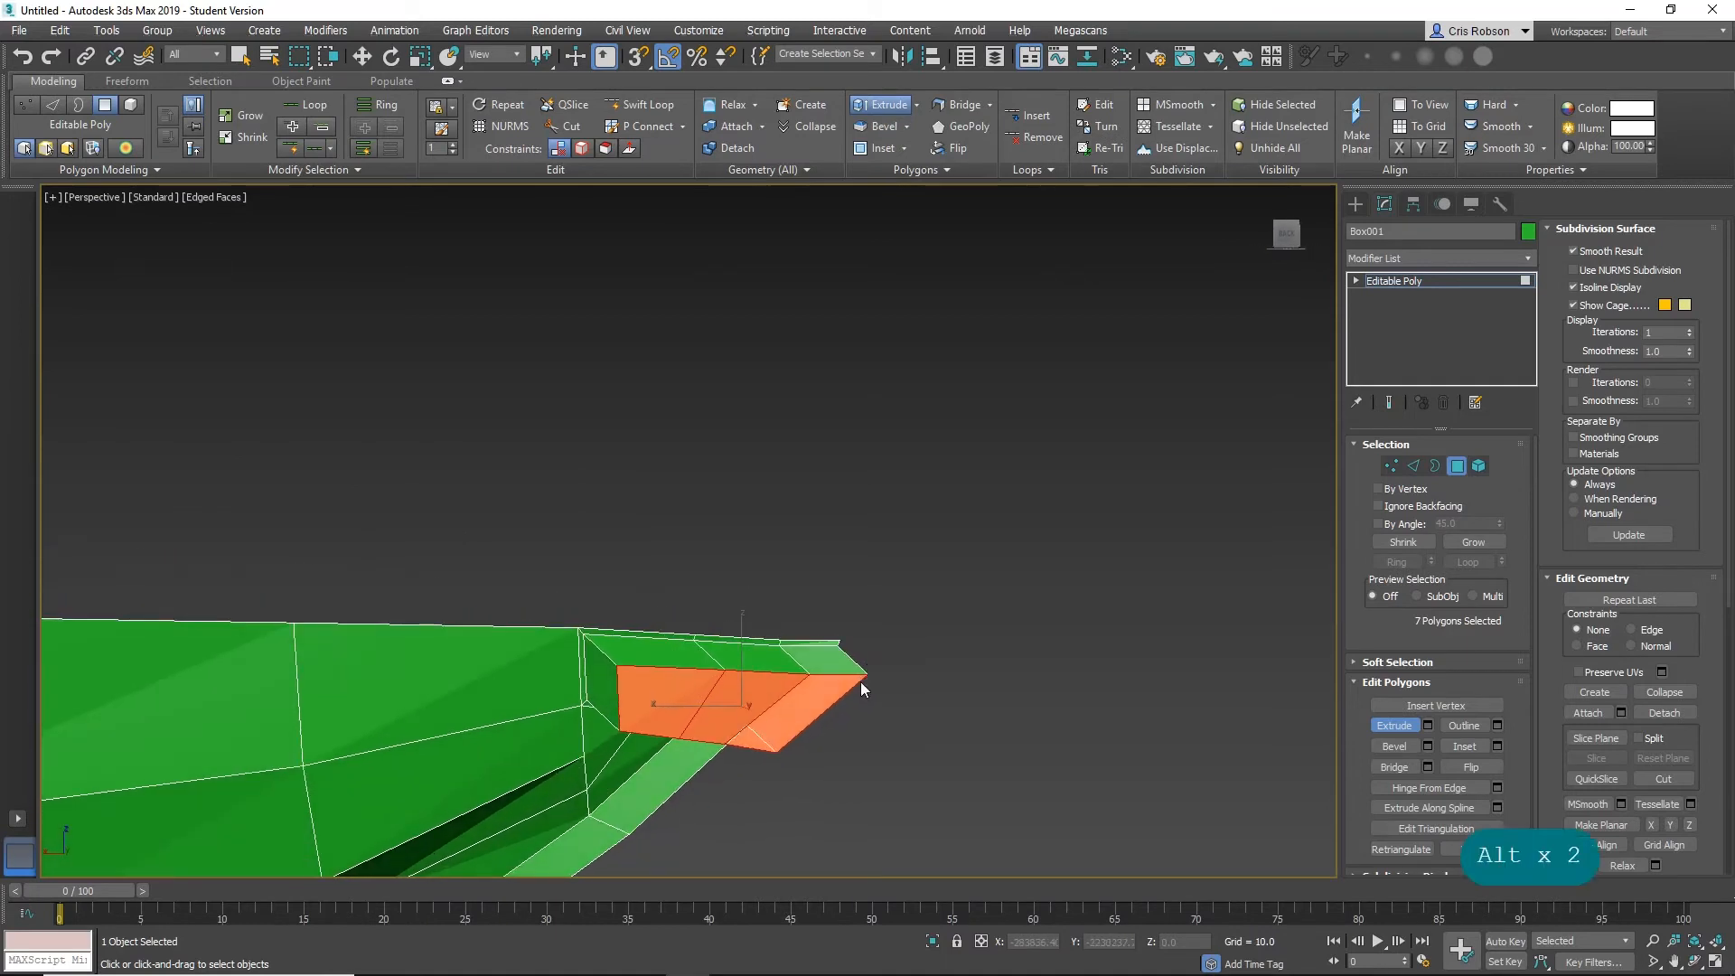
pyautogui.rightClick(867, 684)
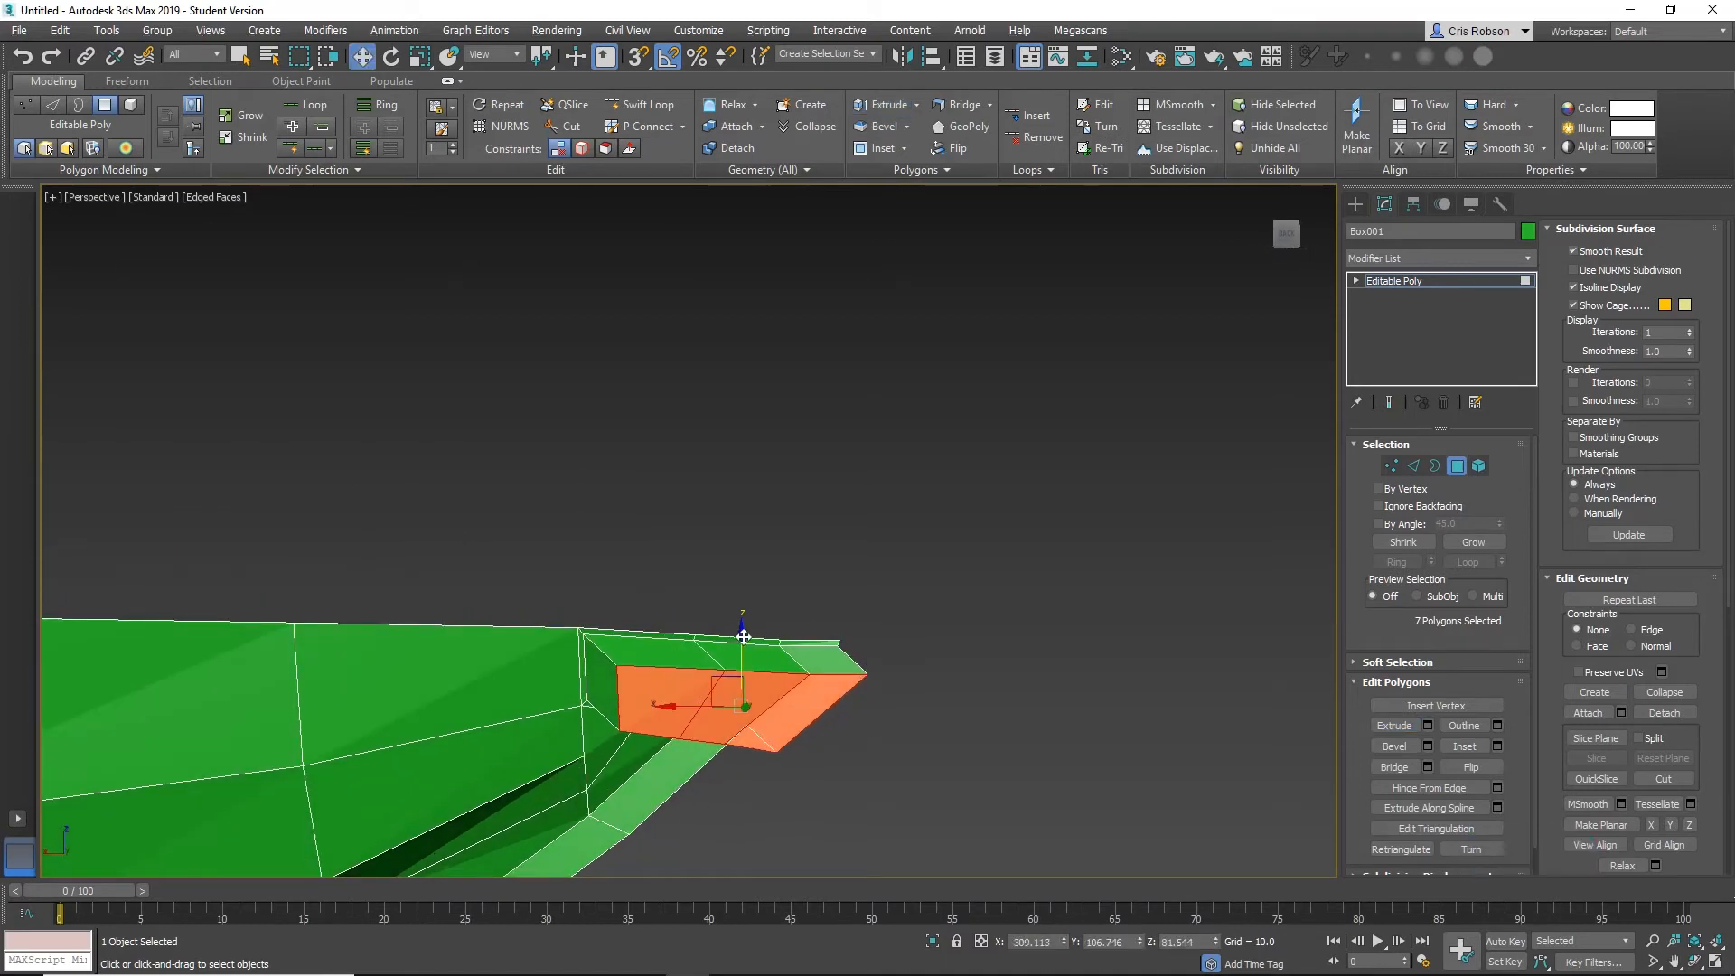
pyautogui.moveTo(745, 637); pyautogui.dragTo(755, 610)
pyautogui.scroll(-5, 904, 717)
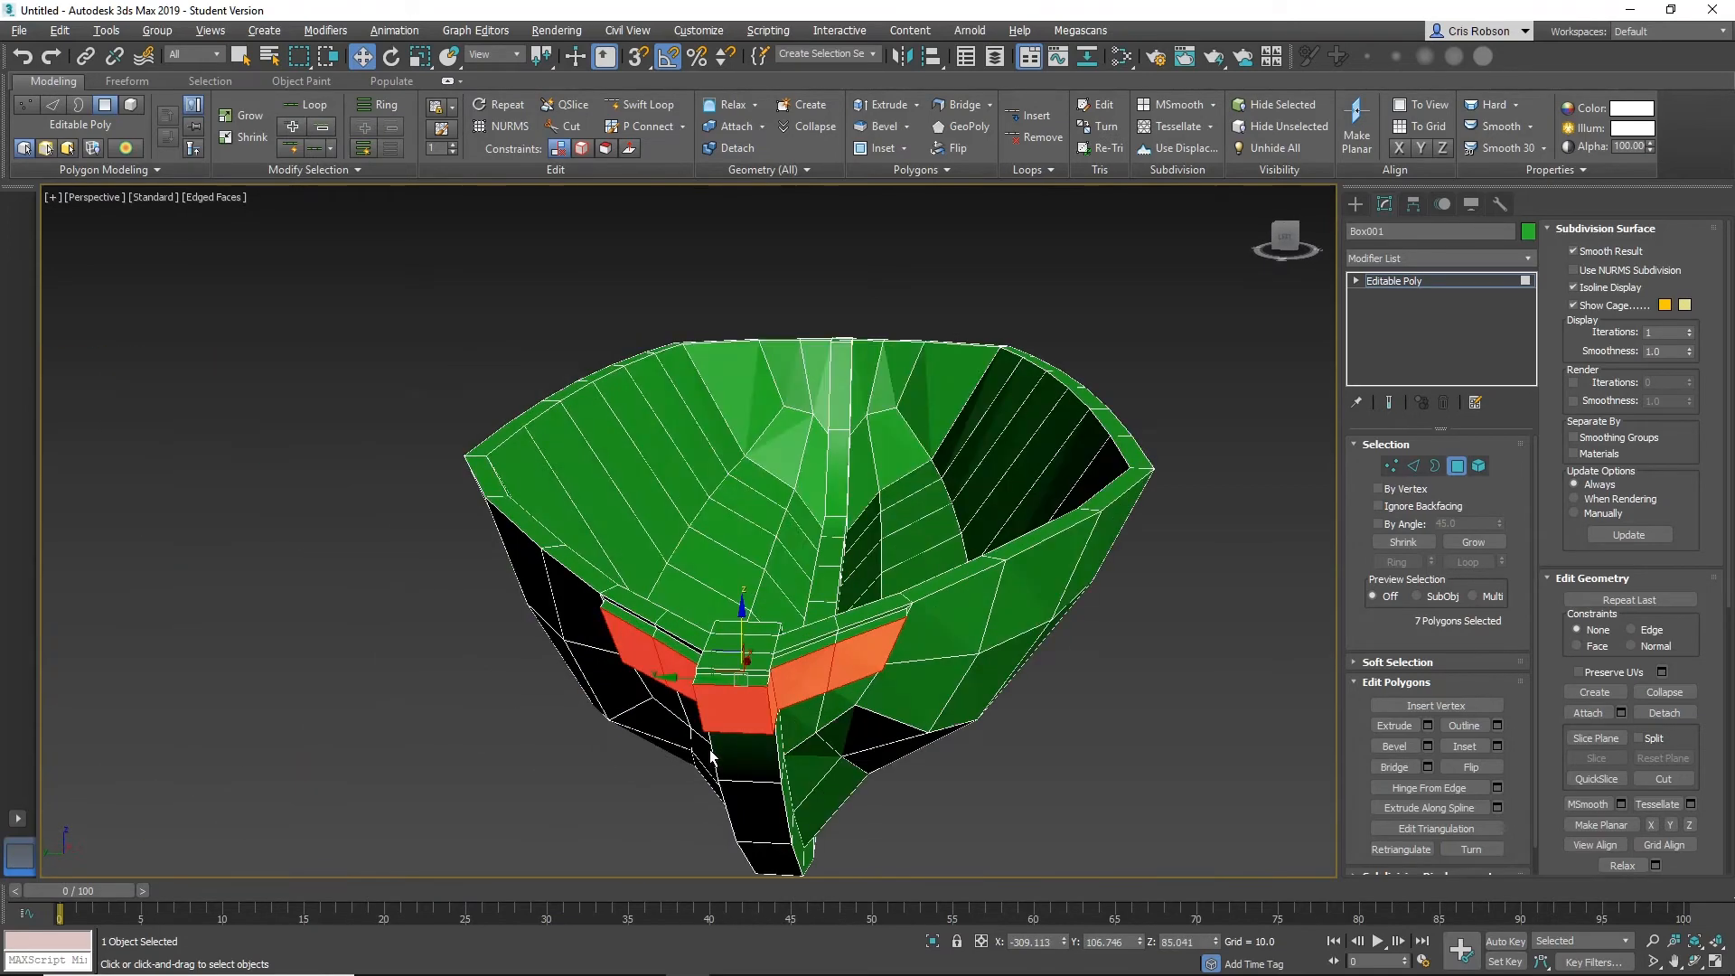
# Select the two extruded side polygons on one flank of the bow and move them outward by about X -1.5, Y -4.3.
pyautogui.keyDown('alt'); pyautogui.moveTo(904, 717); pyautogui.dragTo(716, 762, button='middle'); pyautogui.keyUp('alt')
pyautogui.click(799, 685)
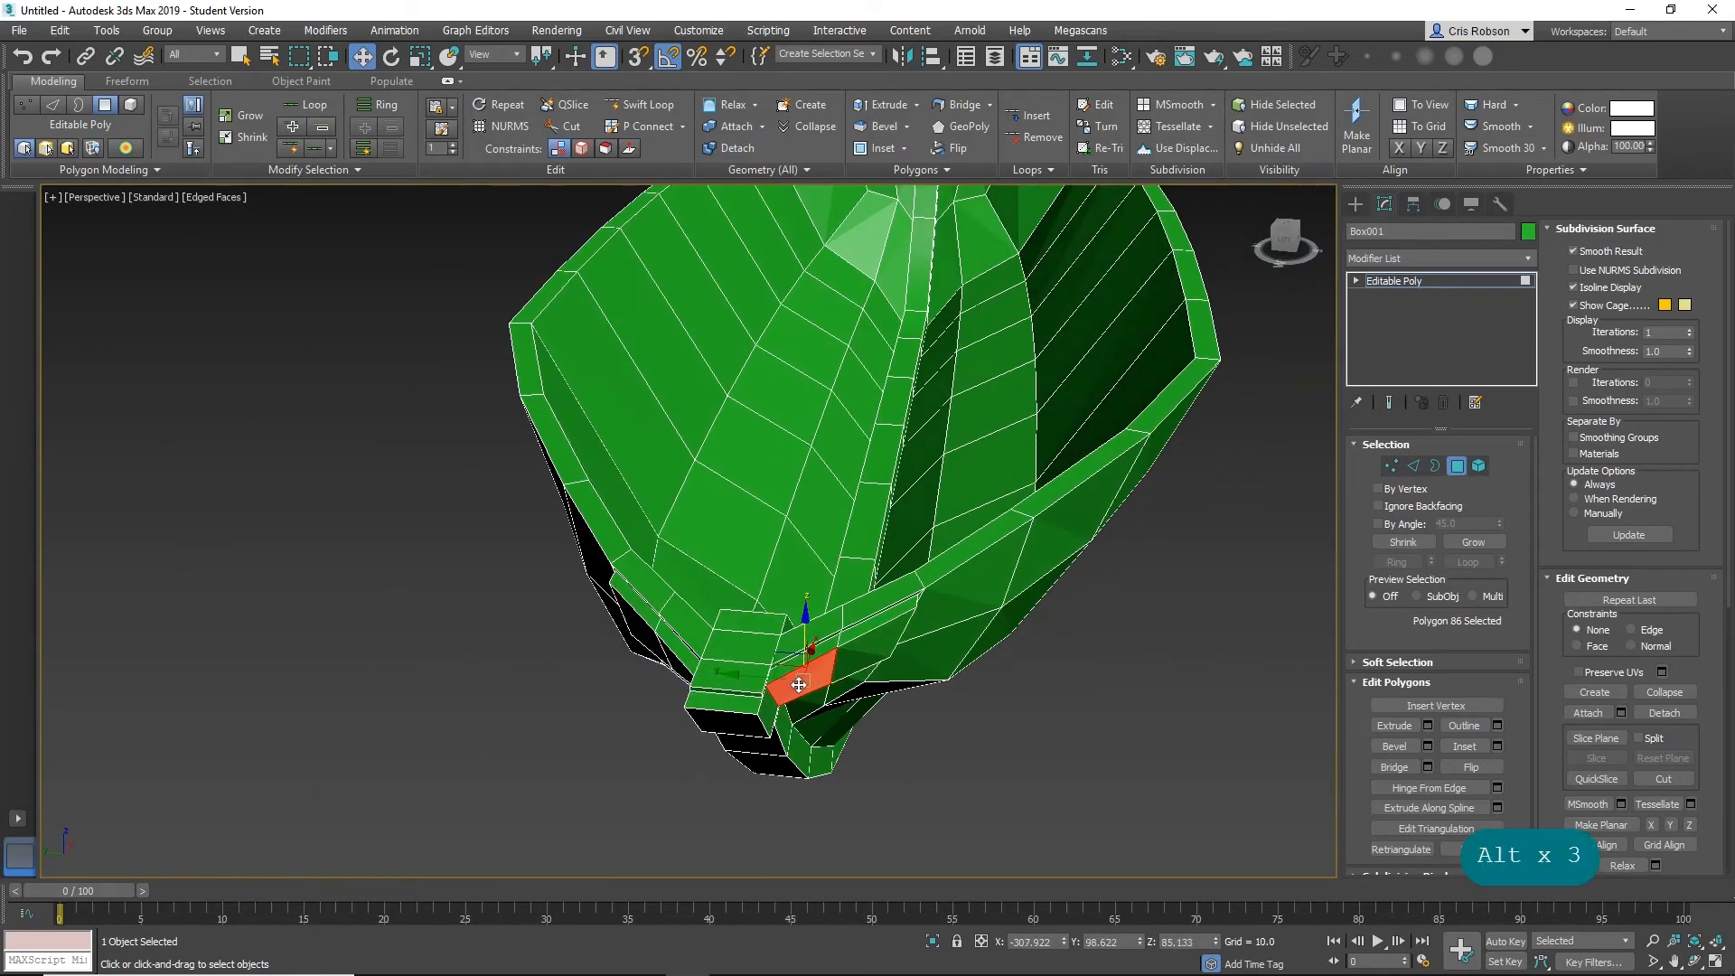
pyautogui.keyDown('ctrl'); pyautogui.click(857, 665); pyautogui.keyUp('ctrl')
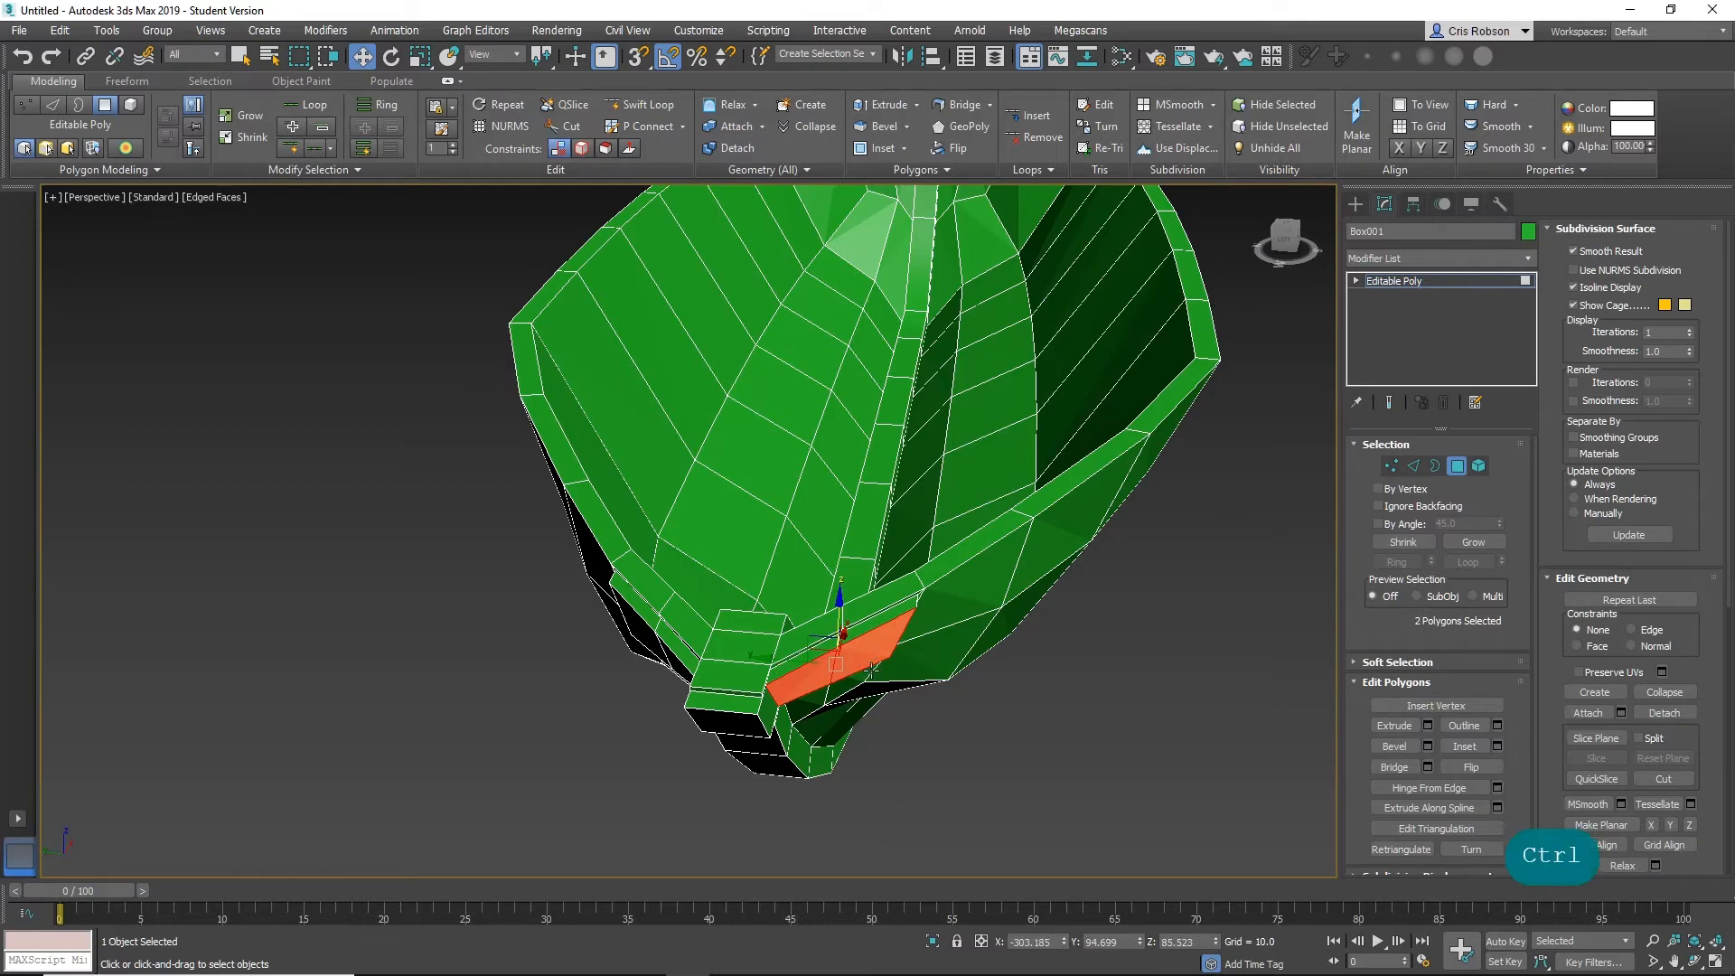
pyautogui.scroll(4, 849, 687)
pyautogui.keyDown('alt'); pyautogui.moveTo(804, 621); pyautogui.dragTo(828, 642, button='middle'); pyautogui.keyUp('alt')
pyautogui.moveTo(825, 636); pyautogui.dragTo(853, 654)
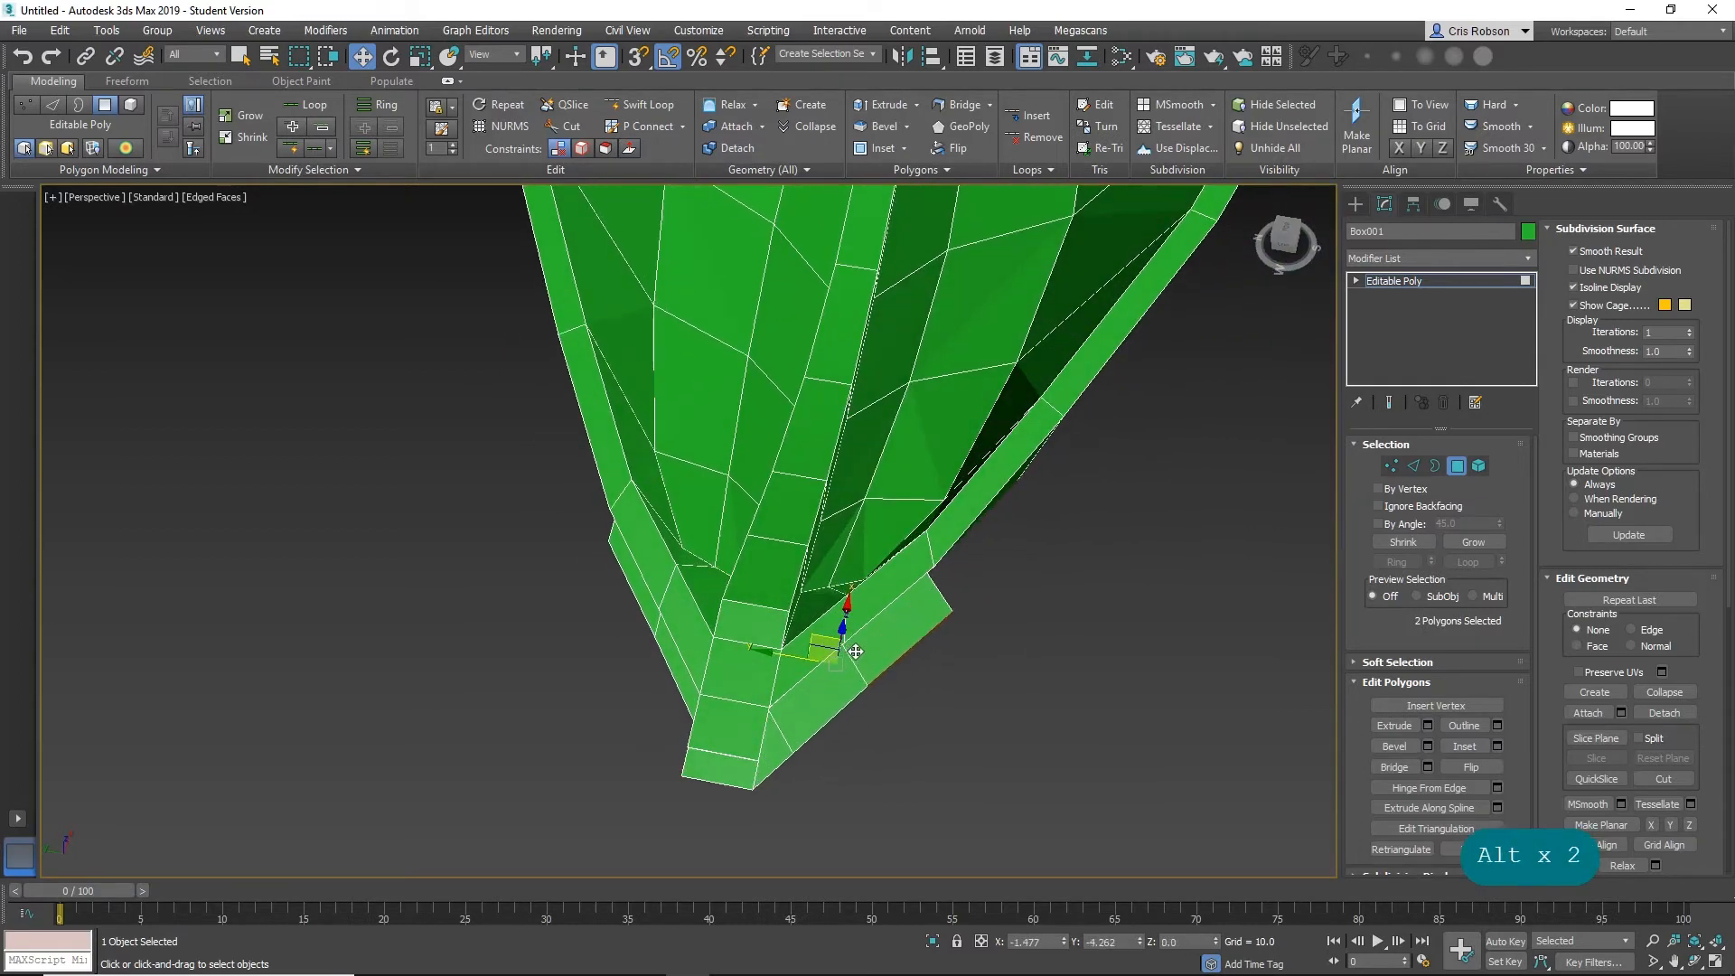
# Move the opposite flank's two extruded bow polygons outward by about X -1.6, Y 4.6, and clear the selection.
pyautogui.moveTo(676, 693)
pyautogui.keyDown('alt'); pyautogui.mouseDown(button='middle')
pyautogui.moveTo(737, 623)
pyautogui.moveTo(747, 685)
pyautogui.moveTo(723, 724)
pyautogui.moveTo(650, 697)
pyautogui.mouseUp(button='middle'); pyautogui.keyUp('alt')
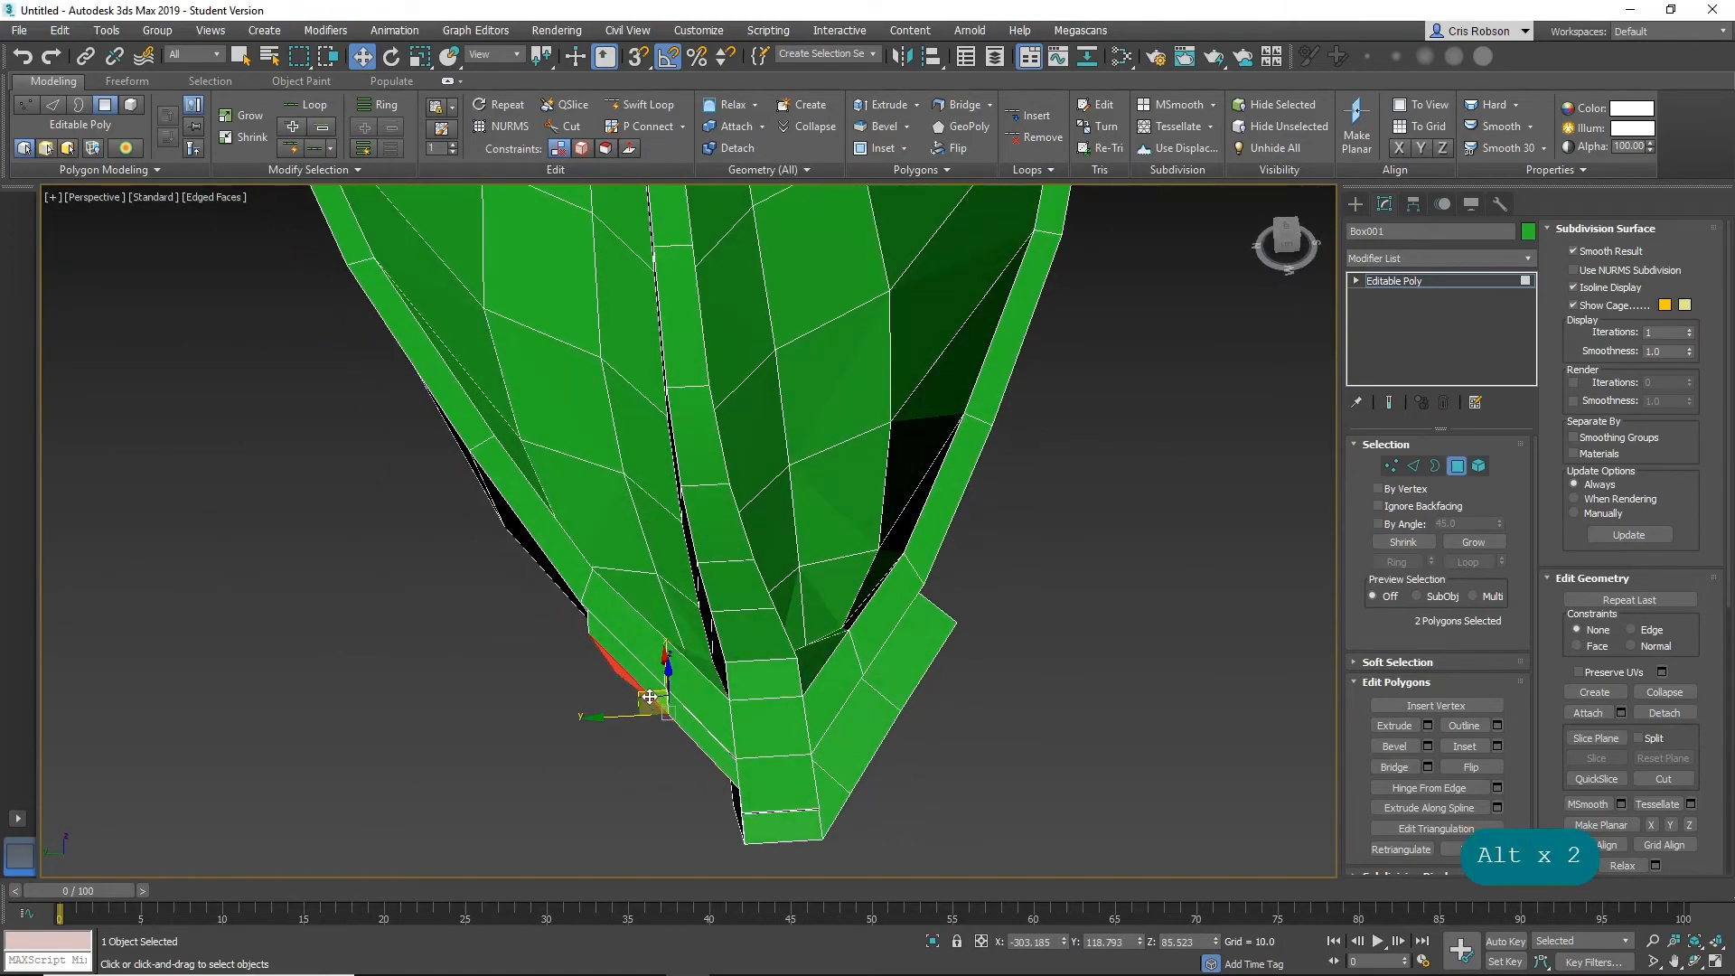
pyautogui.moveTo(645, 689); pyautogui.dragTo(611, 703)
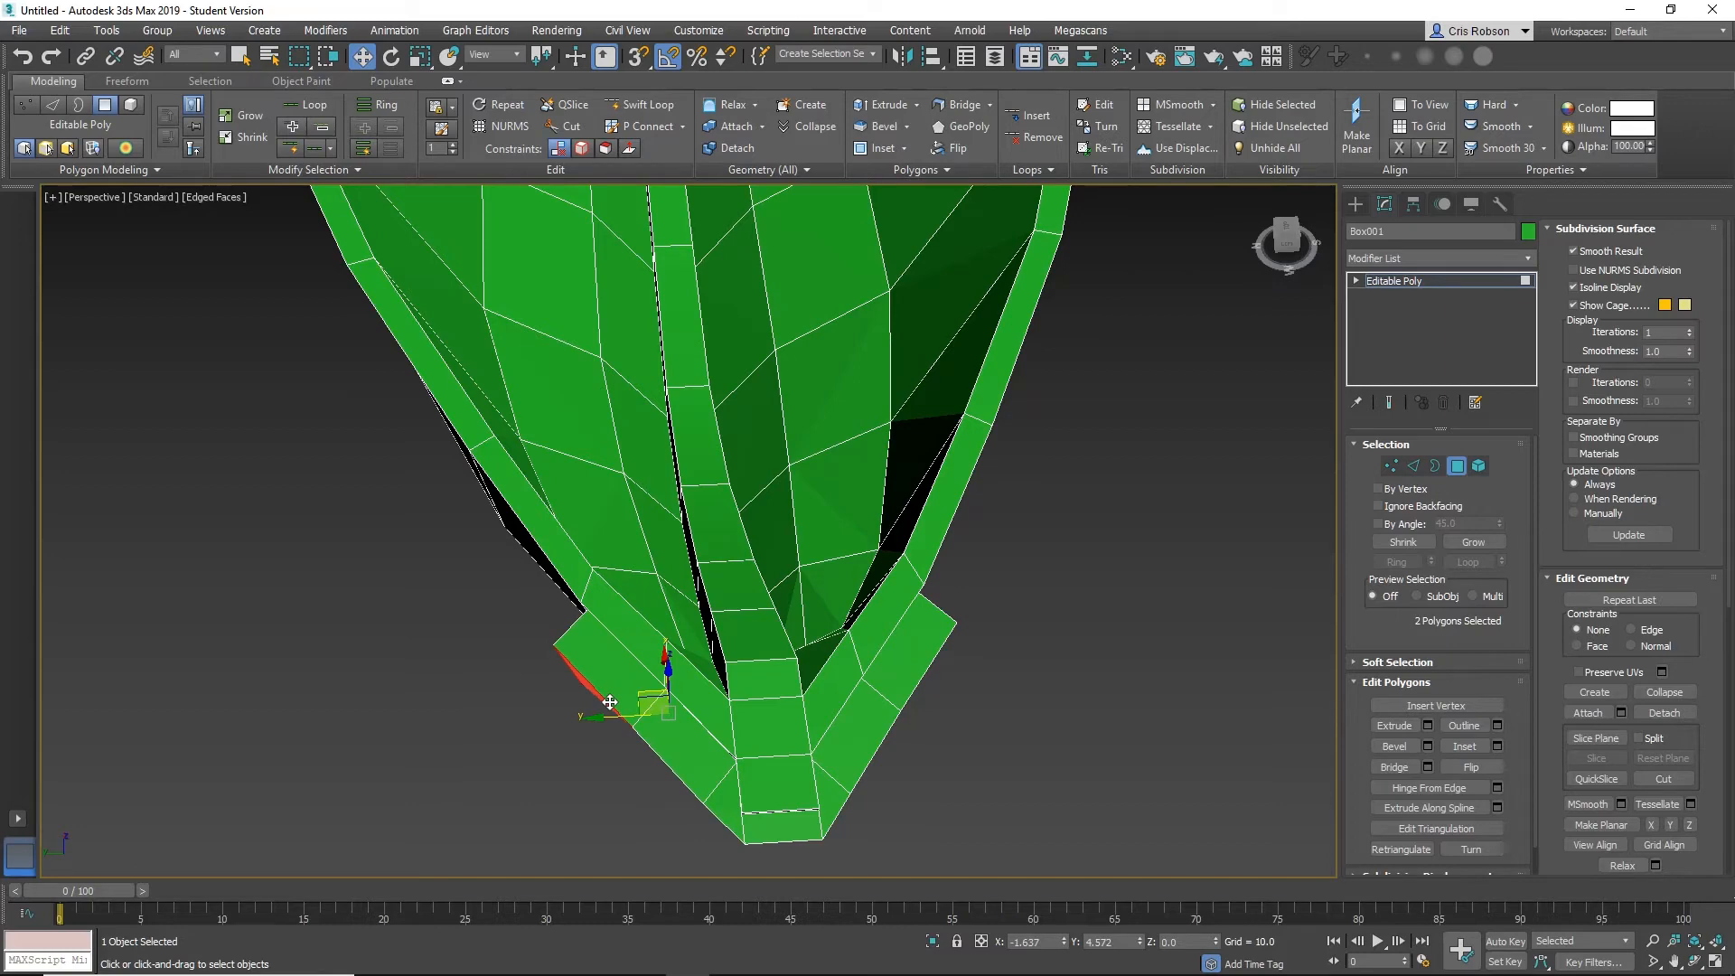
pyautogui.click(528, 762)
# Examine the extruded bow detail from the side and underneath, closing in on where it meets the hull's front edge.
pyautogui.keyDown('alt'); pyautogui.moveTo(528, 762); pyautogui.dragTo(615, 707, button='middle'); pyautogui.keyUp('alt')
pyautogui.moveTo(1061, 504); pyautogui.dragTo(667, 774, button='middle')
pyautogui.scroll(-4, 1030, 569)
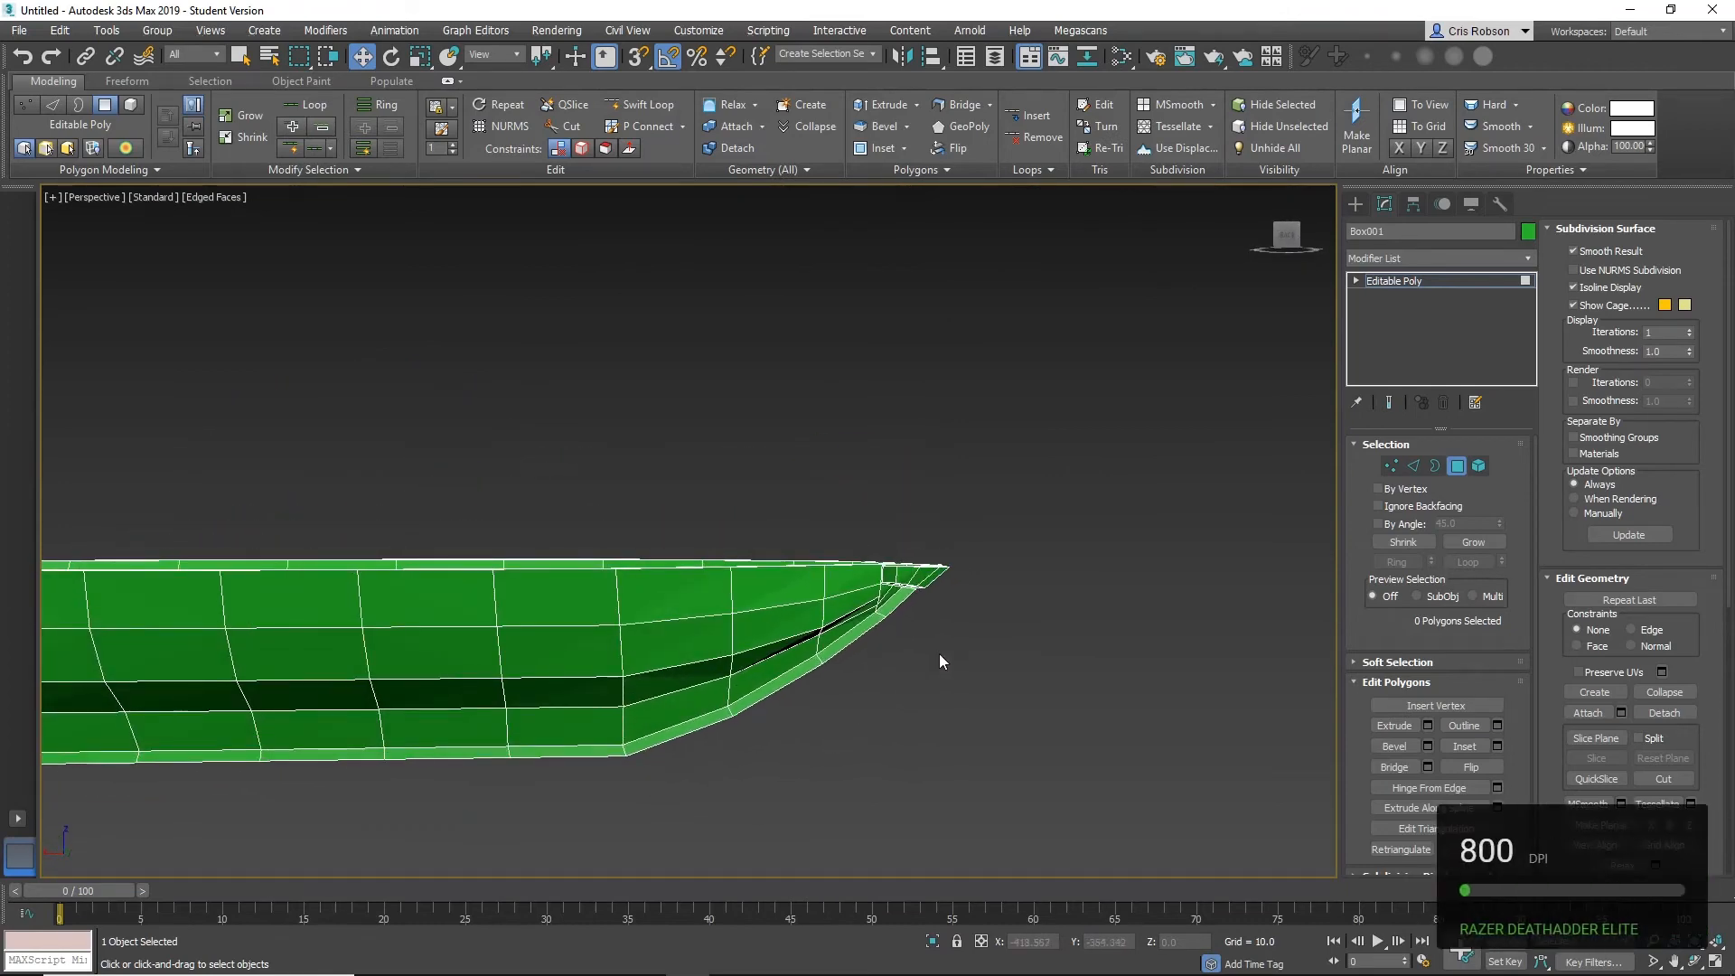
pyautogui.scroll(4, 980, 651)
pyautogui.scroll(3, 983, 656)
pyautogui.moveTo(898, 528); pyautogui.dragTo(981, 540, button='middle')
pyautogui.scroll(3, 977, 510)
pyautogui.moveTo(981, 541); pyautogui.dragTo(995, 561, button='middle')
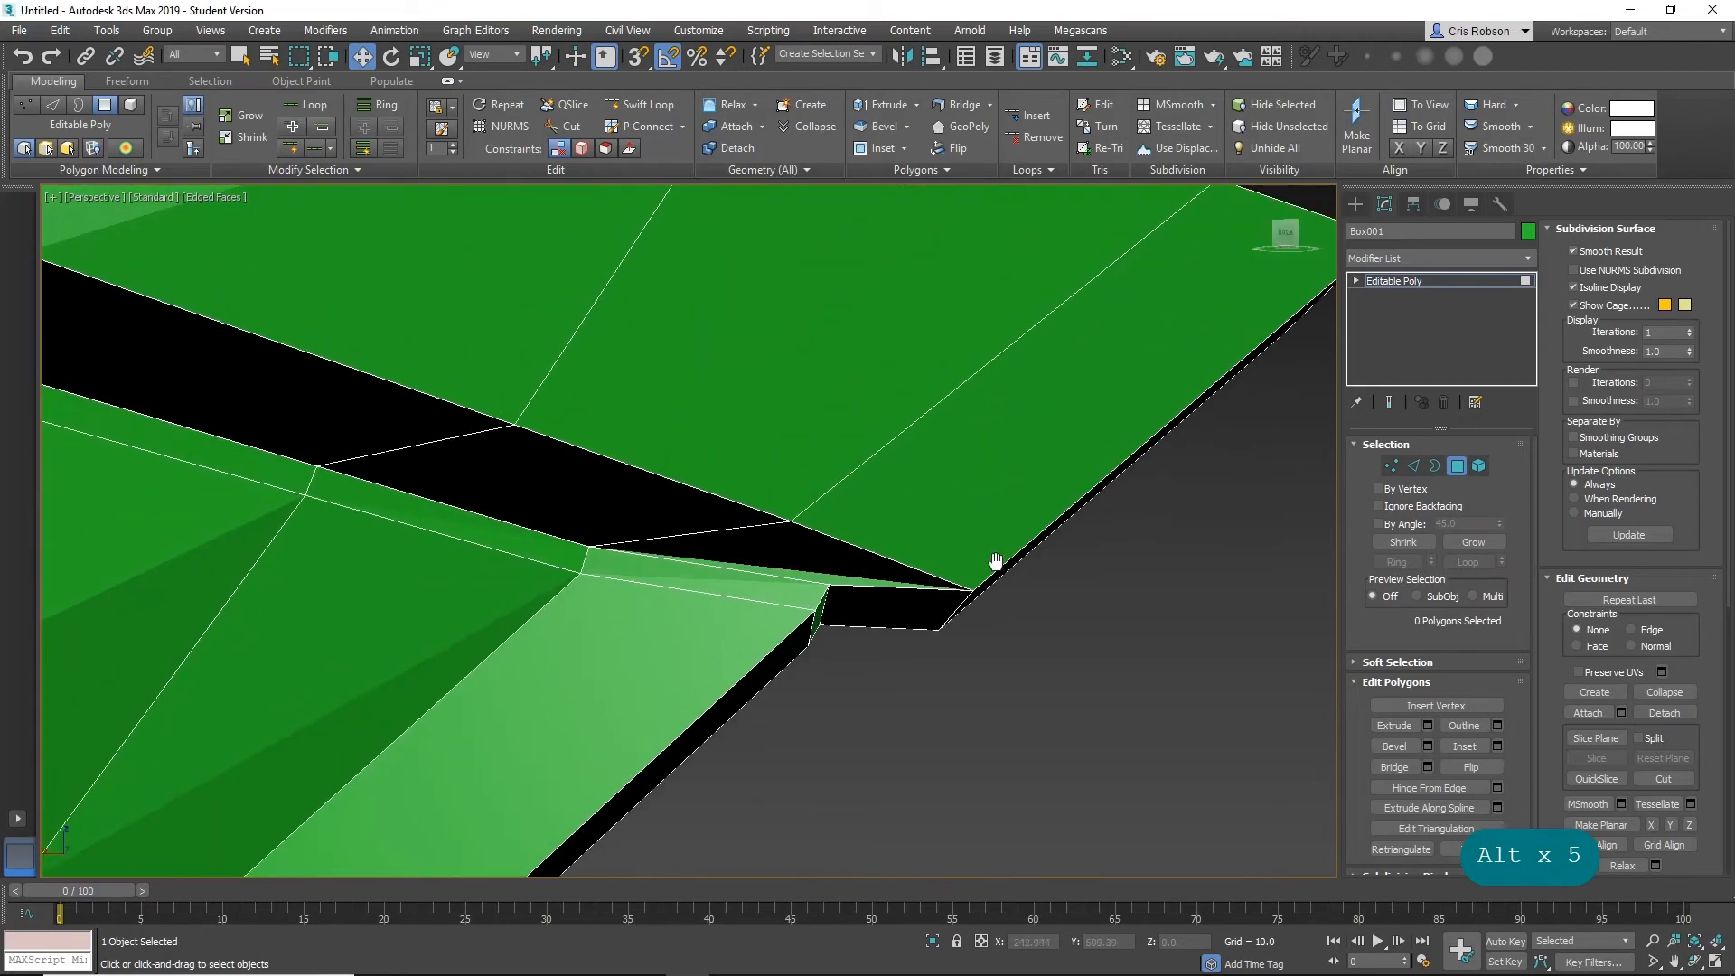
# Raise the bow detail's front underside polygon freehand along Z, followed by two of its side polygons on the underside.
pyautogui.click(900, 599)
pyautogui.moveTo(888, 536); pyautogui.dragTo(903, 489)
pyautogui.click(657, 524)
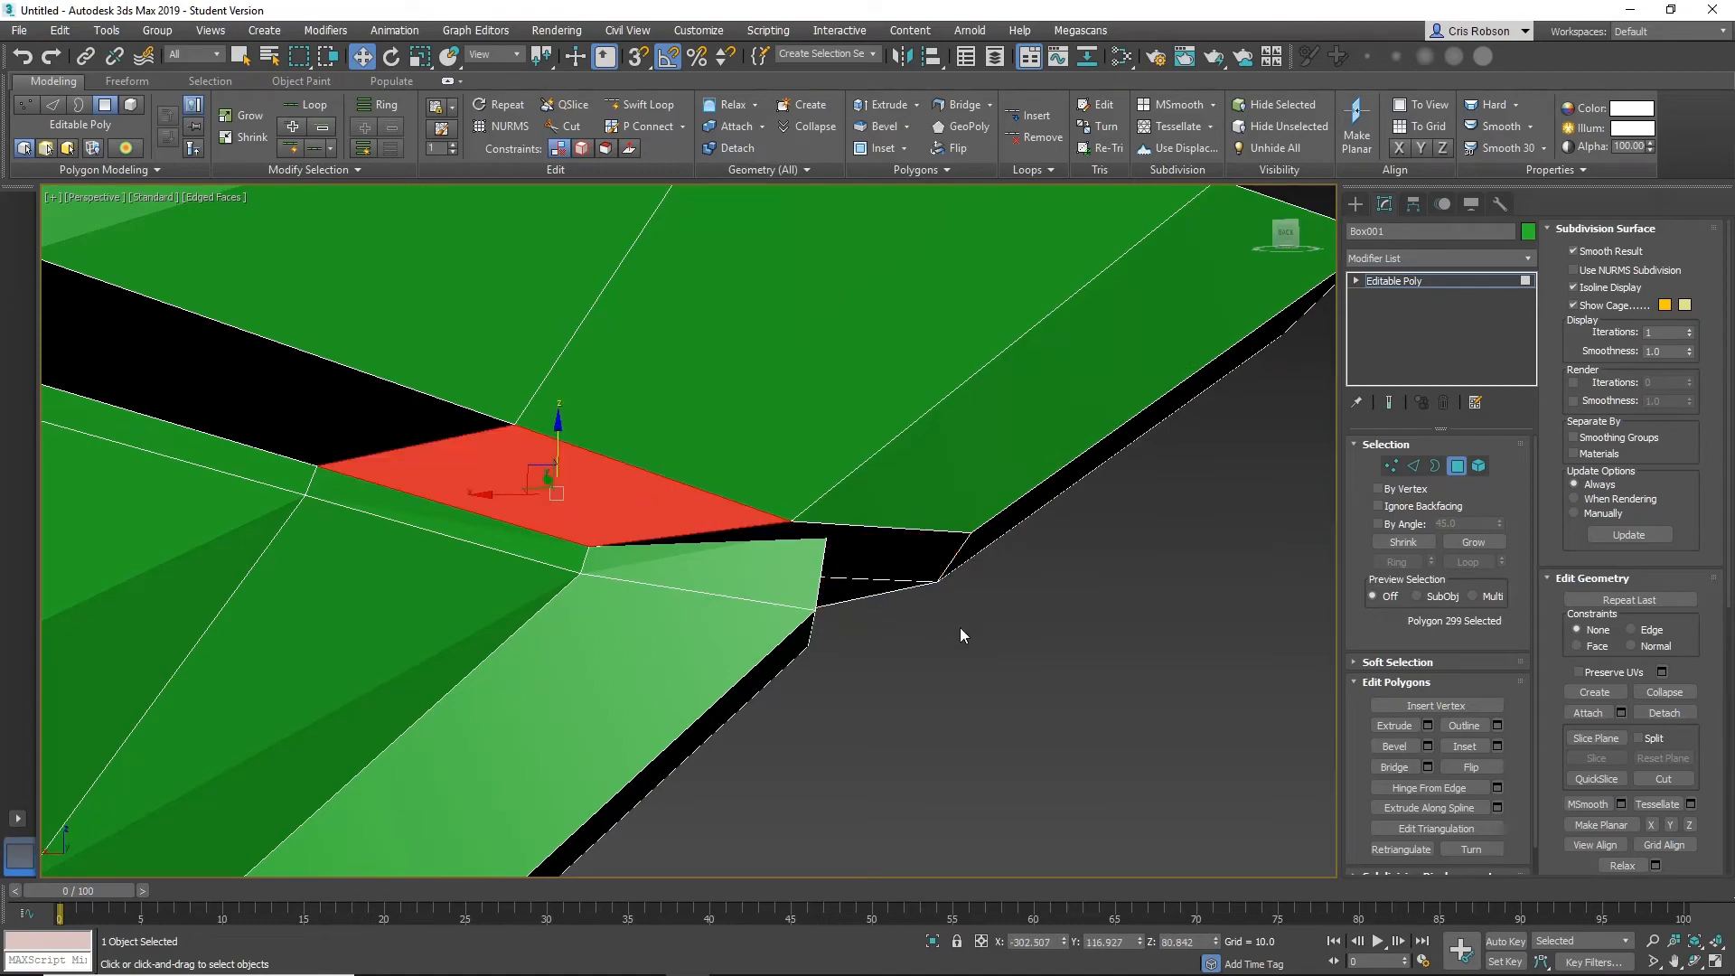
pyautogui.keyDown('alt'); pyautogui.moveTo(960, 627); pyautogui.dragTo(886, 399, button='middle'); pyautogui.keyUp('alt')
pyautogui.keyDown('ctrl'); pyautogui.click(1058, 322); pyautogui.keyUp('ctrl')
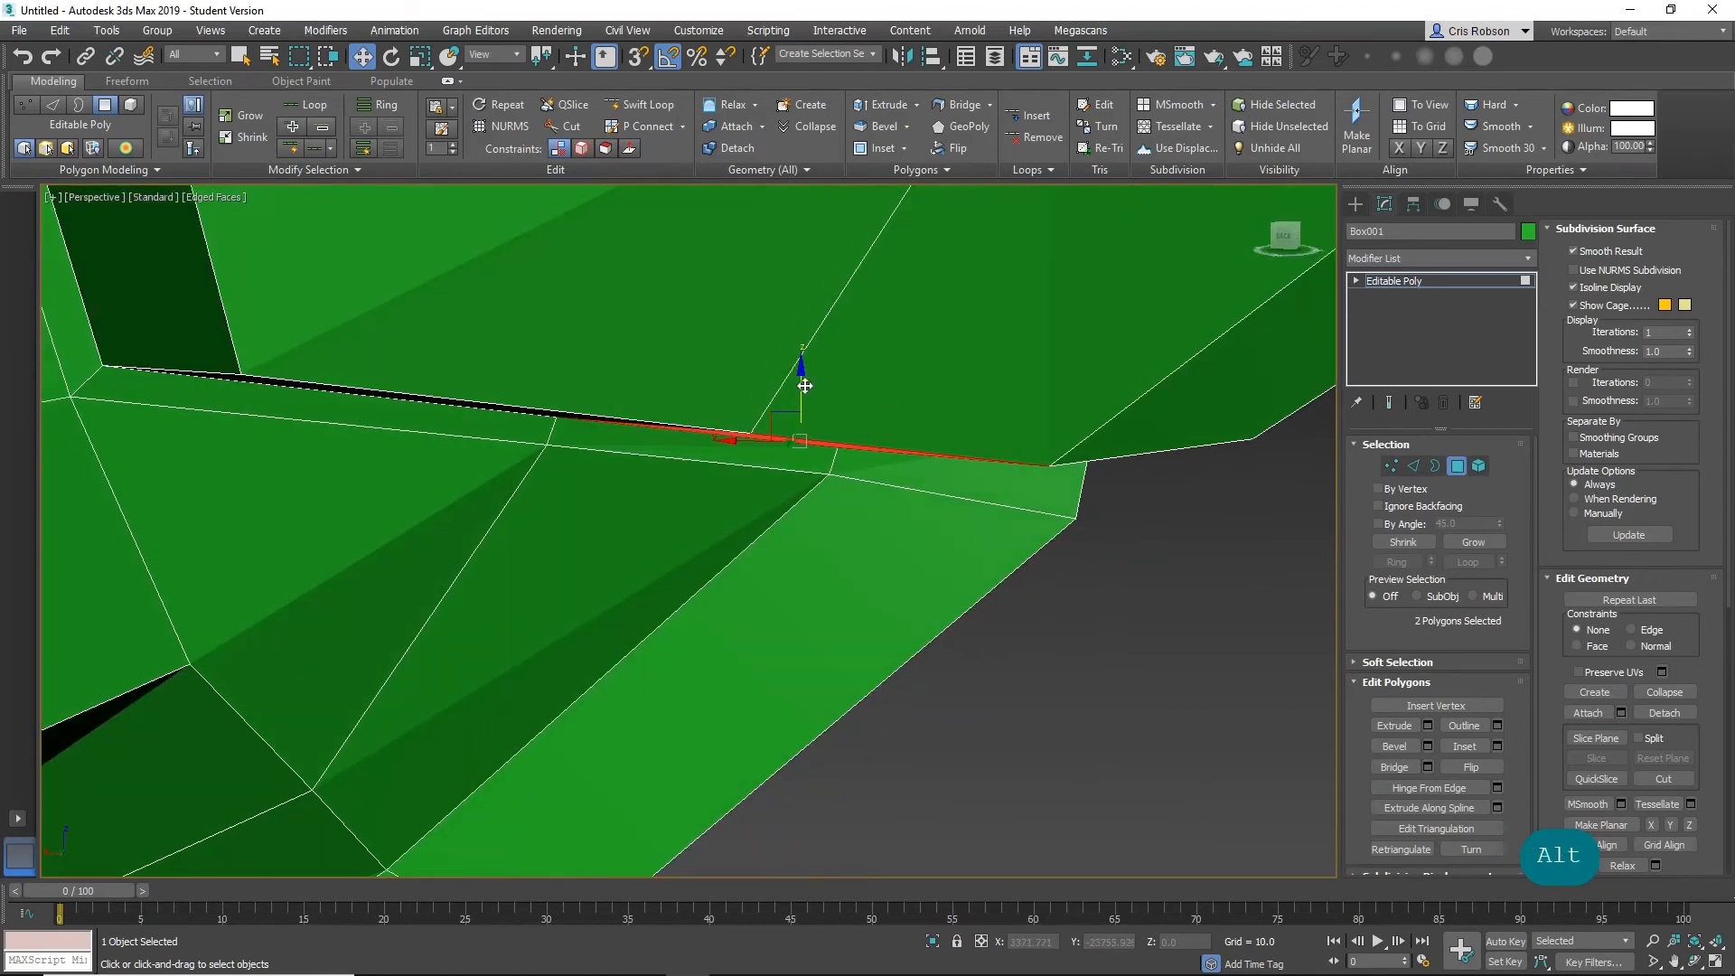
pyautogui.moveTo(802, 380); pyautogui.dragTo(829, 341)
# Select the seven underside polygons around the extruded bow detail and flatten them by scaling along Z to about 9 percent.
pyautogui.keyDown('alt'); pyautogui.moveTo(828, 340); pyautogui.dragTo(586, 299, button='middle'); pyautogui.keyUp('alt')
pyautogui.click(537, 256)
pyautogui.keyDown('ctrl'); pyautogui.click(973, 416); pyautogui.keyUp('ctrl')
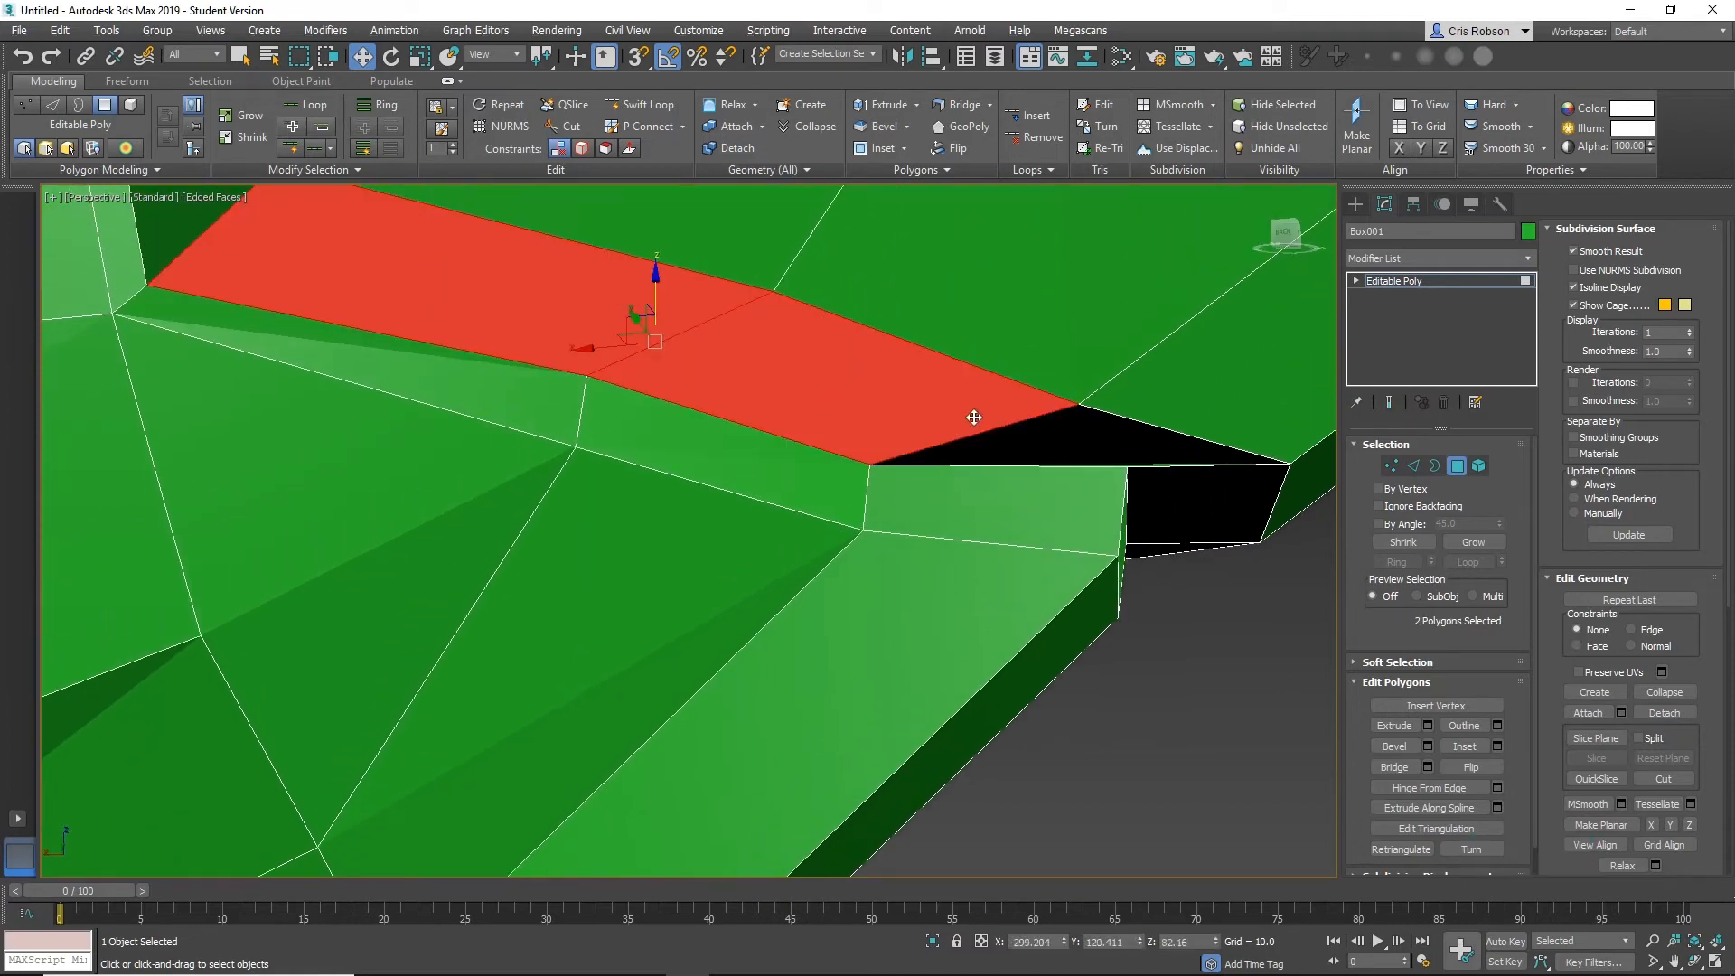
pyautogui.keyDown('ctrl'); pyautogui.click(1095, 446); pyautogui.keyUp('ctrl')
pyautogui.keyDown('ctrl'); pyautogui.click(1187, 491); pyautogui.keyUp('ctrl')
pyautogui.keyDown('alt'); pyautogui.moveTo(1187, 490); pyautogui.dragTo(621, 605, button='middle'); pyautogui.keyUp('alt')
pyautogui.keyDown('ctrl'); pyautogui.click(738, 550); pyautogui.keyUp('ctrl')
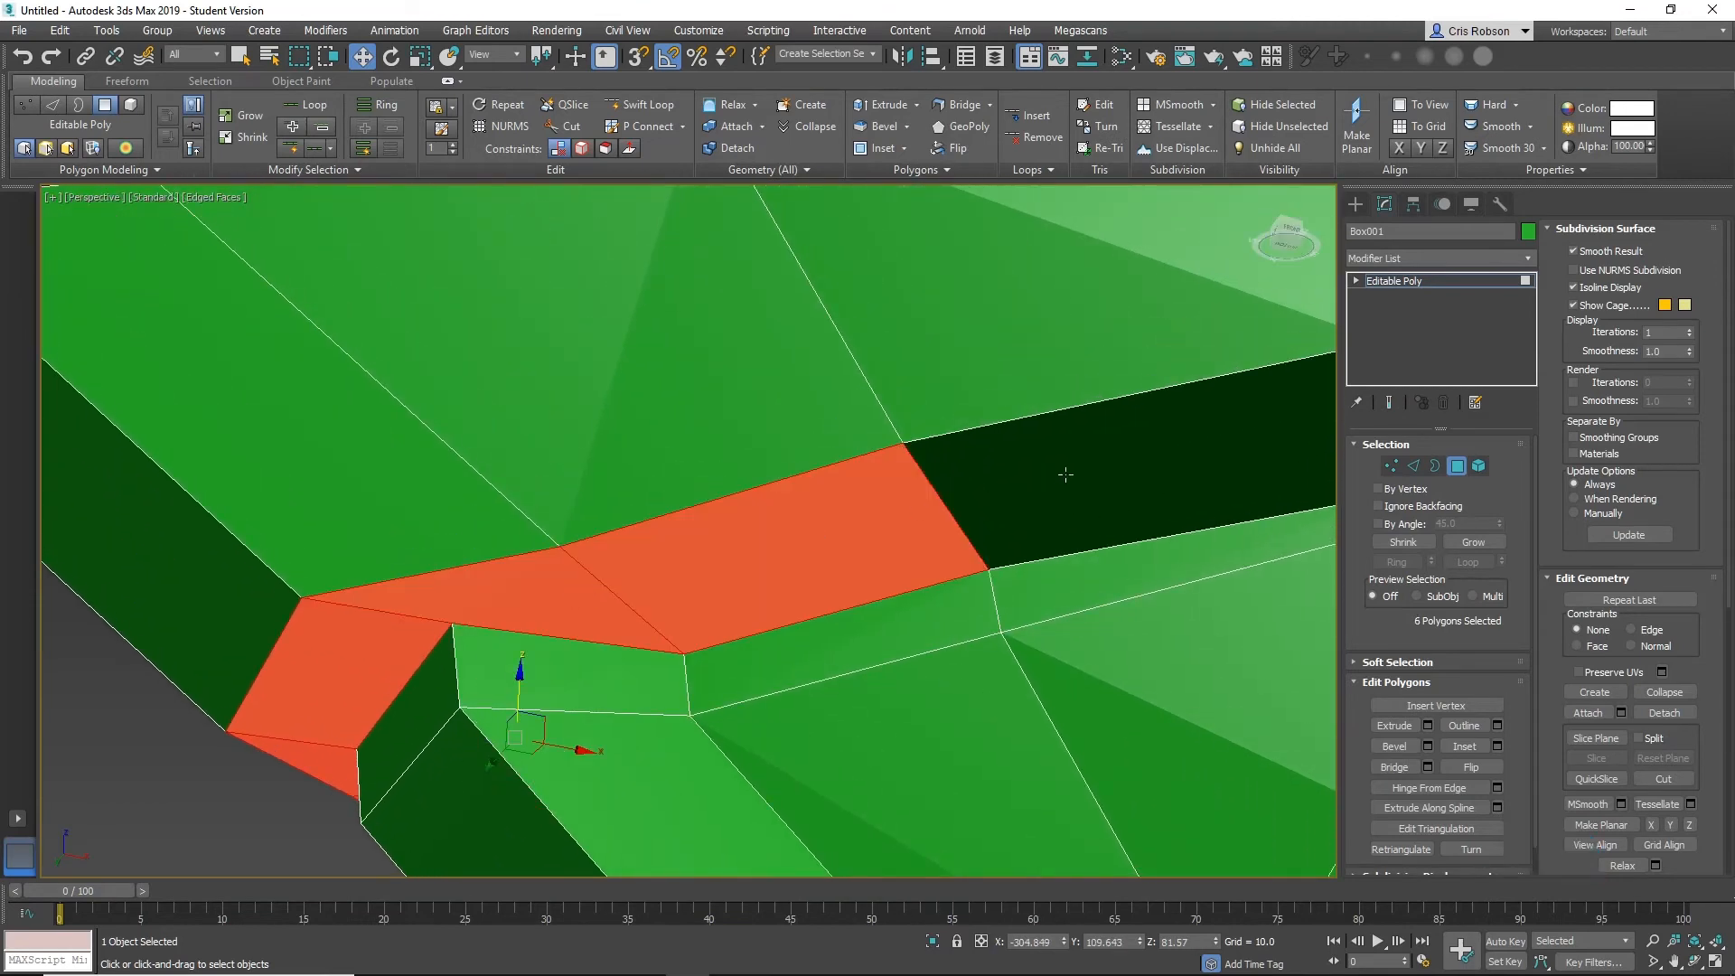
pyautogui.keyDown('ctrl'); pyautogui.click(1039, 488); pyautogui.keyUp('ctrl')
pyautogui.keyDown('ctrl'); pyautogui.moveTo(863, 622); pyautogui.dragTo(803, 557, button='middle'); pyautogui.keyUp('ctrl')
pyautogui.press('r')
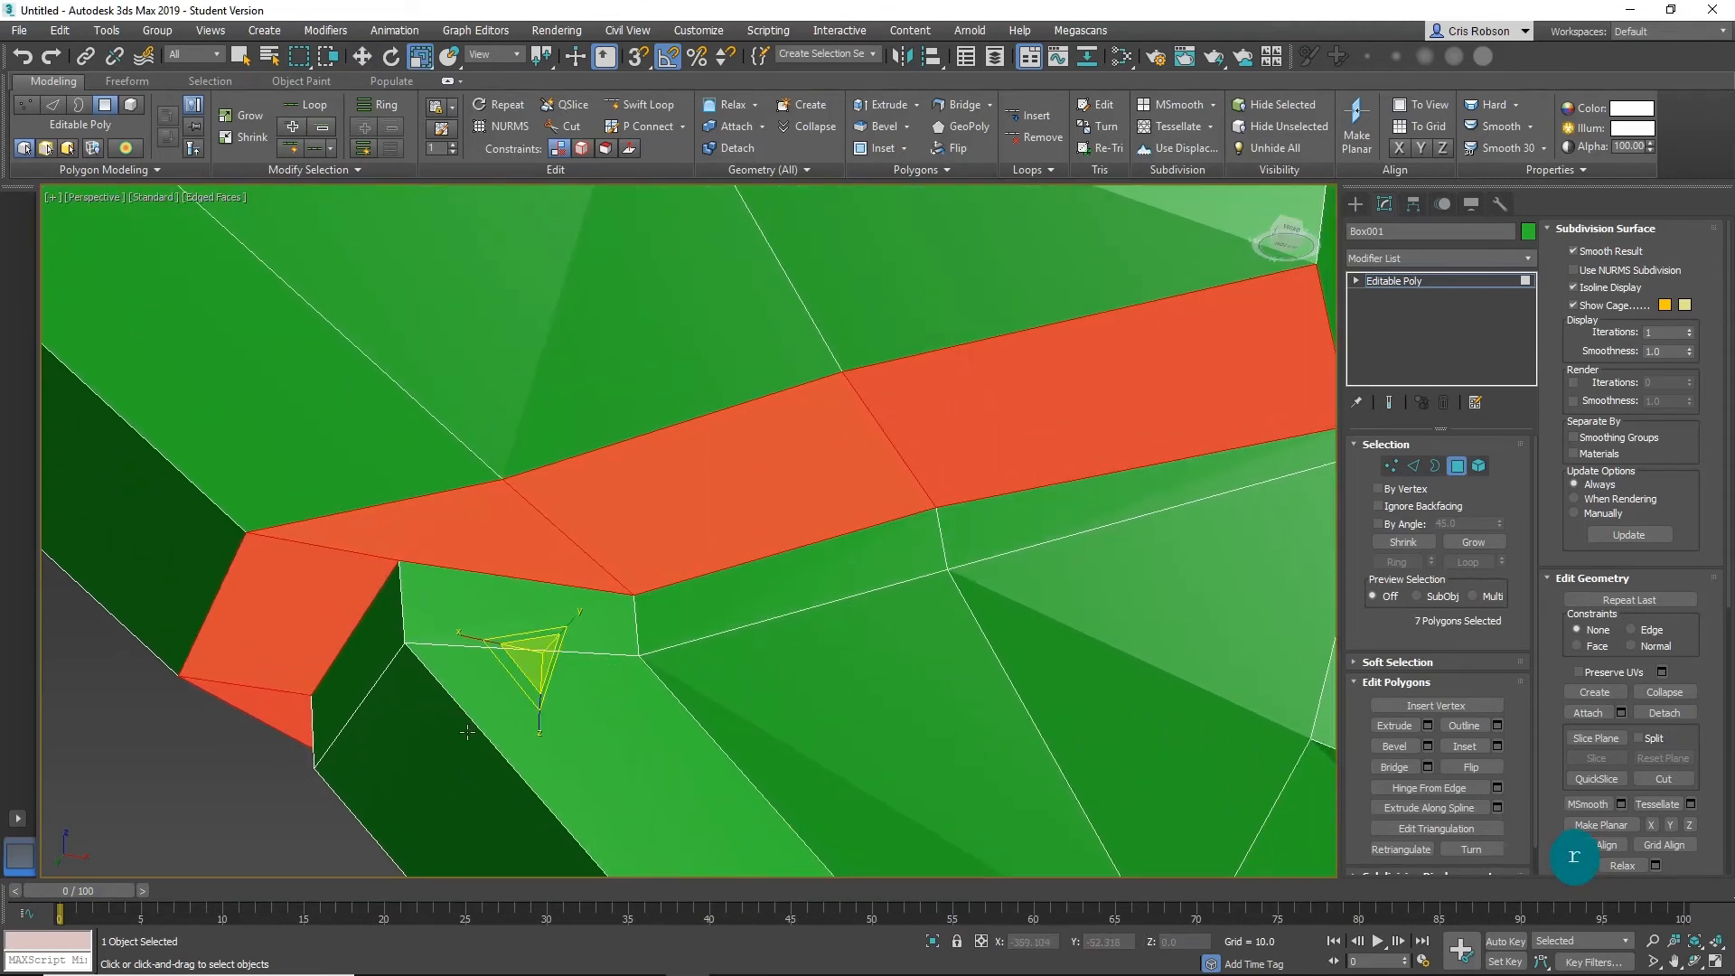
pyautogui.moveTo(543, 736); pyautogui.dragTo(691, 726)
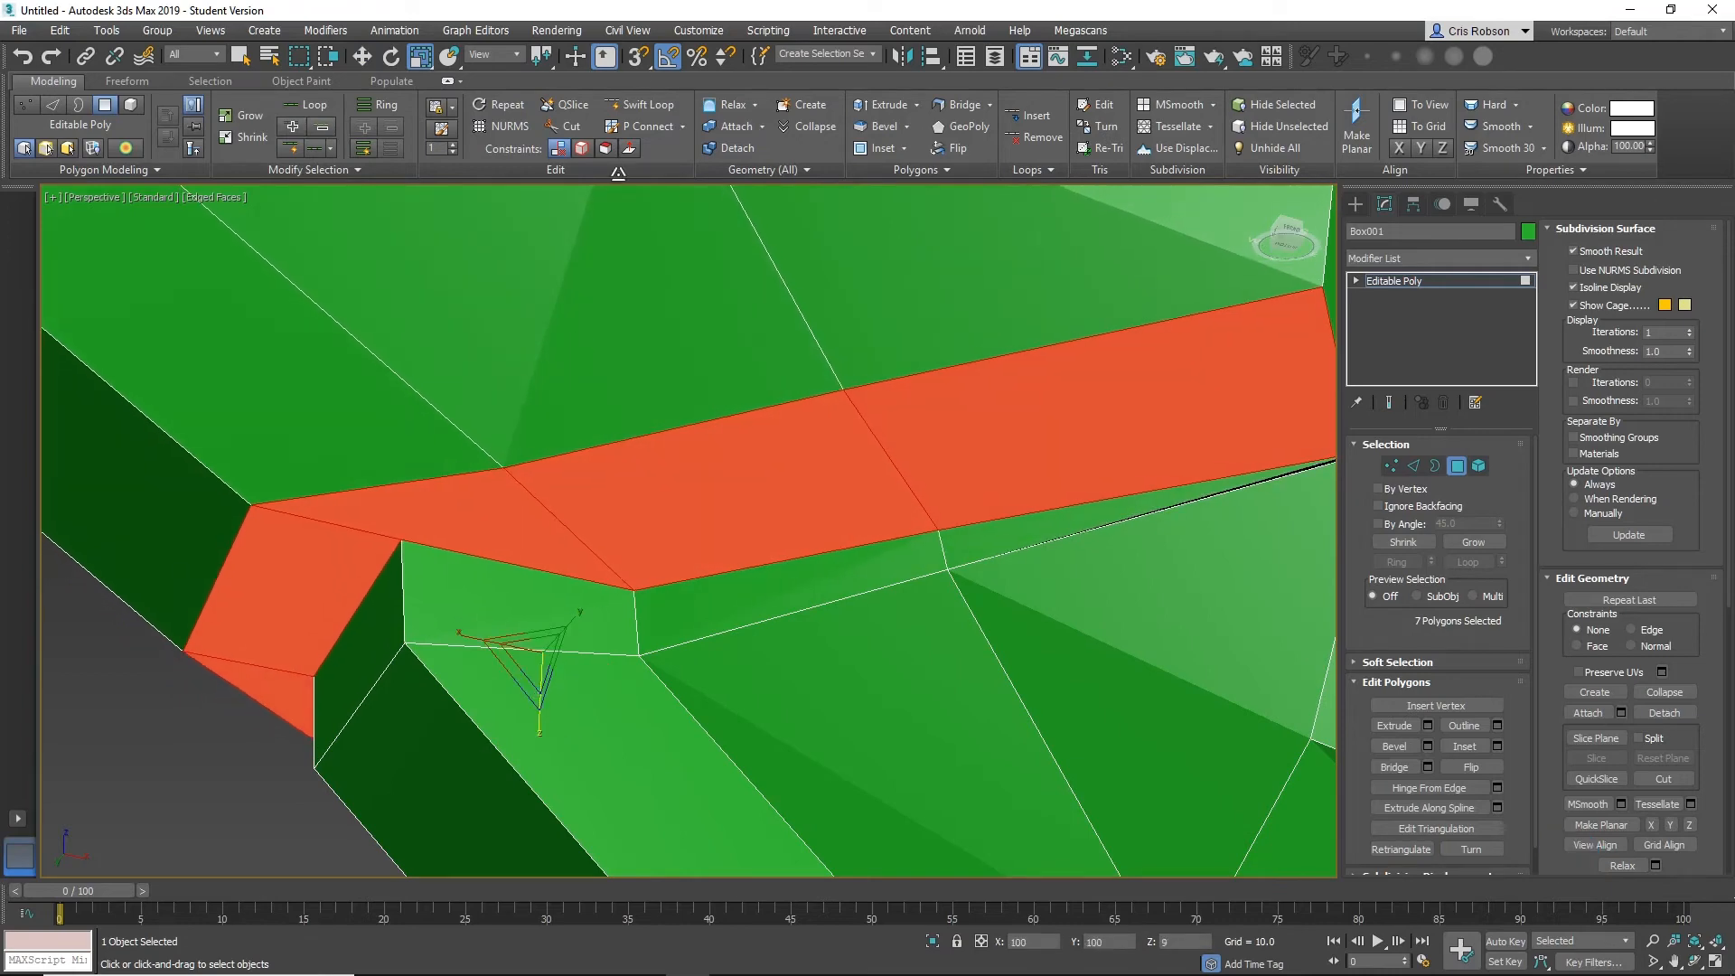
# Raise the seven flattened underside polygons of the bow detail by about 0.652 along Z.
pyautogui.scroll(-5, 799, 608)
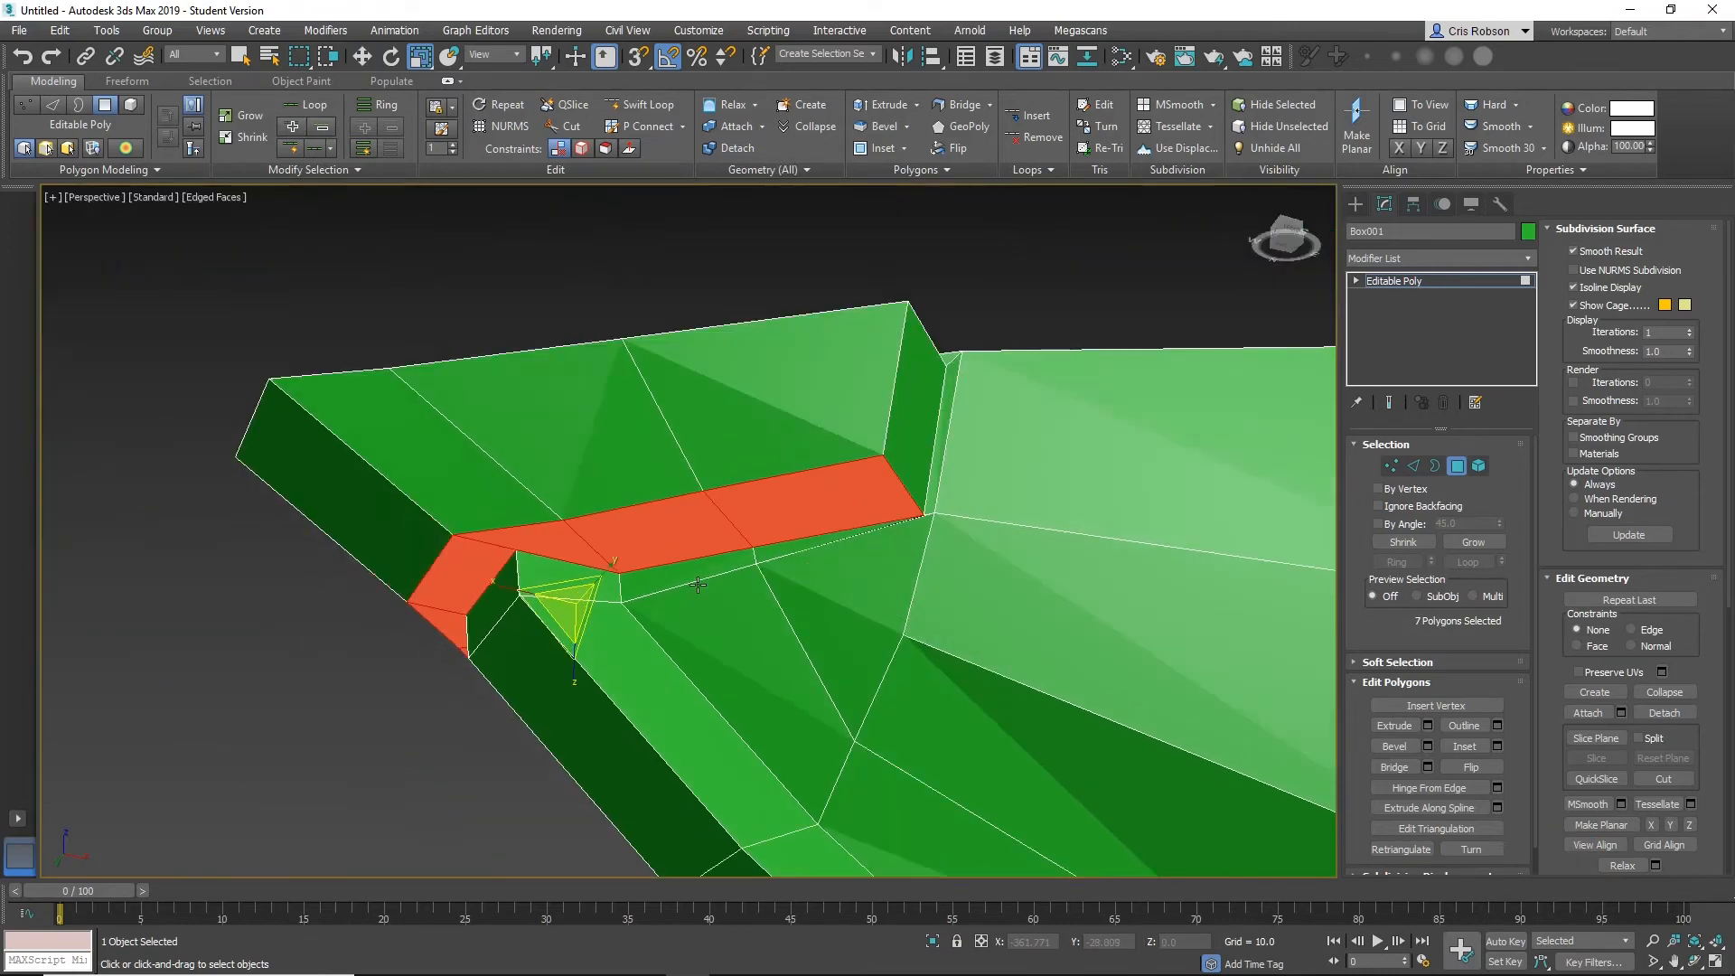
pyautogui.keyDown('alt'); pyautogui.moveTo(799, 608); pyautogui.dragTo(629, 628, button='middle'); pyautogui.keyUp('alt')
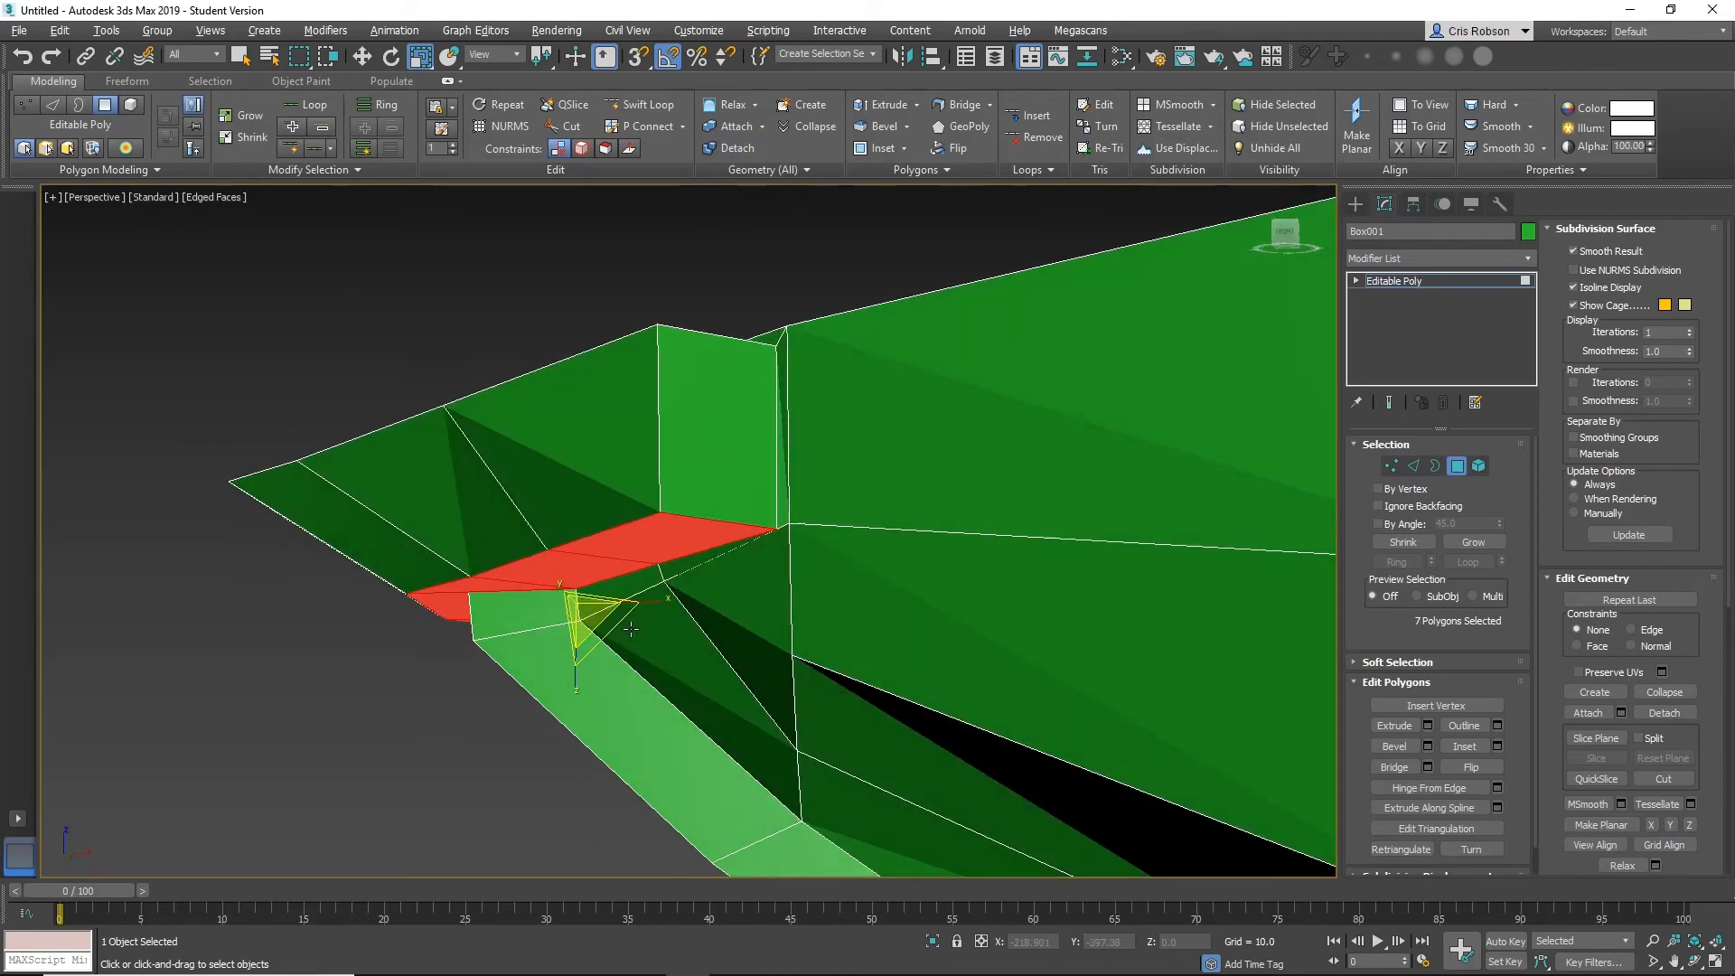
pyautogui.press('w')
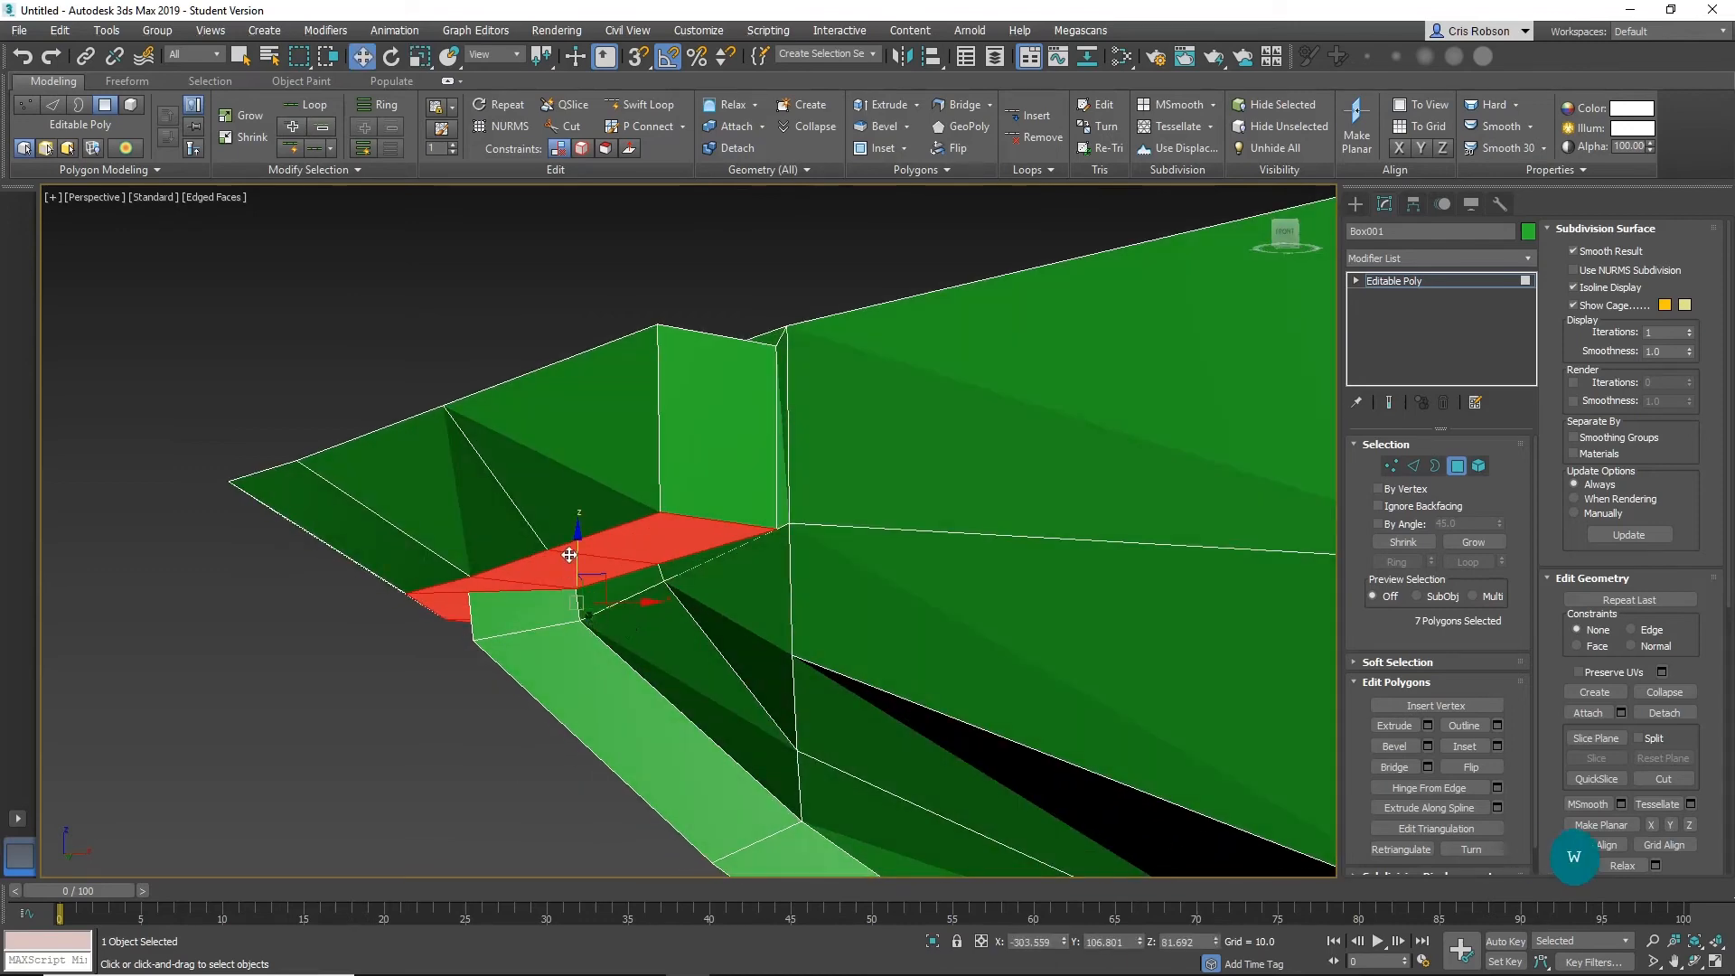
pyautogui.moveTo(576, 538); pyautogui.dragTo(578, 531)
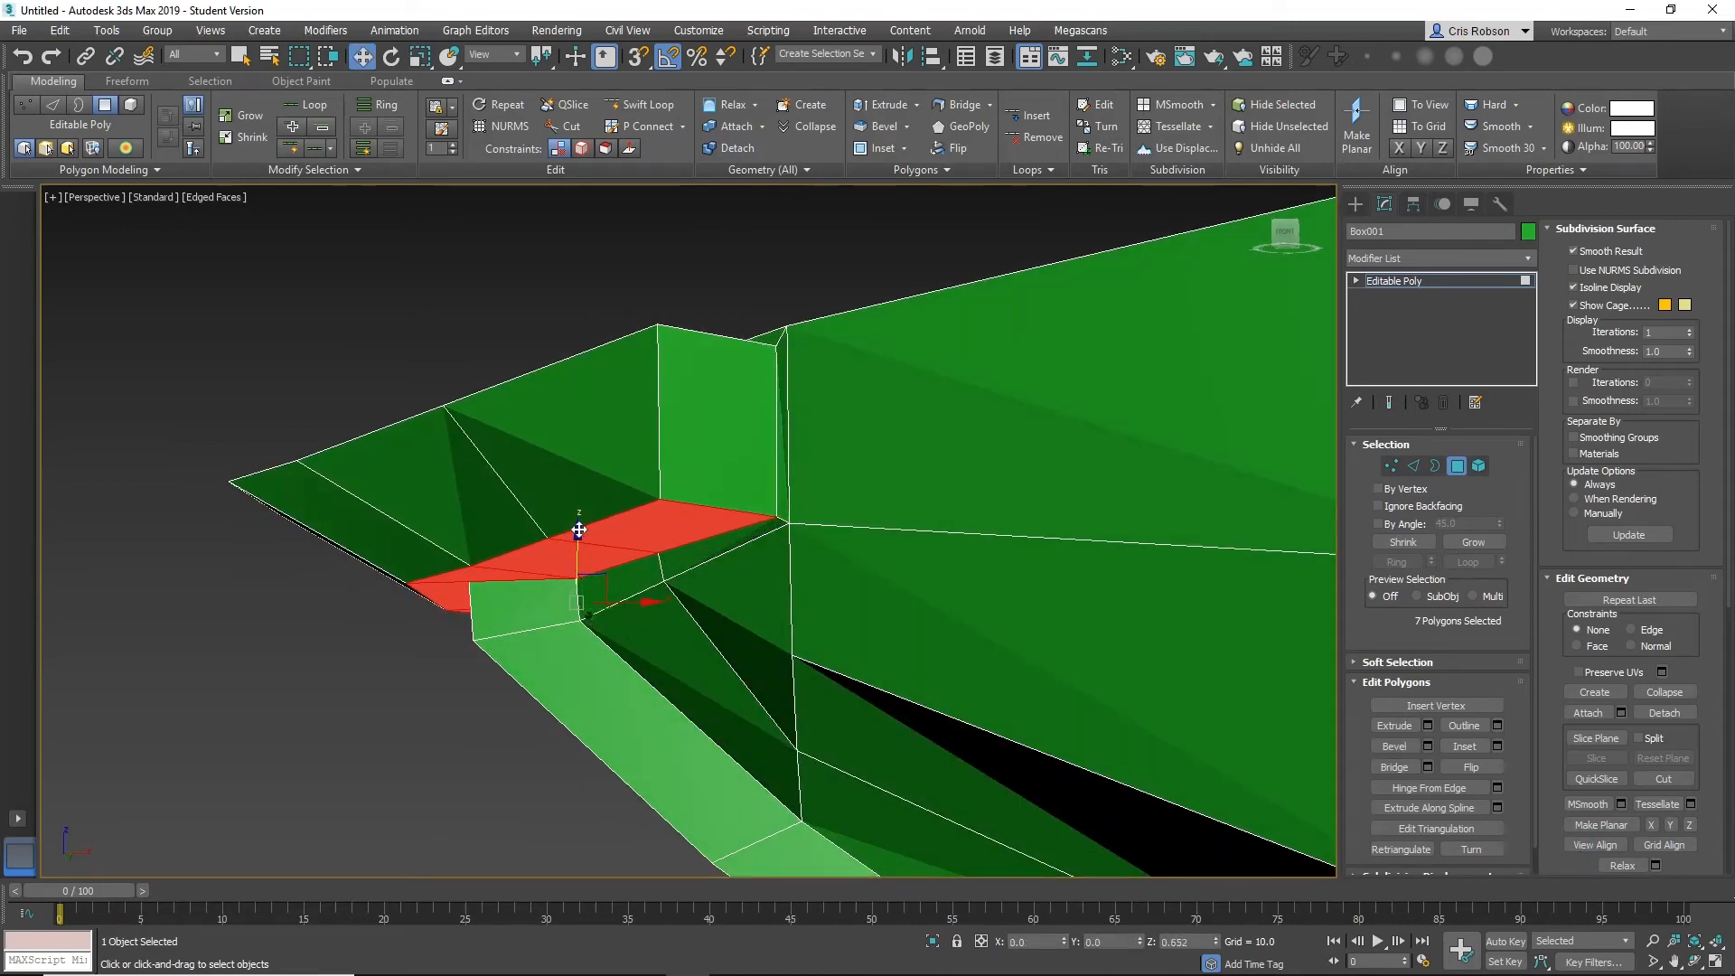
# Move the underside's three pairs of outer vertices forward along X onto the bow's outline, the tip pair to about X -323.3.
pyautogui.keyDown('alt'); pyautogui.moveTo(638, 530); pyautogui.dragTo(516, 511, button='middle'); pyautogui.keyUp('alt')
pyautogui.keyDown('ctrl'); pyautogui.click(1390, 465); pyautogui.keyUp('ctrl')
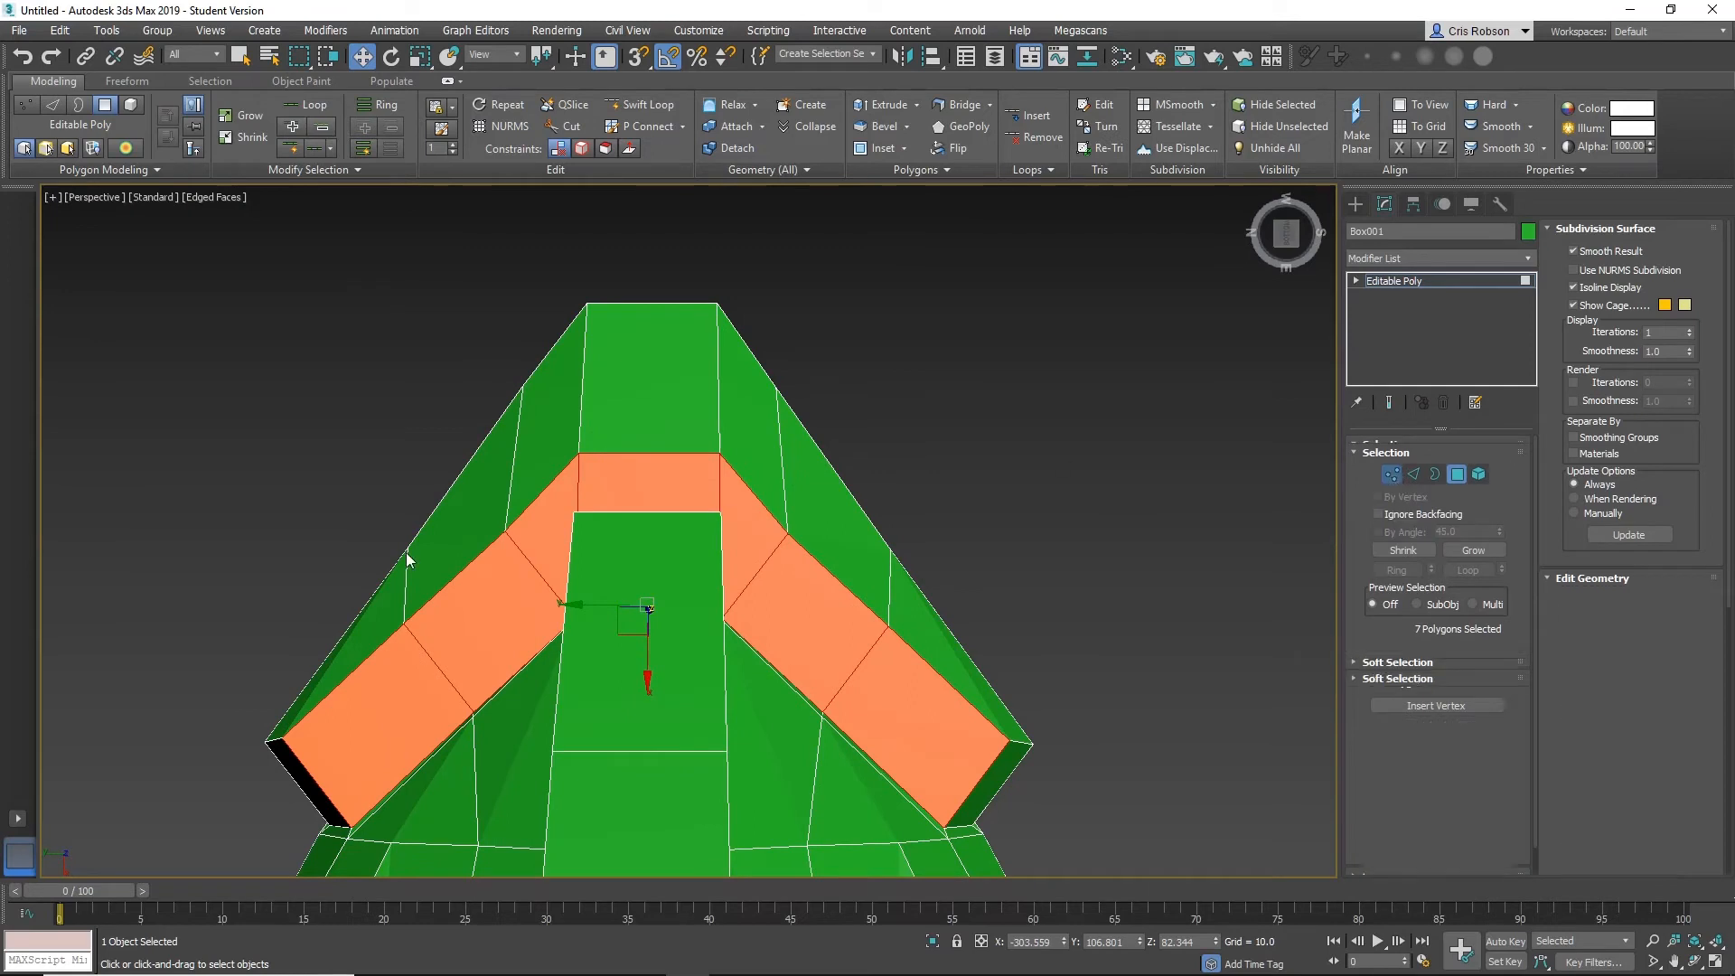
pyautogui.click(406, 624)
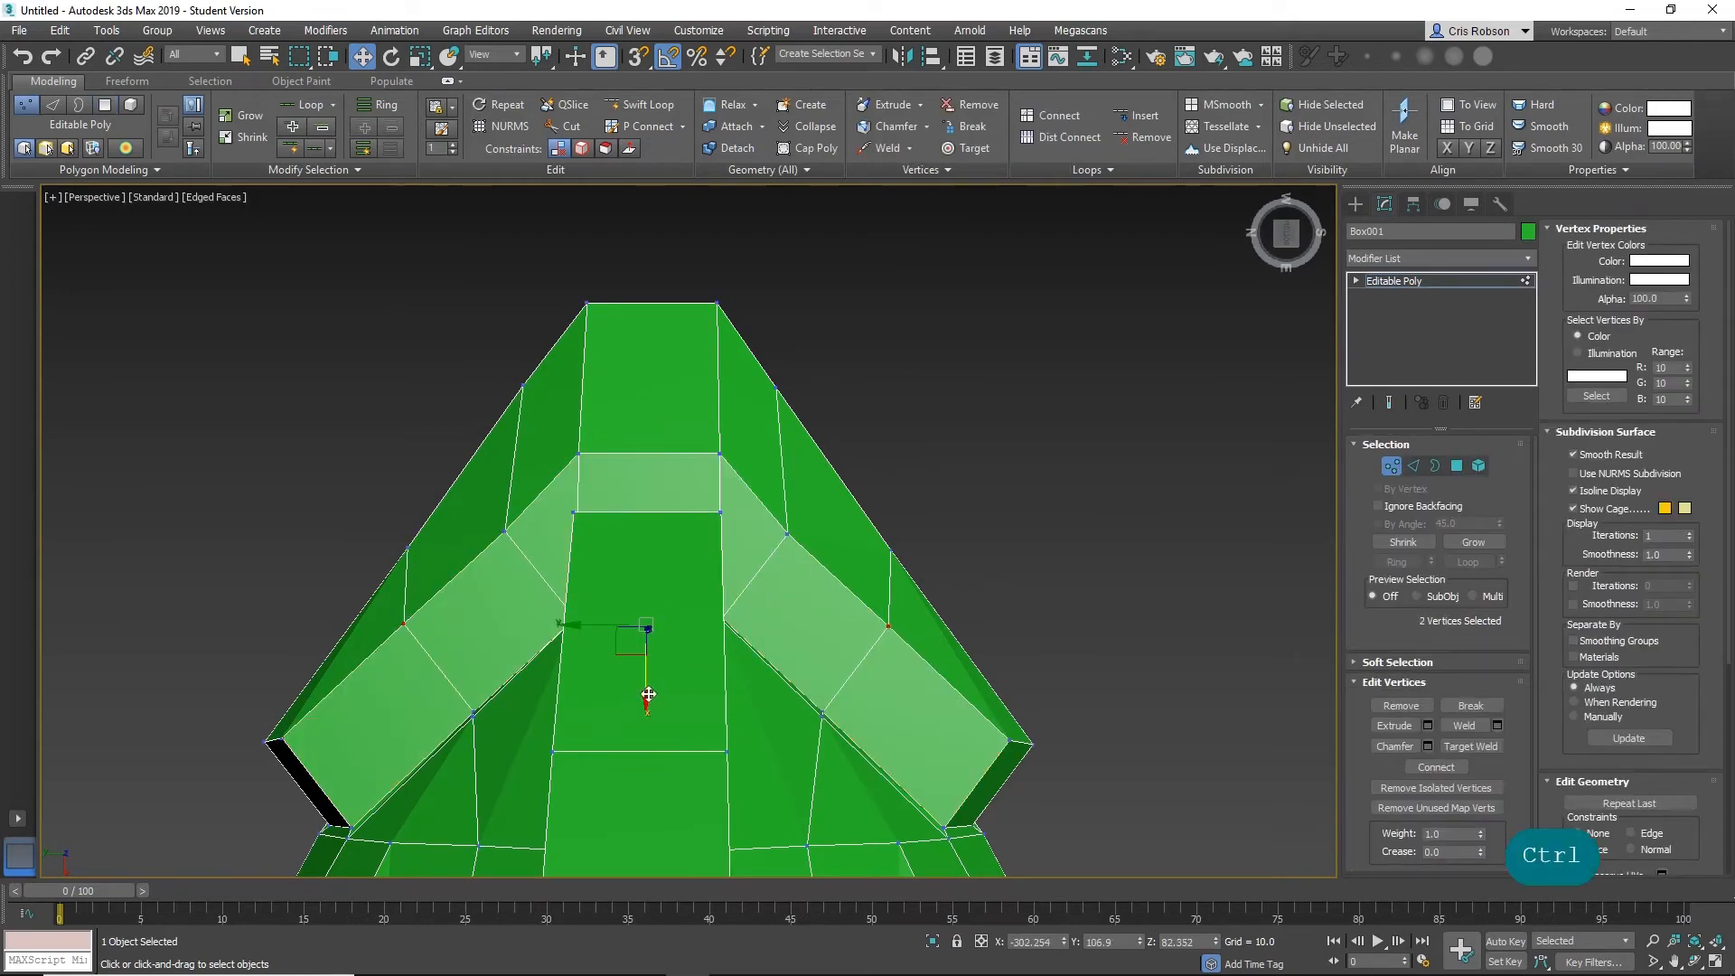
pyautogui.moveTo(642, 685); pyautogui.dragTo(639, 624)
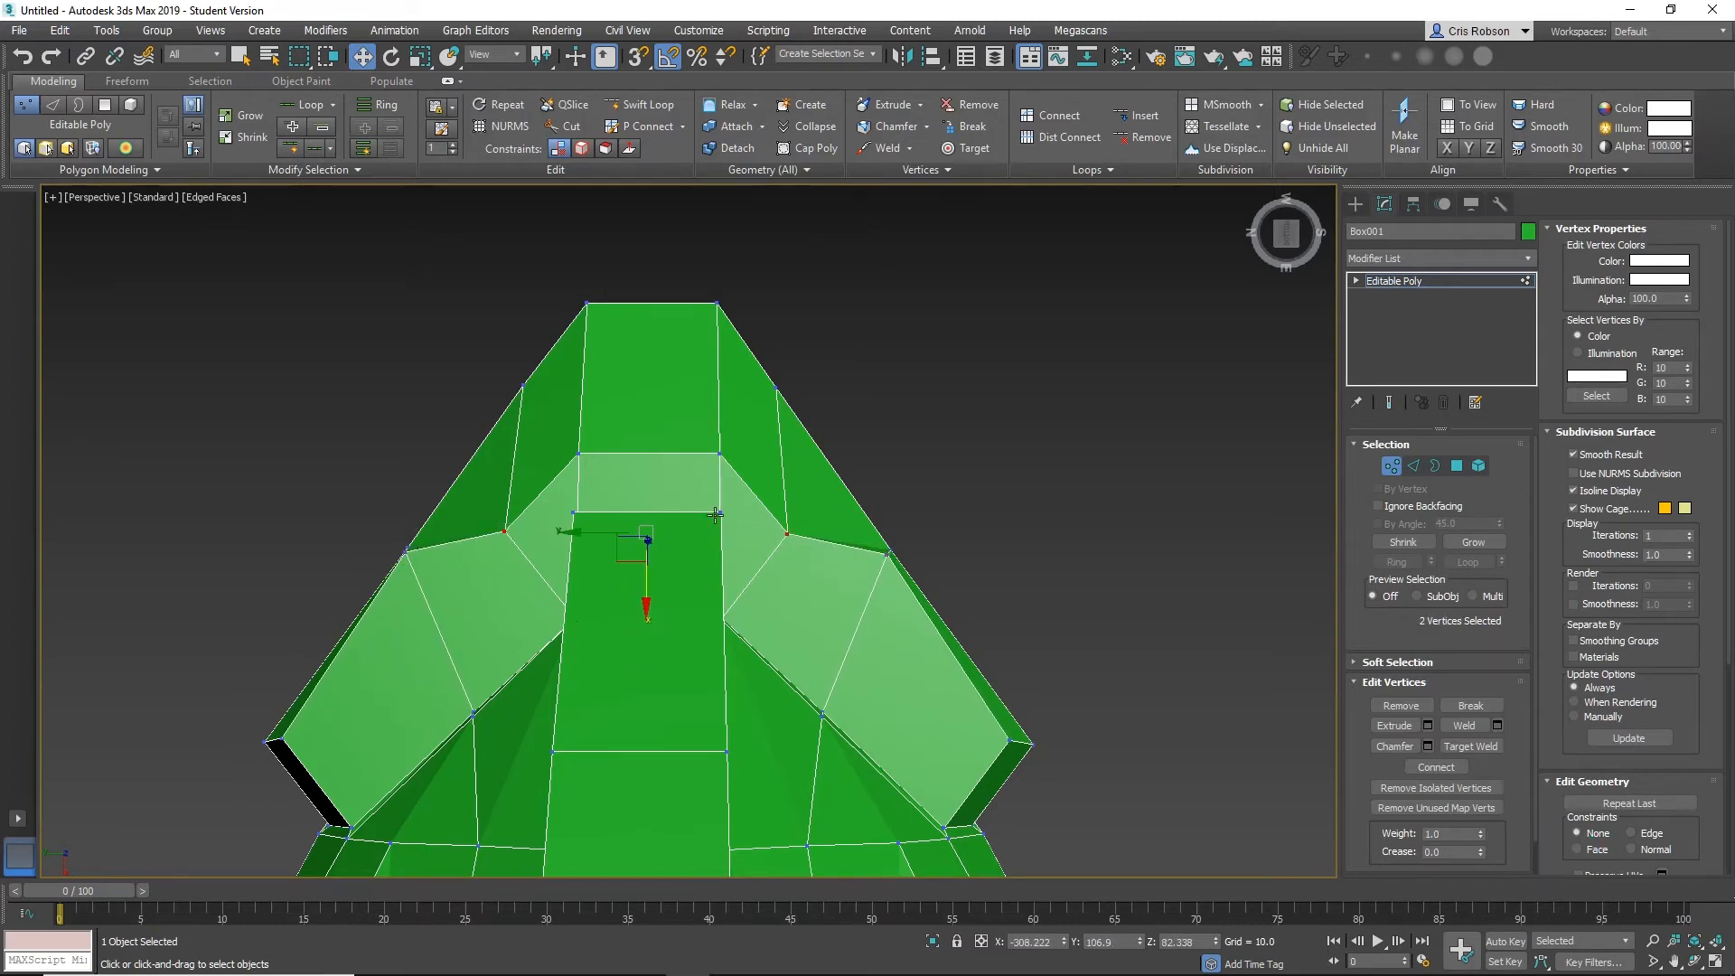
pyautogui.moveTo(647, 589); pyautogui.dragTo(649, 483)
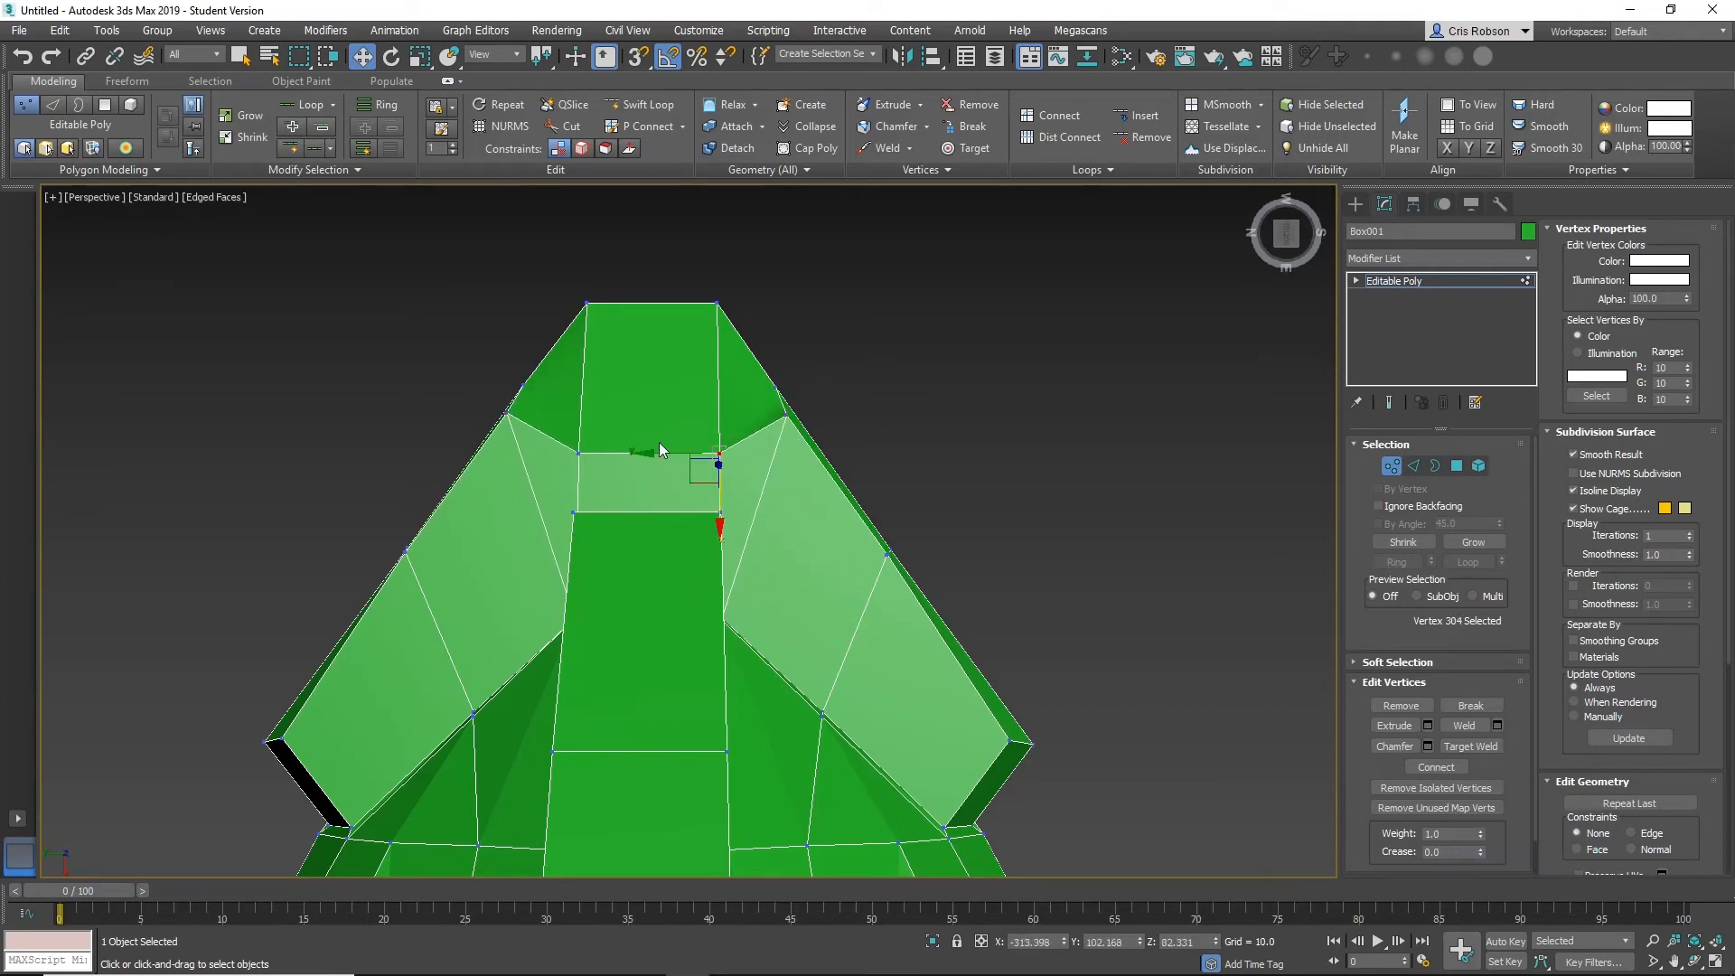
pyautogui.keyDown('ctrl'); pyautogui.click(578, 452); pyautogui.keyUp('ctrl')
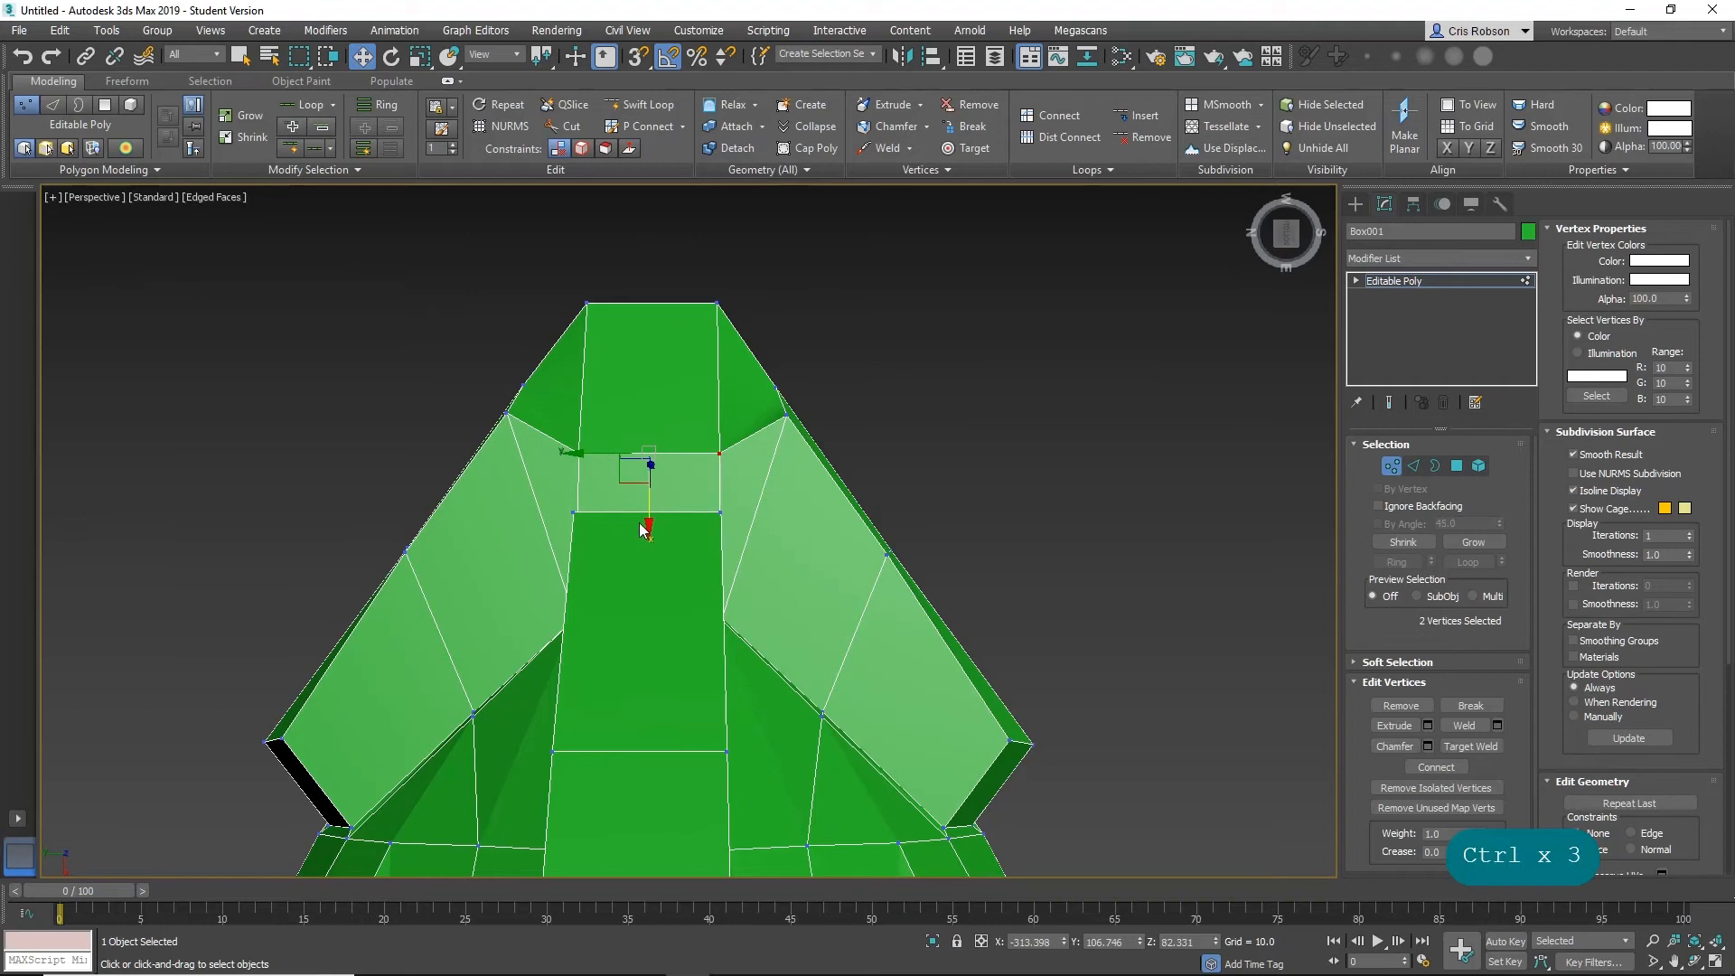
pyautogui.moveTo(649, 526); pyautogui.dragTo(655, 400)
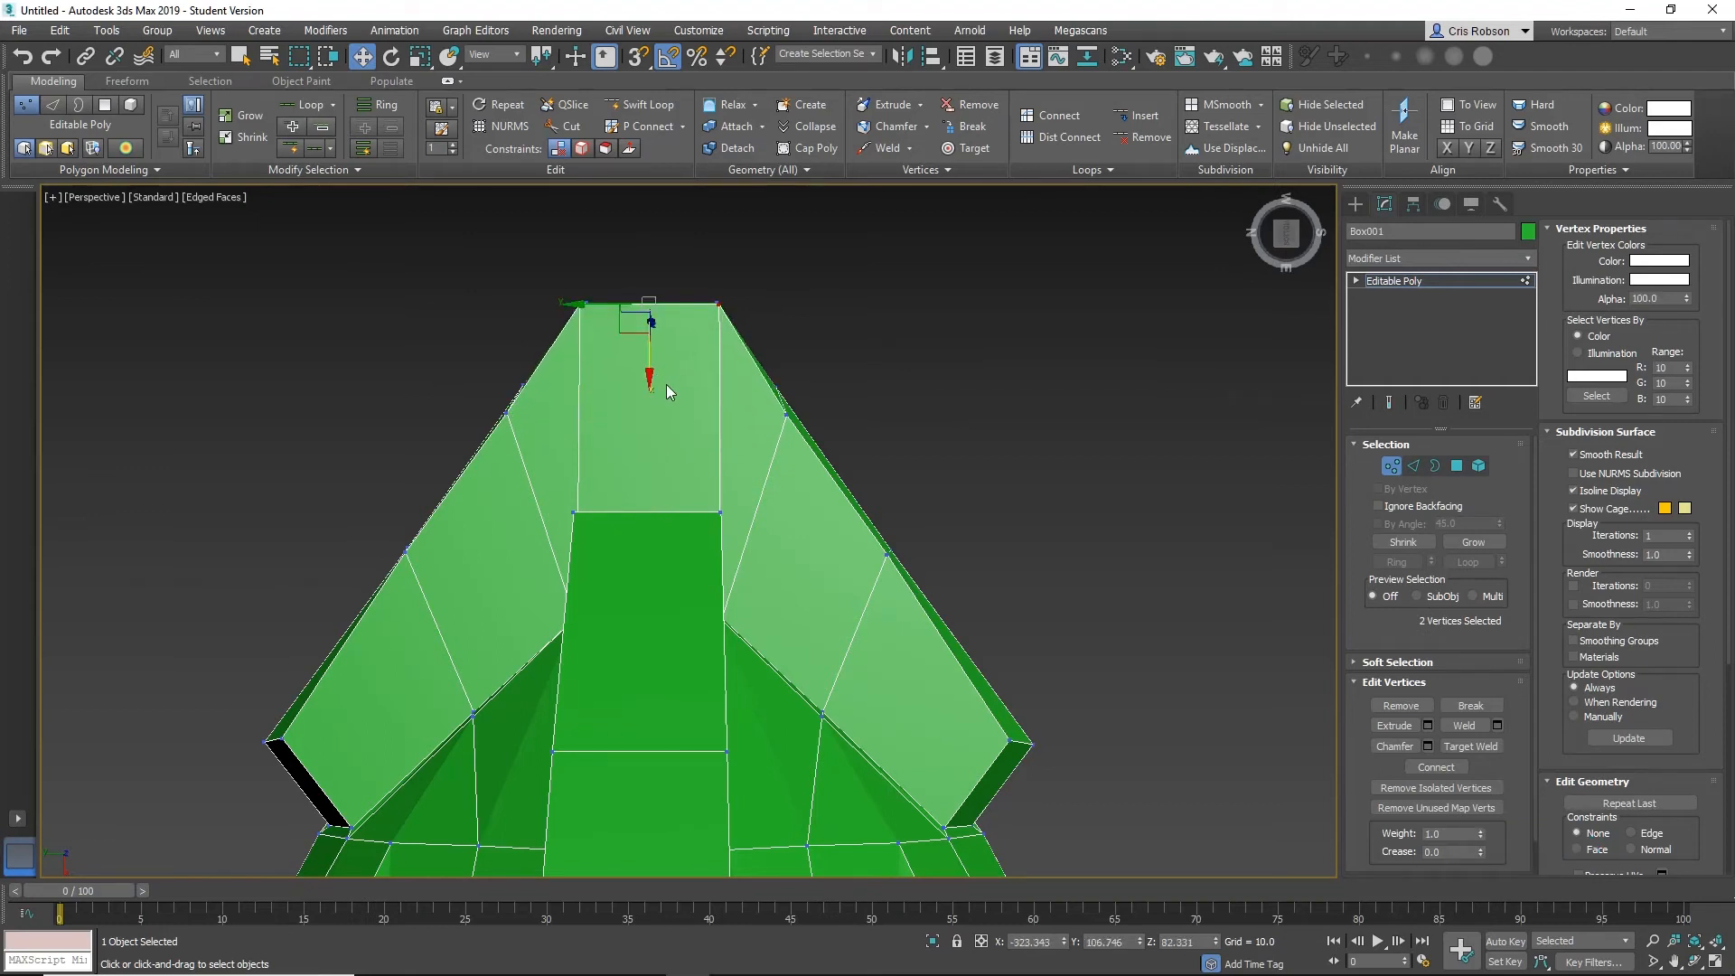
pyautogui.keyDown('alt'); pyautogui.moveTo(664, 392); pyautogui.dragTo(752, 530, button='middle'); pyautogui.keyUp('alt')
pyautogui.scroll(3, 753, 531)
pyautogui.moveTo(608, 486); pyautogui.dragTo(705, 534, button='middle')
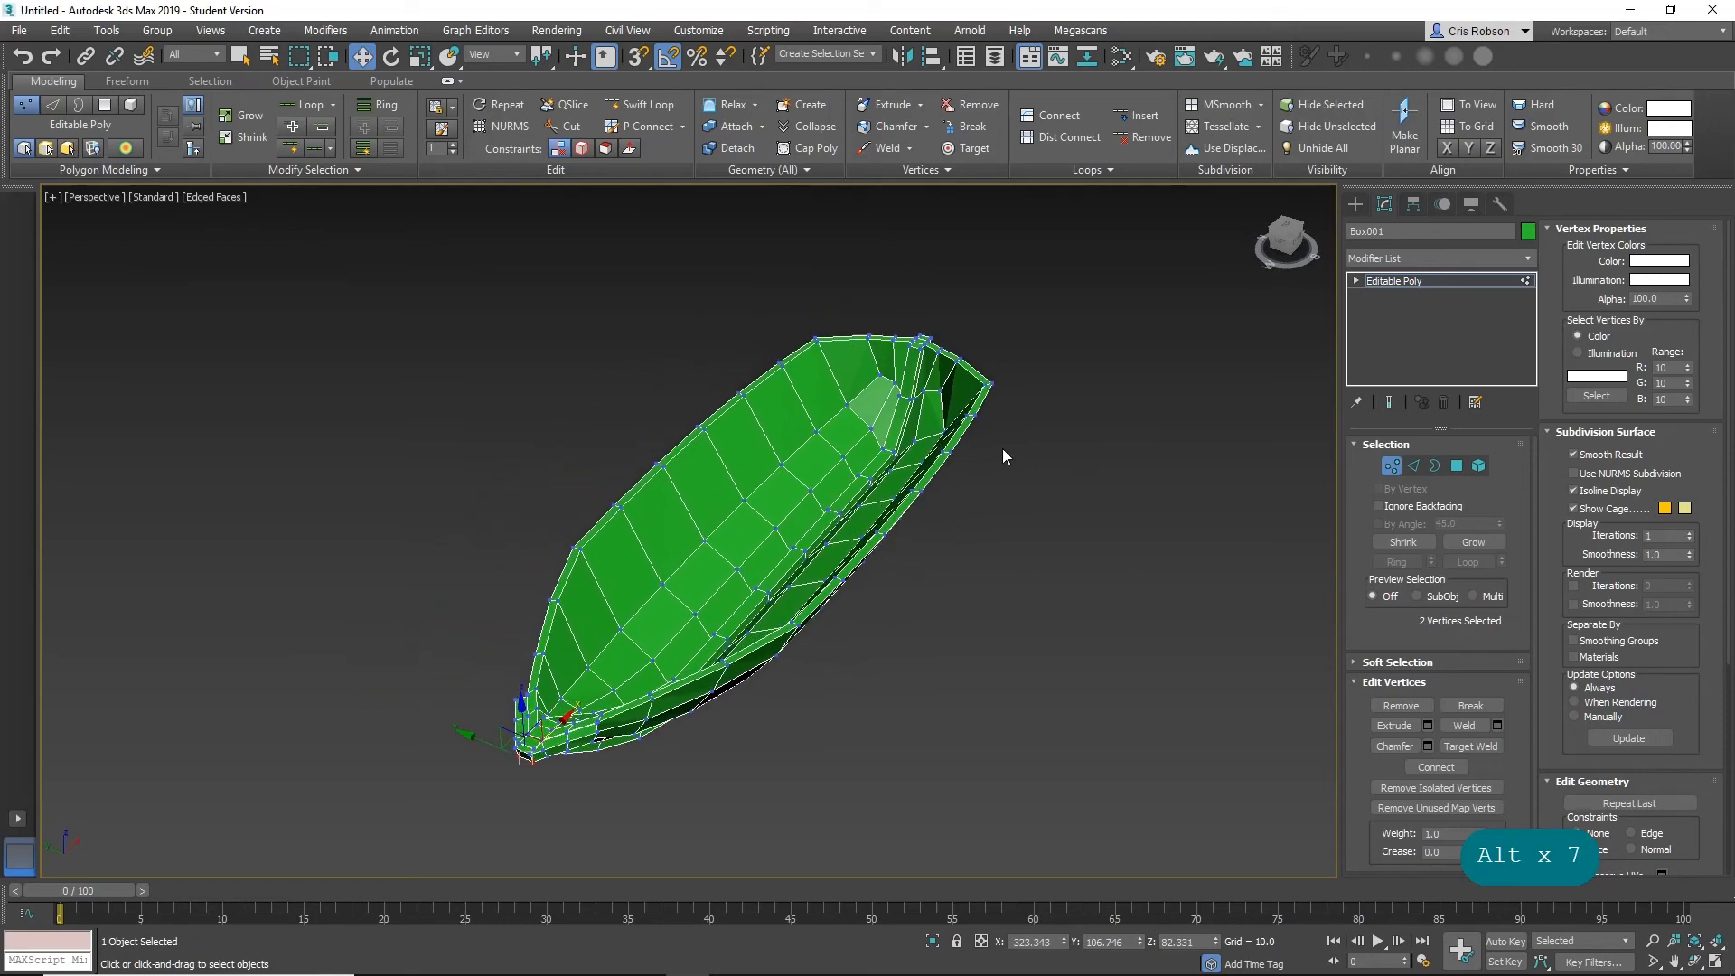
pyautogui.click(1413, 466)
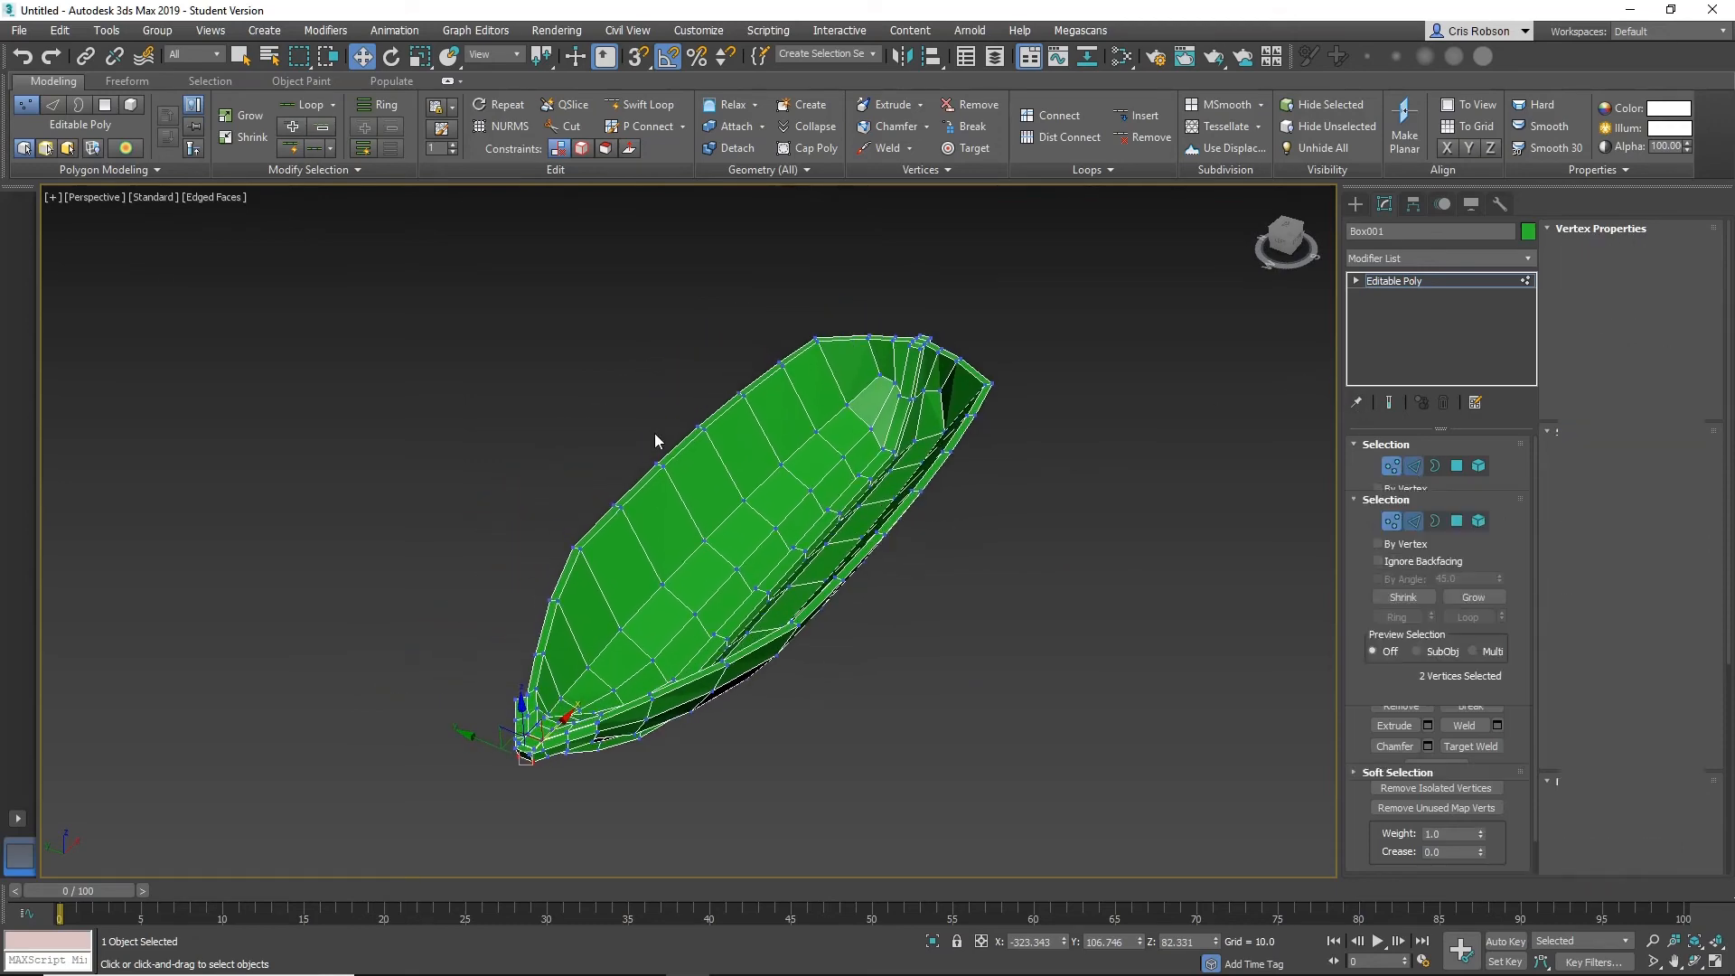
pyautogui.doubleClick(719, 523)
pyautogui.keyDown('alt'); pyautogui.moveTo(683, 525); pyautogui.dragTo(793, 538, button='middle'); pyautogui.keyUp('alt')
pyautogui.keyDown('ctrl'); pyautogui.doubleClick(817, 506); pyautogui.keyUp('ctrl')
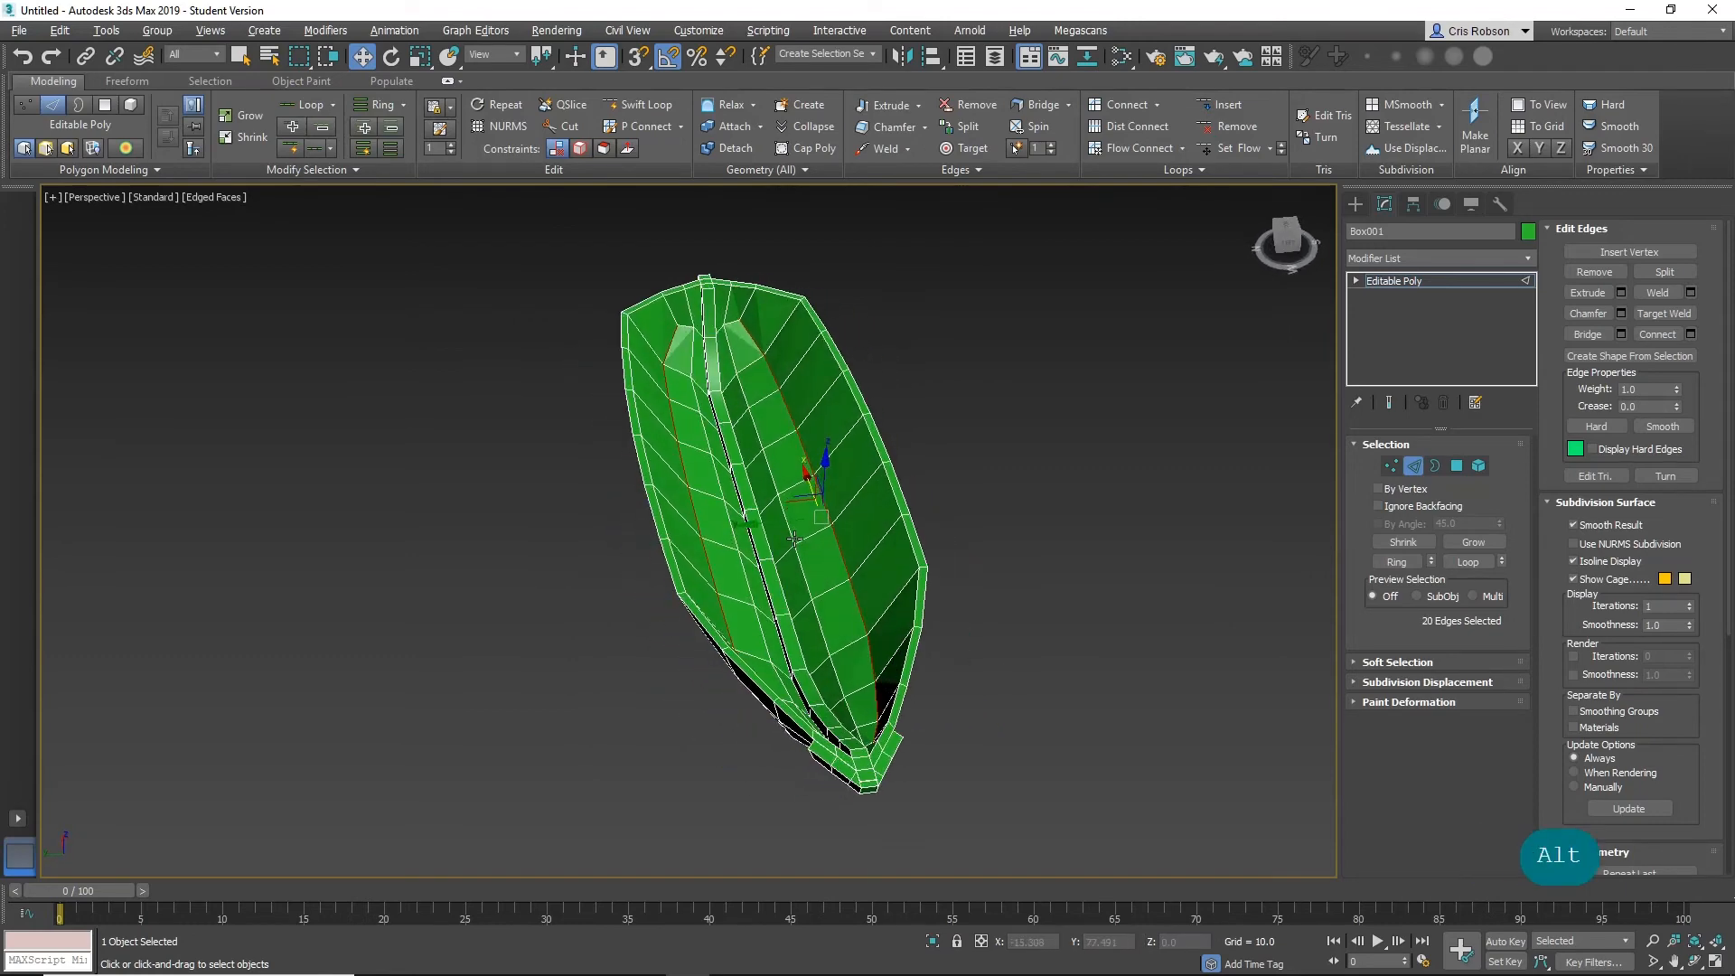
pyautogui.click(1123, 511)
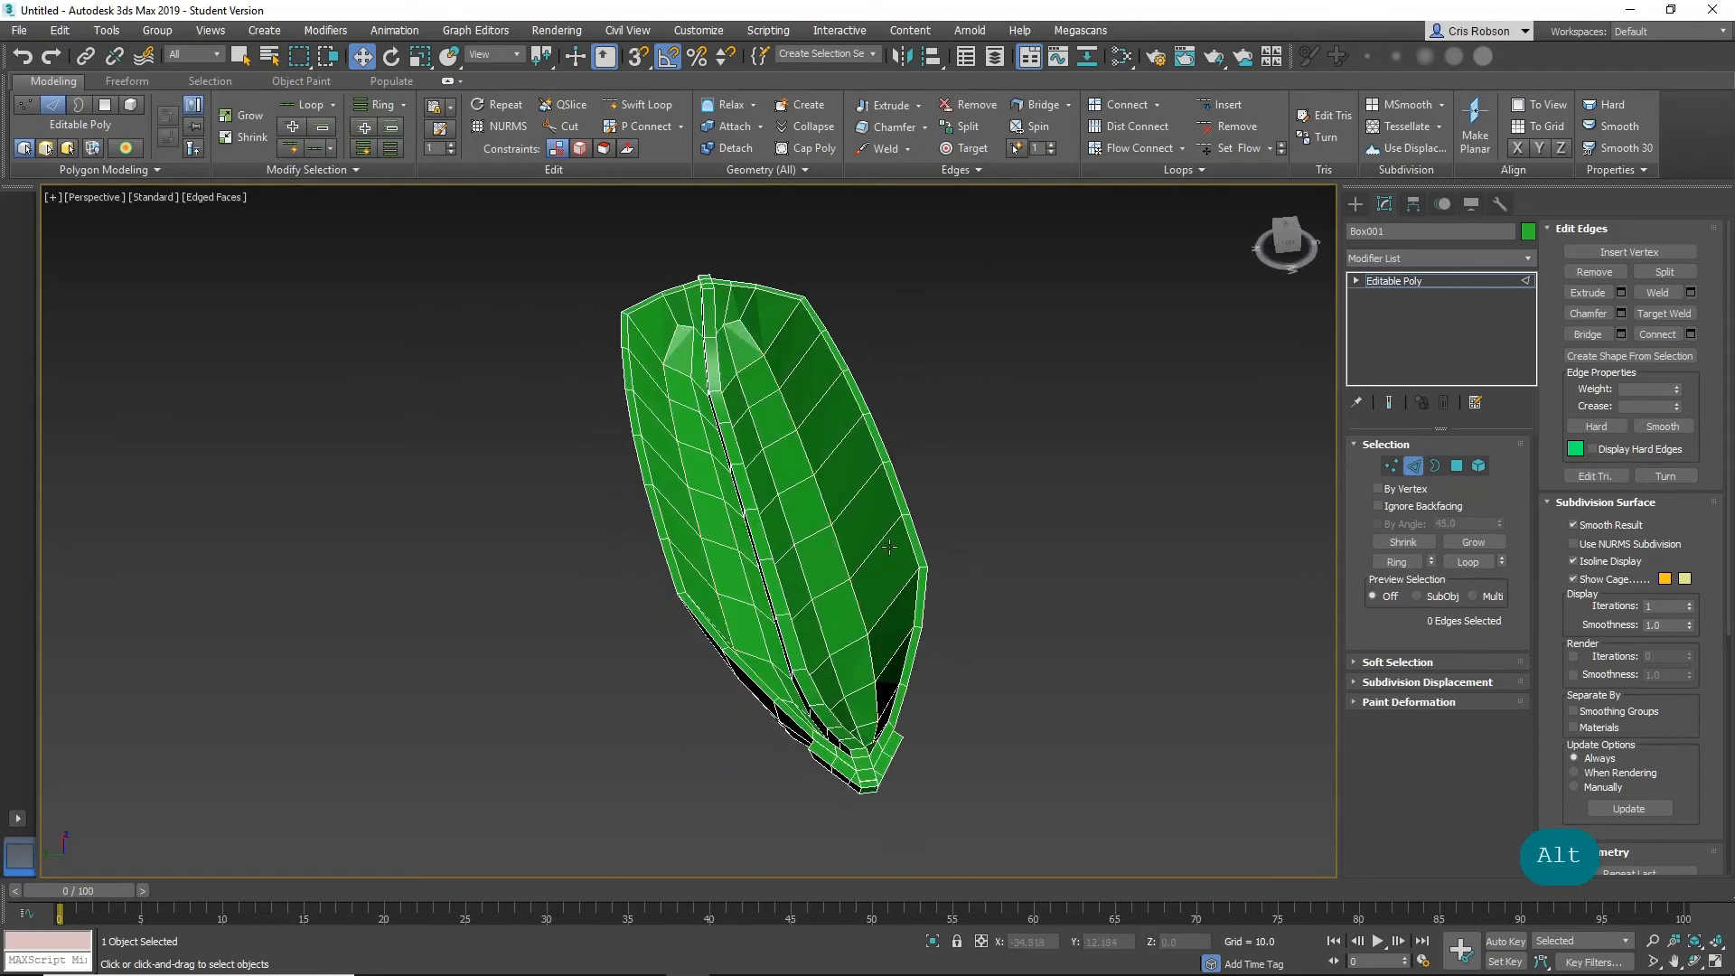
# Select the lengthwise edge loops where the hull floor meets both interior sides and chamfer them freehand into narrow double loops.
pyautogui.click(841, 558)
pyautogui.doubleClick(842, 558)
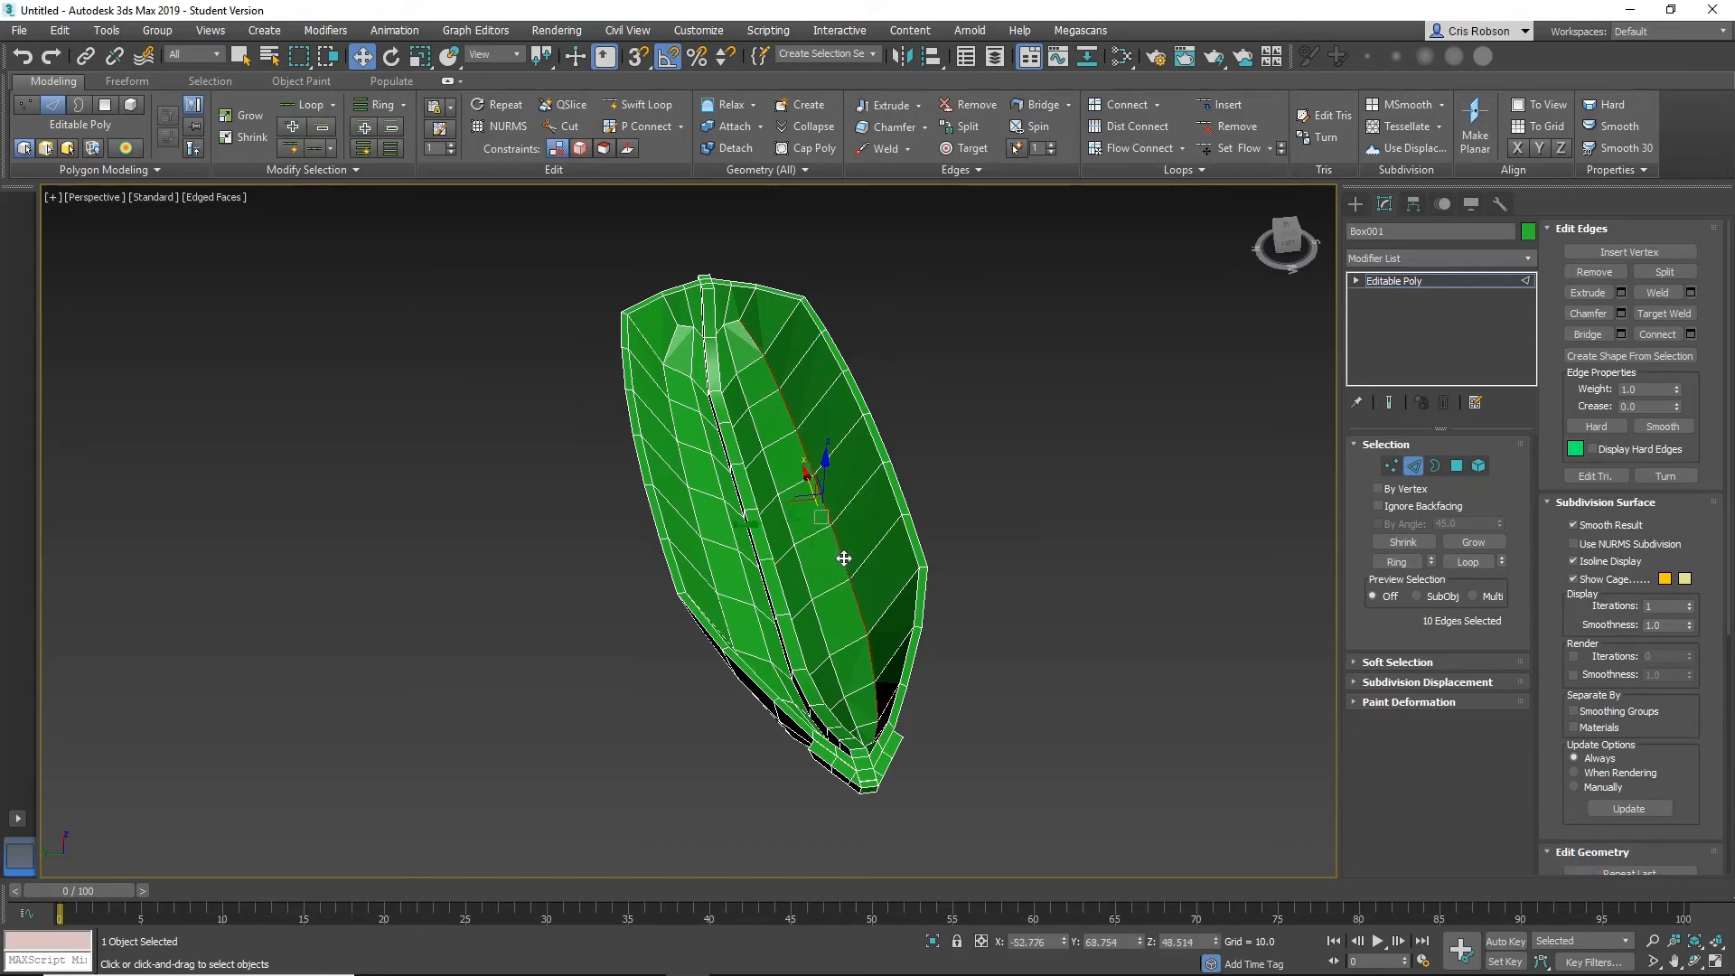
pyautogui.keyDown('alt'); pyautogui.moveTo(844, 558); pyautogui.dragTo(796, 596, button='middle'); pyautogui.keyUp('alt')
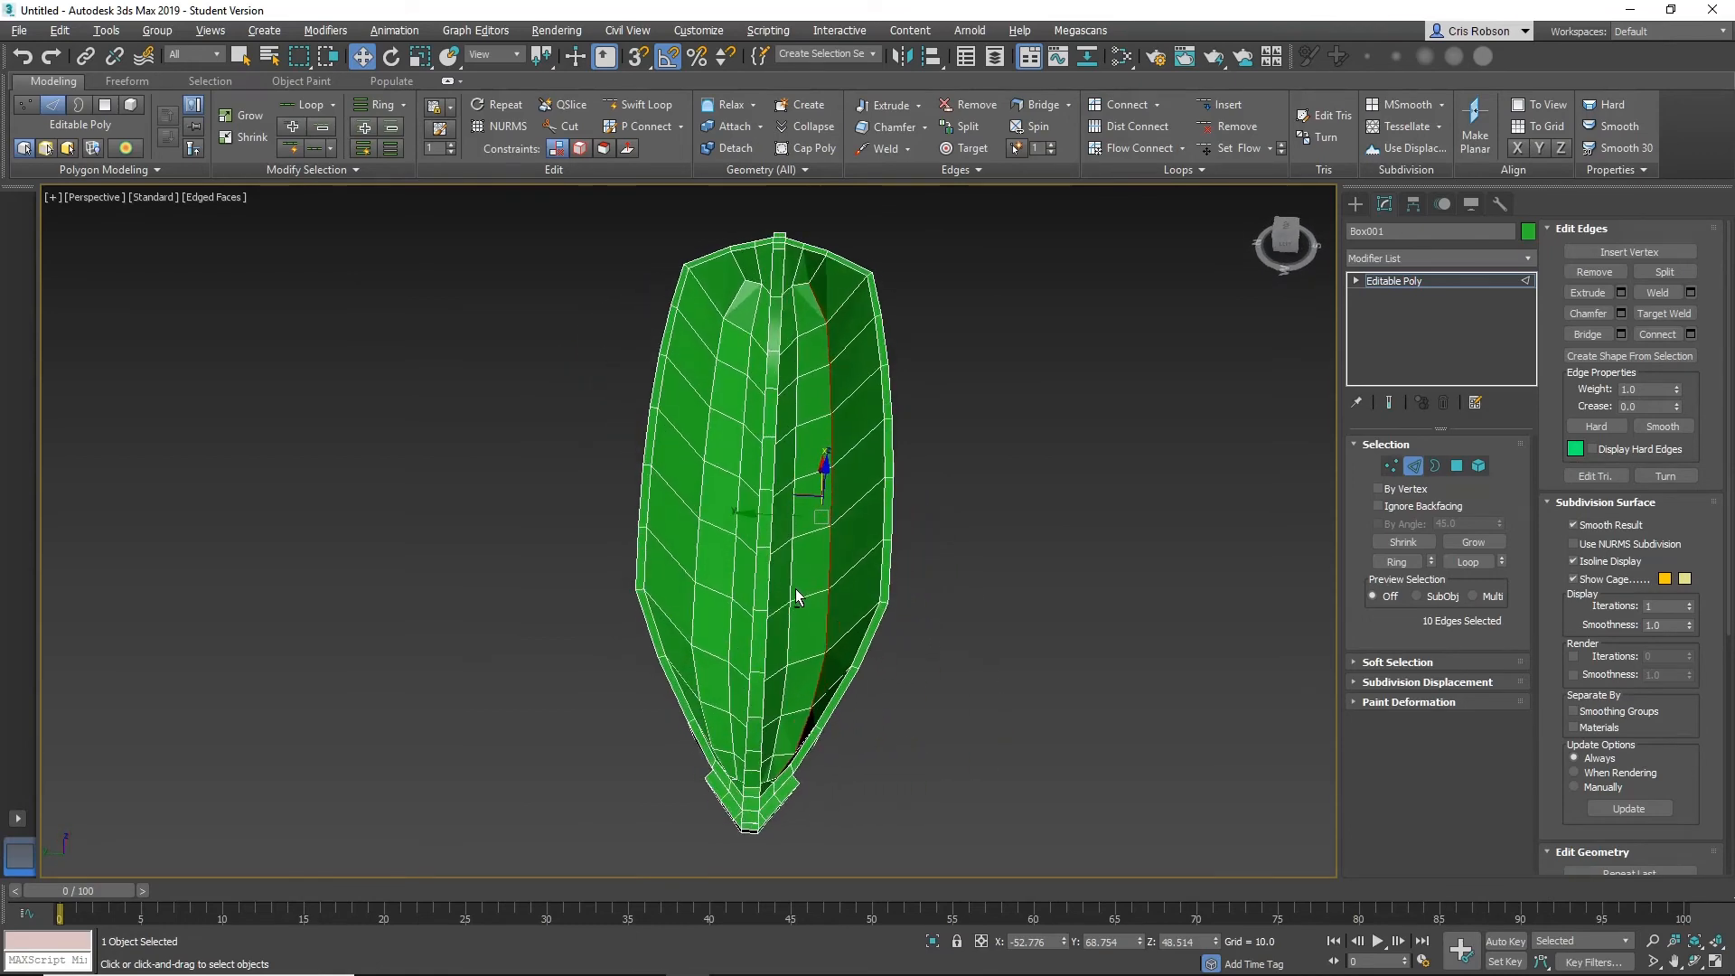
pyautogui.keyDown('ctrl'); pyautogui.doubleClick(696, 567); pyautogui.keyUp('ctrl')
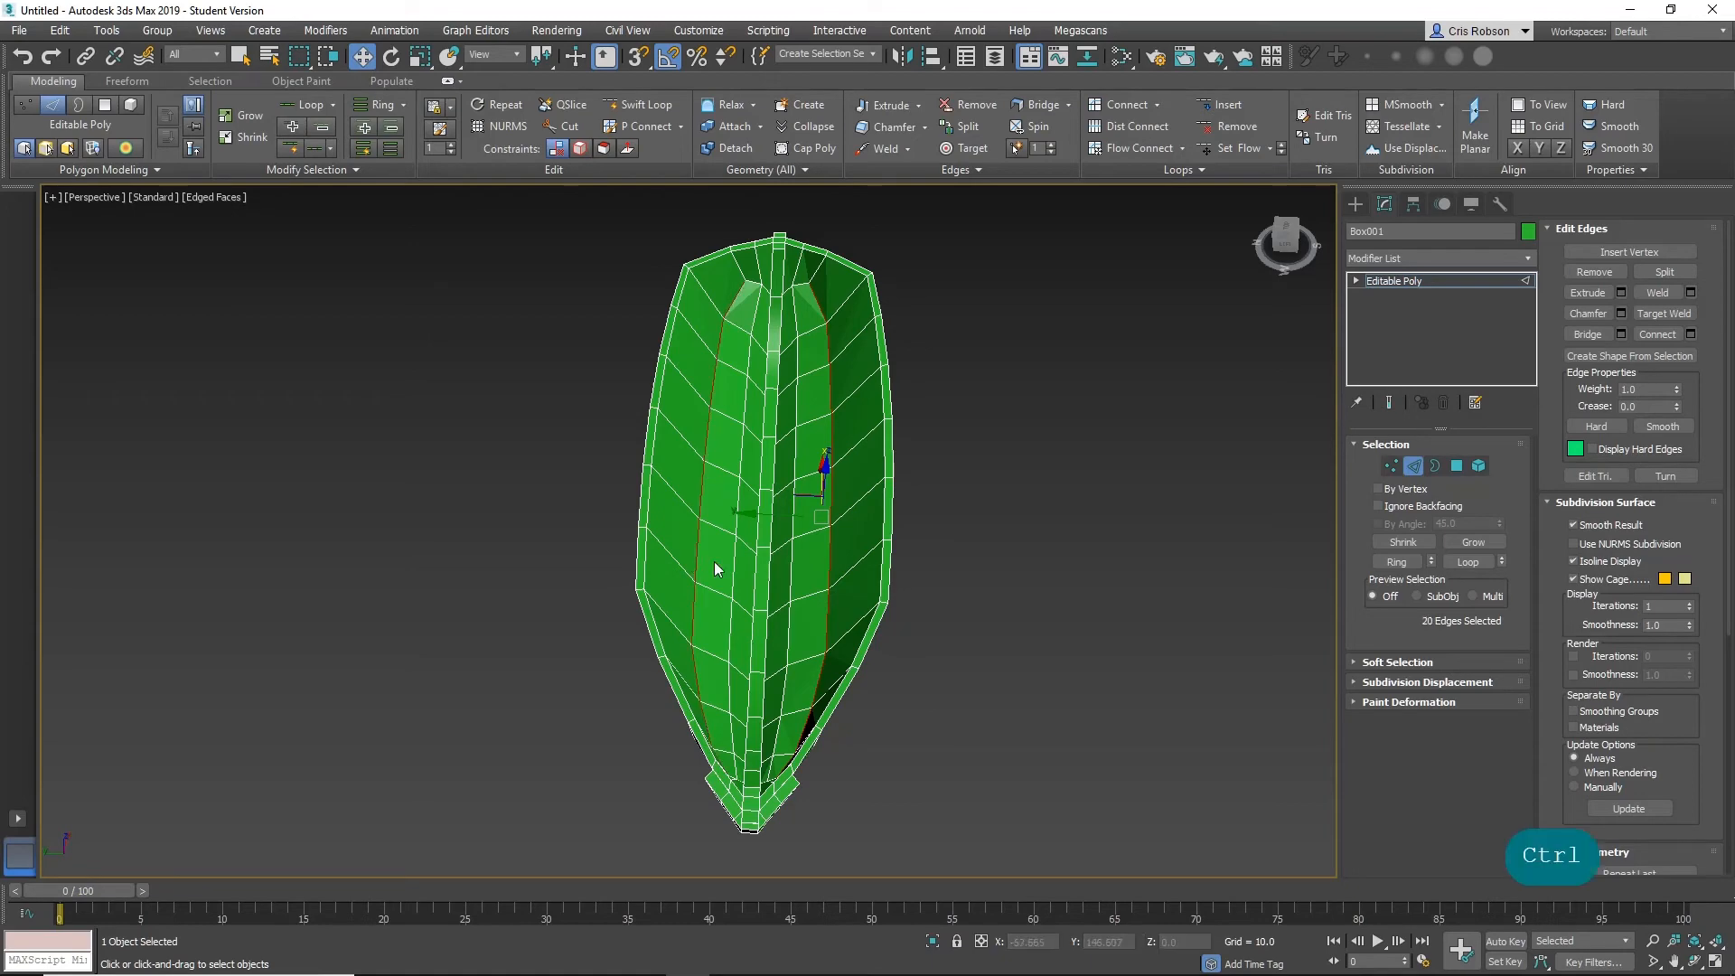
pyautogui.keyDown('alt'); pyautogui.moveTo(717, 573); pyautogui.dragTo(801, 534, button='middle'); pyautogui.keyUp('alt')
pyautogui.scroll(3, 827, 536)
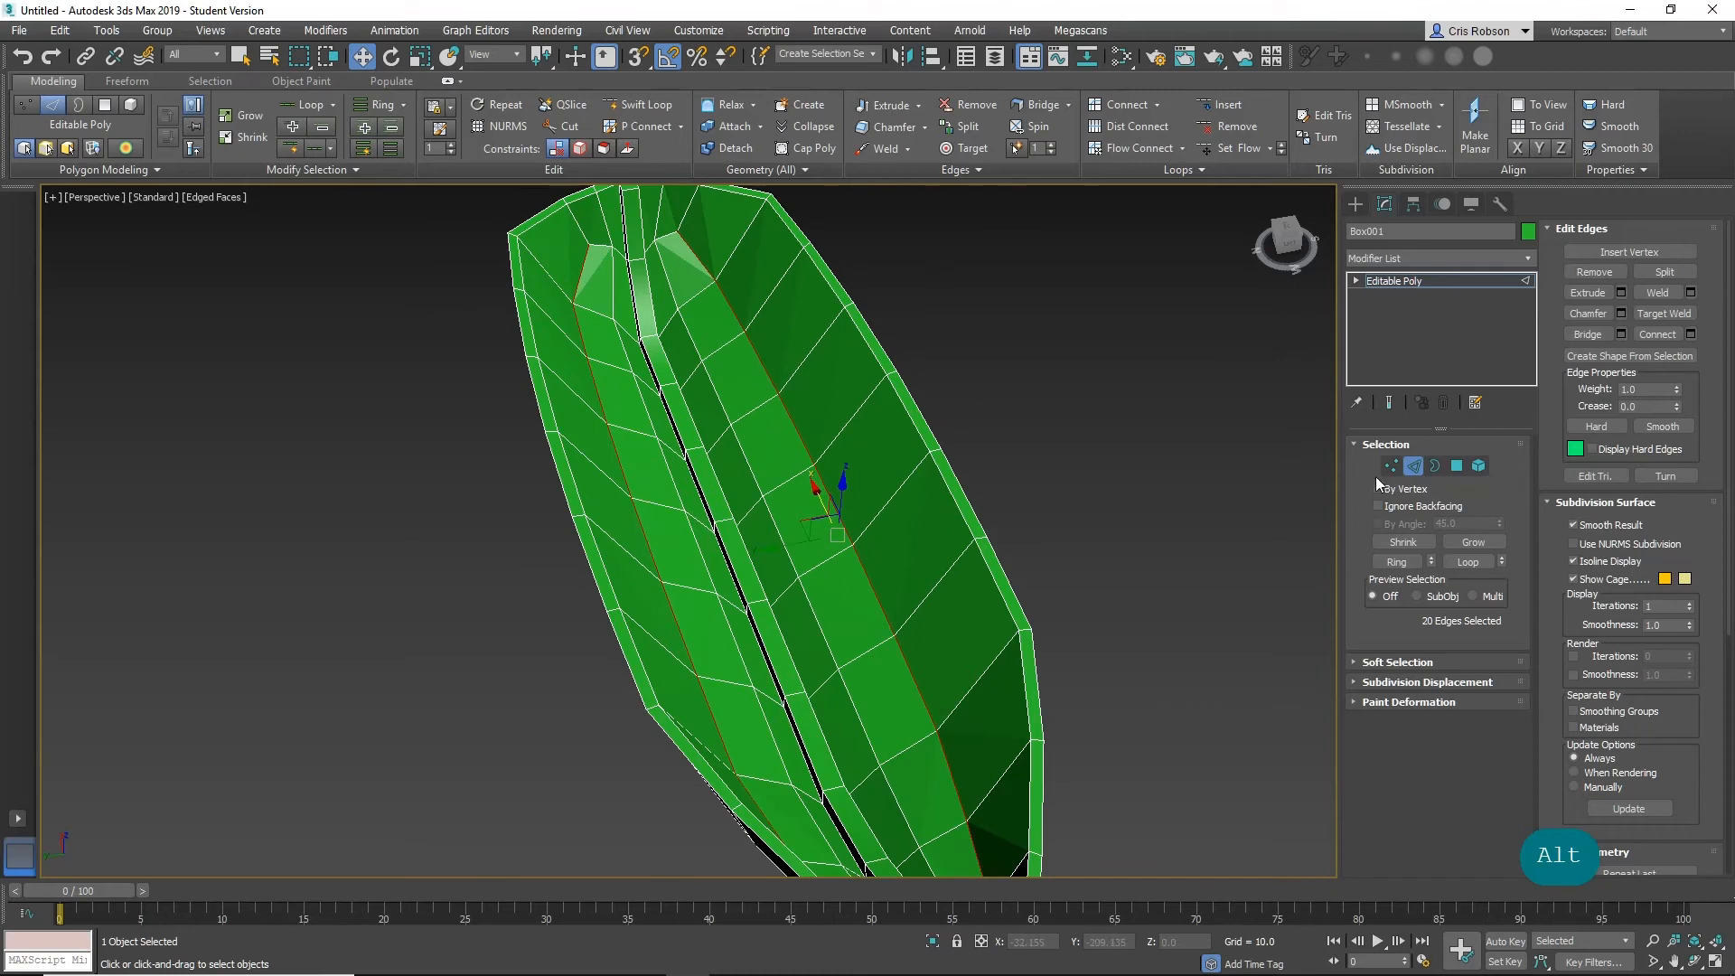
pyautogui.click(1598, 315)
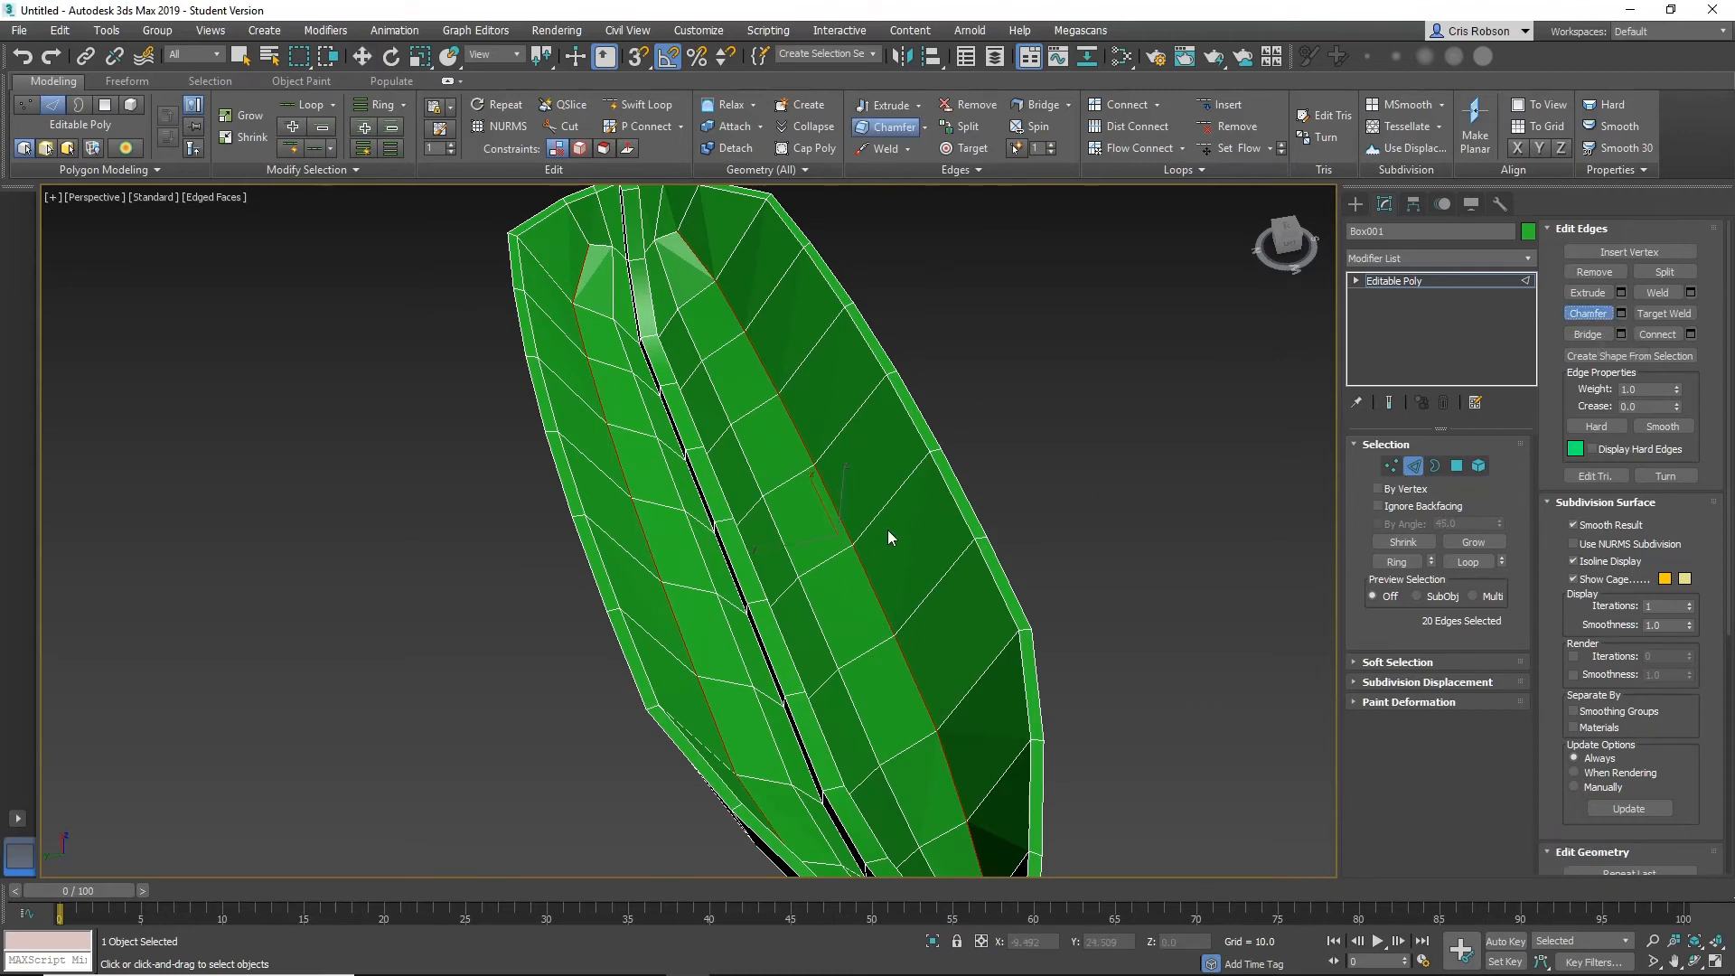
pyautogui.moveTo(872, 593); pyautogui.dragTo(901, 554)
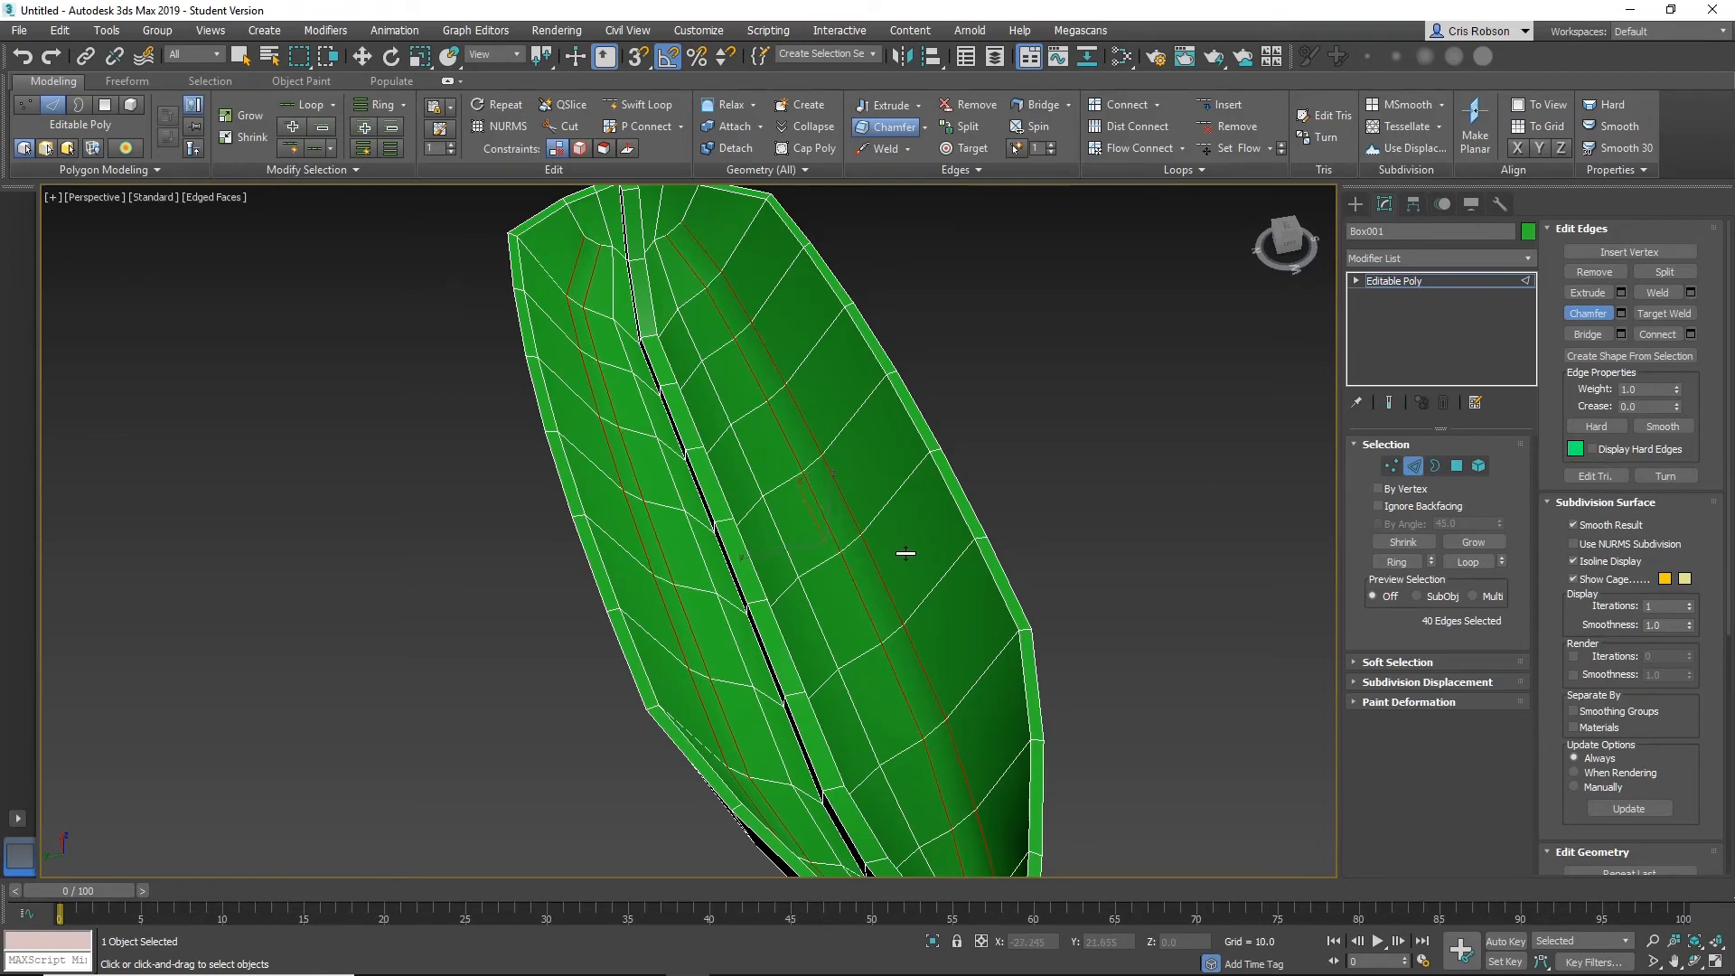
pyautogui.moveTo(1228, 716)
pyautogui.keyDown('alt'); pyautogui.mouseDown(button='middle')
pyautogui.moveTo(1151, 650)
pyautogui.moveTo(1109, 540)
pyautogui.moveTo(1196, 530)
pyautogui.moveTo(1250, 581)
pyautogui.moveTo(1243, 717)
pyautogui.moveTo(1227, 707)
pyautogui.mouseUp(button='middle'); pyautogui.keyUp('alt')
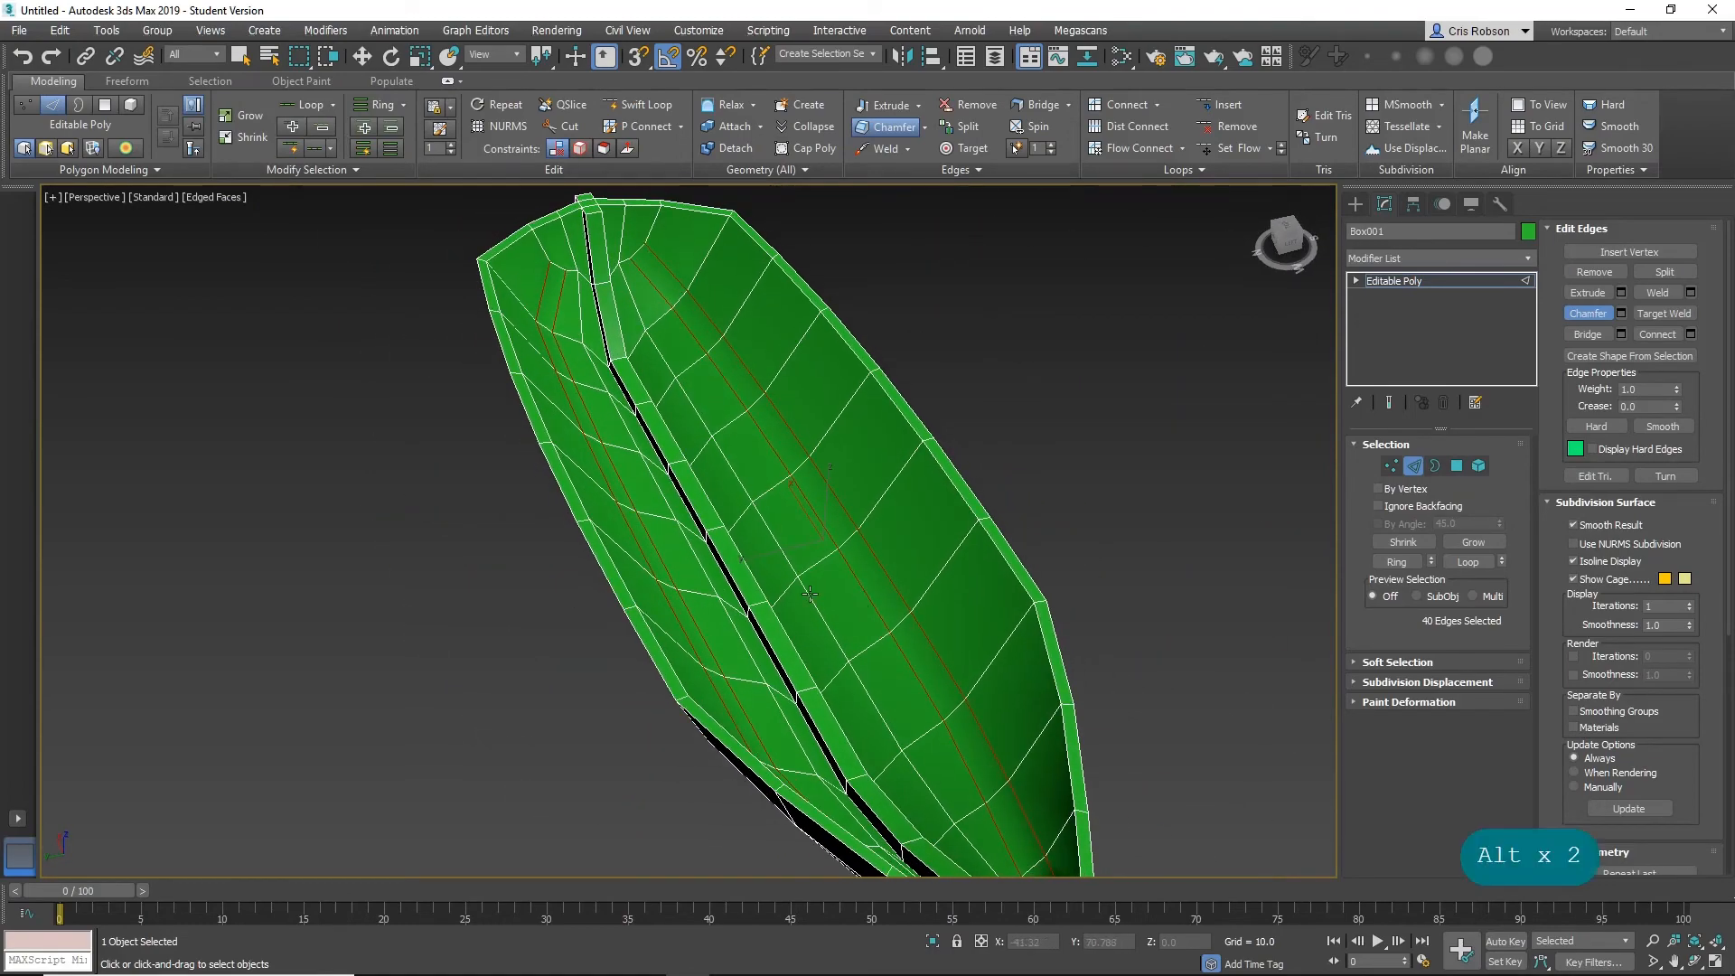
pyautogui.keyDown('alt'); pyautogui.moveTo(805, 593); pyautogui.dragTo(787, 583, button='middle'); pyautogui.keyUp('alt')
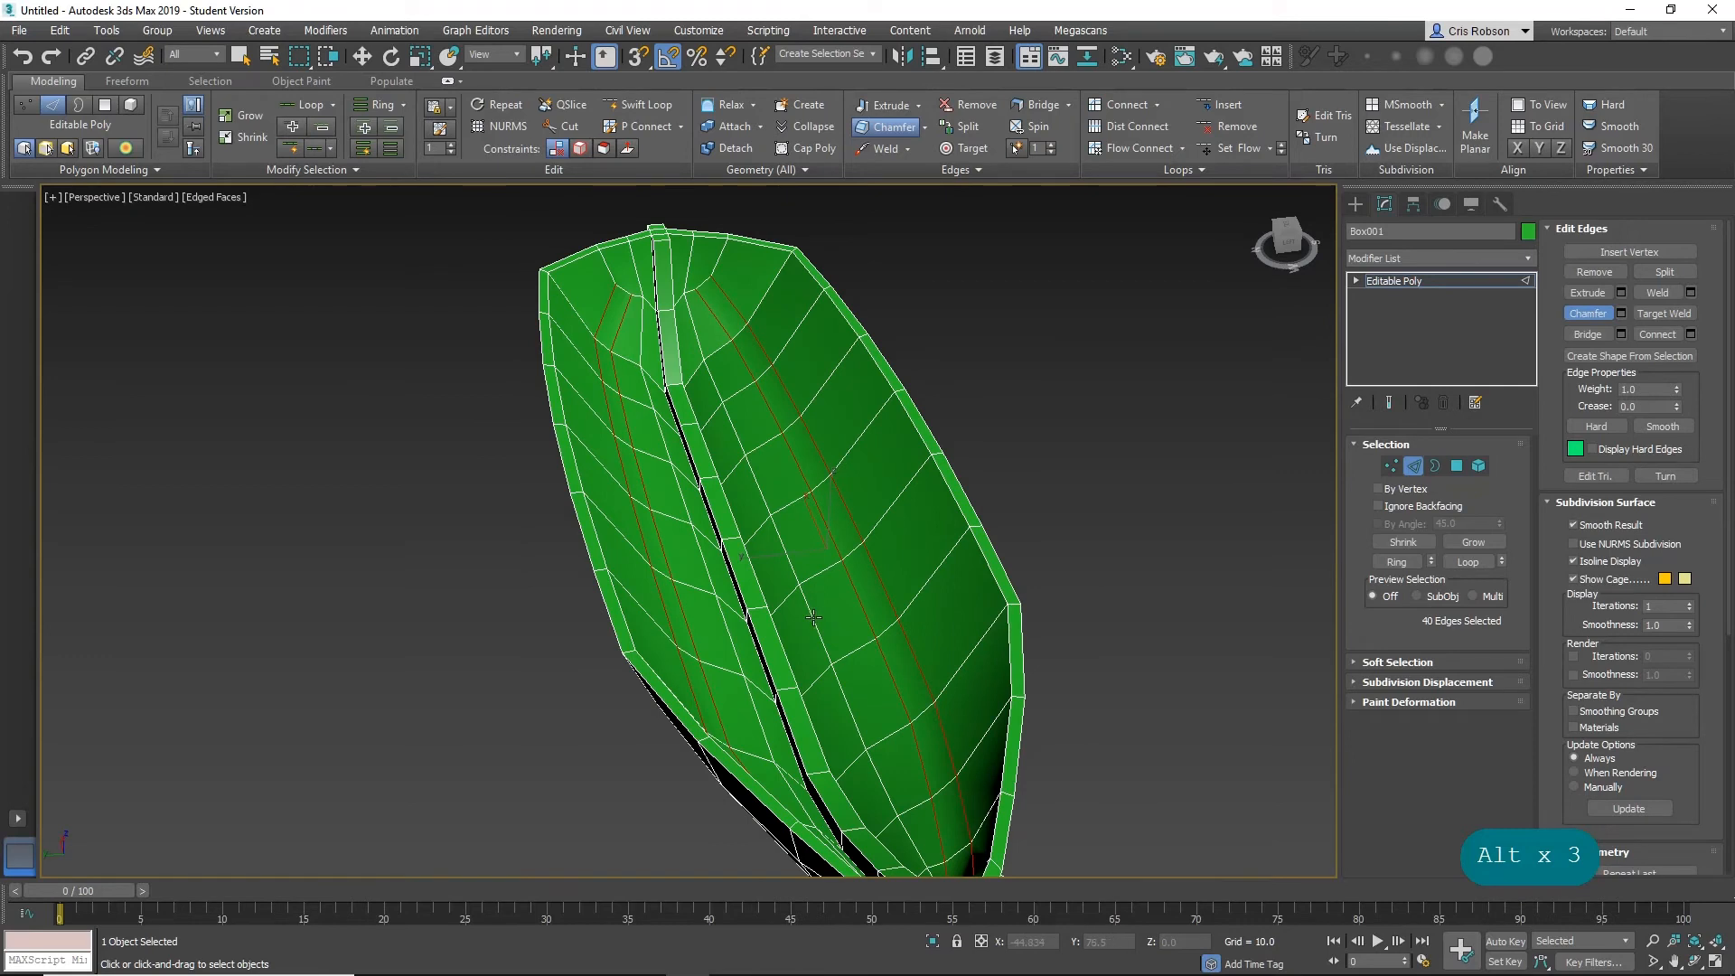
# Select the interior lengthwise edge loops nearest the keel strip on both sides and chamfer them freehand into narrow double loops.
pyautogui.click(813, 617)
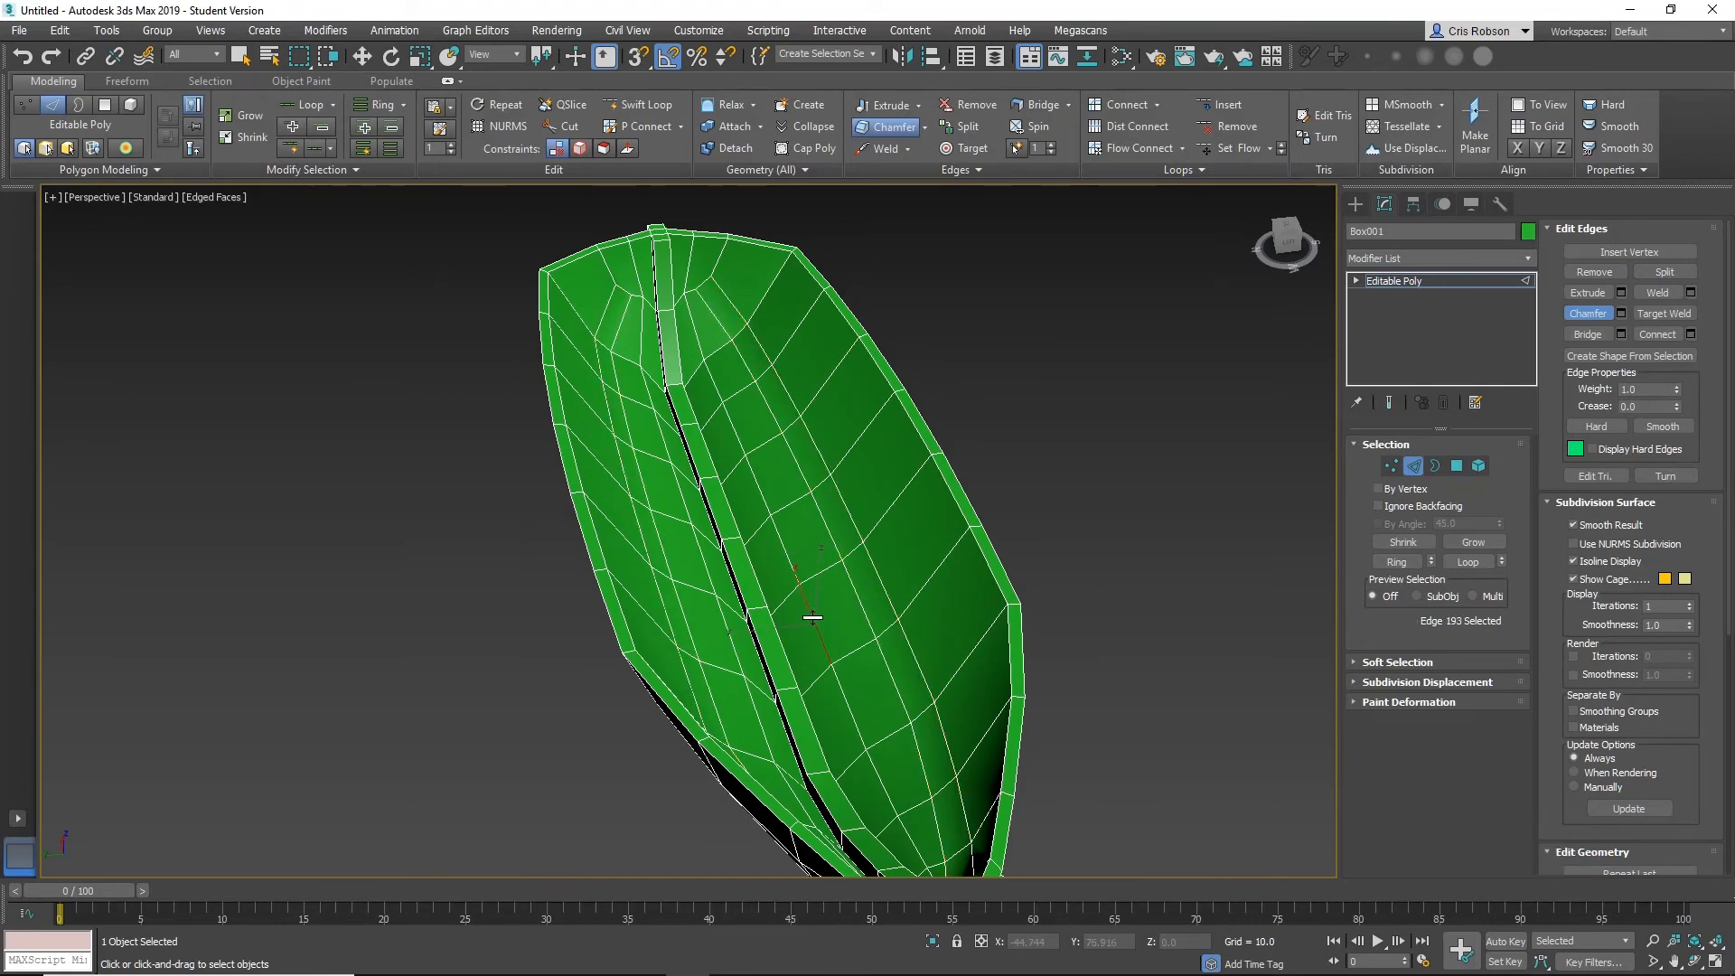
pyautogui.press('w')
pyautogui.click(1121, 412)
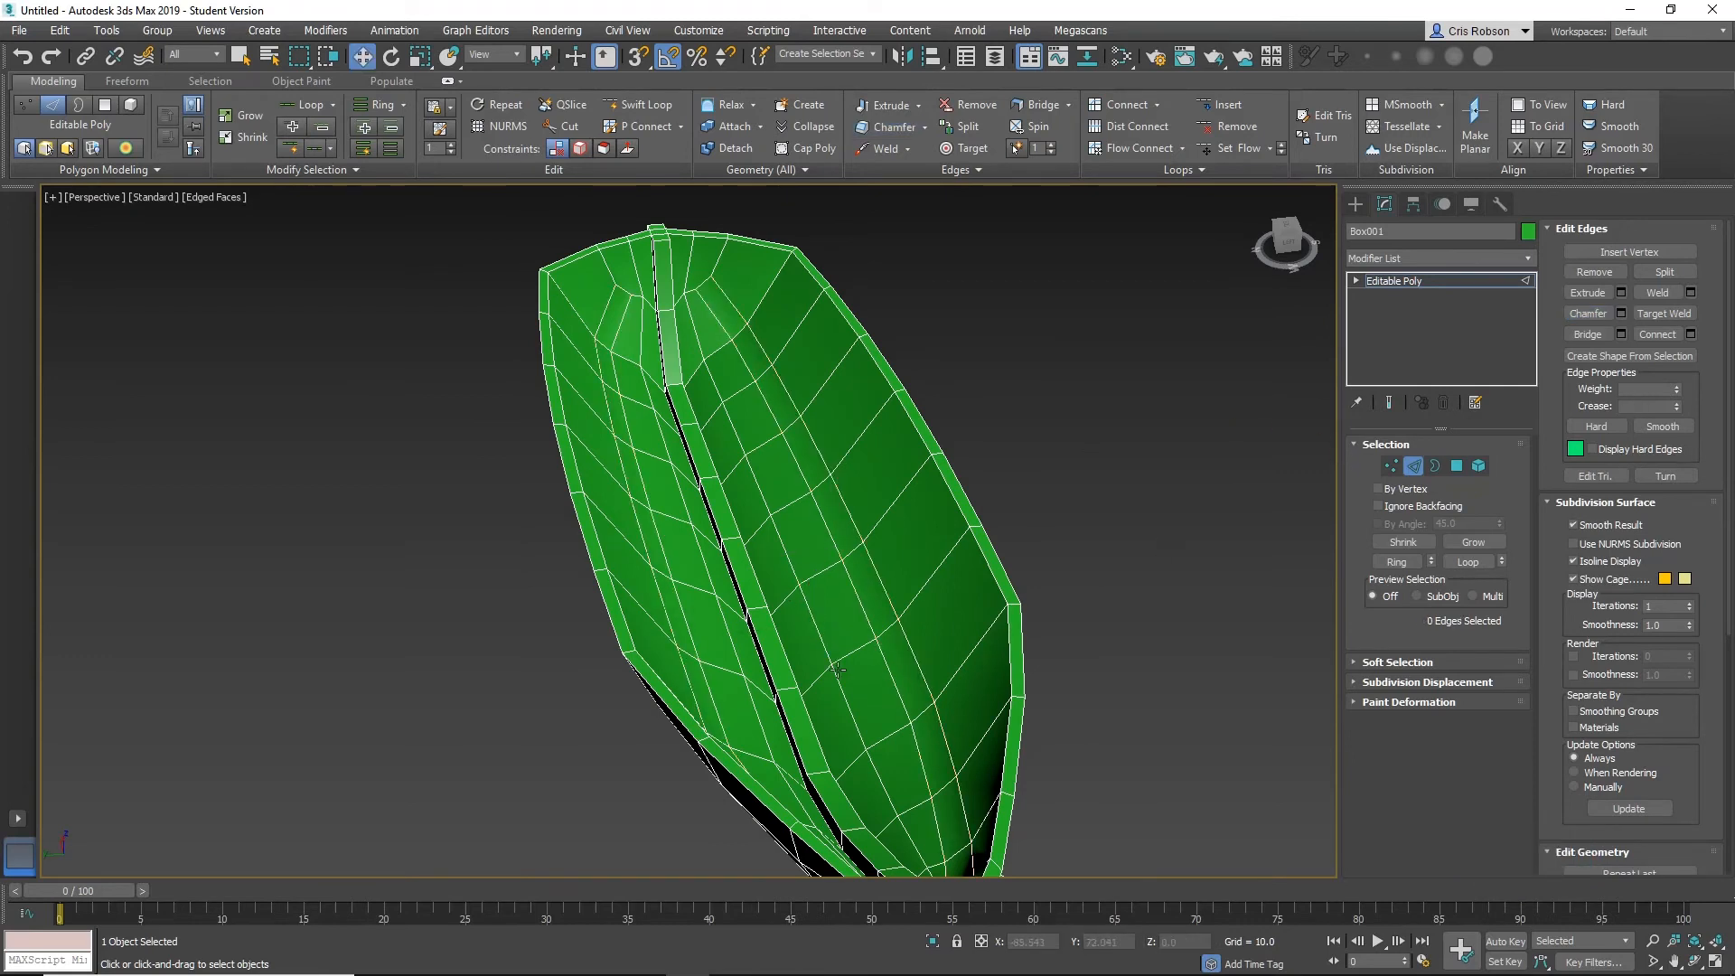
pyautogui.doubleClick(820, 642)
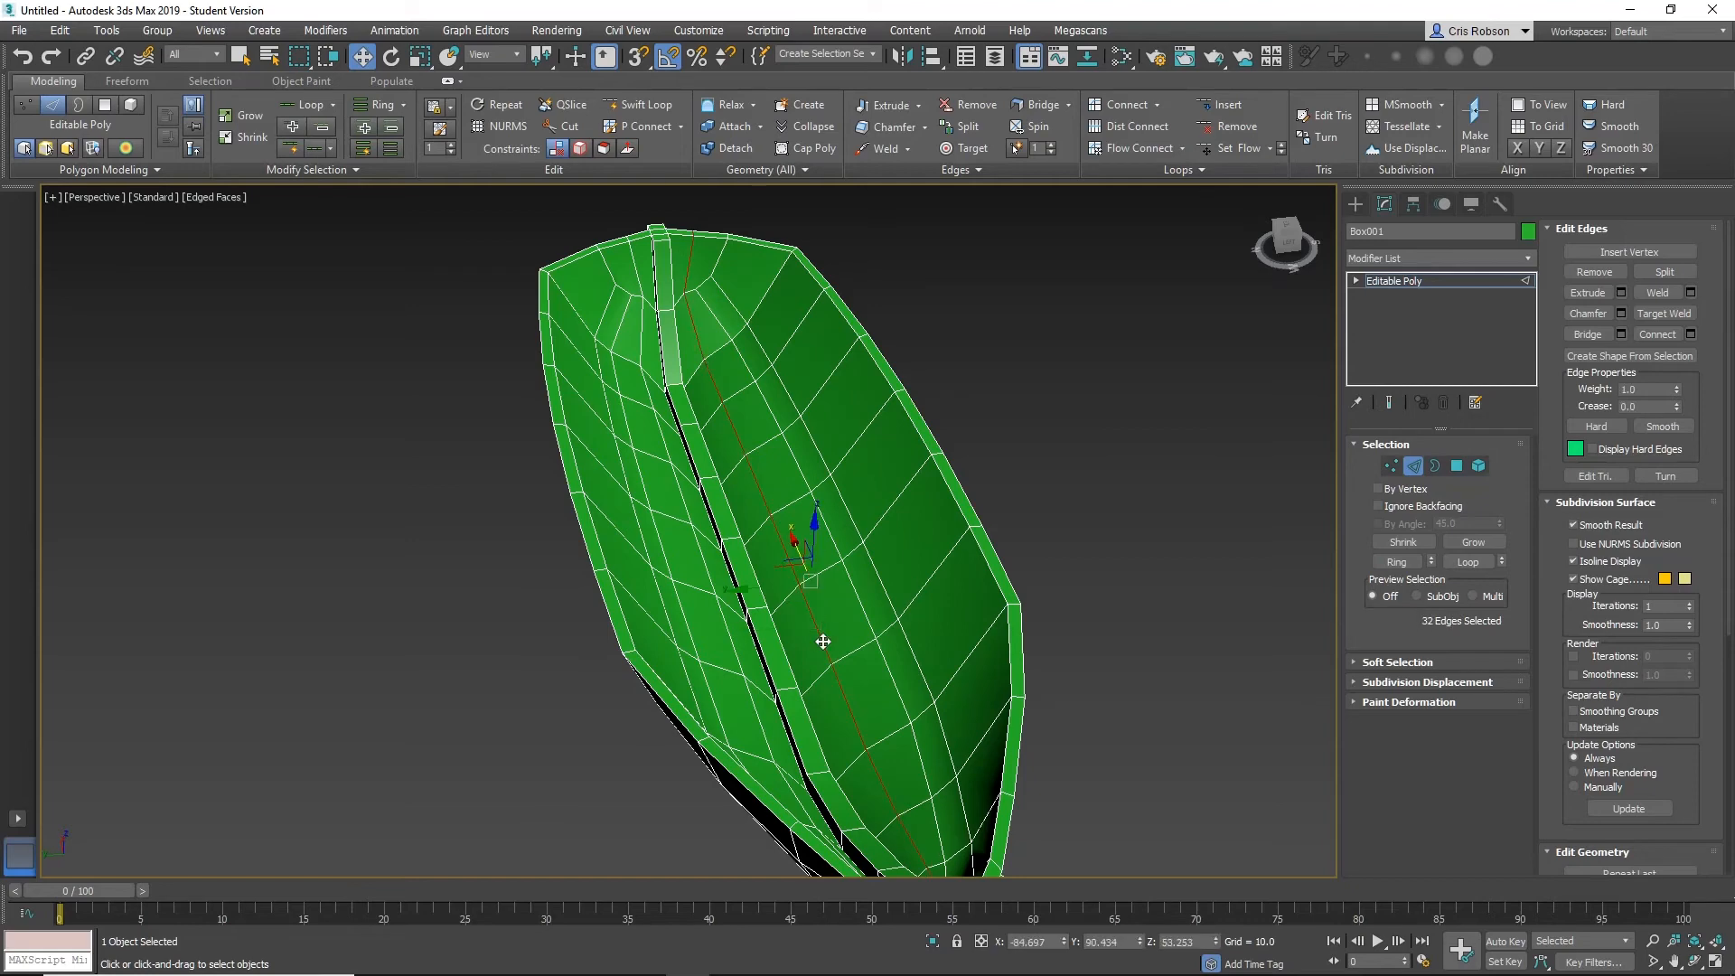
pyautogui.keyDown('alt'); pyautogui.moveTo(795, 652); pyautogui.dragTo(737, 663, button='middle'); pyautogui.keyUp('alt')
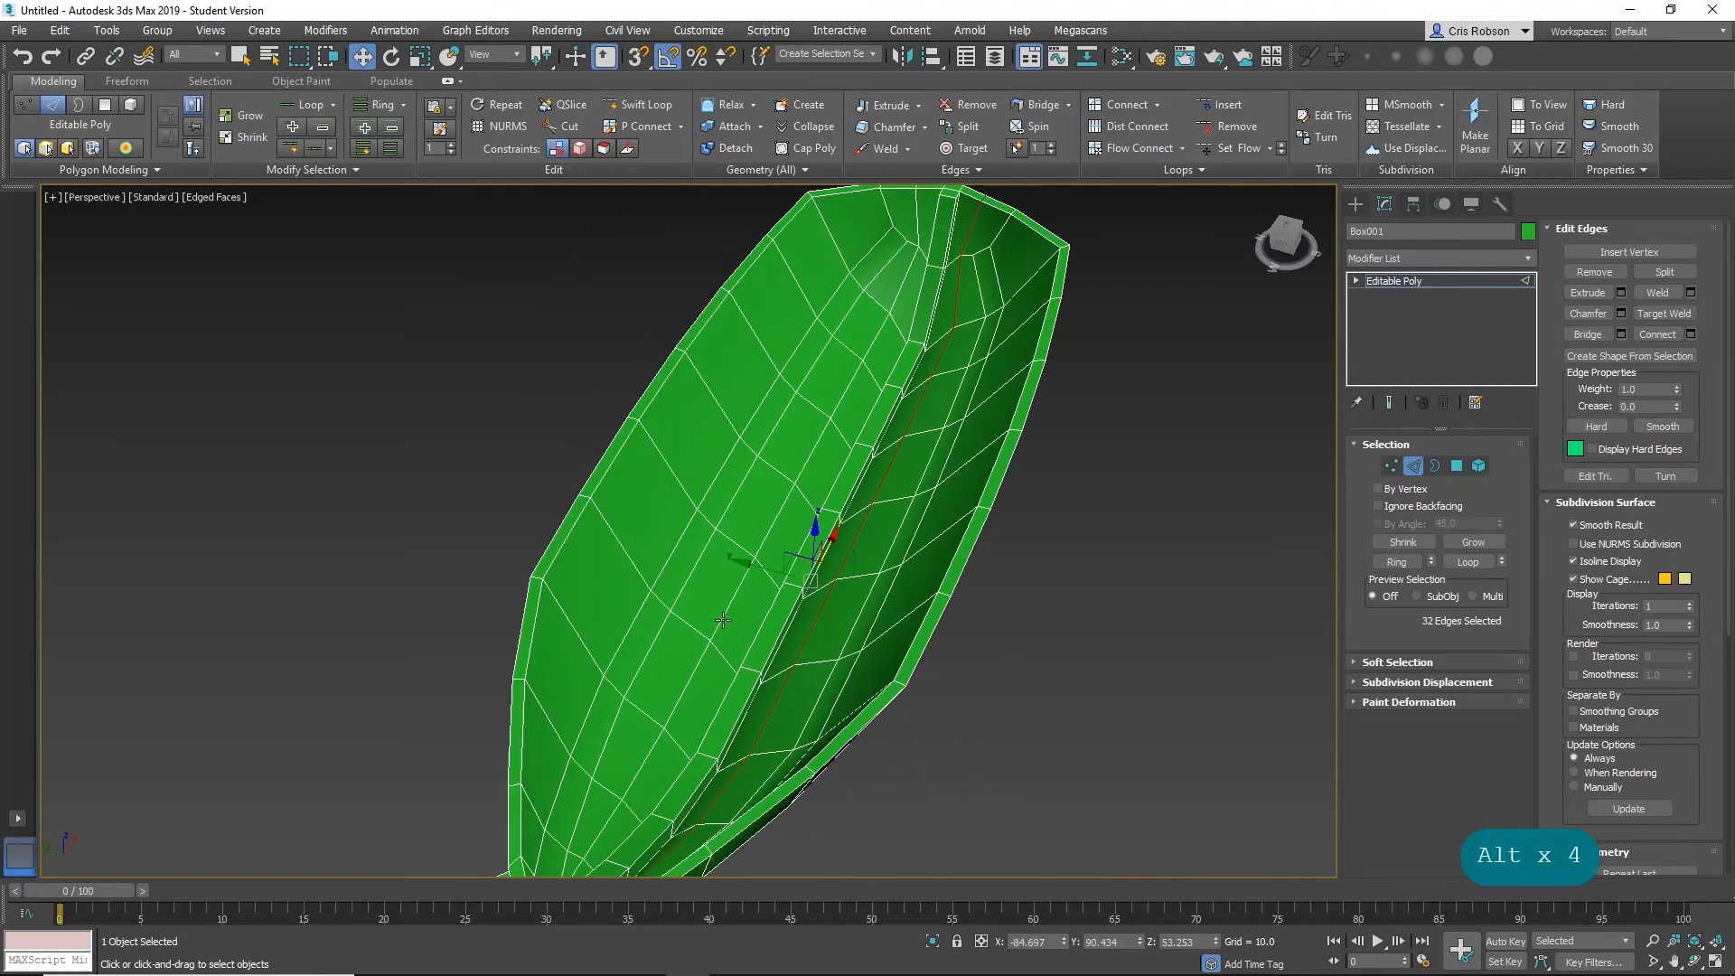
pyautogui.keyDown('ctrl'); pyautogui.doubleClick(722, 620); pyautogui.keyUp('ctrl')
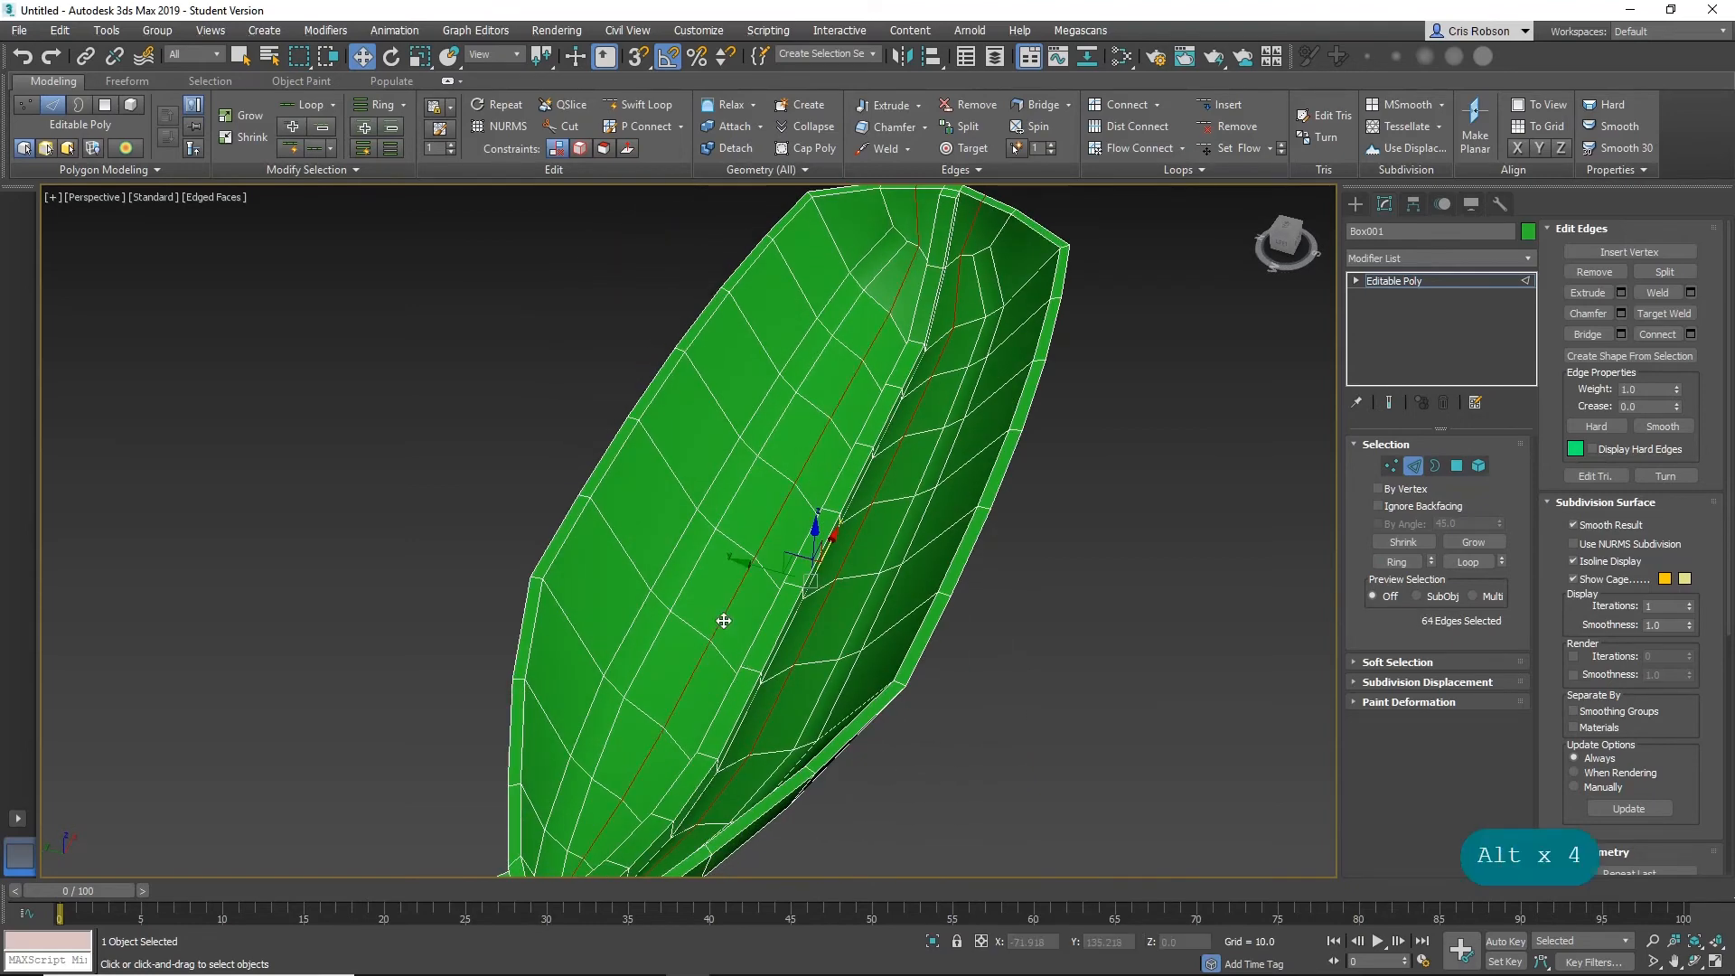
pyautogui.click(1588, 314)
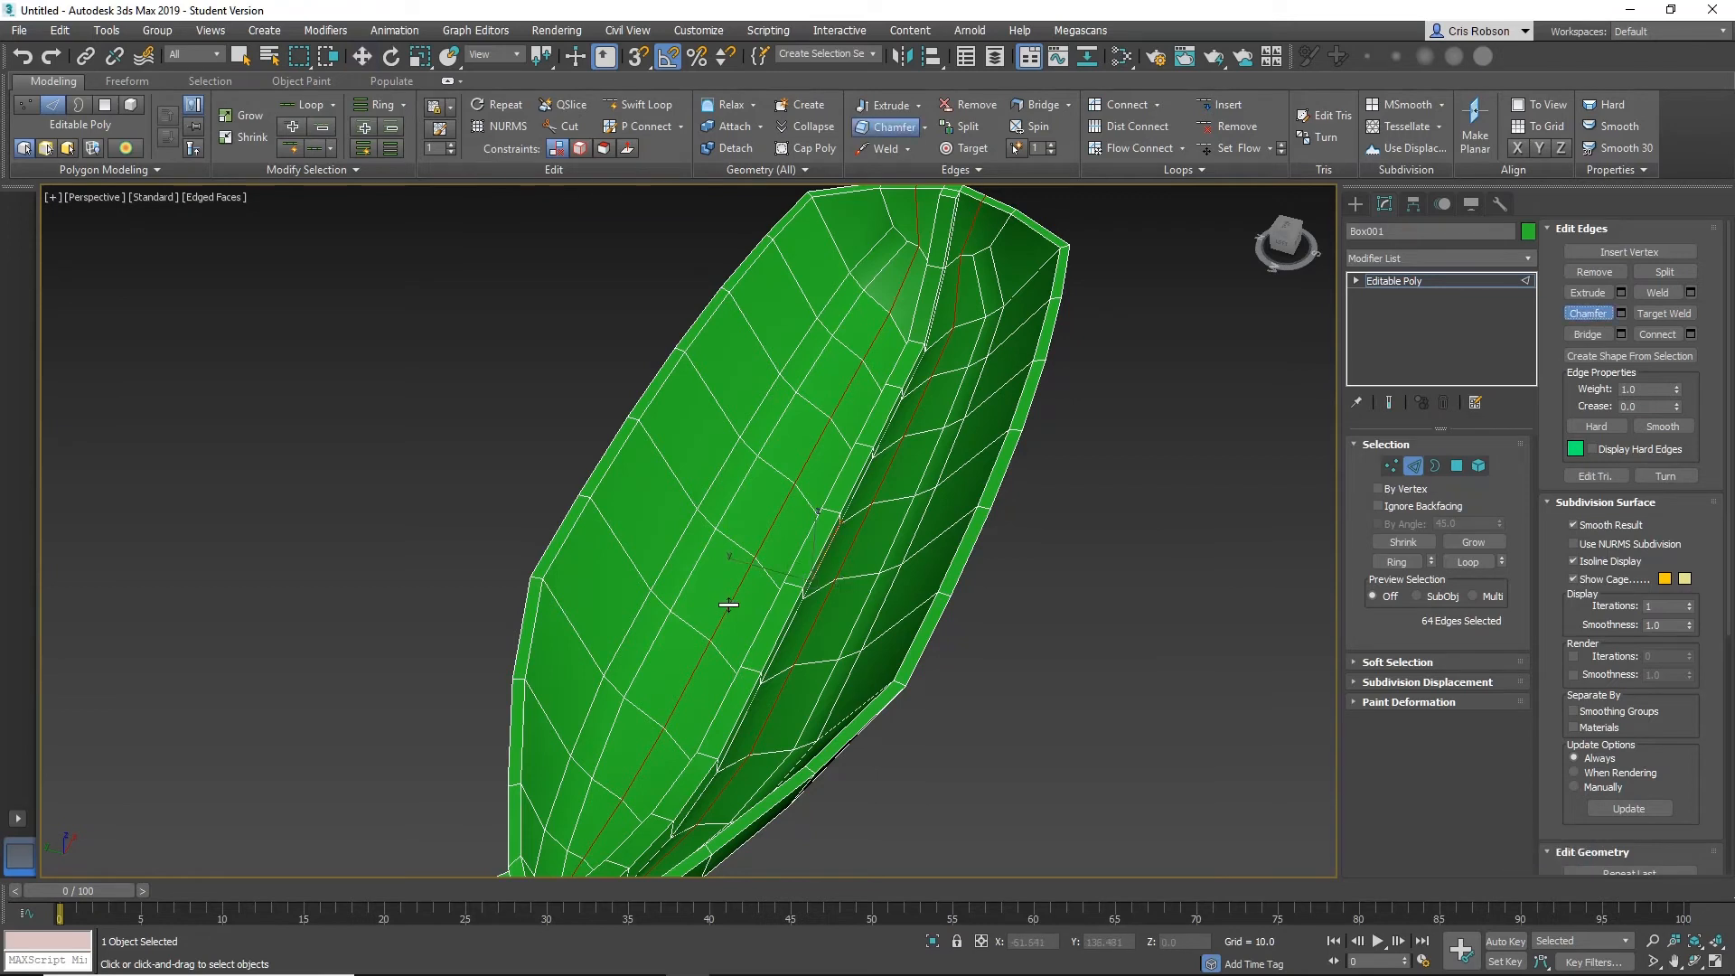
pyautogui.moveTo(728, 601); pyautogui.dragTo(728, 568)
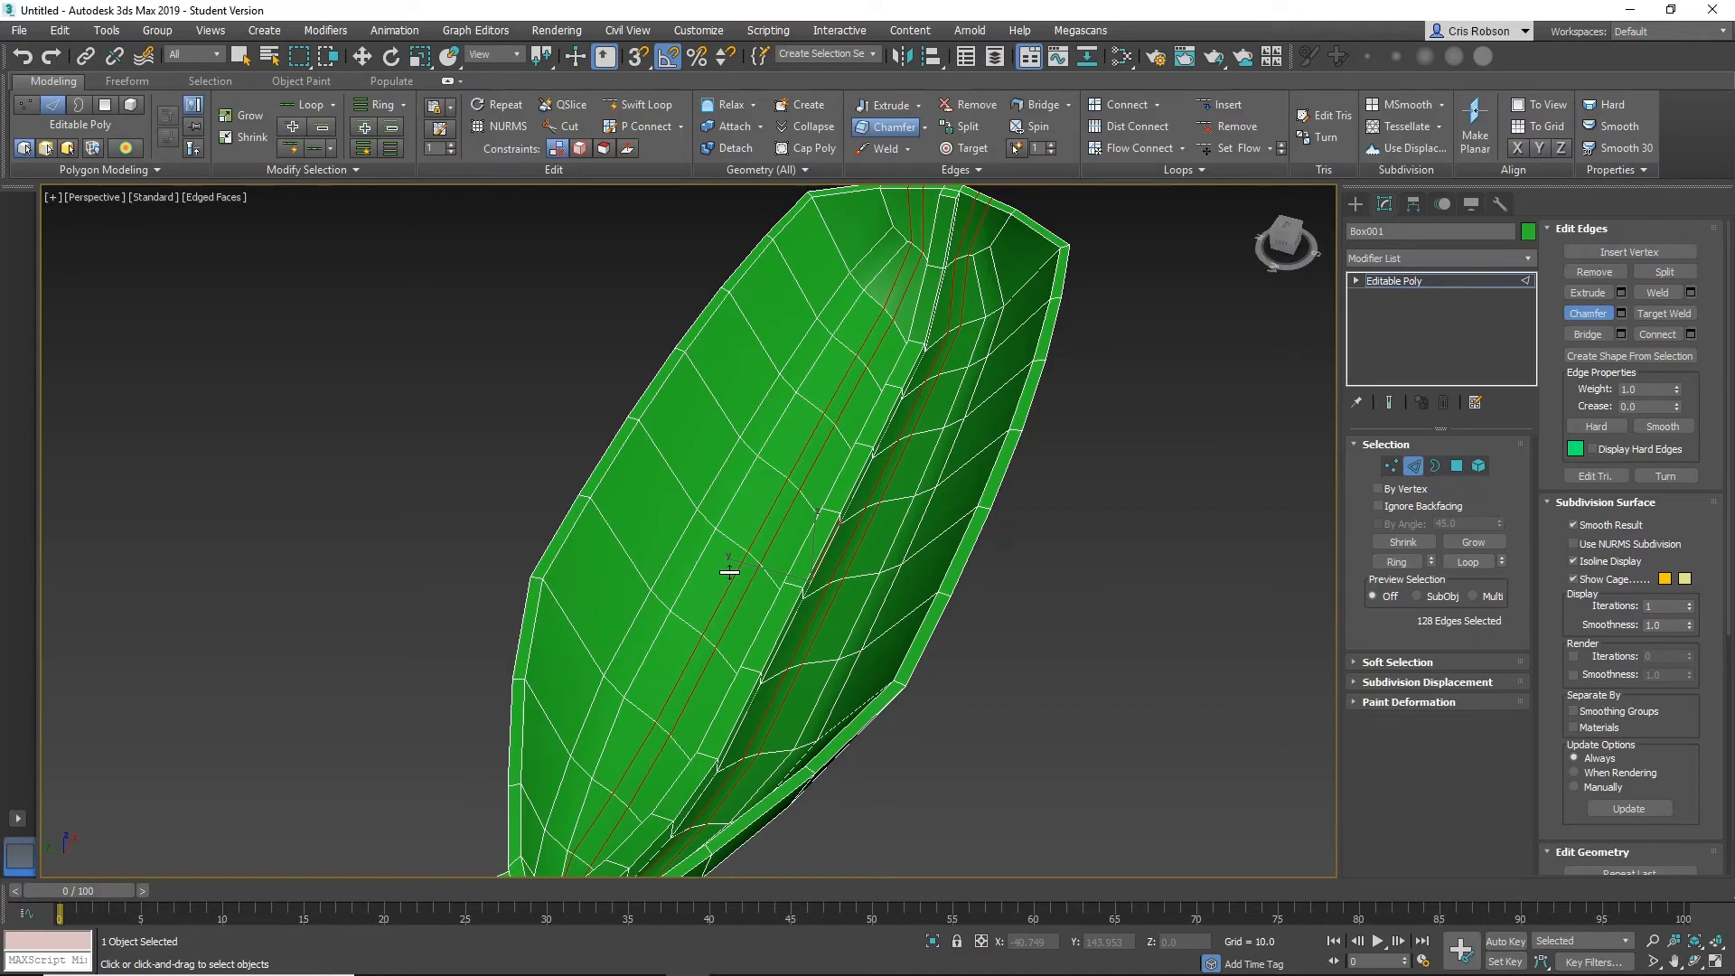
# Clear the edge selection and examine the hull's exterior and interior, including the edge flow at the bow.
pyautogui.click(387, 470)
pyautogui.keyDown('alt'); pyautogui.moveTo(415, 513); pyautogui.dragTo(804, 515, button='middle'); pyautogui.keyUp('alt')
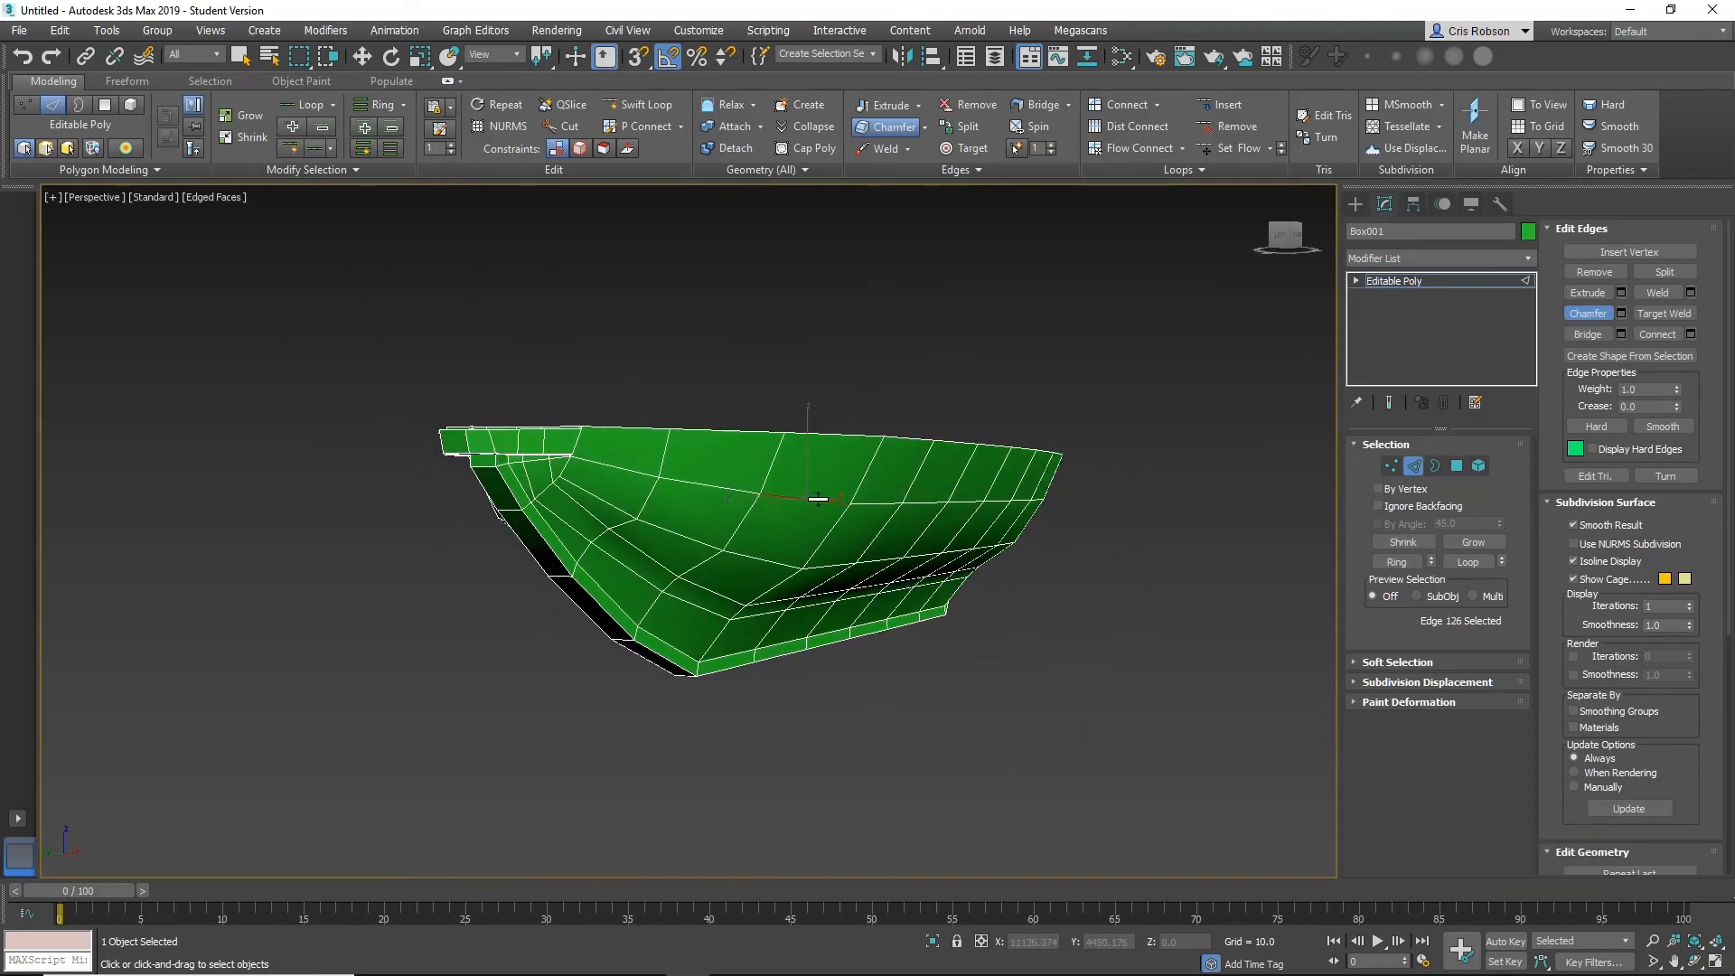
pyautogui.press('w')
pyautogui.click(1102, 509)
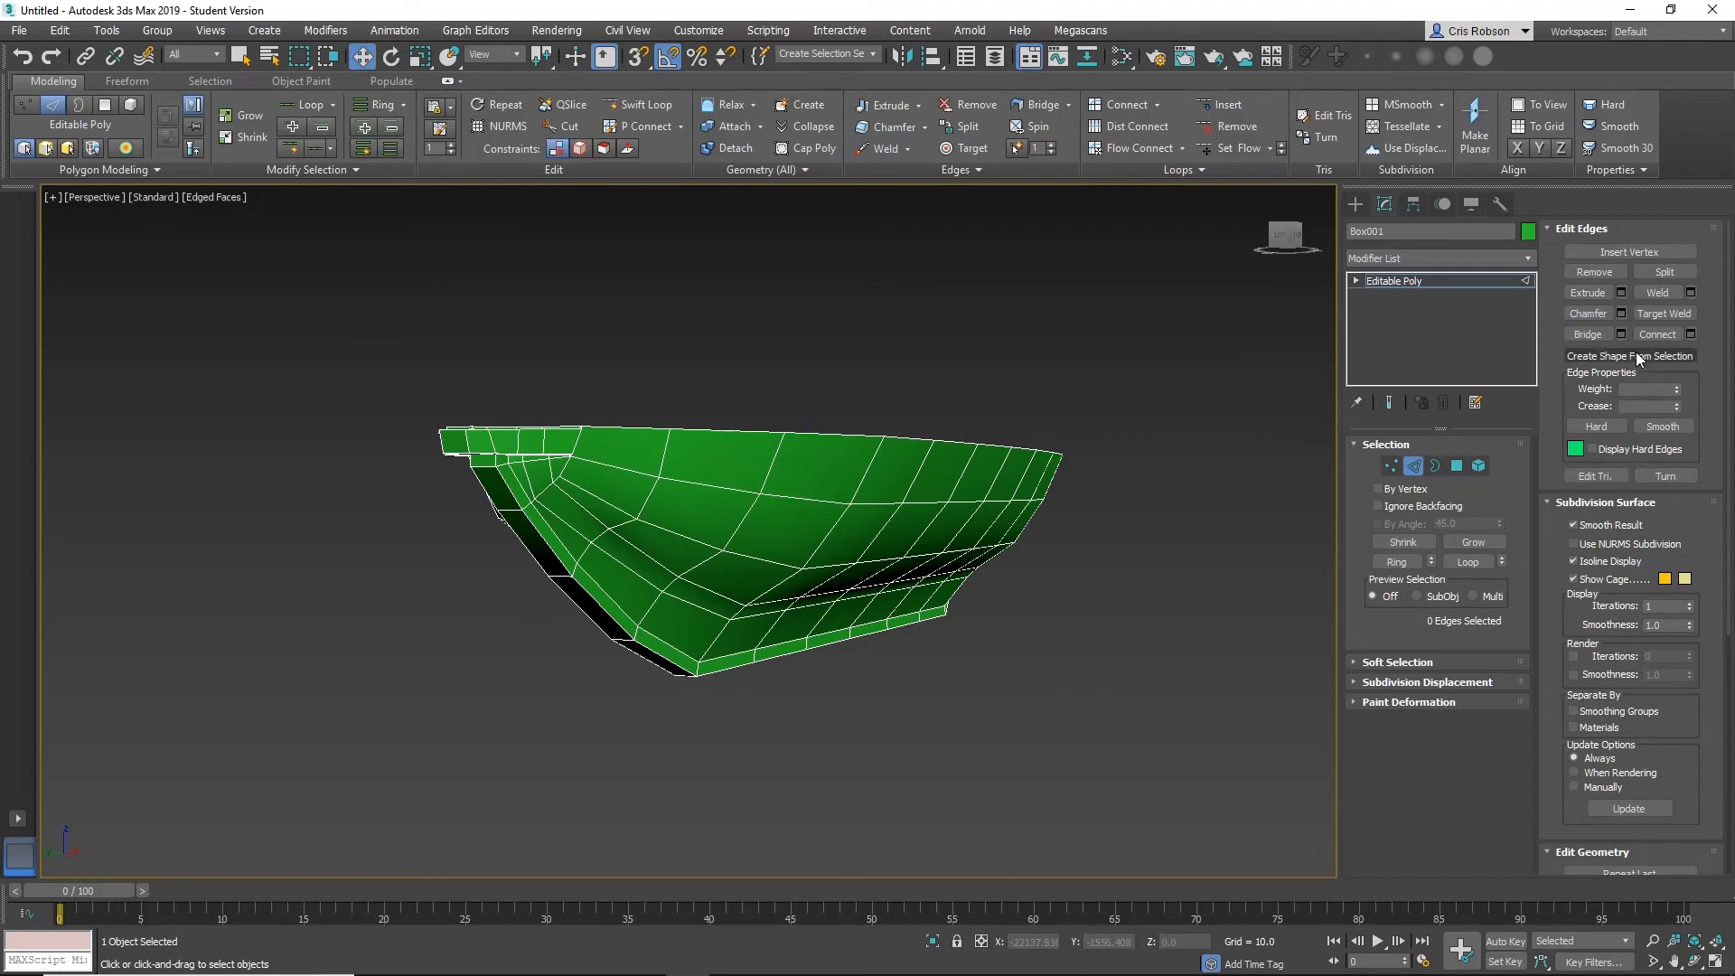
pyautogui.doubleClick(816, 500)
pyautogui.keyDown('alt'); pyautogui.moveTo(687, 559); pyautogui.dragTo(656, 432, button='middle'); pyautogui.keyUp('alt')
pyautogui.scroll(3, 835, 445)
pyautogui.click(839, 446)
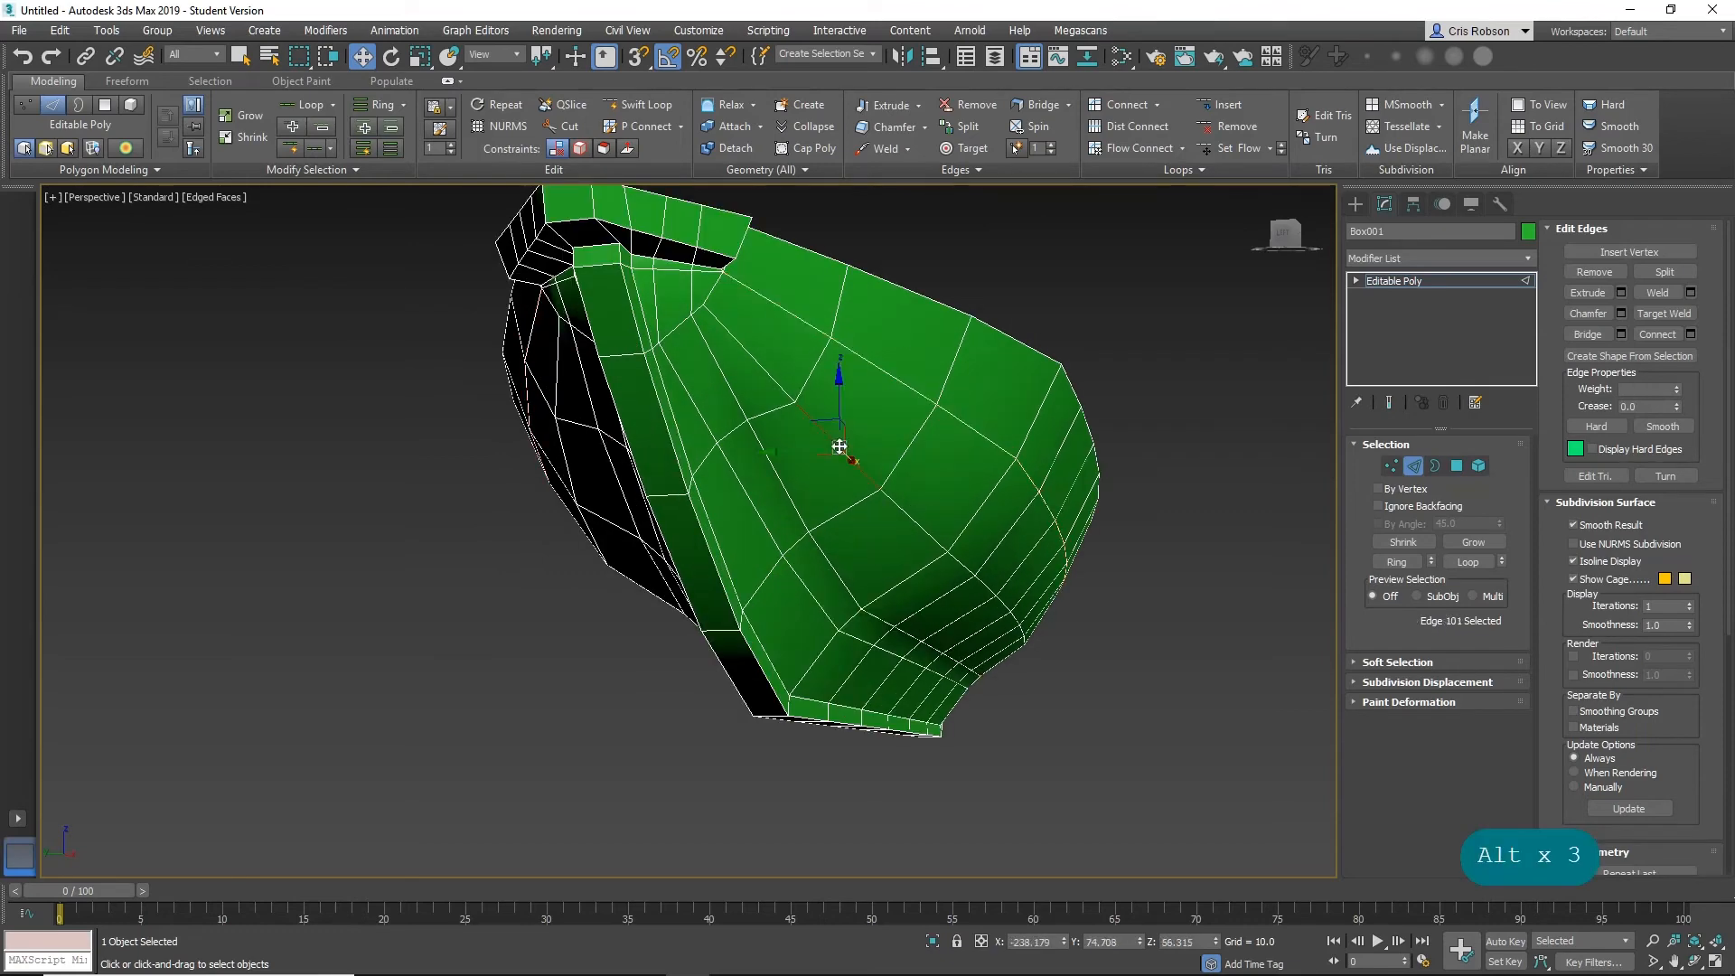
pyautogui.doubleClick(839, 447)
pyautogui.click(509, 498)
pyautogui.keyDown('alt'); pyautogui.moveTo(368, 492); pyautogui.dragTo(428, 574, button='middle'); pyautogui.keyUp('alt')
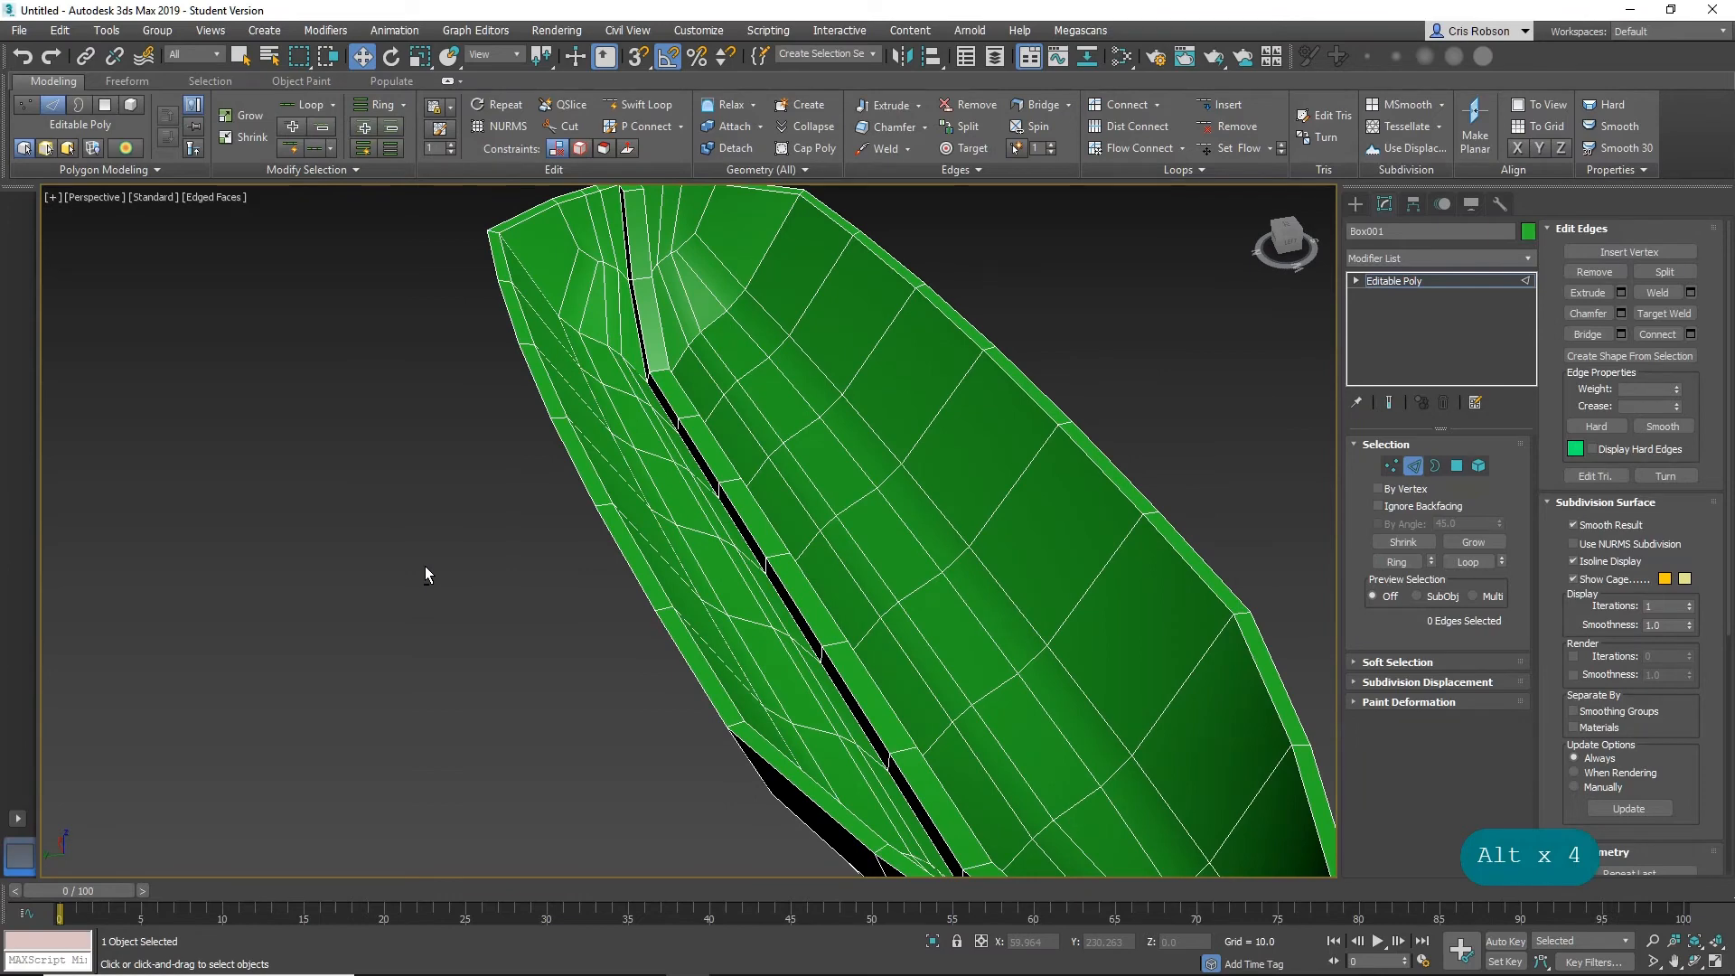
pyautogui.keyDown('alt'); pyautogui.moveTo(621, 519); pyautogui.dragTo(704, 436, button='middle'); pyautogui.keyUp('alt')
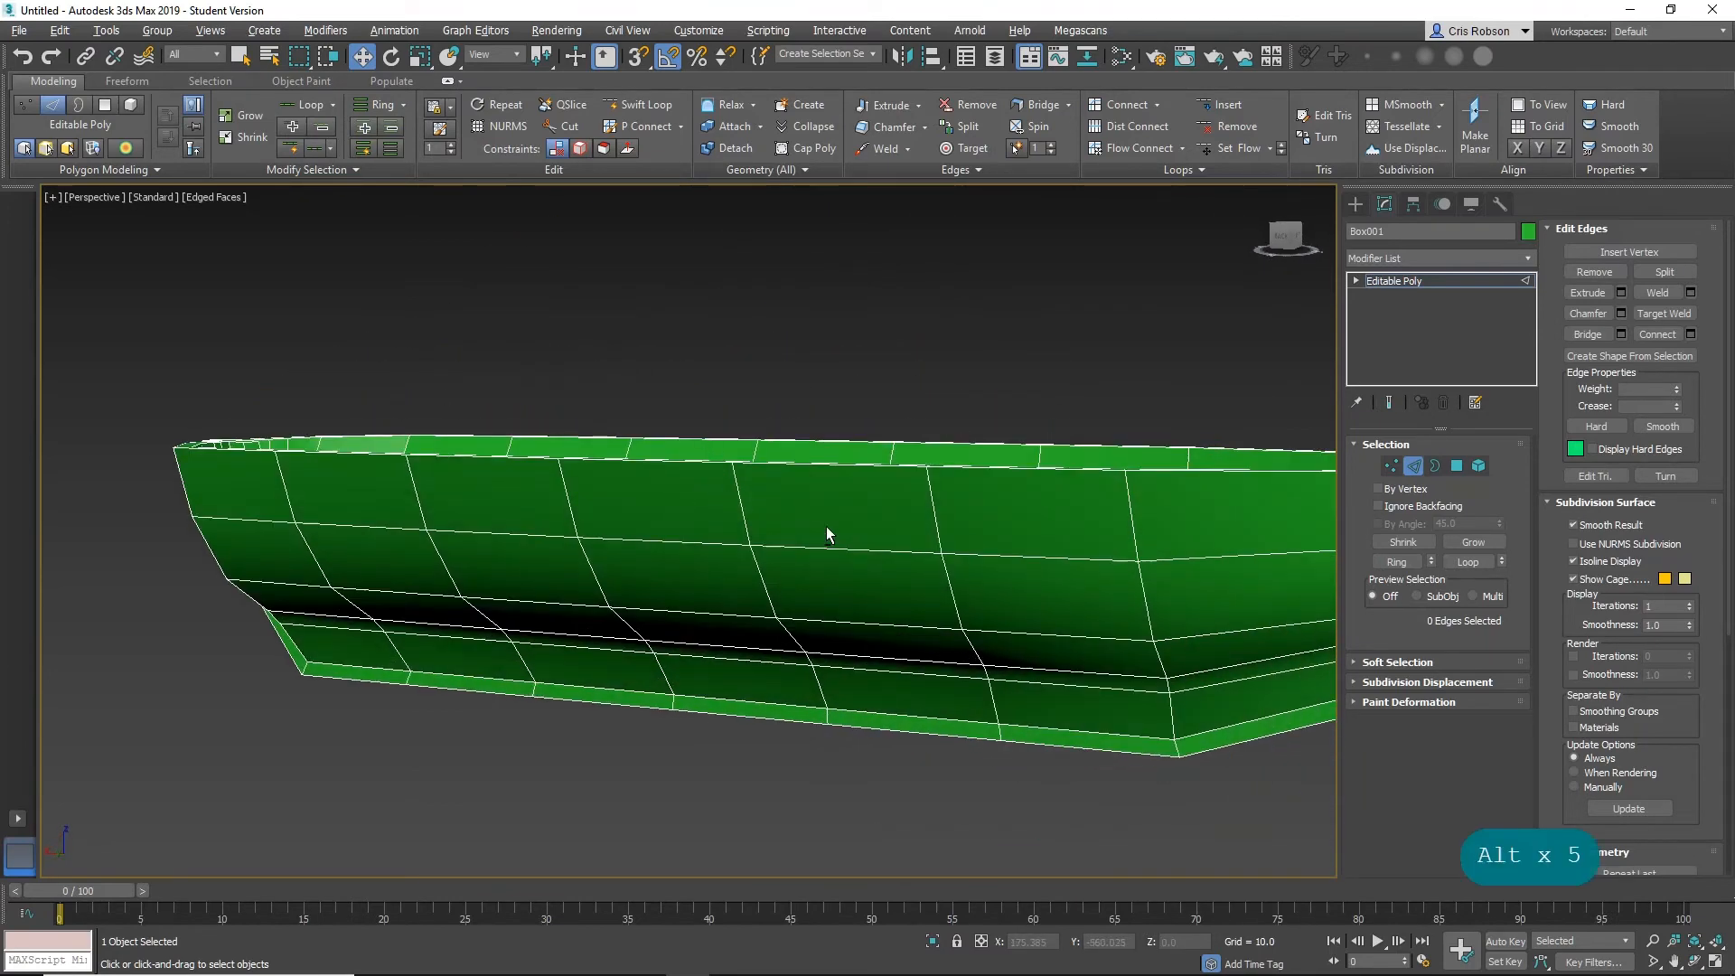
pyautogui.keyDown('alt'); pyautogui.moveTo(825, 527); pyautogui.dragTo(615, 447, button='middle'); pyautogui.keyUp('alt')
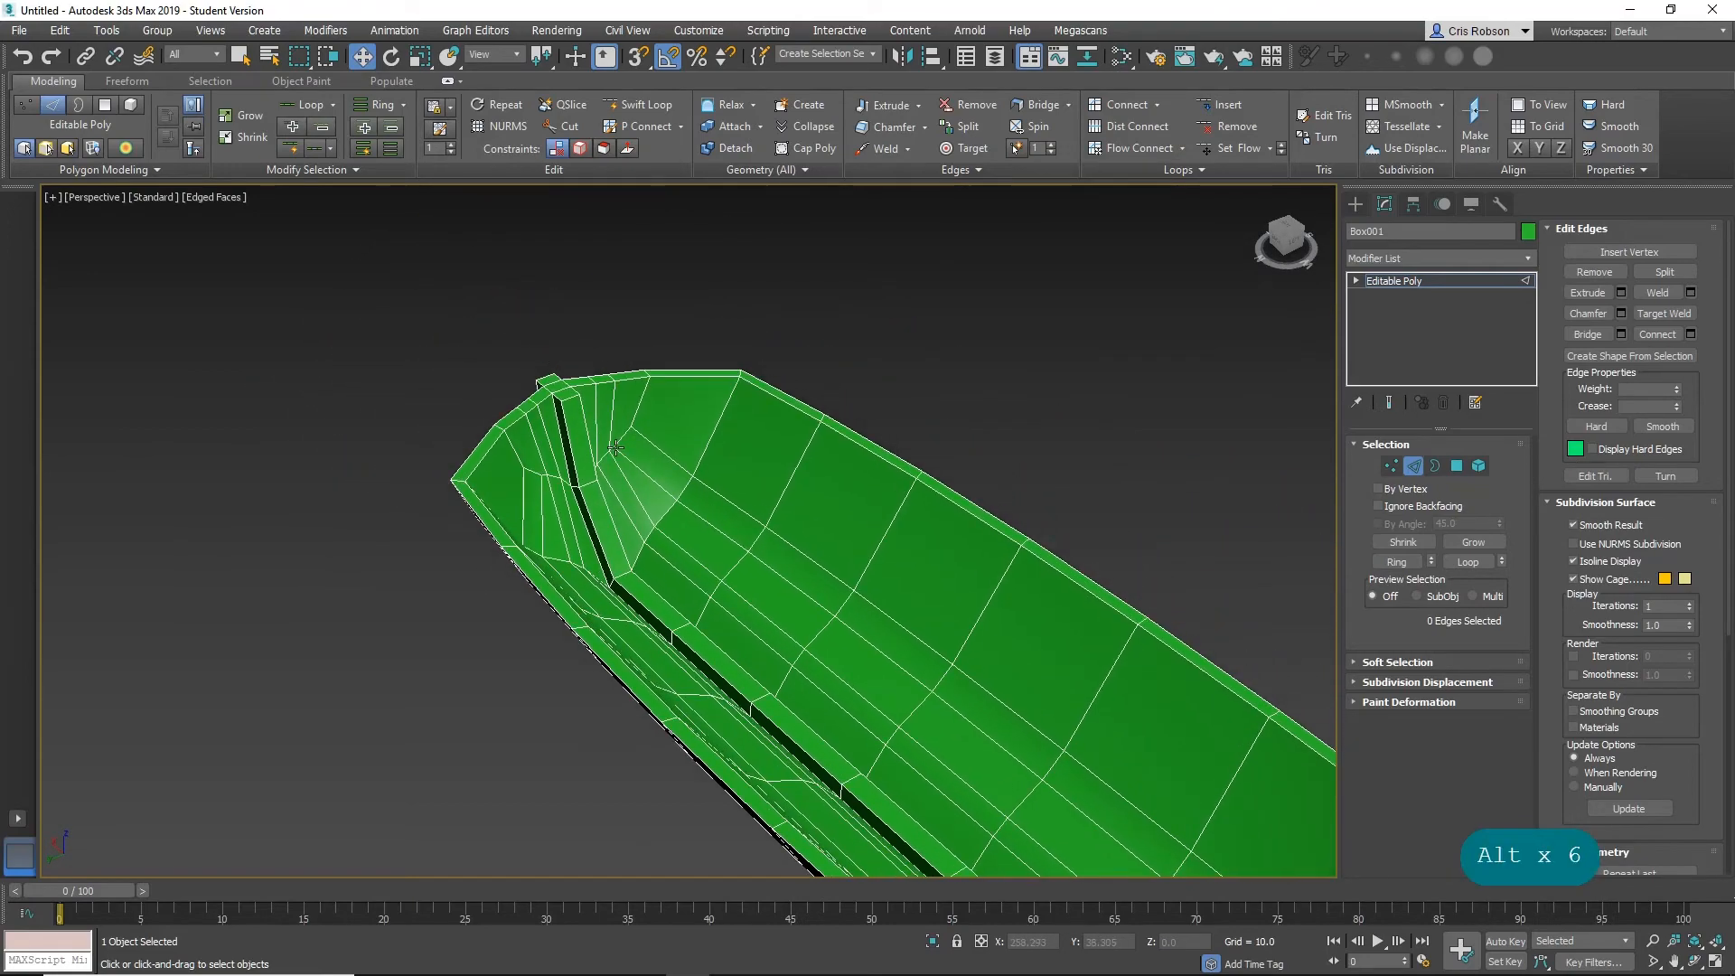
pyautogui.scroll(6, 616, 447)
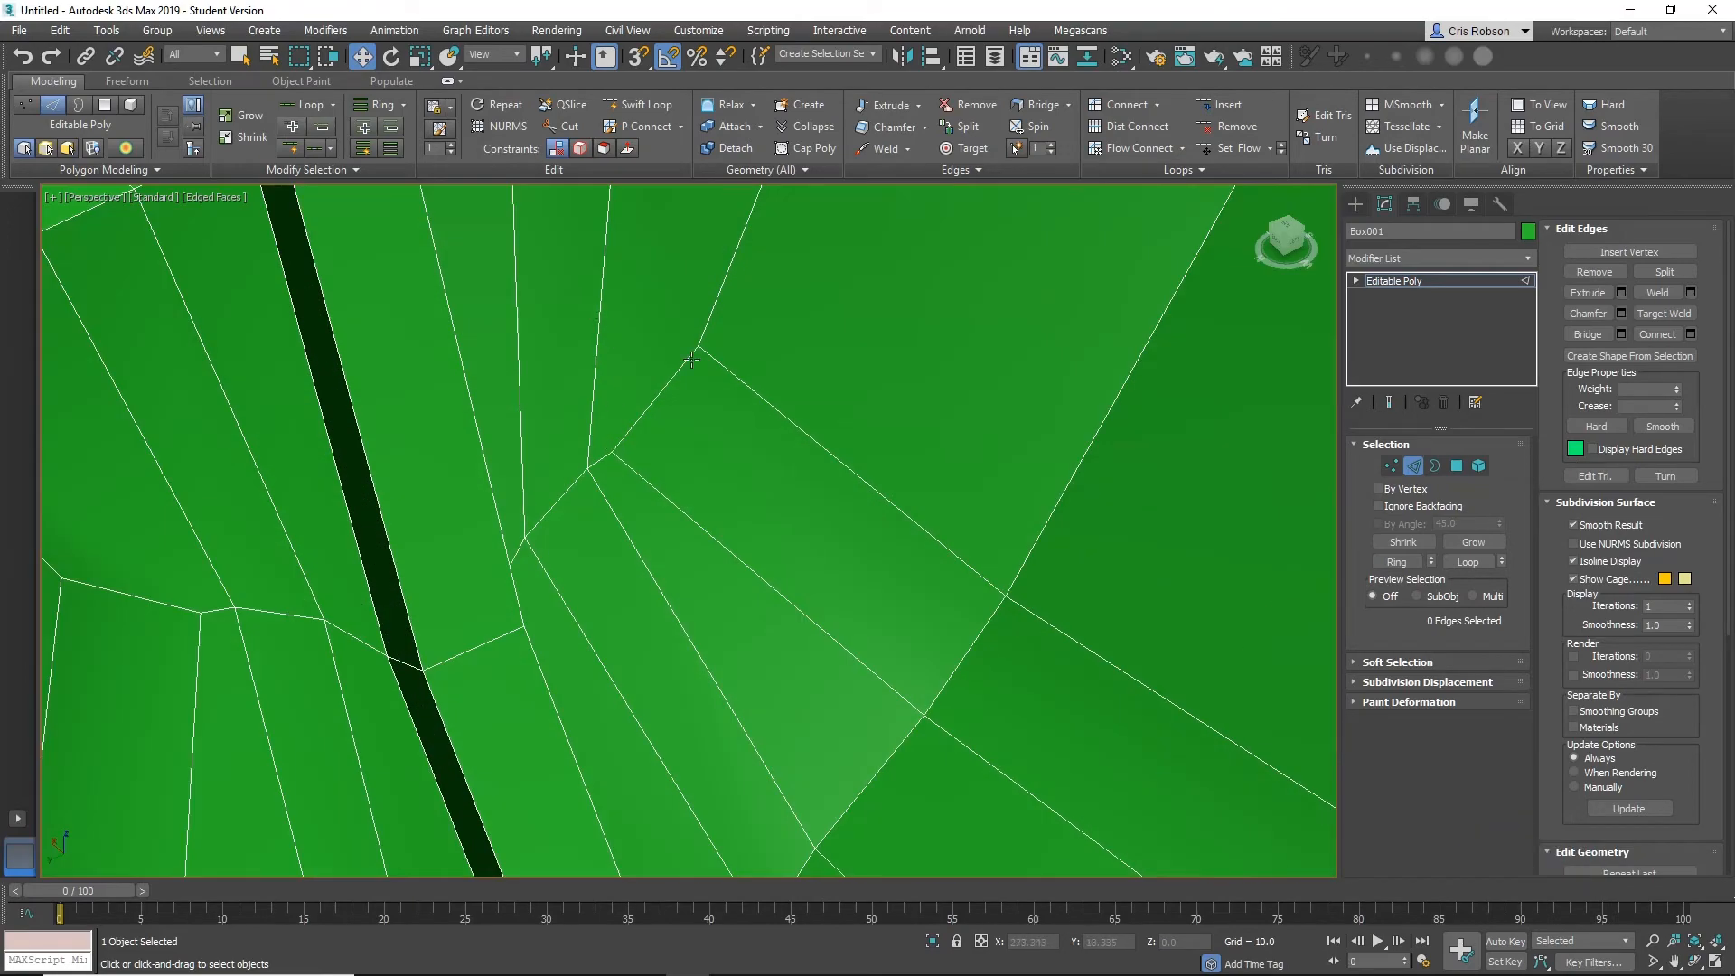
pyautogui.scroll(-8, 691, 359)
pyautogui.keyDown('alt'); pyautogui.moveTo(852, 544); pyautogui.dragTo(795, 552, button='middle'); pyautogui.keyUp('alt')
pyautogui.scroll(-4, 805, 530)
pyautogui.scroll(5, 768, 634)
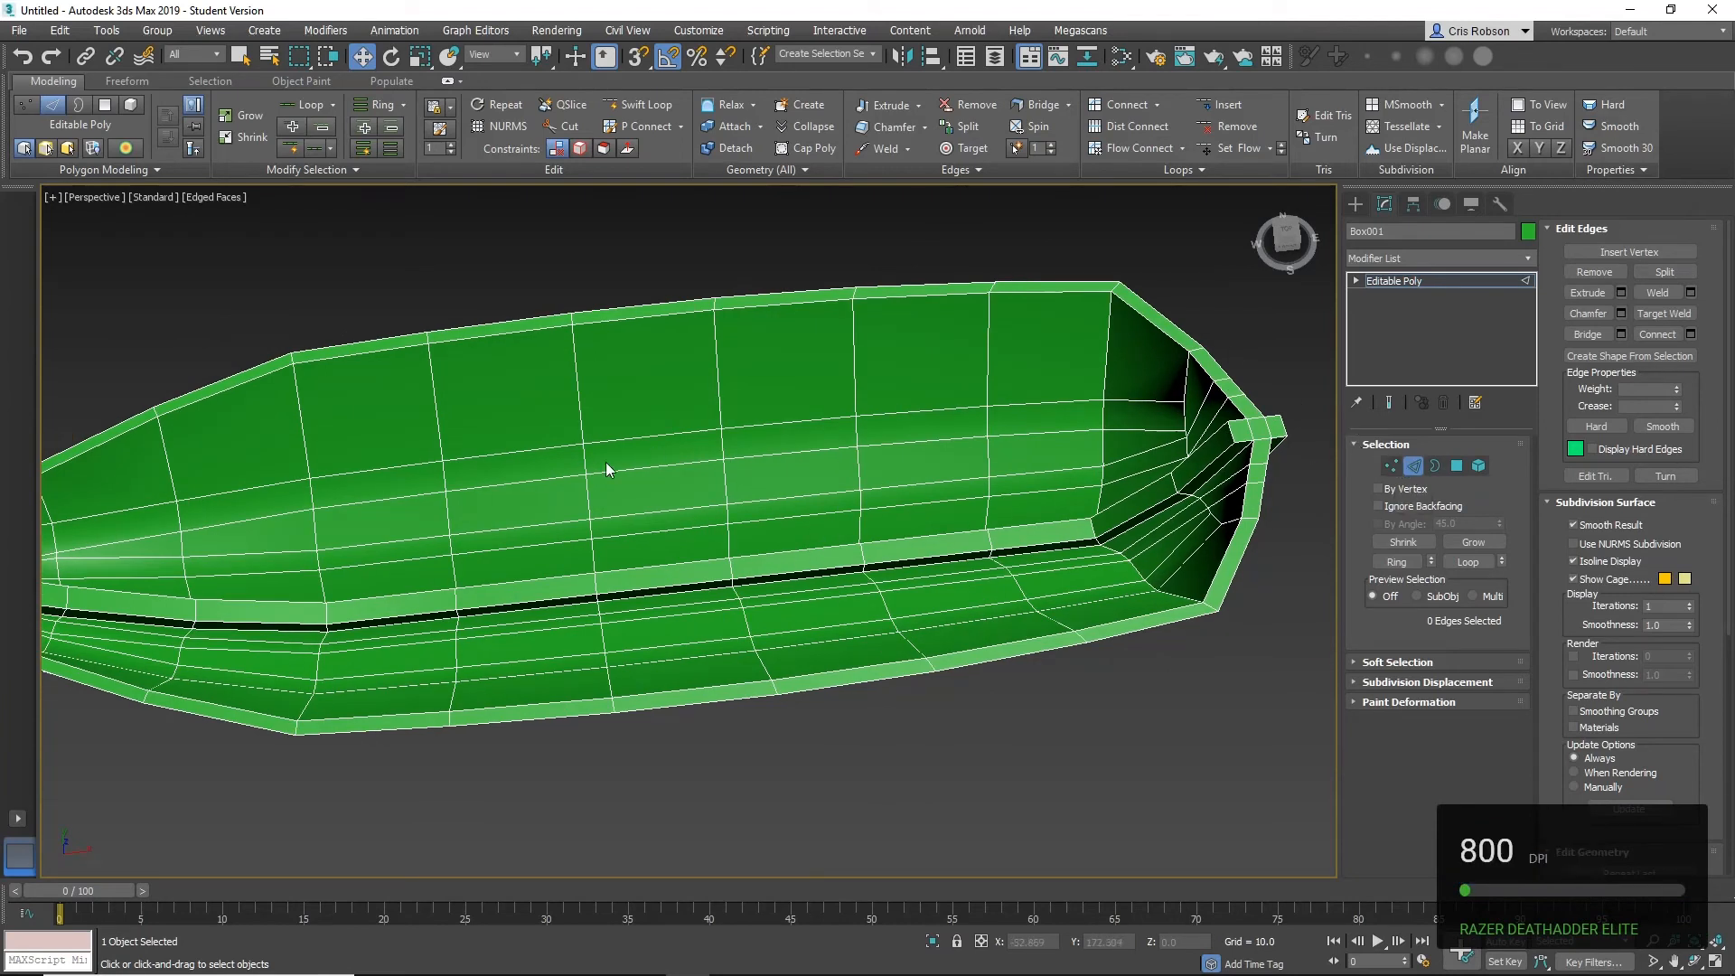
pyautogui.doubleClick(854, 389)
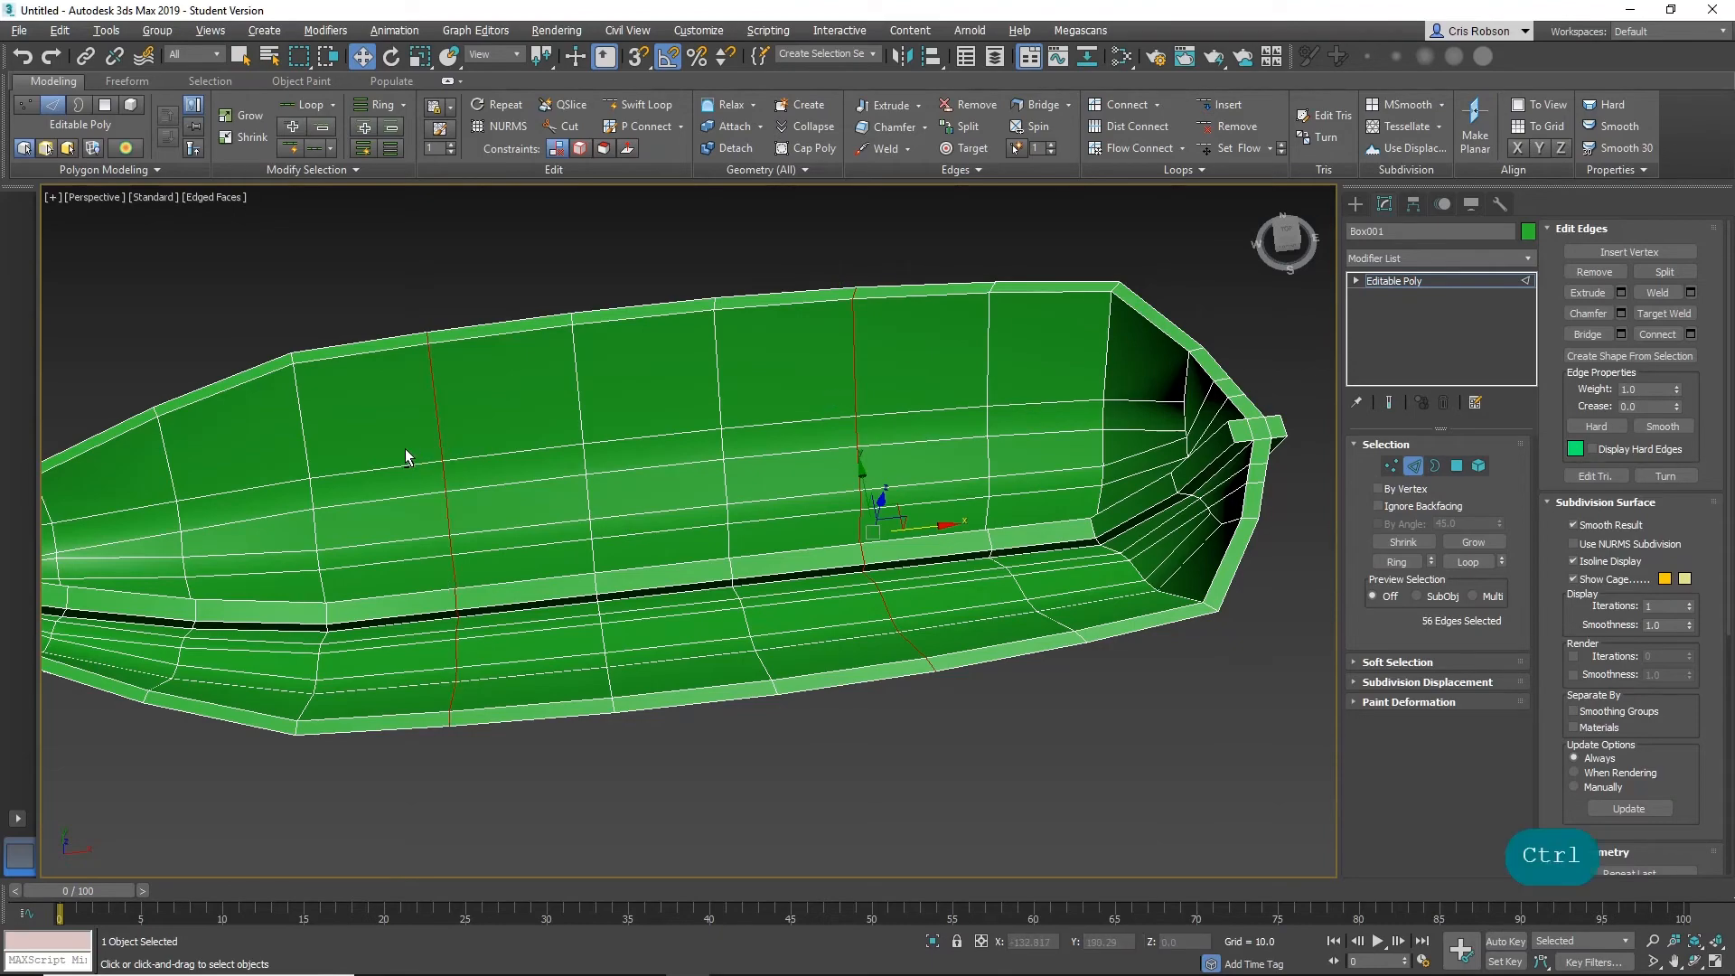
pyautogui.keyDown('alt'); pyautogui.moveTo(405, 448); pyautogui.dragTo(490, 454, button='middle'); pyautogui.keyUp('alt')
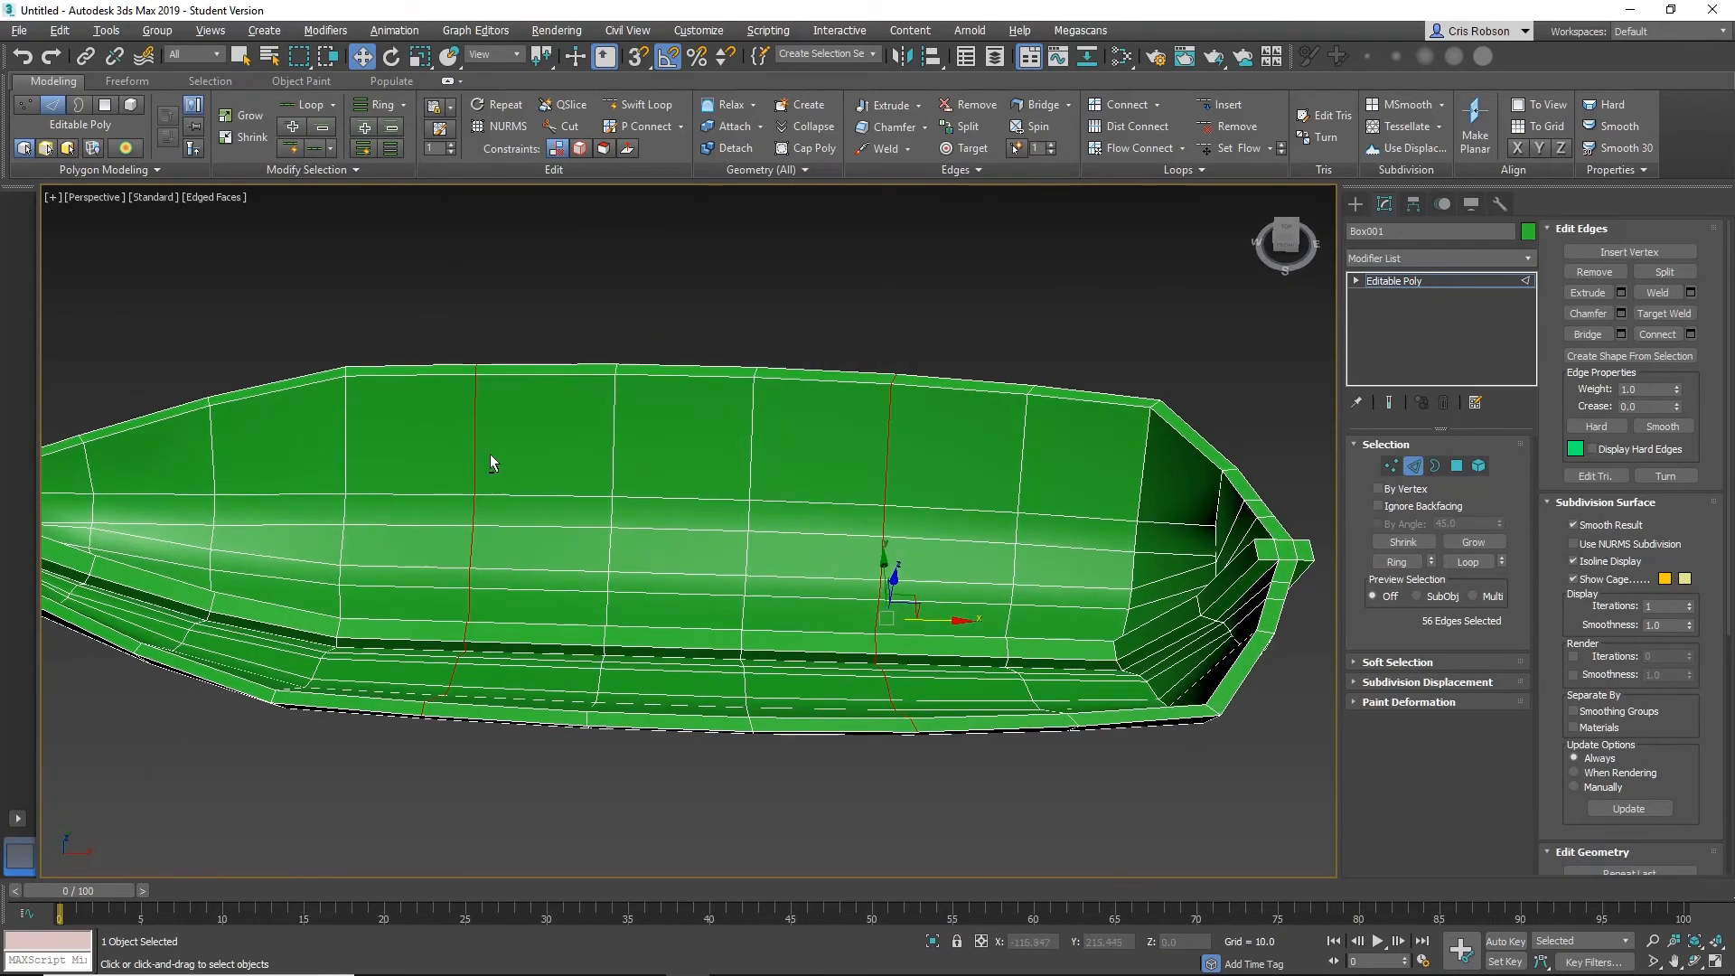
pyautogui.click(573, 287)
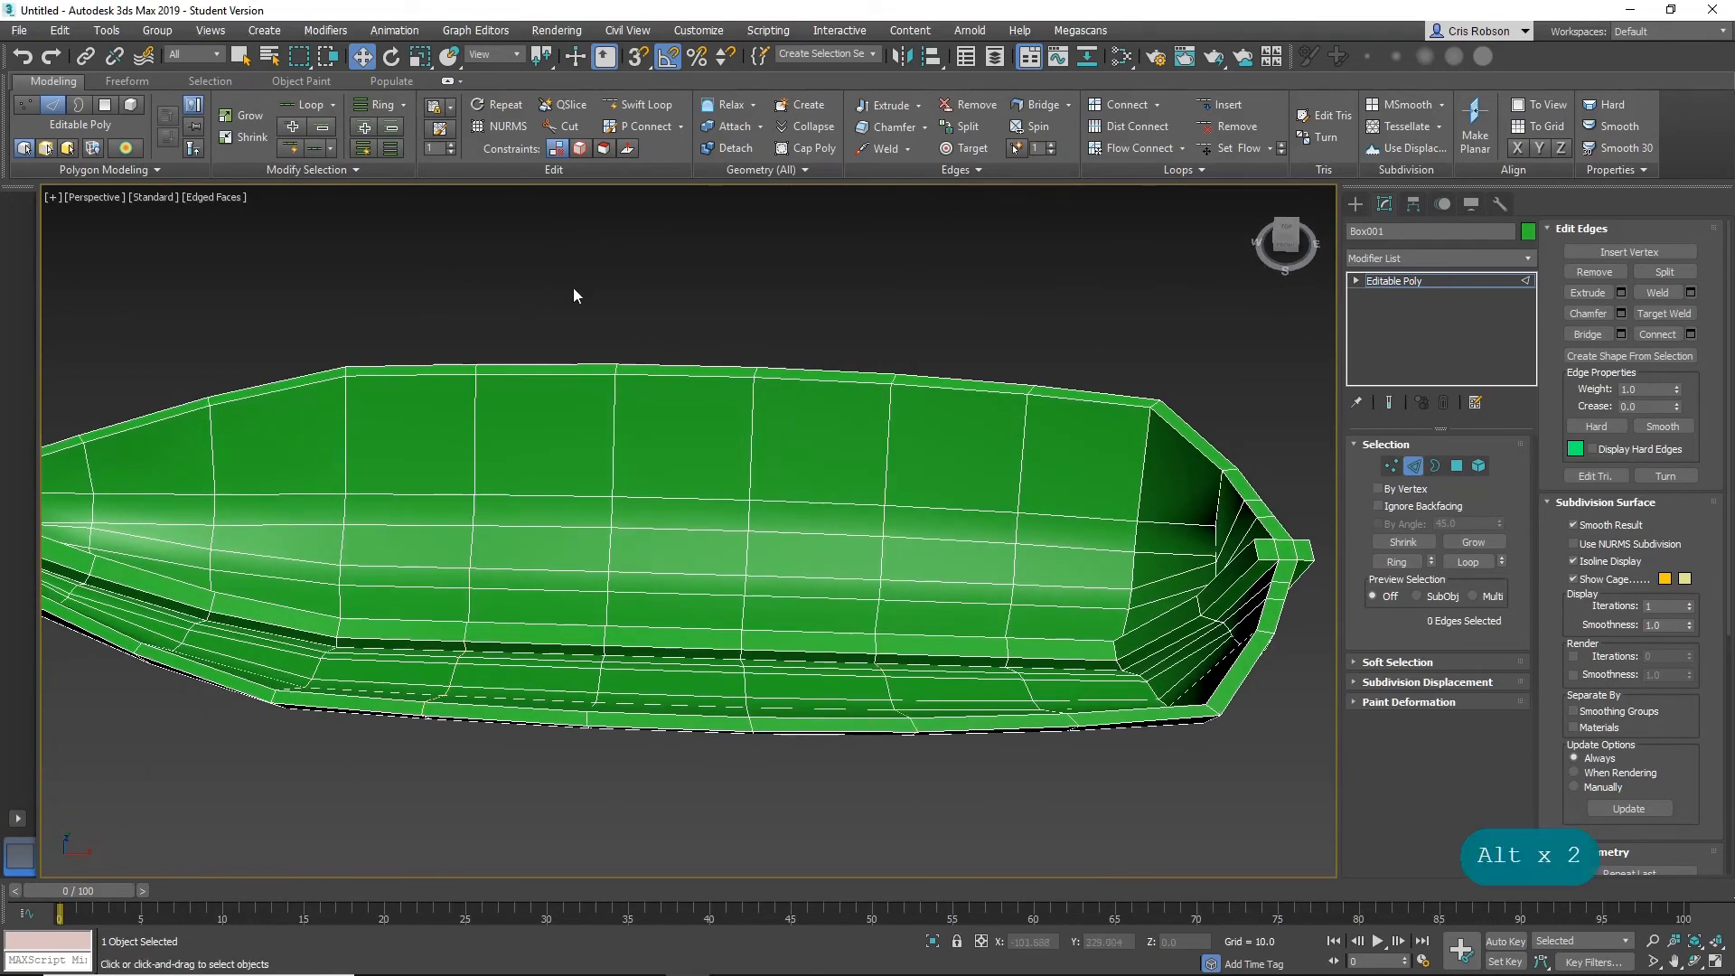
# Select two crosswise edge loops, one towards each end of the hull, and chamfer them freehand into narrow double loops.
pyautogui.doubleClick(886, 471)
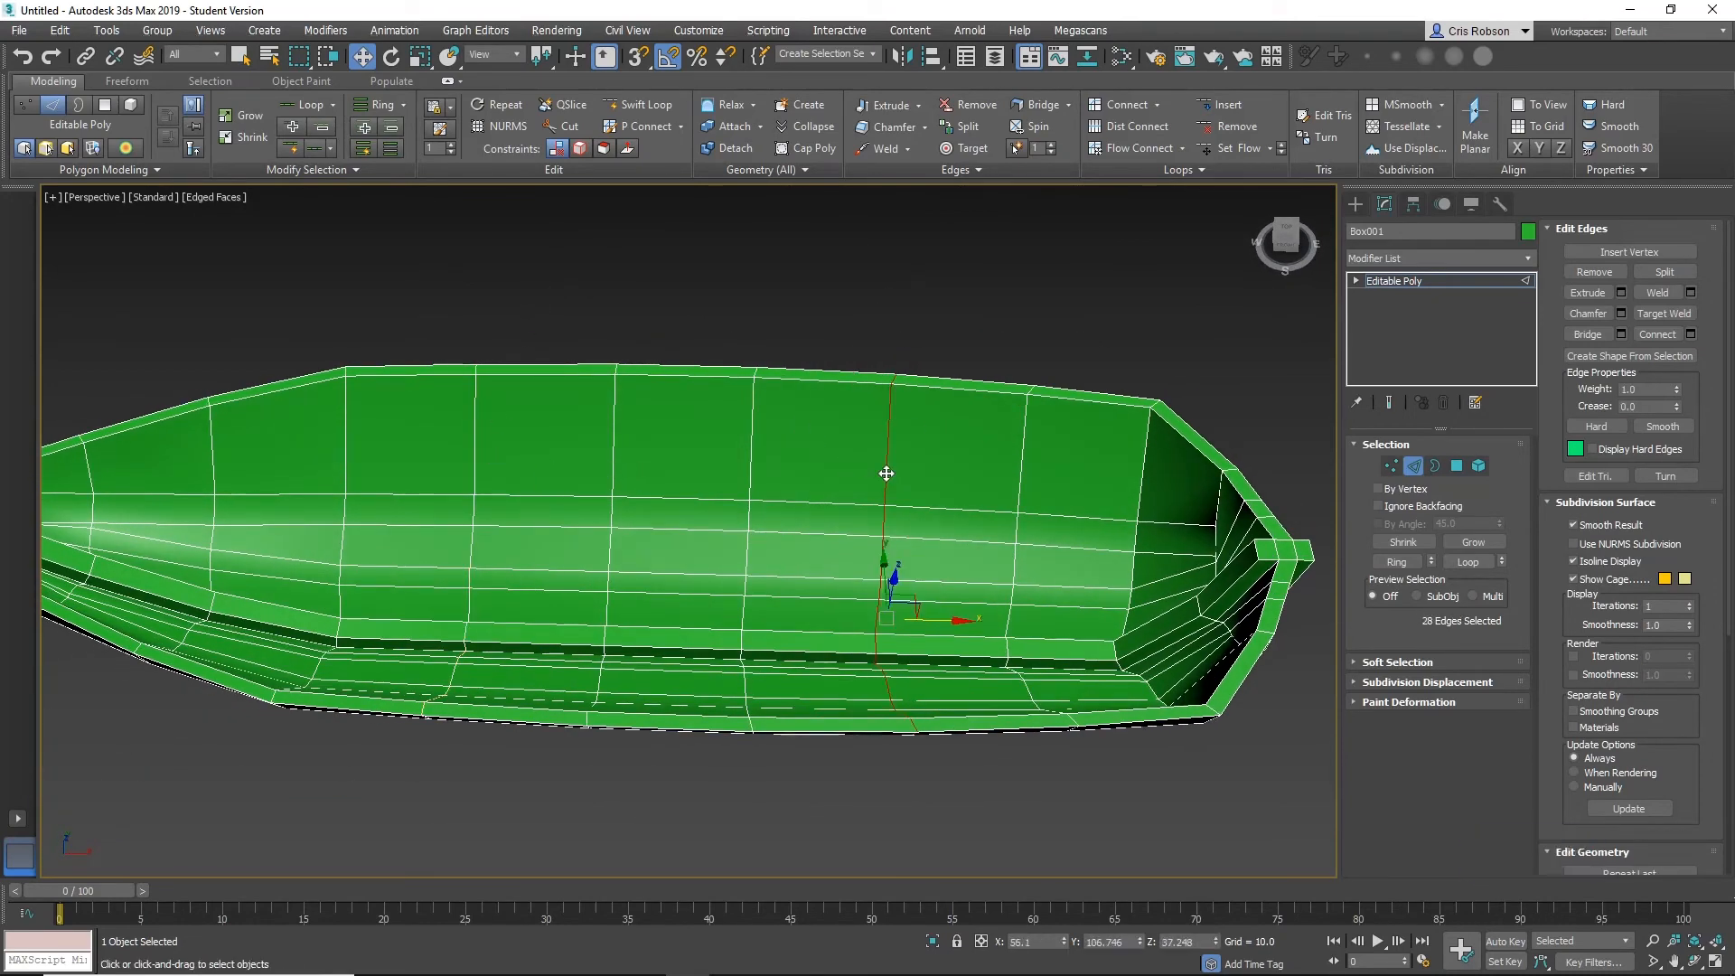
pyautogui.keyDown('ctrl'); pyautogui.doubleClick(345, 461); pyautogui.keyUp('ctrl')
pyautogui.keyDown('alt'); pyautogui.moveTo(578, 493); pyautogui.dragTo(821, 458, button='middle'); pyautogui.keyUp('alt')
pyautogui.scroll(2, 864, 479)
pyautogui.moveTo(1033, 463); pyautogui.dragTo(1060, 421, button='middle')
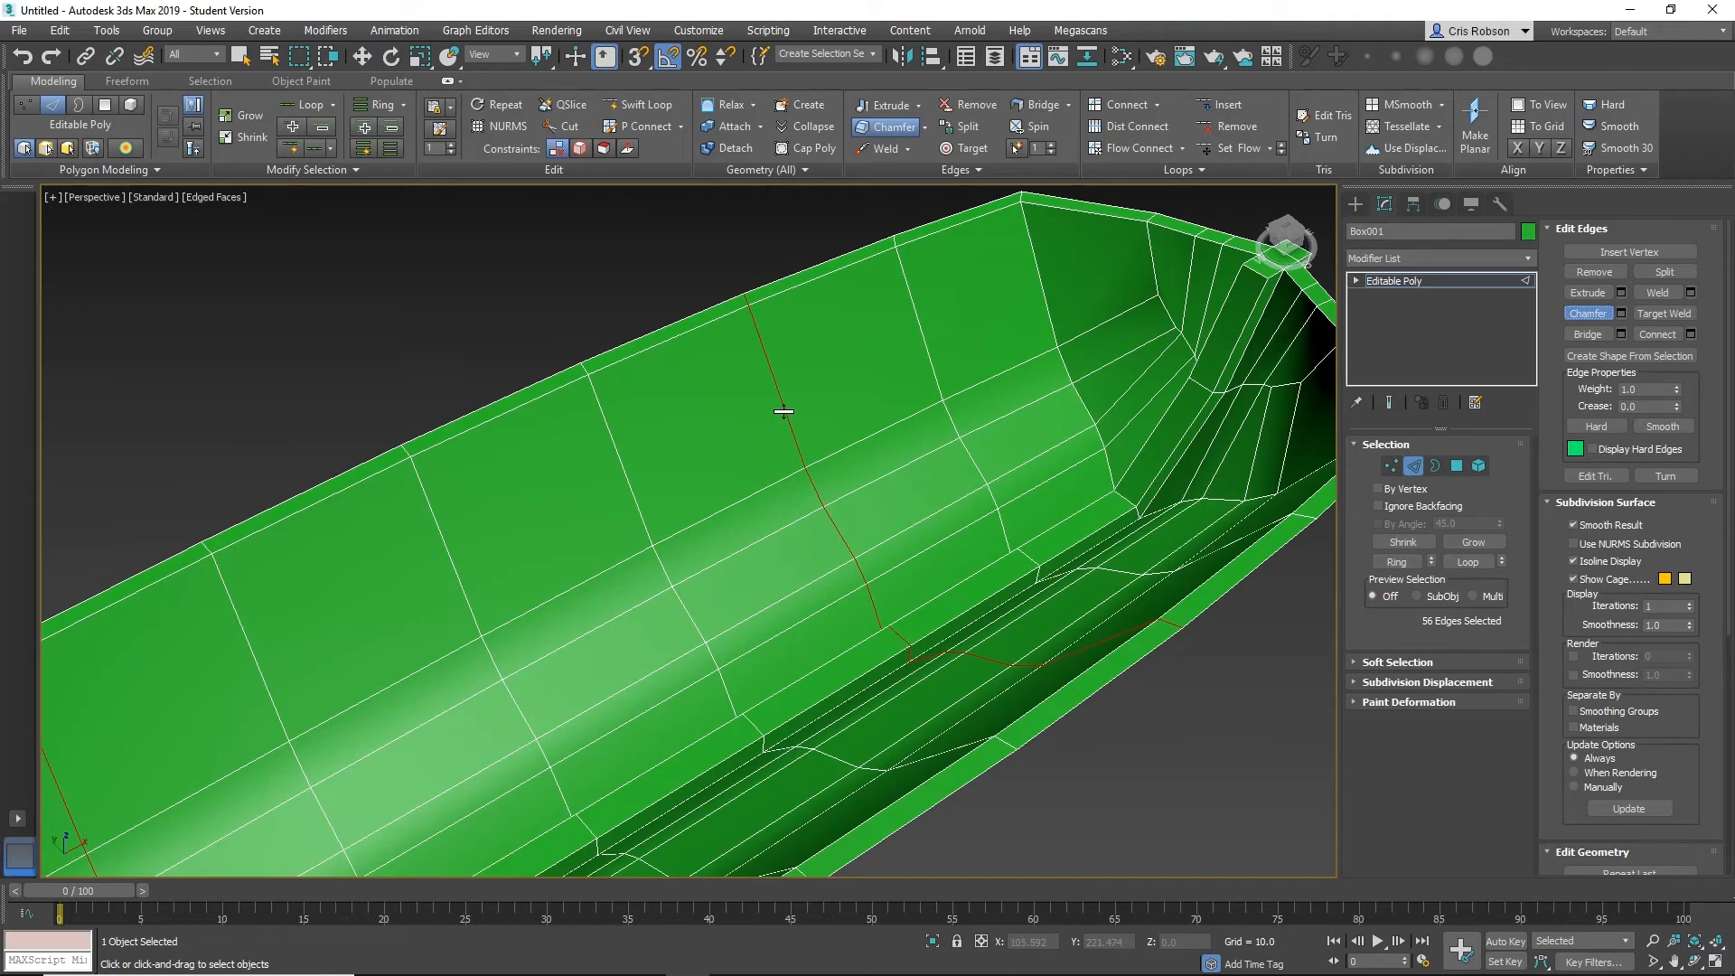
pyautogui.moveTo(783, 411); pyautogui.dragTo(813, 395)
pyautogui.click(583, 274)
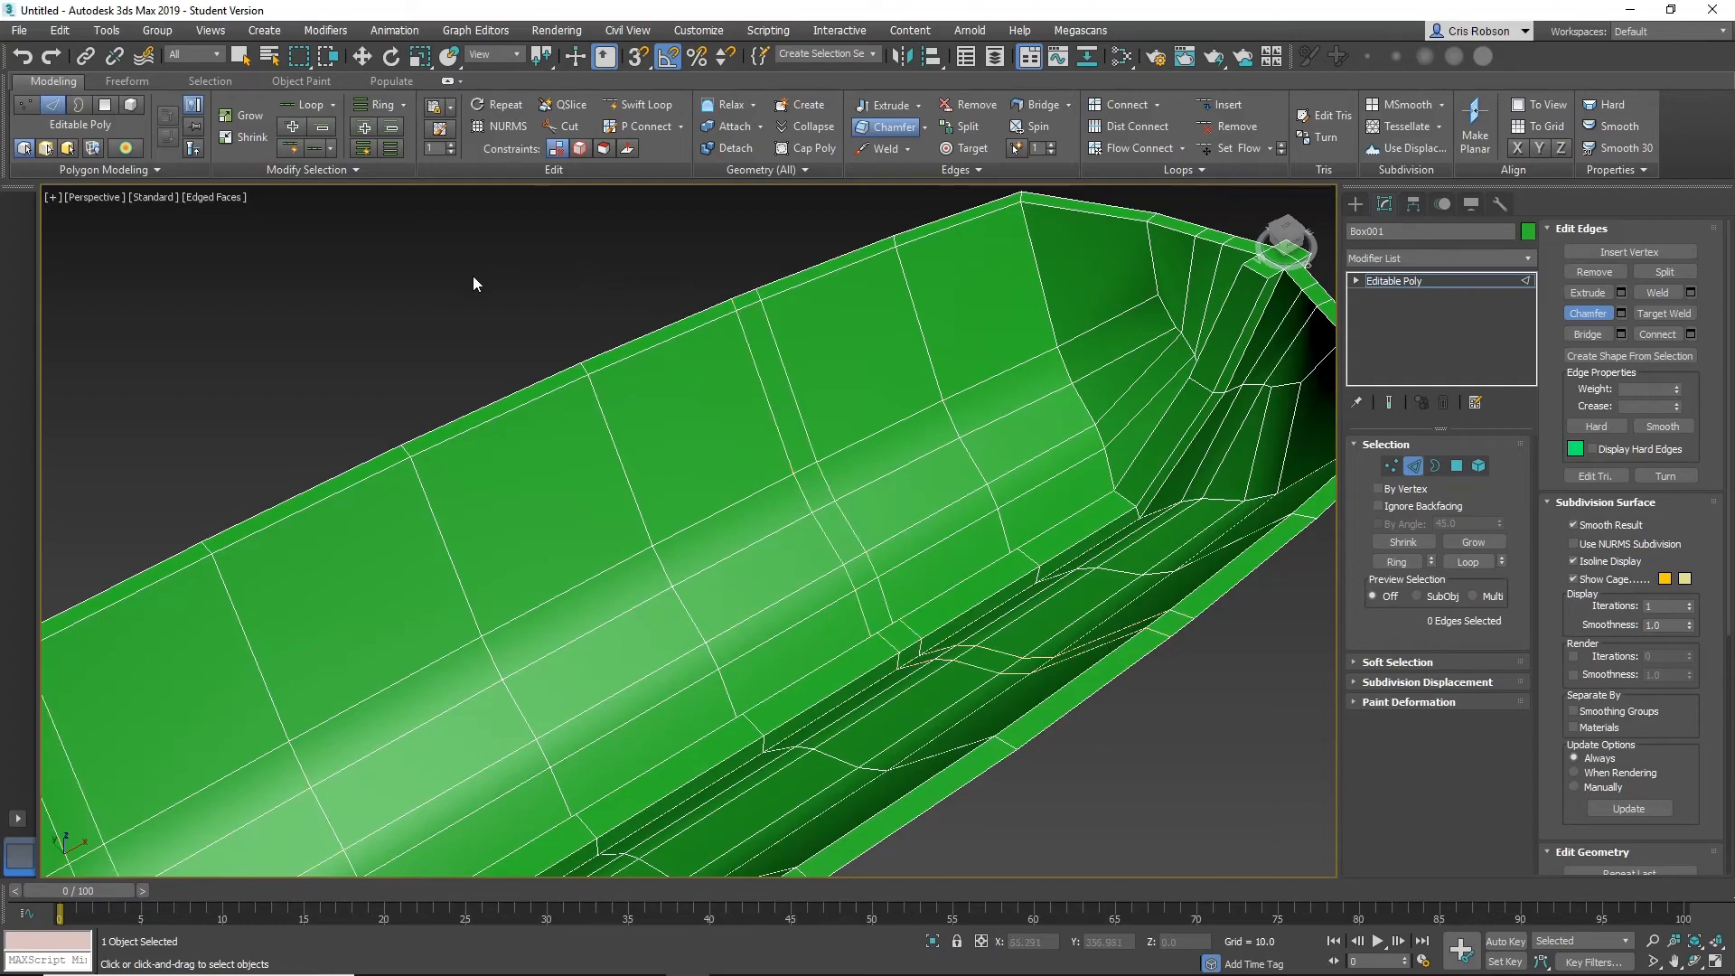
# Select three polygons per side in the first narrow crosswise strip: the tall side-wall polygon and the two floor polygons, skipping the gap between.
pyautogui.keyDown('alt'); pyautogui.moveTo(476, 283); pyautogui.dragTo(280, 428, button='middle'); pyautogui.keyUp('alt')
pyautogui.moveTo(594, 423)
pyautogui.keyDown('alt'); pyautogui.mouseDown(button='middle')
pyautogui.moveTo(707, 374)
pyautogui.moveTo(614, 459)
pyautogui.moveTo(636, 451)
pyautogui.moveTo(536, 441)
pyautogui.moveTo(689, 445)
pyautogui.moveTo(624, 436)
pyautogui.mouseUp(button='middle'); pyautogui.keyUp('alt')
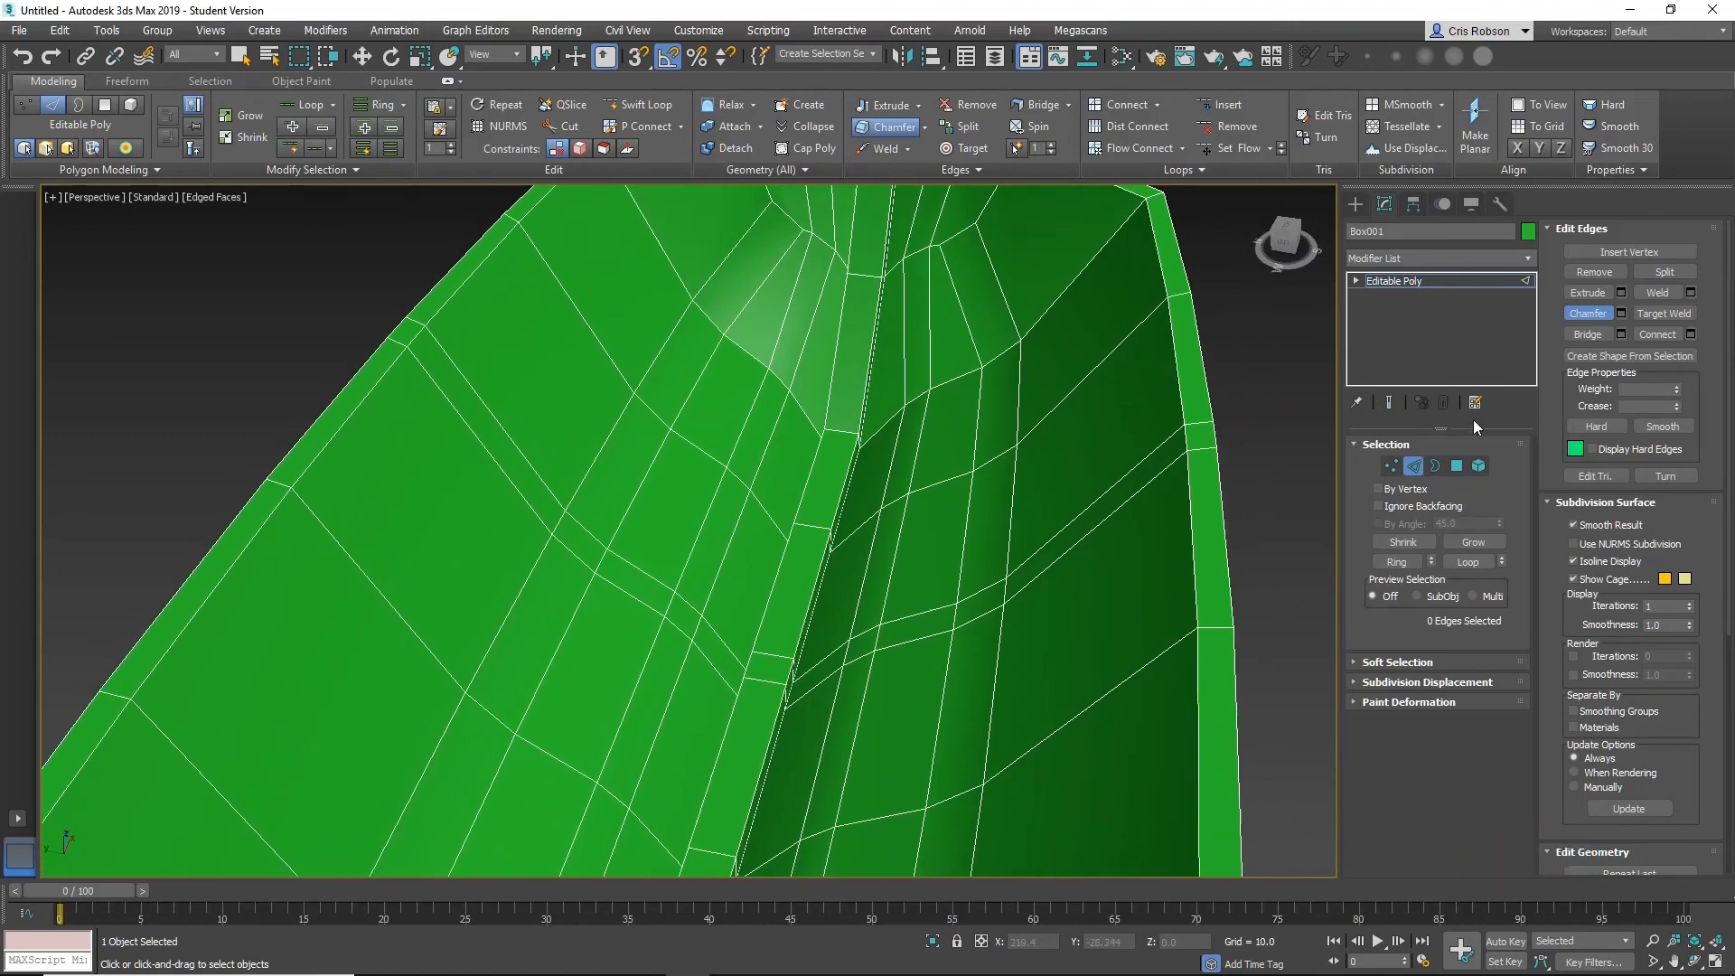
pyautogui.click(1454, 466)
pyautogui.press('w')
pyautogui.click(533, 493)
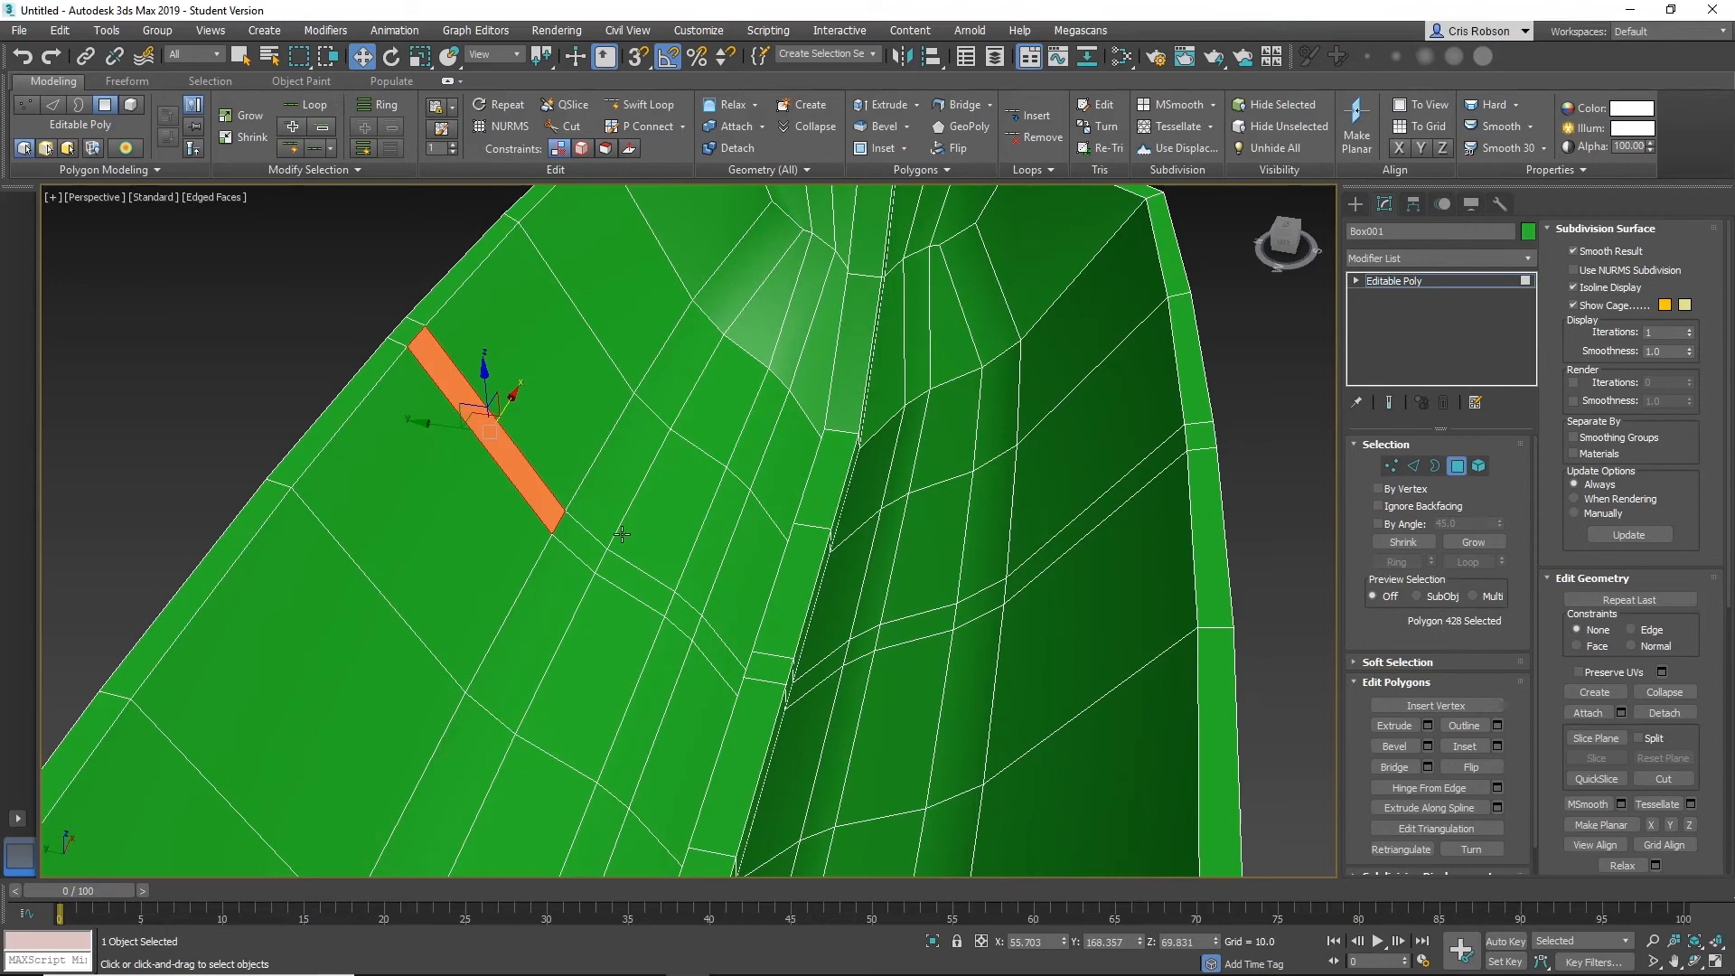
pyautogui.keyDown('ctrl'); pyautogui.click(650, 596); pyautogui.keyUp('ctrl')
pyautogui.keyDown('ctrl'); pyautogui.click(681, 613); pyautogui.keyUp('ctrl')
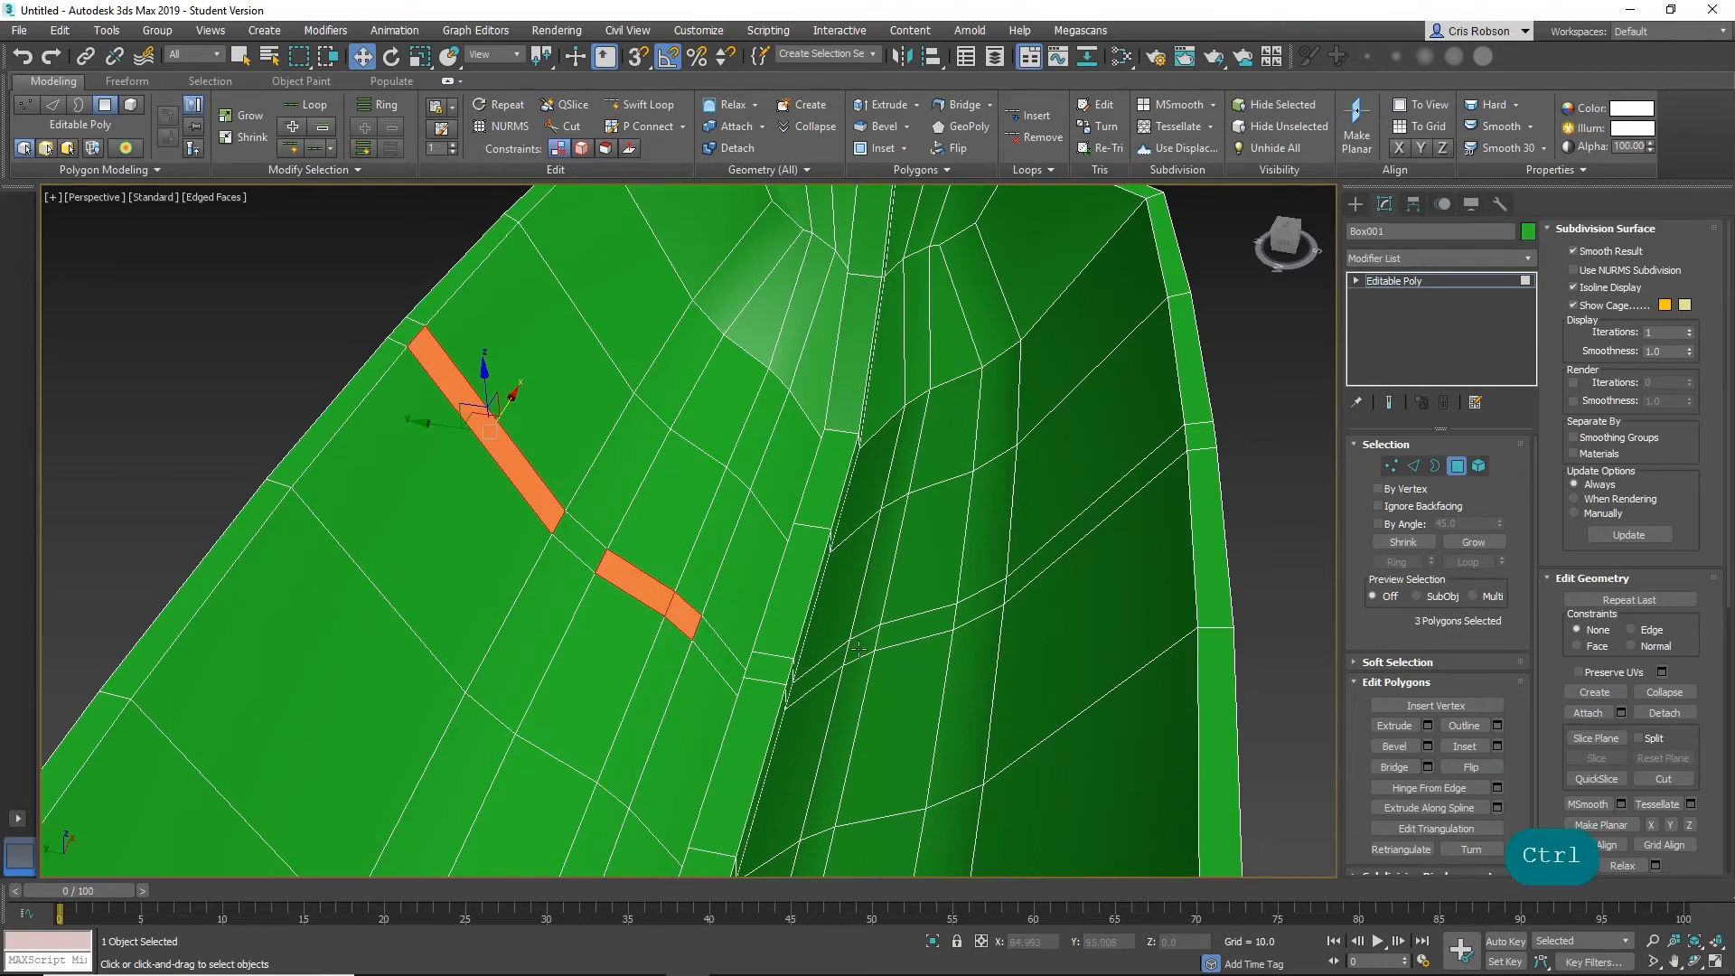
pyautogui.keyDown('ctrl'); pyautogui.click(860, 647); pyautogui.keyUp('ctrl')
pyautogui.keyDown('ctrl'); pyautogui.click(913, 626); pyautogui.keyUp('ctrl')
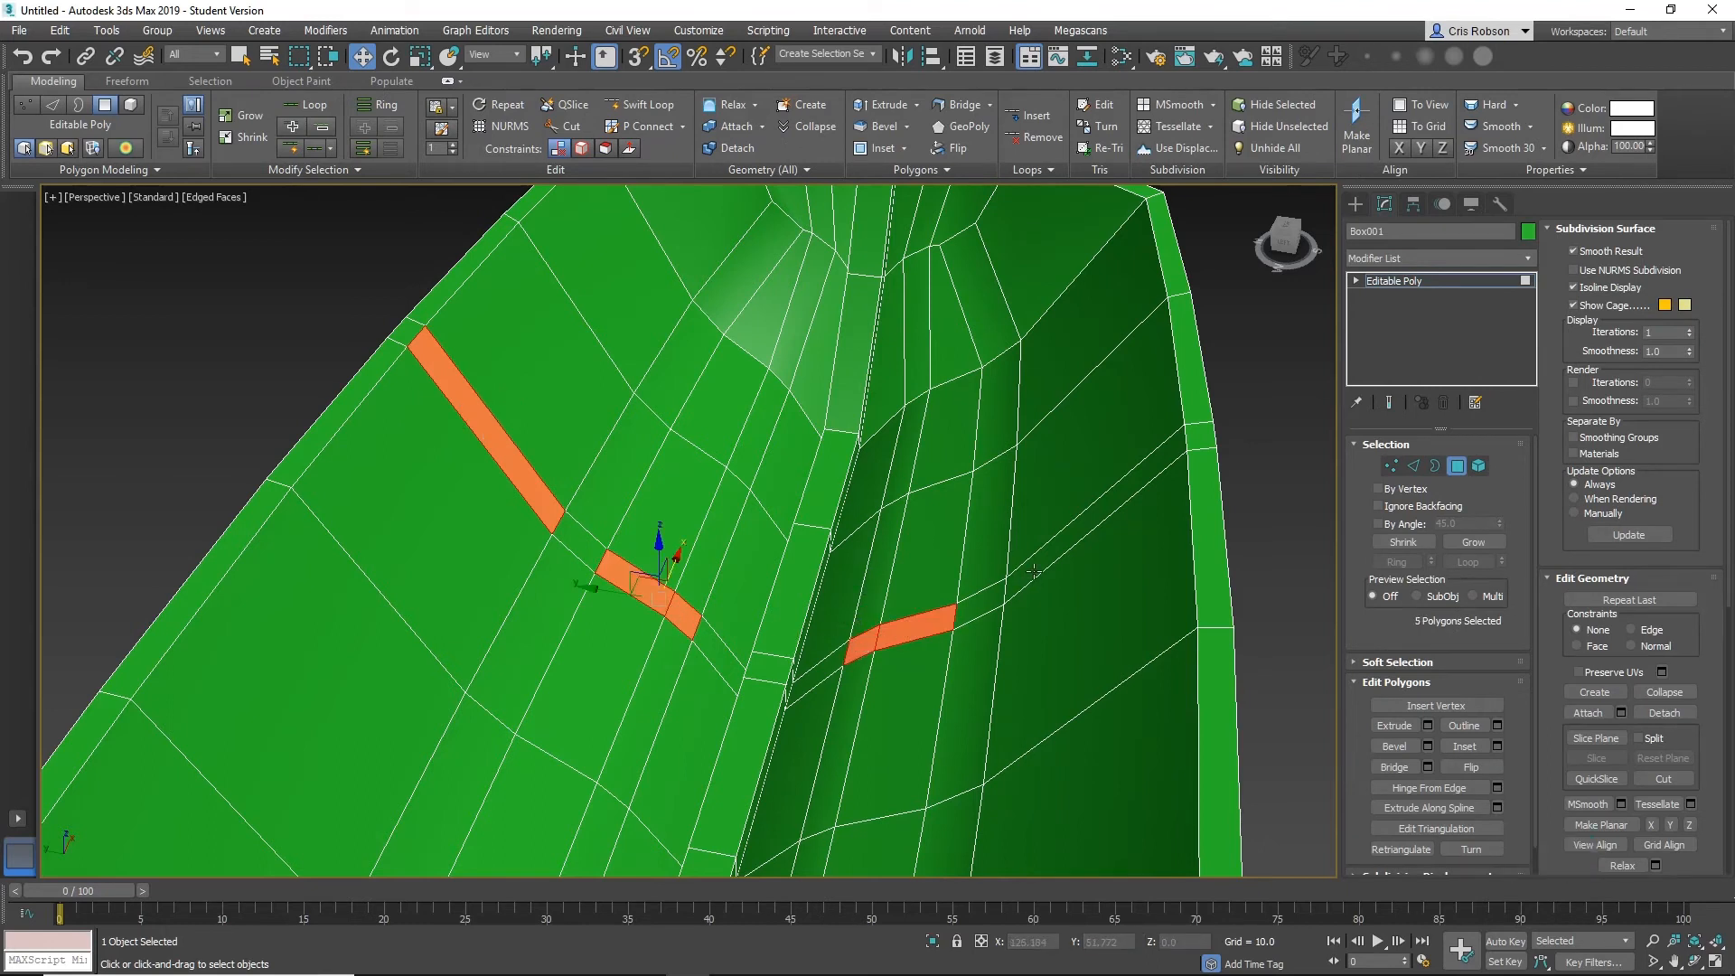
pyautogui.keyDown('ctrl'); pyautogui.click(1033, 571); pyautogui.keyUp('ctrl')
# Add the matching six side-wall and floor polygons of the second narrow crosswise strip to the selection.
pyautogui.scroll(-8, 852, 600)
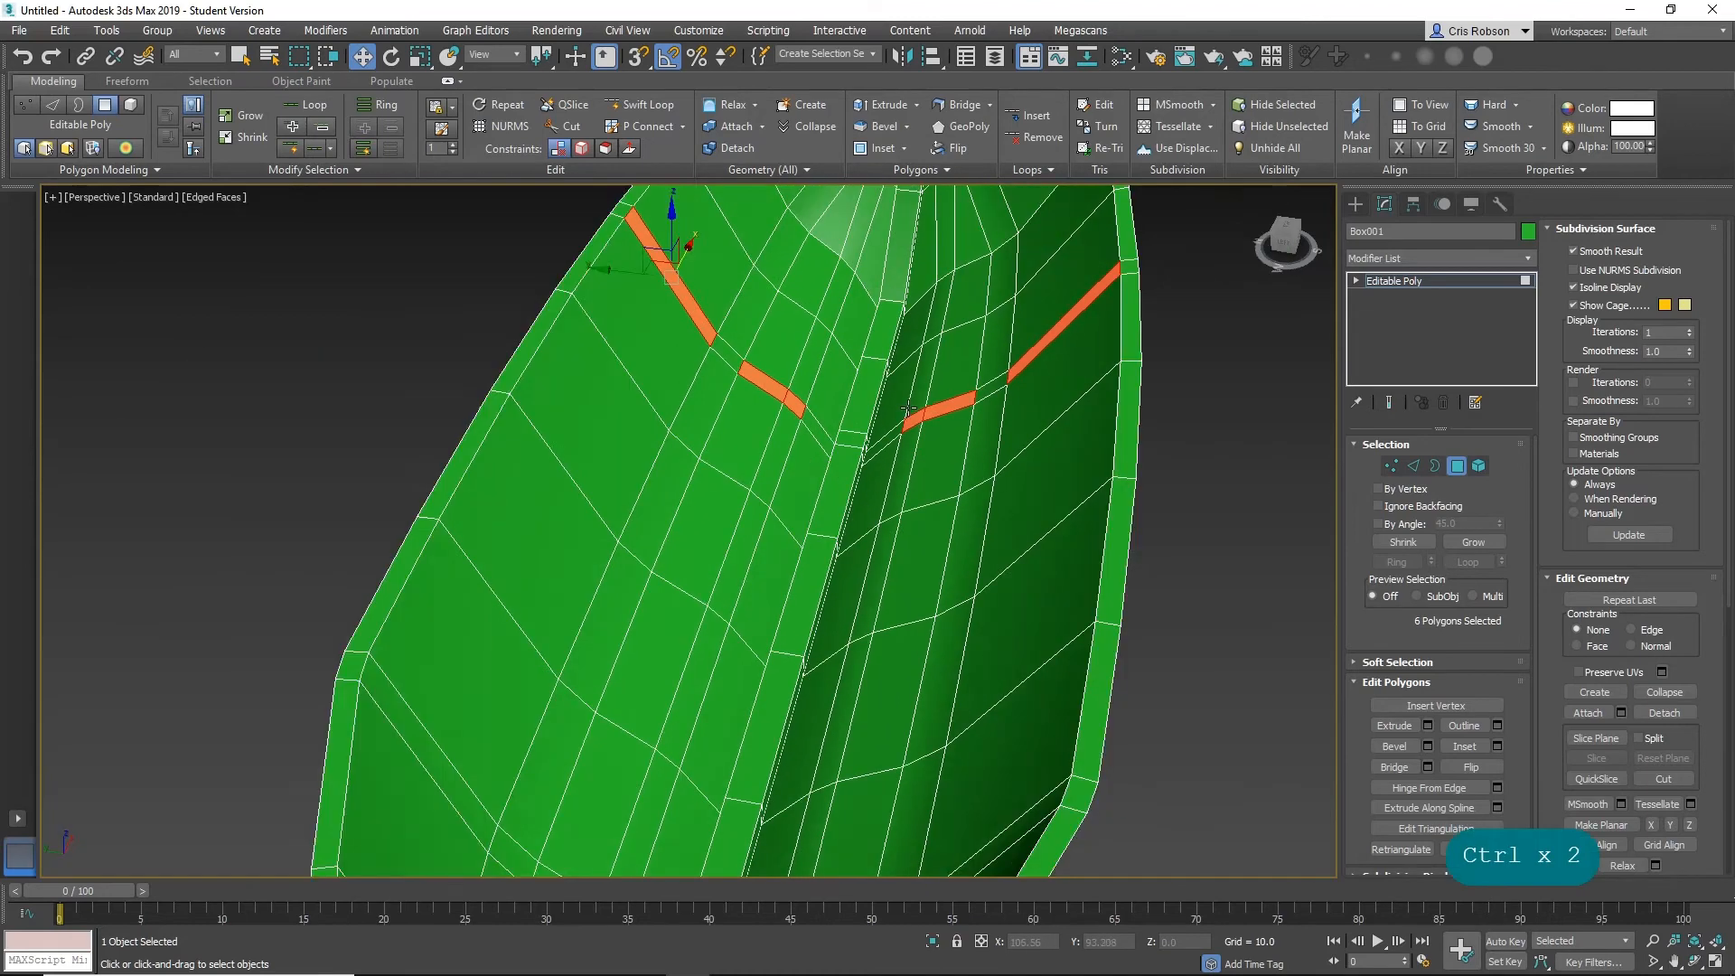
pyautogui.scroll(3, 799, 537)
pyautogui.moveTo(728, 551); pyautogui.dragTo(804, 551, button='middle')
pyautogui.keyDown('ctrl'); pyautogui.click(728, 567); pyautogui.keyUp('ctrl')
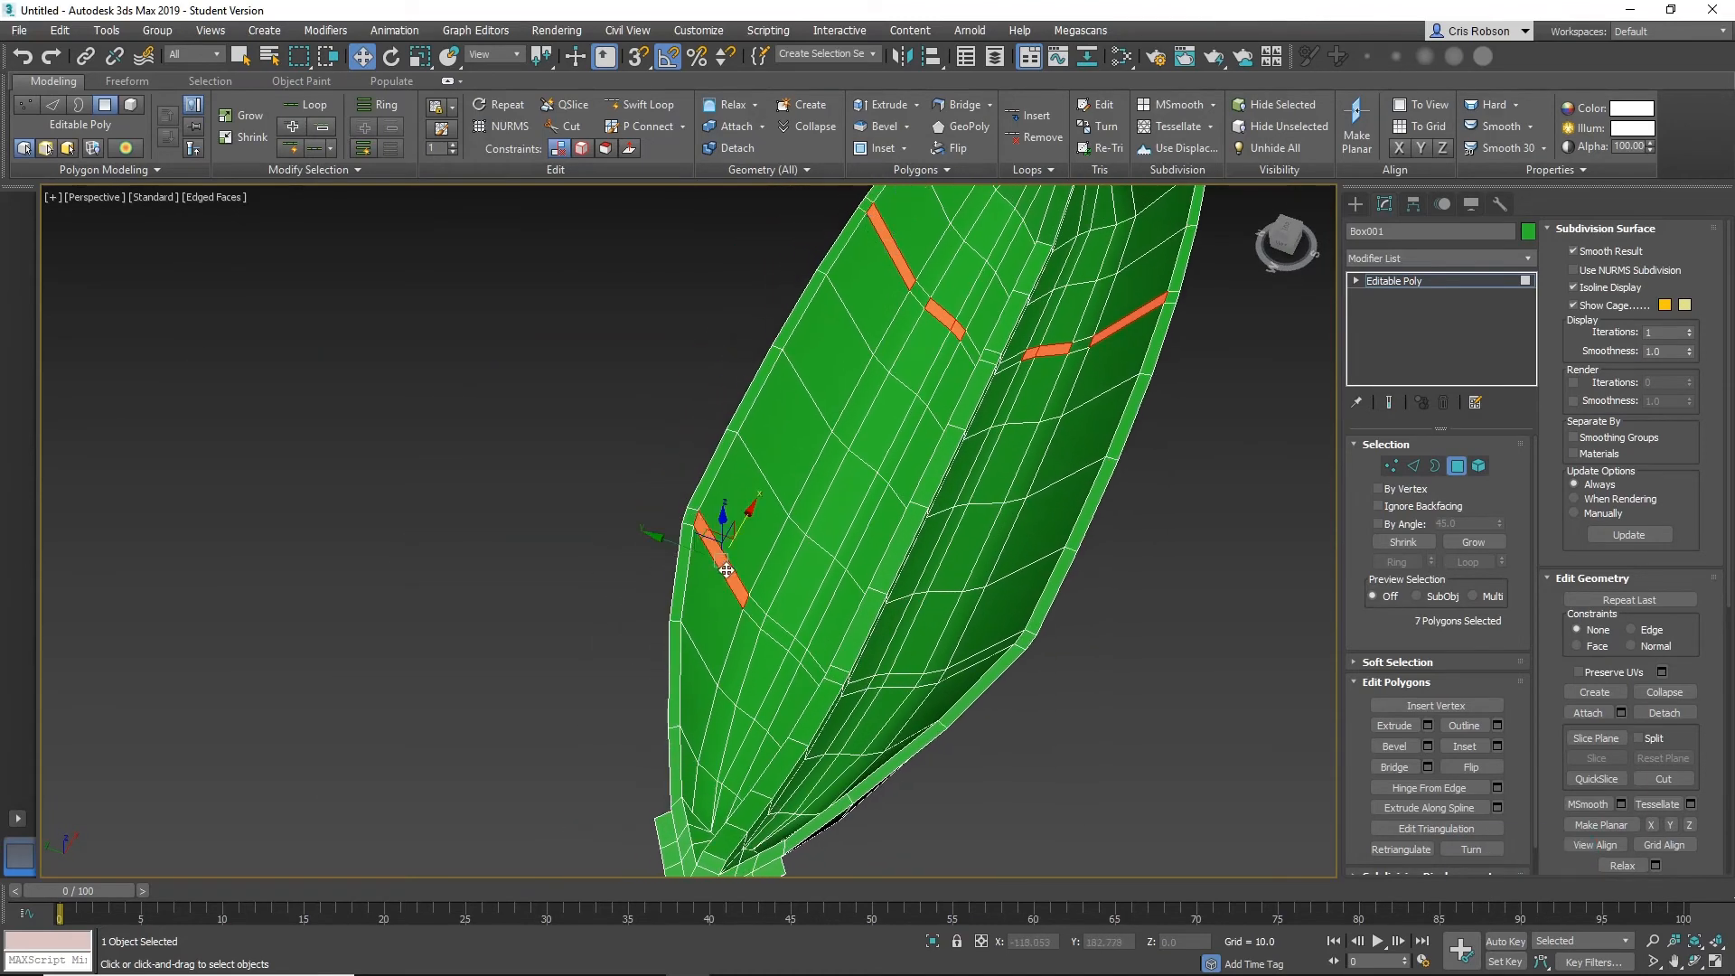
pyautogui.keyDown('ctrl'); pyautogui.click(774, 629); pyautogui.keyUp('ctrl')
pyautogui.keyDown('ctrl'); pyautogui.click(792, 647); pyautogui.keyUp('ctrl')
pyautogui.keyDown('alt'); pyautogui.moveTo(797, 643); pyautogui.dragTo(985, 654, button='middle'); pyautogui.keyUp('alt')
pyautogui.hotkey('ctrl', 'z')
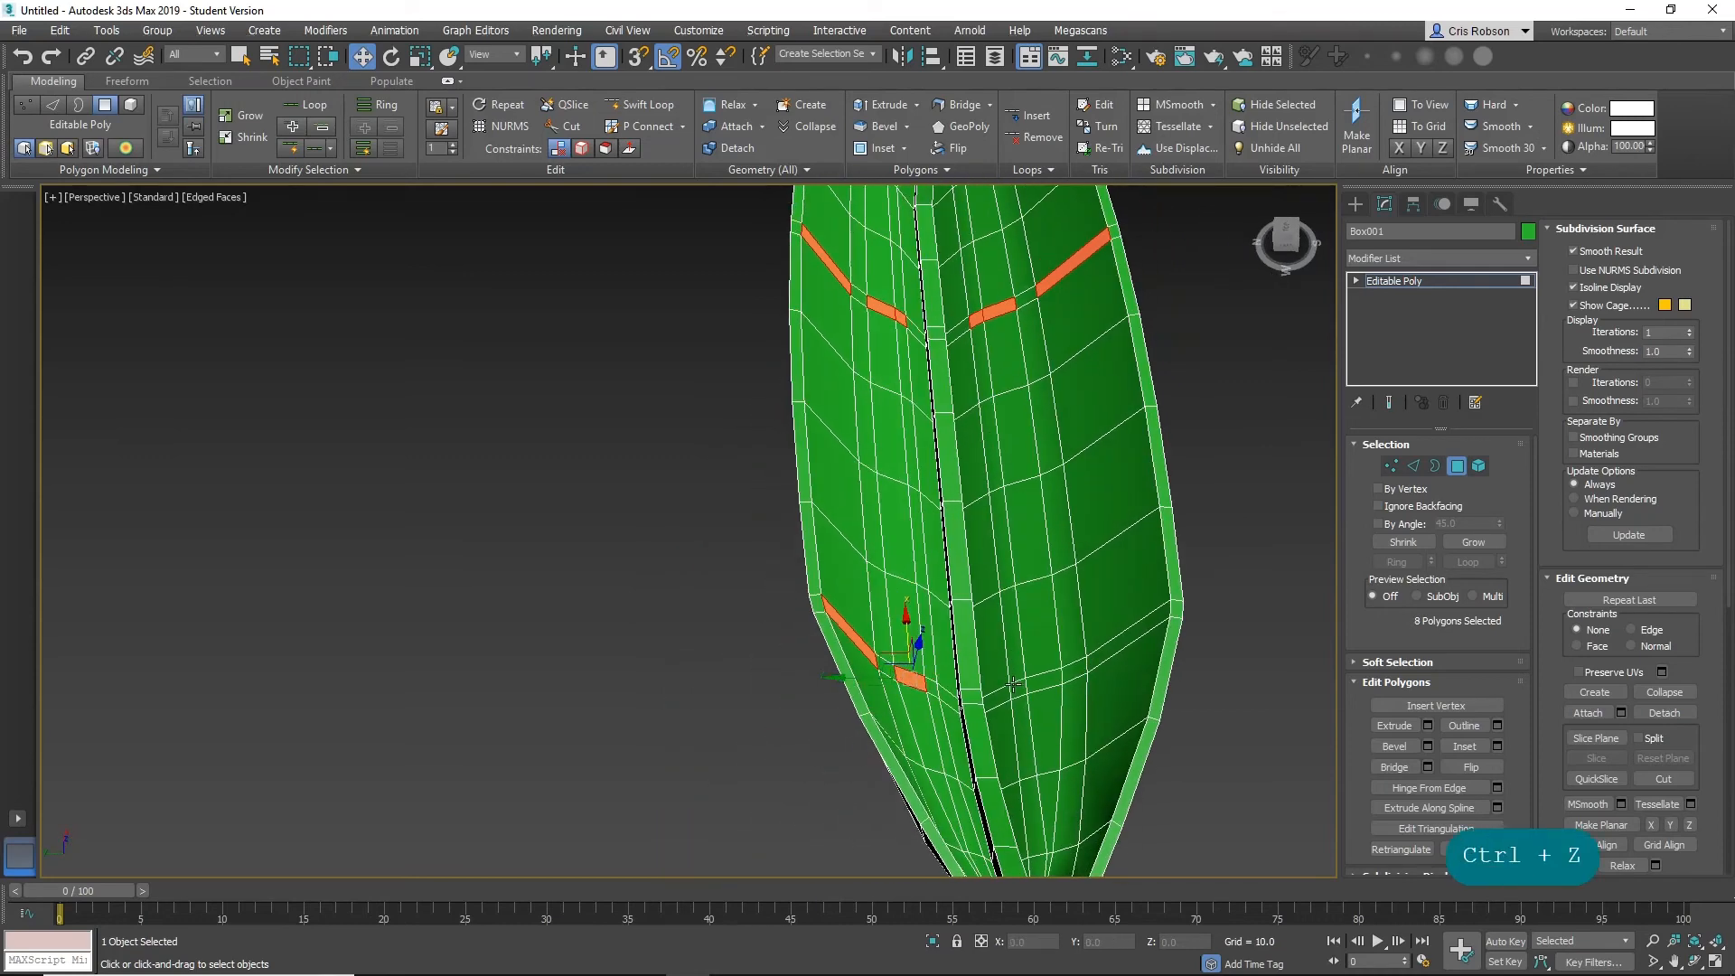
pyautogui.keyDown('ctrl'); pyautogui.click(931, 691); pyautogui.keyUp('ctrl')
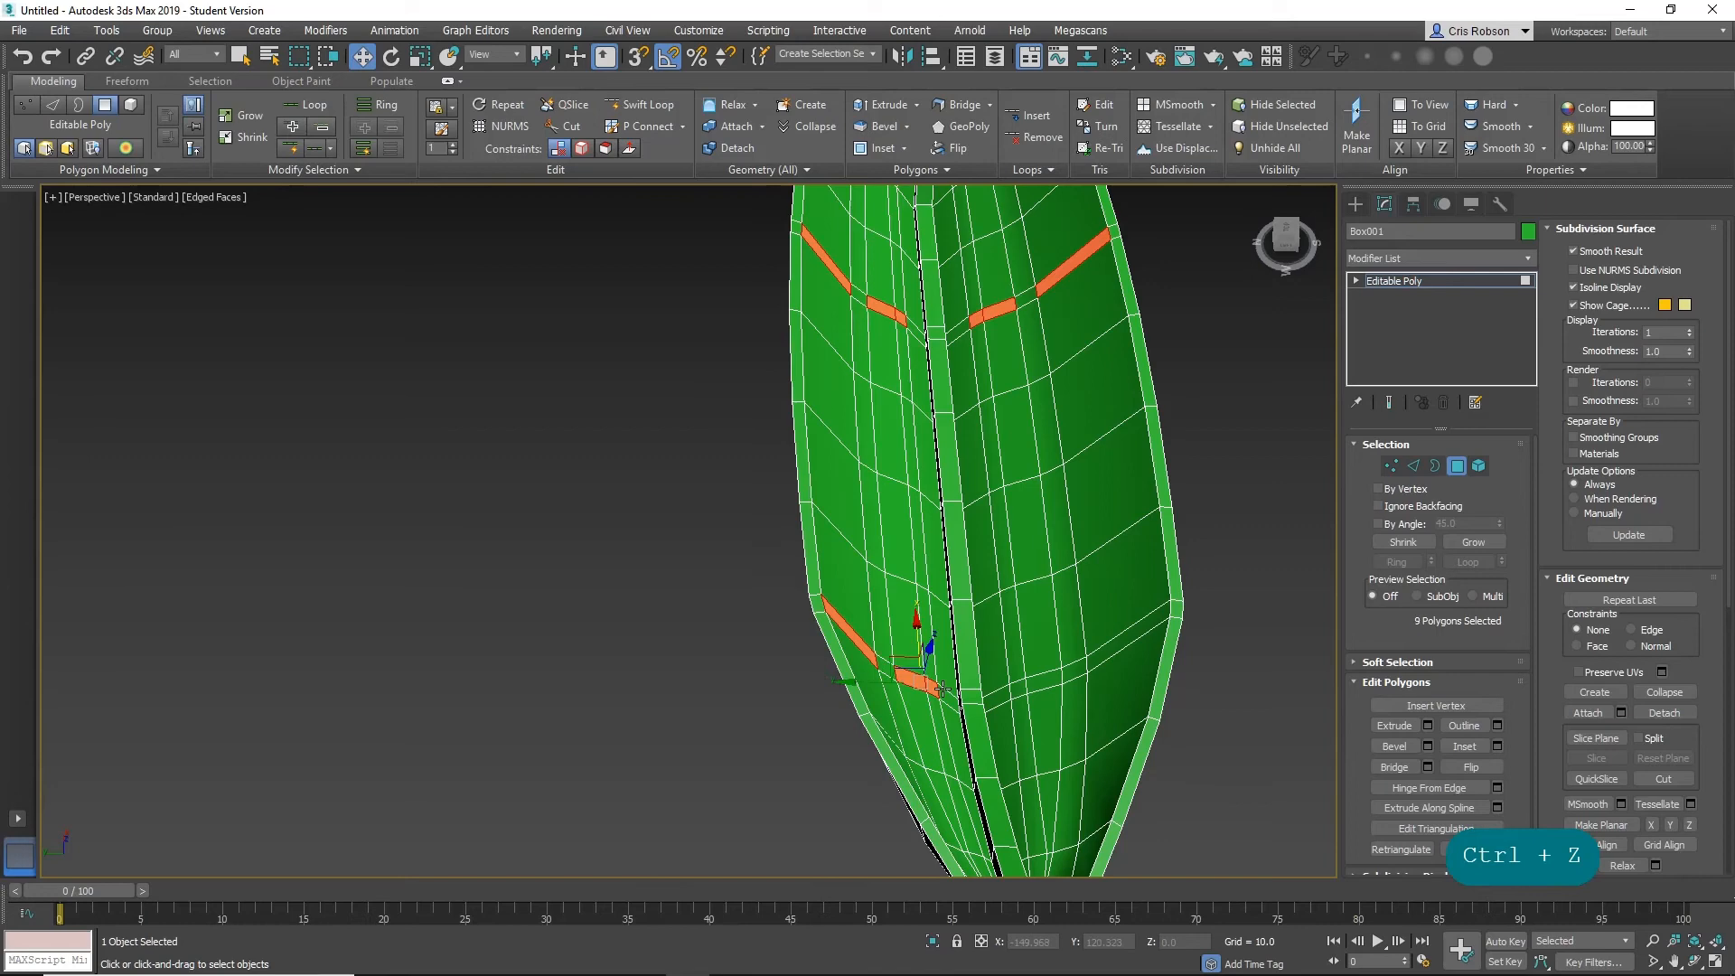
pyautogui.keyDown('ctrl'); pyautogui.click(1016, 688); pyautogui.keyUp('ctrl')
pyautogui.keyDown('ctrl'); pyautogui.click(1048, 680); pyautogui.keyUp('ctrl')
pyautogui.keyDown('ctrl'); pyautogui.click(1106, 648); pyautogui.keyUp('ctrl')
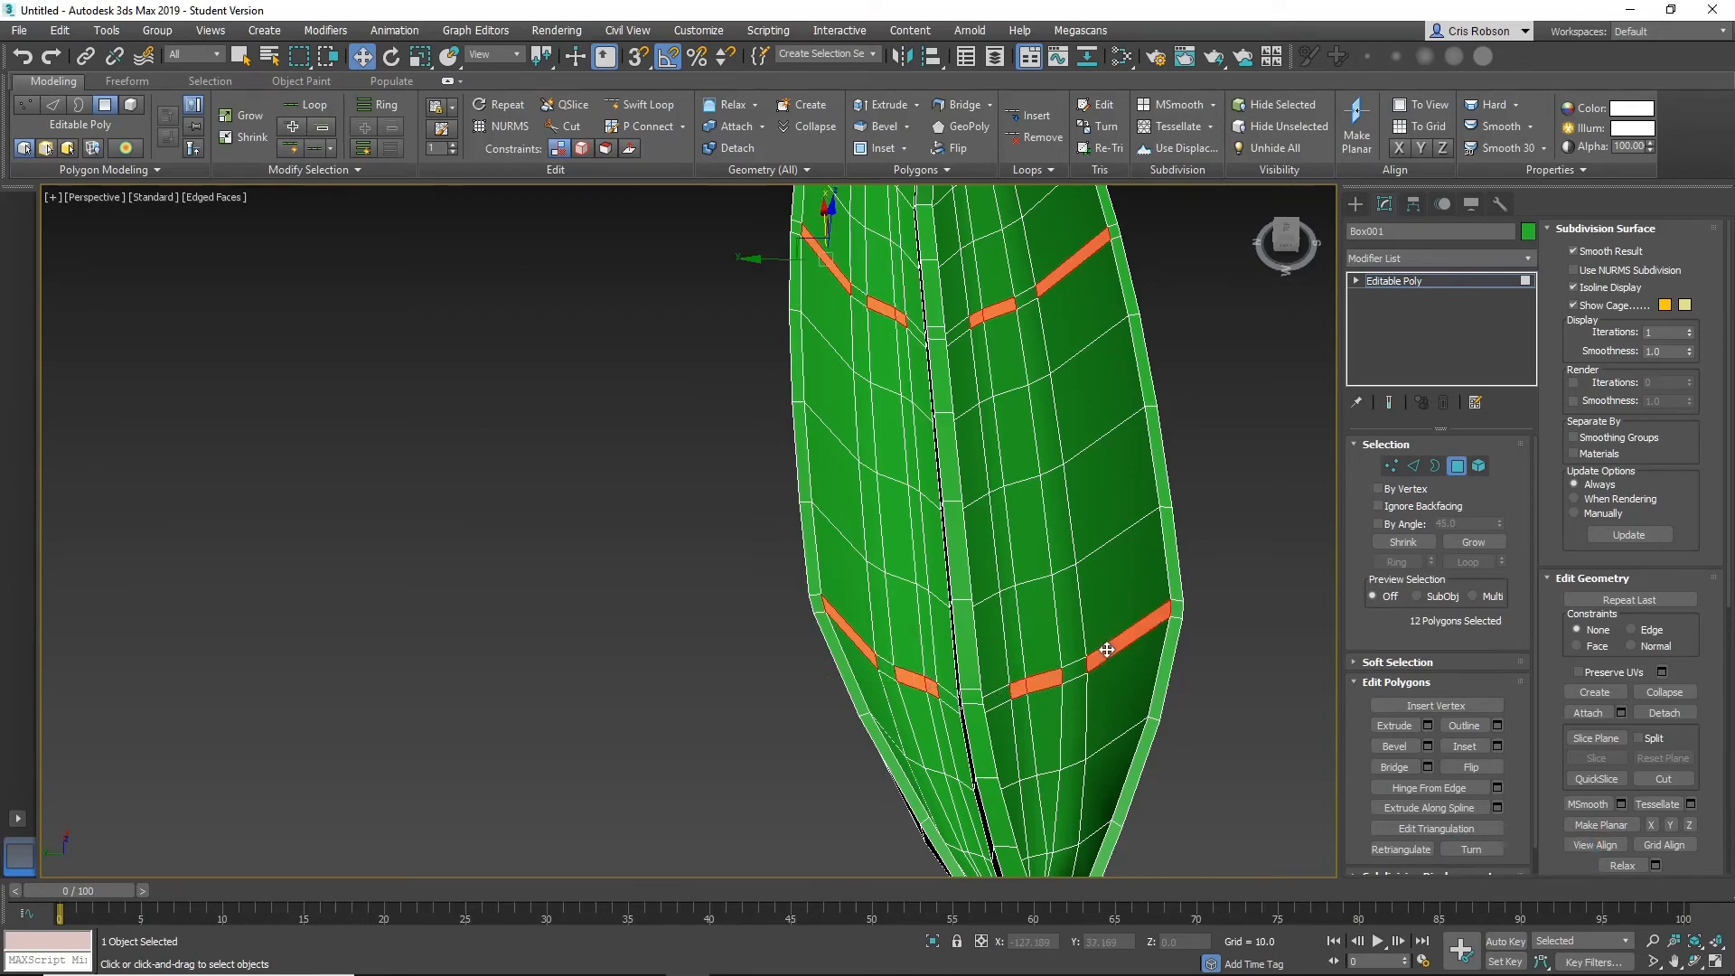
# Extrude the twelve selected strip polygons slightly into the hull freehand to form raised rib segments.
pyautogui.moveTo(1077, 614); pyautogui.dragTo(962, 571, button='middle')
pyautogui.scroll(3, 1014, 562)
pyautogui.click(1391, 726)
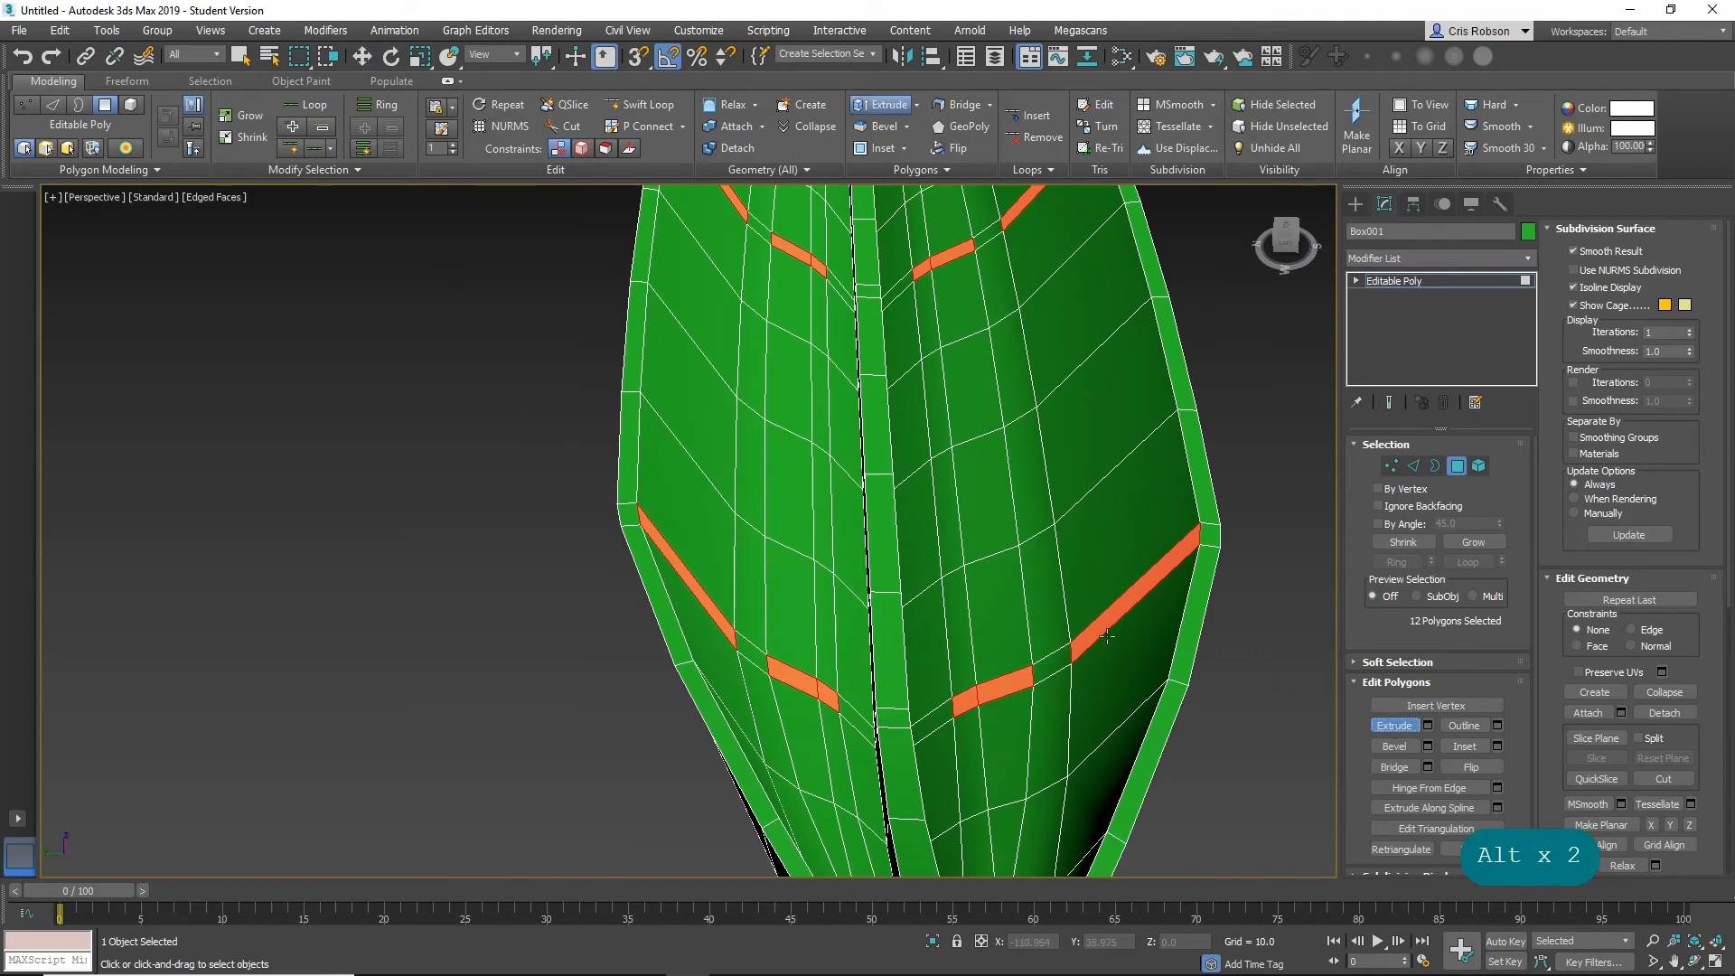
pyautogui.moveTo(1108, 621); pyautogui.dragTo(1111, 602)
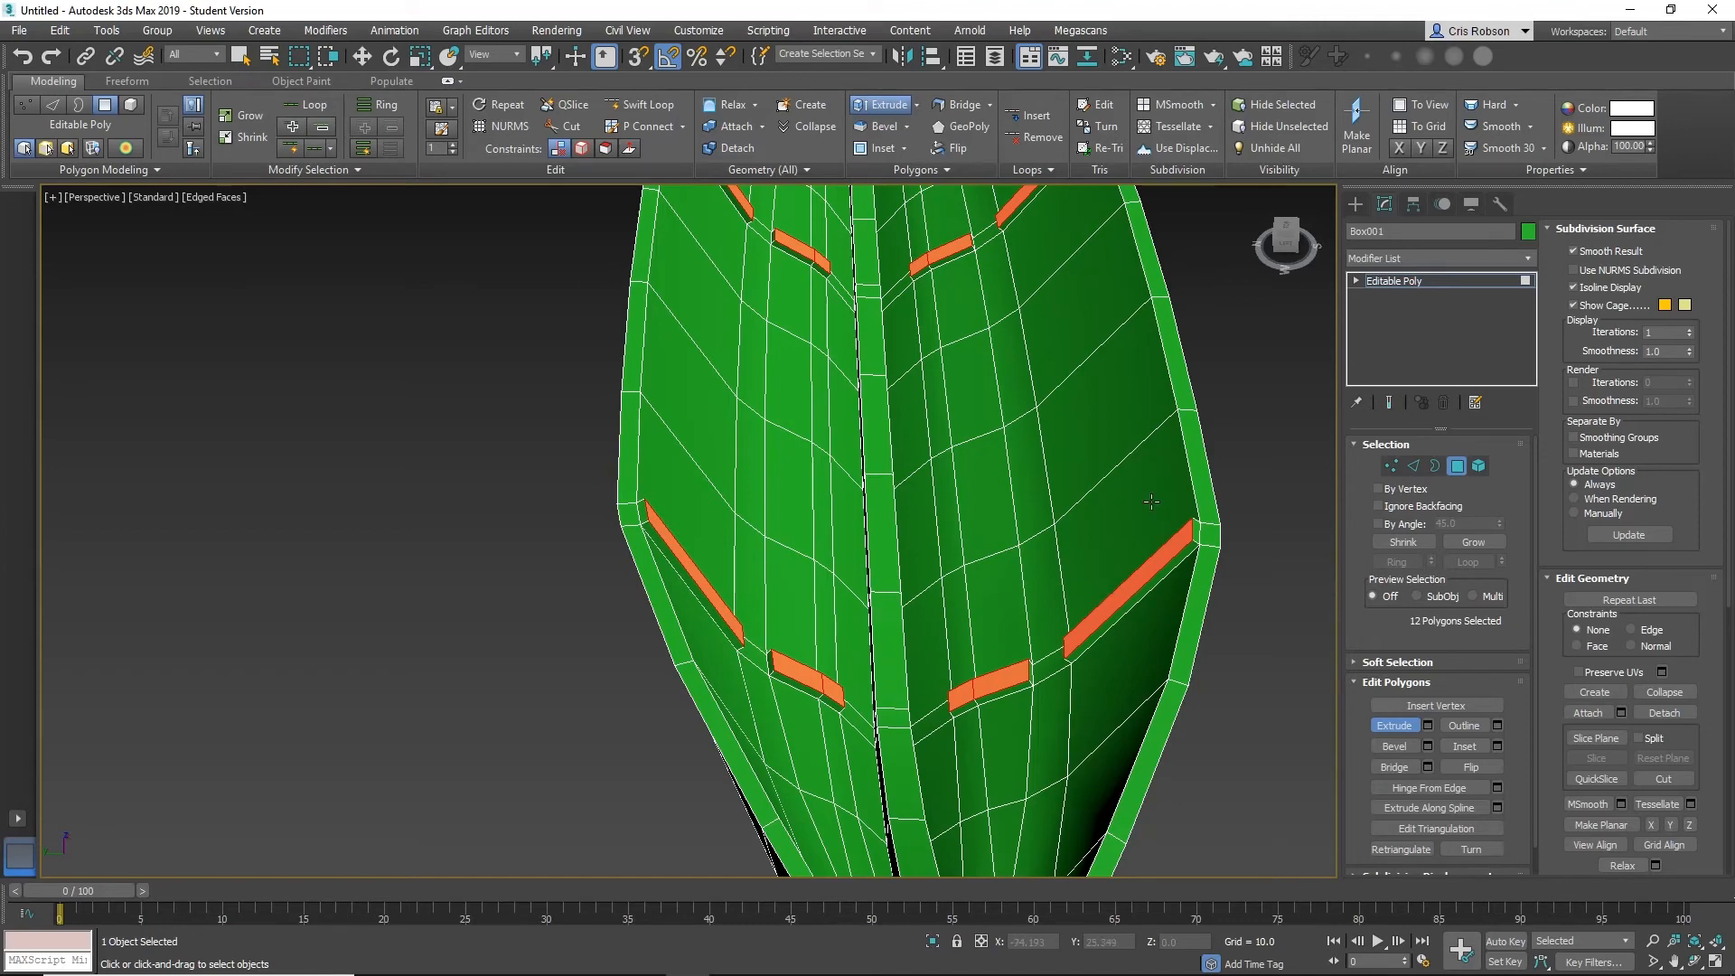
# Bridge the facing end polygons of the side-wall and floor rib segments across the gap on one side of the first rib.
pyautogui.keyDown('alt'); pyautogui.moveTo(1151, 501); pyautogui.dragTo(912, 534, button='middle'); pyautogui.keyUp('alt')
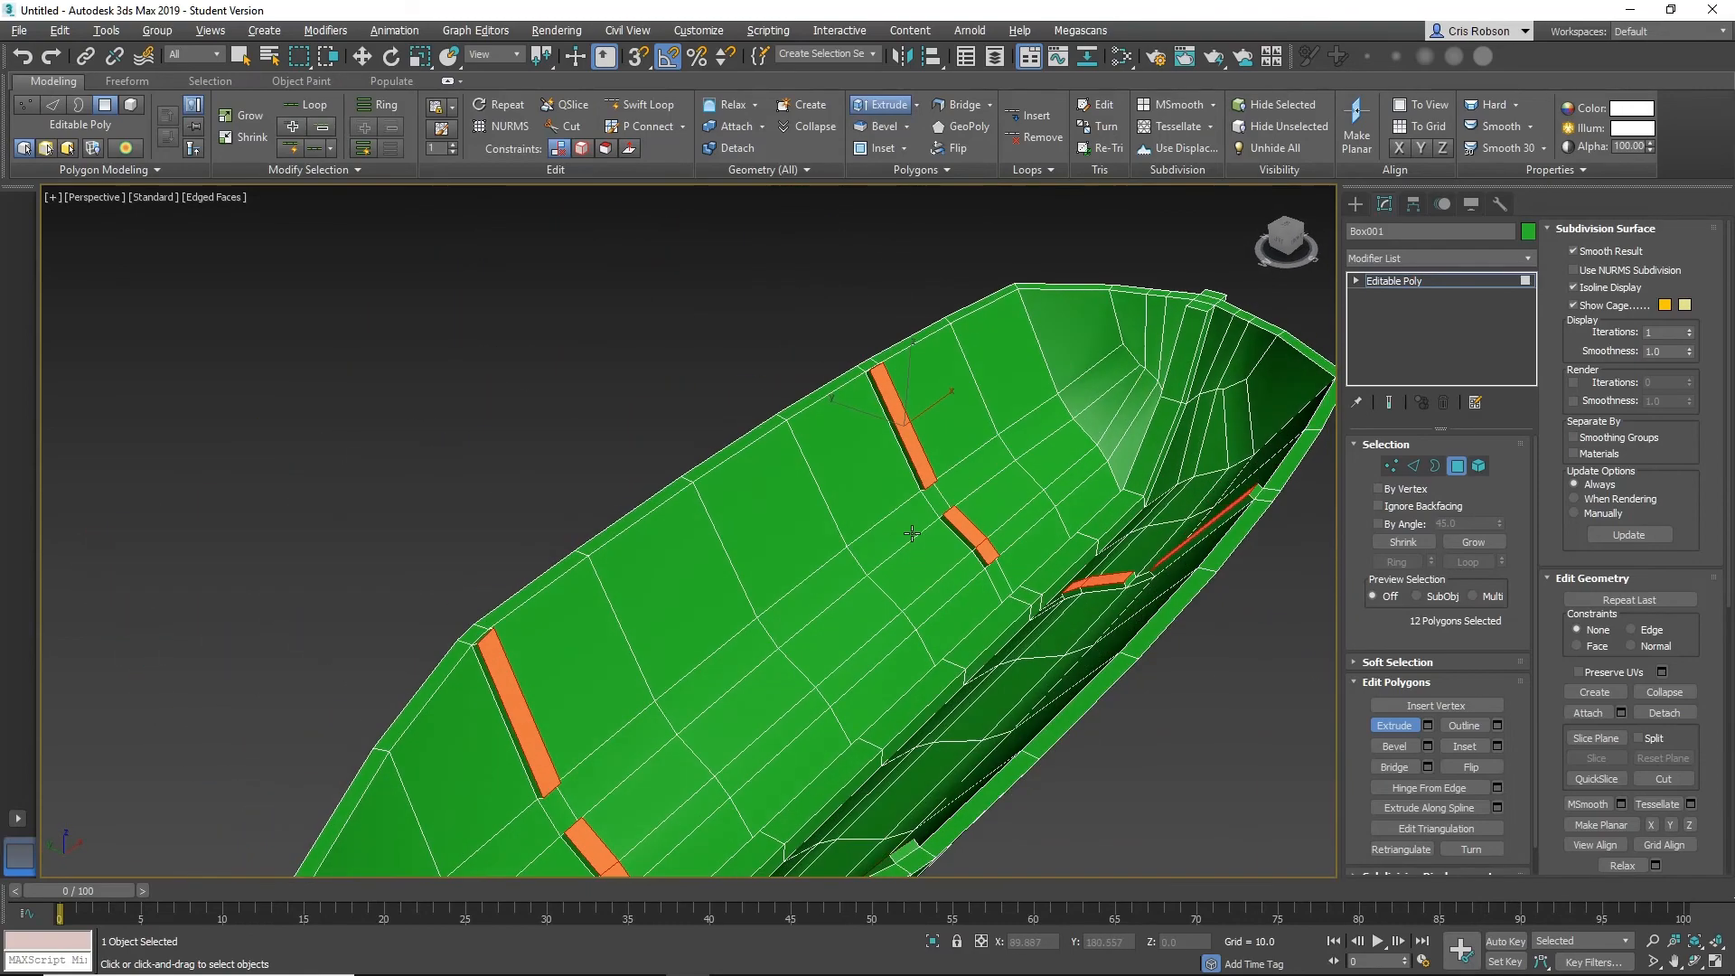
pyautogui.scroll(2, 884, 489)
pyautogui.moveTo(895, 452); pyautogui.dragTo(886, 518, button='middle')
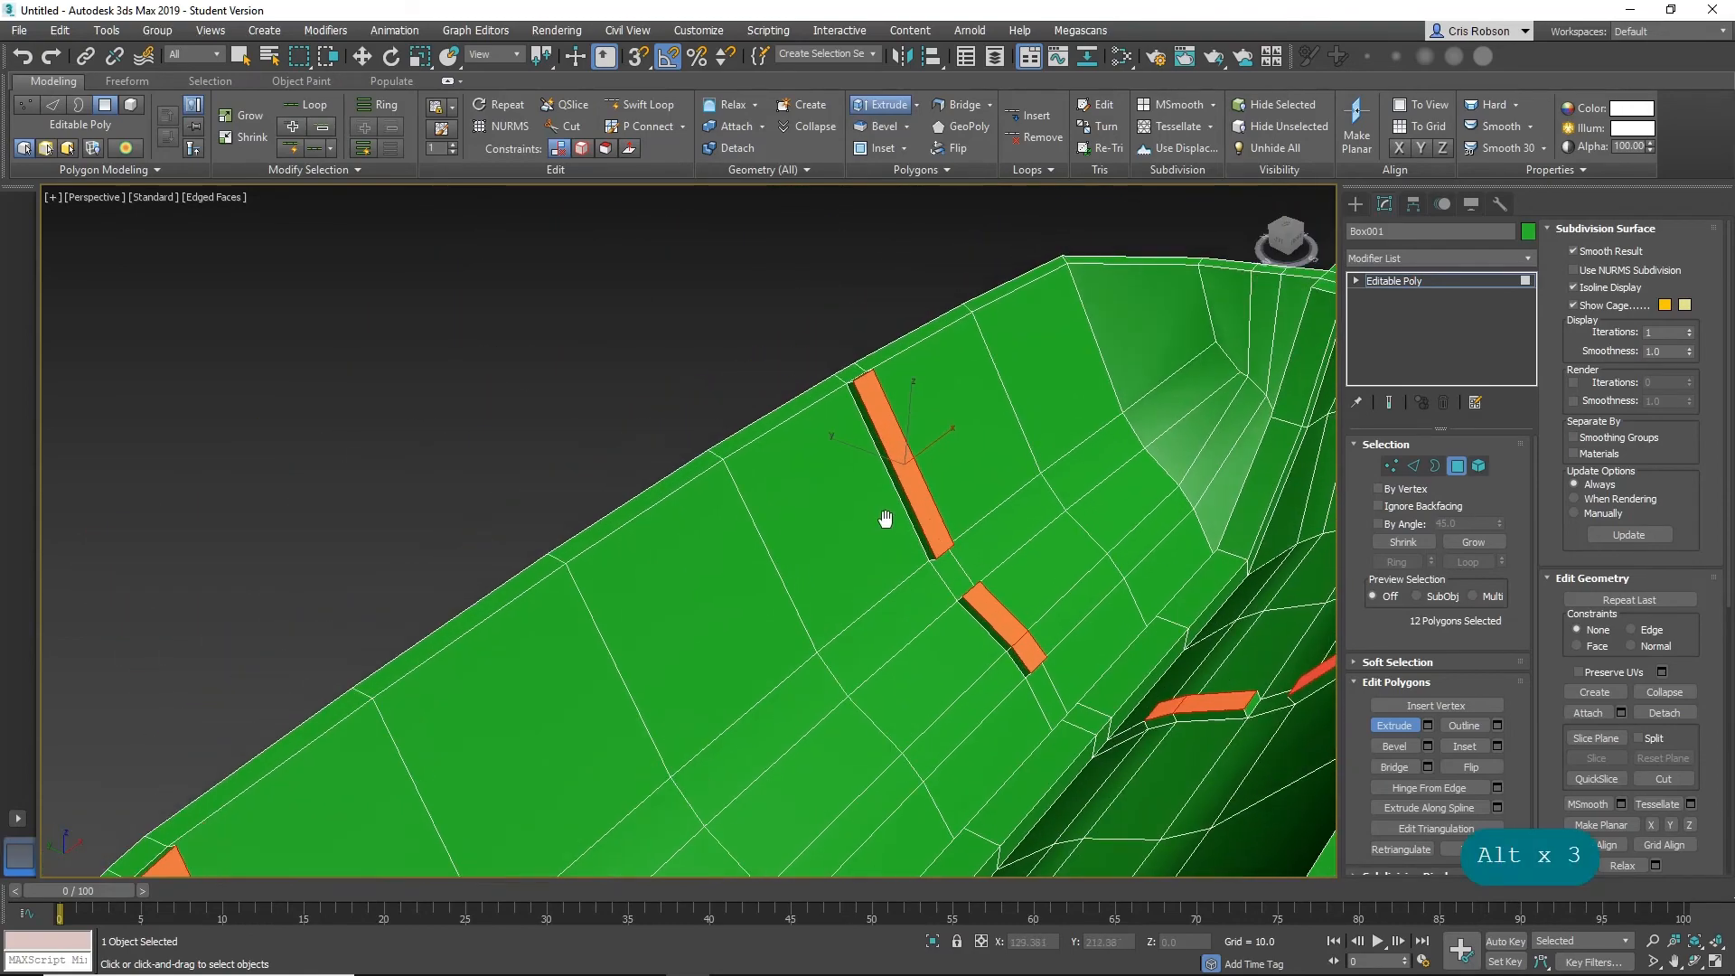
pyautogui.scroll(3, 896, 528)
pyautogui.moveTo(994, 502); pyautogui.dragTo(993, 705, button='middle')
pyautogui.keyDown('alt'); pyautogui.moveTo(1012, 577); pyautogui.dragTo(1014, 551, button='middle'); pyautogui.keyUp('alt')
pyautogui.moveTo(1071, 618); pyautogui.dragTo(1145, 262, button='middle')
pyautogui.scroll(6, 1168, 404)
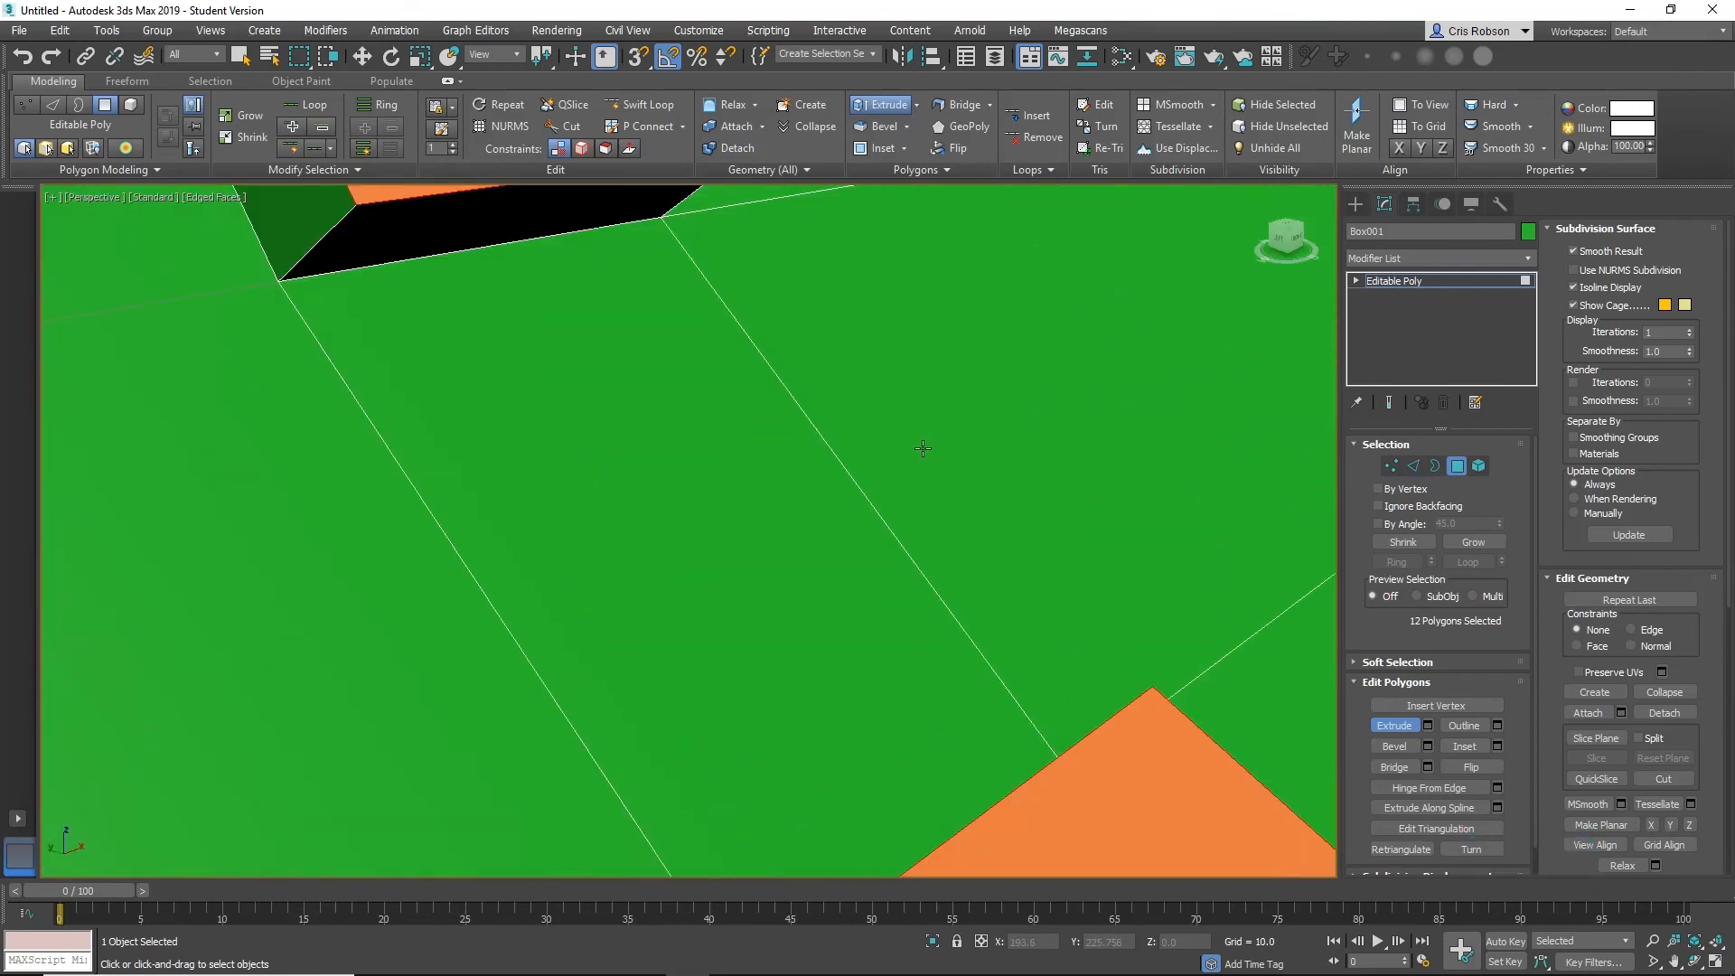
pyautogui.moveTo(758, 493); pyautogui.dragTo(906, 539, button='middle')
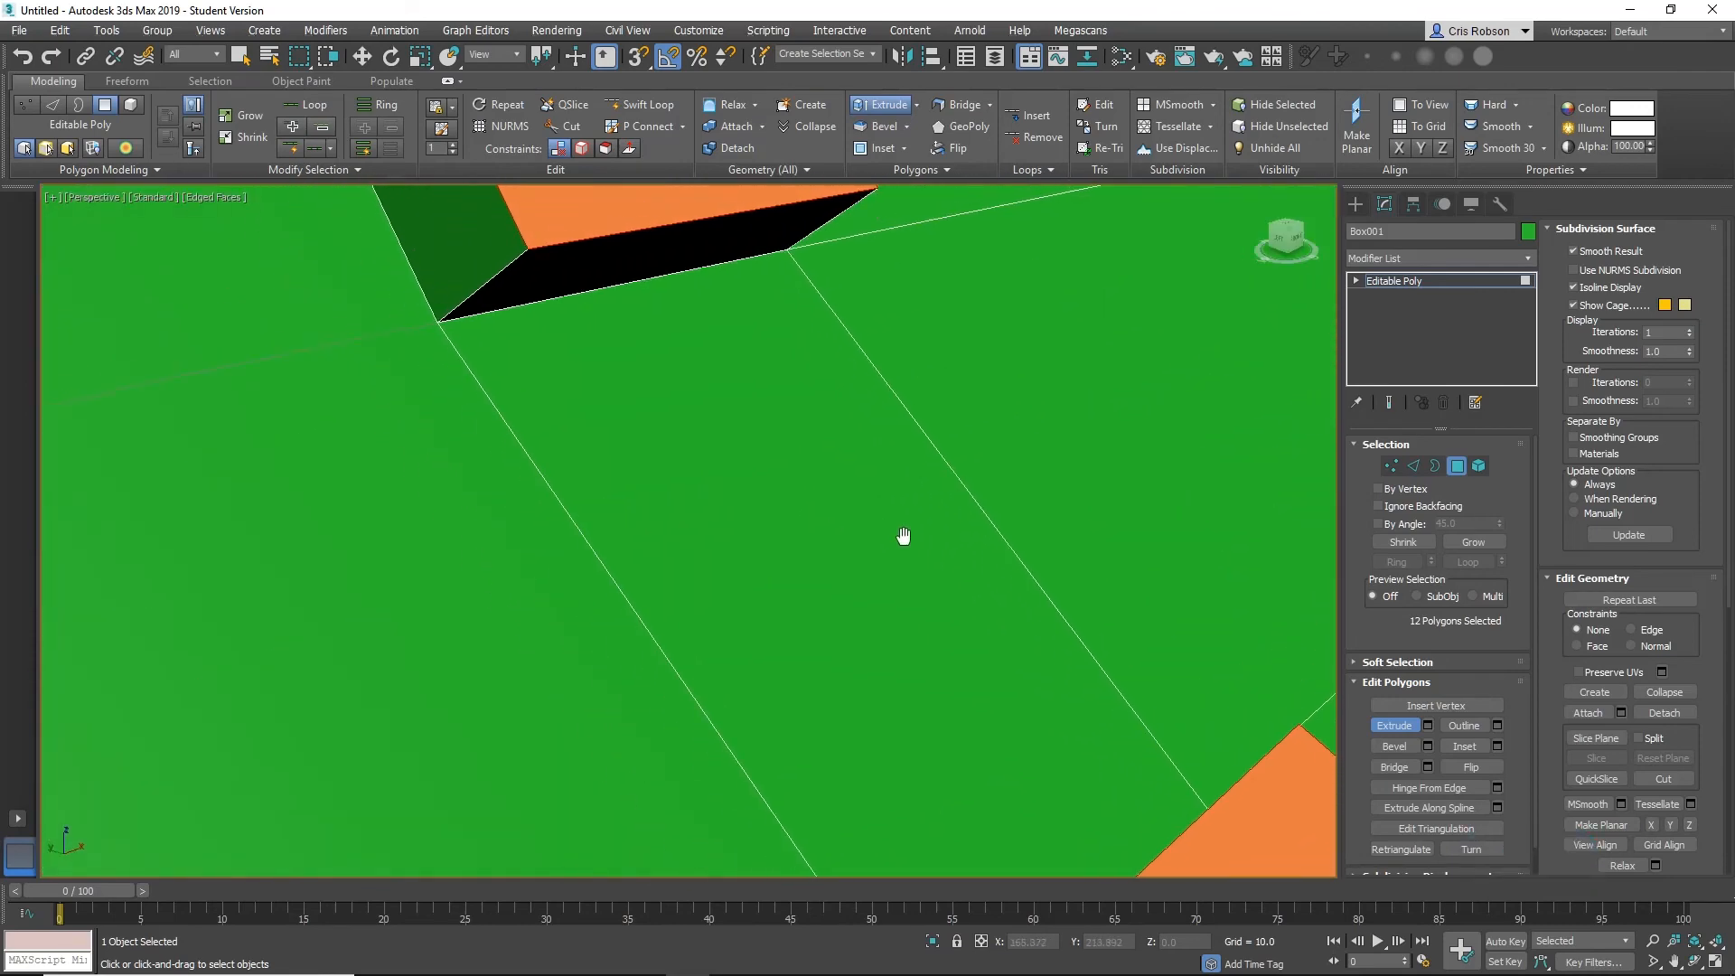
pyautogui.click(1456, 466)
pyautogui.press('r')
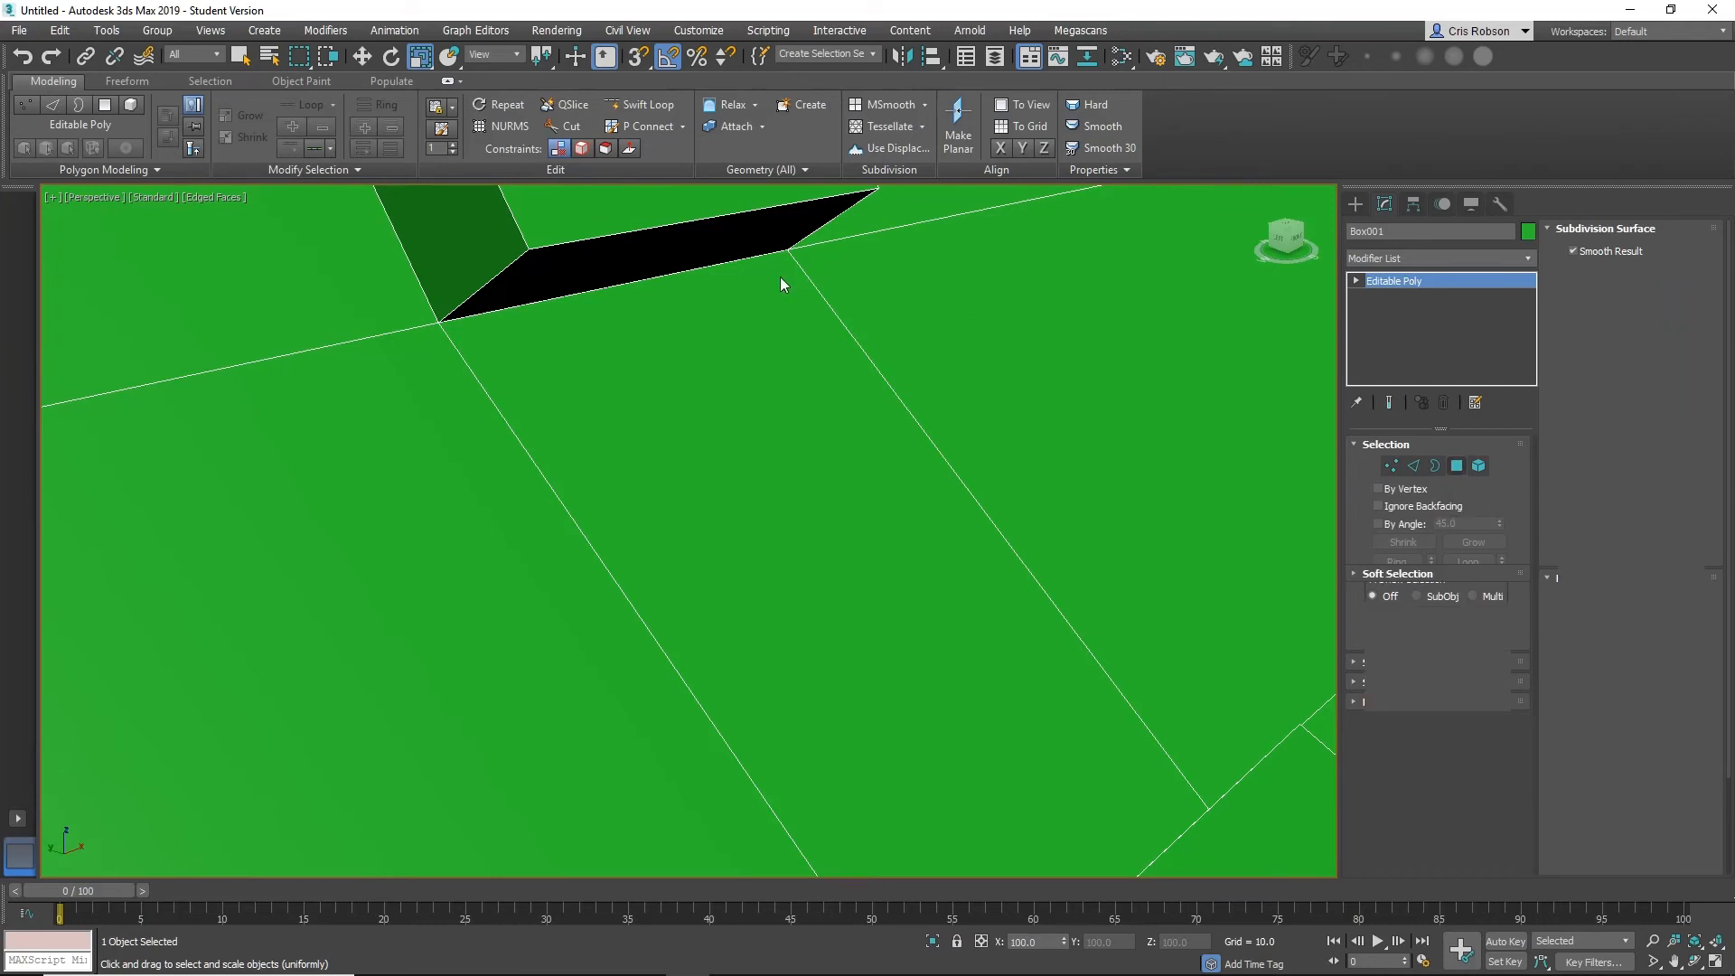
pyautogui.press('4')
pyautogui.press('q')
pyautogui.click(722, 263)
pyautogui.keyDown('alt'); pyautogui.moveTo(723, 264); pyautogui.dragTo(1016, 571, button='middle'); pyautogui.keyUp('alt')
pyautogui.keyDown('ctrl'); pyautogui.click(1164, 692); pyautogui.keyUp('ctrl')
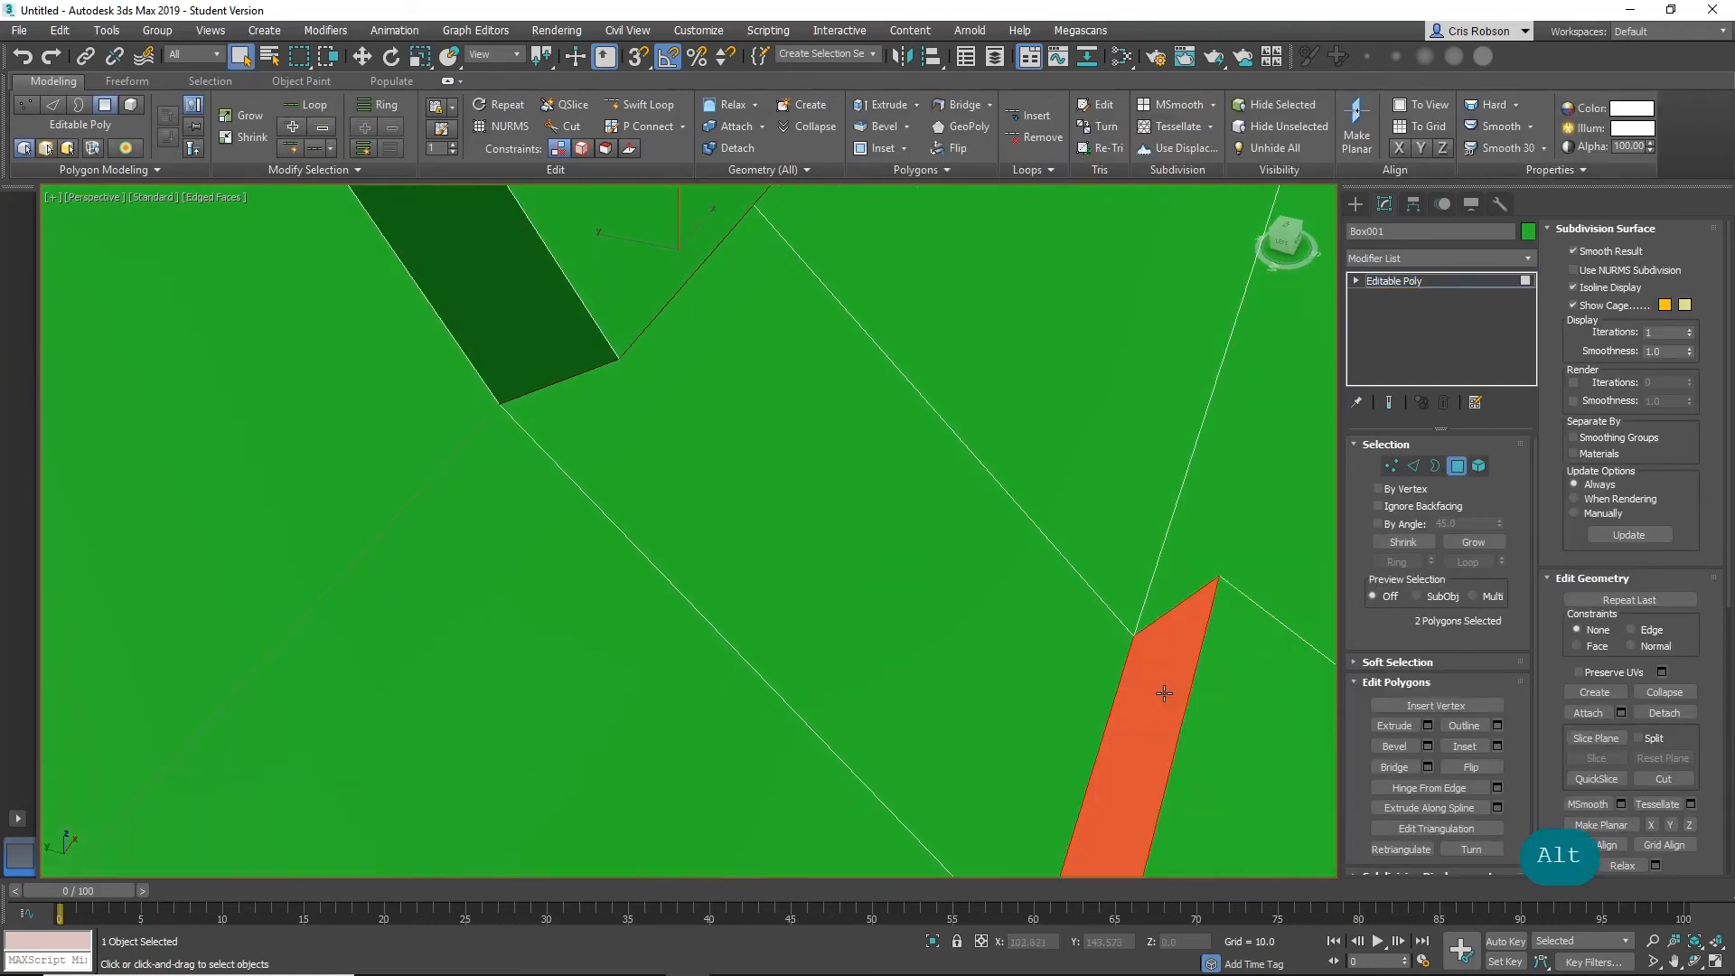
pyautogui.click(1394, 767)
pyautogui.scroll(-5, 1035, 669)
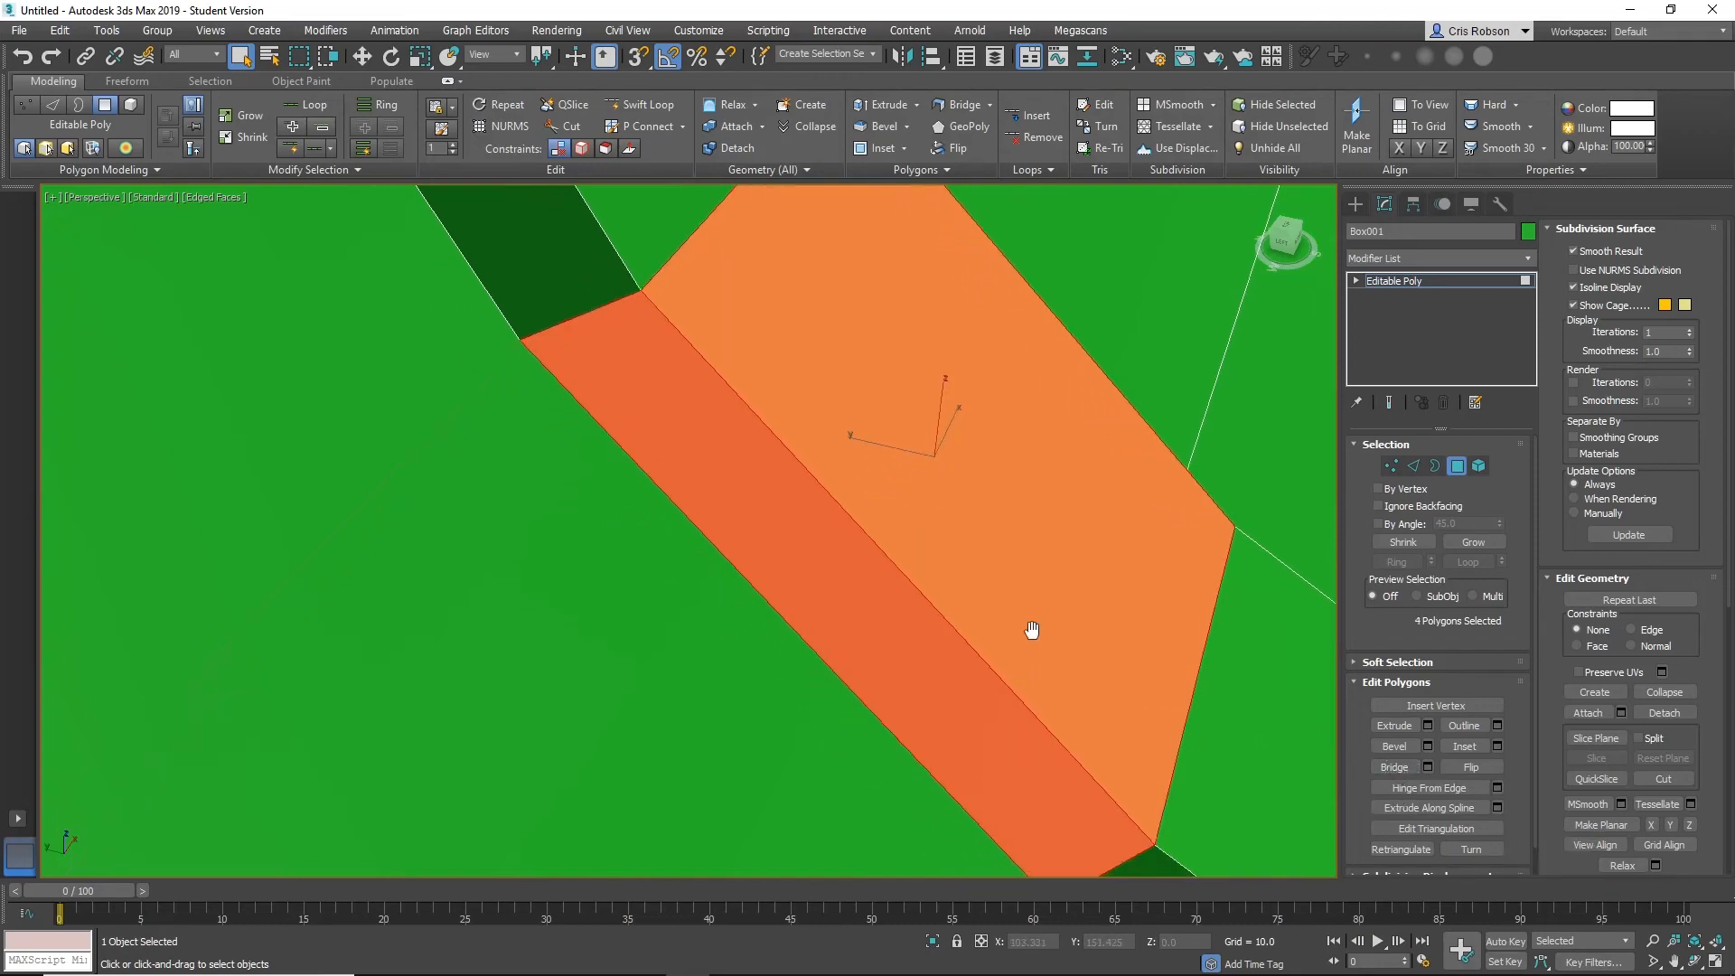
# Bridge the floor segment's inner end of the first rib to the facing side polygon of the raised centre beam.
pyautogui.moveTo(1063, 614); pyautogui.dragTo(619, 457, button='middle')
pyautogui.scroll(-4, 619, 457)
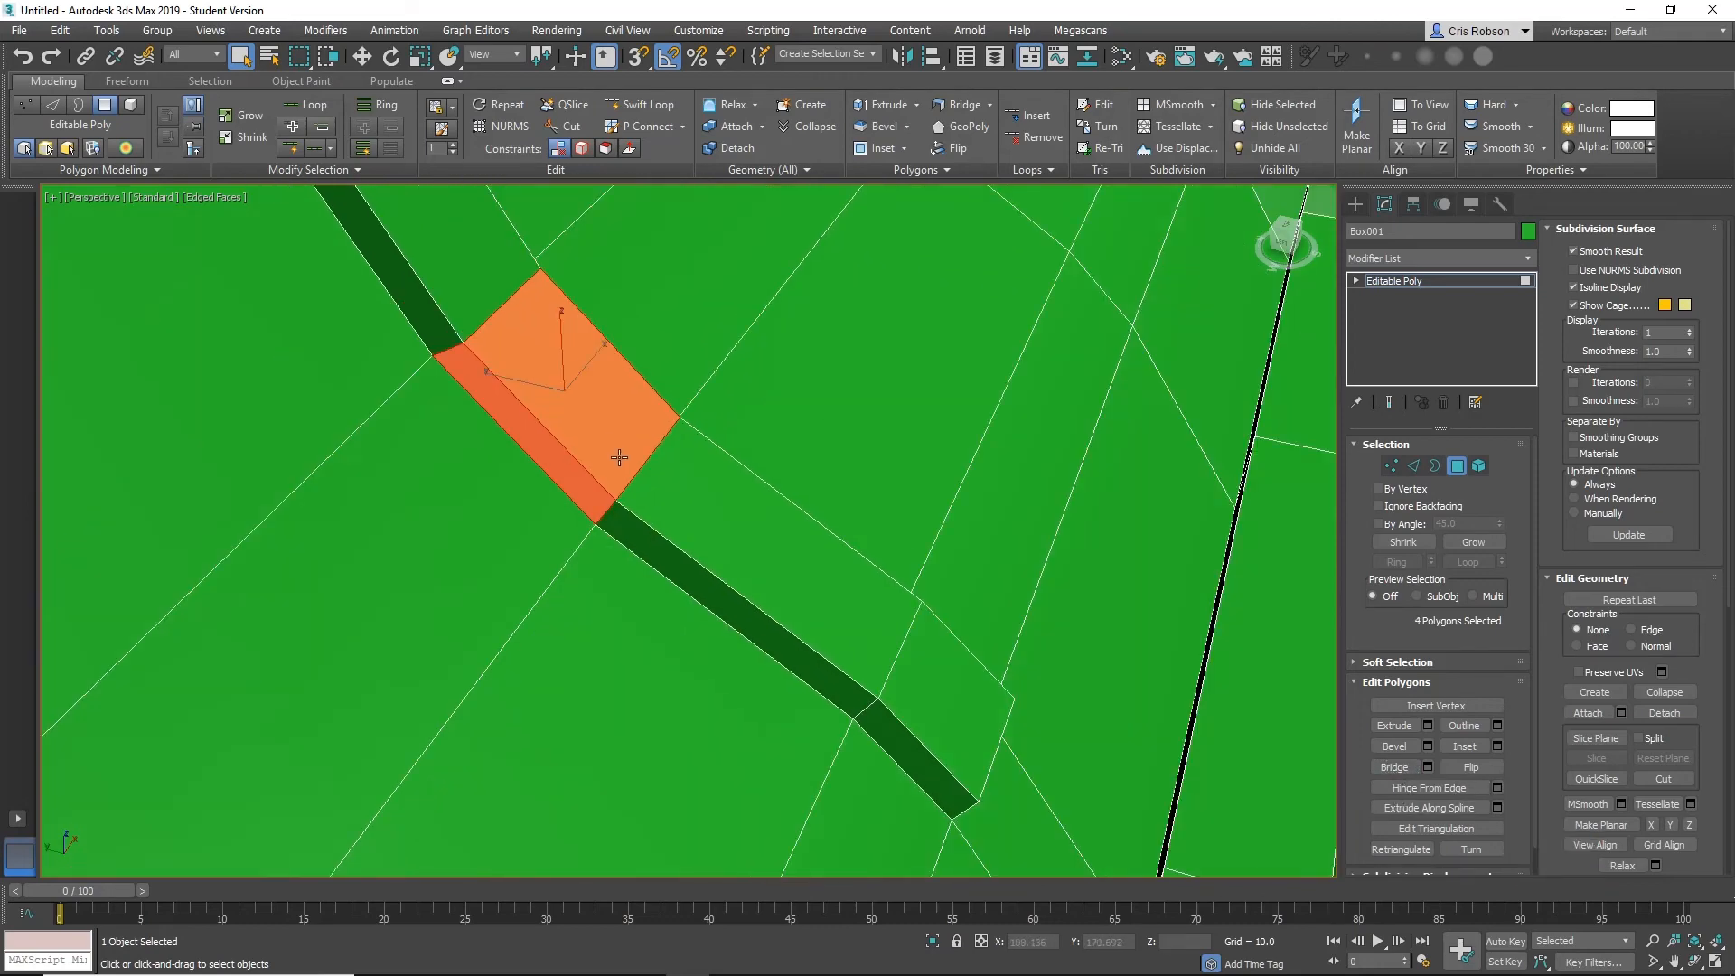
pyautogui.keyDown('alt'); pyautogui.moveTo(1001, 729); pyautogui.dragTo(895, 481, button='middle'); pyautogui.keyUp('alt')
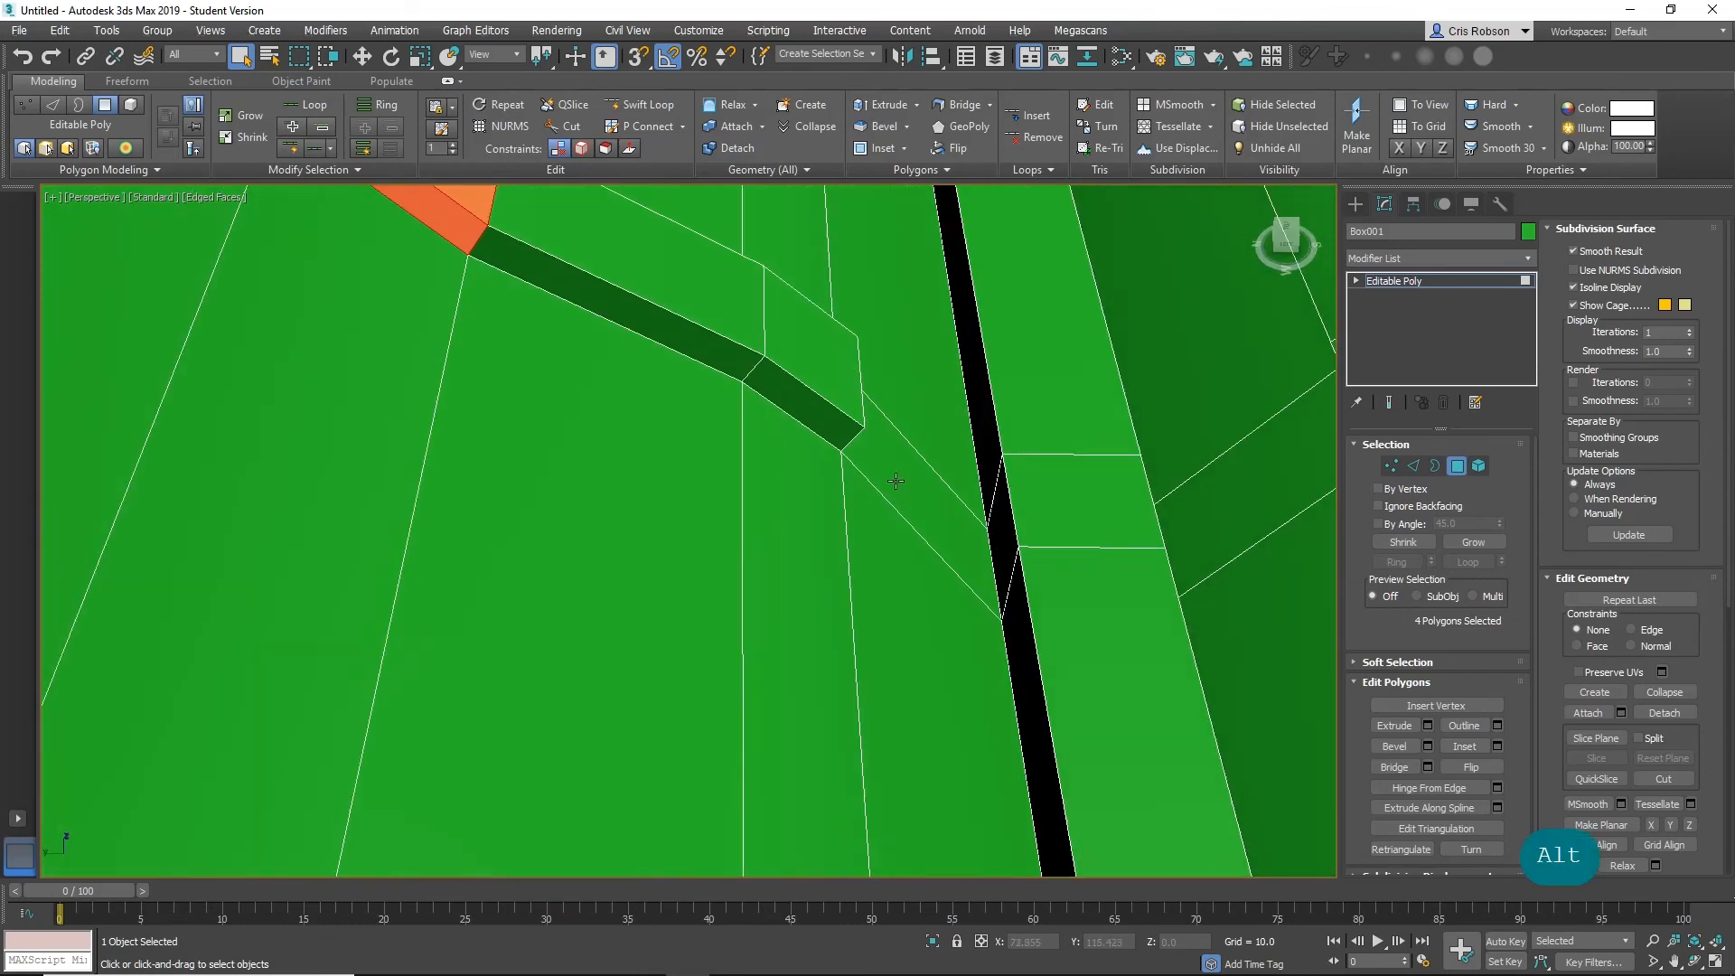
pyautogui.click(1002, 528)
pyautogui.keyDown('alt'); pyautogui.moveTo(1002, 528); pyautogui.dragTo(852, 339, button='middle'); pyautogui.keyUp('alt')
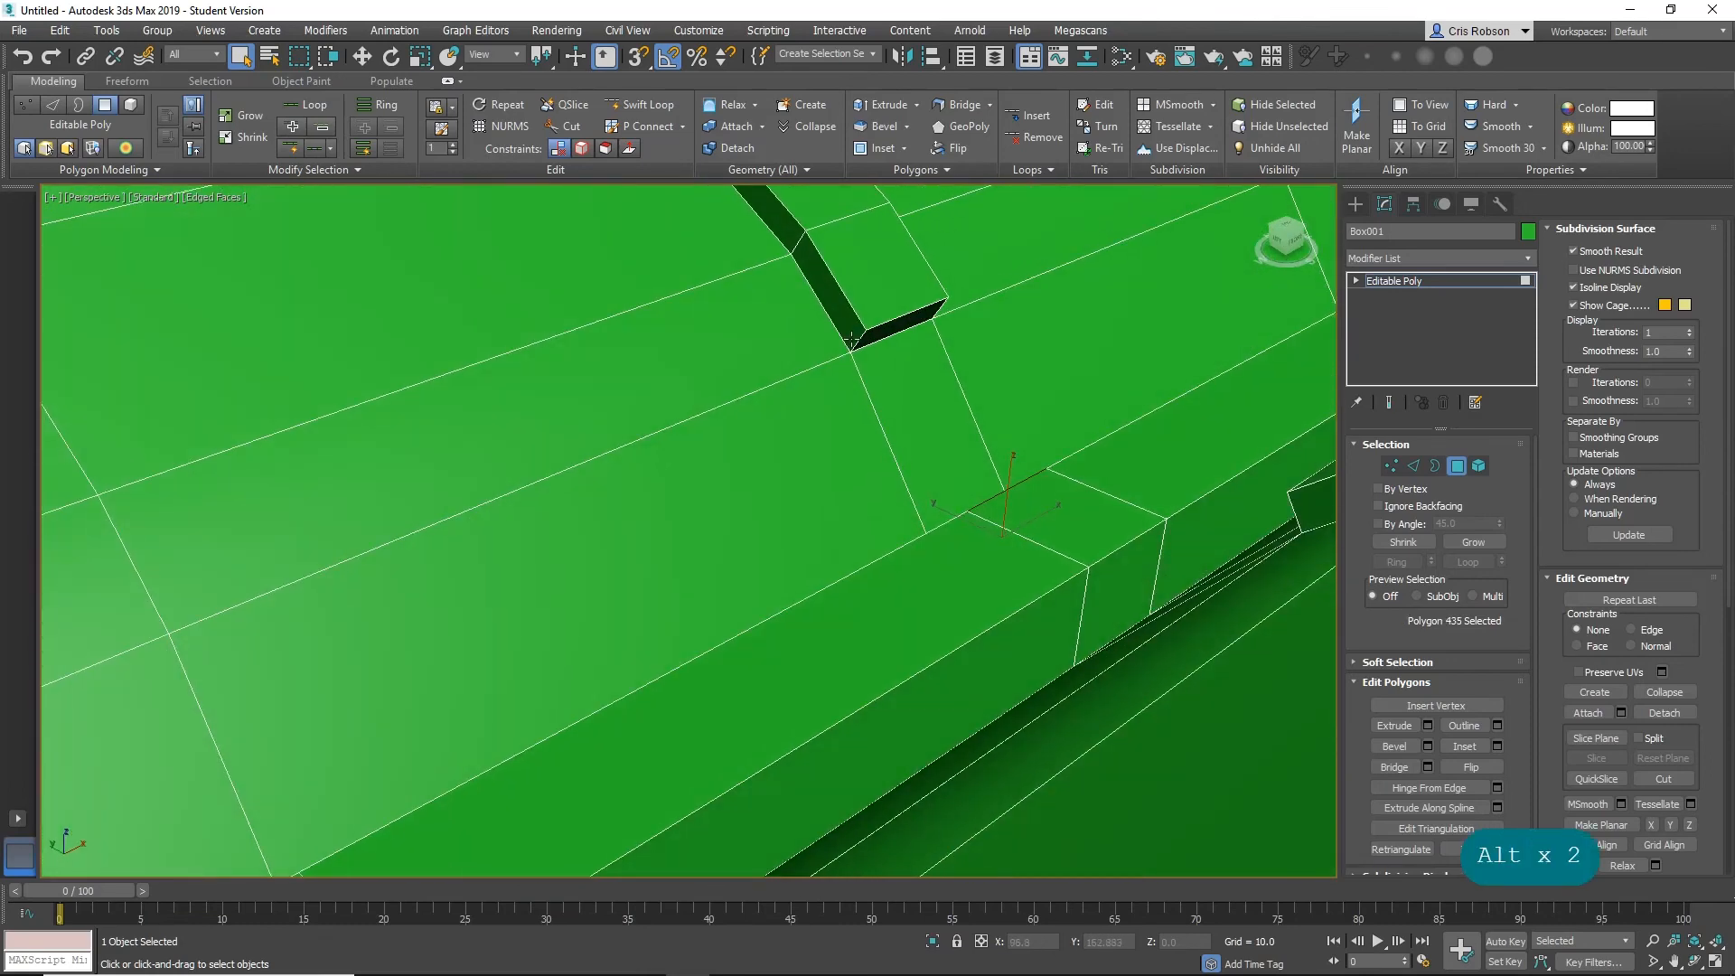
pyautogui.keyDown('ctrl'); pyautogui.click(867, 336); pyautogui.keyUp('ctrl')
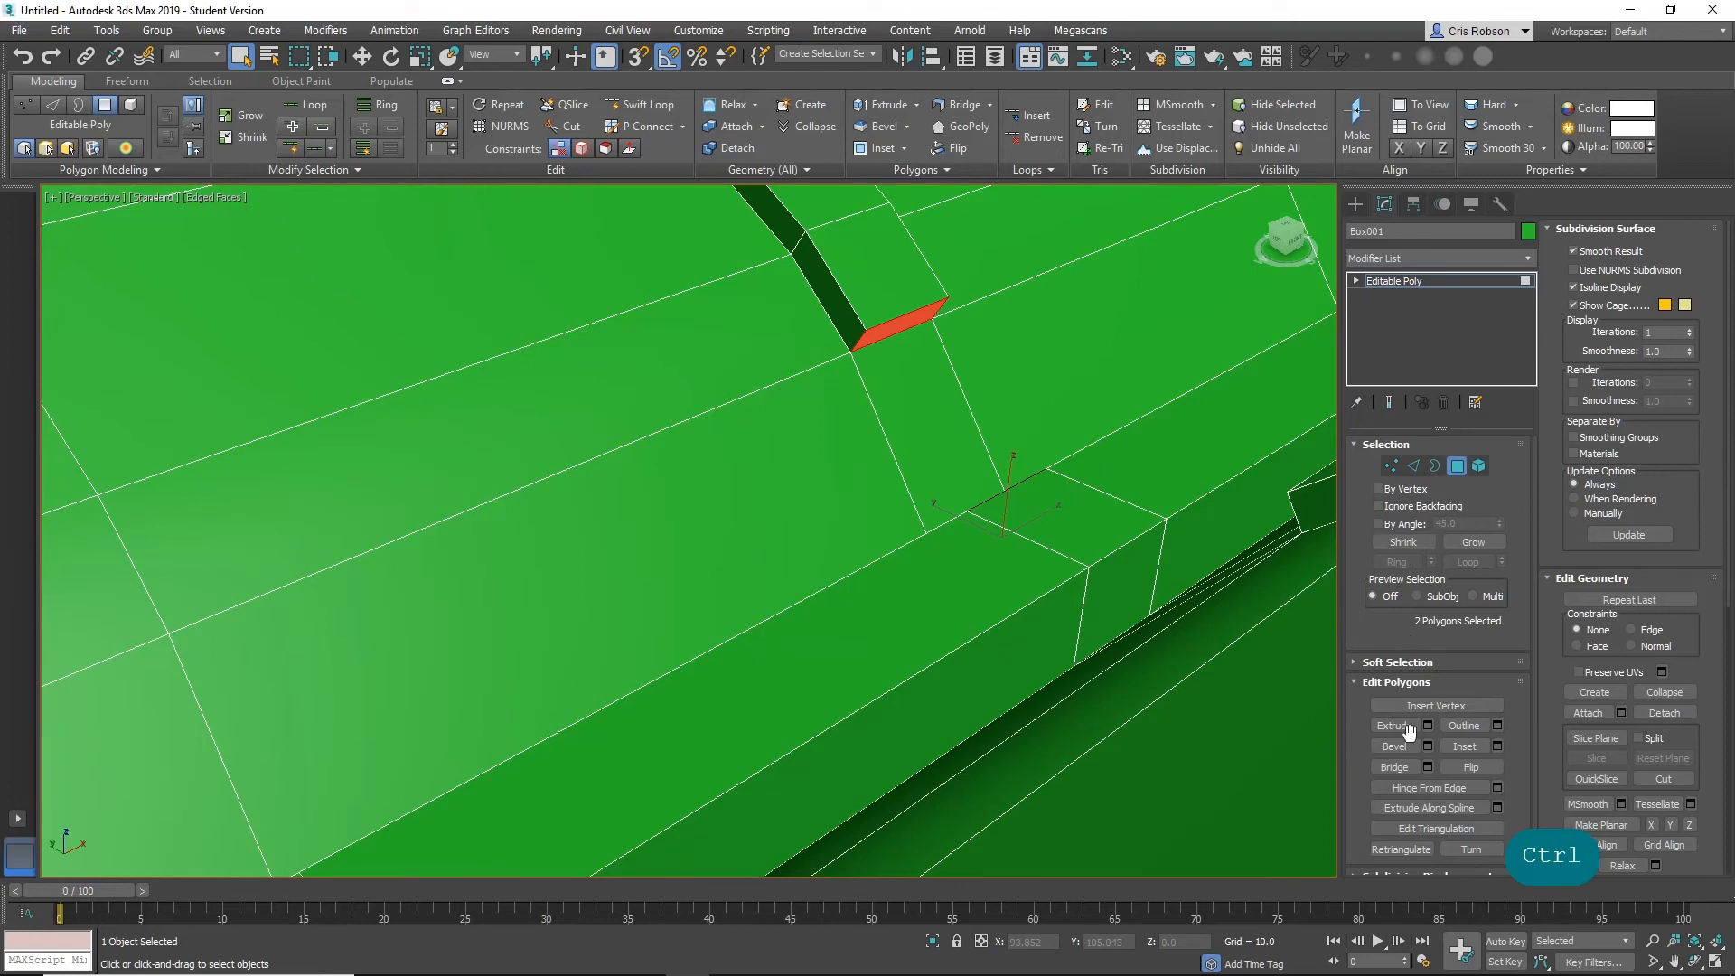
pyautogui.click(1412, 766)
# Bridge the first rib's floor segment on the opposite side to the centre beam's other side polygon.
pyautogui.keyDown('alt'); pyautogui.moveTo(1039, 713); pyautogui.dragTo(1167, 541, button='middle'); pyautogui.keyUp('alt')
pyautogui.click(1003, 694)
pyautogui.keyDown('ctrl'); pyautogui.click(1167, 509); pyautogui.keyUp('ctrl')
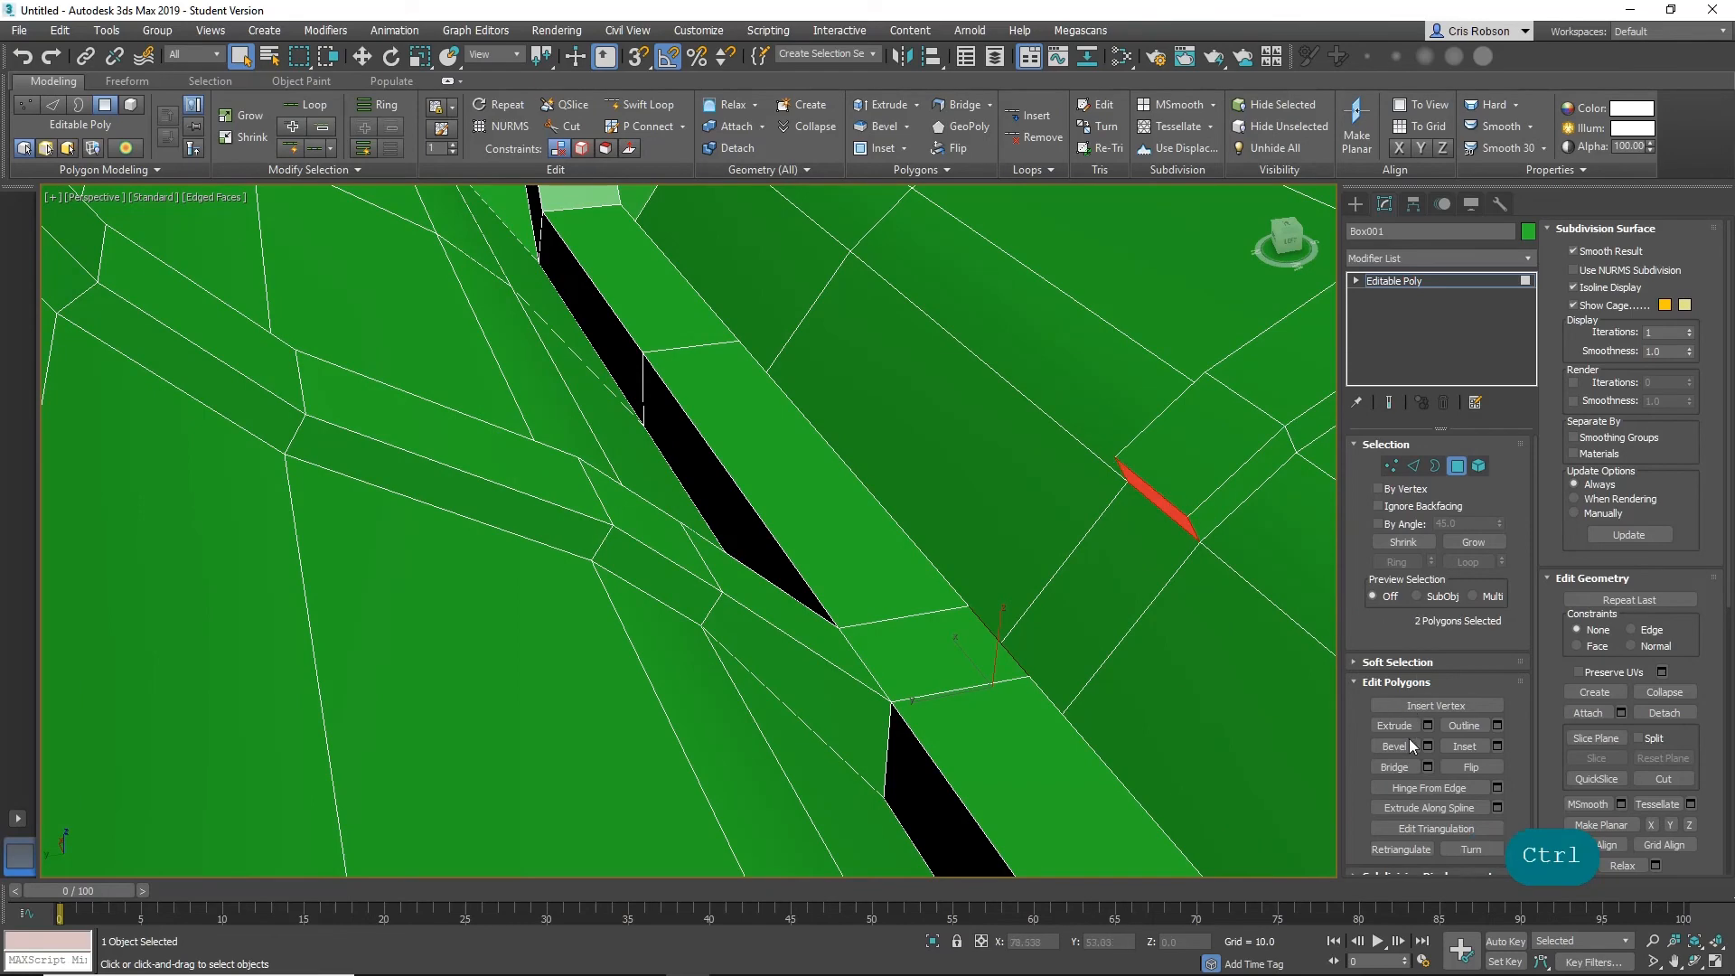
pyautogui.click(1409, 767)
# Bridge the facing ends of the side-wall and floor segments across the first rib's remaining gap.
pyautogui.keyDown('alt'); pyautogui.moveTo(903, 578); pyautogui.dragTo(956, 572, button='middle'); pyautogui.keyUp('alt')
pyautogui.keyDown('ctrl'); pyautogui.click(916, 774); pyautogui.keyUp('ctrl')
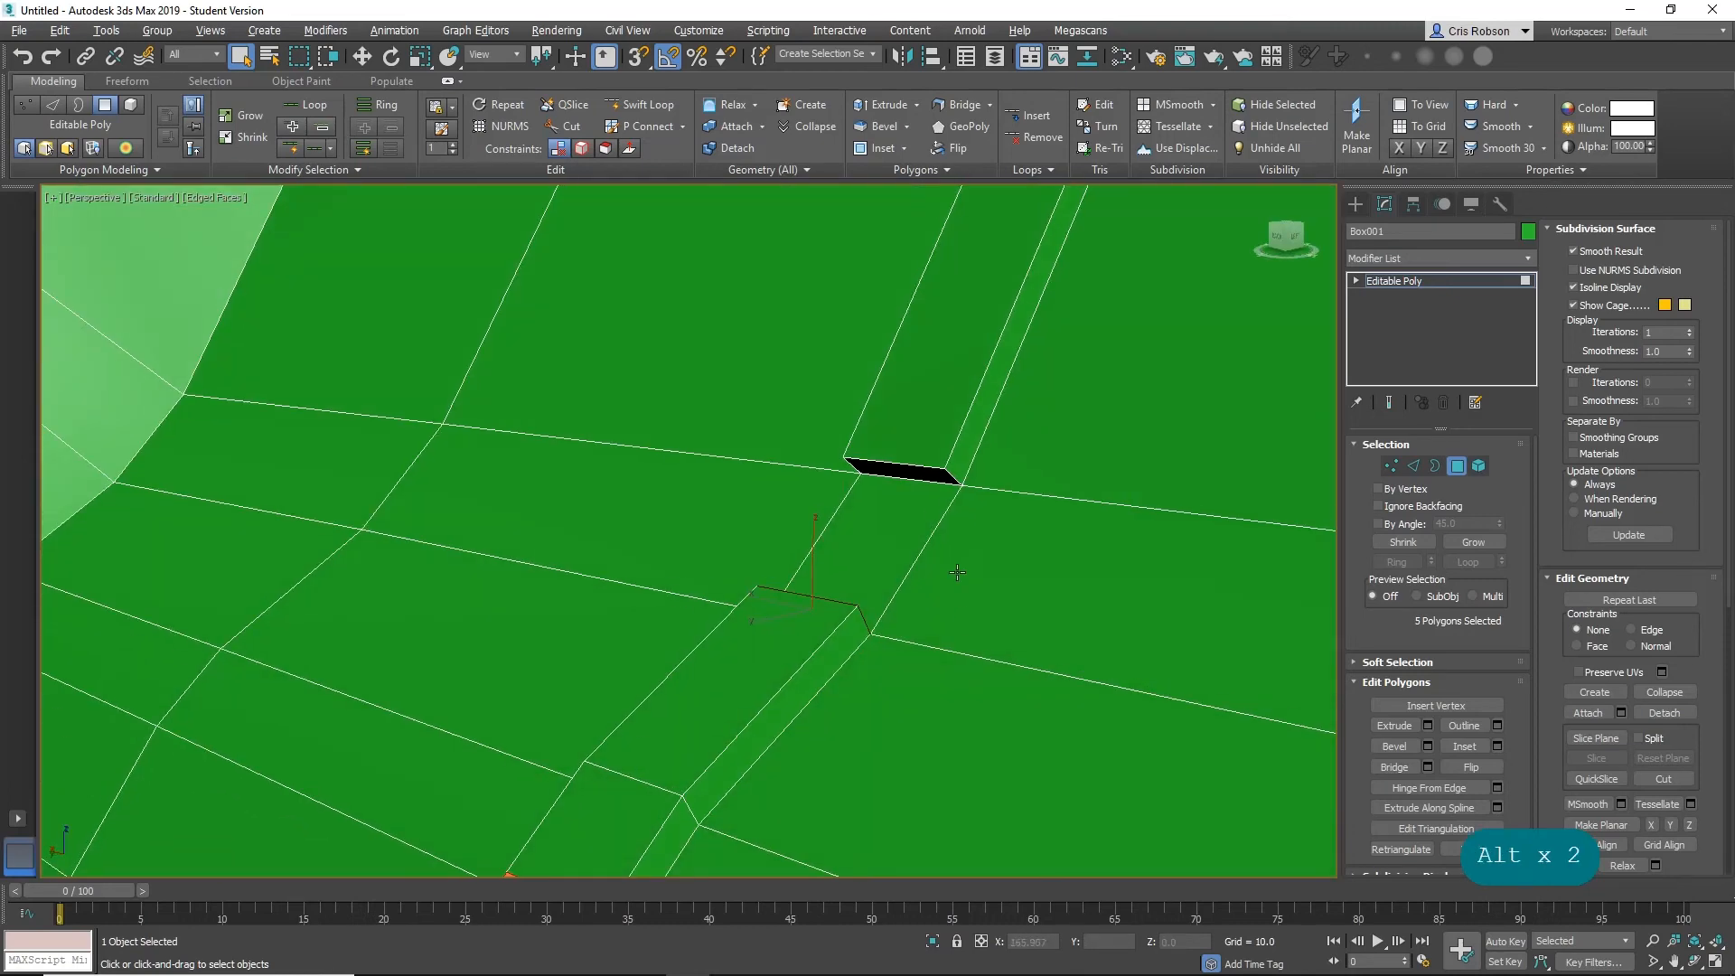
pyautogui.keyDown('ctrl'); pyautogui.click(915, 470); pyautogui.keyUp('ctrl')
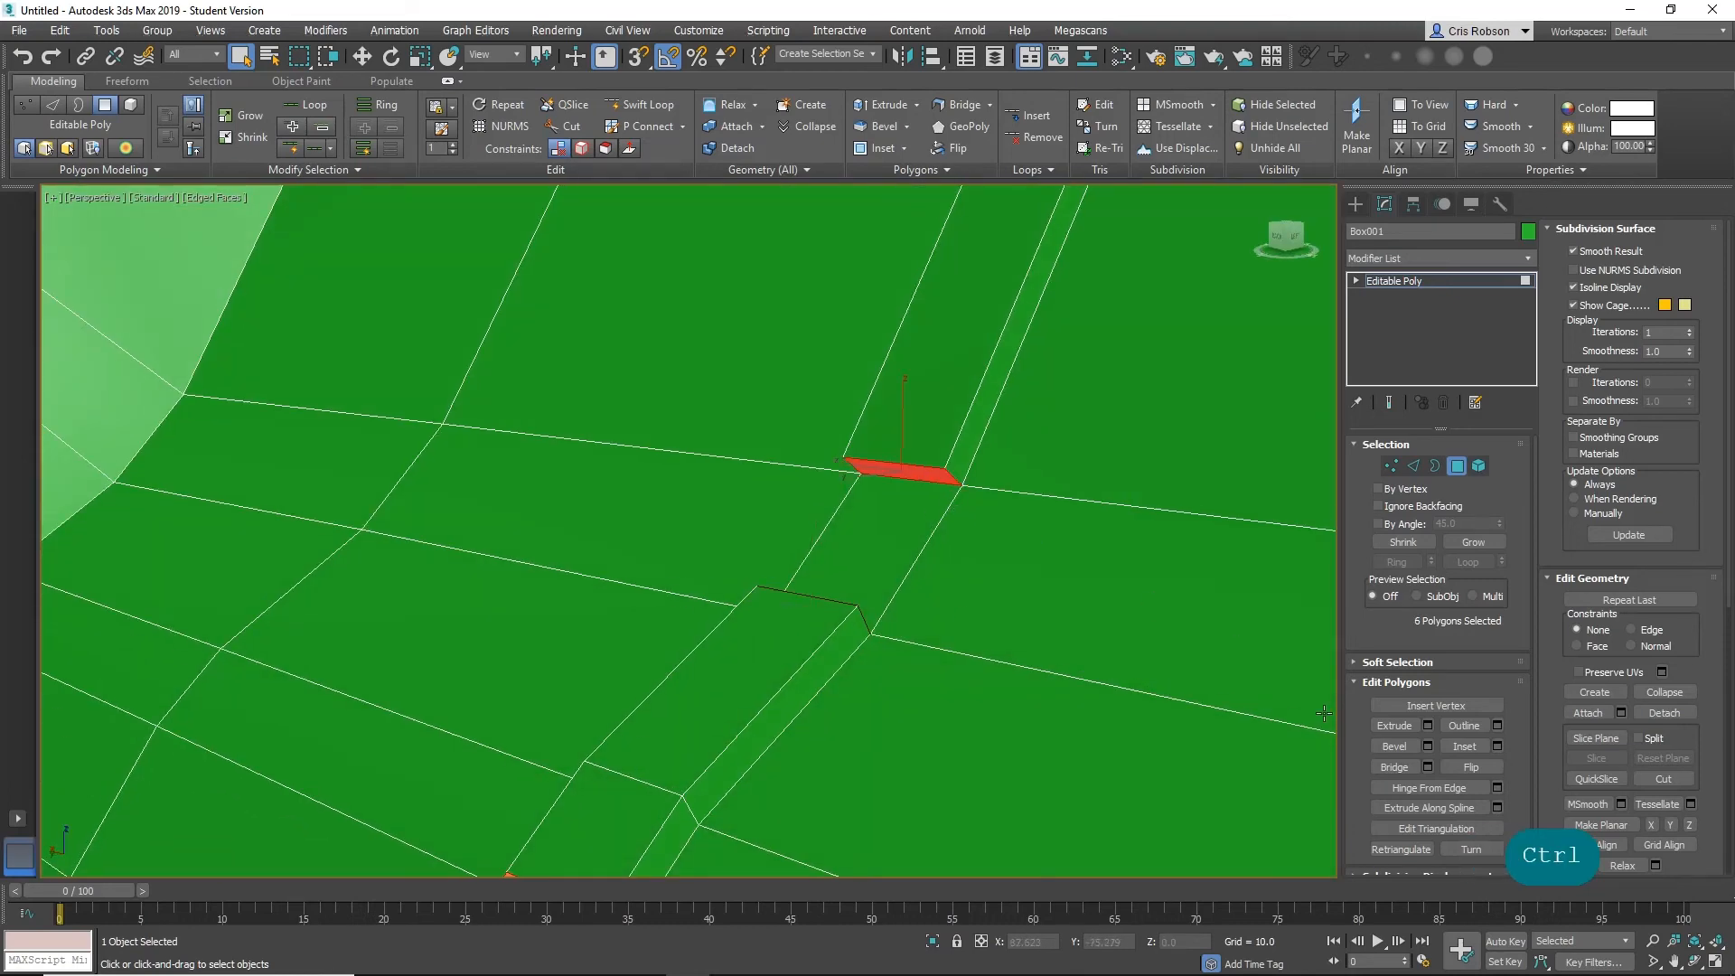
pyautogui.click(1389, 766)
# On the second rib, bridge the centre beam's side polygon to the inner end of one floor segment.
pyautogui.keyDown('alt'); pyautogui.moveTo(992, 623); pyautogui.dragTo(988, 686, button='middle'); pyautogui.keyUp('alt')
pyautogui.moveTo(1093, 760); pyautogui.dragTo(975, 581, button='middle')
pyautogui.scroll(-5, 975, 581)
pyautogui.moveTo(1003, 725); pyautogui.dragTo(790, 797, button='middle')
pyautogui.scroll(8, 790, 796)
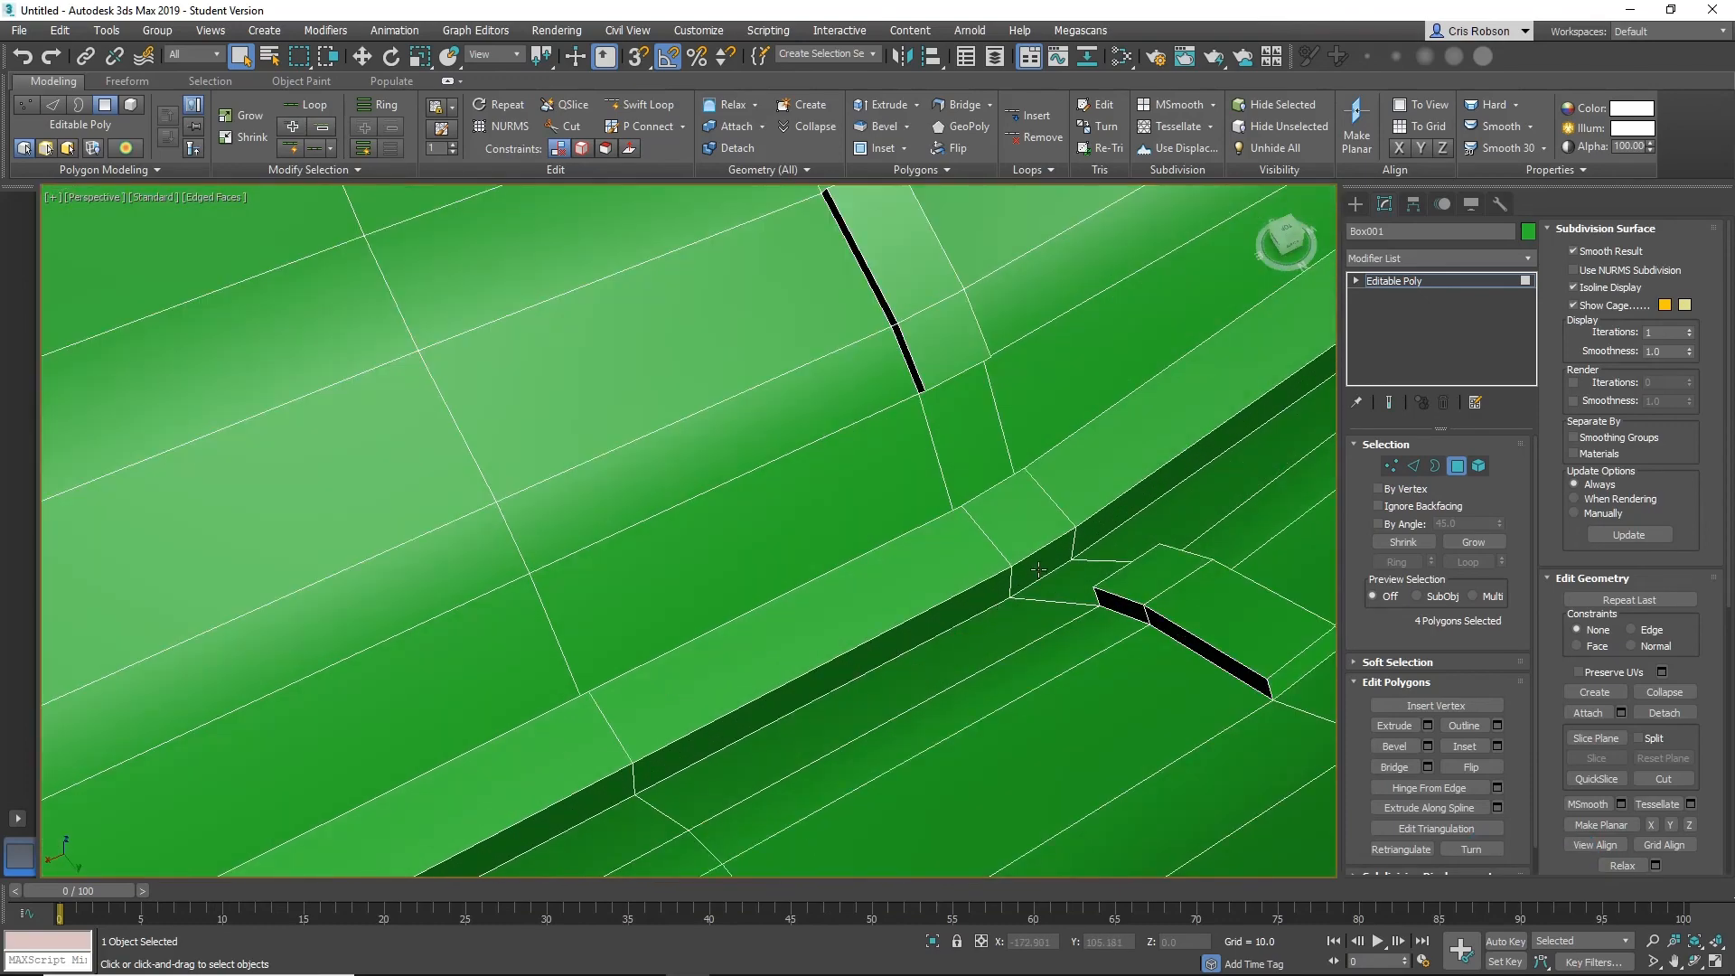
pyautogui.click(1038, 569)
pyautogui.keyDown('alt'); pyautogui.moveTo(1038, 569); pyautogui.dragTo(1020, 528, button='middle'); pyautogui.keyUp('alt')
pyautogui.press('alt')
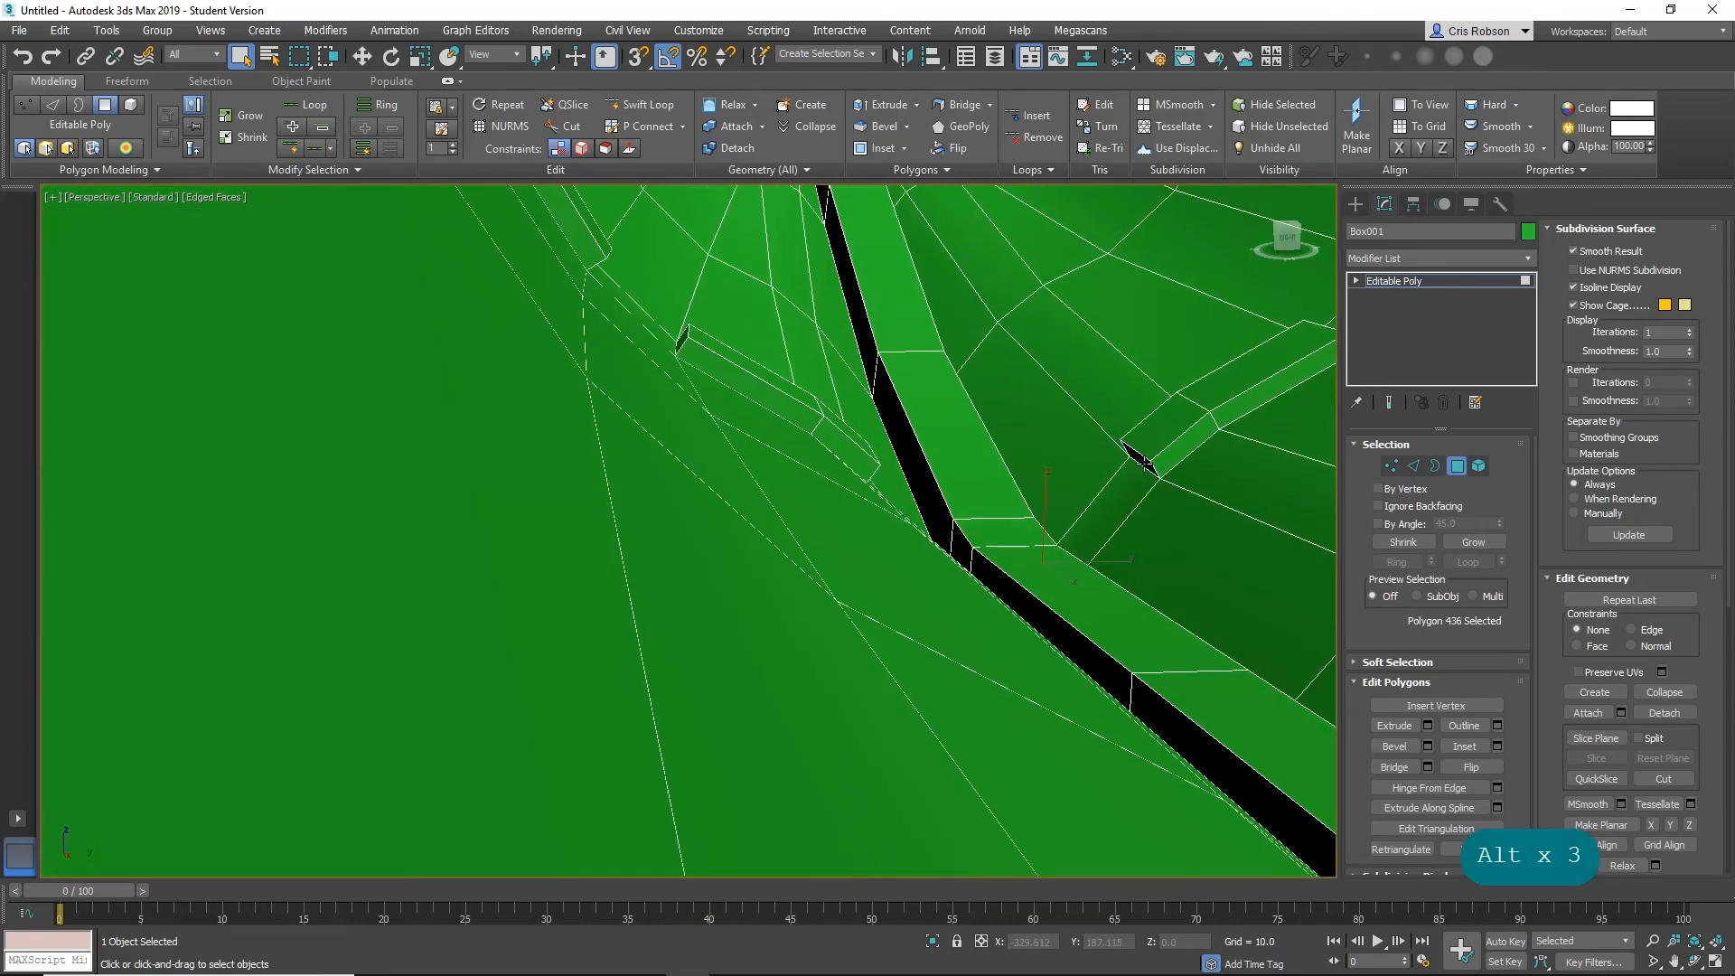
pyautogui.keyDown('ctrl'); pyautogui.click(1143, 463); pyautogui.keyUp('ctrl')
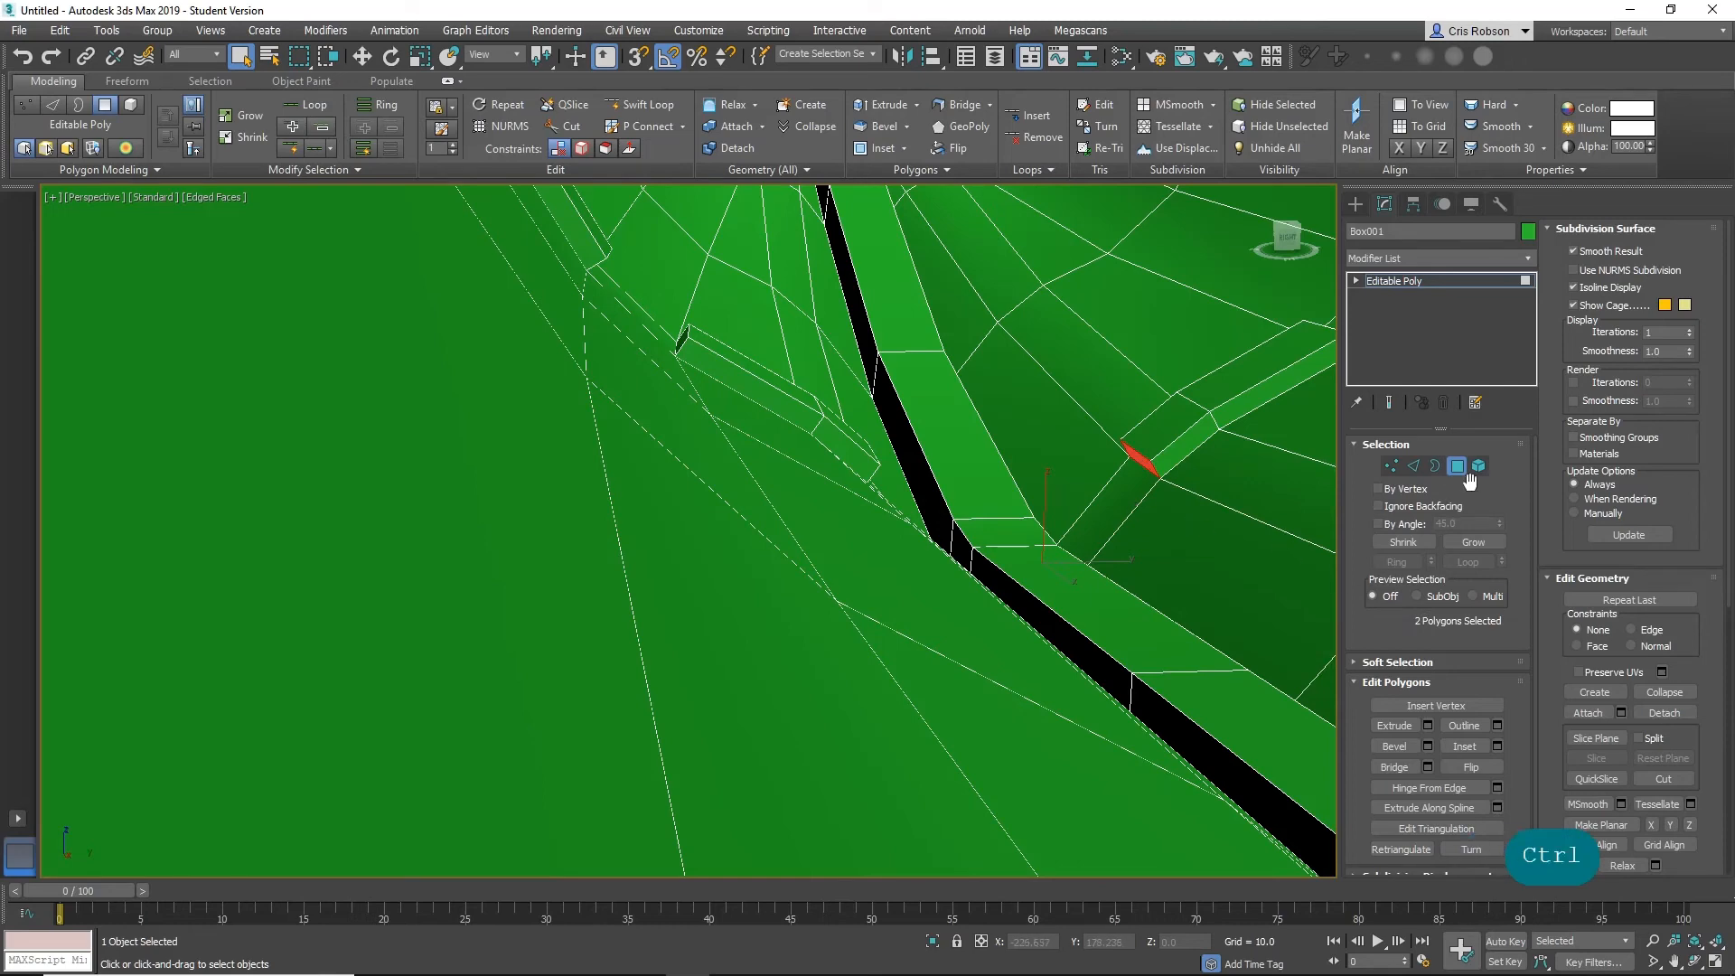
pyautogui.click(1405, 771)
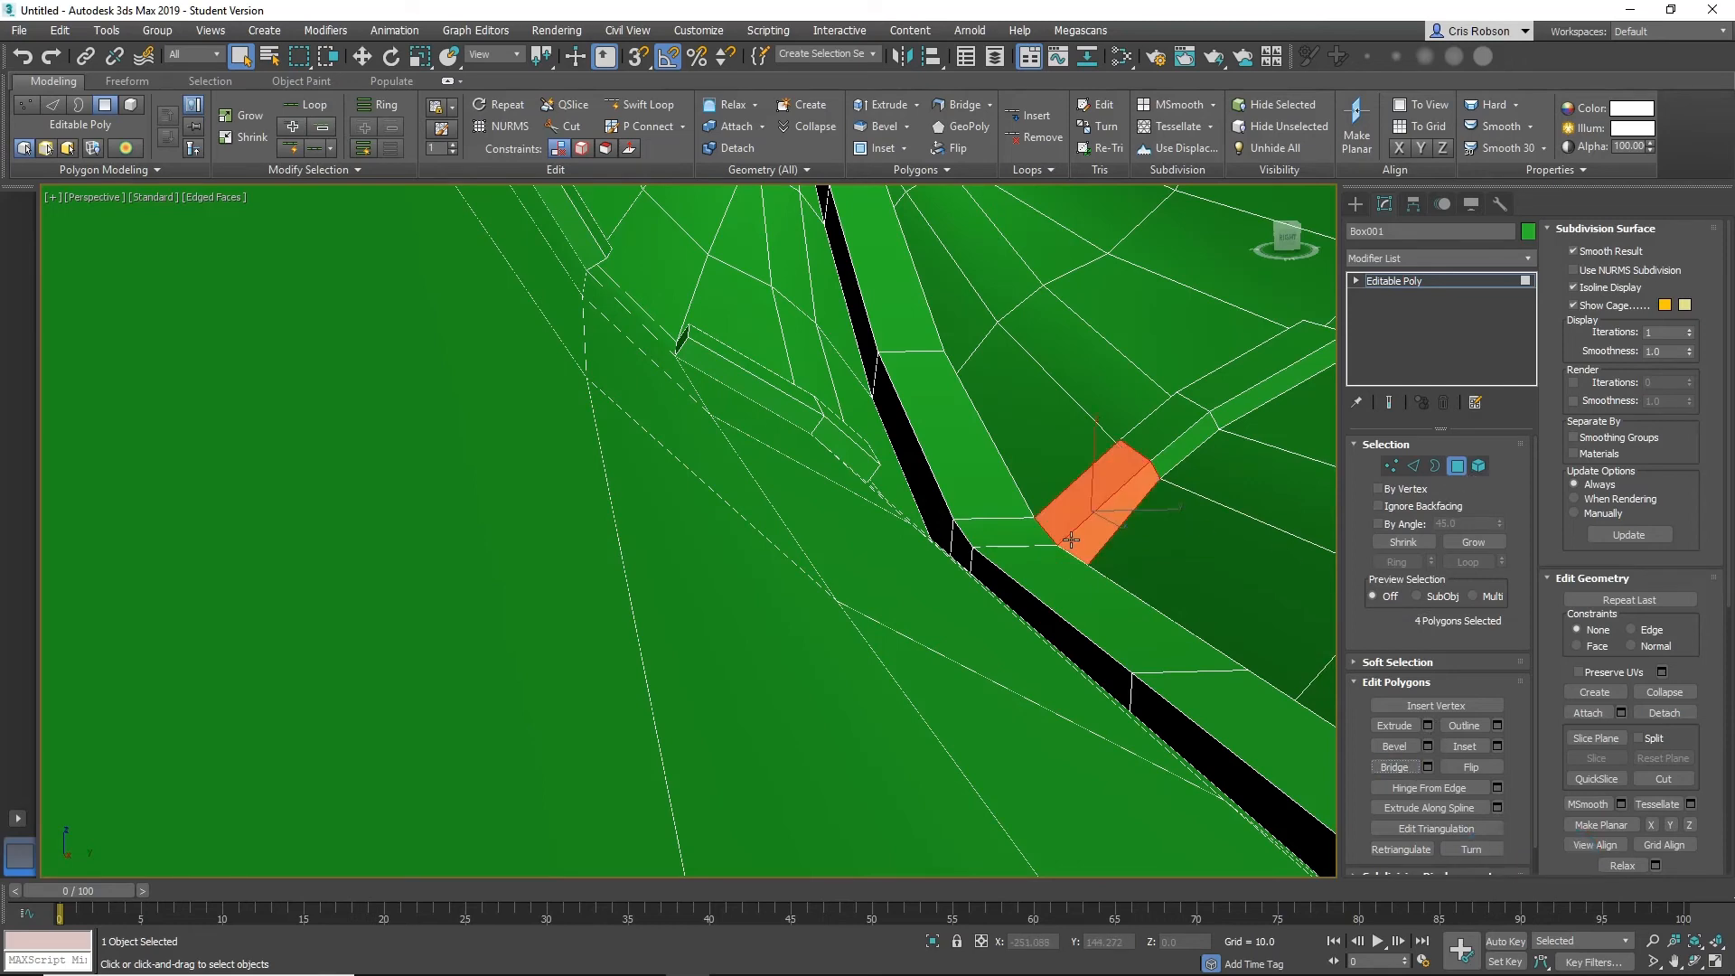
# Bridge the second rib's other floor segment to the opposite side of the centre beam.
pyautogui.keyDown('alt'); pyautogui.moveTo(1073, 539); pyautogui.dragTo(1001, 556, button='middle'); pyautogui.keyUp('alt')
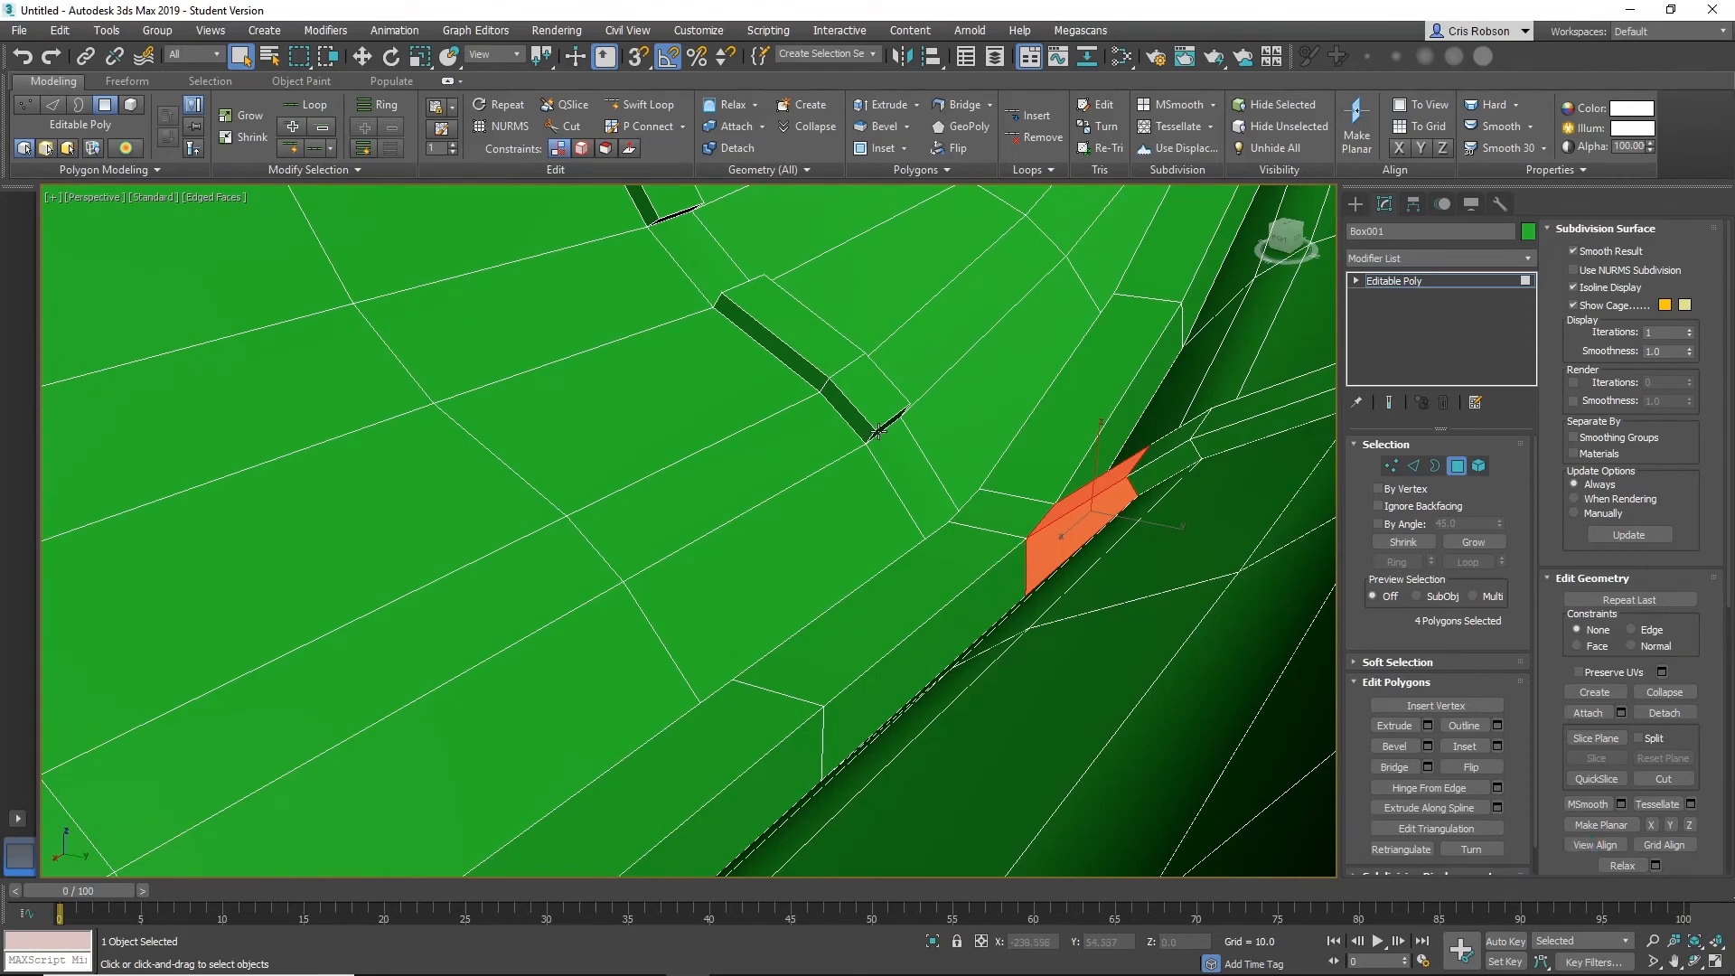
pyautogui.click(877, 430)
pyautogui.keyDown('alt'); pyautogui.moveTo(876, 430); pyautogui.dragTo(965, 494, button='middle'); pyautogui.keyUp('alt')
pyautogui.keyDown('ctrl'); pyautogui.click(965, 493); pyautogui.keyUp('ctrl')
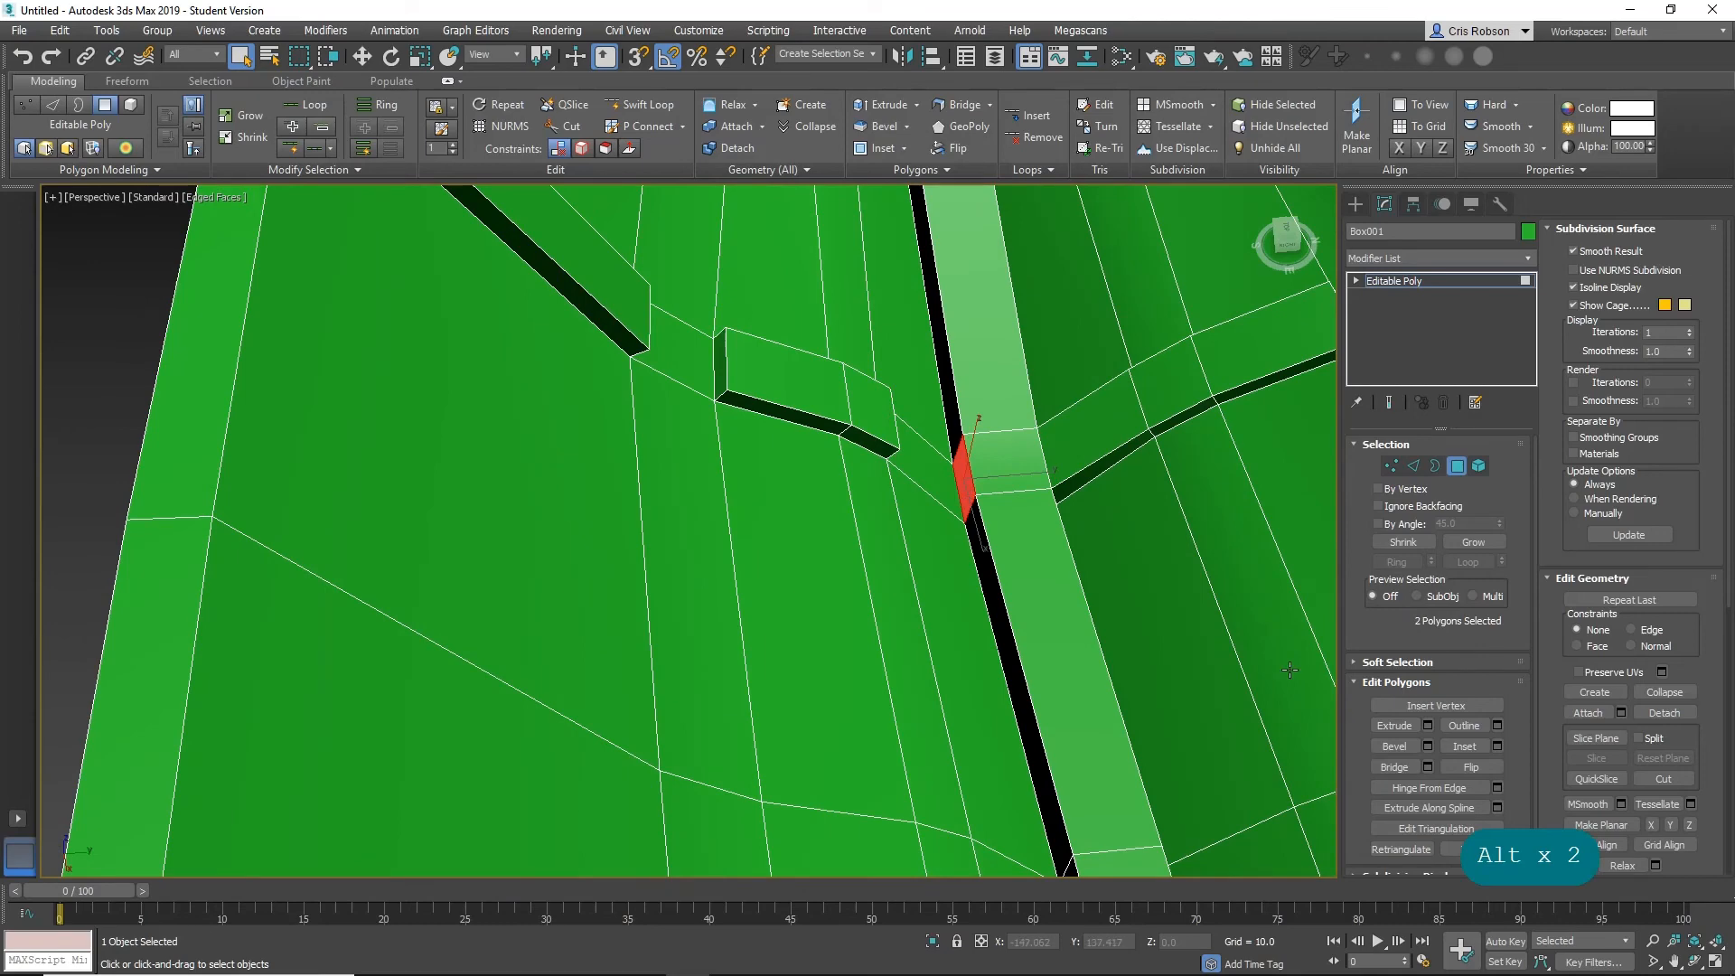
pyautogui.click(1394, 767)
# Bridge the second rib's floor segment to its side-wall segment on the same side of the hull.
pyautogui.click(722, 373)
pyautogui.keyDown('alt'); pyautogui.moveTo(723, 373); pyautogui.dragTo(700, 339, button='middle'); pyautogui.keyUp('alt')
pyautogui.press('alt')
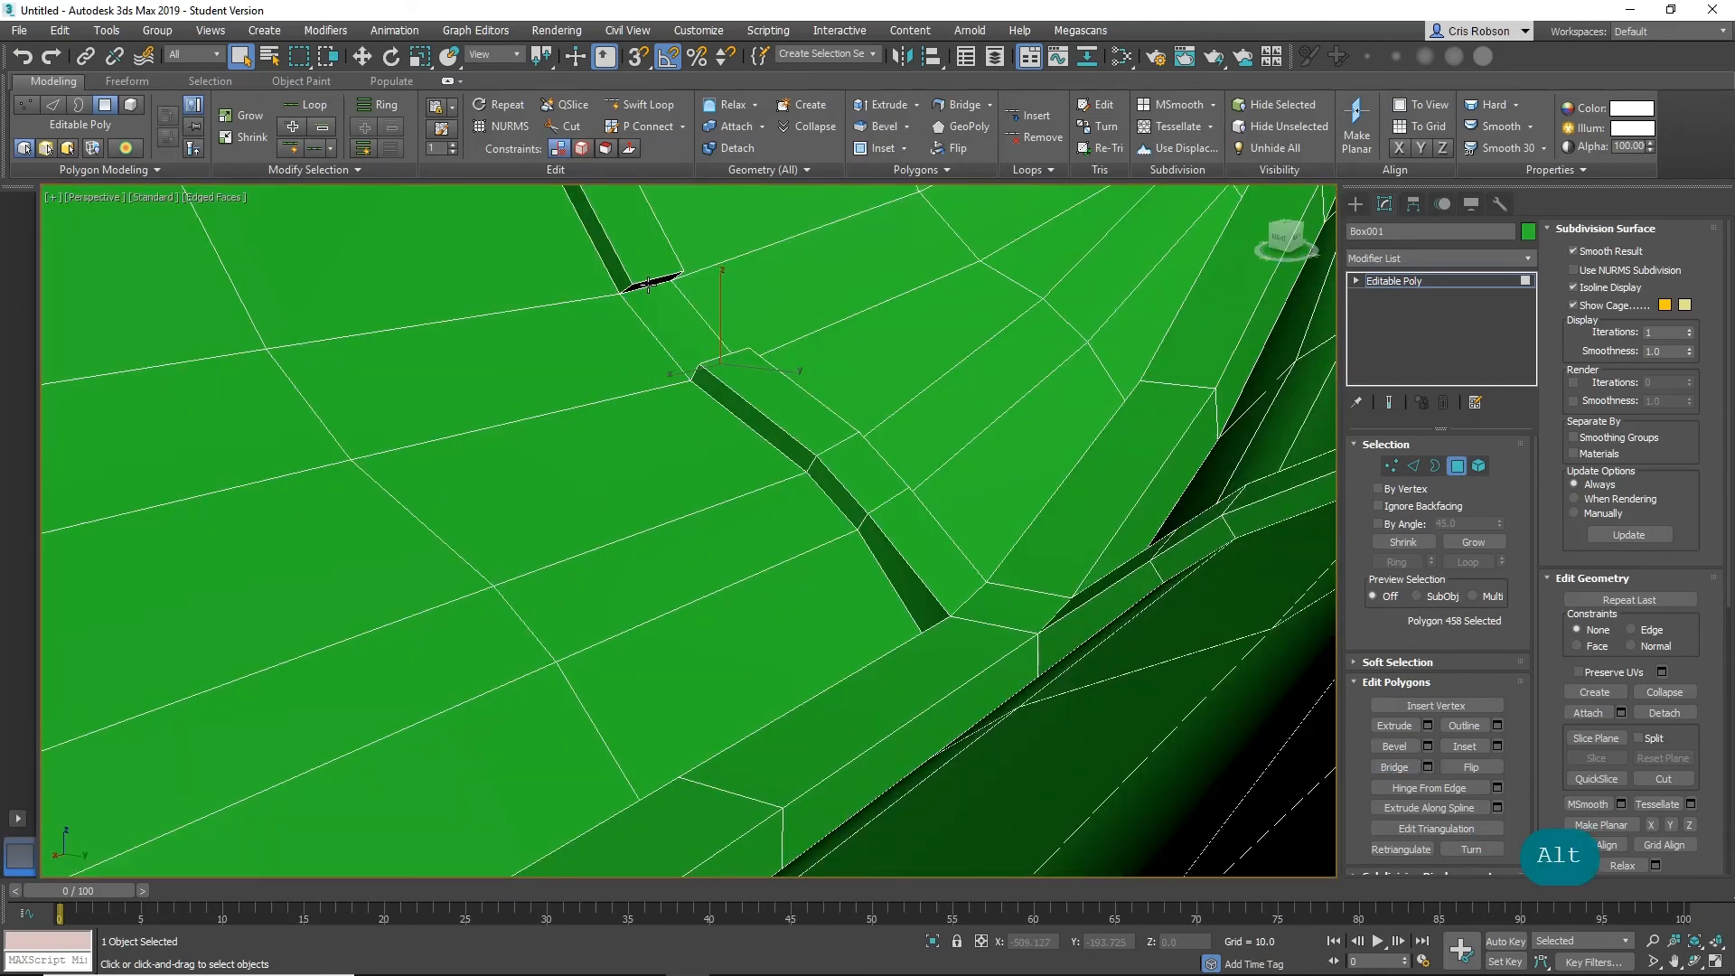
pyautogui.keyDown('ctrl'); pyautogui.click(648, 282); pyautogui.keyUp('ctrl')
pyautogui.click(1386, 763)
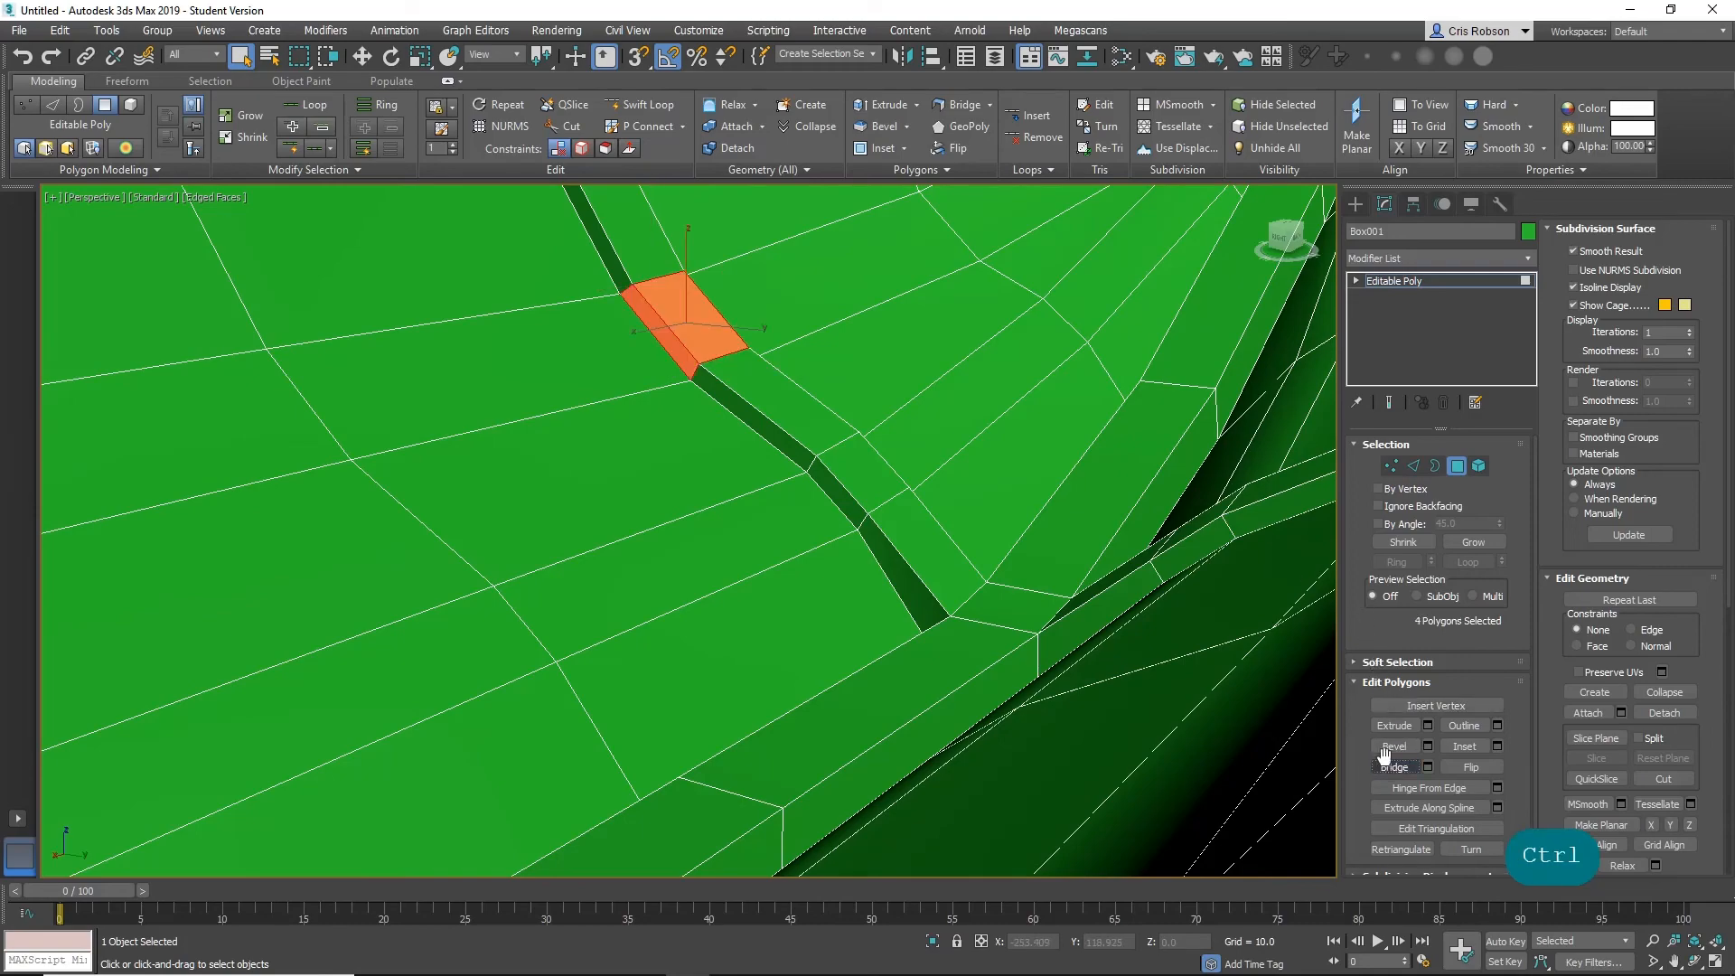
# Bridge the last gap between the floor and side-wall segments on the second rib's opposite side.
pyautogui.moveTo(817, 410); pyautogui.dragTo(972, 515, button='middle')
pyautogui.scroll(-1, 816, 434)
pyautogui.moveTo(1269, 481); pyautogui.dragTo(745, 642, button='middle')
pyautogui.click(809, 522)
pyautogui.keyDown('alt'); pyautogui.moveTo(745, 641); pyautogui.dragTo(802, 537, button='middle'); pyautogui.keyUp('alt')
pyautogui.scroll(1, 799, 565)
pyautogui.scroll(2, 798, 567)
pyautogui.scroll(-1, 800, 567)
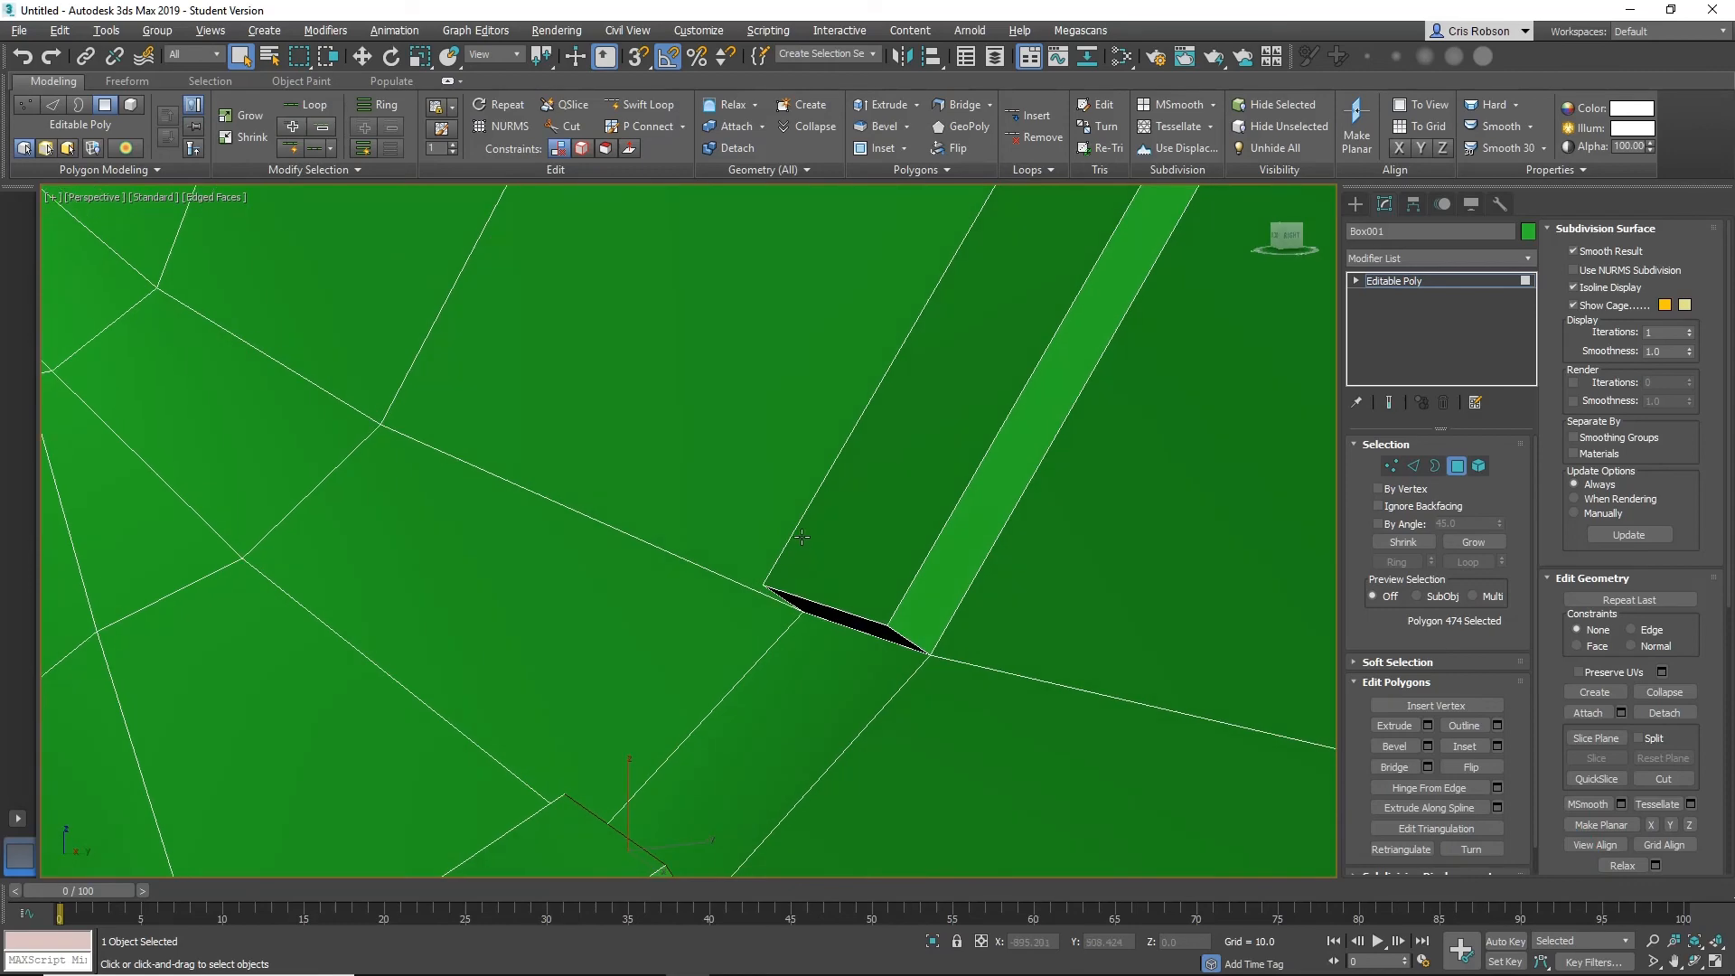
pyautogui.keyDown('ctrl'); pyautogui.click(858, 623); pyautogui.keyUp('ctrl')
pyautogui.click(1394, 766)
# In the front view, lower the four protruding top vertices of the rib nearer the narrow end until flush with the hull's top edge.
pyautogui.moveTo(873, 587); pyautogui.dragTo(884, 519, button='middle')
pyautogui.scroll(-3, 905, 550)
pyautogui.scroll(-3, 871, 503)
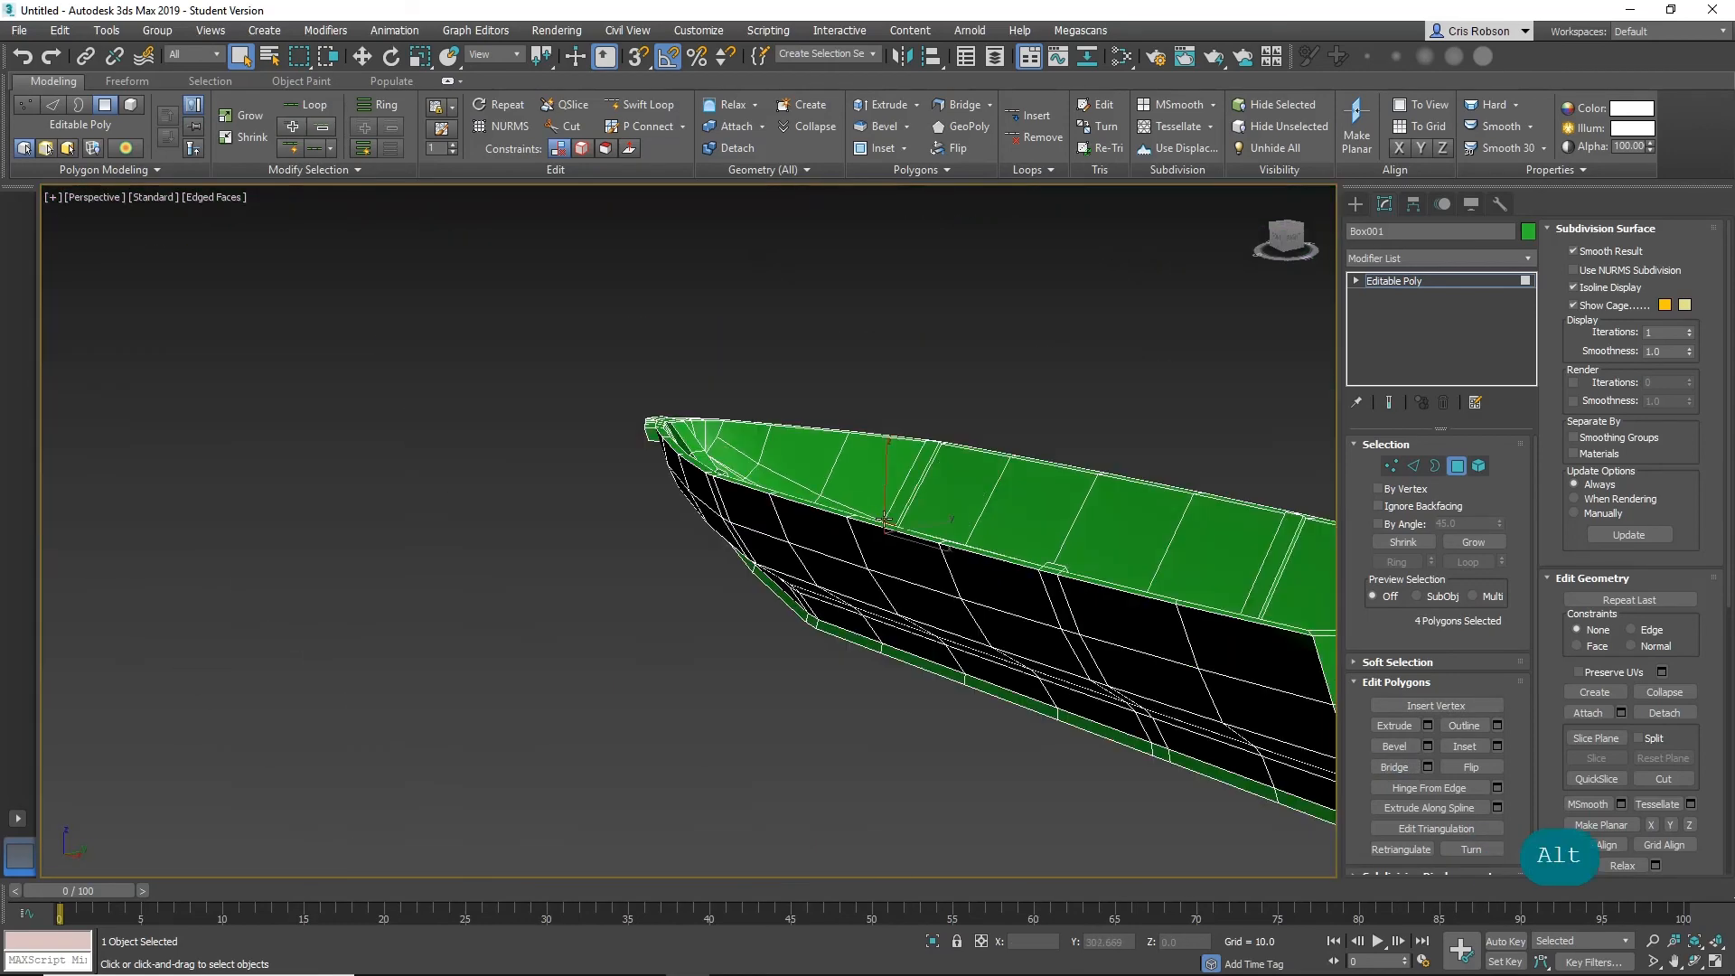
pyautogui.click(630, 672)
pyautogui.keyDown('alt'); pyautogui.moveTo(647, 673); pyautogui.dragTo(746, 739, button='middle'); pyautogui.keyUp('alt')
pyautogui.moveTo(881, 687); pyautogui.dragTo(653, 645, button='middle')
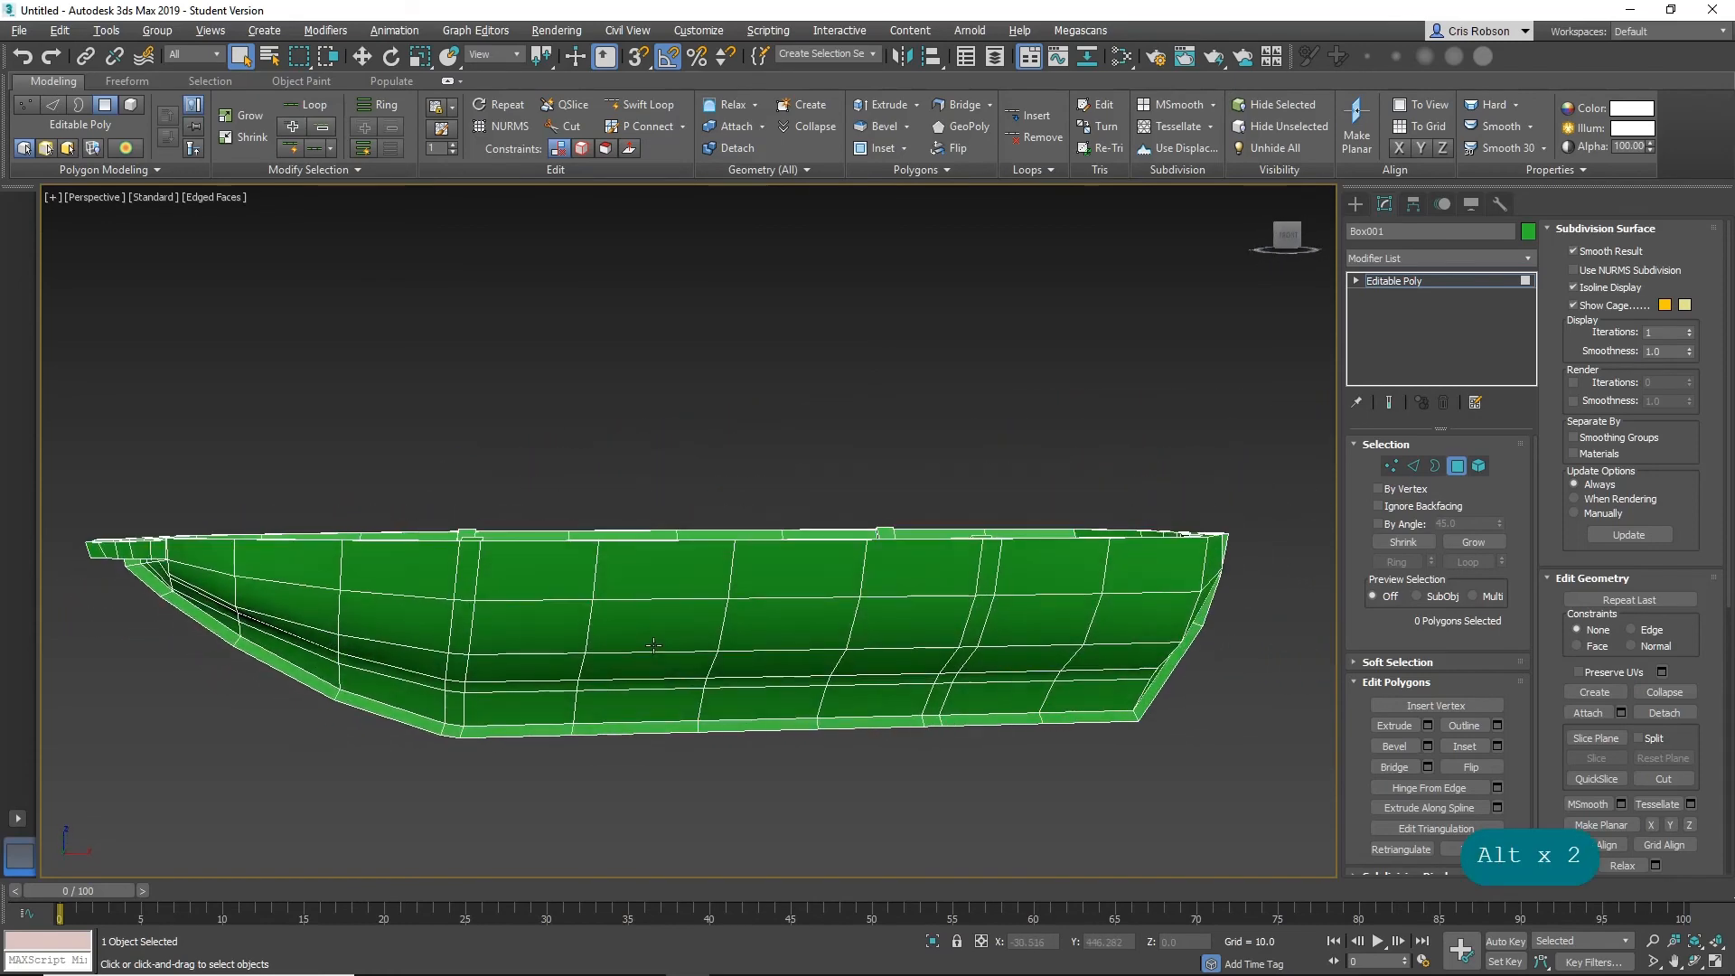
pyautogui.press('l')
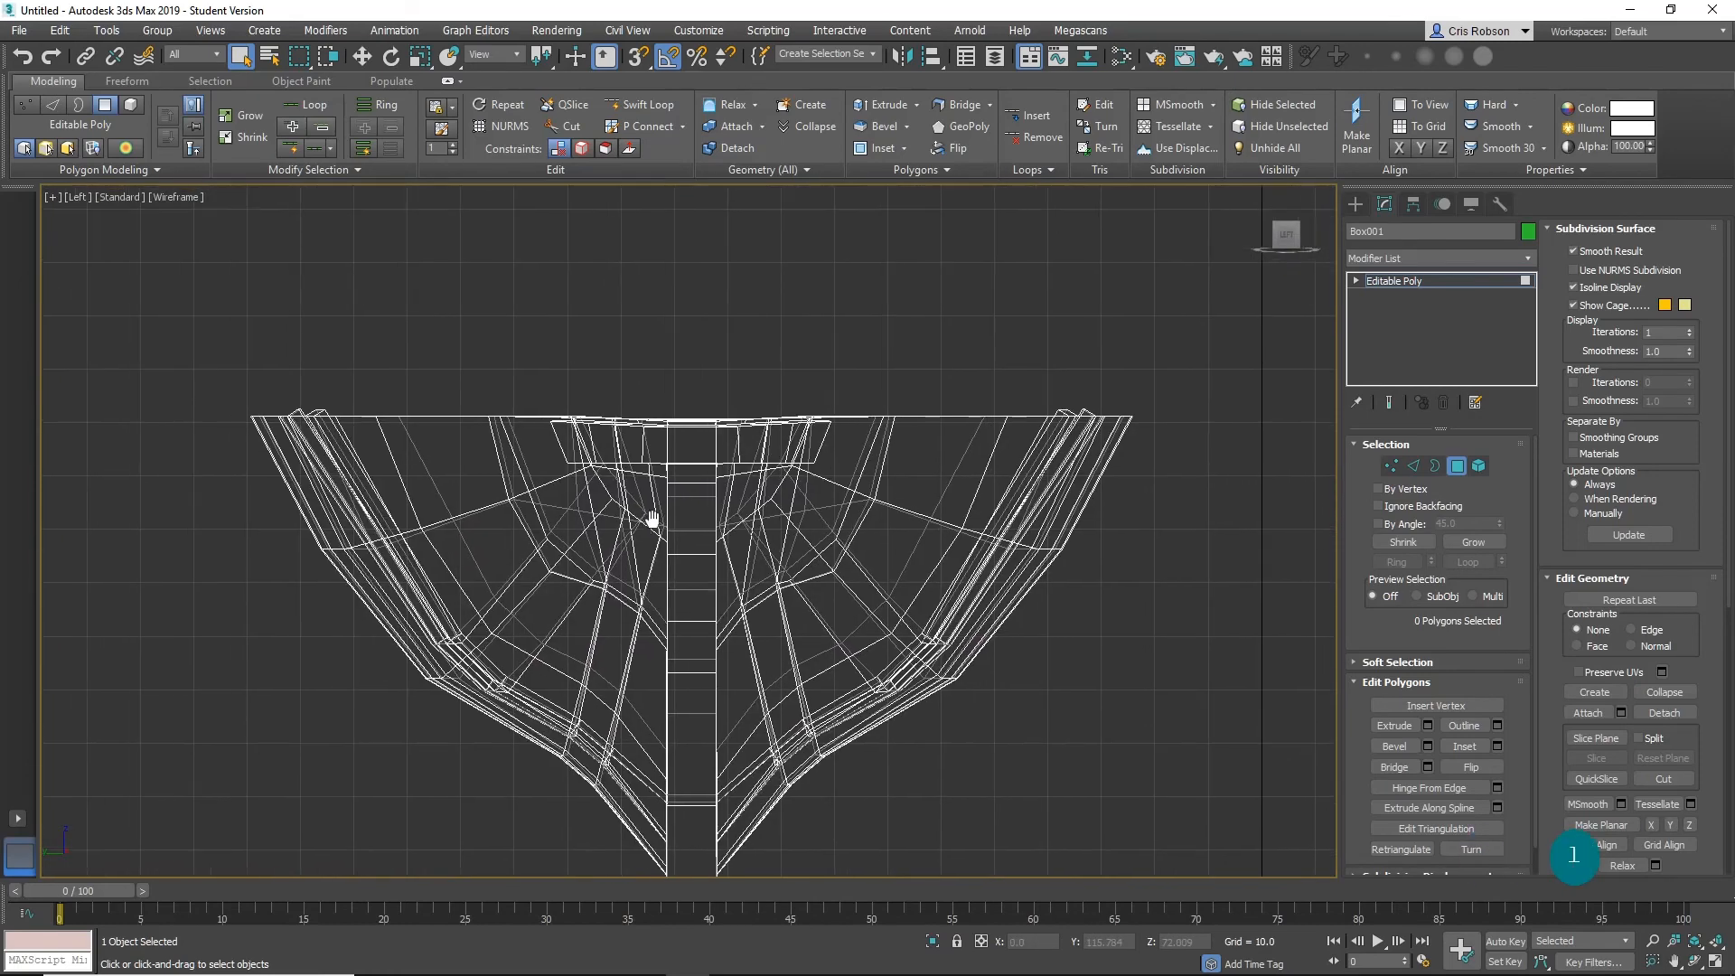
pyautogui.press('f')
pyautogui.scroll(8, 691, 465)
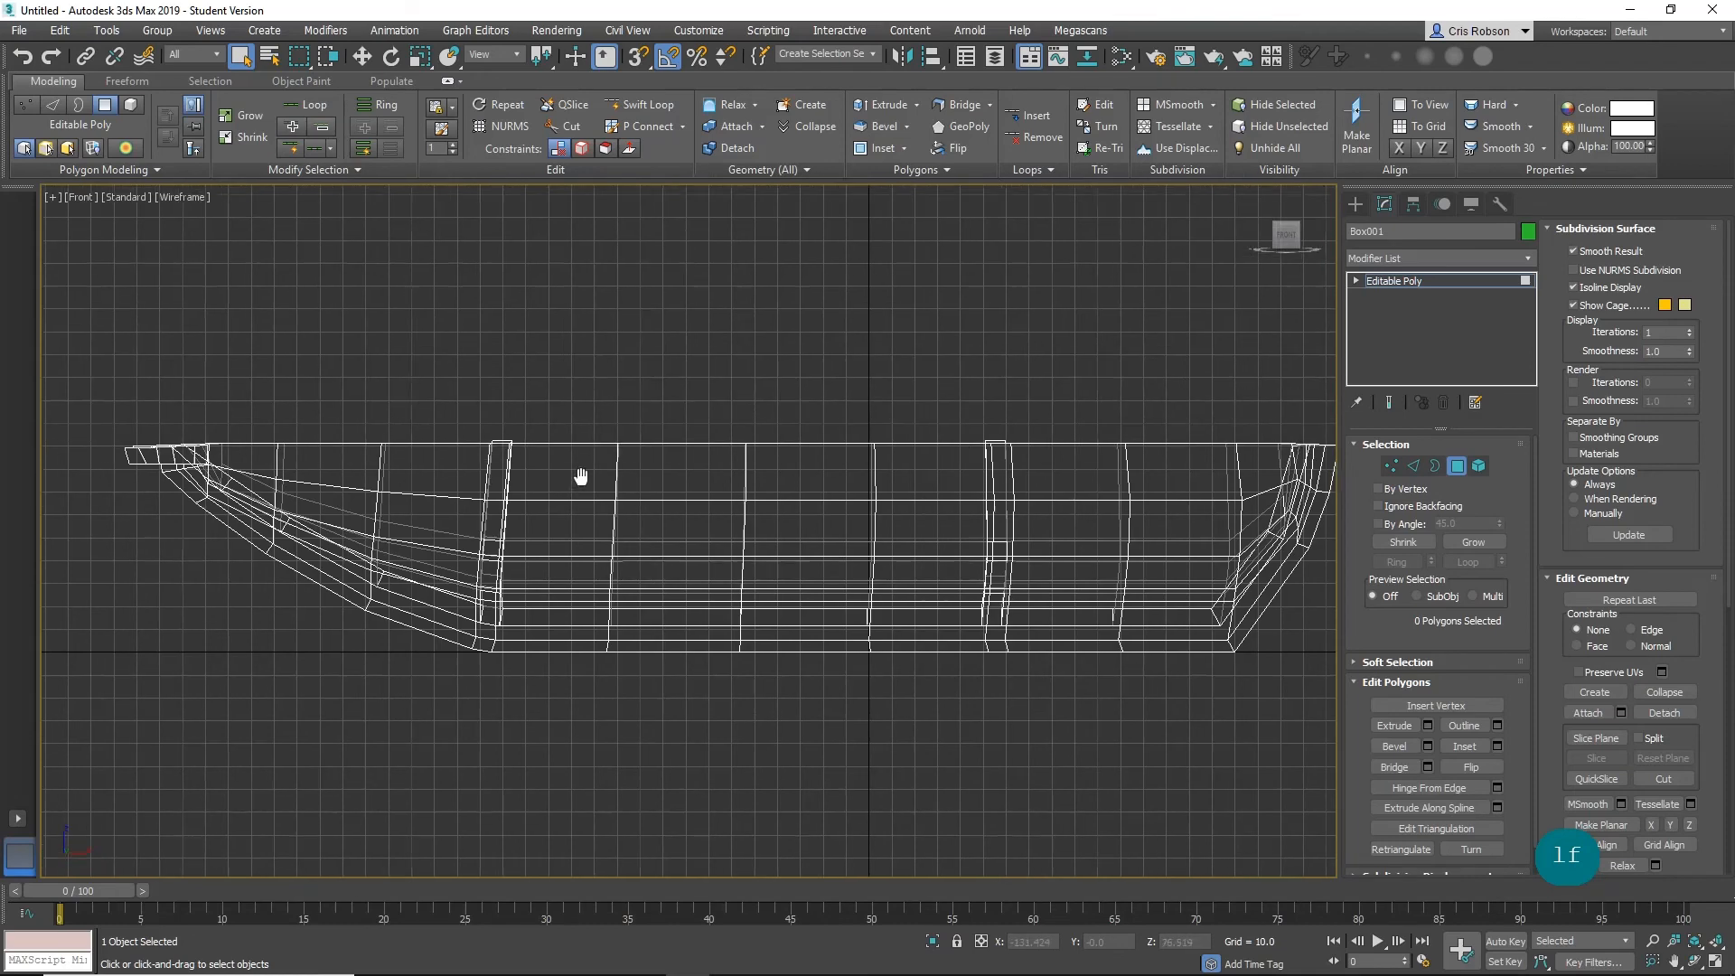
pyautogui.scroll(3, 554, 410)
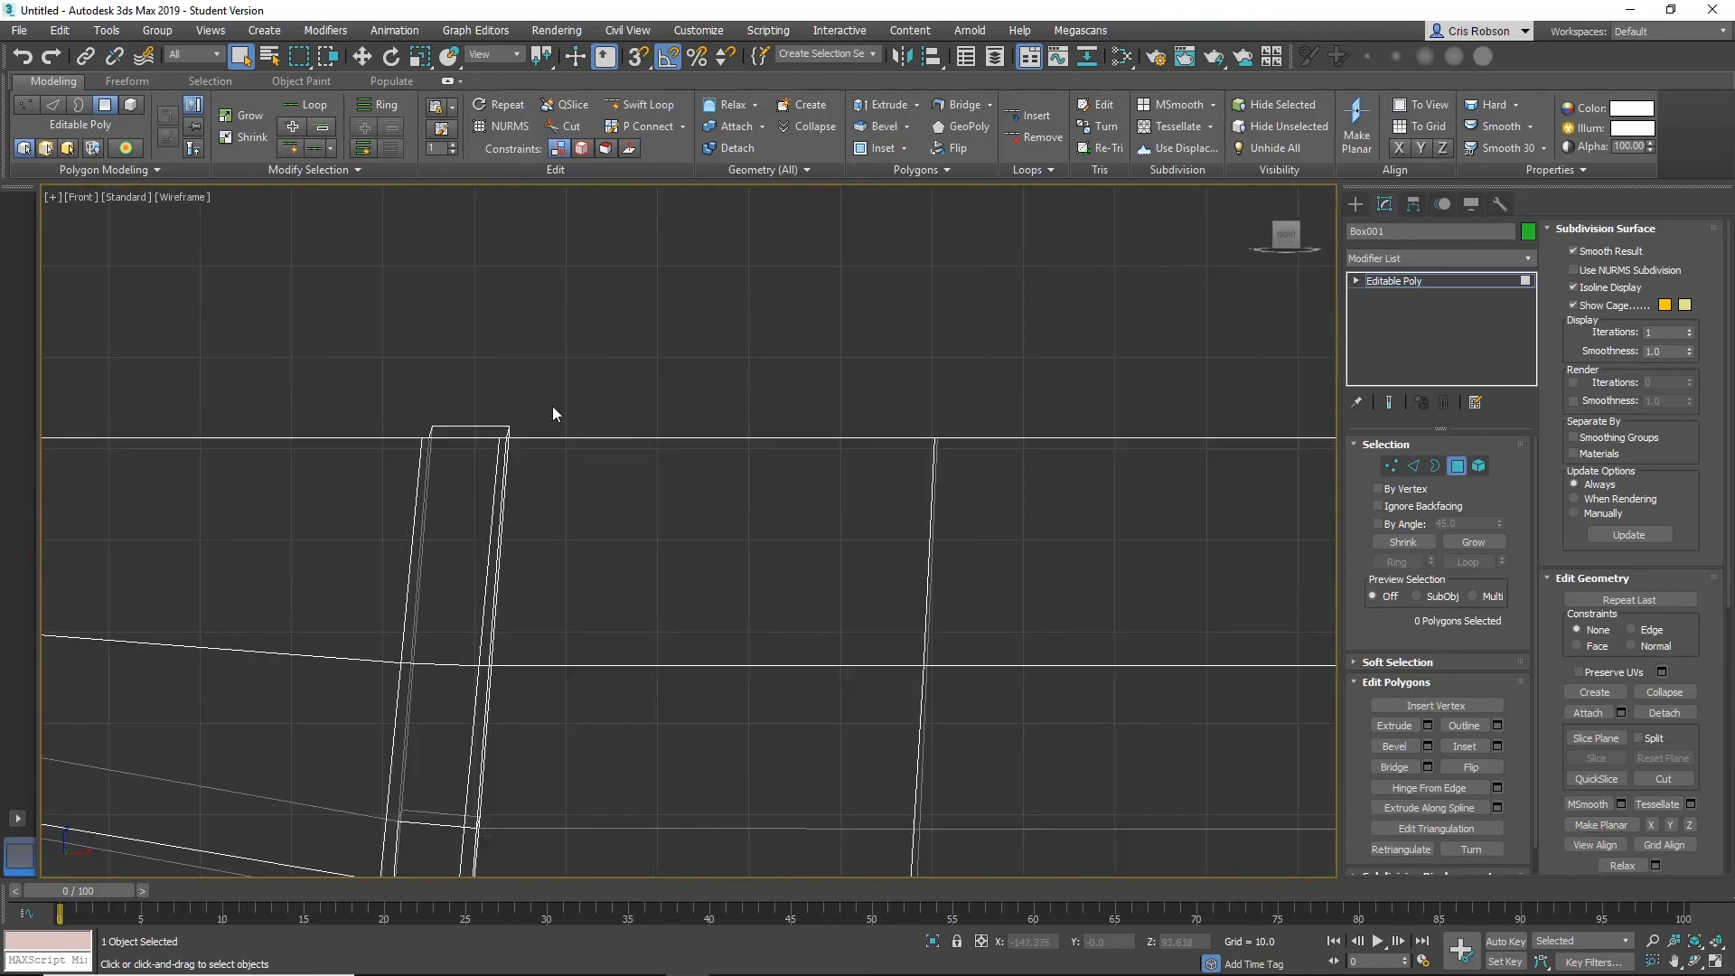
pyautogui.moveTo(554, 410); pyautogui.dragTo(642, 398, button='middle')
pyautogui.click(1378, 463)
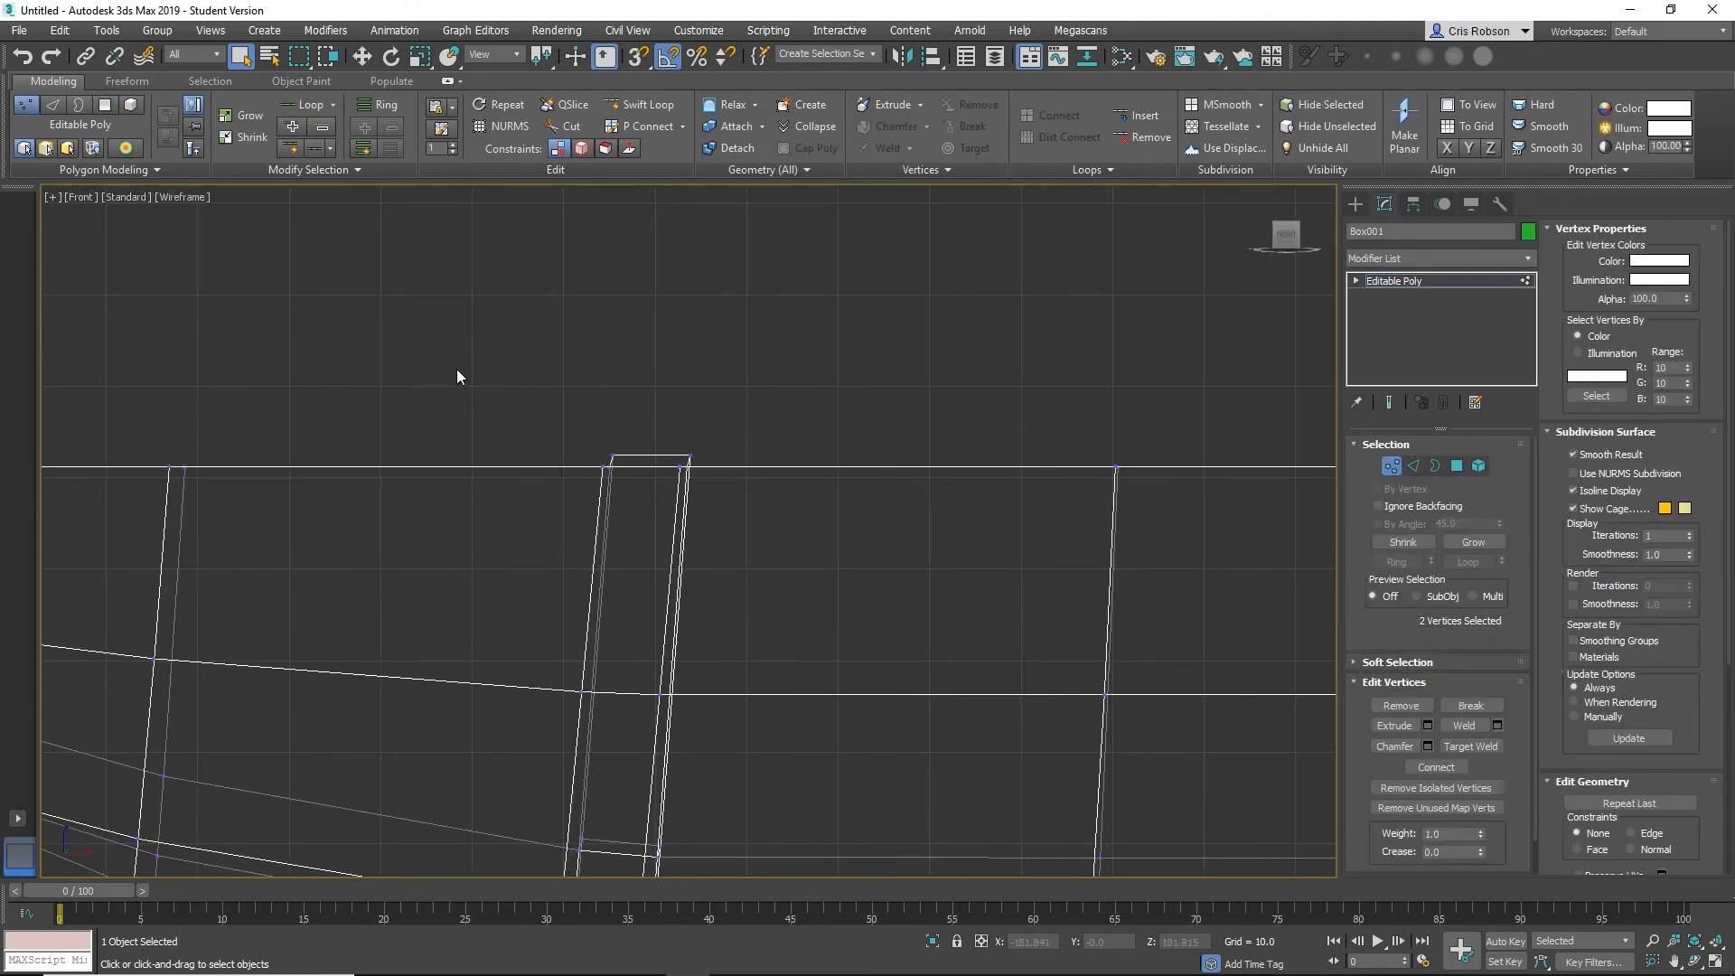
pyautogui.moveTo(533, 386); pyautogui.dragTo(733, 459)
pyautogui.press('w')
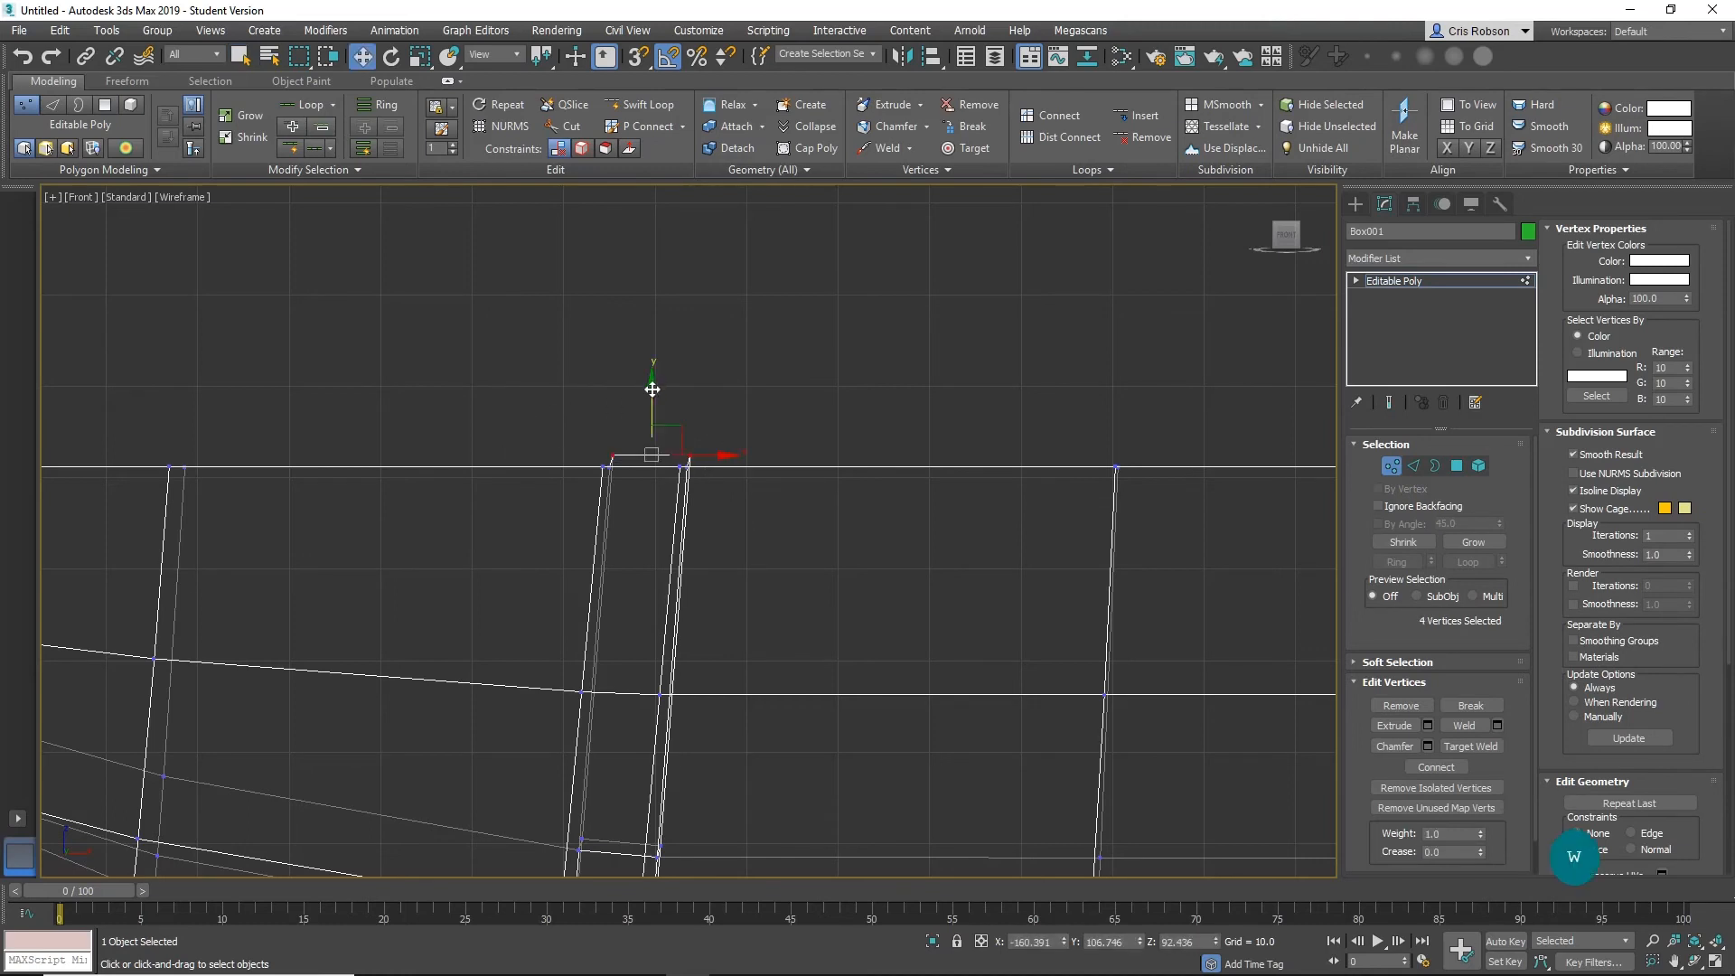
pyautogui.moveTo(653, 391); pyautogui.dragTo(649, 401)
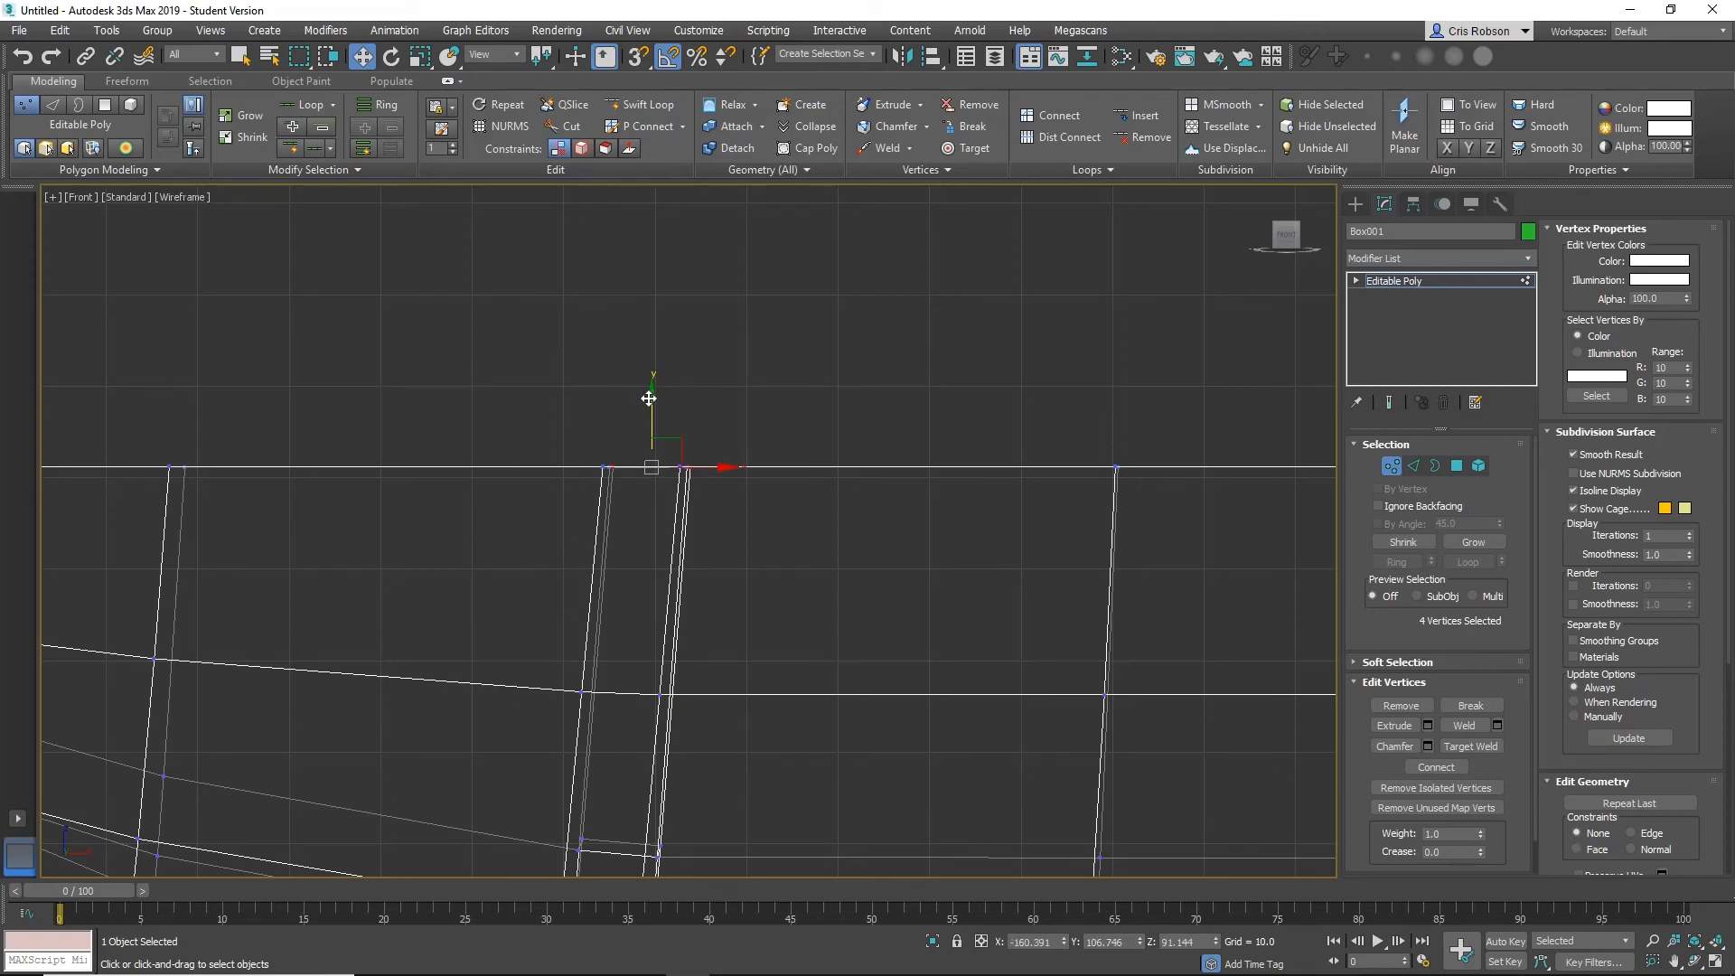
# Lower the other rib's four protruding top vertices flush with the hull's top edge, and finish vertex editing.
pyautogui.moveTo(1003, 447); pyautogui.dragTo(653, 547, button='middle')
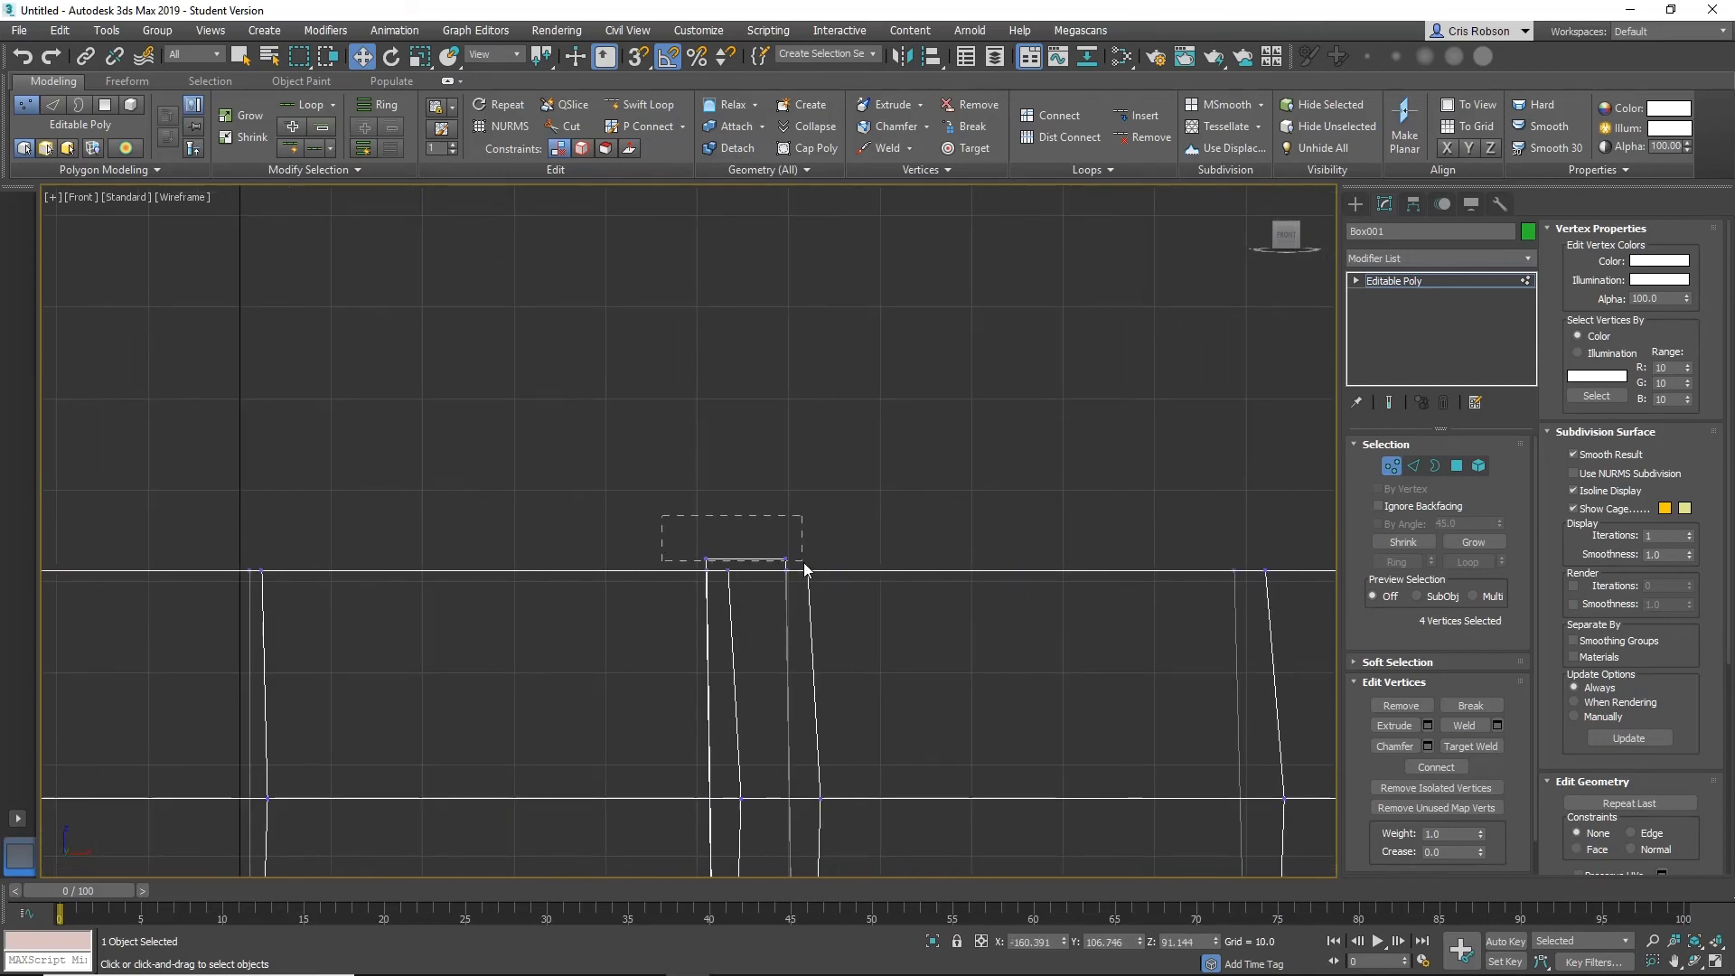
pyautogui.moveTo(804, 562); pyautogui.dragTo(804, 562)
pyautogui.moveTo(746, 494); pyautogui.dragTo(747, 506)
pyautogui.moveTo(750, 507); pyautogui.dragTo(750, 507)
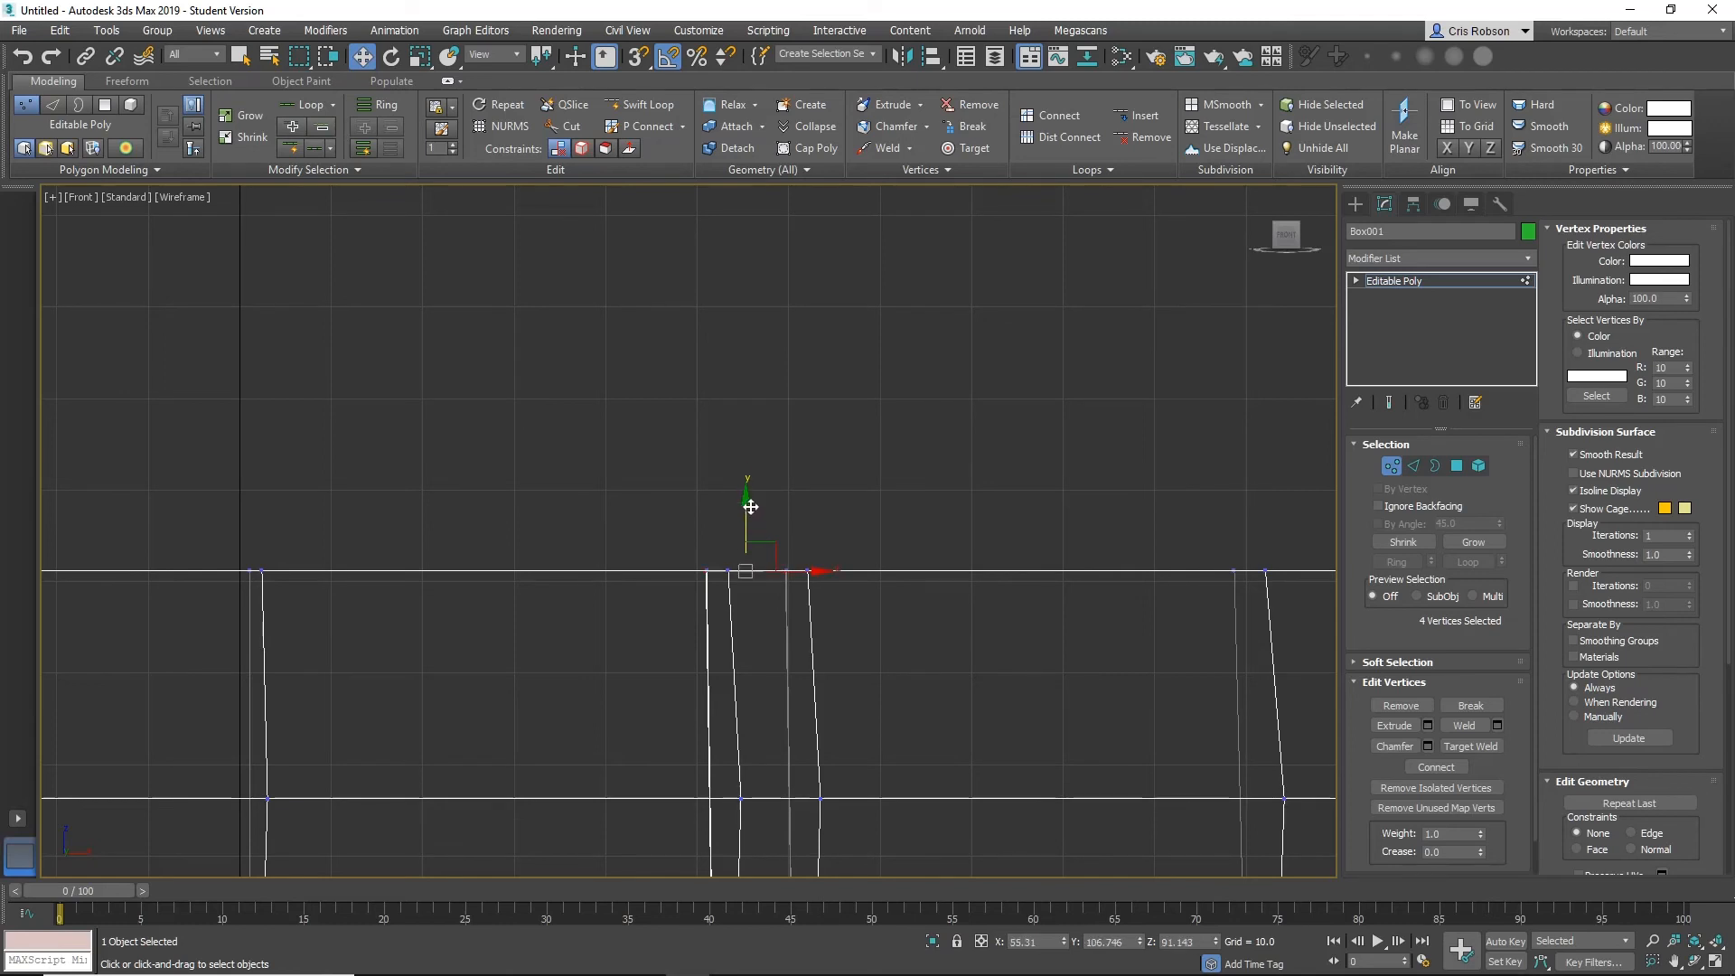
pyautogui.click(1388, 464)
pyautogui.click(1010, 453)
# Return to the perspective view, apply an FFD 3x3x3 modifier to the hull and activate its Control Points level.
pyautogui.press('p')
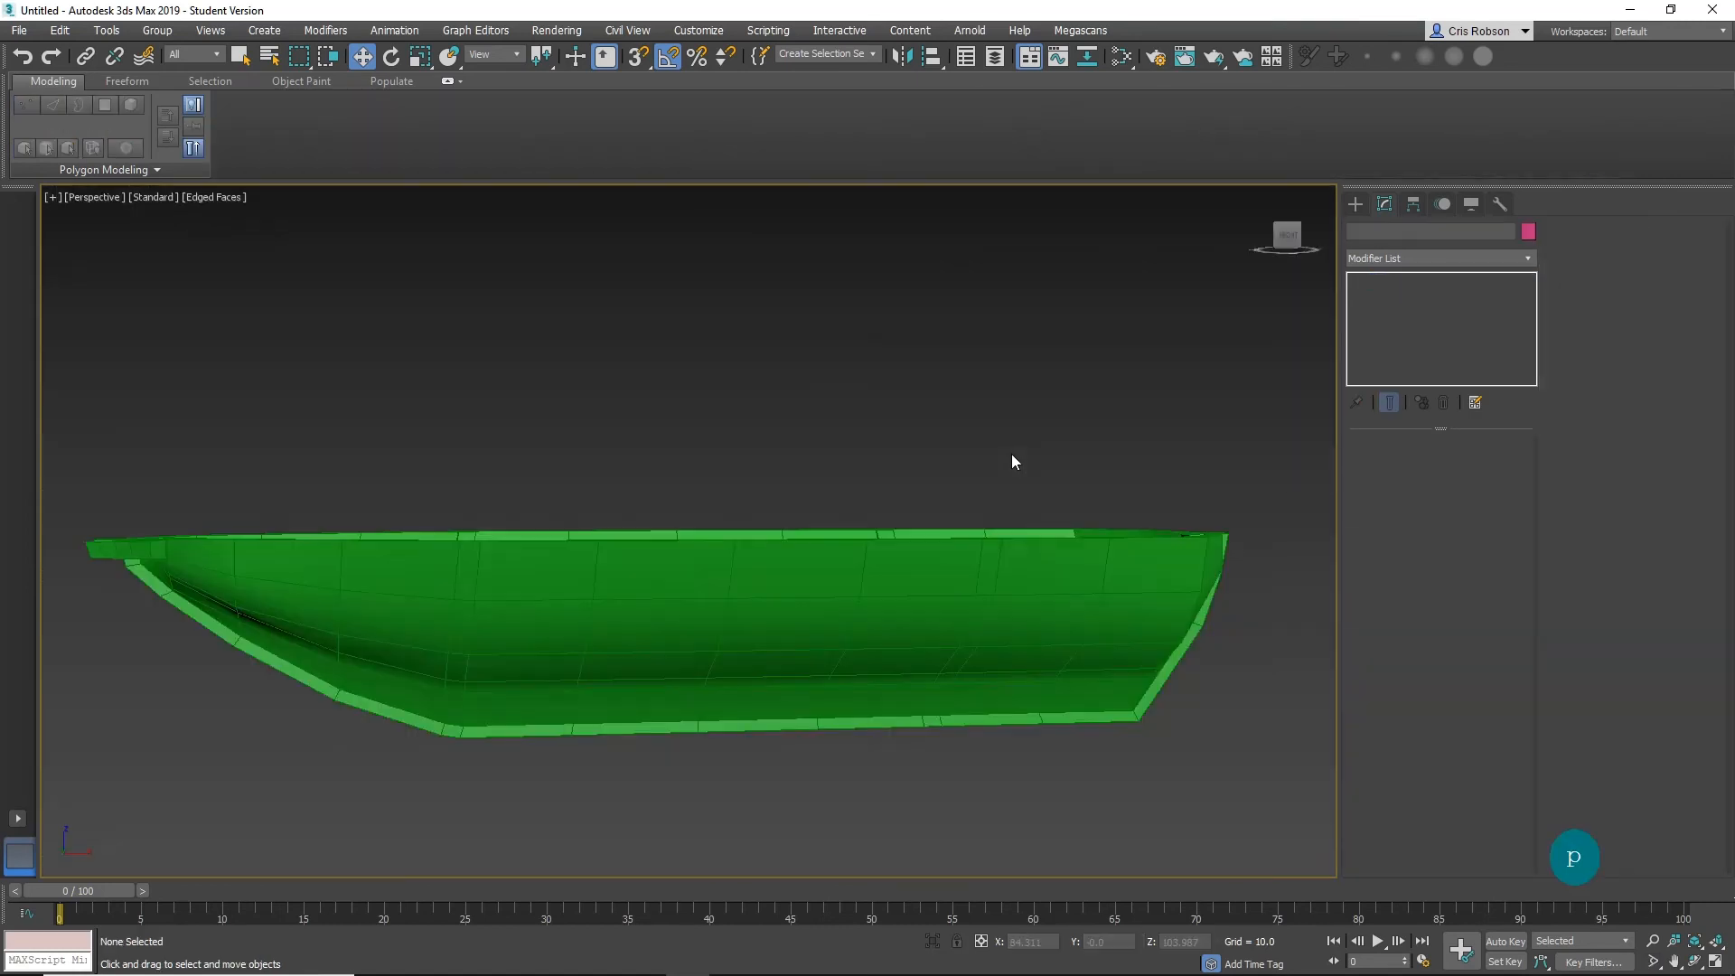
pyautogui.press('z')
pyautogui.keyDown('alt'); pyautogui.moveTo(743, 465); pyautogui.dragTo(894, 631, button='middle'); pyautogui.keyUp('alt')
pyautogui.moveTo(747, 554); pyautogui.dragTo(847, 594, button='middle')
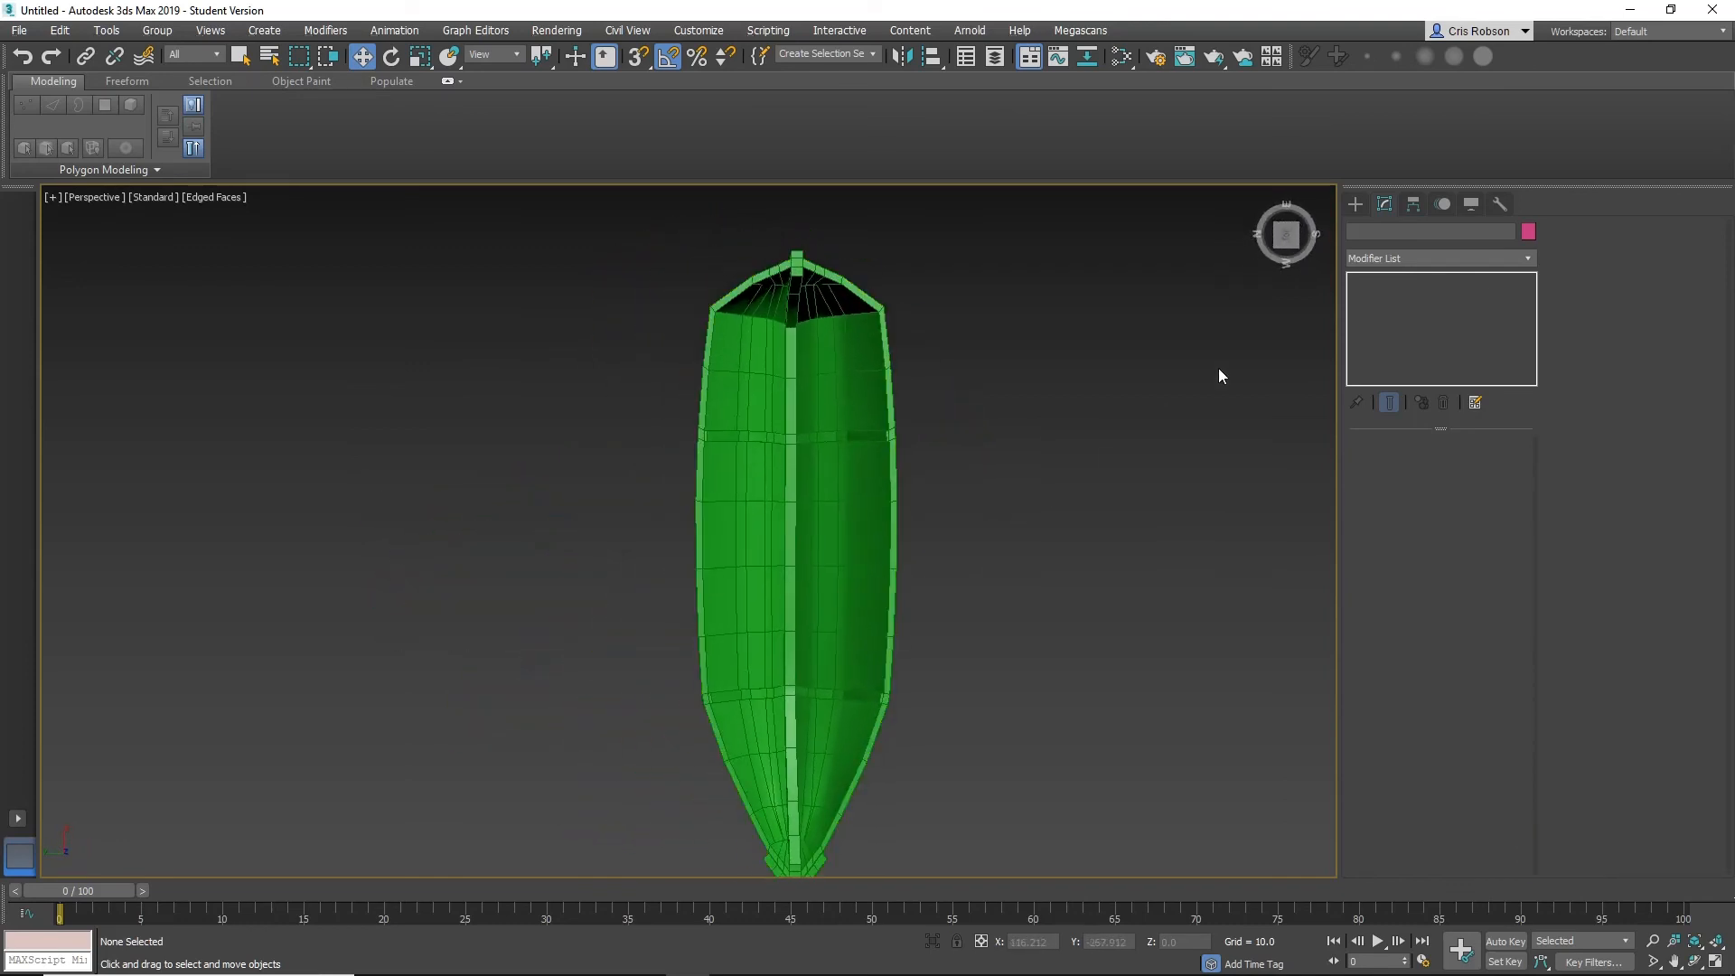
pyautogui.click(1424, 258)
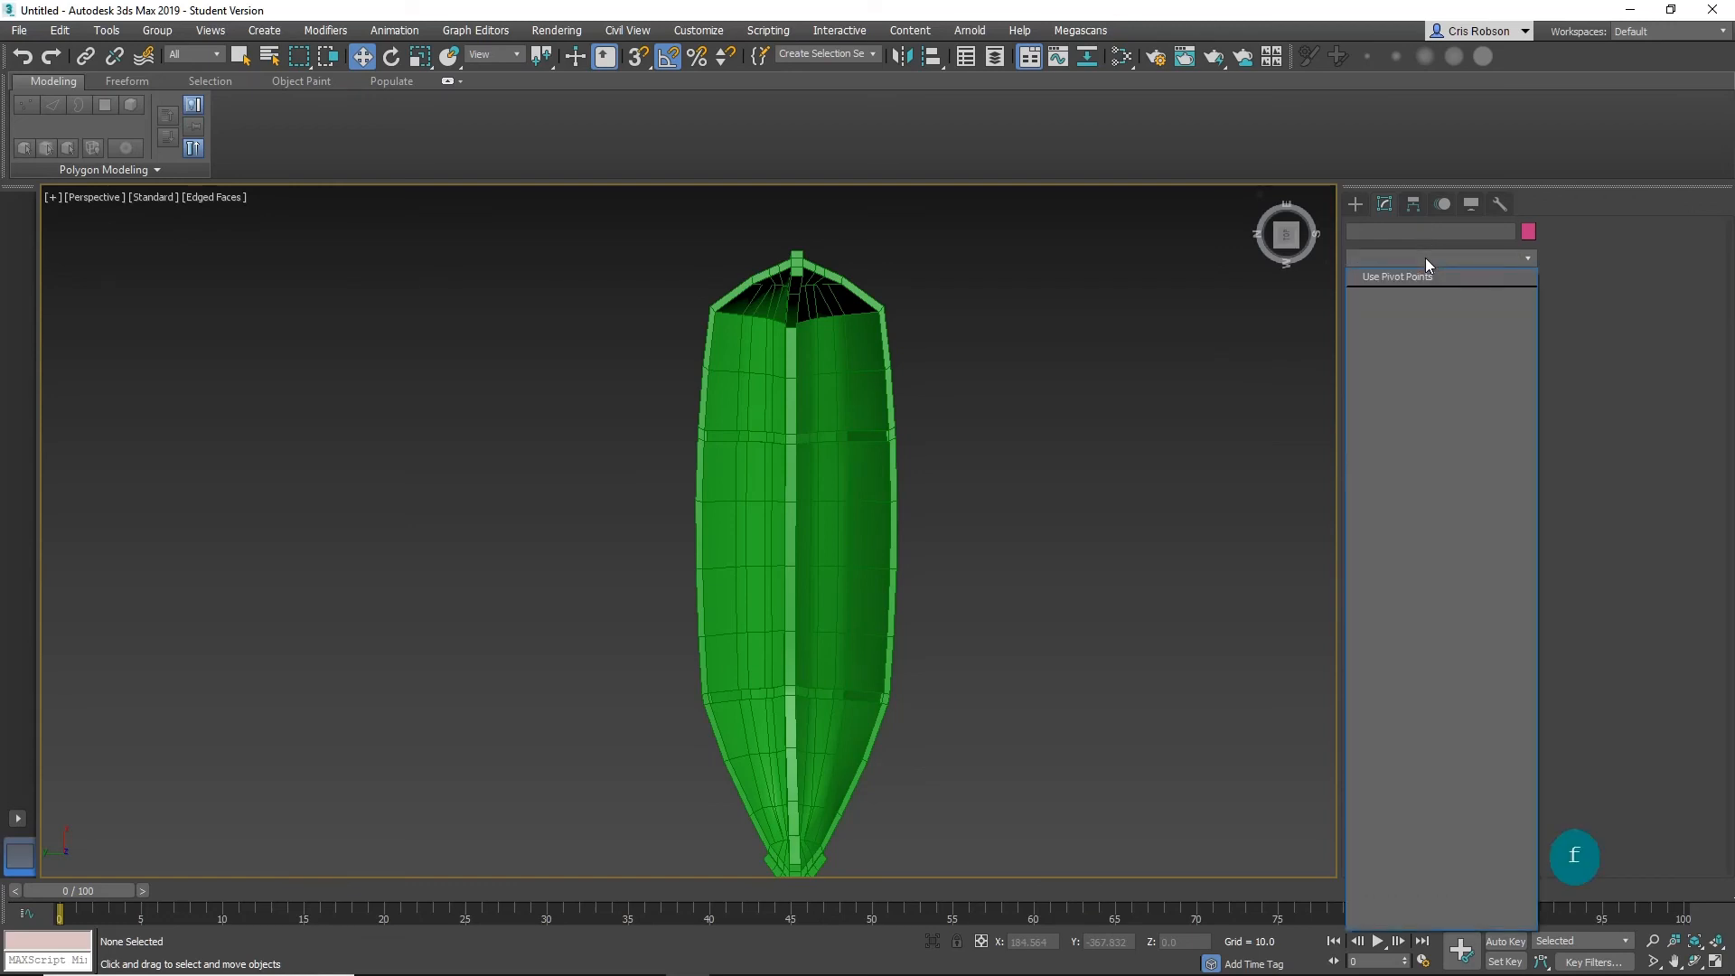
pyautogui.click(1000, 489)
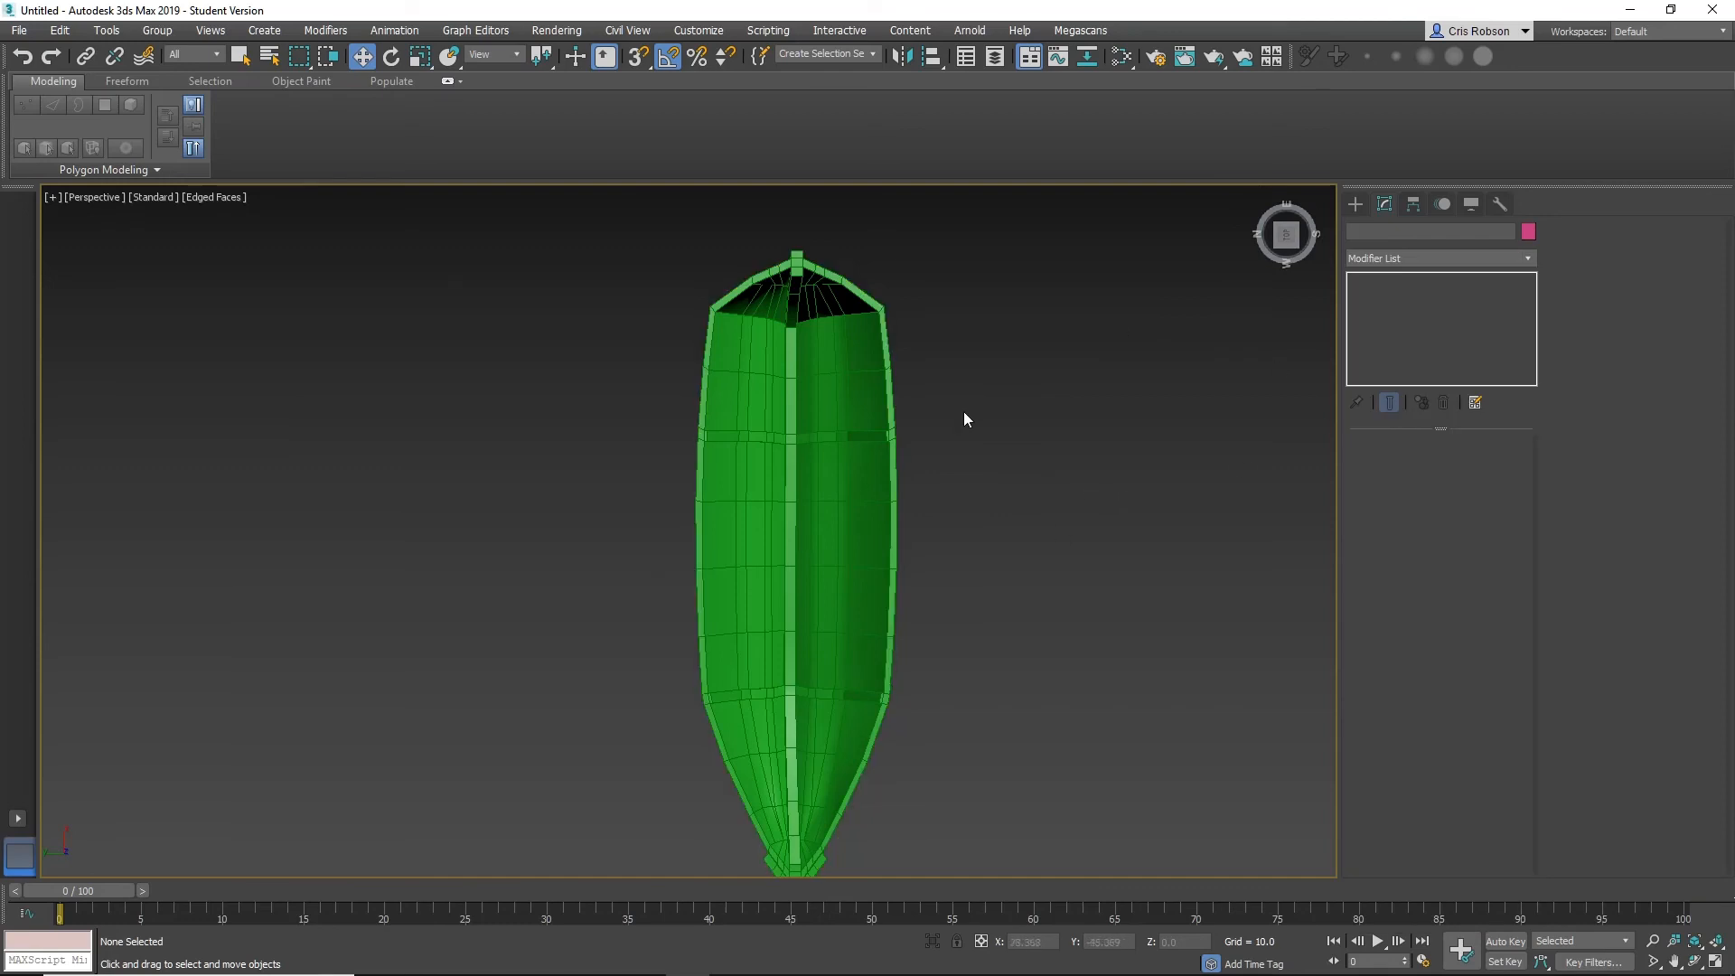
pyautogui.click(827, 439)
pyautogui.click(1482, 257)
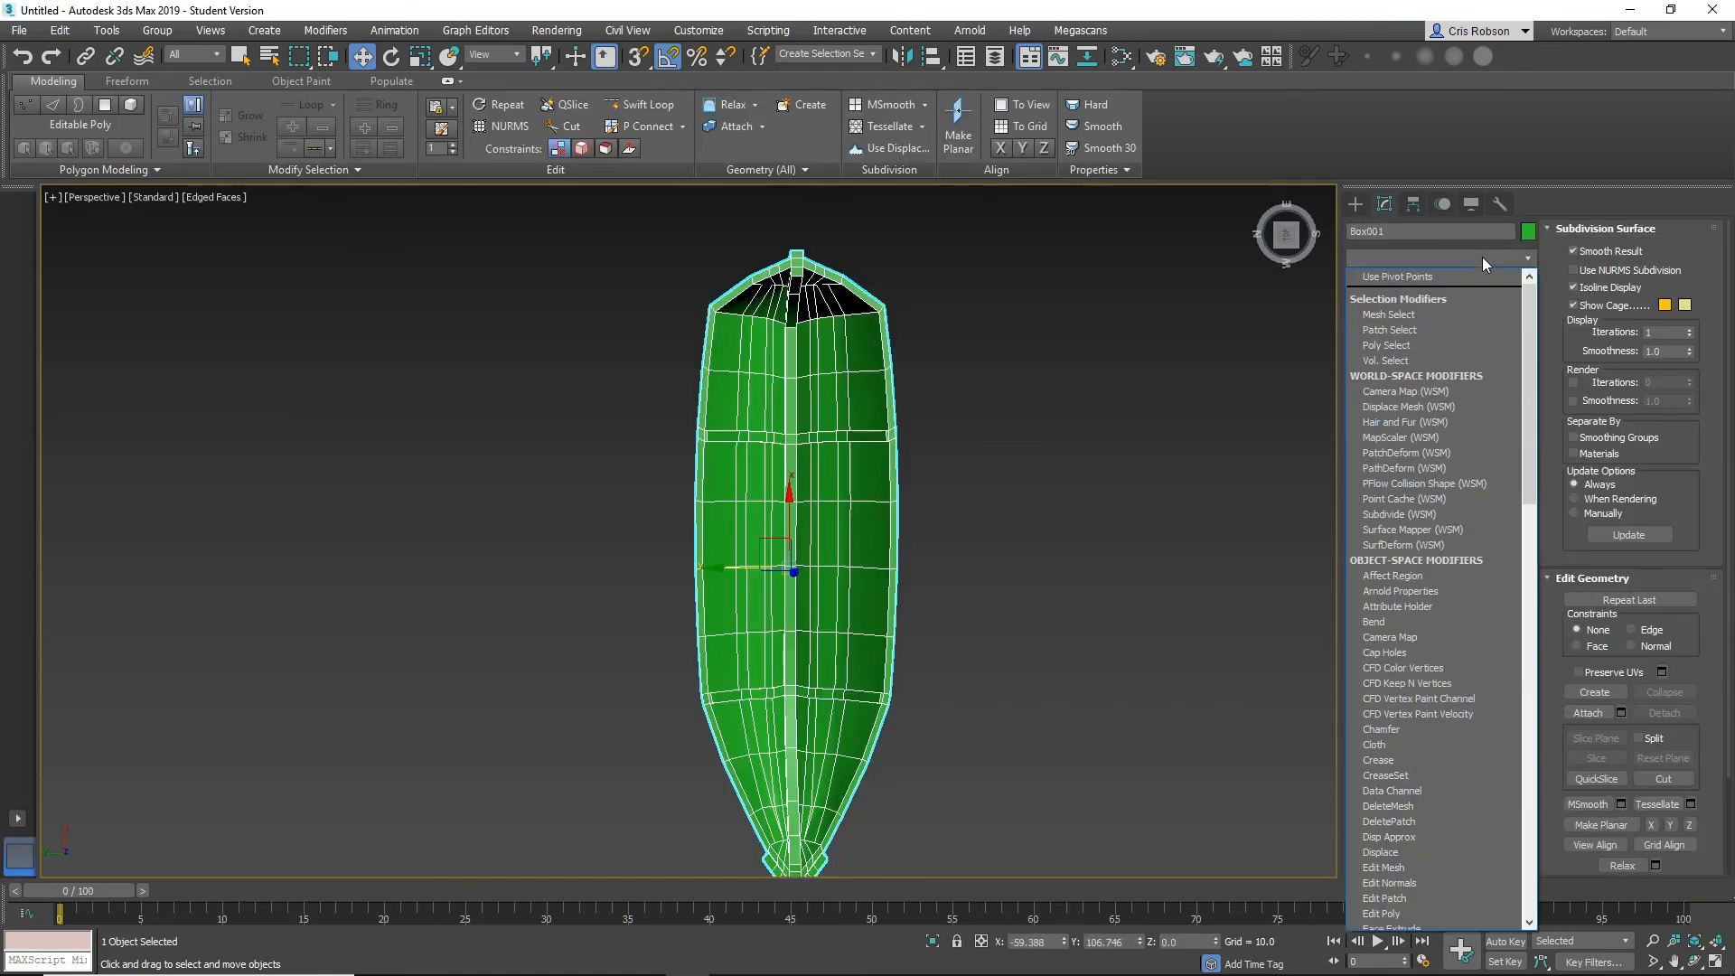
pyautogui.press('f')
pyautogui.press('f')
pyautogui.click(1413, 308)
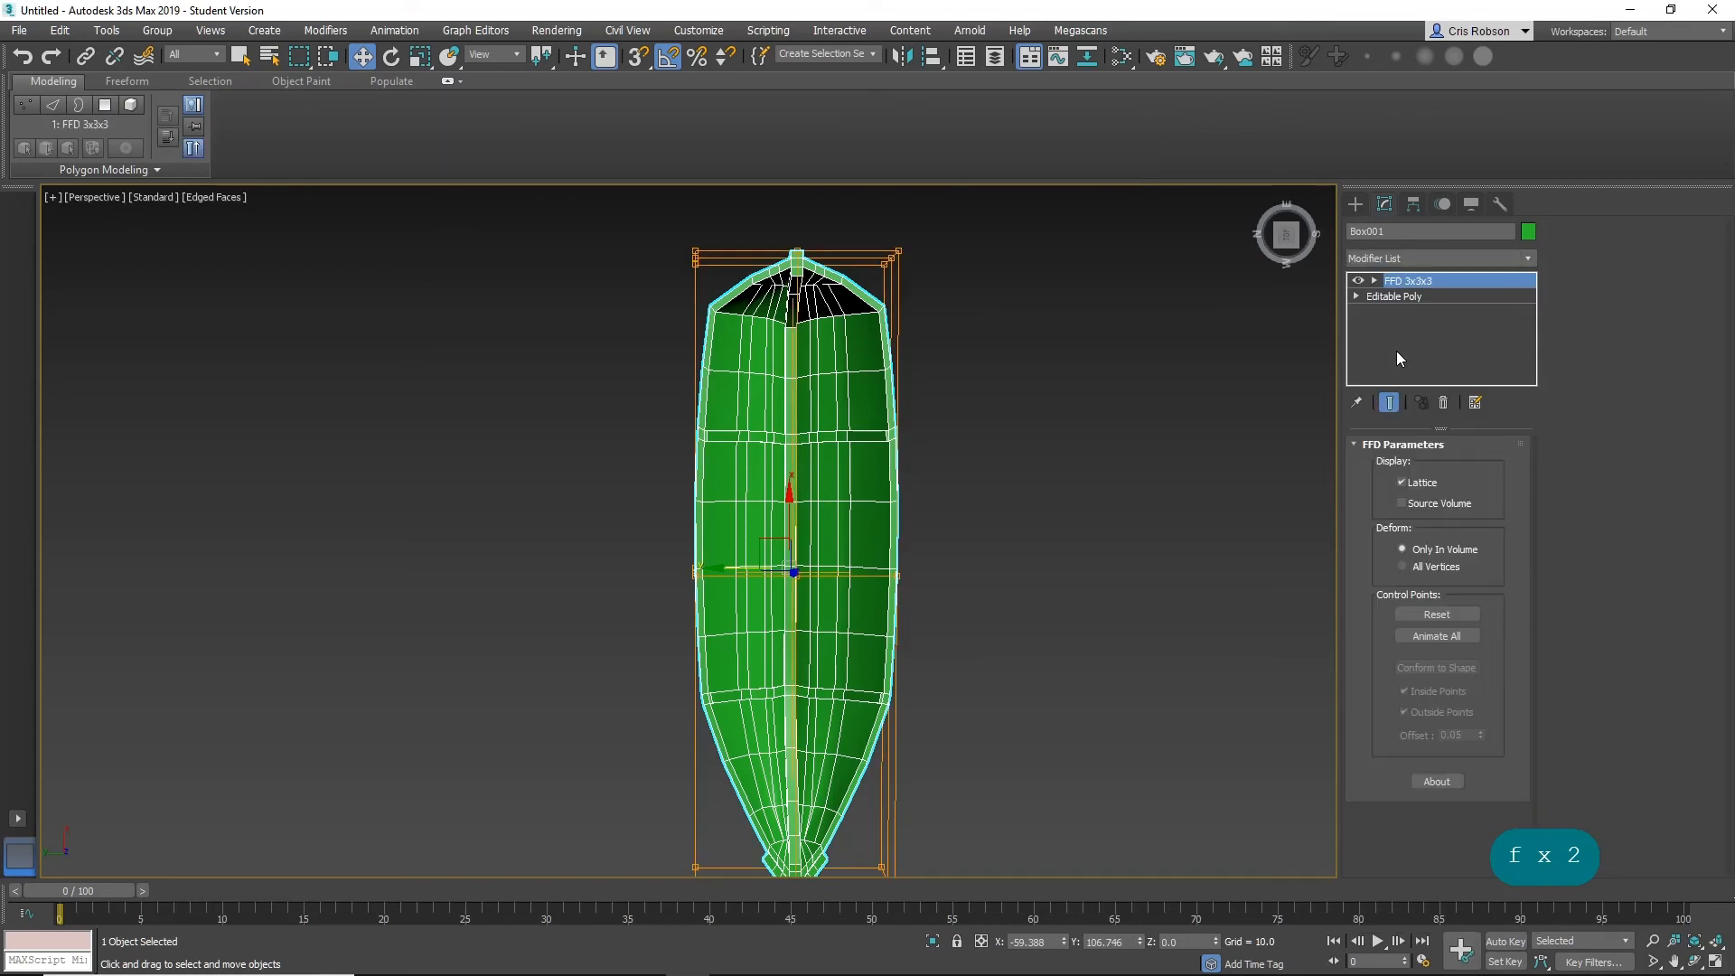
pyautogui.click(1375, 281)
pyautogui.click(1422, 297)
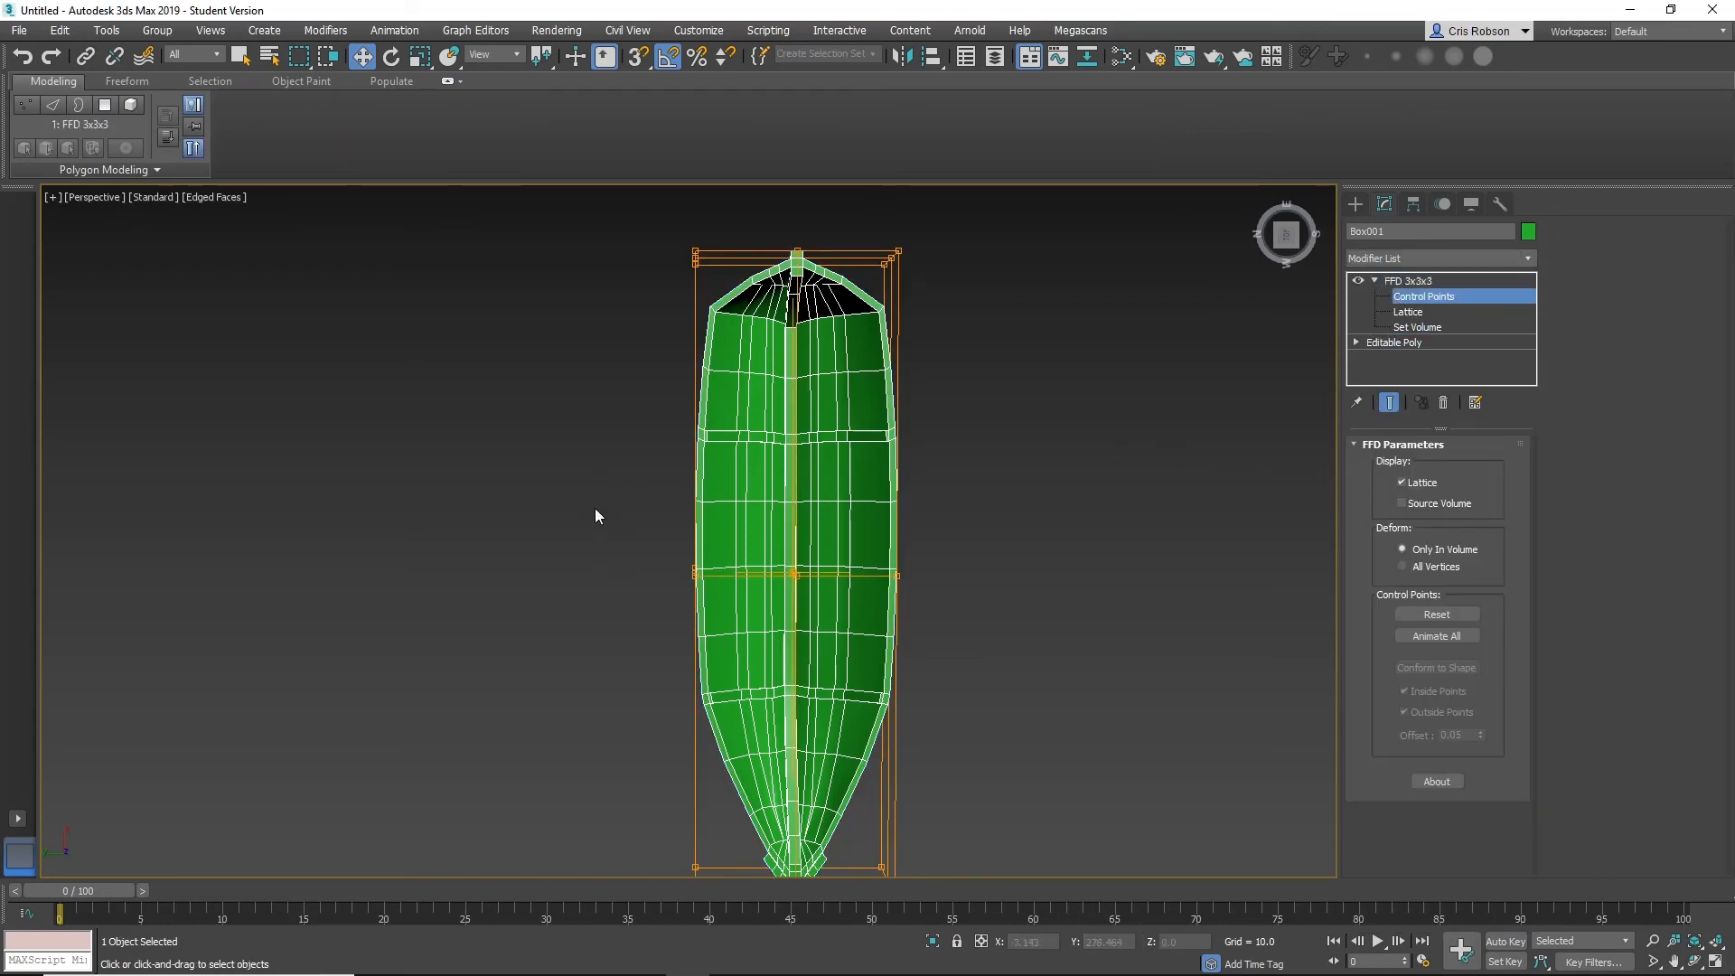
# Select the middle row of lattice control points and scale it slightly outward across the hull's width to widen the midsection.
pyautogui.moveTo(594, 507); pyautogui.dragTo(981, 640)
pyautogui.press('e')
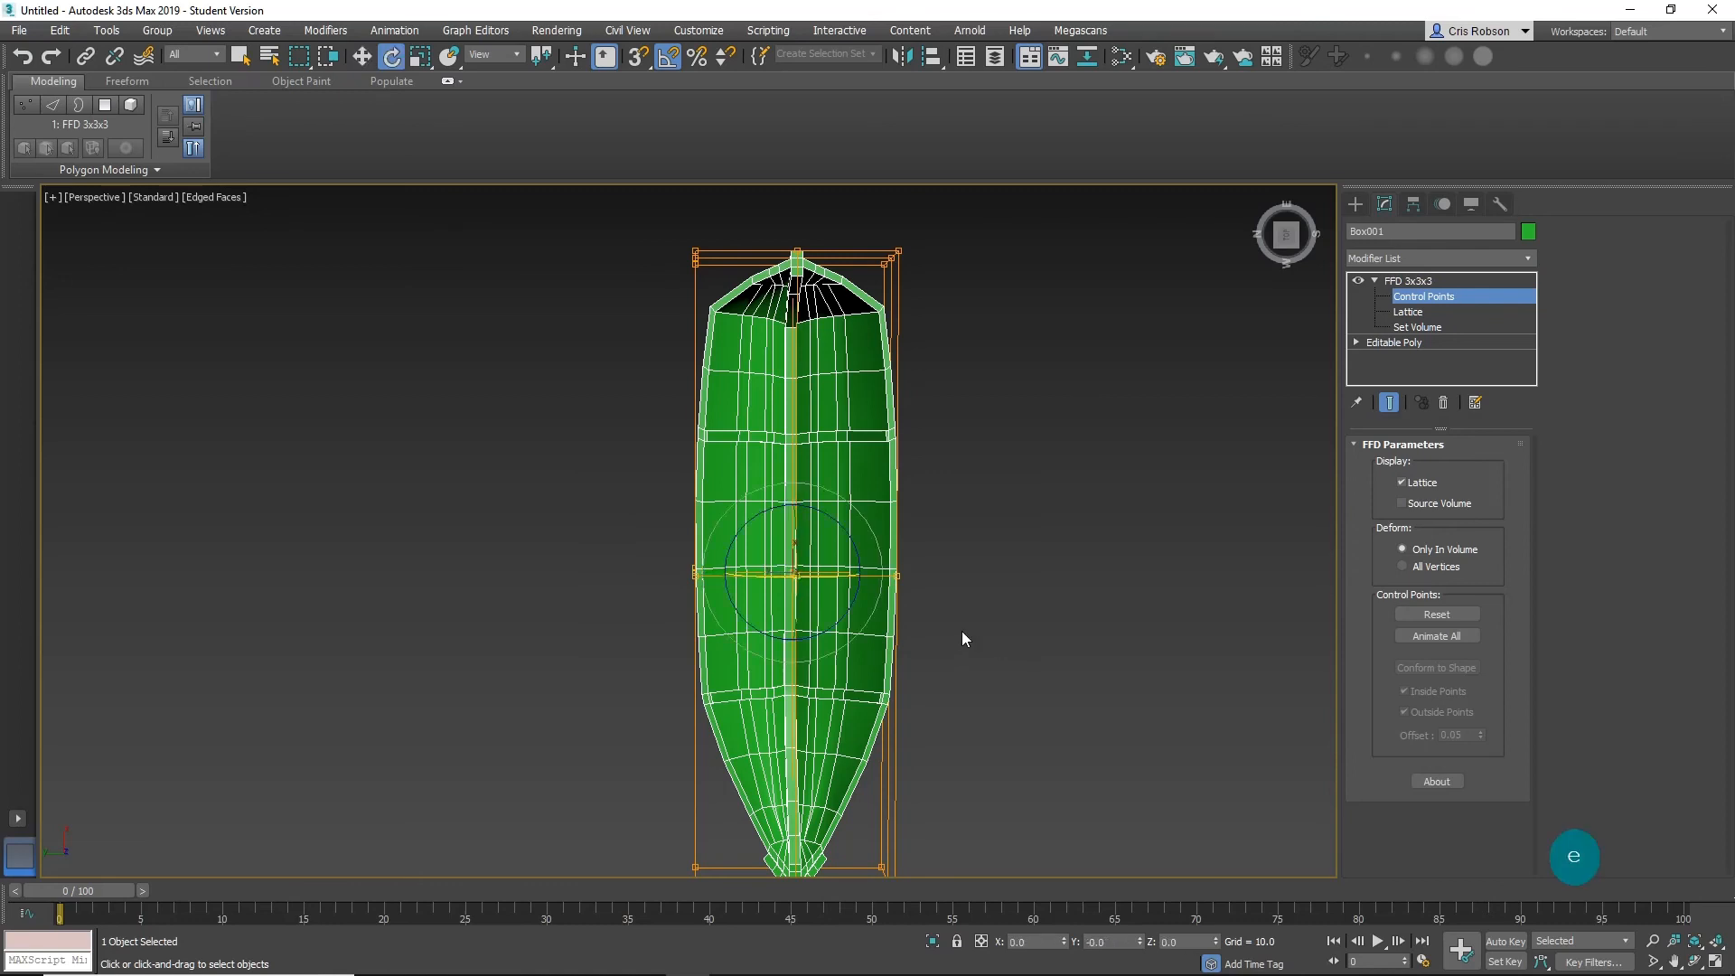
pyautogui.press('r')
pyautogui.moveTo(711, 575); pyautogui.dragTo(692, 574)
# Scale the wide-end lattice control points slightly inward across the width, and move the narrow end's centre control points about 28 units outward along the hull.
pyautogui.moveTo(644, 226); pyautogui.dragTo(985, 311)
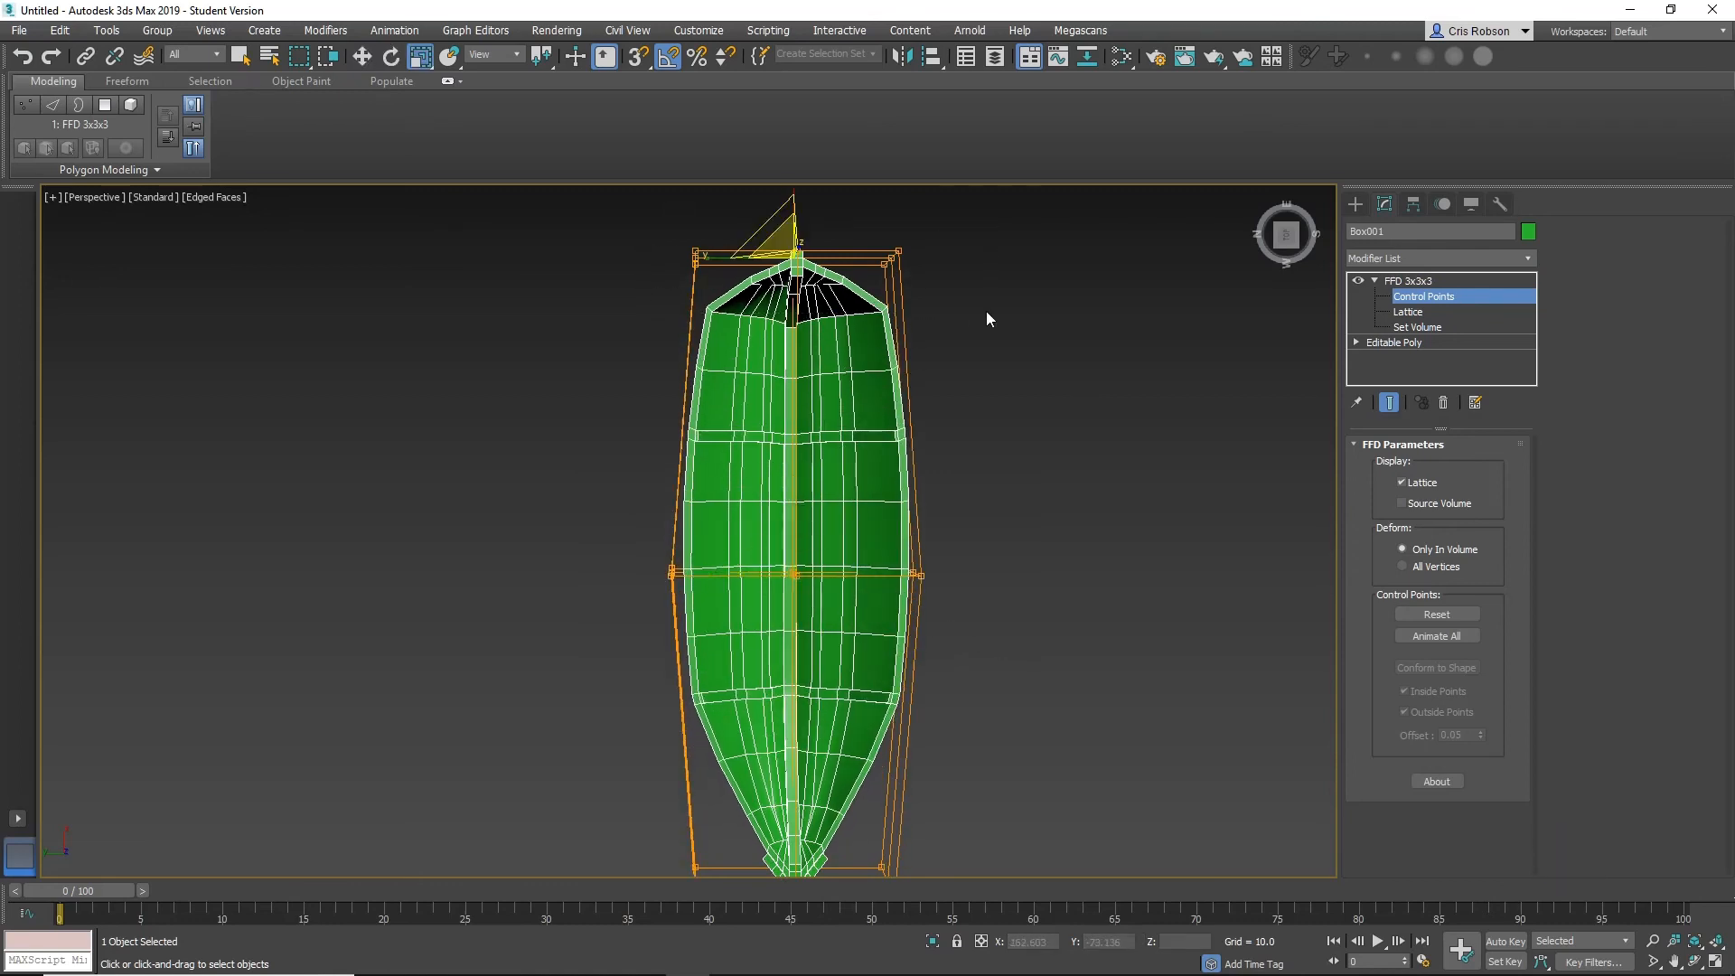
pyautogui.moveTo(715, 257); pyautogui.dragTo(729, 259)
pyautogui.moveTo(794, 531); pyautogui.dragTo(815, 377, button='middle')
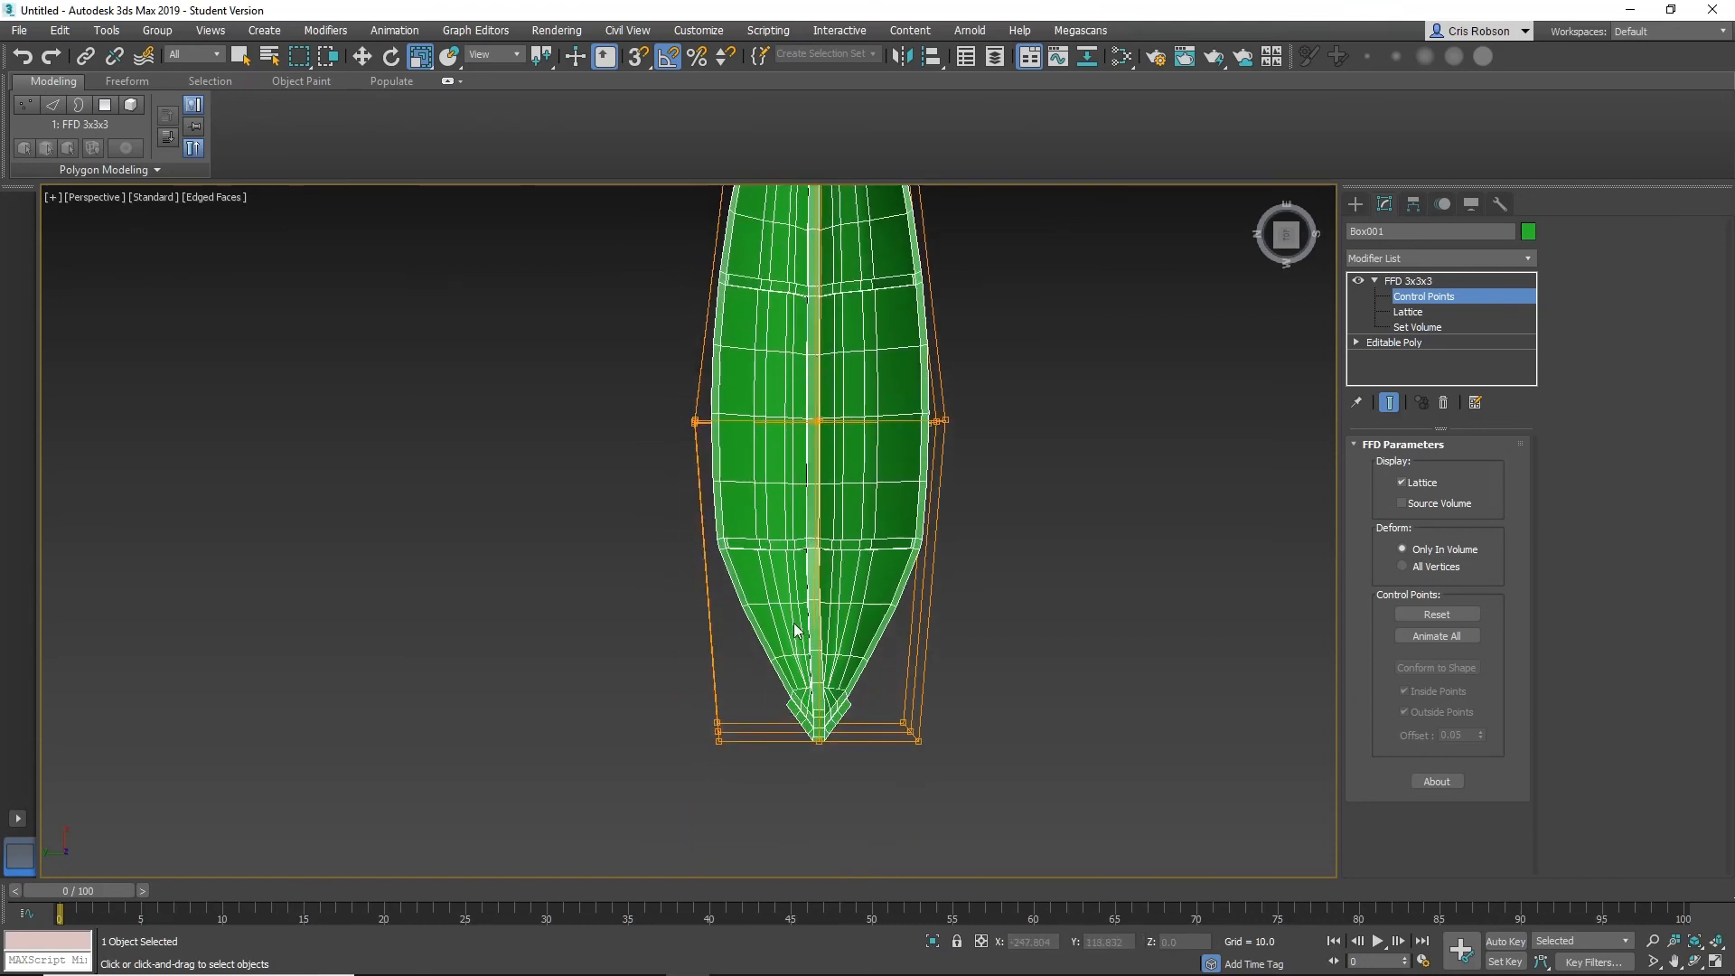
pyautogui.moveTo(1038, 861); pyautogui.dragTo(1039, 863)
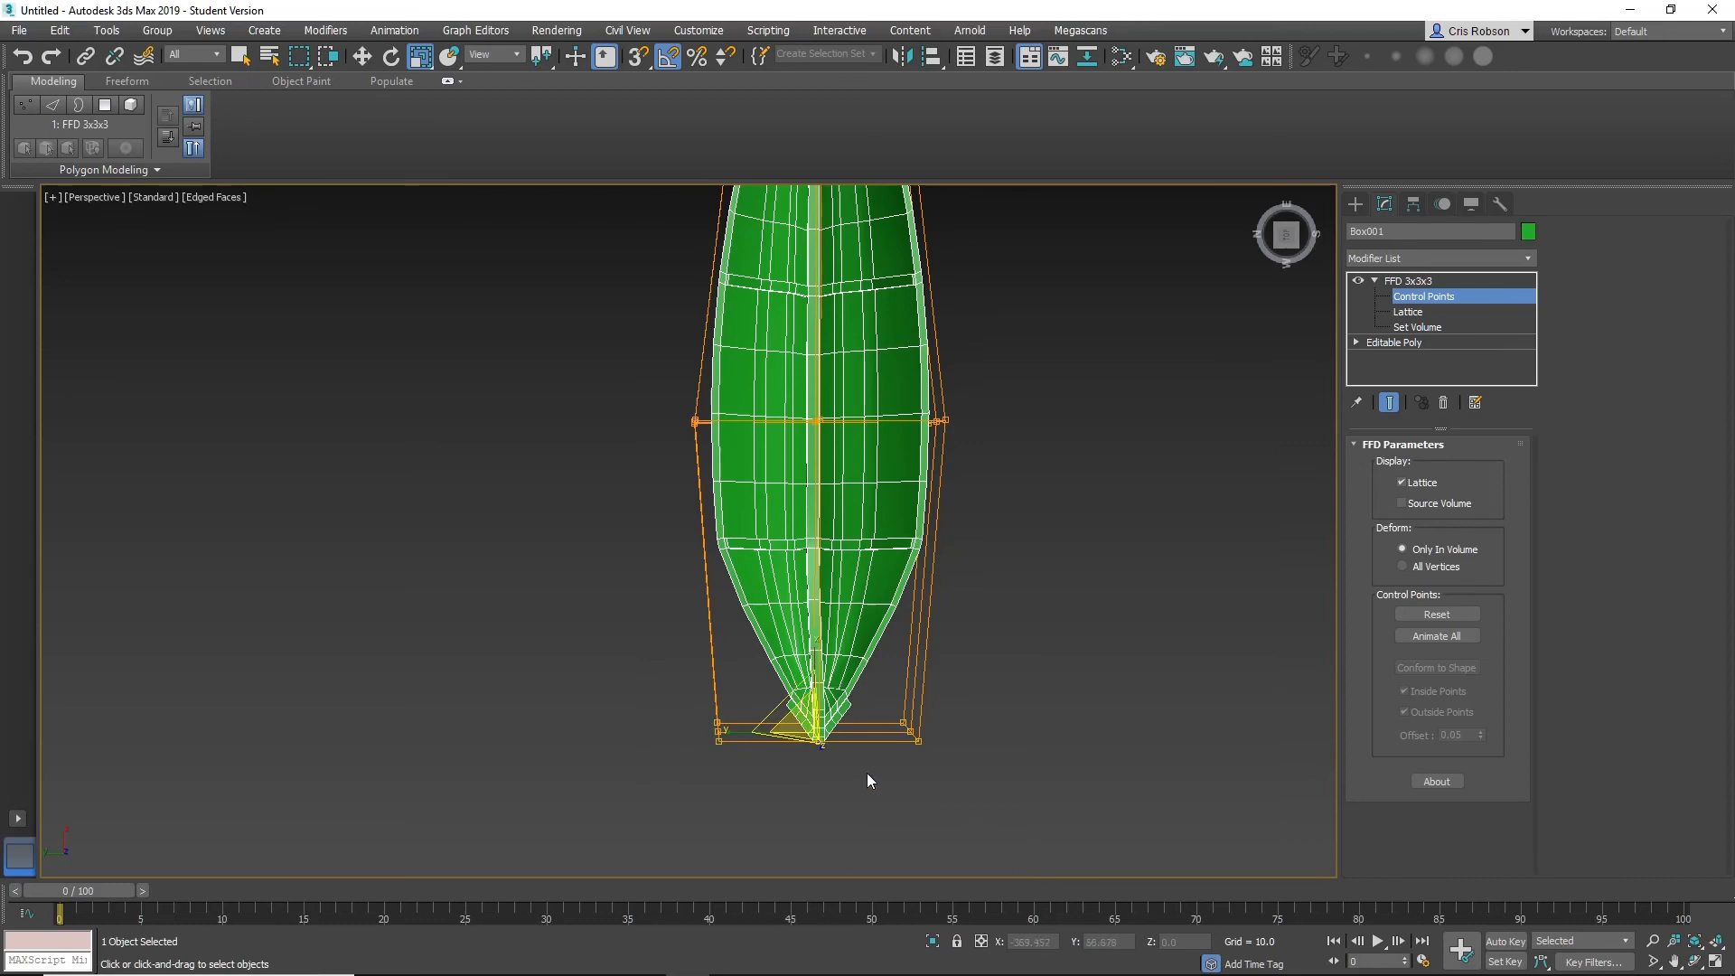
pyautogui.press('w')
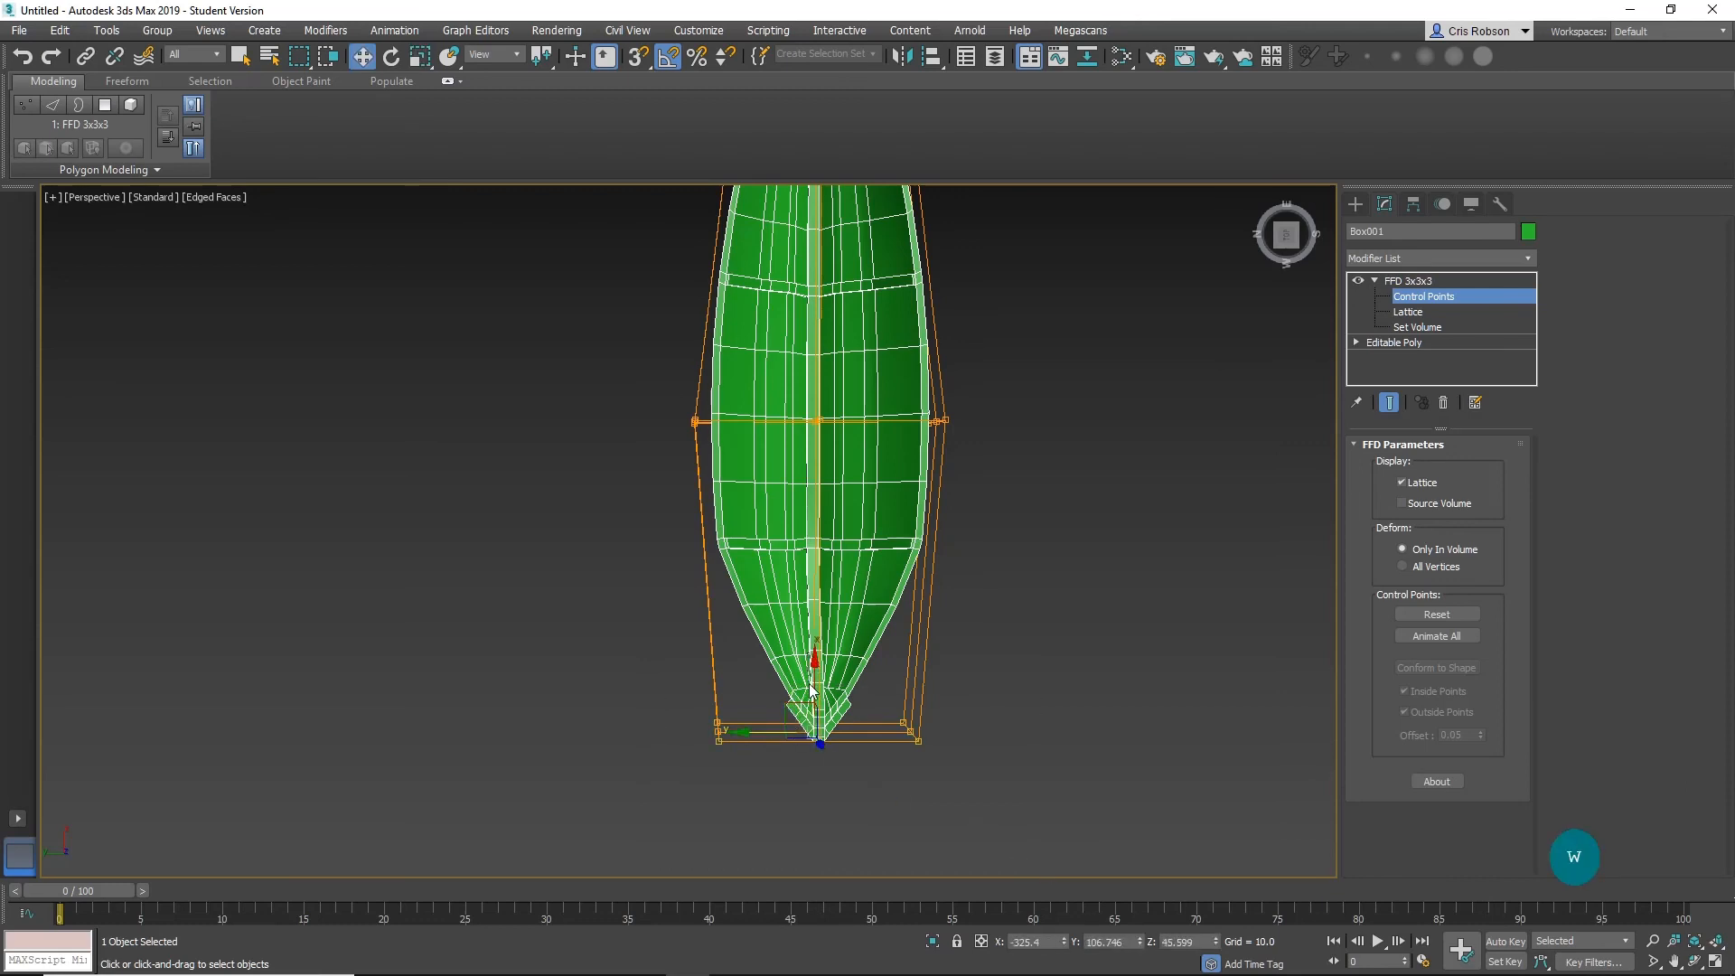
pyautogui.moveTo(812, 677); pyautogui.dragTo(812, 733)
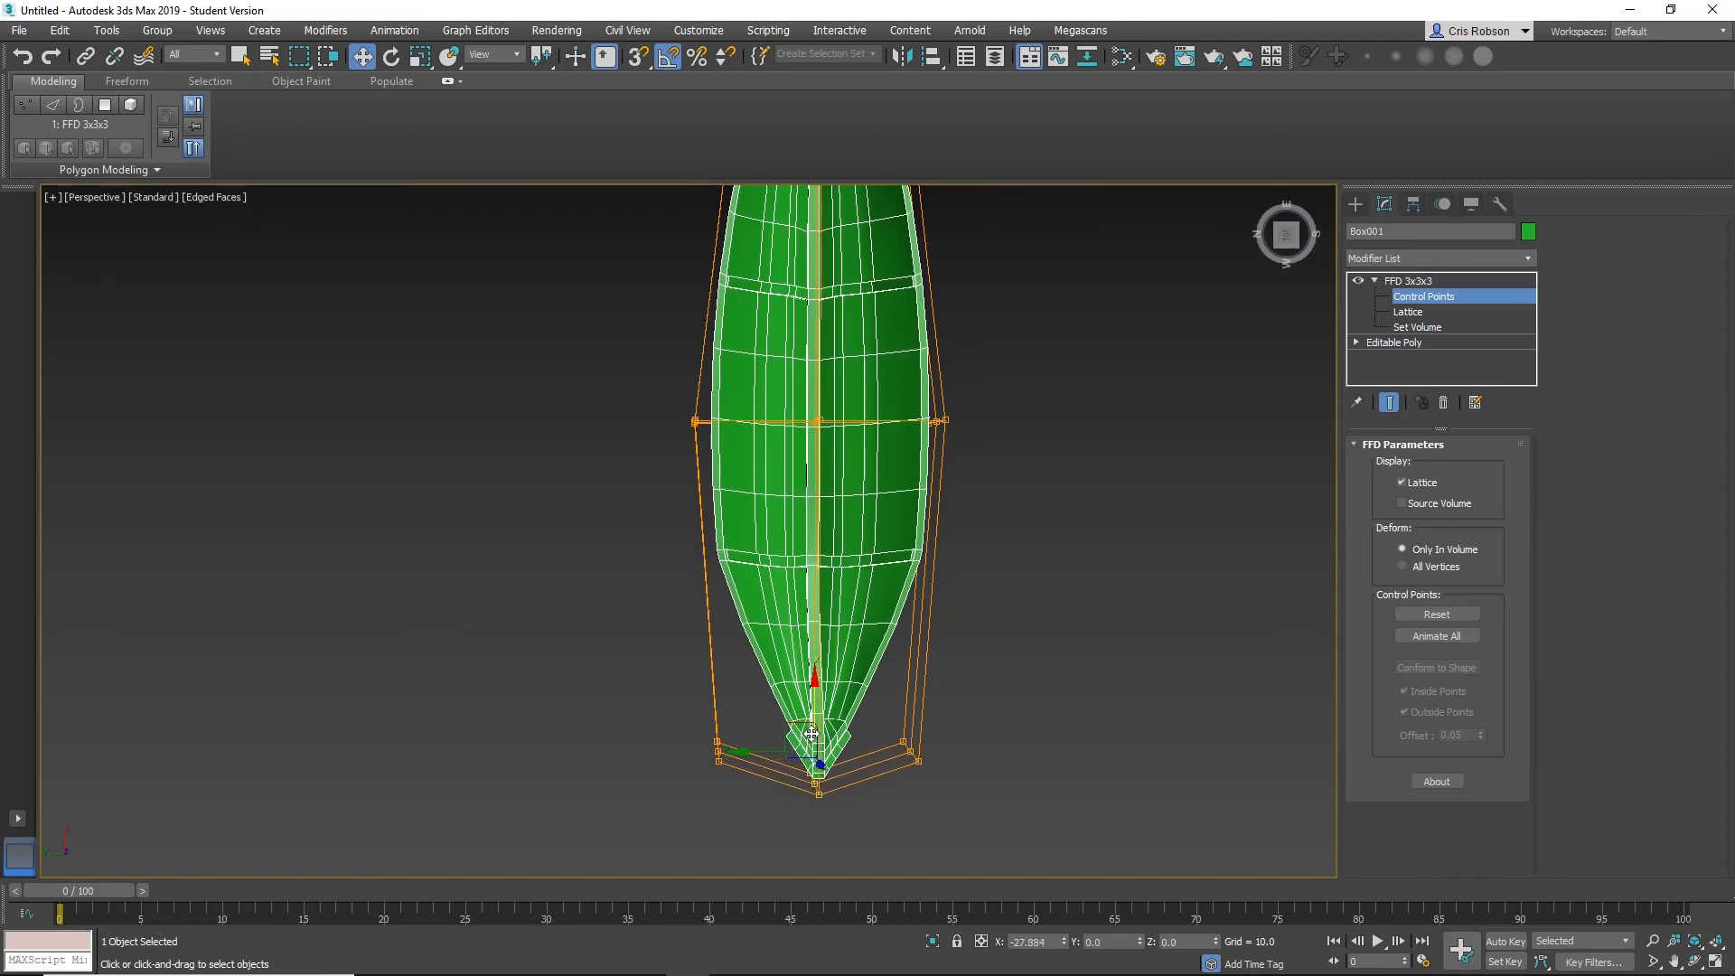
pyautogui.click(1068, 671)
pyautogui.press('z')
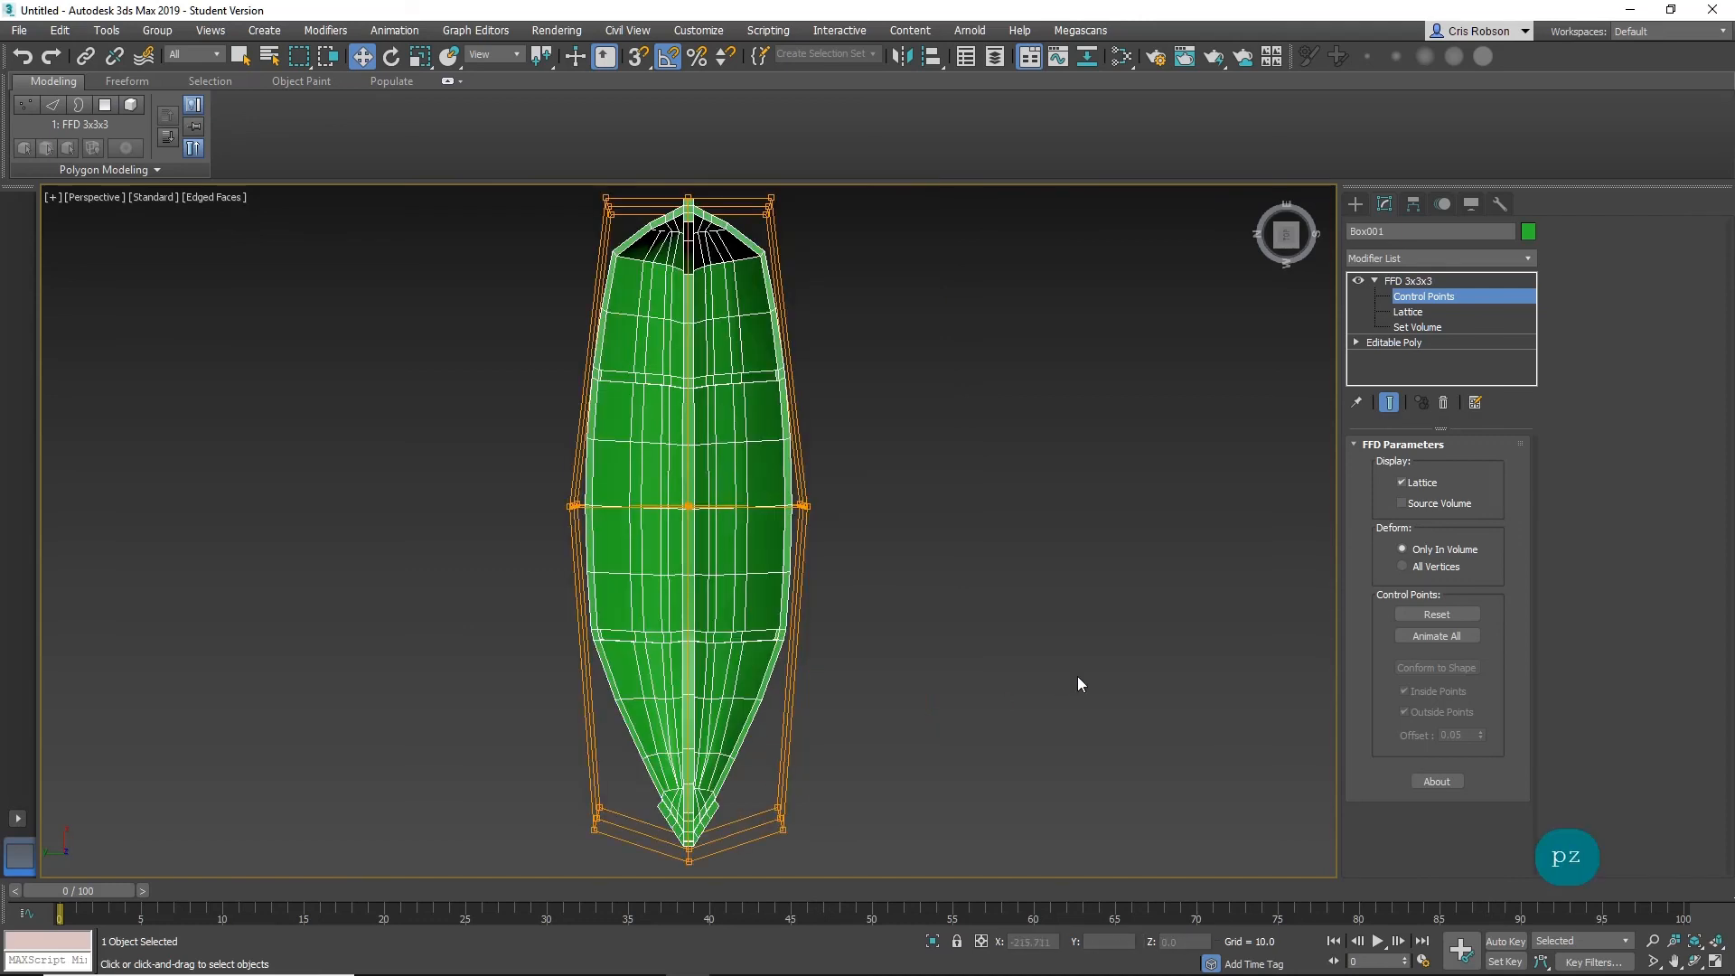
# In a side view, select the top control points at mid-length and lower them to about Z 64.5 so the upper edge dips.
pyautogui.keyDown('alt'); pyautogui.moveTo(1078, 679); pyautogui.dragTo(934, 535, button='middle'); pyautogui.keyUp('alt')
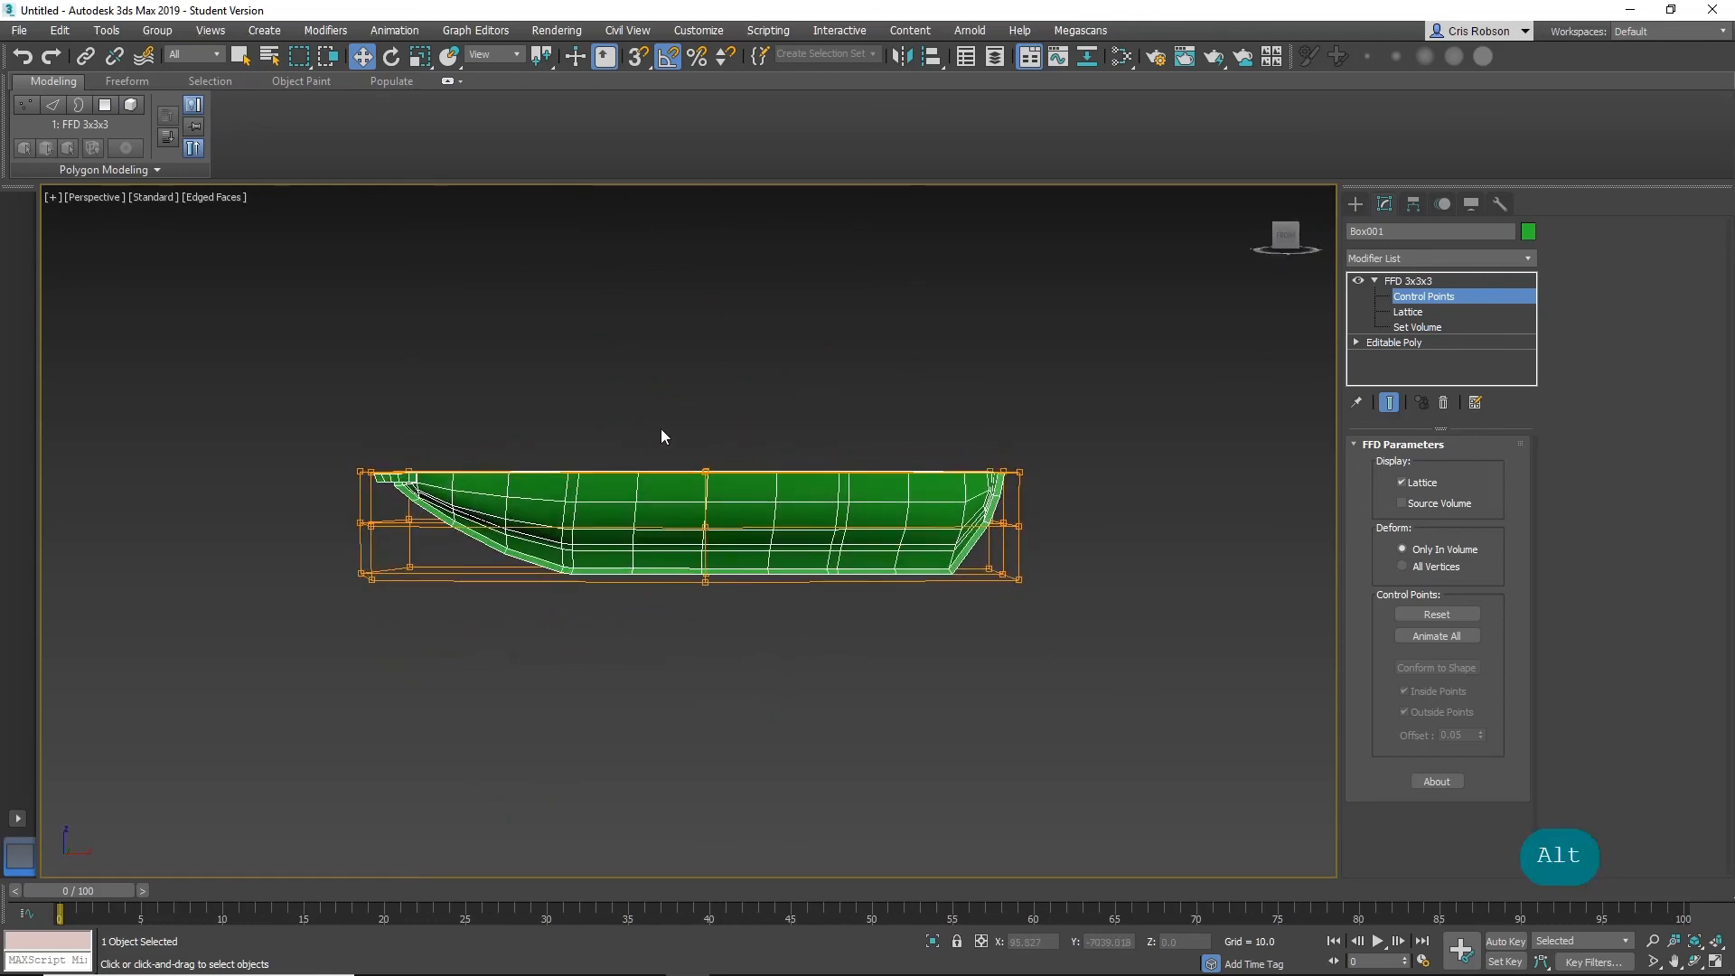
pyautogui.moveTo(659, 428); pyautogui.dragTo(741, 493)
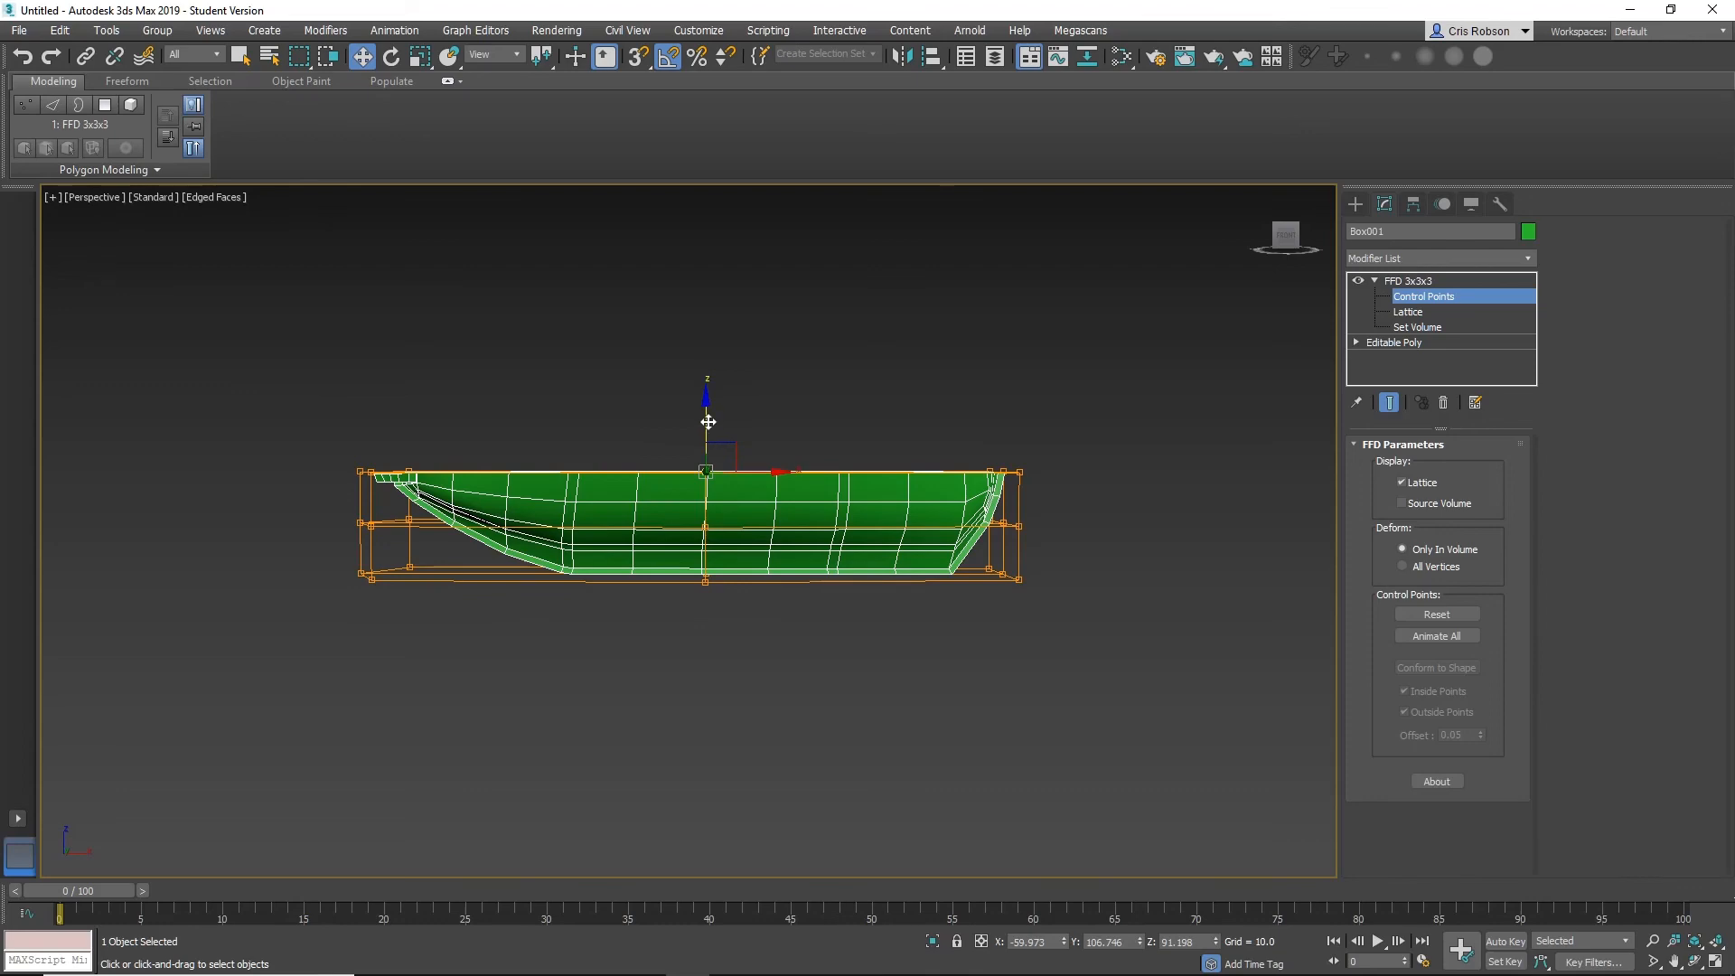
pyautogui.moveTo(705, 402); pyautogui.dragTo(704, 452)
pyautogui.keyDown('alt'); pyautogui.moveTo(593, 485); pyautogui.dragTo(630, 497, button='middle'); pyautogui.keyUp('alt')
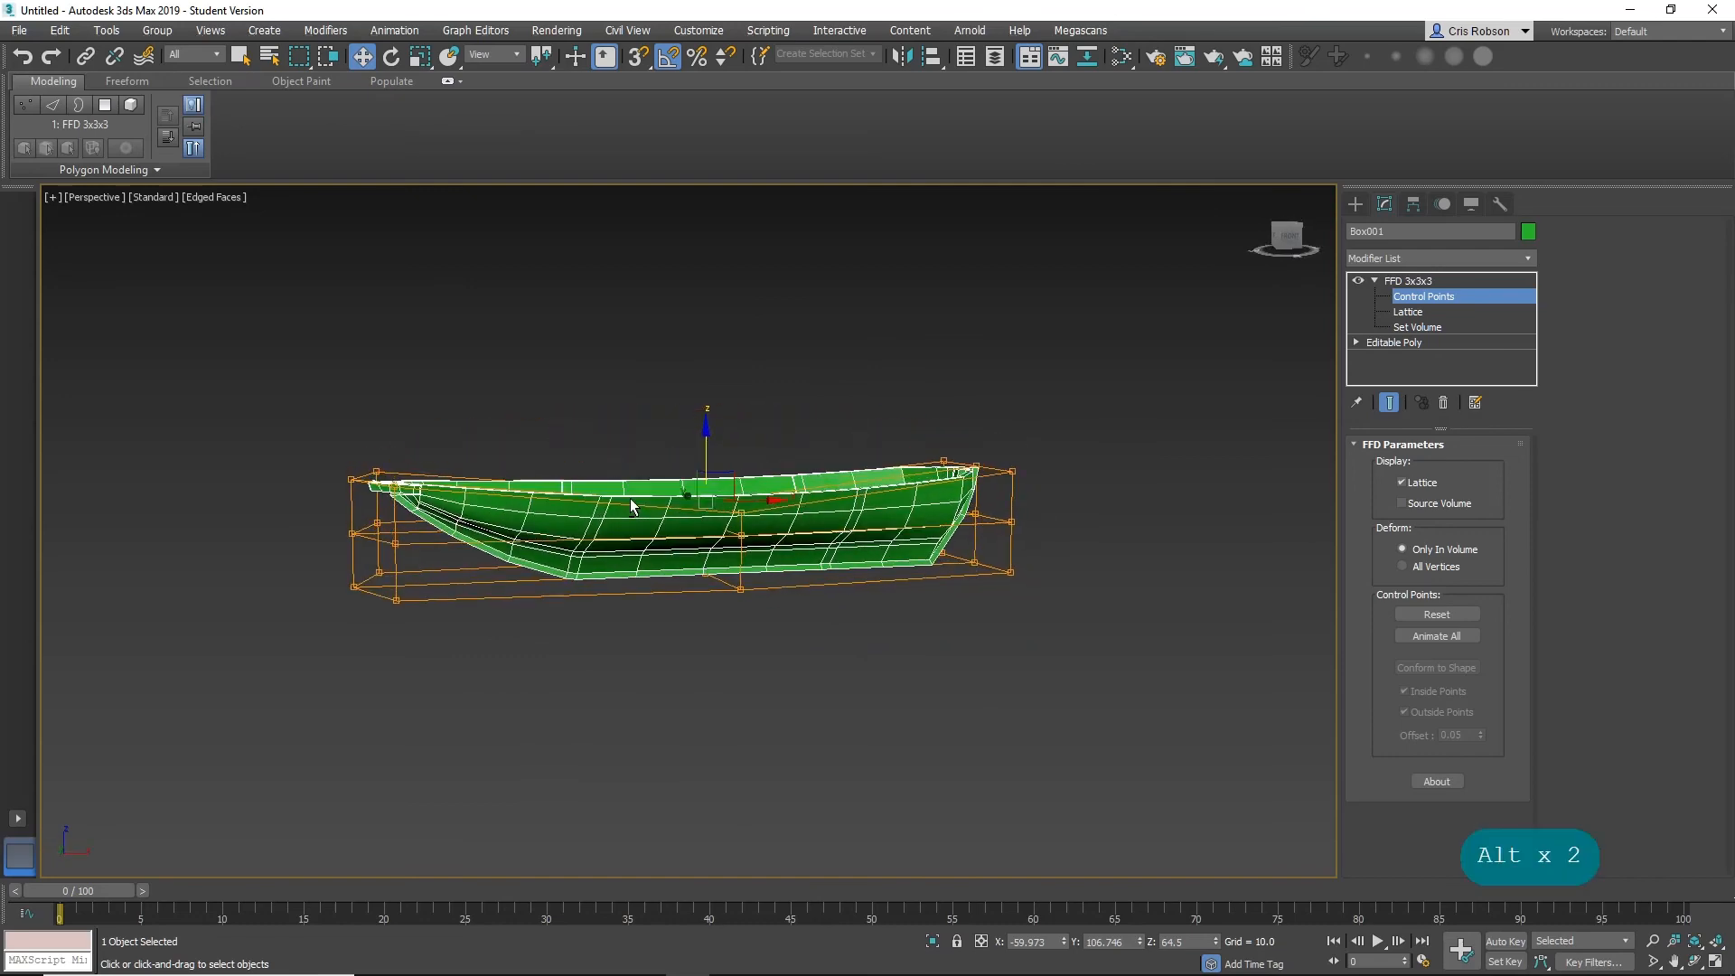
# Convert the lattice-deformed hull to an Editable Poly.
pyautogui.rightClick(657, 533)
pyautogui.moveTo(768, 704)
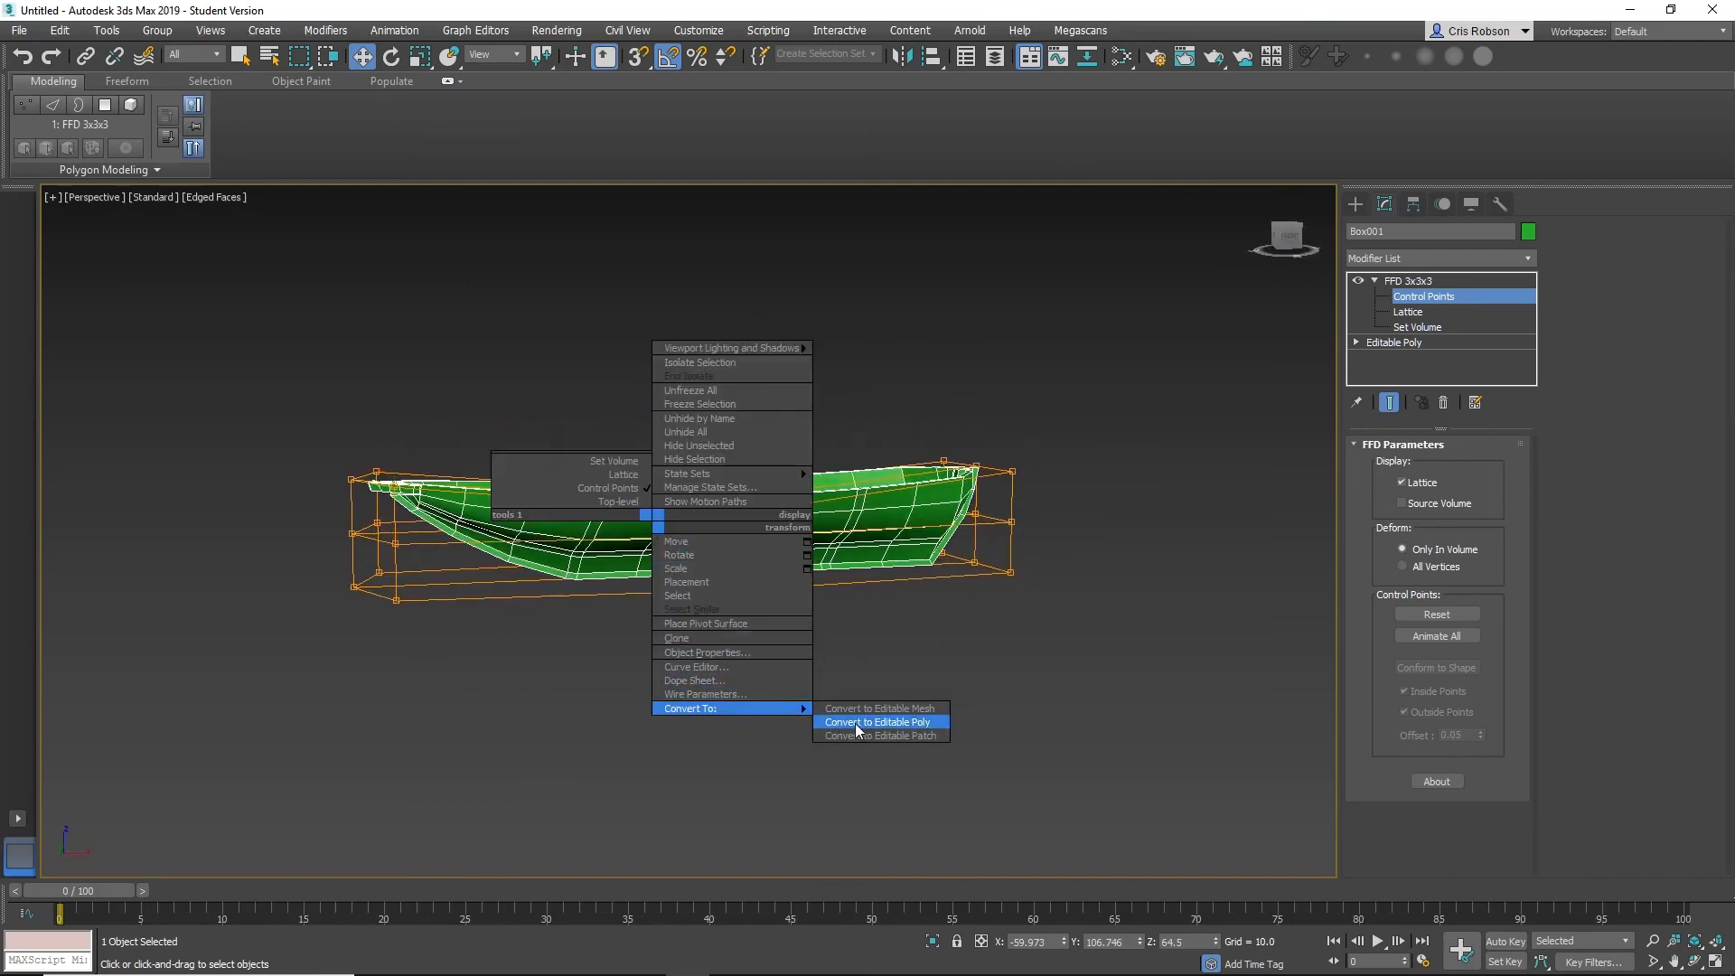
pyautogui.click(869, 724)
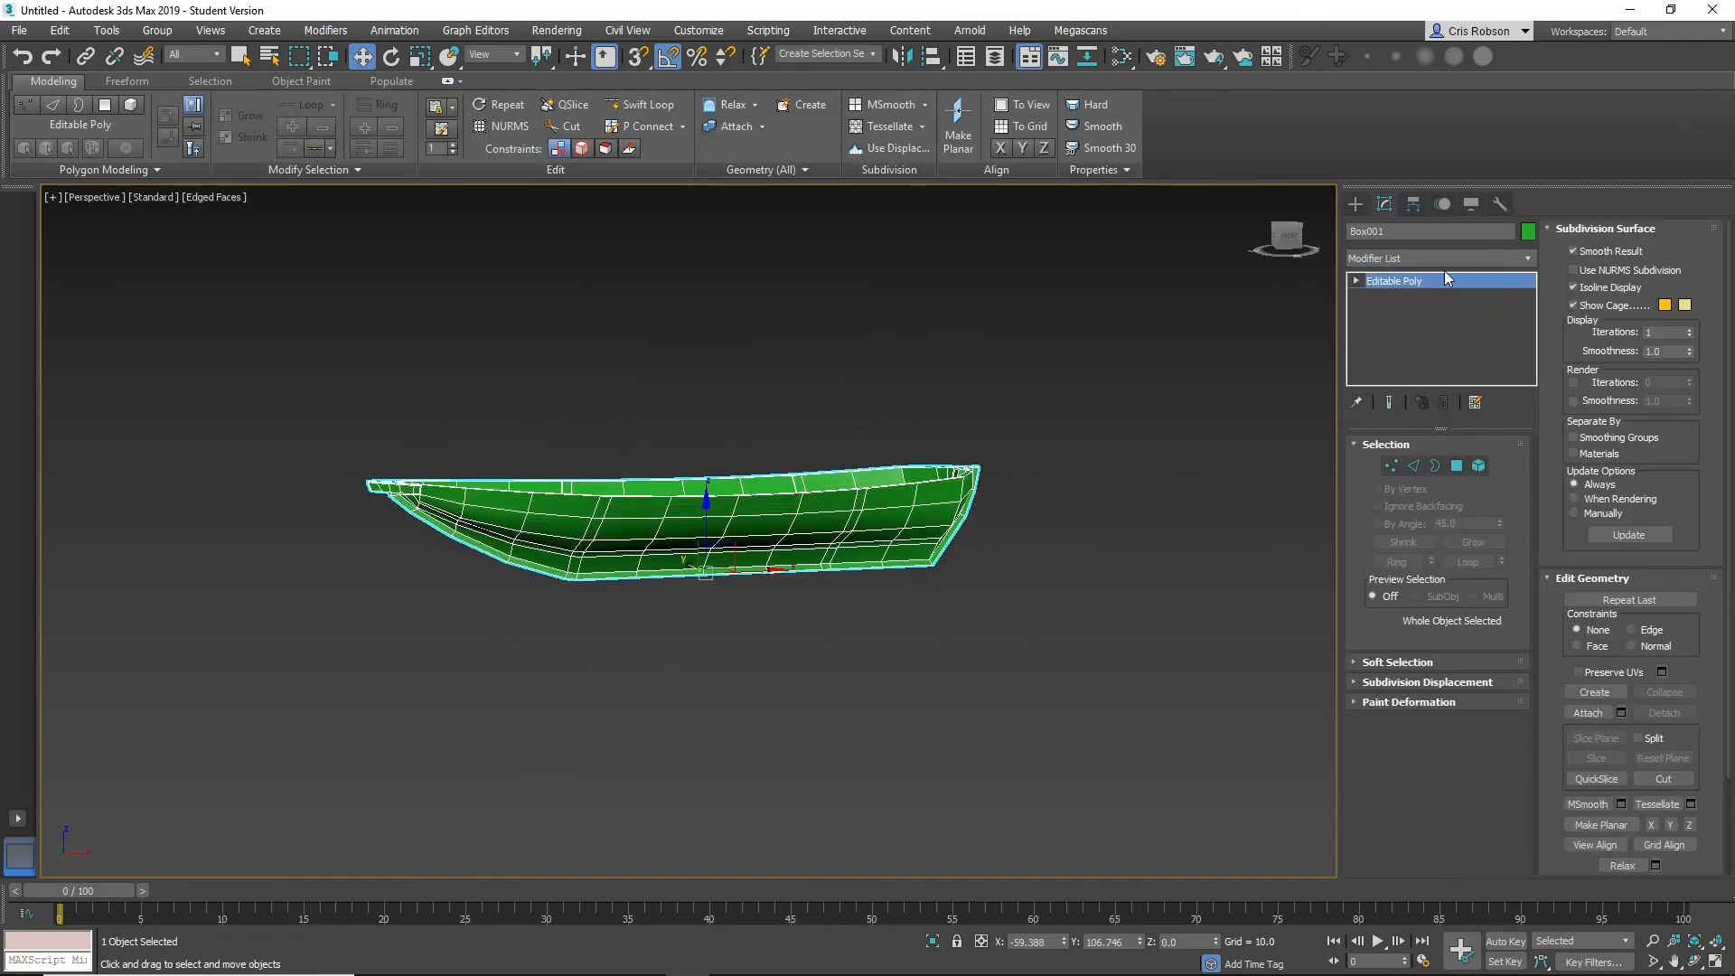
# Rename the boat object notabox_boat_1 and turn off the edged faces display in the perspective view.
pyautogui.click(1435, 232)
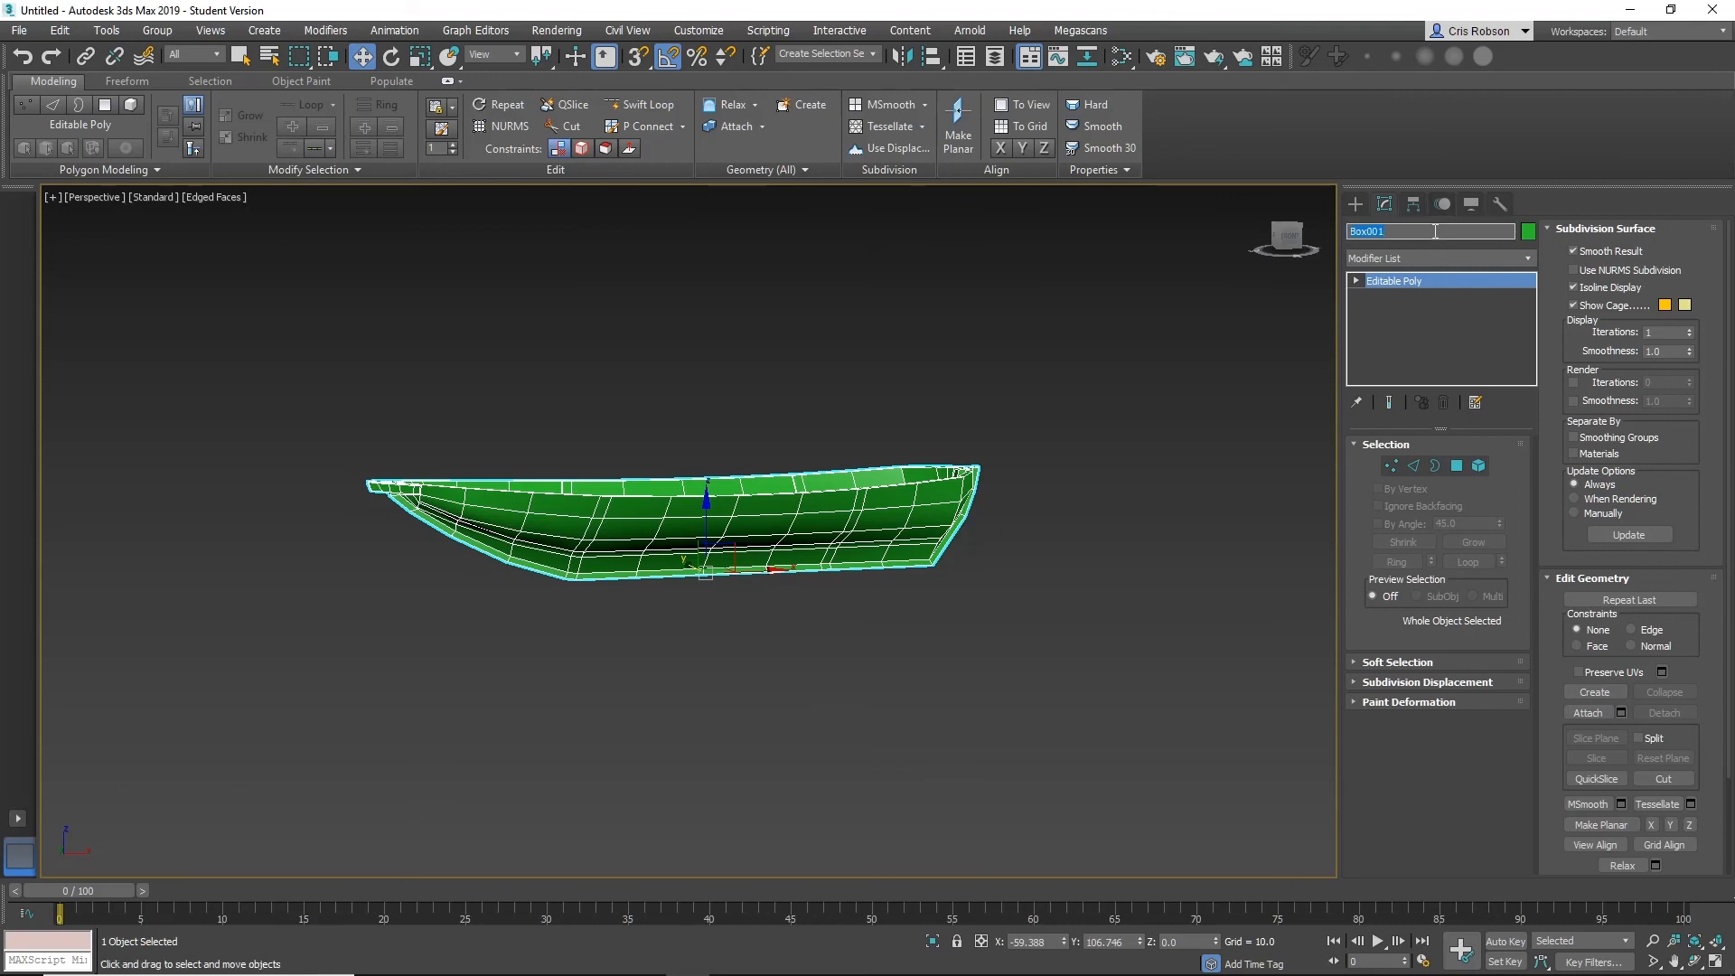
pyautogui.write('notabo')
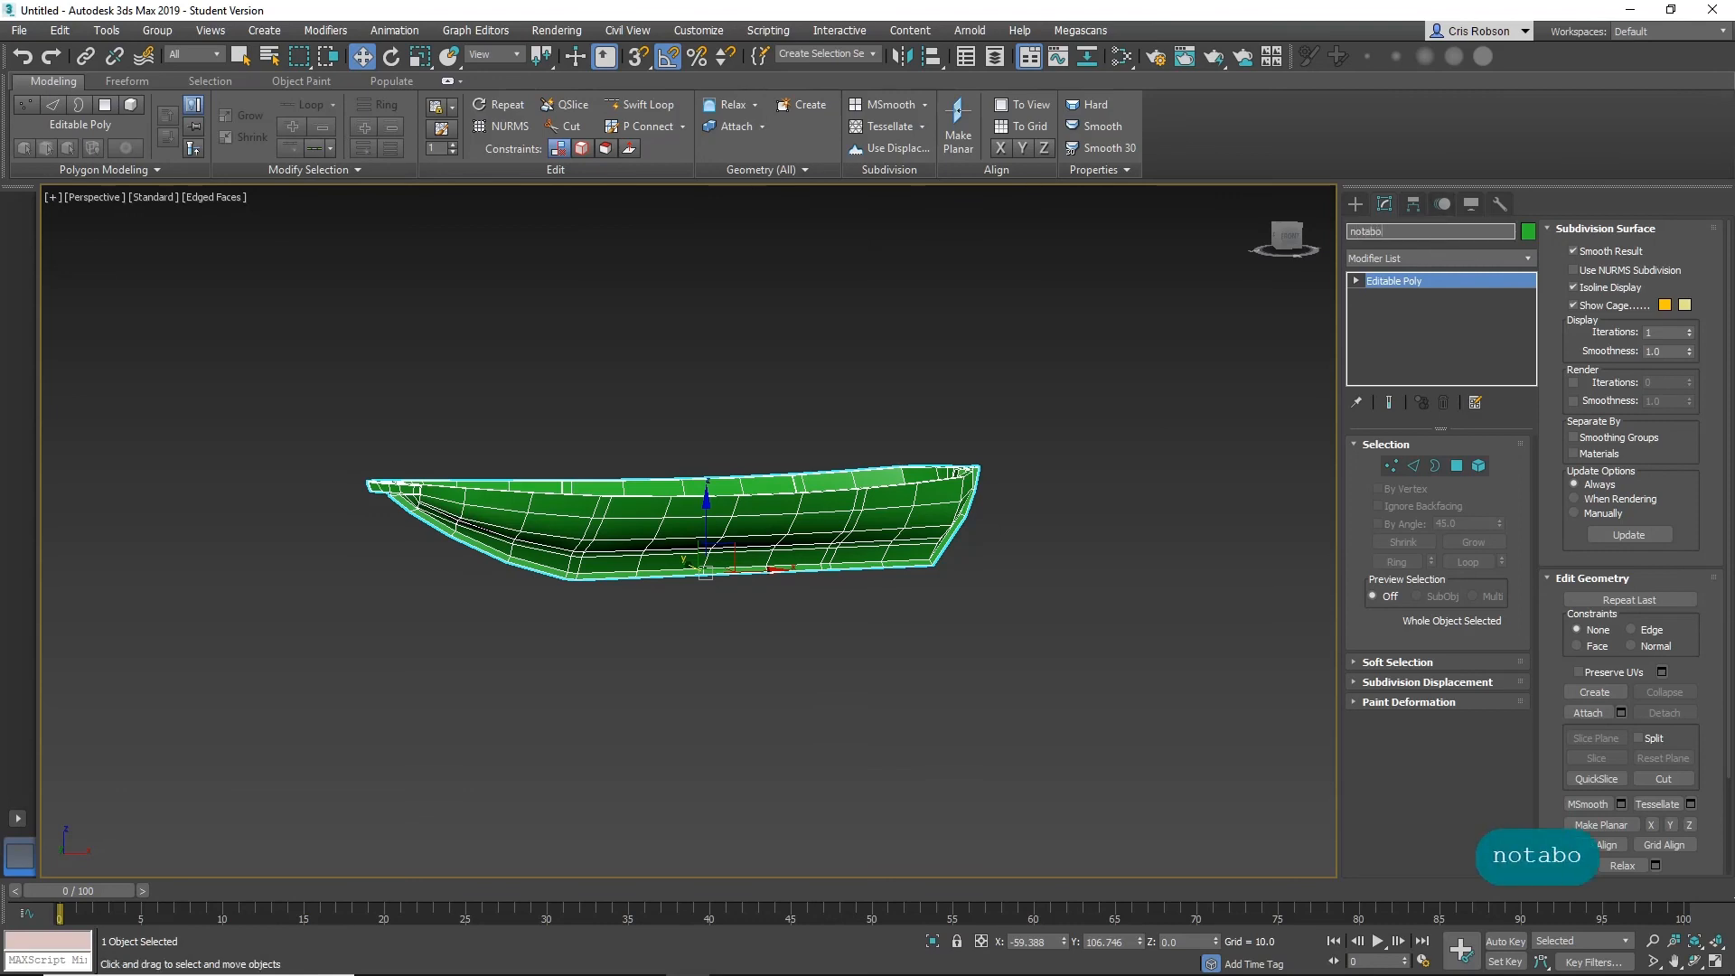
pyautogui.write('x_ship')
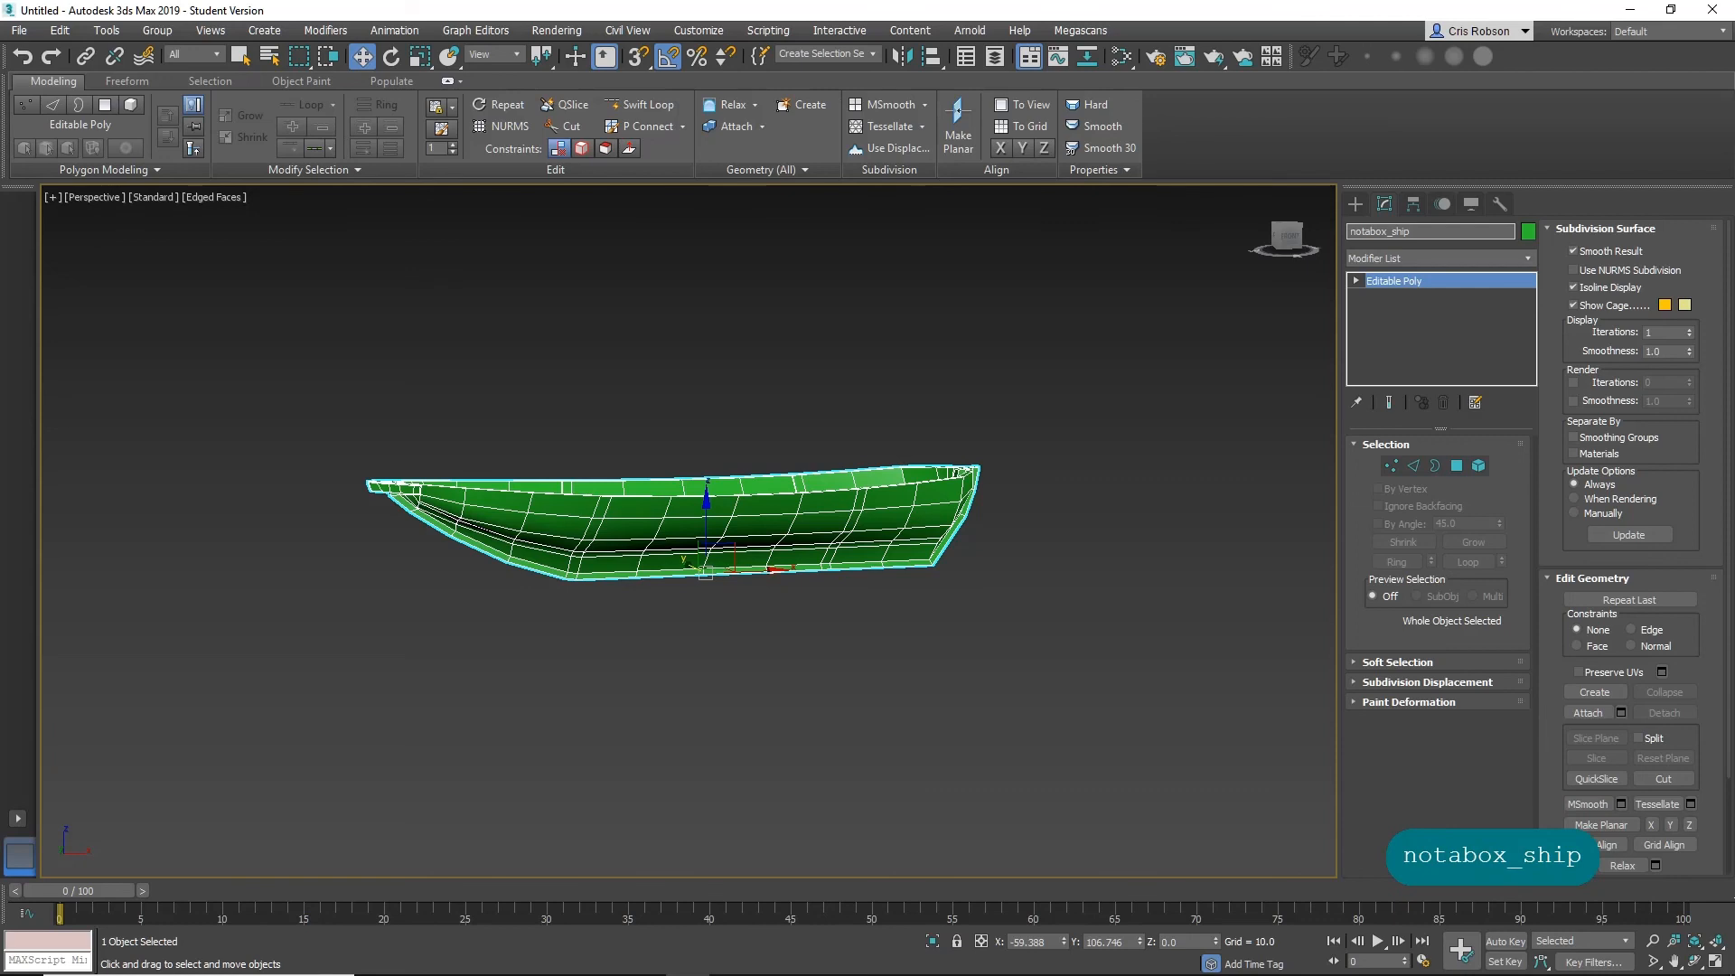
pyautogui.press('BackSpace')
pyautogui.press('BackSpace')
pyautogui.press('BackSpace')
pyautogui.press('BackSpace')
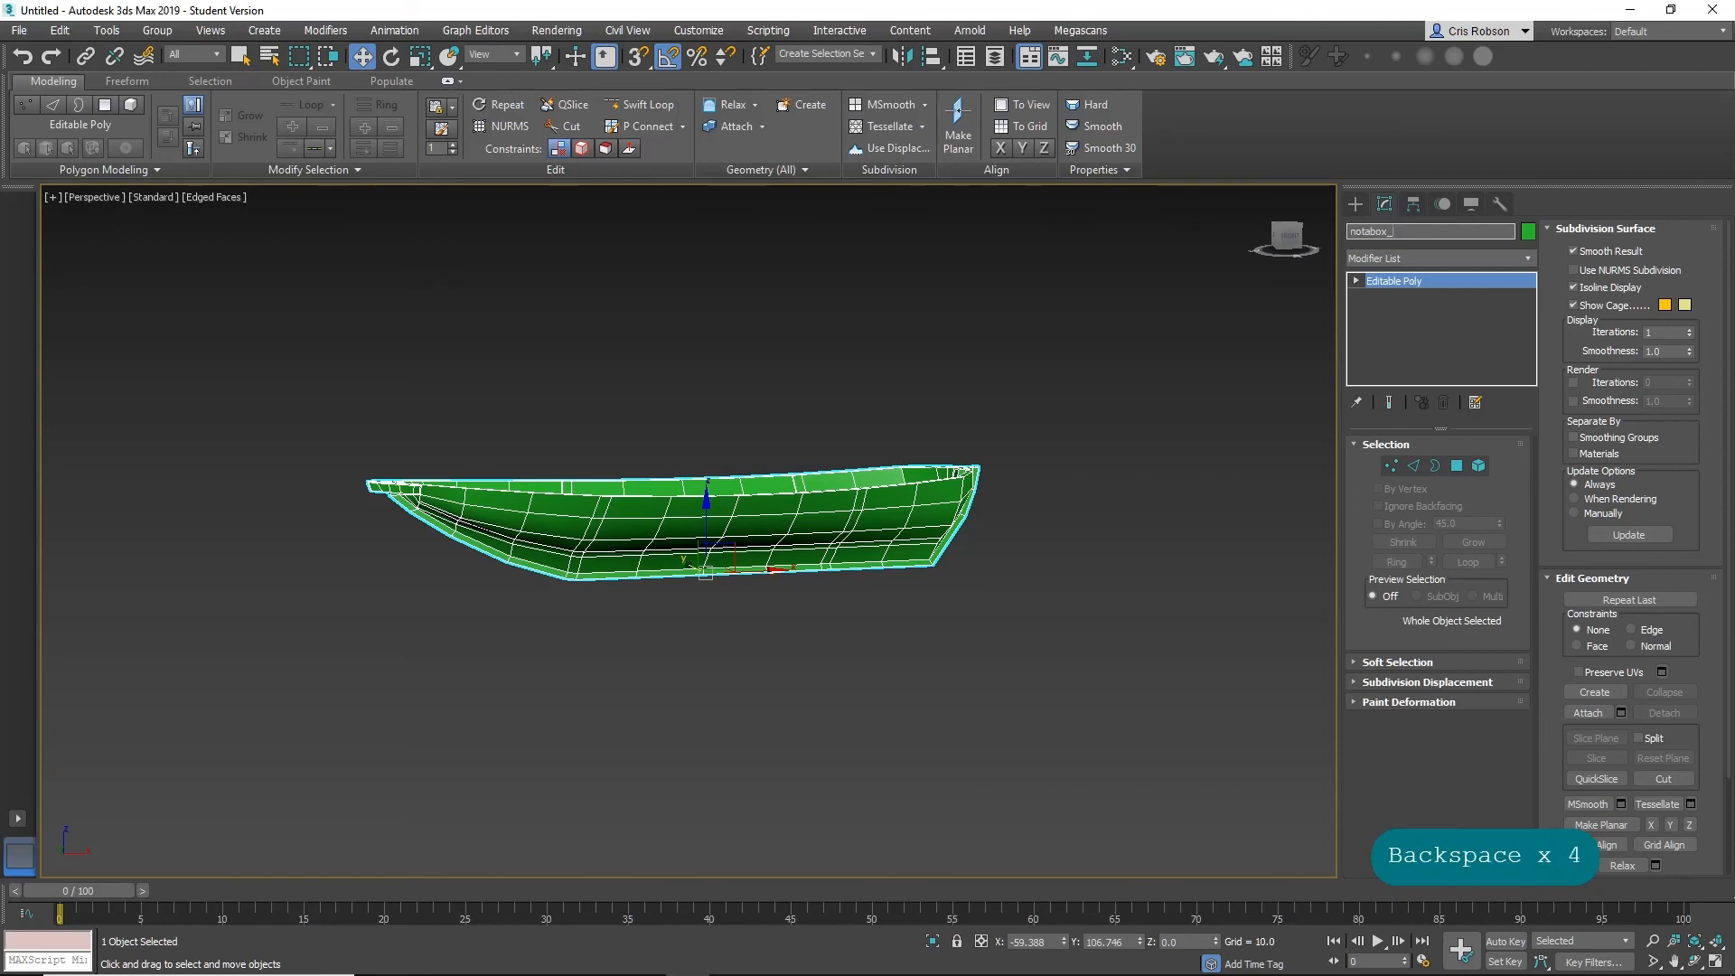
pyautogui.write('boat_1')
pyautogui.press('Return')
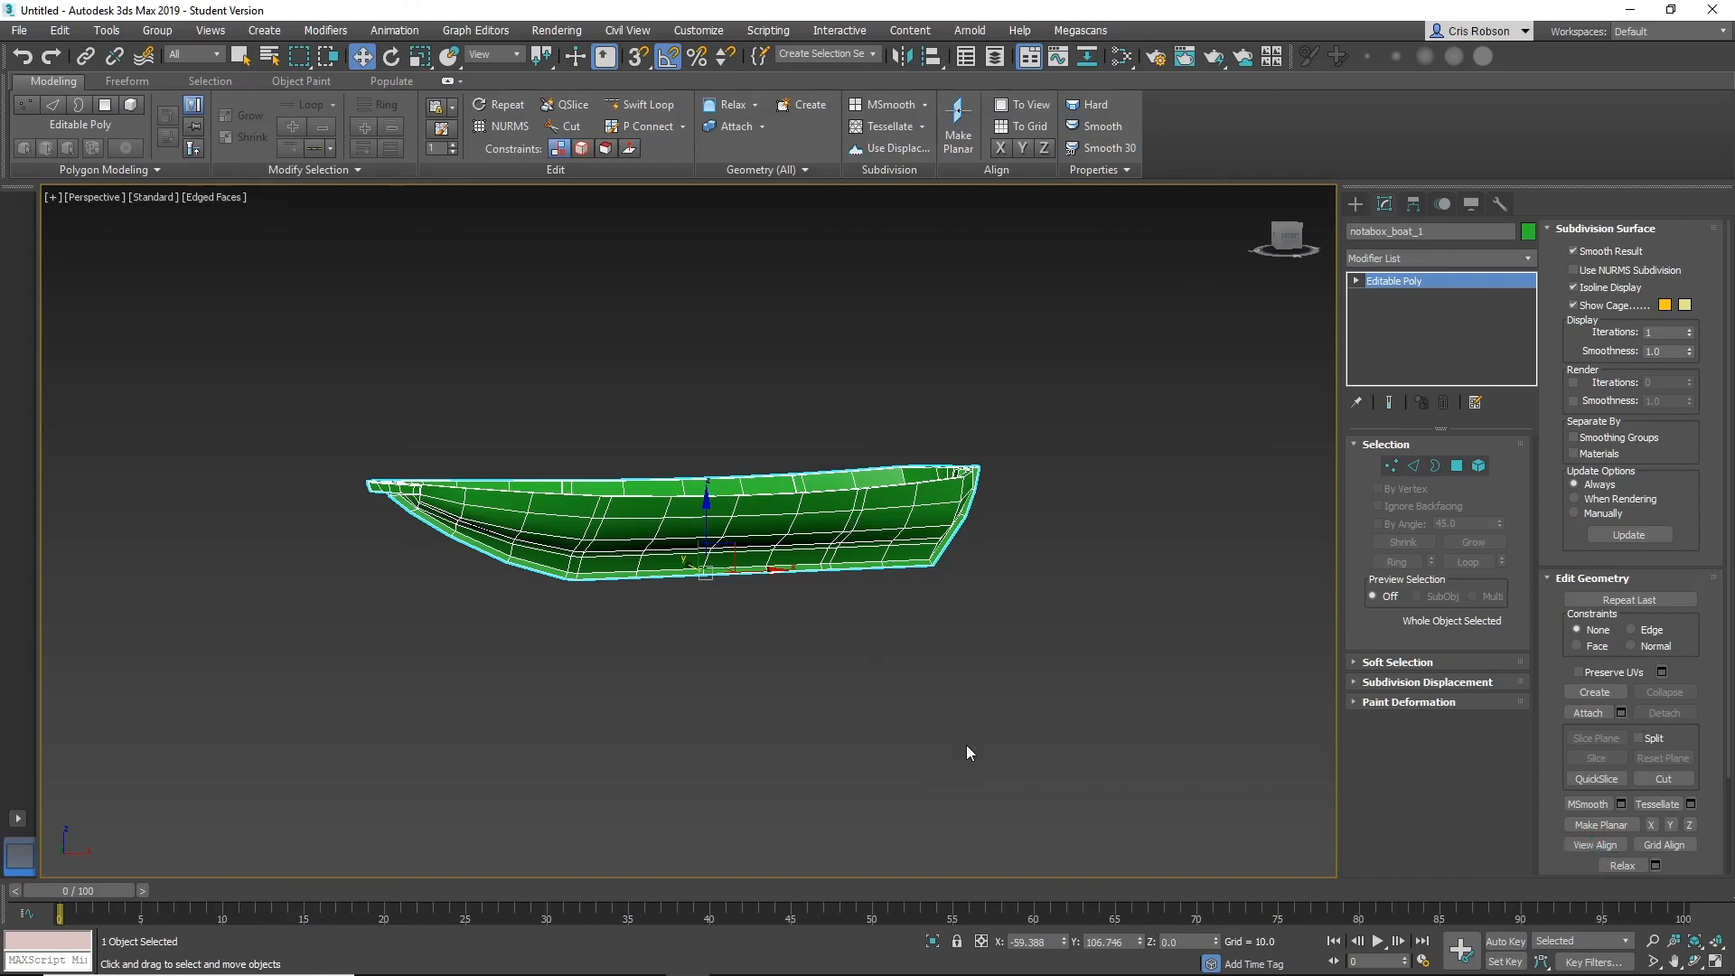
pyautogui.keyDown('alt'); pyautogui.moveTo(808, 656); pyautogui.dragTo(872, 722, button='middle'); pyautogui.keyUp('alt')
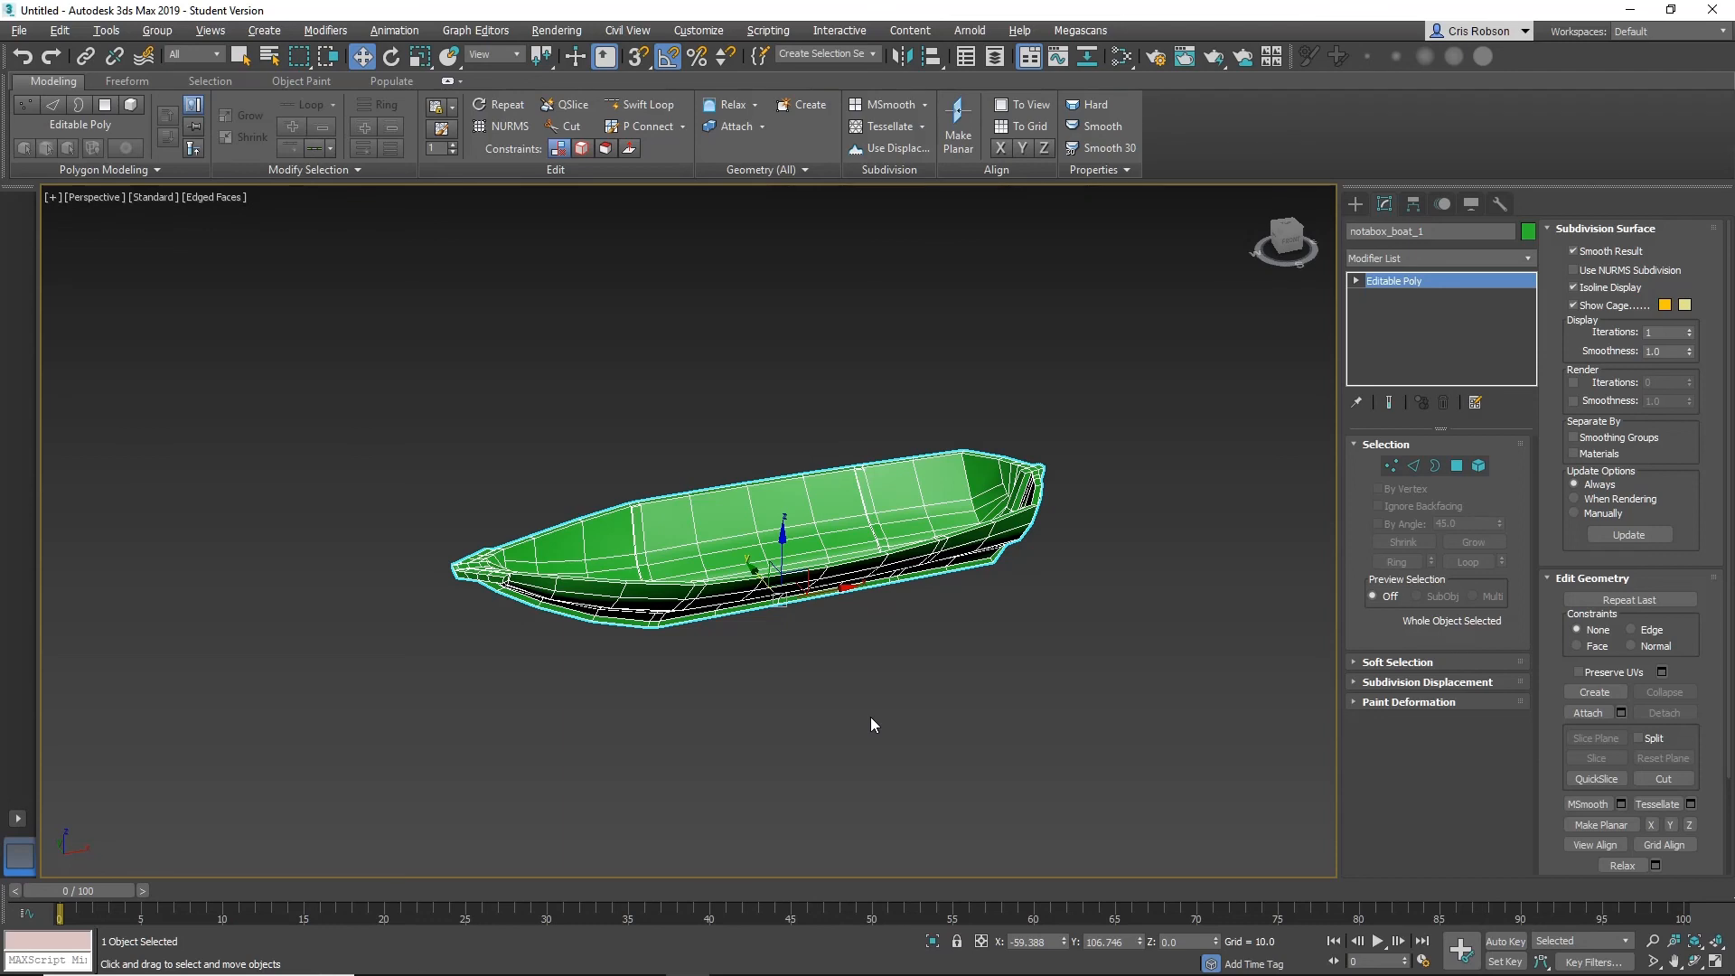
pyautogui.press('F4')
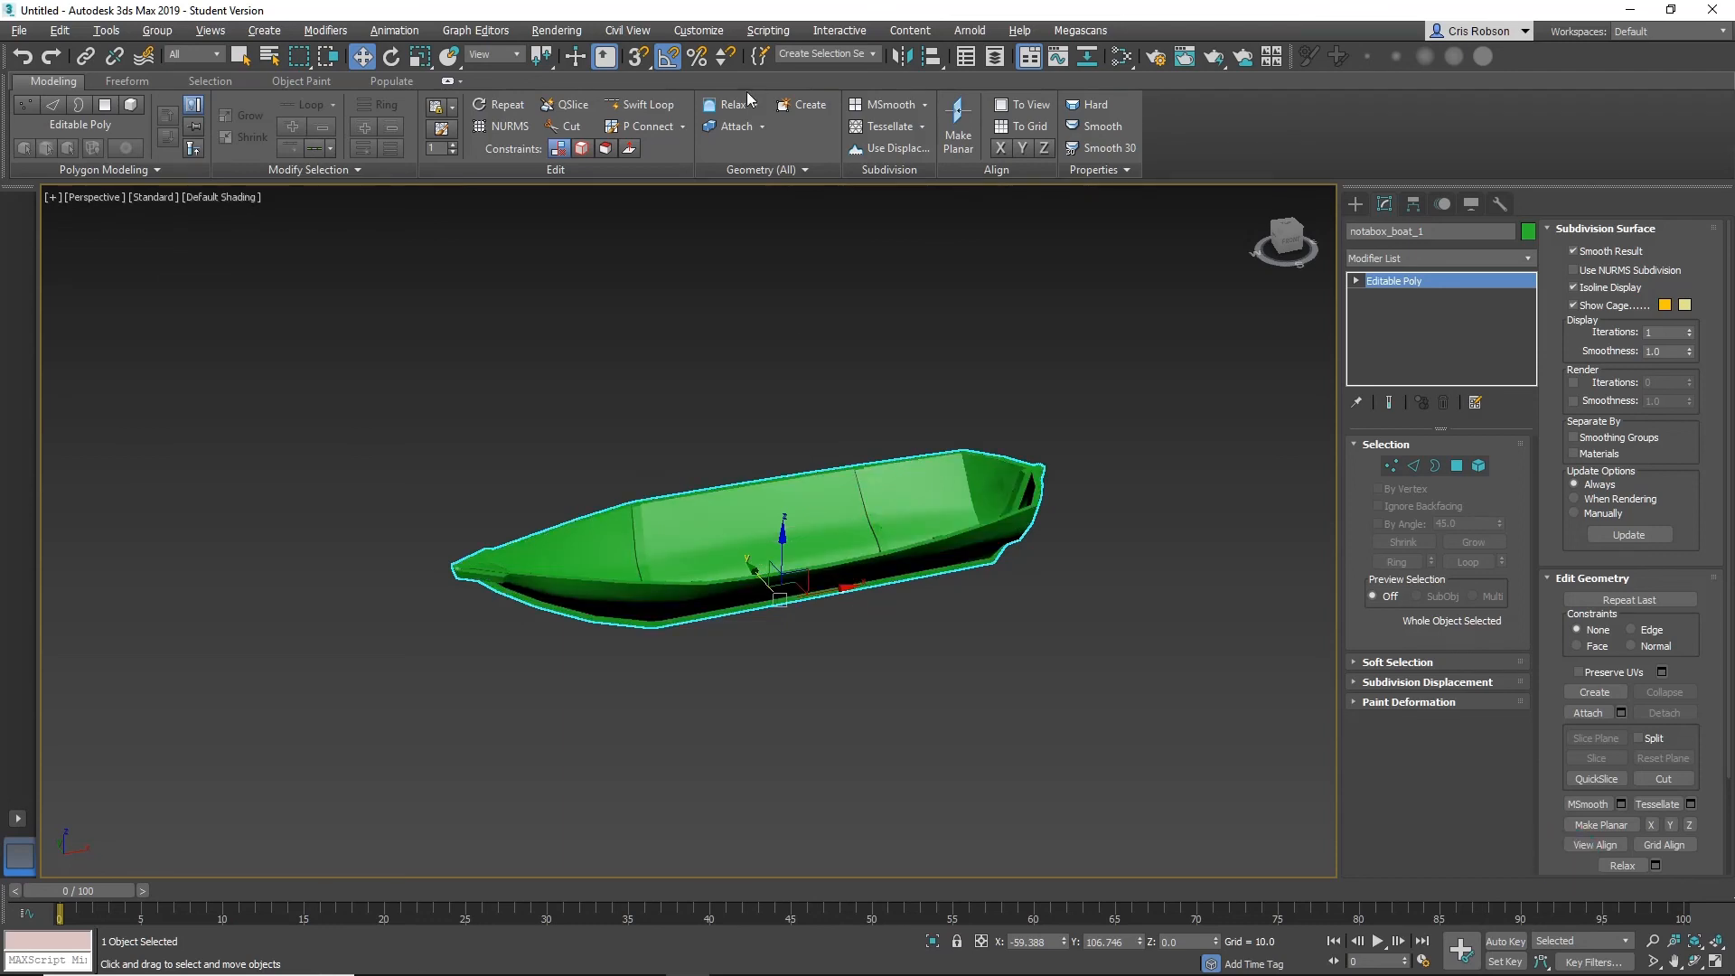
# Start saving the scene under a new name and browse to the CGPirates folder on the E: drive.
pyautogui.click(18, 31)
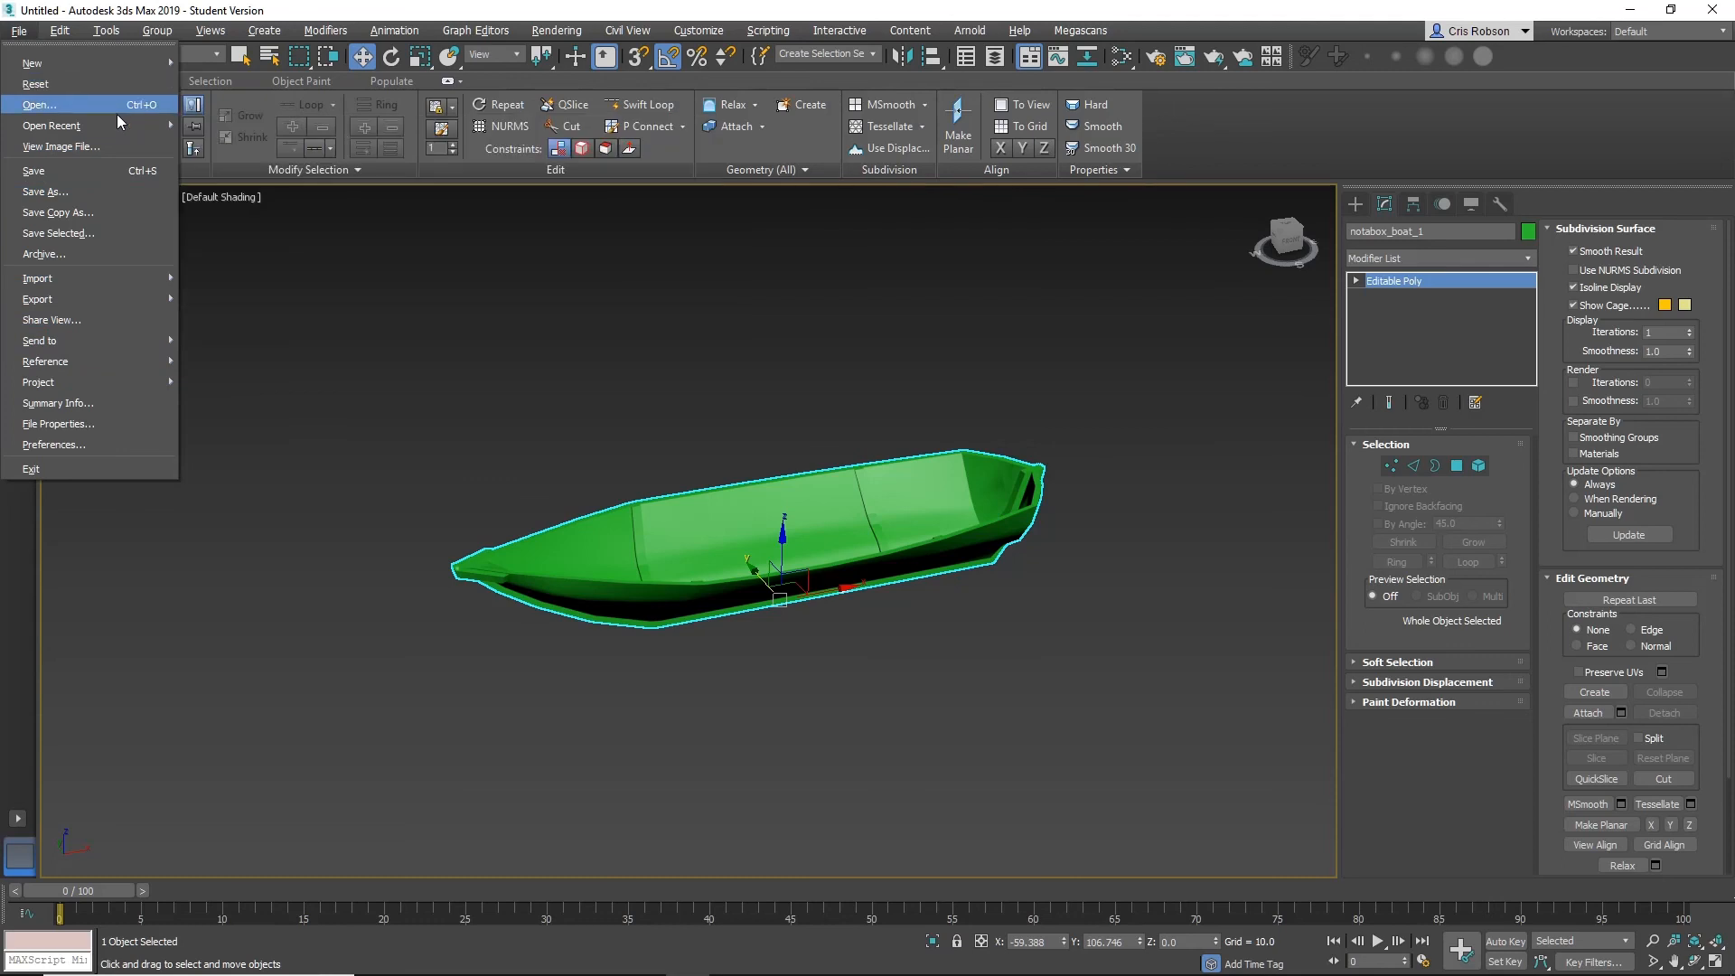
pyautogui.click(117, 192)
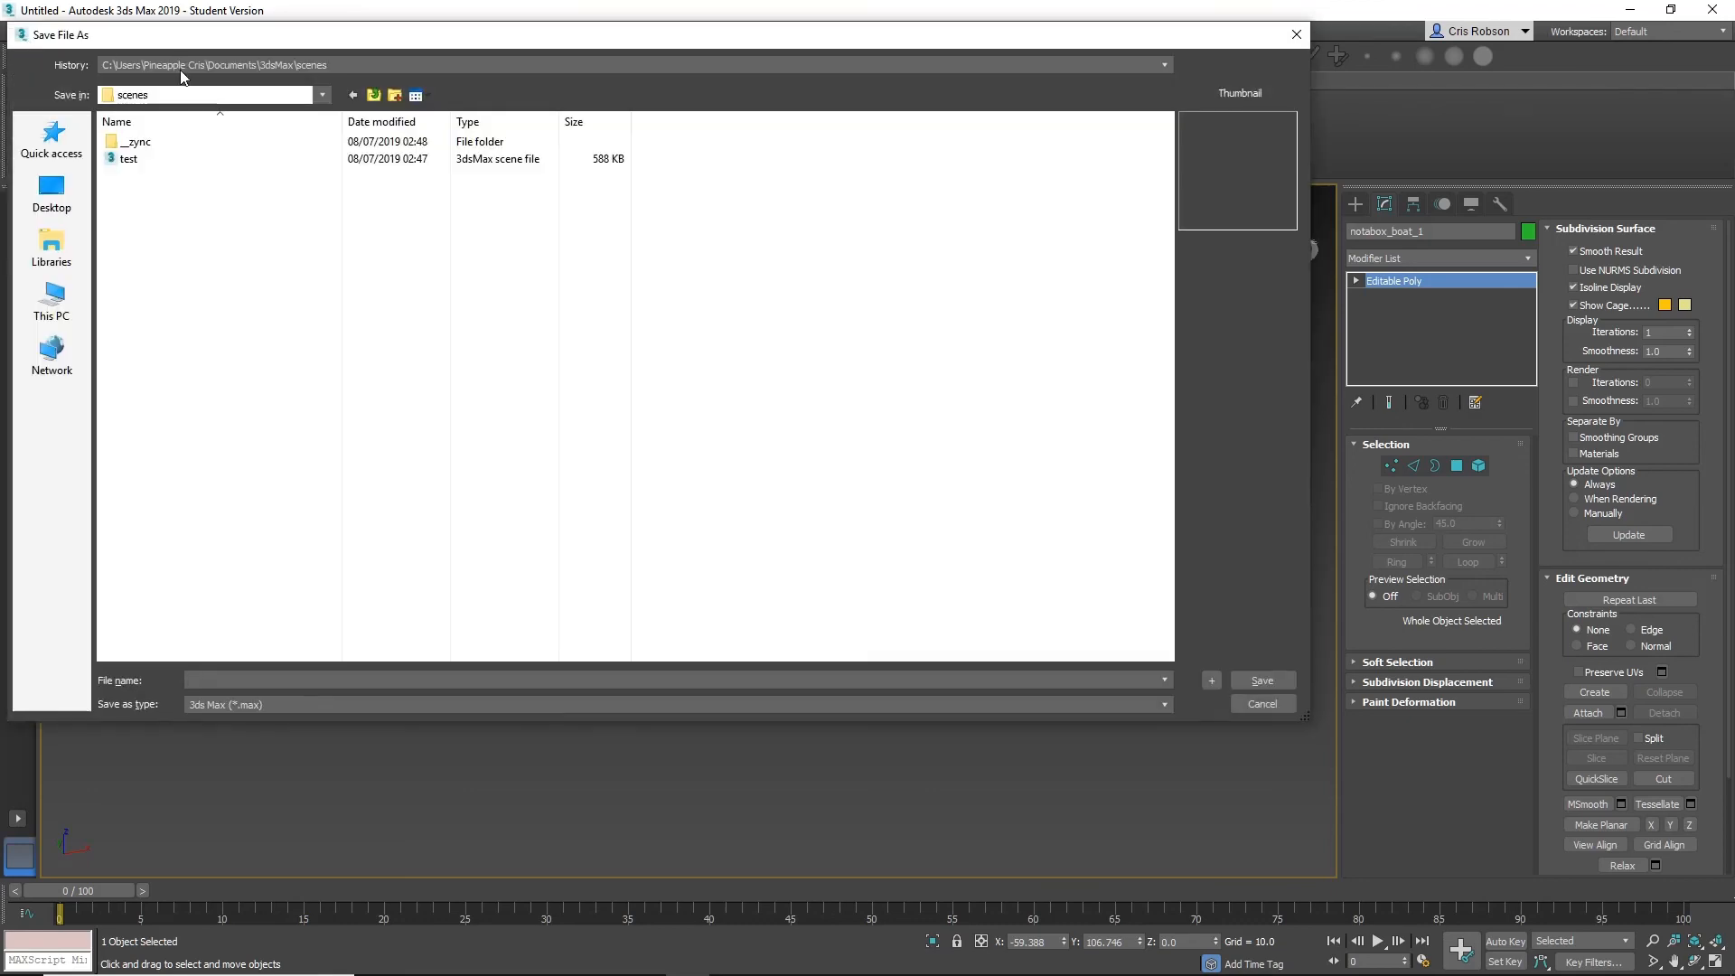
pyautogui.click(181, 69)
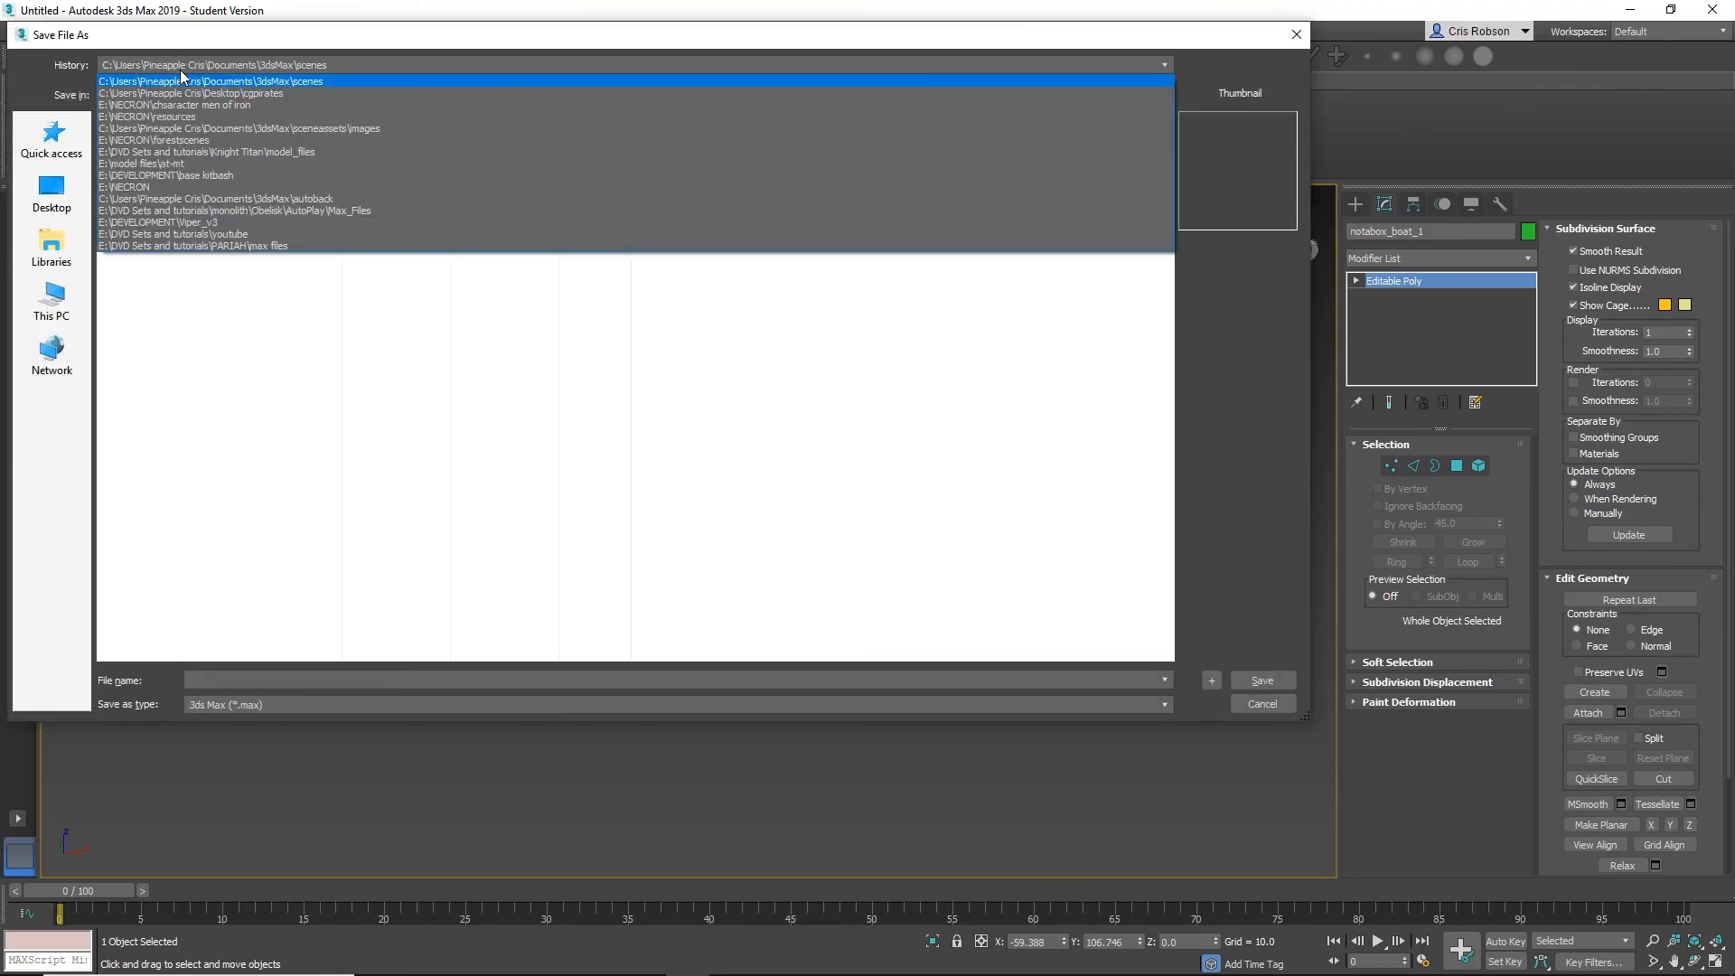
pyautogui.click(181, 116)
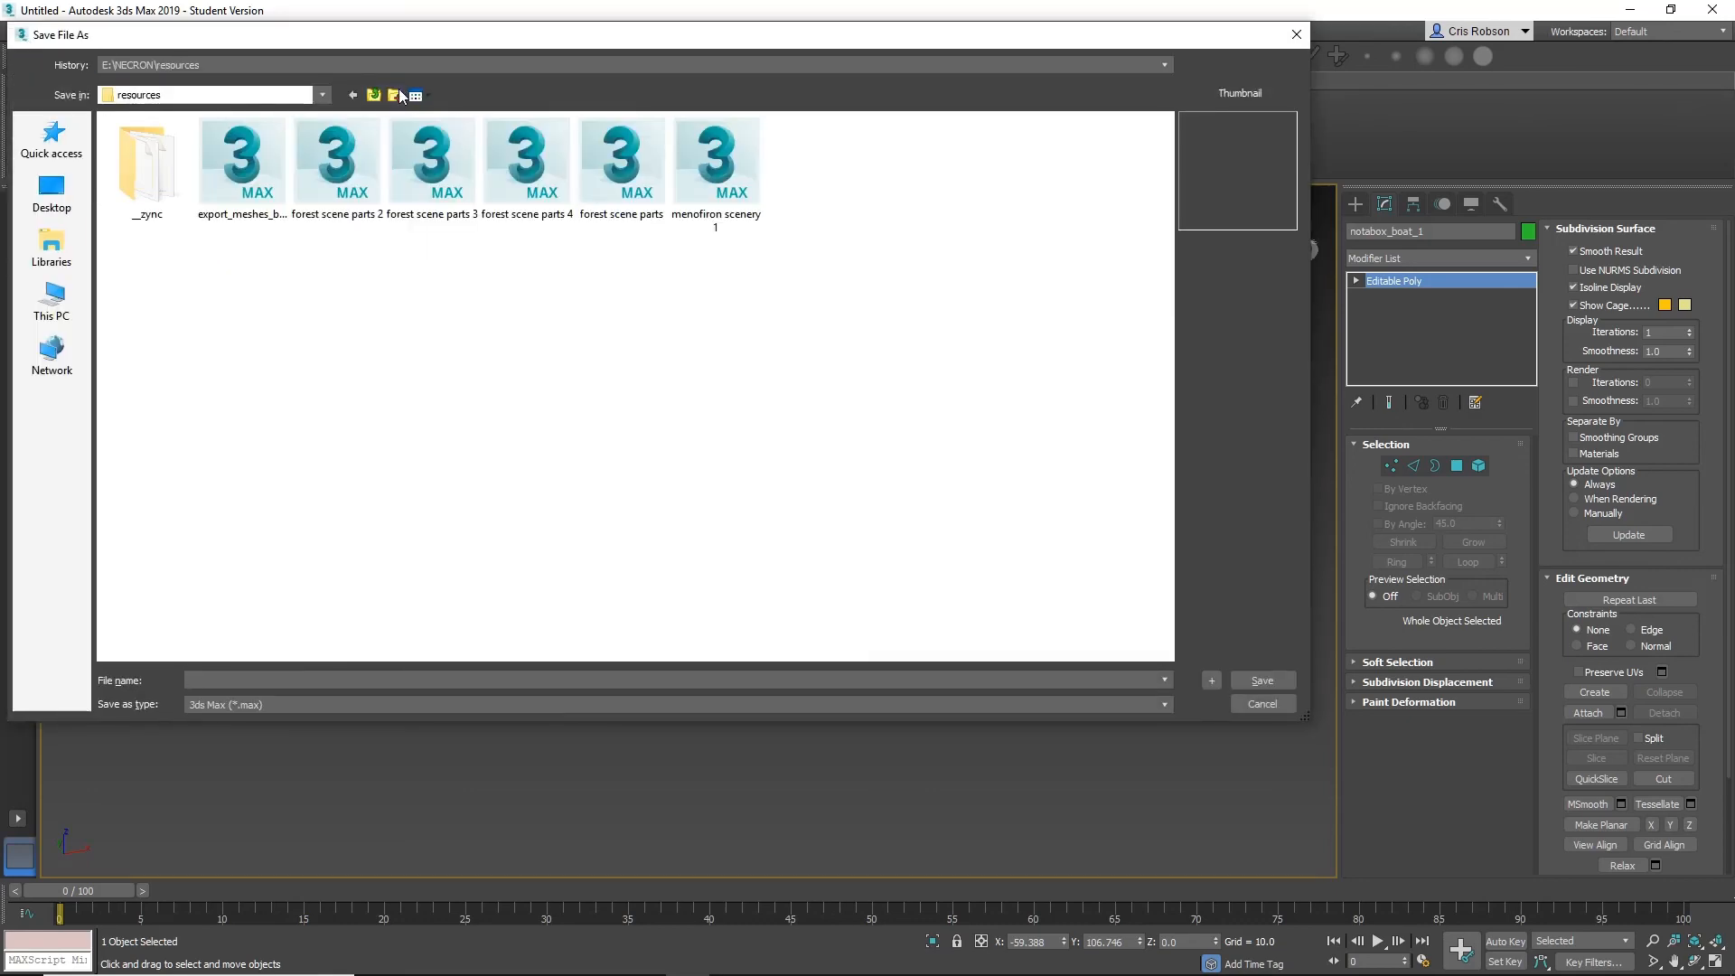
pyautogui.click(379, 96)
pyautogui.click(379, 96)
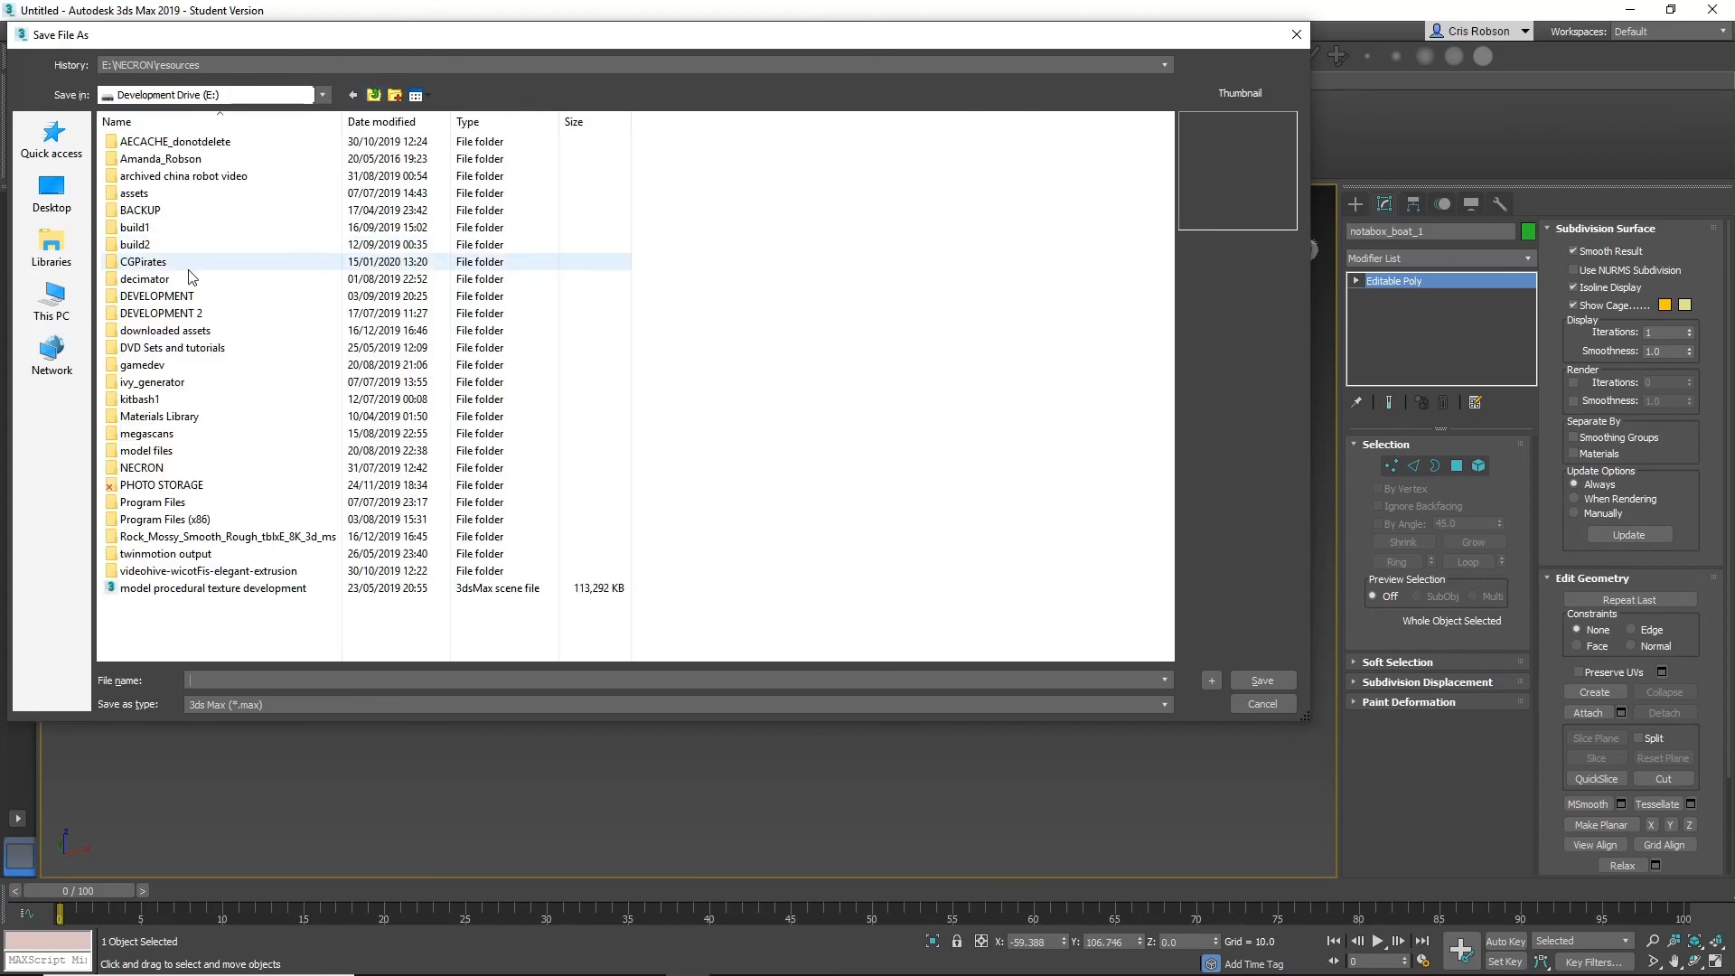
pyautogui.doubleClick(154, 262)
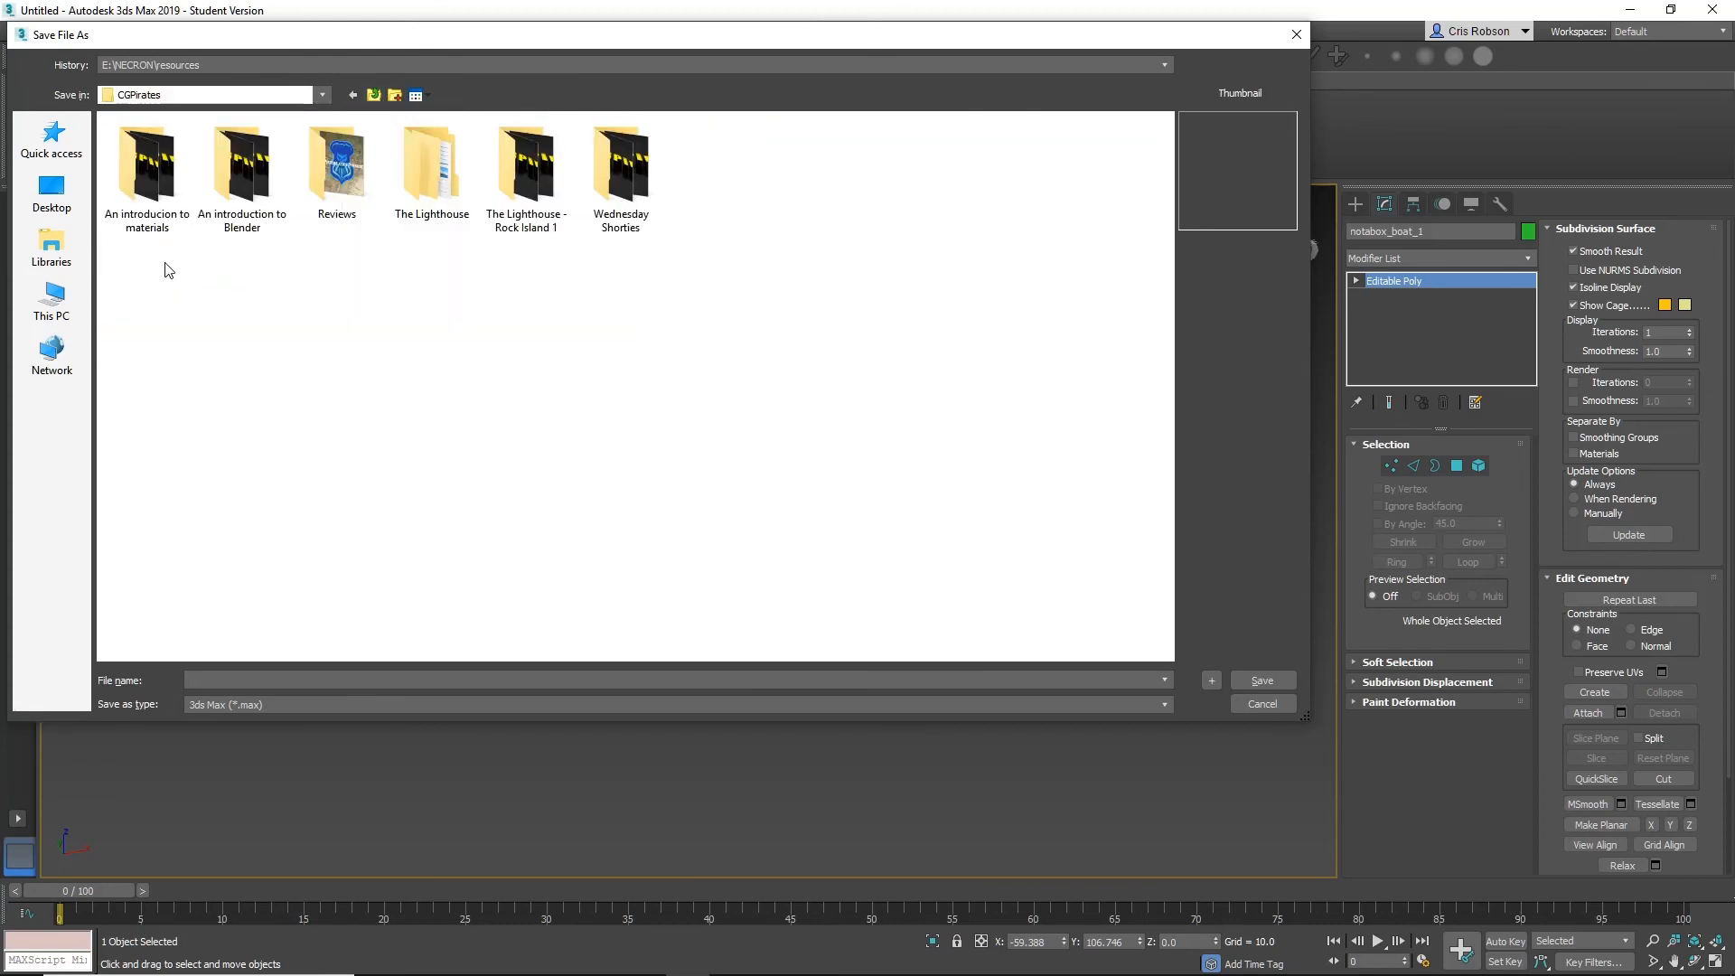
# Create a new folder named boat_asset inside CGPirates and open it as the save location.
pyautogui.rightClick(603, 313)
pyautogui.moveTo(698, 524)
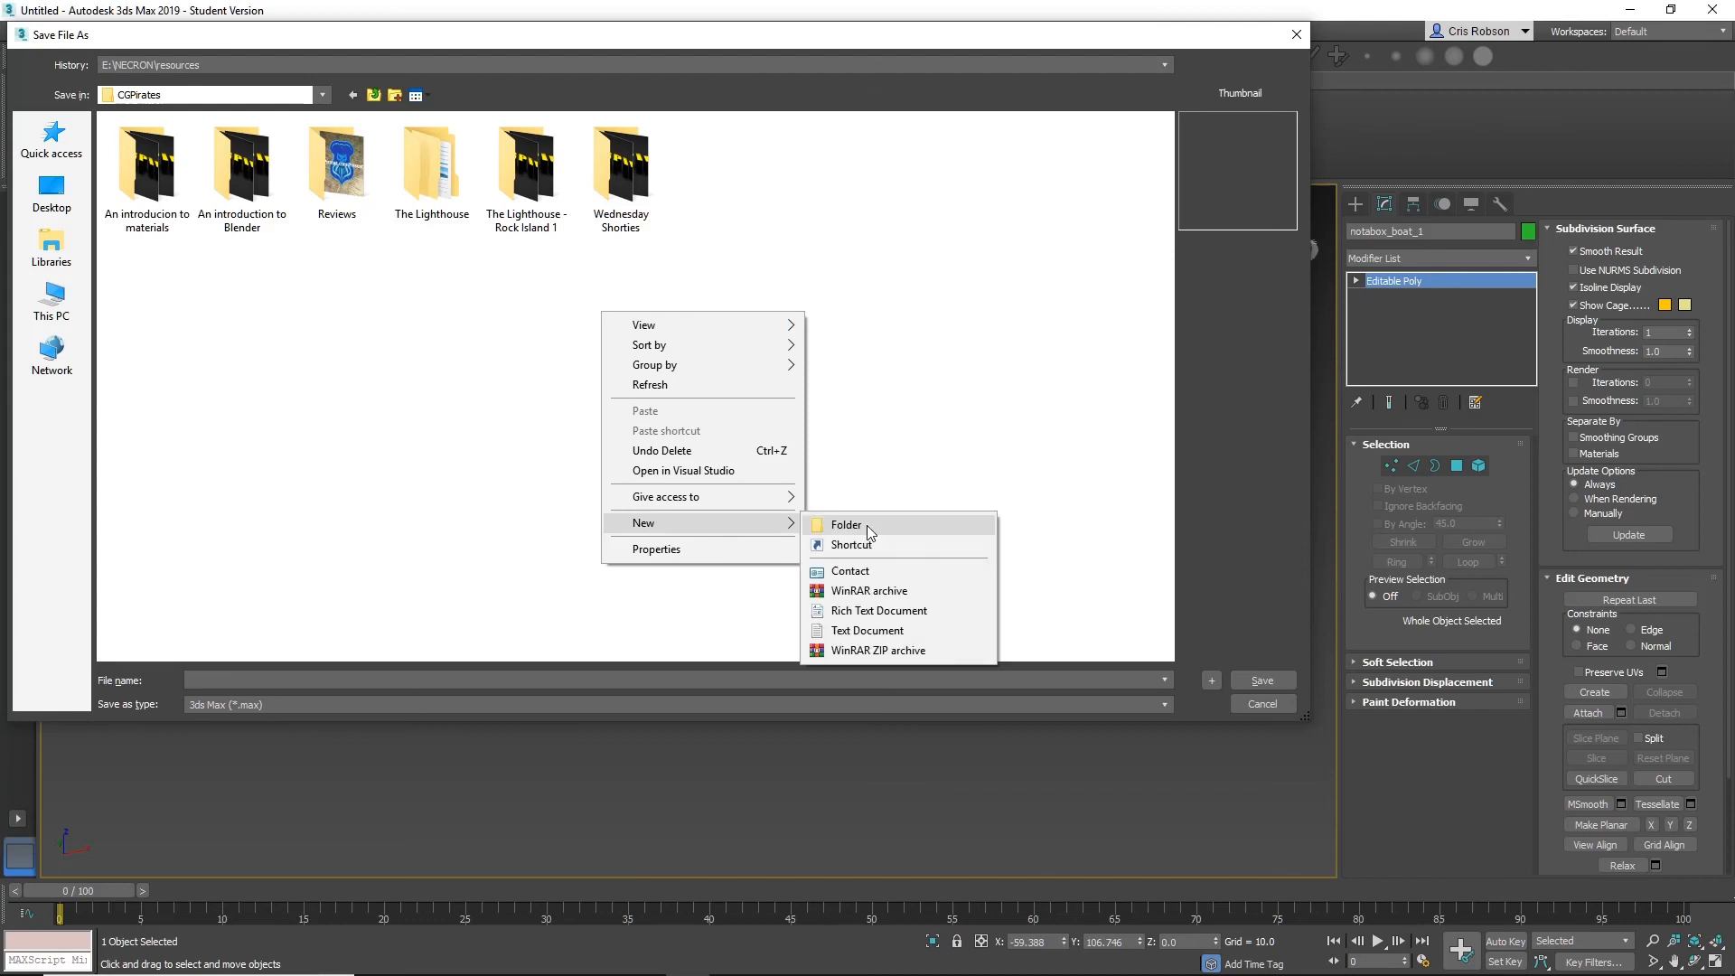
pyautogui.click(850, 525)
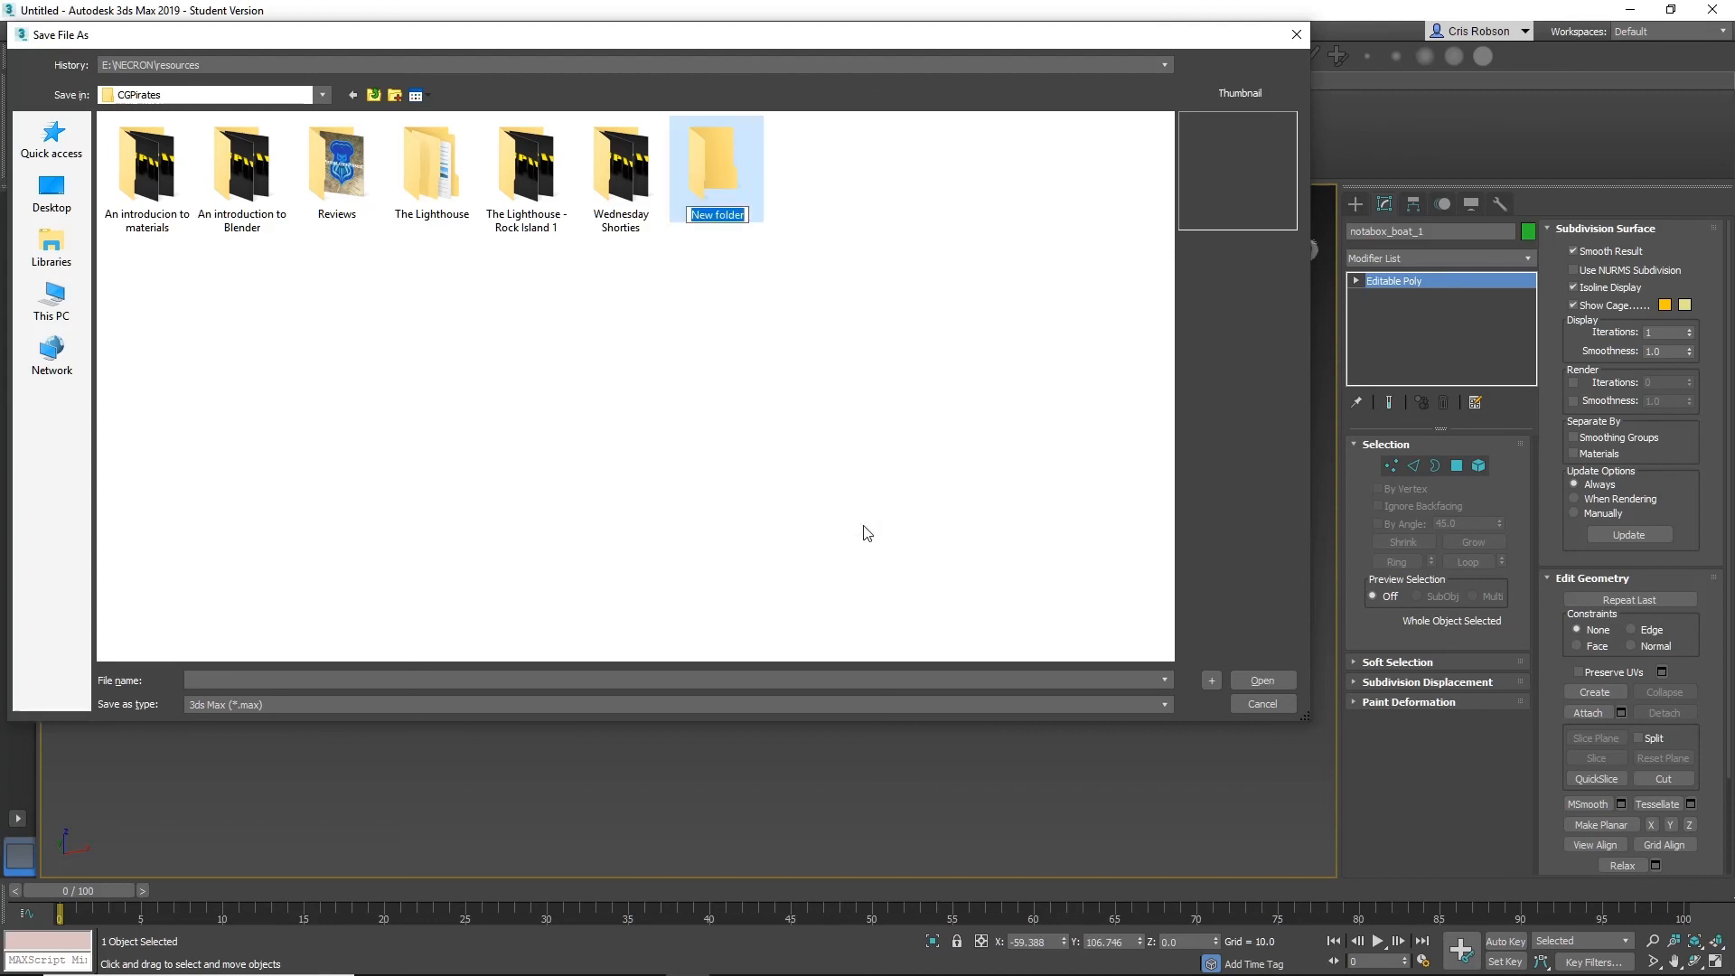
pyautogui.write('boat_asset')
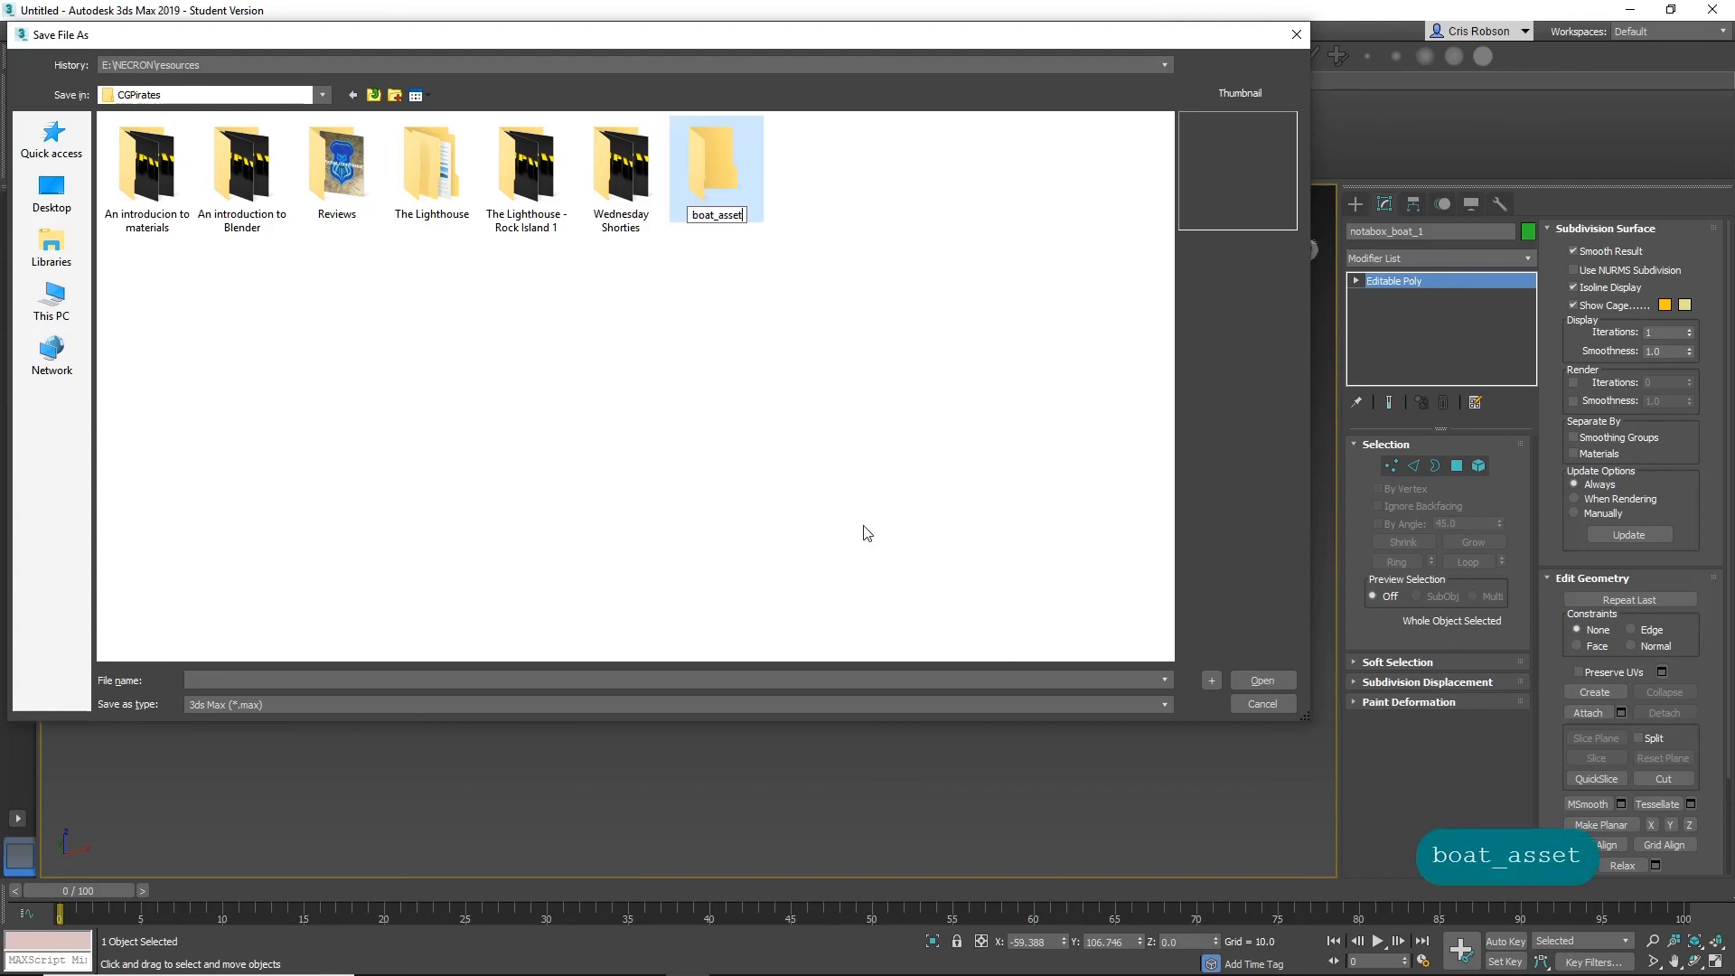
pyautogui.press('Return')
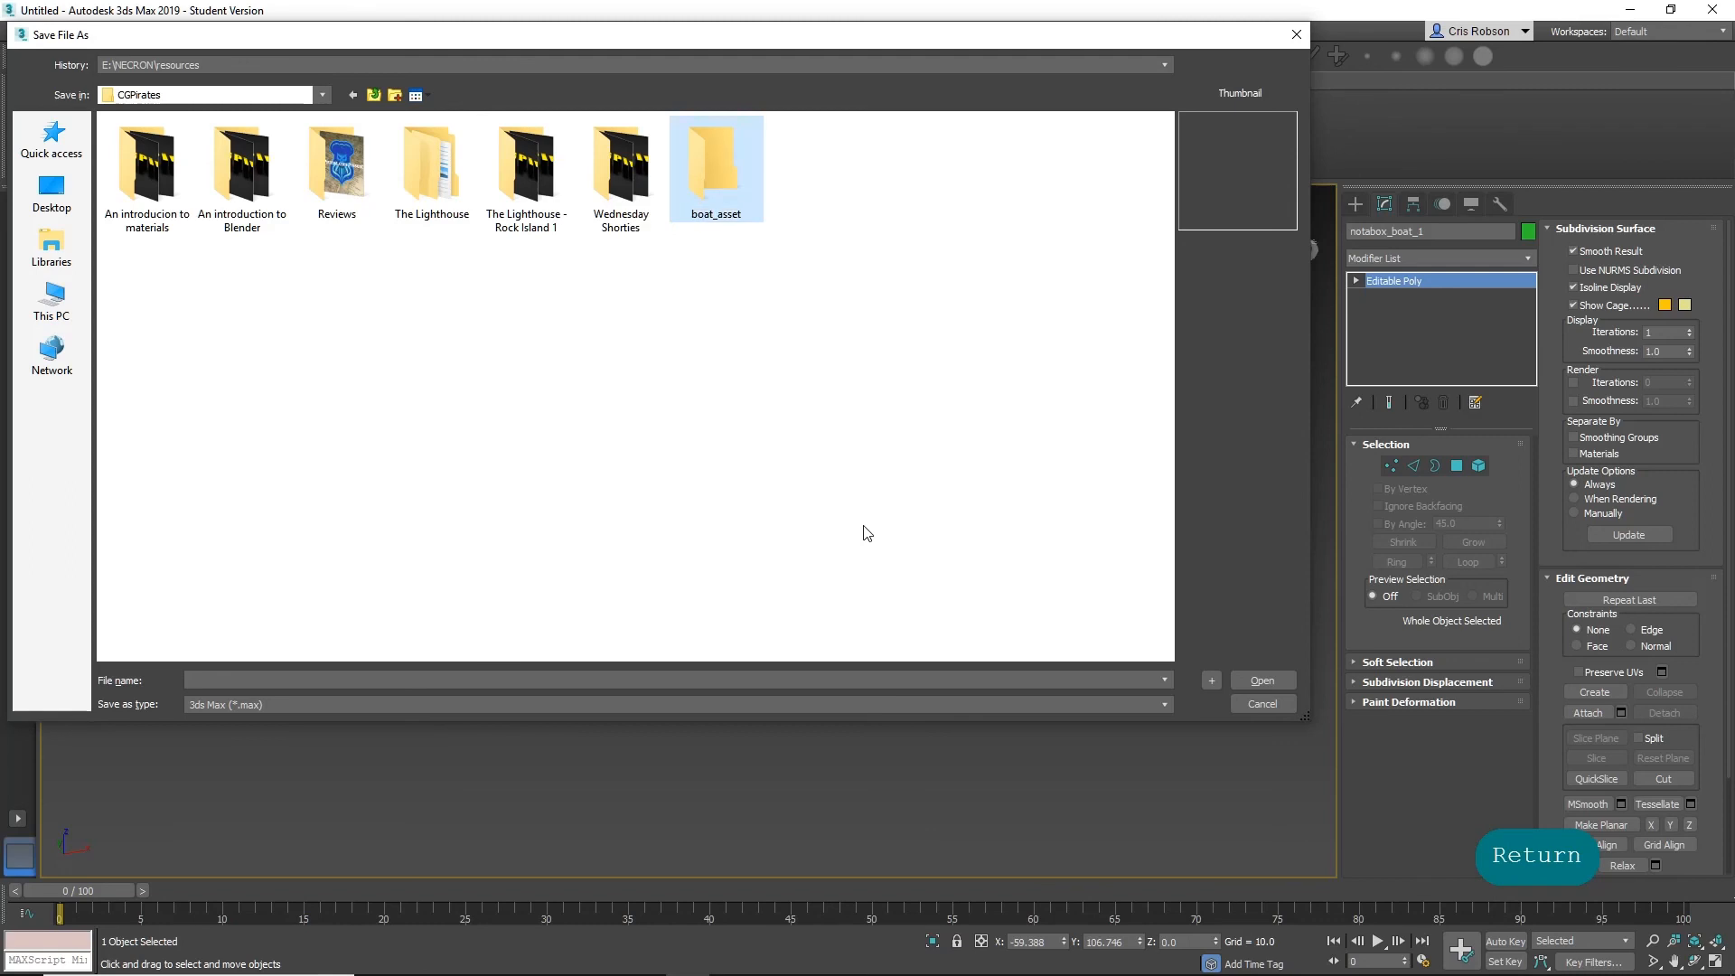
pyautogui.doubleClick(720, 161)
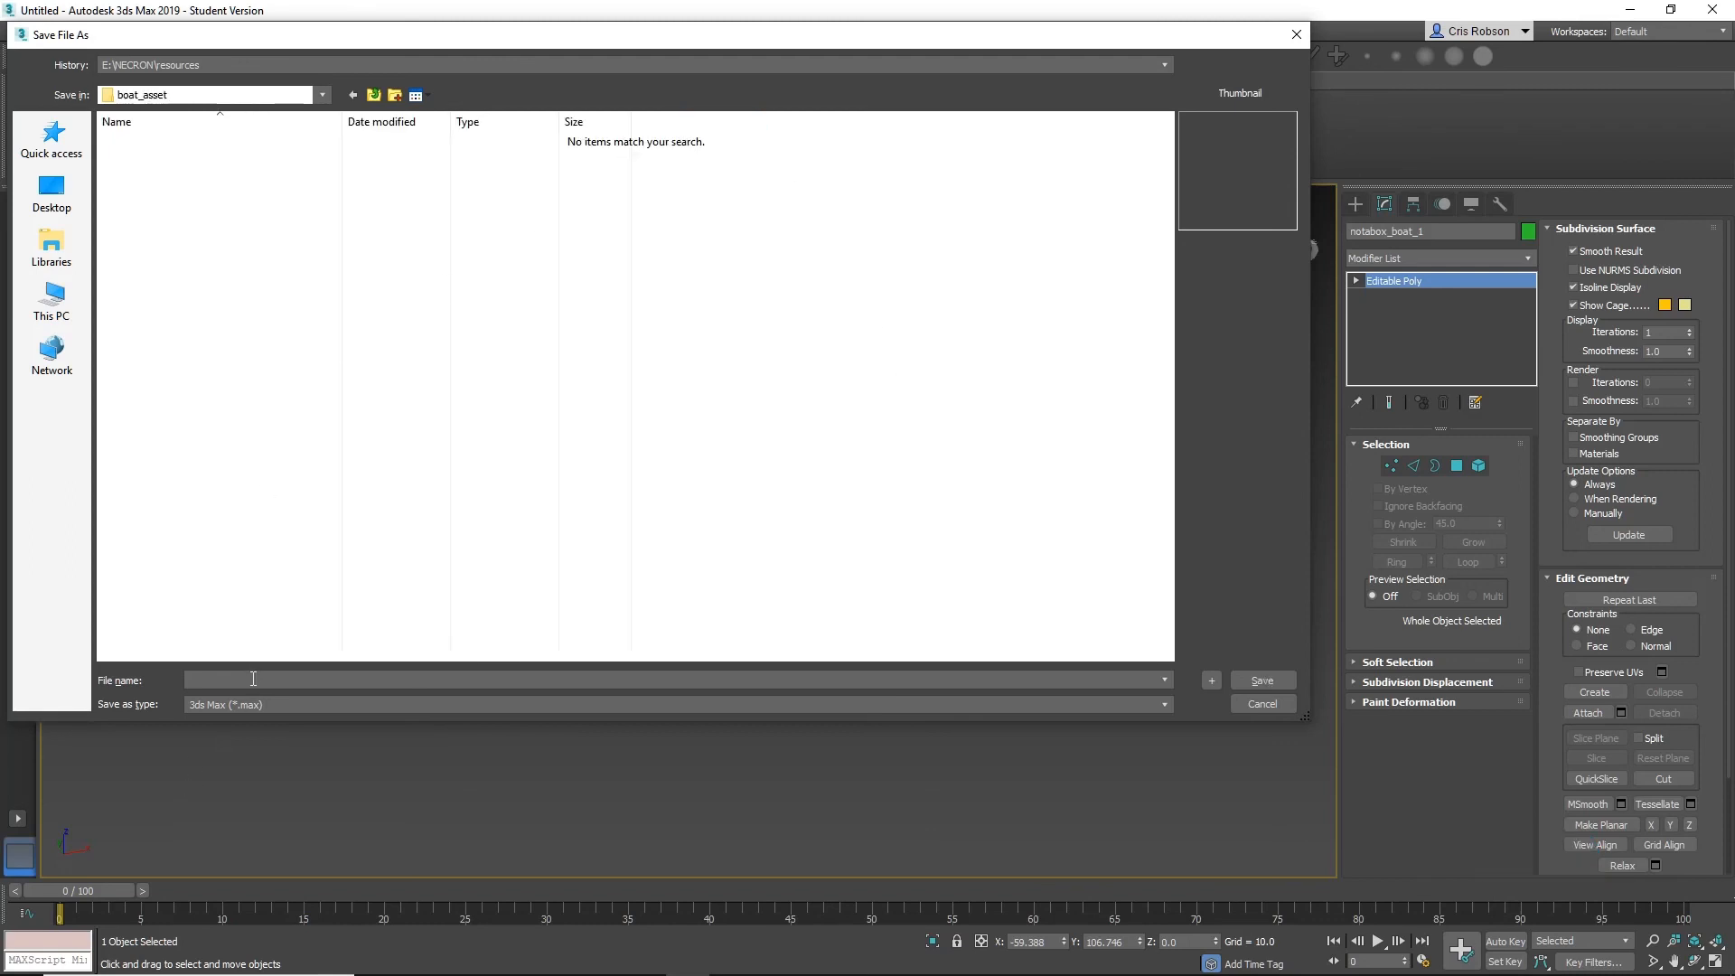
# Name the scene file 1_boat_asset_basic and save it in the 3ds Max format.
pyautogui.write('1_boat_asset')
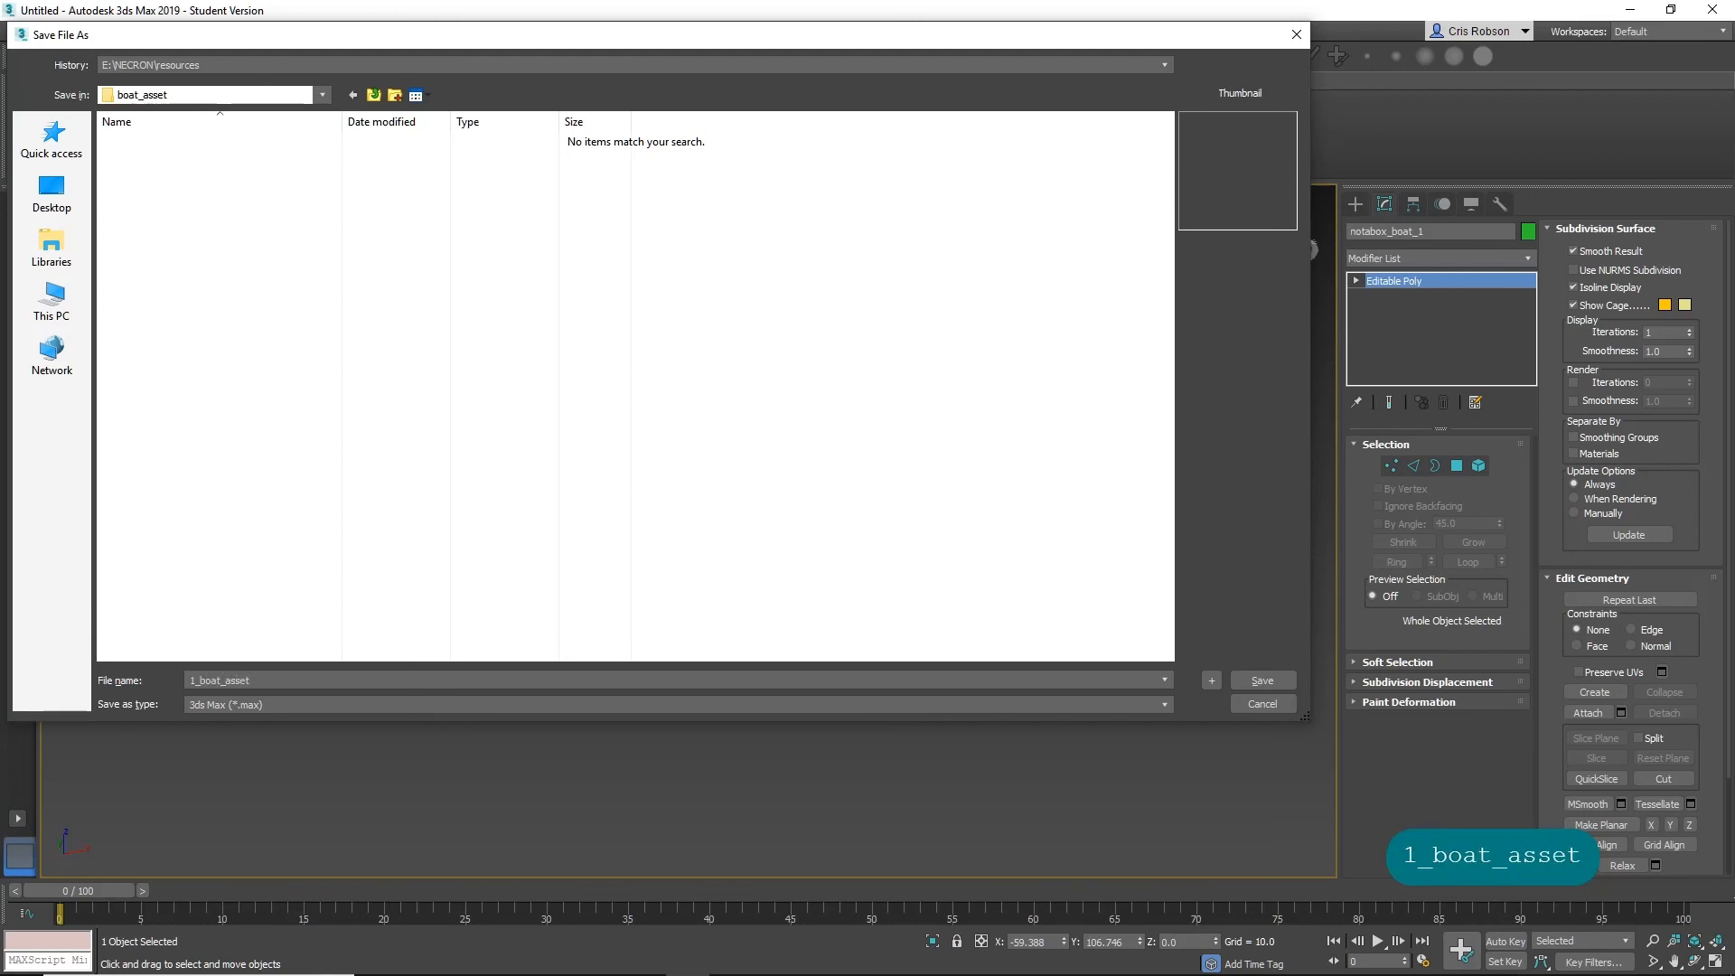
pyautogui.press('BackSpace')
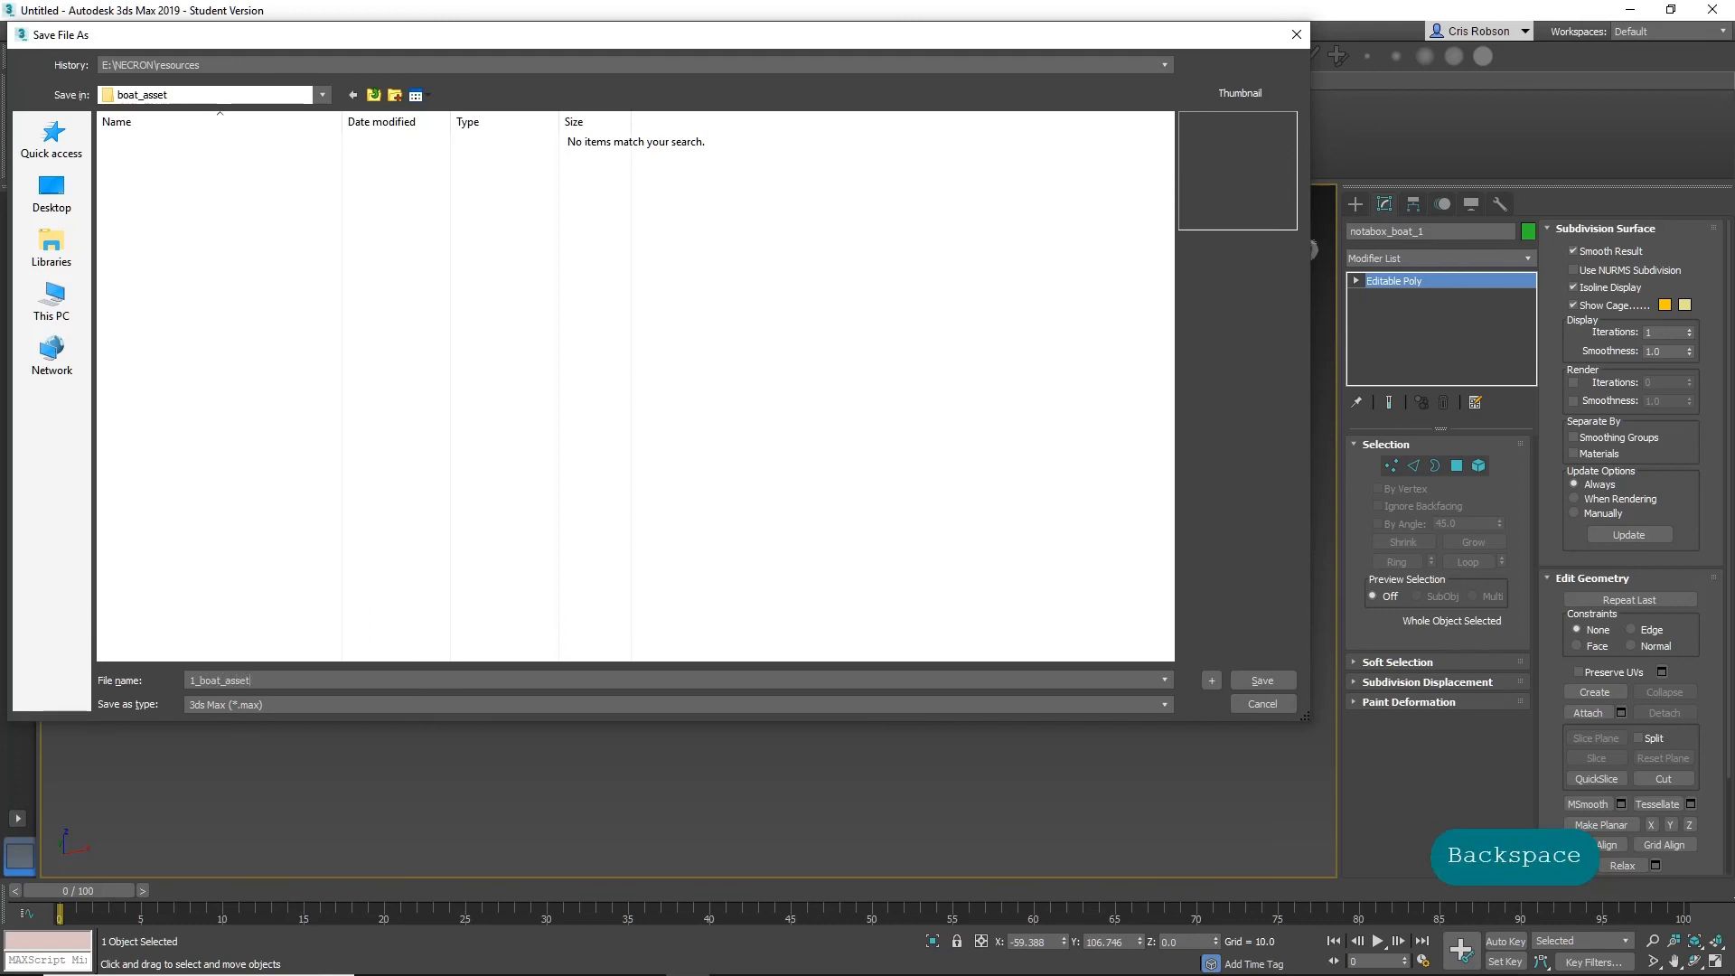
pyautogui.write('_bas')
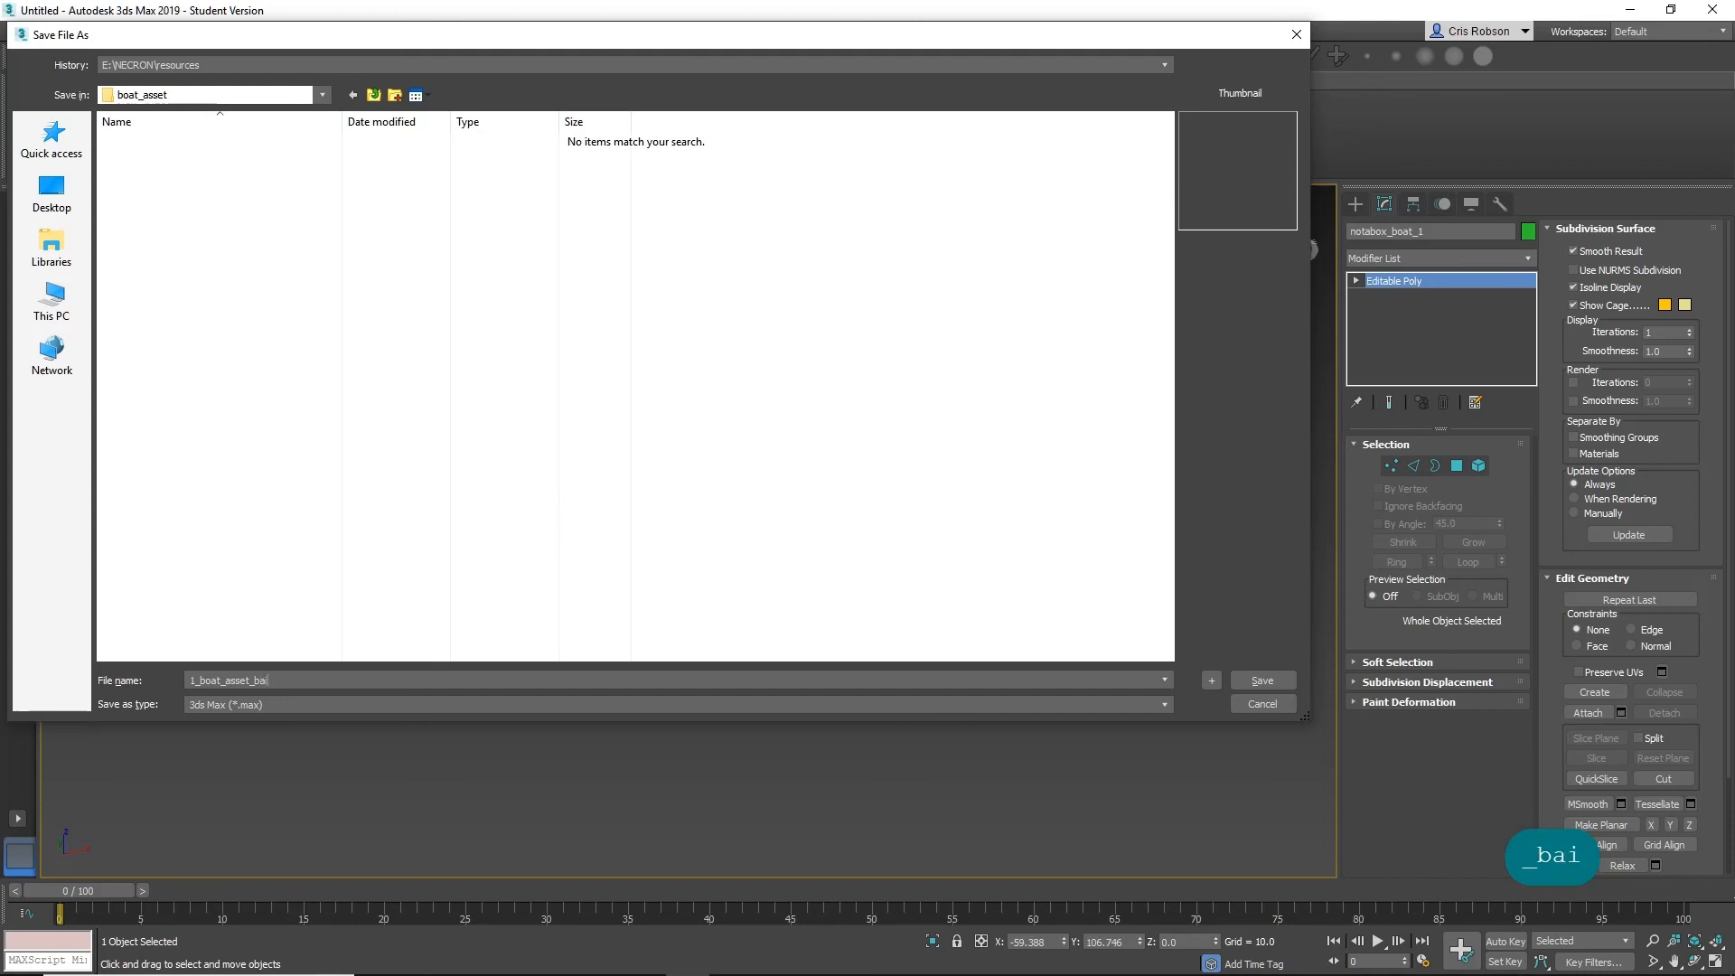
pyautogui.press('BackSpace')
pyautogui.write('sic')
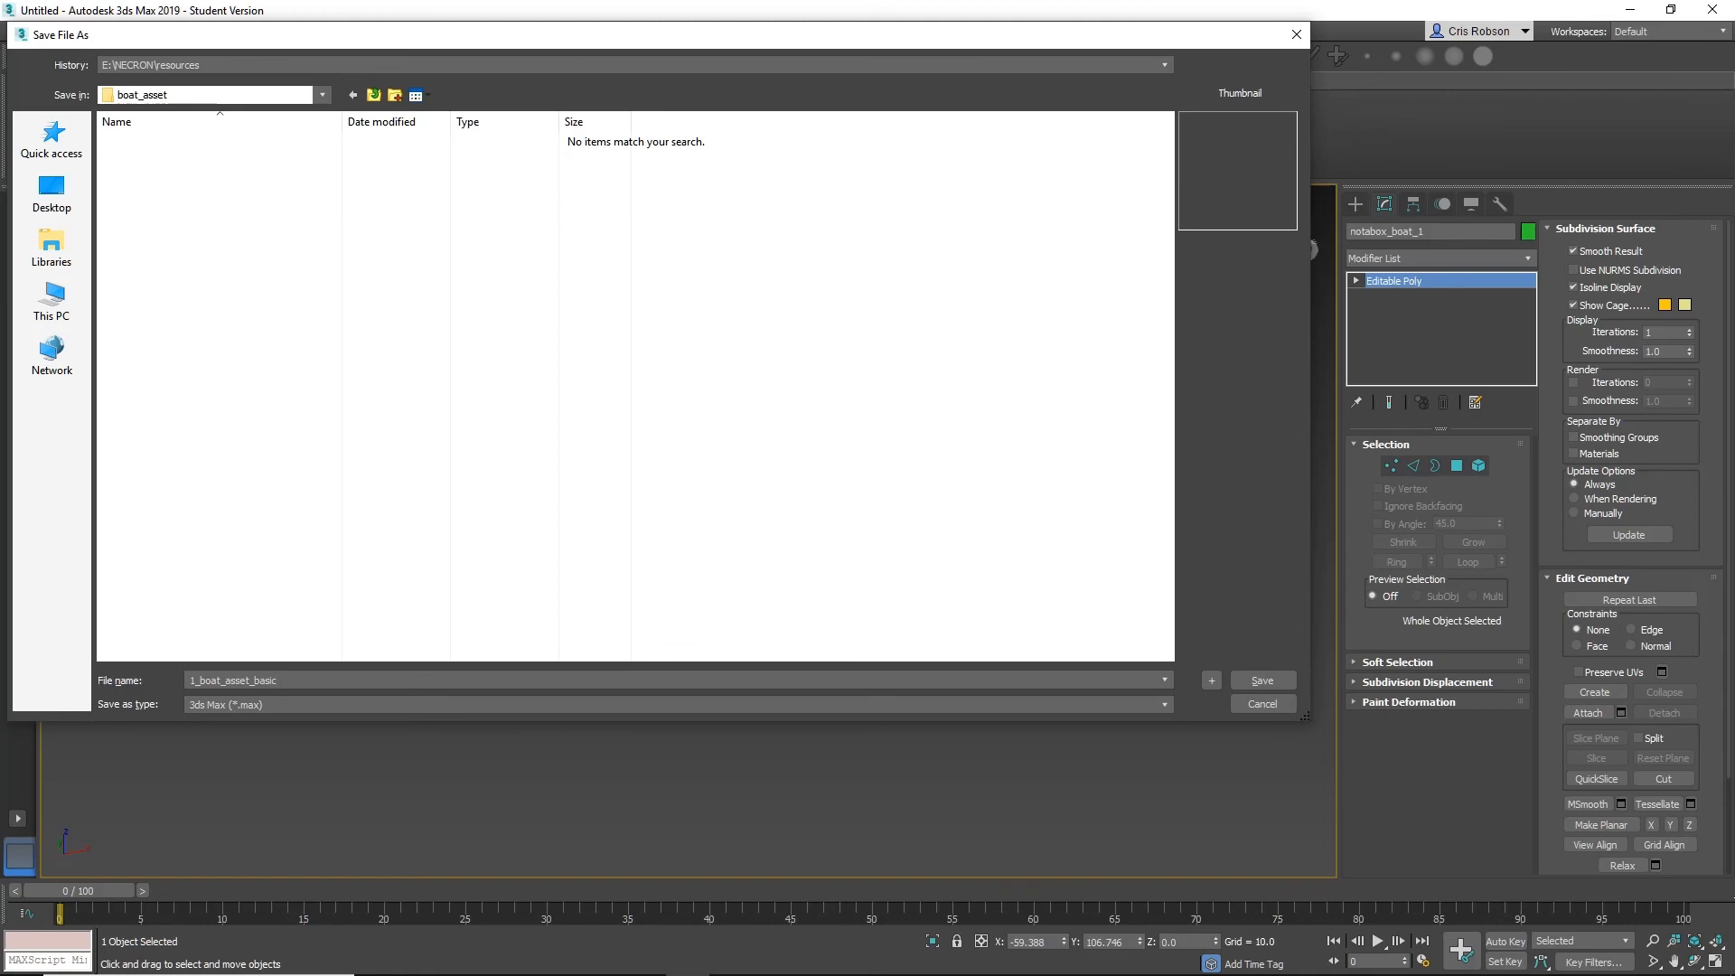
pyautogui.press('Return')
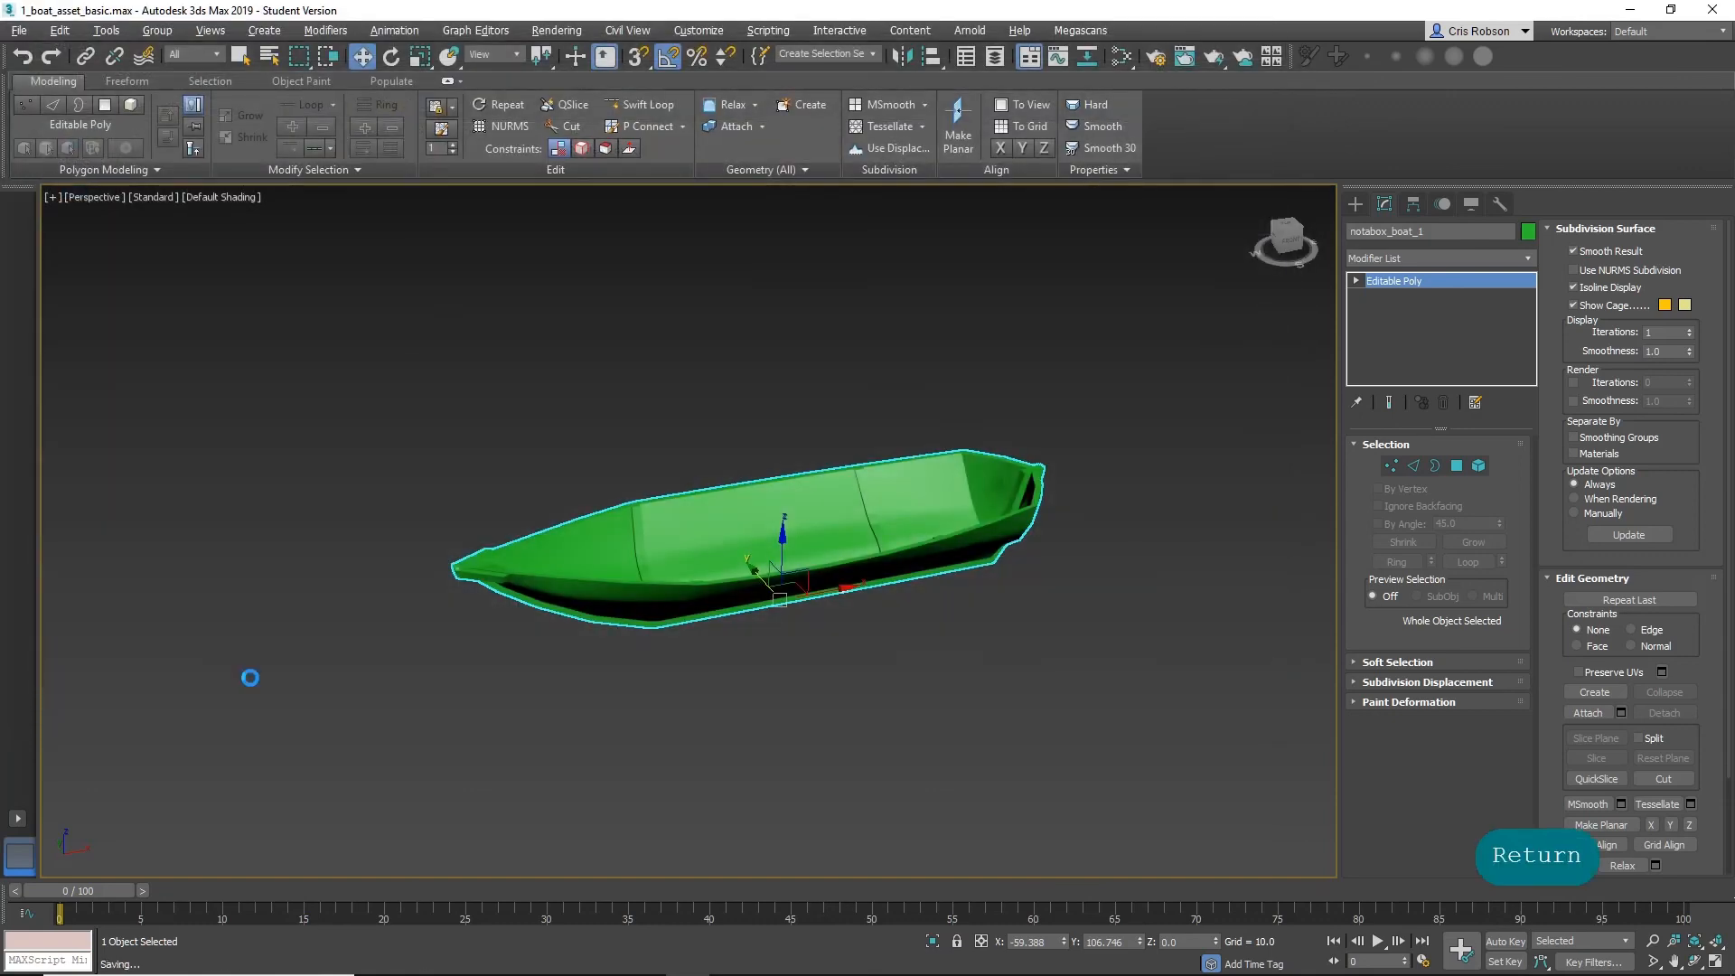